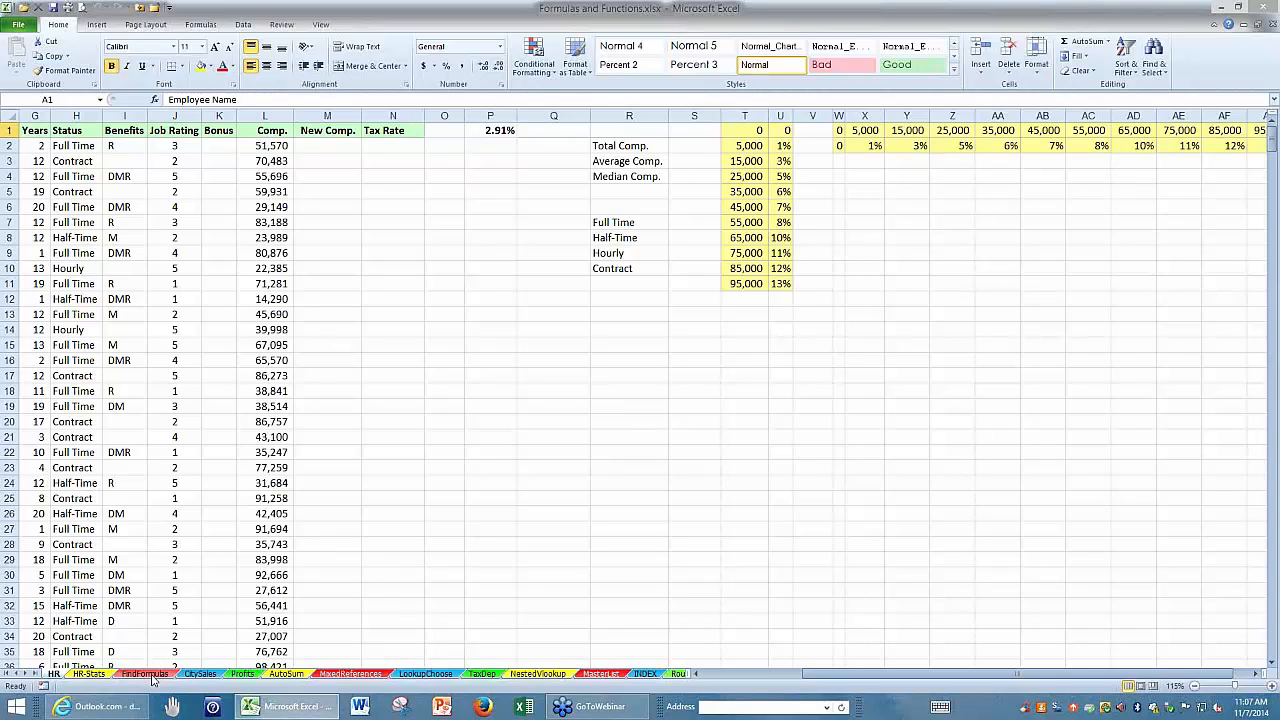
Open the FindFormulas sheet and examine its data and the symbols in cell C1.
{"action": "left_click", "coordinate": [147, 674]}
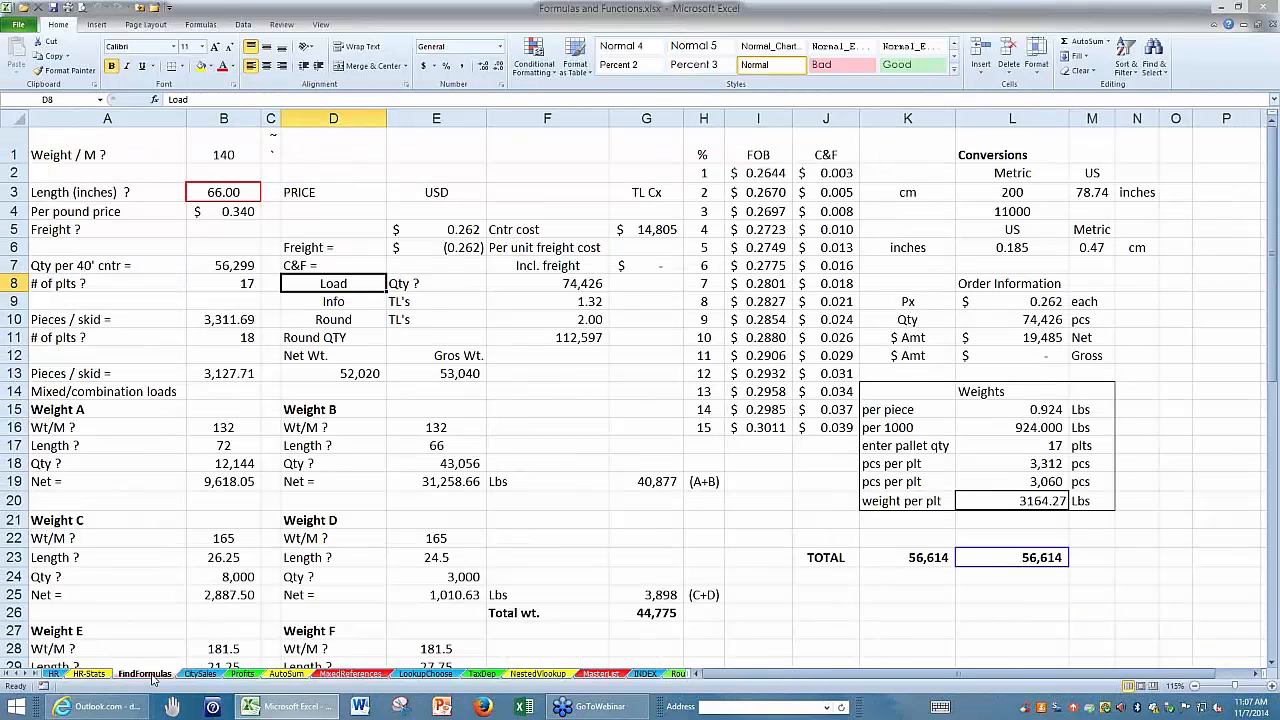
{"action": "scroll", "coordinate": [901, 590], "scroll_direction": "down", "scroll_amount": 2}
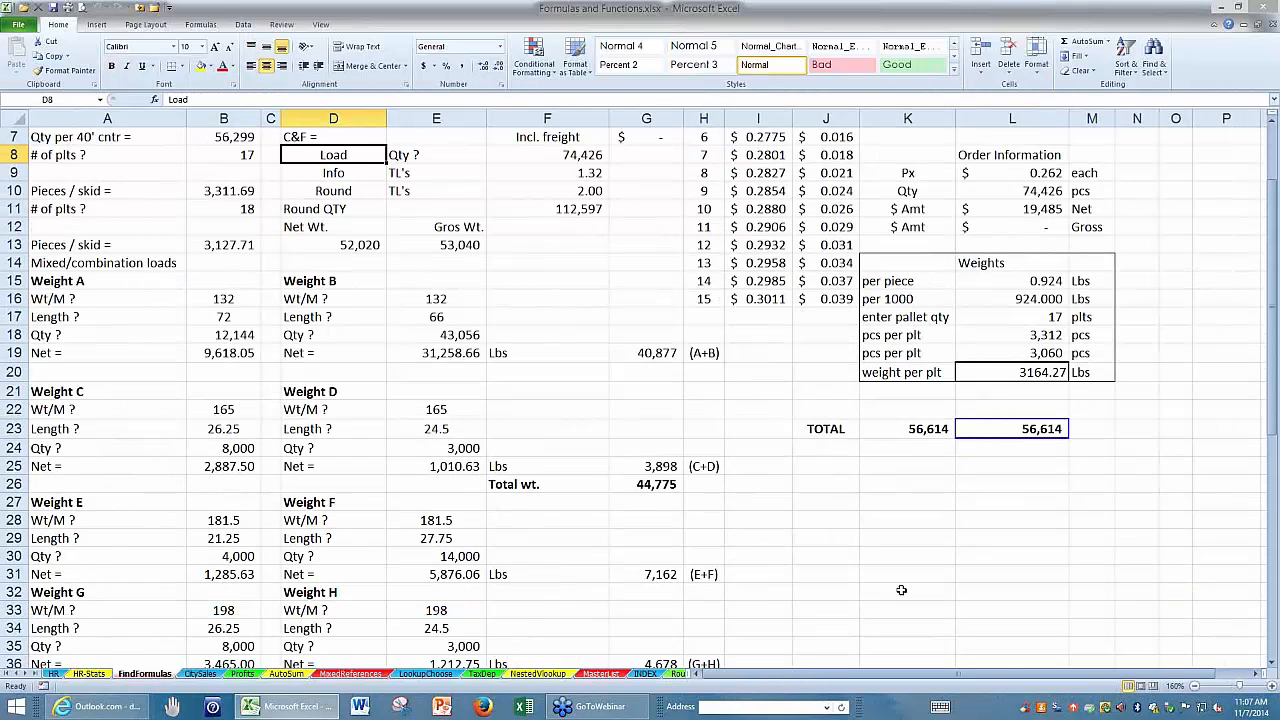
{"action": "scroll", "coordinate": [901, 590], "scroll_direction": "up", "scroll_amount": 2}
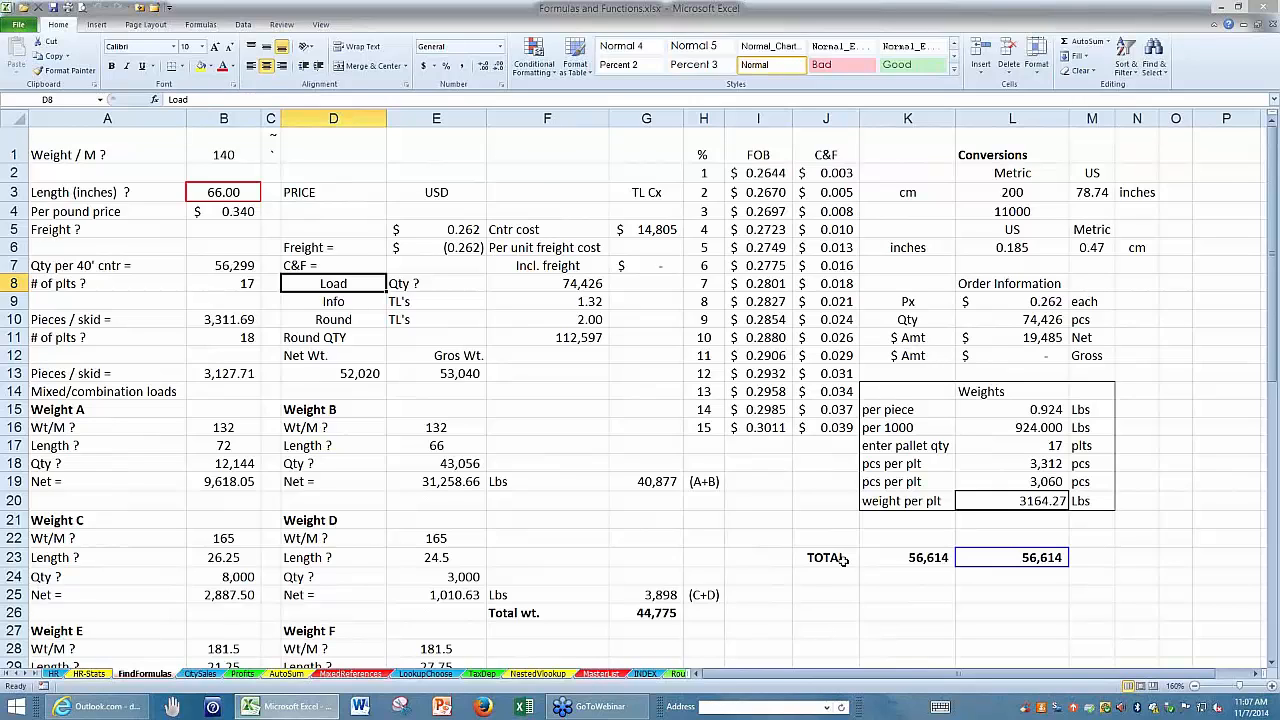
{"action": "left_click", "coordinate": [267, 146]}
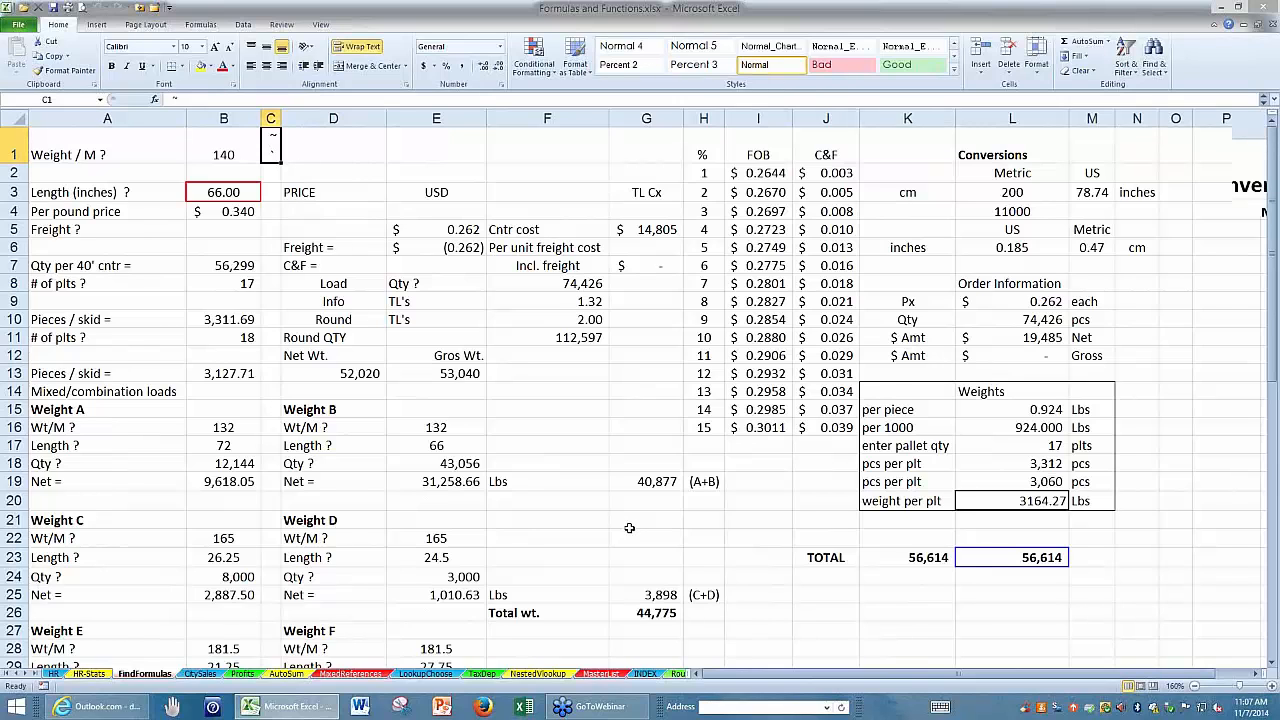
{"action": "scroll", "coordinate": [629, 529], "scroll_direction": "up", "scroll_amount": 16, "text": "ctrl"}
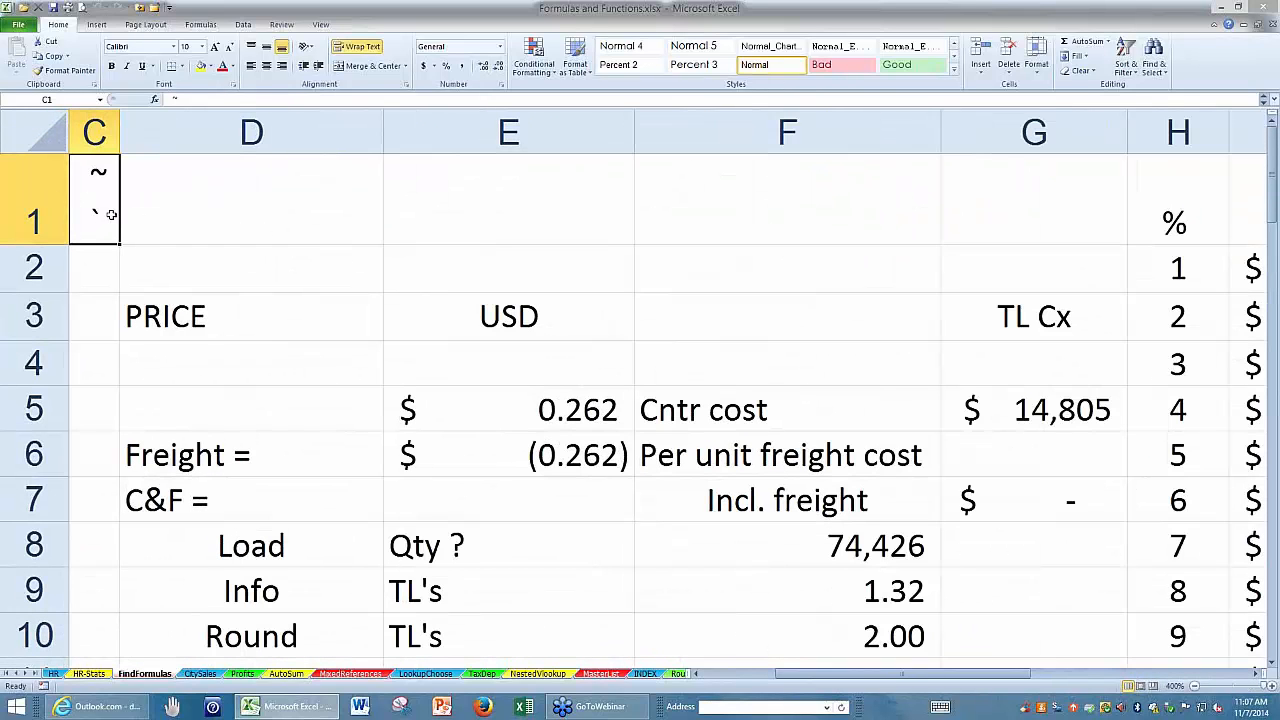
Switch the FindFormulas sheet twice between showing its formulas and showing the calculated values.
{"action": "left_click", "coordinate": [166, 206]}
{"action": "scroll", "coordinate": [640, 500], "scroll_direction": "down", "scroll_amount": 2, "text": "ctrl"}
{"action": "scroll", "coordinate": [640, 500], "scroll_direction": "down", "scroll_amount": 10, "text": "ctrl"}
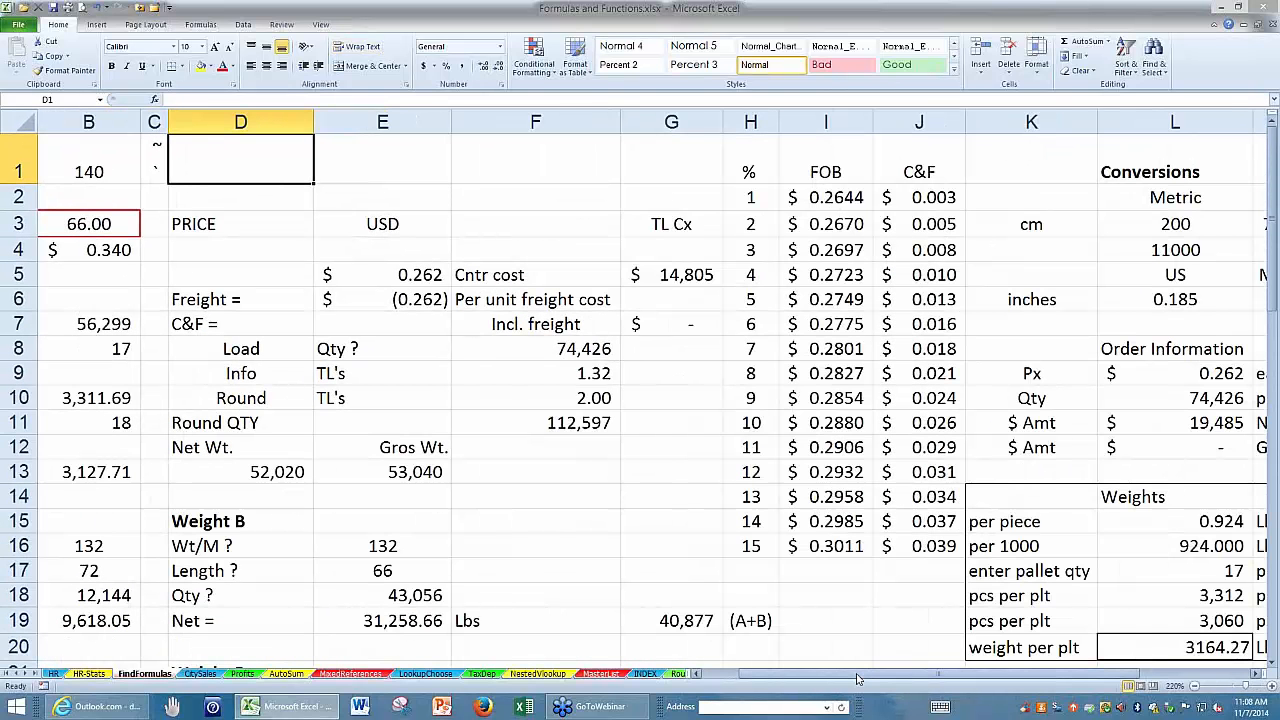
{"action": "left_click_drag", "start_coordinate": [857, 676], "coordinate": [815, 677]}
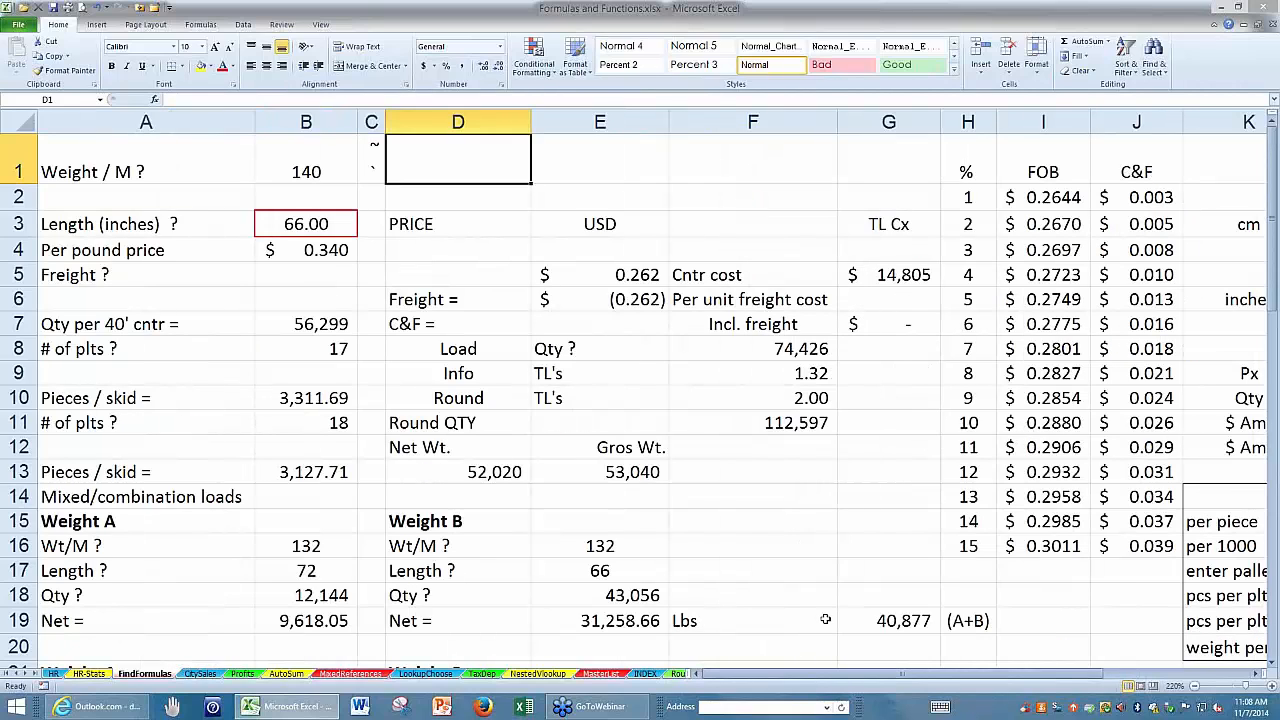
{"action": "key", "text": "ctrl+grave"}
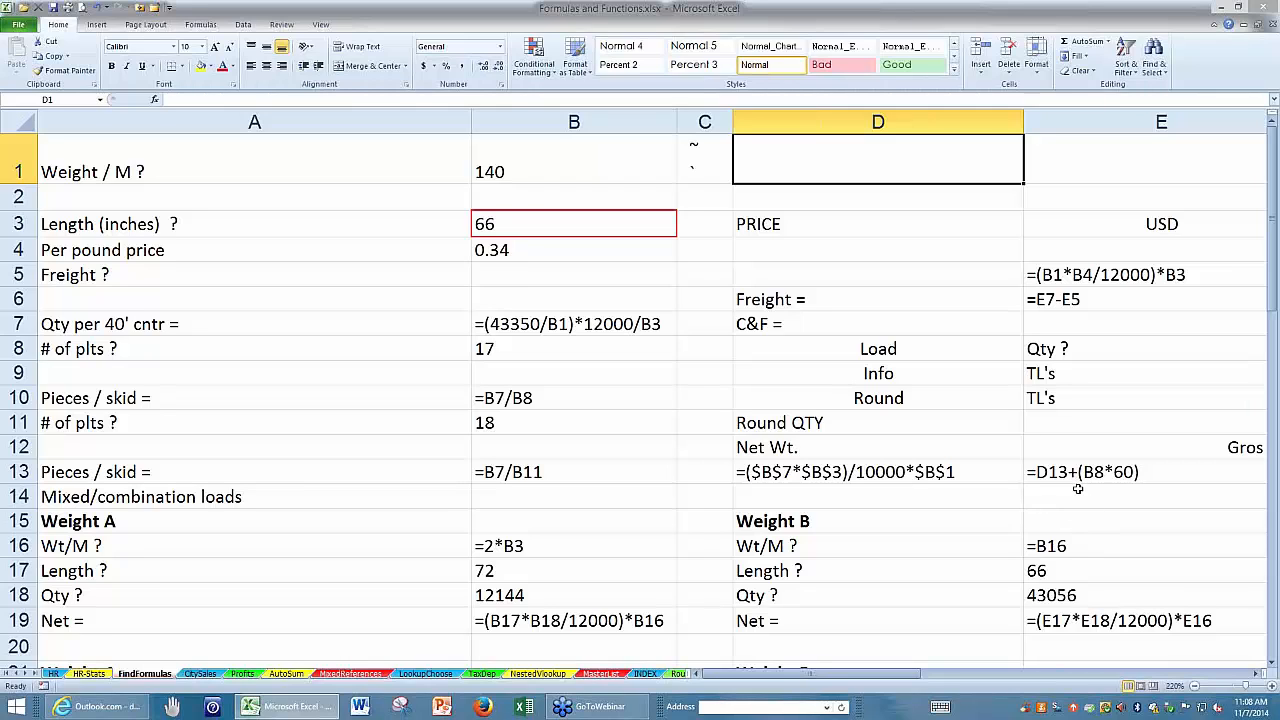
{"action": "key", "text": "ctrl+grave"}
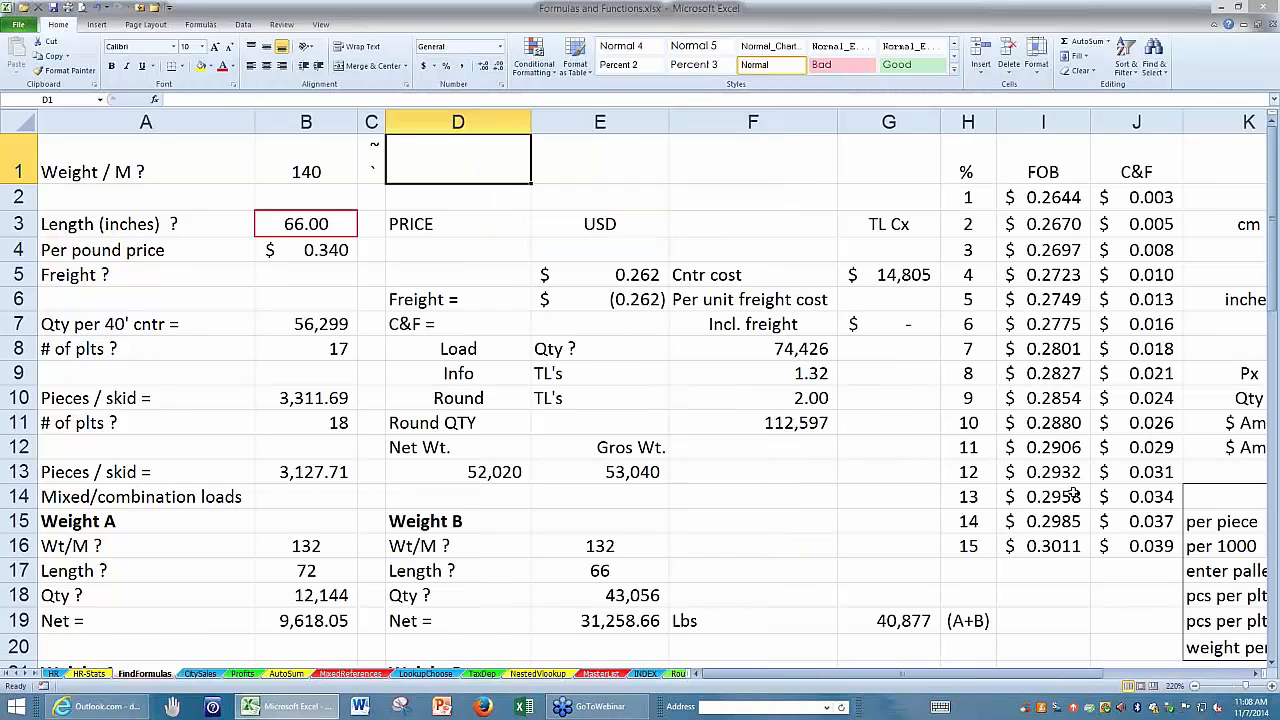
{"action": "left_click", "coordinate": [188, 163]}
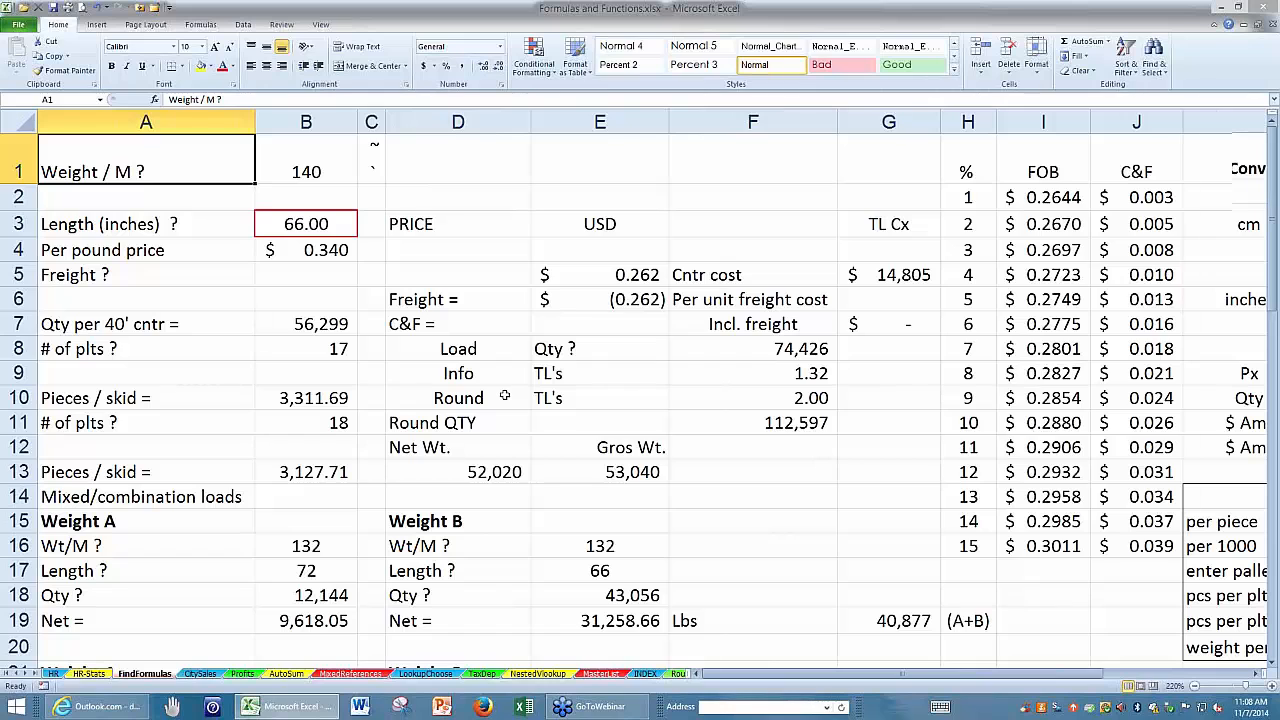
{"action": "scroll", "coordinate": [506, 397], "scroll_direction": "down", "scroll_amount": 3}
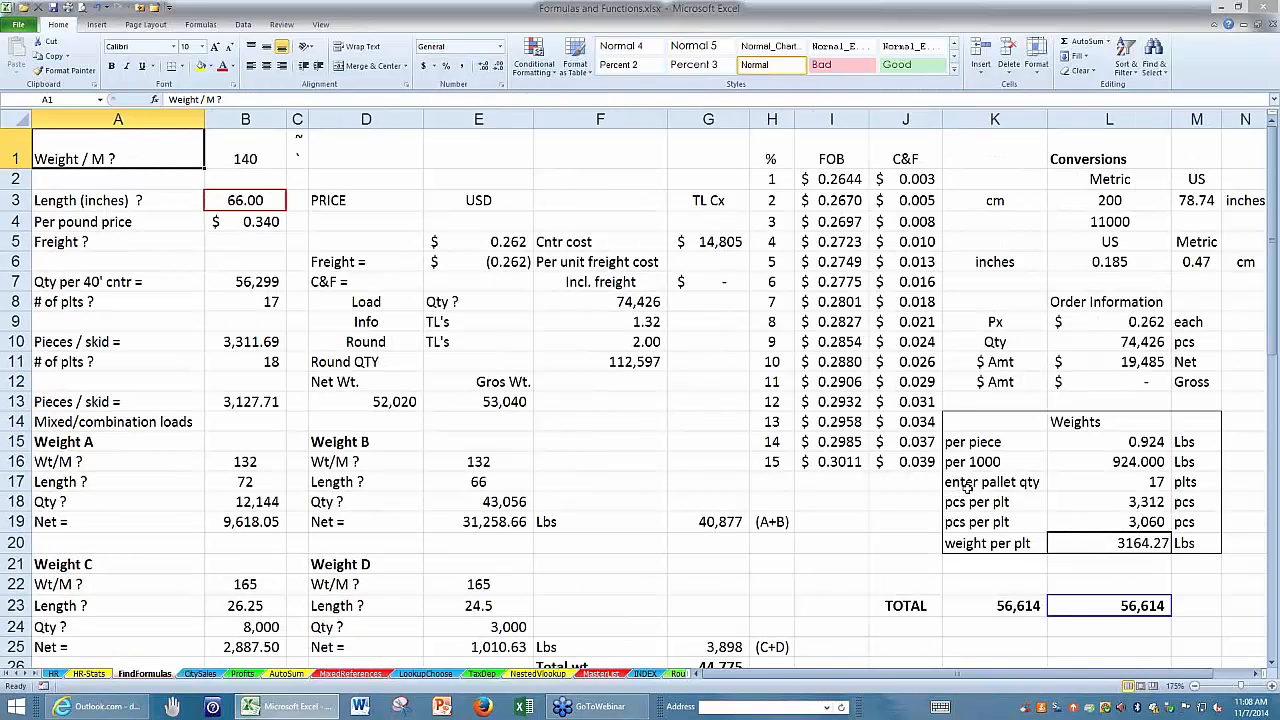
{"action": "key", "text": "ctrl+grave"}
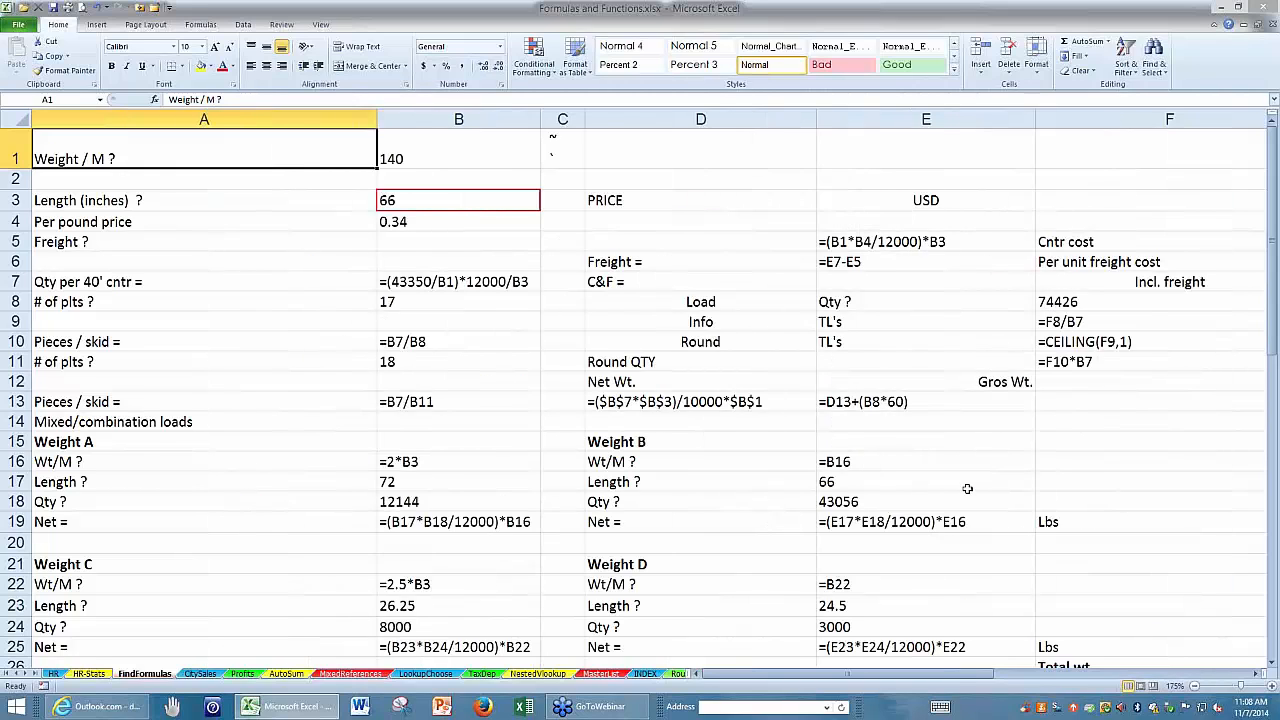
{"action": "key", "text": "ctrl+grave"}
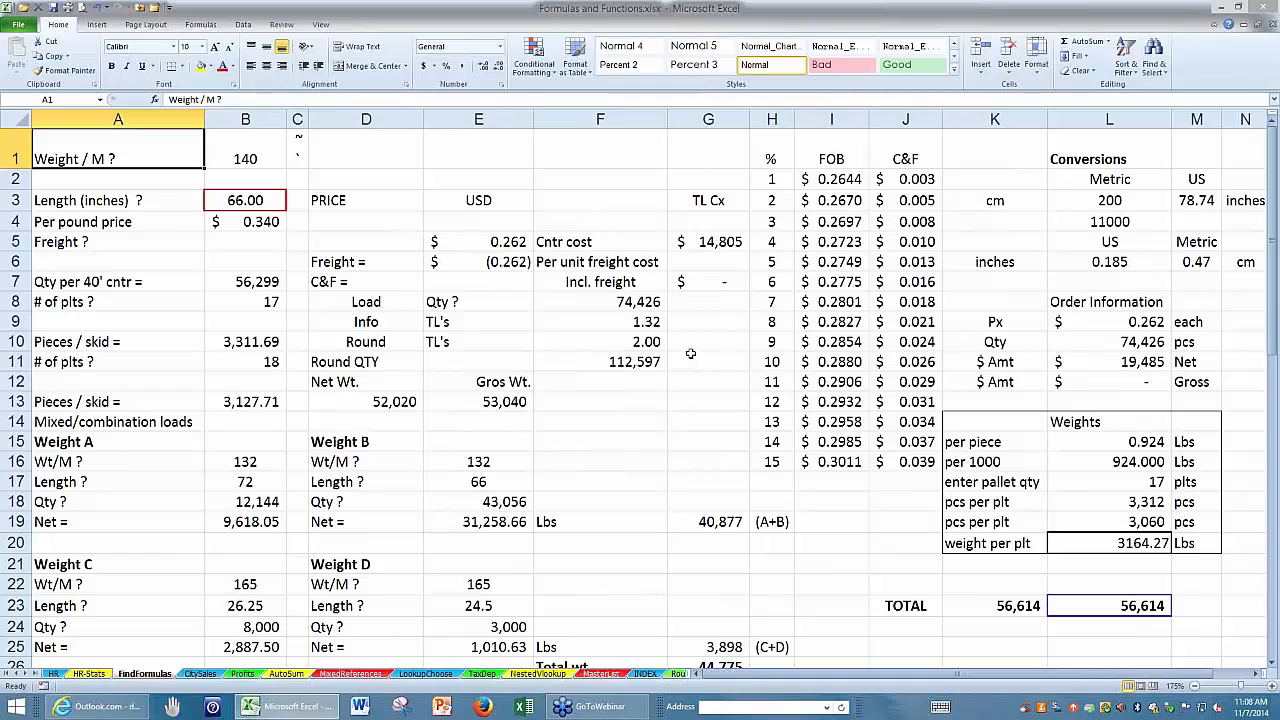
Select every formula cell on the FindFormulas sheet and fill them with yellow.
{"action": "left_click", "coordinate": [400, 154]}
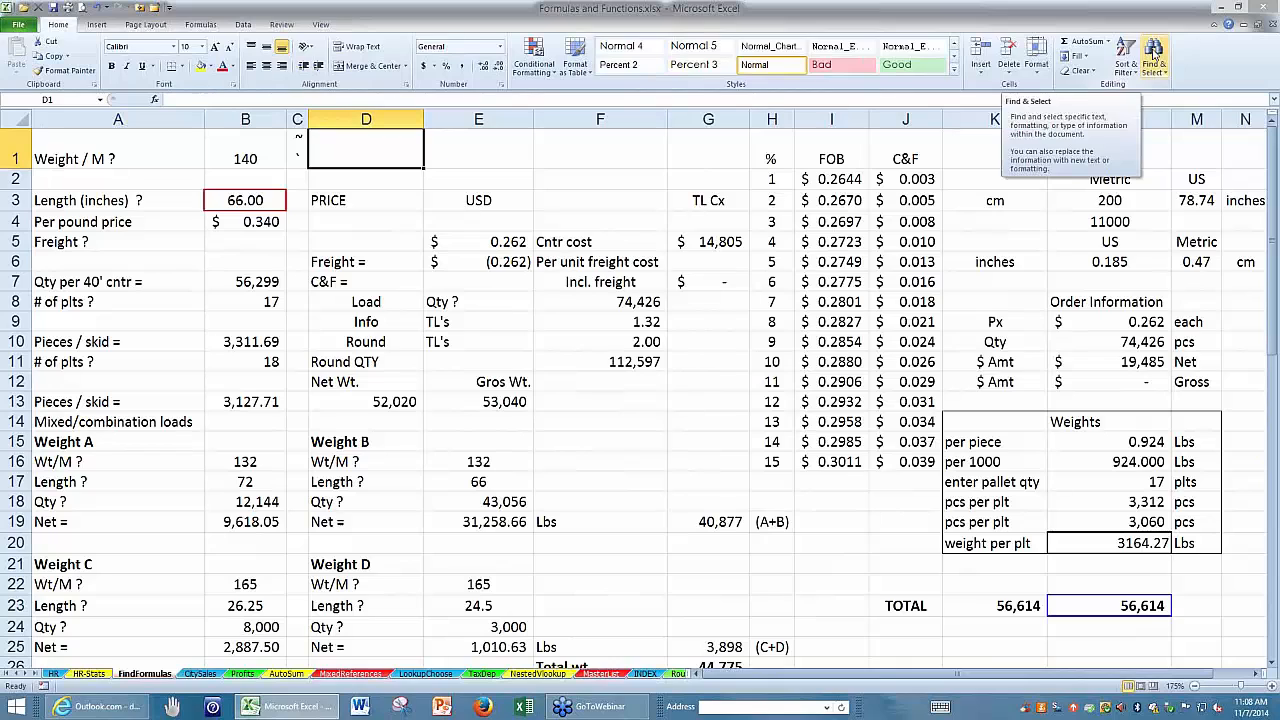
{"action": "left_click", "coordinate": [1155, 60]}
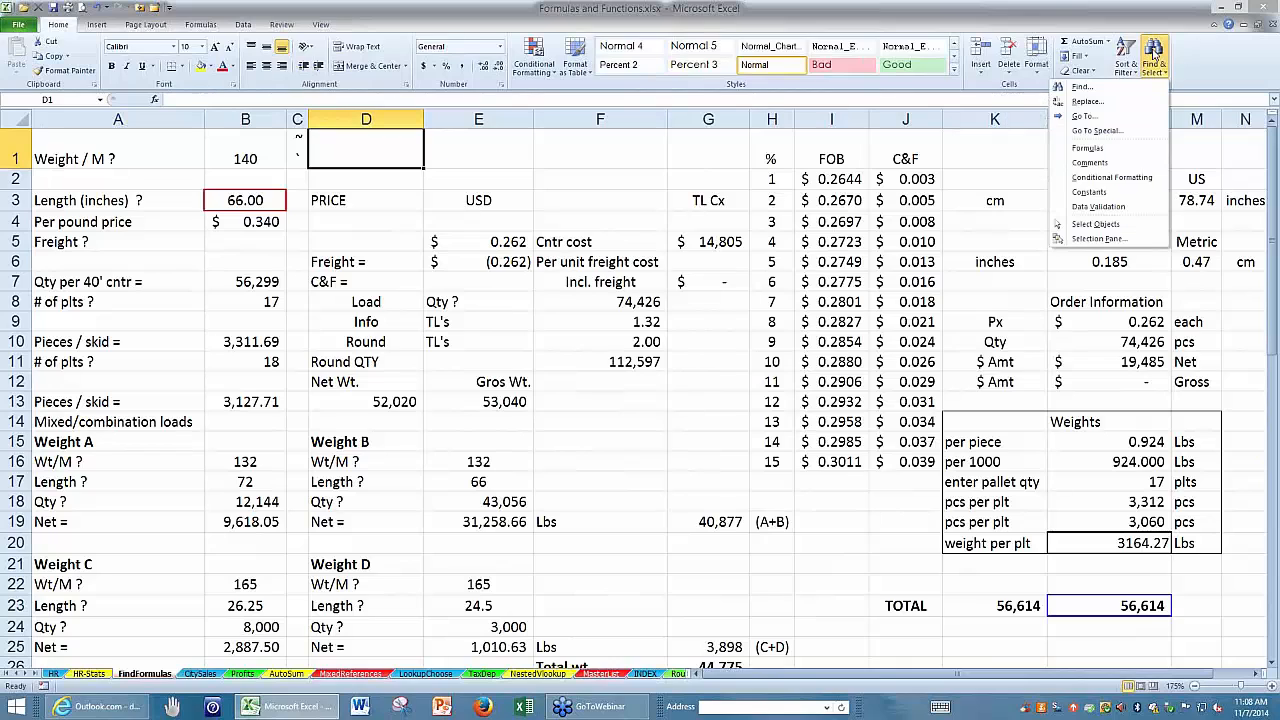
{"action": "left_click", "coordinate": [1087, 147]}
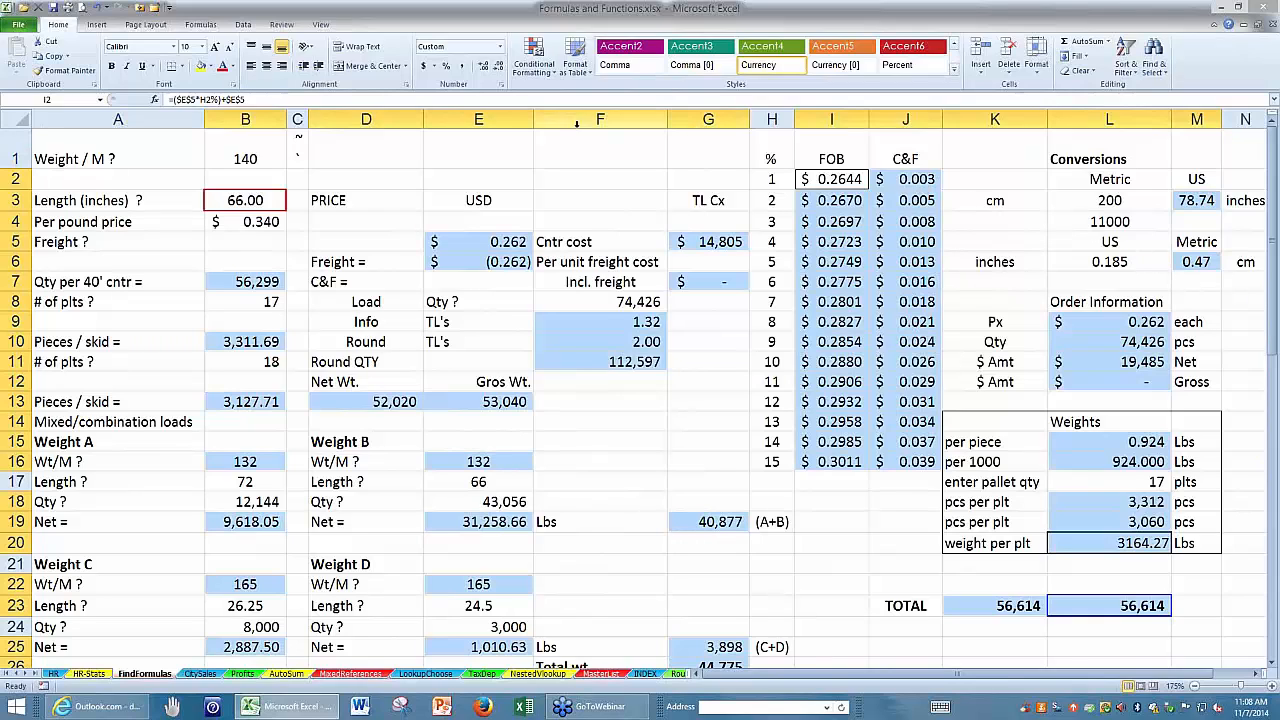
{"action": "left_click", "coordinate": [201, 66]}
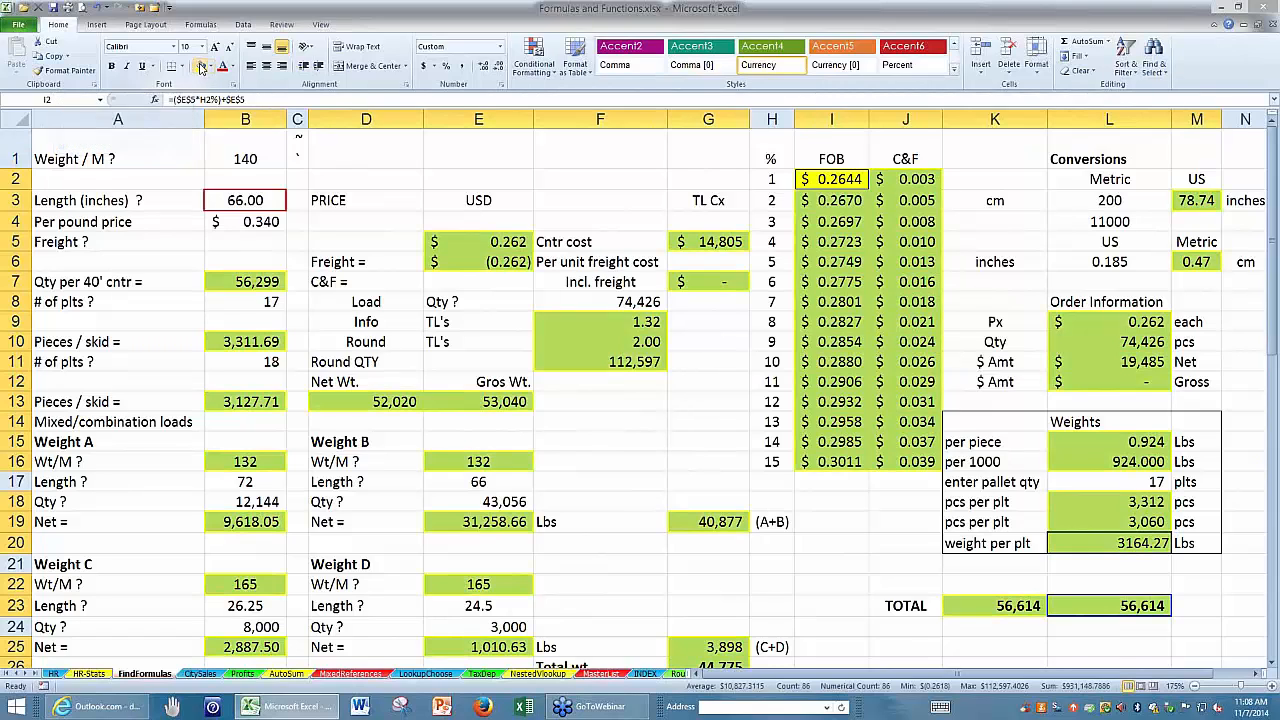
{"action": "left_click", "coordinate": [353, 143]}
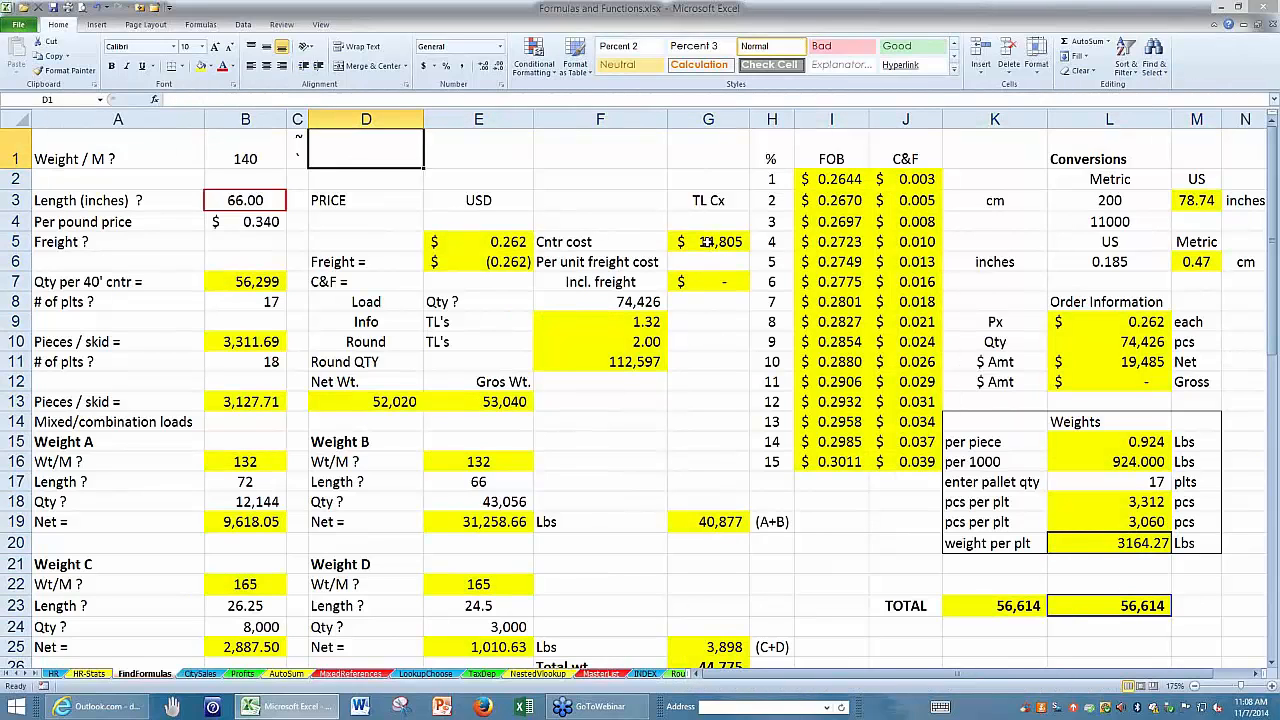
Inspect the formula behind the Cntr cost amount in G5 and review the options for finding and selecting cells.
{"action": "left_click", "coordinate": [708, 242]}
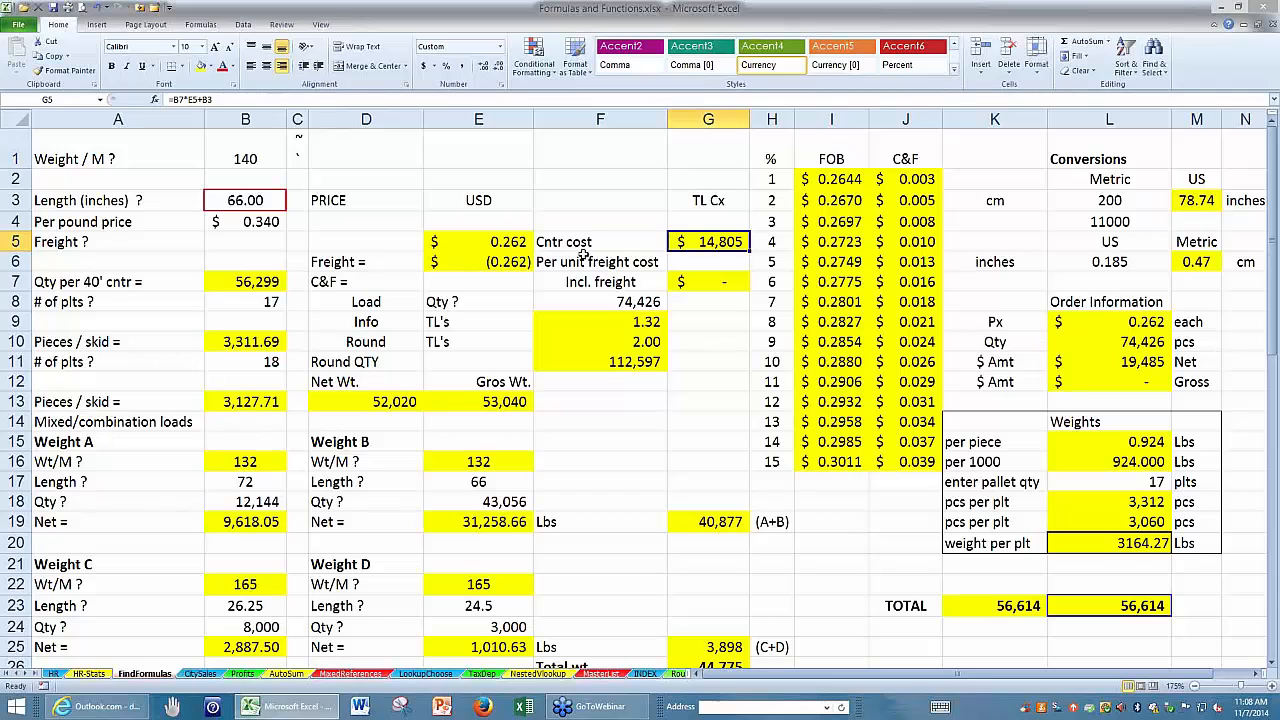
{"action": "left_click", "coordinate": [592, 204]}
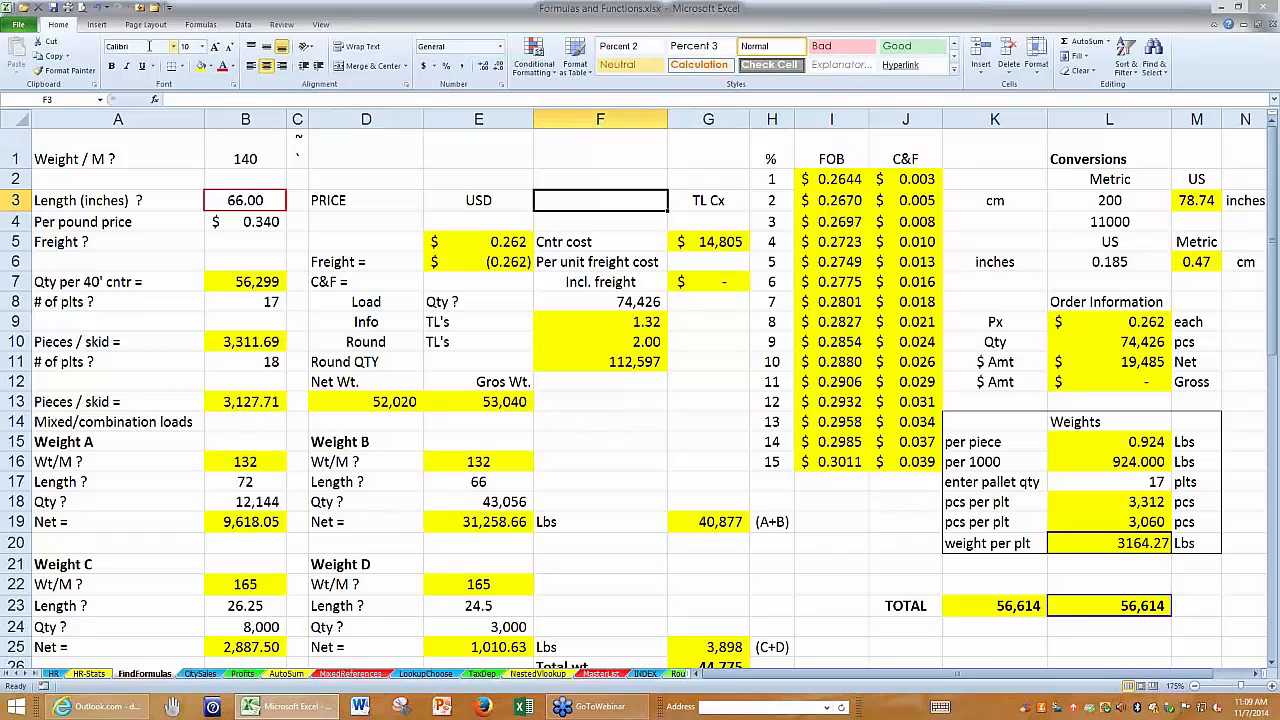
{"action": "left_click", "coordinate": [1160, 56]}
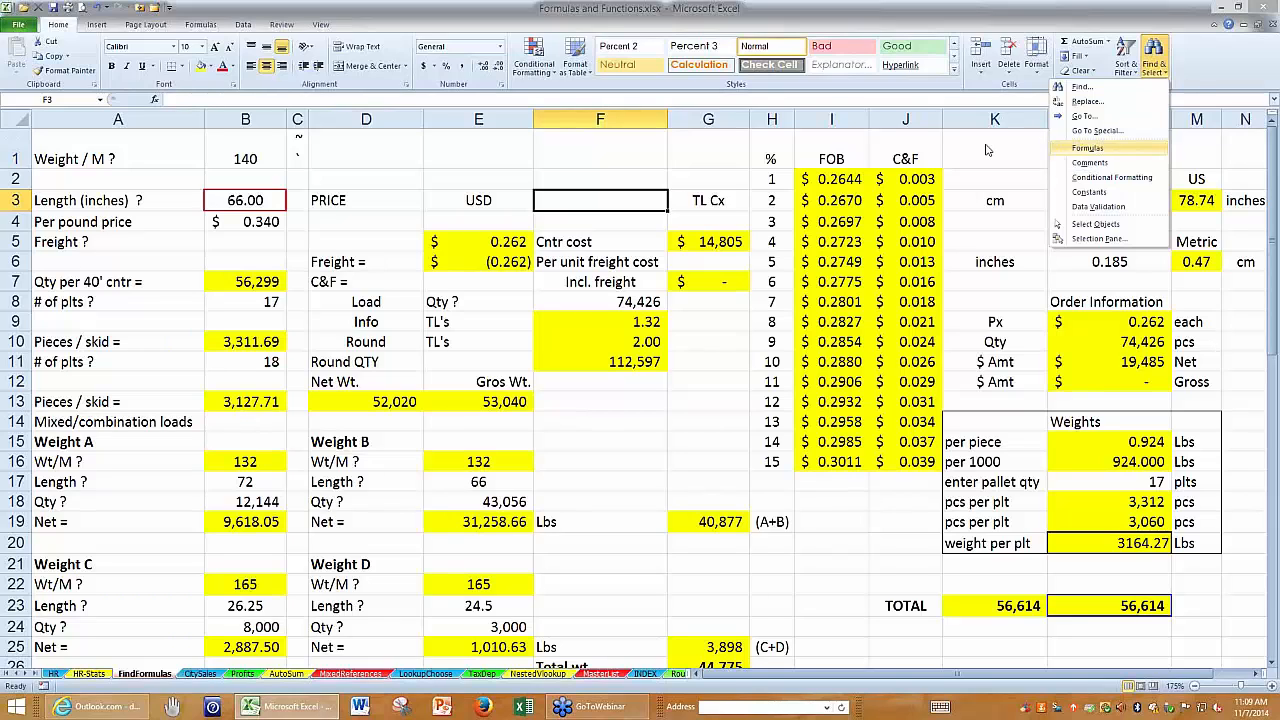
{"action": "left_click", "coordinate": [447, 143]}
{"action": "left_click", "coordinate": [447, 143]}
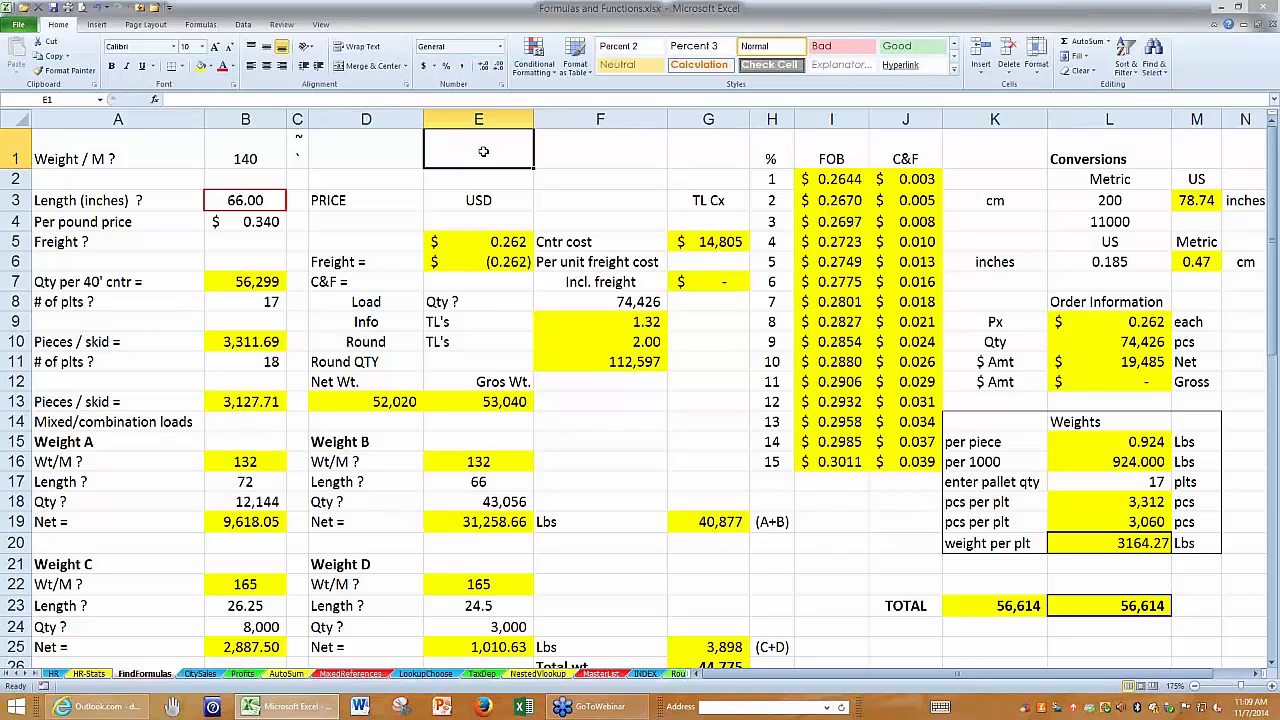
Use Go To Special to select only constants that are numbers, excluding text, logicals and errors, and fill them with light red.
{"action": "left_click", "coordinate": [1153, 52]}
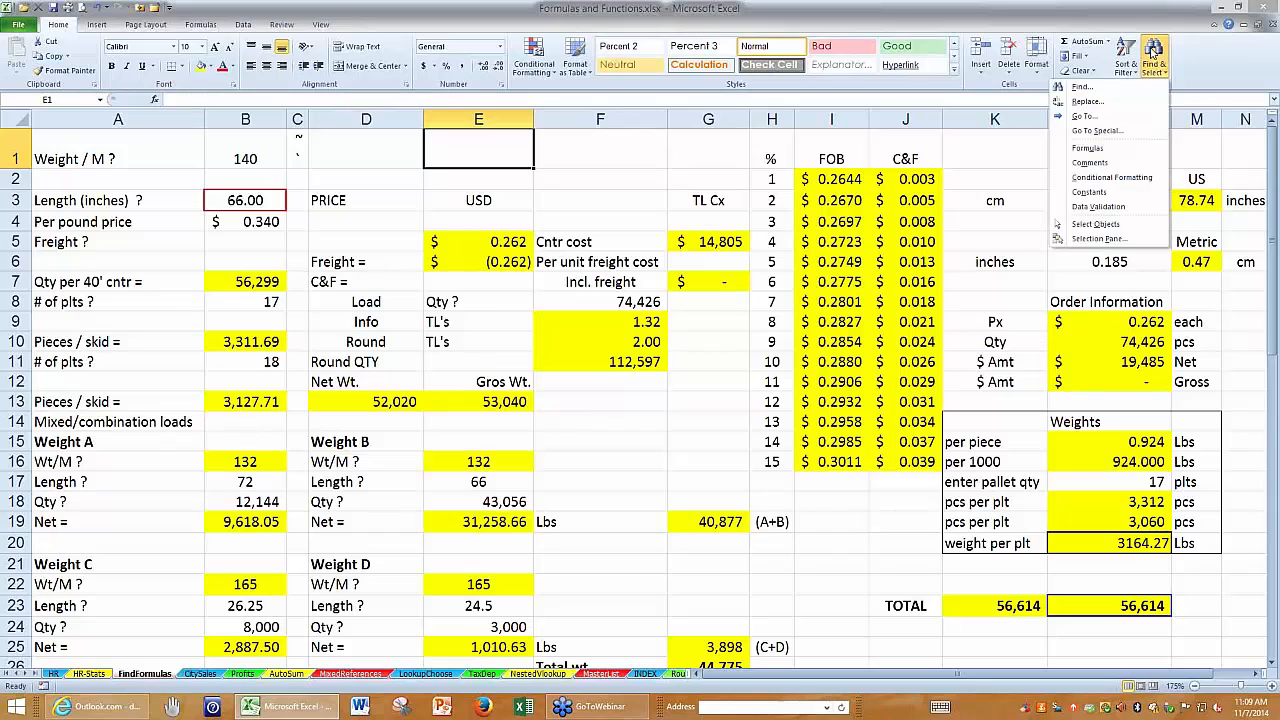
{"action": "left_click", "coordinate": [1095, 131]}
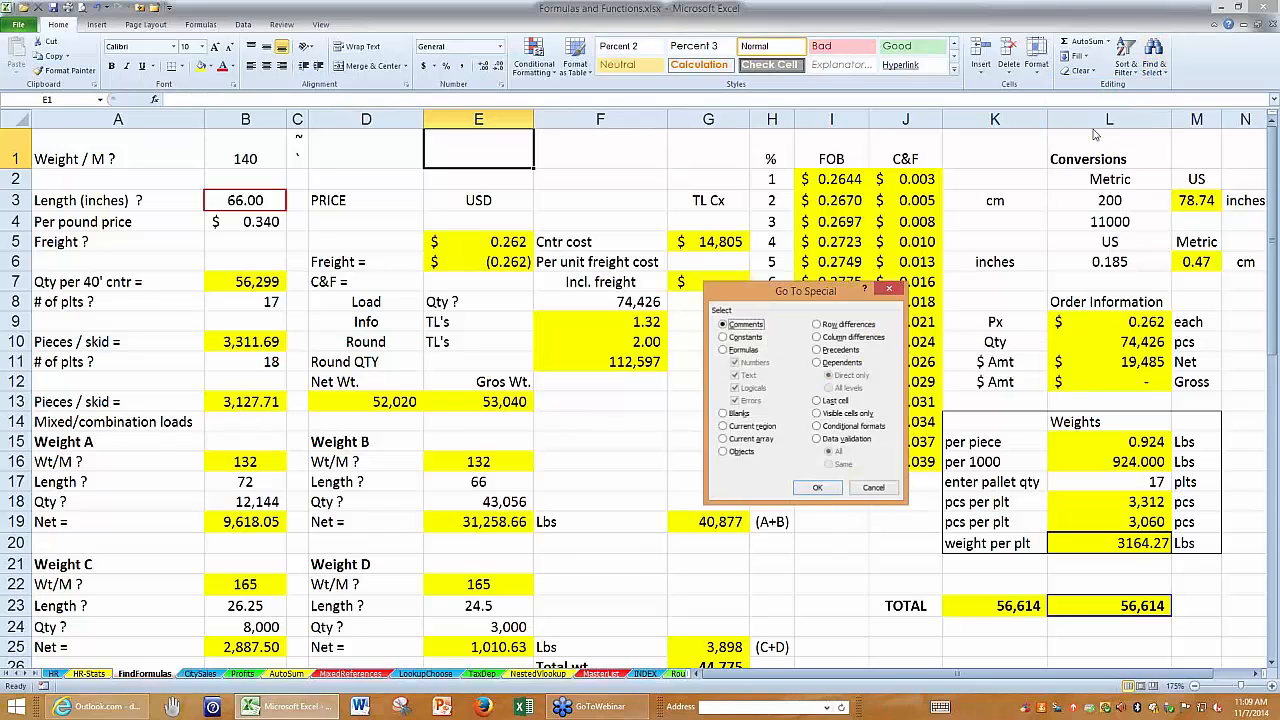
{"action": "left_click", "coordinate": [726, 338]}
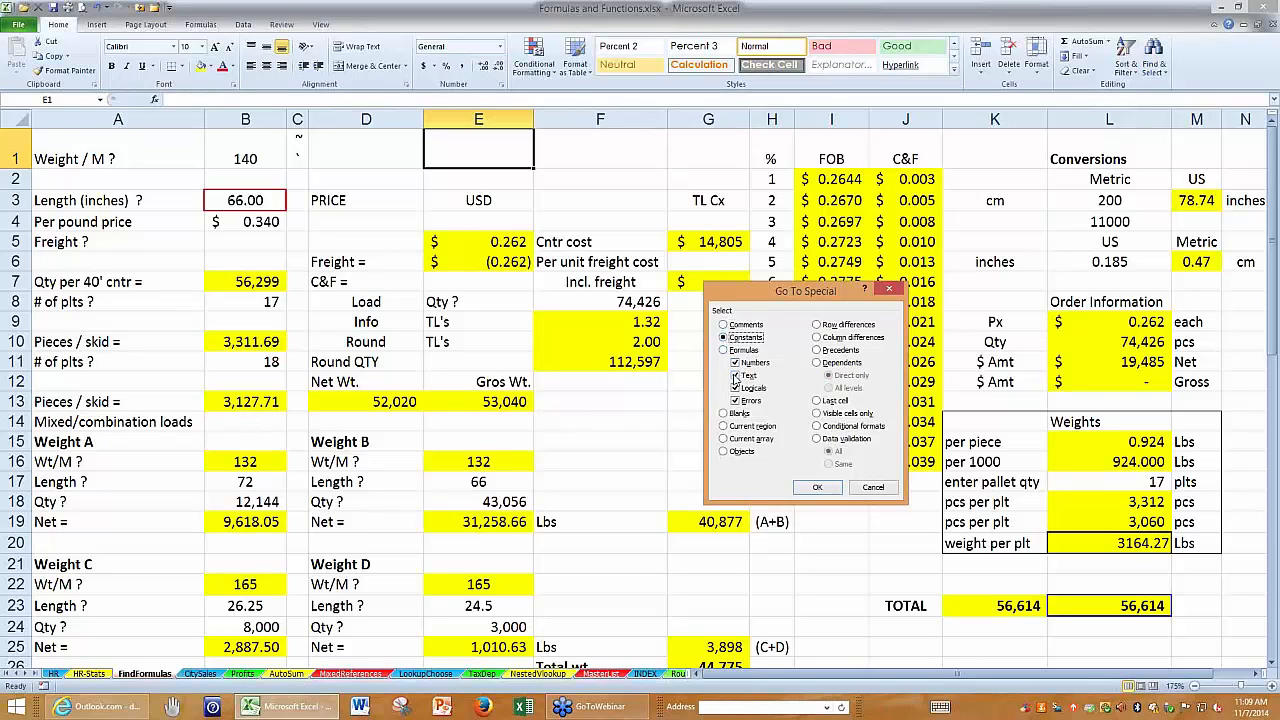
{"action": "left_click", "coordinate": [735, 375]}
{"action": "left_click", "coordinate": [735, 388]}
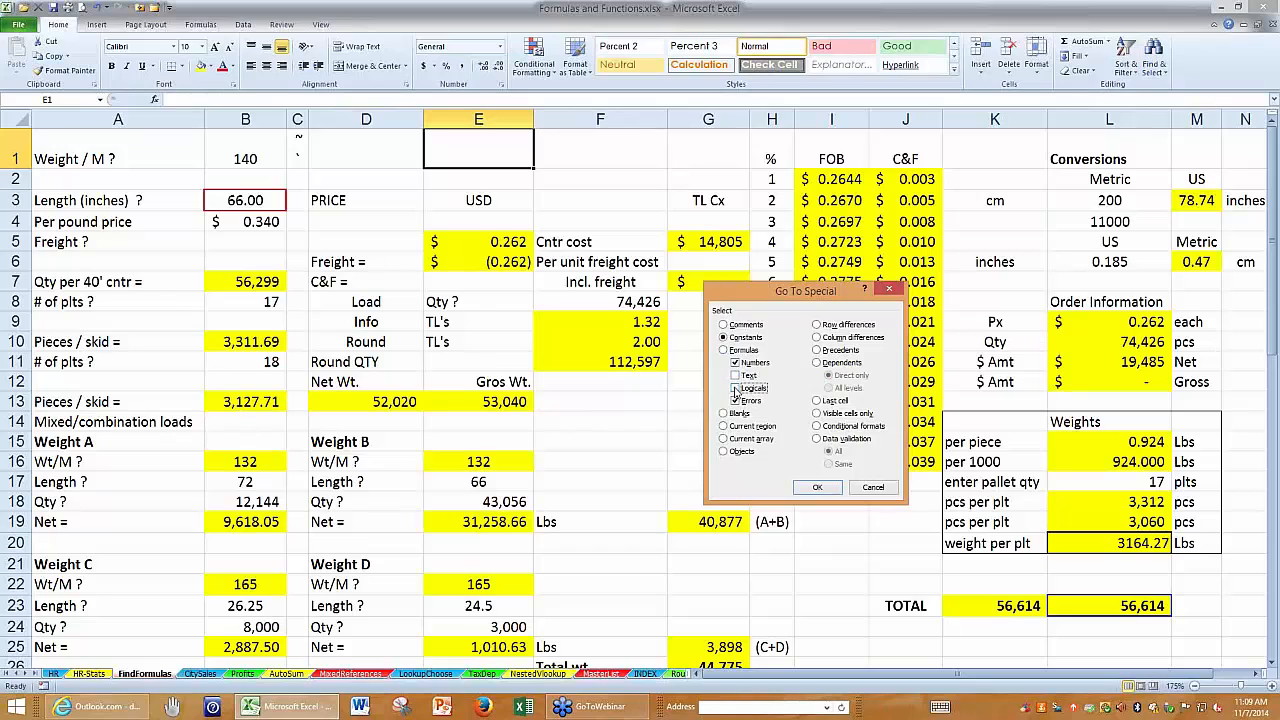
{"action": "left_click", "coordinate": [736, 401]}
{"action": "left_click", "coordinate": [817, 489]}
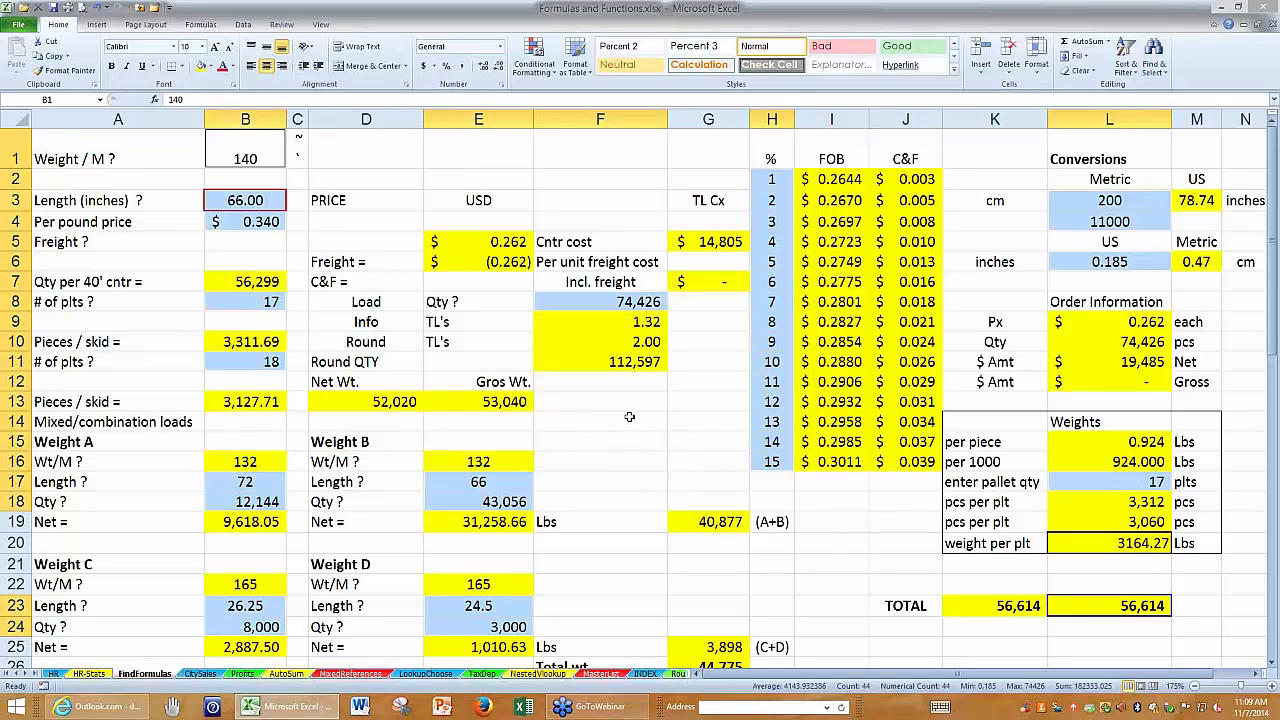
{"action": "left_click", "coordinate": [210, 66]}
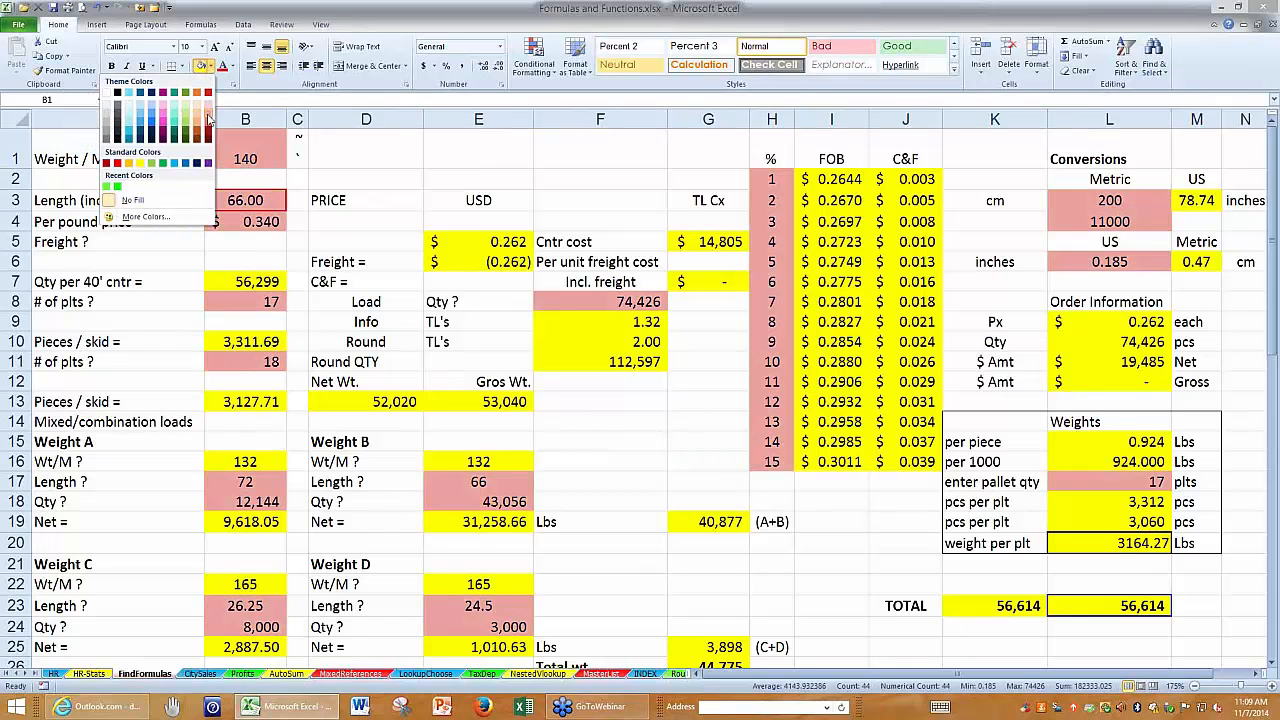
{"action": "left_click", "coordinate": [208, 118]}
{"action": "left_click", "coordinate": [478, 150]}
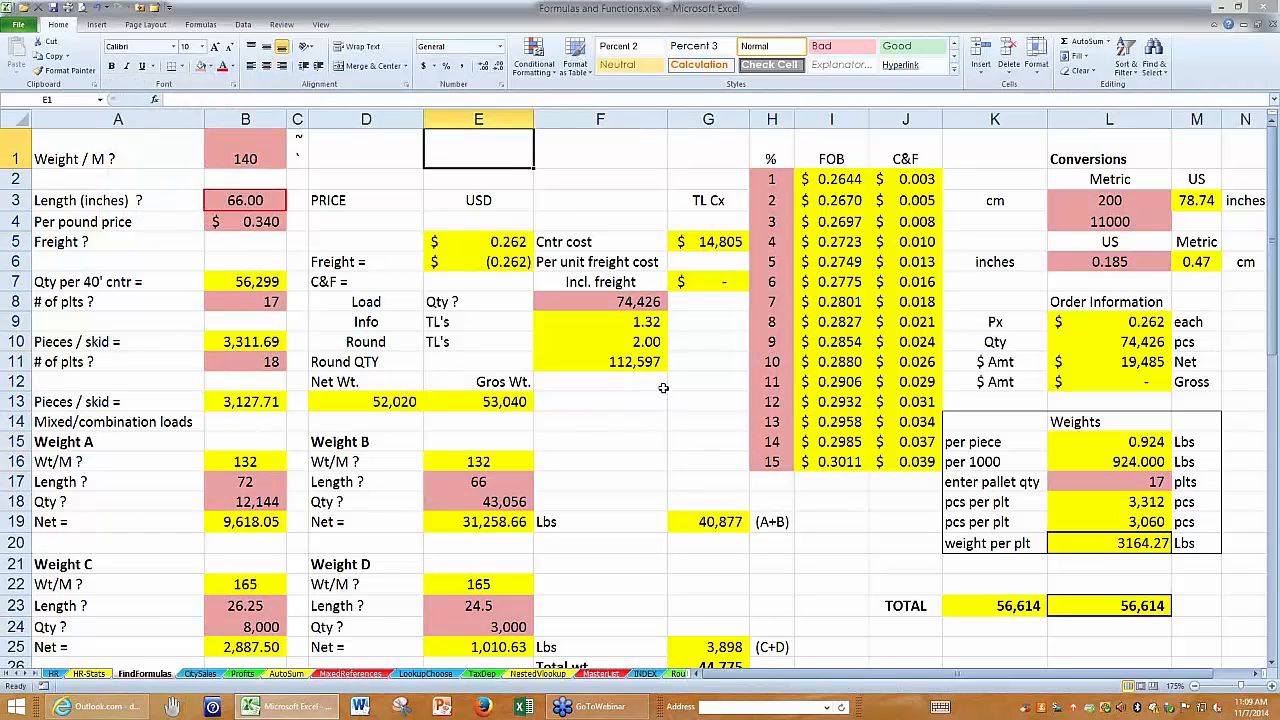
Look over the colour-coded sheet and undo both the light red and the yellow fills.
{"action": "left_click", "coordinate": [639, 454]}
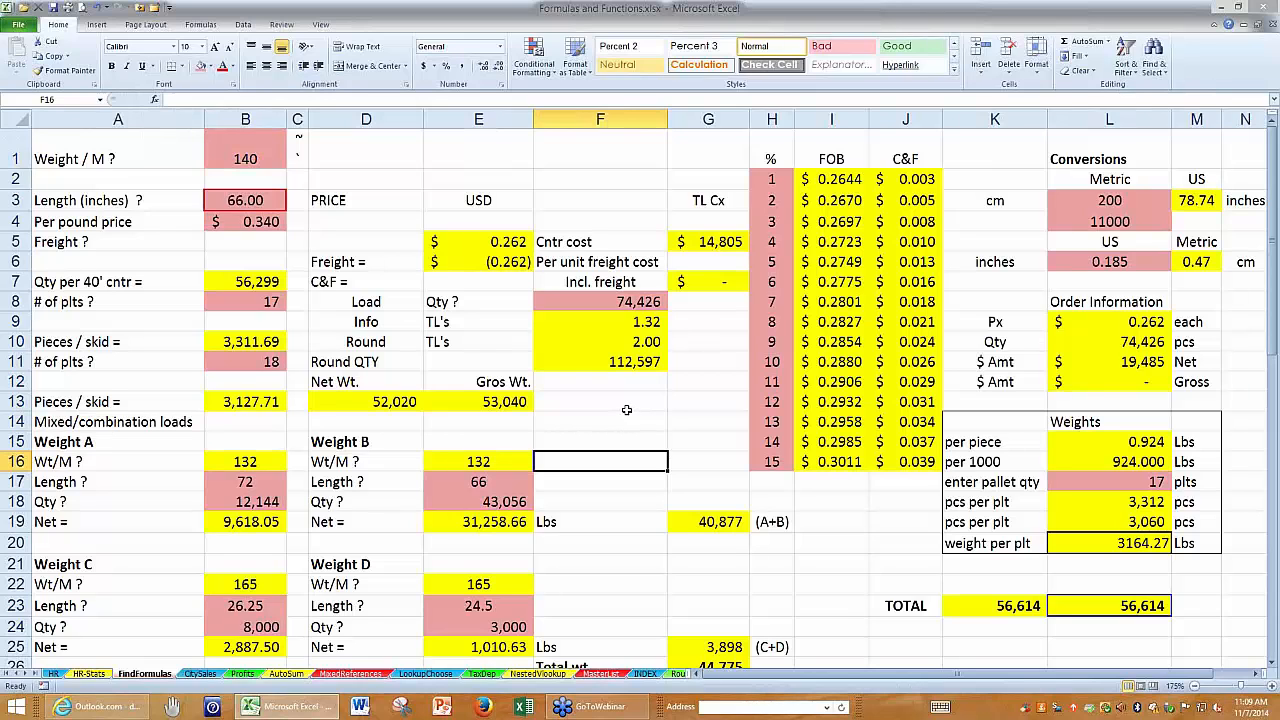
{"action": "scroll", "coordinate": [626, 409], "scroll_direction": "down", "scroll_amount": 1}
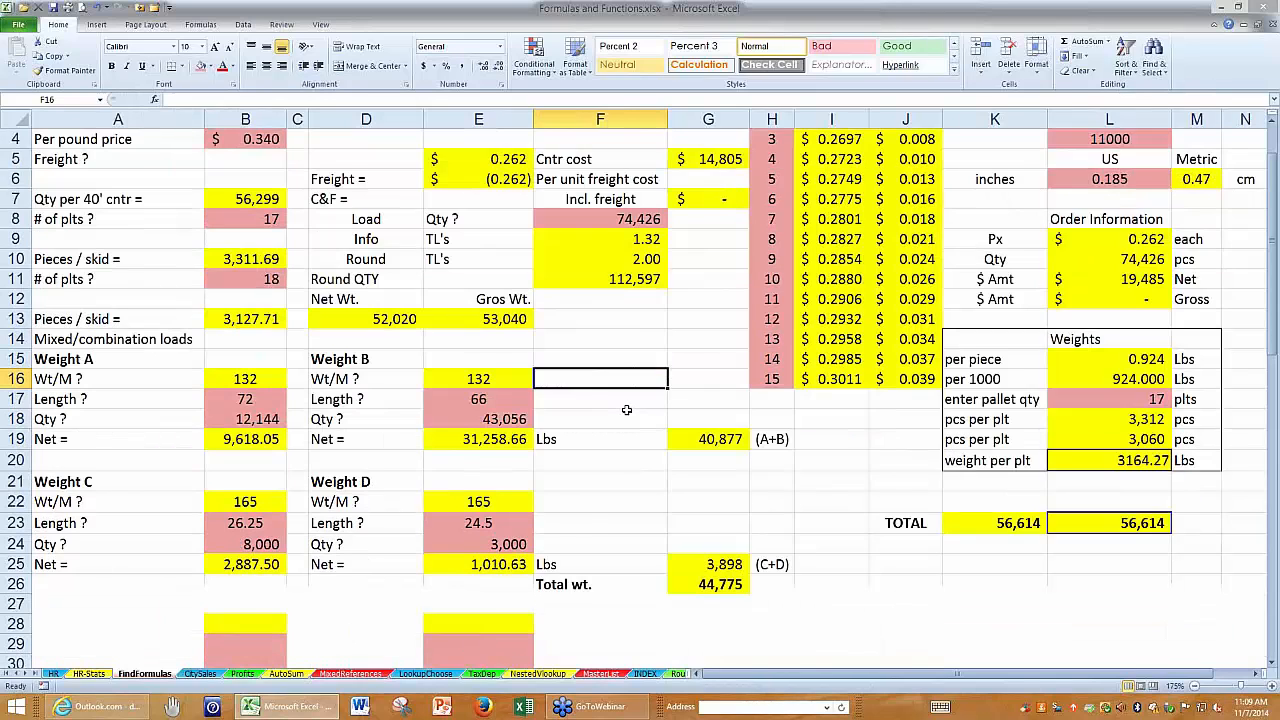
{"action": "scroll", "coordinate": [626, 407], "scroll_direction": "up", "scroll_amount": 1}
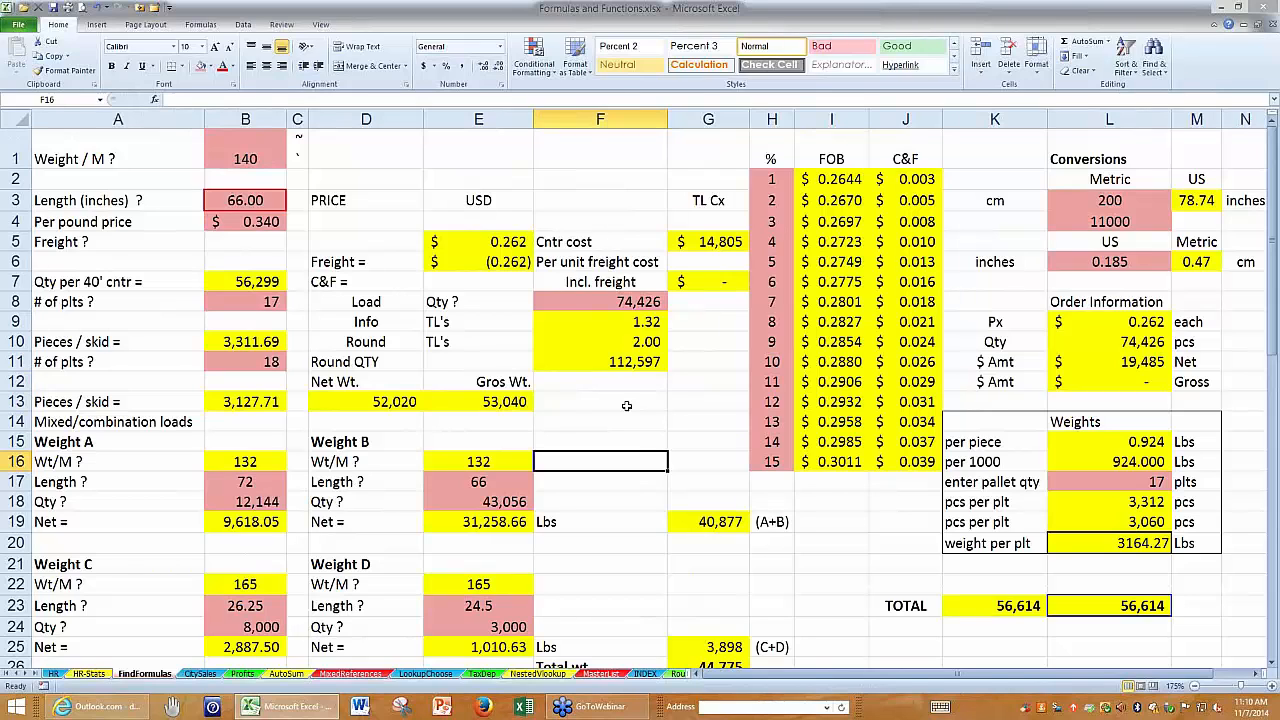
{"action": "key", "text": "ctrl+shift+c"}
{"action": "key", "text": "ctrl+z"}
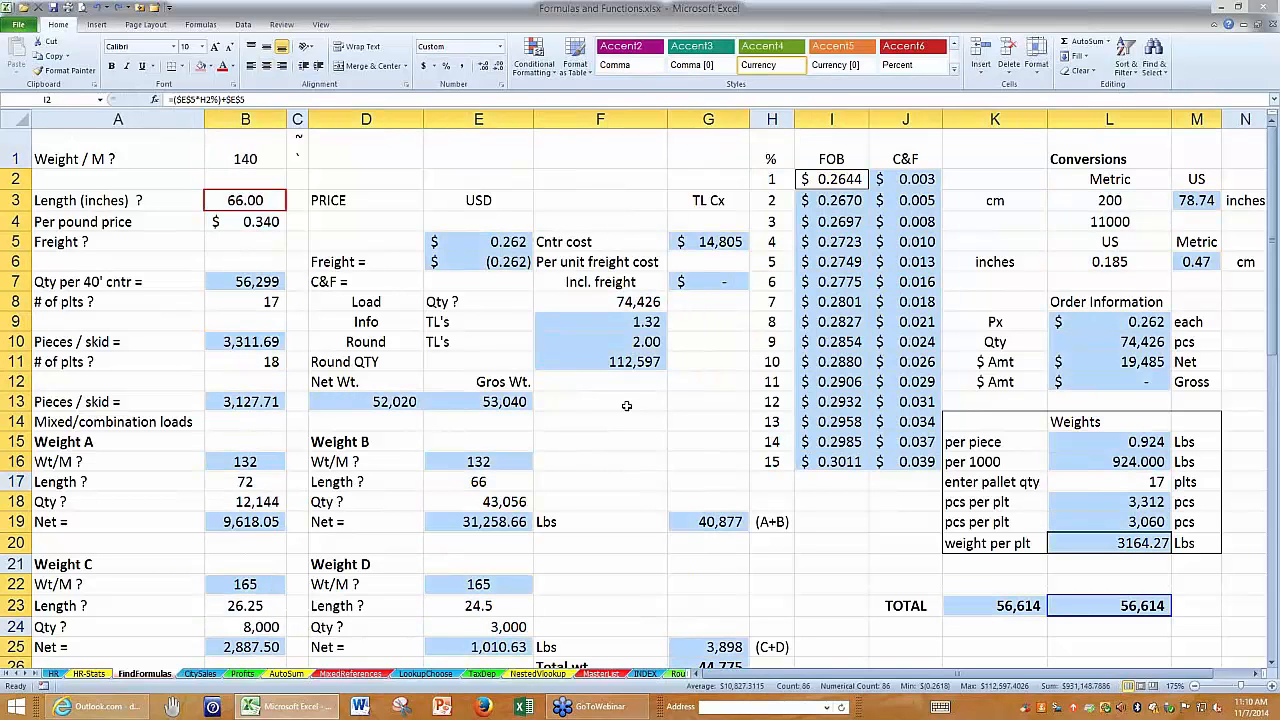
Compare the entered length in B3 with the formula behind the quantity per 40' container in B7.
{"action": "left_click", "coordinate": [172, 180]}
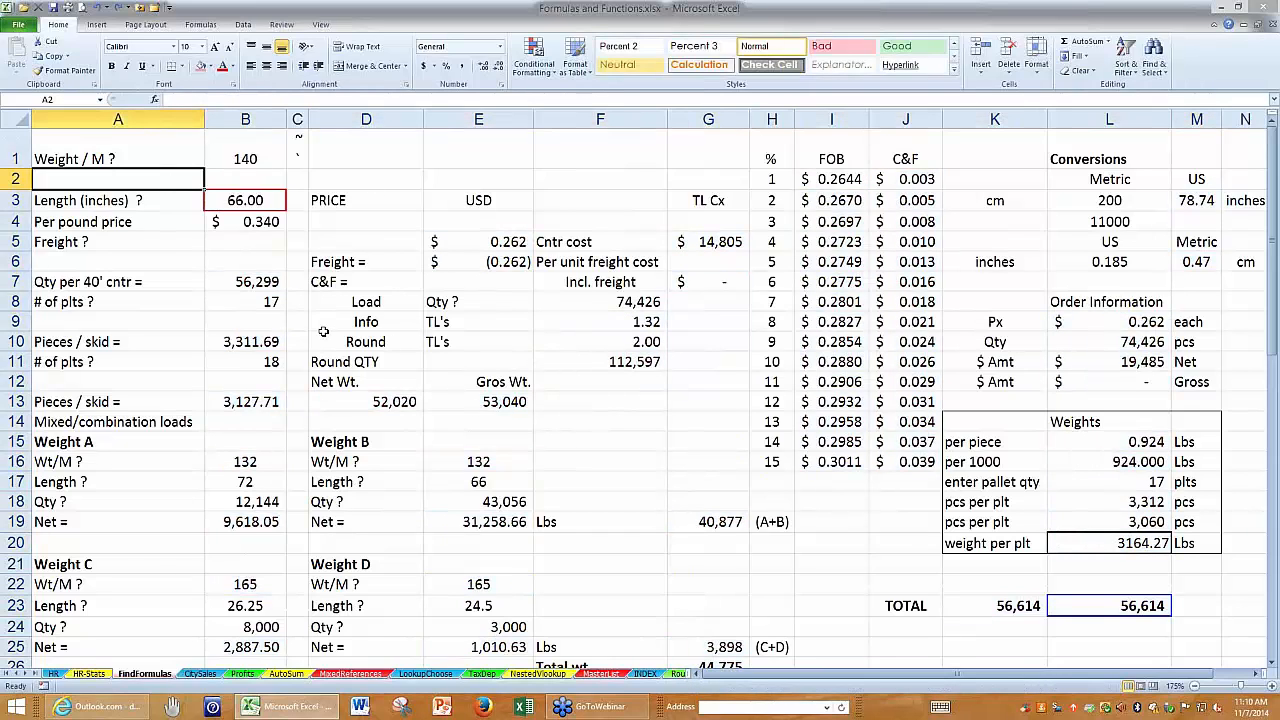
{"action": "left_click", "coordinate": [257, 200]}
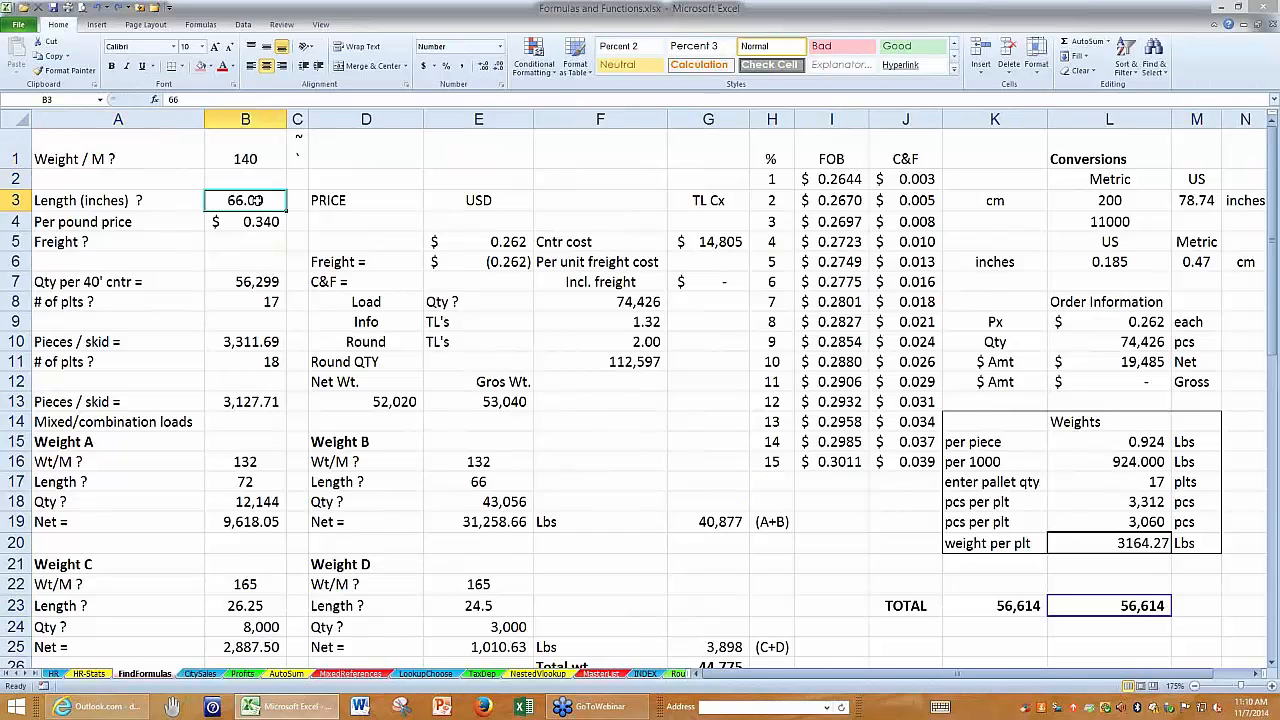
{"action": "left_click", "coordinate": [226, 284]}
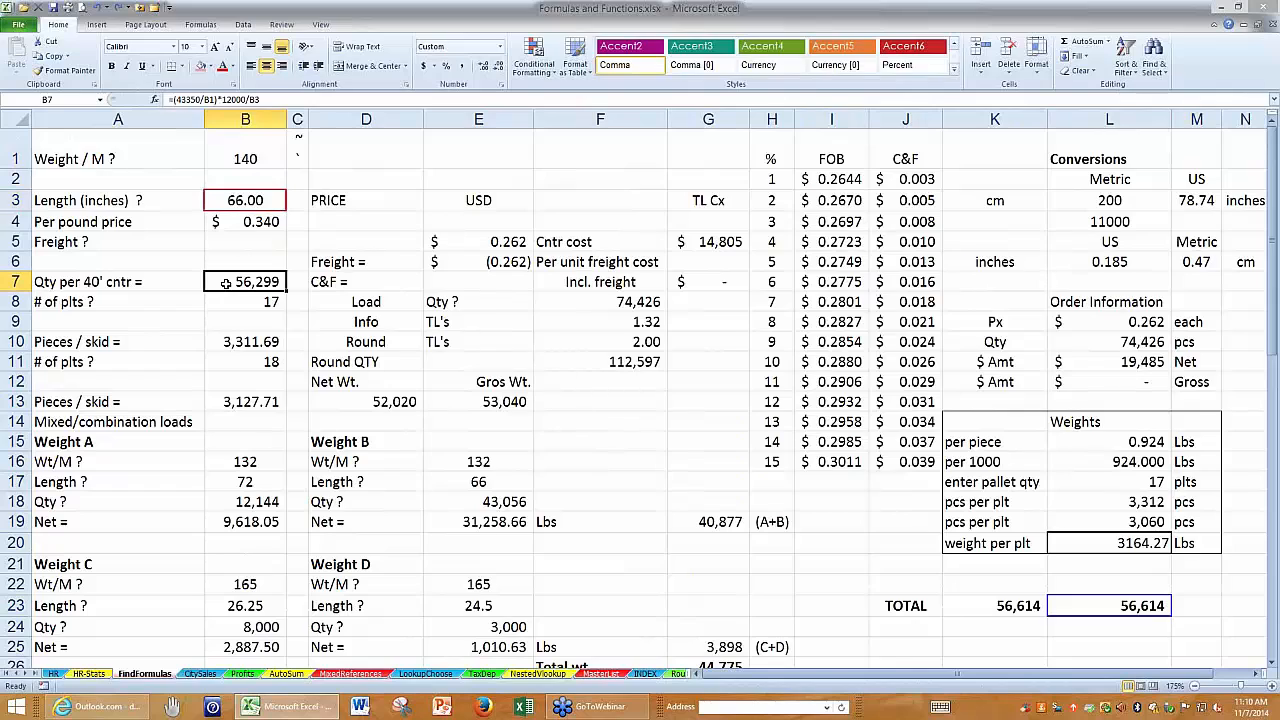
Compare the formulas behind the pieces per skid in B10 and the quantity per 40' container in B7 with the length in B3.
{"action": "left_click", "coordinate": [221, 340]}
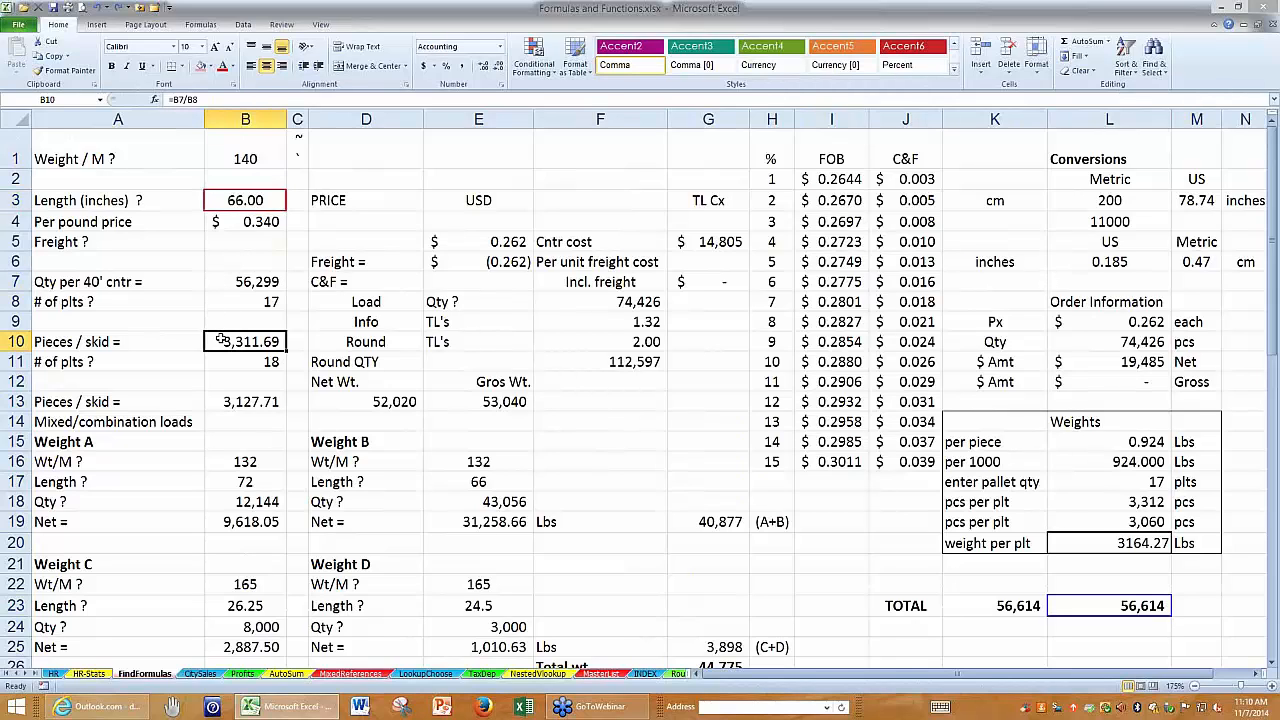
{"action": "left_click", "coordinate": [218, 281]}
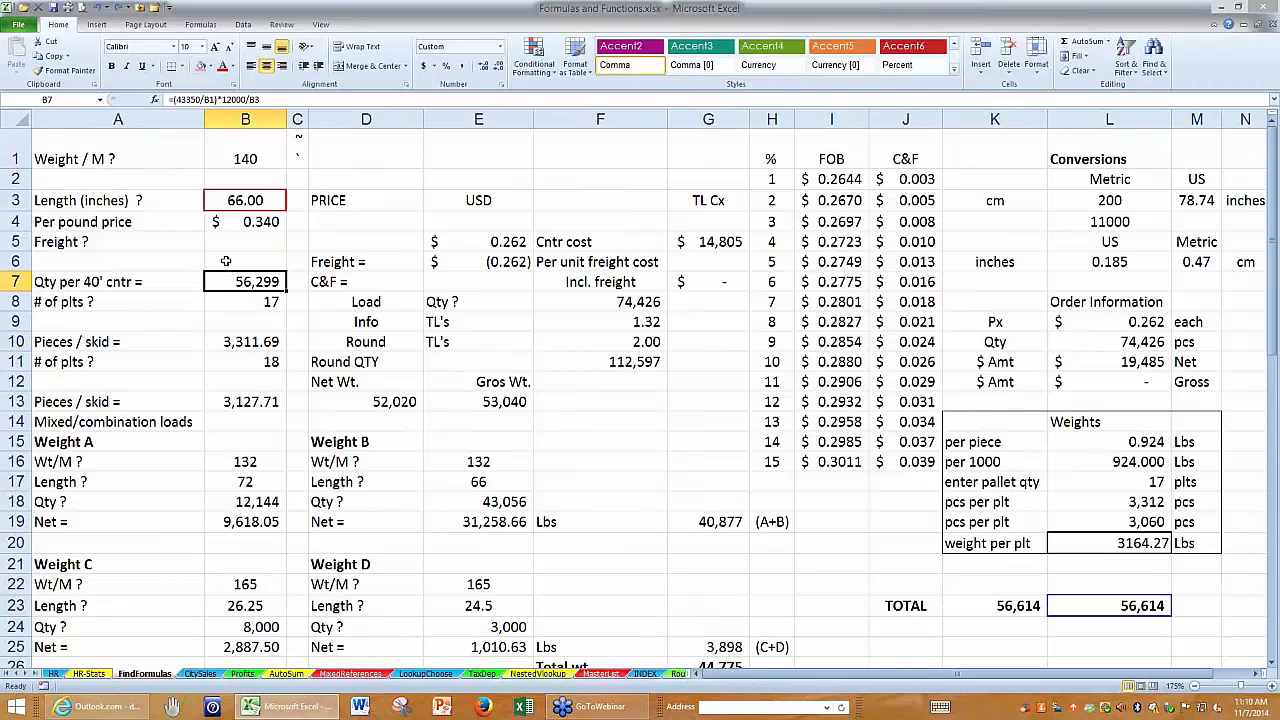
{"action": "left_click", "coordinate": [232, 200]}
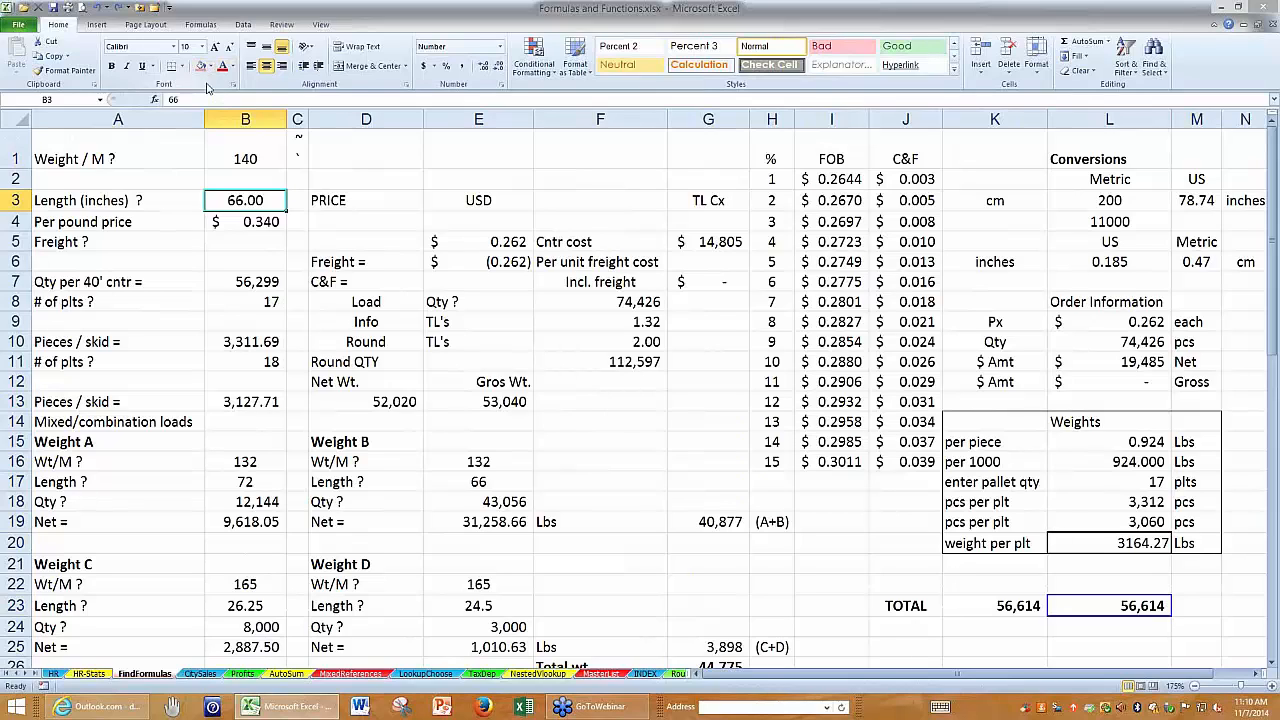
Trace the dependents of the length in B3 through all levels of direct and indirect dependency.
{"action": "left_click", "coordinate": [201, 24]}
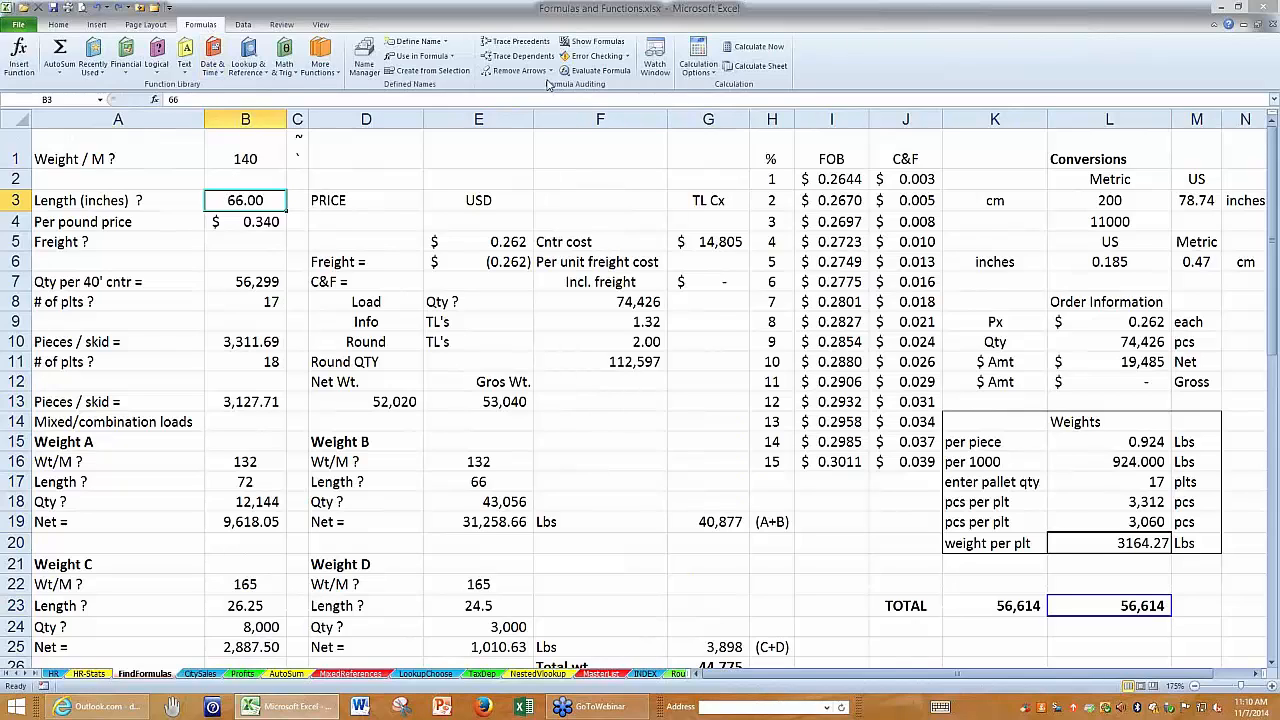
{"action": "left_click", "coordinate": [520, 58]}
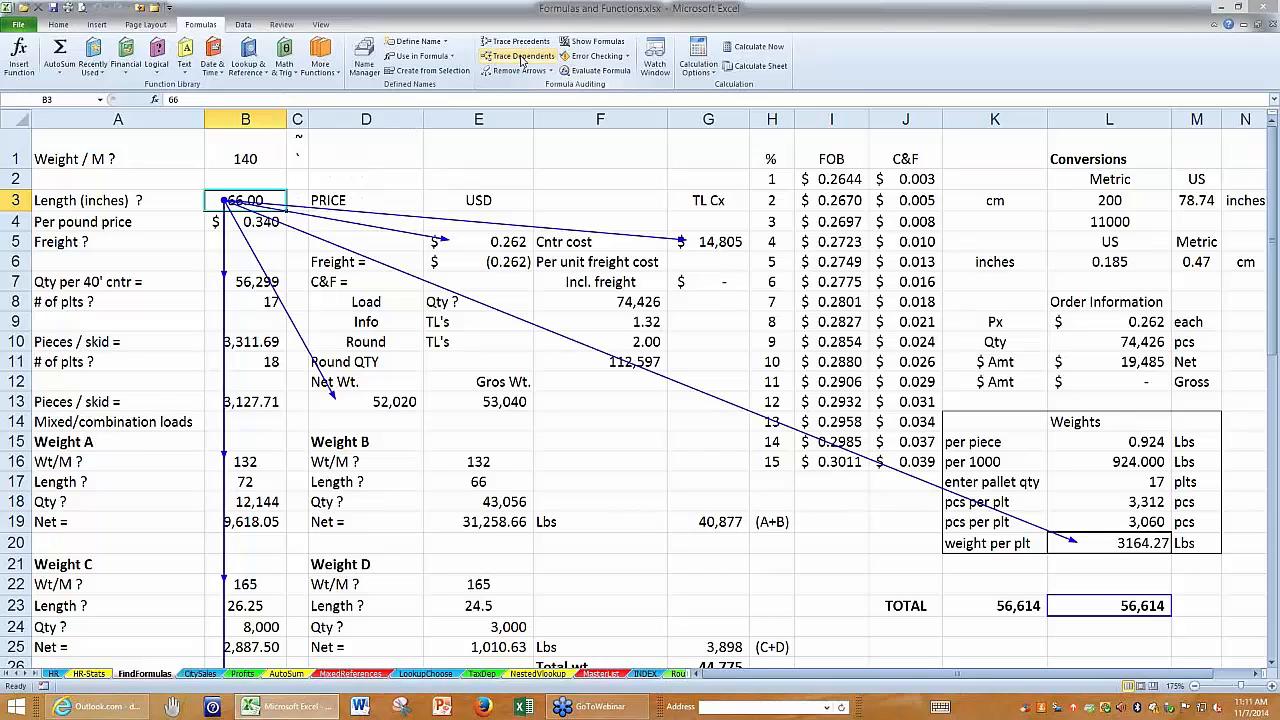
{"action": "left_click", "coordinate": [521, 57]}
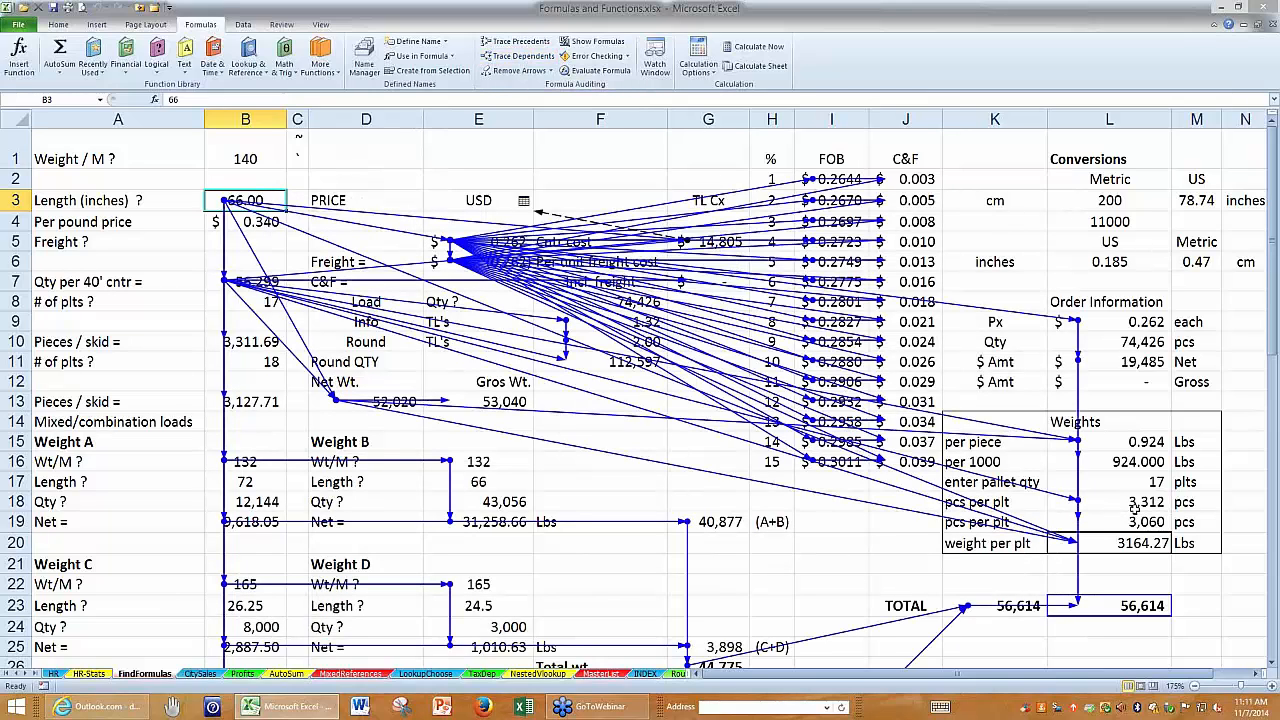
Follow the dependency arrows down through the weight sections to the total weights and remove all the arrows.
{"action": "scroll", "coordinate": [1133, 506], "scroll_direction": "down", "scroll_amount": 1}
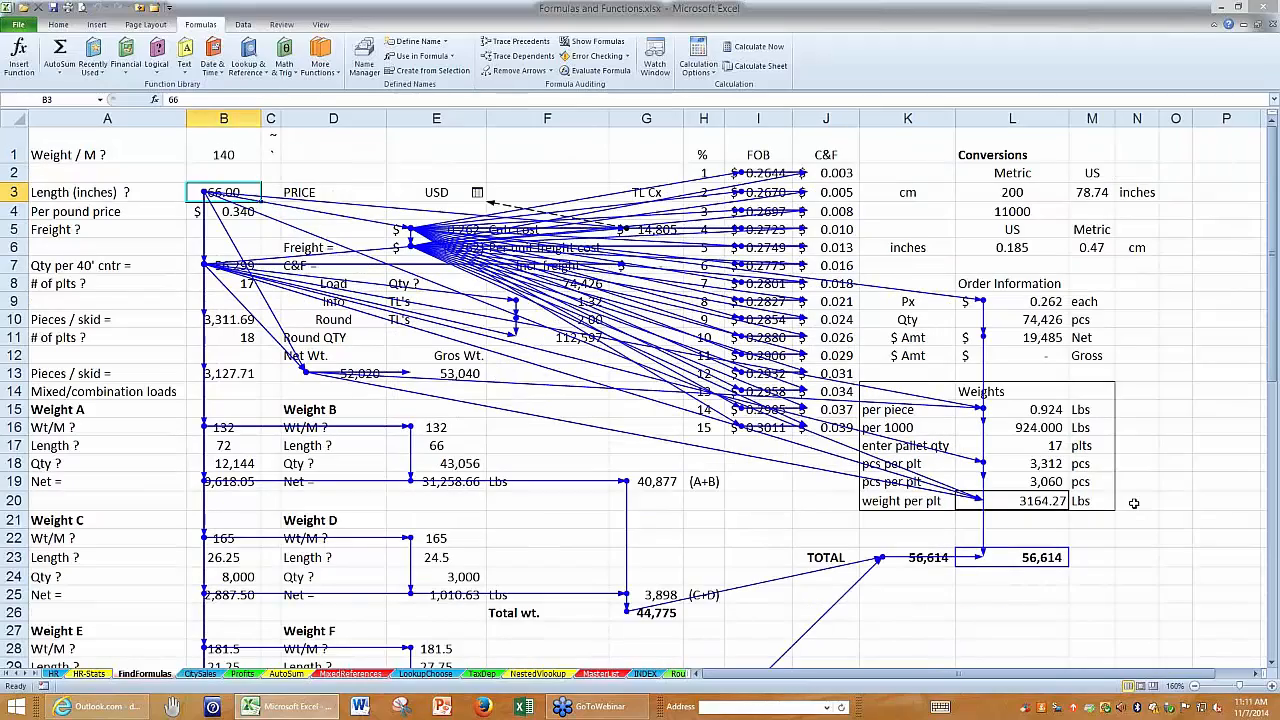
{"action": "scroll", "coordinate": [1134, 503], "scroll_direction": "down", "scroll_amount": 1}
{"action": "scroll", "coordinate": [1134, 503], "scroll_direction": "down", "scroll_amount": 4}
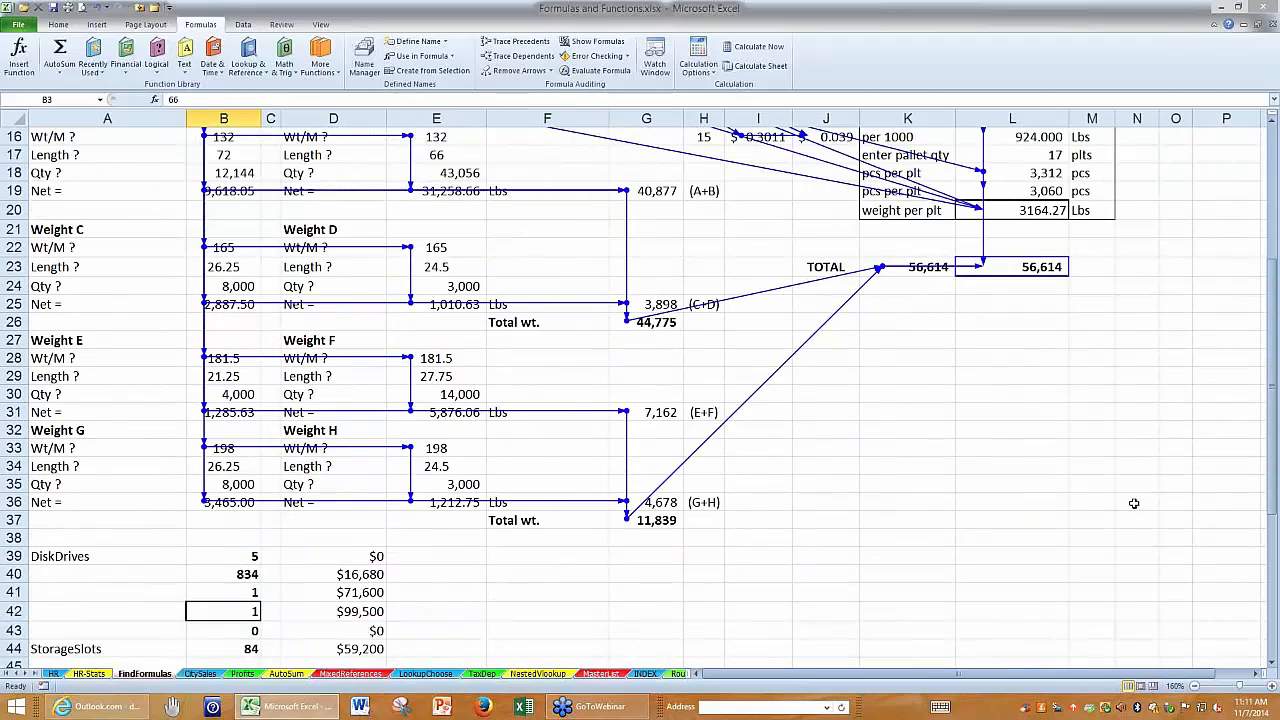
{"action": "scroll", "coordinate": [1134, 503], "scroll_direction": "up", "scroll_amount": 5}
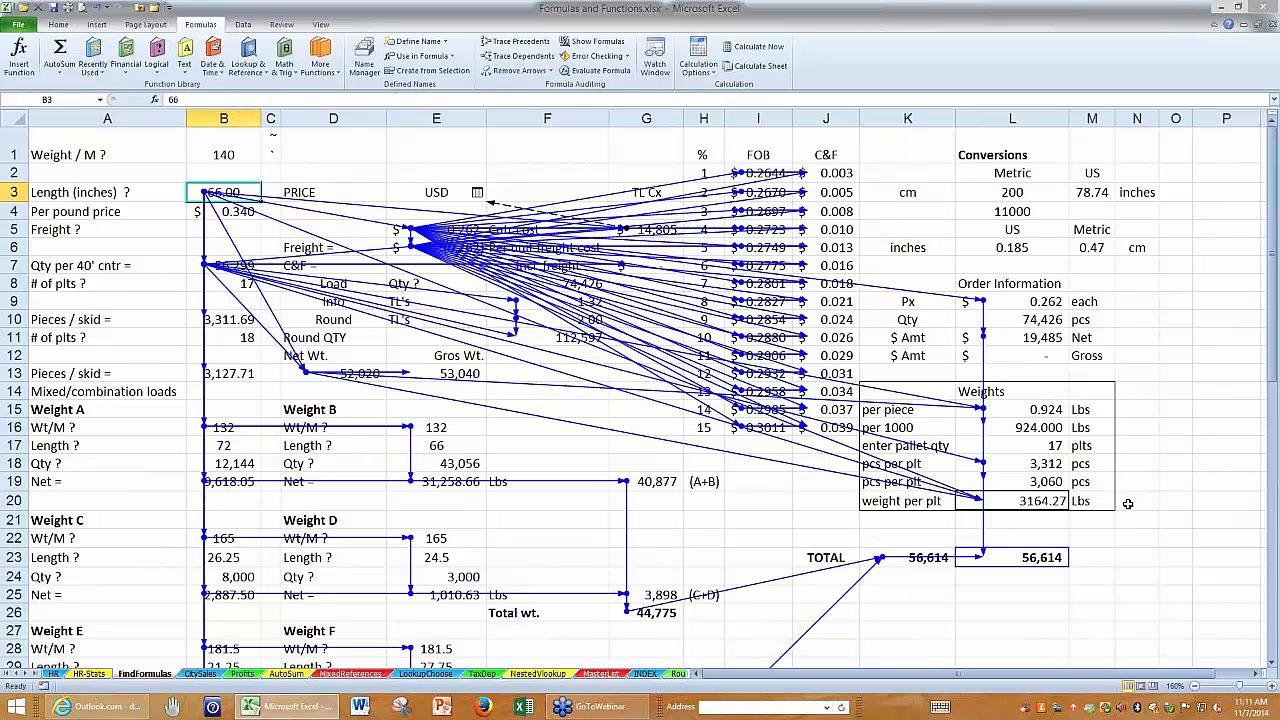
{"action": "scroll", "coordinate": [1127, 503], "scroll_direction": "down", "scroll_amount": 1}
{"action": "scroll", "coordinate": [749, 132], "scroll_direction": "up", "scroll_amount": 1}
{"action": "left_click", "coordinate": [516, 71]}
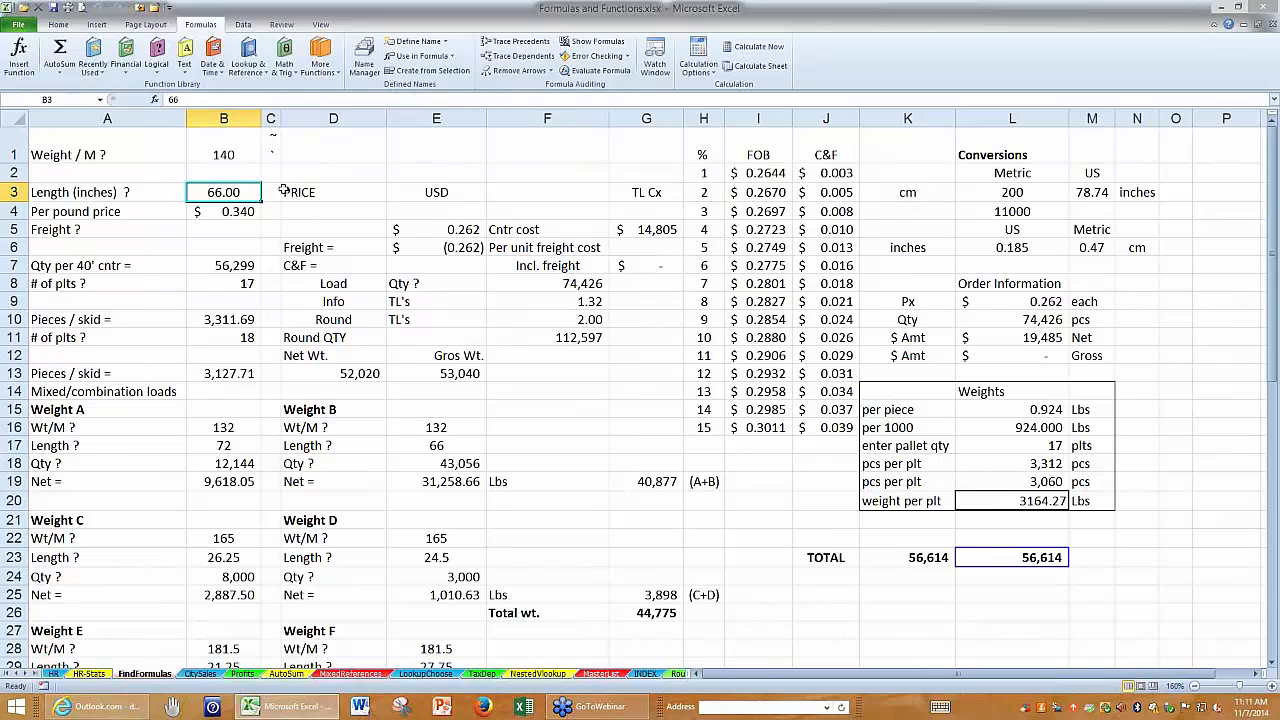
Trace all direct and indirect dependents of the length in B3 again.
{"action": "left_click", "coordinate": [246, 260]}
{"action": "left_click", "coordinate": [230, 192]}
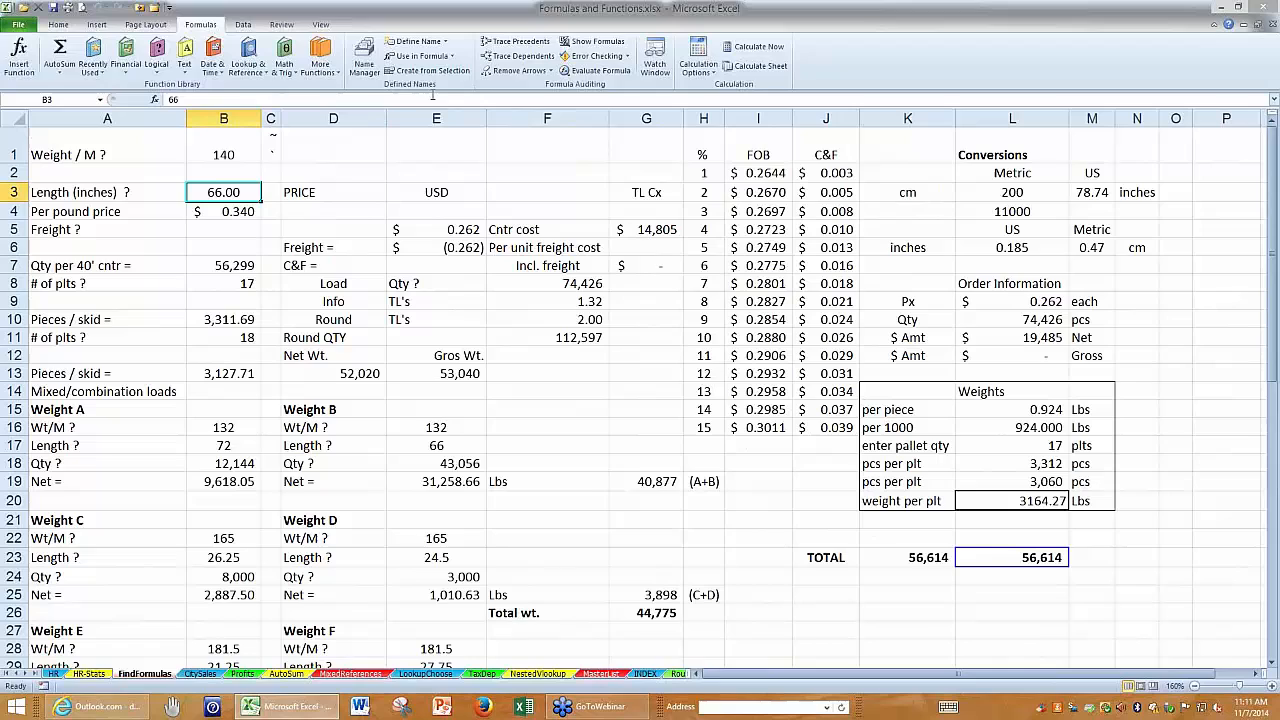
{"action": "left_click", "coordinate": [521, 58]}
{"action": "left_click", "coordinate": [521, 58]}
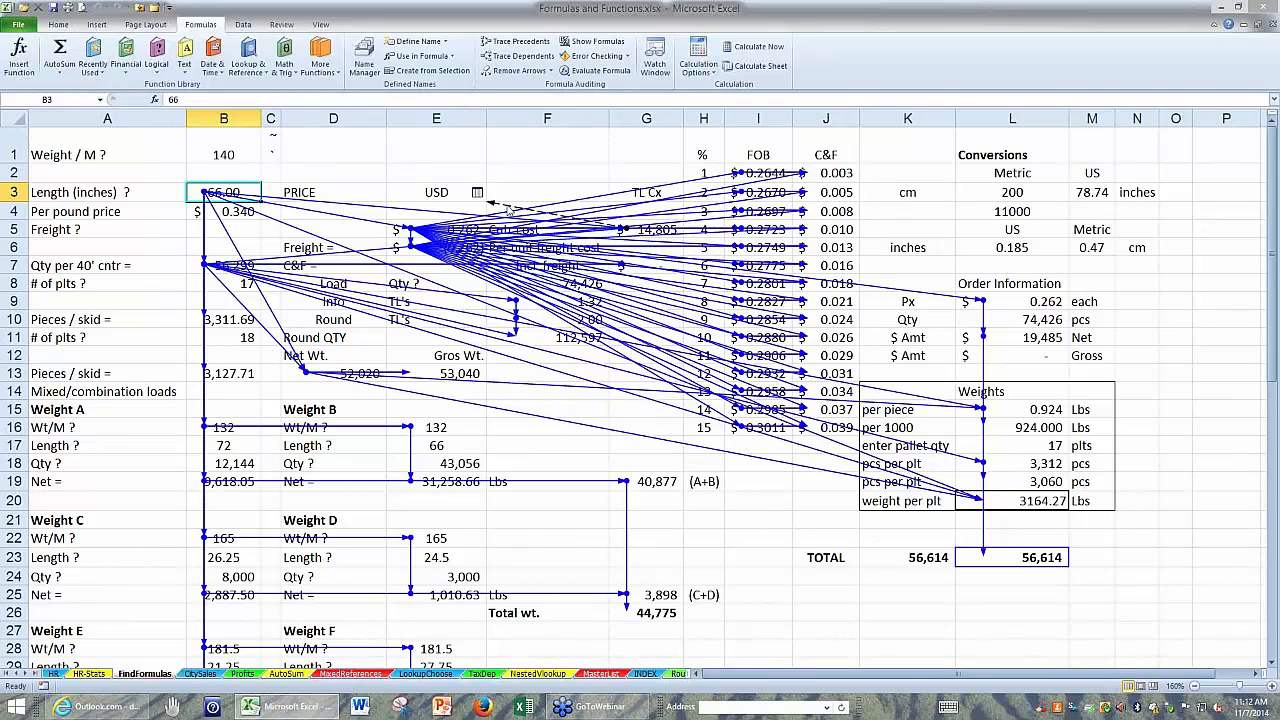
Follow the dashed arrow from the Cntr cost amount in G5 to its dependent cell K1 on the Profits sheet.
{"action": "left_click", "coordinate": [114, 155]}
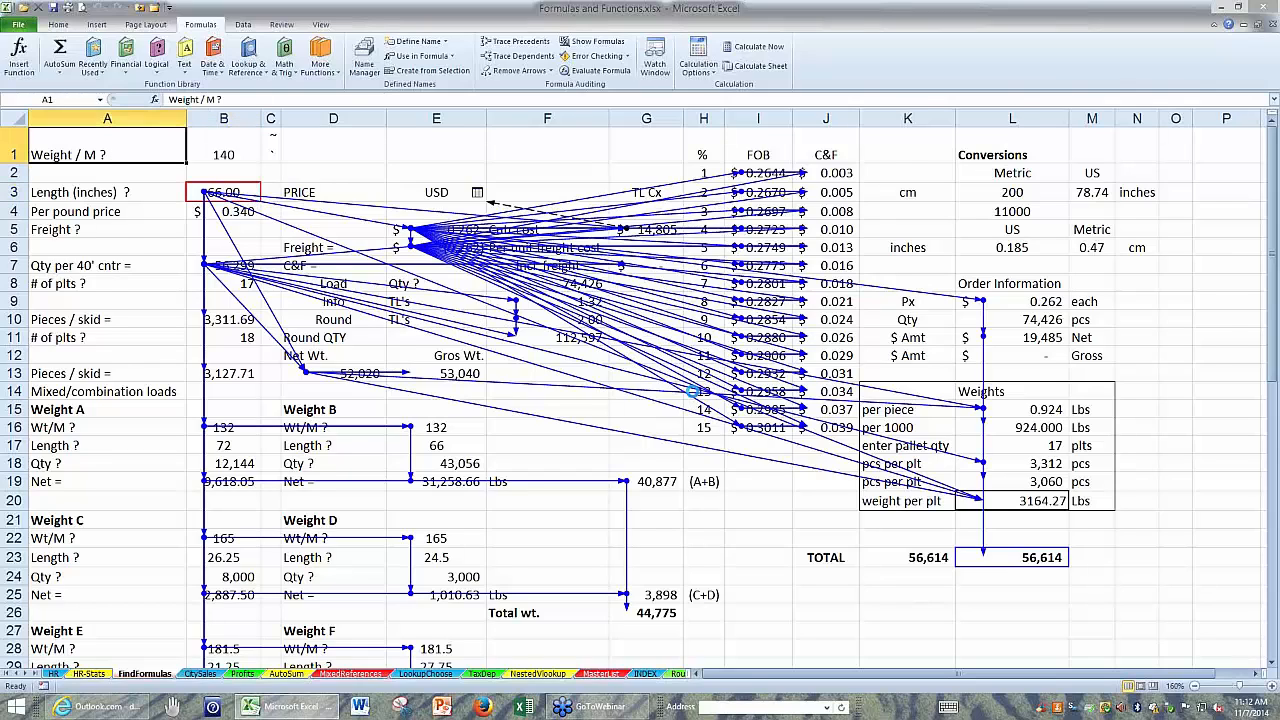
{"action": "scroll", "coordinate": [693, 392], "scroll_direction": "up", "scroll_amount": 6}
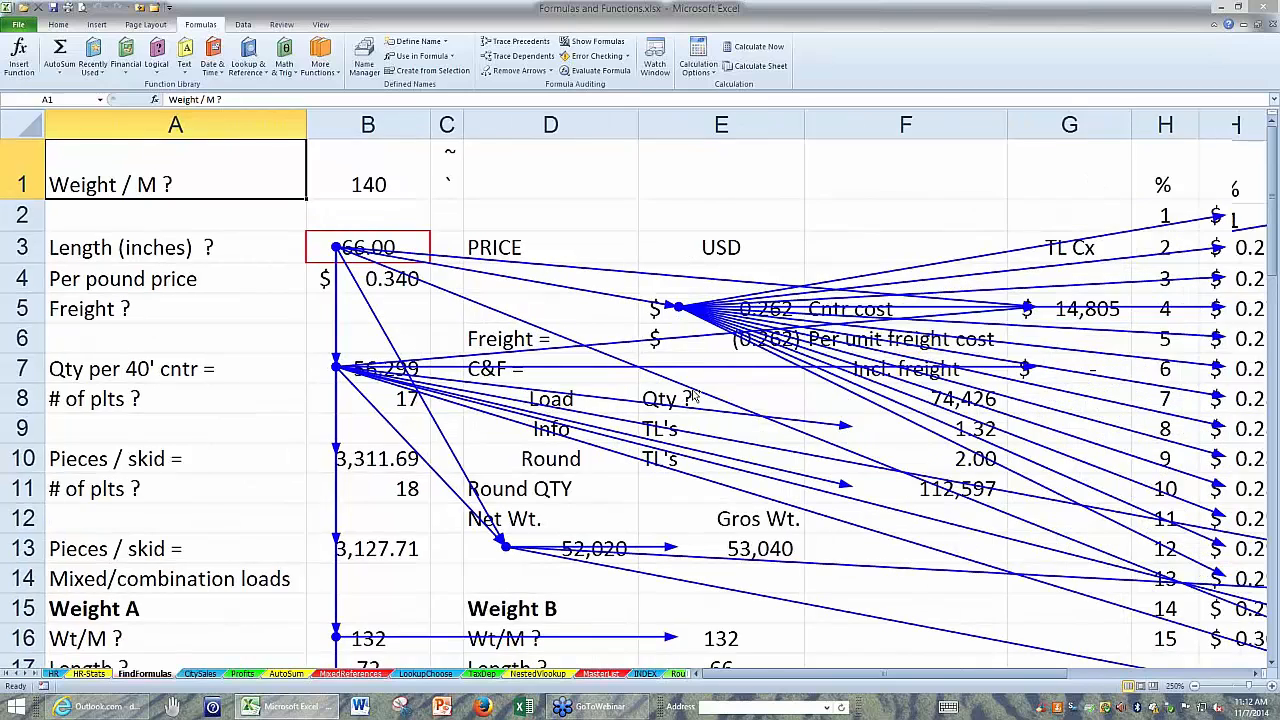
{"action": "scroll", "coordinate": [693, 396], "scroll_direction": "up", "scroll_amount": 2}
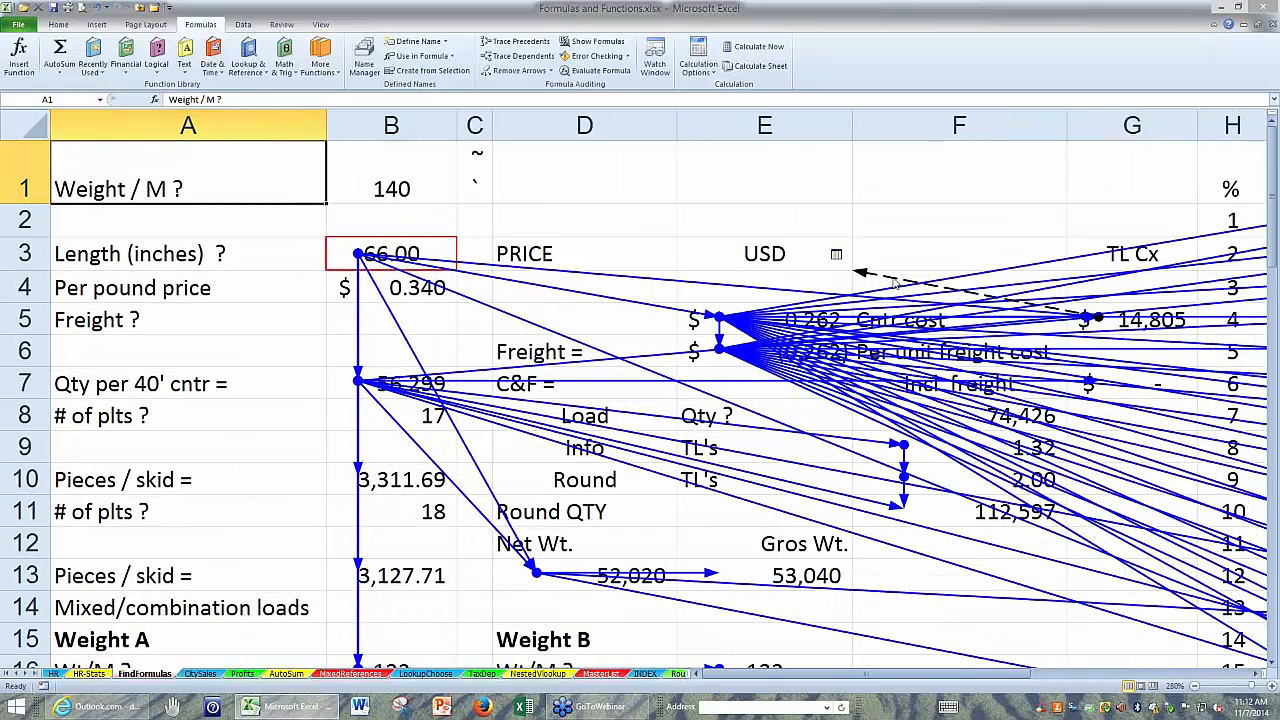
{"action": "double_click", "coordinate": [893, 283]}
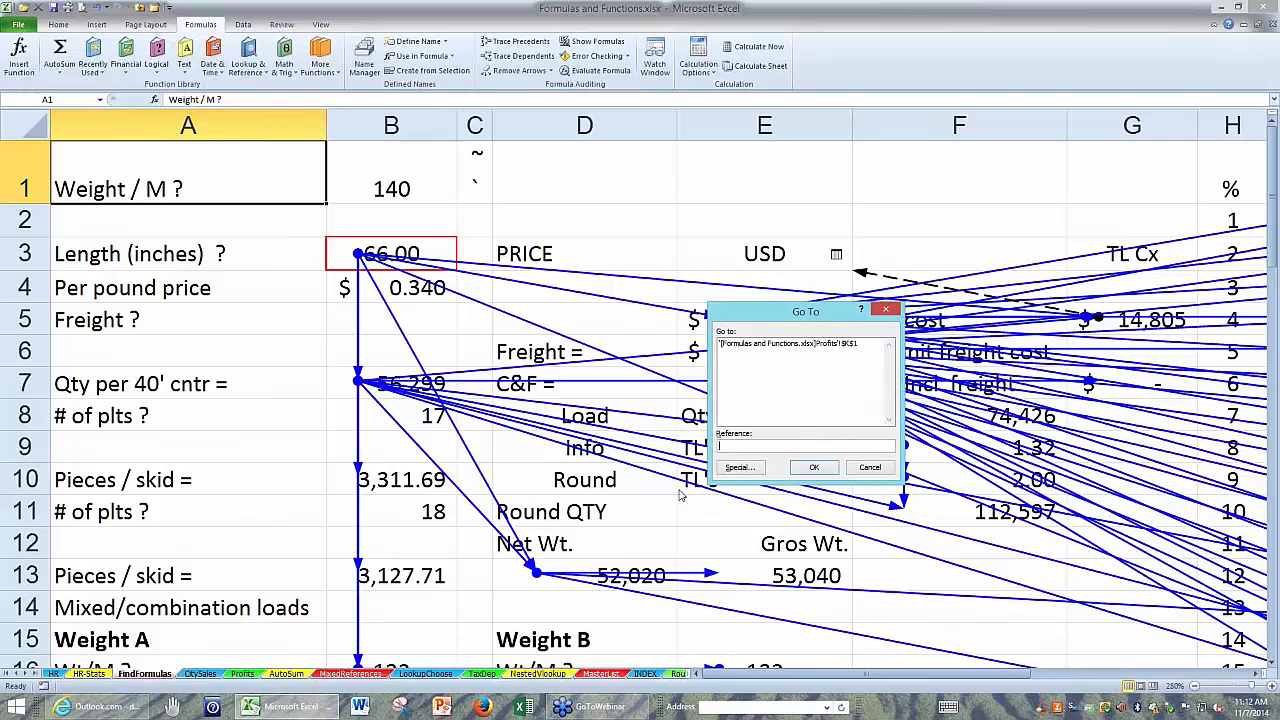
{"action": "left_click", "coordinate": [765, 343]}
{"action": "double_click", "coordinate": [765, 343]}
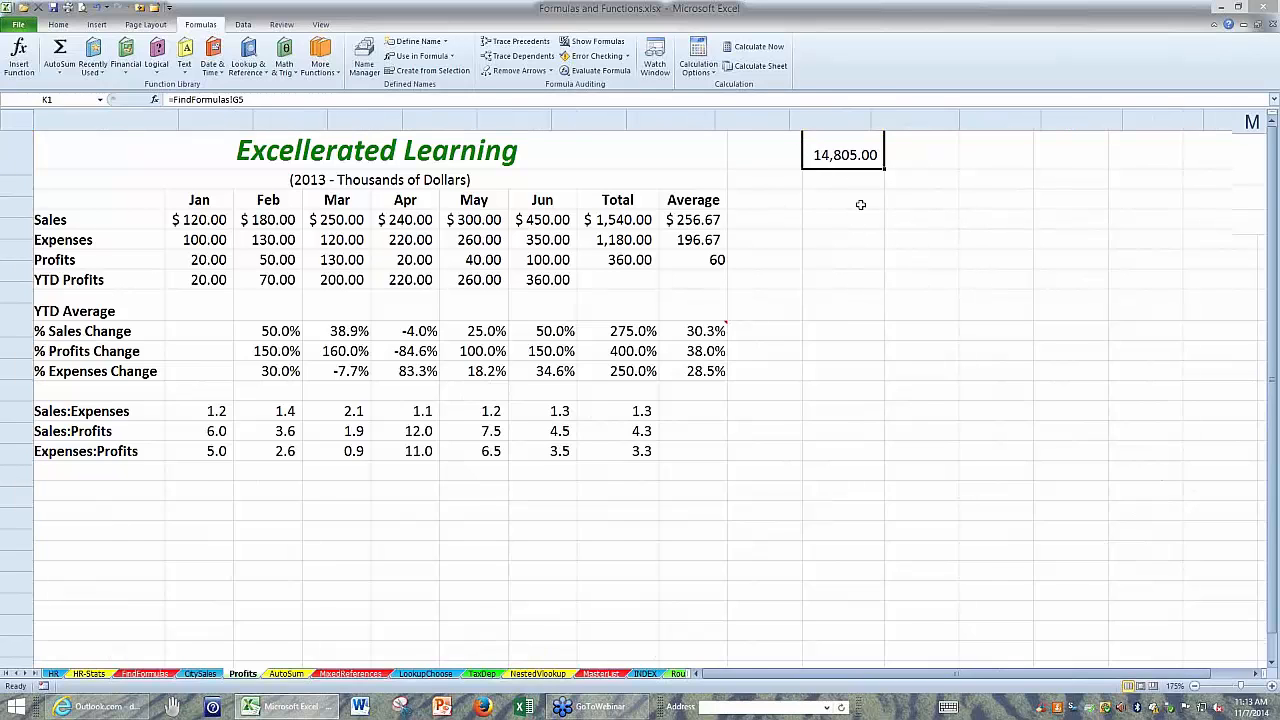
Inspect the reference back to the FindFormulas sheet in Profits cell K1 and leave the formula as it is.
{"action": "scroll", "coordinate": [864, 194], "scroll_direction": "up", "scroll_amount": 11, "text": "ctrl"}
{"action": "left_click_drag", "start_coordinate": [1118, 678], "coordinate": [1132, 678]}
{"action": "double_click", "coordinate": [950, 200]}
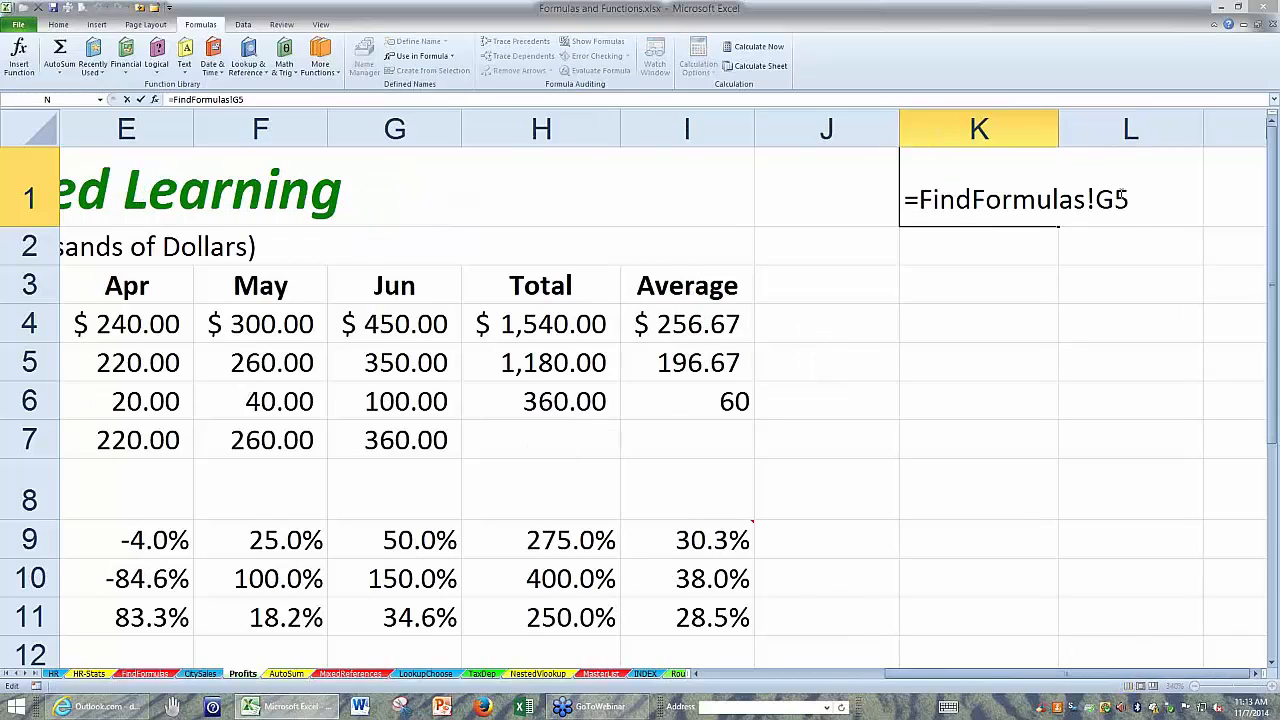
{"action": "left_click_drag", "start_coordinate": [1124, 197], "coordinate": [905, 182]}
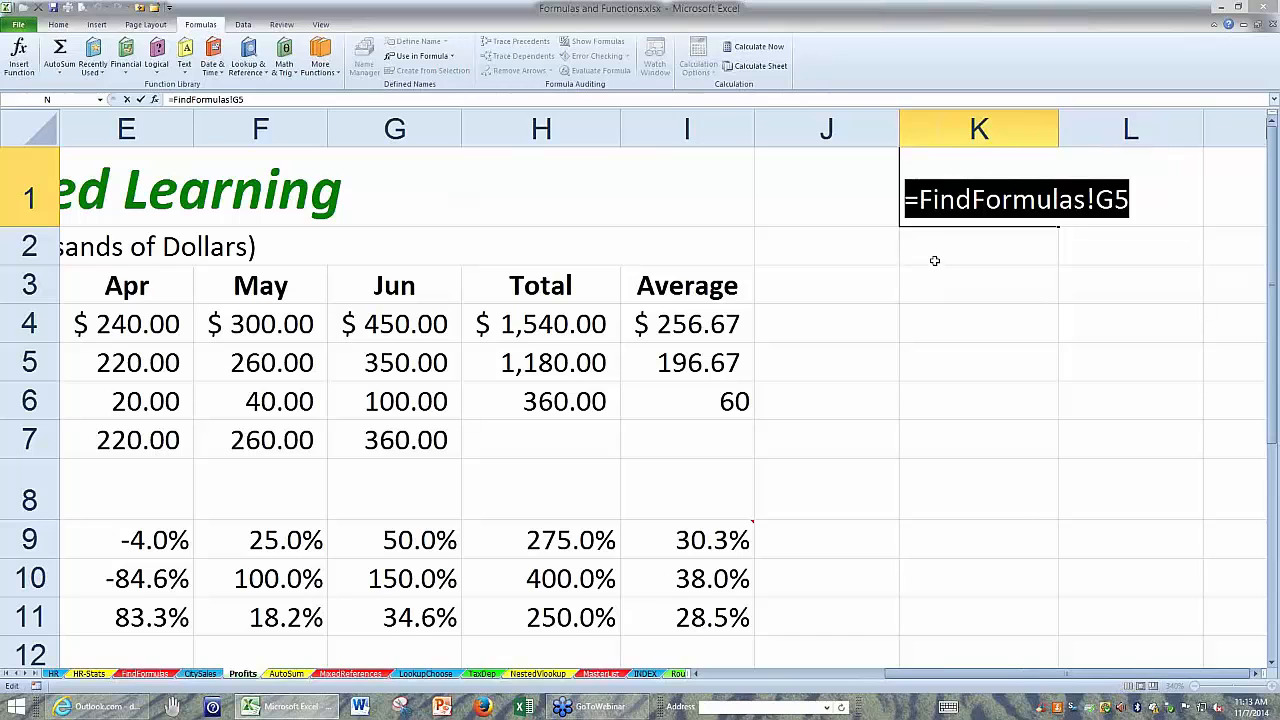
{"action": "key", "text": "ctrl+Return"}
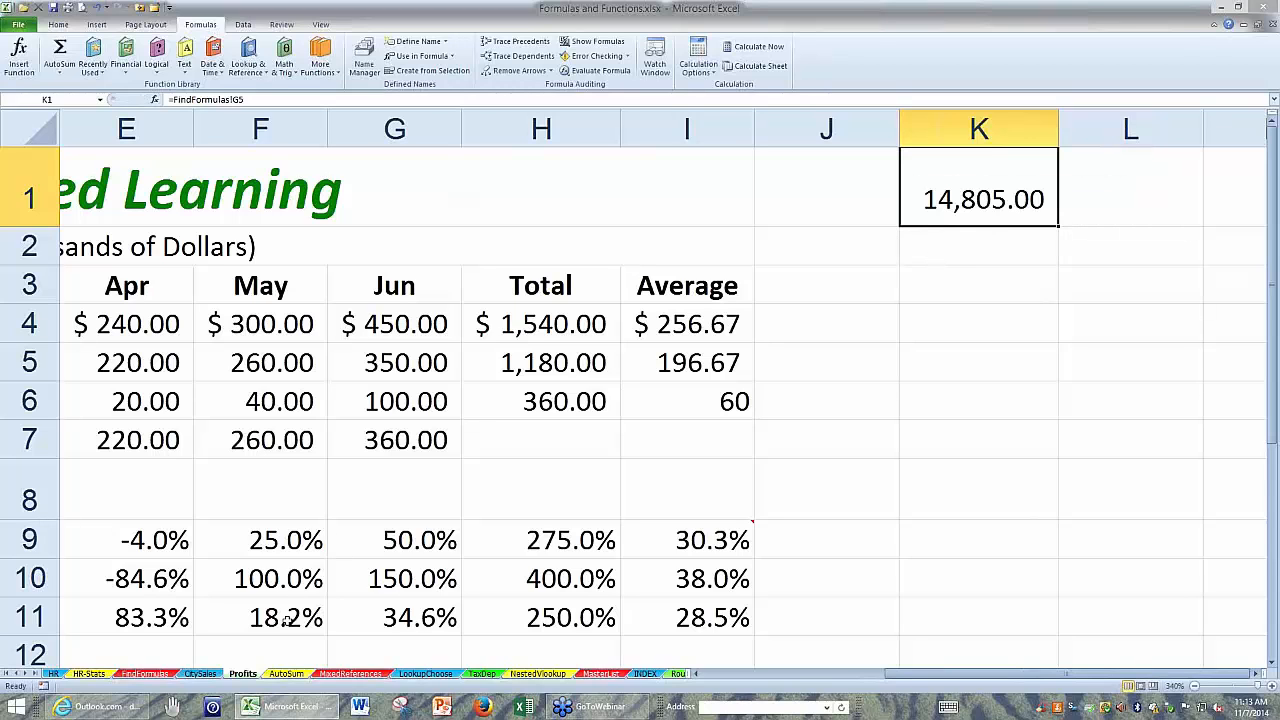
Return to the FindFormulas sheet, look over the full set of B3 dependency arrows and remove them all.
{"action": "left_click", "coordinate": [147, 674]}
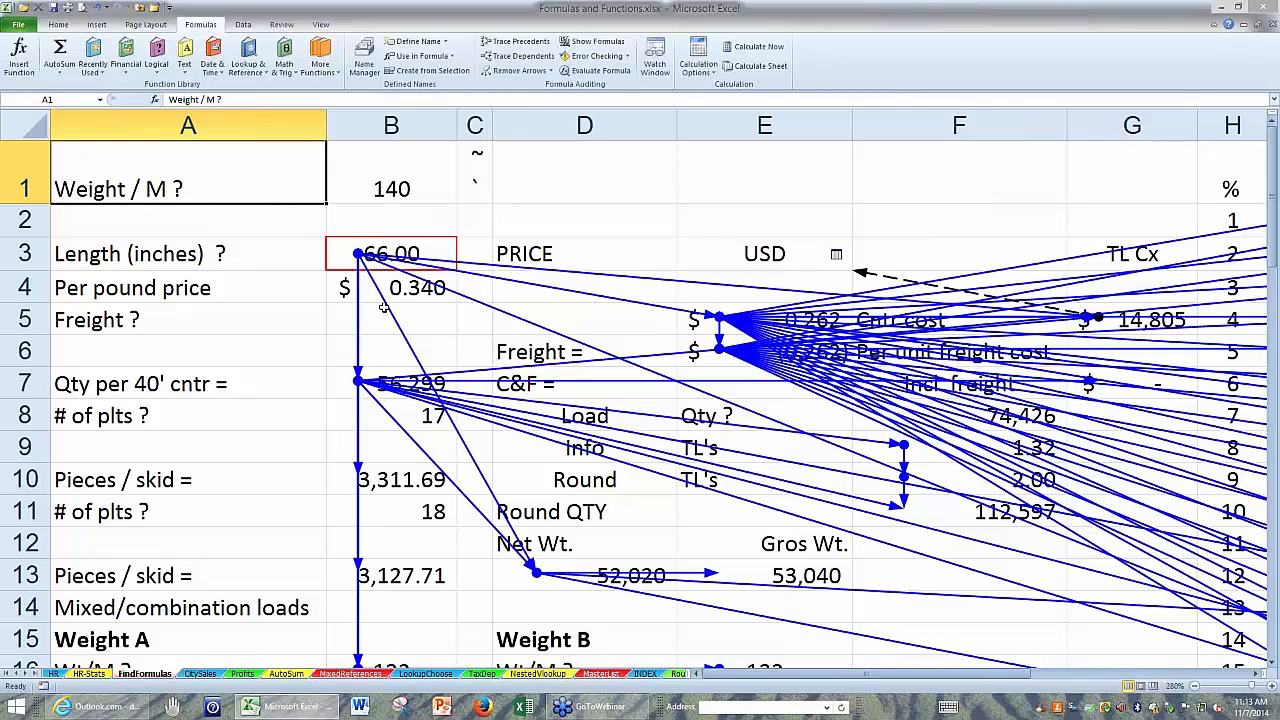
{"action": "scroll", "coordinate": [358, 306], "scroll_direction": "down", "scroll_amount": 4, "text": "ctrl"}
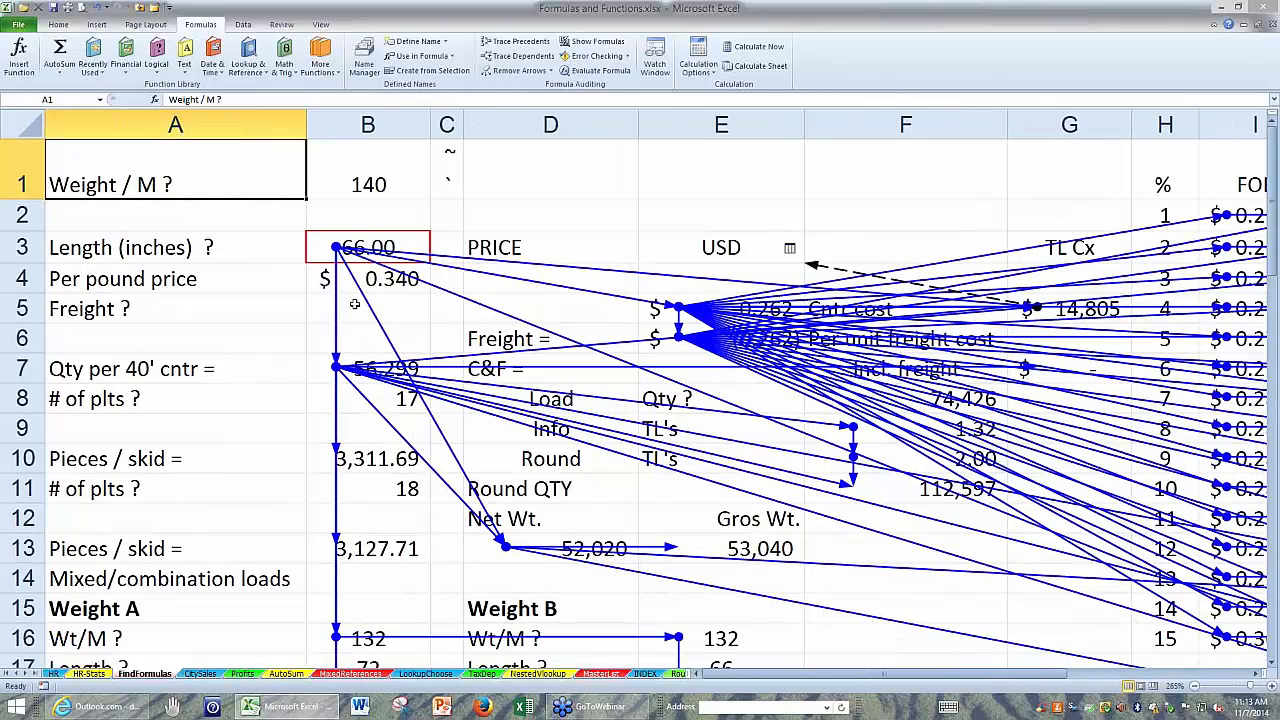
{"action": "left_click", "coordinate": [196, 292]}
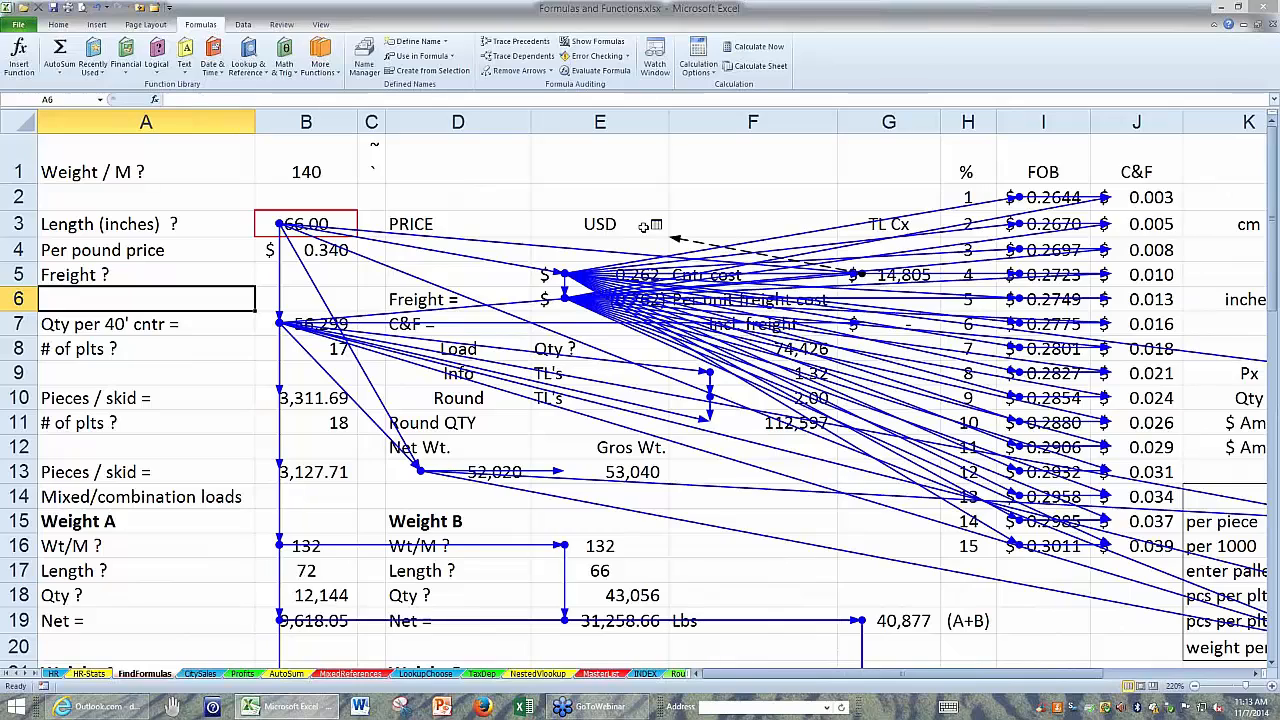
{"action": "left_click", "coordinate": [342, 223]}
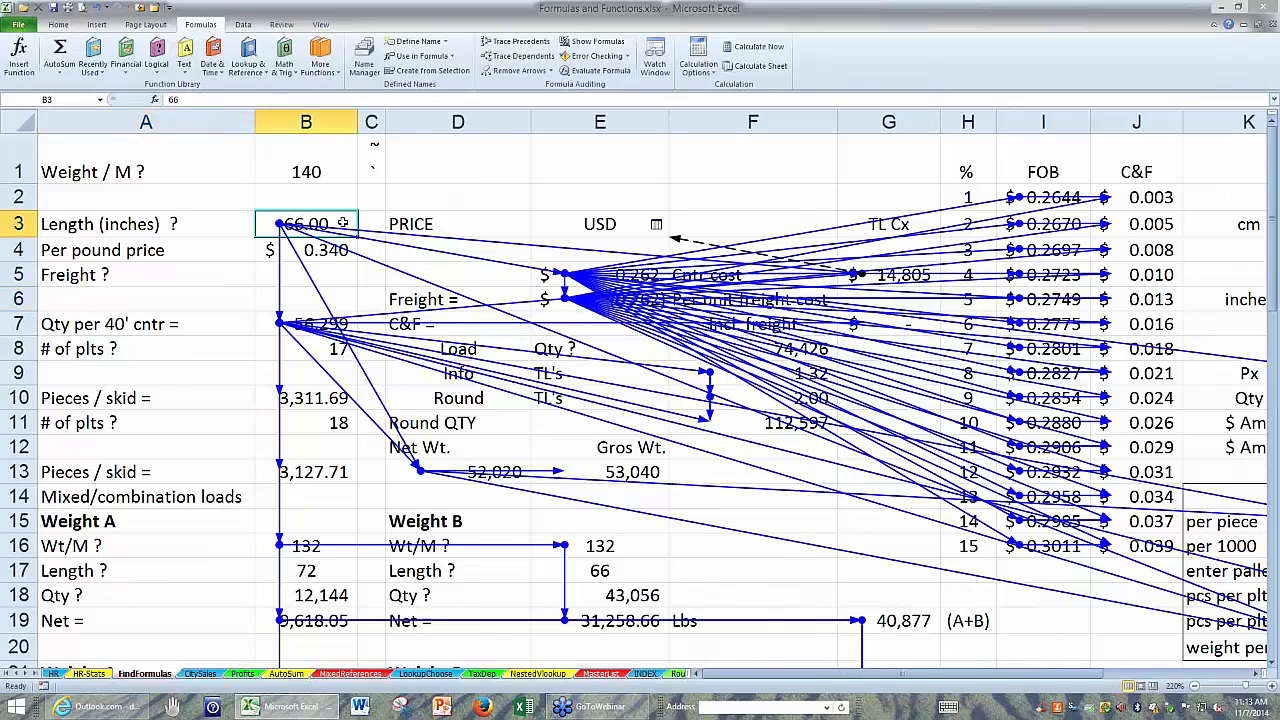
{"action": "left_click", "coordinate": [507, 199]}
{"action": "left_click", "coordinate": [331, 193]}
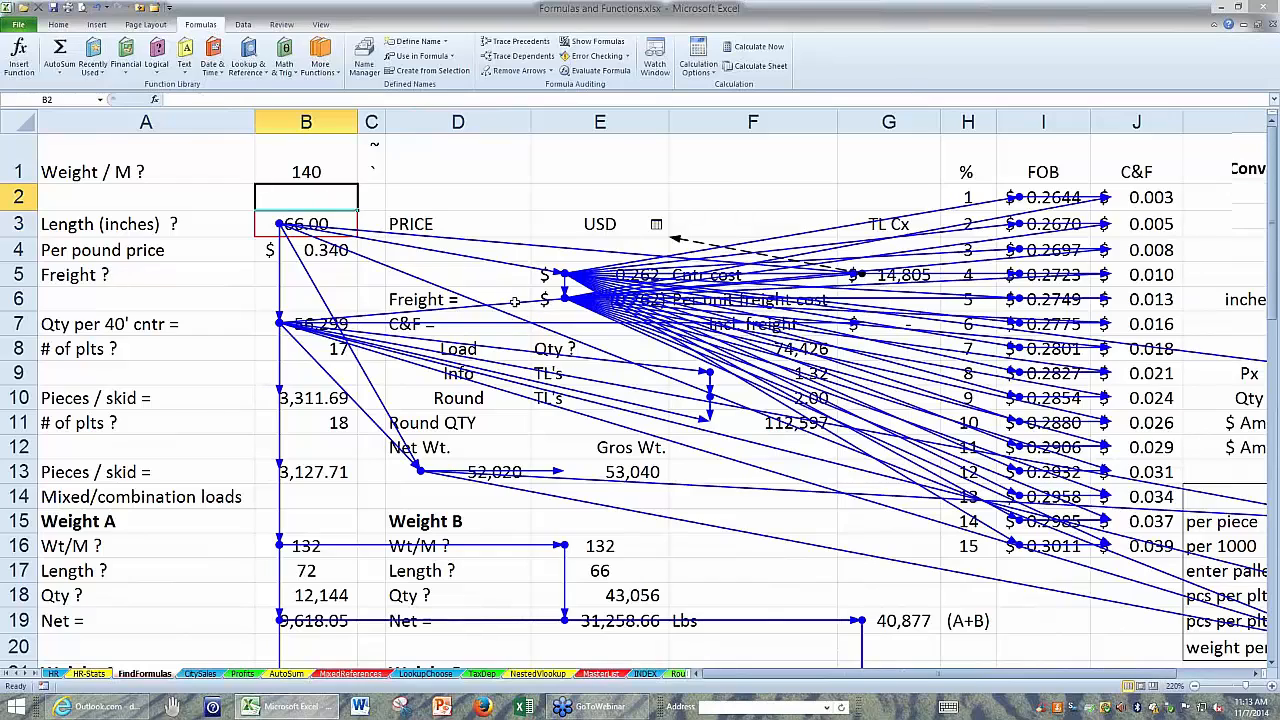
{"action": "scroll", "coordinate": [514, 301], "scroll_direction": "down", "scroll_amount": 4, "text": "ctrl"}
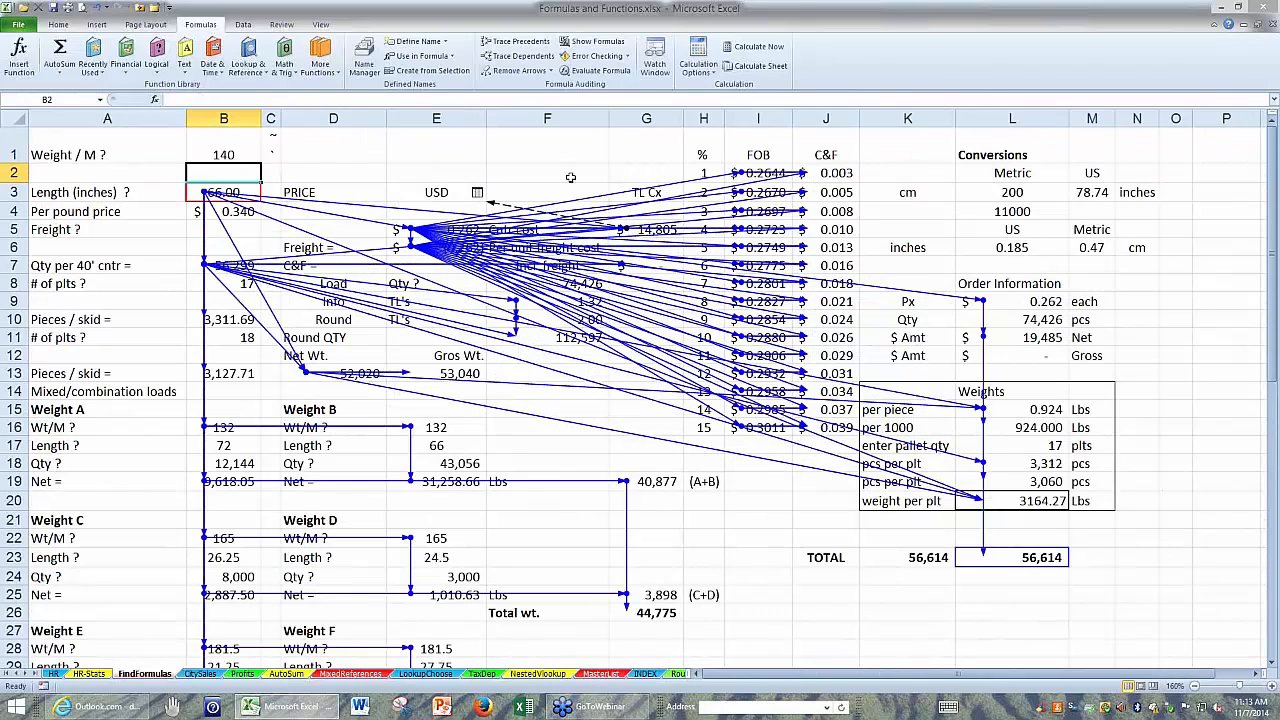
{"action": "left_click", "coordinate": [570, 176]}
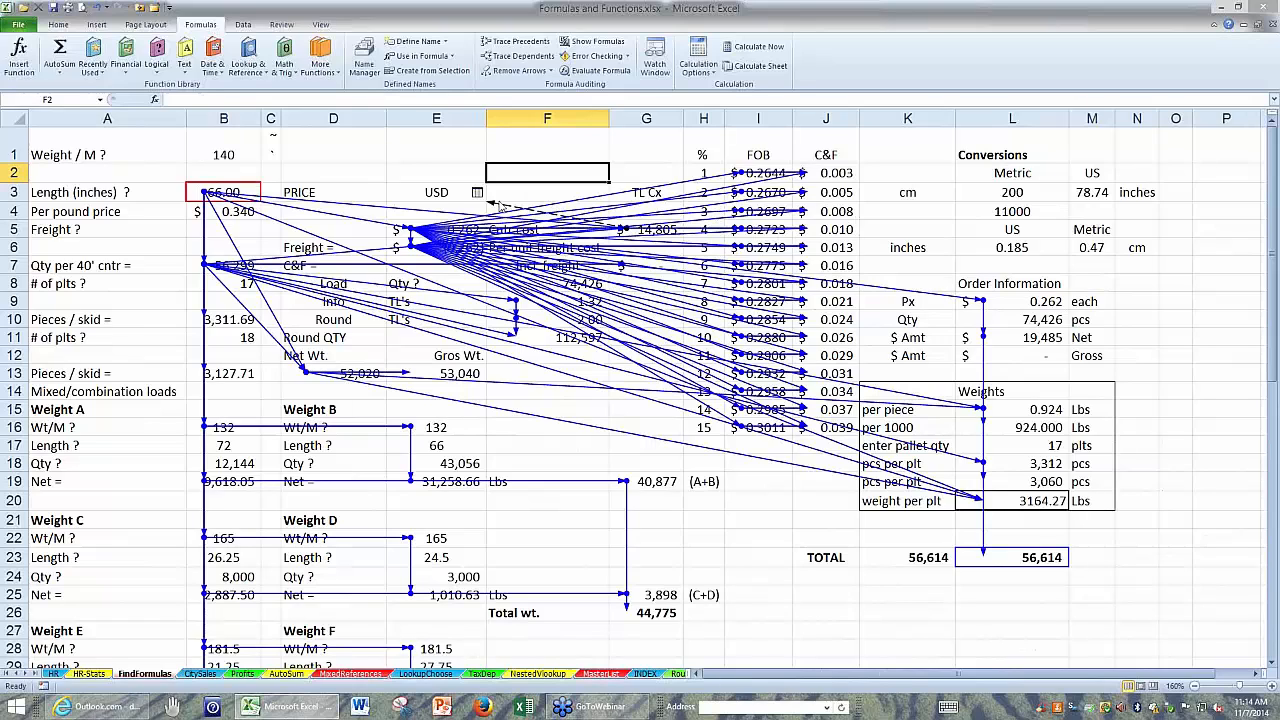
{"action": "left_click", "coordinate": [331, 153]}
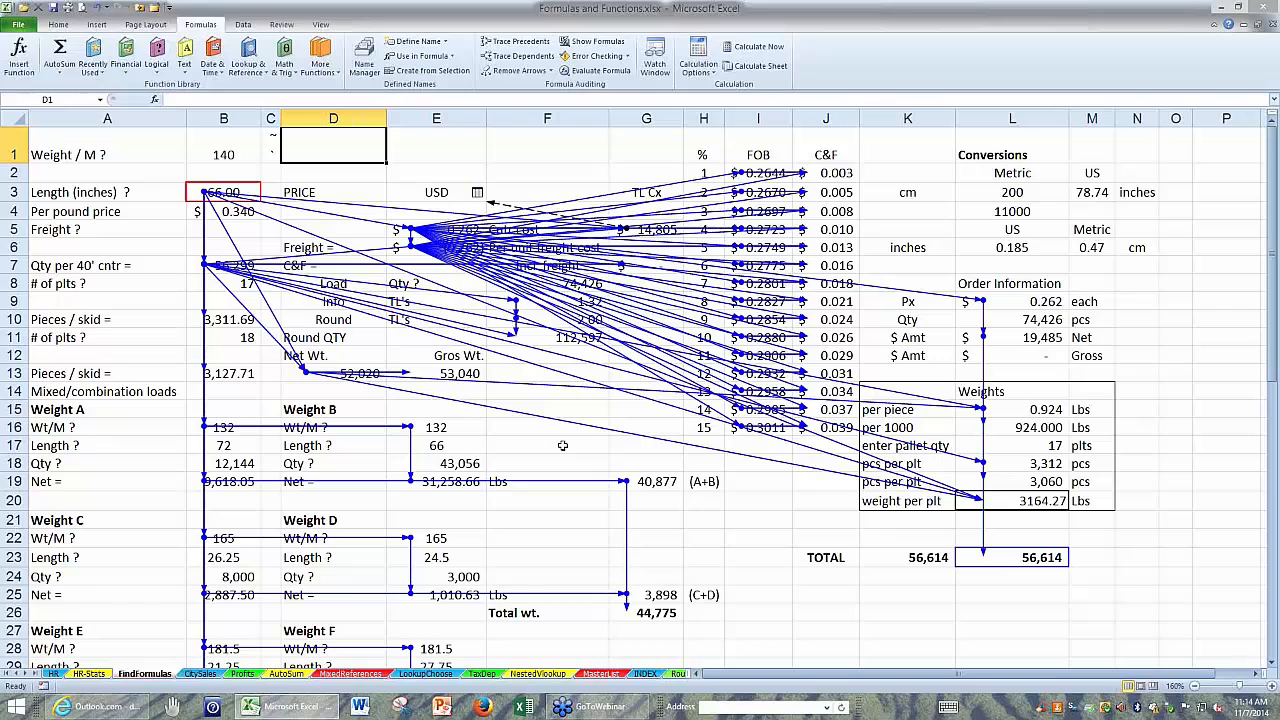
{"action": "left_click", "coordinate": [520, 70]}
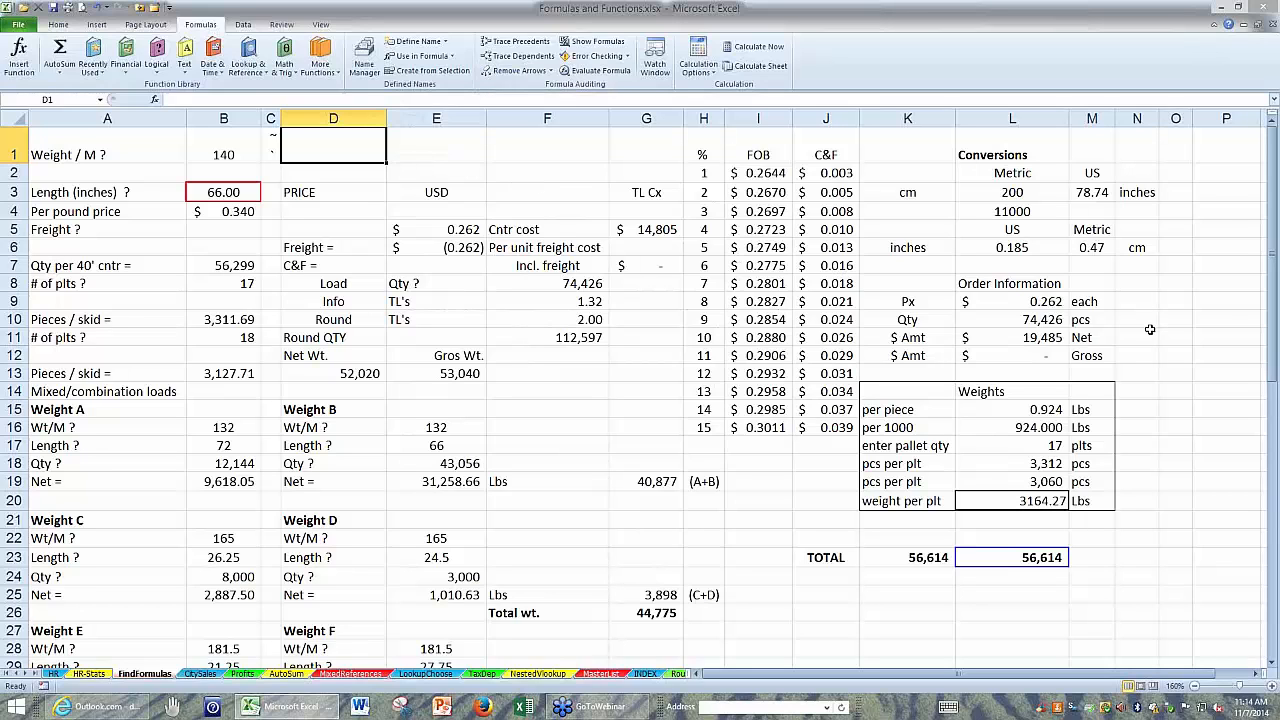
Inspect the formula behind the boxed TOTAL in L23 and the two cells it references, keeping the formula as is.
{"action": "scroll", "coordinate": [1069, 249], "scroll_direction": "down", "scroll_amount": 2}
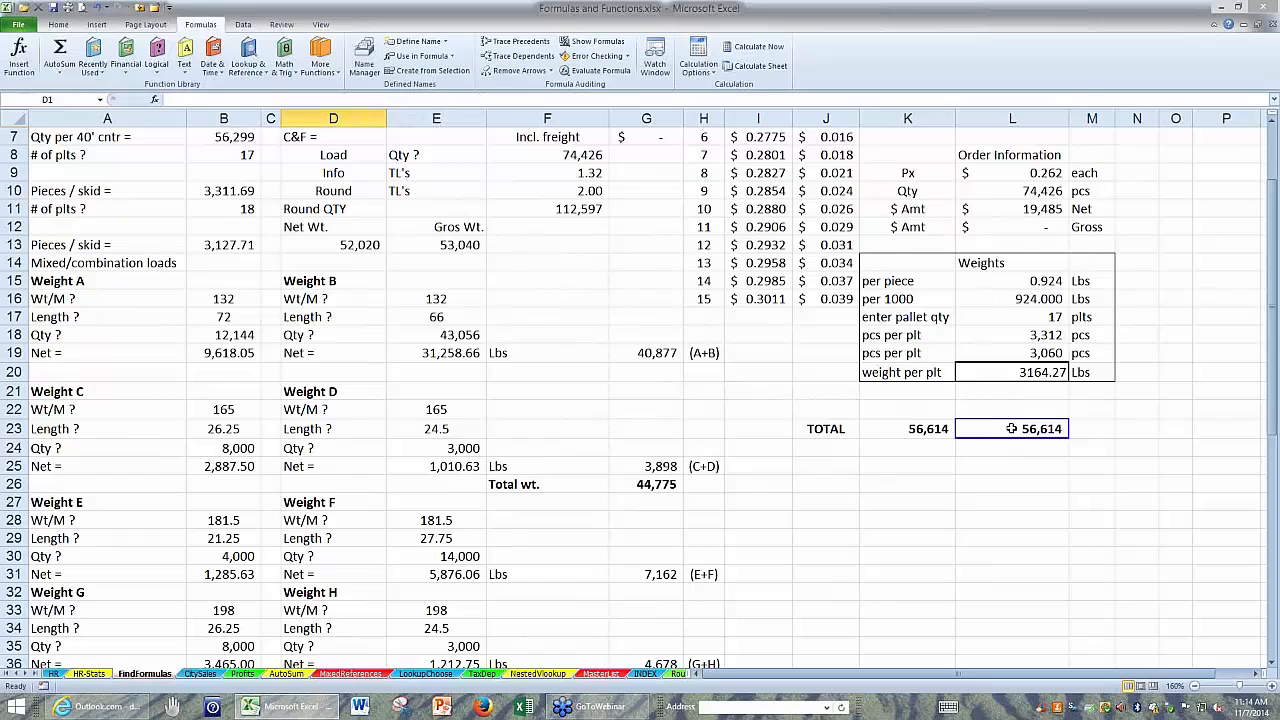
{"action": "left_click", "coordinate": [1012, 428]}
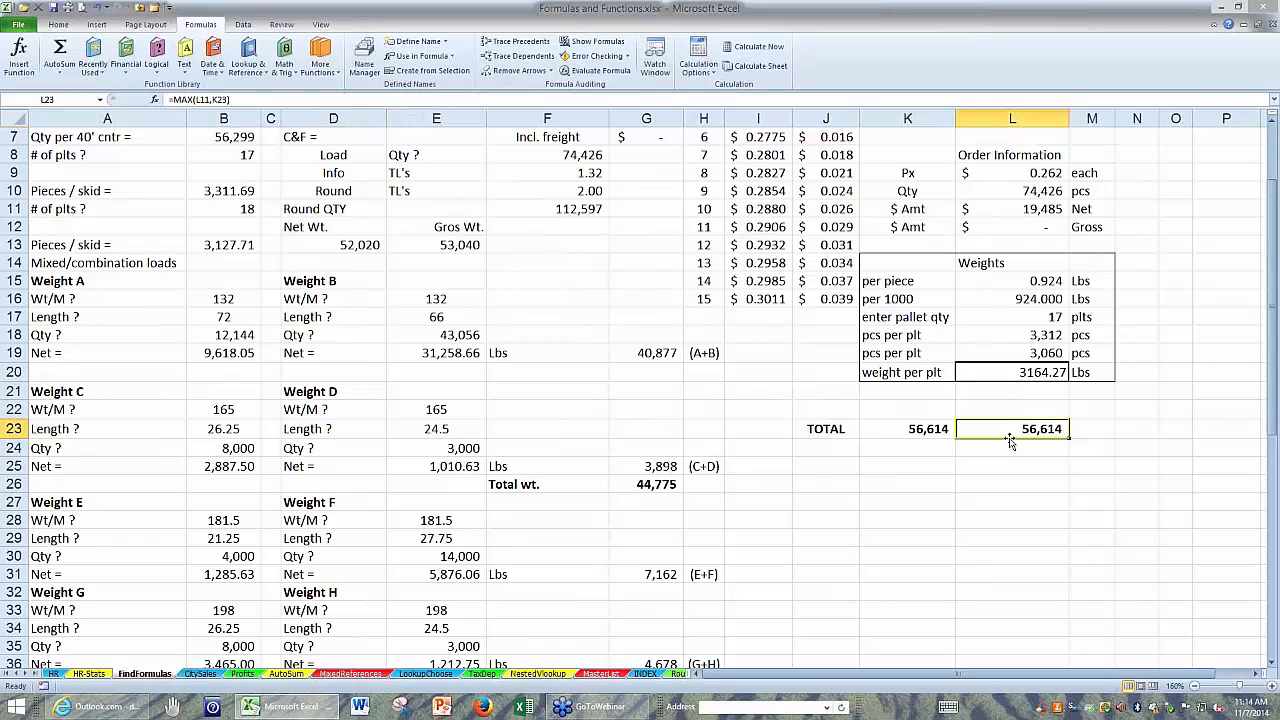
{"action": "scroll", "coordinate": [1010, 436], "scroll_direction": "up", "scroll_amount": 1}
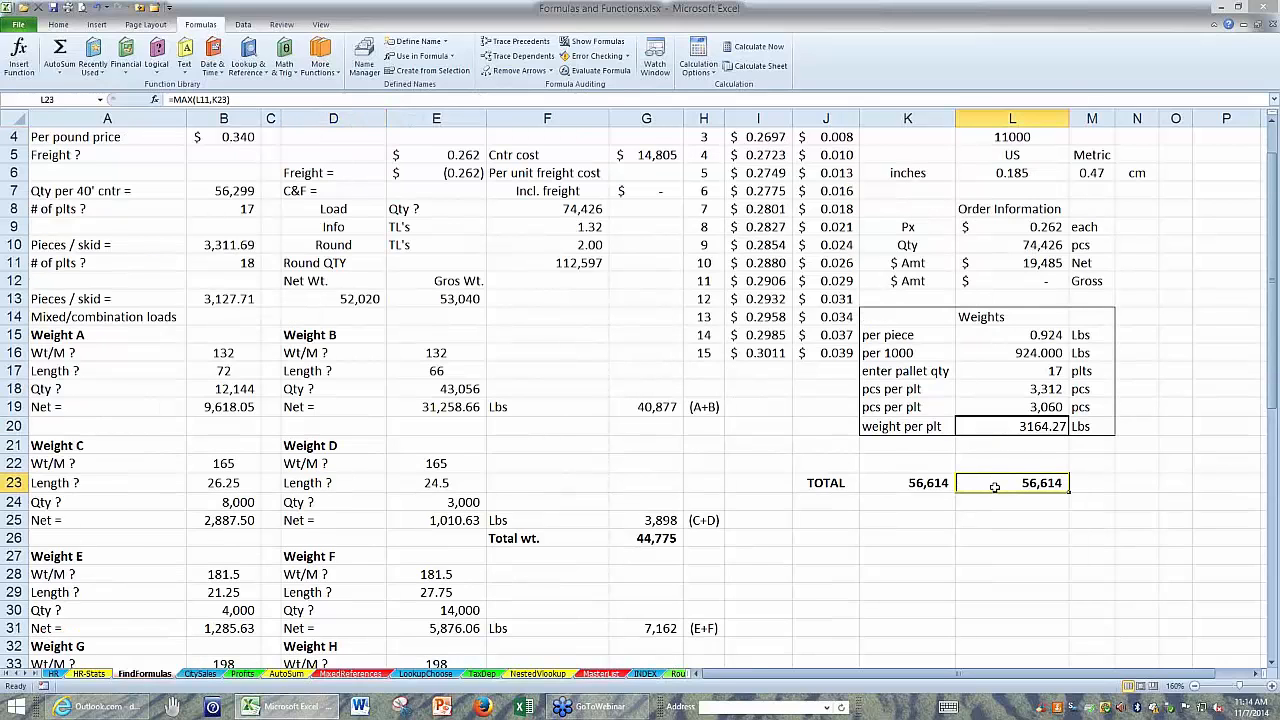
{"action": "double_click", "coordinate": [998, 483]}
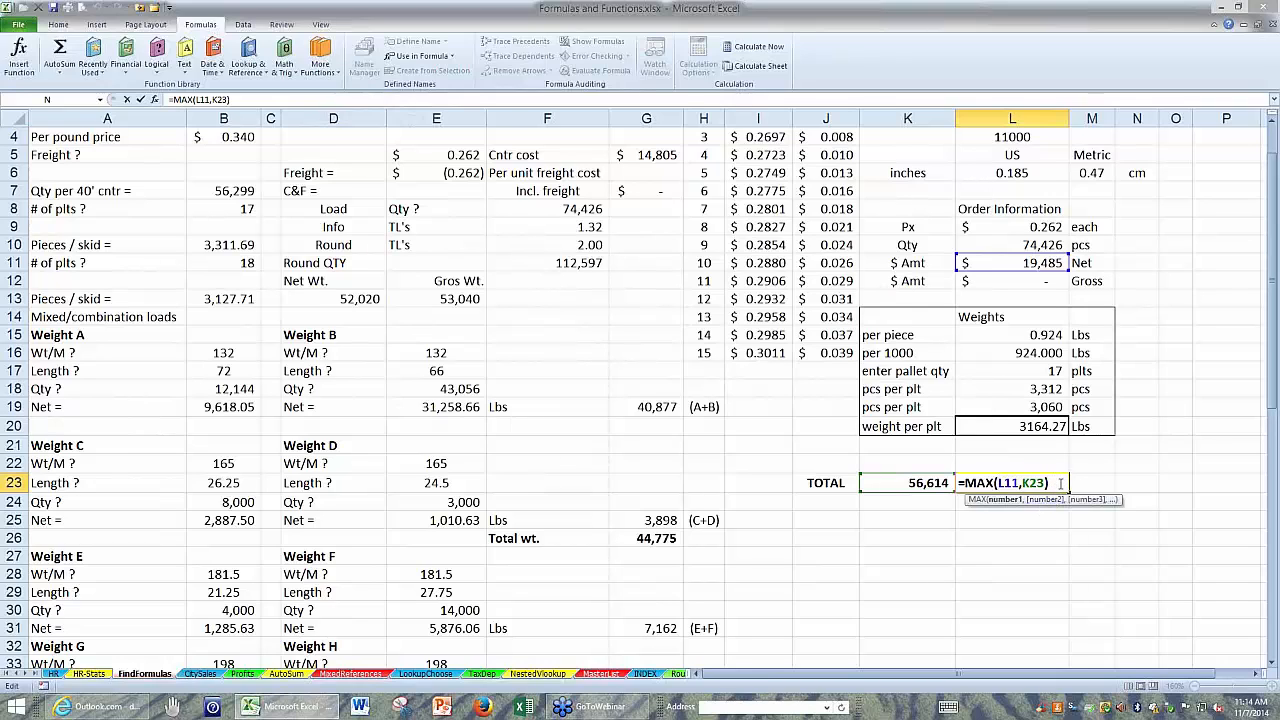
{"action": "key", "text": "ctrl+Return"}
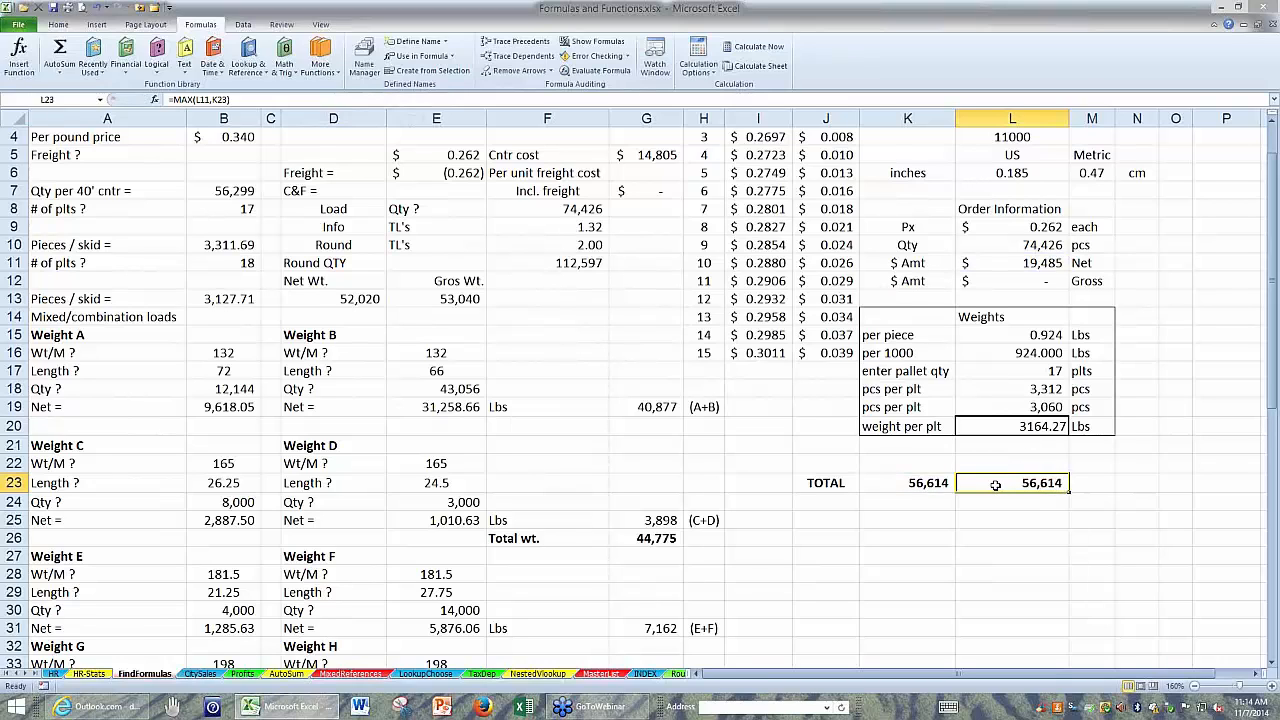
{"action": "scroll", "coordinate": [992, 485], "scroll_direction": "up", "scroll_amount": 1}
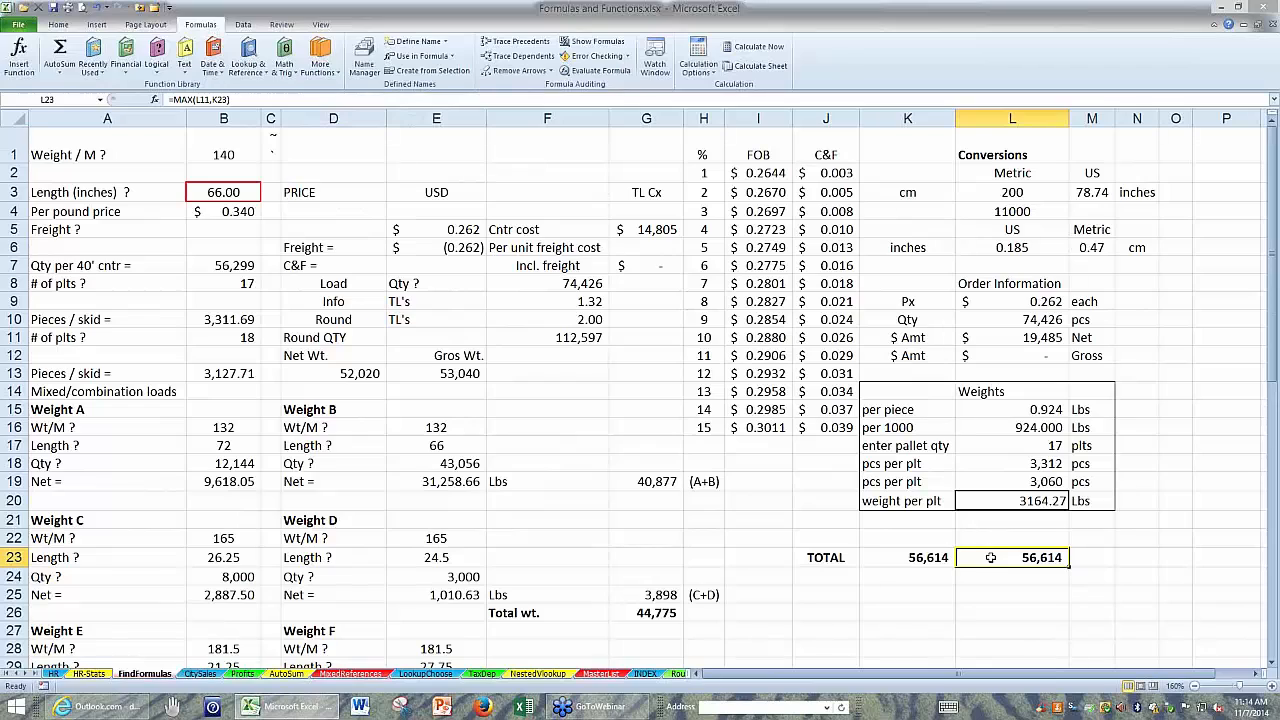
Trace the TOTAL in L23 back through all levels of precedents, examine the arrows down the sheet, and remove them.
{"action": "left_click", "coordinate": [520, 45]}
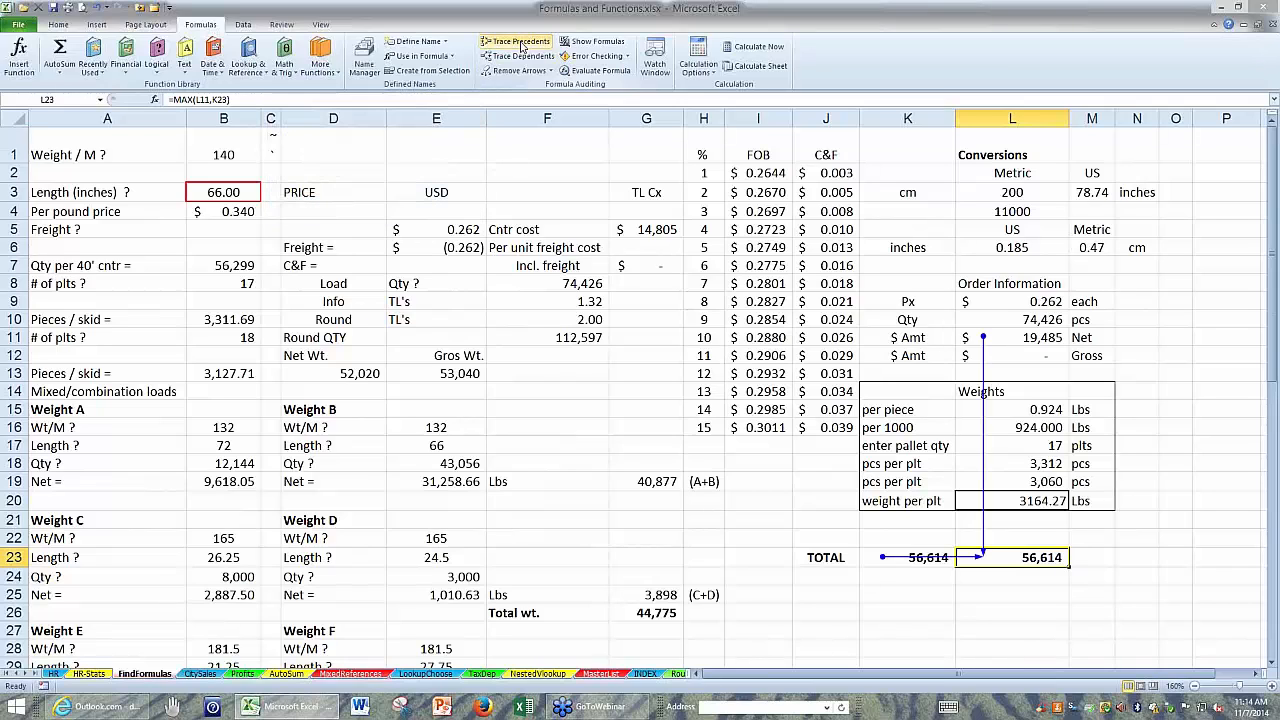
{"action": "left_click", "coordinate": [520, 45]}
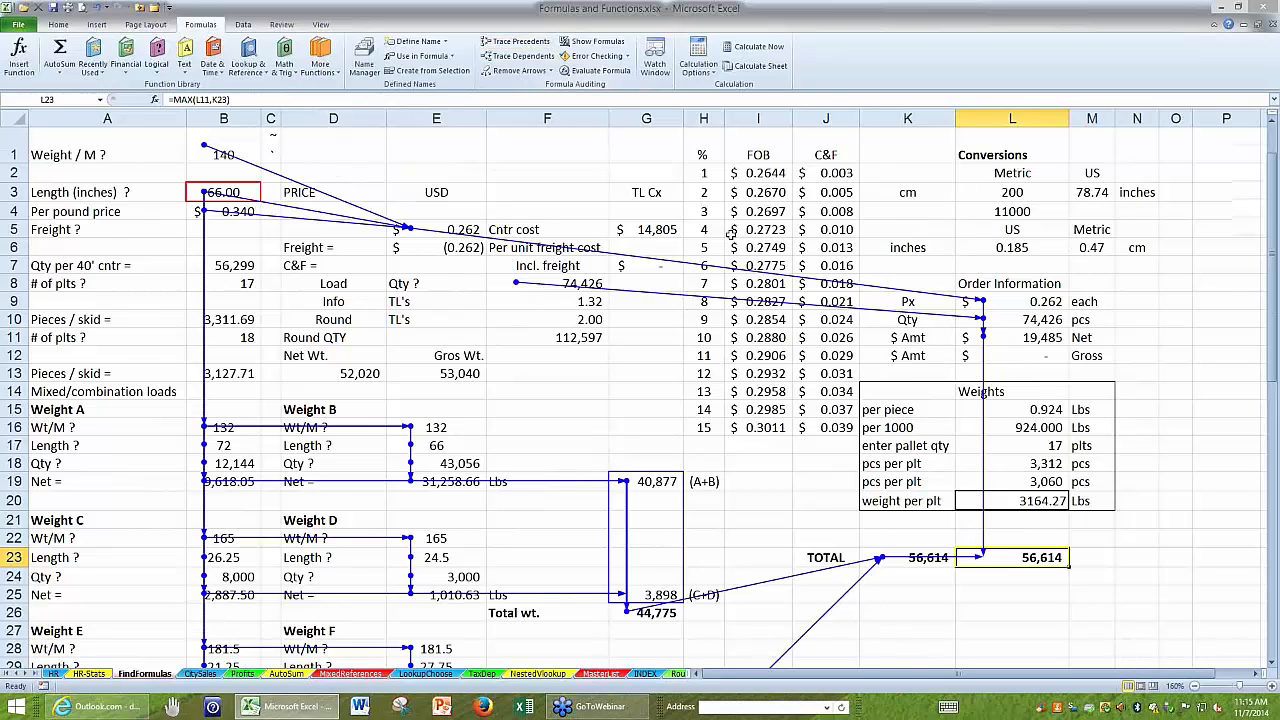
{"action": "scroll", "coordinate": [730, 232], "scroll_direction": "down", "scroll_amount": 1}
{"action": "scroll", "coordinate": [730, 235], "scroll_direction": "down", "scroll_amount": 6}
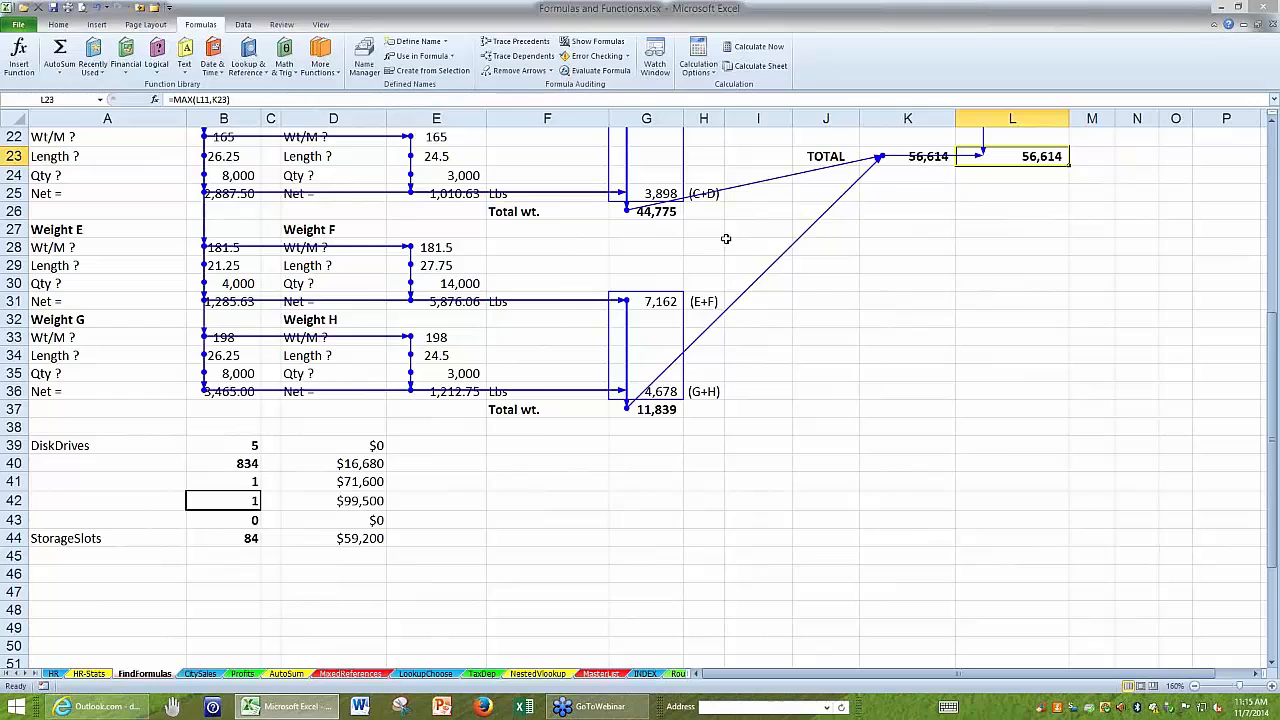
{"action": "scroll", "coordinate": [726, 240], "scroll_direction": "up", "scroll_amount": 2}
{"action": "scroll", "coordinate": [726, 239], "scroll_direction": "up", "scroll_amount": 5}
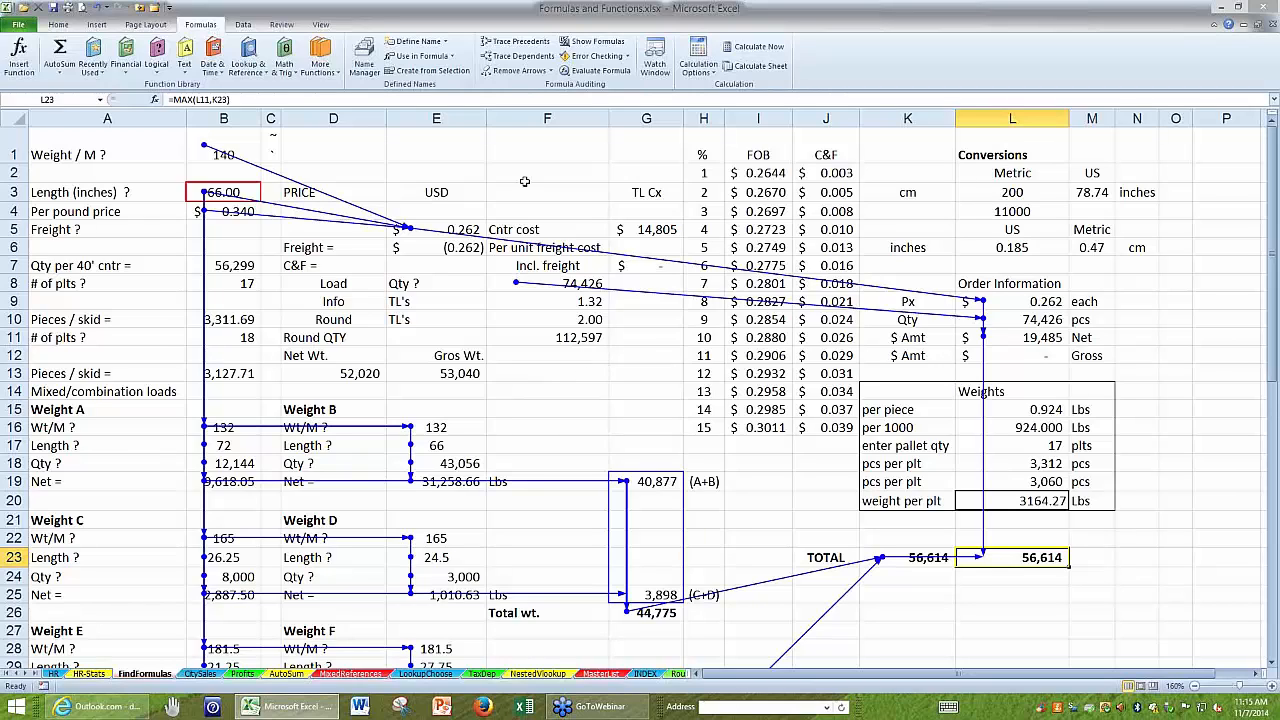
{"action": "left_click", "coordinate": [519, 72]}
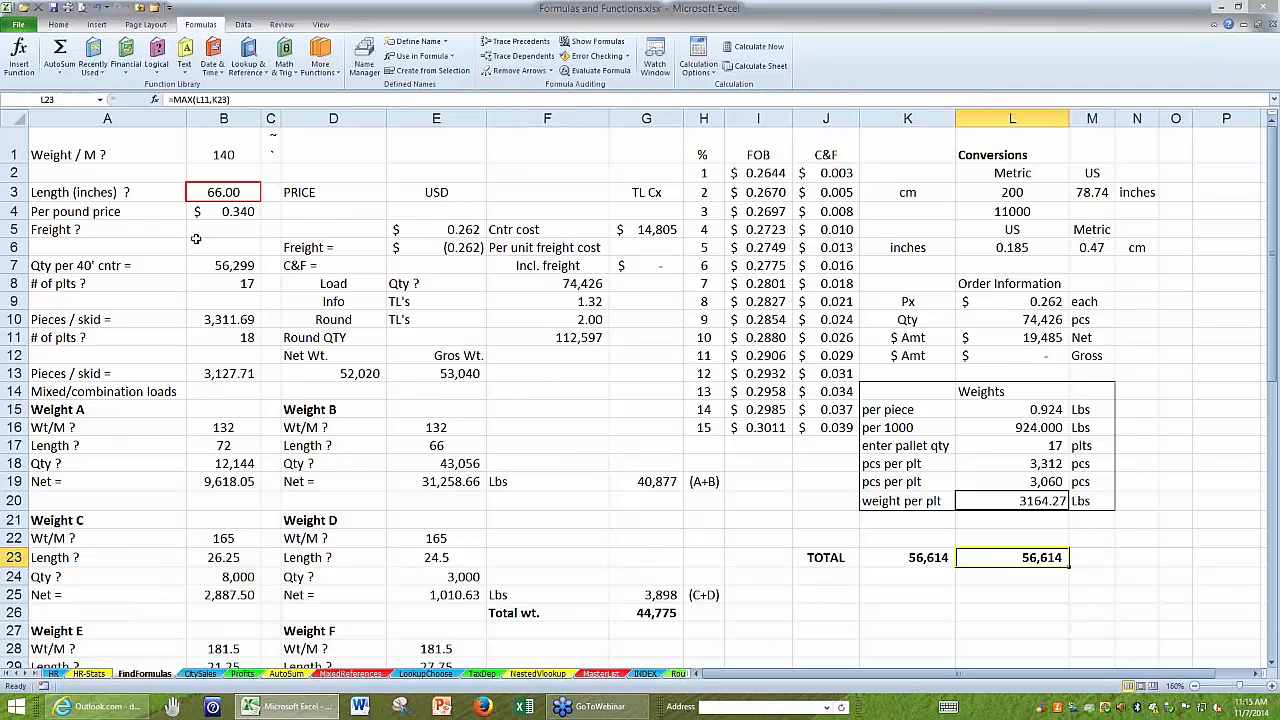
{"action": "left_click", "coordinate": [196, 244]}
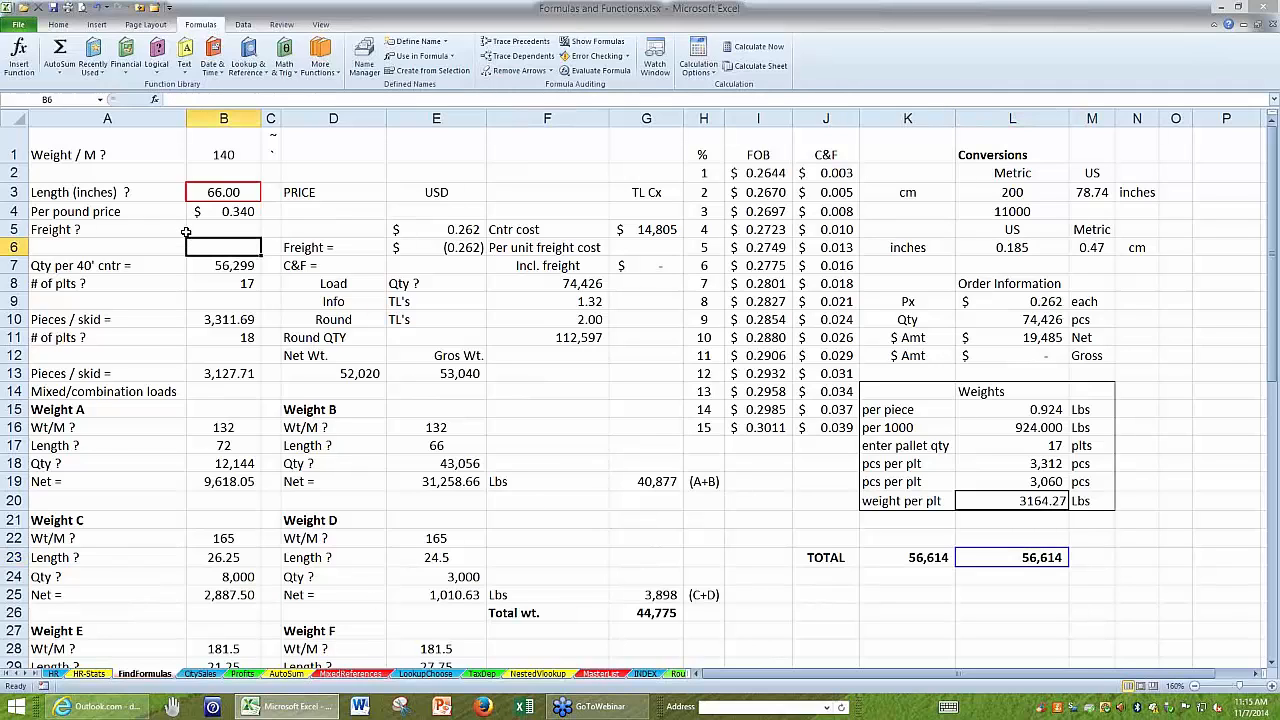
Open the HR-Stats sheet and look over the Comp. data in column J, checking its last row and returning to its header.
{"action": "left_click", "coordinate": [88, 674]}
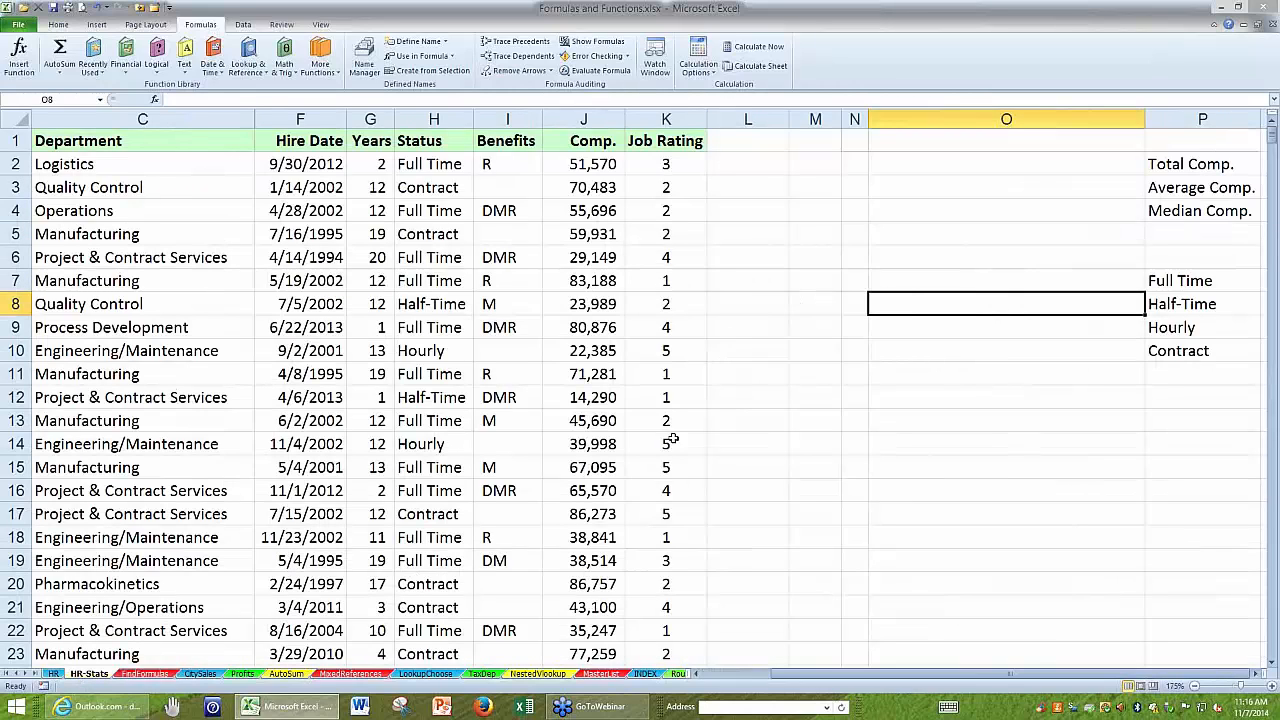
{"action": "left_click", "coordinate": [1006, 162]}
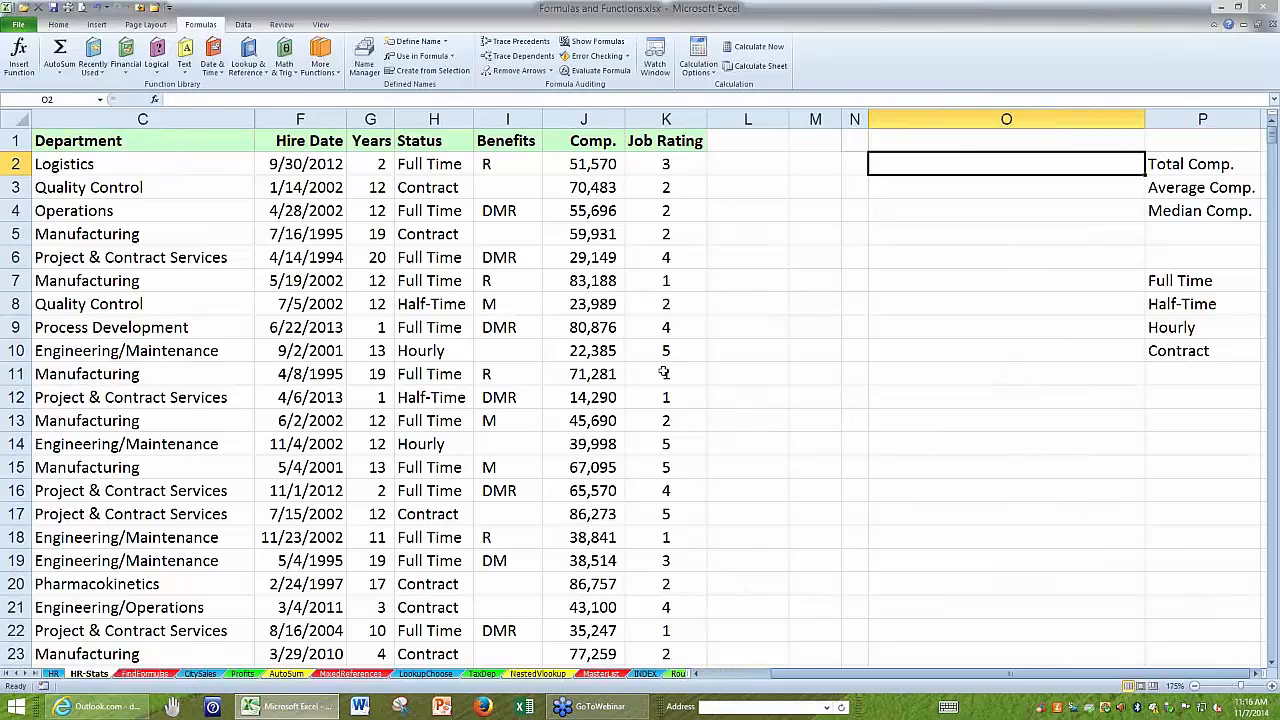
{"action": "left_click", "coordinate": [605, 426]}
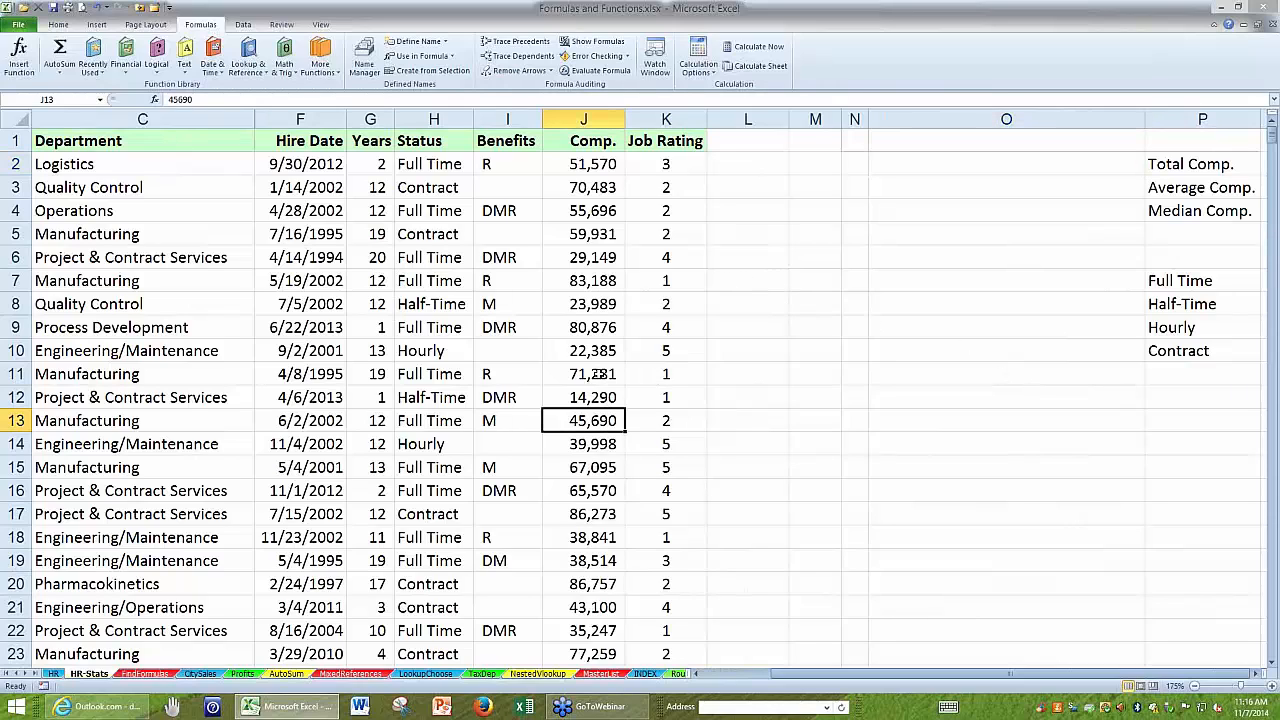
{"action": "left_click", "coordinate": [598, 374]}
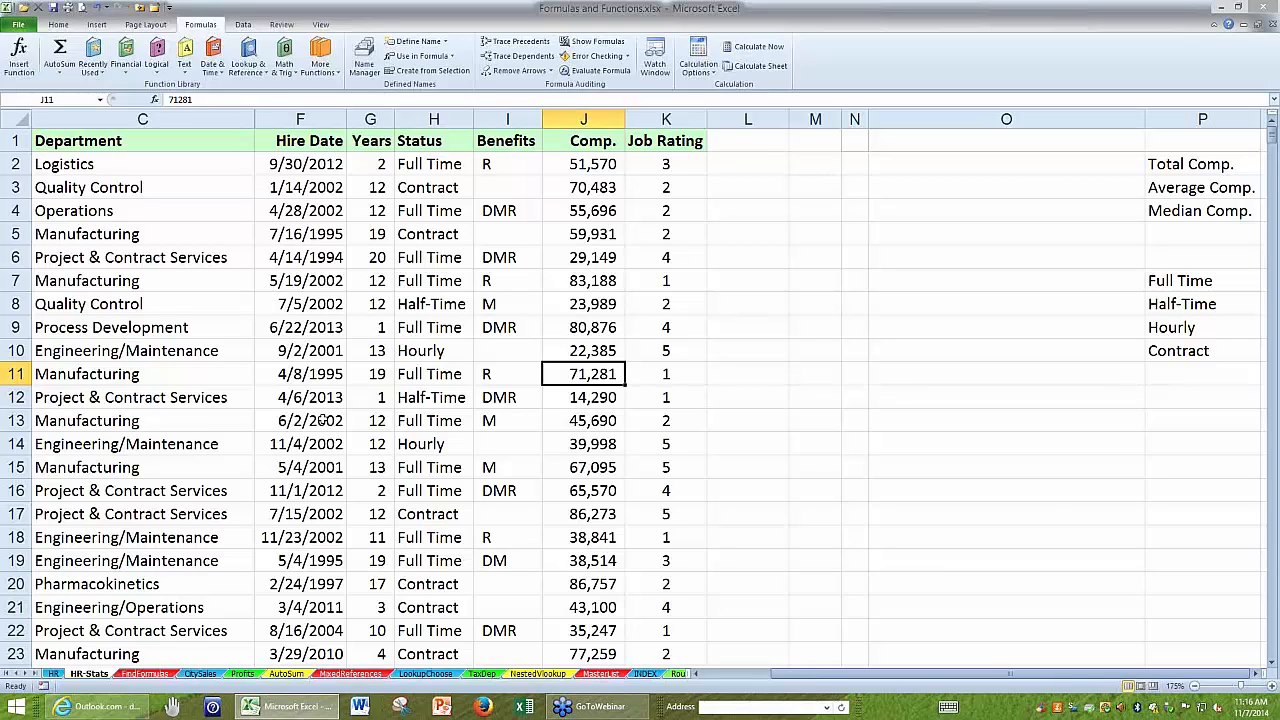
{"action": "left_click", "coordinate": [1272, 25]}
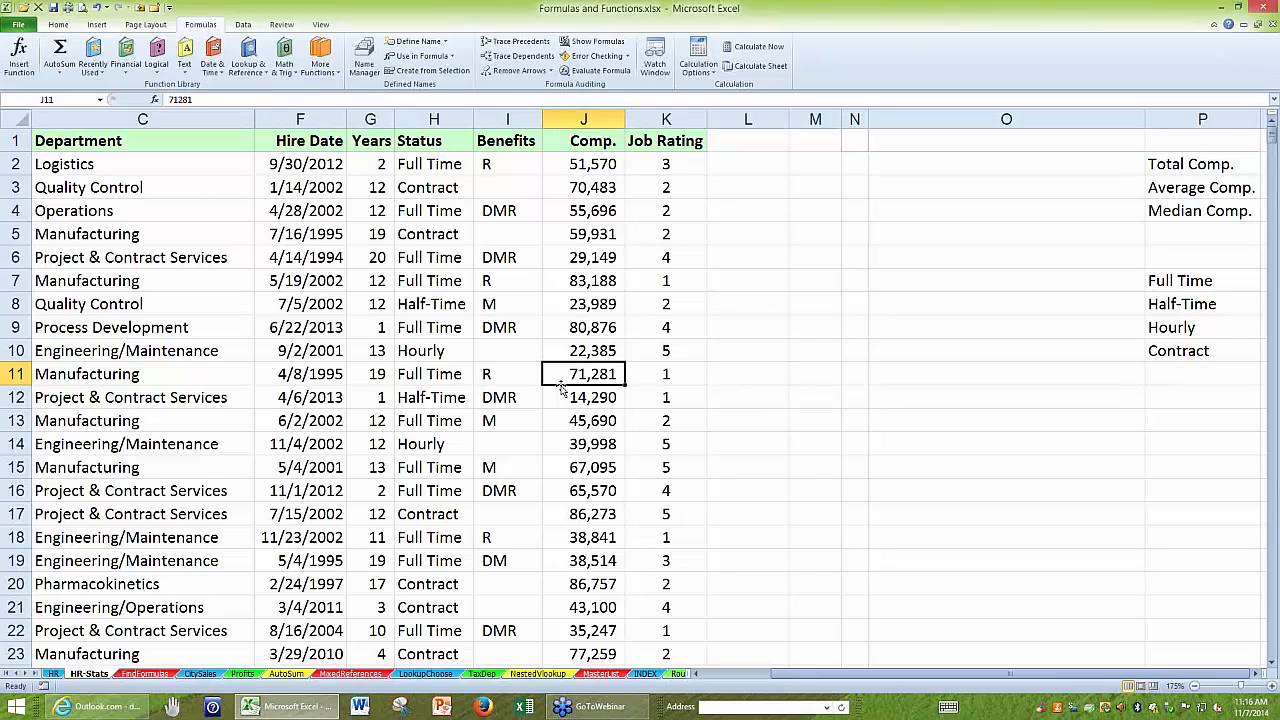
{"action": "left_click", "coordinate": [560, 264]}
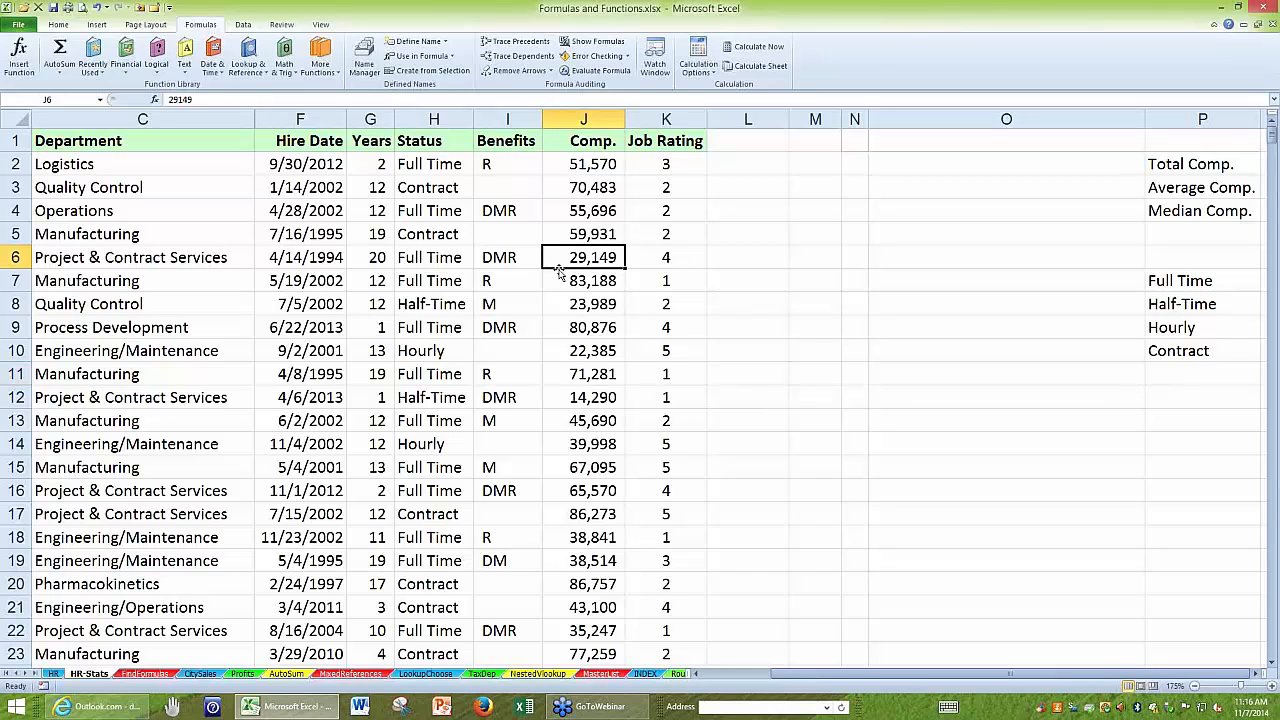
{"action": "key", "text": "ctrl+Down"}
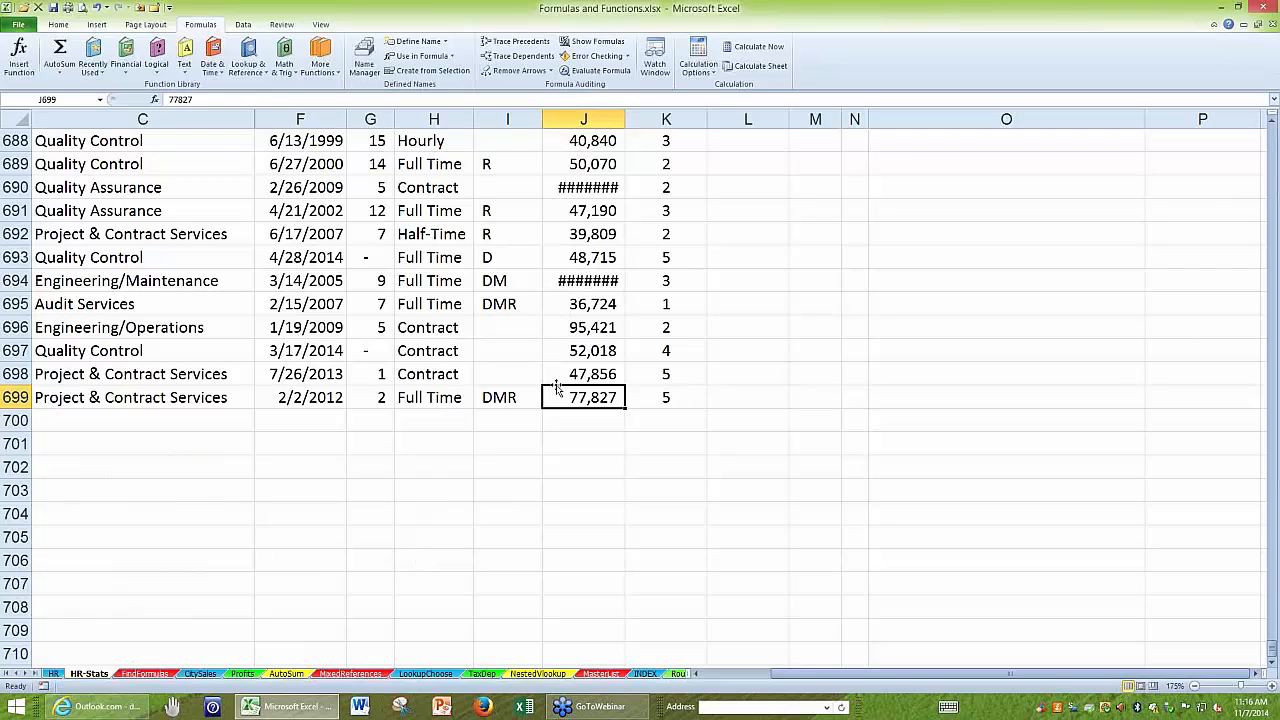
{"action": "key", "text": "ctrl+Up"}
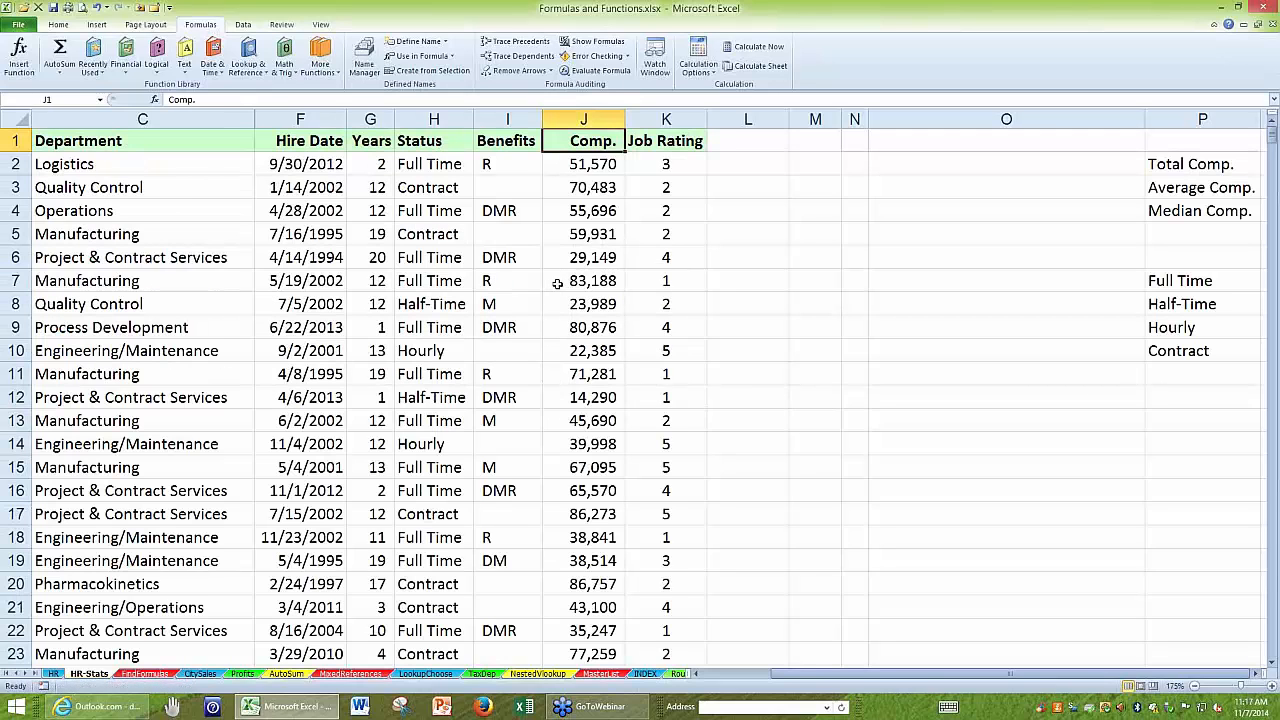
{"action": "left_click", "coordinate": [557, 283]}
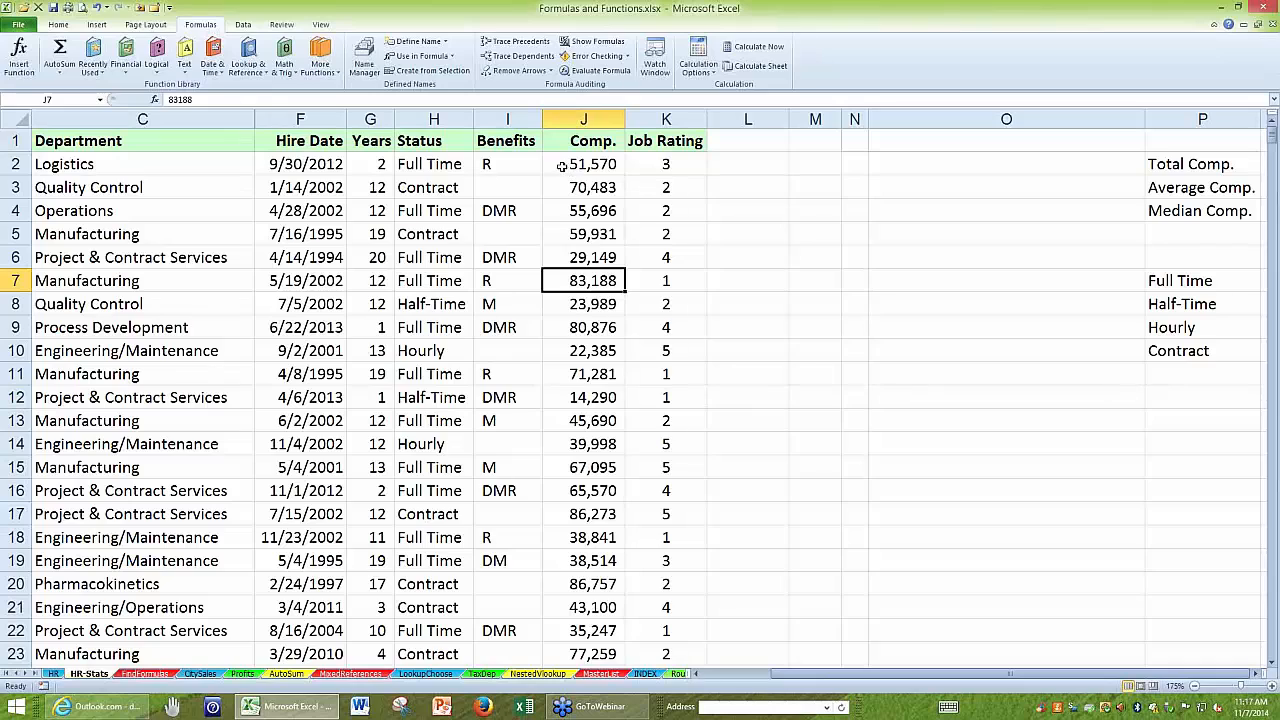
Check the status bar statistics for J2:J3 and for the whole Comp. column, viewing which status bar options are enabled.
{"action": "left_click_drag", "start_coordinate": [560, 163], "coordinate": [560, 188]}
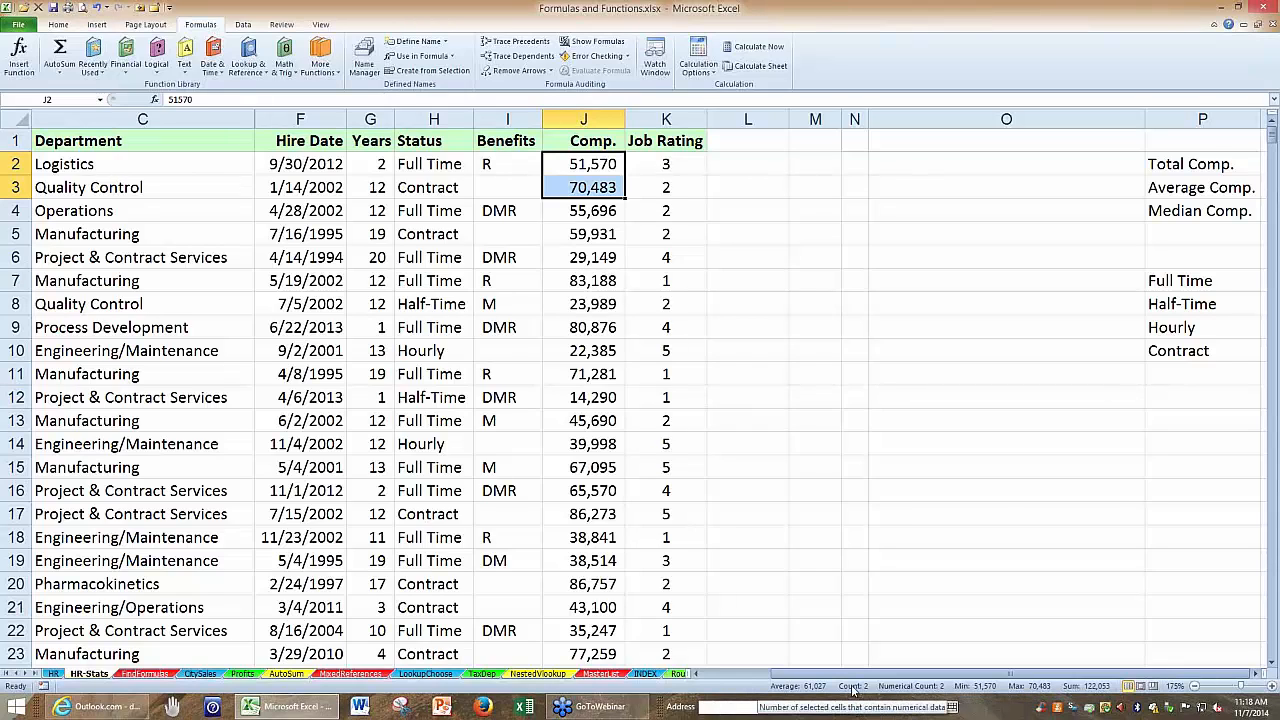
{"action": "right_click", "coordinate": [790, 690]}
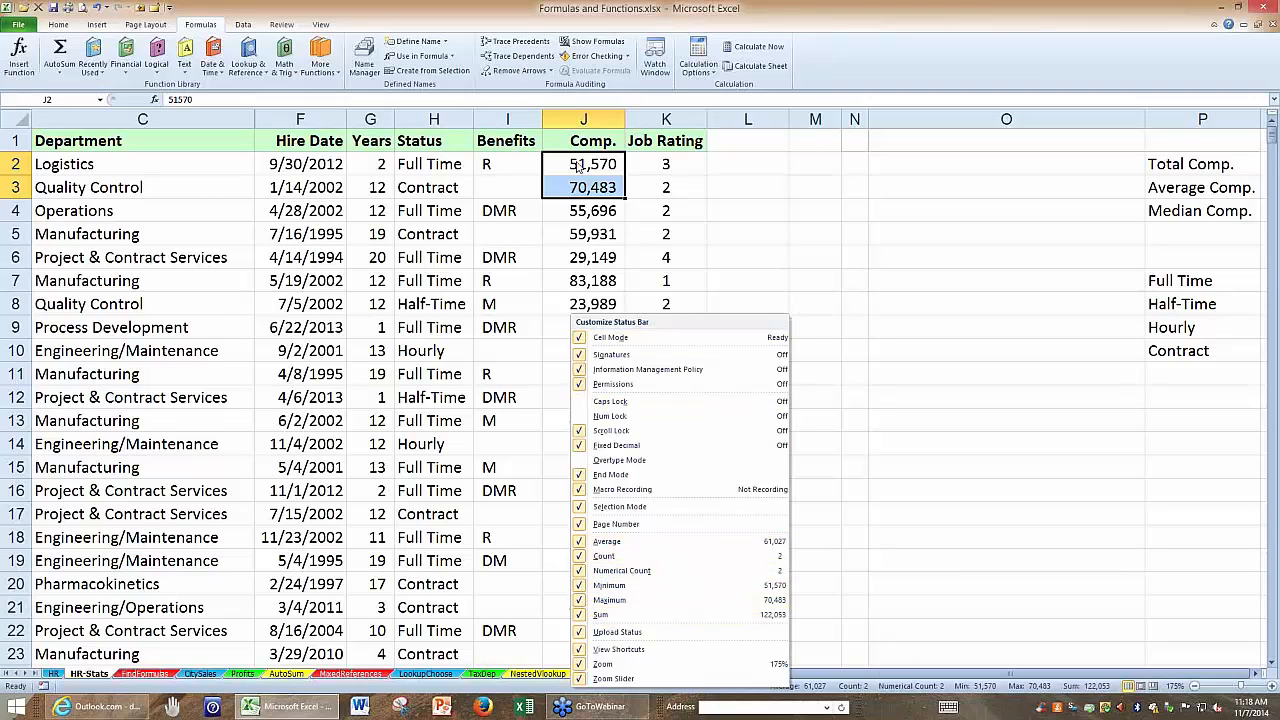
{"action": "key", "text": "Escape"}
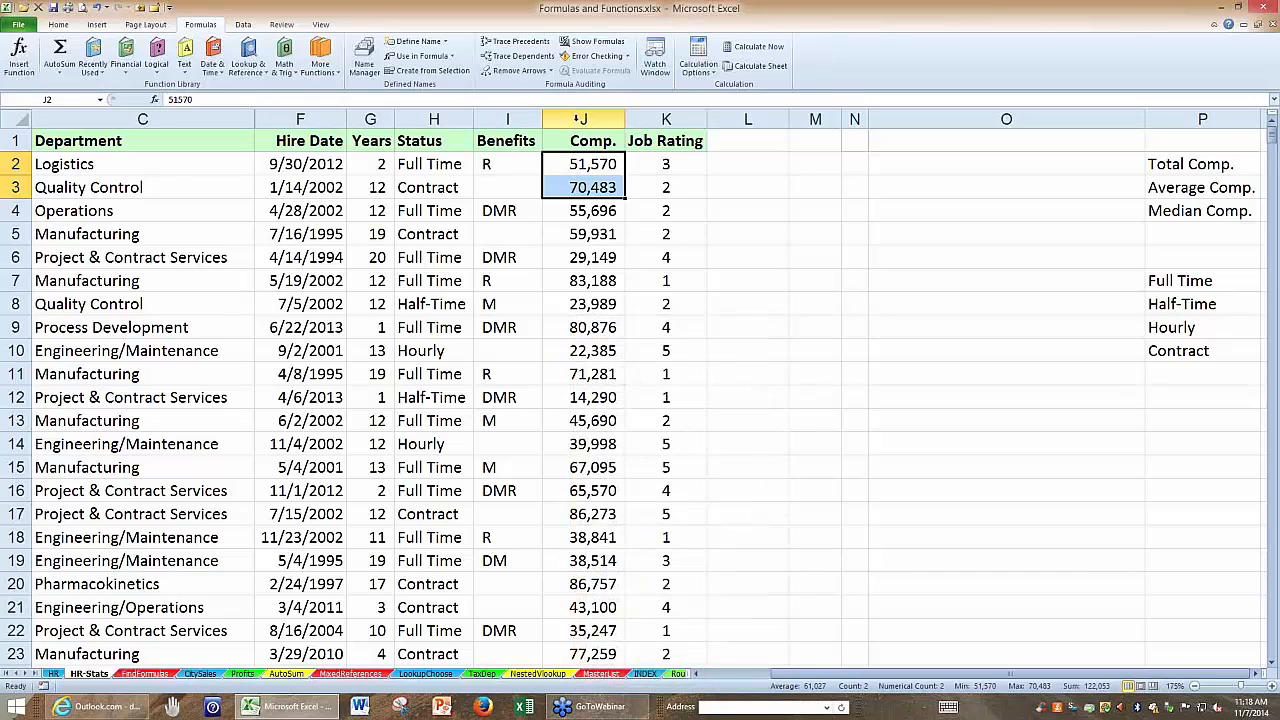
{"action": "left_click", "coordinate": [580, 119]}
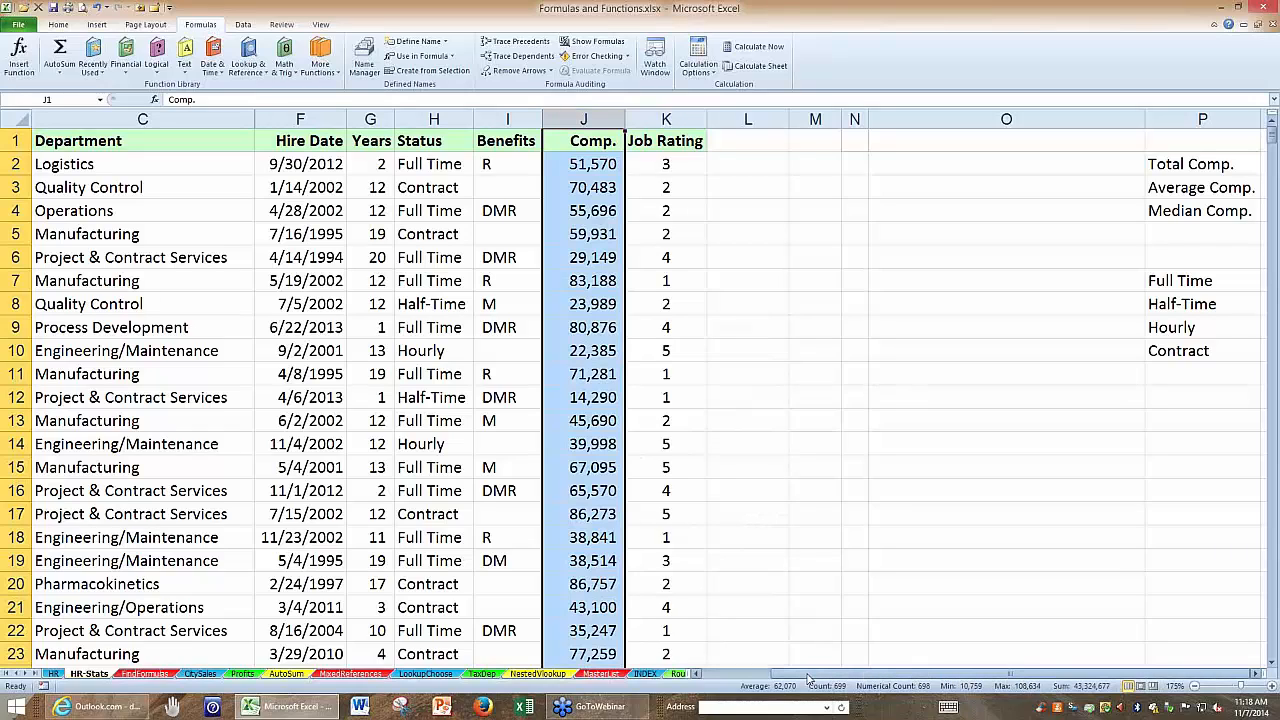
{"action": "left_click", "coordinate": [991, 280]}
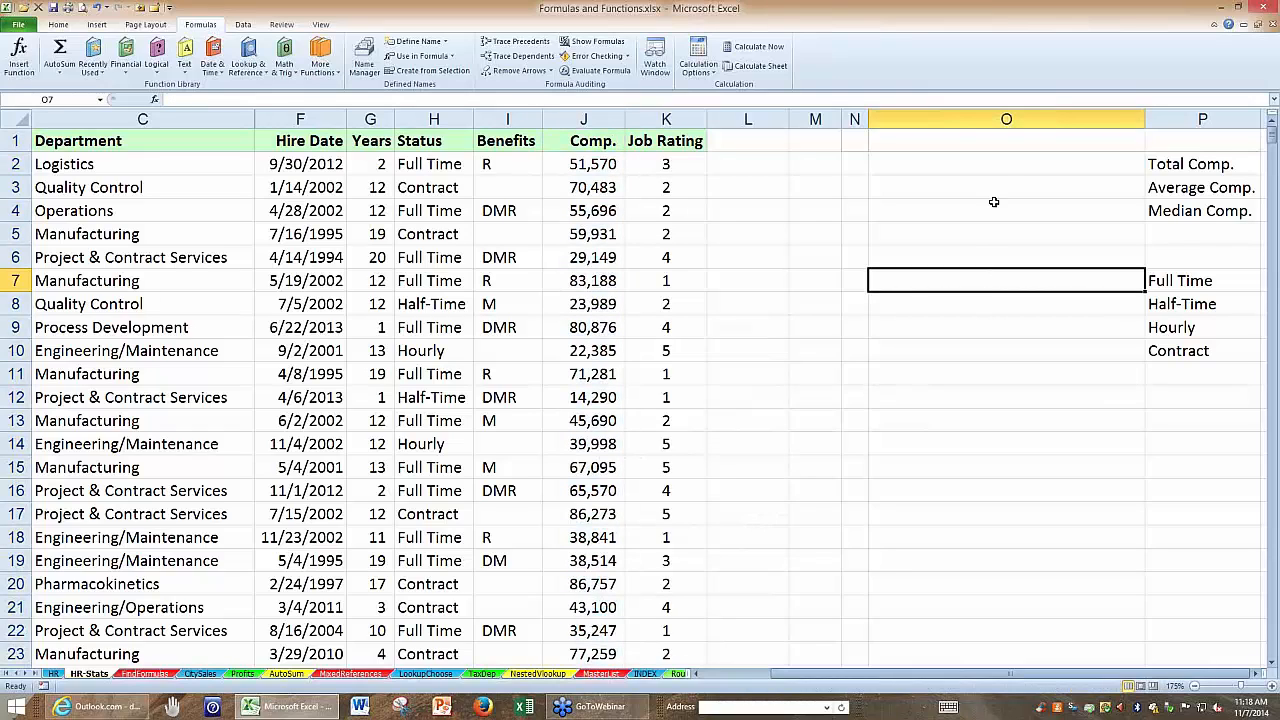
Total the entire Comp. column in O2 with the AutoSum formula =SUM(J:J).
{"action": "left_click", "coordinate": [999, 167]}
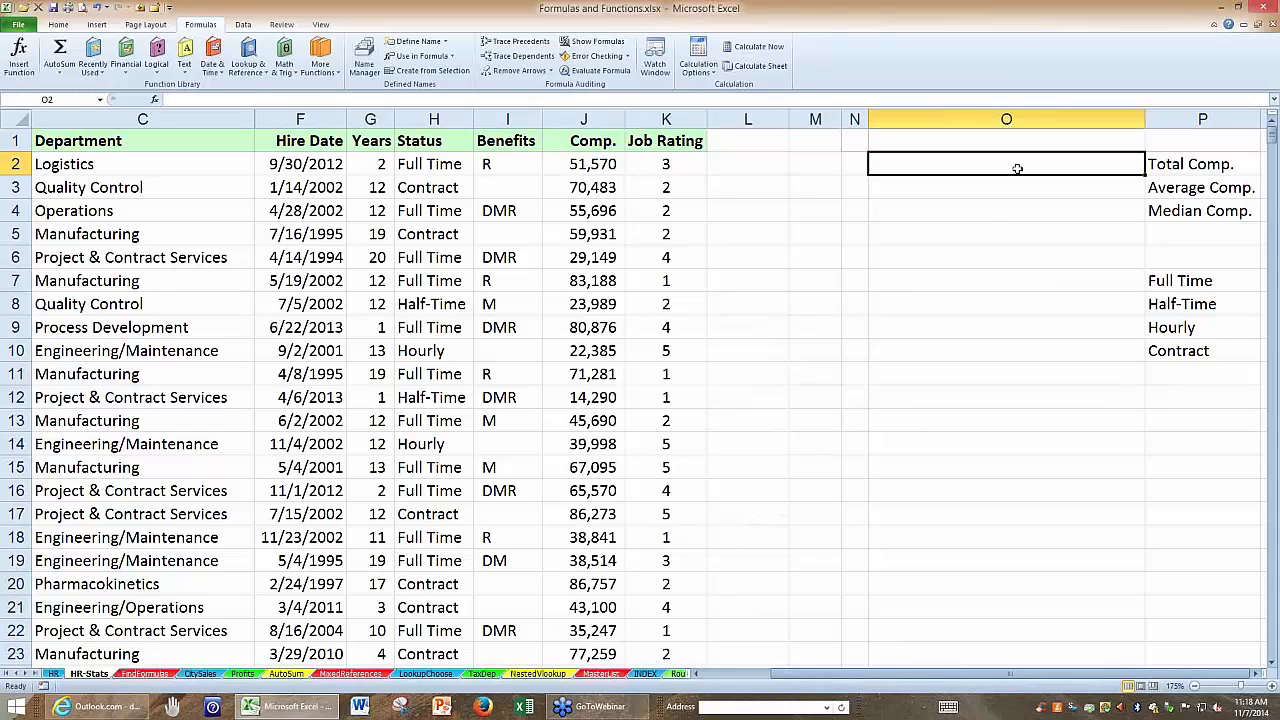
{"action": "key", "text": "alt+equal"}
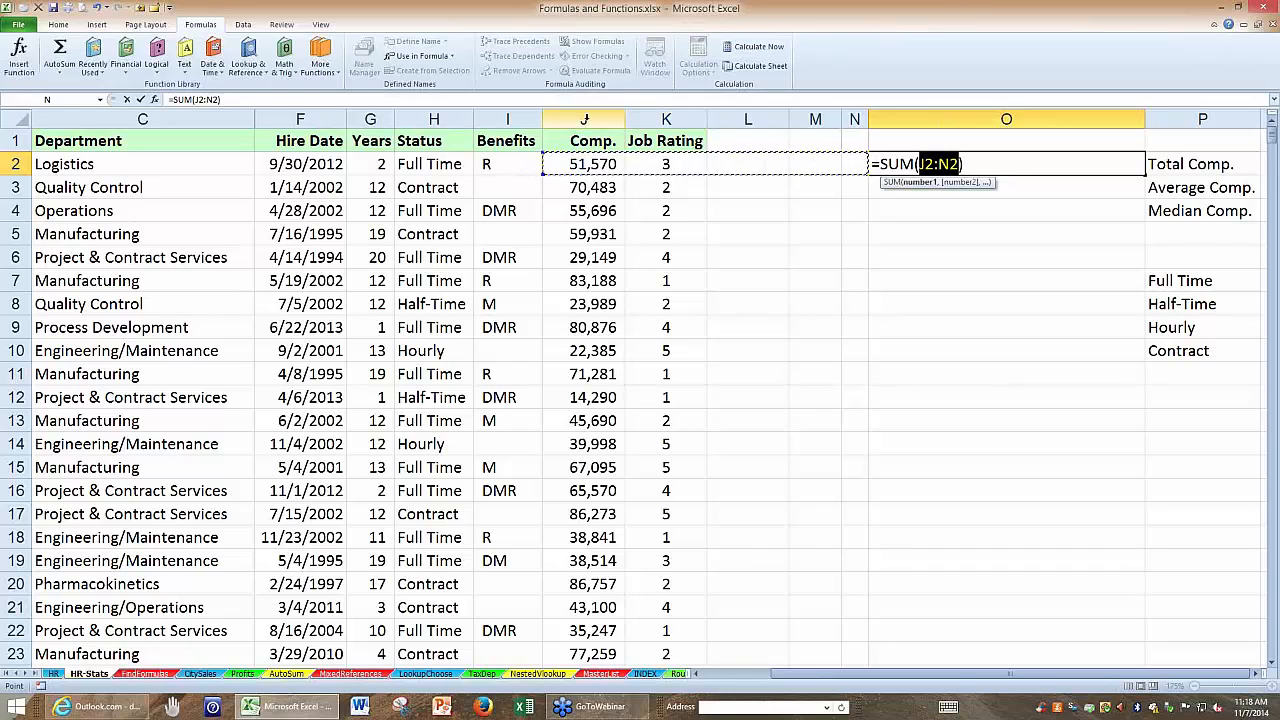
{"action": "left_click", "coordinate": [609, 118]}
{"action": "key", "text": "Return"}
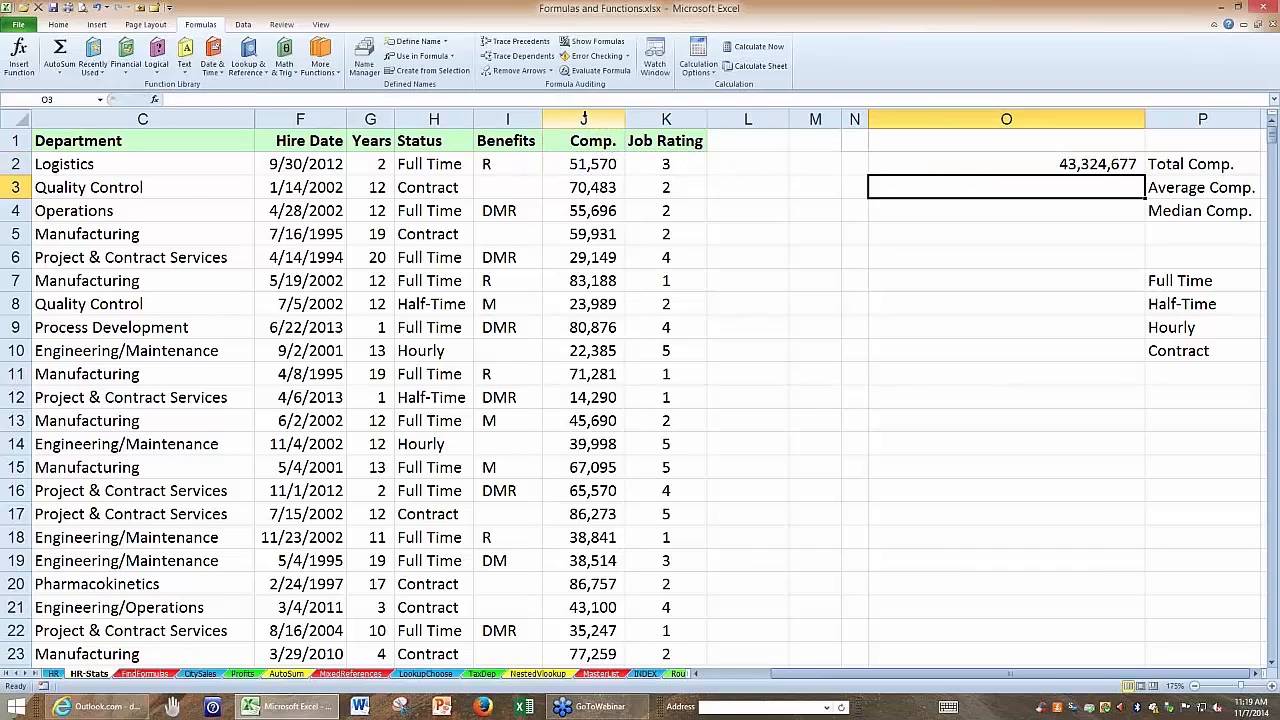
Enlarge the view and inspect the Total Comp. formula in O2 with its highlighted range, keeping the formula as is.
{"action": "left_click", "coordinate": [595, 141]}
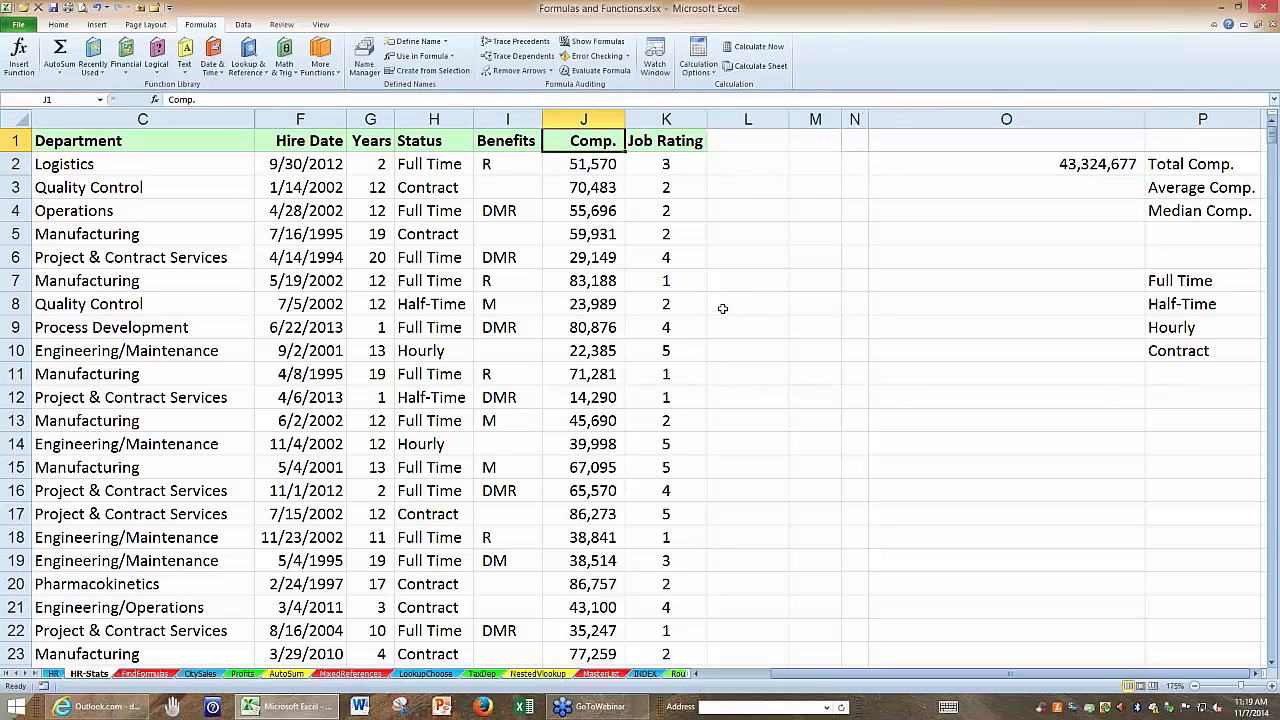
{"action": "scroll", "coordinate": [723, 307], "scroll_direction": "up", "scroll_amount": 4}
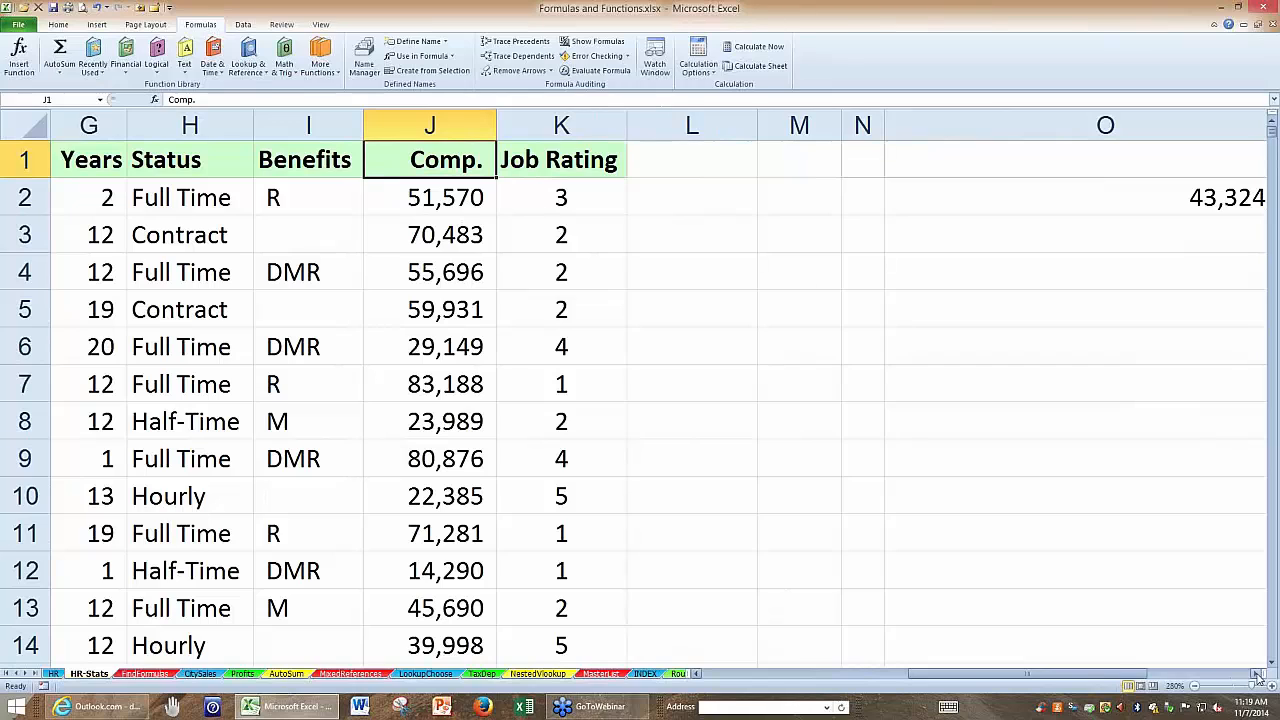
{"action": "left_click", "coordinate": [1257, 674]}
{"action": "left_click", "coordinate": [1257, 674]}
{"action": "left_click", "coordinate": [905, 205]}
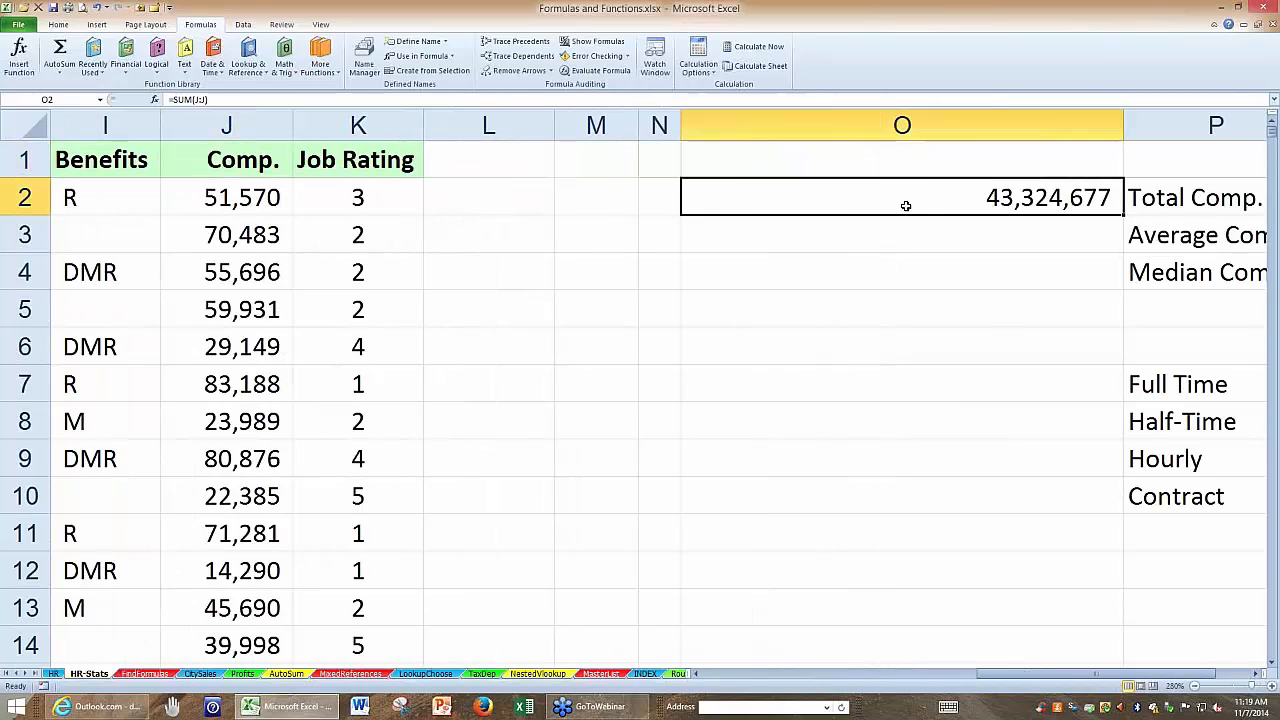
{"action": "double_click", "coordinate": [905, 205]}
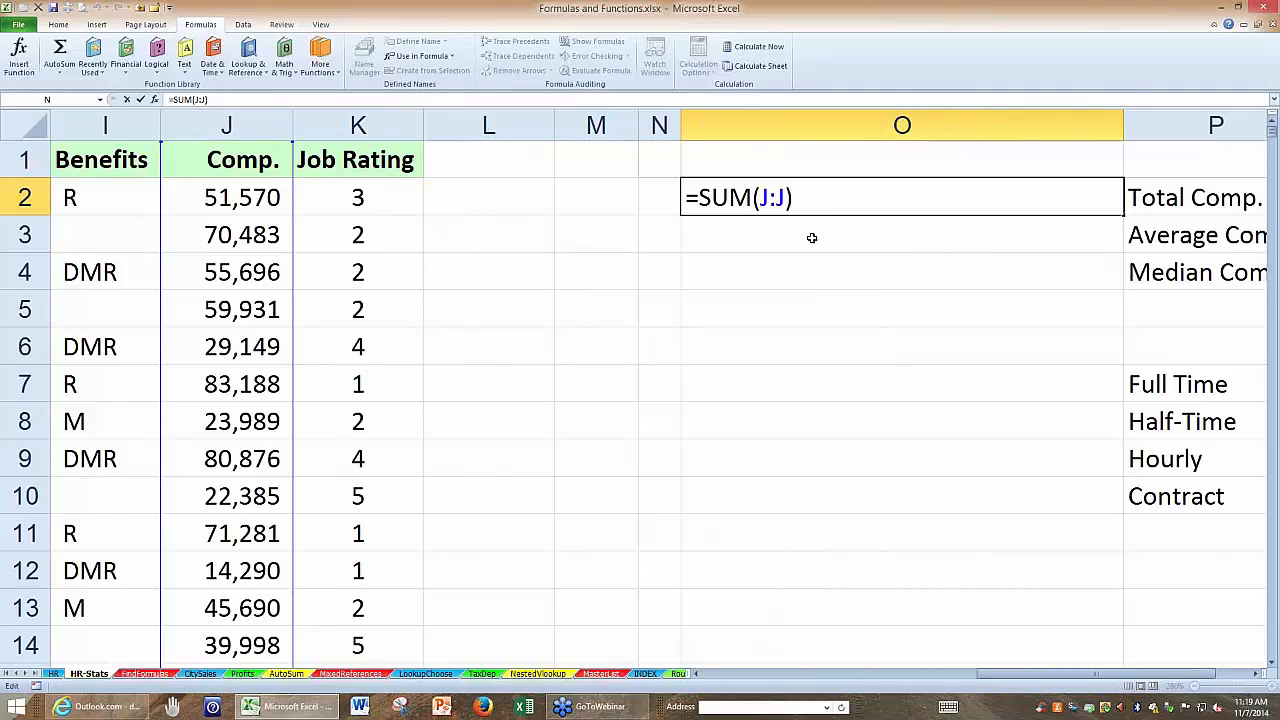
{"action": "key", "text": "Return"}
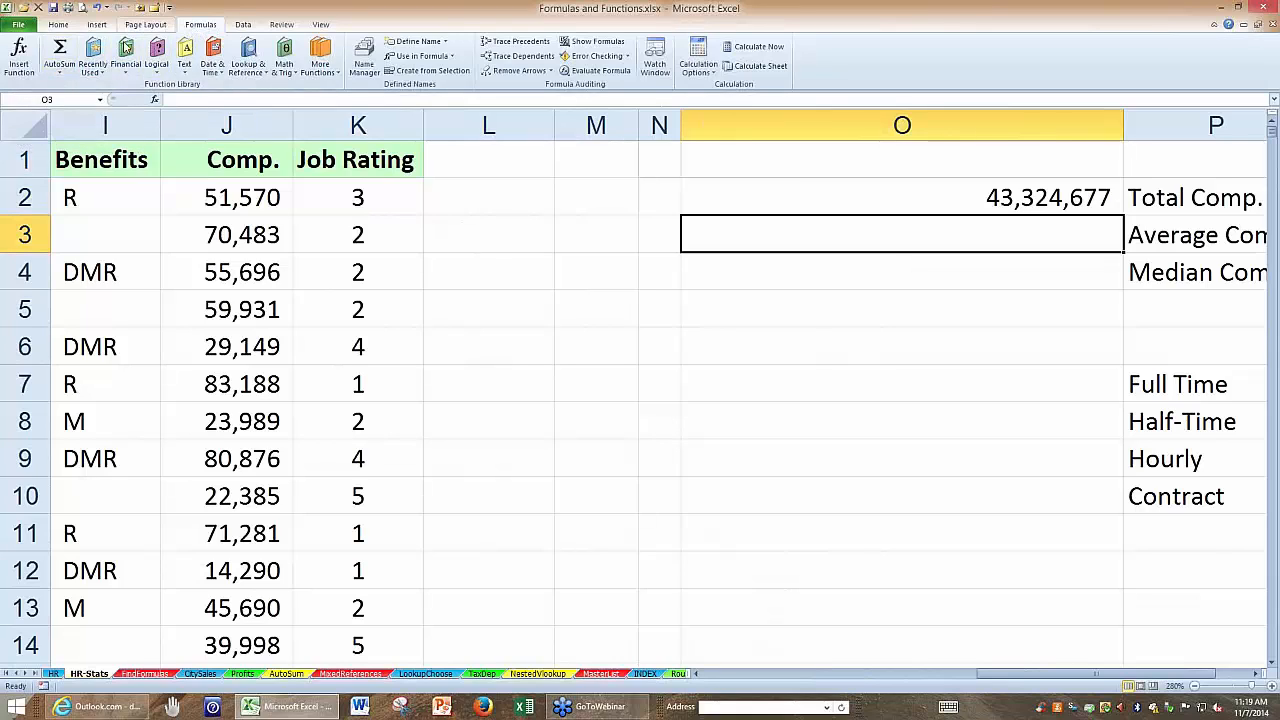
Average the entire Comp. column in O3 with =AVERAGE(J:J) and check it against the status bar statistics for column J.
{"action": "left_click", "coordinate": [61, 68]}
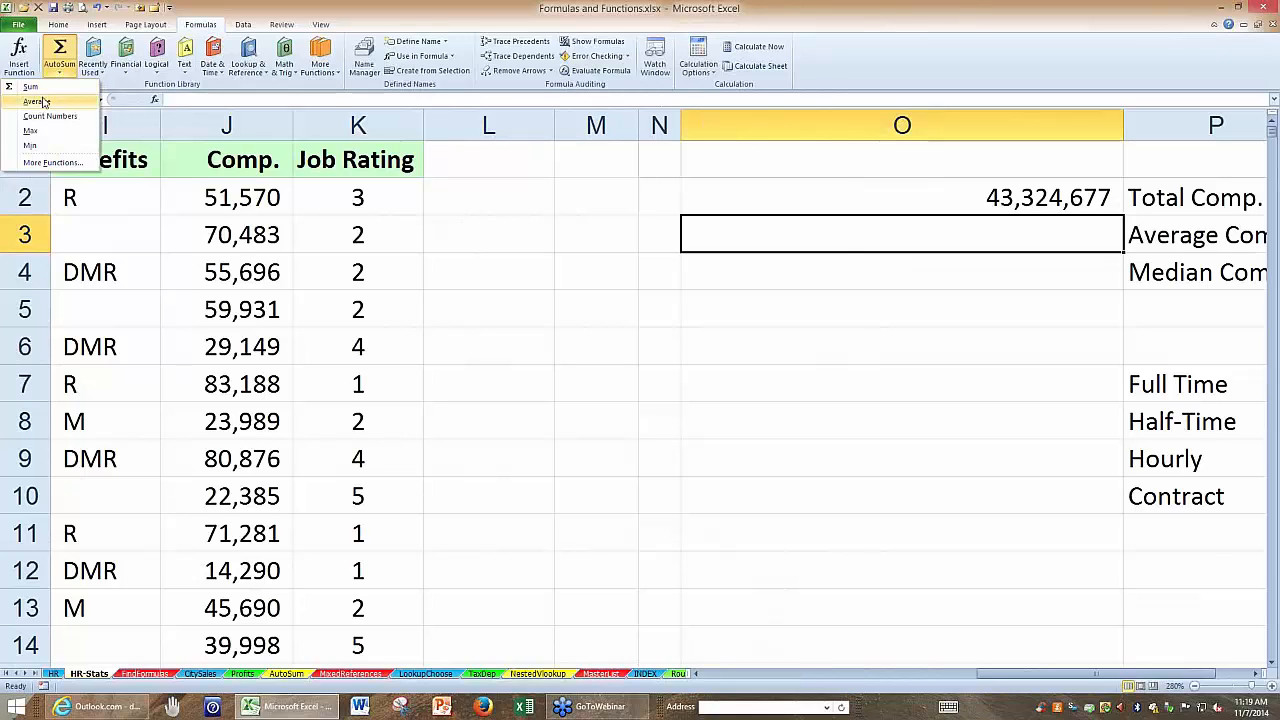
{"action": "left_click", "coordinate": [34, 101]}
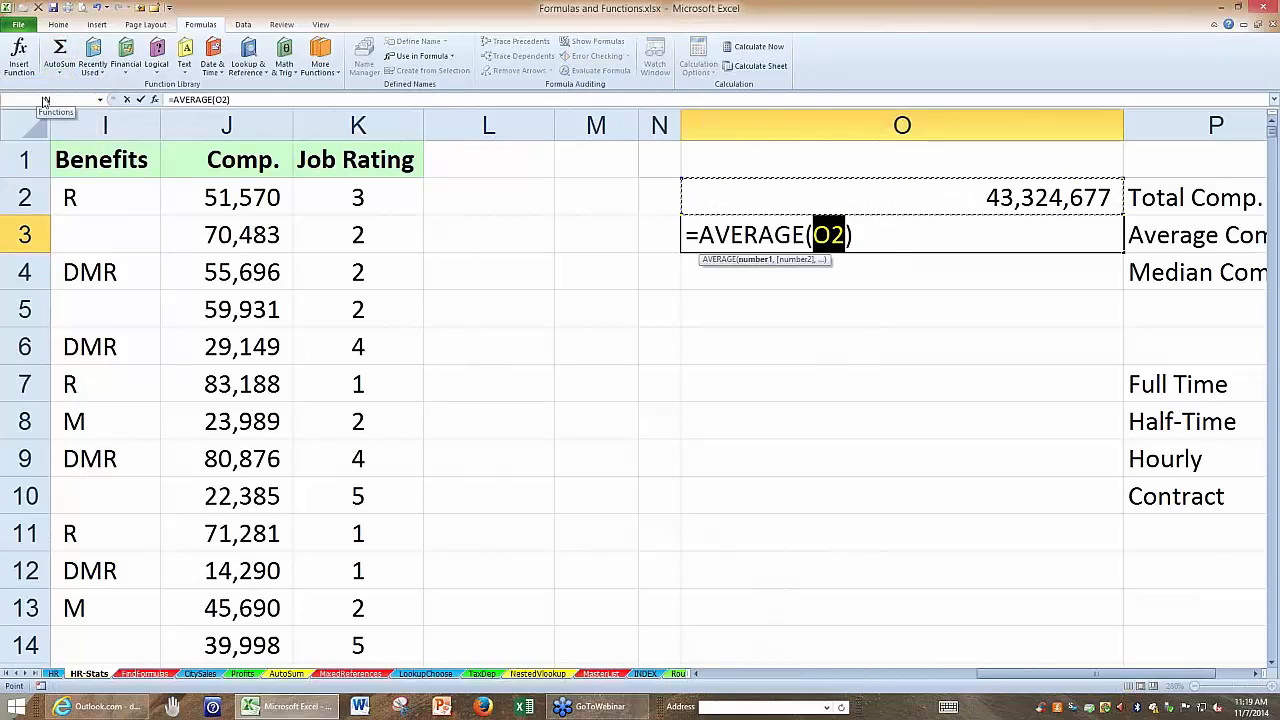
{"action": "left_click", "coordinate": [251, 120]}
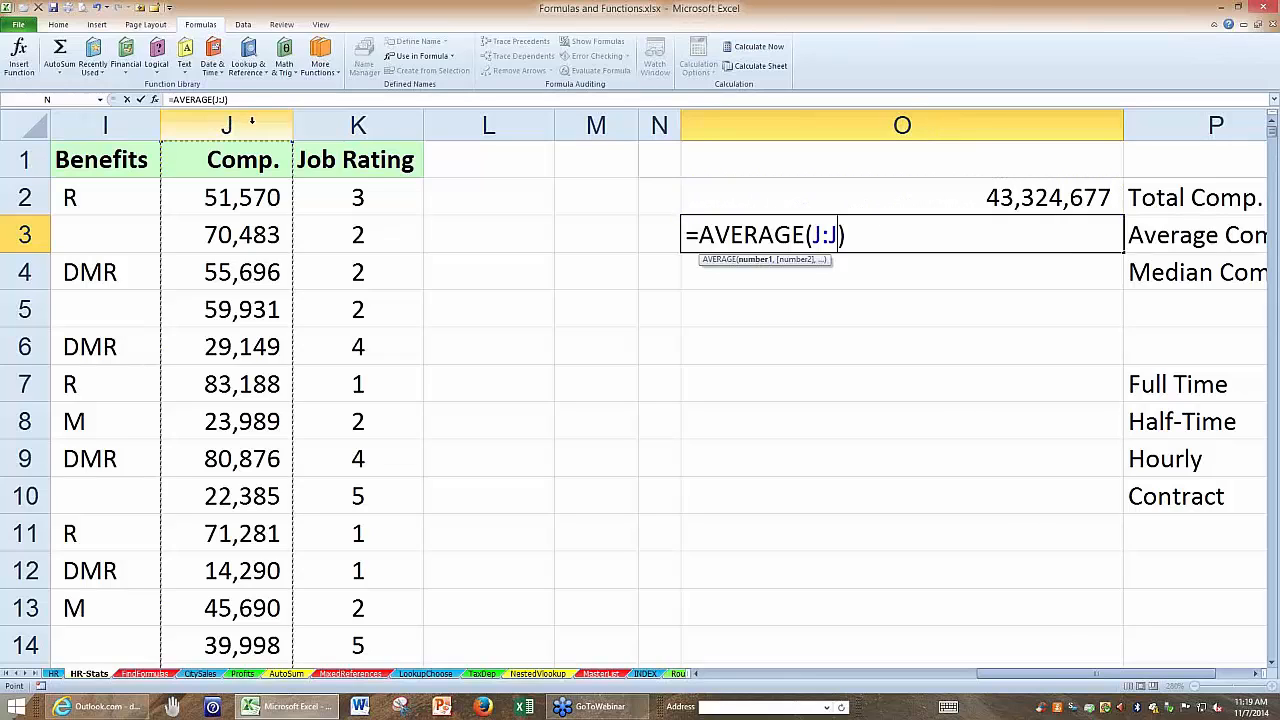
{"action": "key", "text": "Return"}
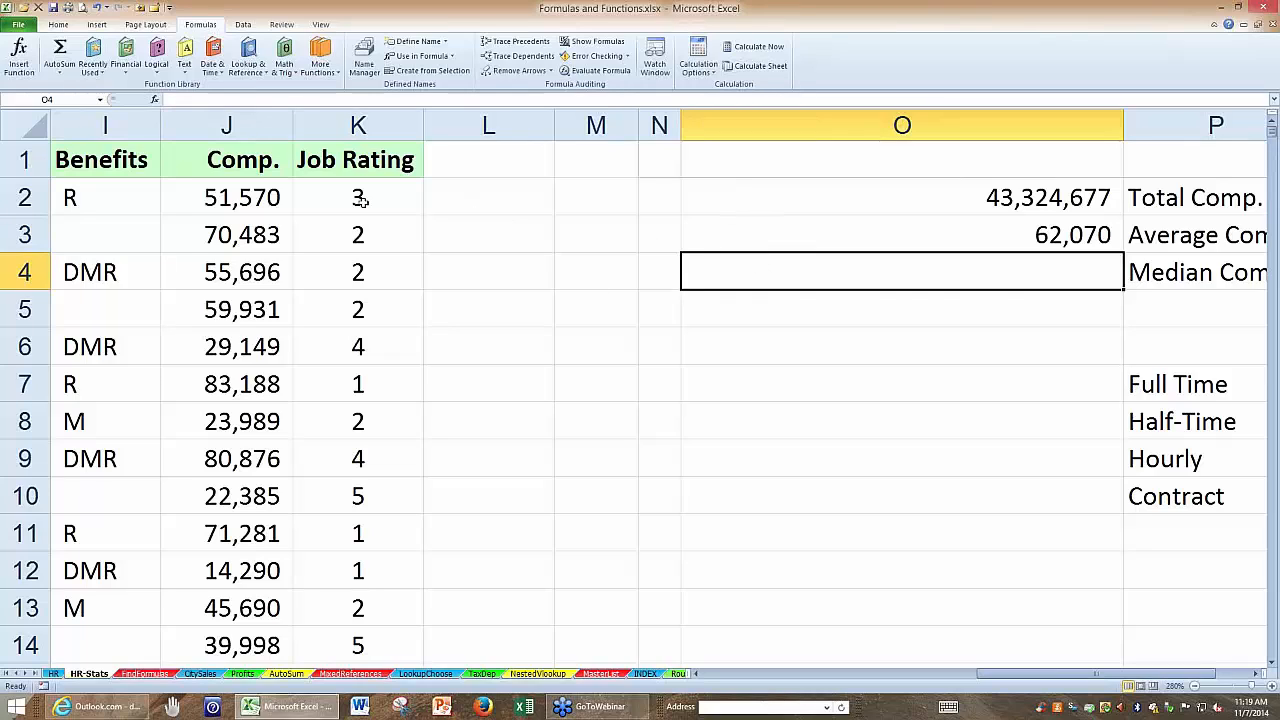
{"action": "left_click", "coordinate": [240, 124]}
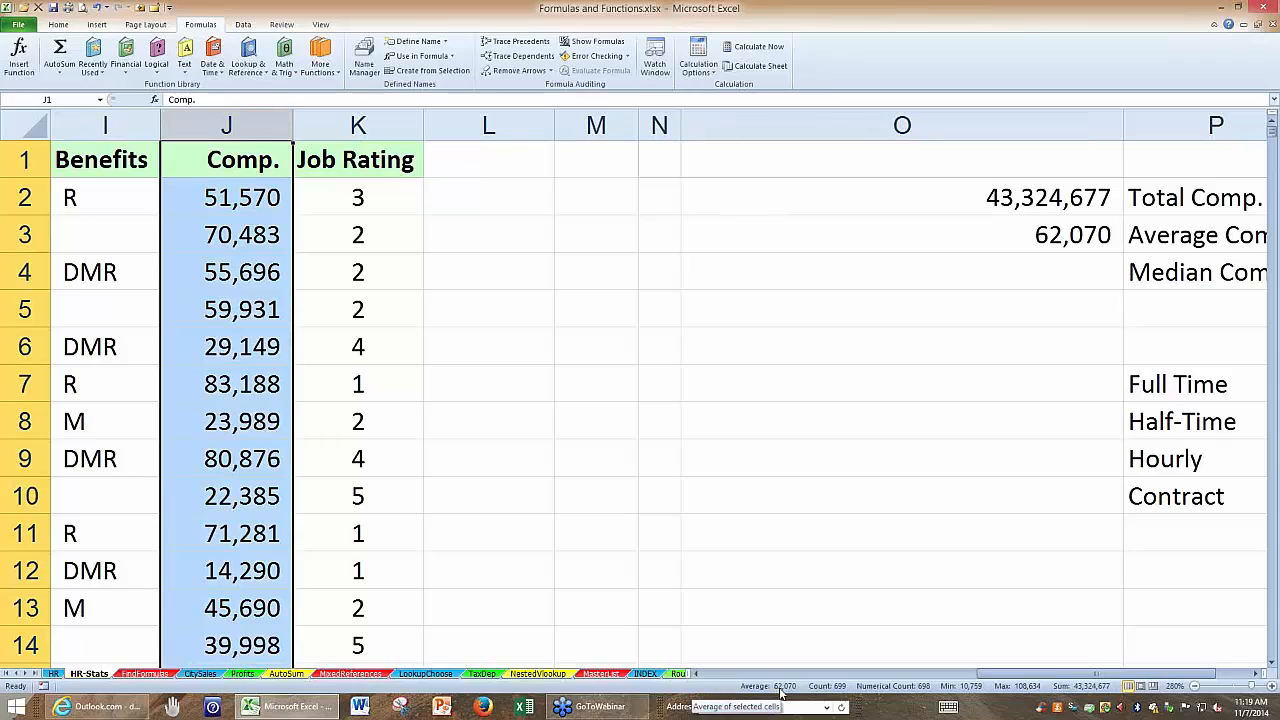
{"action": "left_click", "coordinate": [988, 232]}
Calculate the median of the entire Comp. column in O4 with the formula =MEDIAN(J:J).
{"action": "left_click", "coordinate": [971, 274]}
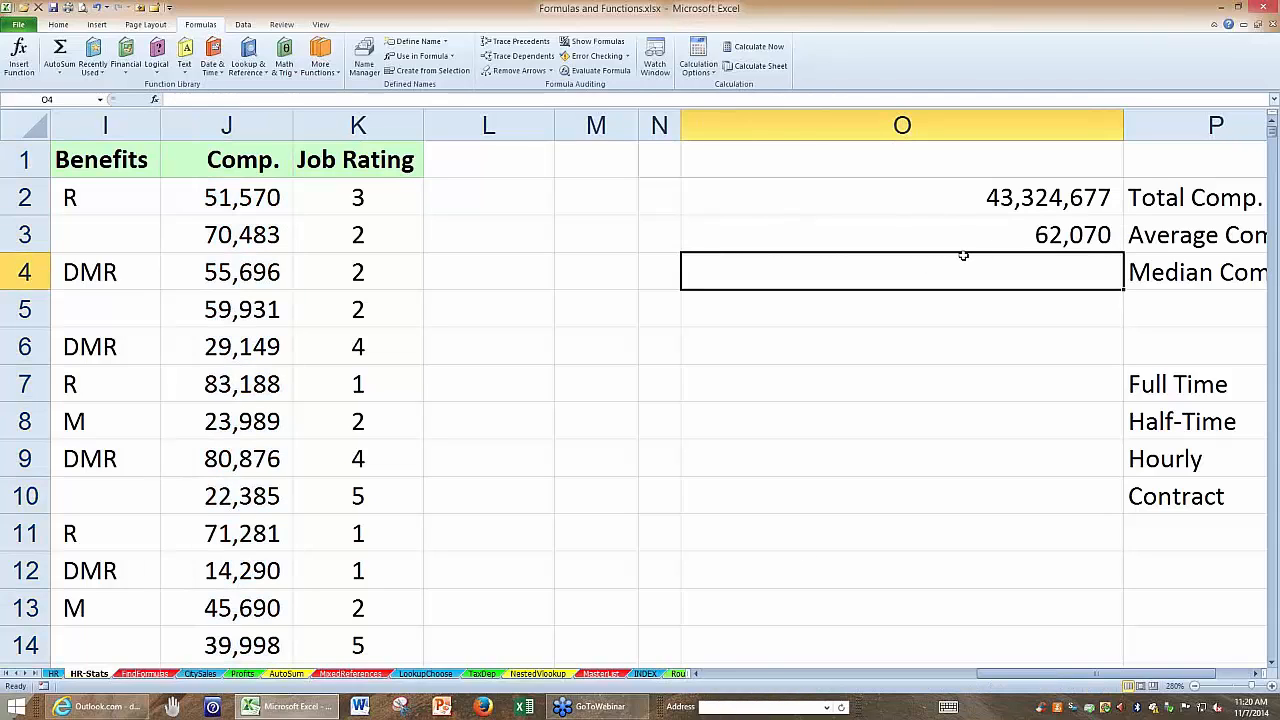
{"action": "type", "text": "=medi"}
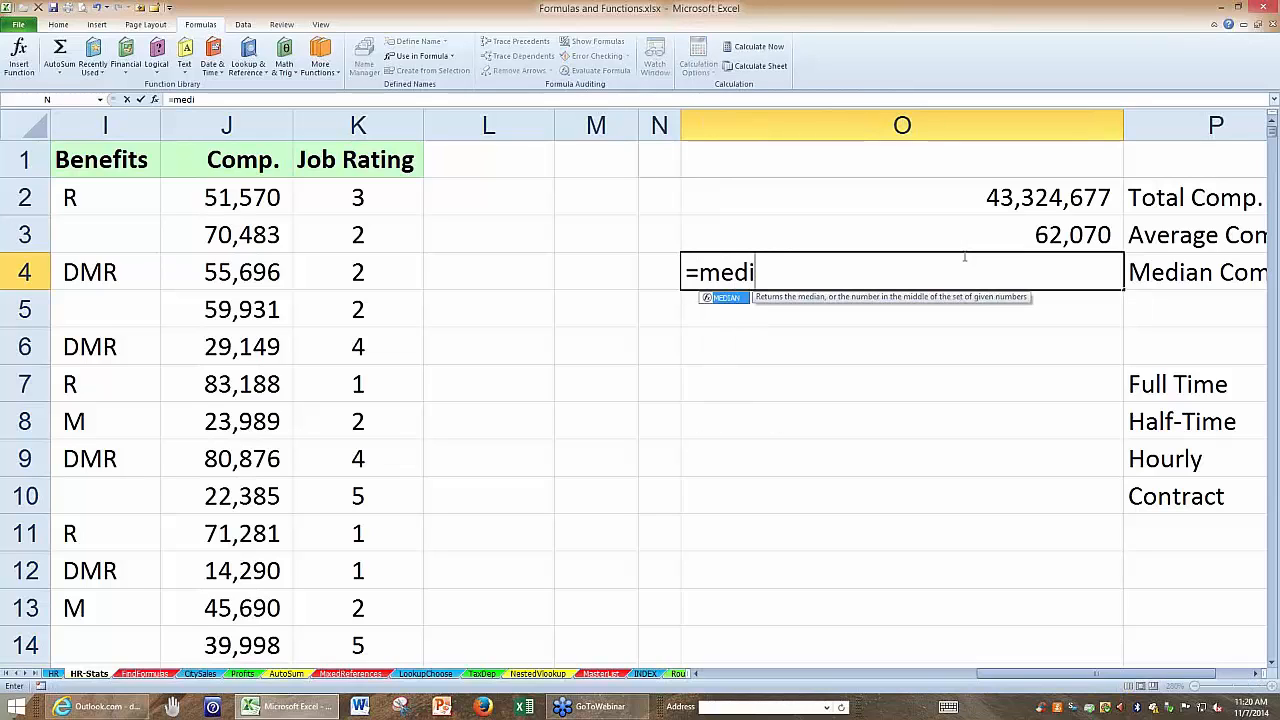
{"action": "type", "text": "an"}
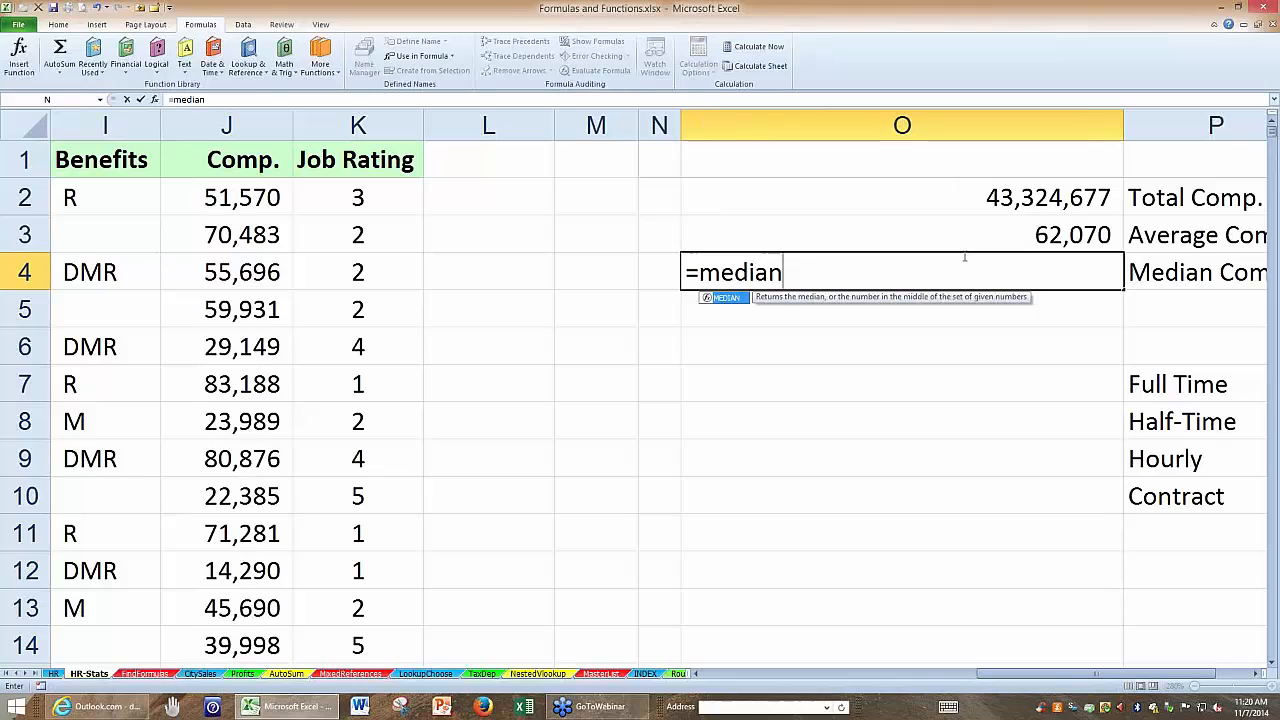
{"action": "type", "text": "("}
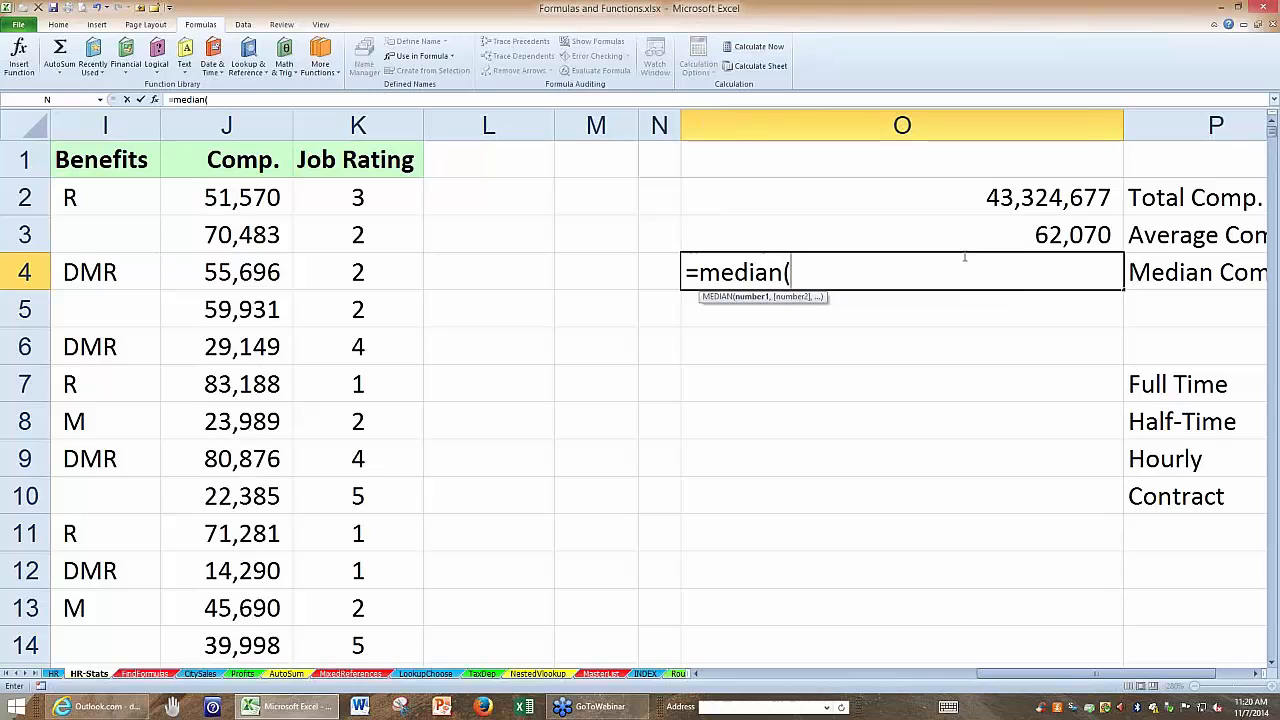
{"action": "left_click", "coordinate": [240, 125]}
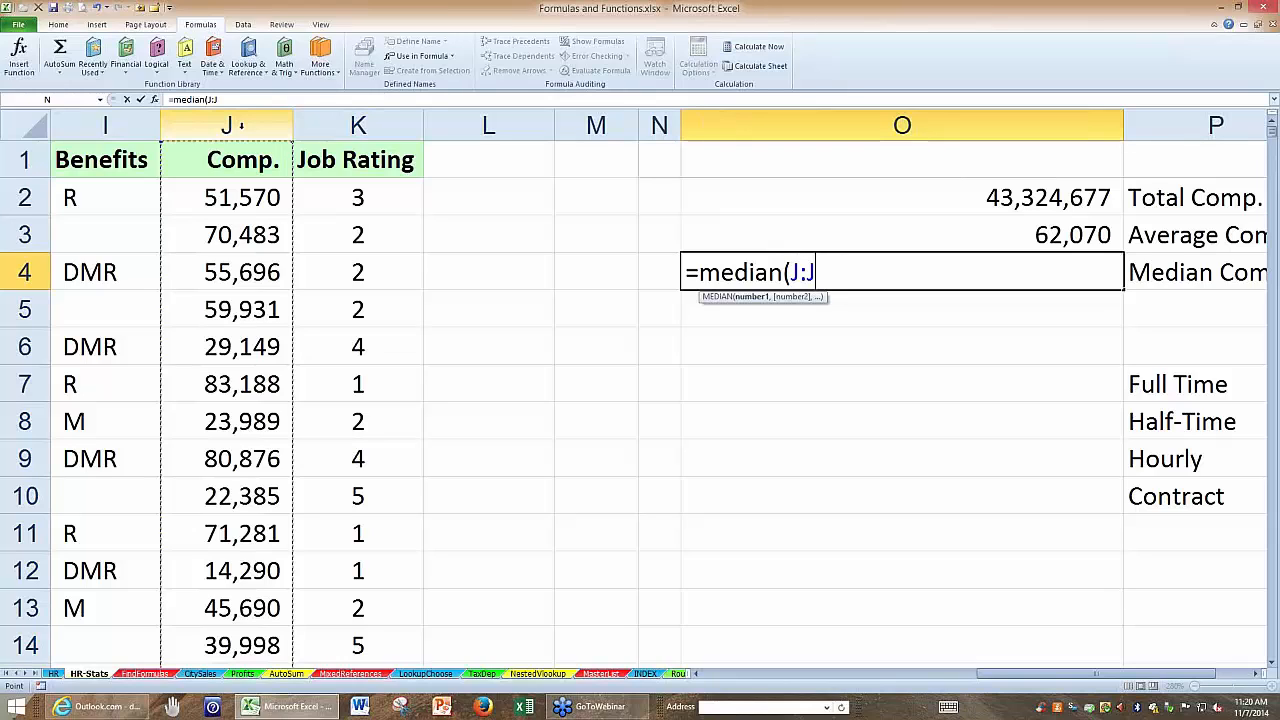
{"action": "key", "text": "Return"}
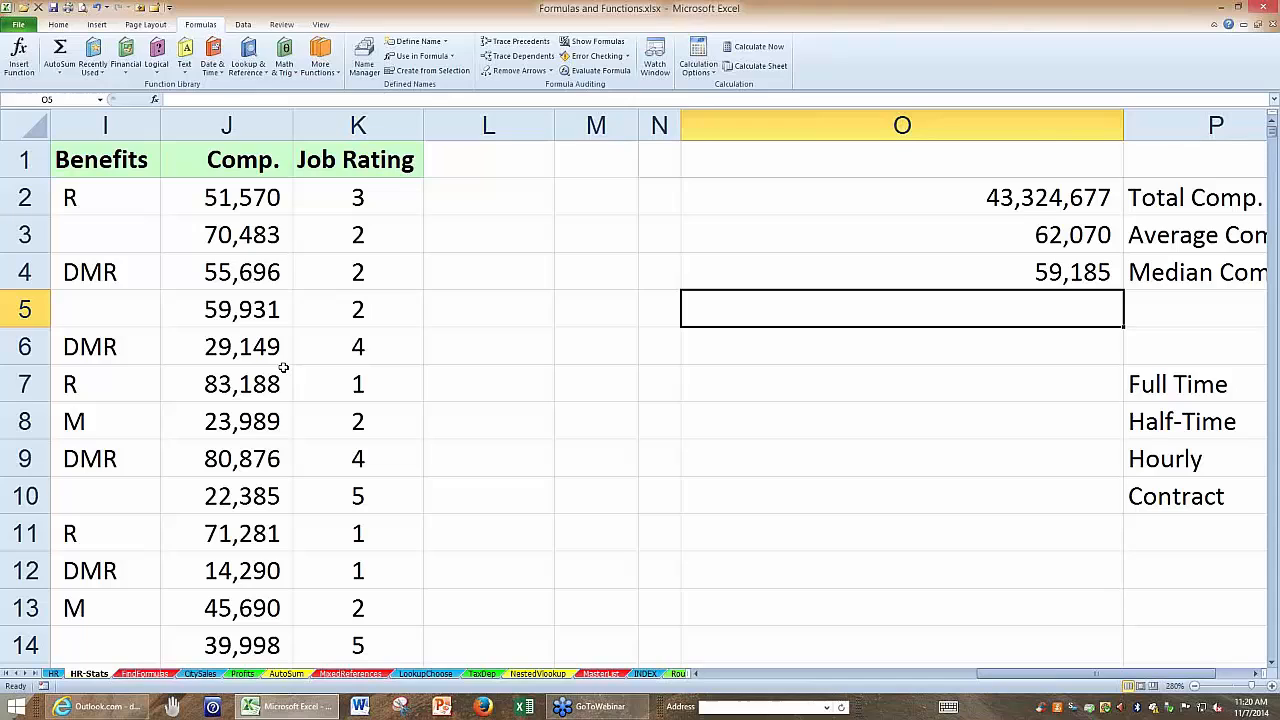
On the CitySales sheet, total the entire Boston and New York rows in the East Total cell B16 with =SUM(2:3).
{"action": "left_click", "coordinate": [200, 674]}
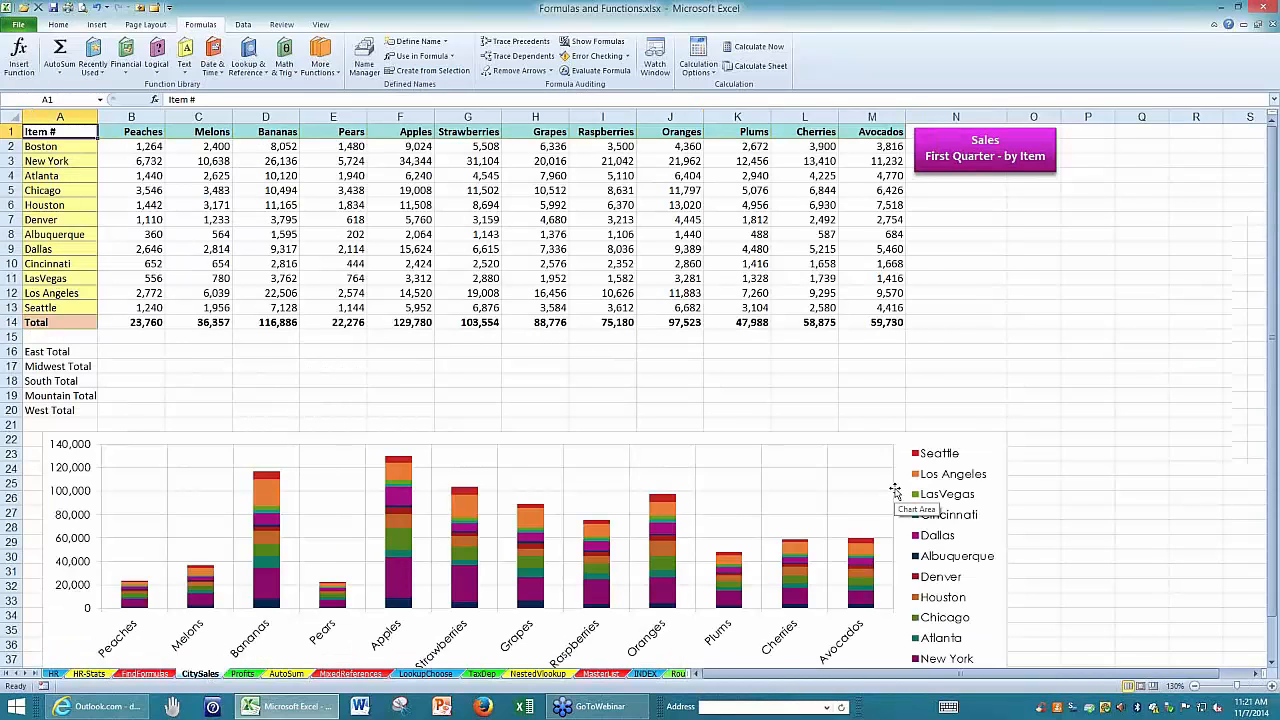
{"action": "scroll", "coordinate": [895, 488], "scroll_direction": "up", "scroll_amount": 5}
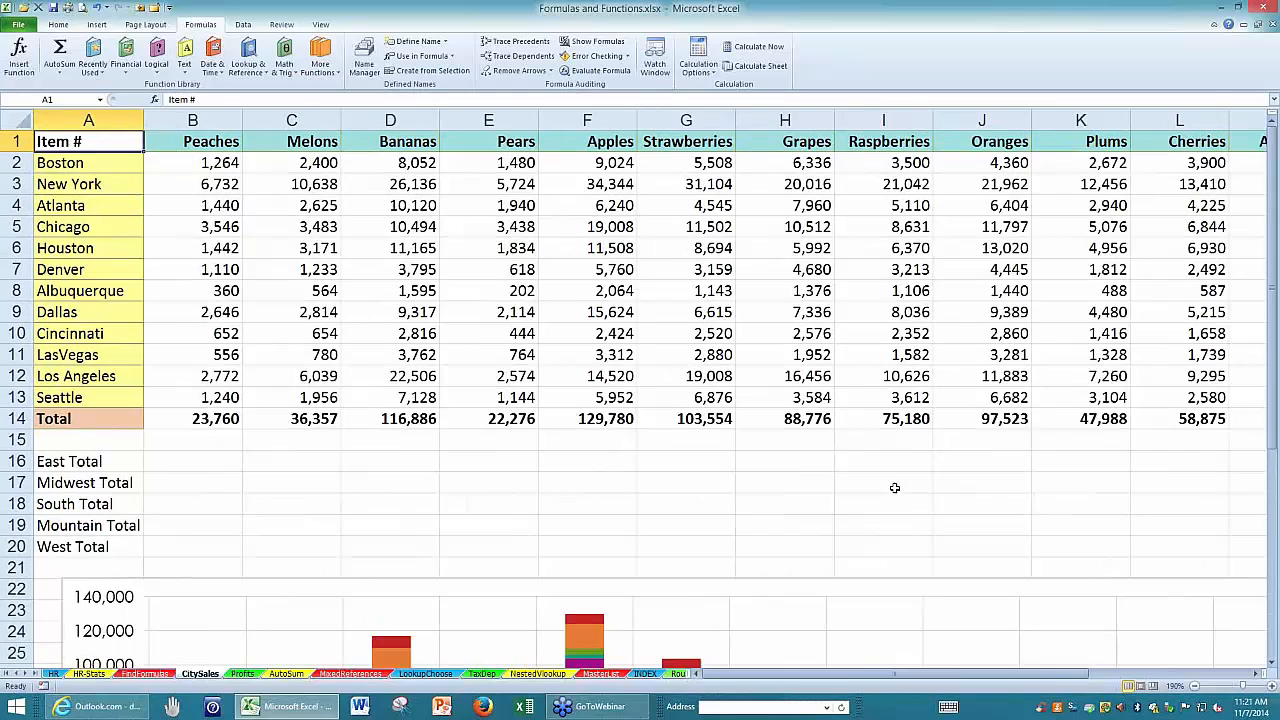
{"action": "scroll", "coordinate": [895, 488], "scroll_direction": "up", "scroll_amount": 1}
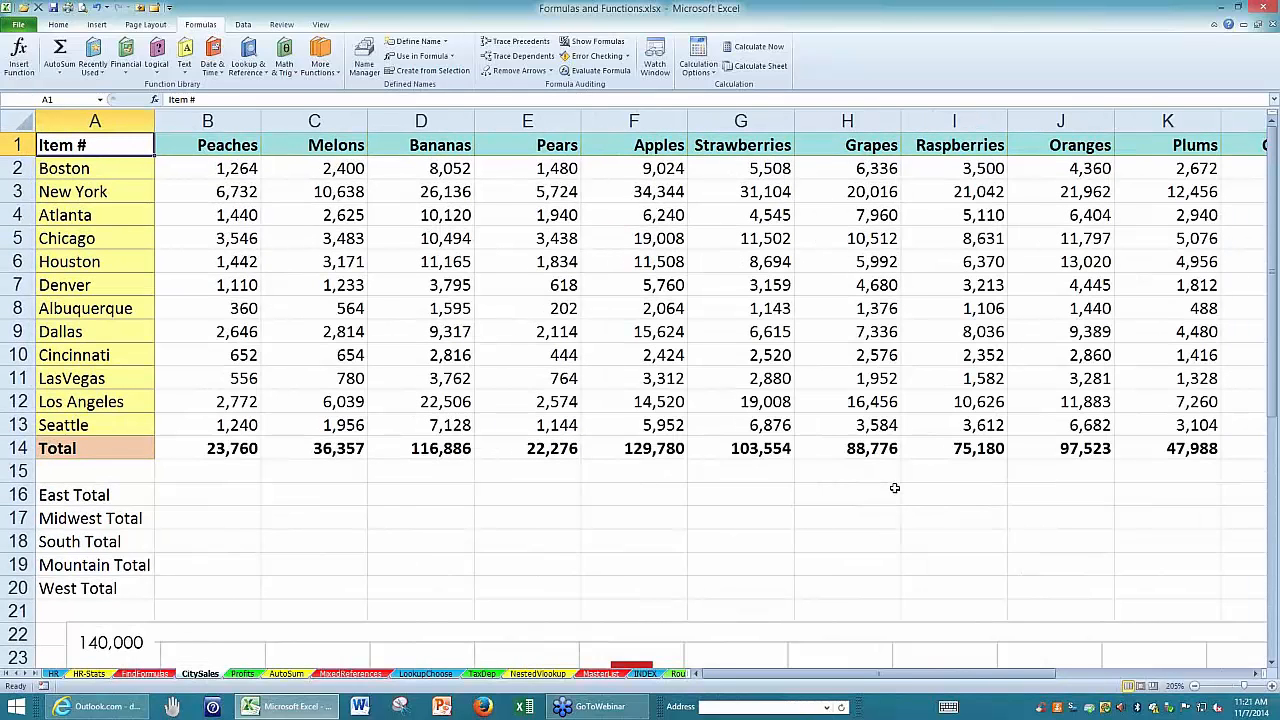
{"action": "left_click", "coordinate": [224, 497]}
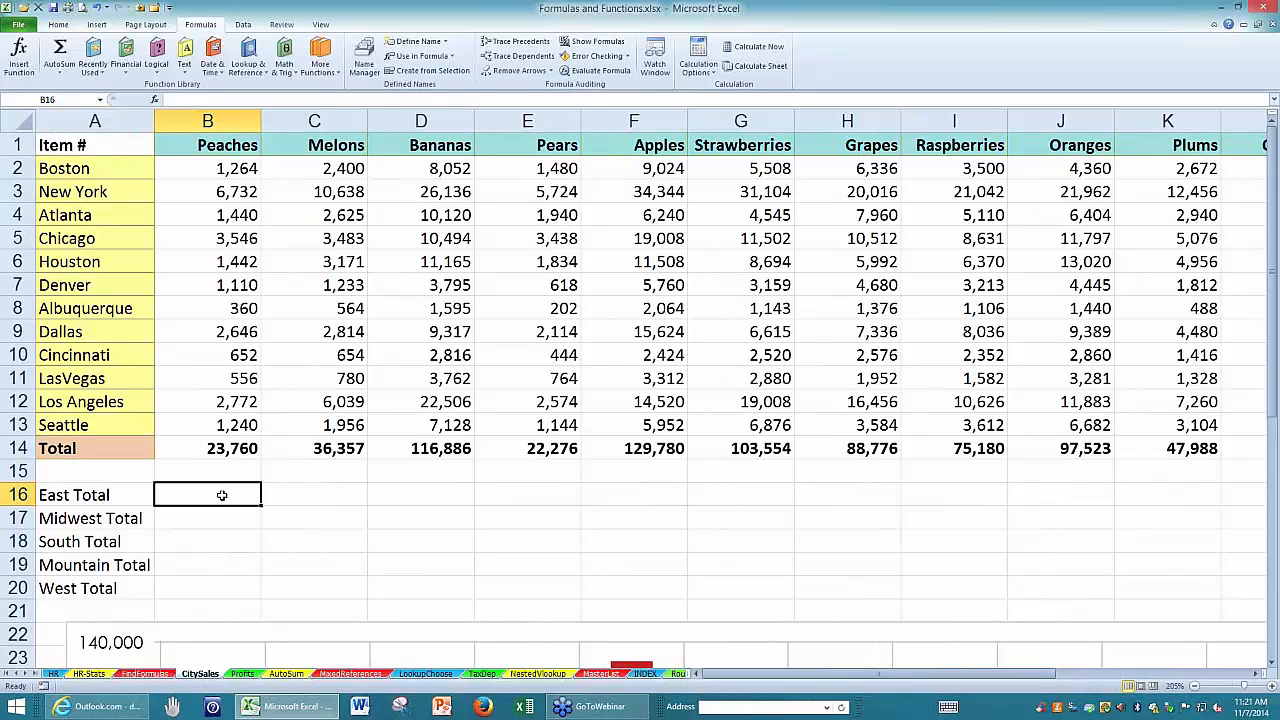
{"action": "key", "text": "alt+equal"}
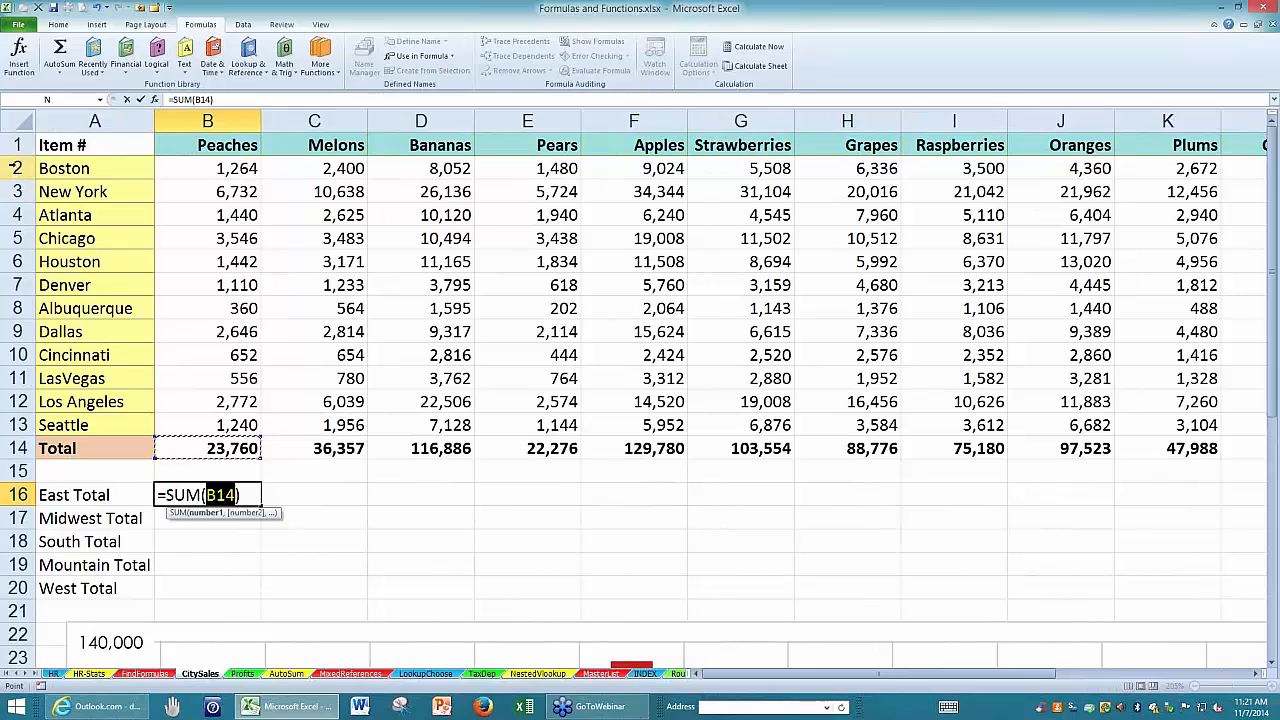
{"action": "left_click_drag", "start_coordinate": [12, 168], "coordinate": [10, 191]}
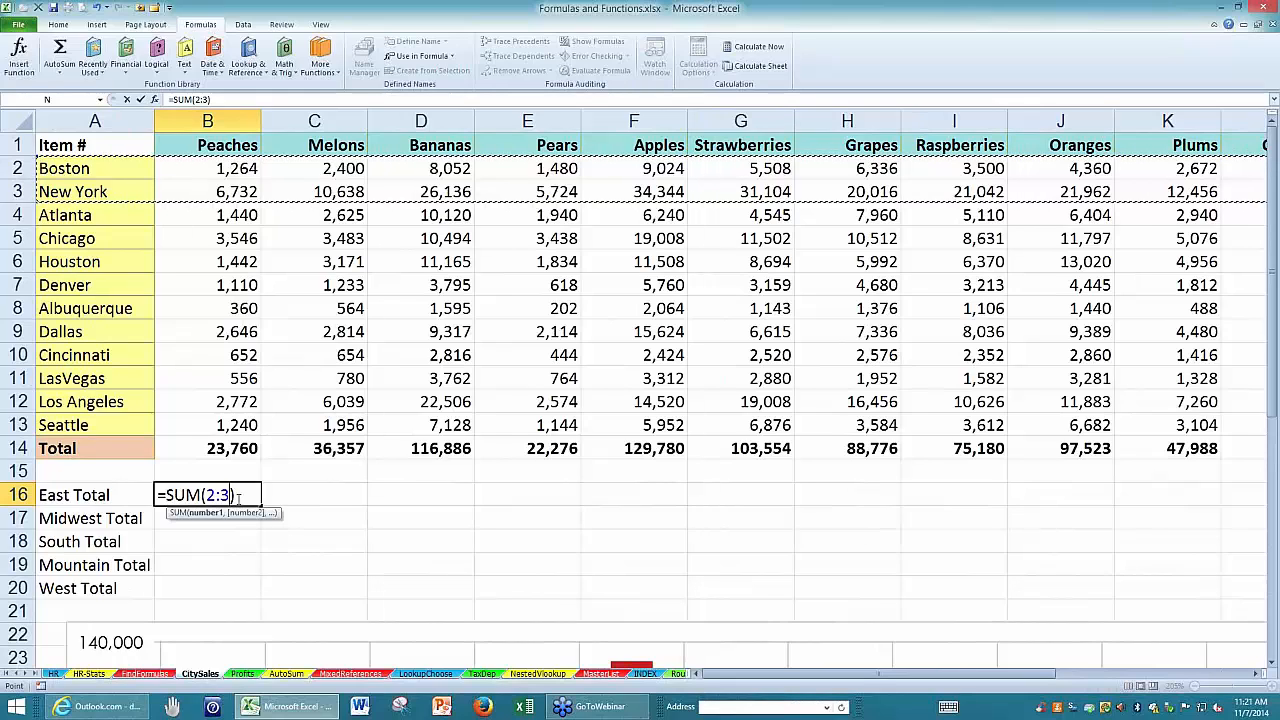
{"action": "key", "text": "Return"}
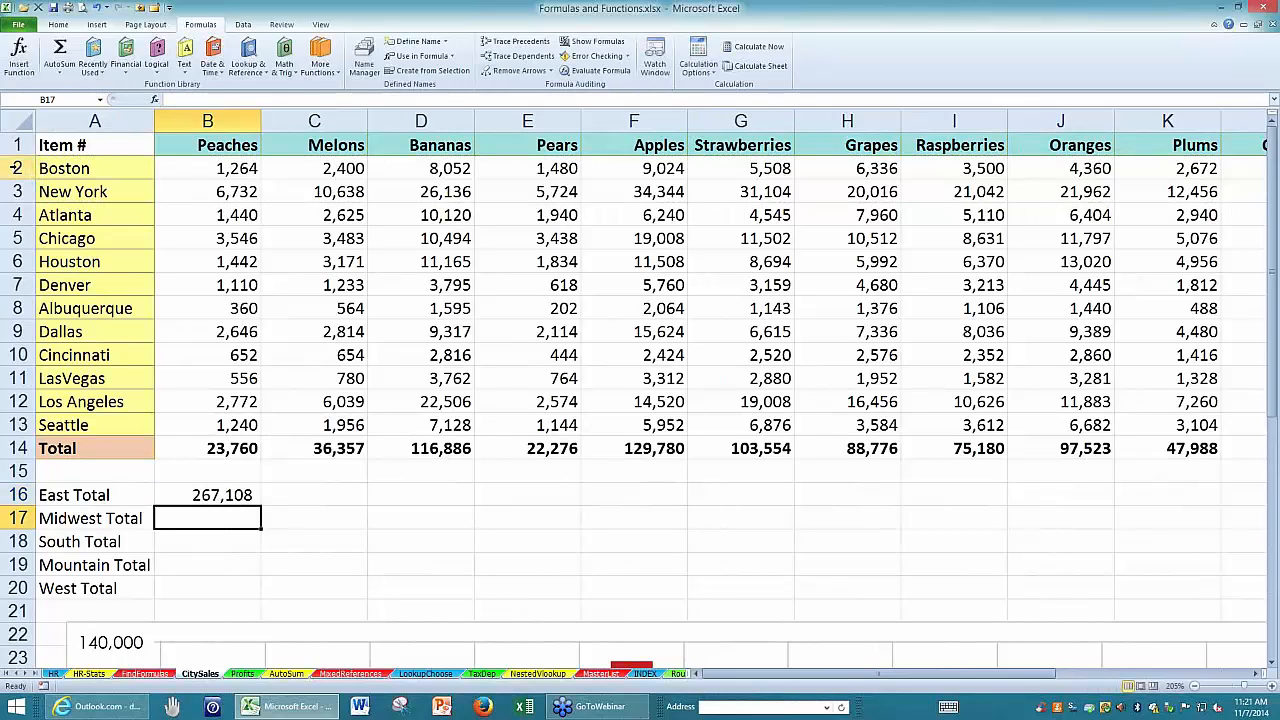
Check the East Total against the status bar sum for rows 2 and 3, and inspect the formula in B16 without changing it.
{"action": "left_click_drag", "start_coordinate": [17, 168], "coordinate": [17, 191]}
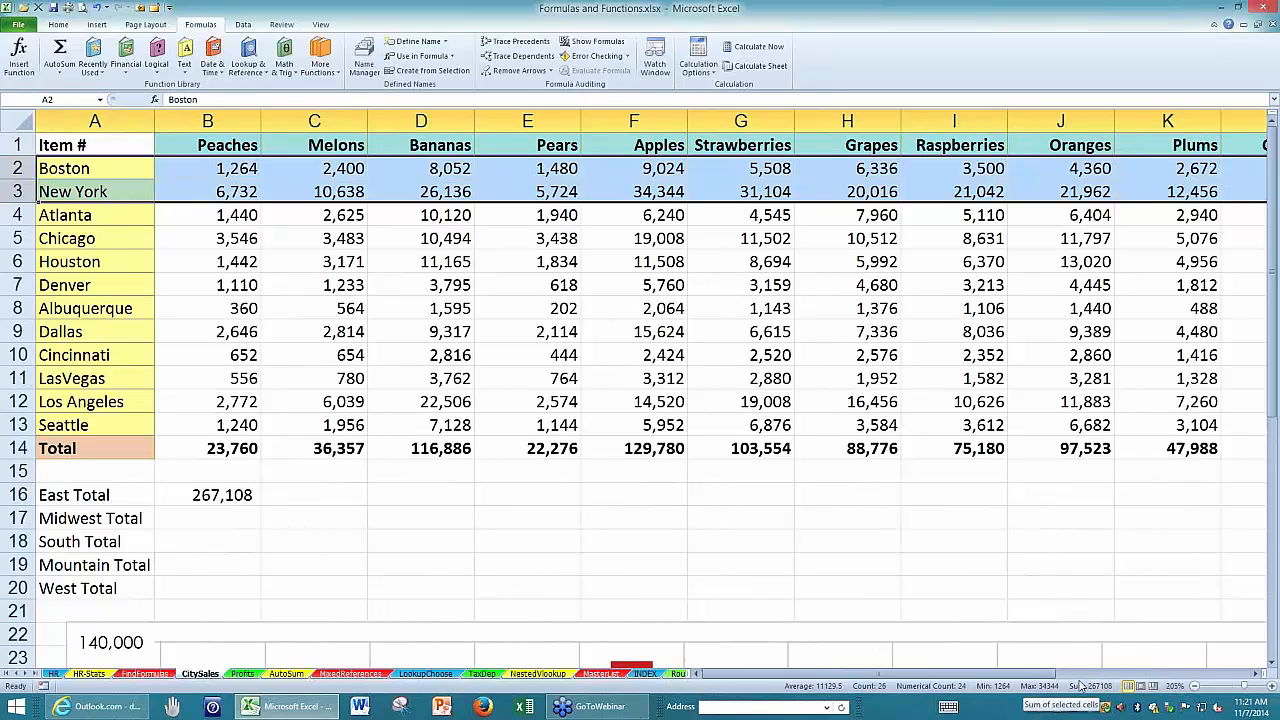
{"action": "left_click", "coordinate": [230, 494]}
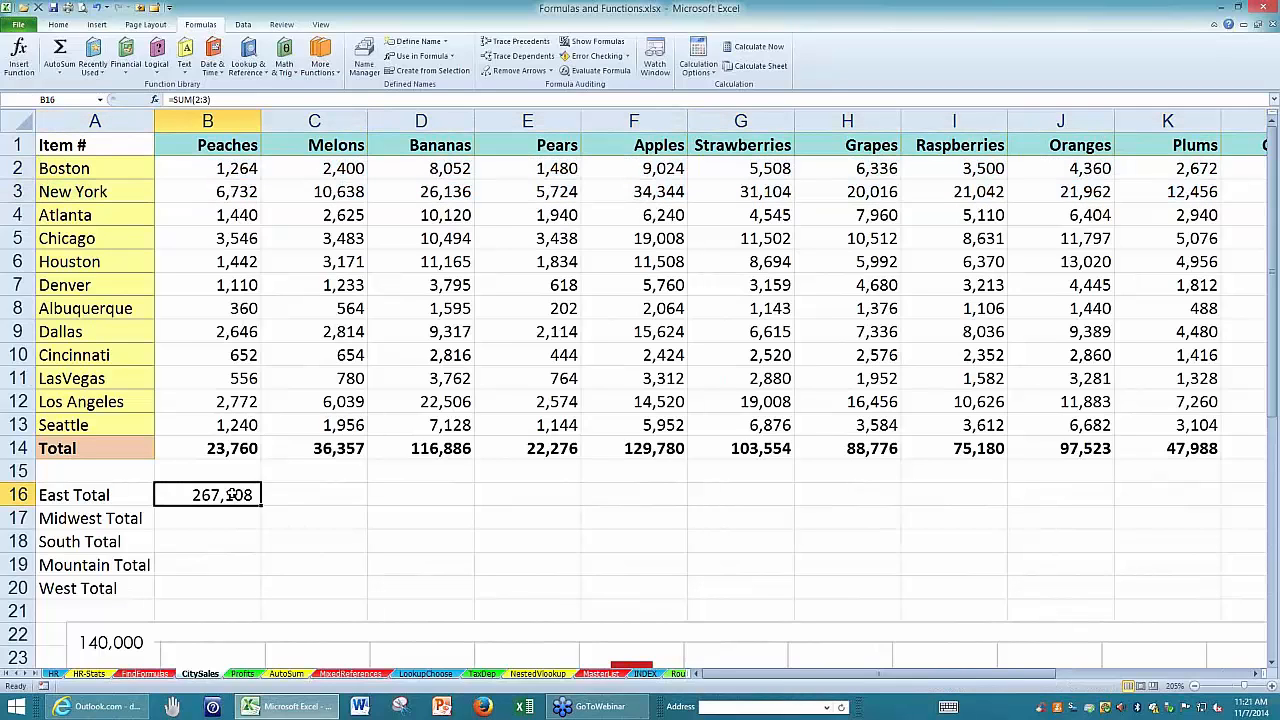
{"action": "double_click", "coordinate": [230, 494]}
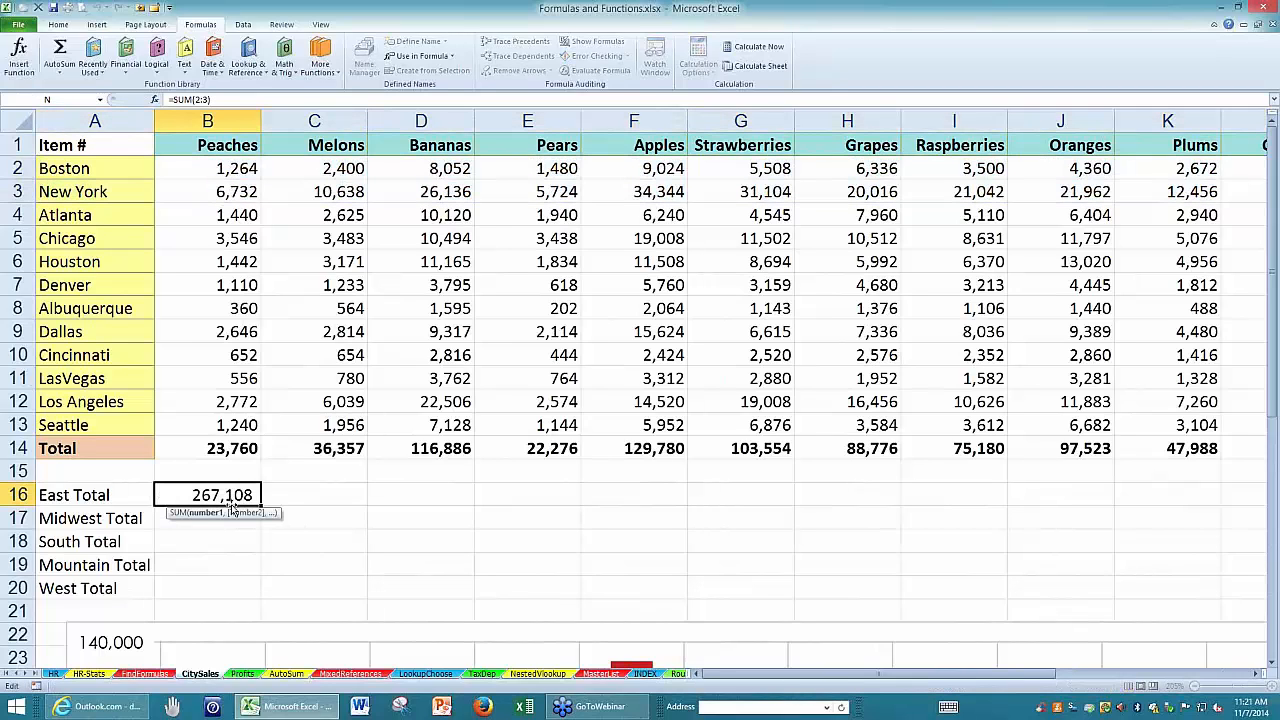
{"action": "key", "text": "Escape"}
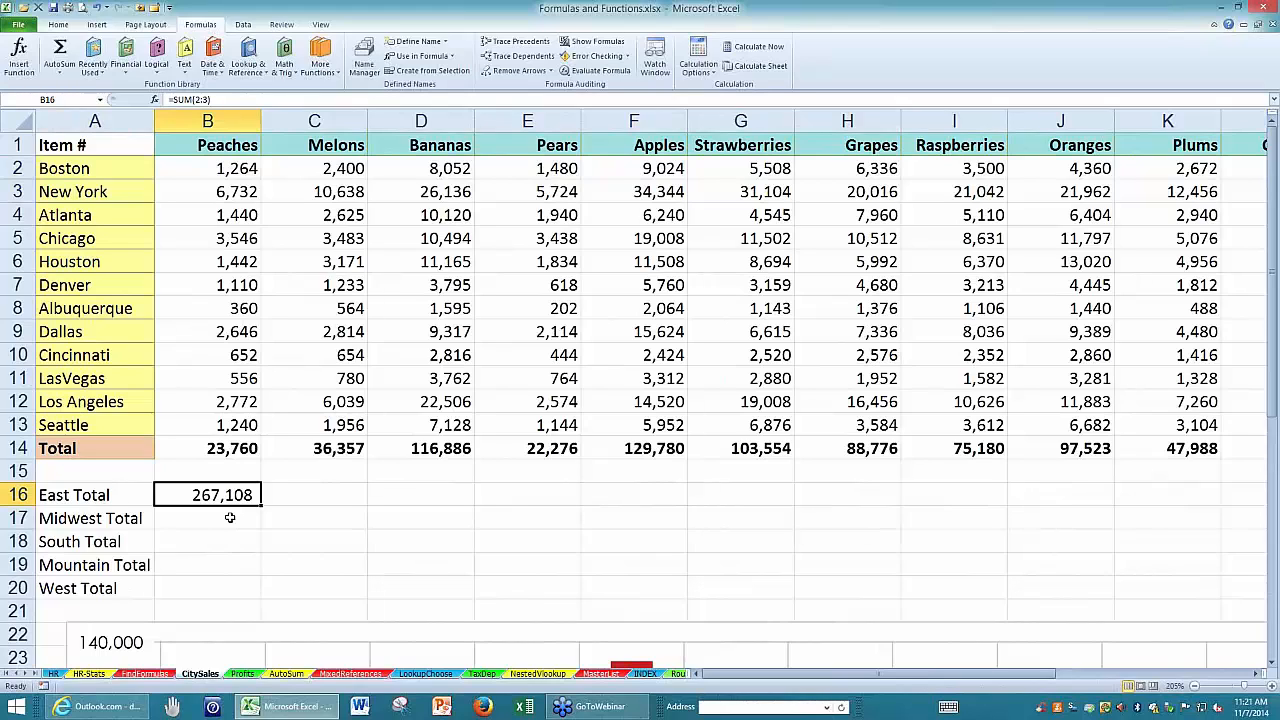
Total the entire Chicago and Cincinnati rows in the Midwest Total cell B17 with =SUM(5:5,10:10) and review its highlighted ranges.
{"action": "left_click", "coordinate": [230, 518]}
{"action": "key", "text": "alt+equal"}
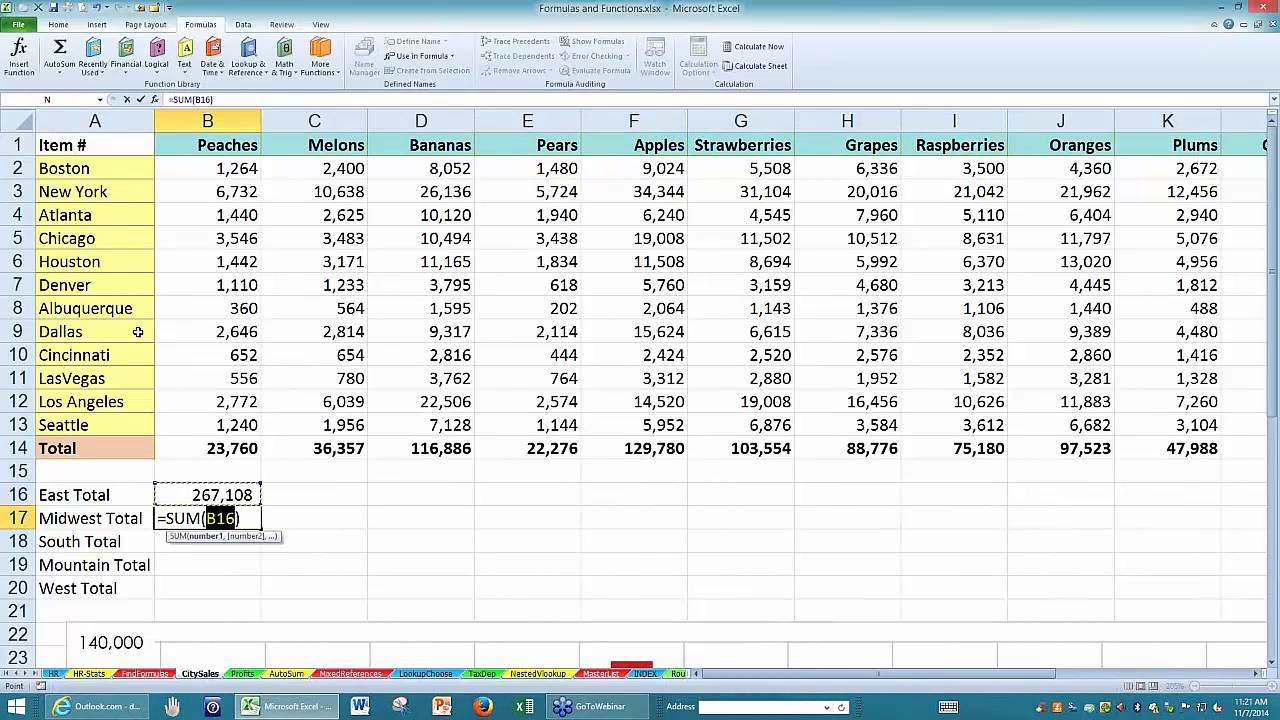
{"action": "left_click", "coordinate": [16, 238]}
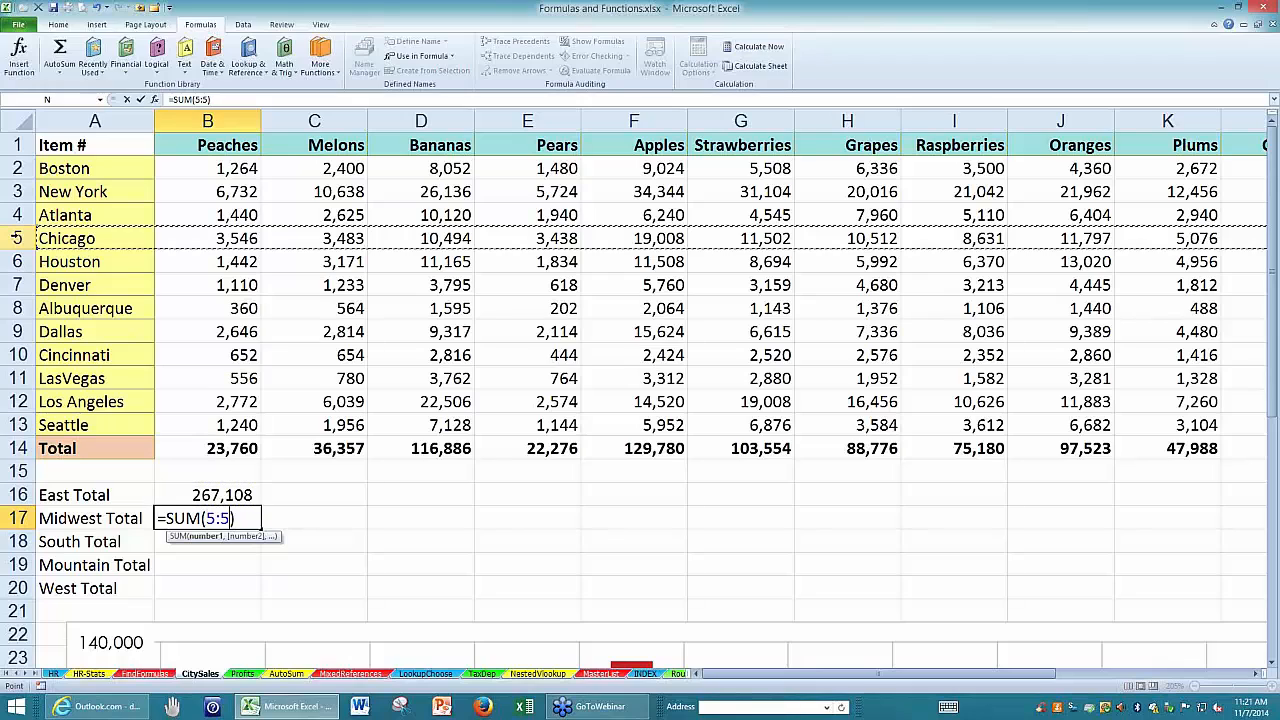
{"action": "type", "text": ","}
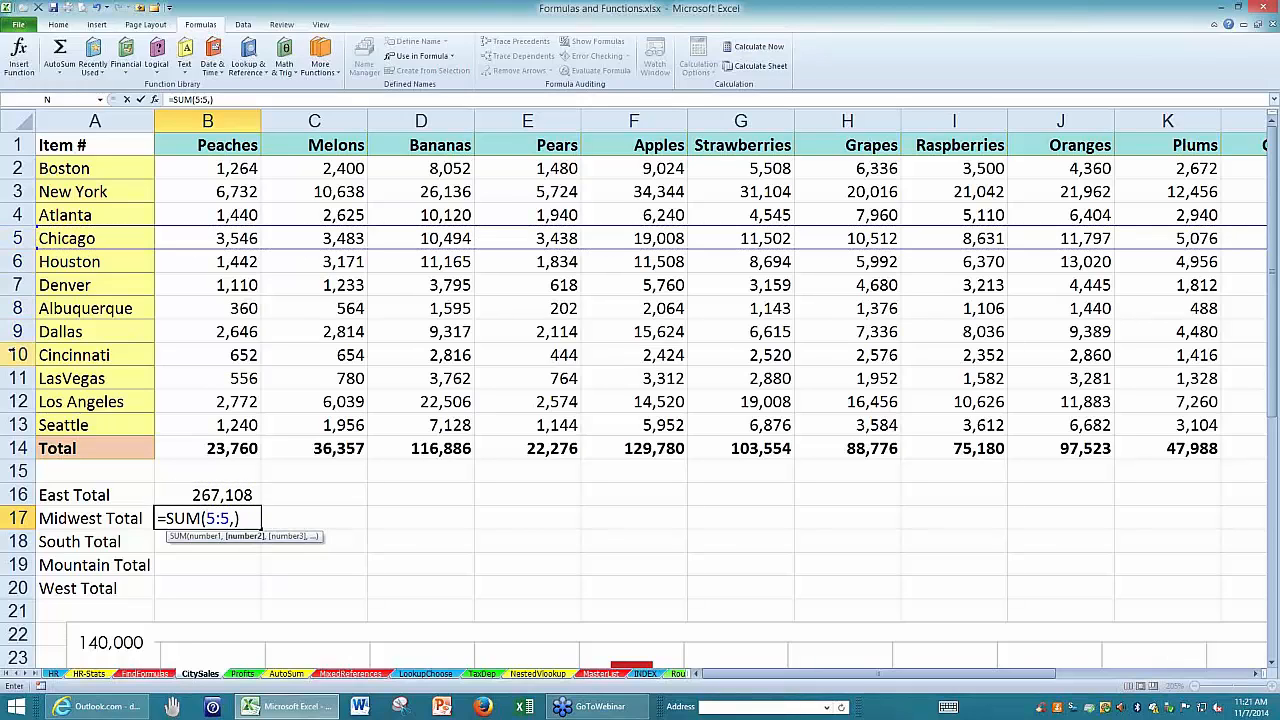
{"action": "left_click", "coordinate": [16, 355]}
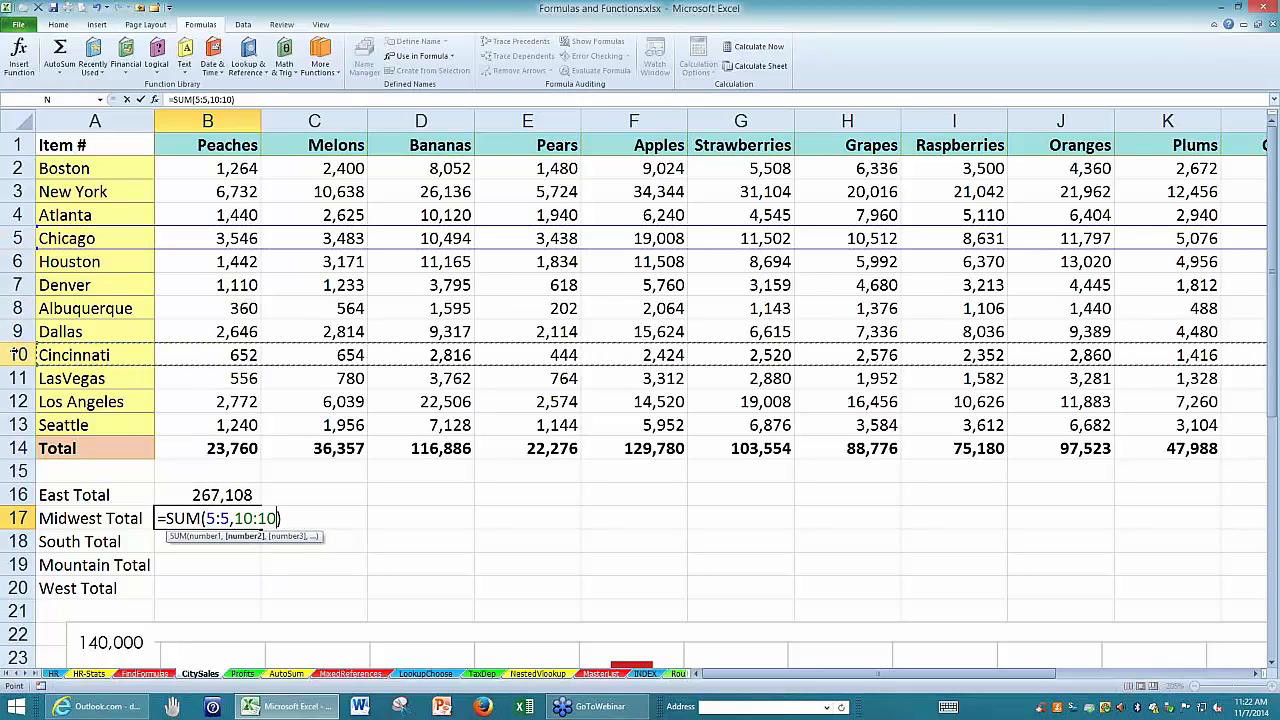
{"action": "key", "text": "Return"}
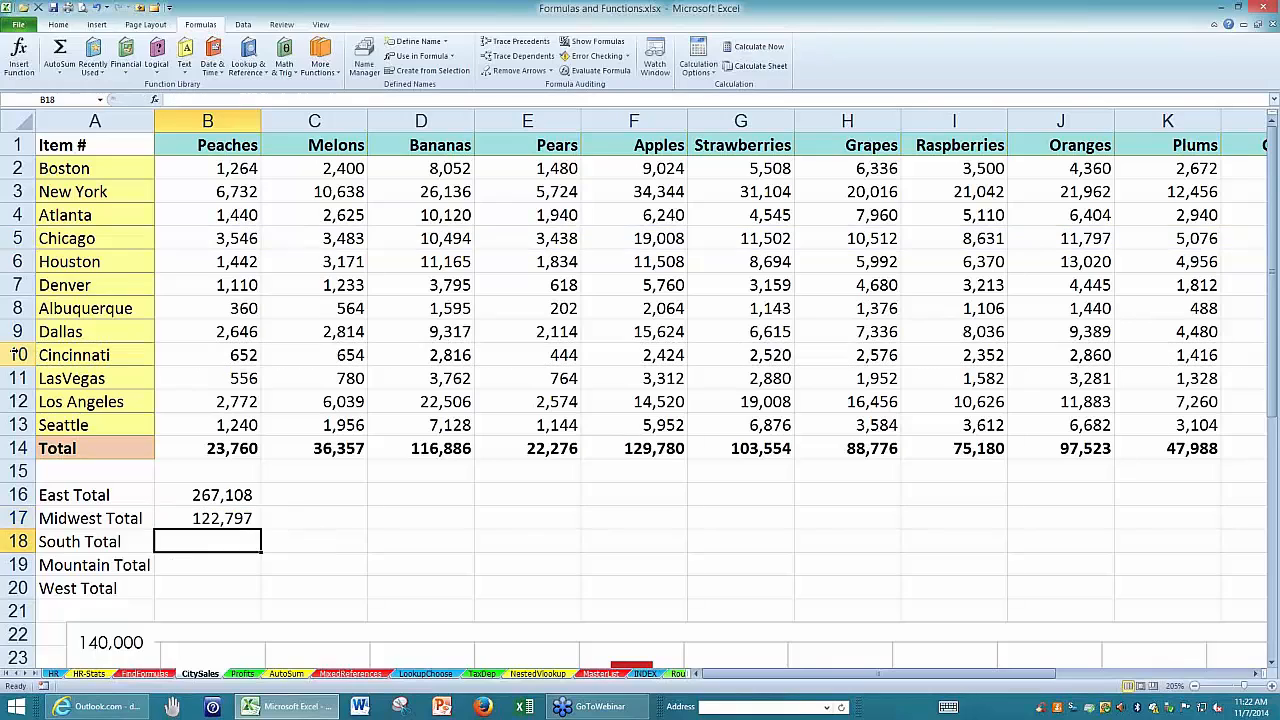
{"action": "double_click", "coordinate": [176, 517]}
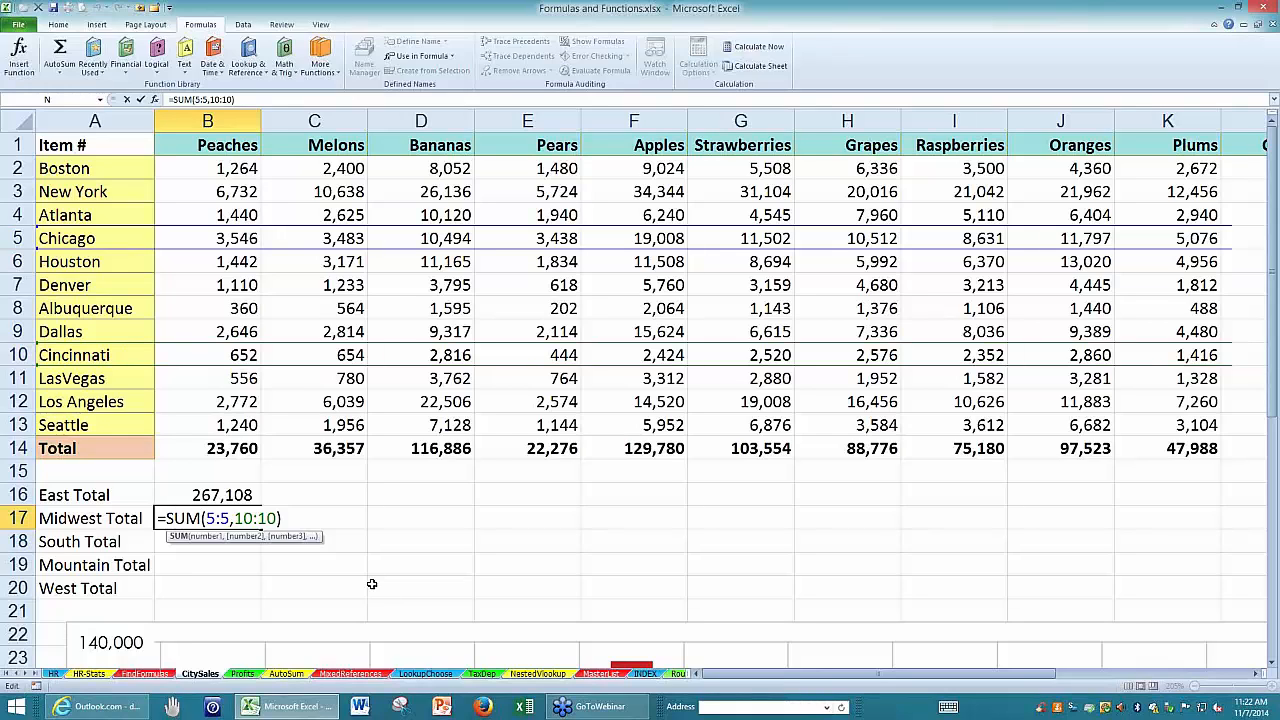
{"action": "key", "text": "ctrl+Return"}
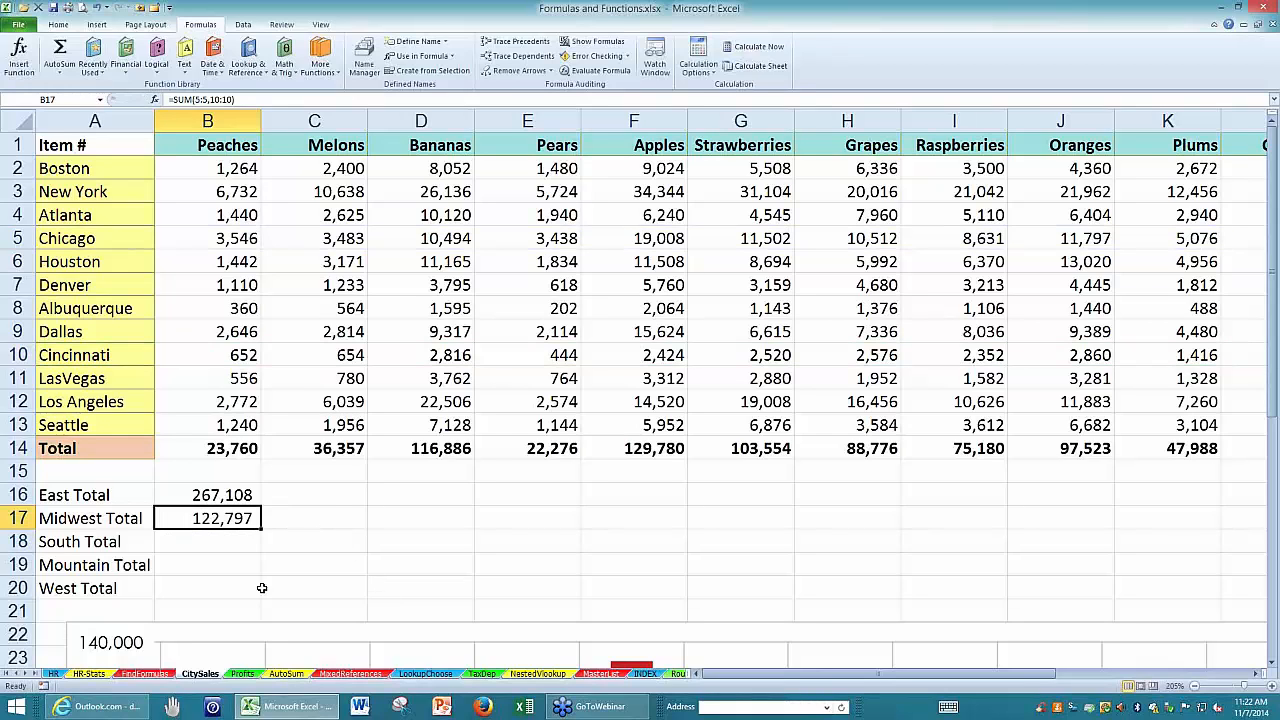
Revisit the HR-Stats sheet, switch to the AutoSum sheet through the list of all sheets, and select cell A1.
{"action": "left_click", "coordinate": [88, 675]}
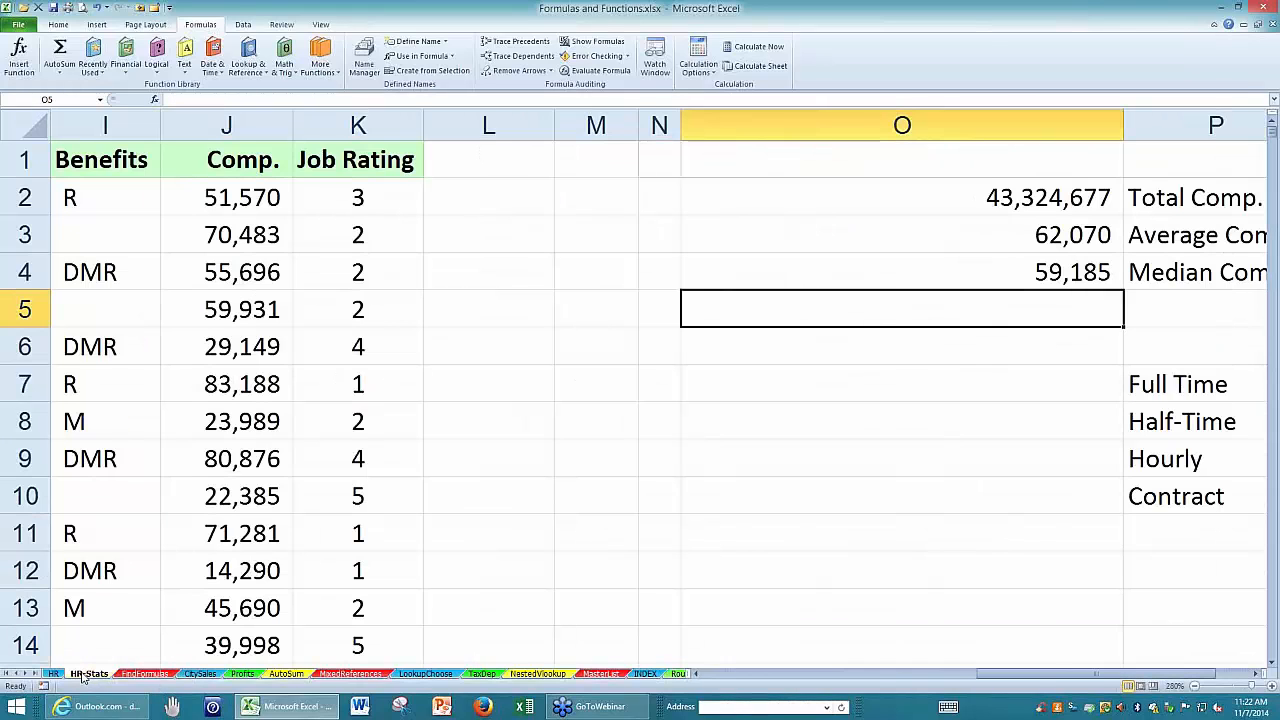
{"action": "left_click", "coordinate": [404, 405]}
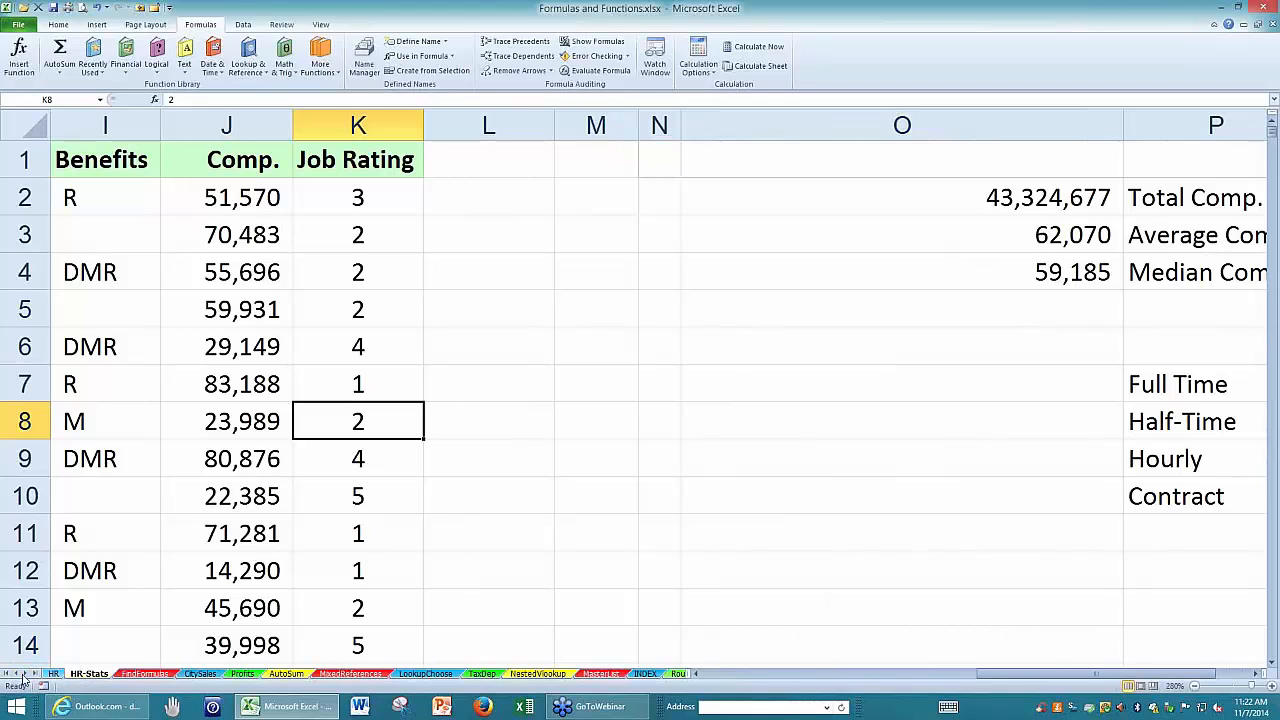
{"action": "right_click", "coordinate": [23, 675]}
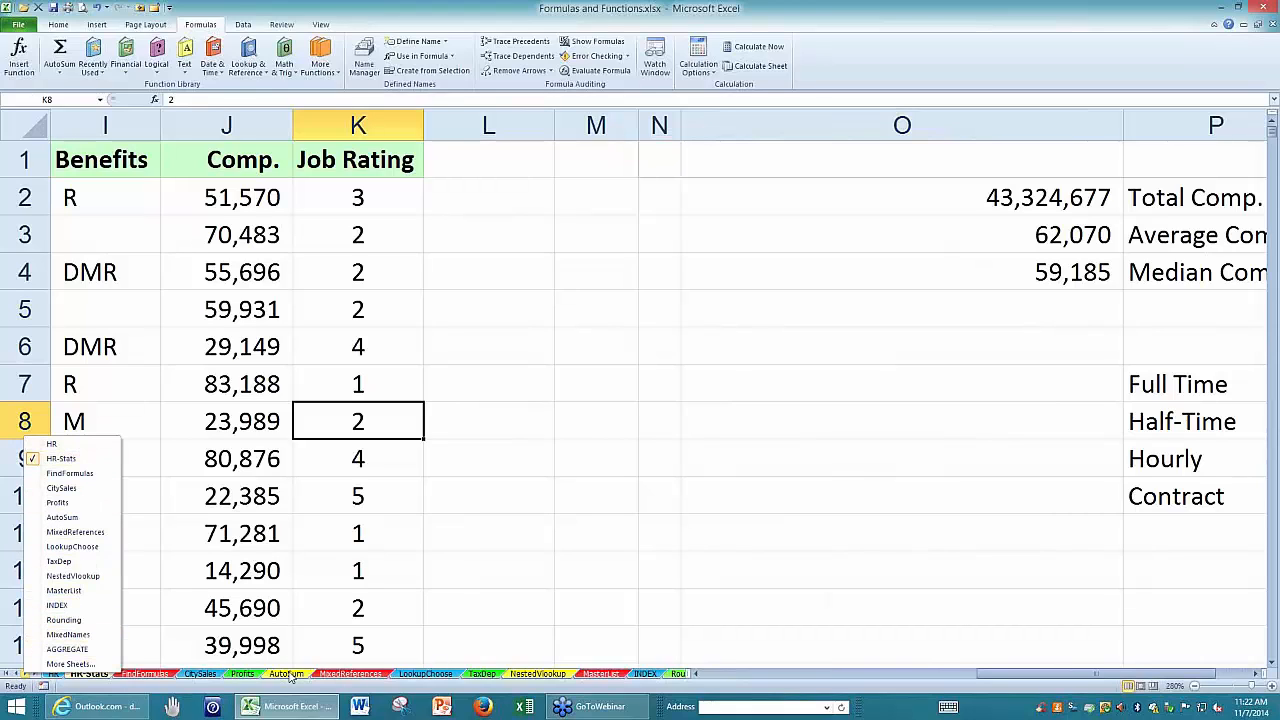
{"action": "left_click", "coordinate": [67, 517]}
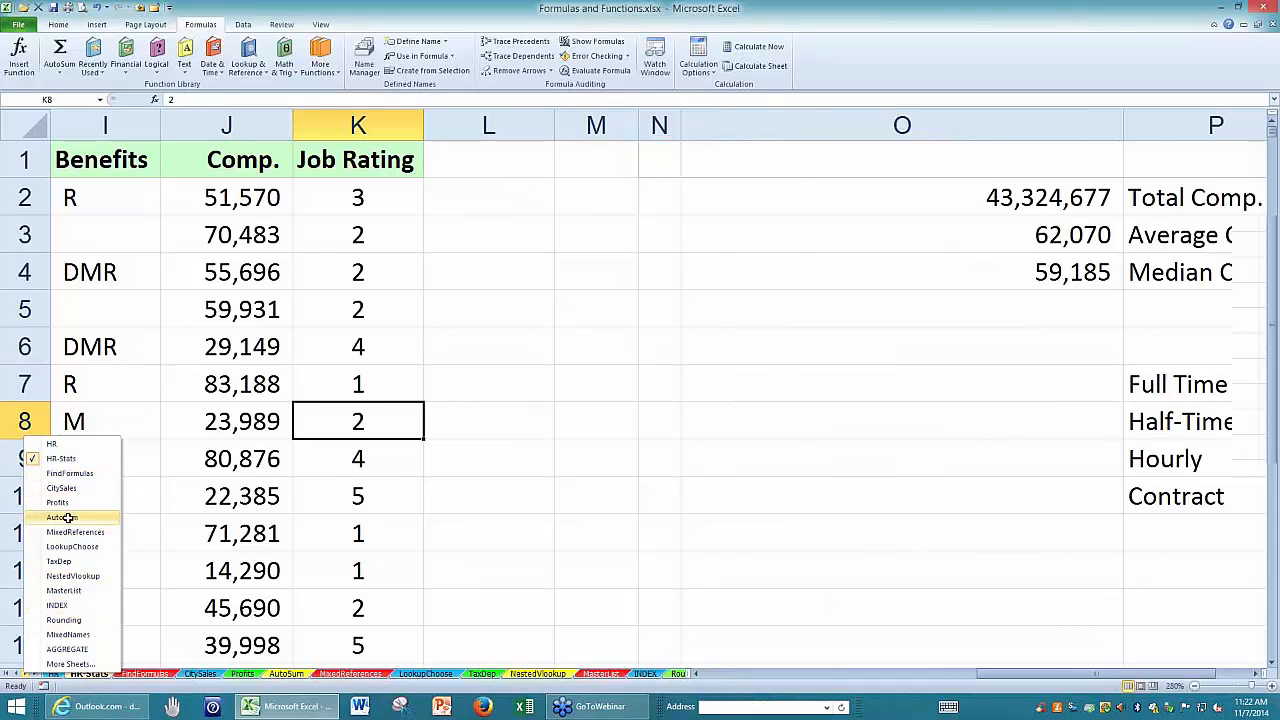
{"action": "left_click", "coordinate": [651, 551]}
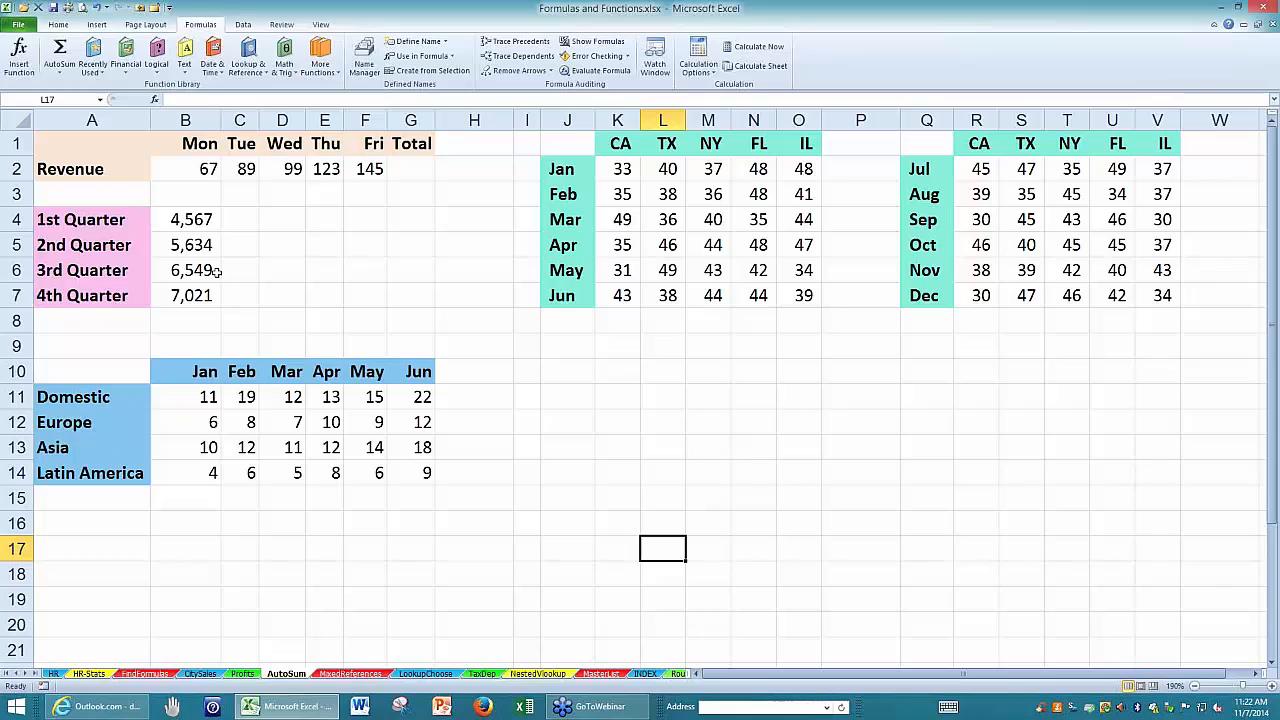
{"action": "left_click", "coordinate": [82, 137]}
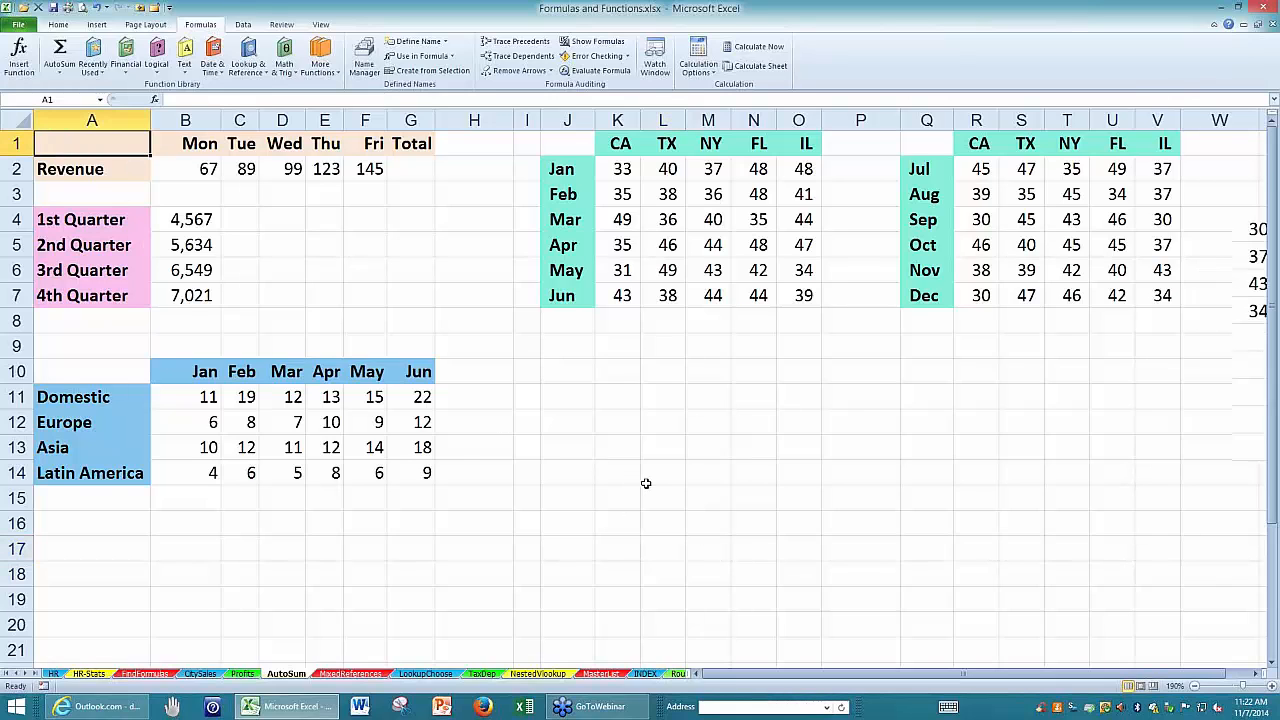
Total the Monday to Friday revenue in G2 with the AutoSum formula =SUM(B2:F2).
{"action": "scroll", "coordinate": [646, 483], "scroll_direction": "up", "scroll_amount": 3, "text": "ctrl"}
{"action": "left_click", "coordinate": [505, 181]}
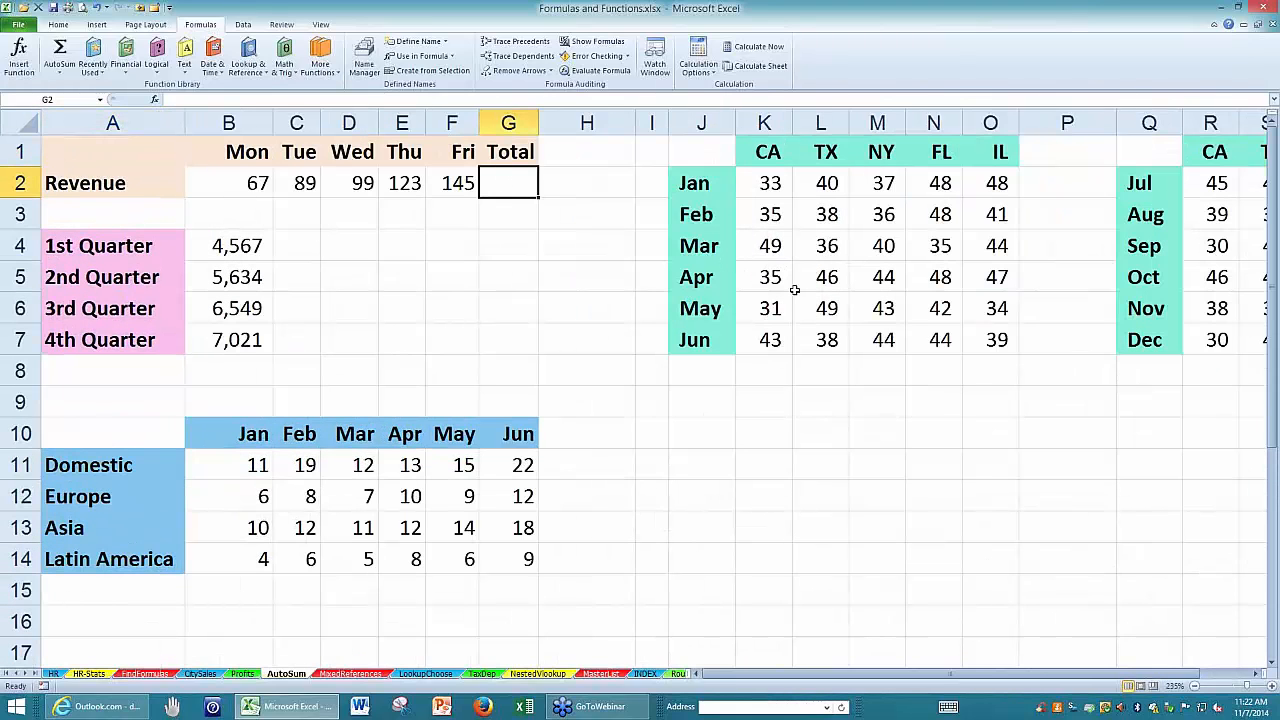
{"action": "left_click", "coordinate": [60, 52]}
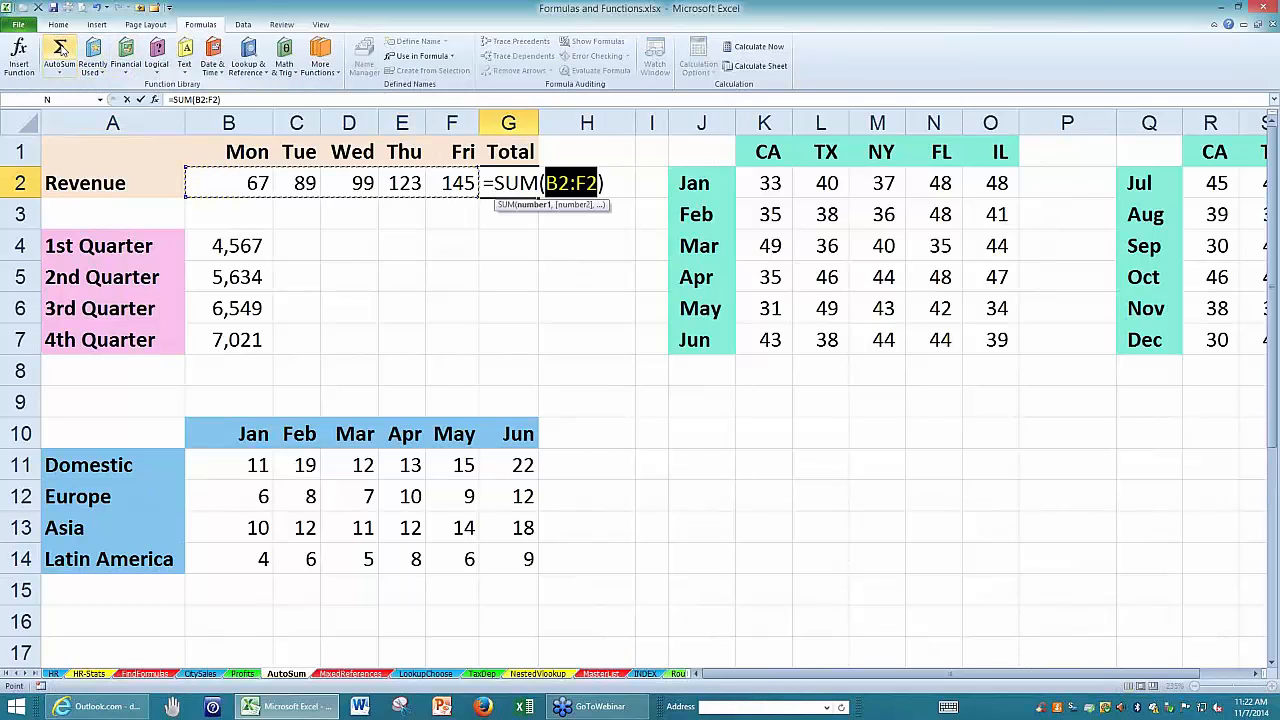
{"action": "key", "text": "Return"}
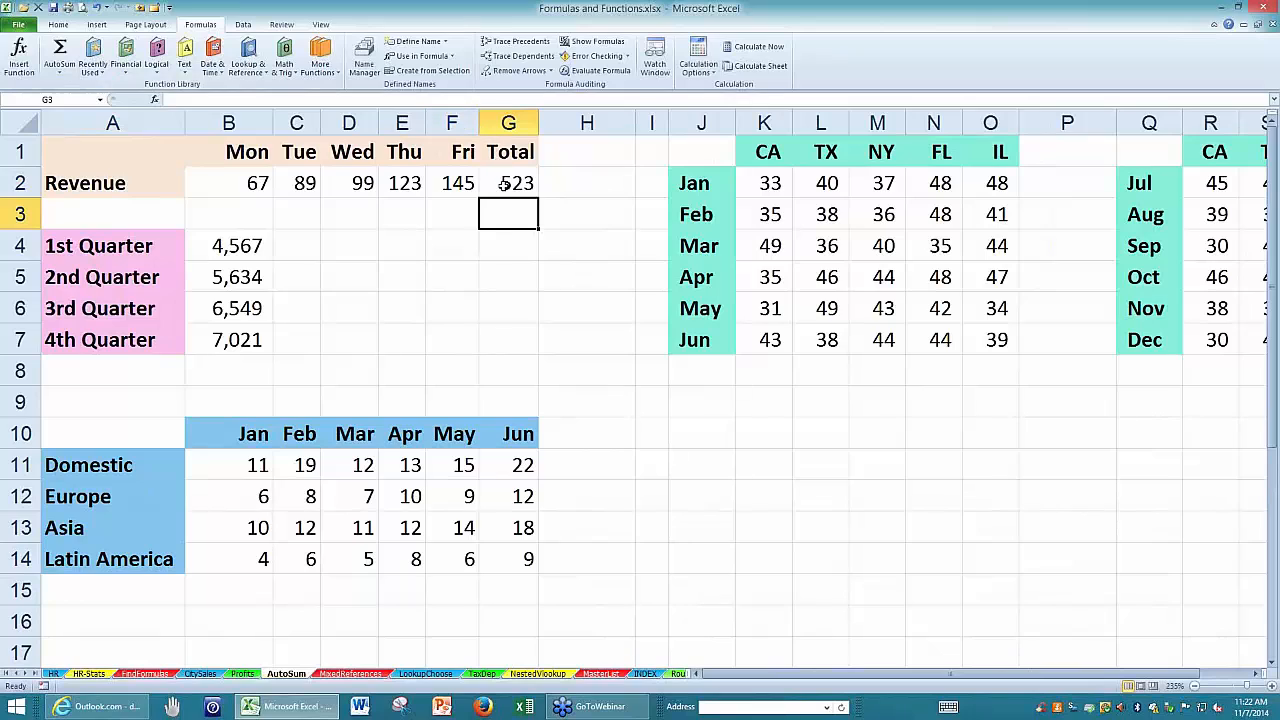
Clear the revenue total in G2 and reinsert =SUM(B2:F2) with AutoSum, accepting the suggested range immediately.
{"action": "left_click", "coordinate": [505, 184]}
{"action": "key", "text": "Delete"}
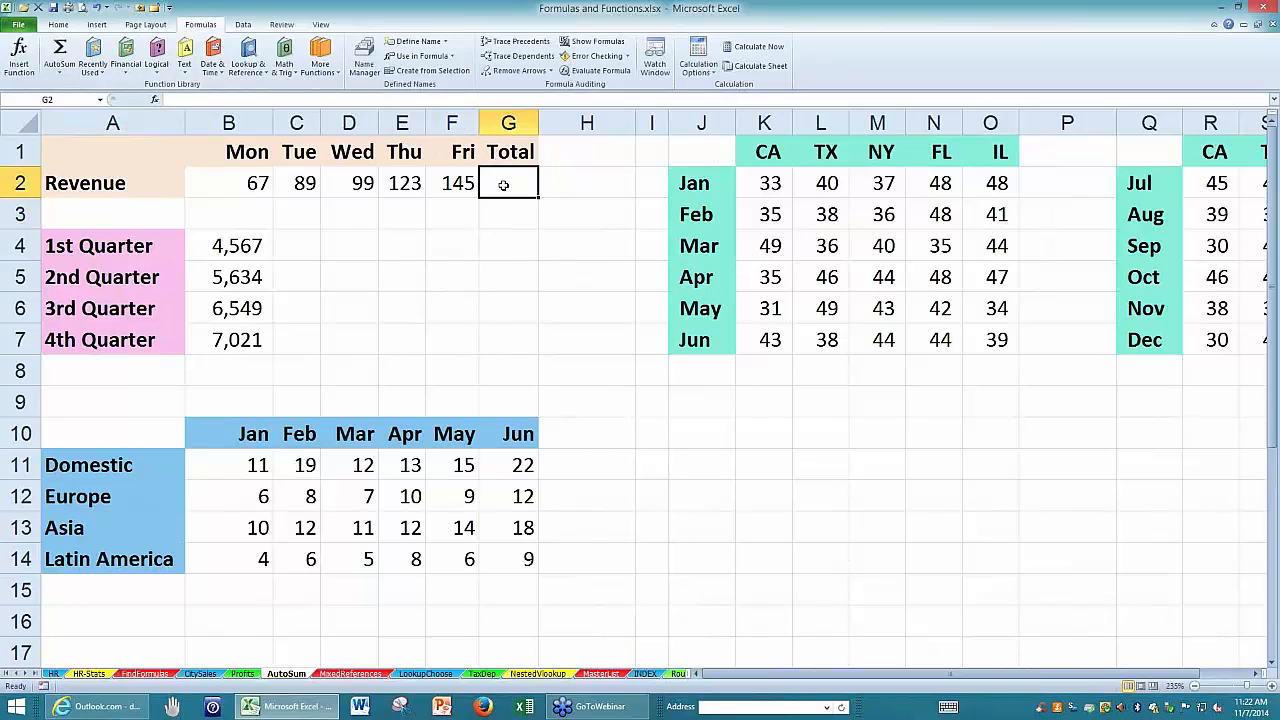
{"action": "double_click", "coordinate": [60, 50]}
Total the four quarterly figures B4:B7 in cell B8 with AutoSum.
{"action": "left_click_drag", "start_coordinate": [237, 245], "coordinate": [259, 346]}
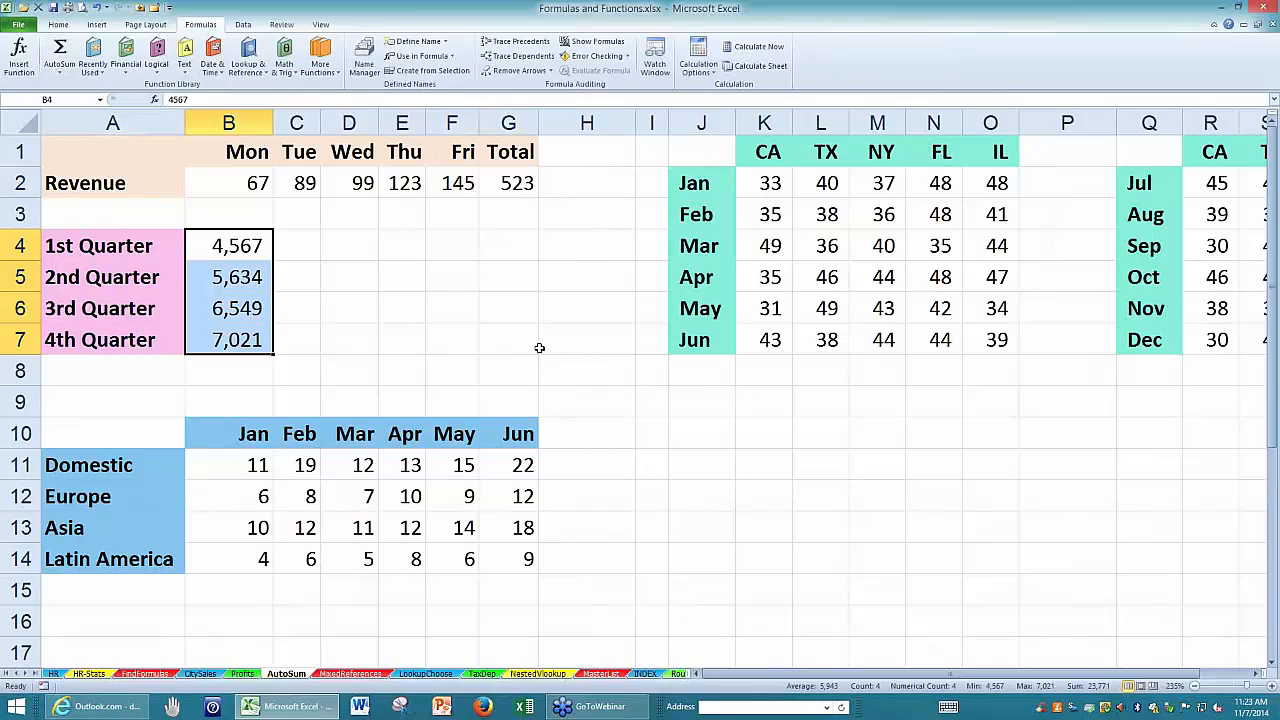
{"action": "key", "text": "alt+equal"}
Add row totals in H11:H14 and column totals in B15:H15 of the regional table with AutoSum.
{"action": "scroll", "coordinate": [674, 431], "scroll_direction": "down", "scroll_amount": 1}
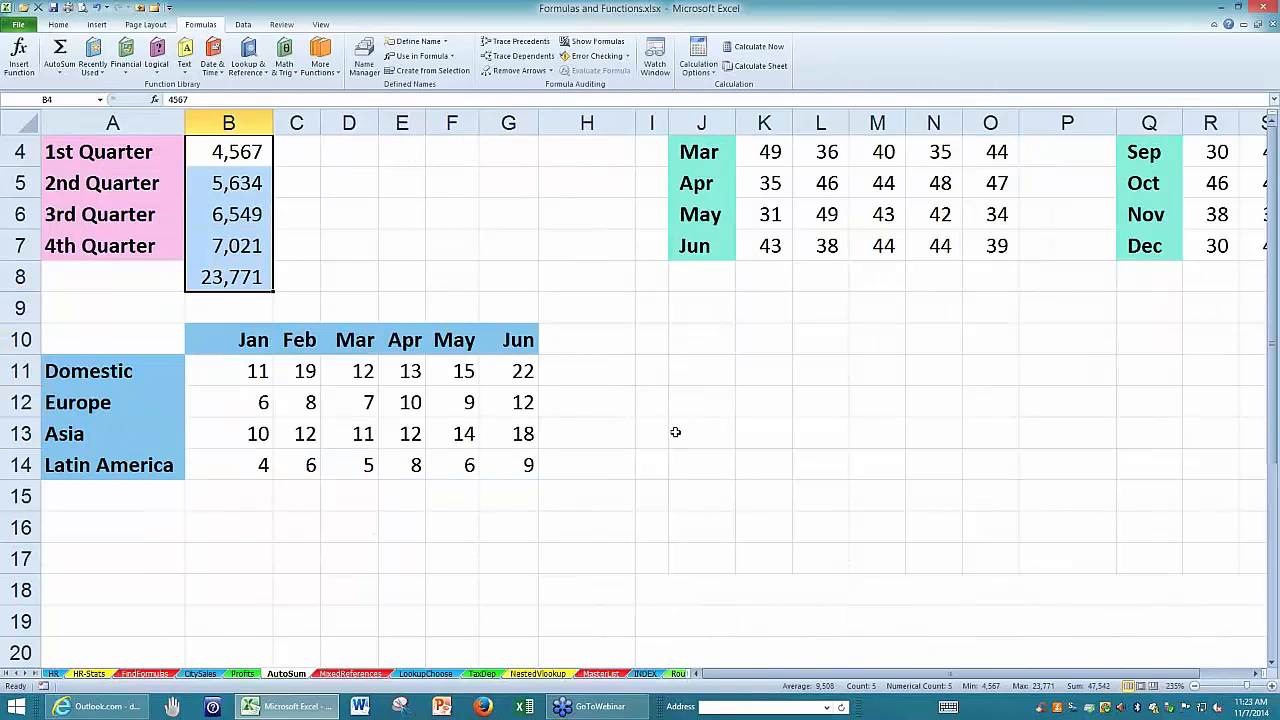
{"action": "left_click_drag", "start_coordinate": [577, 369], "coordinate": [566, 453]}
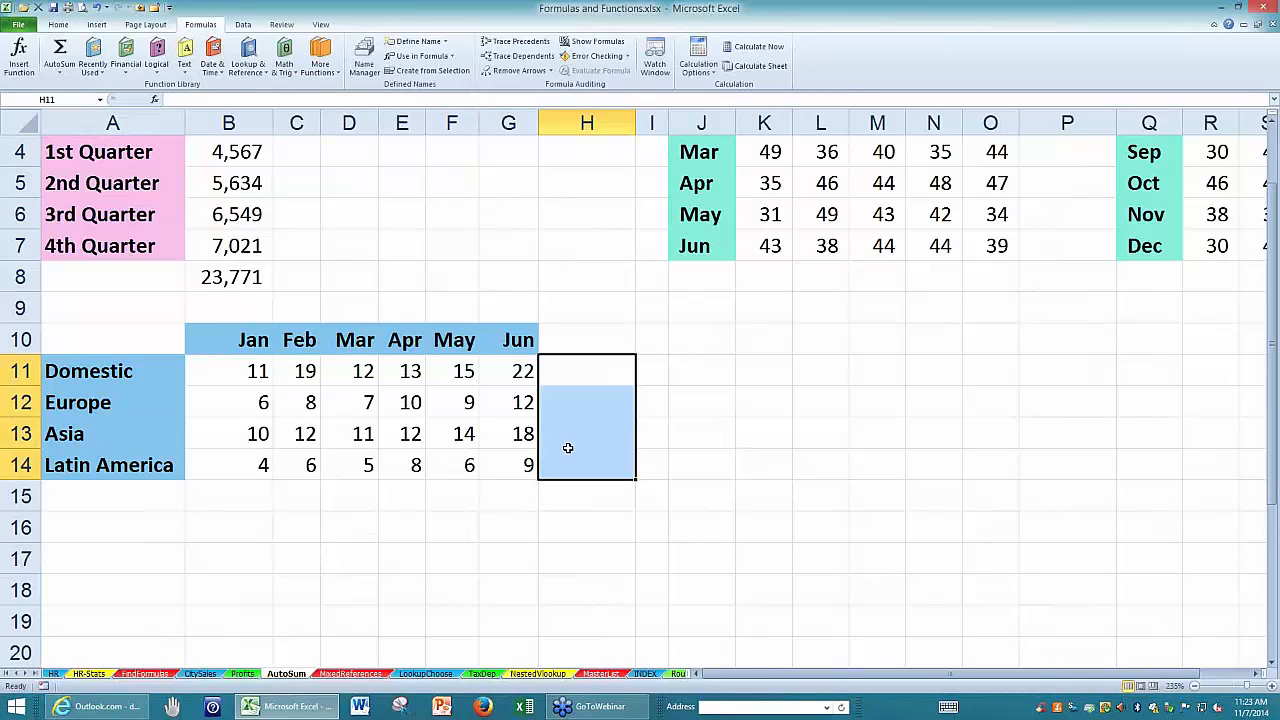
{"action": "key", "text": "alt+equal"}
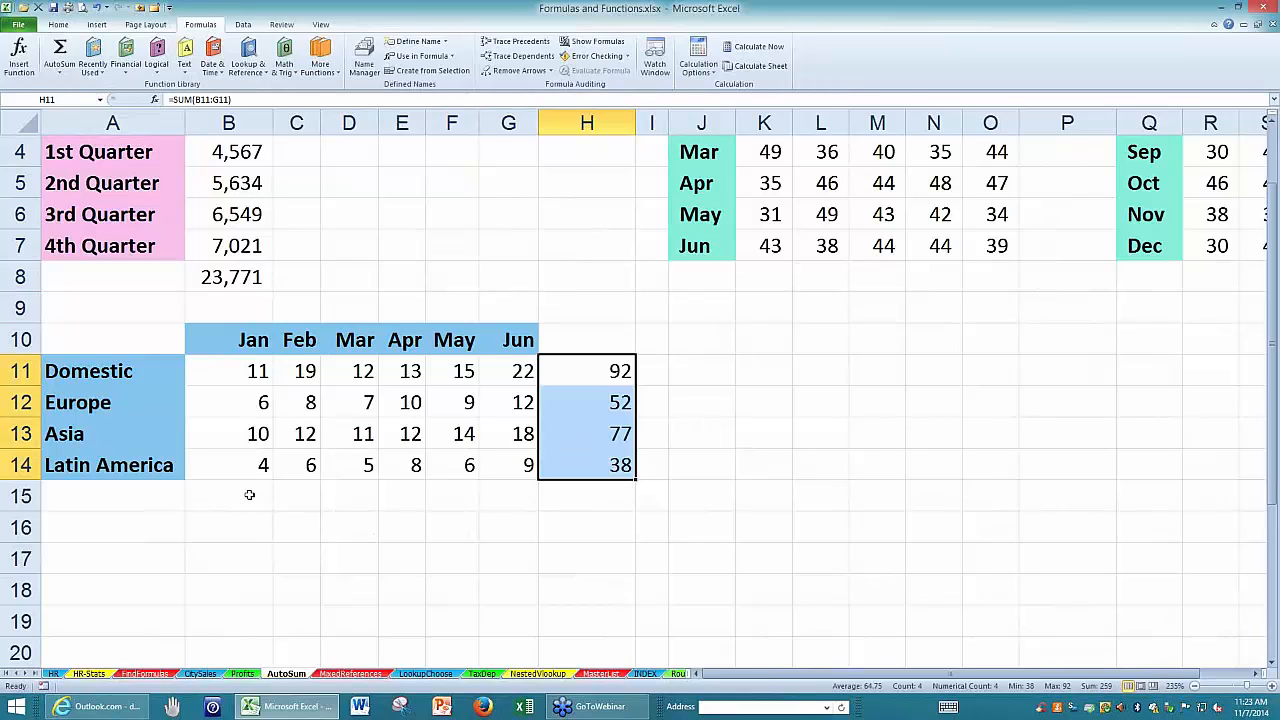
{"action": "left_click_drag", "start_coordinate": [250, 495], "coordinate": [557, 491]}
{"action": "key", "text": "alt+equal"}
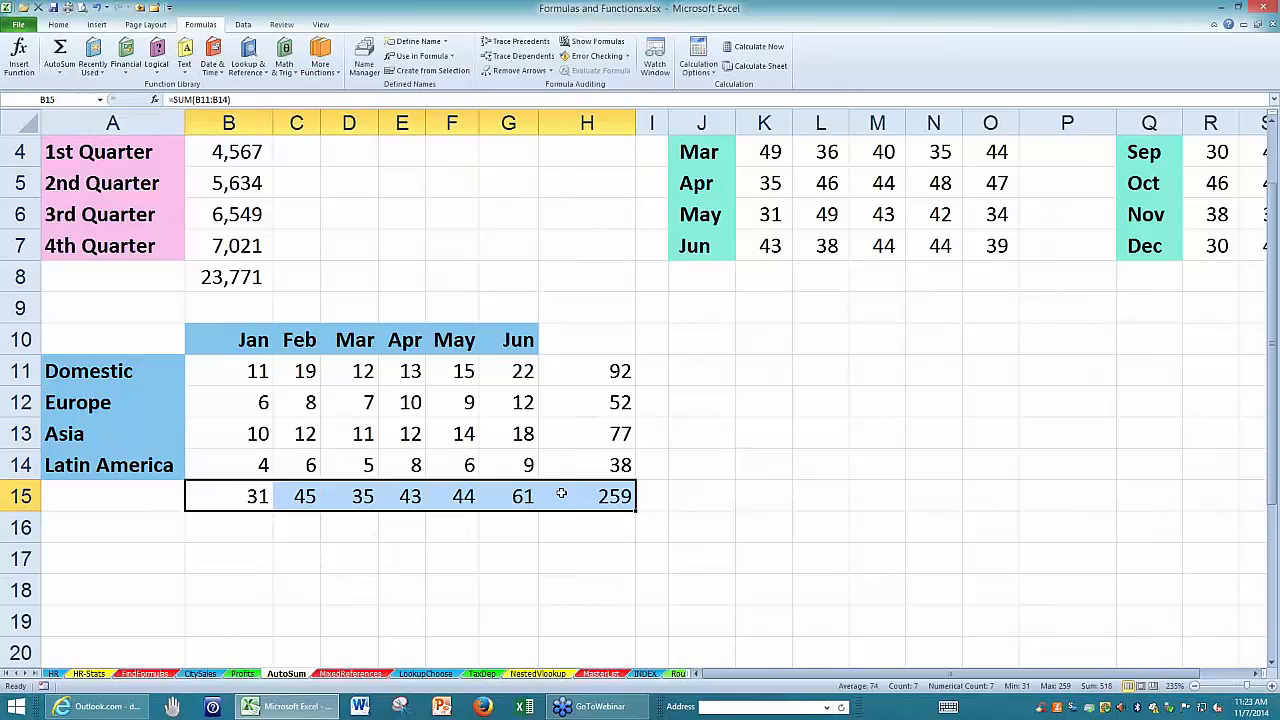
Undo the column totals and the row totals of the regional table and deselect the range.
{"action": "key", "text": "ctrl+z"}
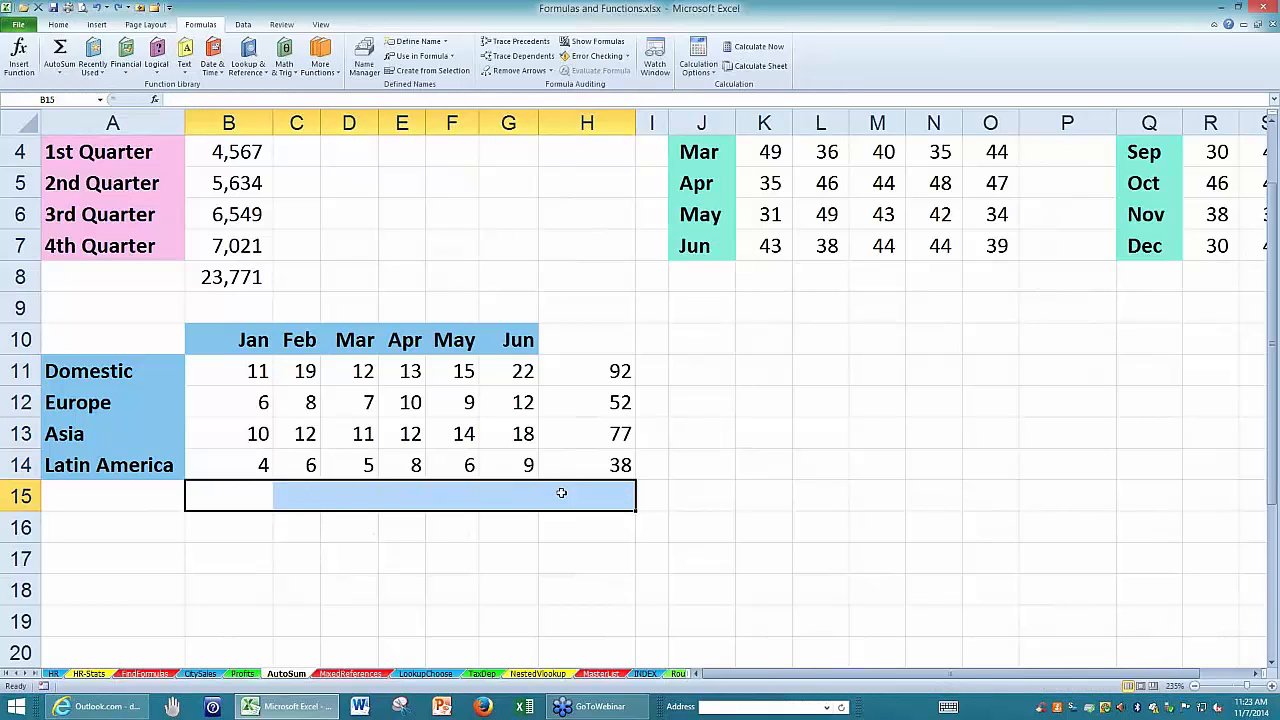
{"action": "key", "text": "ctrl+z"}
{"action": "left_click", "coordinate": [776, 527]}
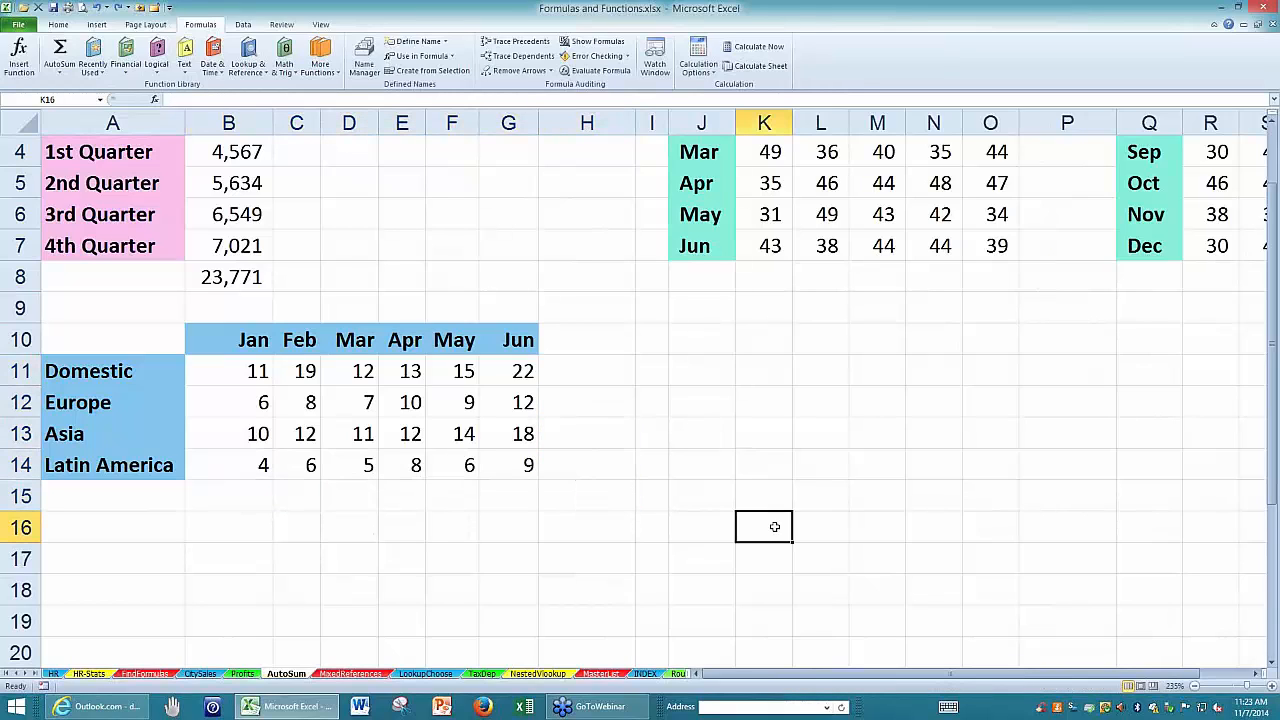
Total all rows and columns of the regional table at once by applying AutoSum to B11:H15.
{"action": "left_click", "coordinate": [232, 369]}
{"action": "left_click_drag", "start_coordinate": [279, 397], "coordinate": [561, 499]}
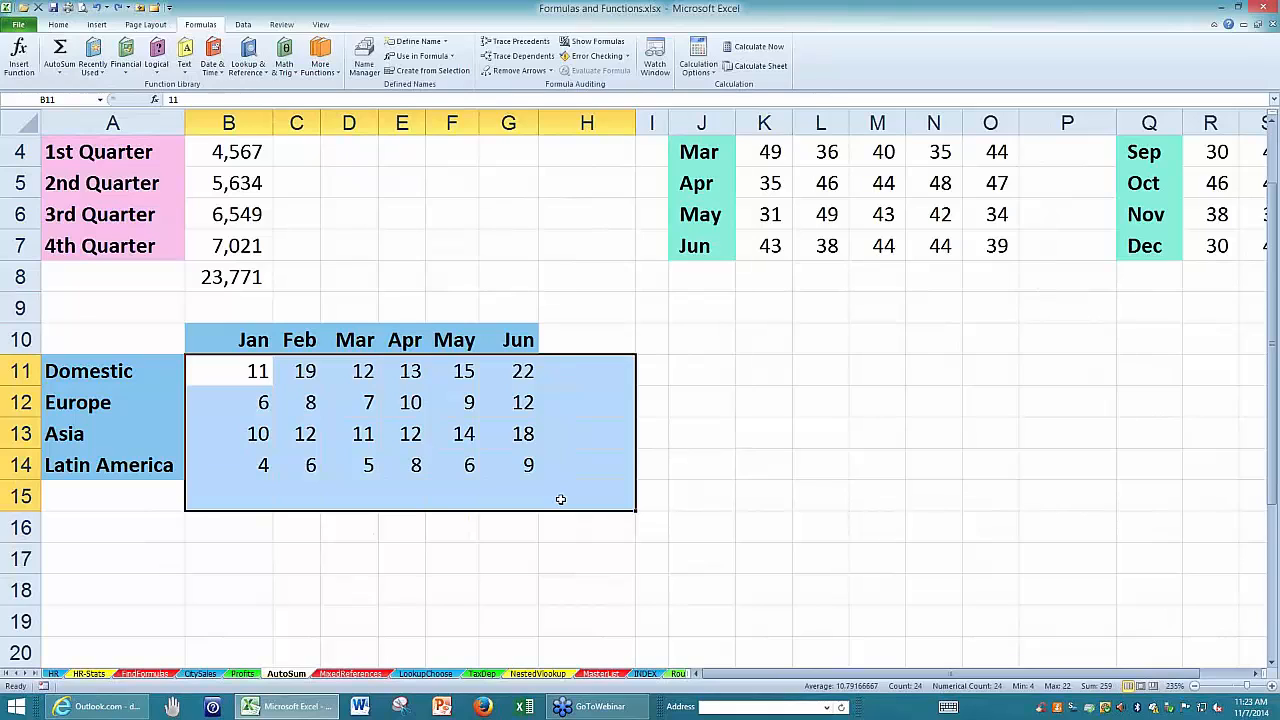
{"action": "key", "text": "alt+equal"}
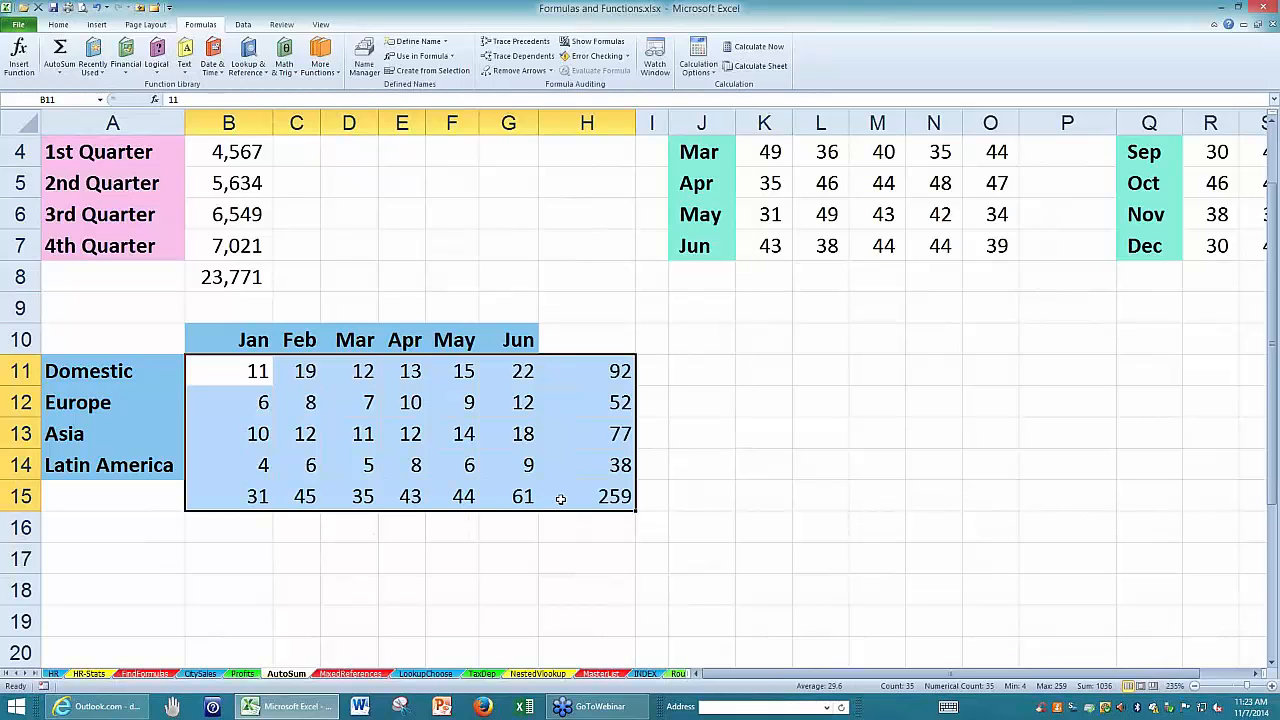
{"action": "left_click", "coordinate": [895, 584]}
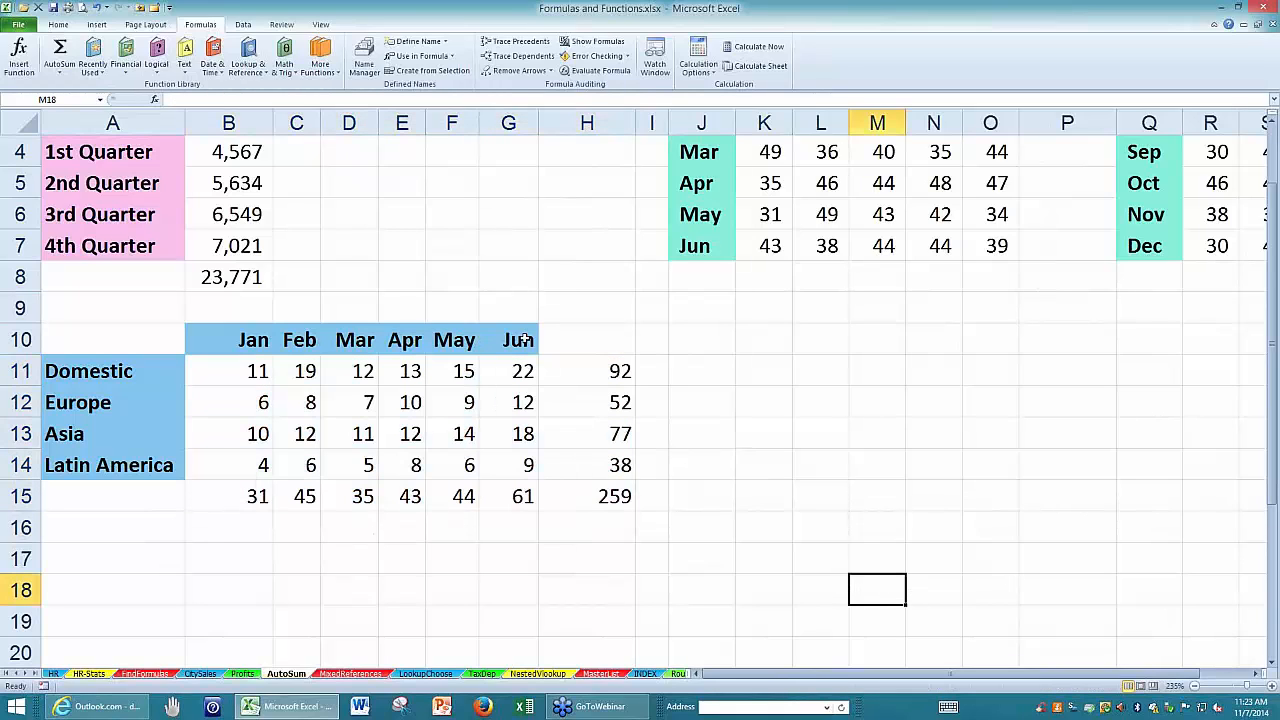
Start an AutoSum formula in D7 that sums the TX figures for January to June, L2:L7.
{"action": "scroll", "coordinate": [721, 427], "scroll_direction": "up", "scroll_amount": 1}
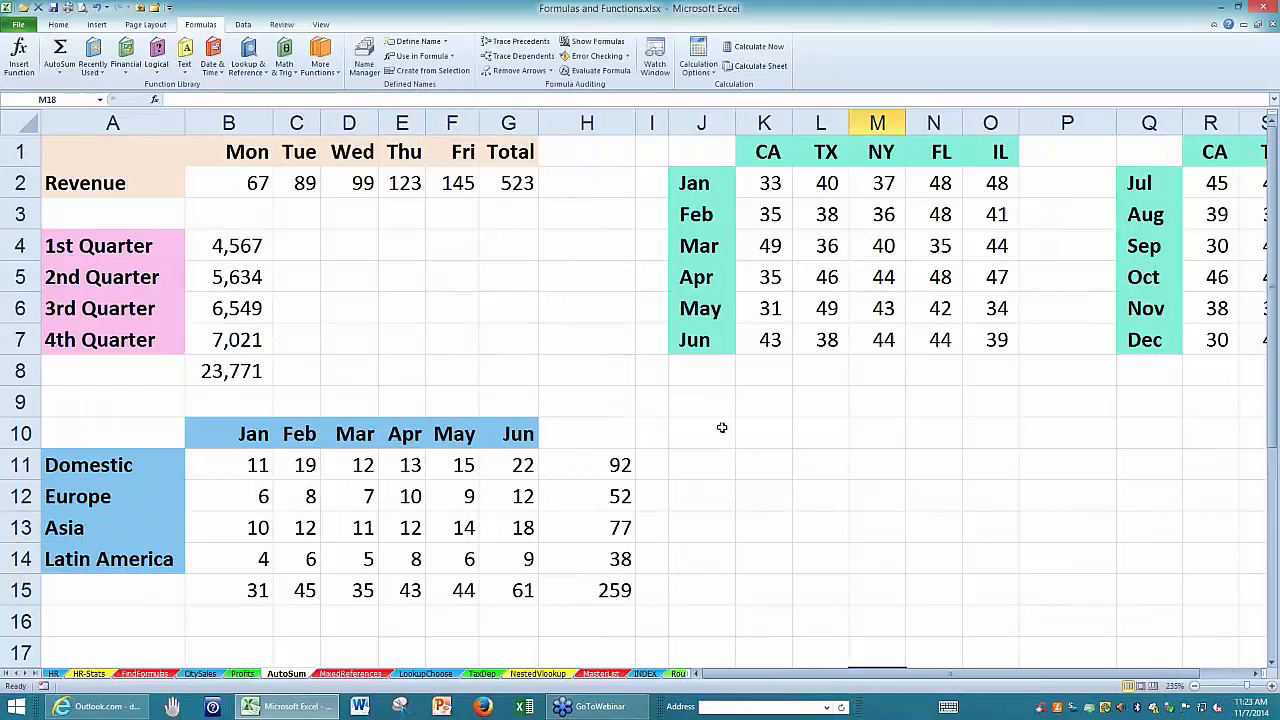
{"action": "left_click", "coordinate": [556, 370]}
{"action": "left_click", "coordinate": [352, 335]}
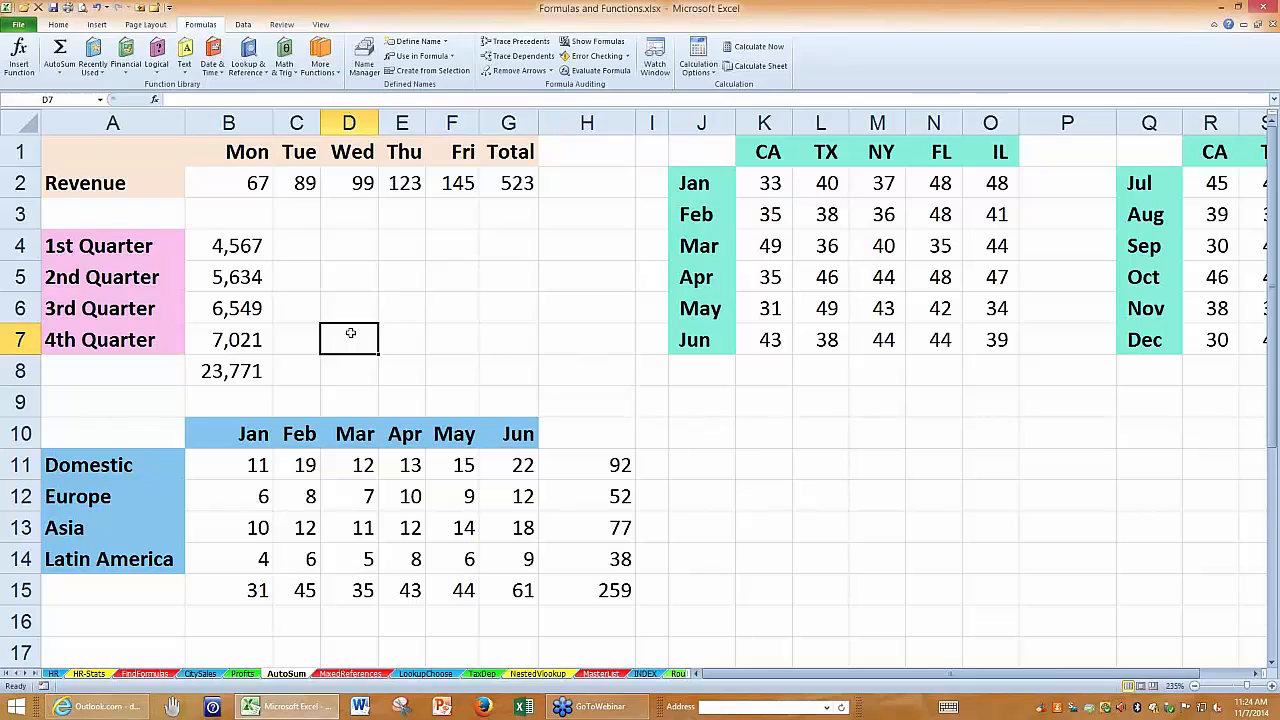
{"action": "key", "text": "alt+equal"}
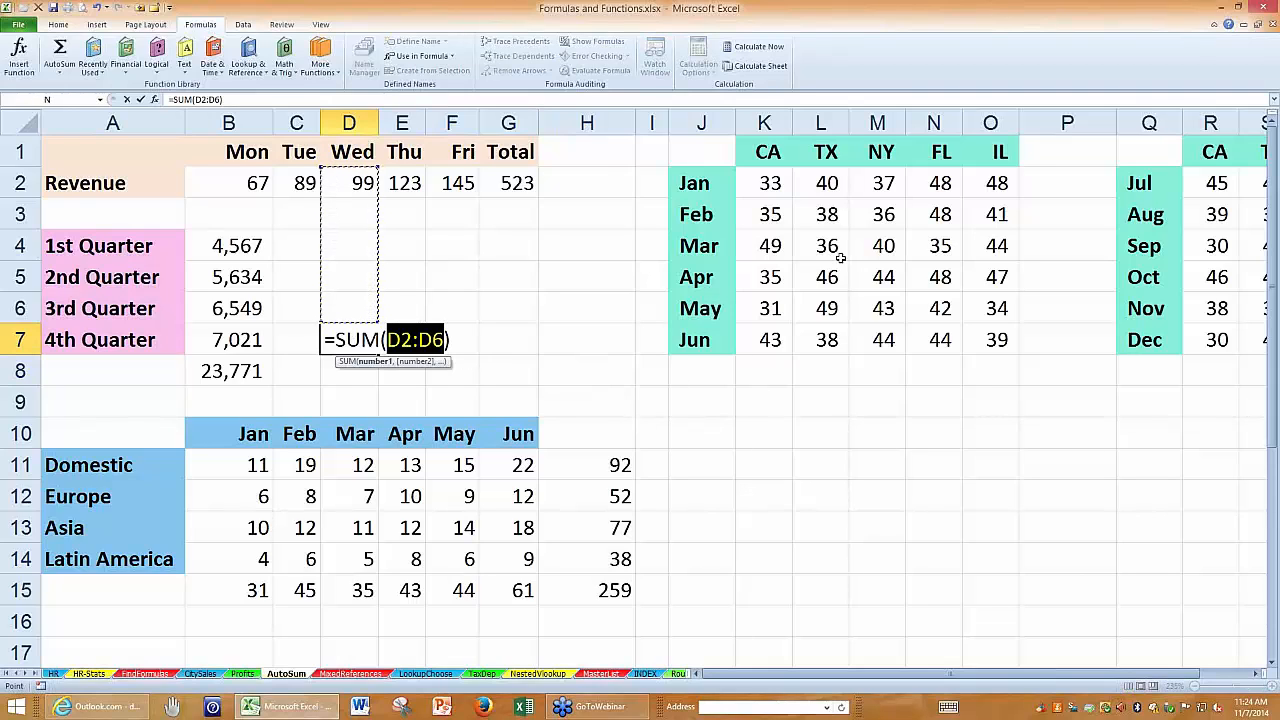
{"action": "left_click_drag", "start_coordinate": [826, 185], "coordinate": [828, 341]}
Extend the SUM formula in D7 with the ranges B11:G11 and B14:D14 and the constant 100.
{"action": "type", "text": ","}
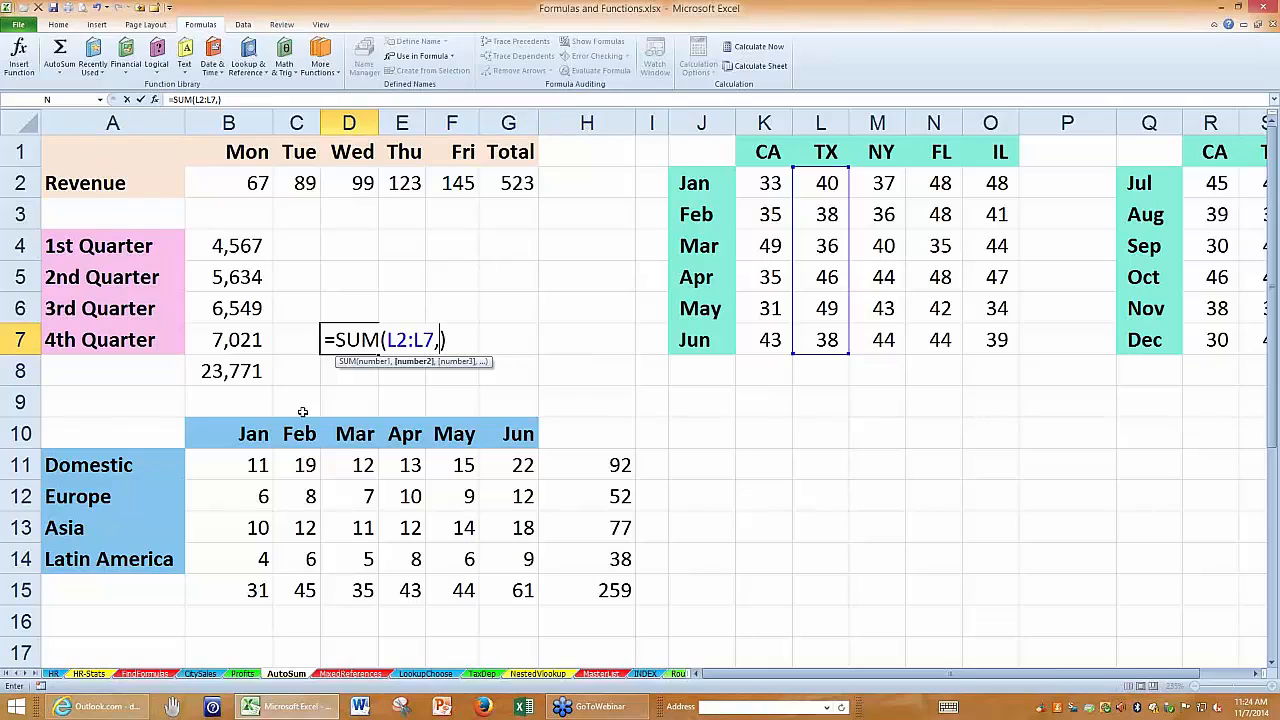
{"action": "left_click_drag", "start_coordinate": [228, 465], "coordinate": [520, 475]}
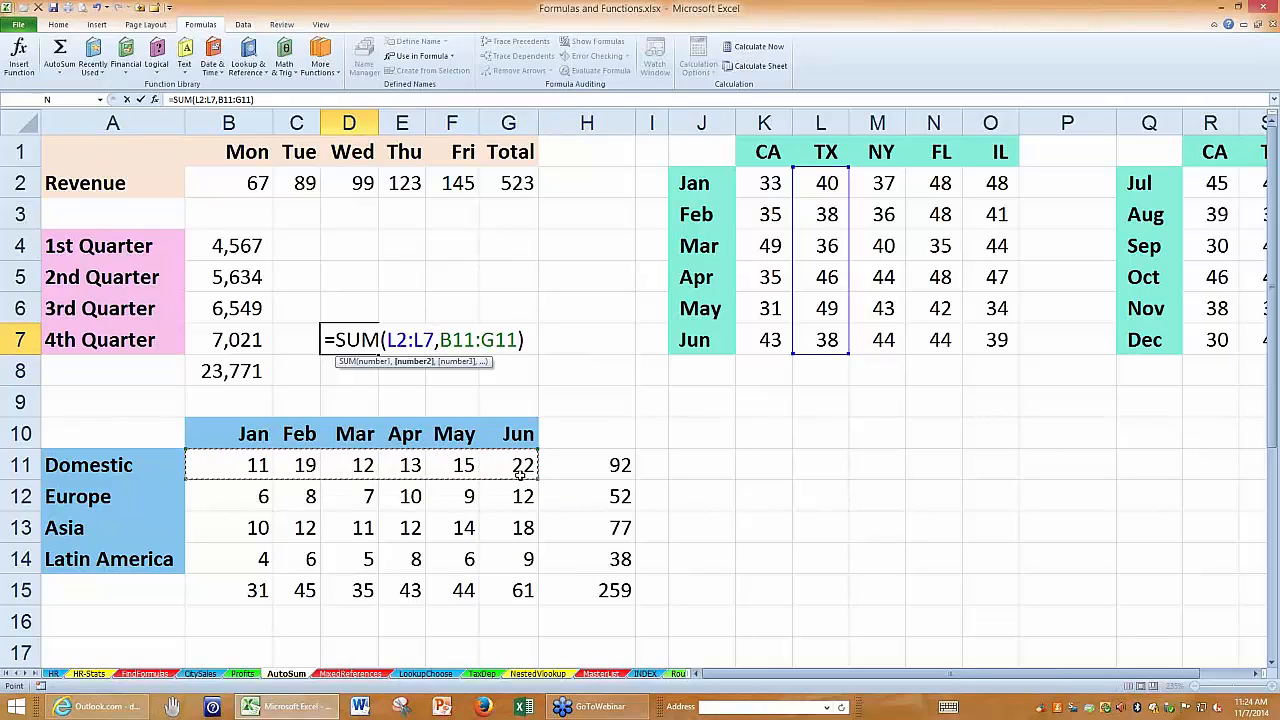
{"action": "type", "text": ","}
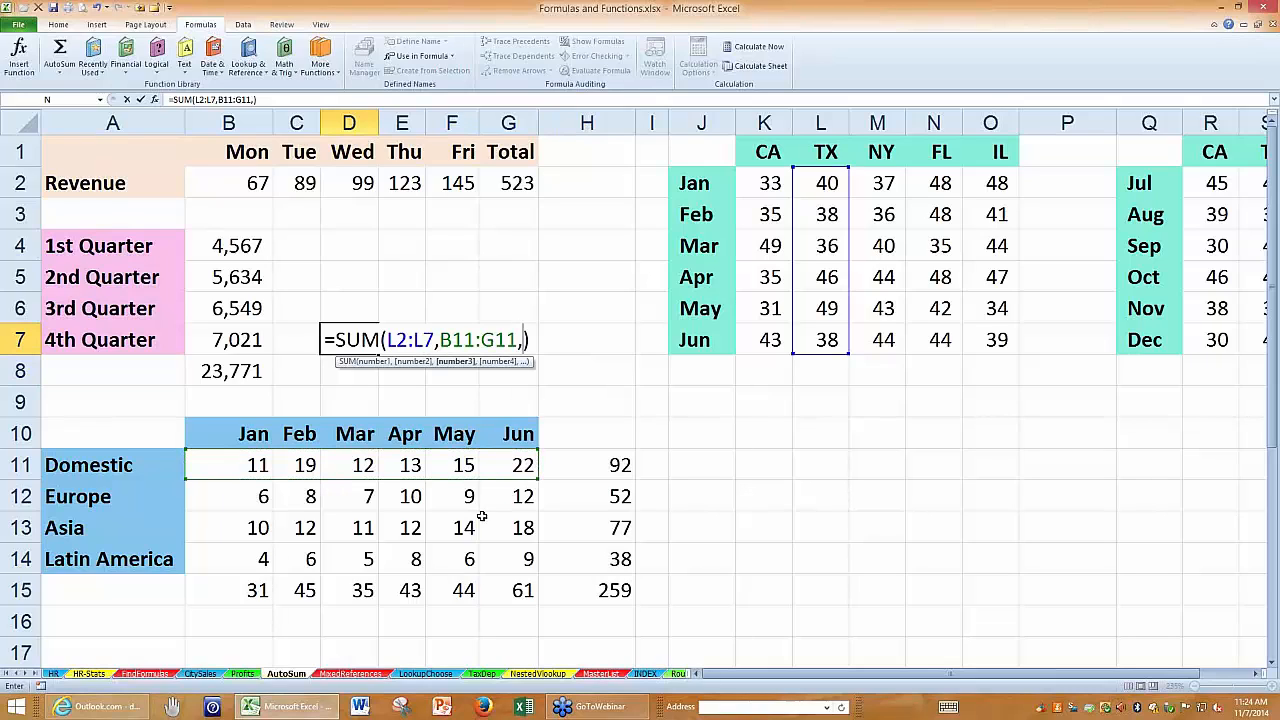
{"action": "left_click_drag", "start_coordinate": [255, 557], "coordinate": [372, 552]}
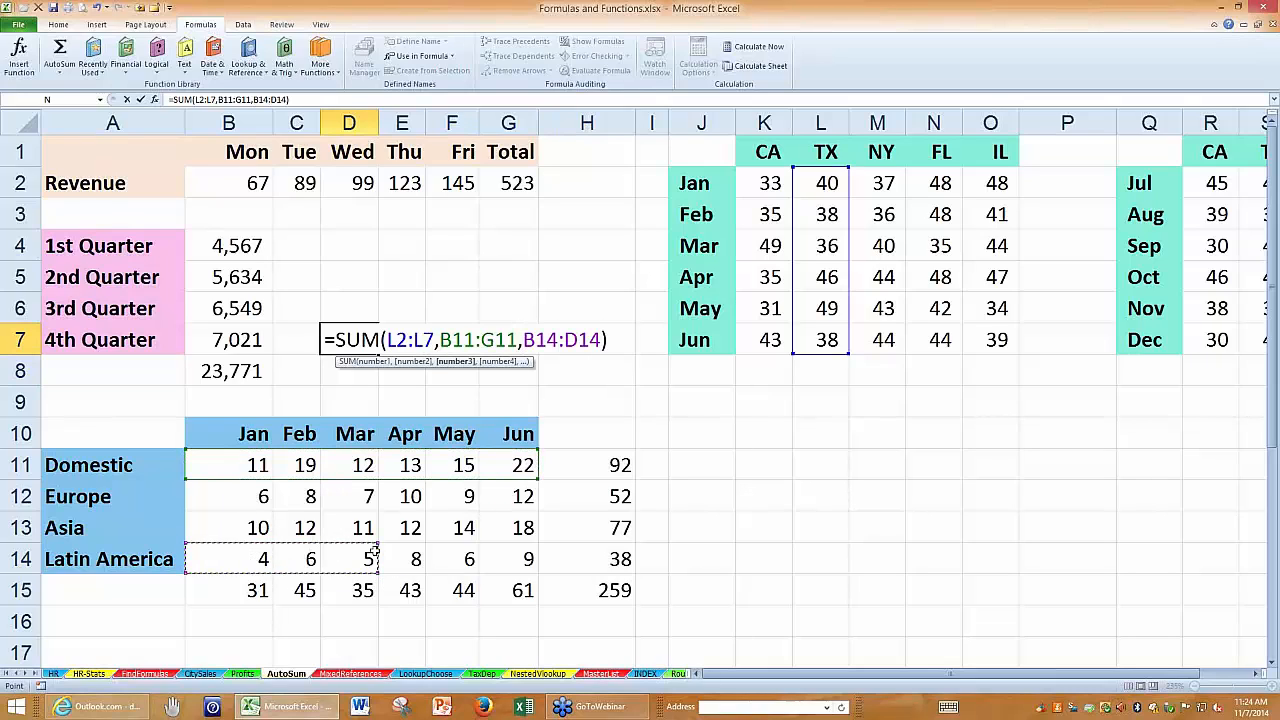
{"action": "type", "text": ","}
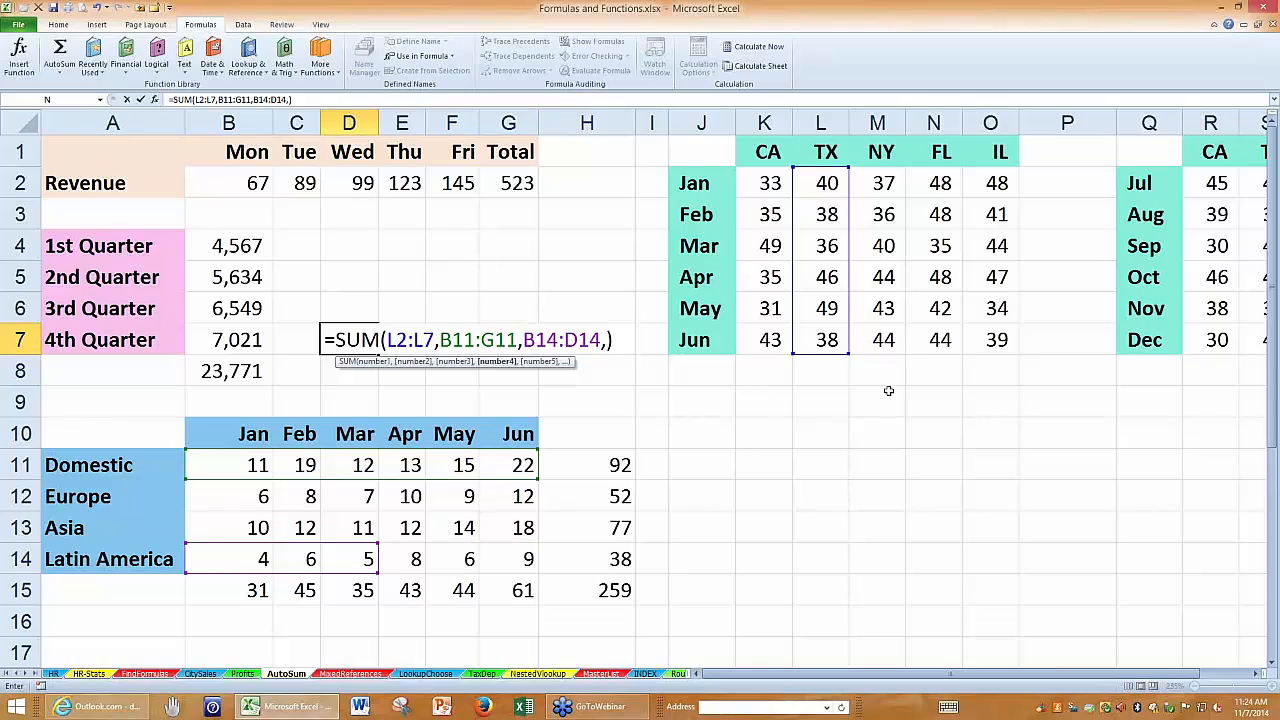
{"action": "type", "text": "100"}
Remove the constant and the two additional ranges from the D7 formula, keeping only L2:L7.
{"action": "key", "text": "BackSpace"}
{"action": "key", "text": "BackSpace"}
{"action": "key", "text": "BackSpace"}
{"action": "key", "text": "BackSpace"}
{"action": "key", "text": "BackSpace"}
{"action": "key", "text": "BackSpace"}
{"action": "key", "text": "BackSpace"}
{"action": "key", "text": "BackSpace"}
{"action": "key", "text": "BackSpace"}
{"action": "key", "text": "BackSpace"}
{"action": "key", "text": "BackSpace"}
{"action": "key", "text": "BackSpace"}
{"action": "key", "text": "BackSpace"}
{"action": "key", "text": "BackSpace"}
{"action": "key", "text": "BackSpace"}
{"action": "key", "text": "BackSpace"}
{"action": "key", "text": "BackSpace"}
{"action": "key", "text": "BackSpace"}
{"action": "key", "text": "BackSpace"}
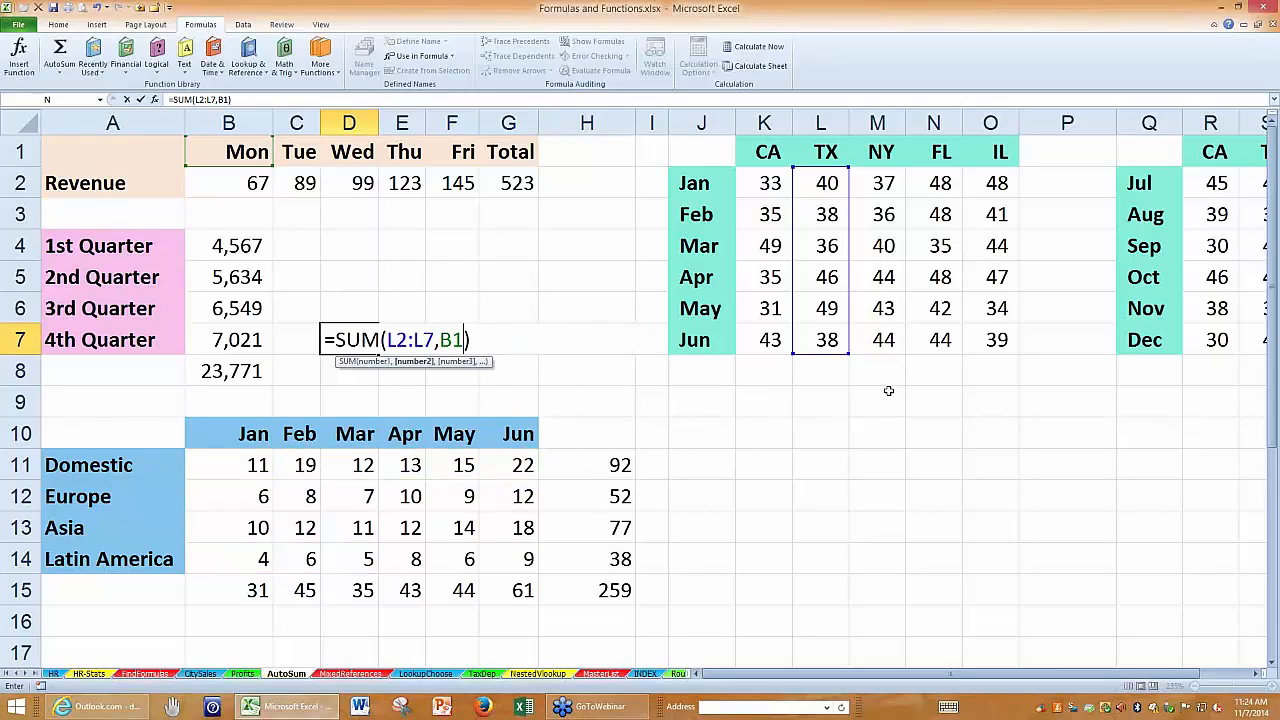
{"action": "key", "text": "BackSpace"}
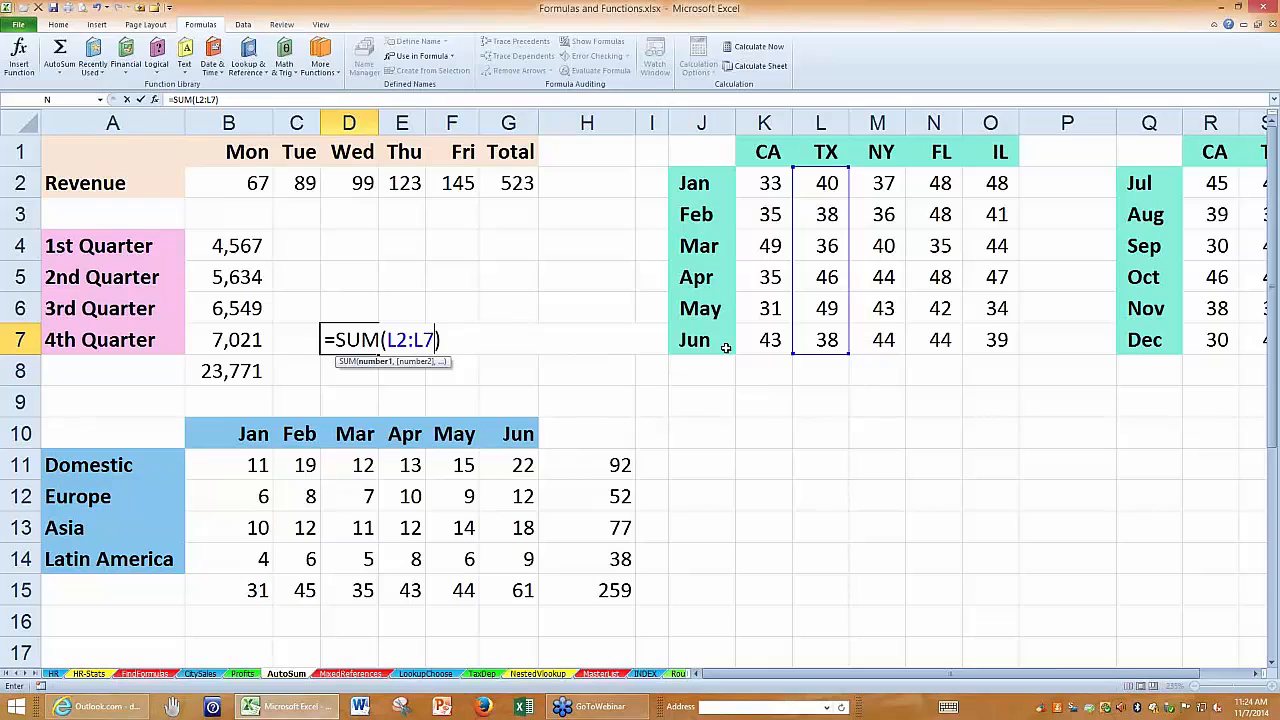
Replace the range in D7 with the CA and FL columns, giving =SUM(K2:K7,N2:N7), and reselect the finished cell.
{"action": "left_click_drag", "start_coordinate": [432, 333], "coordinate": [388, 340]}
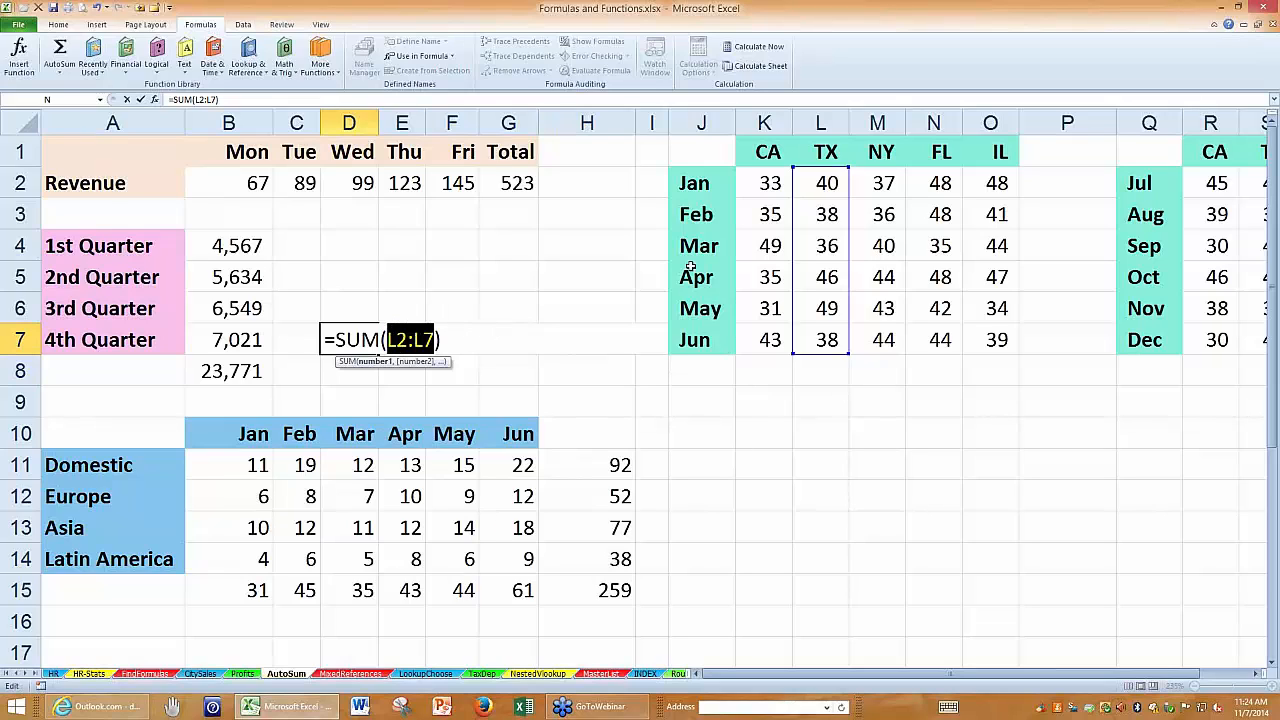
{"action": "left_click", "coordinate": [767, 186]}
{"action": "left_click_drag", "start_coordinate": [767, 214], "coordinate": [766, 340]}
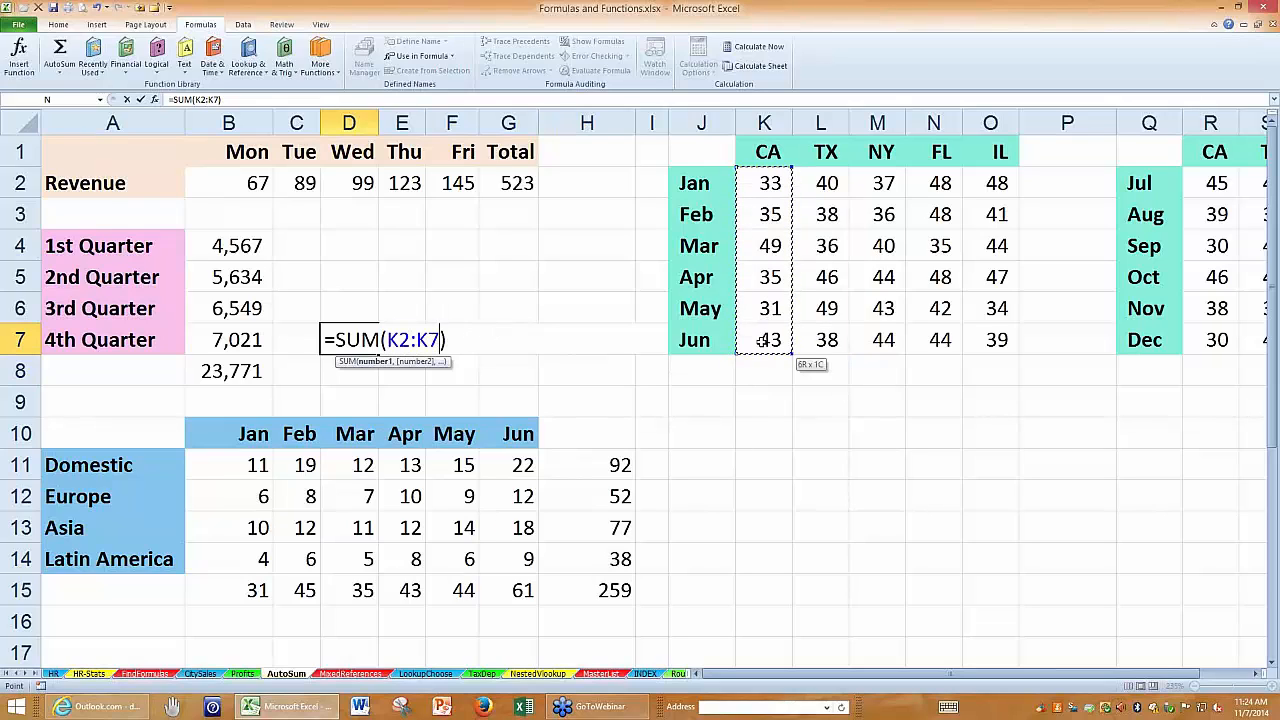
{"action": "type", "text": ","}
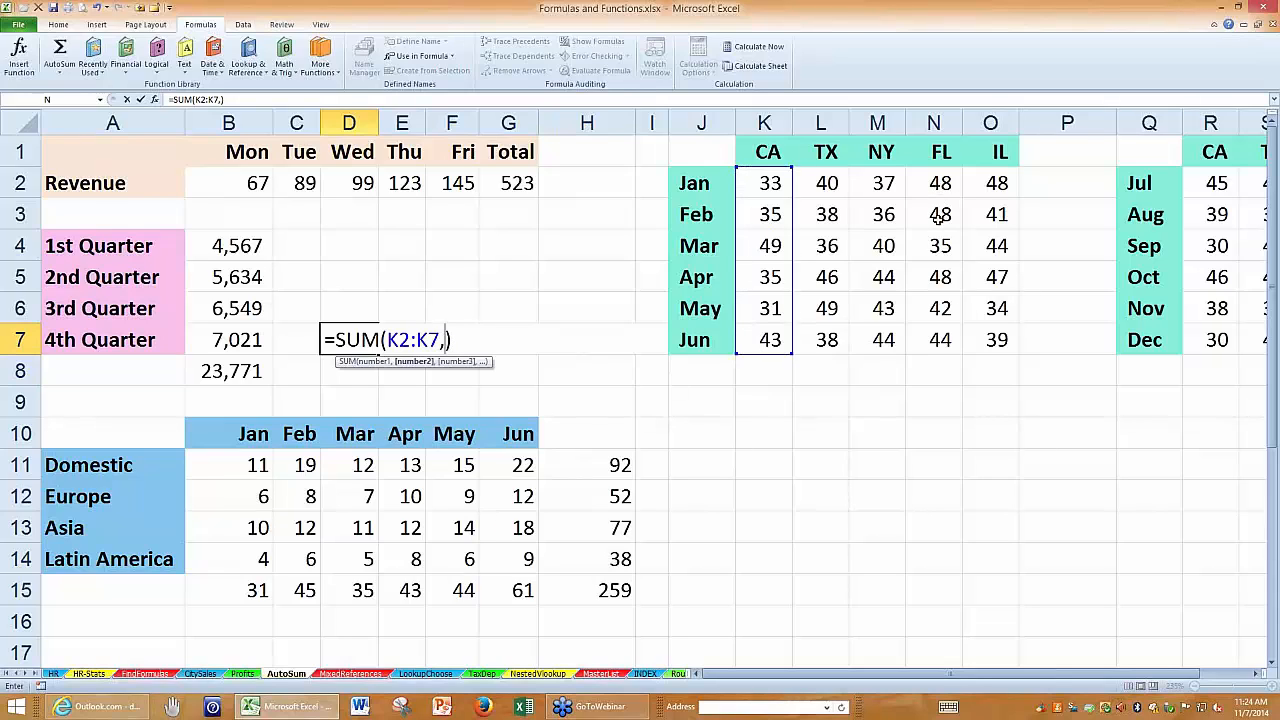
{"action": "left_click_drag", "start_coordinate": [938, 186], "coordinate": [940, 336]}
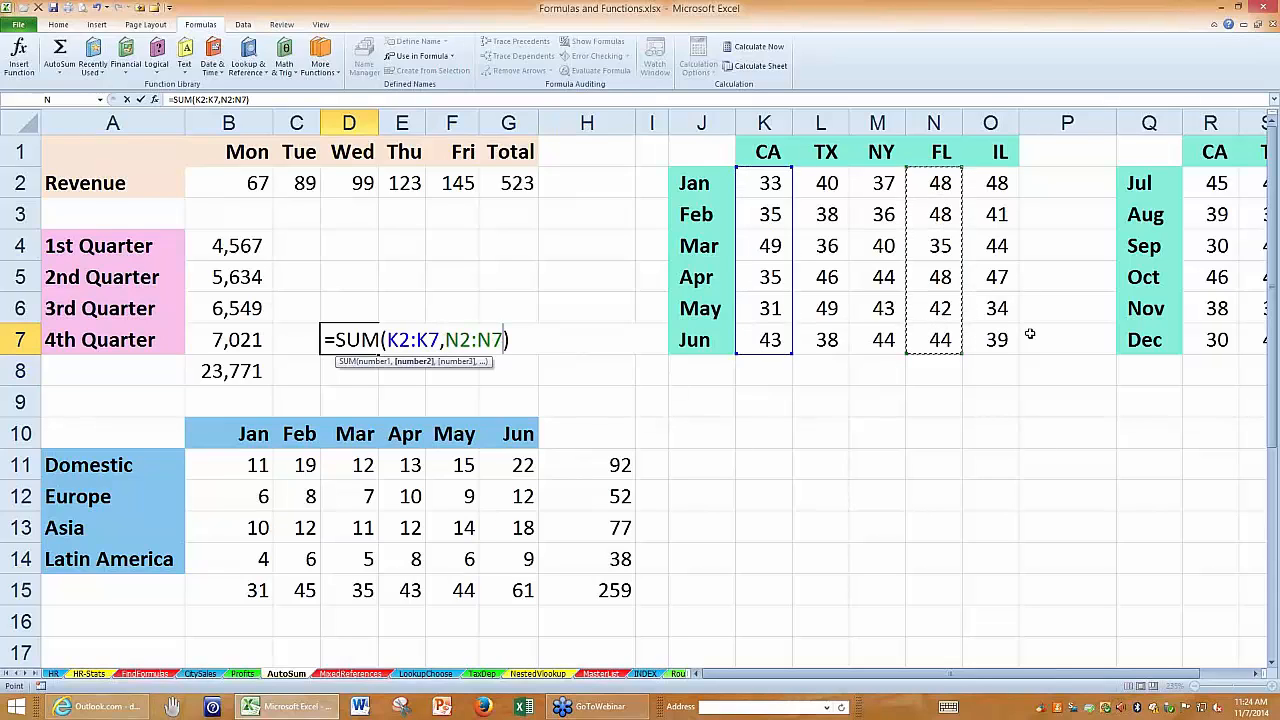
{"action": "key", "text": "Return"}
{"action": "left_click", "coordinate": [358, 337]}
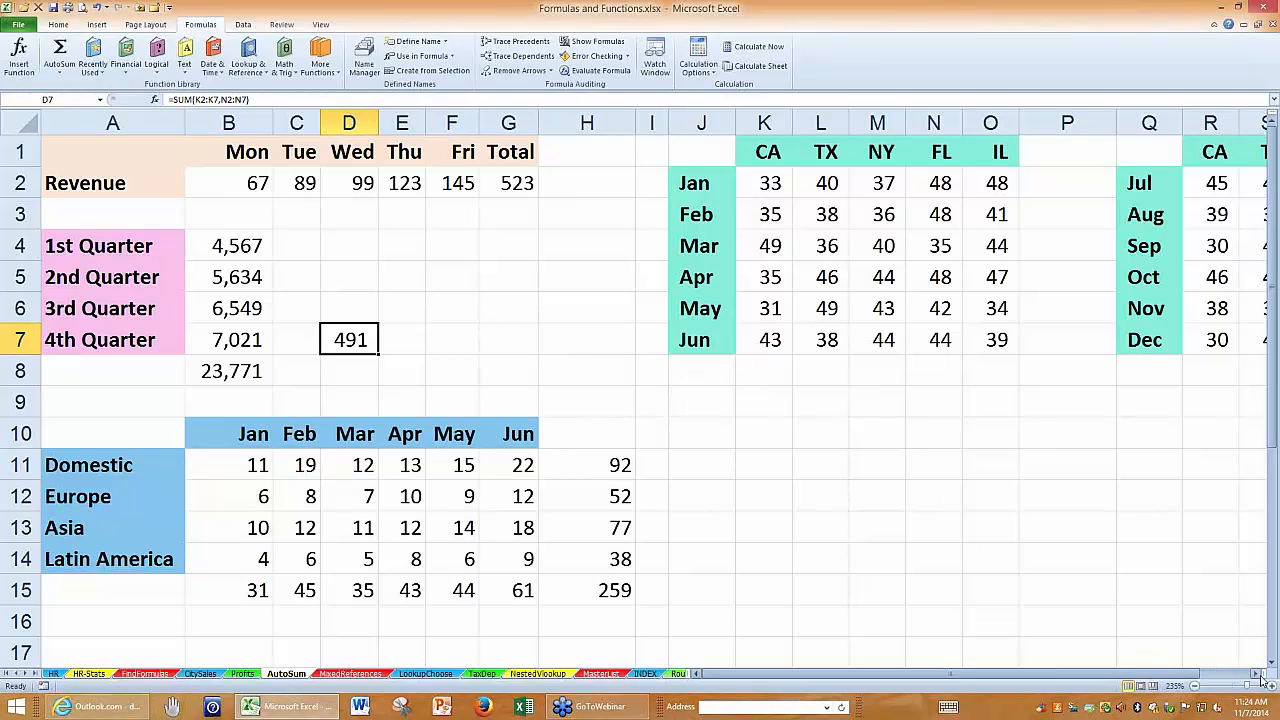
Enter the heading City in cell X1, beyond the July to December table.
{"action": "left_click", "coordinate": [1257, 673]}
{"action": "left_click", "coordinate": [1257, 673]}
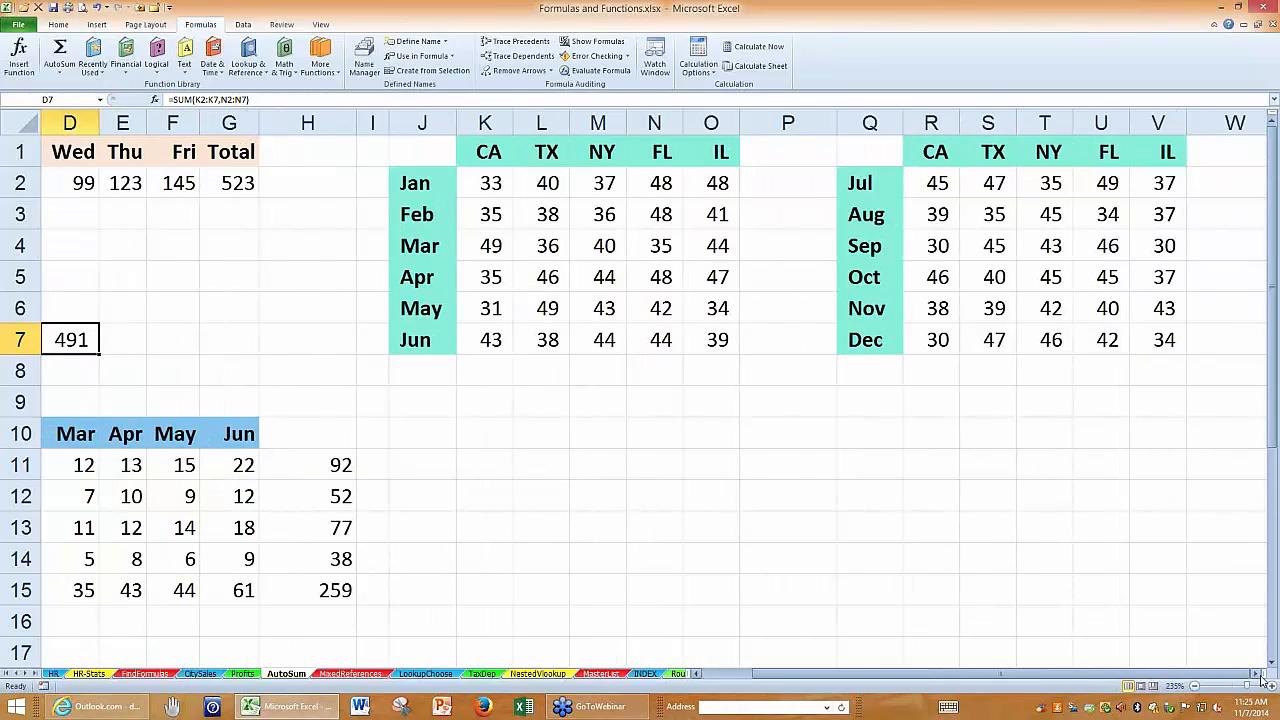
{"action": "left_click", "coordinate": [1257, 673]}
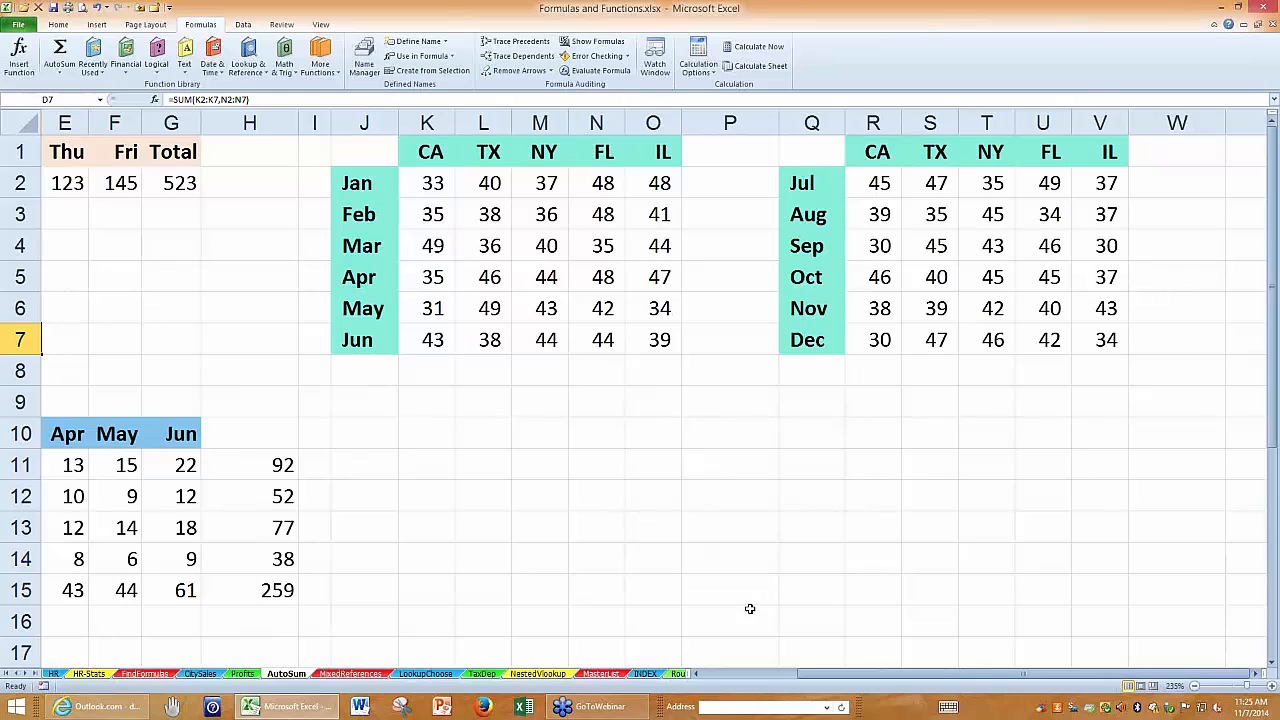
{"action": "left_click", "coordinate": [1258, 677]}
{"action": "left_click", "coordinate": [1258, 677]}
{"action": "left_click", "coordinate": [1258, 677]}
{"action": "left_click", "coordinate": [1100, 148]}
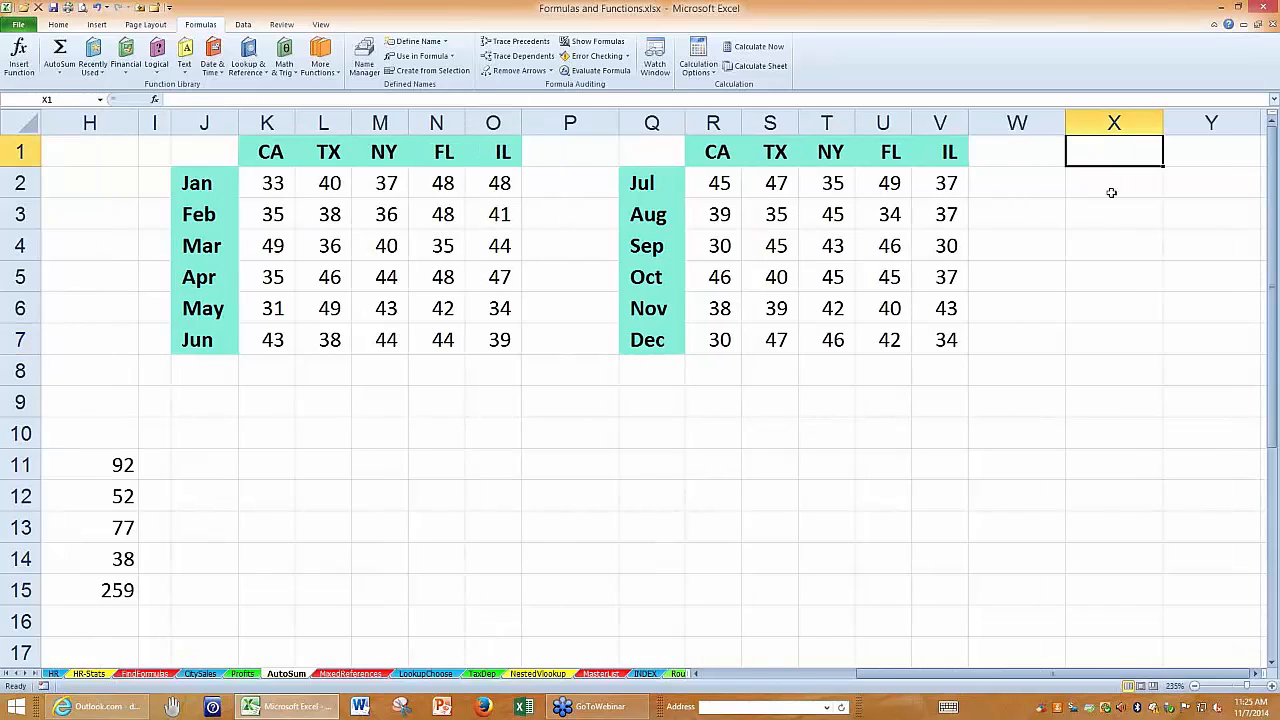
{"action": "type", "text": "City"}
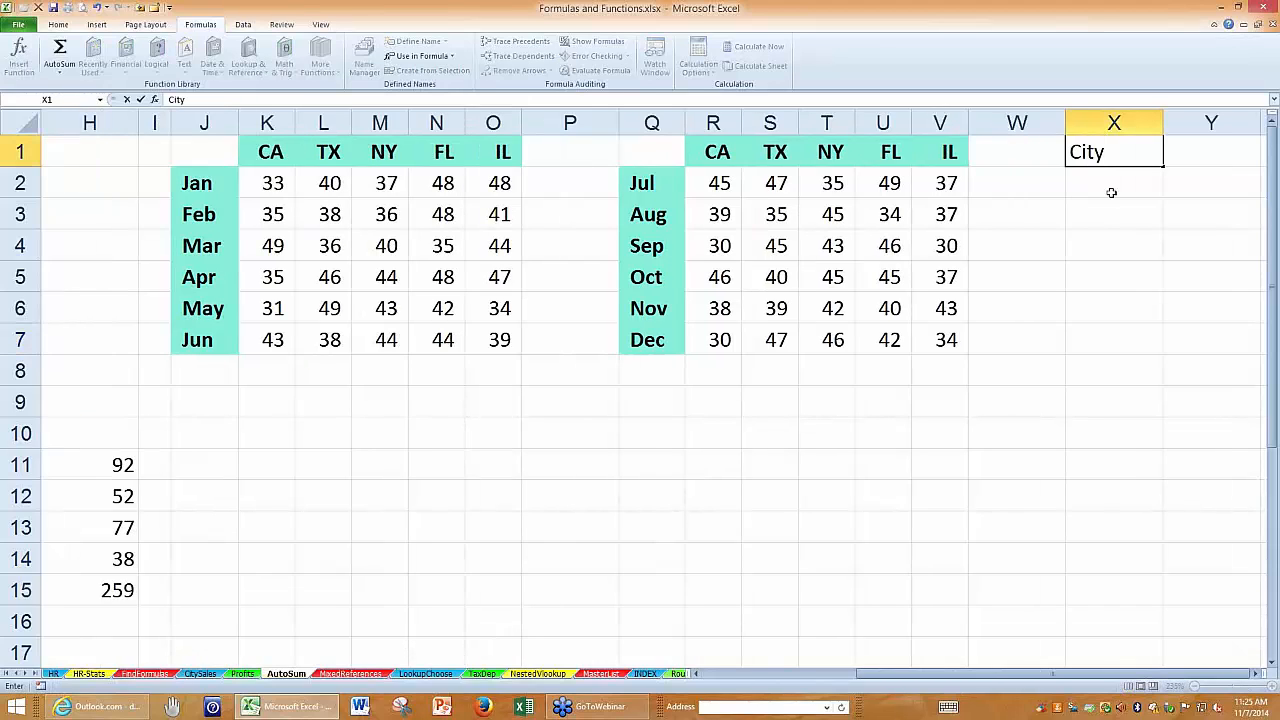
{"action": "left_click", "coordinate": [1111, 192]}
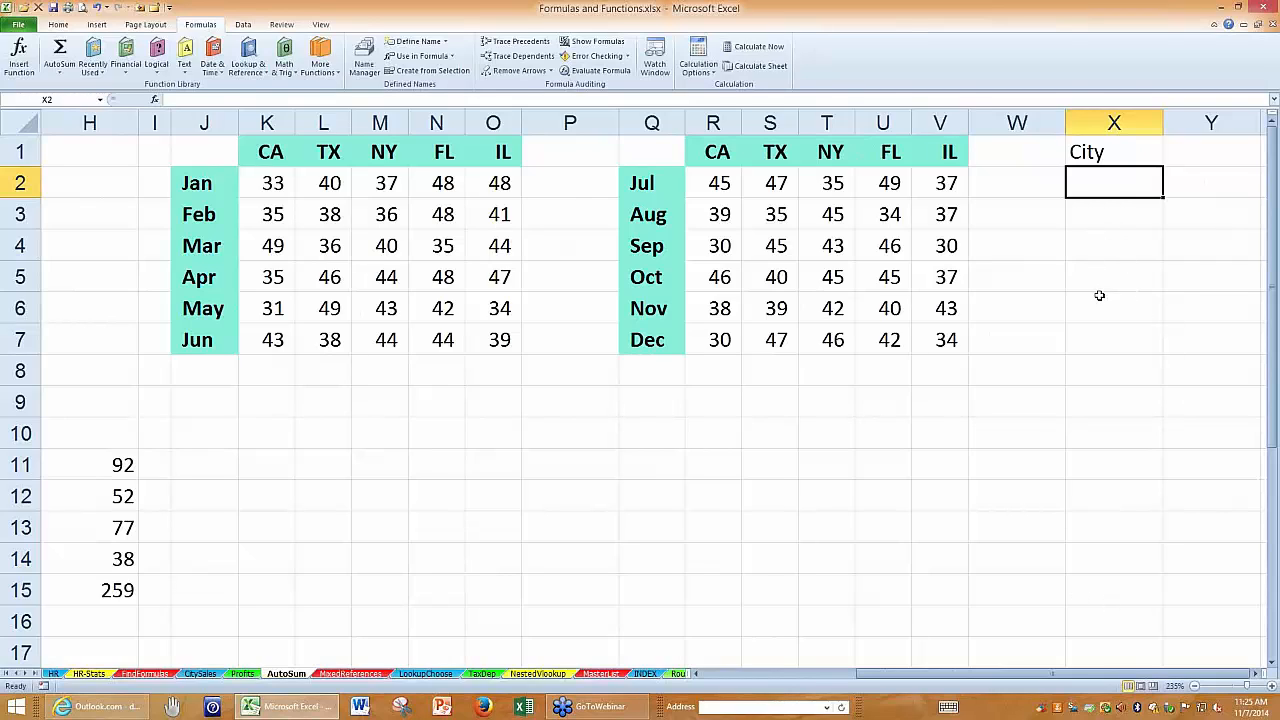
Fill cells X2:X3, X5:X7, X12 and X15 with Tampa in a single entry.
{"action": "left_click_drag", "start_coordinate": [1100, 180], "coordinate": [1098, 212]}
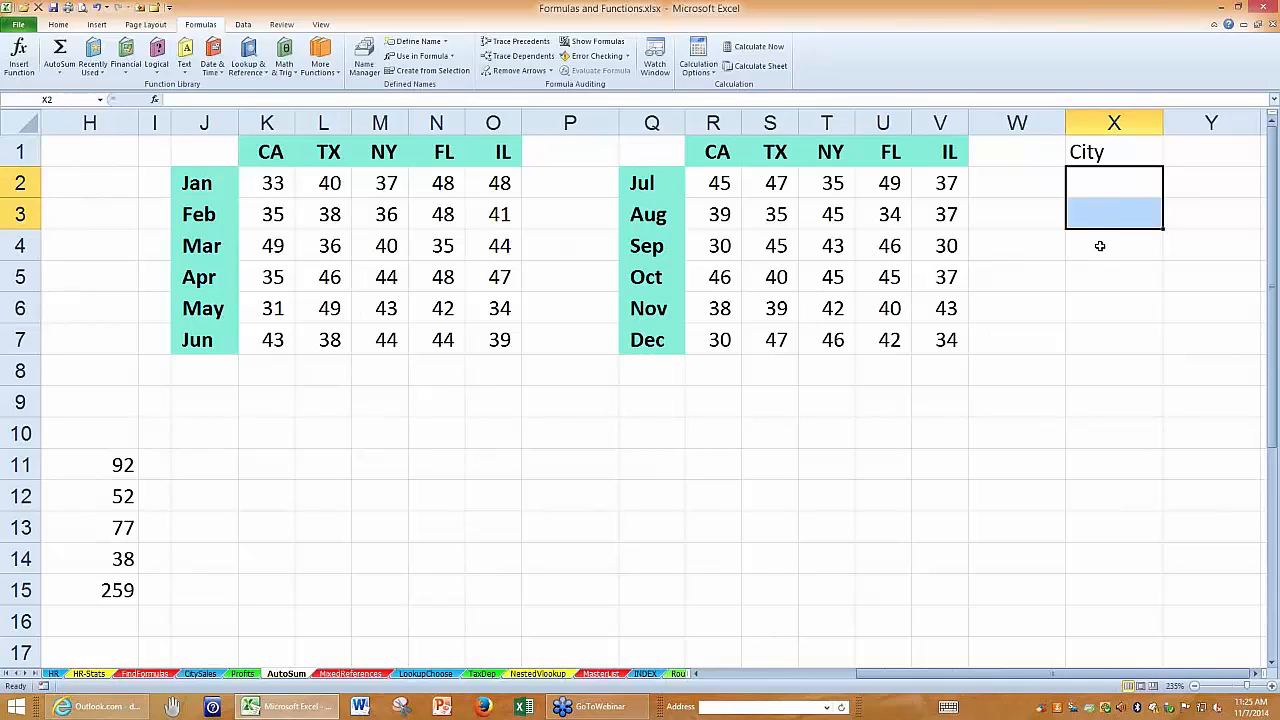
{"action": "left_click_drag", "start_coordinate": [1097, 274], "coordinate": [1094, 346]}
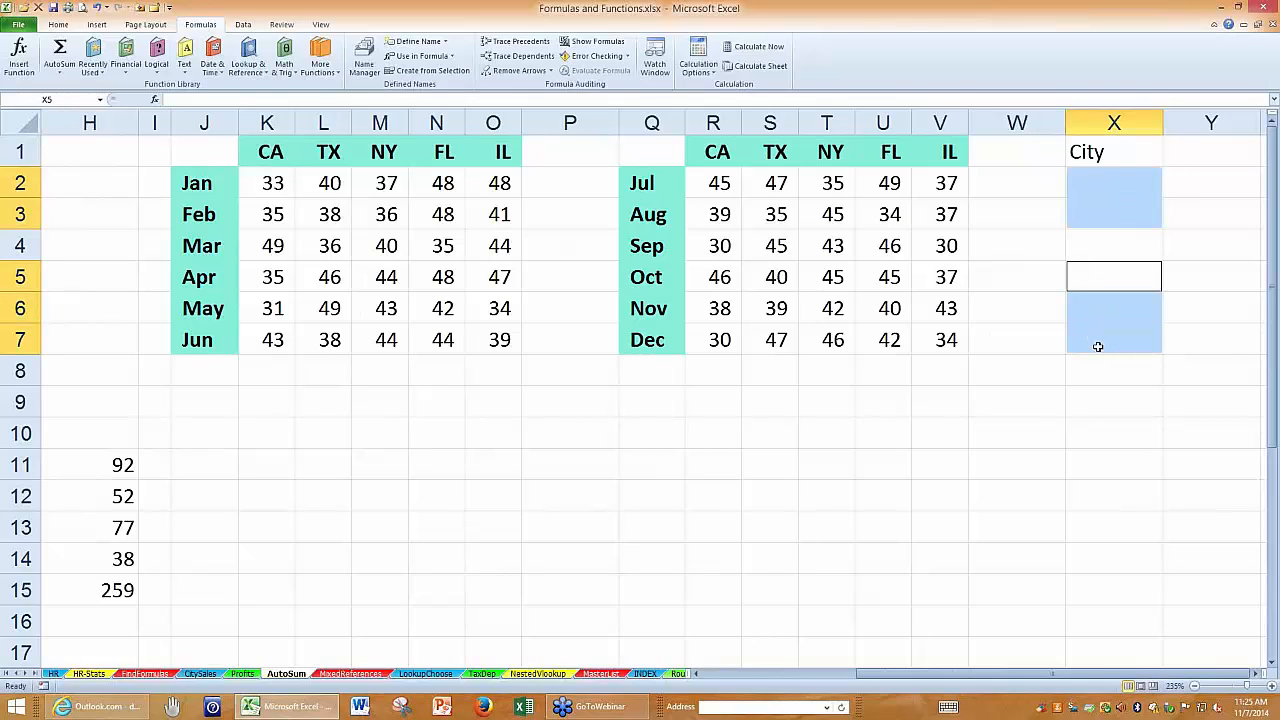
{"action": "left_click", "coordinate": [1103, 498], "text": "ctrl"}
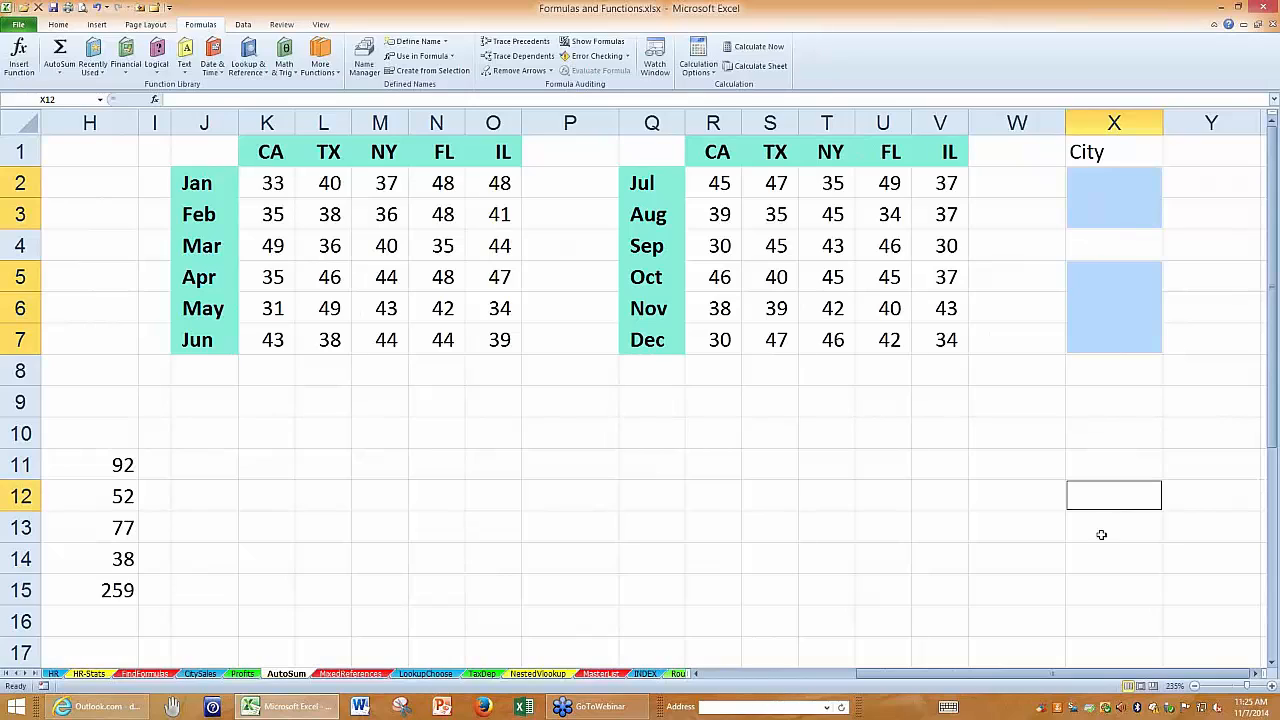
{"action": "left_click", "coordinate": [1099, 586], "text": "ctrl"}
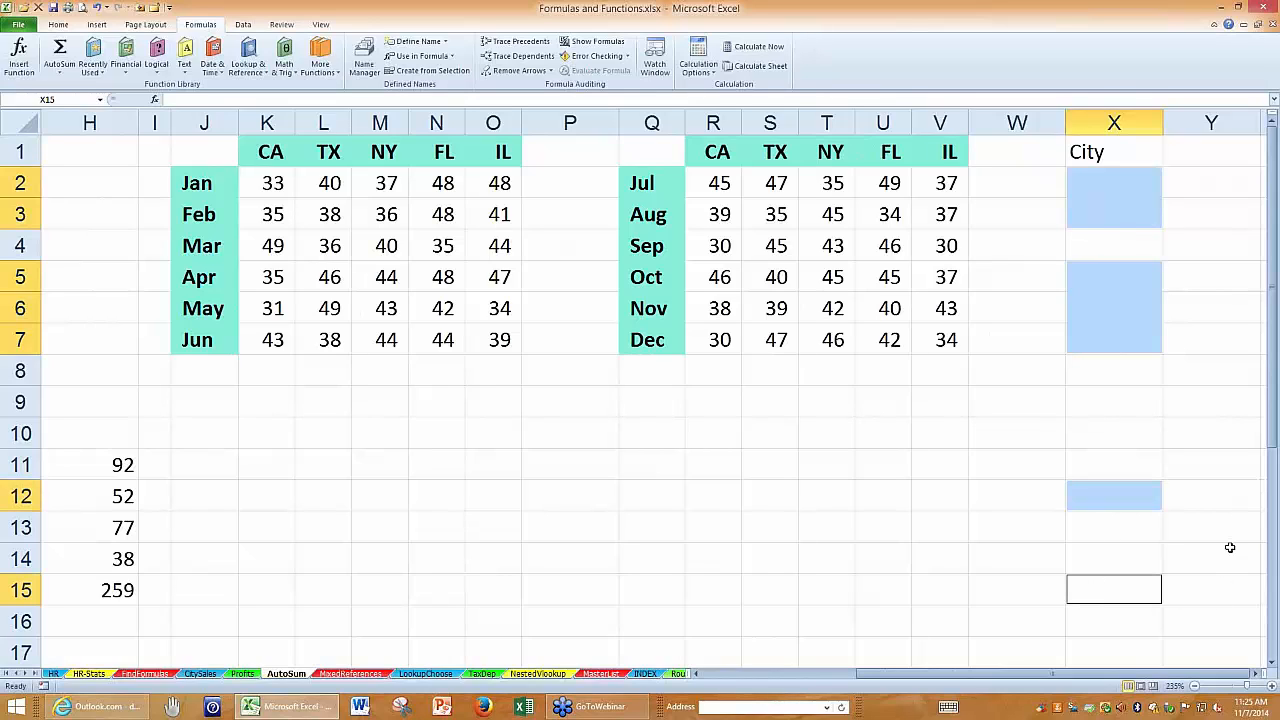
{"action": "type", "text": "Tampa"}
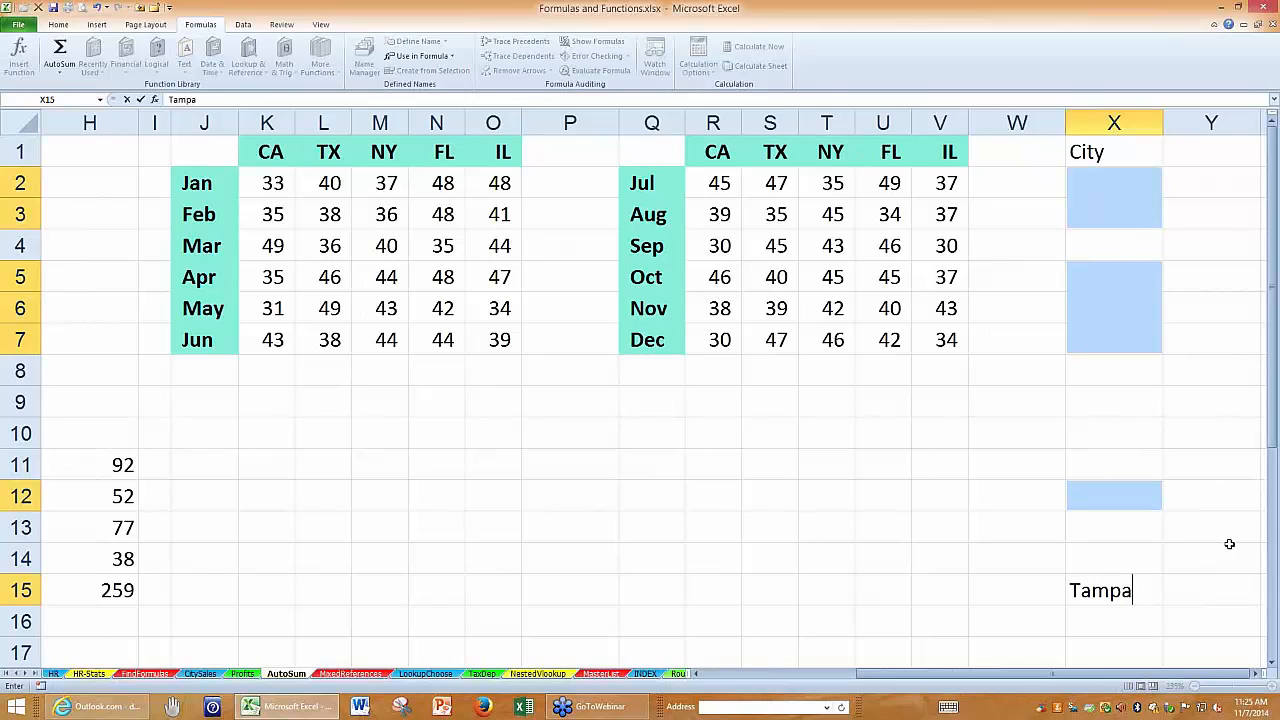
{"action": "key", "text": "ctrl+Return"}
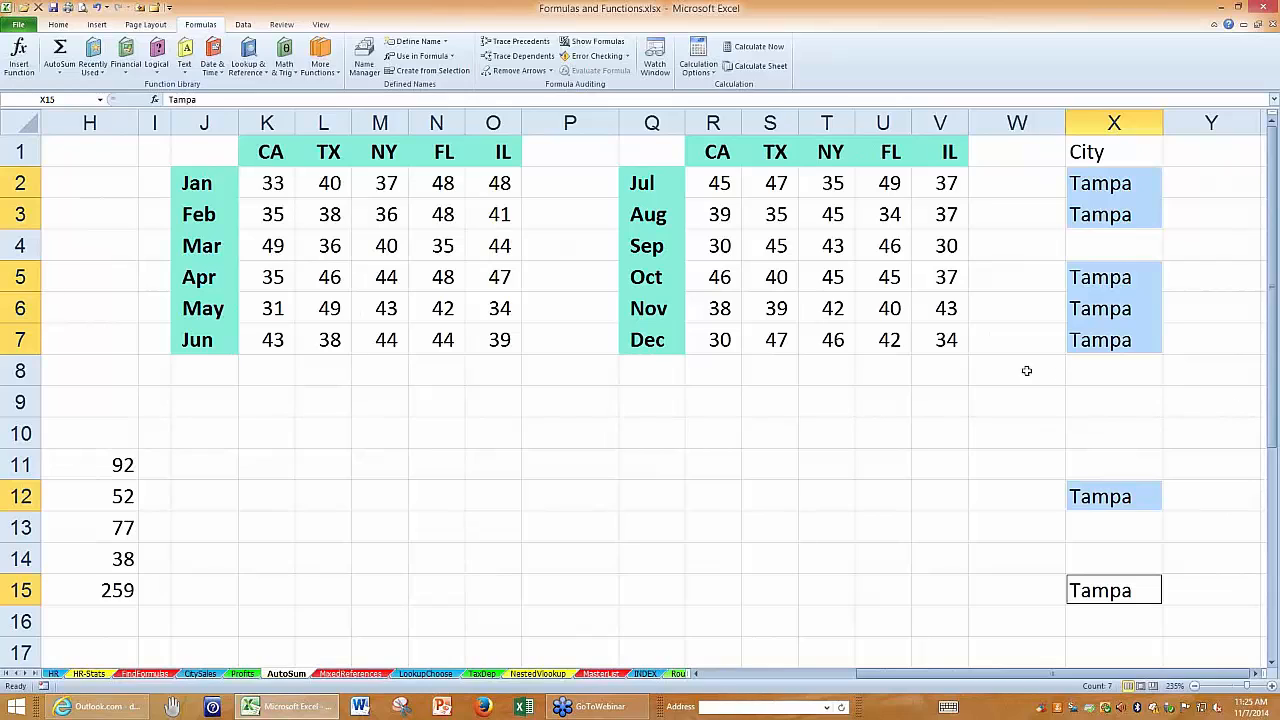
Select K8:O8 and R8:V8 together, sum the columns of both tables with AutoSum, and clear the totals while keeping the selection.
{"action": "left_click_drag", "start_coordinate": [257, 366], "coordinate": [474, 363]}
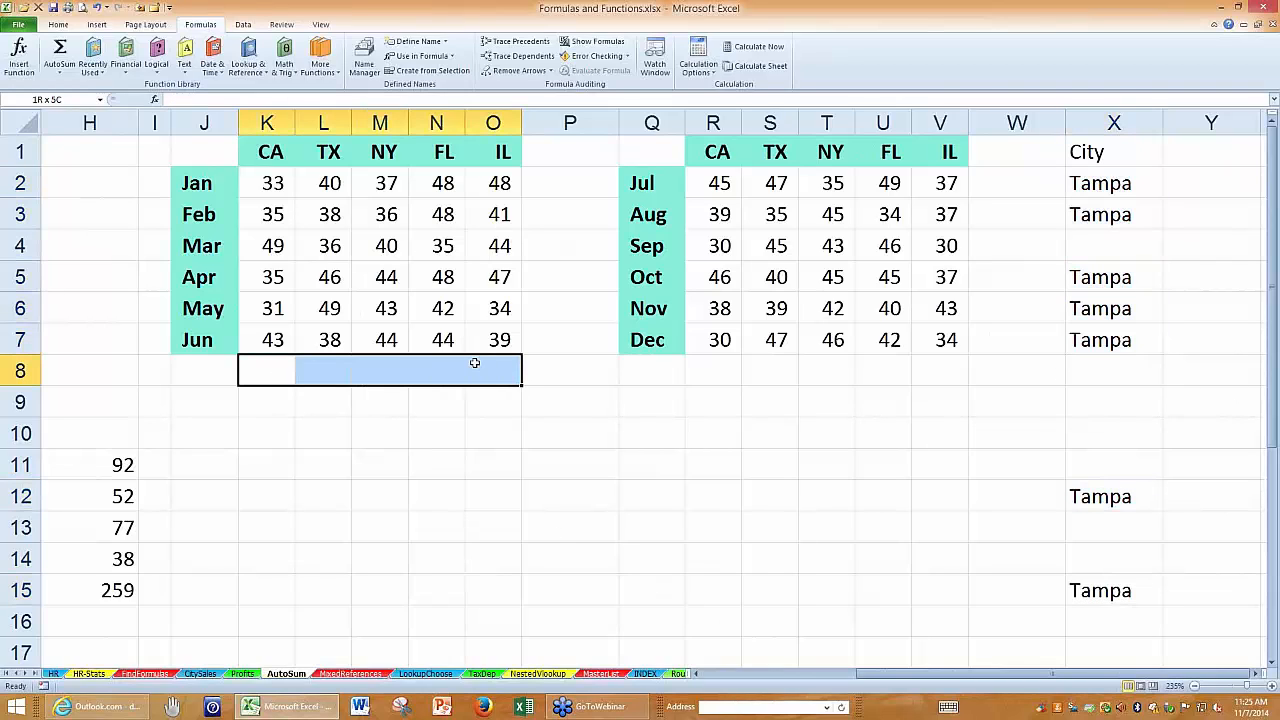
{"action": "left_click_drag", "start_coordinate": [726, 366], "coordinate": [952, 361]}
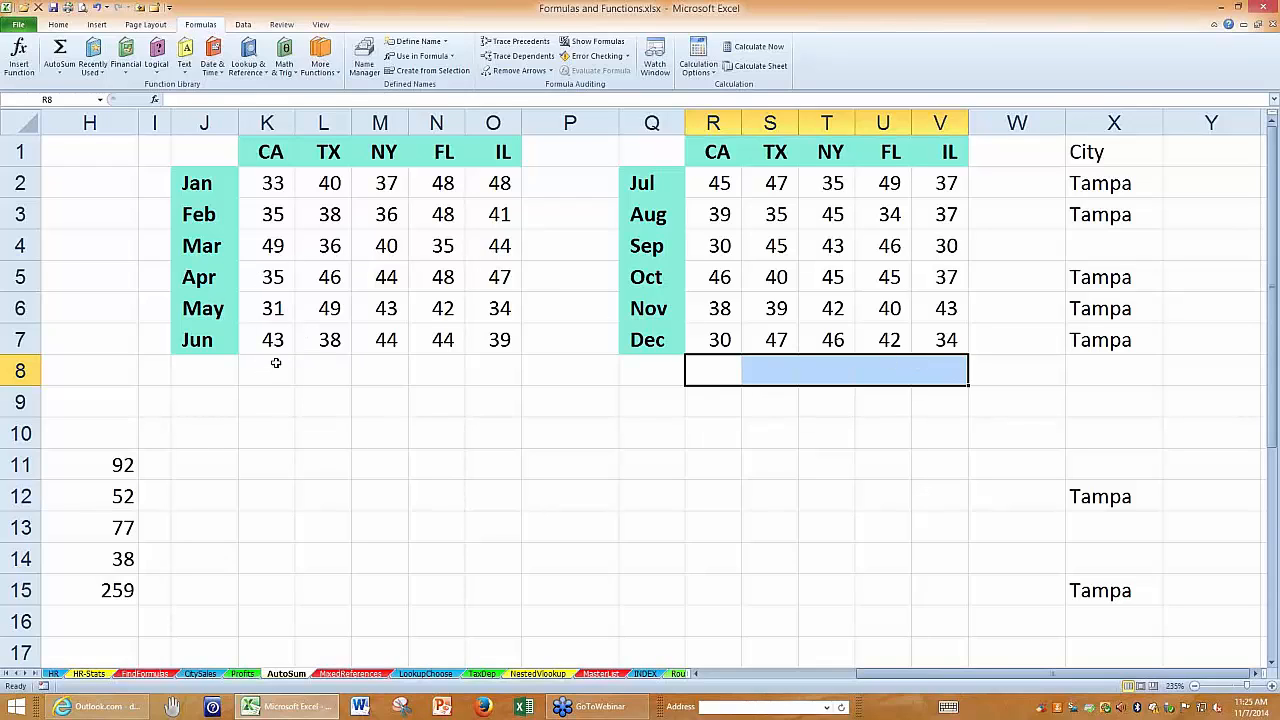
{"action": "left_click_drag", "start_coordinate": [271, 368], "coordinate": [473, 365]}
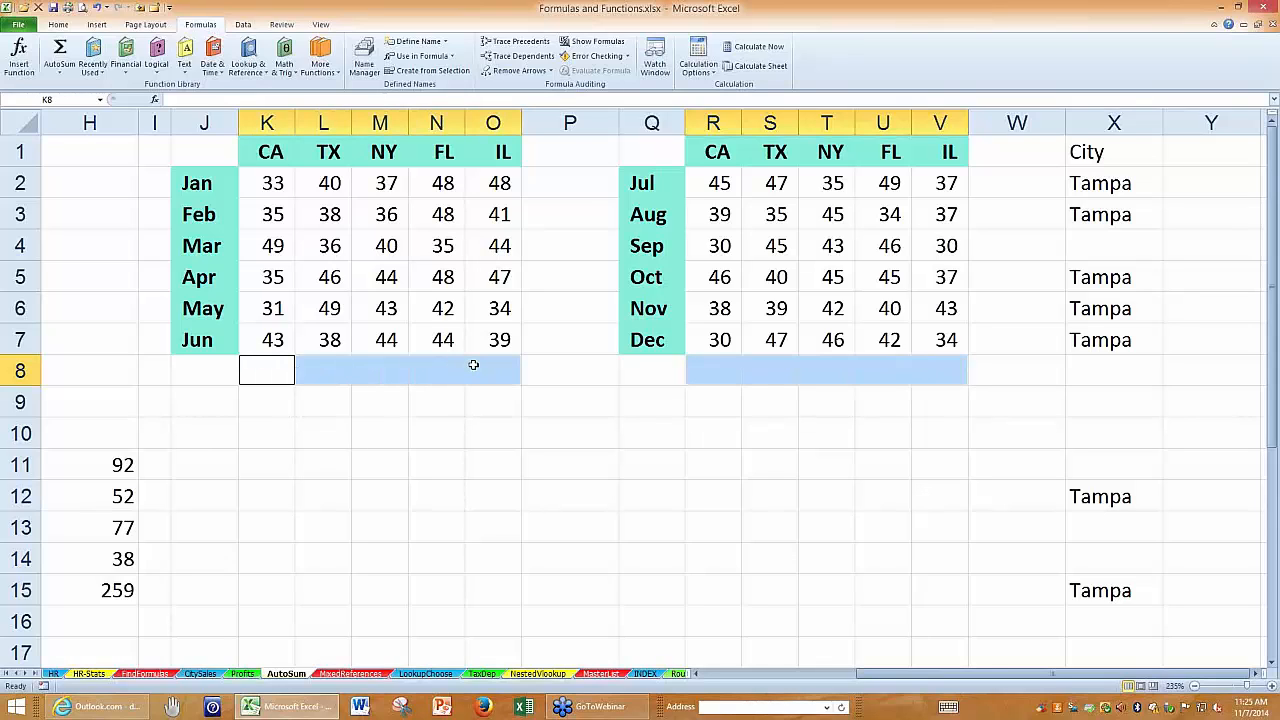
{"action": "key", "text": "alt+equal"}
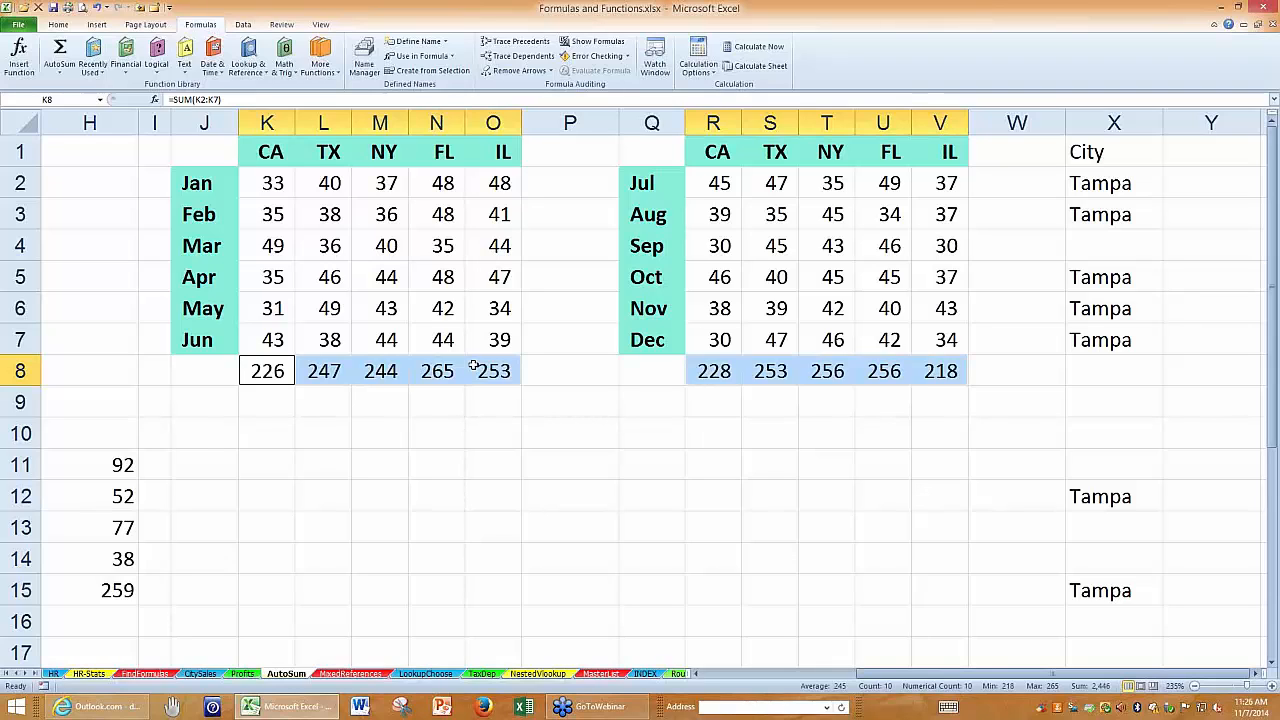
{"action": "key", "text": "Delete"}
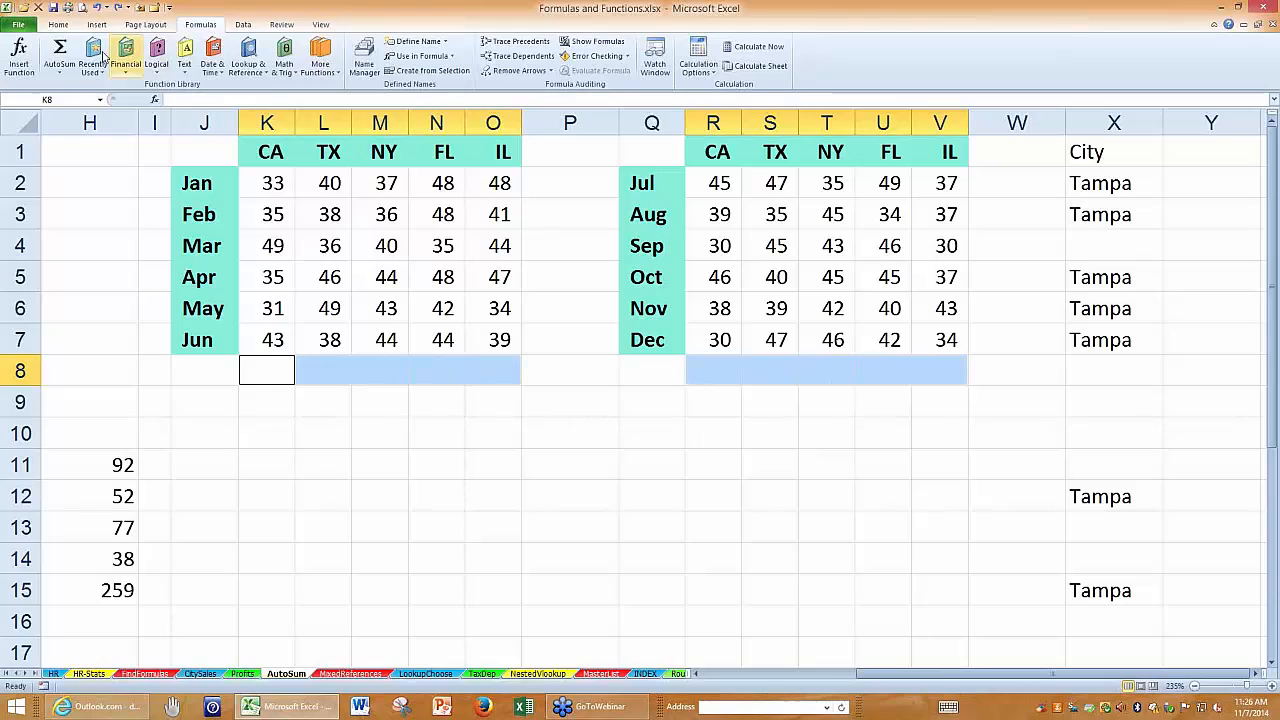
Insert AutoSum averages in the selected cells below both tables and clear them again.
{"action": "left_click", "coordinate": [59, 72]}
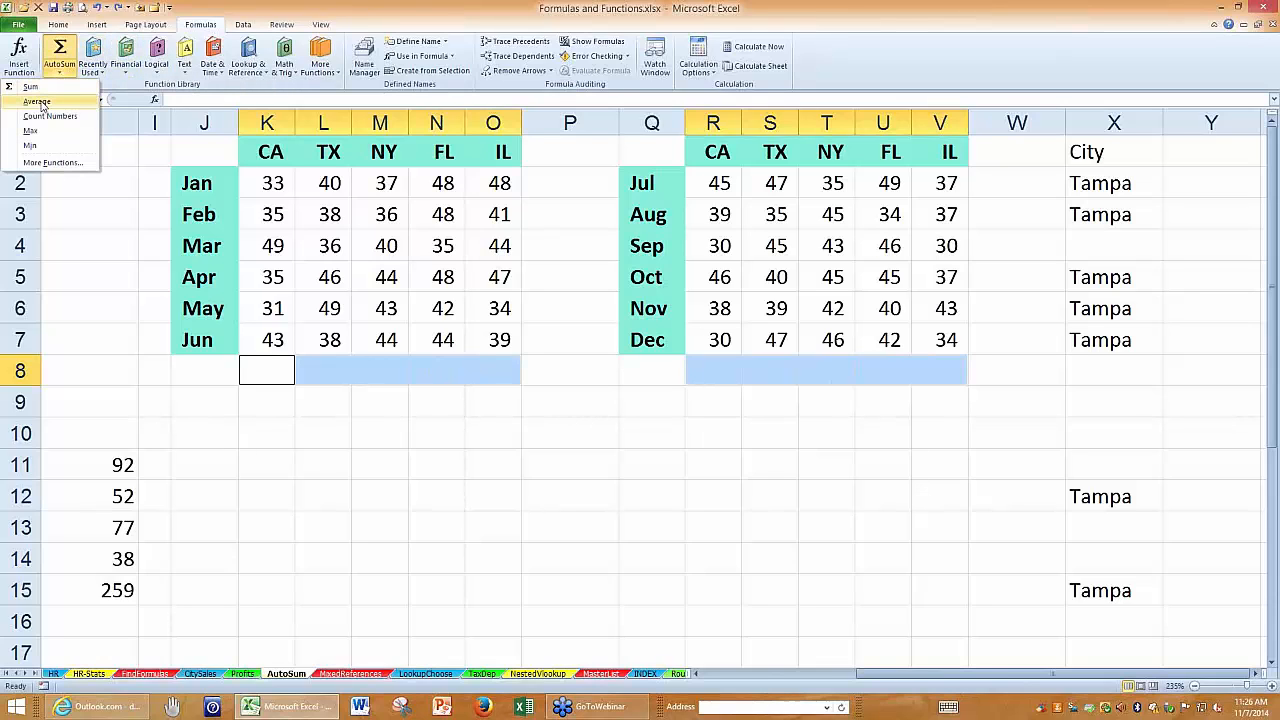
{"action": "left_click", "coordinate": [38, 102]}
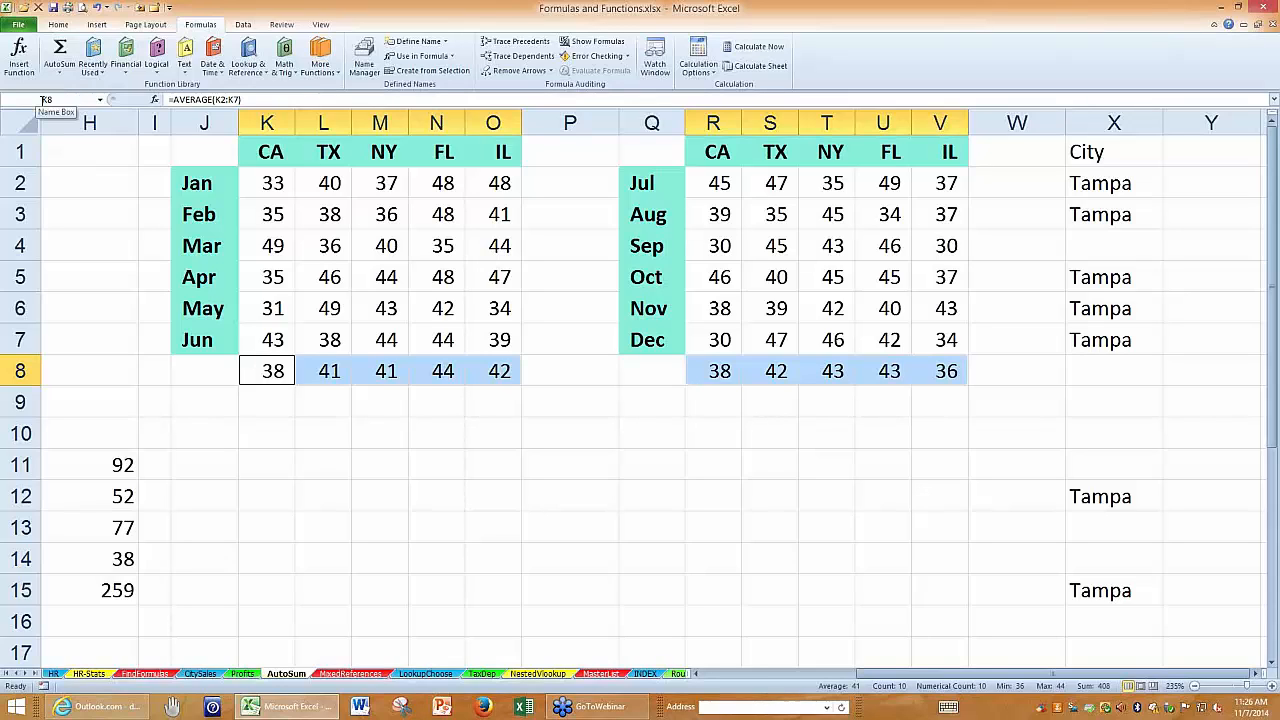
{"action": "key", "text": "Delete"}
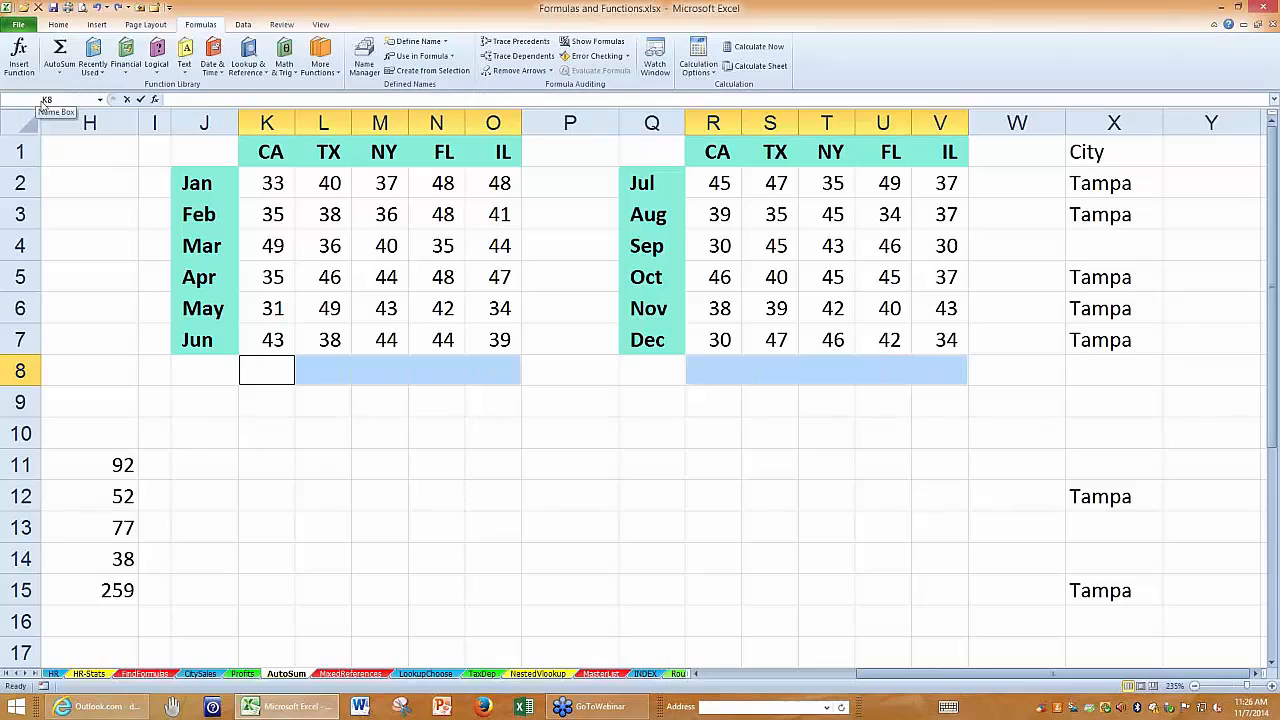
Fill all selected cells in row 8 with the median of the values above, using =MEDIAN(K2:K7) in K8.
{"action": "type", "text": "=median"}
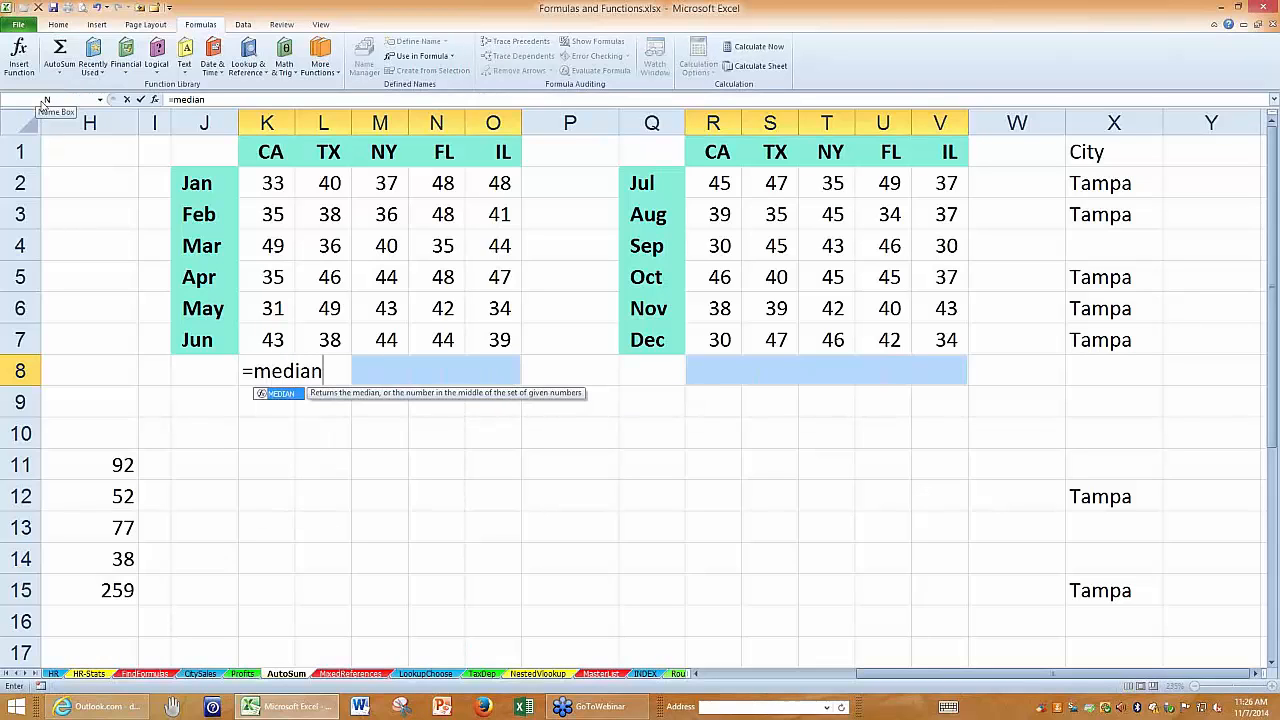
{"action": "type", "text": "("}
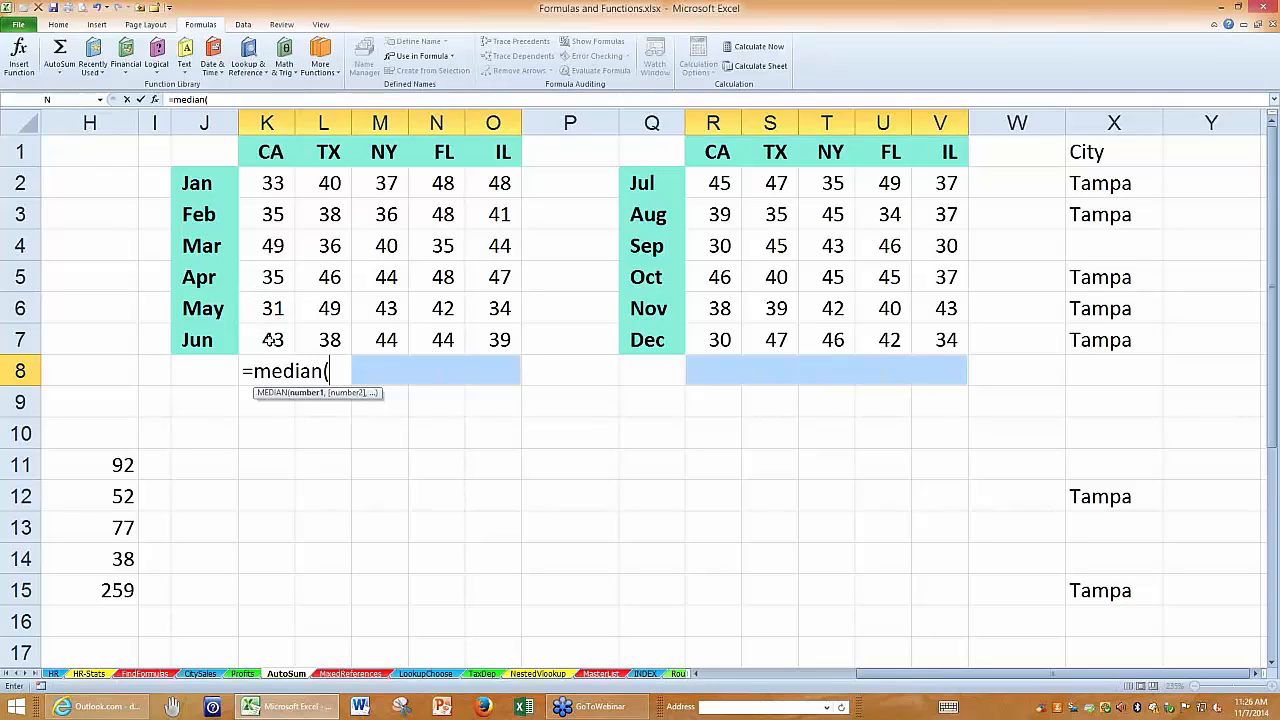
{"action": "left_click_drag", "start_coordinate": [270, 340], "coordinate": [259, 190]}
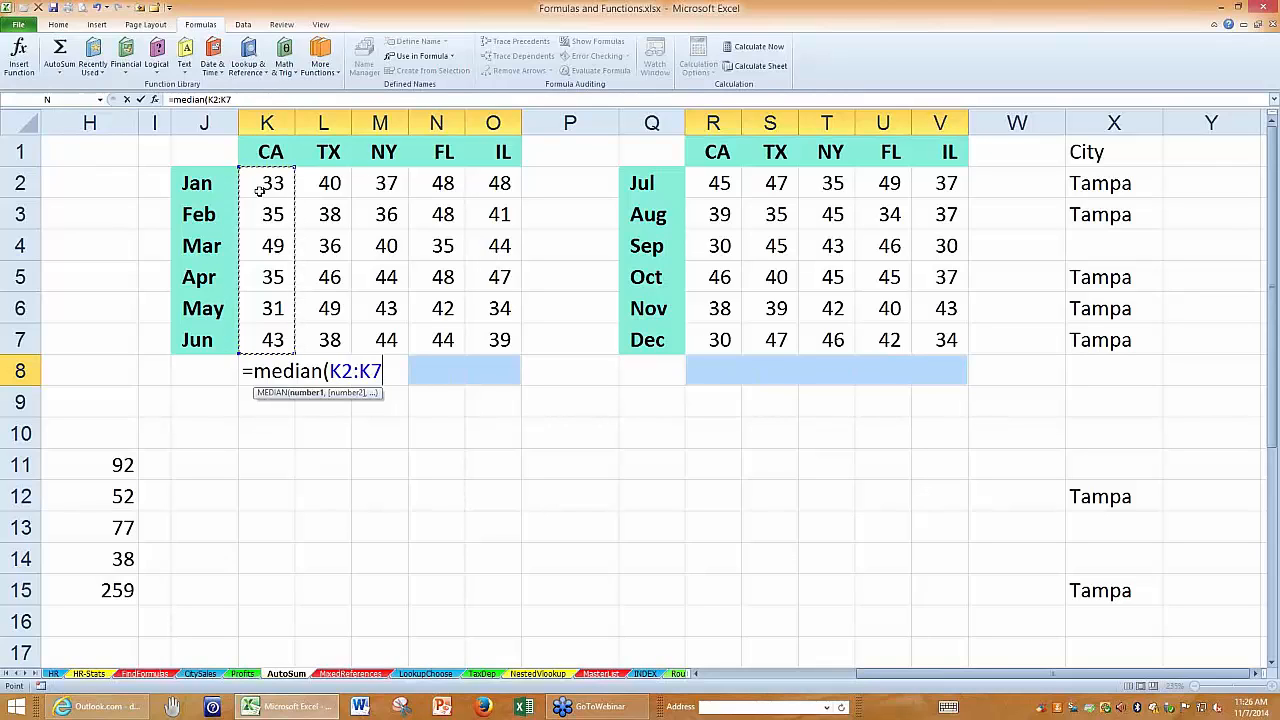
{"action": "key", "text": "ctrl+Return"}
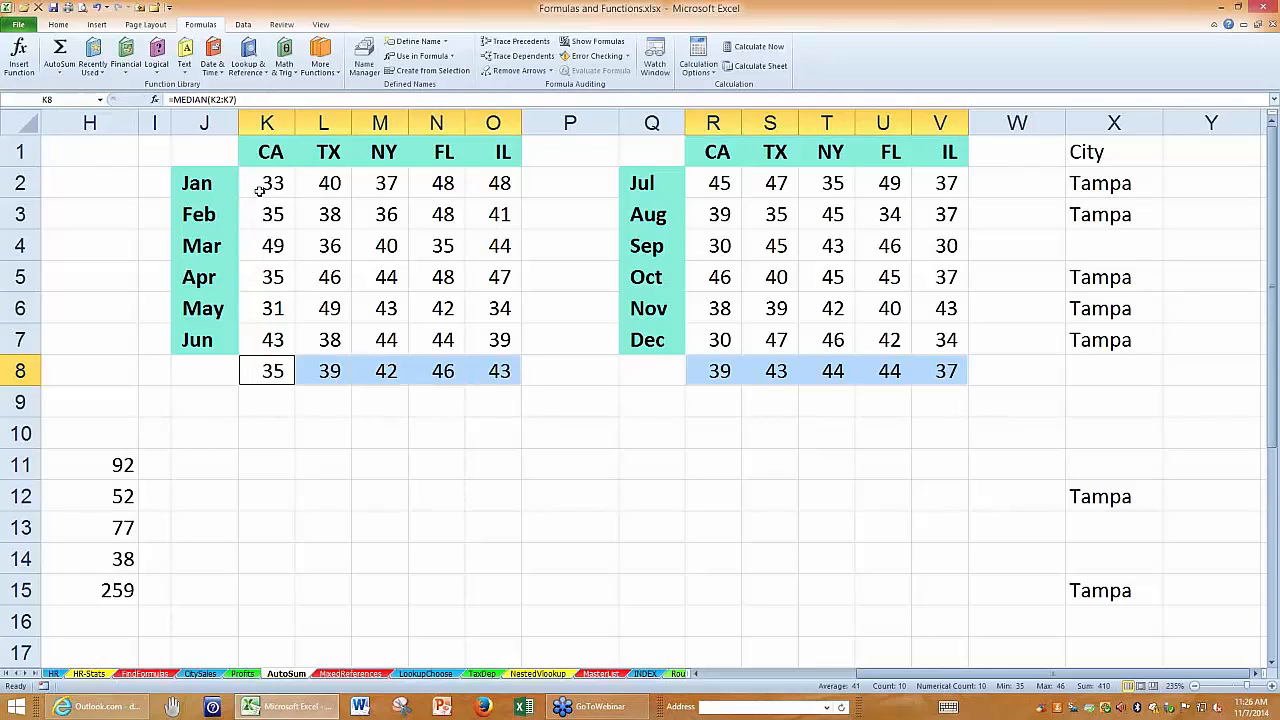
Inspect the MEDIAN formulas in N8, S8 and U8 to check which ranges they reference, leaving each one unedited.
{"action": "double_click", "coordinate": [445, 370]}
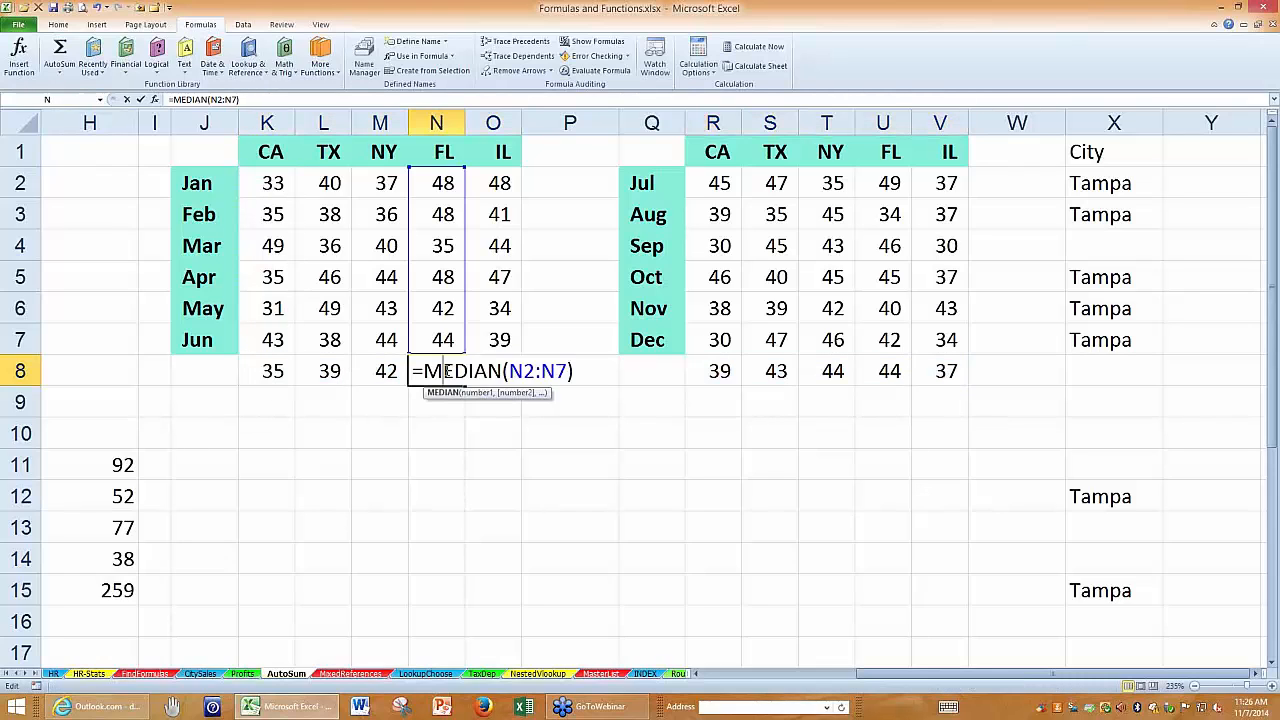
{"action": "key", "text": "Escape"}
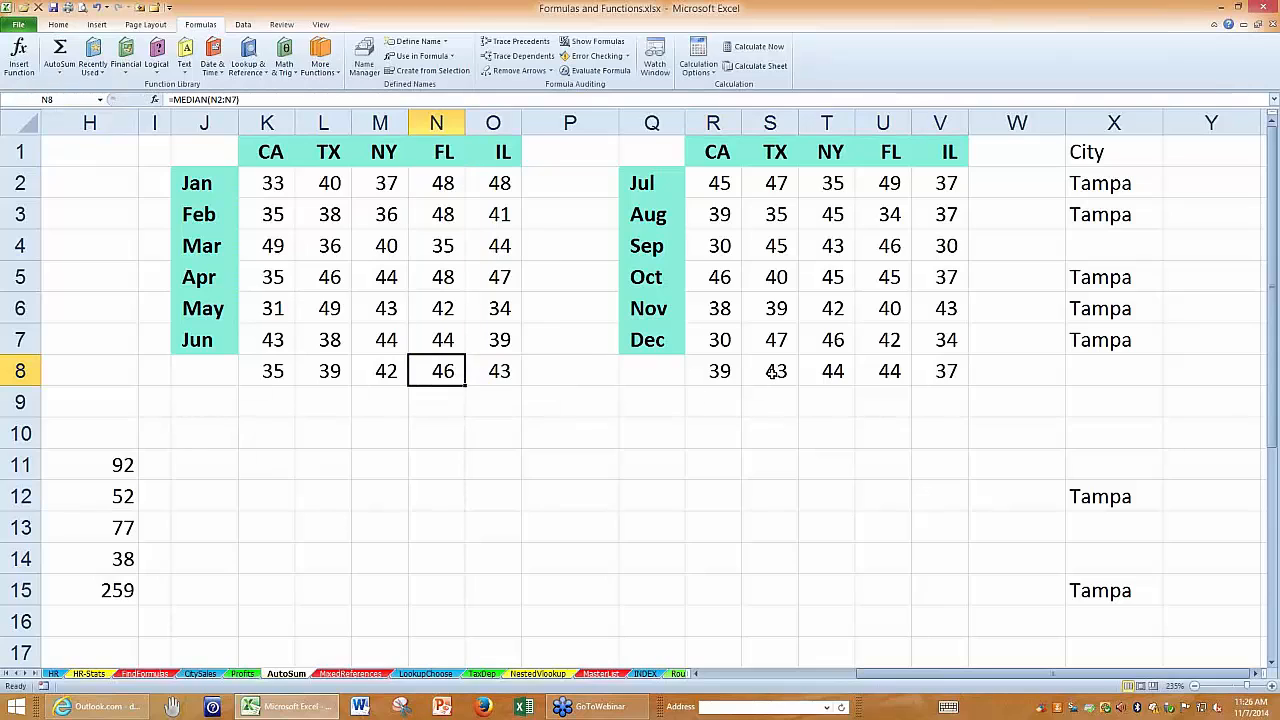
{"action": "double_click", "coordinate": [776, 372]}
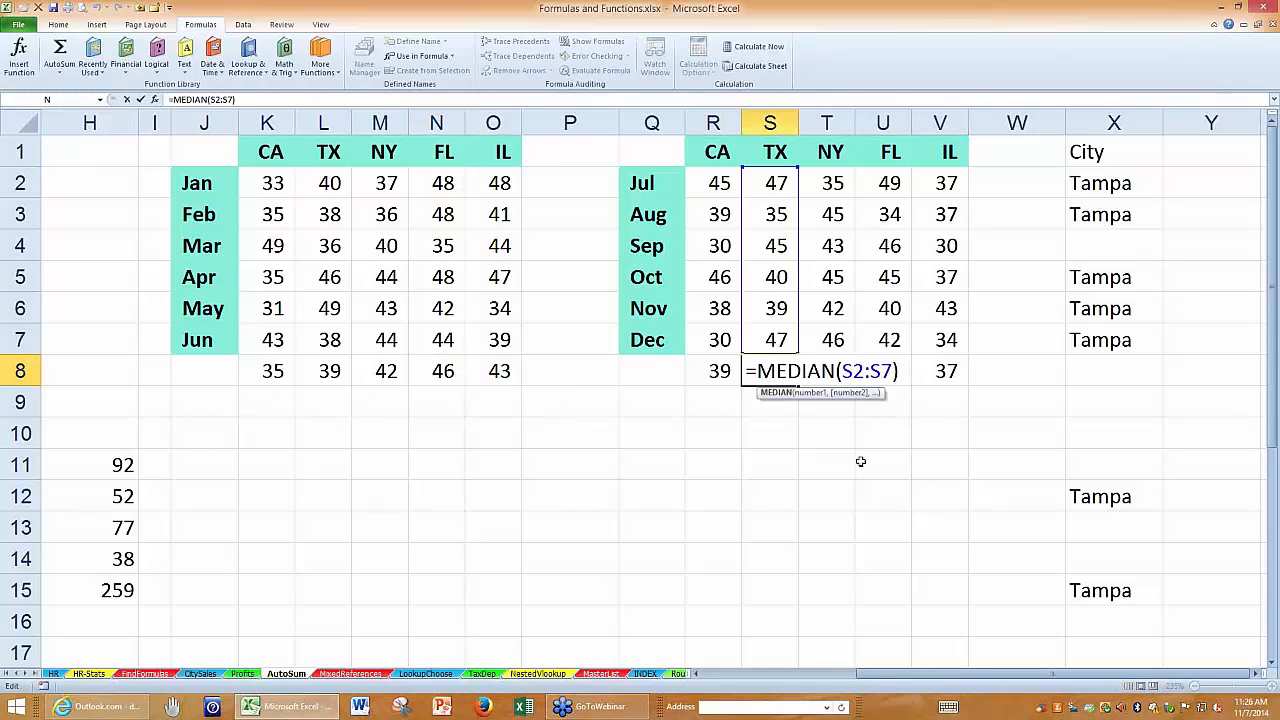
{"action": "key", "text": "Escape"}
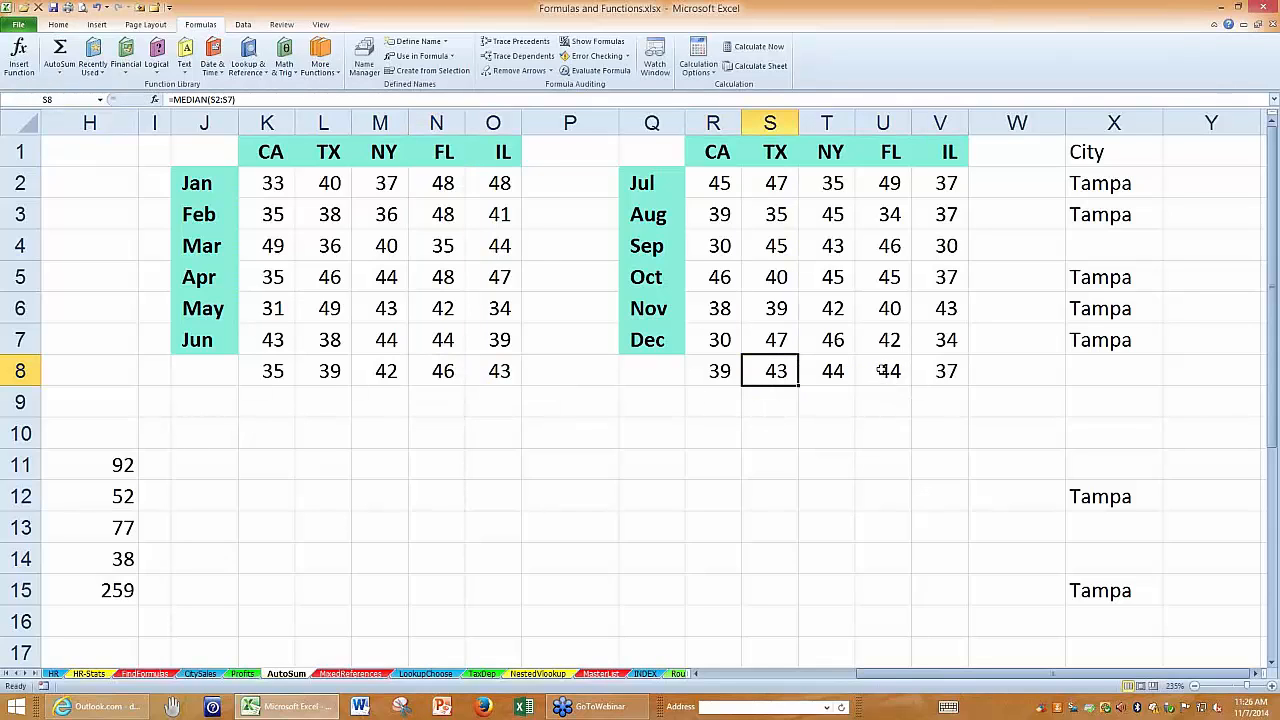
{"action": "double_click", "coordinate": [883, 370]}
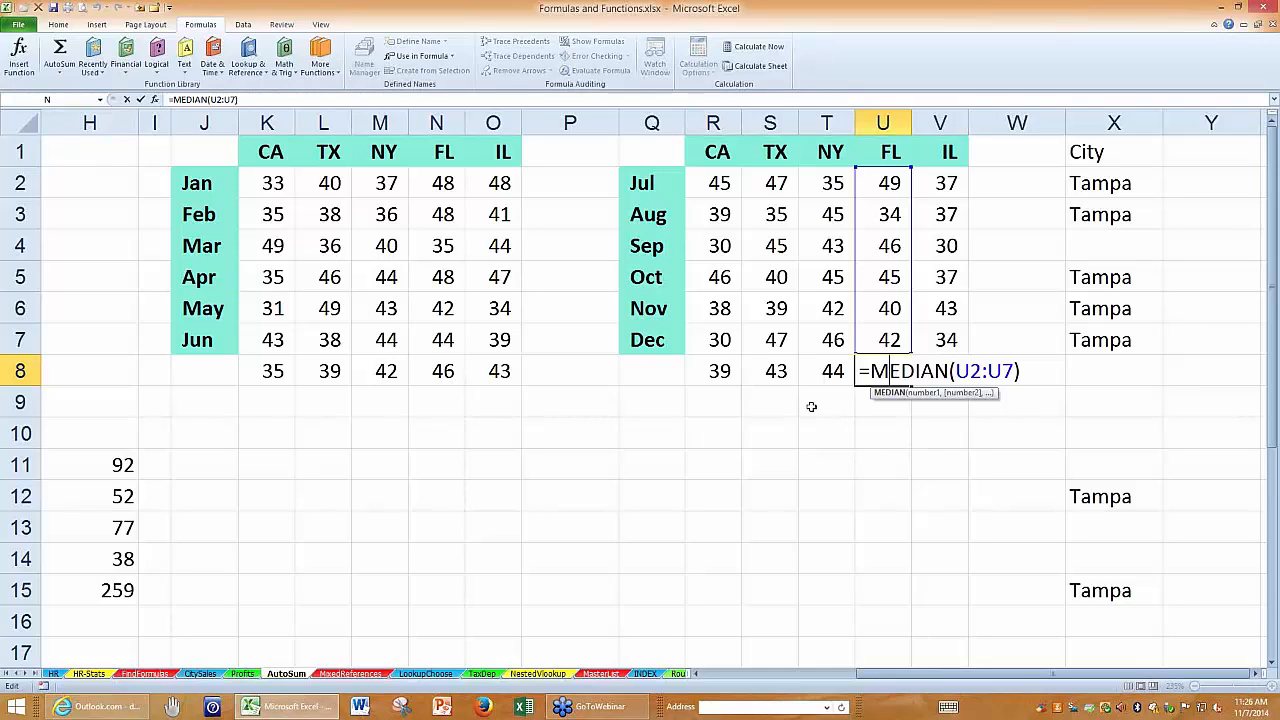
{"action": "key", "text": "Escape"}
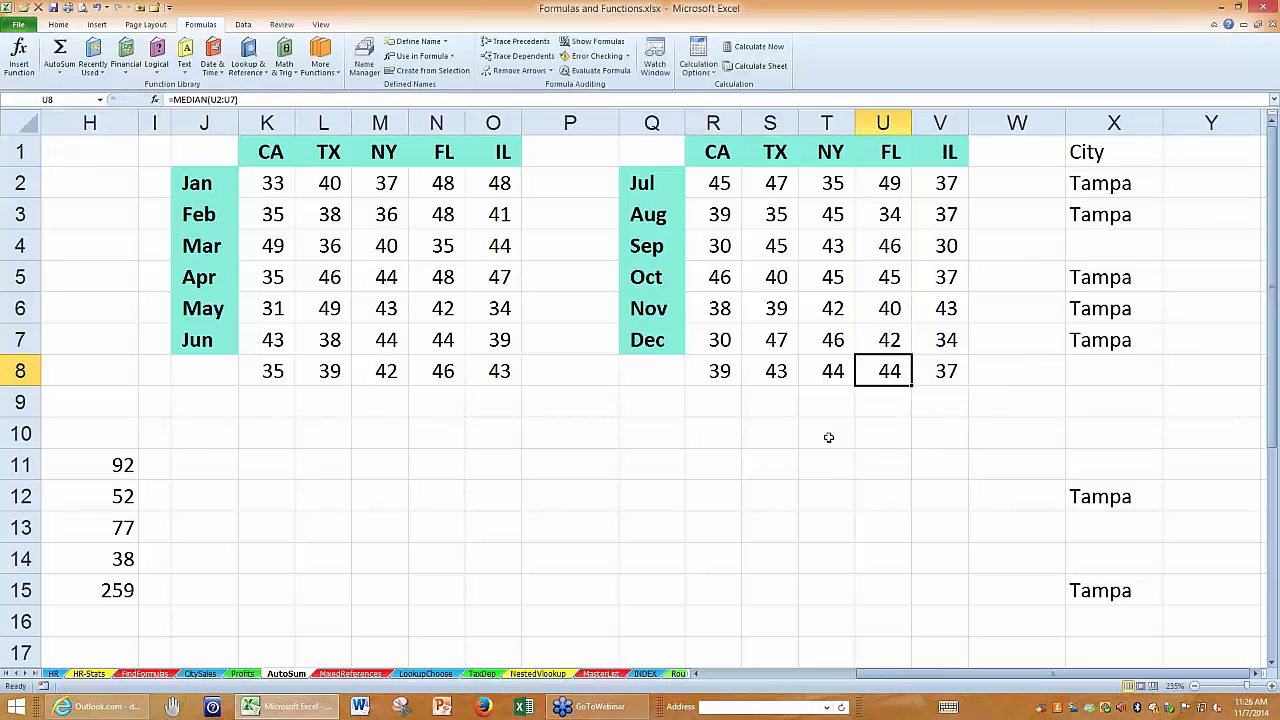
Switch to the HR sheet, select the first Bonus cell K2, and enlarge the view around the Job Rating and Bonus columns.
{"action": "scroll", "coordinate": [794, 471], "scroll_direction": "down", "scroll_amount": 1}
{"action": "scroll", "coordinate": [817, 442], "scroll_direction": "up", "scroll_amount": 1}
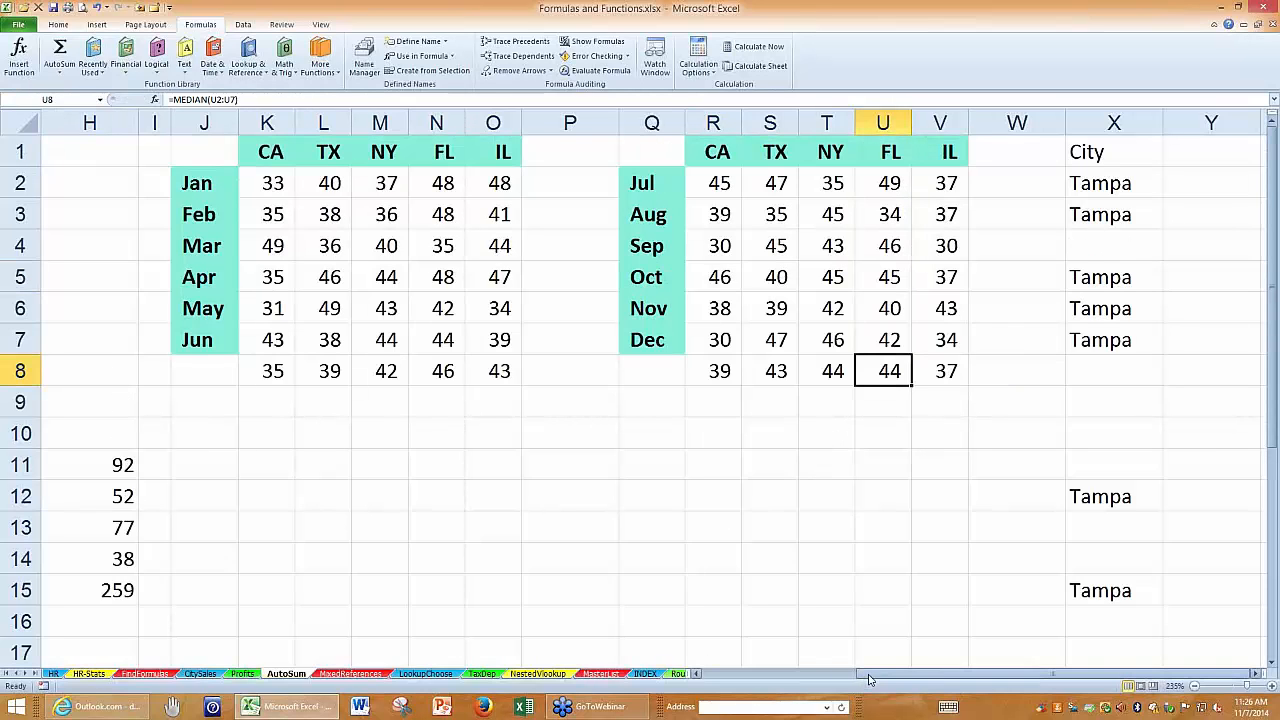
{"action": "left_click_drag", "start_coordinate": [866, 675], "coordinate": [98, 660]}
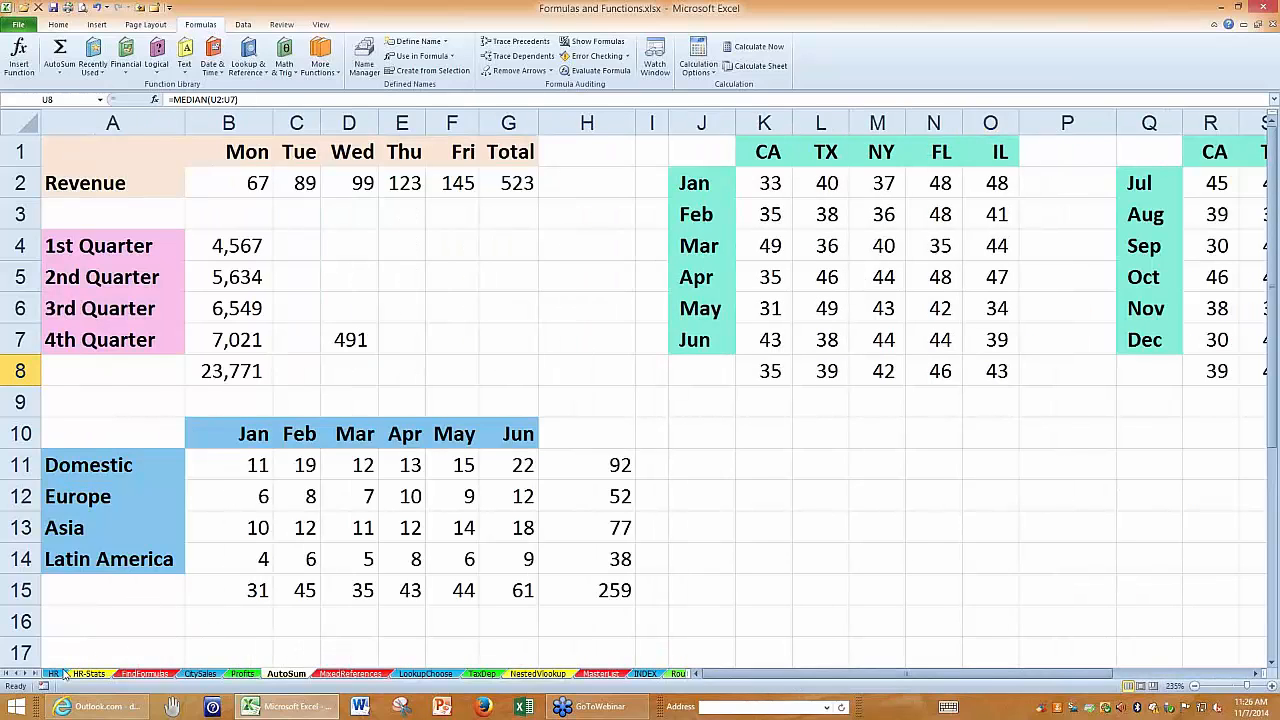
{"action": "left_click", "coordinate": [53, 674]}
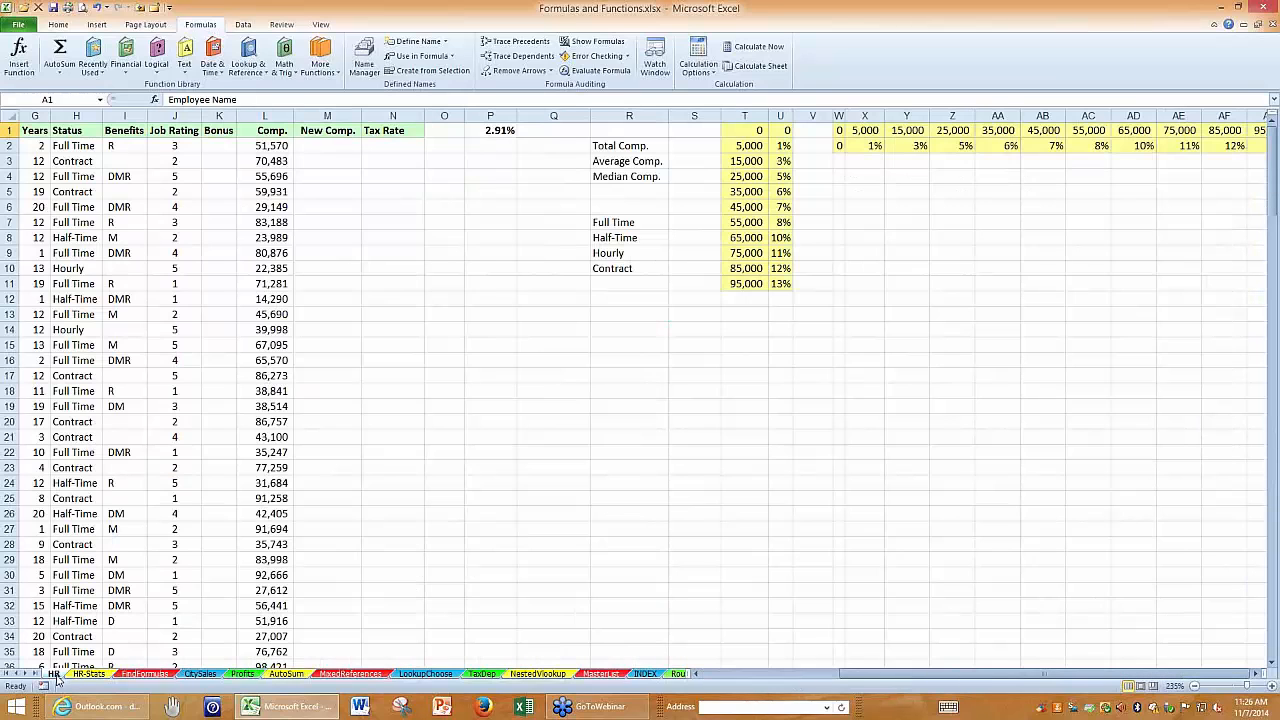
{"action": "left_click", "coordinate": [208, 144]}
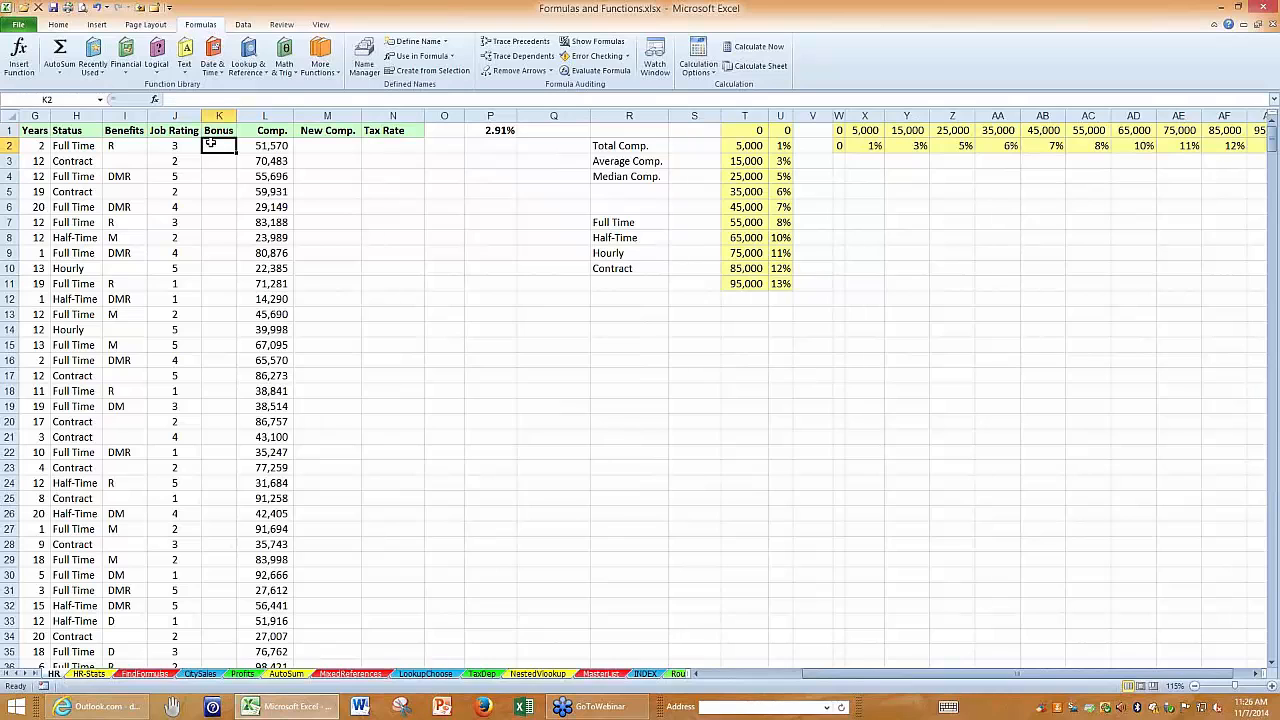
{"action": "scroll", "coordinate": [523, 430], "scroll_direction": "up", "scroll_amount": 13}
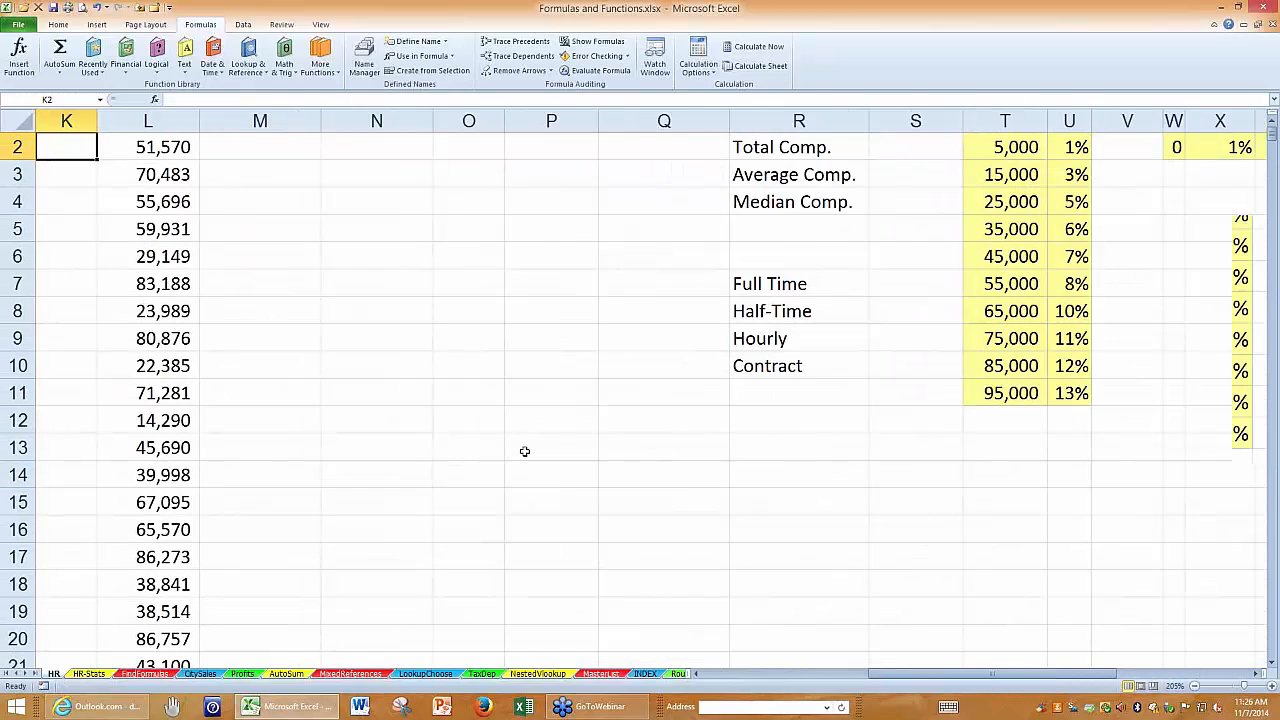
{"action": "scroll", "coordinate": [524, 452], "scroll_direction": "up", "scroll_amount": 1}
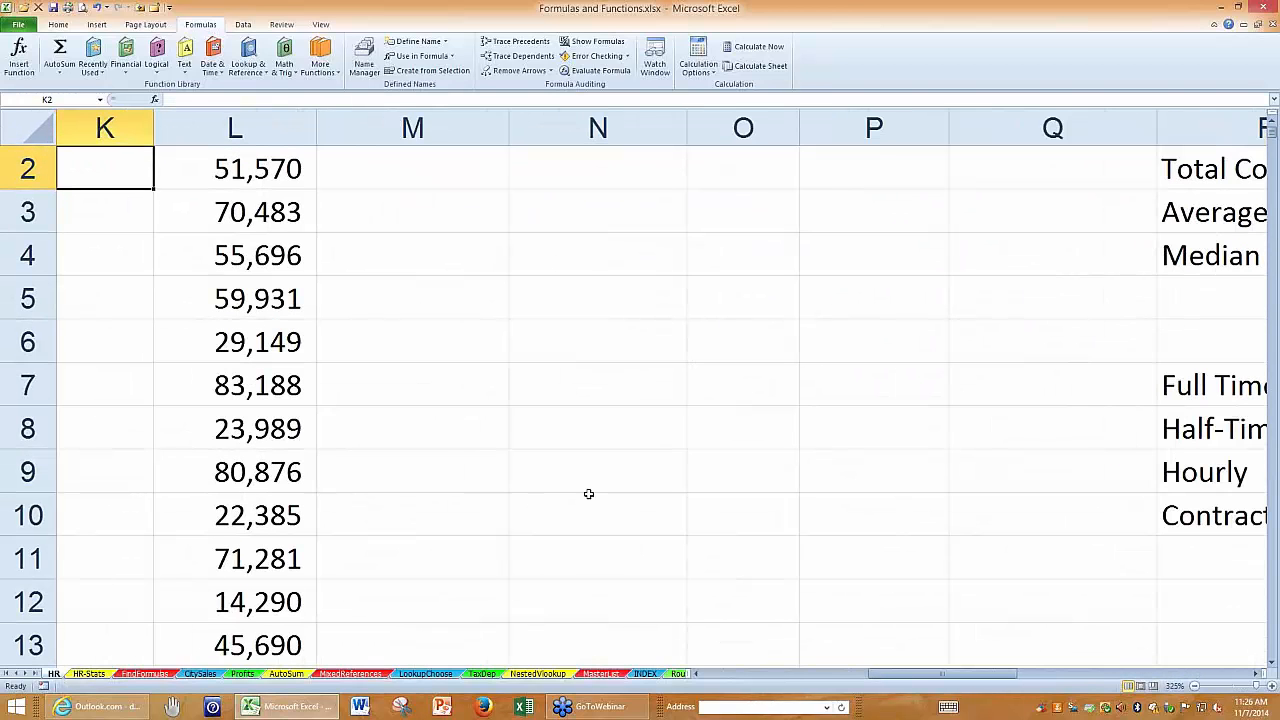
{"action": "left_click", "coordinate": [698, 674]}
{"action": "scroll", "coordinate": [686, 610], "scroll_direction": "up", "scroll_amount": 1}
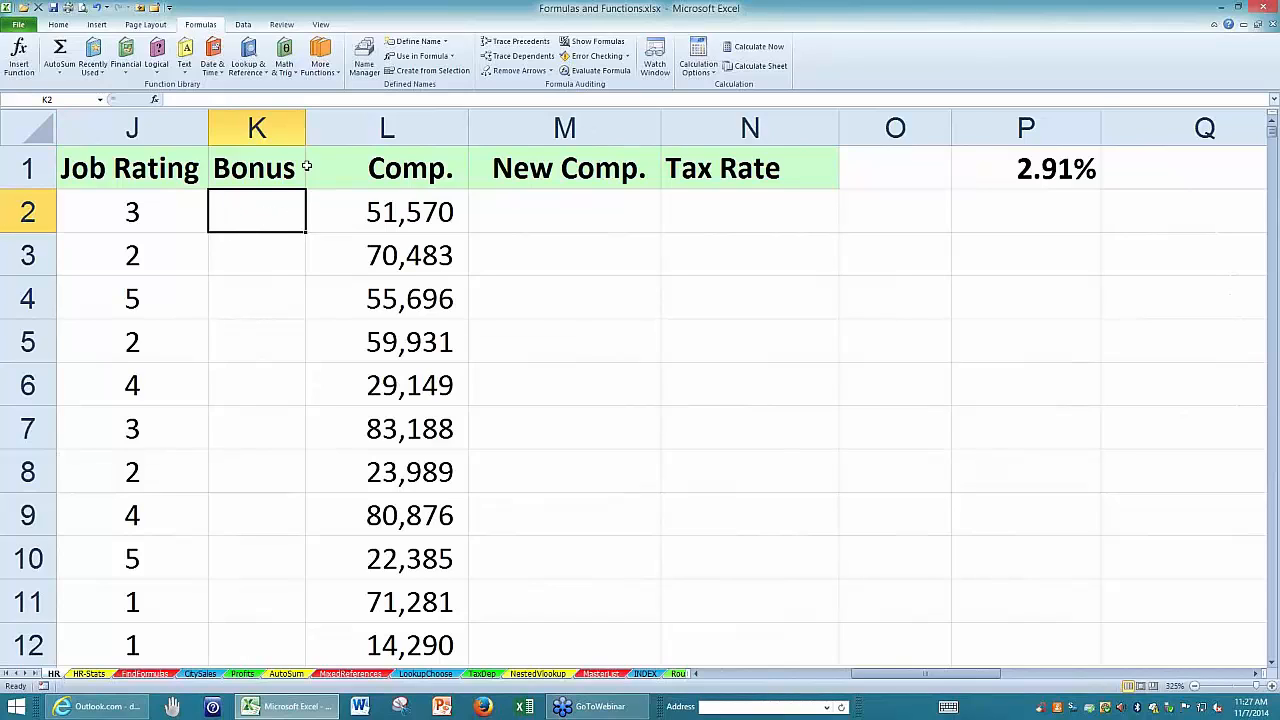
Widen the Bonus column K and begin an IF formula in K2 with the logical test J2>=4.
{"action": "left_click_drag", "start_coordinate": [304, 125], "coordinate": [1031, 129]}
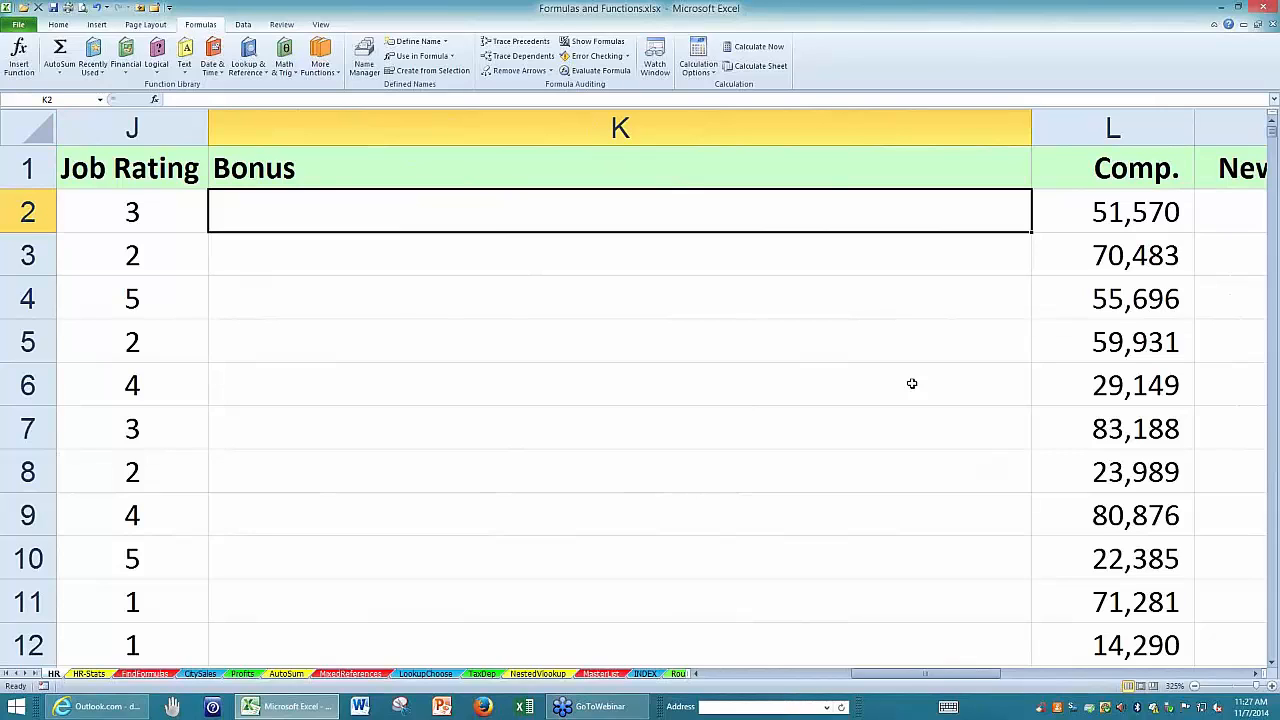
{"action": "type", "text": "-if"}
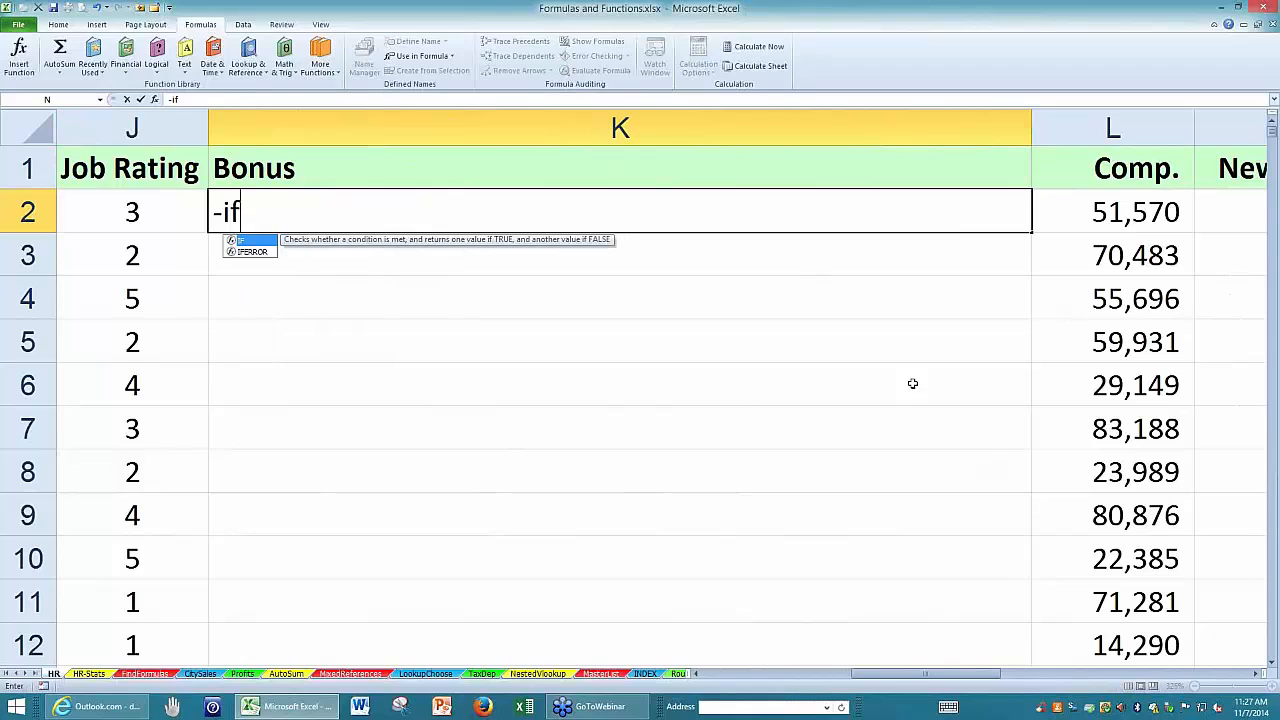
{"action": "key", "text": "BackSpace"}
{"action": "key", "text": "BackSpace"}
{"action": "key", "text": "BackSpace"}
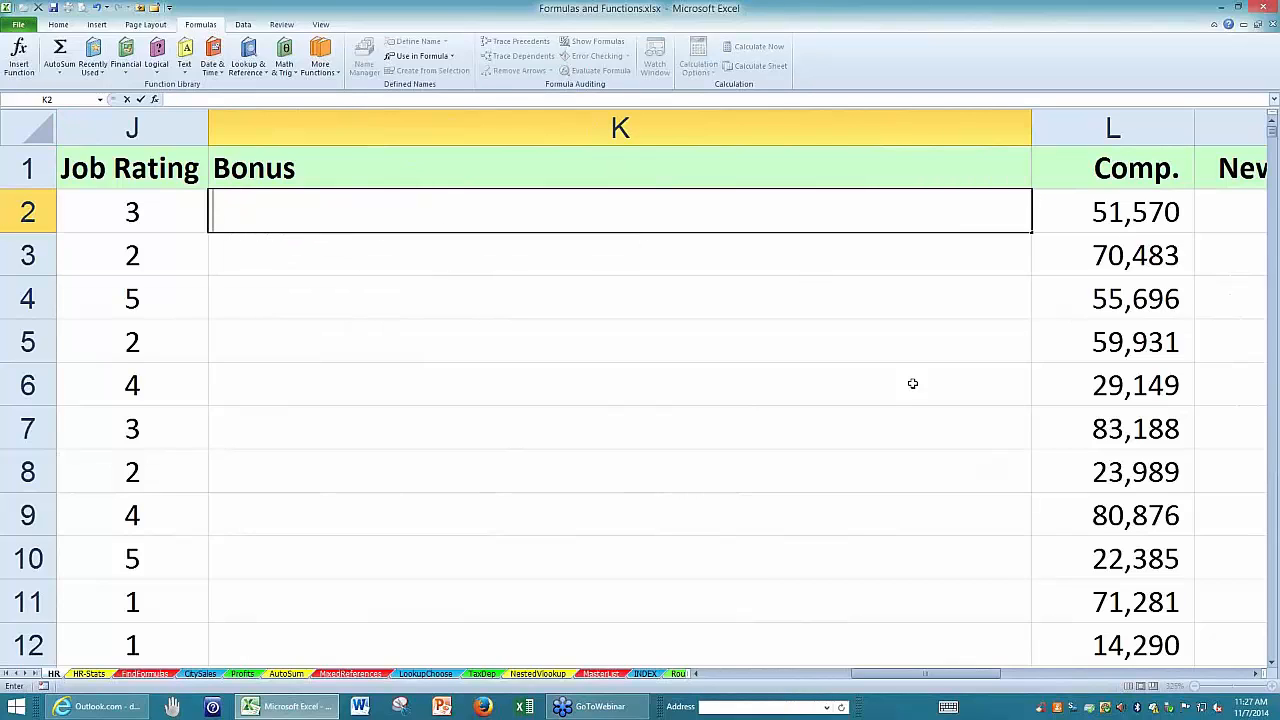
{"action": "type", "text": "=if("}
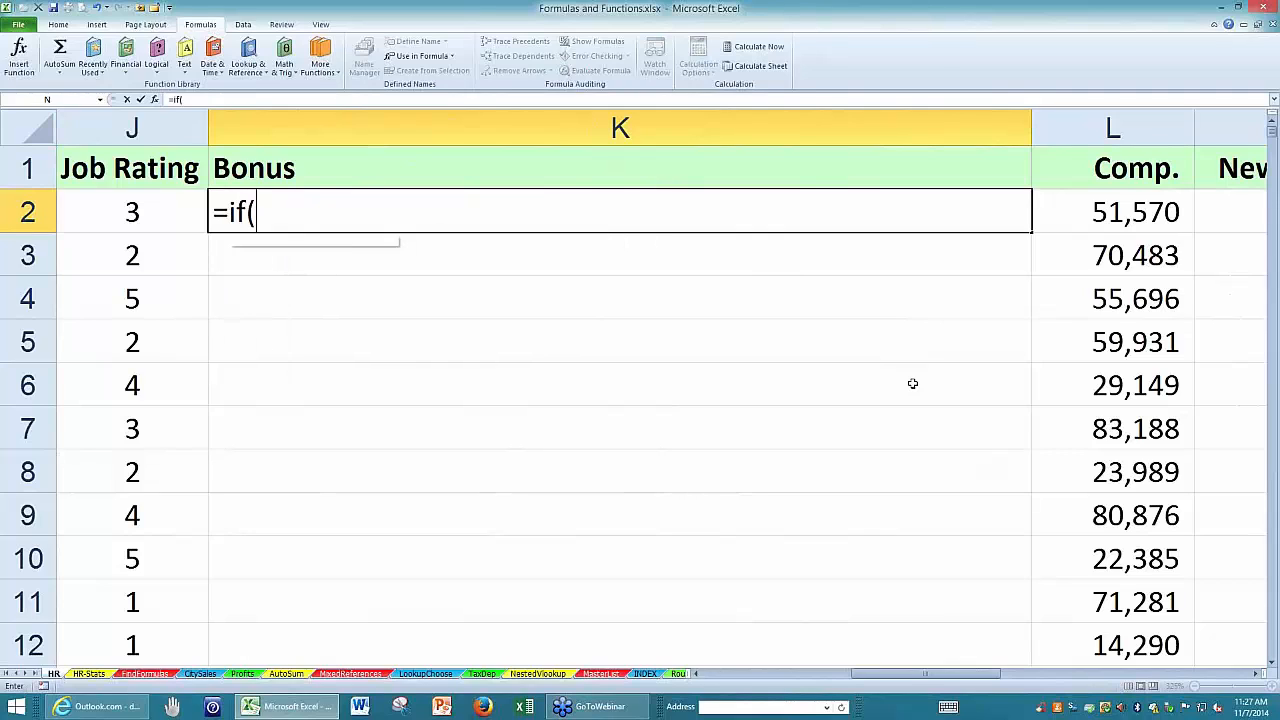
{"action": "left_click", "coordinate": [155, 215]}
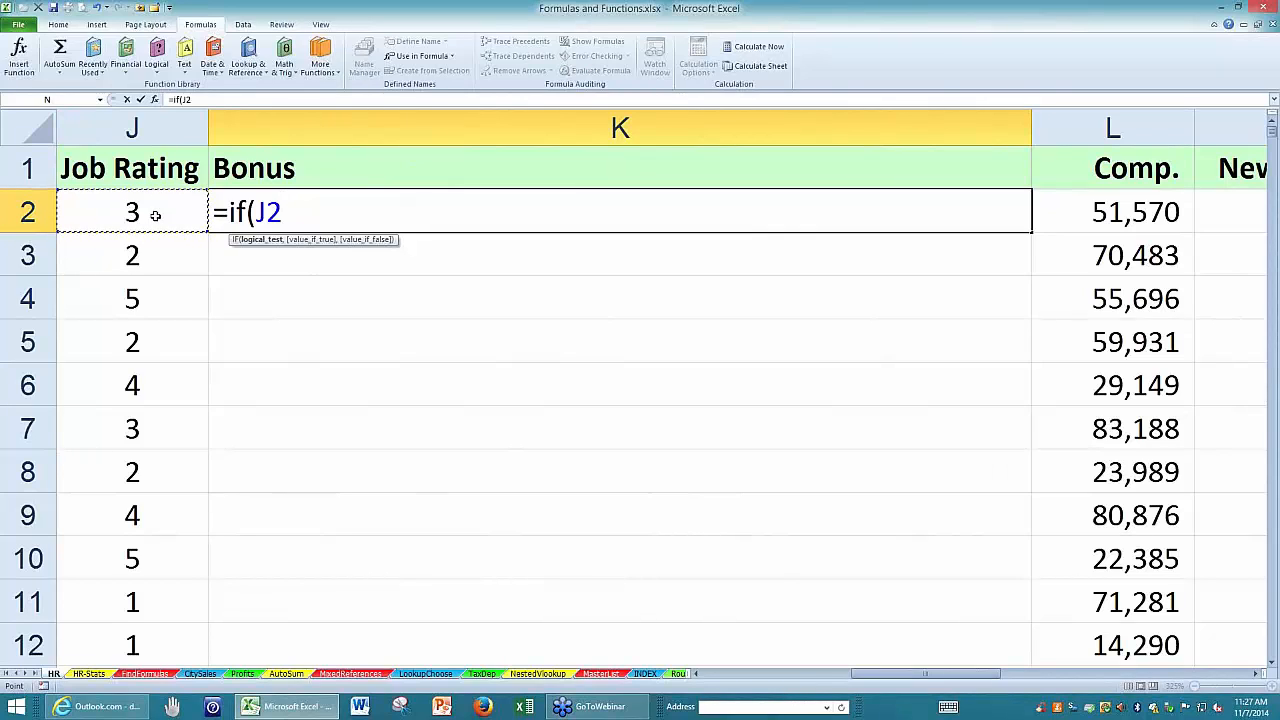
{"action": "type", "text": ">3"}
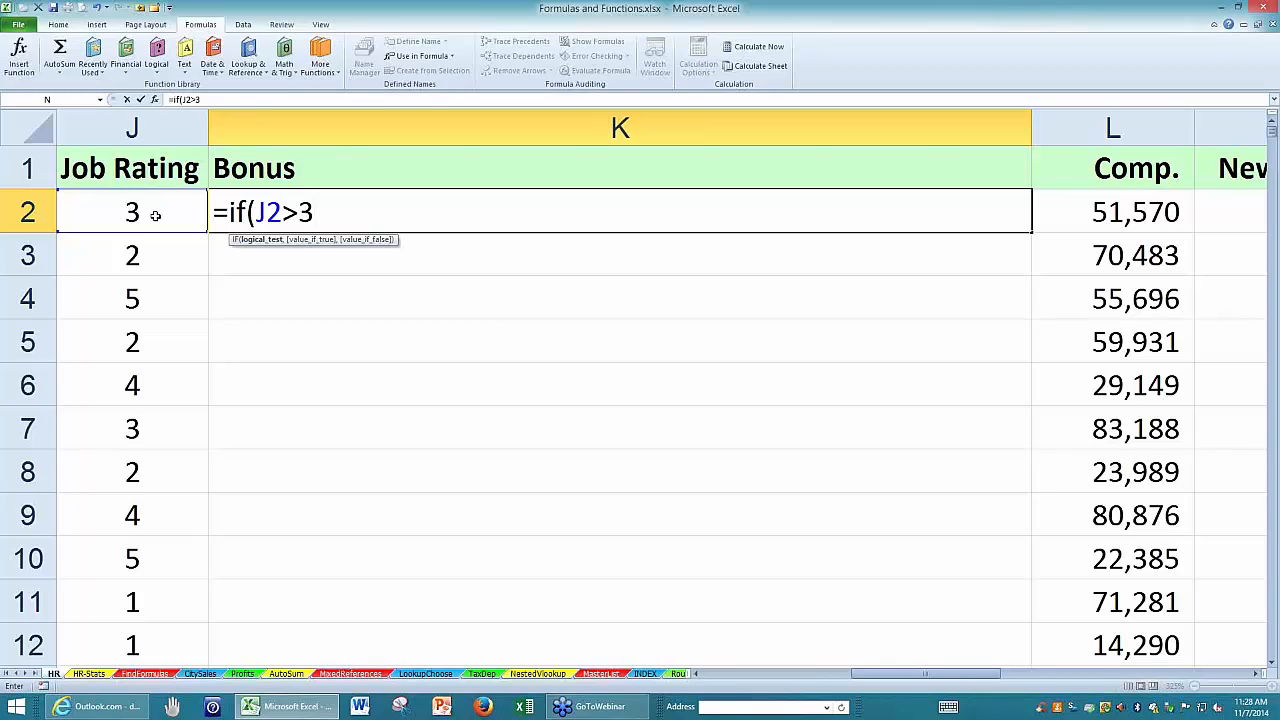
{"action": "key", "text": "BackSpace"}
{"action": "type", "text": "=4"}
{"action": "type", "text": ","}
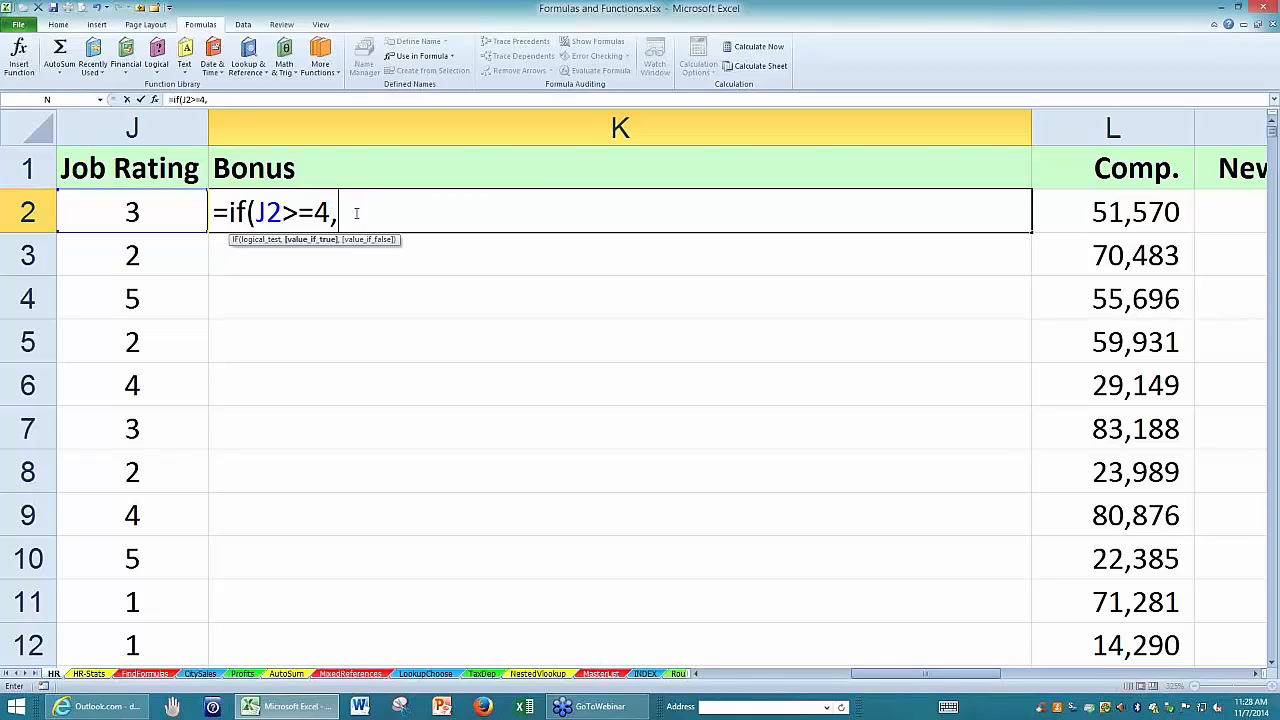
Complete the IF formula in K2 with 2500 as the true value and "Sorry" as the false value.
{"action": "type", "text": "2500"}
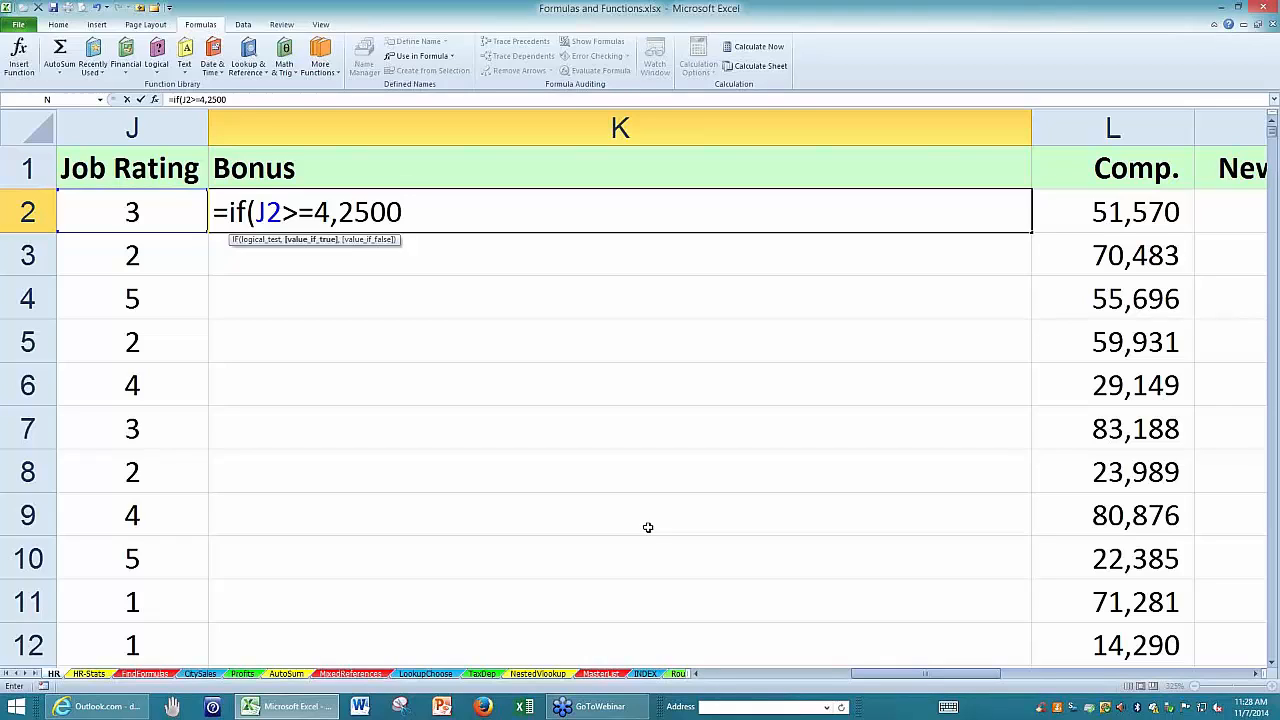
{"action": "type", "text": ",0"}
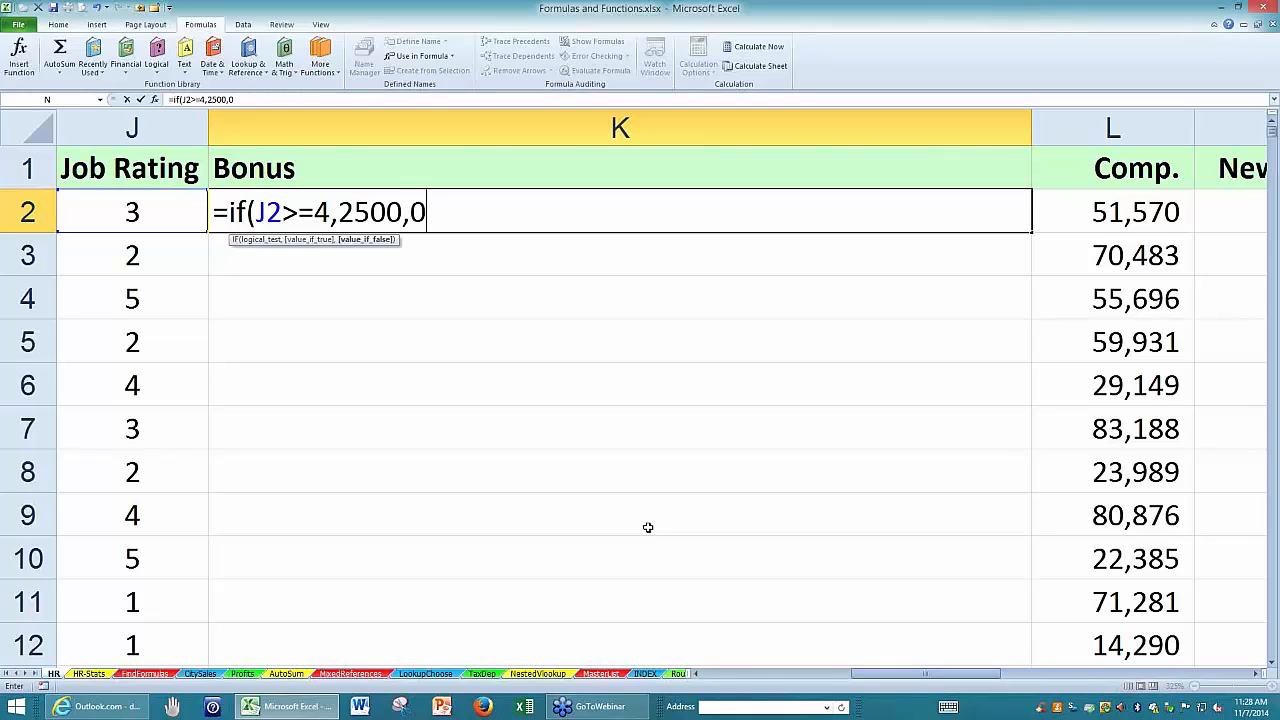
{"action": "key", "text": "BackSpace"}
{"action": "type", "text": "\"\""}
{"action": "left_click", "coordinate": [421, 211]}
{"action": "type", "text": "Sorry"}
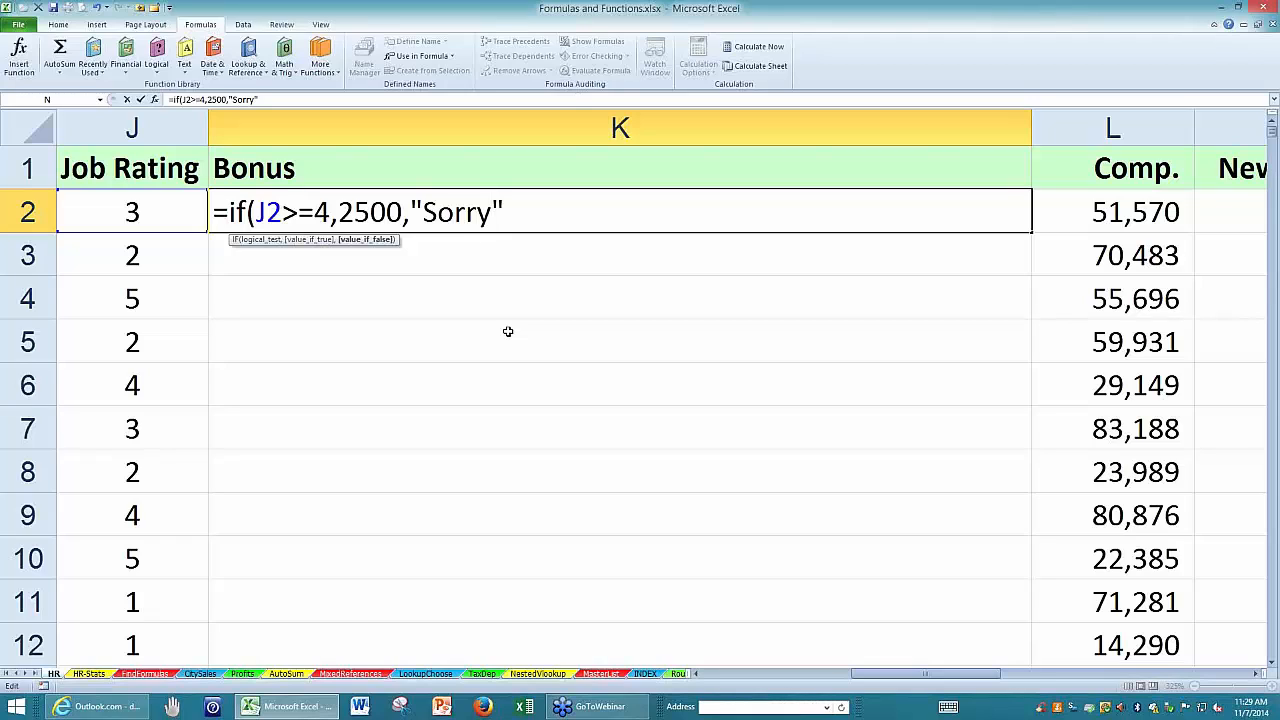
{"action": "key", "text": "ctrl+Return"}
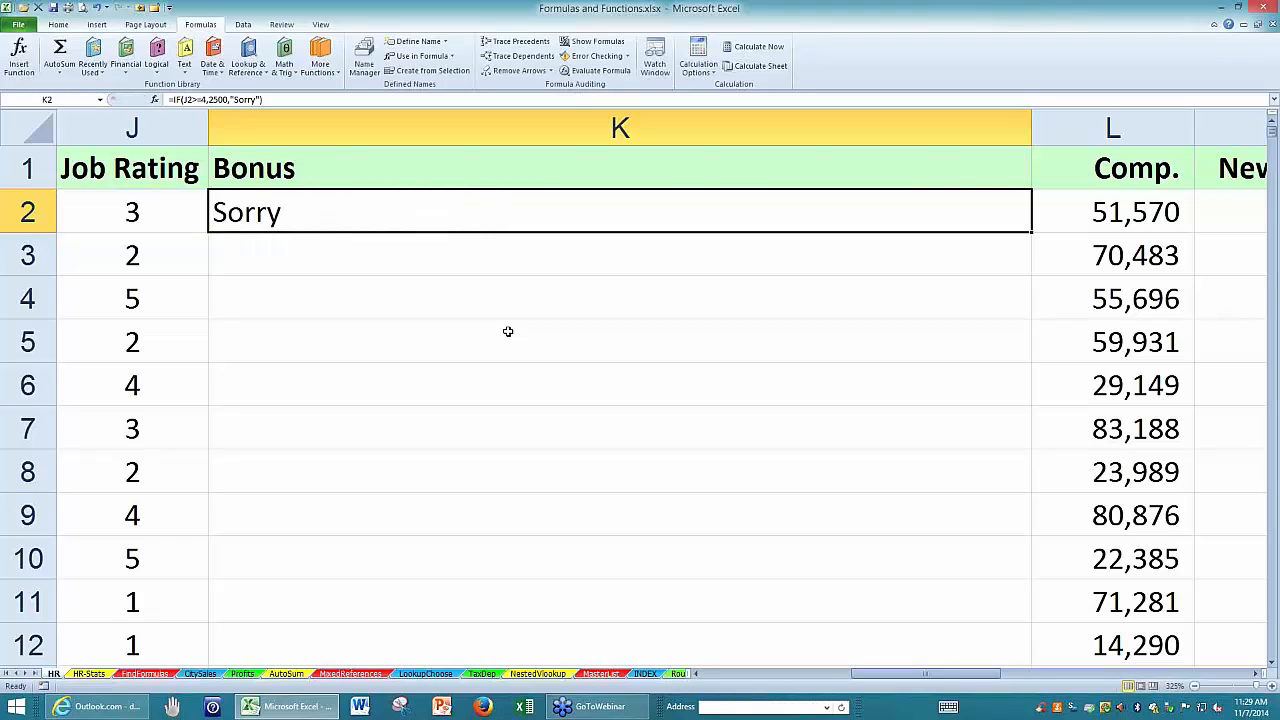
Replace "Sorry" with an empty string ("") in K2's formula and copy the formula down the whole Bonus column.
{"action": "double_click", "coordinate": [512, 218]}
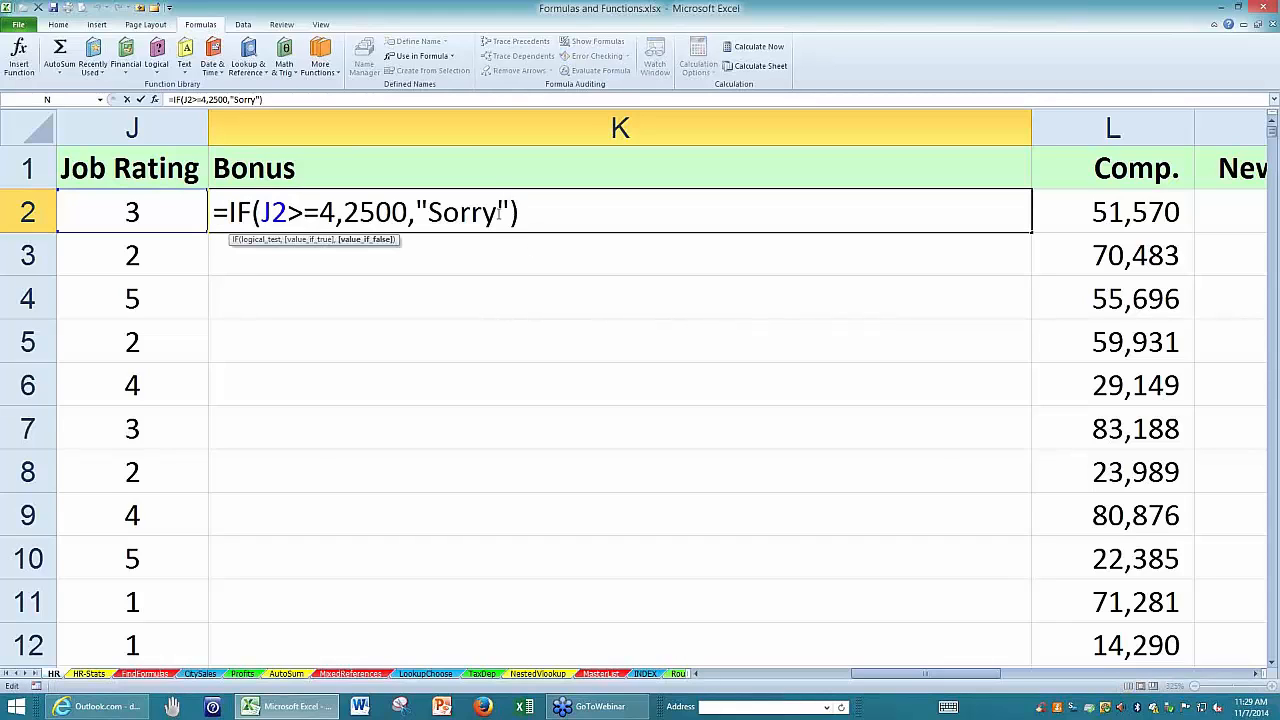
{"action": "left_click_drag", "start_coordinate": [498, 212], "coordinate": [428, 212]}
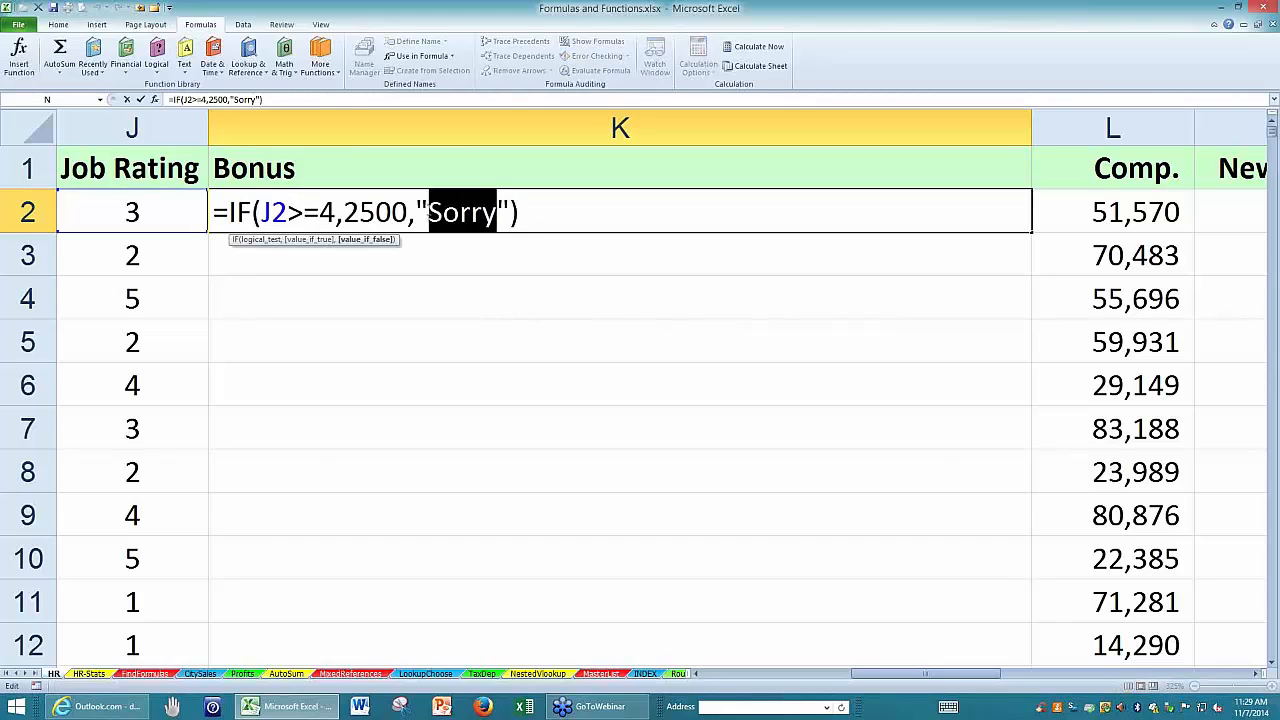
{"action": "key", "text": "Delete"}
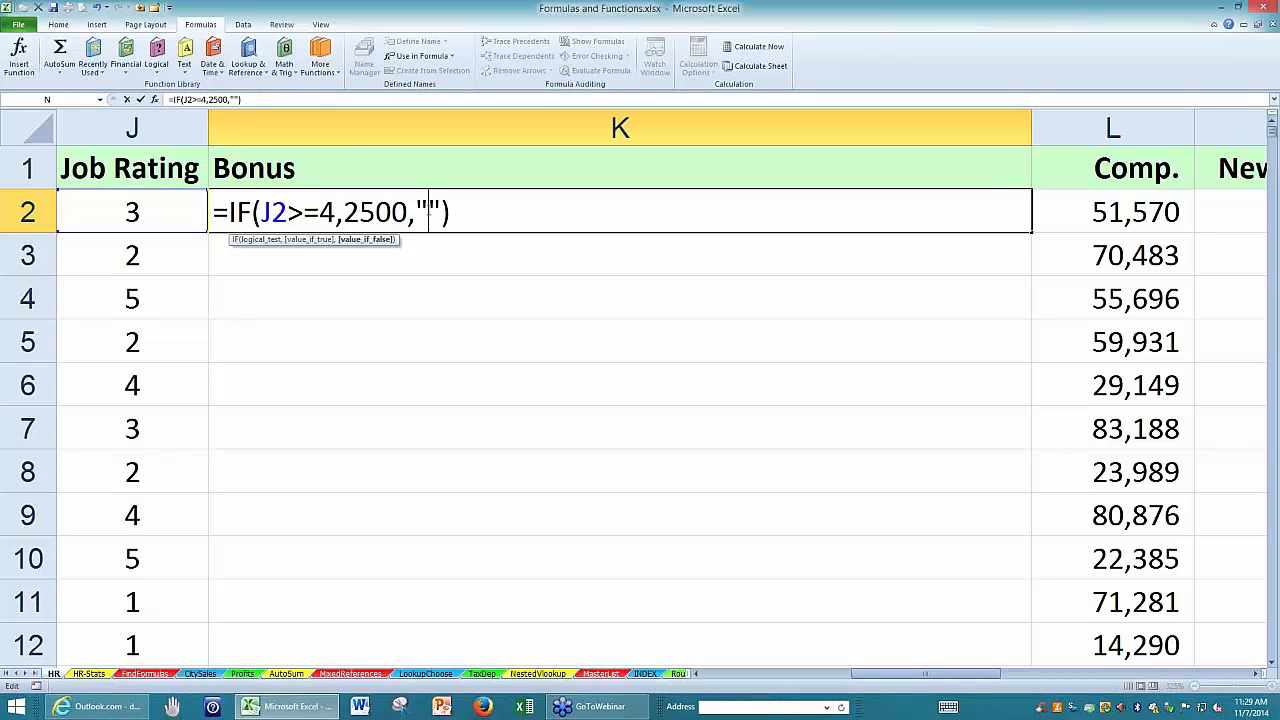
{"action": "key", "text": "Return"}
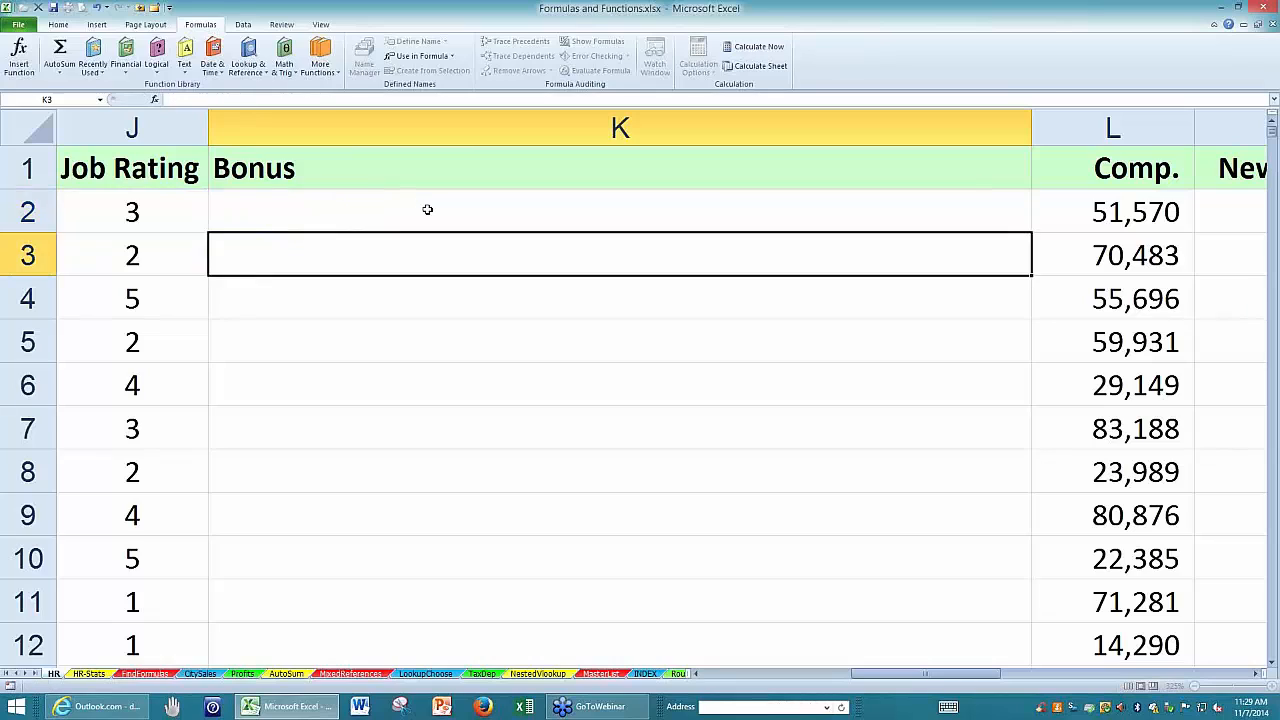
{"action": "left_click", "coordinate": [431, 203]}
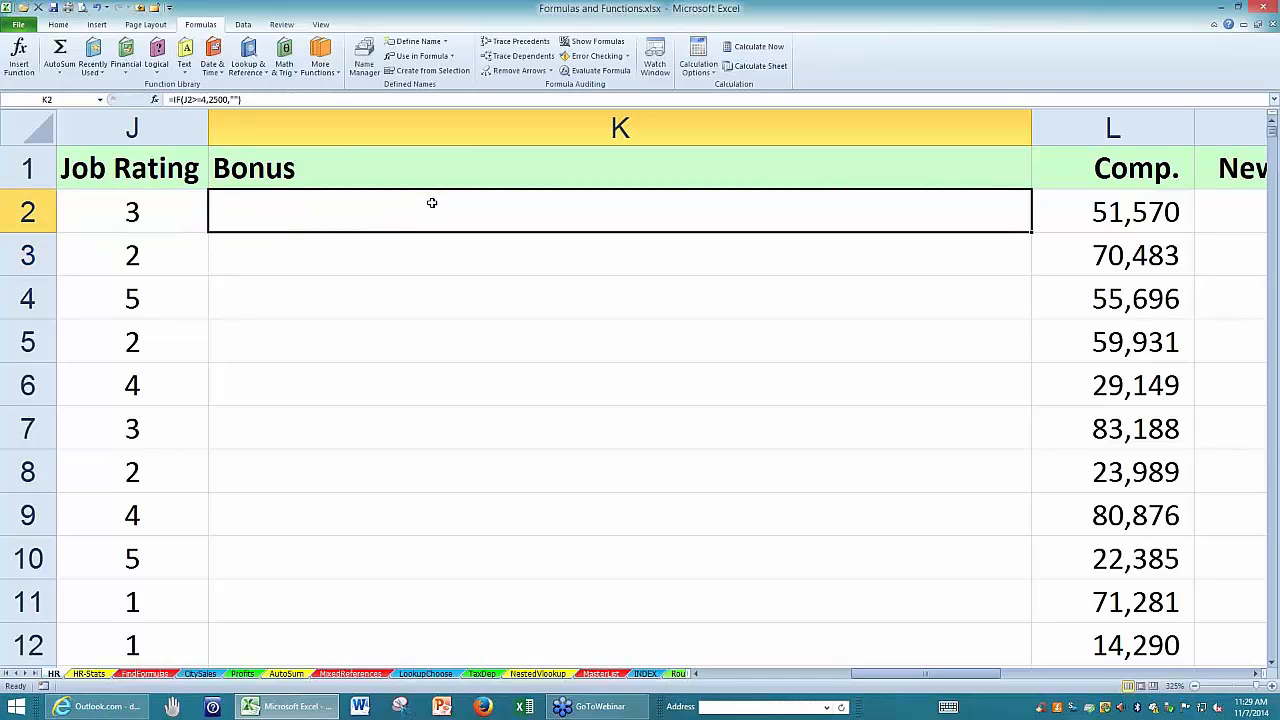
{"action": "double_click", "coordinate": [1031, 231]}
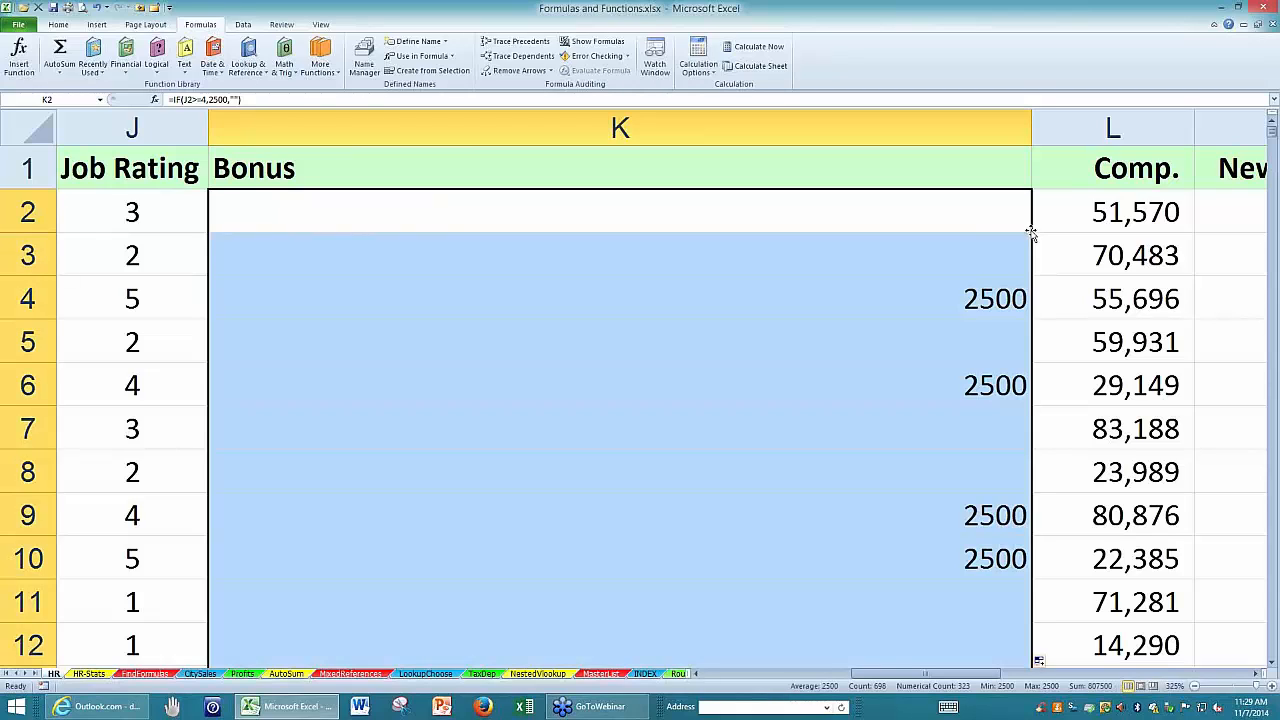
Open the K2 formula for editing and examine its logical test and true value.
{"action": "key", "text": "F2"}
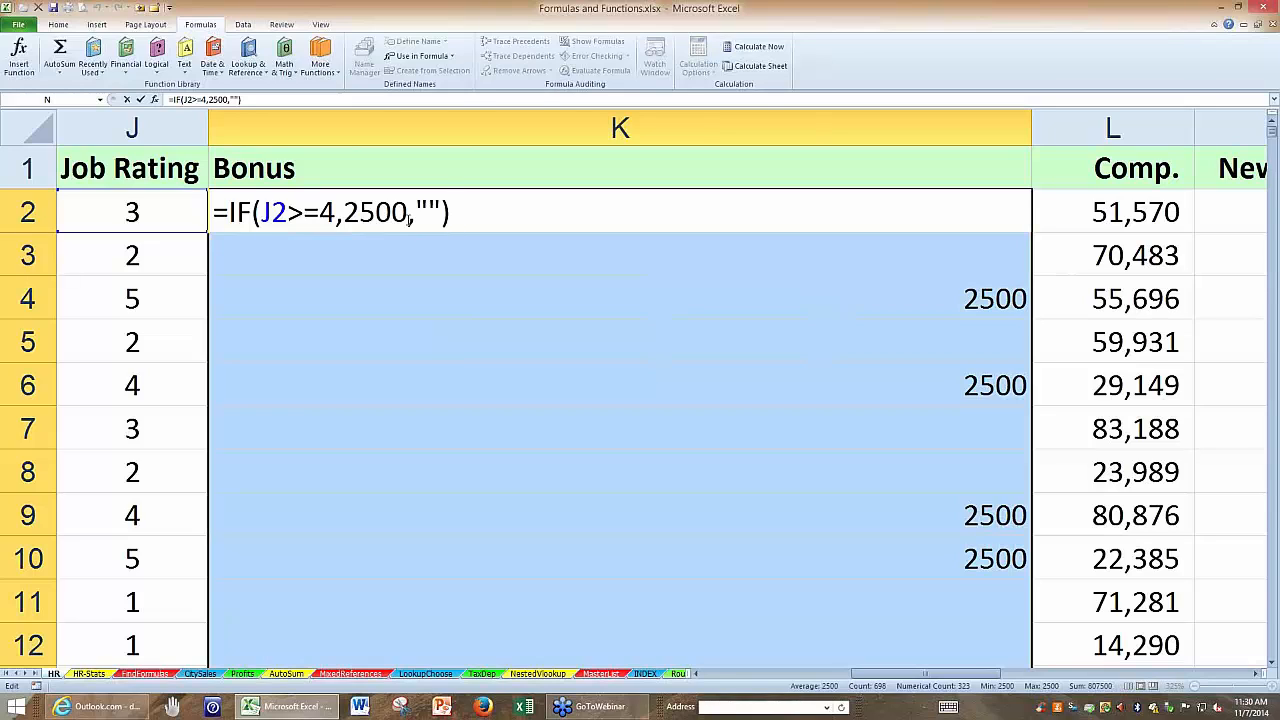
{"action": "left_click", "coordinate": [337, 212]}
{"action": "key", "text": "shift+Left"}
{"action": "key", "text": "shift+Left"}
{"action": "key", "text": "shift+Left"}
{"action": "key", "text": "shift+Left"}
{"action": "key", "text": "shift+Left"}
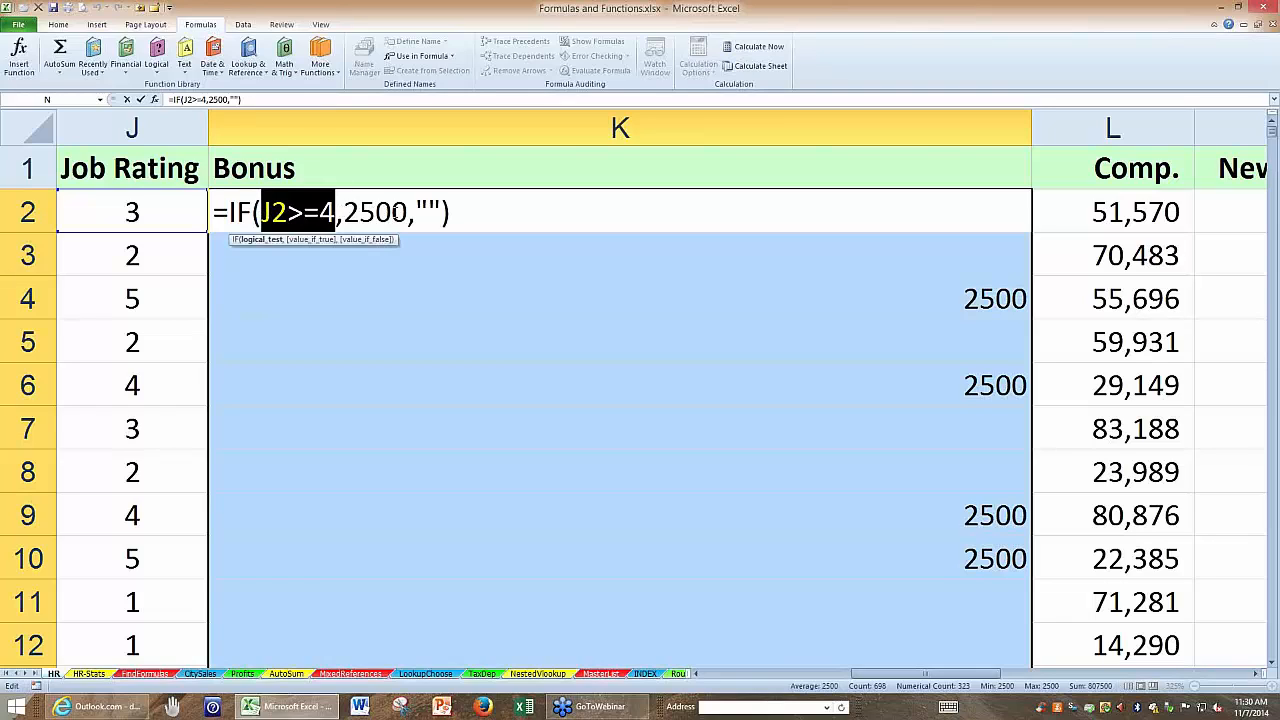
{"action": "left_click", "coordinate": [410, 212]}
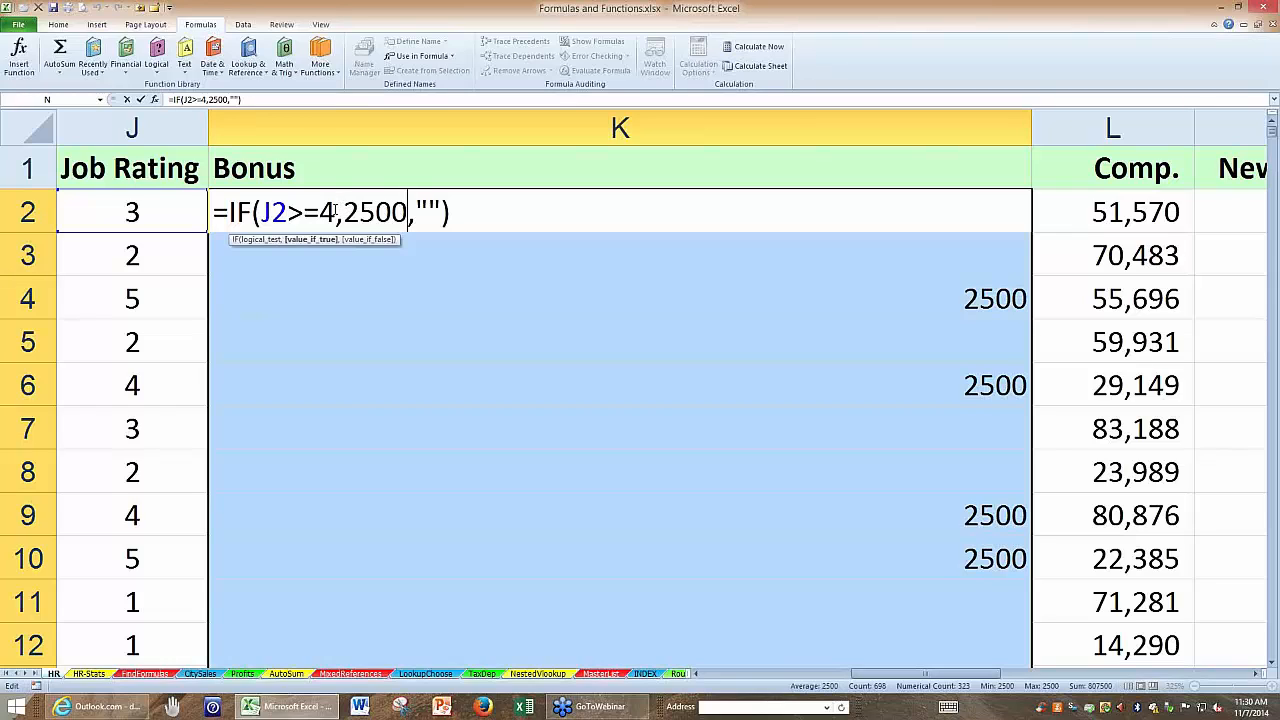
{"action": "left_click_drag", "start_coordinate": [336, 212], "coordinate": [262, 212]}
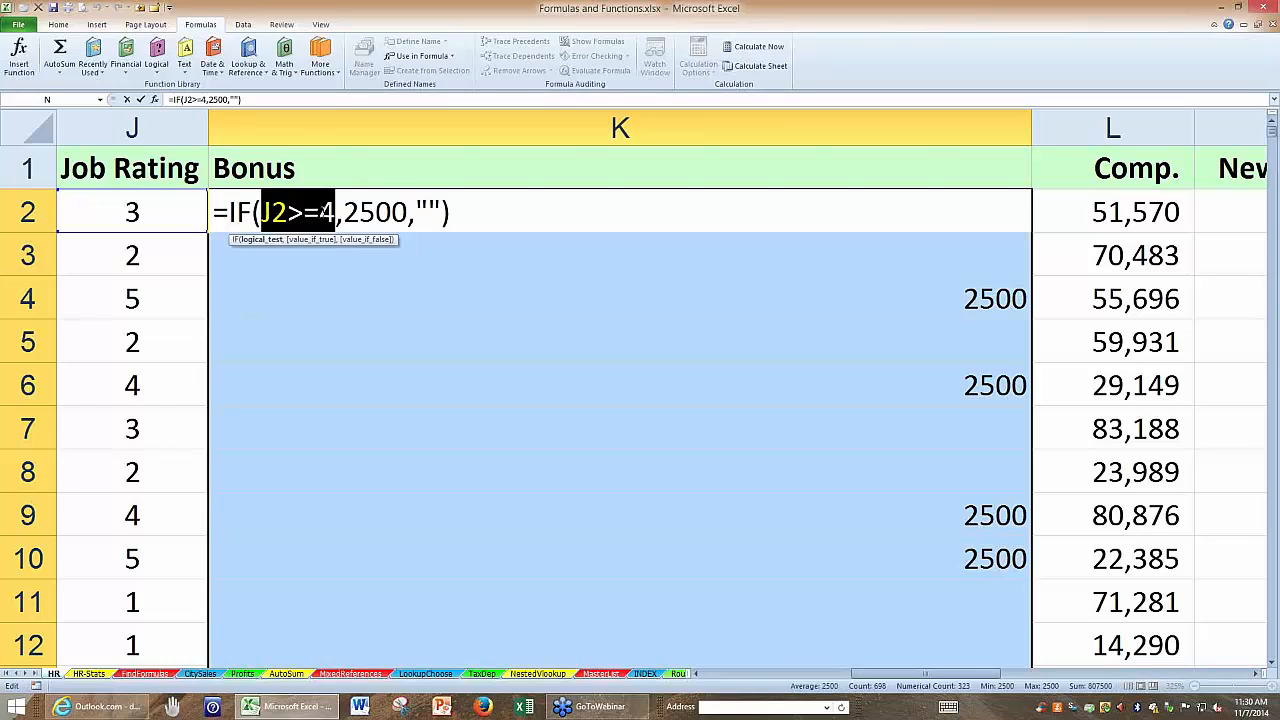
Nest IF(J2=3,900,"") as the false value of K2's formula and apply it to all selected Bonus cells.
{"action": "left_click", "coordinate": [414, 212]}
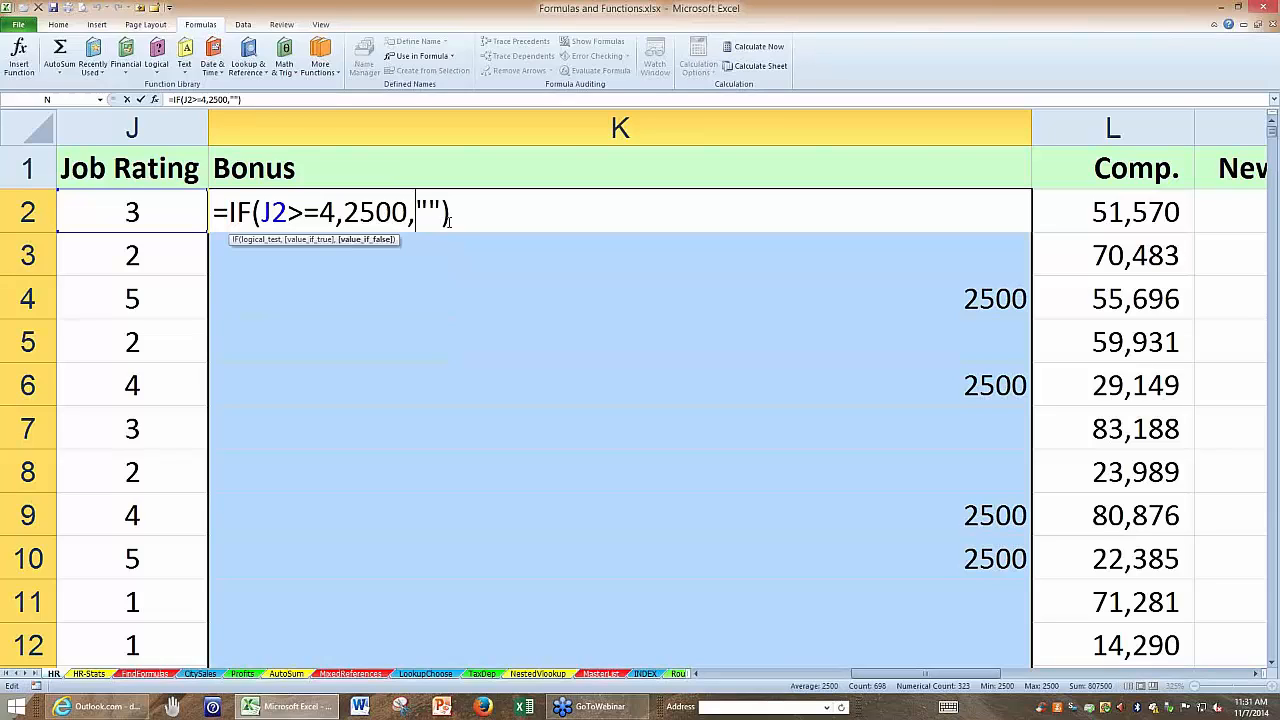
{"action": "type", "text": "if("}
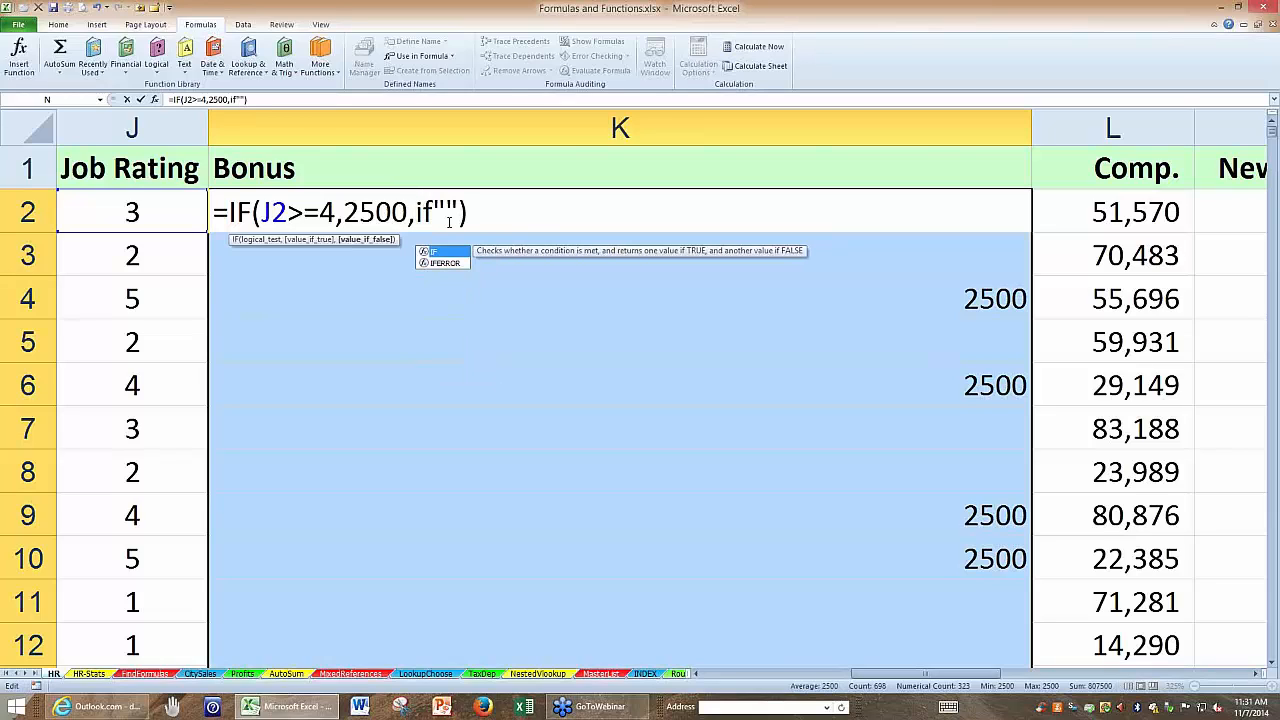
{"action": "left_click", "coordinate": [146, 213]}
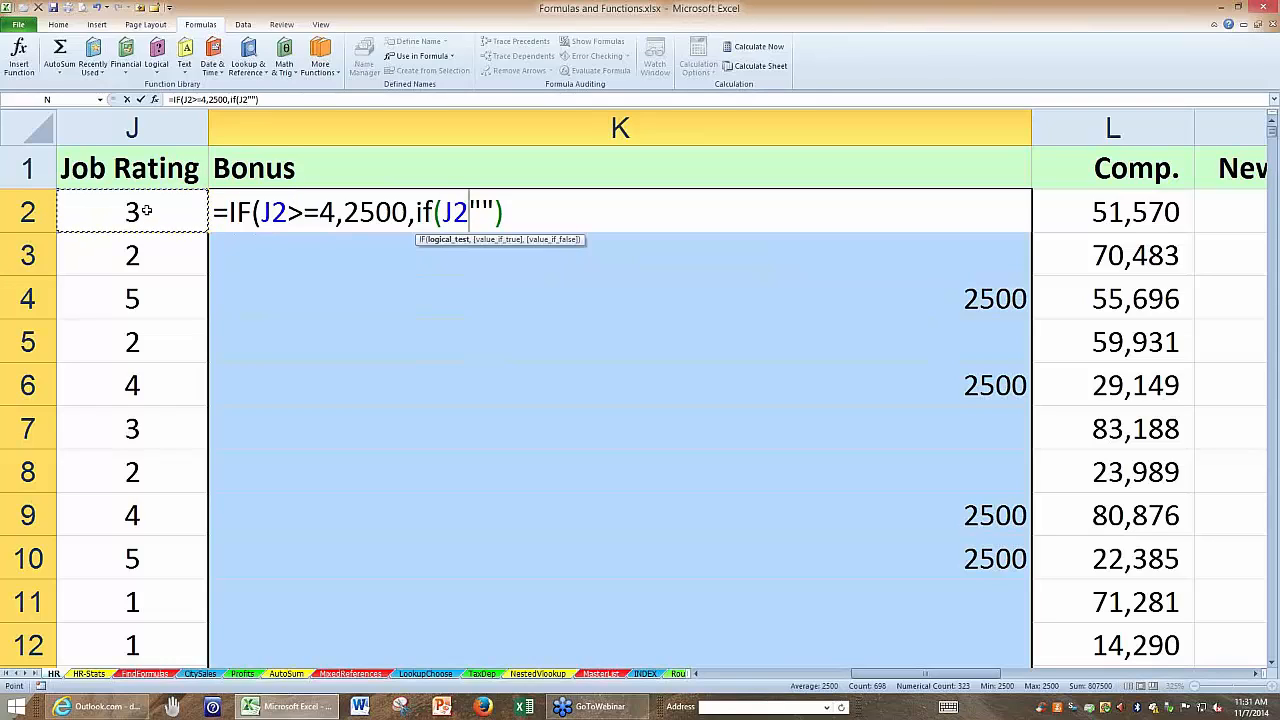
{"action": "type", "text": "=3"}
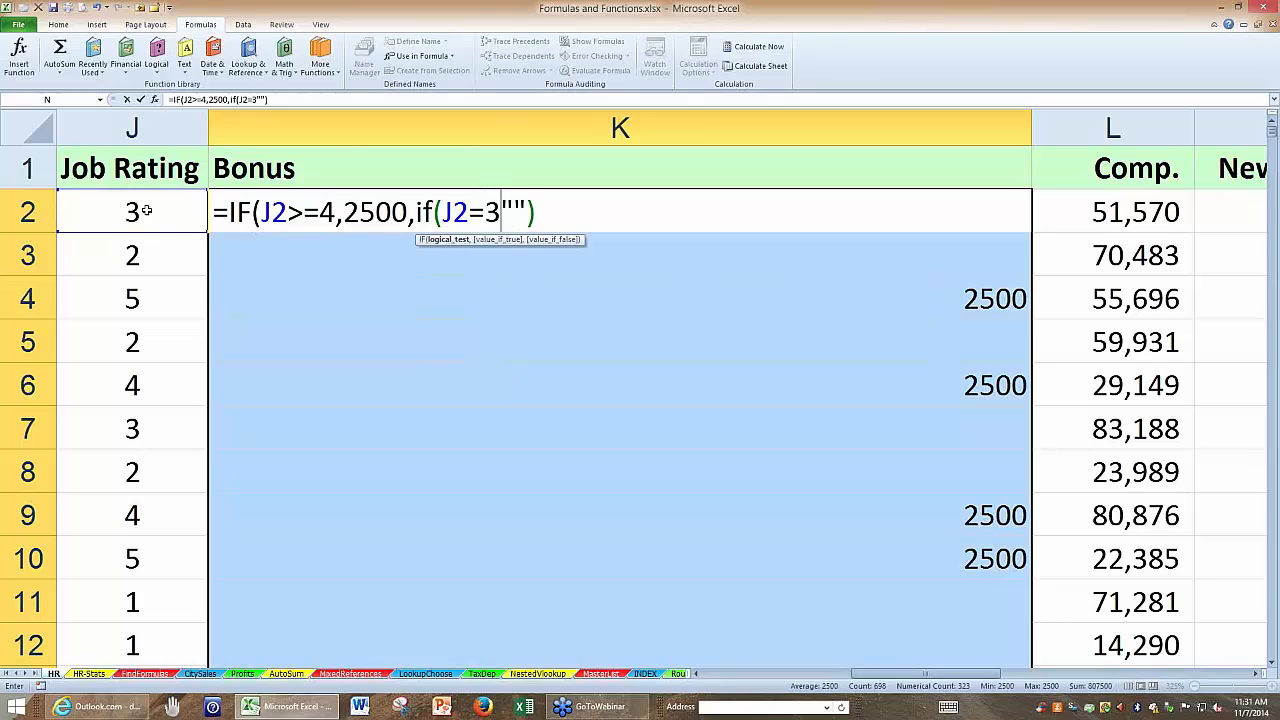
{"action": "type", "text": ","}
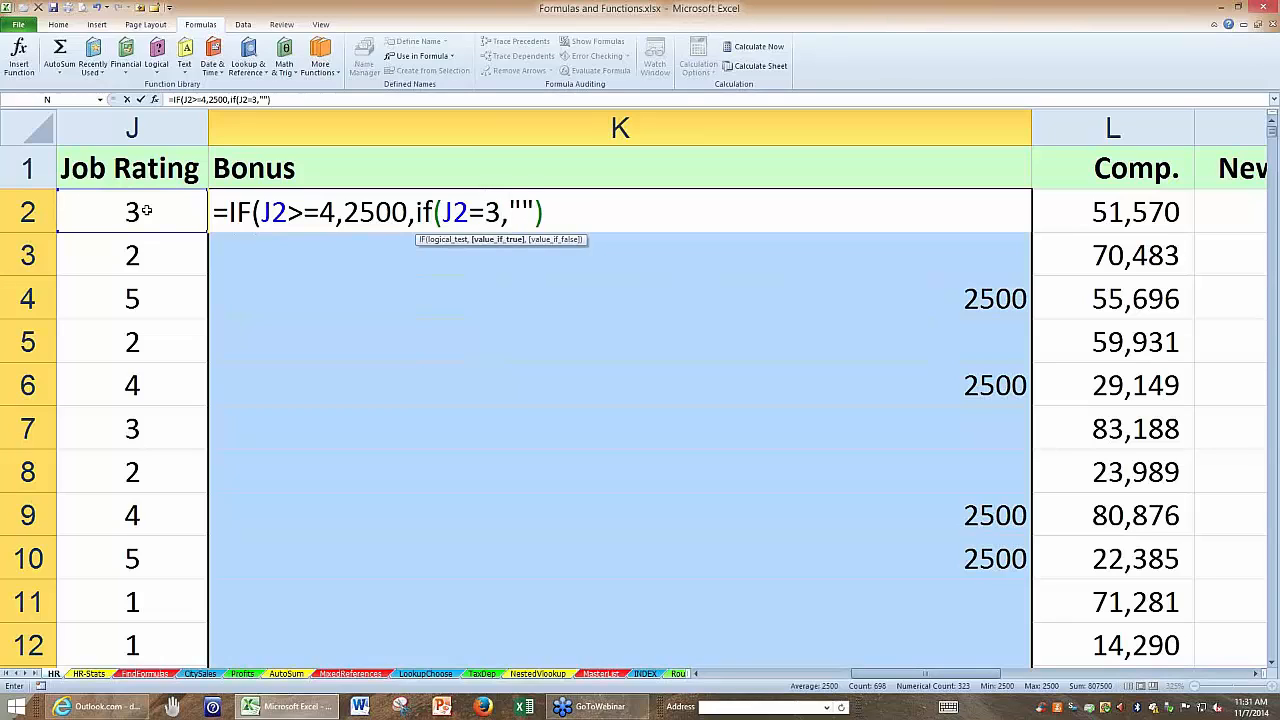
{"action": "type", "text": "900"}
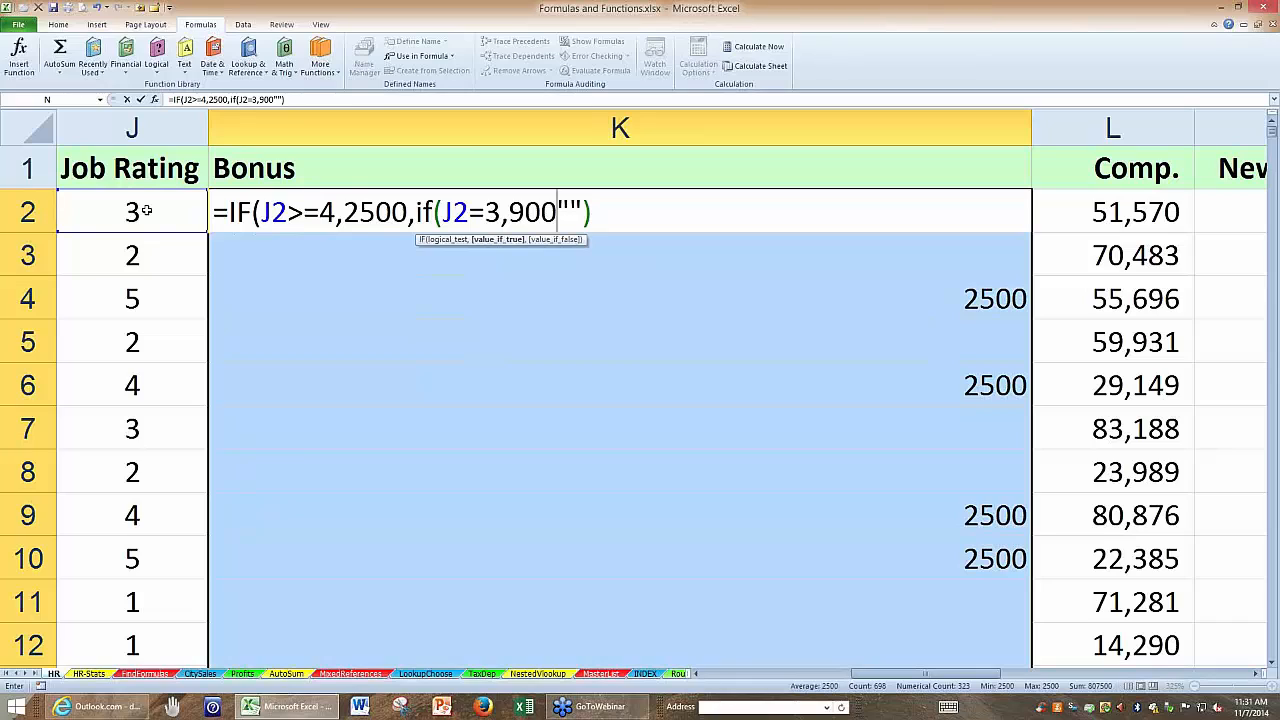
{"action": "type", "text": ","}
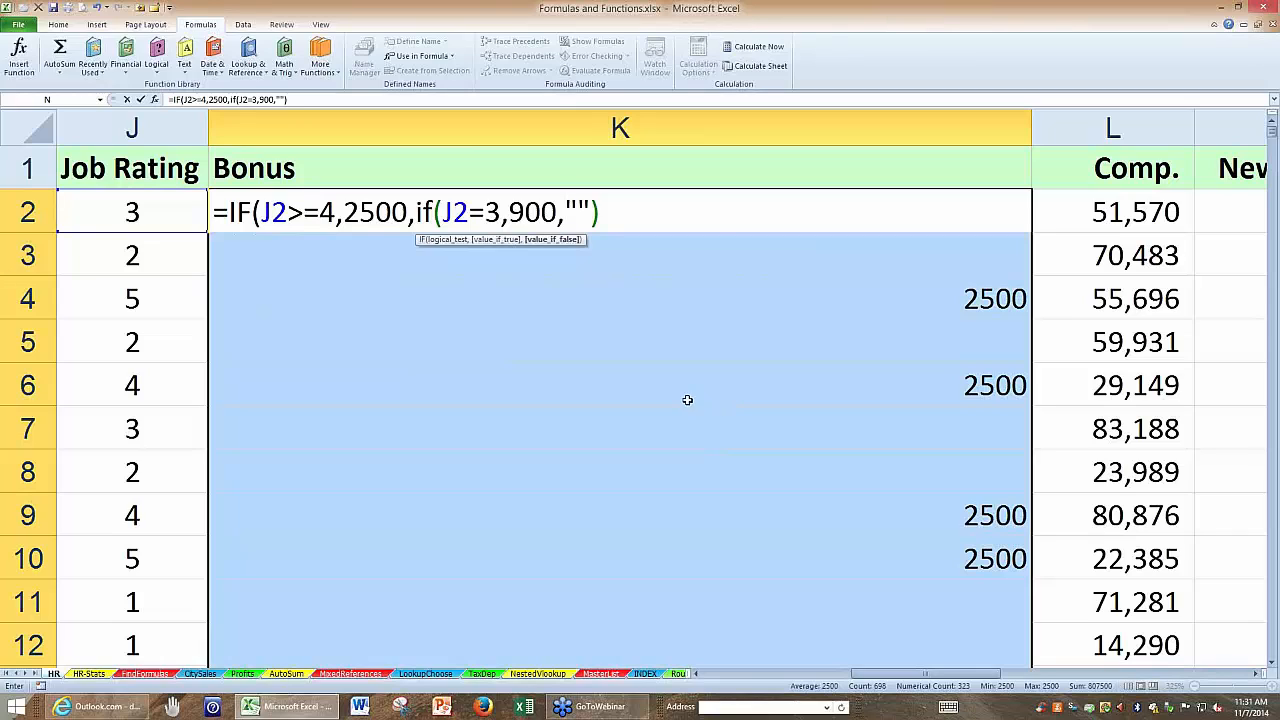
{"action": "left_click_drag", "start_coordinate": [598, 211], "coordinate": [594, 211]}
{"action": "left_click", "coordinate": [601, 212]}
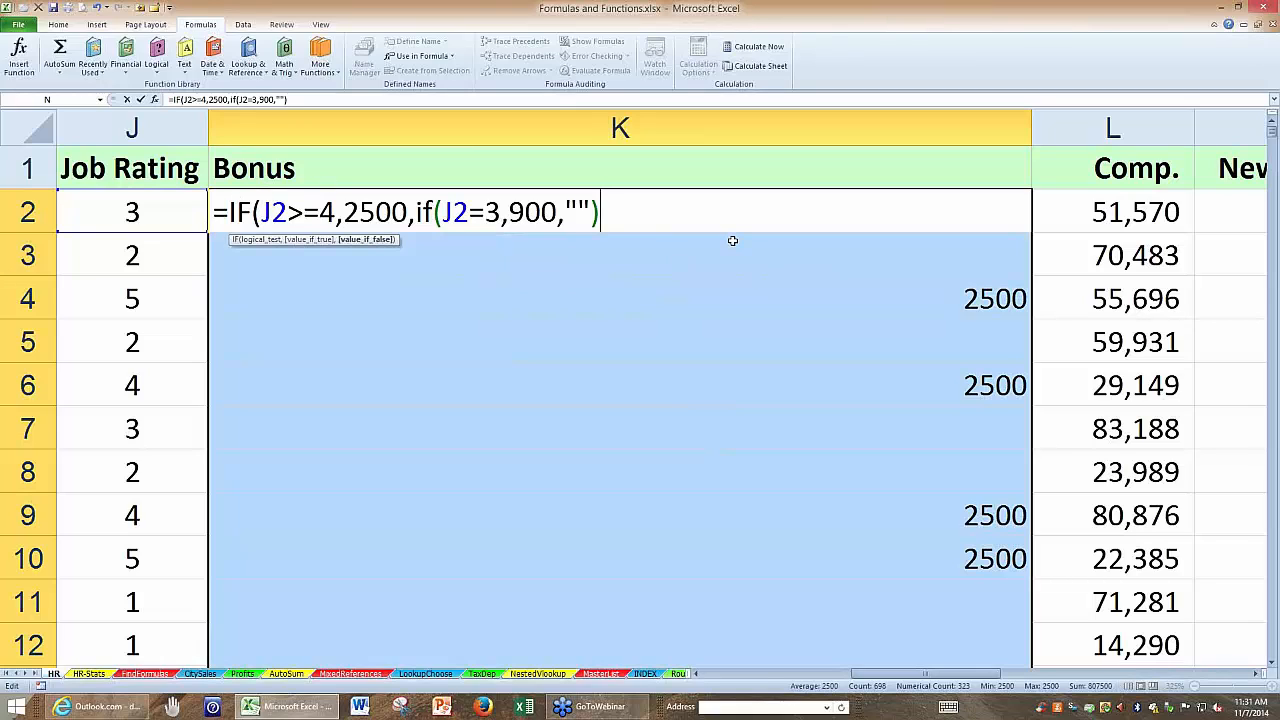
{"action": "type", "text": ")"}
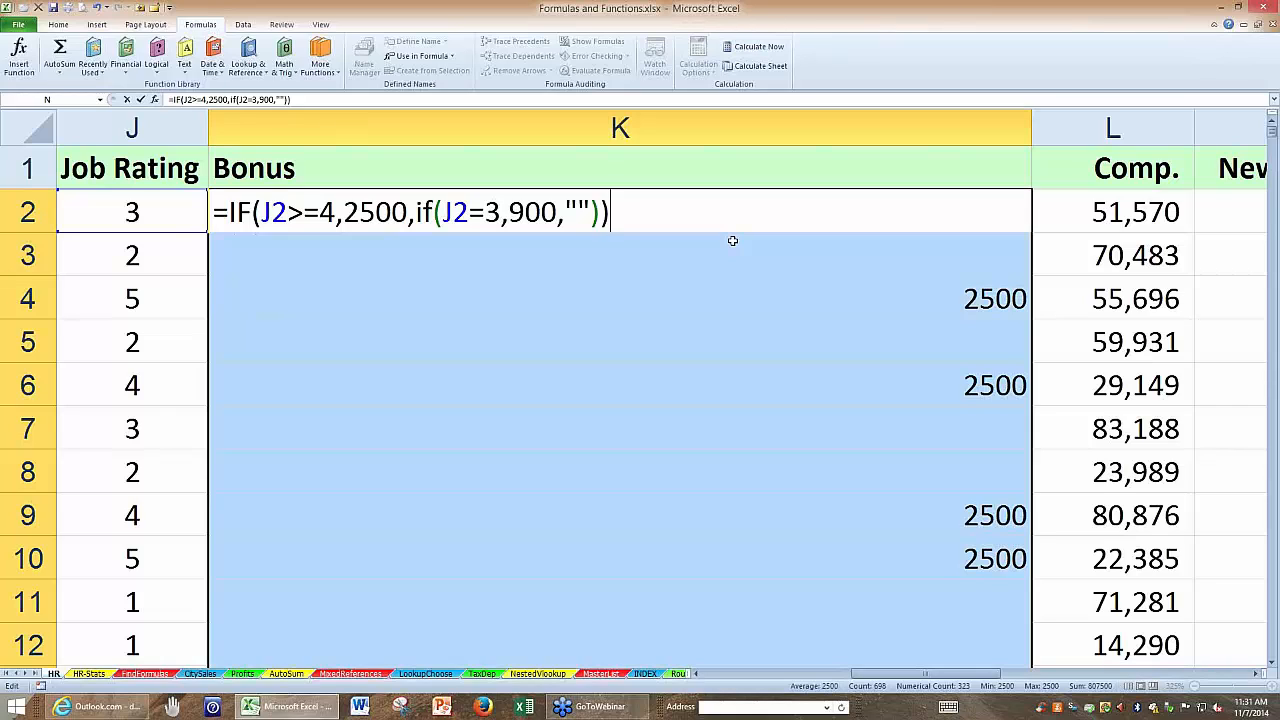
{"action": "key", "text": "ctrl+Return"}
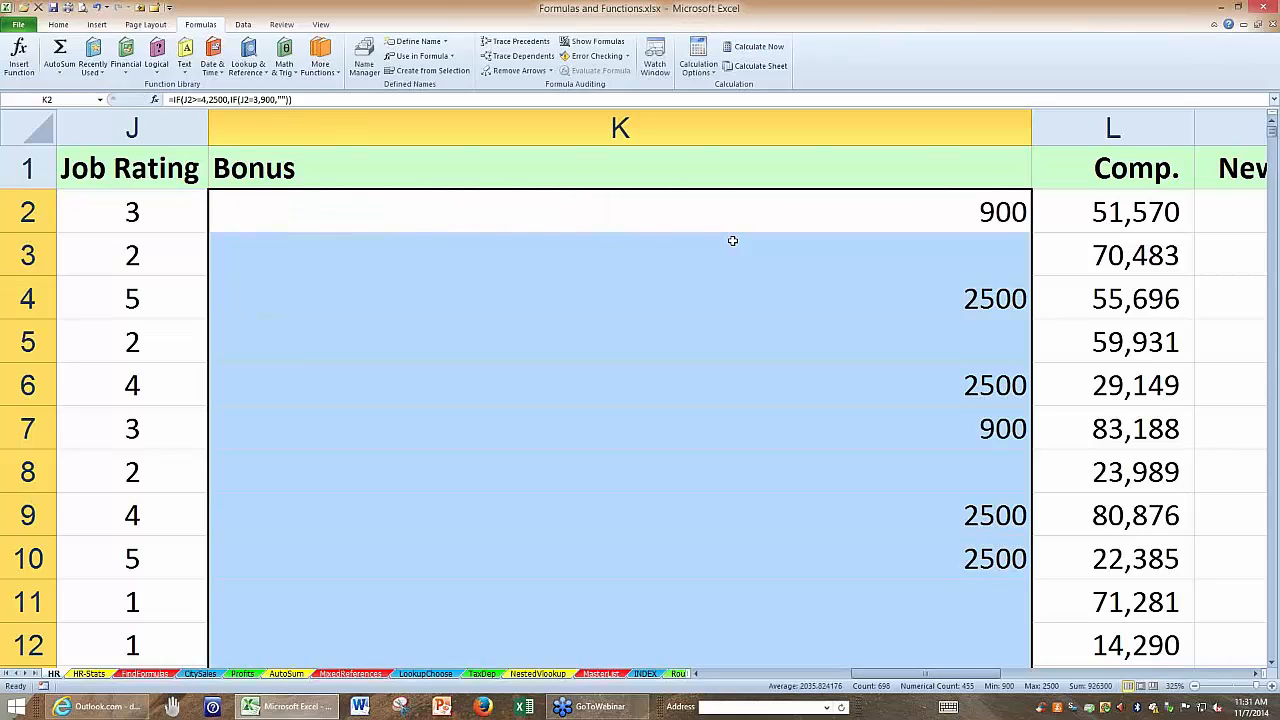
Nest IF(J2=2,100,"") as the innermost false value of K2's formula and apply it to all selected Bonus cells.
{"action": "key", "text": "F2"}
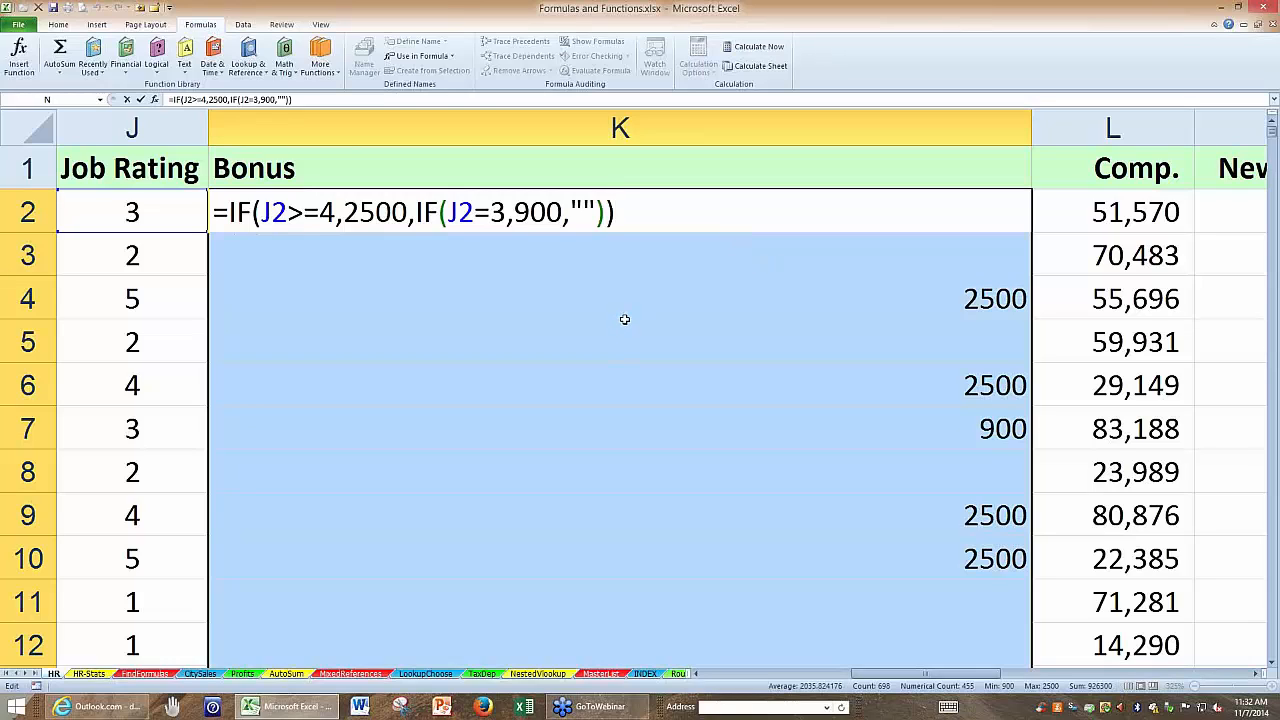
{"action": "left_click", "coordinate": [569, 219]}
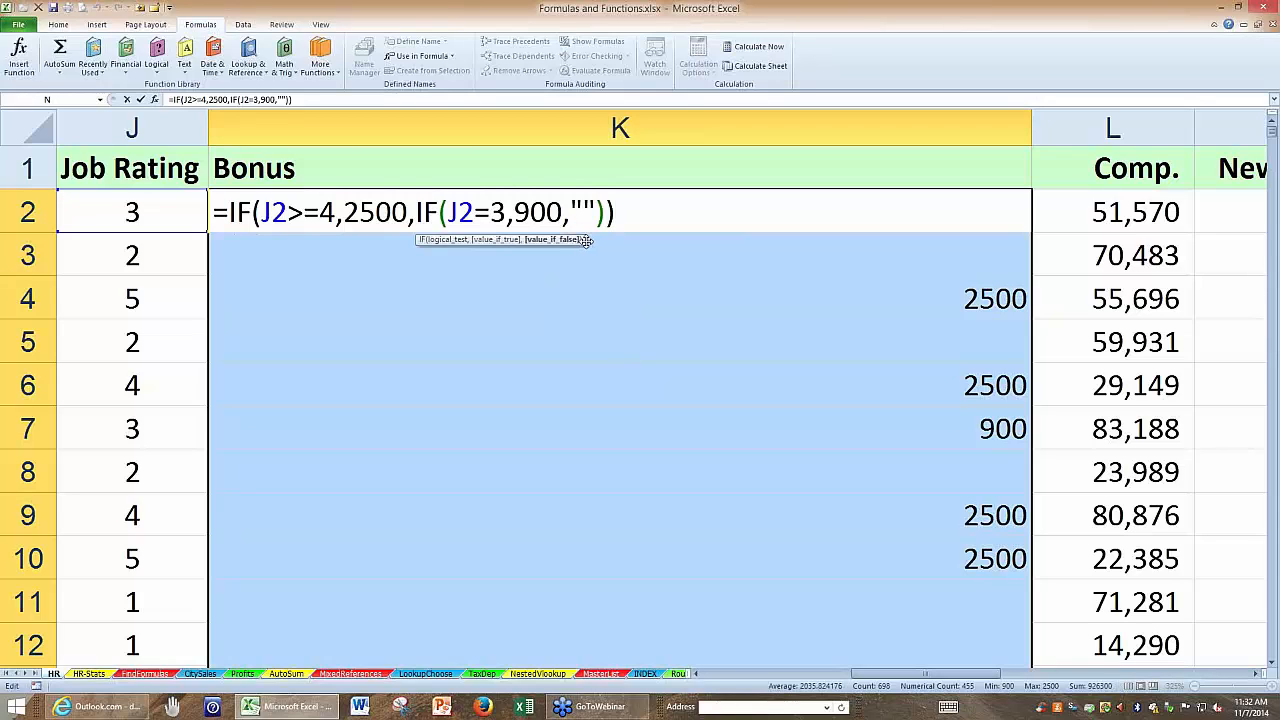
{"action": "type", "text": "if("}
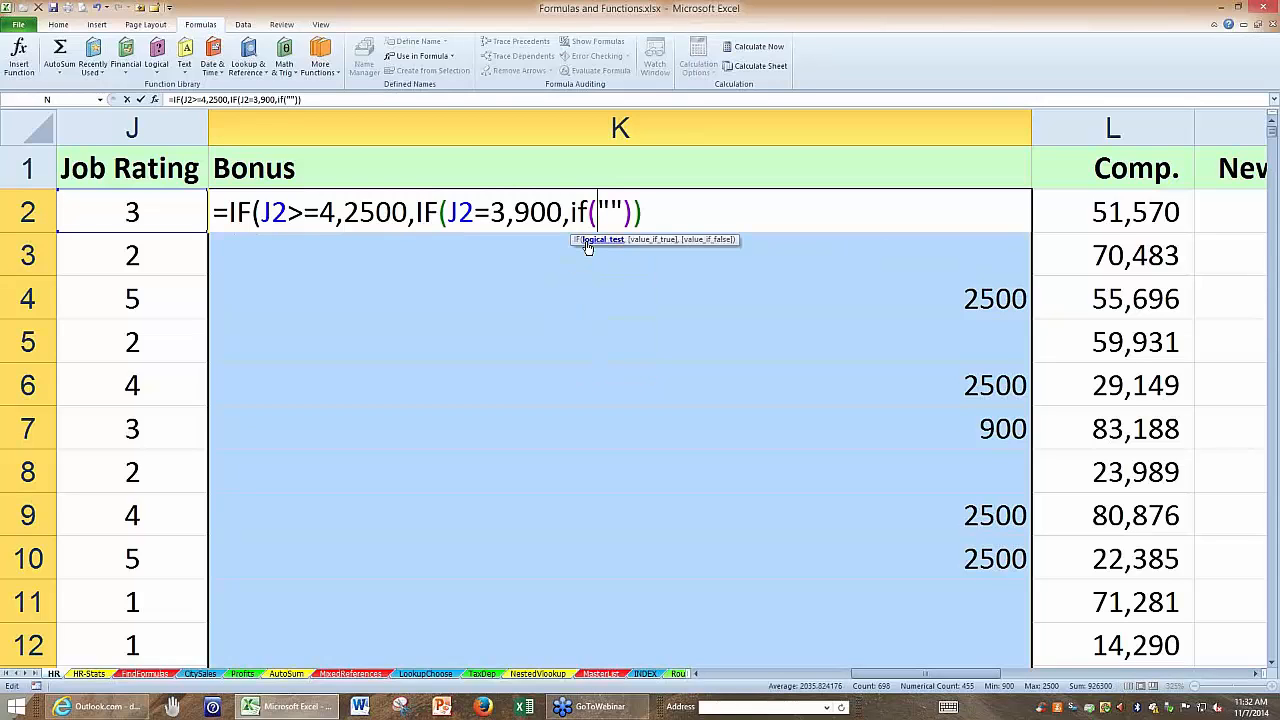
{"action": "left_click", "coordinate": [160, 219]}
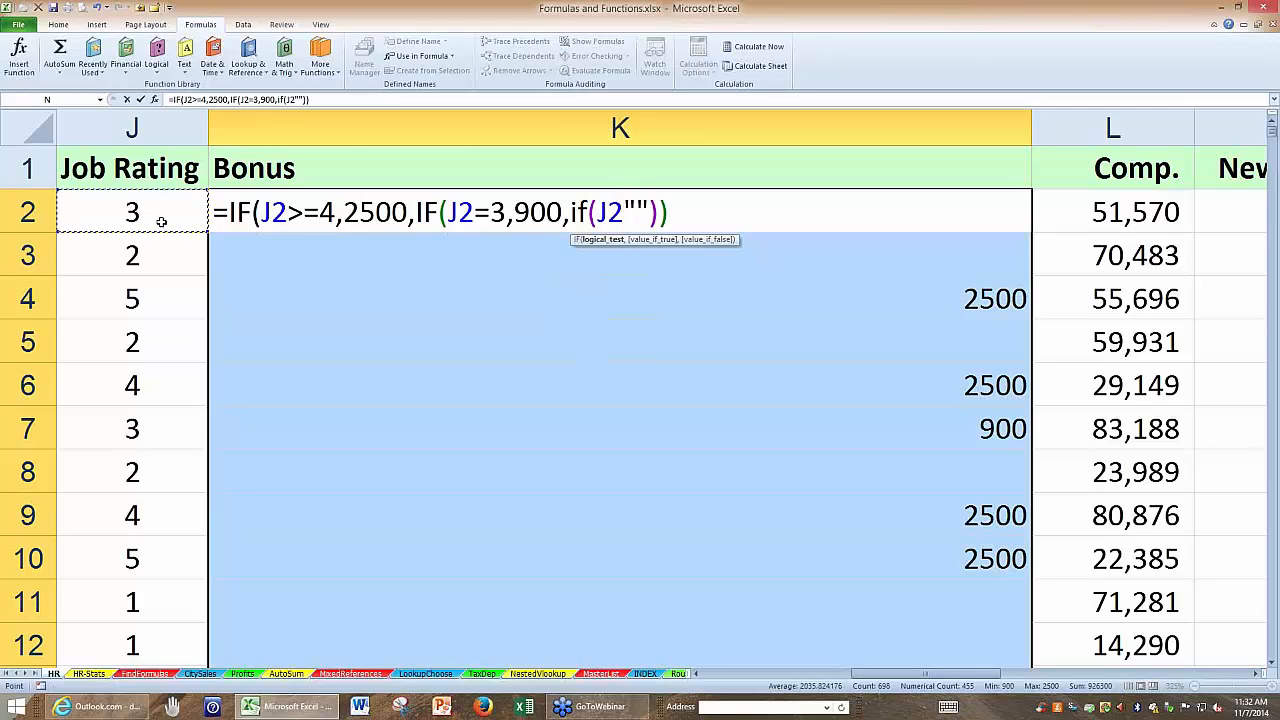
{"action": "type", "text": "=2,"}
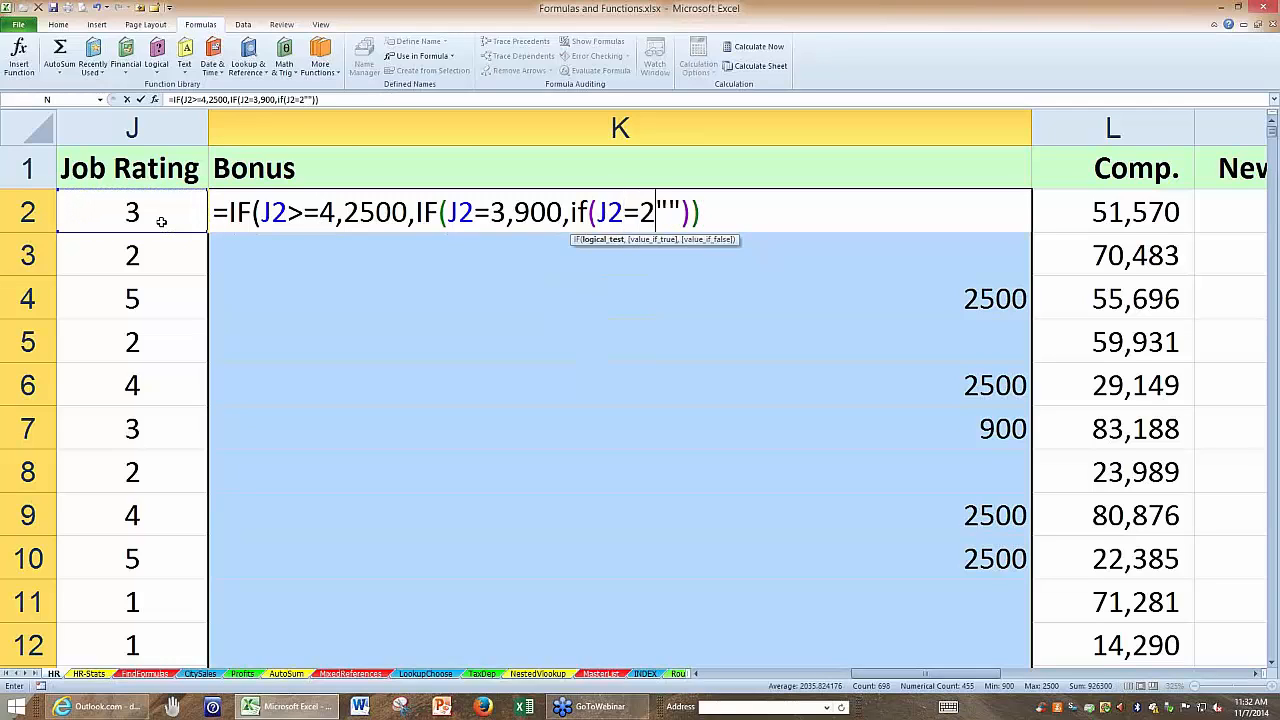
{"action": "type", "text": "100"}
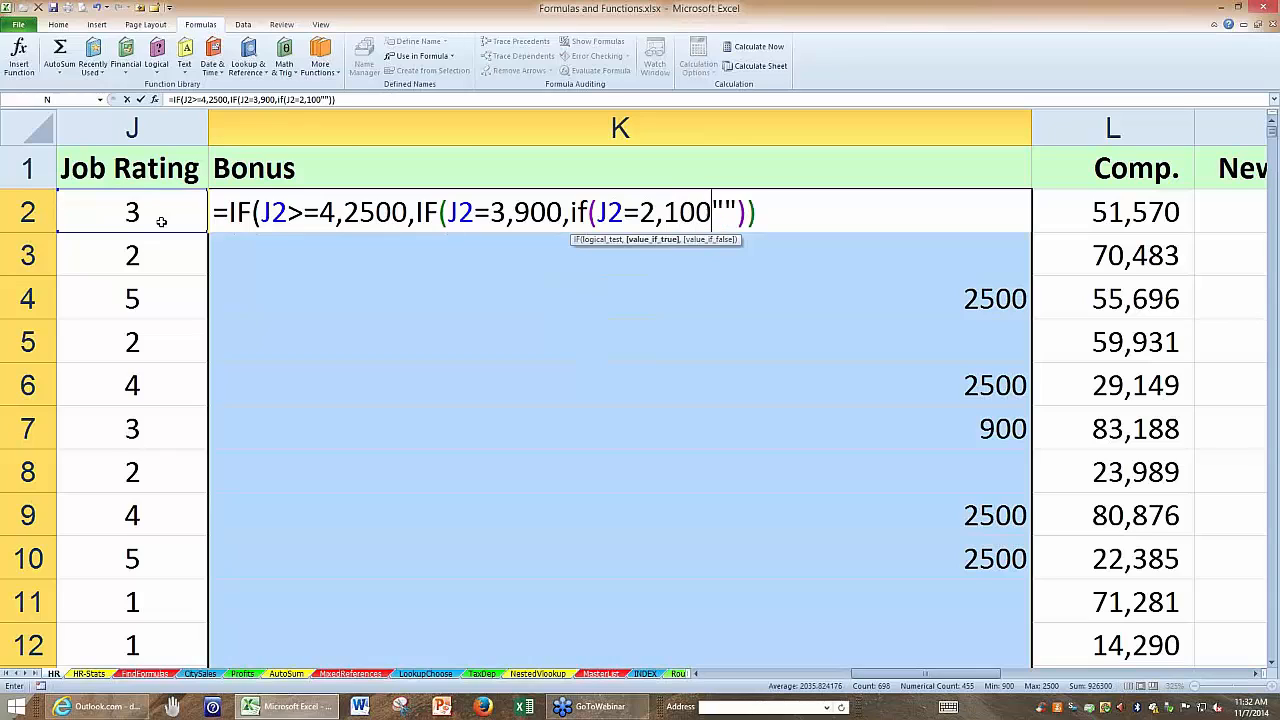
{"action": "type", "text": ",\"\""}
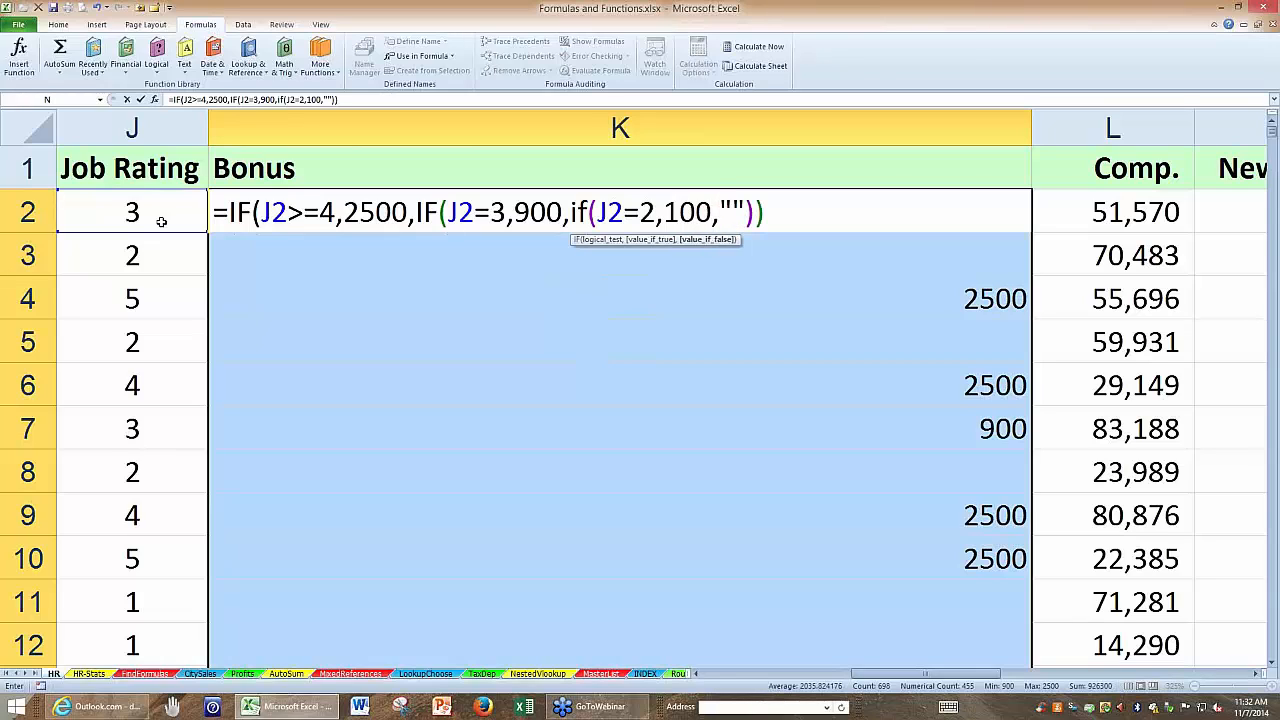
{"action": "type", "text": "))"}
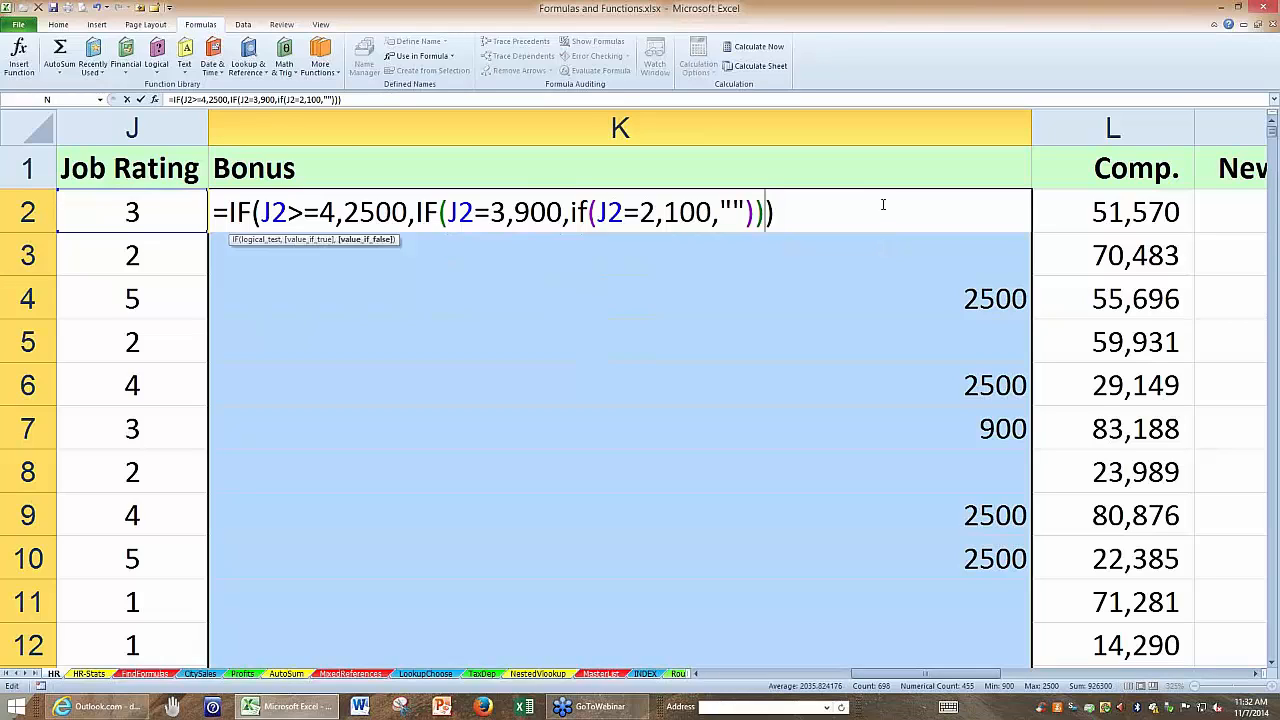
{"action": "key", "text": "ctrl+Return"}
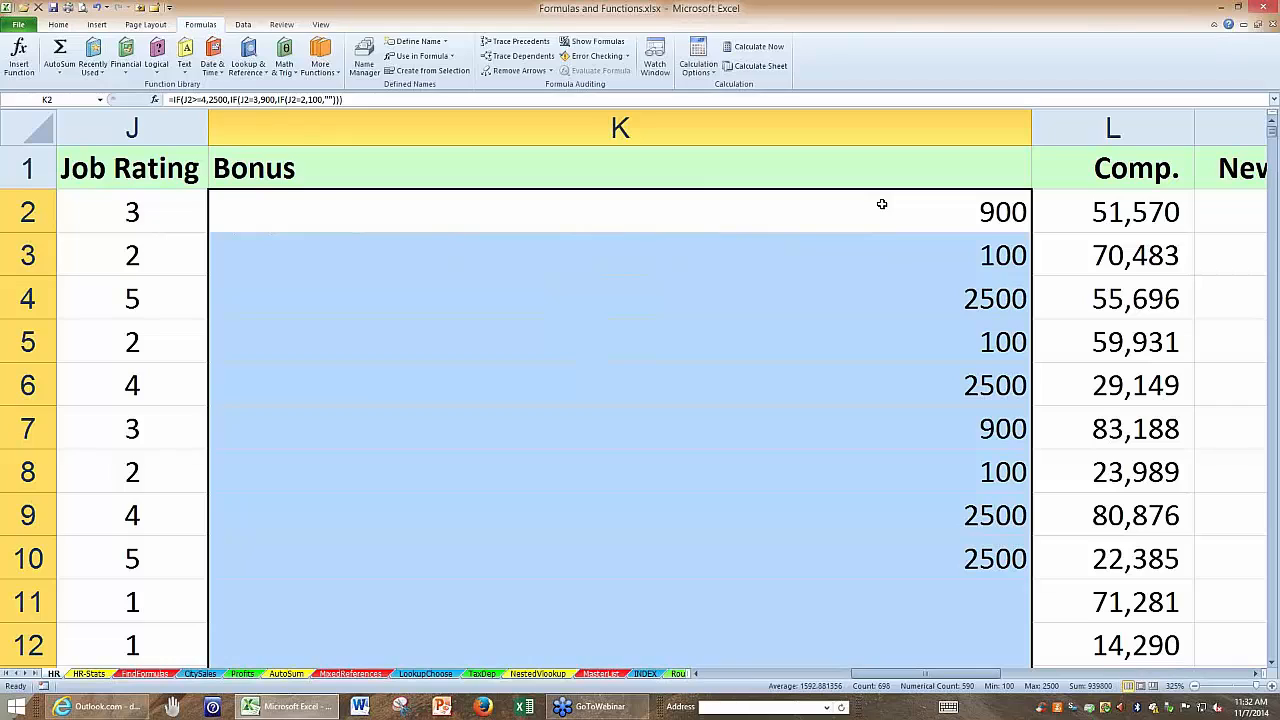
Examine the true values and nested IF structure of the Bonus formula in K2.
{"action": "left_click", "coordinate": [782, 128]}
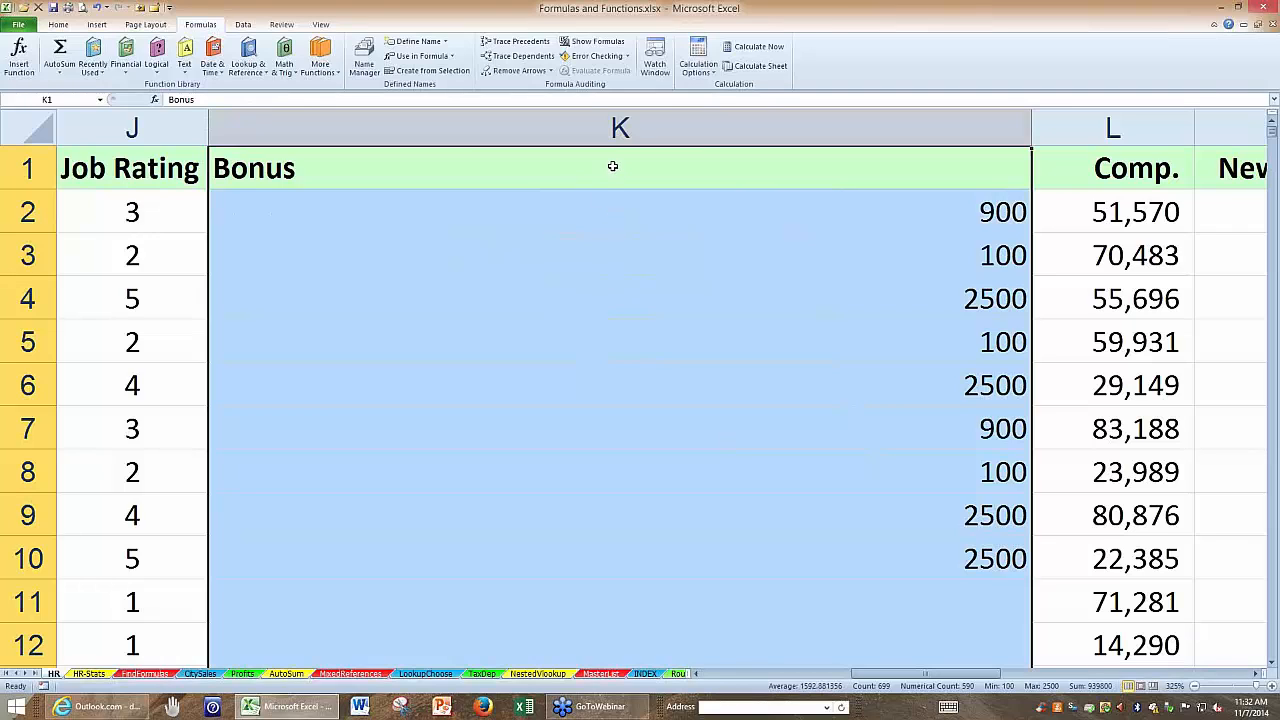
{"action": "left_click", "coordinate": [574, 211]}
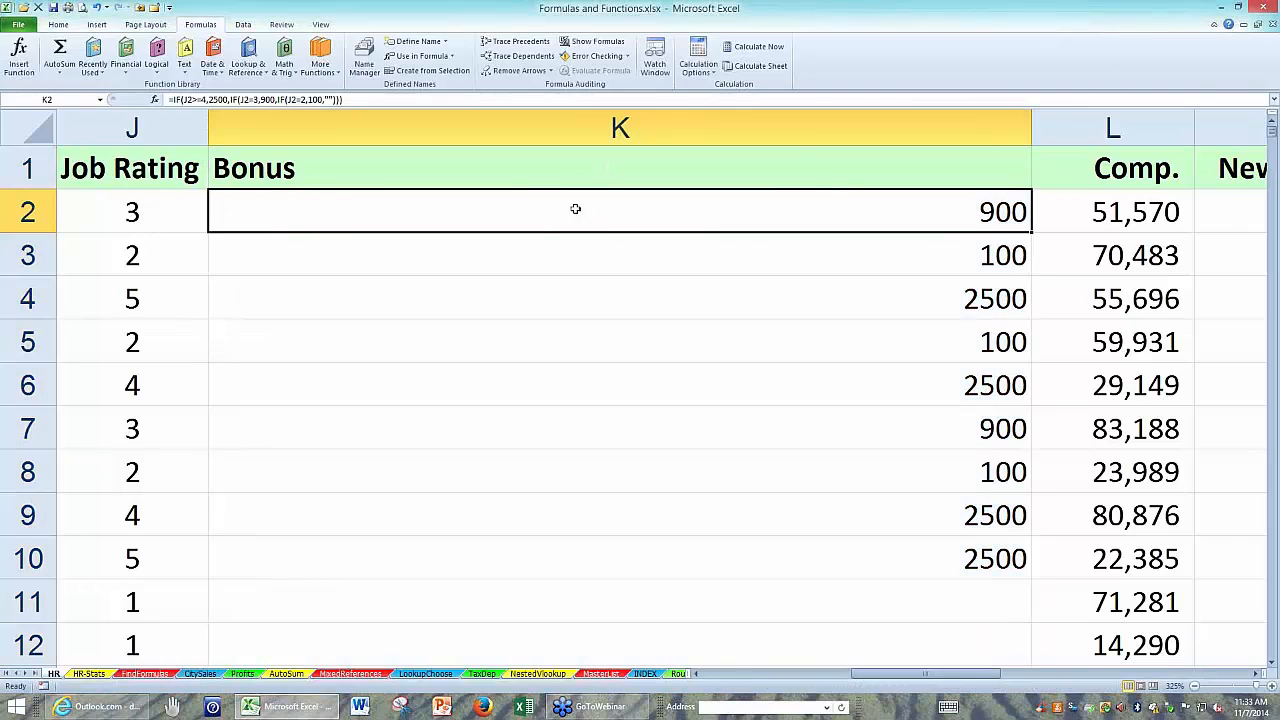
{"action": "double_click", "coordinate": [574, 211]}
{"action": "left_click_drag", "start_coordinate": [408, 211], "coordinate": [345, 204]}
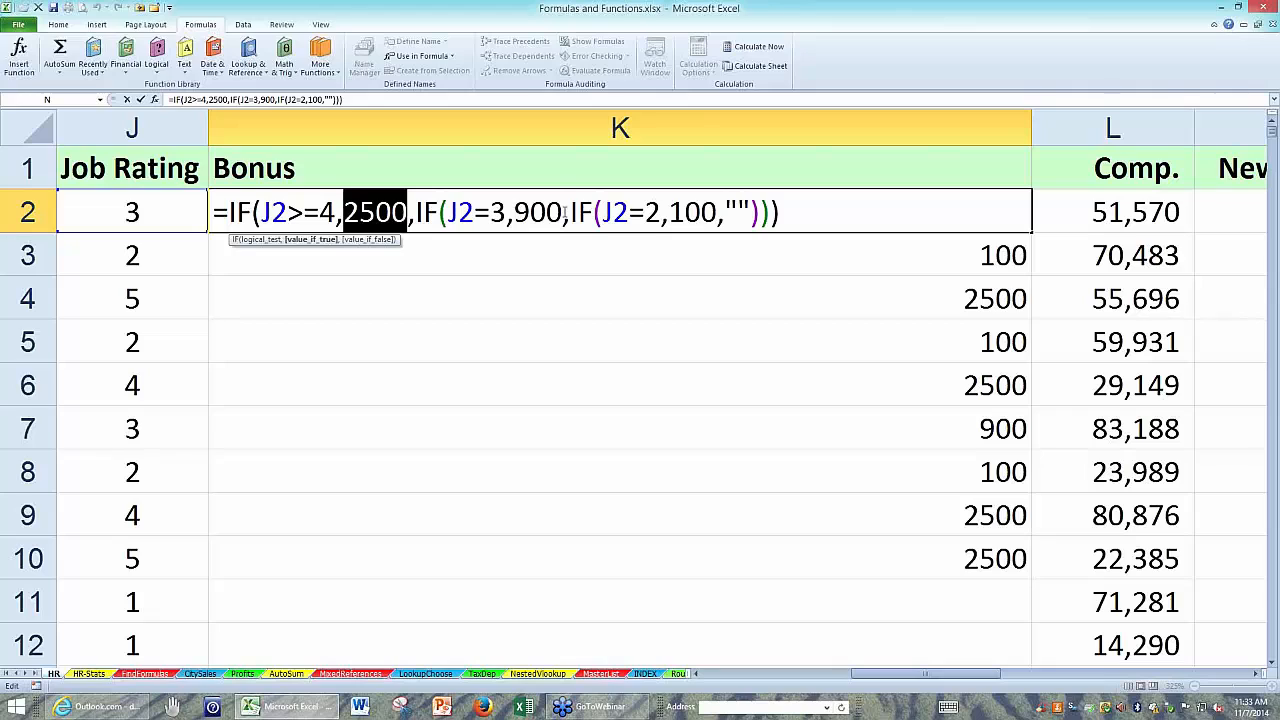
{"action": "left_click_drag", "start_coordinate": [563, 211], "coordinate": [517, 211]}
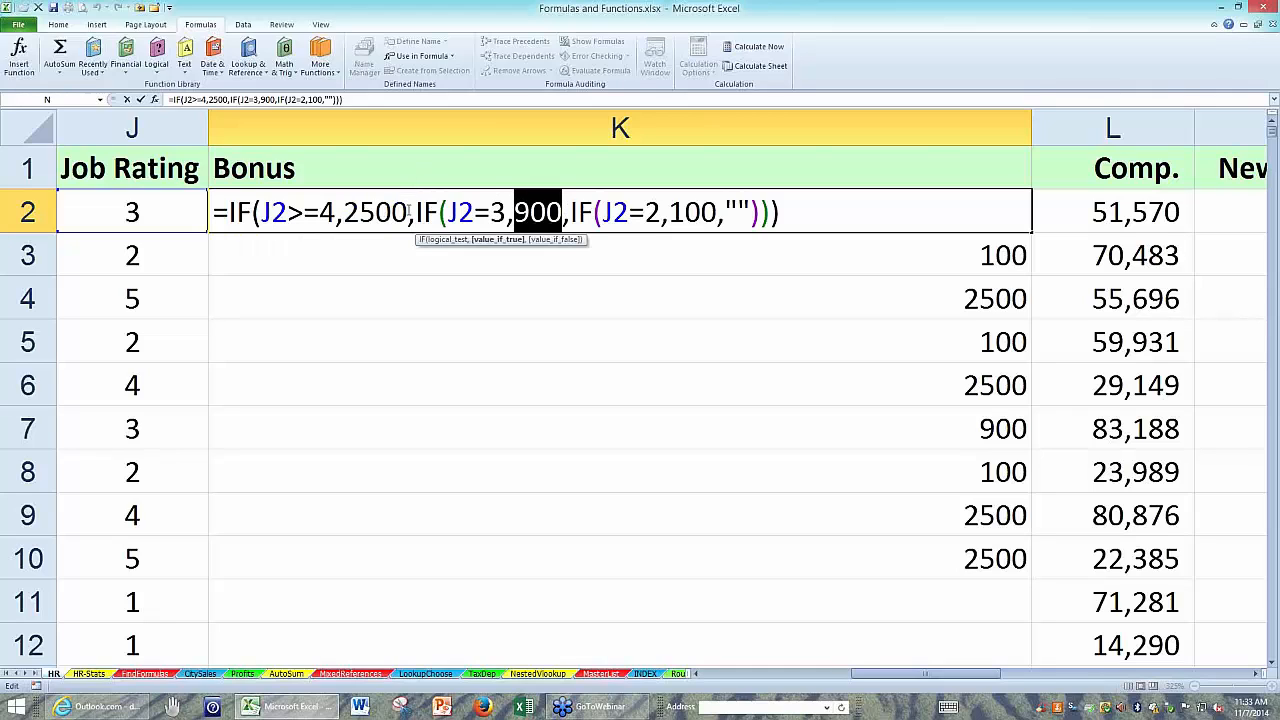
{"action": "left_click_drag", "start_coordinate": [408, 211], "coordinate": [344, 211]}
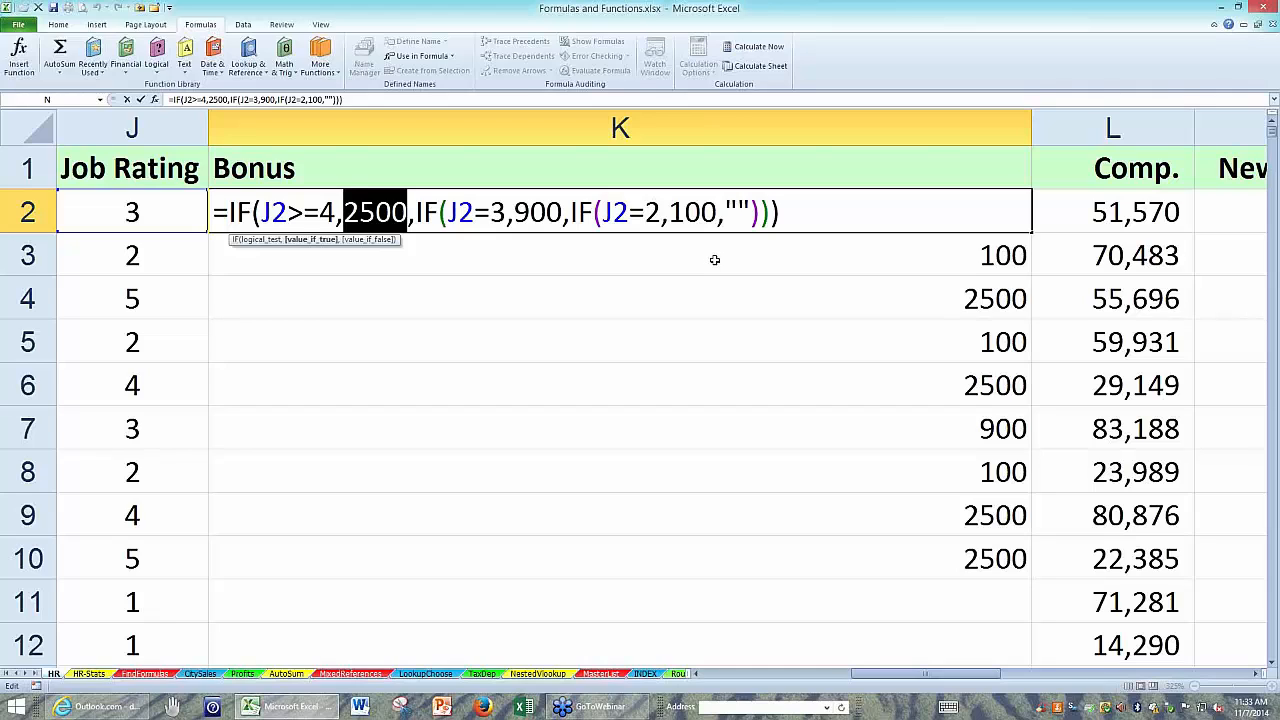
{"action": "key", "text": "Return"}
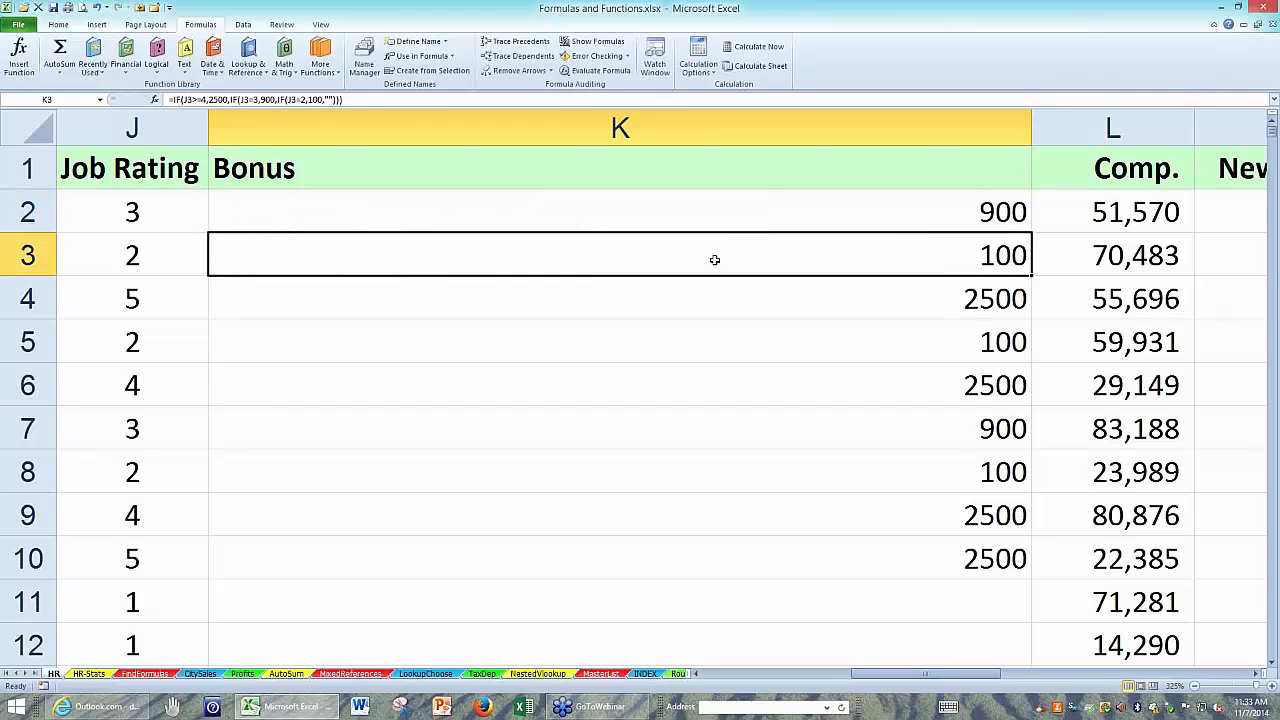
{"action": "double_click", "coordinate": [655, 211]}
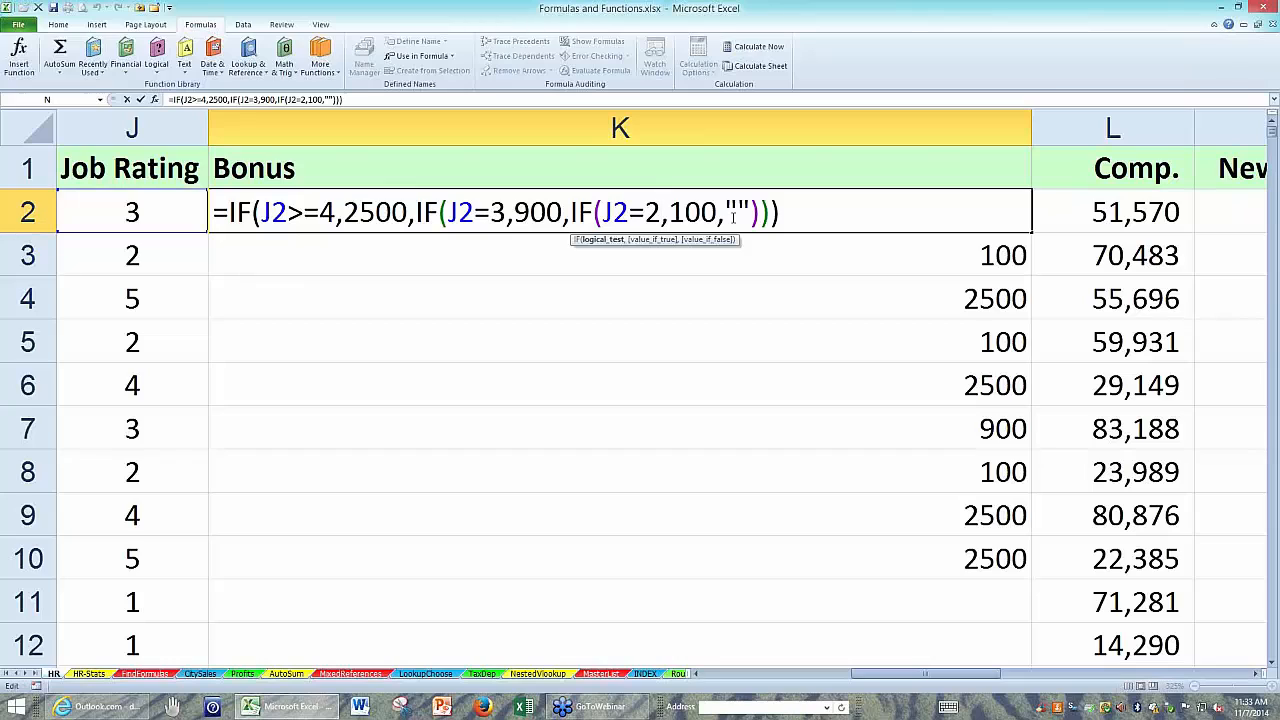
{"action": "key", "text": "Return"}
{"action": "left_click", "coordinate": [731, 217]}
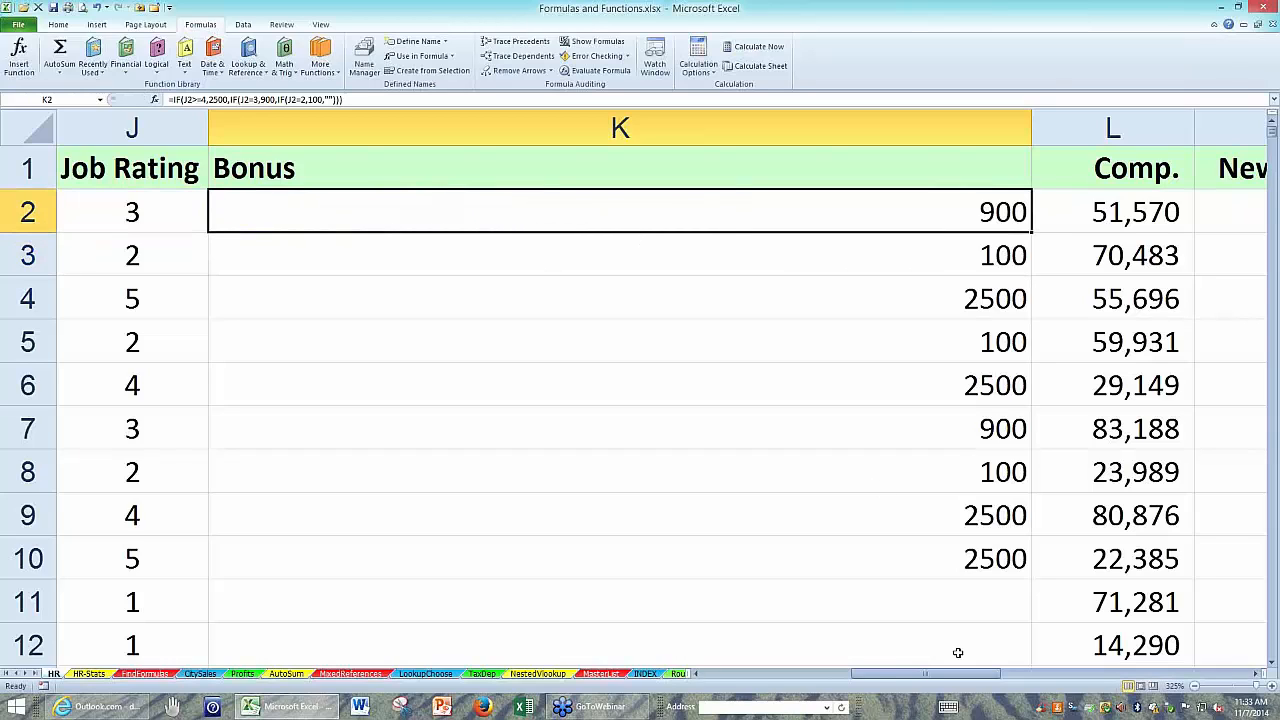
Hide the Benefits column between Status and Job Rating.
{"action": "left_click", "coordinate": [697, 675]}
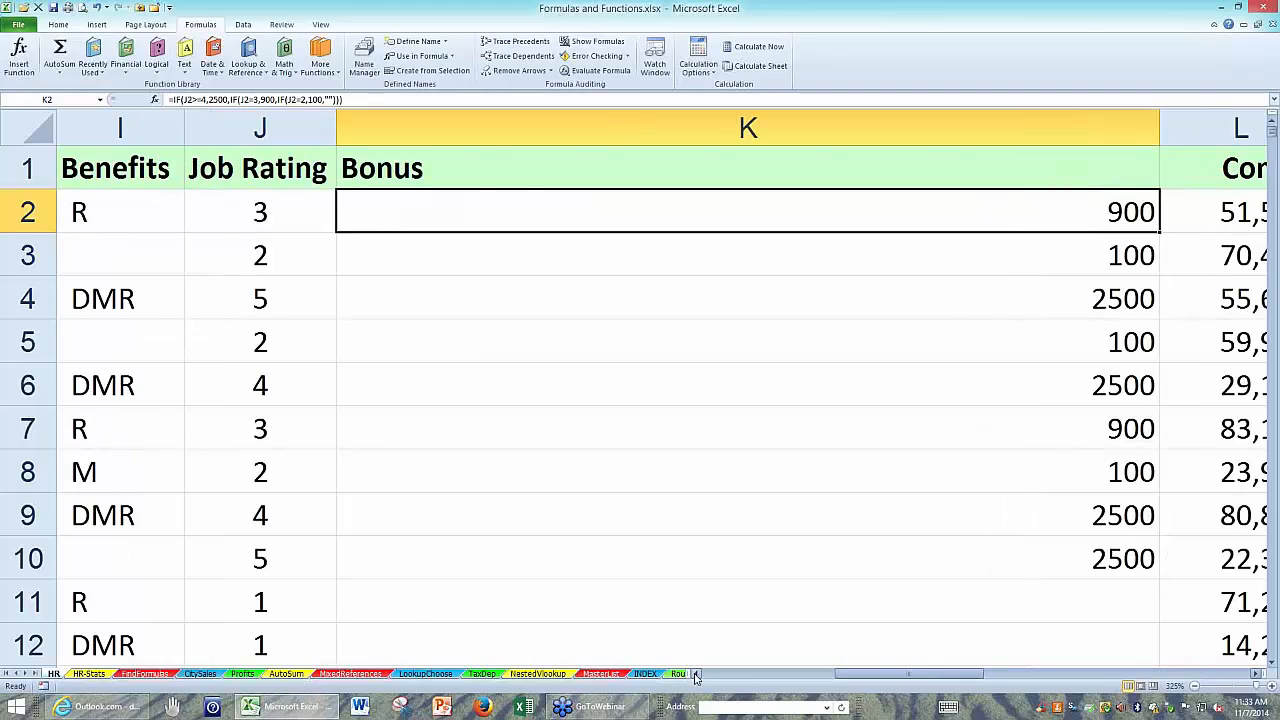
{"action": "left_click", "coordinate": [697, 675]}
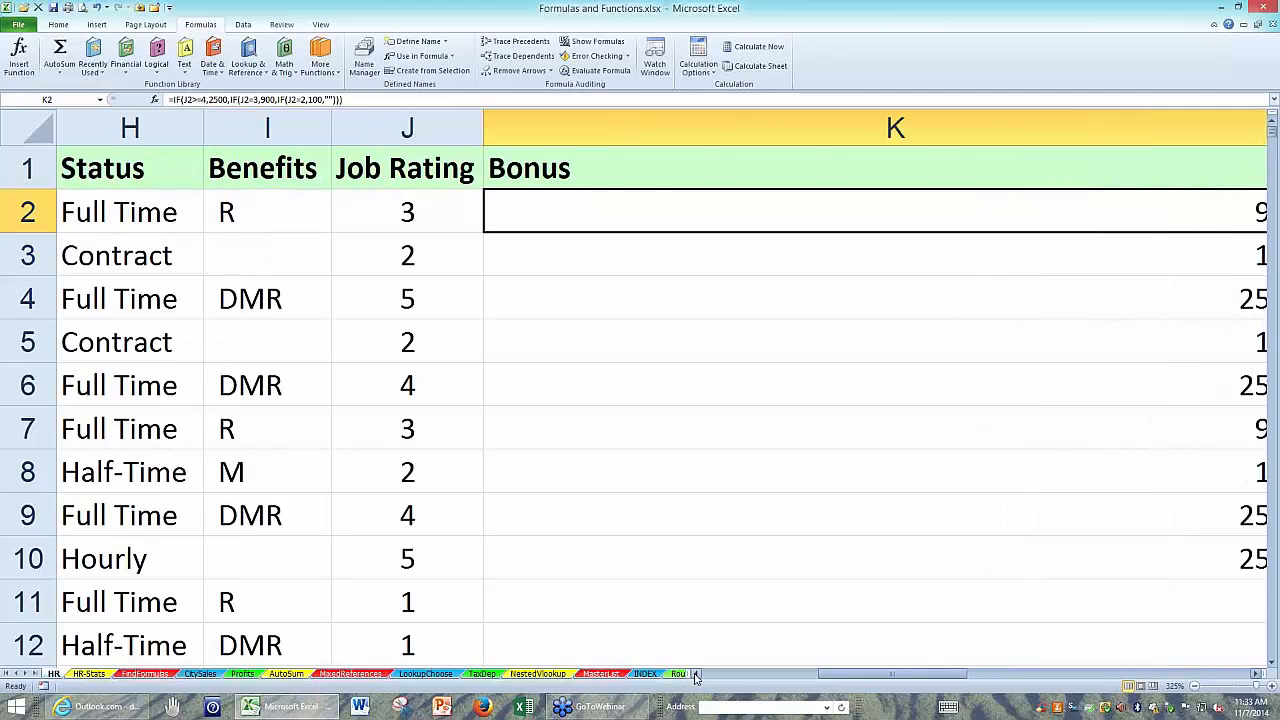
{"action": "left_click", "coordinate": [697, 675]}
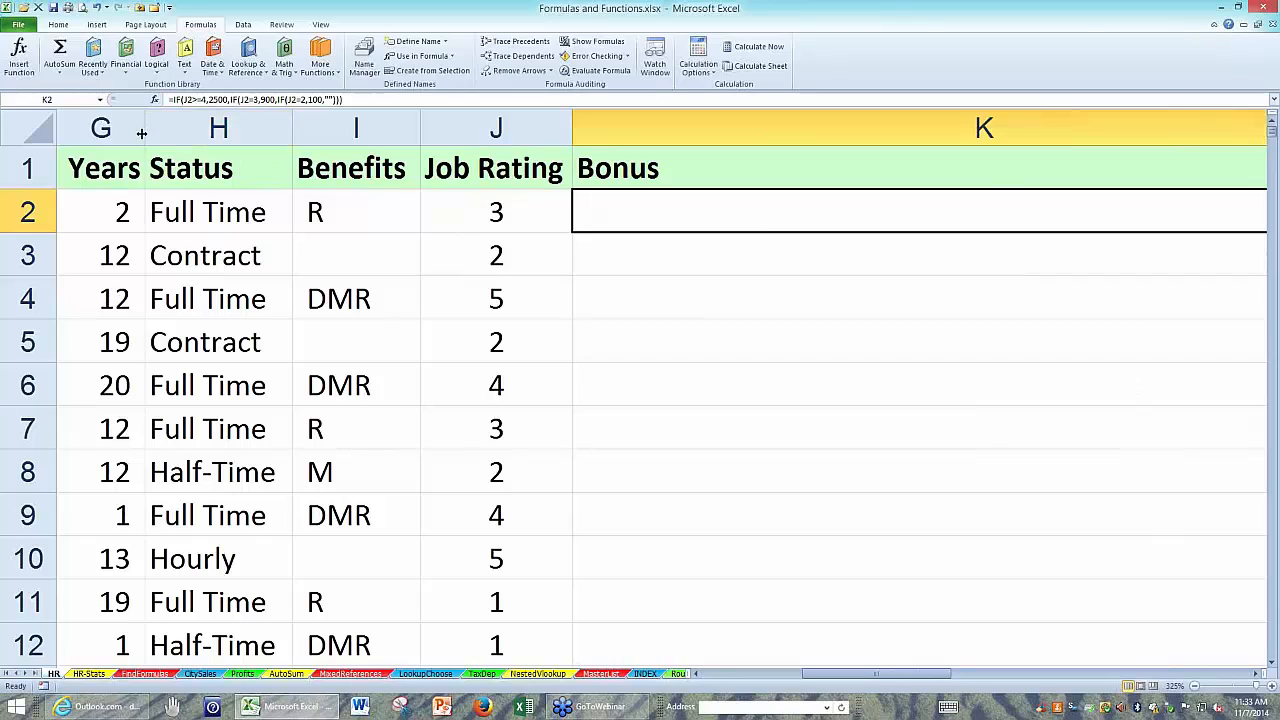
{"action": "right_click", "coordinate": [339, 124]}
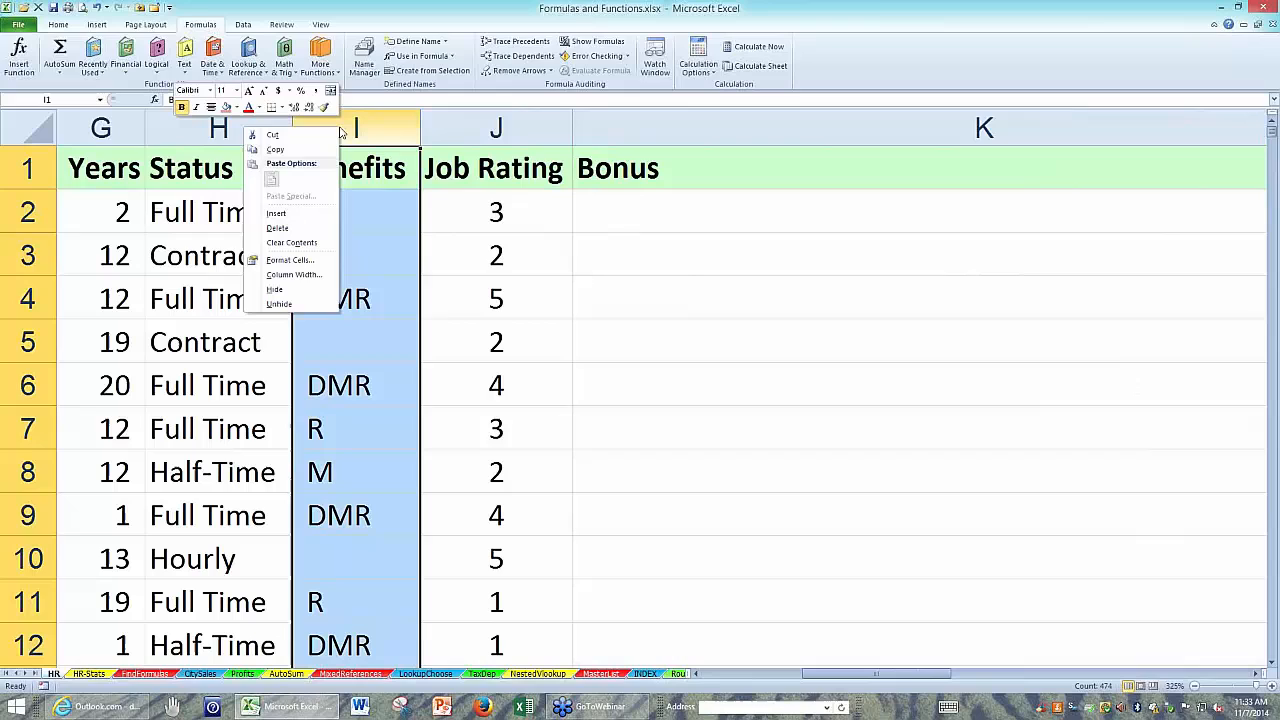
{"action": "left_click", "coordinate": [287, 293]}
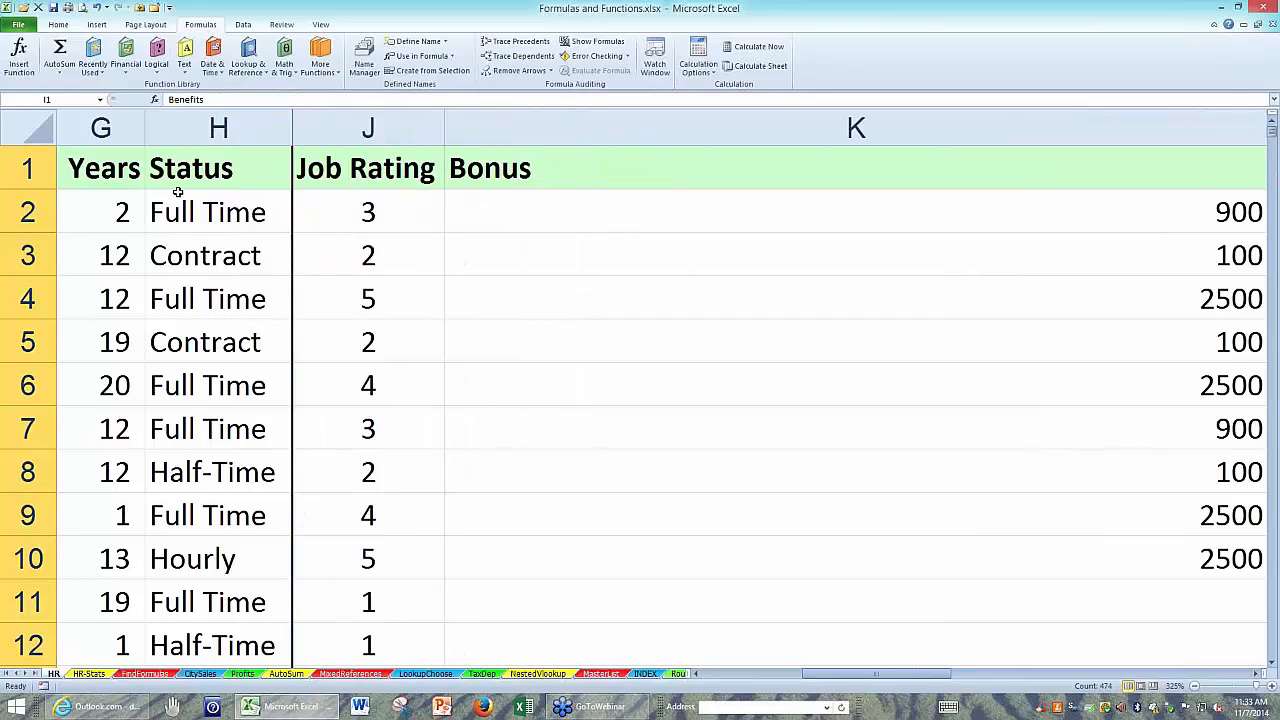
{"action": "left_click", "coordinate": [118, 174]}
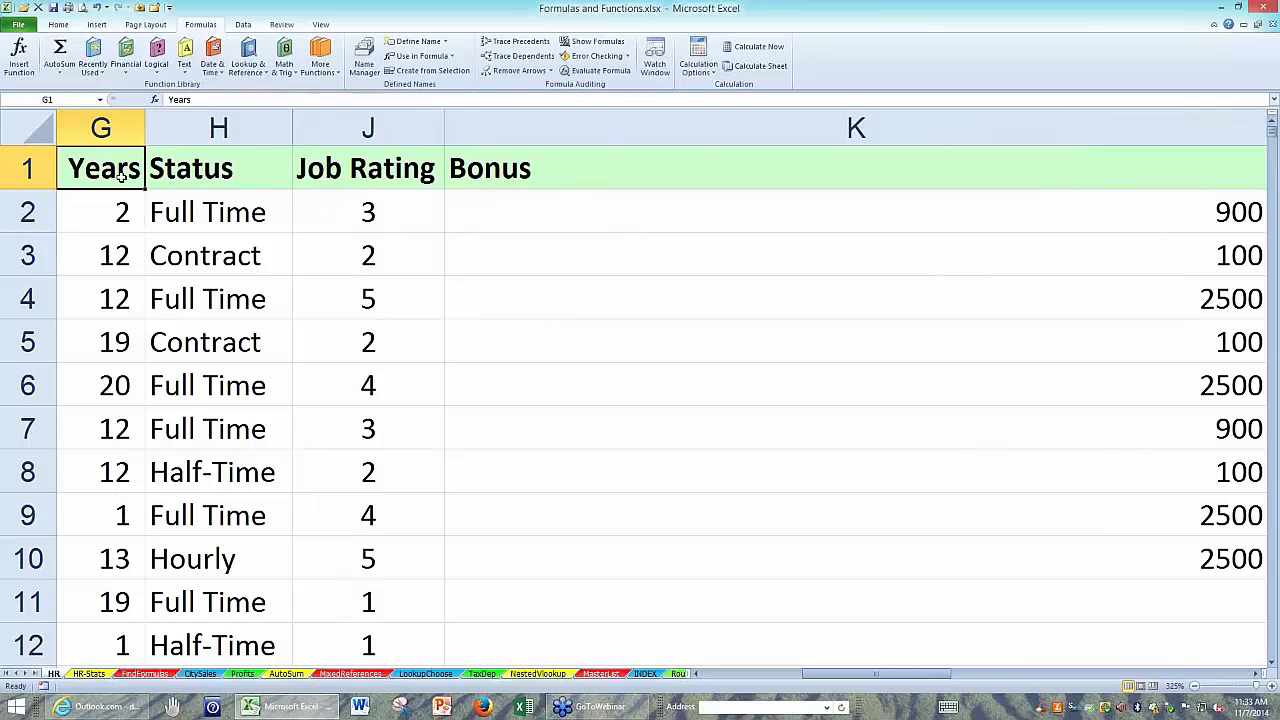
Delete the two nested IF functions and their extra closing parentheses from K2's formula, keeping the J2>=4 test, 2500 and "".
{"action": "scroll", "coordinate": [118, 174], "scroll_direction": "down", "scroll_amount": 1}
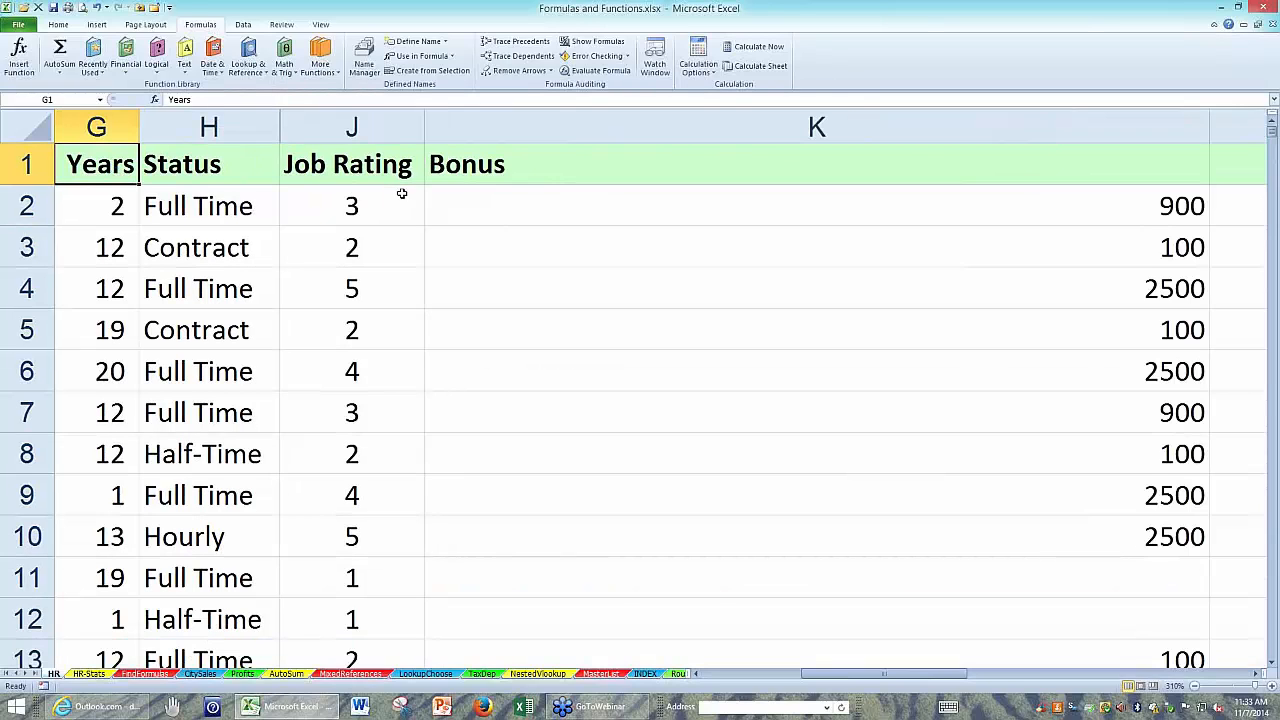
{"action": "double_click", "coordinate": [523, 207]}
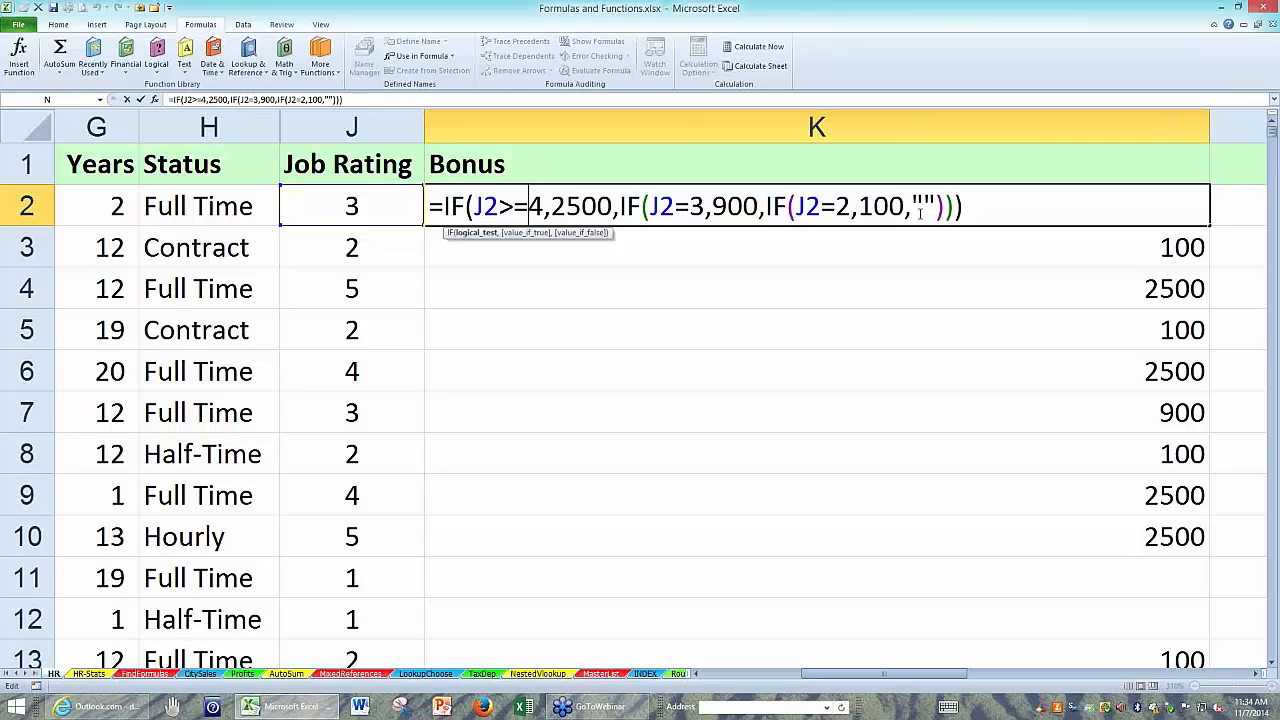
{"action": "left_click_drag", "start_coordinate": [912, 207], "coordinate": [617, 207]}
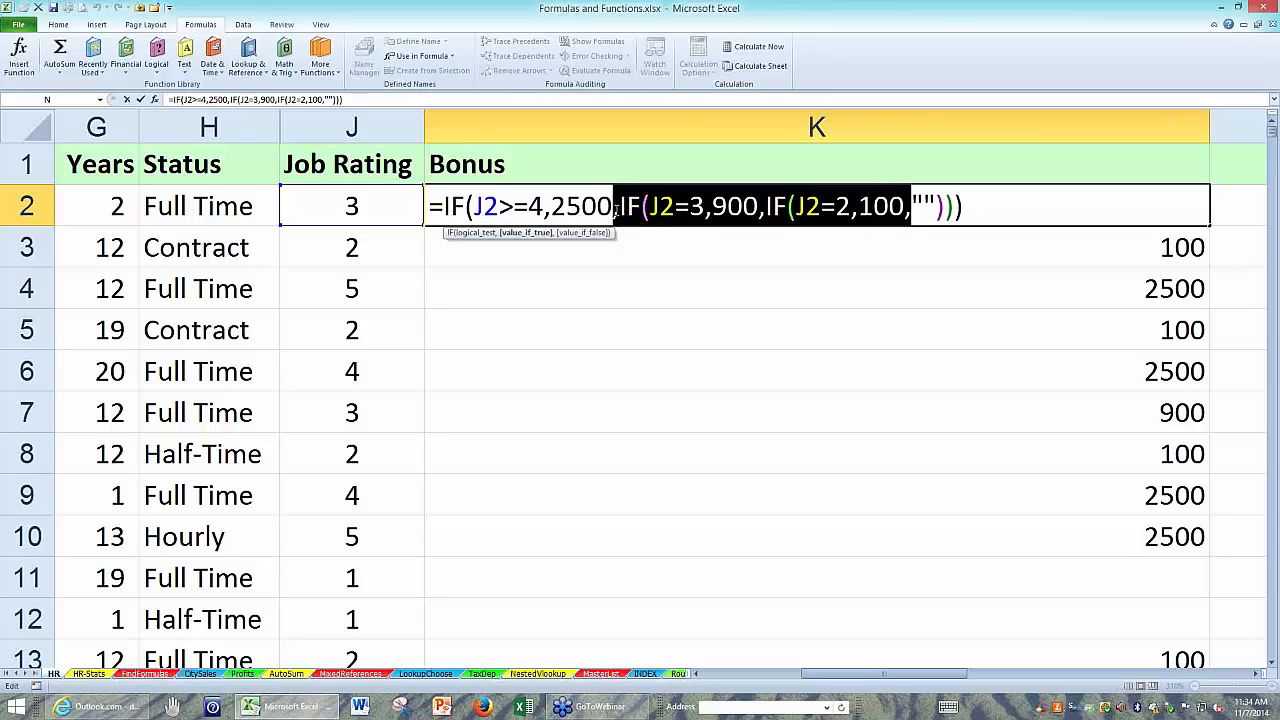
{"action": "key", "text": "BackSpace"}
{"action": "key", "text": "BackSpace"}
{"action": "left_click", "coordinate": [672, 206]}
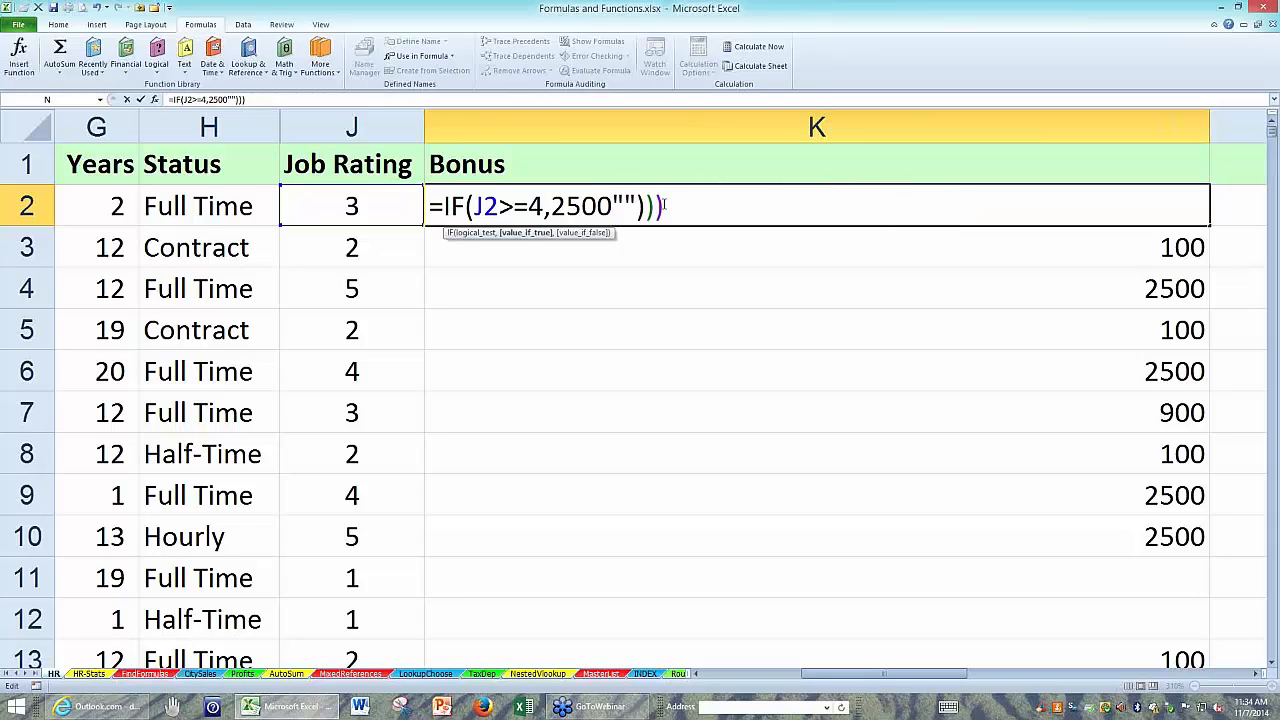
{"action": "key", "text": "BackSpace"}
{"action": "key", "text": "BackSpace"}
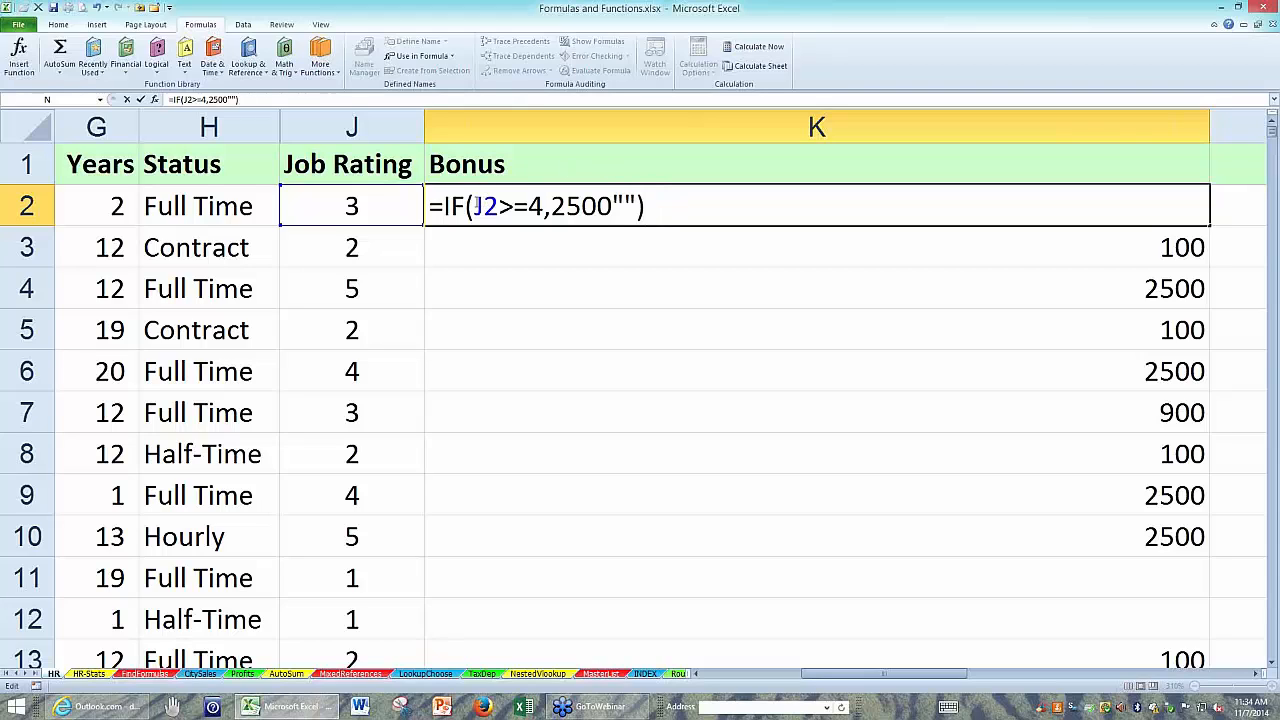
Insert an AND function before the J2>=4 test in K2's IF formula, making that test its first condition.
{"action": "left_click", "coordinate": [476, 206]}
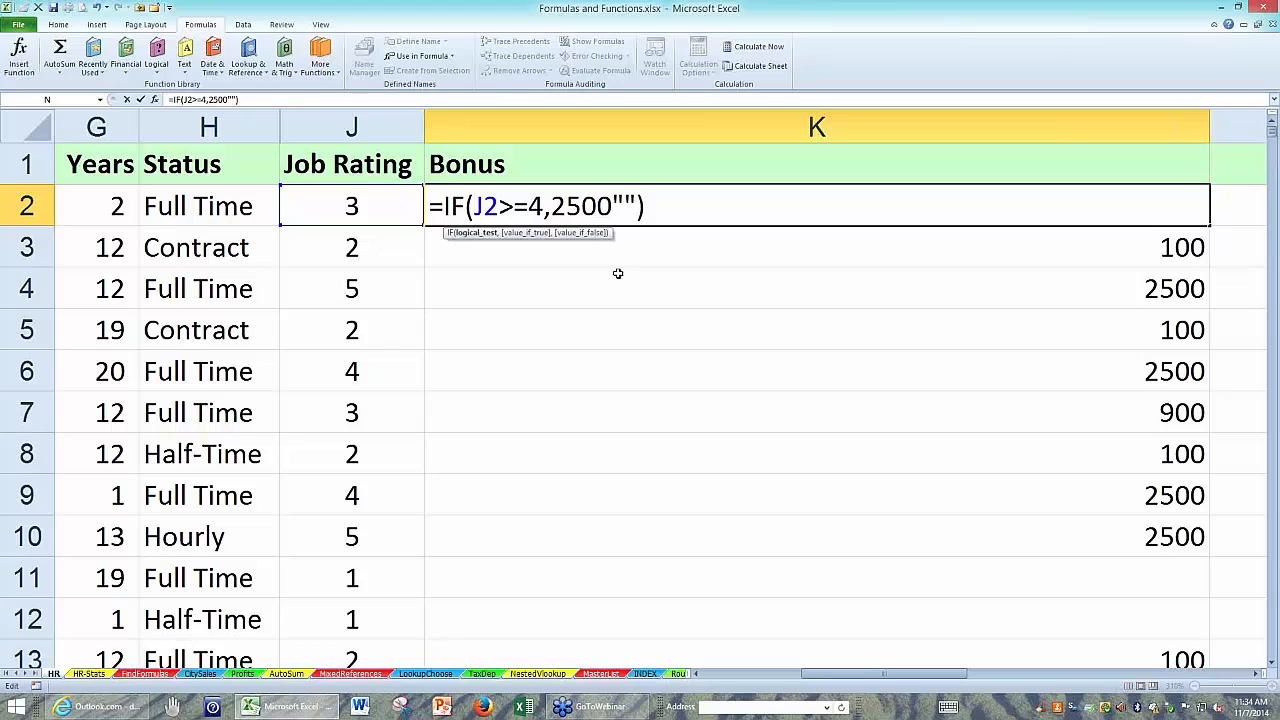
{"action": "type", "text": "and("}
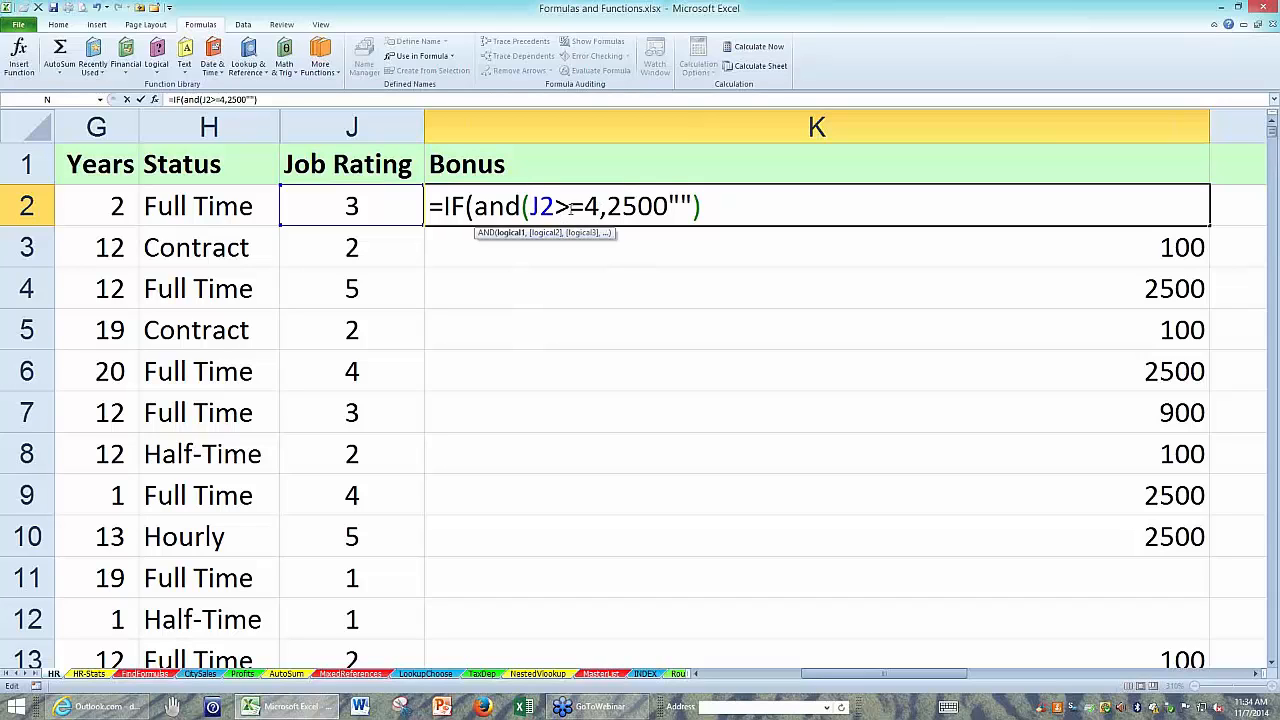
{"action": "left_click_drag", "start_coordinate": [530, 205], "coordinate": [600, 205]}
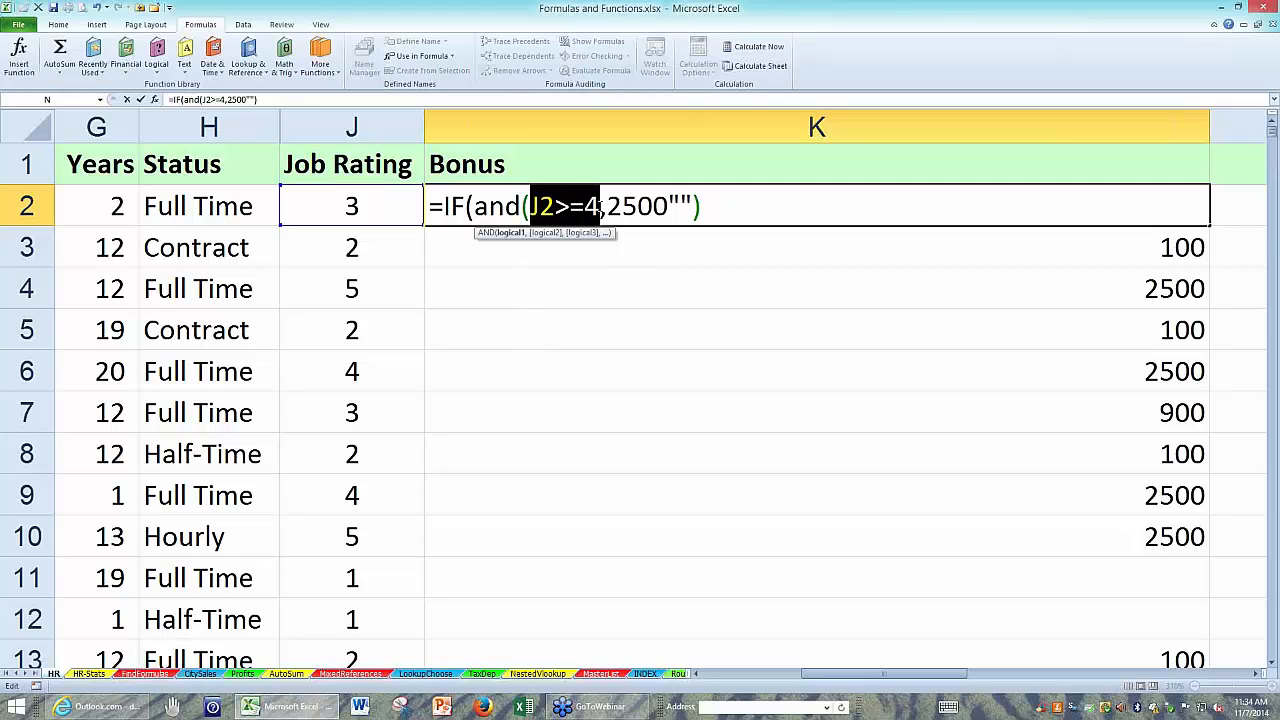
Add H2="Full Time" as the second AND condition in K2's formula and close the AND function.
{"action": "left_click", "coordinate": [606, 206]}
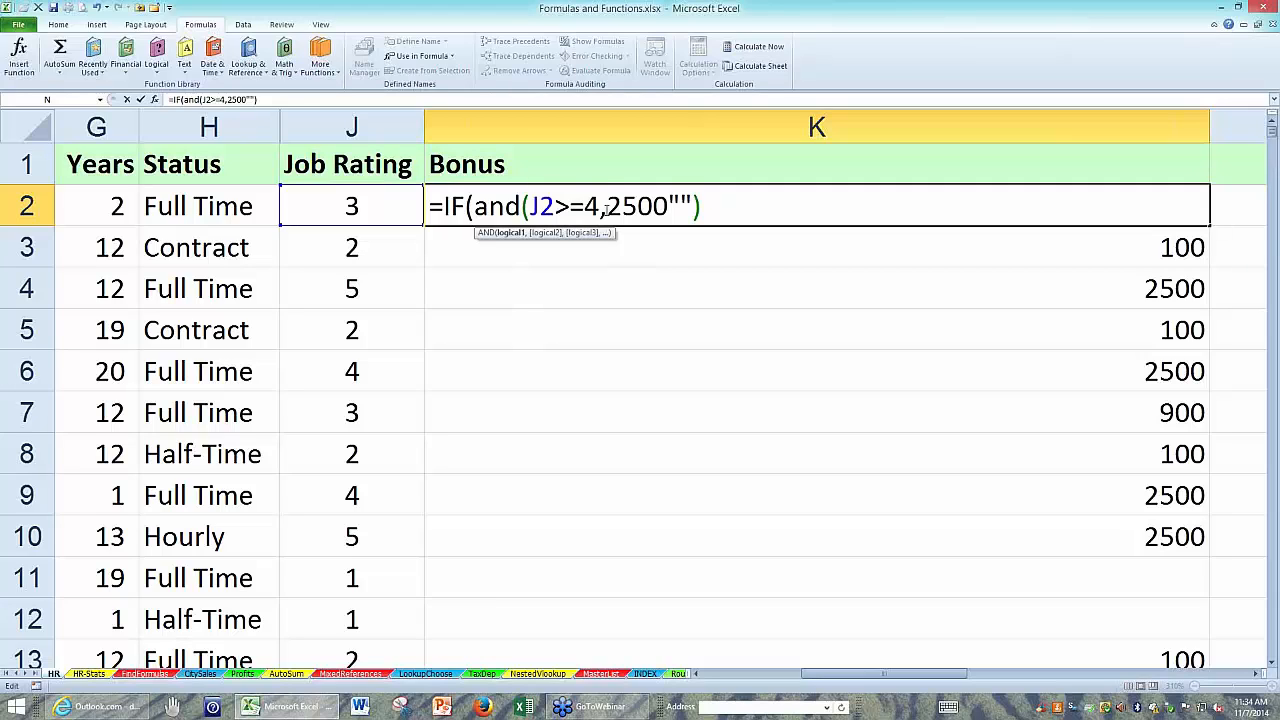
{"action": "left_click", "coordinate": [220, 202]}
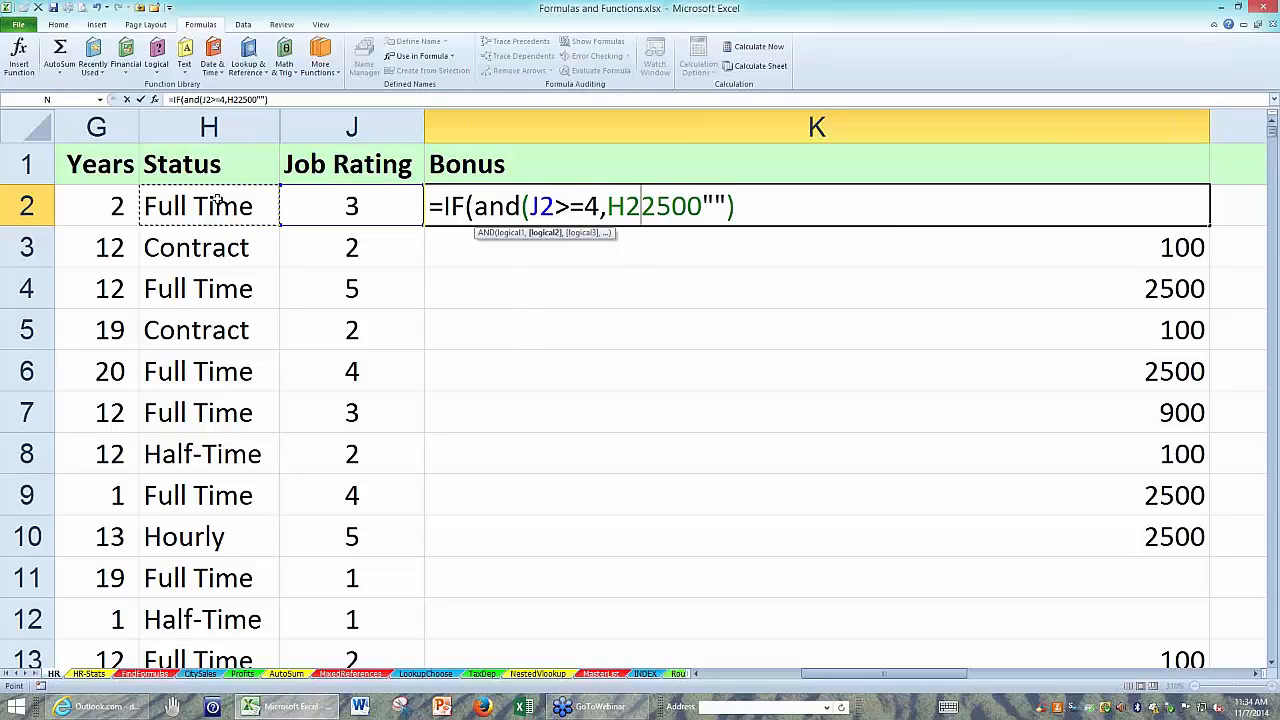
{"action": "type", "text": "=\""}
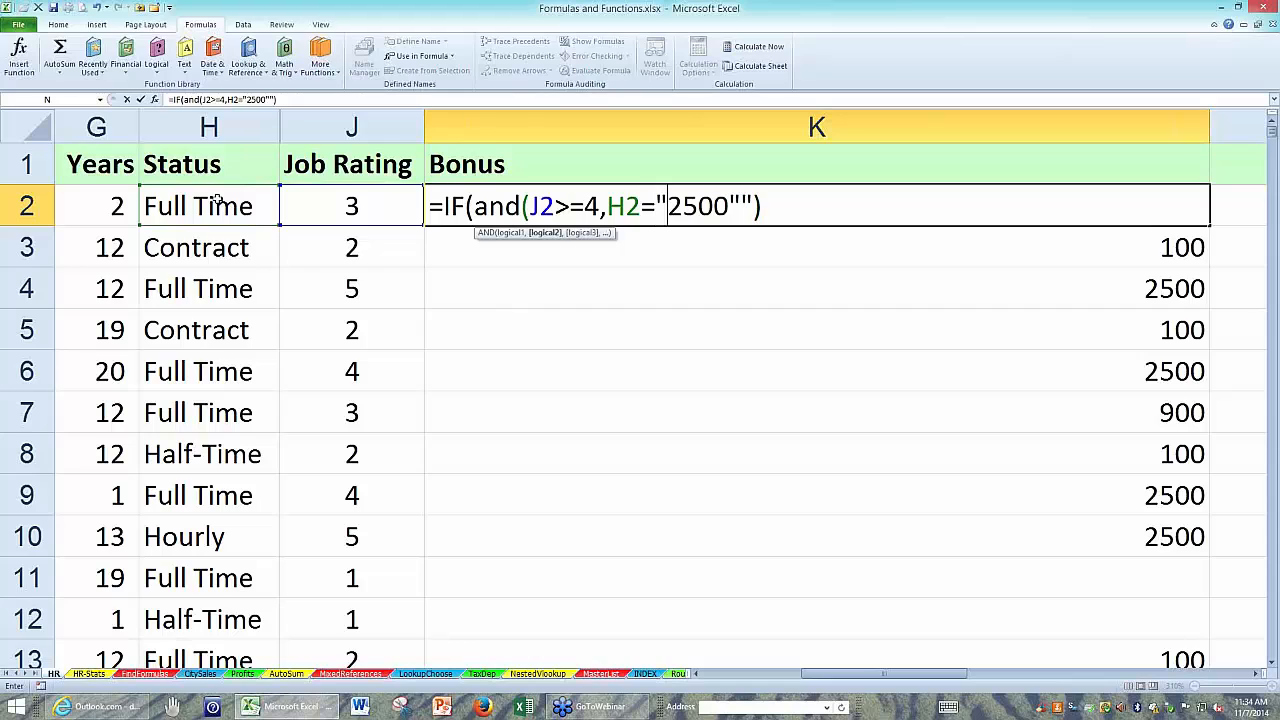
{"action": "type", "text": "Full "}
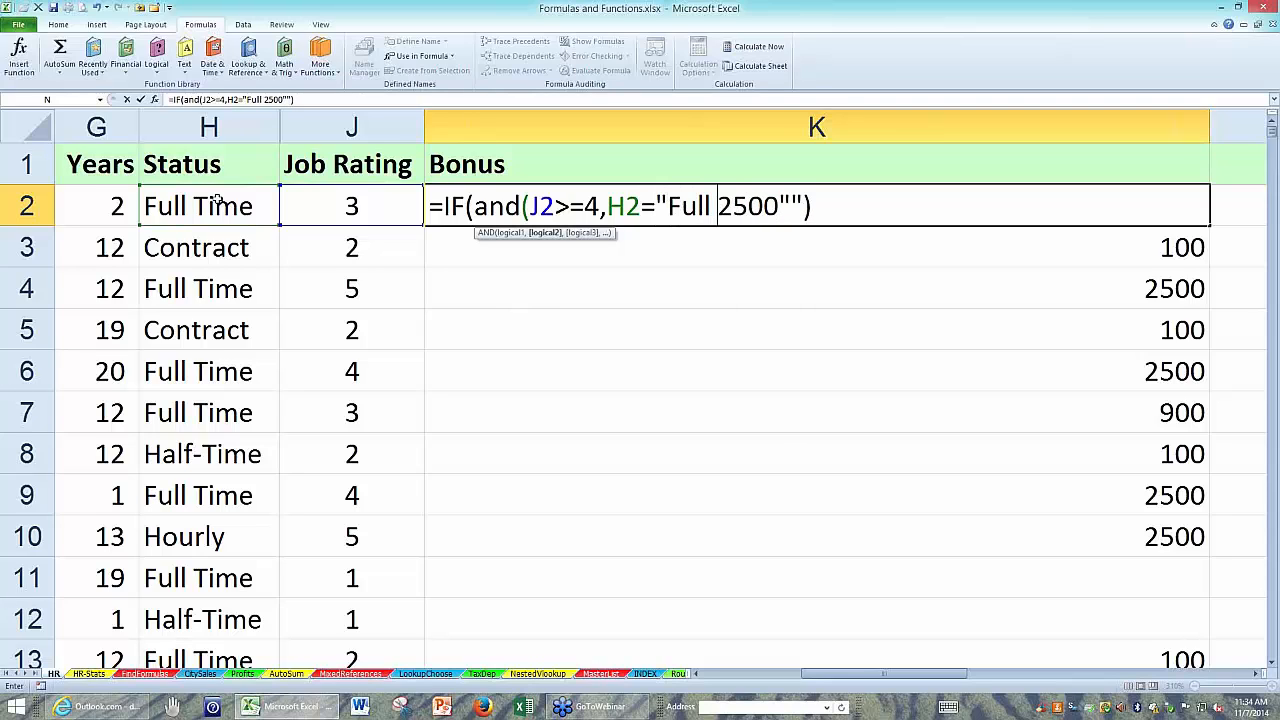
{"action": "type", "text": "T"}
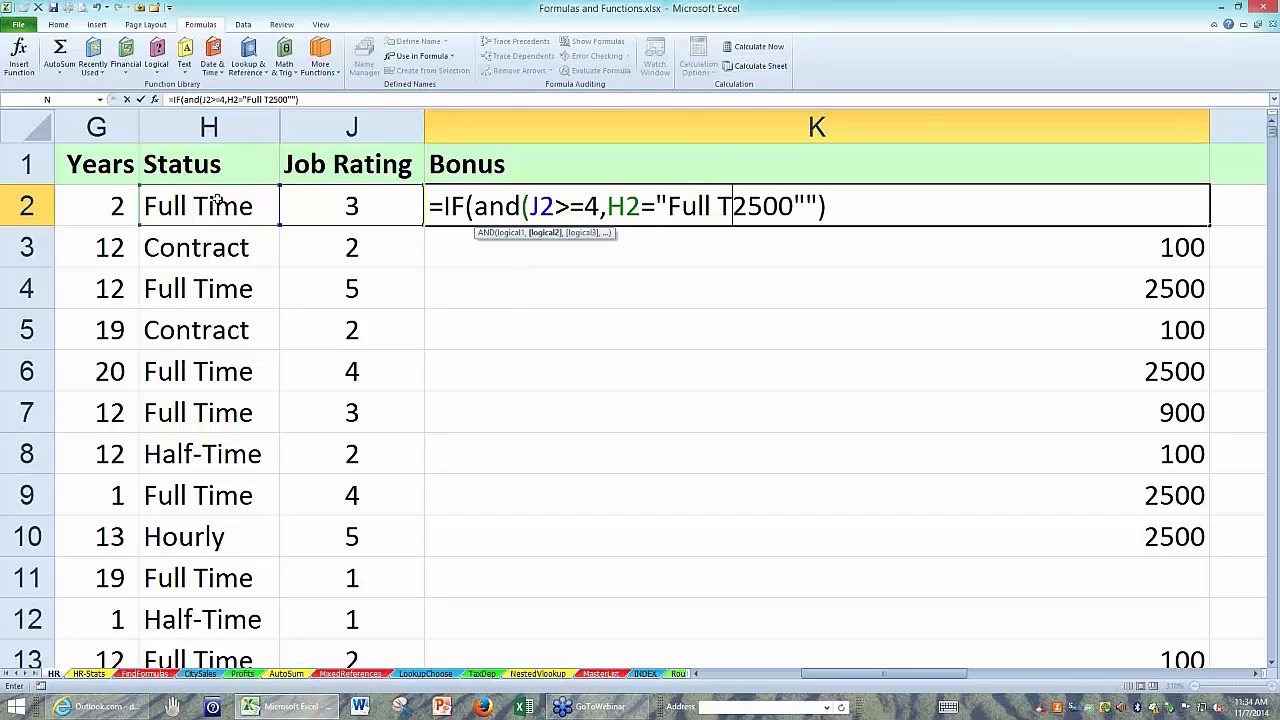
{"action": "type", "text": "i"}
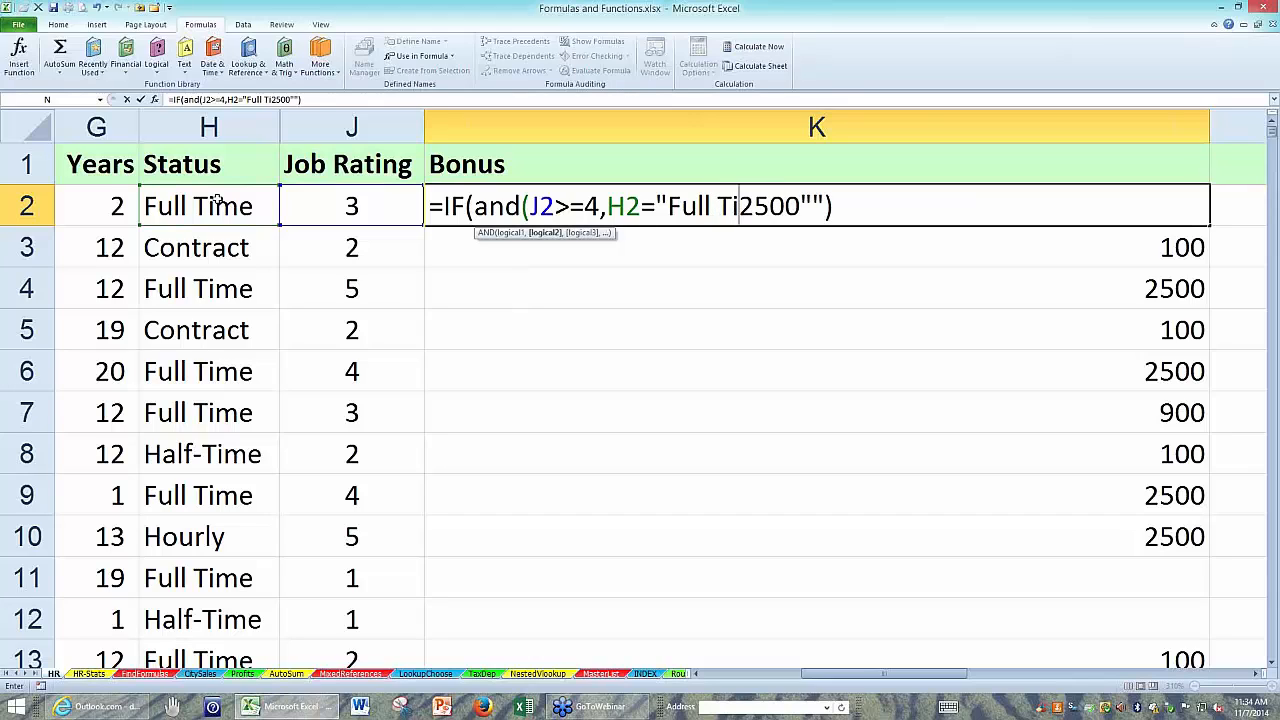
{"action": "type", "text": "m"}
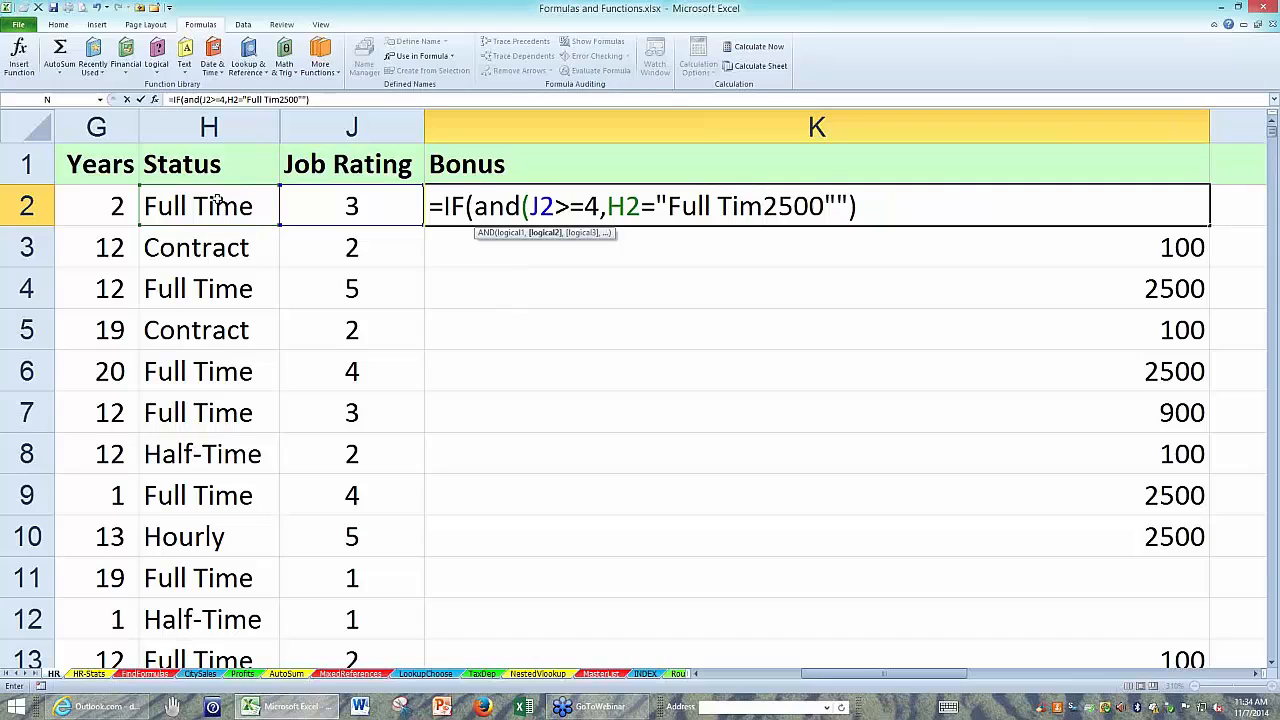
{"action": "type", "text": "e\")"}
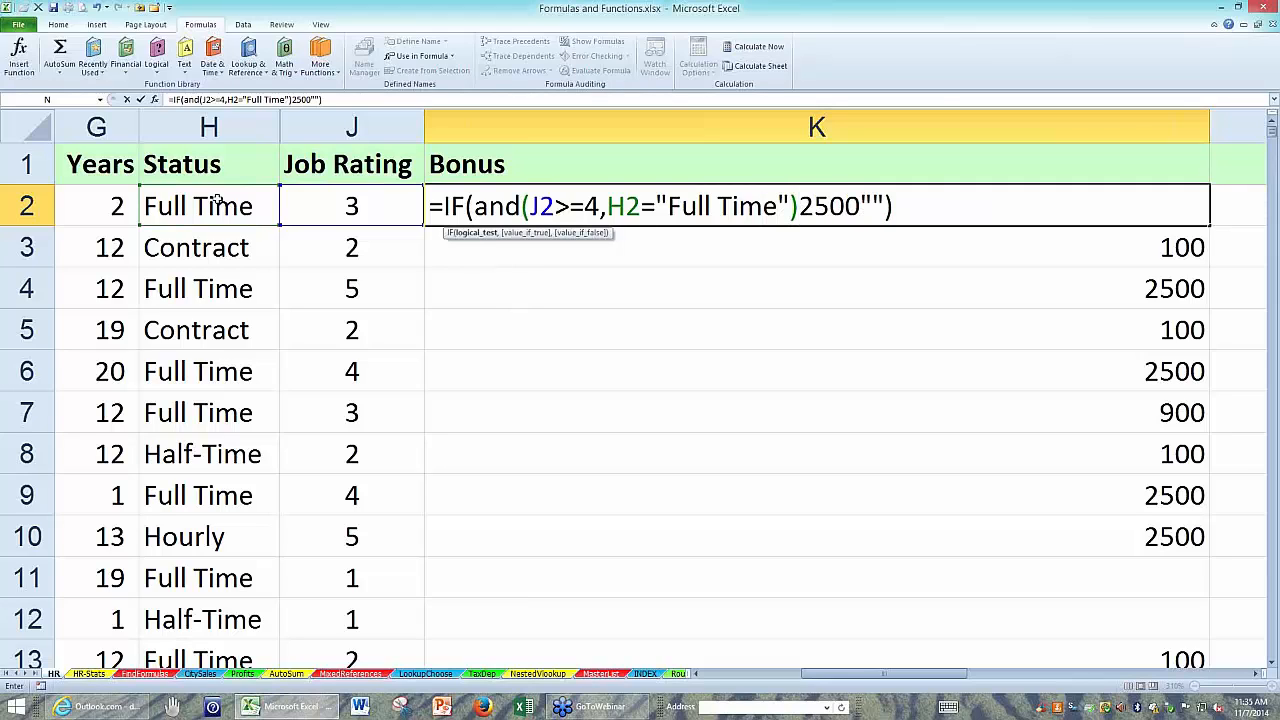
{"action": "type", "text": ","}
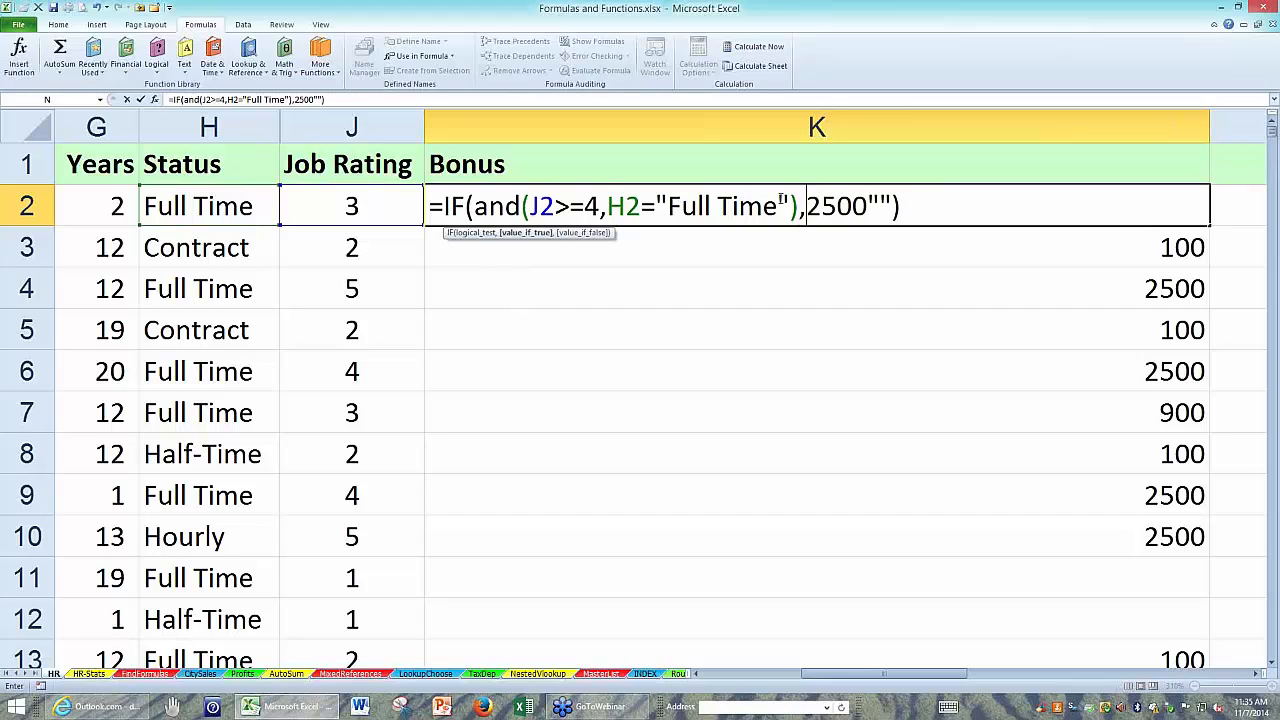
Separate the AND test, the true value 2500 and the false value "" with commas in K2's IF formula.
{"action": "left_click", "coordinate": [869, 207]}
{"action": "type", "text": ","}
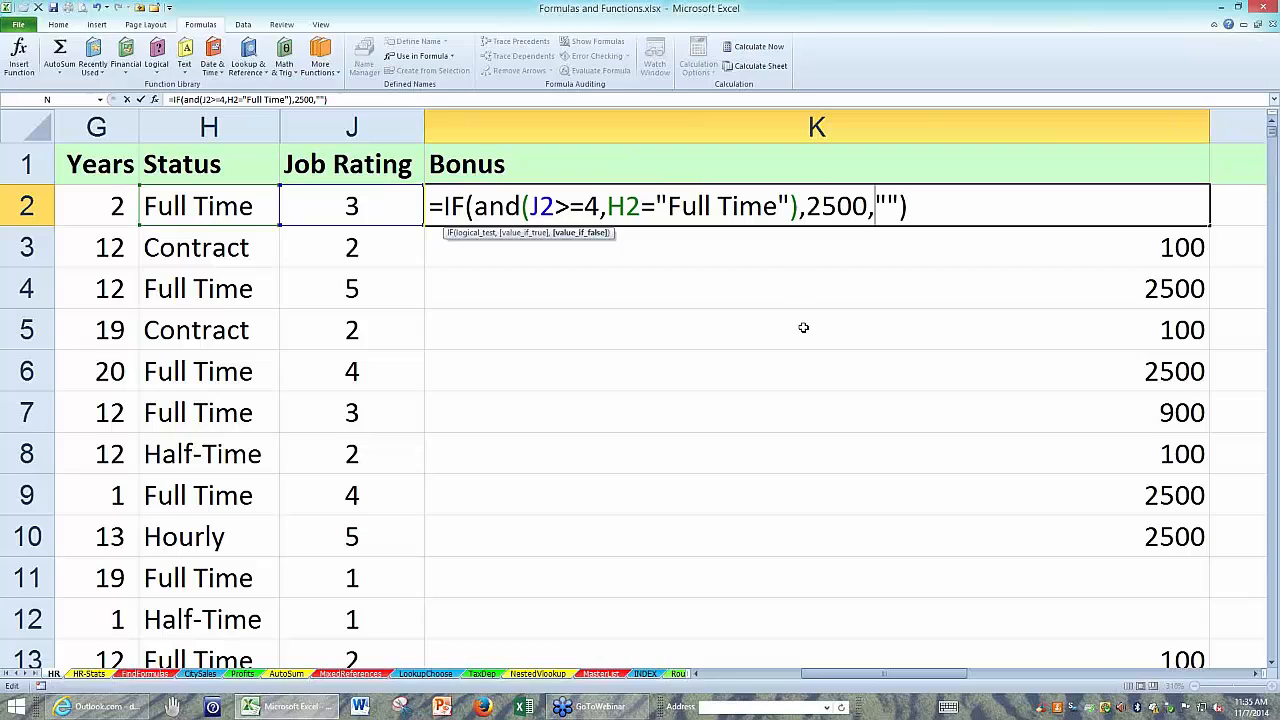
Enter the IF/AND formula in K2, fill it down the Bonus column, and open K2's formula for editing.
{"action": "key", "text": "ctrl+Return"}
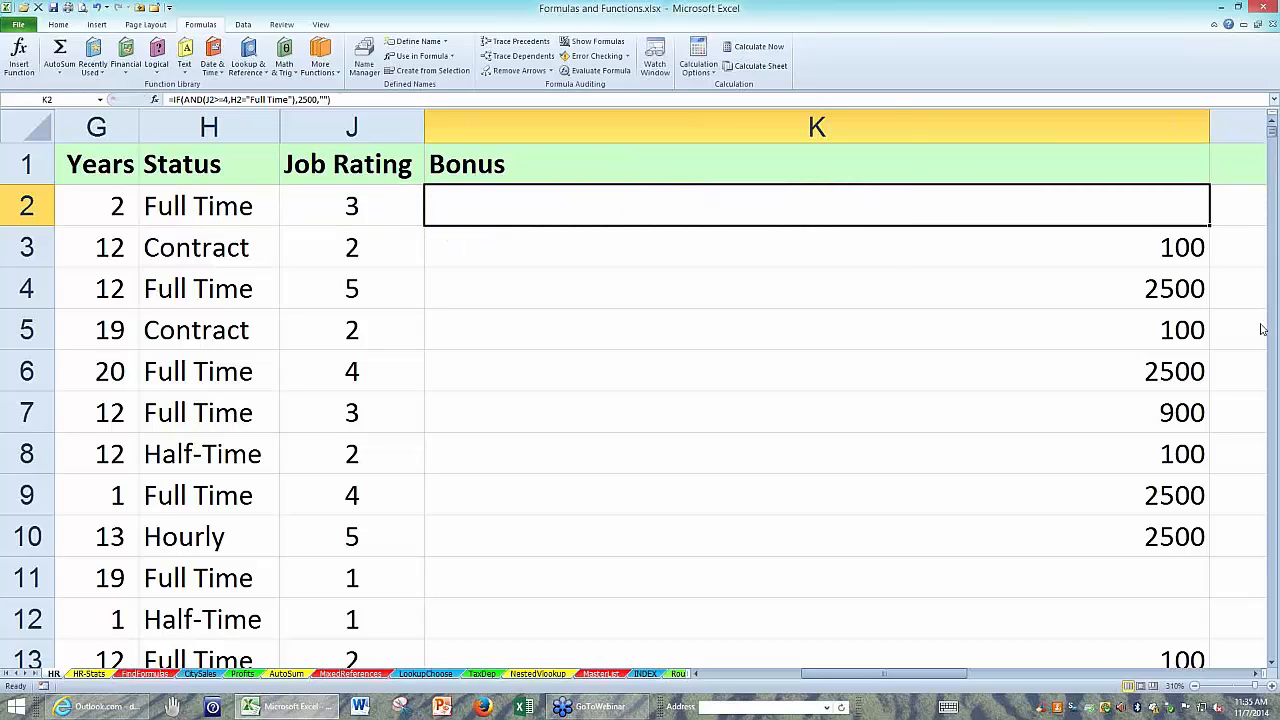
{"action": "double_click", "coordinate": [1210, 226]}
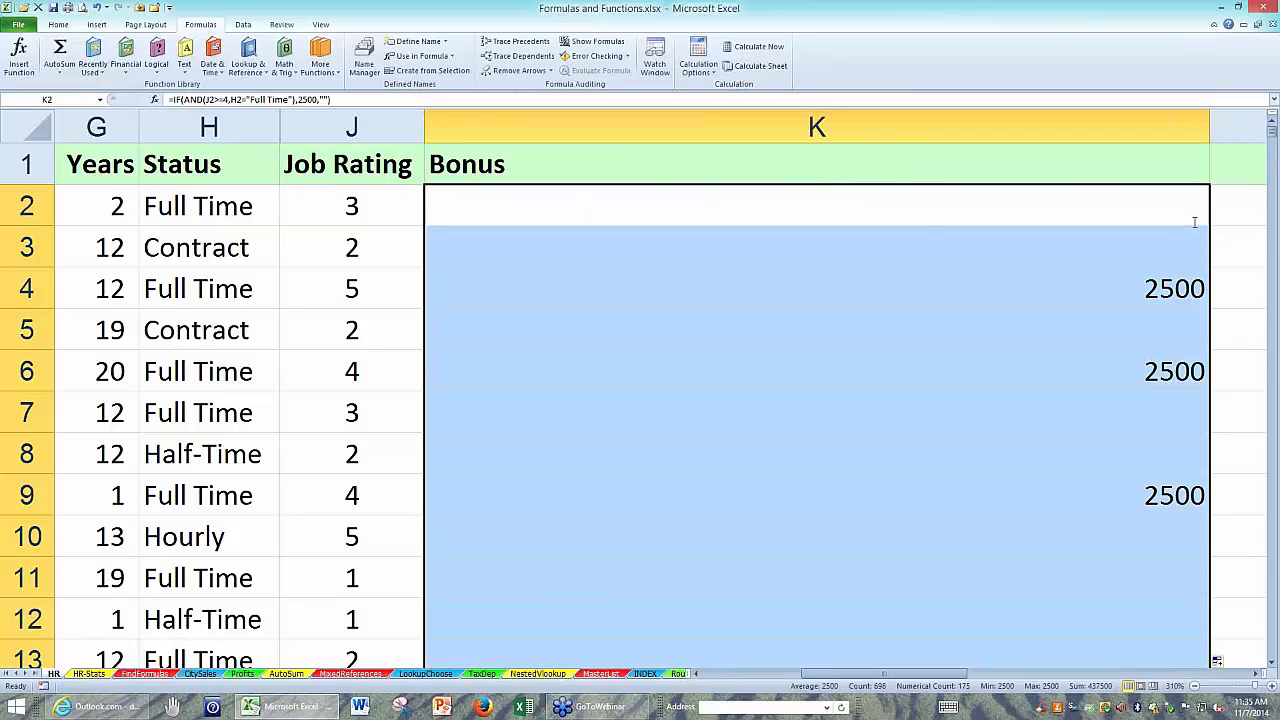
{"action": "key", "text": "F2"}
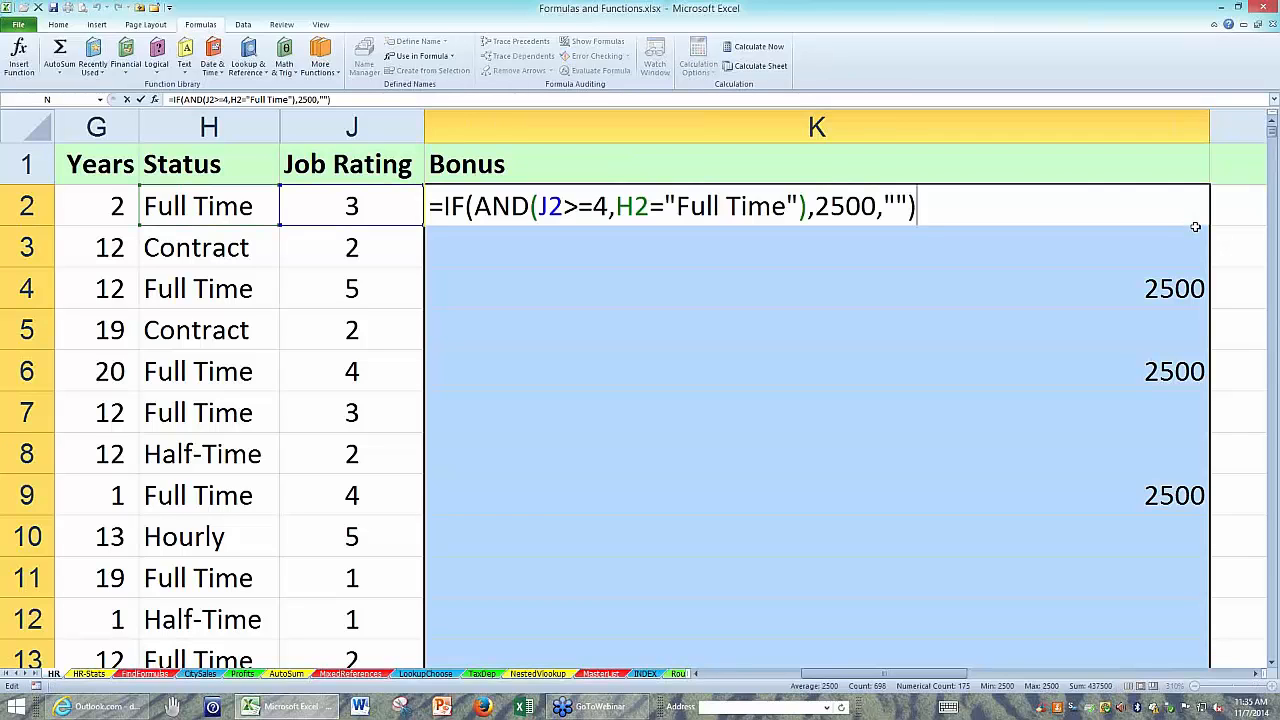
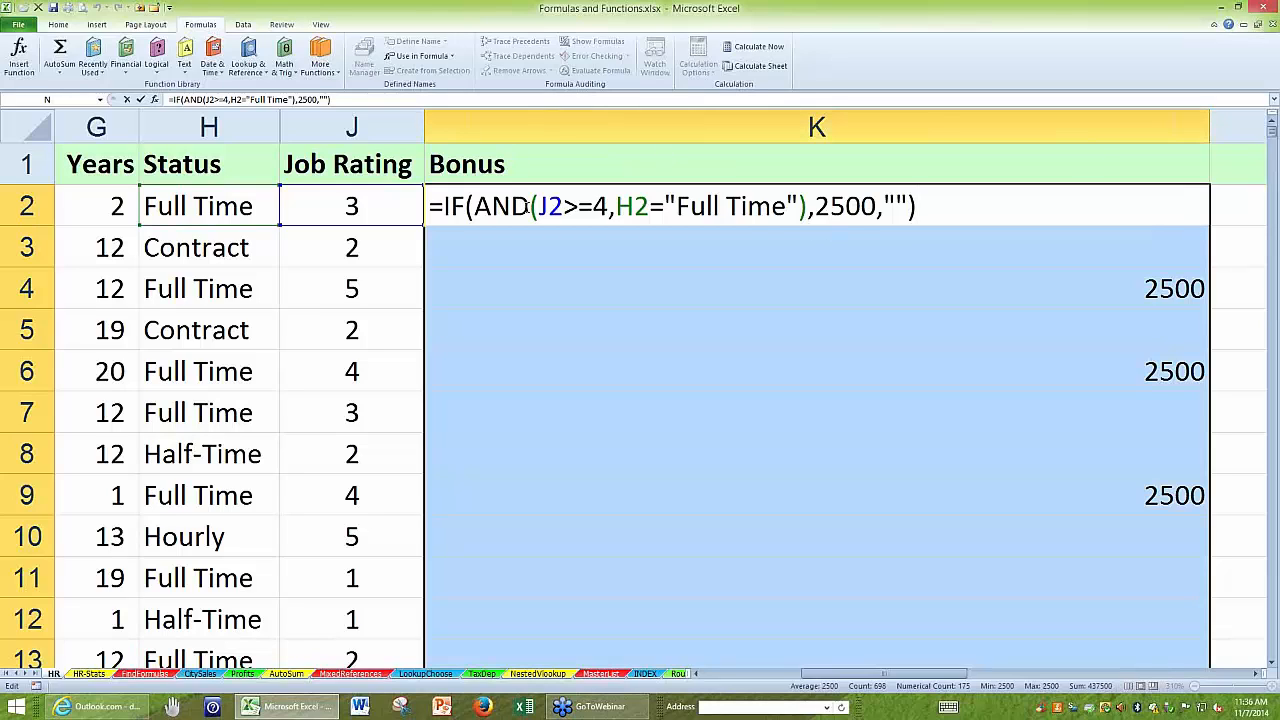
Replace AND with OR in K2's IF formula and apply the revised formula to the whole Bonus column.
{"action": "left_click_drag", "start_coordinate": [529, 207], "coordinate": [481, 206]}
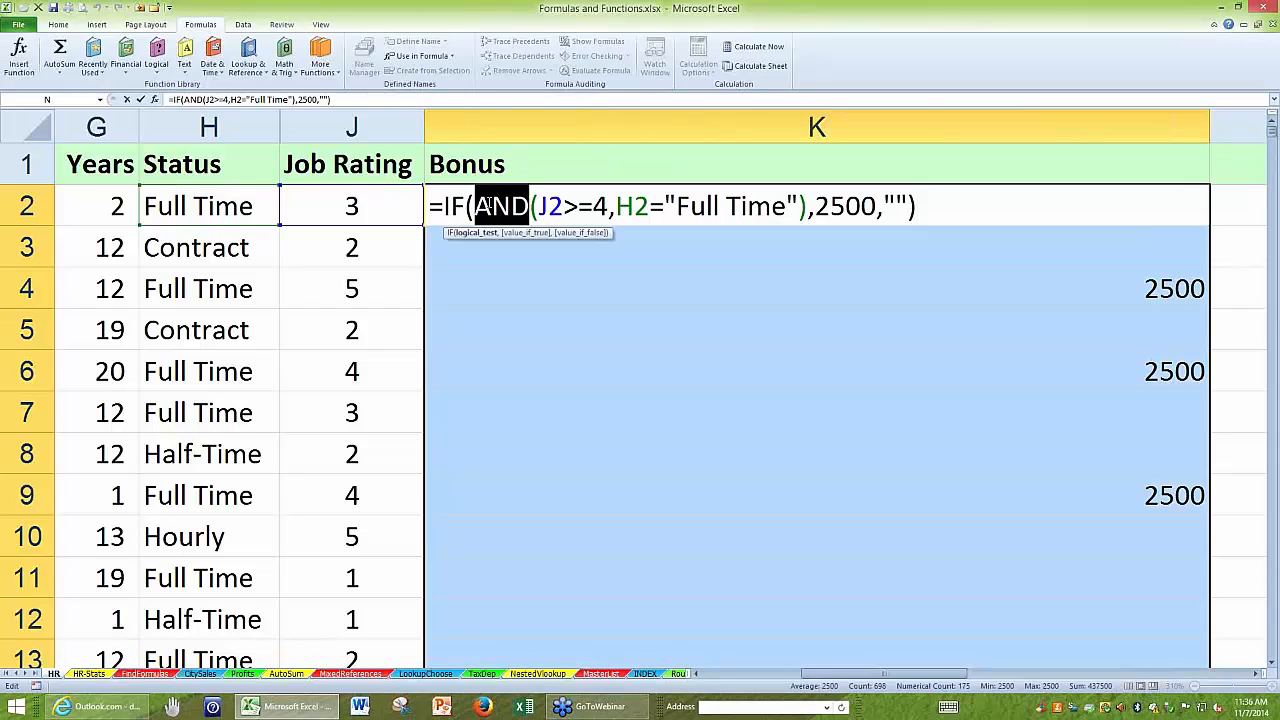
{"action": "type", "text": "or"}
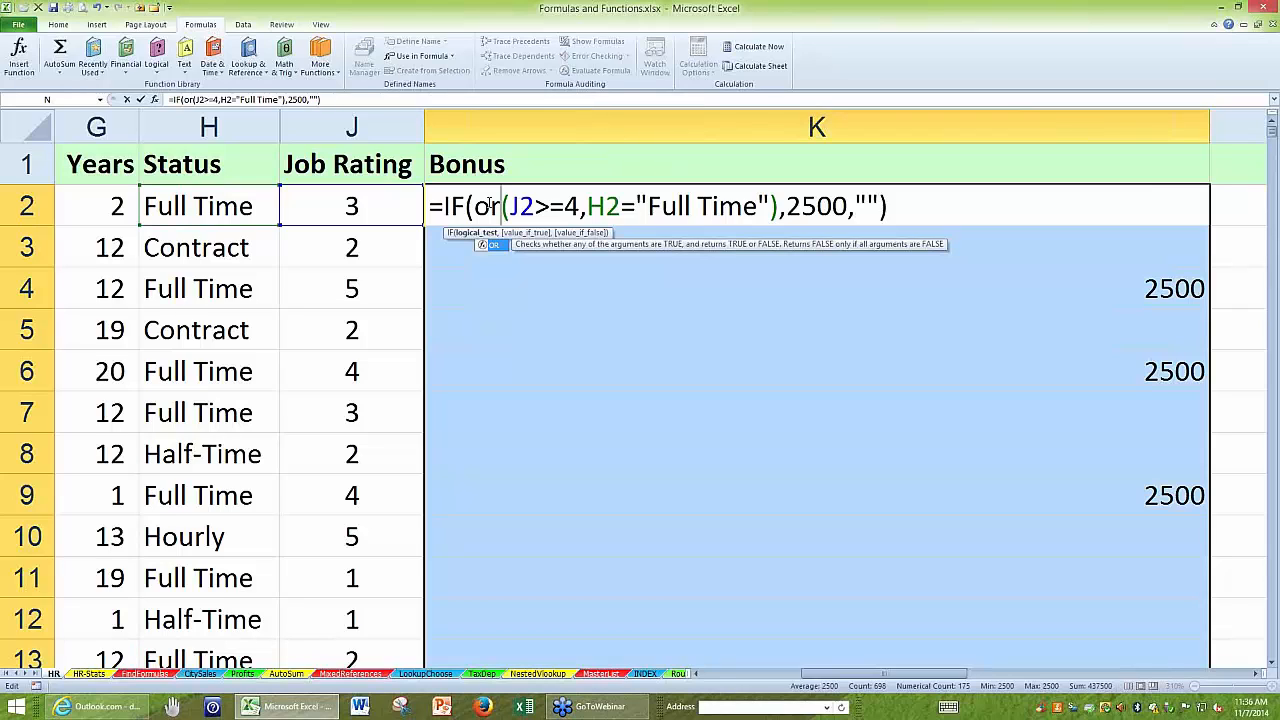
{"action": "key", "text": "ctrl+Return"}
{"action": "double_click", "coordinate": [480, 205]}
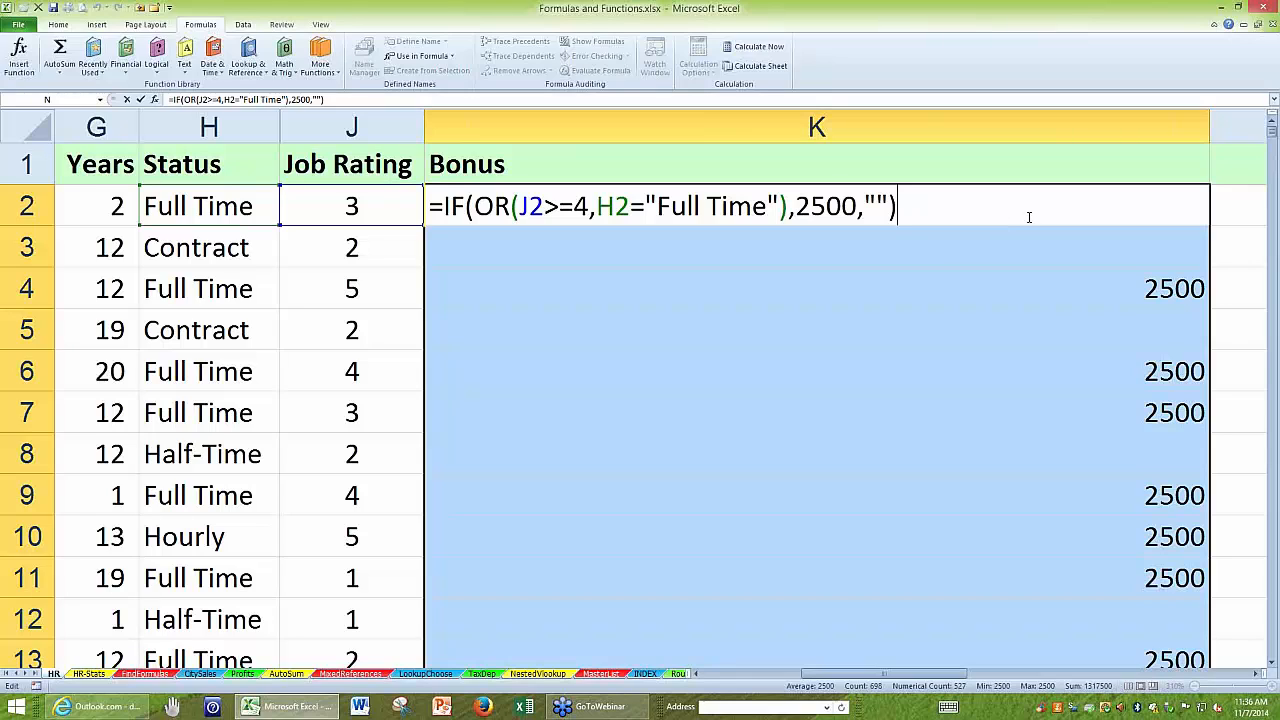
{"action": "key", "text": "Return"}
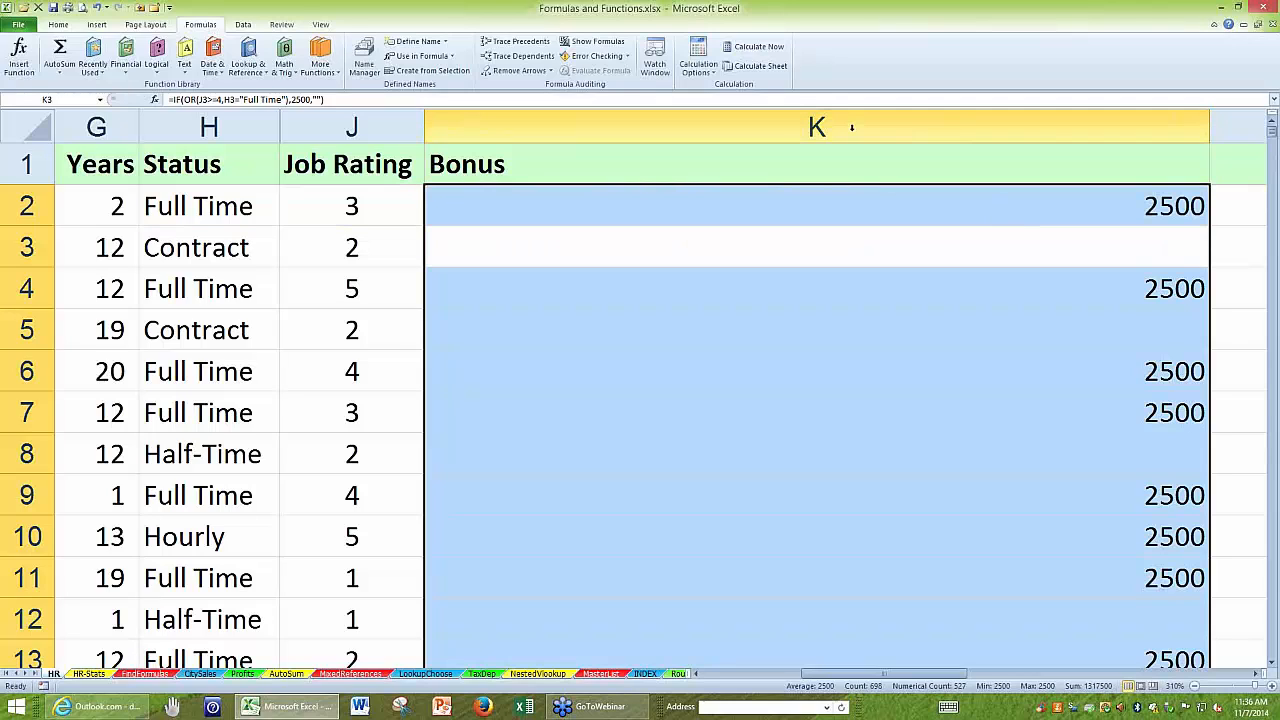
{"action": "left_click", "coordinate": [851, 127]}
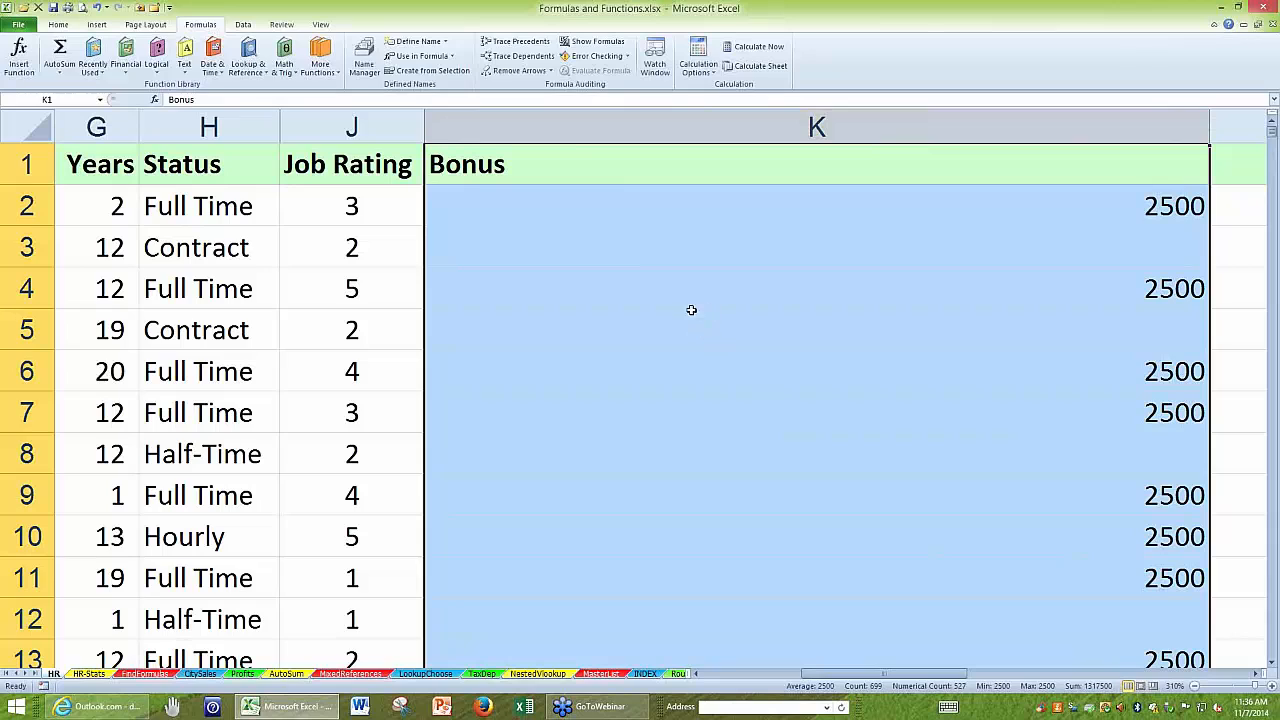
Insert an AND function before the H2="Full Time" test, as the second OR condition in K2's formula.
{"action": "left_click", "coordinate": [622, 206]}
{"action": "key", "text": "F2"}
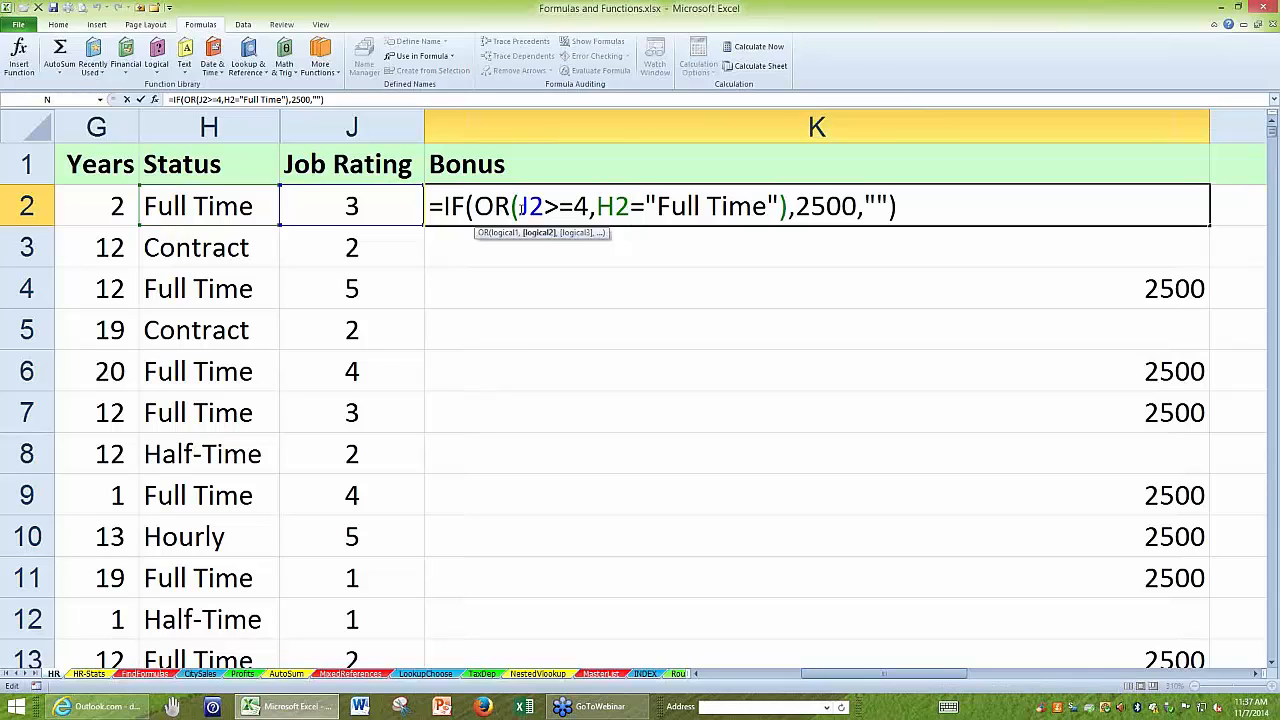
{"action": "left_click_drag", "start_coordinate": [519, 206], "coordinate": [591, 206]}
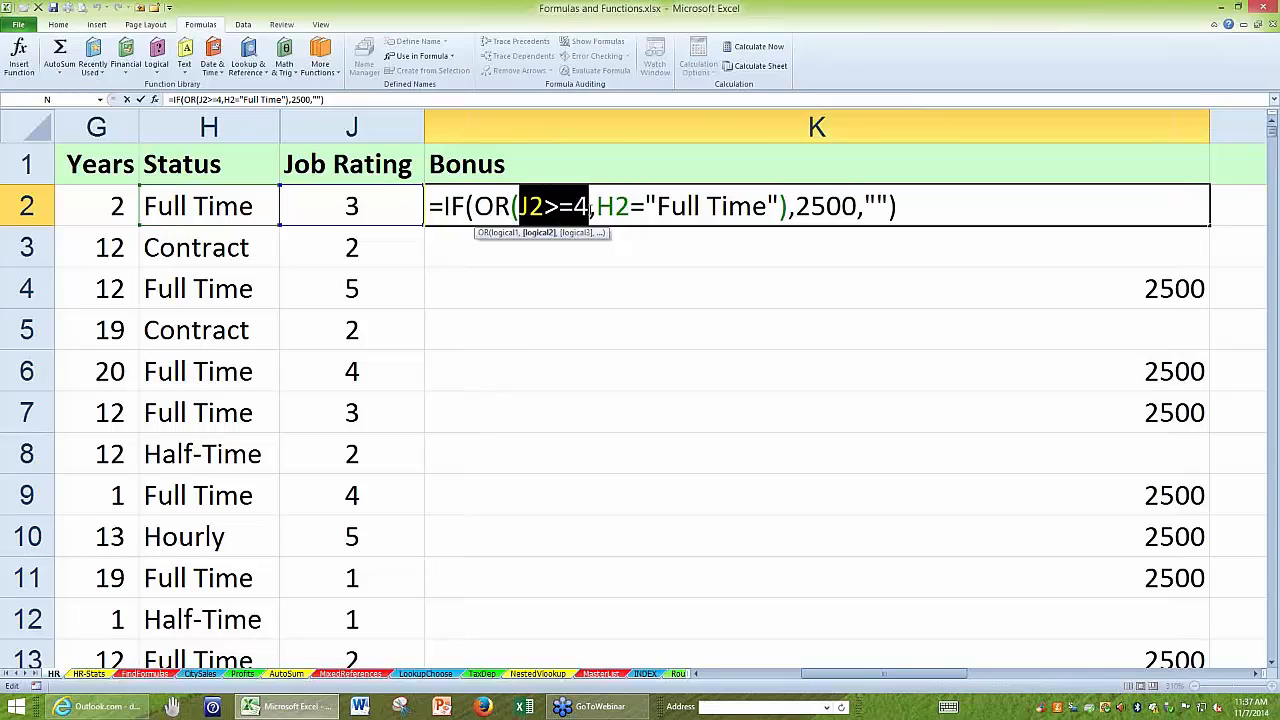
{"action": "left_click", "coordinate": [596, 206]}
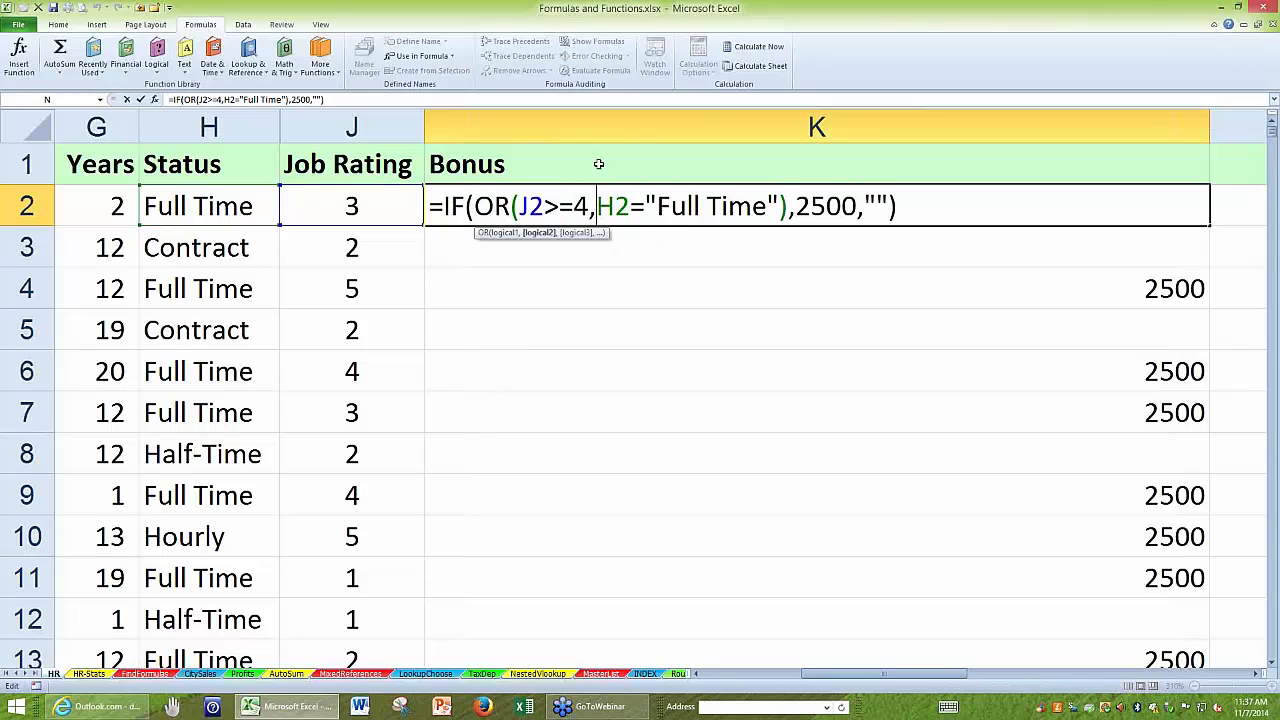
{"action": "type", "text": "and("}
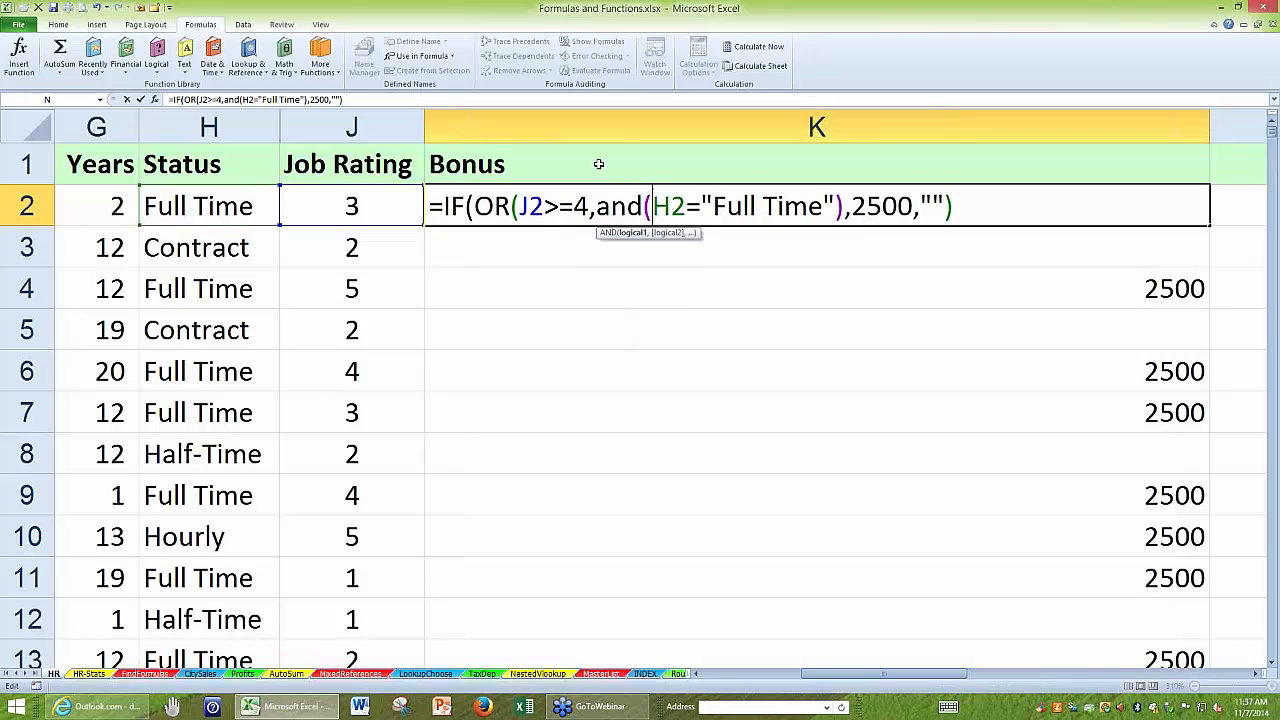
Add G2>9 as the second AND condition in K2's formula and close both the AND and OR functions.
{"action": "left_click", "coordinate": [833, 200]}
{"action": "type", "text": ","}
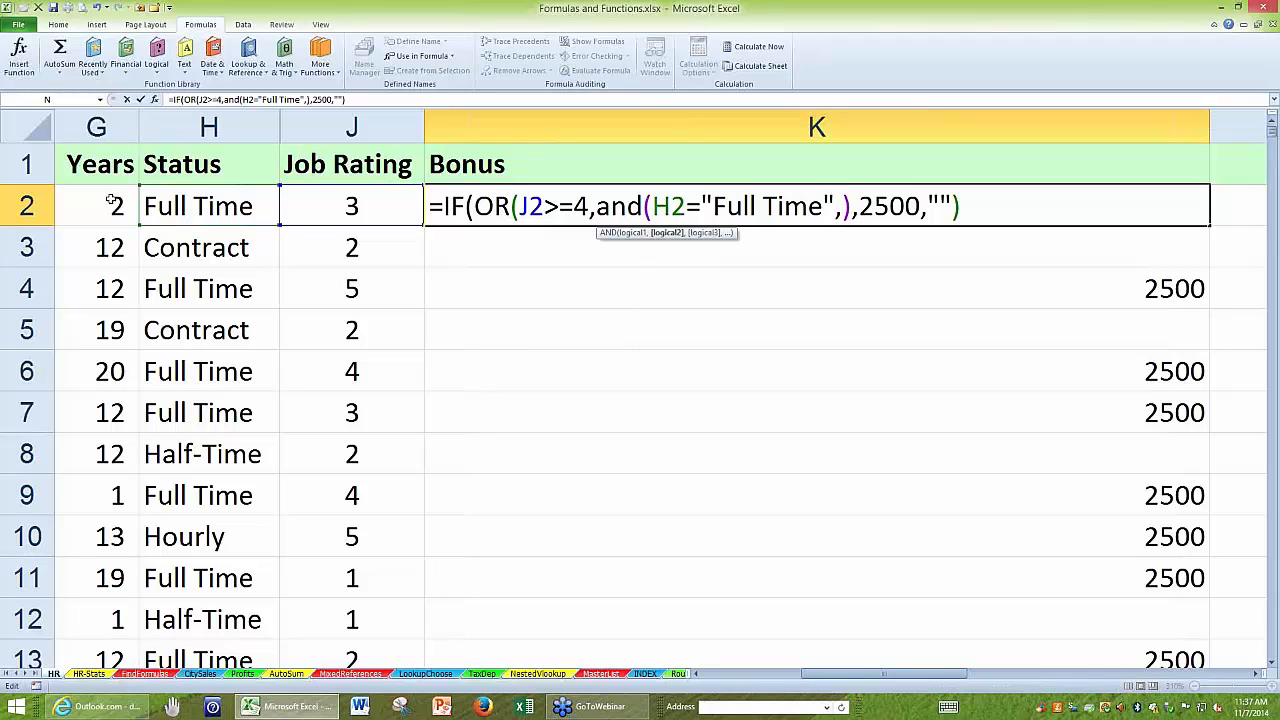
{"action": "left_click", "coordinate": [110, 203]}
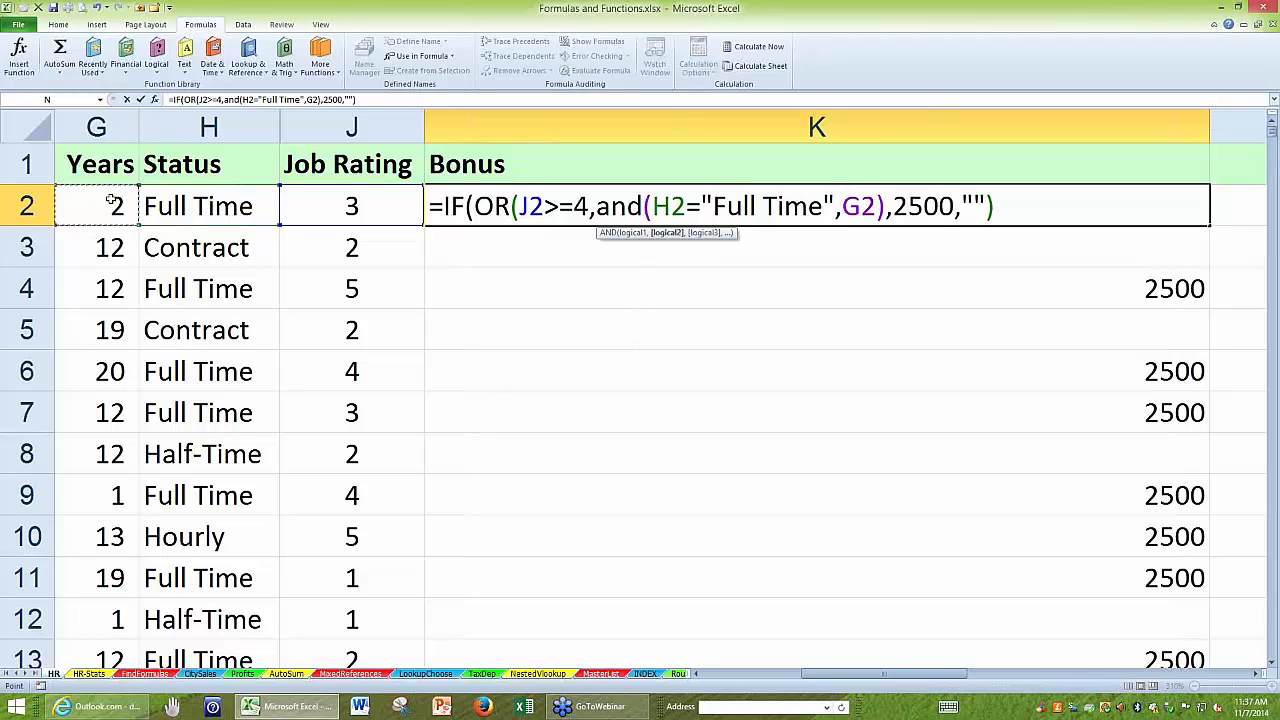
{"action": "type", "text": ">9"}
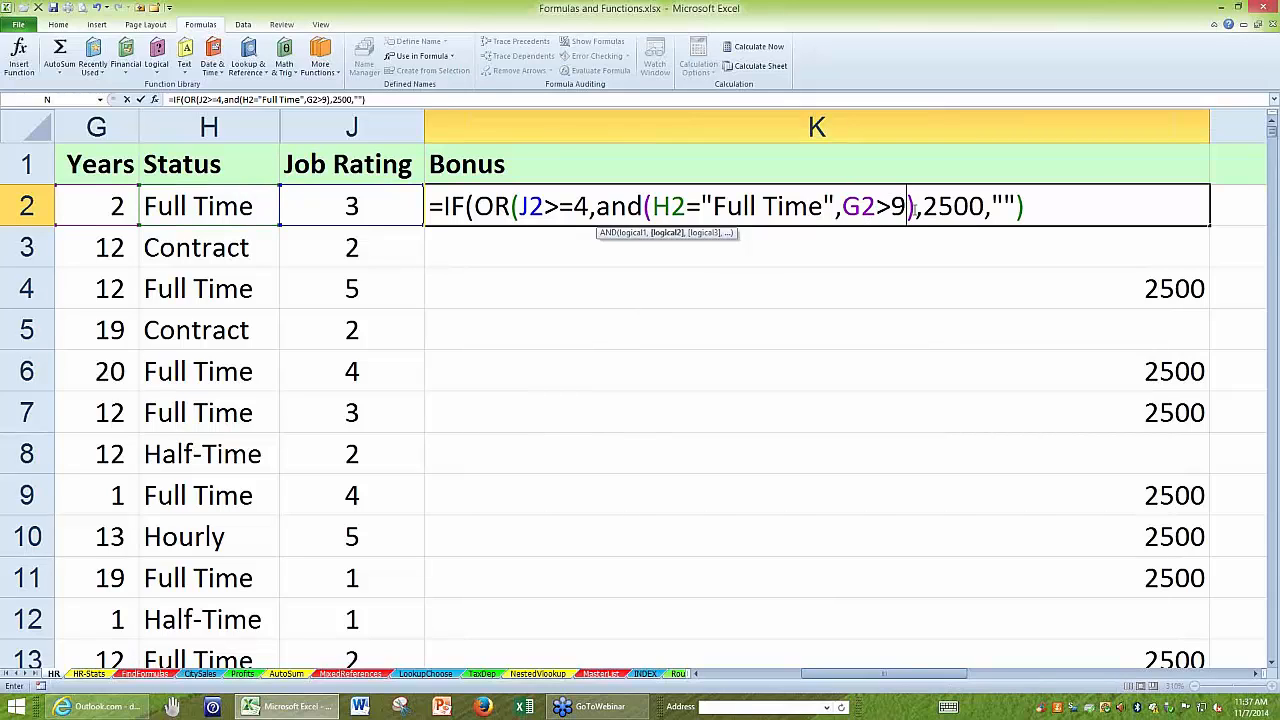
{"action": "type", "text": ")"}
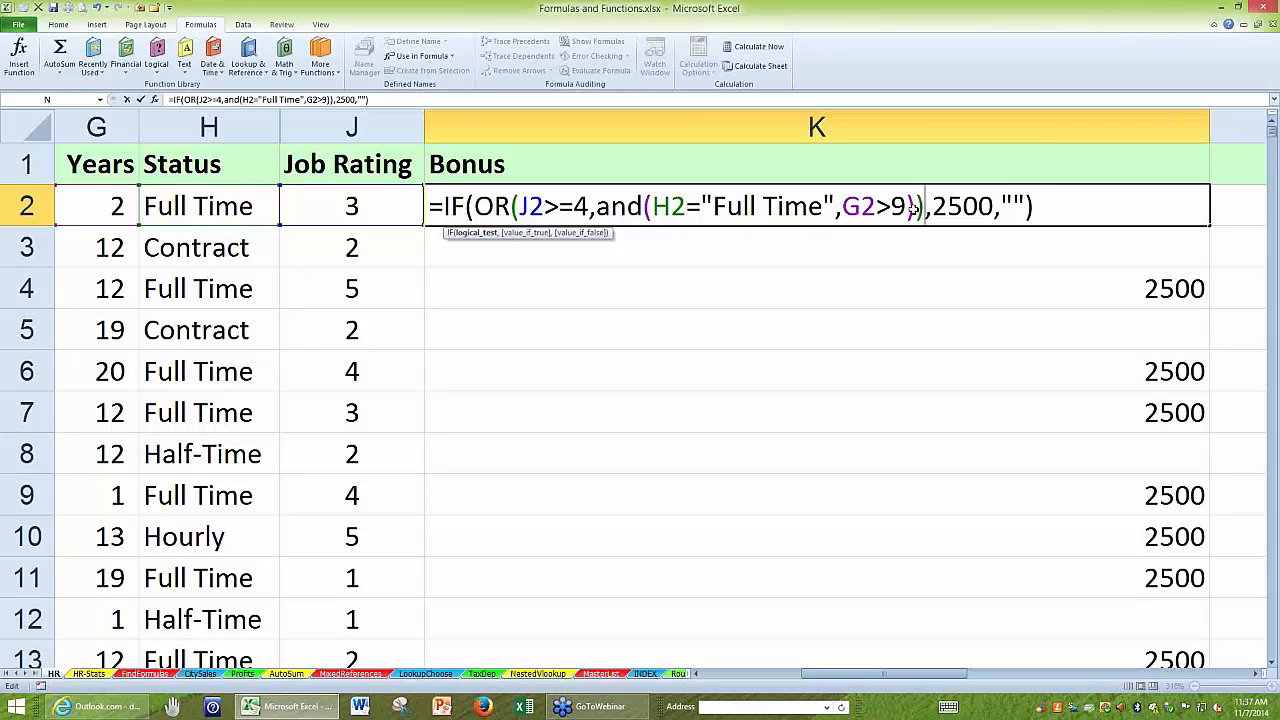
Enter the IF/OR/AND formula in K2, fill it down the Bonus column, and autofit column K's width.
{"action": "key", "text": "ctrl+Return"}
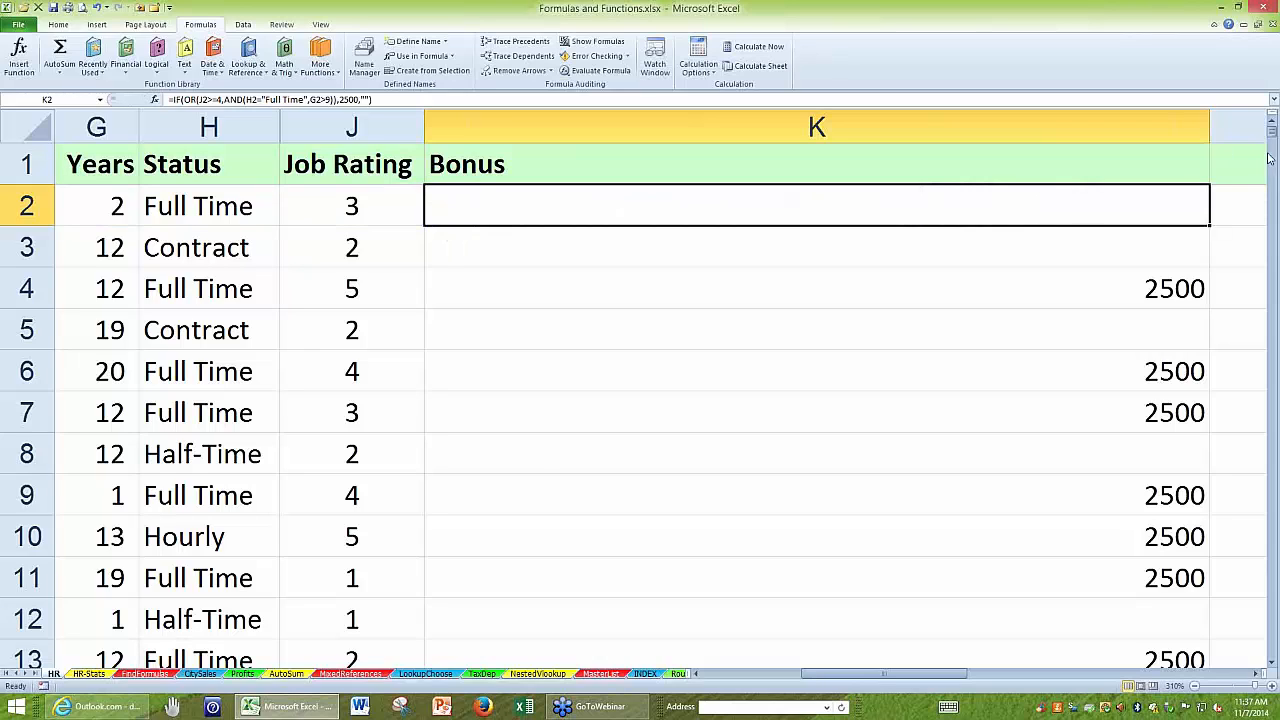
{"action": "double_click", "coordinate": [1209, 225]}
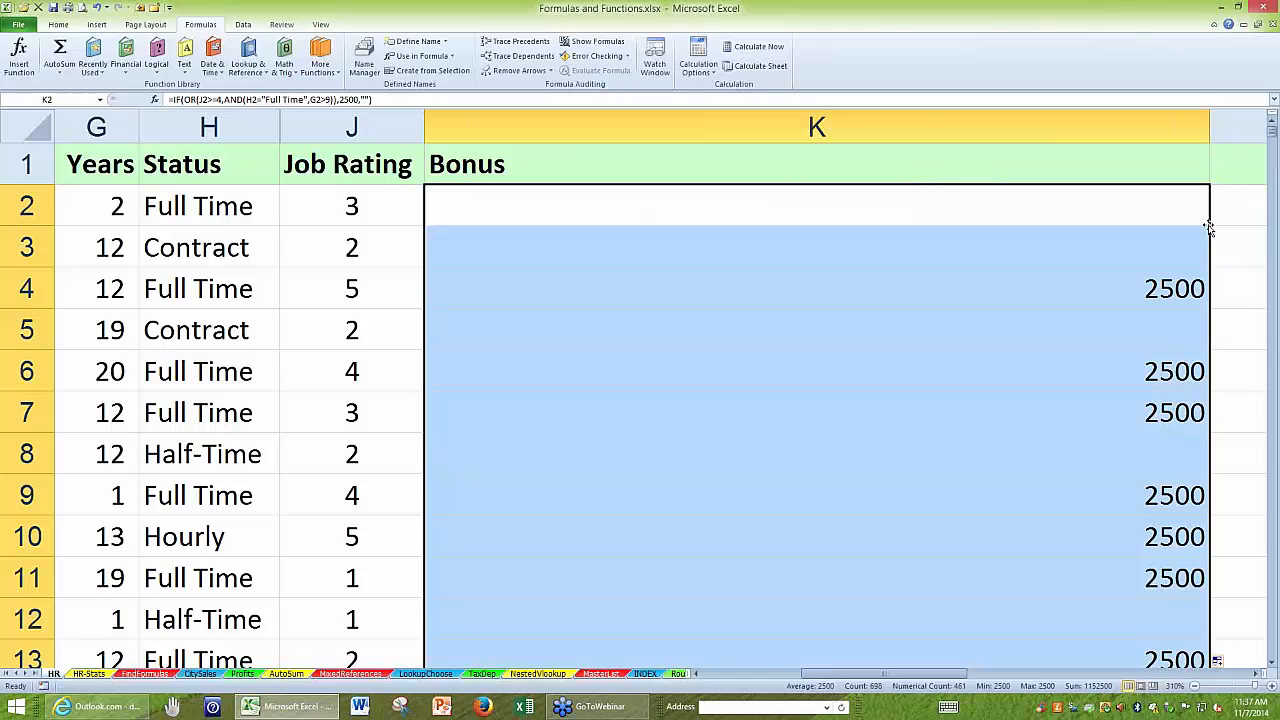
{"action": "key", "text": "F2"}
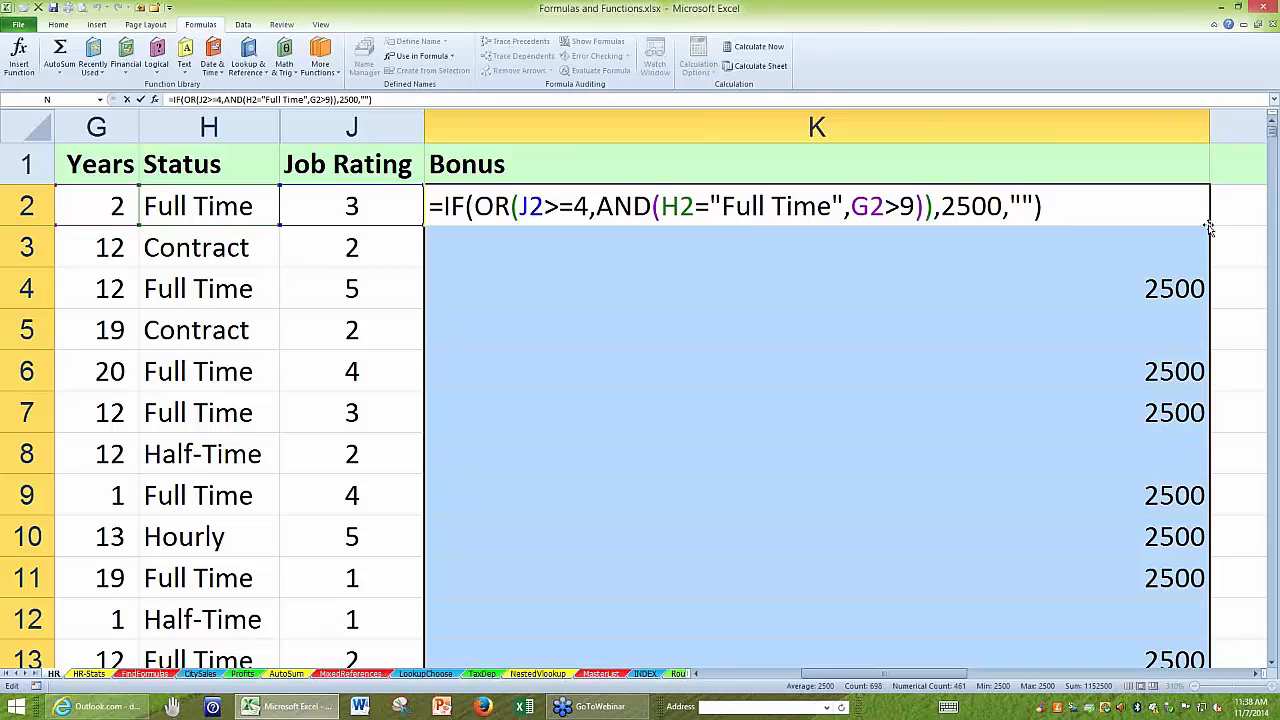
{"action": "key", "text": "Return"}
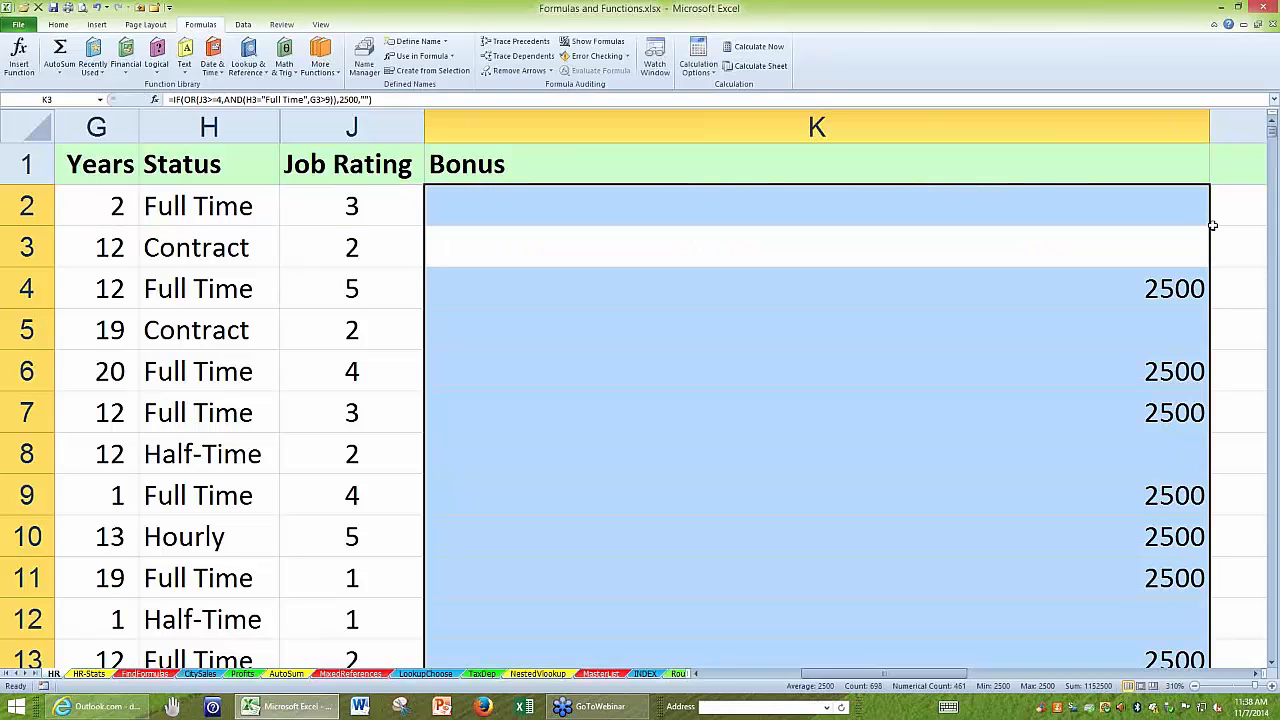
{"action": "double_click", "coordinate": [1210, 120]}
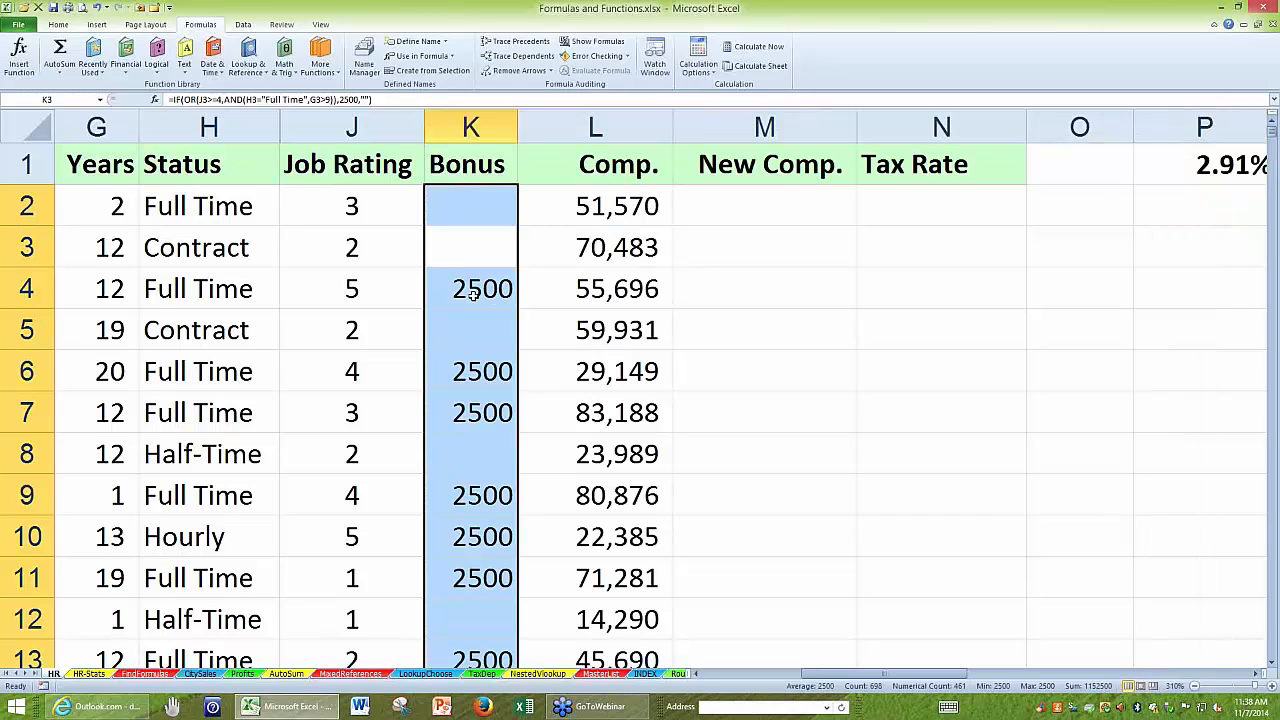
{"action": "left_click", "coordinate": [474, 294]}
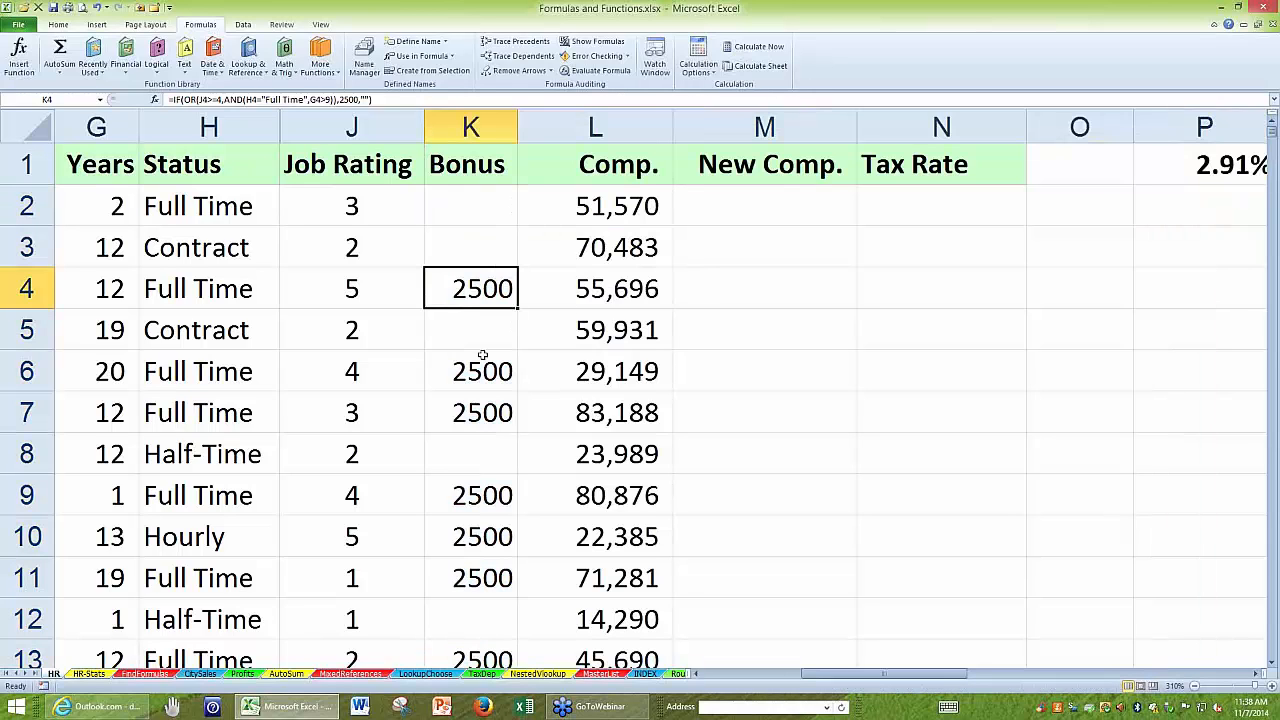
Find cell B42 on the FindFormulas sheet and examine its nested IF/AND formula in the cell.
{"action": "left_click", "coordinate": [148, 678]}
{"action": "scroll", "coordinate": [105, 410], "scroll_direction": "down", "scroll_amount": 12}
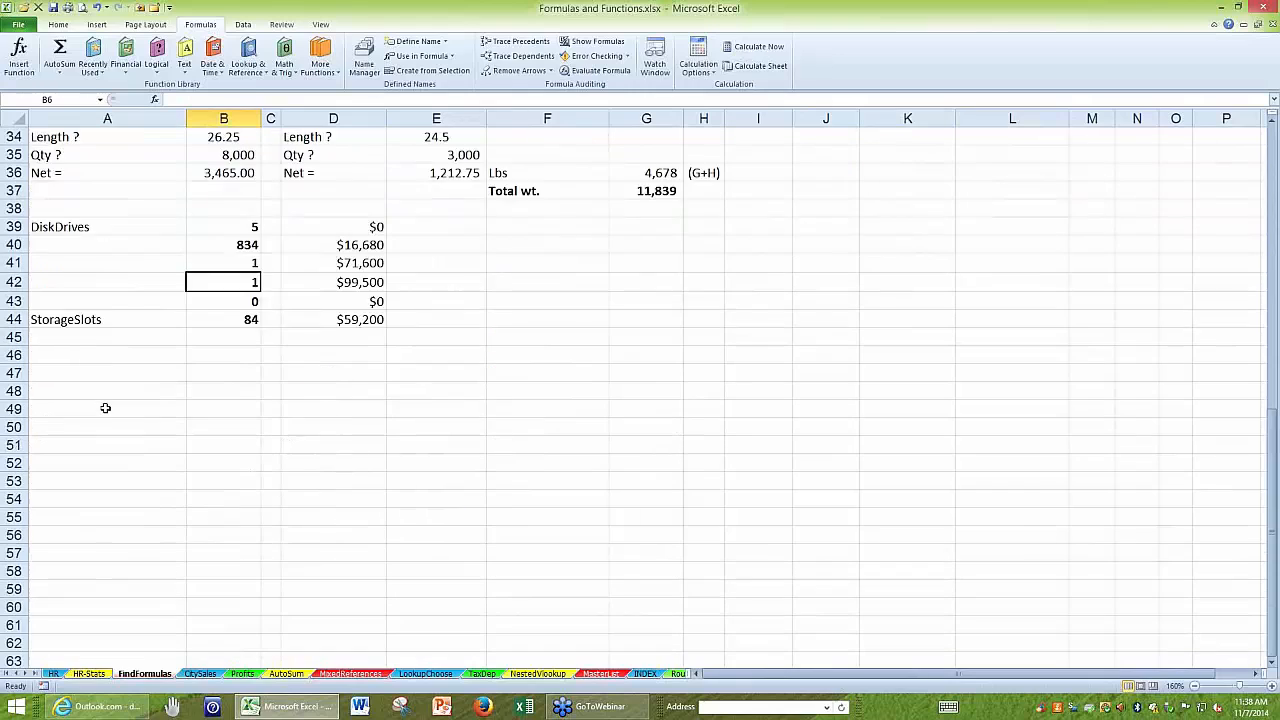
{"action": "scroll", "coordinate": [546, 469], "scroll_direction": "down", "scroll_amount": 1}
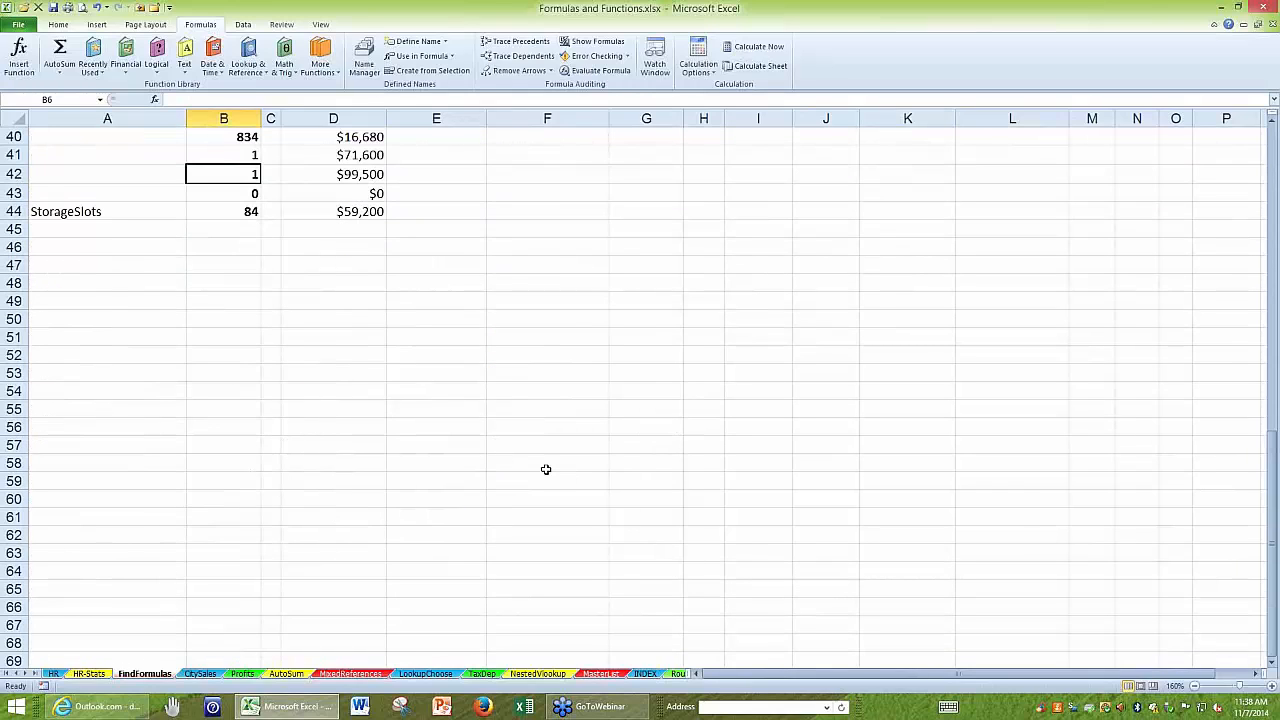
{"action": "scroll", "coordinate": [546, 469], "scroll_direction": "up", "scroll_amount": 8}
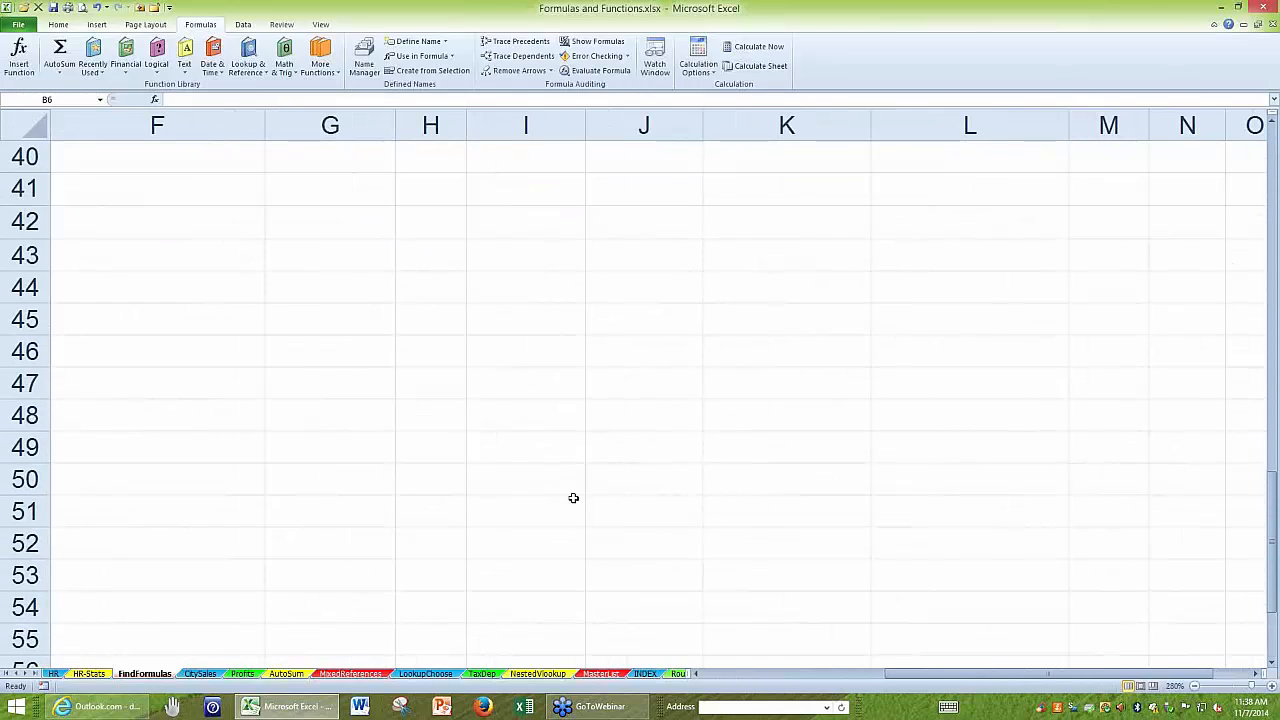
{"action": "scroll", "coordinate": [686, 558], "scroll_direction": "up", "scroll_amount": 4}
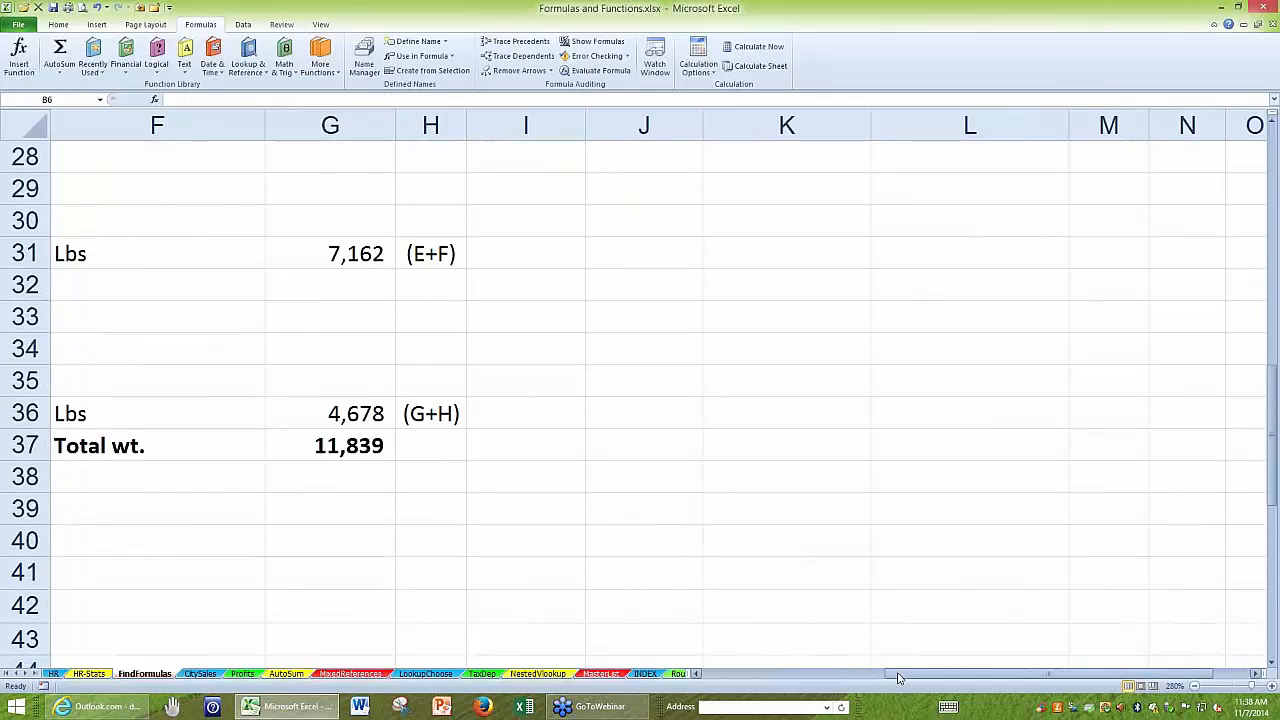
{"action": "left_click_drag", "start_coordinate": [898, 678], "coordinate": [729, 623]}
{"action": "scroll", "coordinate": [534, 369], "scroll_direction": "down", "scroll_amount": 4}
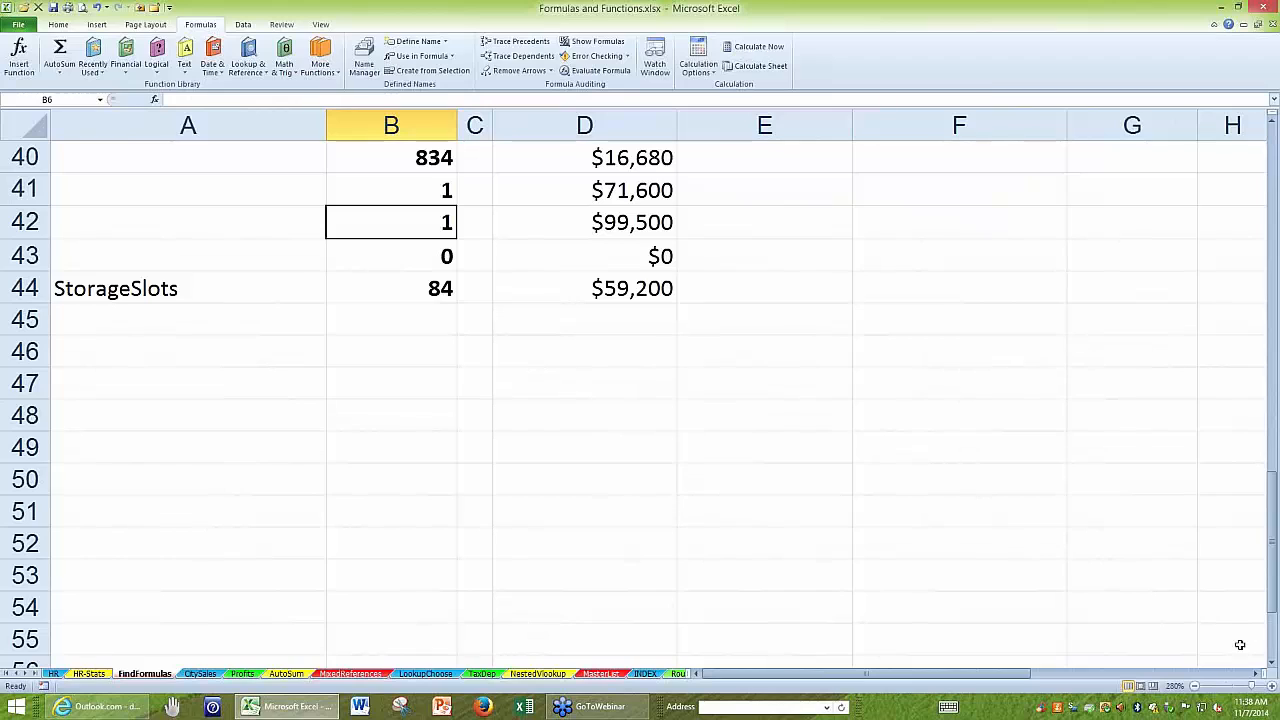
{"action": "left_click", "coordinate": [1256, 673]}
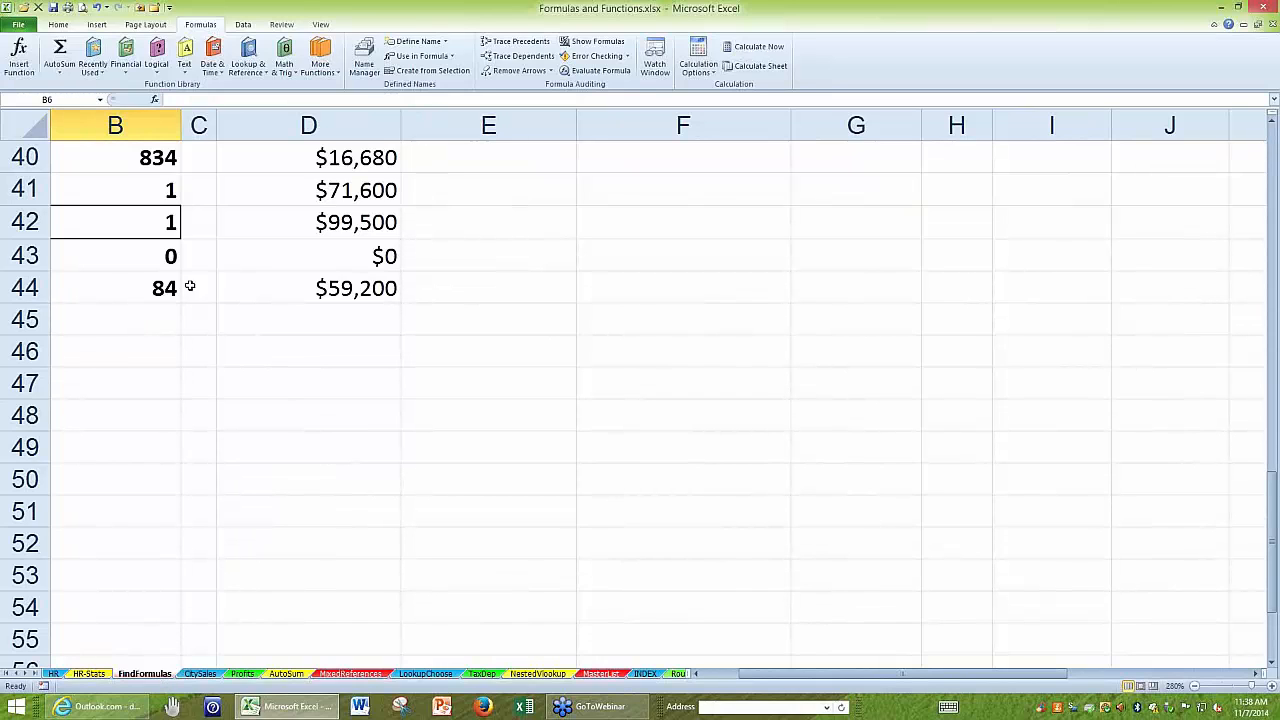
{"action": "left_click", "coordinate": [91, 224]}
{"action": "double_click", "coordinate": [91, 224]}
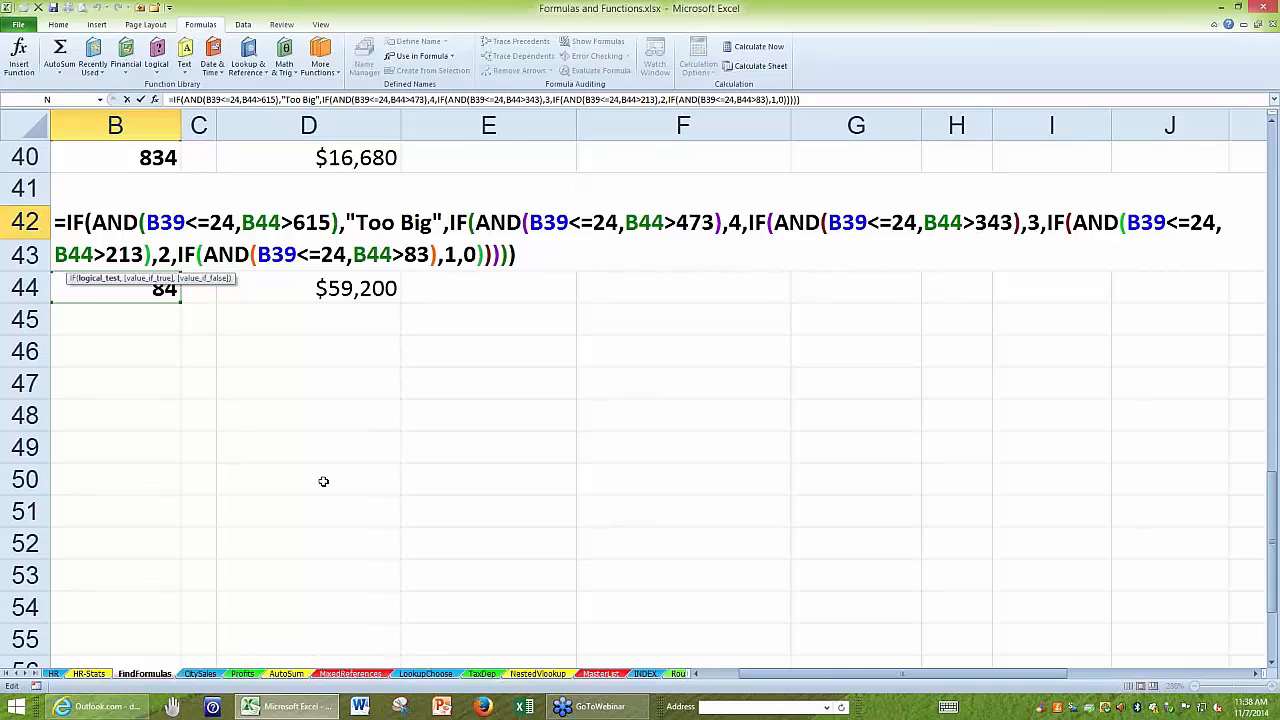
{"action": "key", "text": "Escape"}
Enlarge the FindFormulas sheet to 400% and display B42's nested IF/AND formula again for reading.
{"action": "scroll", "coordinate": [323, 481], "scroll_direction": "up", "scroll_amount": 6}
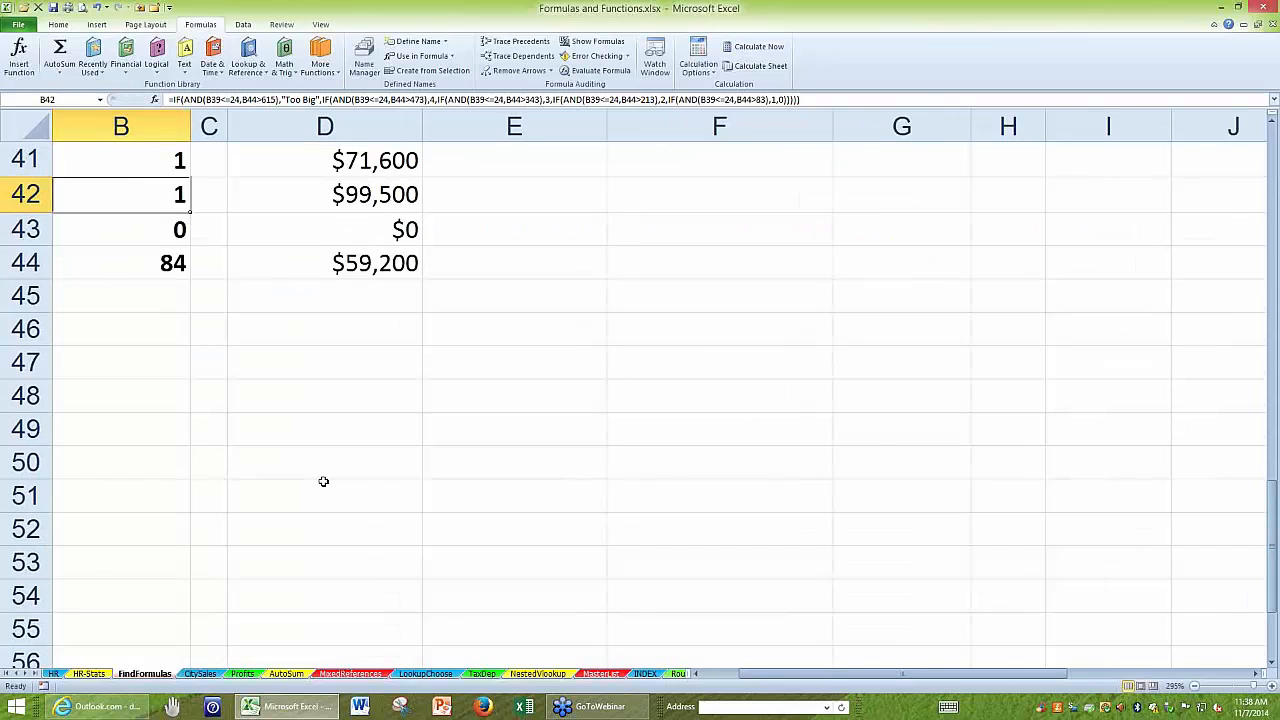
{"action": "scroll", "coordinate": [323, 481], "scroll_direction": "up", "scroll_amount": 2}
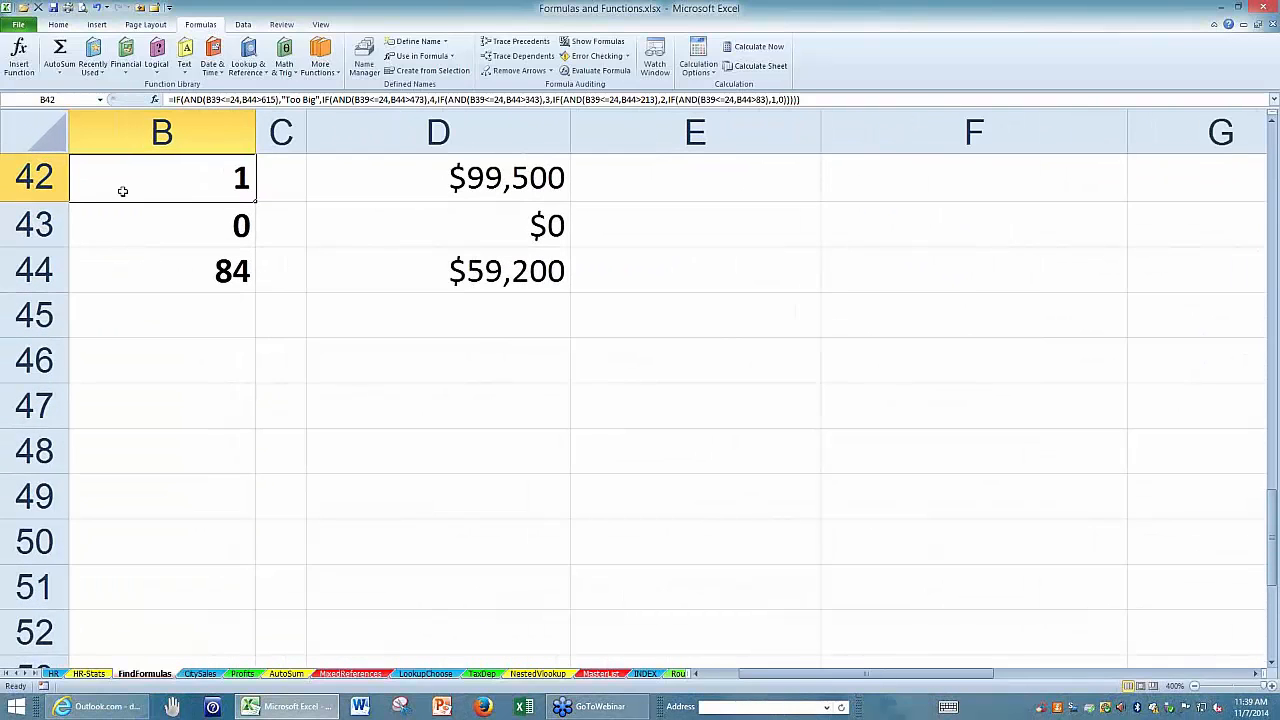
{"action": "double_click", "coordinate": [111, 183]}
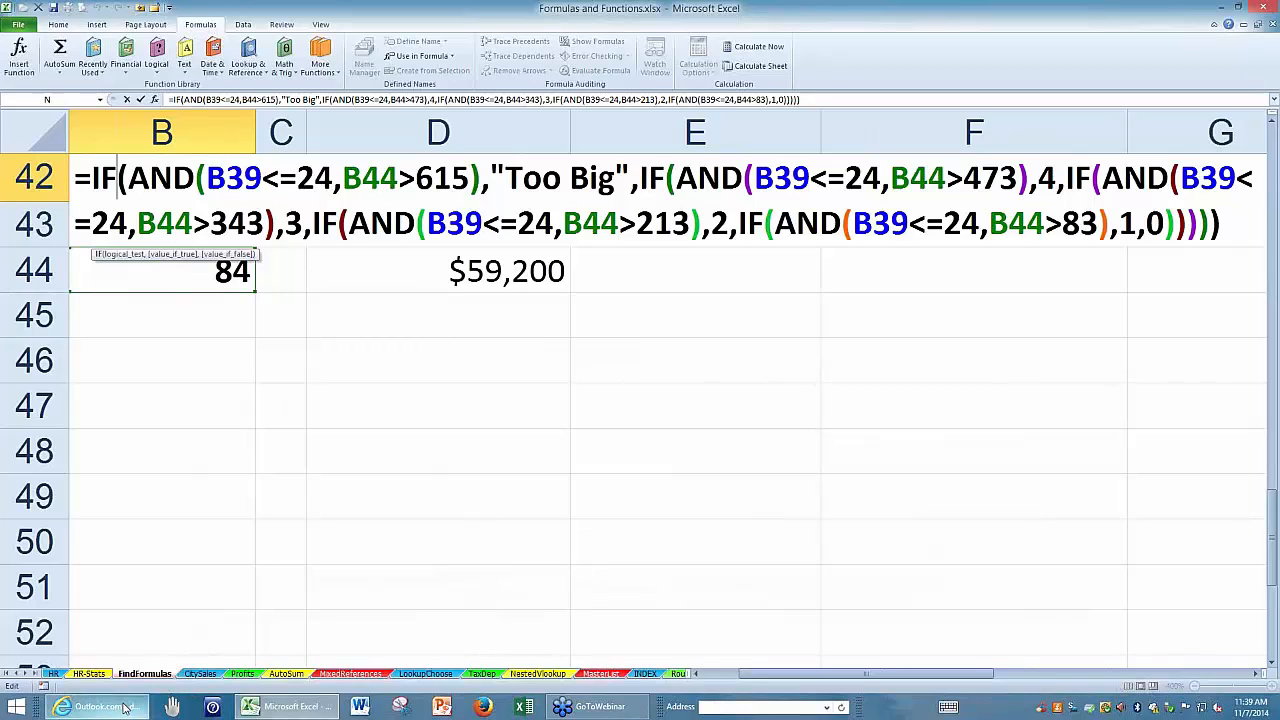
Switch to the Outlook.com mailbox and open the Sent folder.
{"action": "mouse_move", "coordinate": [124, 707]}
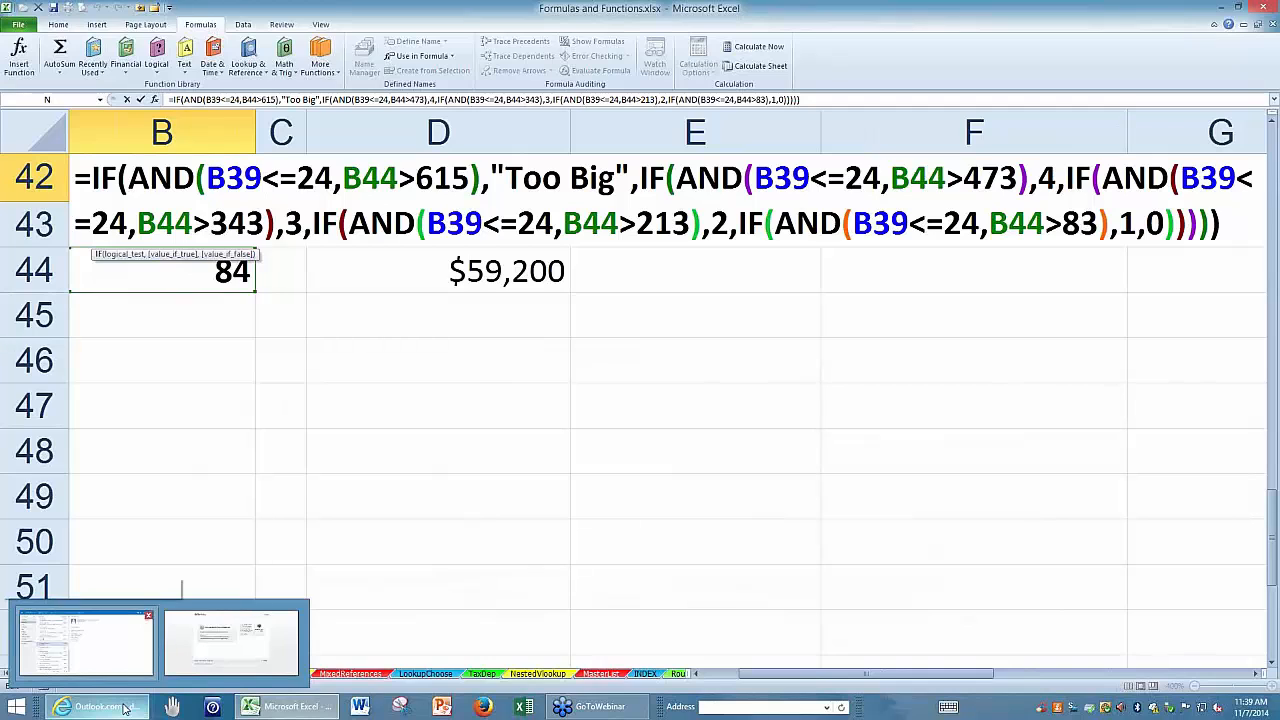
{"action": "left_click", "coordinate": [85, 643]}
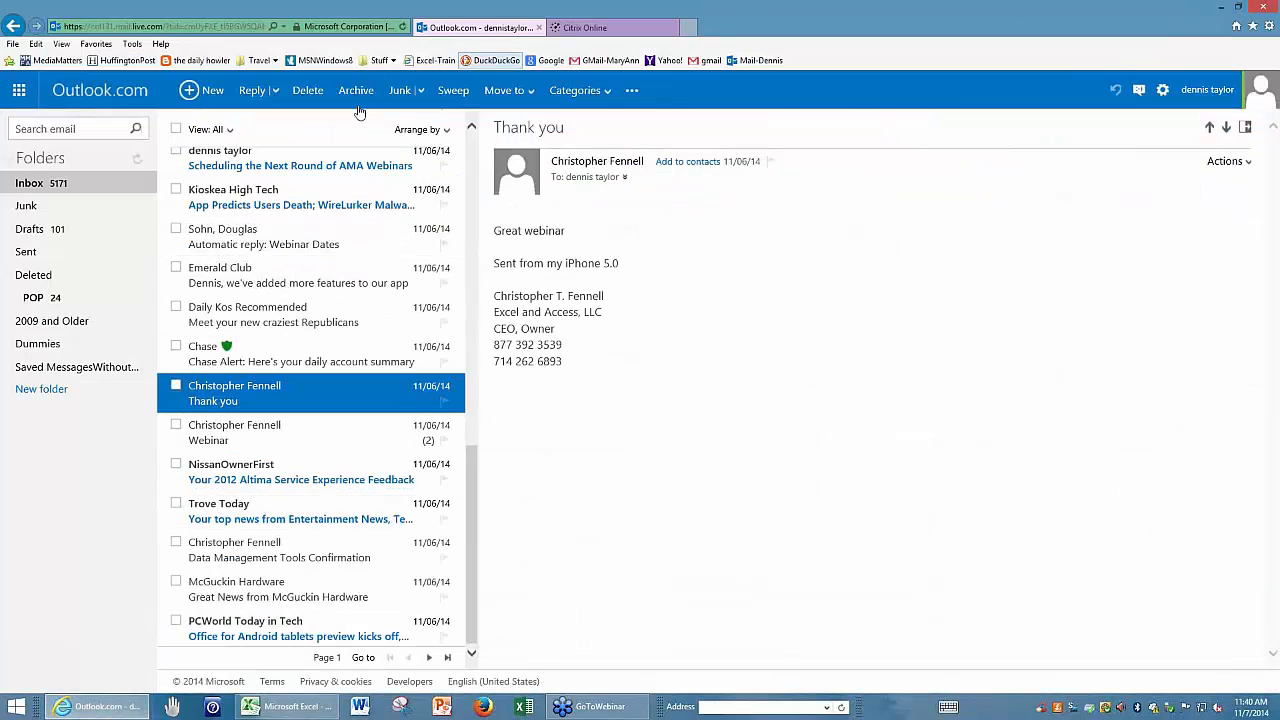
{"action": "scroll", "coordinate": [257, 334], "scroll_direction": "up", "scroll_amount": 2}
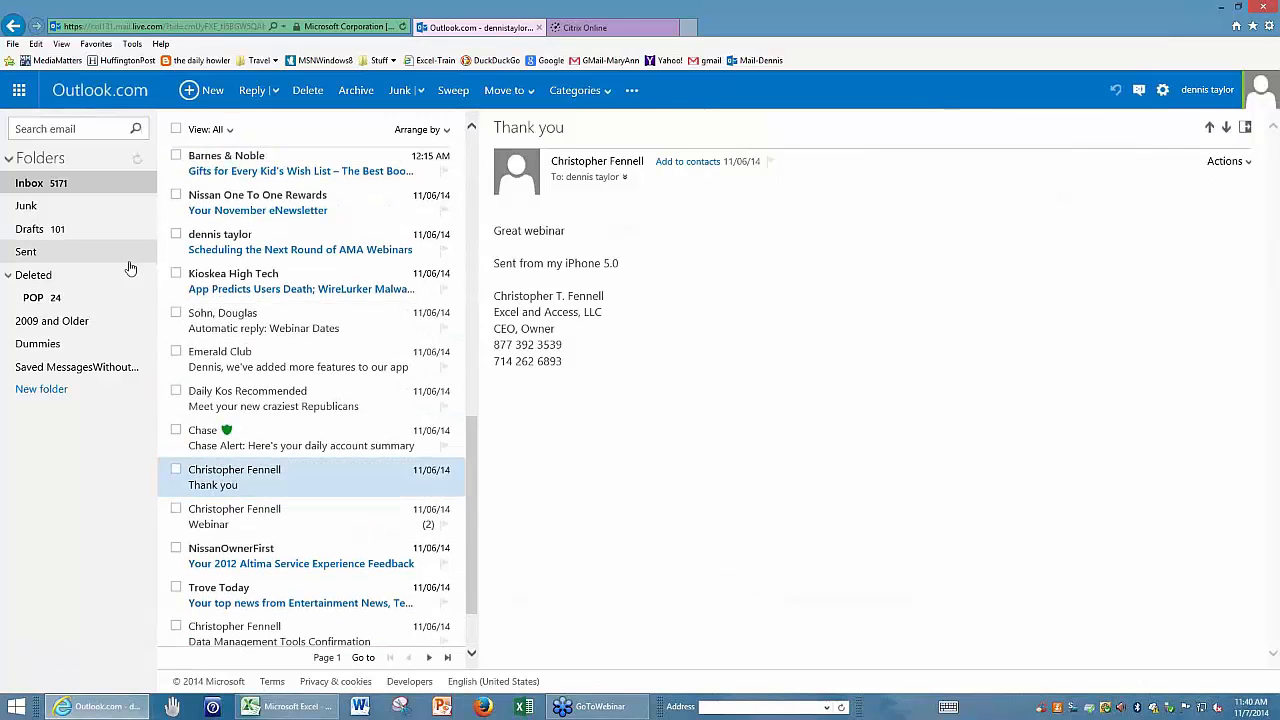
{"action": "left_click", "coordinate": [127, 254]}
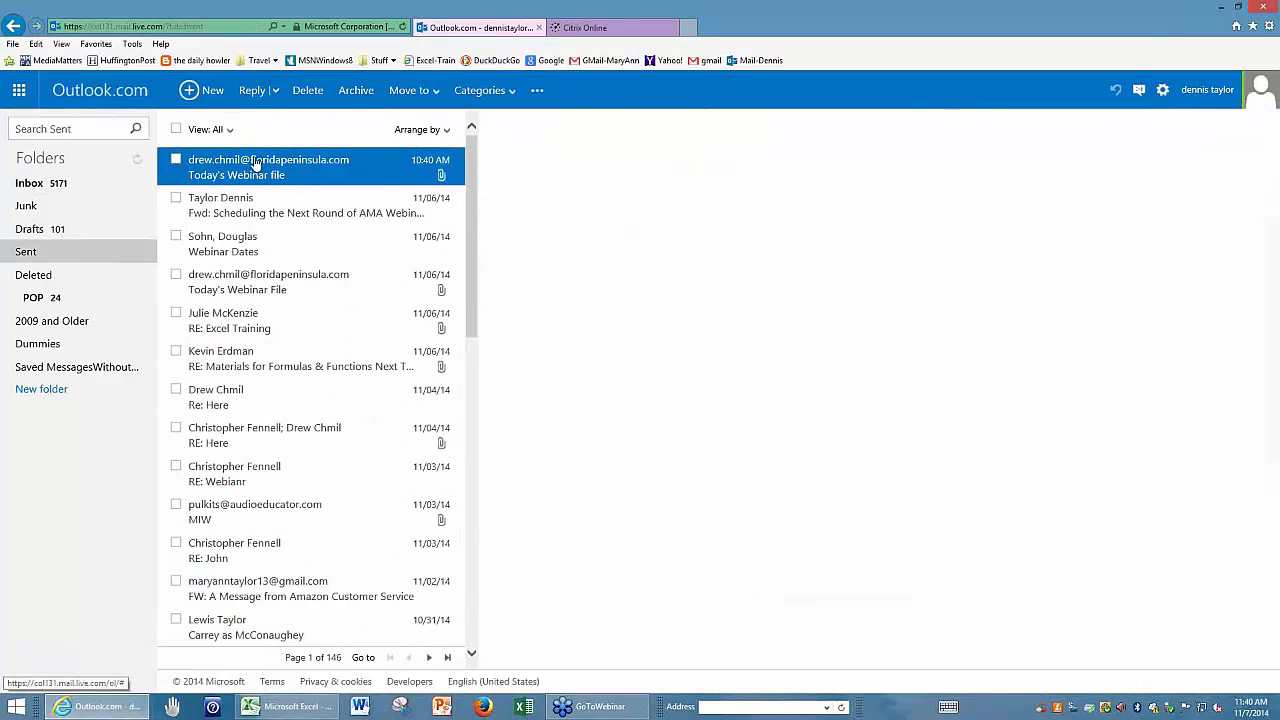
Forward the sent "Today's Webinar file" message with its attached workbook to the suggested contact's e-mail address.
{"action": "left_click", "coordinate": [275, 91]}
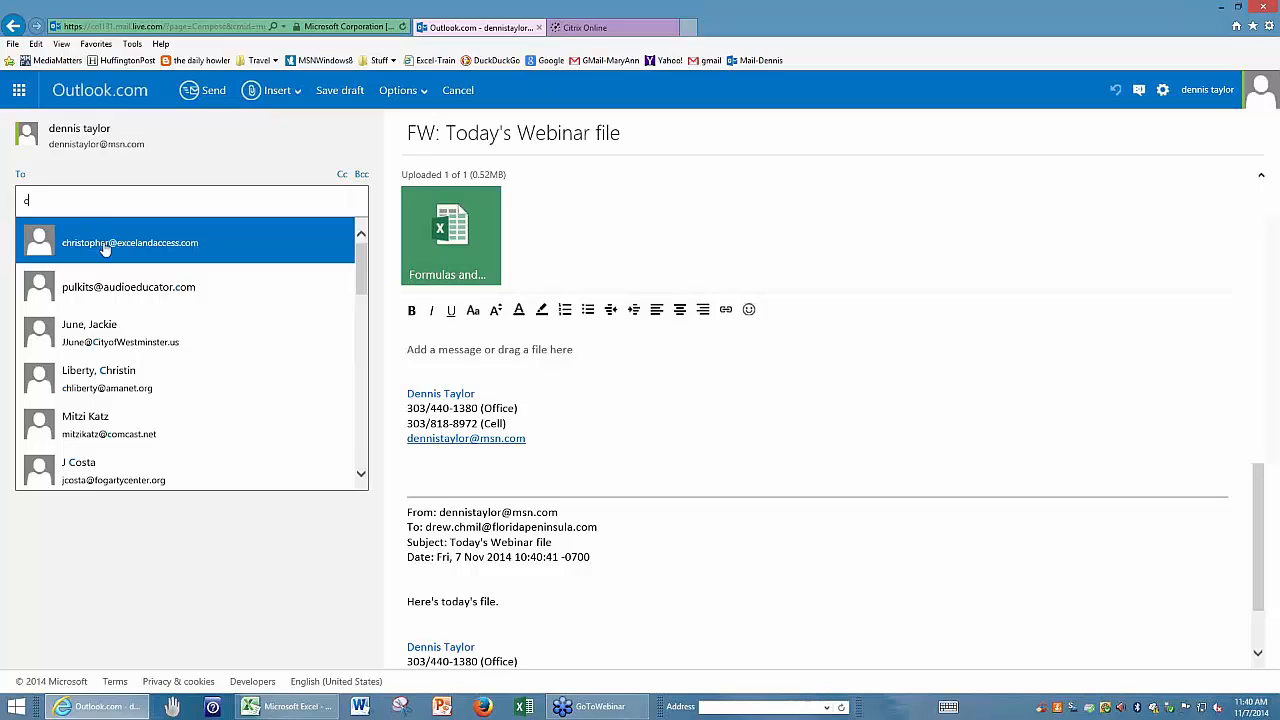
{"action": "left_click", "coordinate": [104, 248]}
{"action": "left_click", "coordinate": [208, 92]}
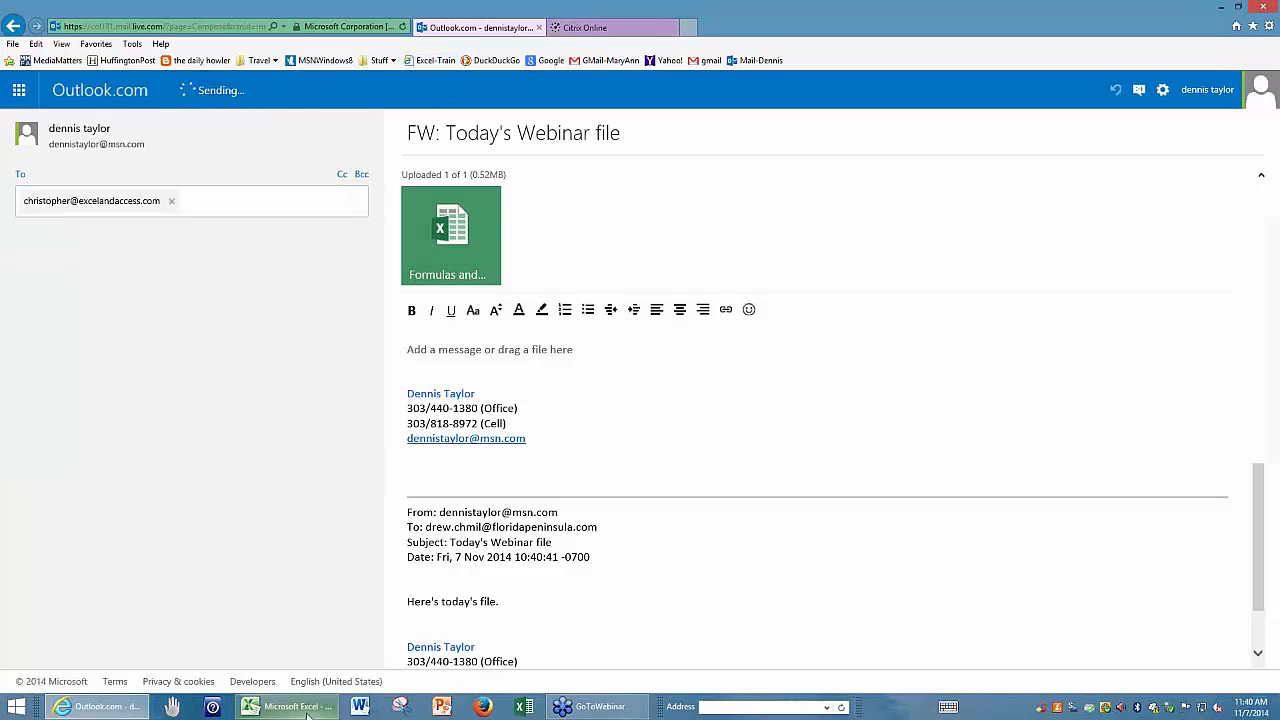
Switch back to the Excel workbook and display B42's nested IF/AND formula on the FindFormulas sheet for reading.
{"action": "mouse_move", "coordinate": [307, 714]}
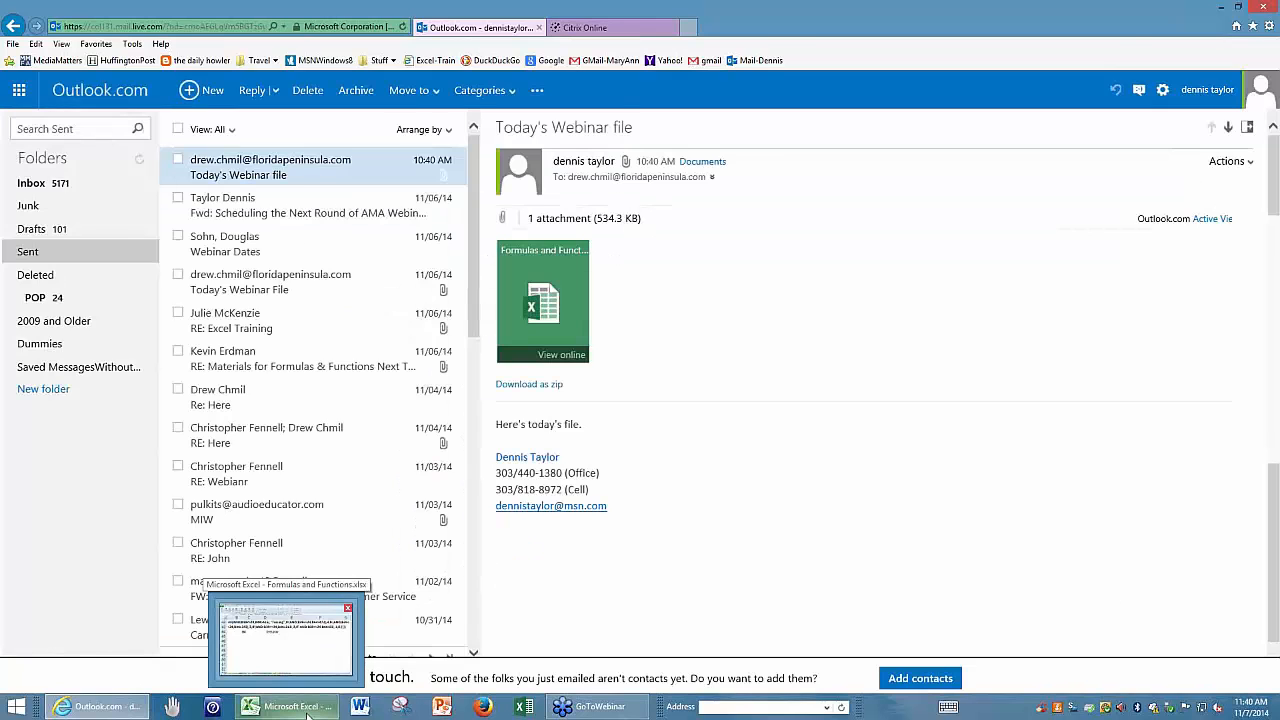
{"action": "left_click", "coordinate": [330, 640]}
{"action": "left_click", "coordinate": [278, 457]}
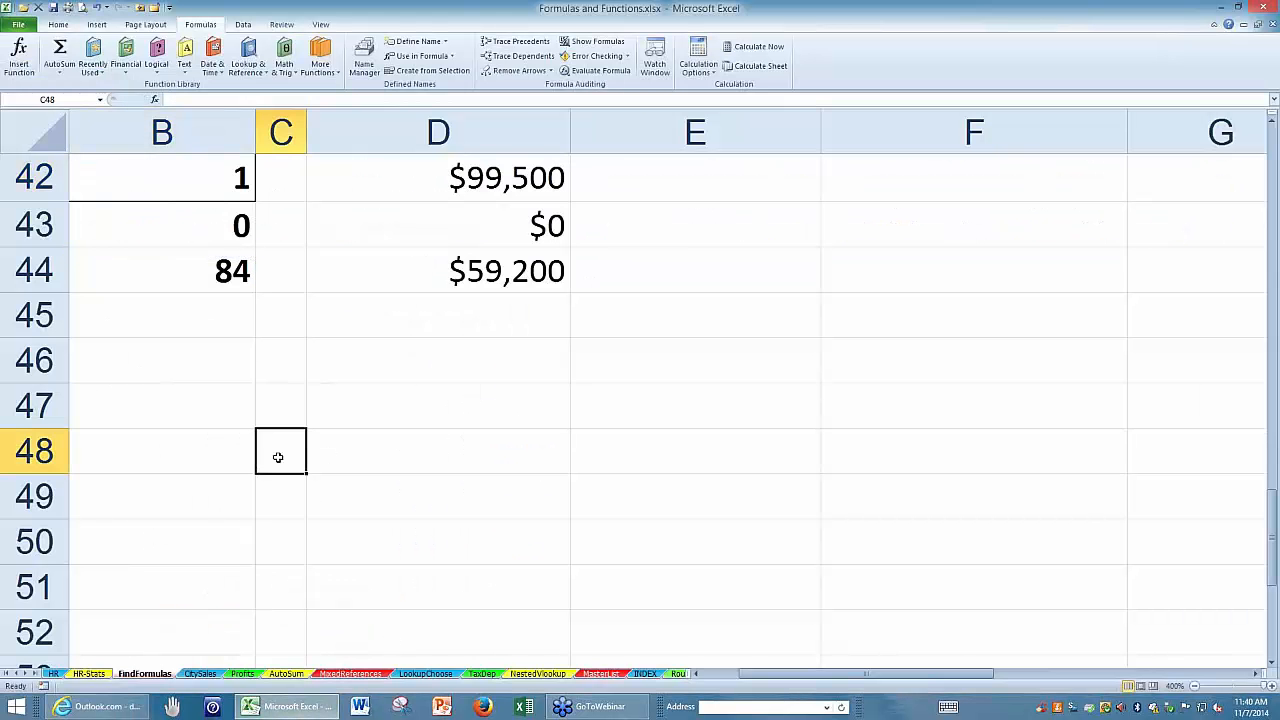
{"action": "left_click", "coordinate": [155, 176]}
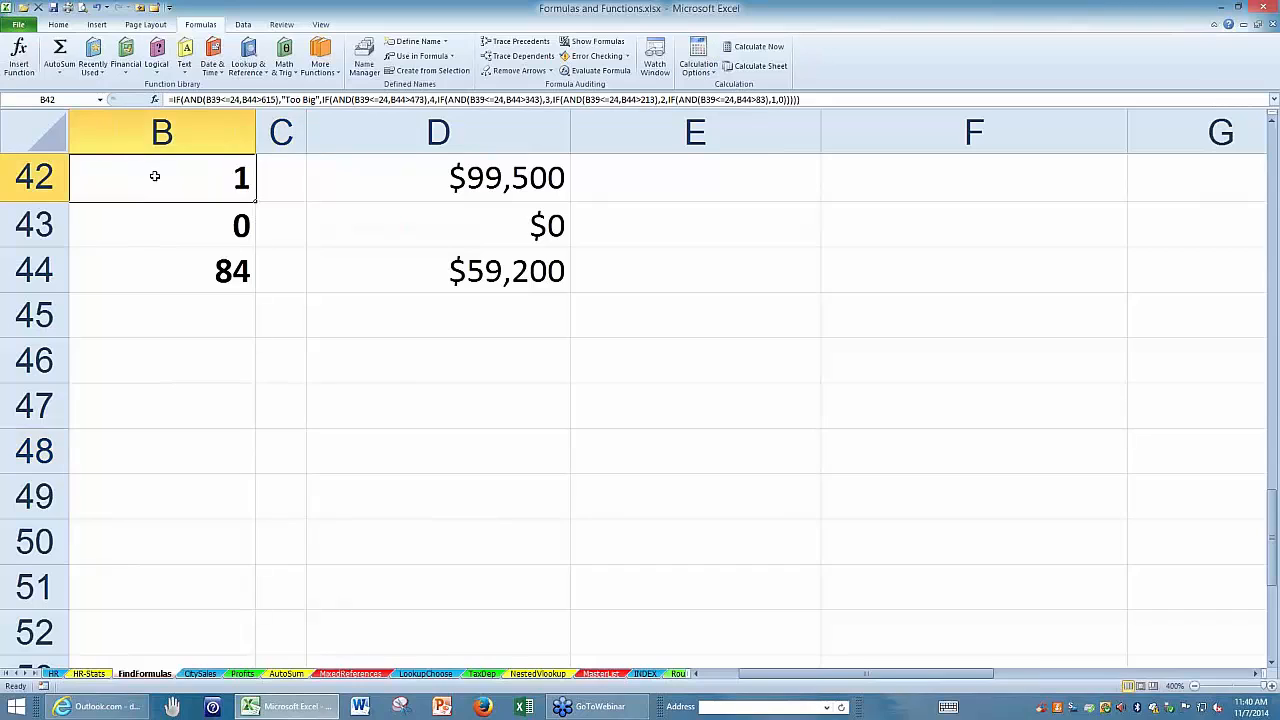
{"action": "double_click", "coordinate": [152, 178]}
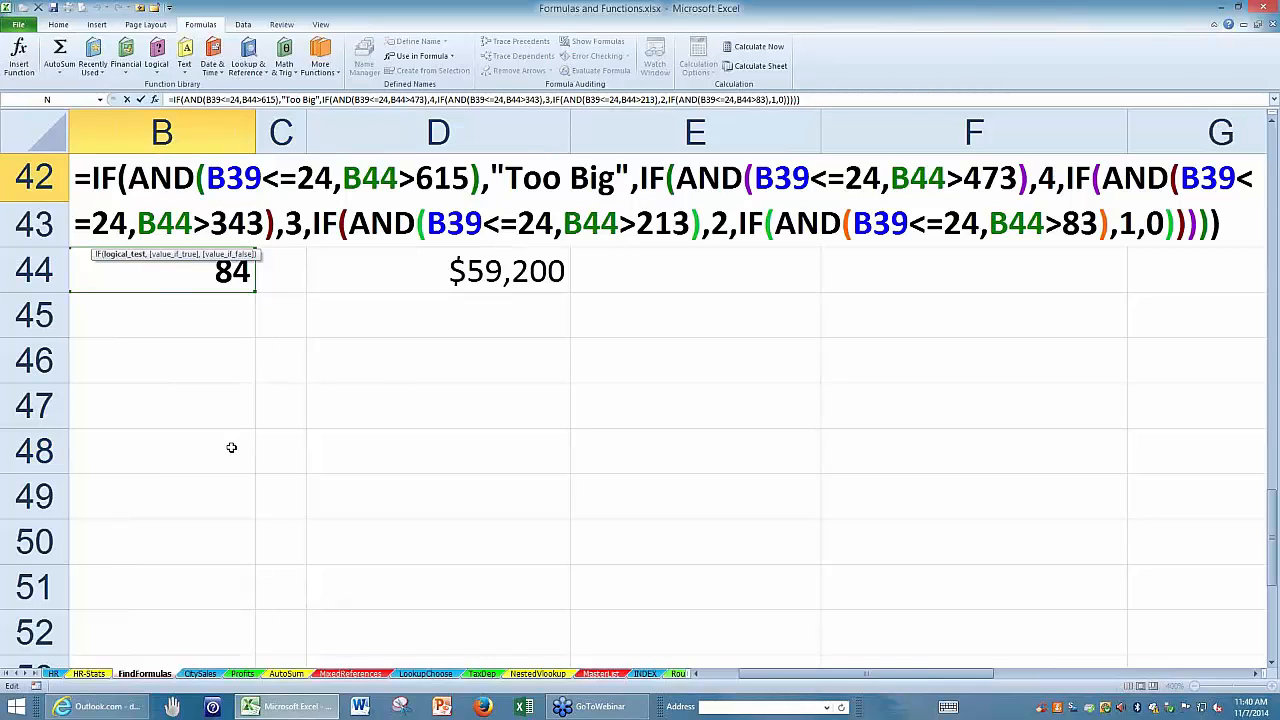
{"action": "left_click", "coordinate": [368, 471]}
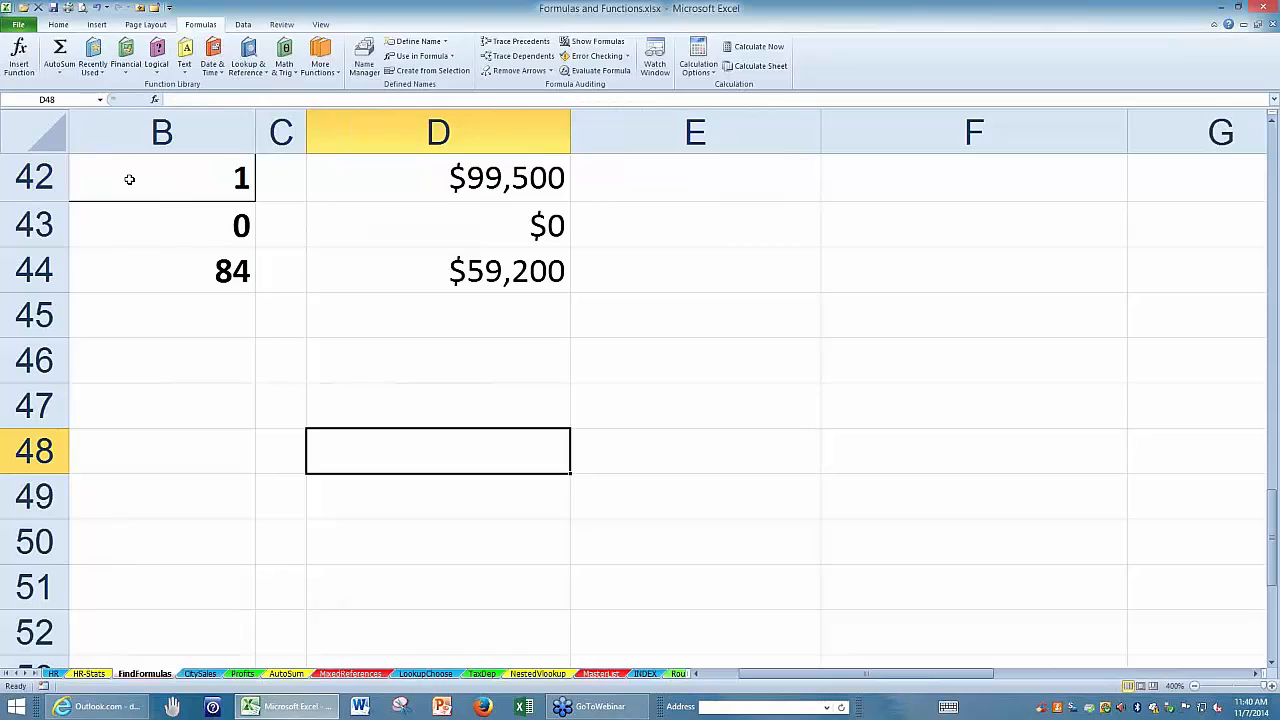
{"action": "left_click", "coordinate": [129, 179]}
{"action": "double_click", "coordinate": [129, 178]}
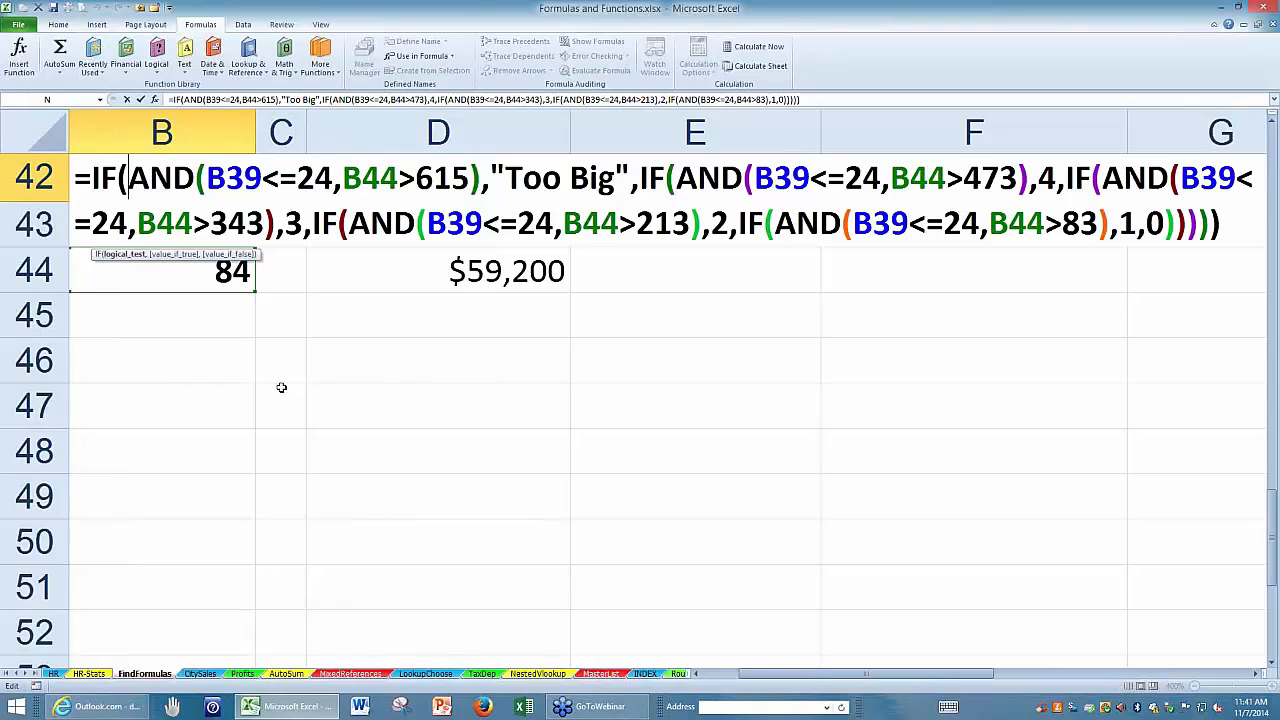
{"action": "key", "text": "ctrl+Return"}
Enter the label "2014 Salary" in cell B47, with a line break between the two words.
{"action": "left_click", "coordinate": [154, 407]}
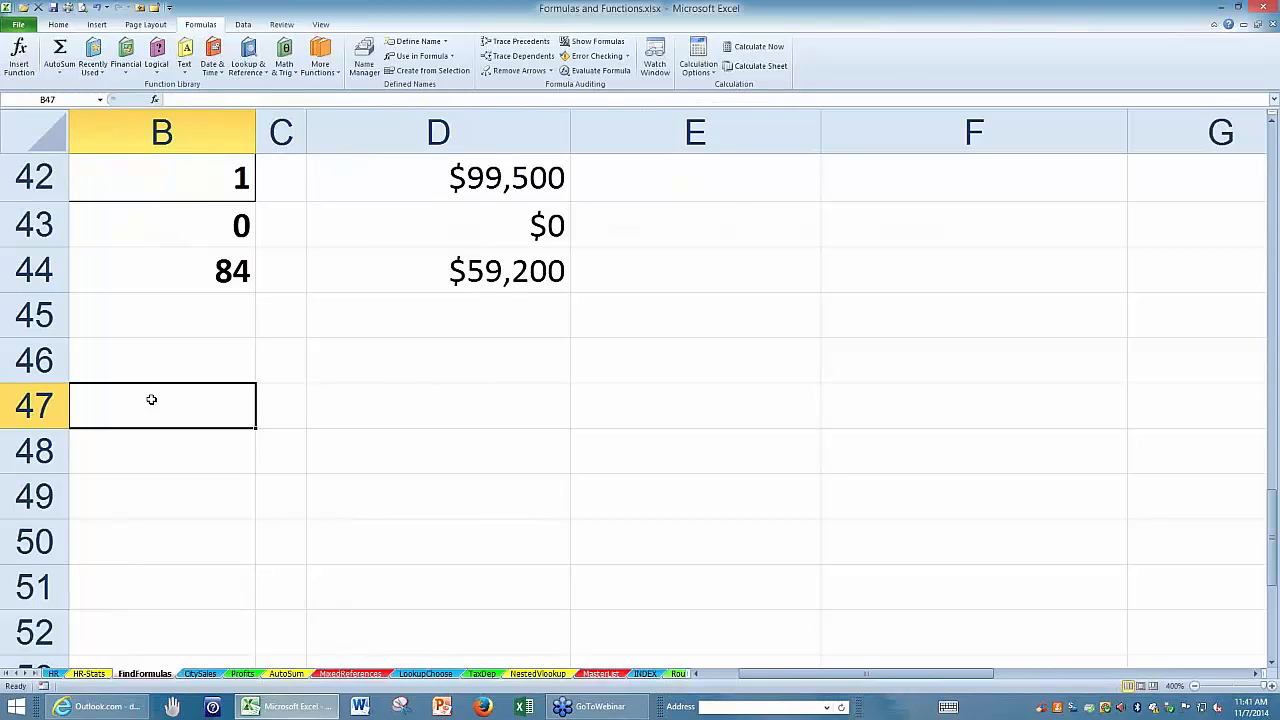
{"action": "type", "text": "2014"}
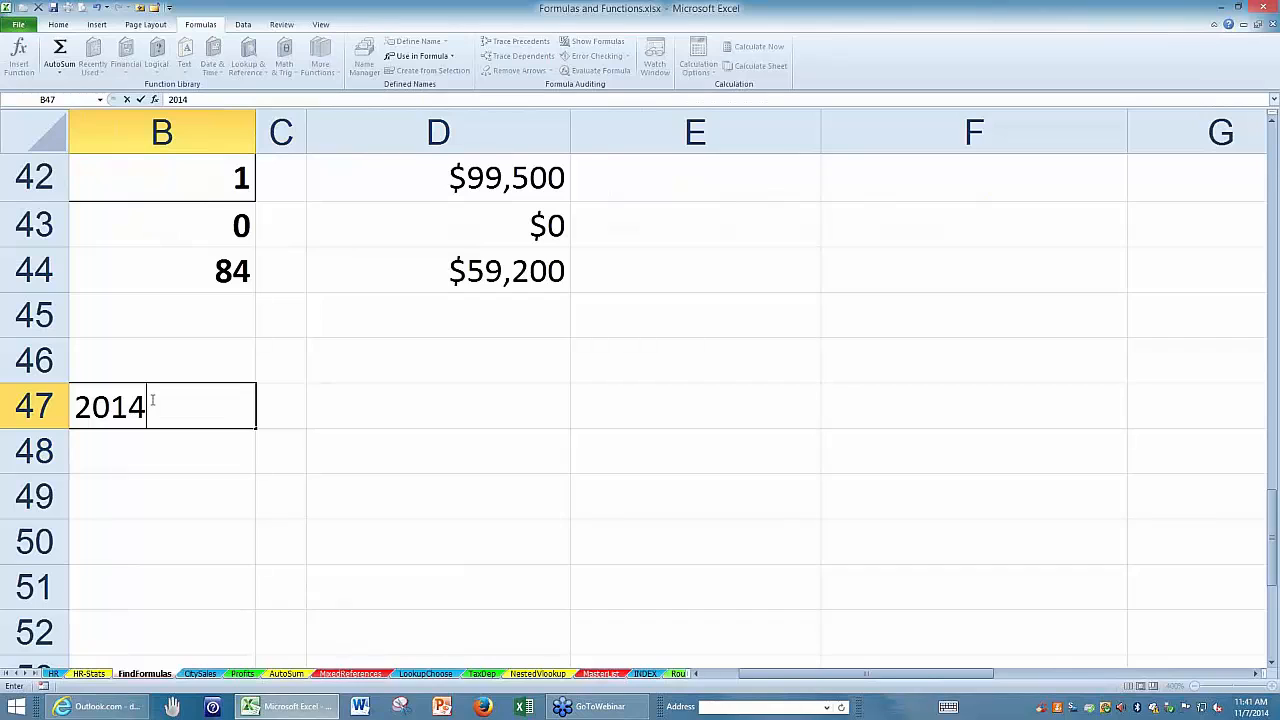
{"action": "key", "text": "alt+Return"}
{"action": "type", "text": "Salary"}
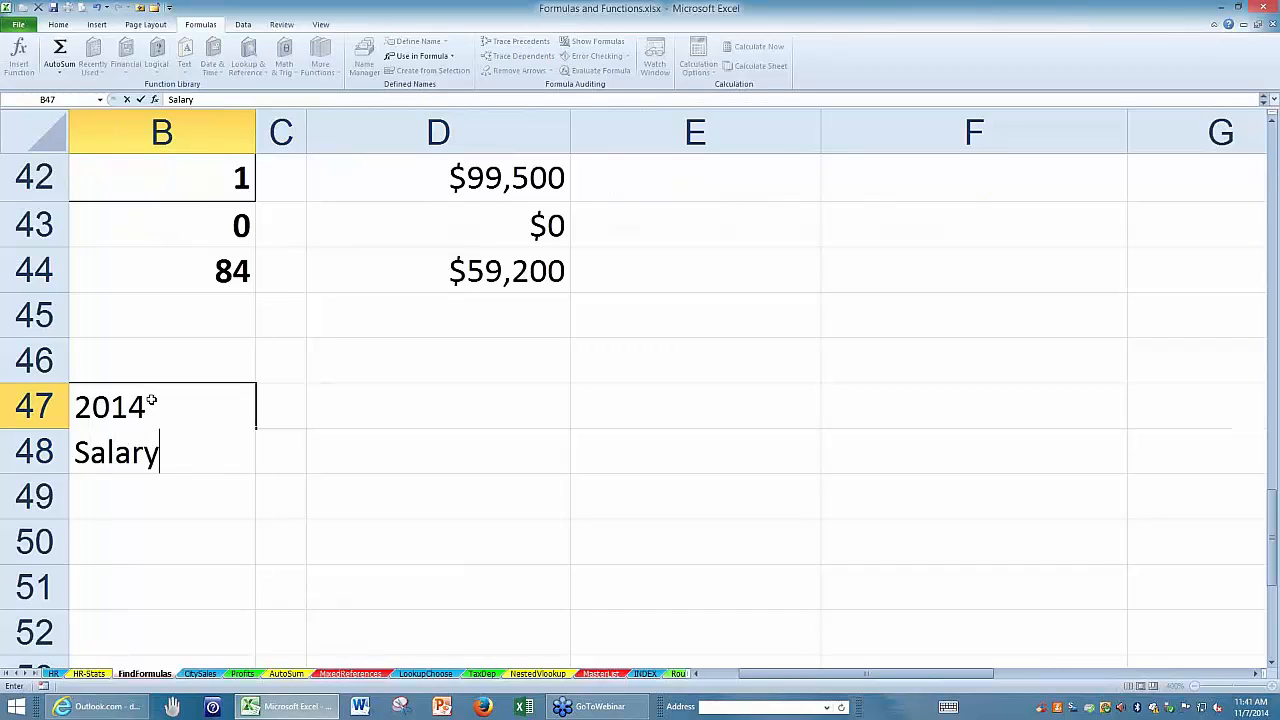
{"action": "key", "text": "Return"}
{"action": "left_click", "coordinate": [147, 425]}
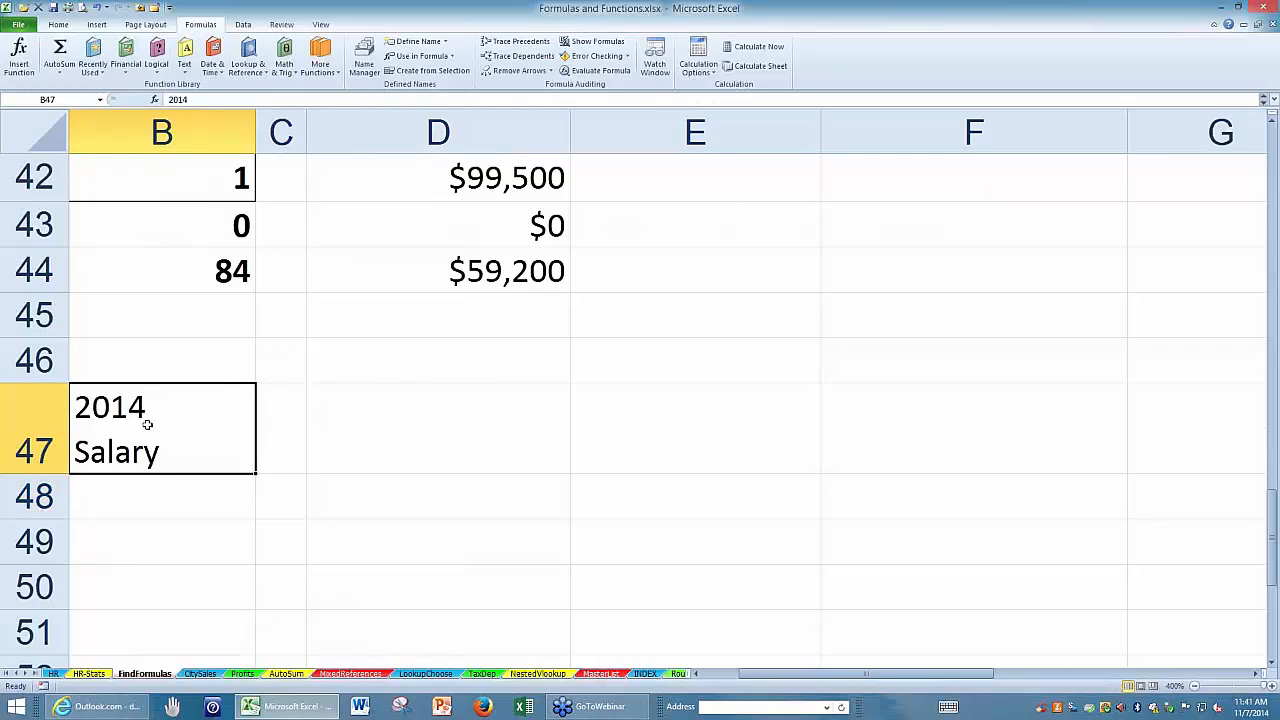
Insert line breaks in B42's formula after the equals sign and before each nested IF, so every IF/AND test has its own line.
{"action": "double_click", "coordinate": [156, 181]}
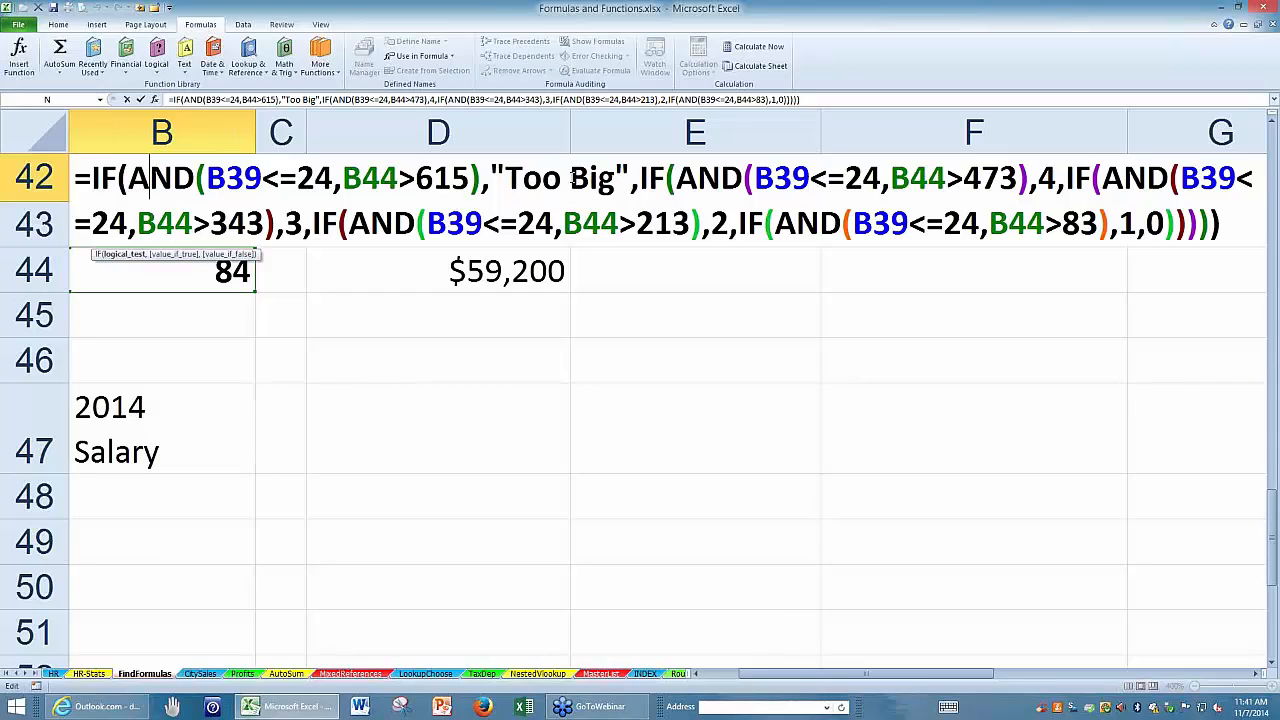
{"action": "left_click", "coordinate": [640, 180]}
{"action": "key", "text": "alt+Return"}
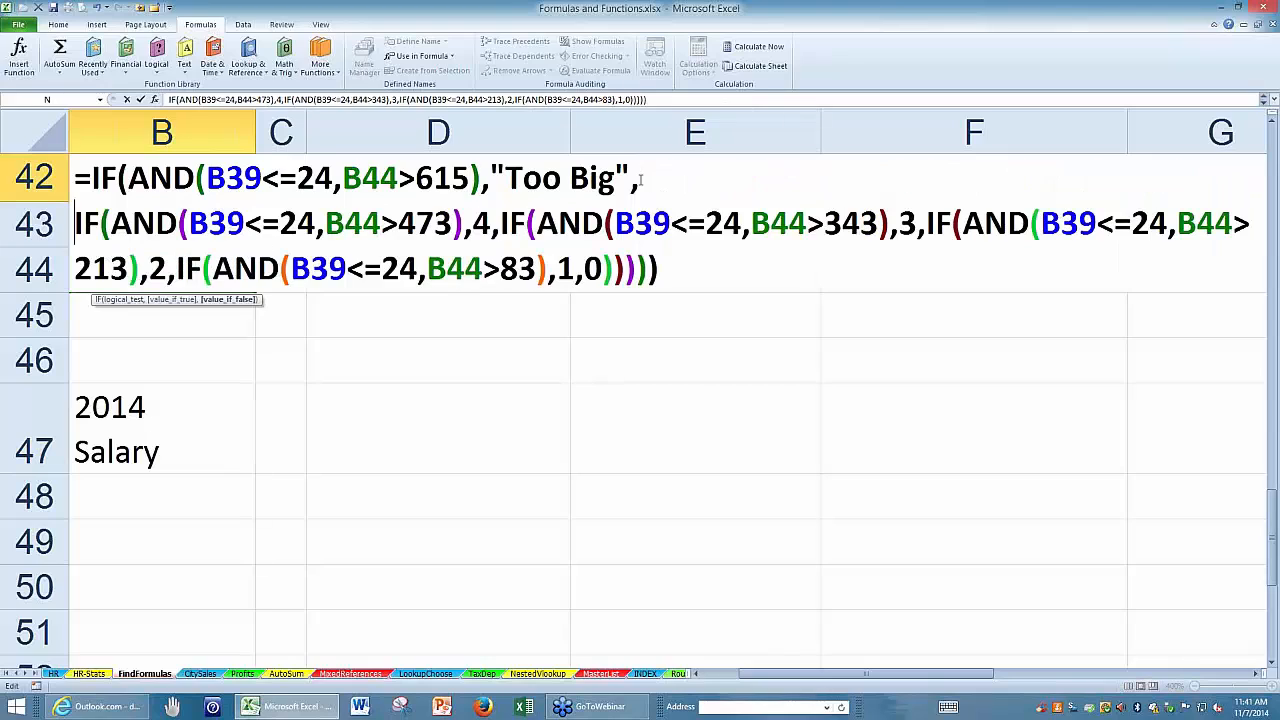
{"action": "left_click", "coordinate": [499, 225]}
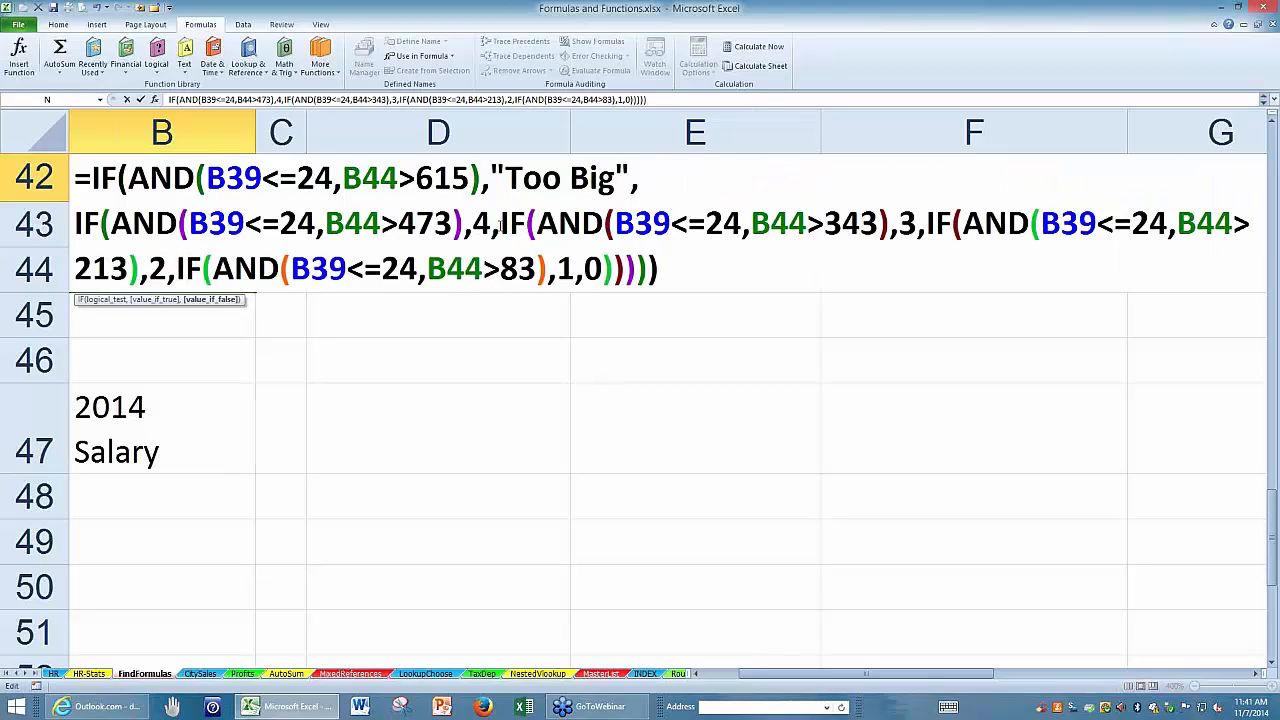
{"action": "key", "text": "alt+Return"}
{"action": "left_click", "coordinate": [499, 270]}
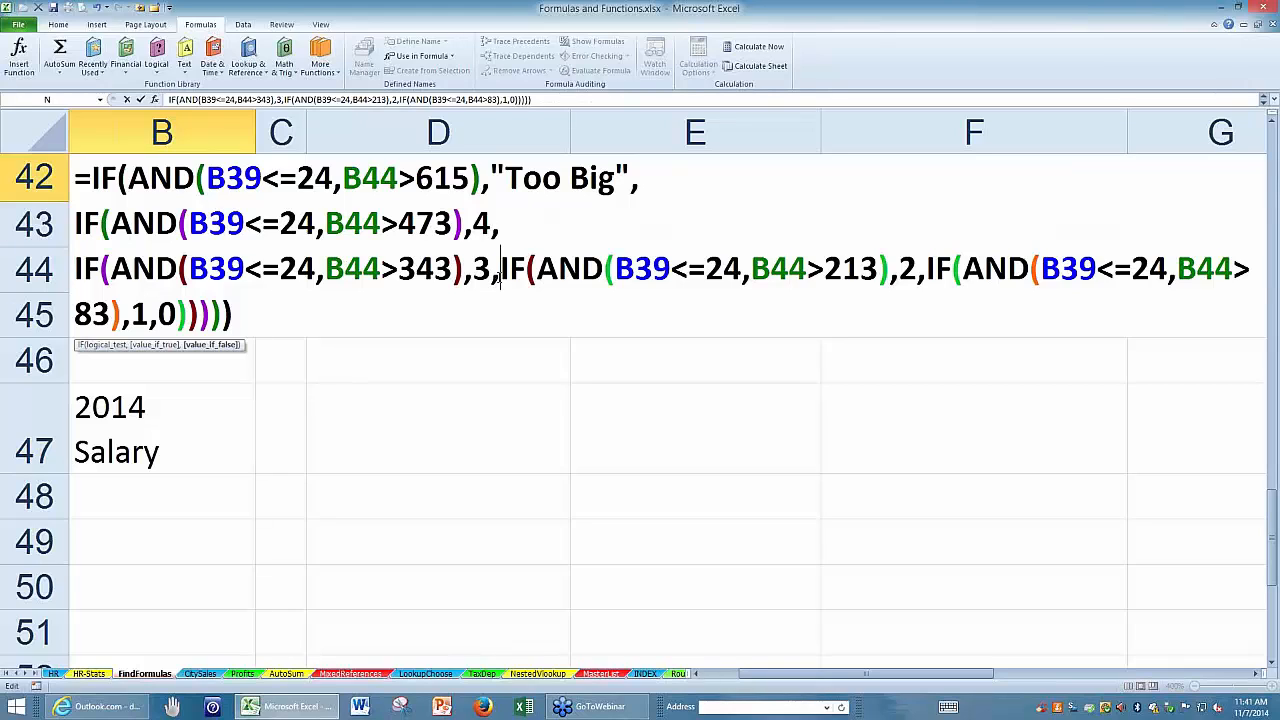
{"action": "key", "text": "alt+Return"}
{"action": "left_click", "coordinate": [499, 314]}
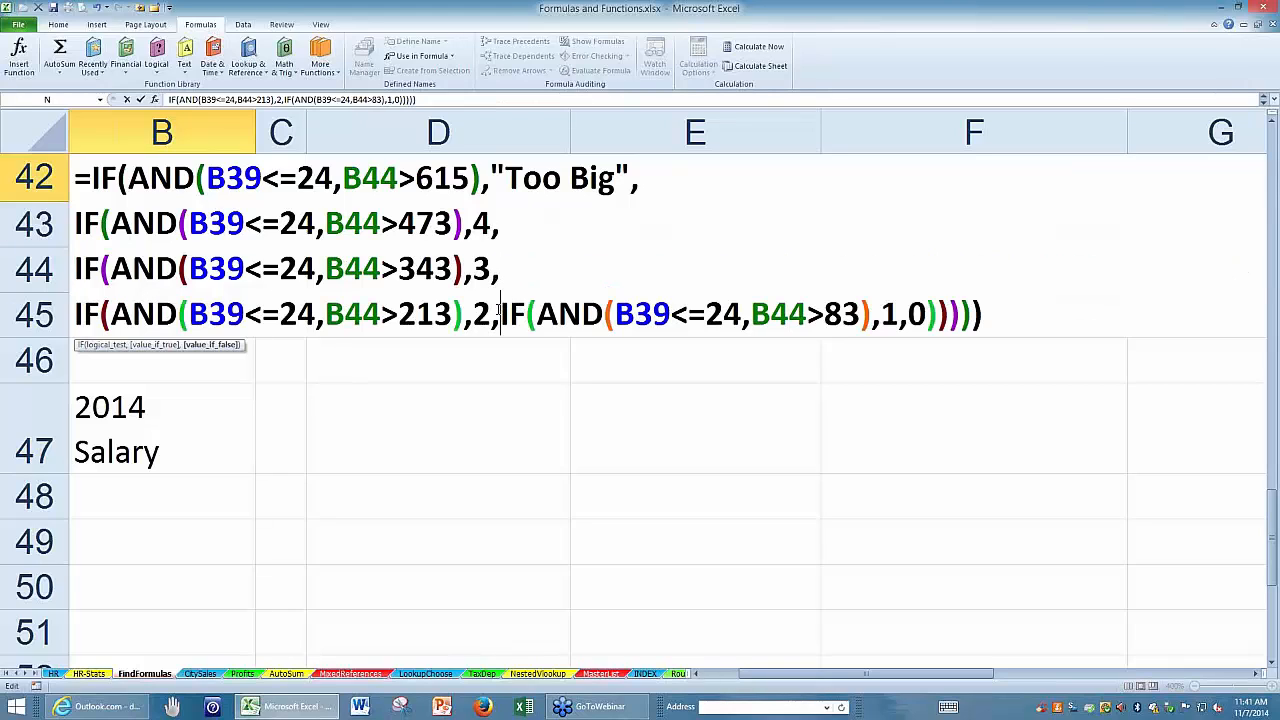
{"action": "key", "text": "alt+Return"}
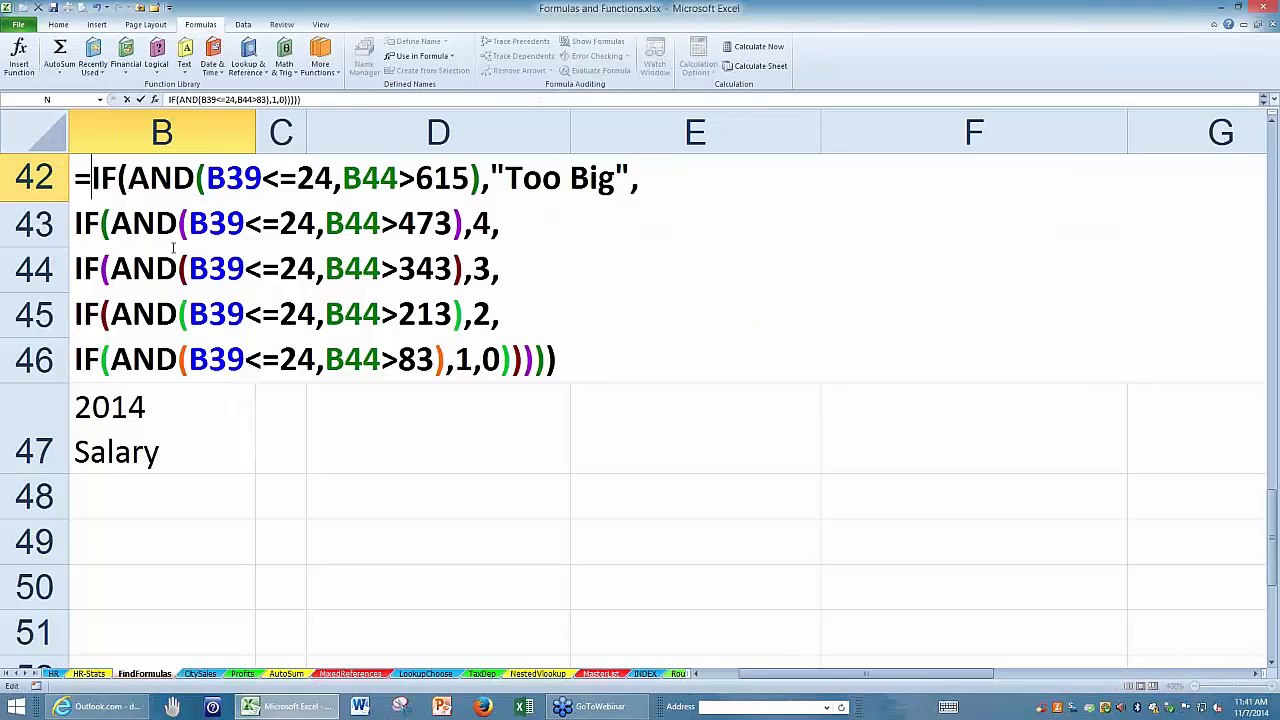
{"action": "left_click", "coordinate": [92, 178]}
{"action": "key", "text": "alt+Return"}
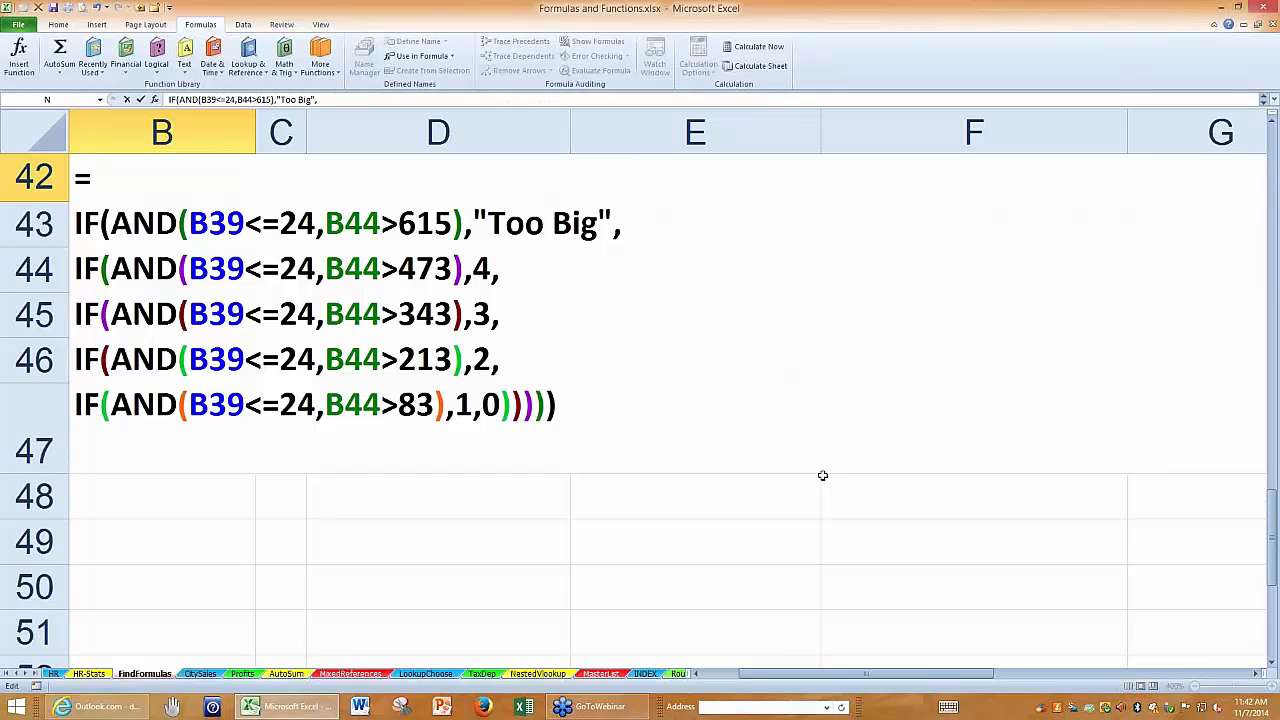
{"action": "key", "text": "Return"}
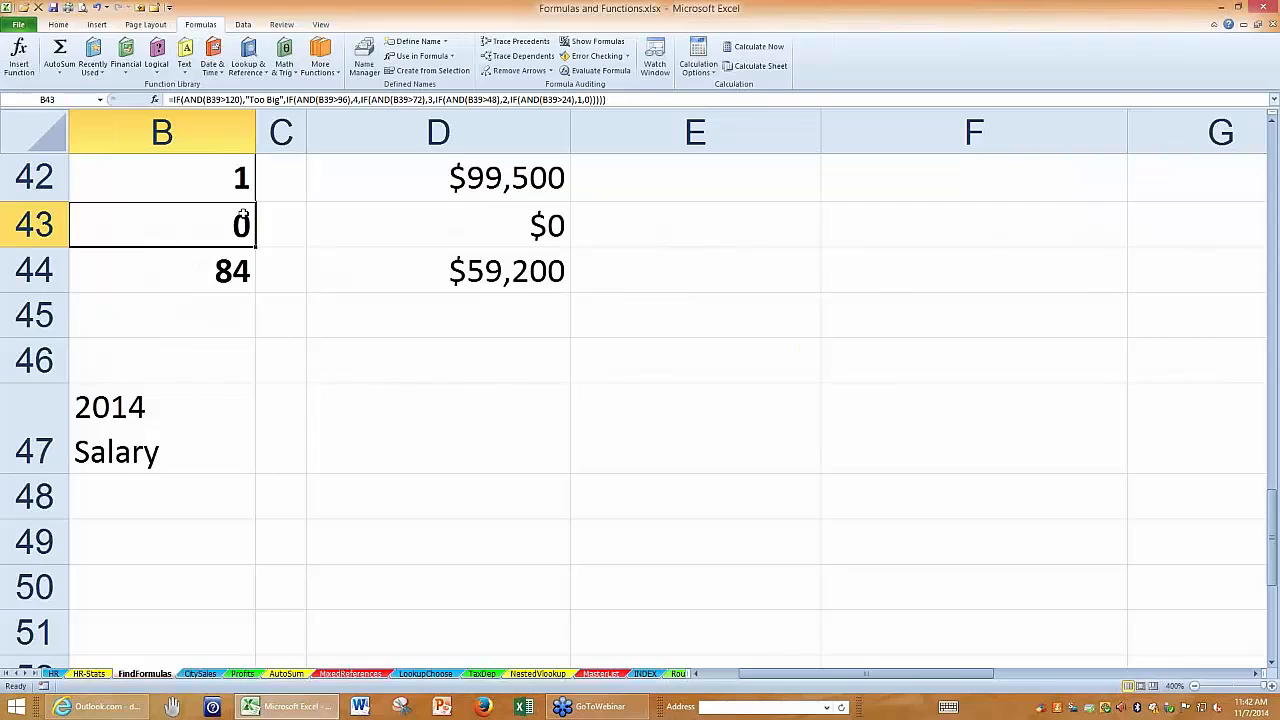
Reopen B42's multi-line formula and examine its IF/AND tests and closing parentheses.
{"action": "left_click", "coordinate": [182, 188]}
{"action": "double_click", "coordinate": [182, 188]}
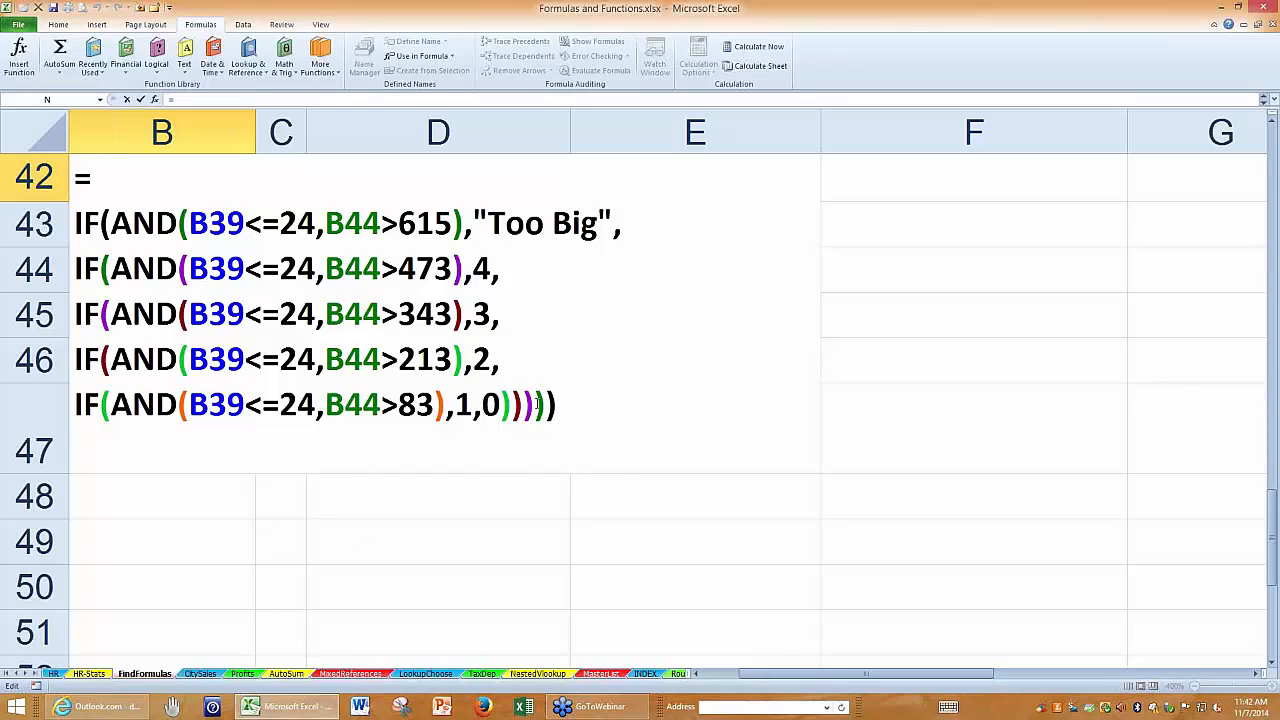
{"action": "mouse_move", "coordinate": [558, 404]}
{"action": "left_mouse_down"}
{"action": "mouse_move", "coordinate": [498, 404]}
{"action": "mouse_move", "coordinate": [557, 404]}
{"action": "left_mouse_up"}
{"action": "key", "text": "Return"}
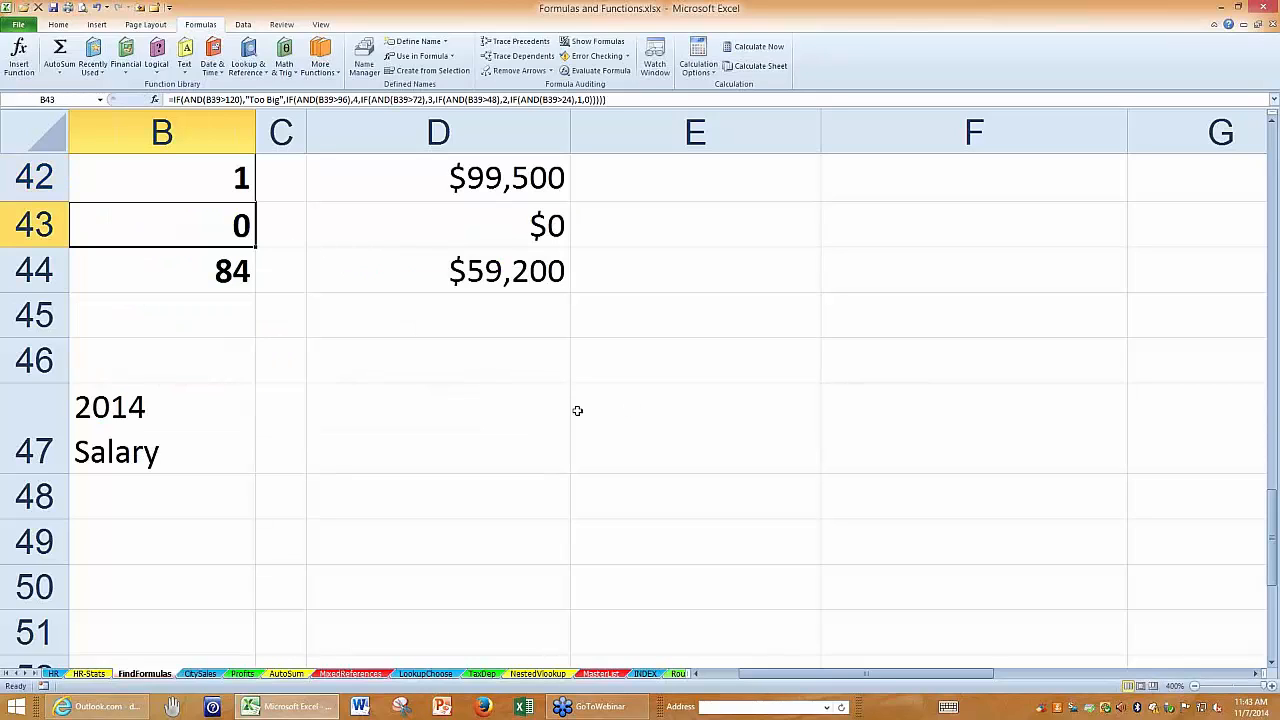
Go to the HR sheet and examine the empty New Comp. column and the percentage in cell P1.
{"action": "left_click", "coordinate": [53, 674]}
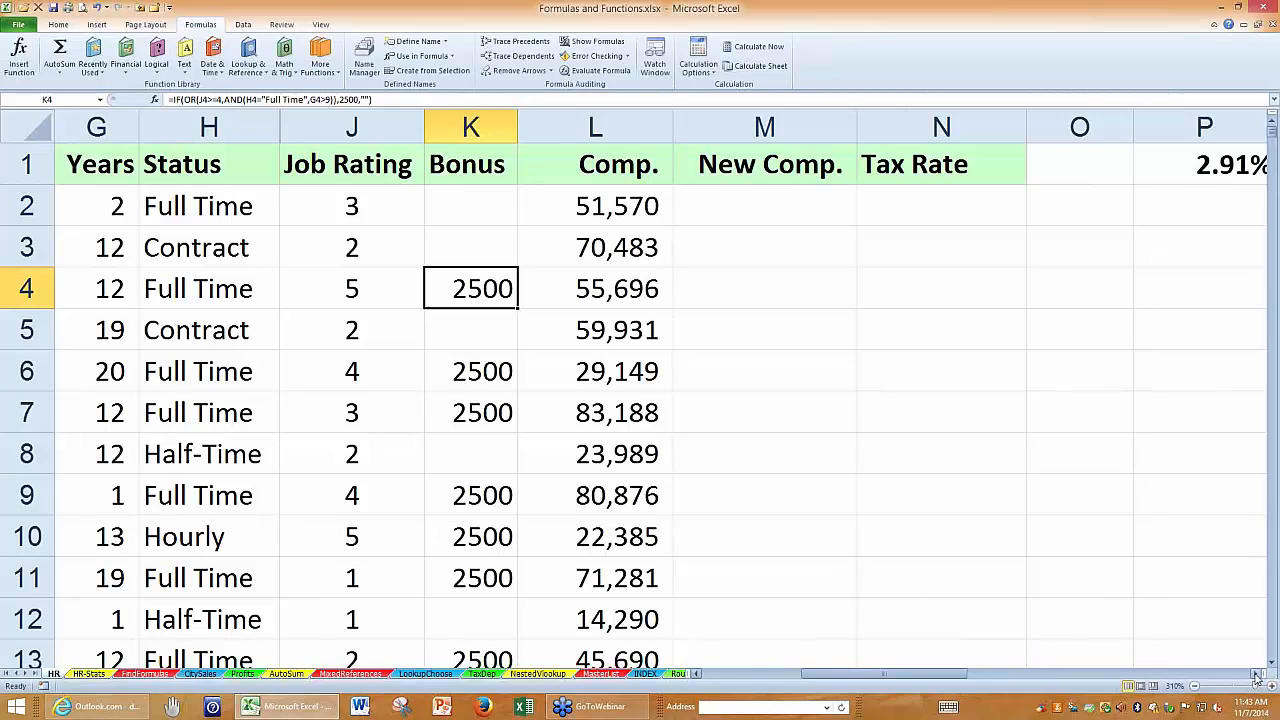
{"action": "left_click", "coordinate": [1257, 675]}
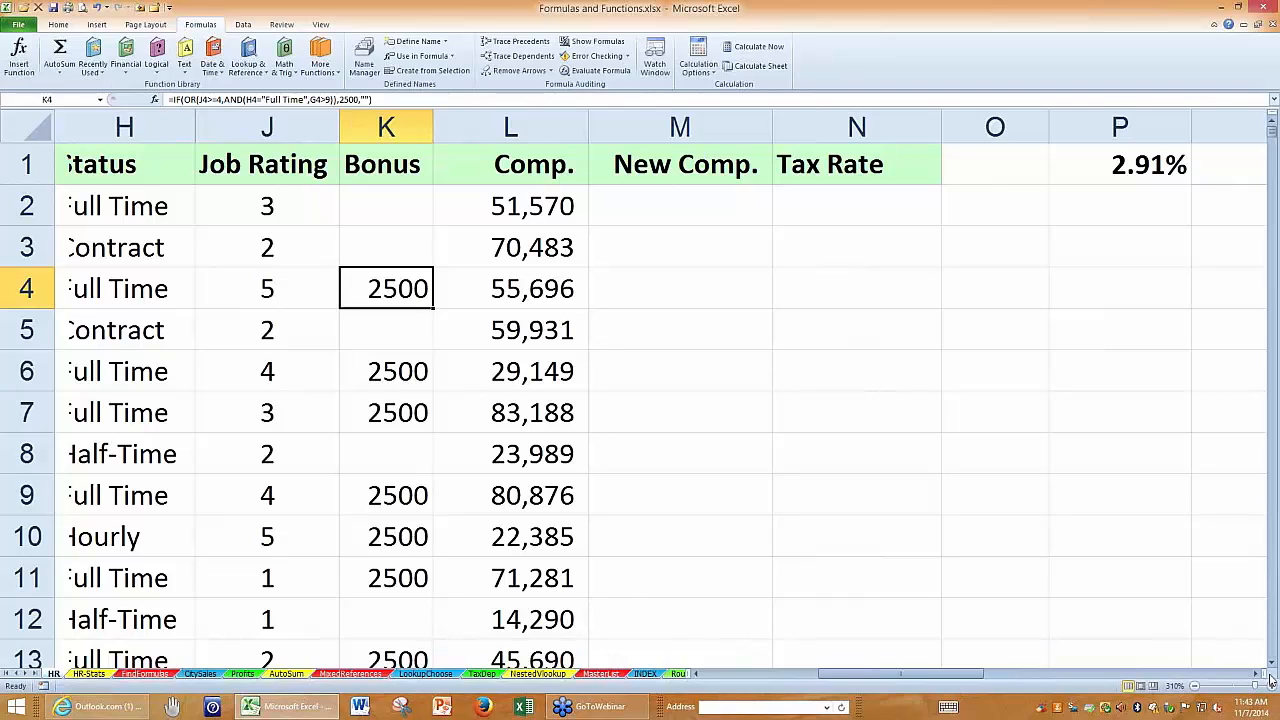
{"action": "mouse_move", "coordinate": [1279, 719]}
{"action": "left_click", "coordinate": [1257, 674]}
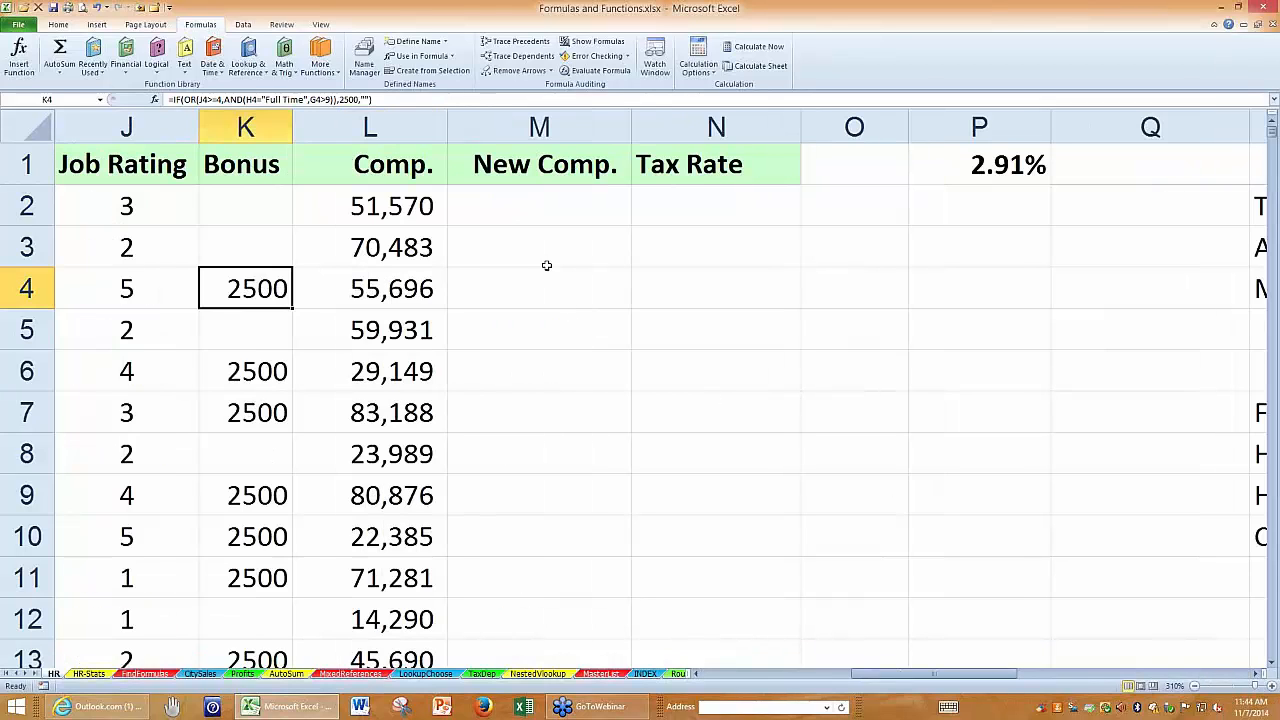
{"action": "left_click", "coordinate": [528, 210]}
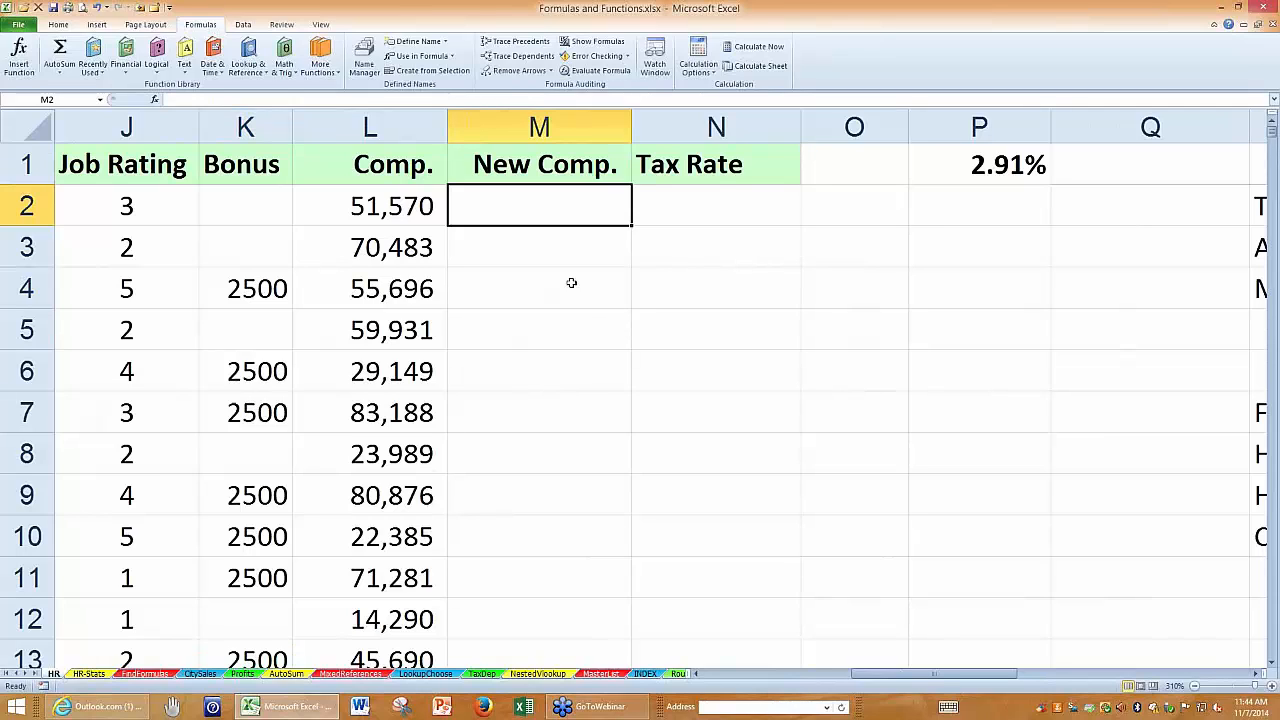
{"action": "left_click", "coordinate": [1257, 674]}
{"action": "left_click", "coordinate": [1257, 674]}
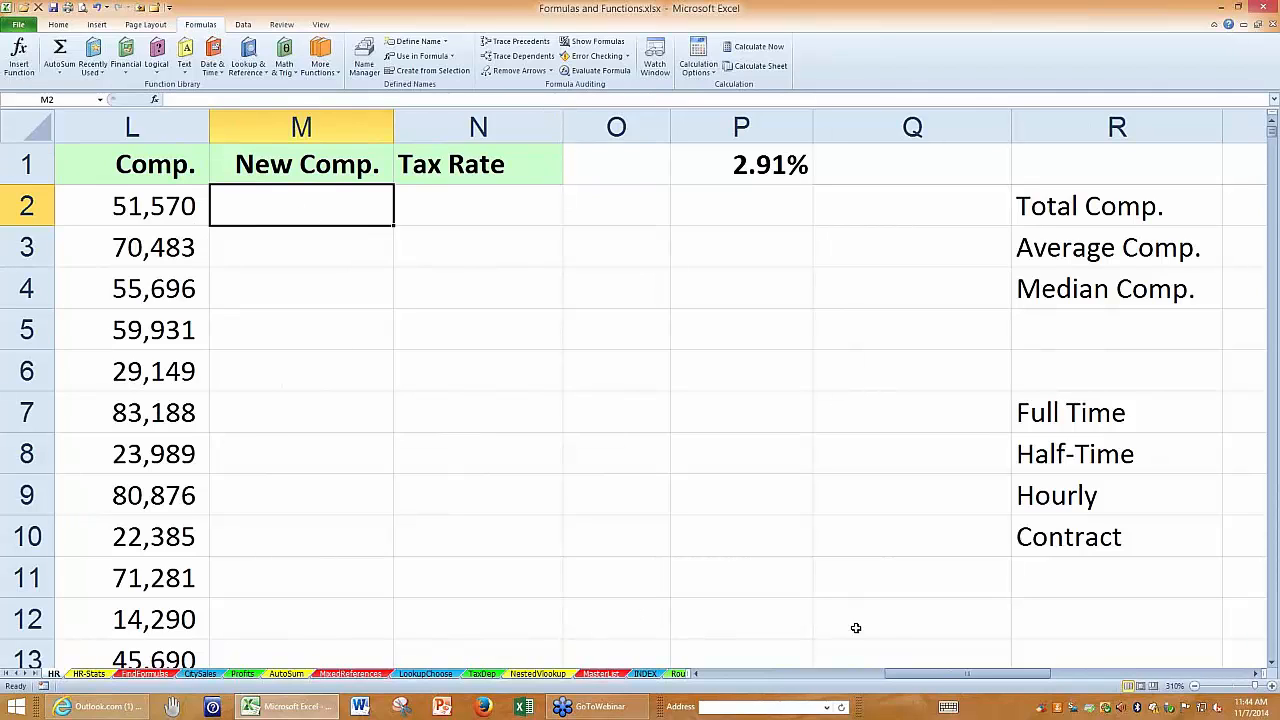
{"action": "left_click_drag", "start_coordinate": [934, 679], "coordinate": [889, 681]}
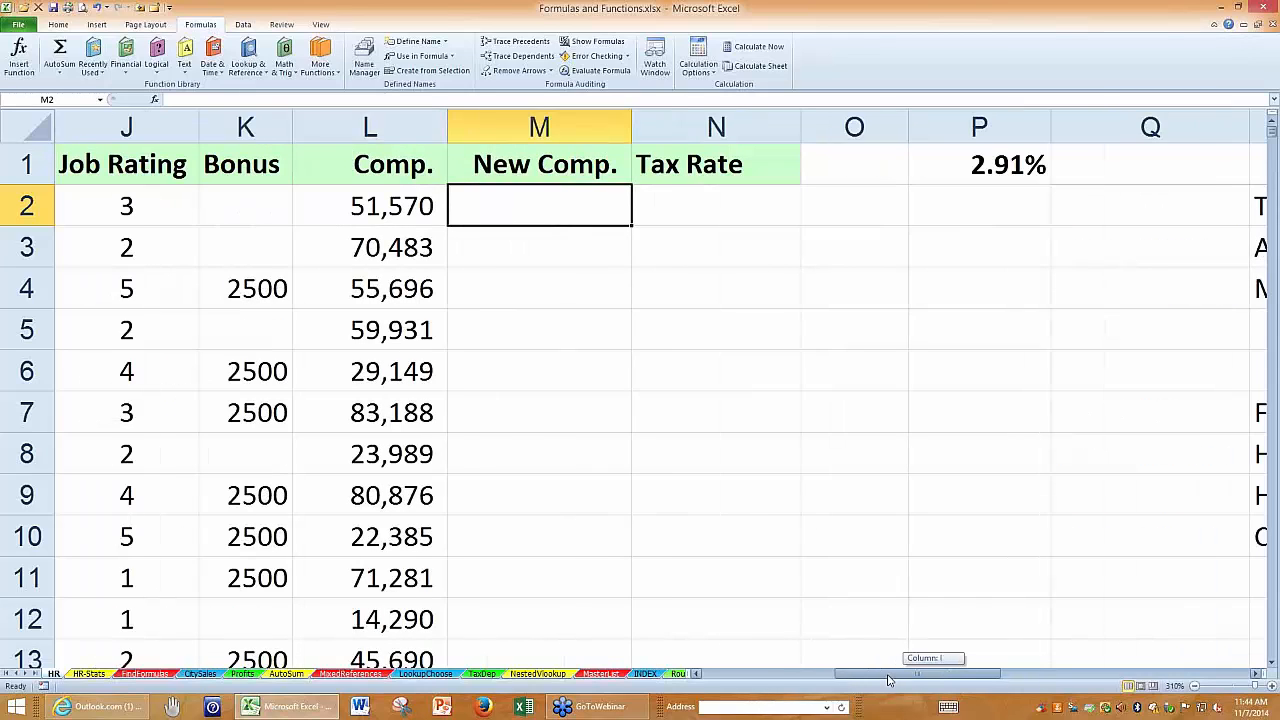
{"action": "left_click_drag", "start_coordinate": [889, 680], "coordinate": [889, 680]}
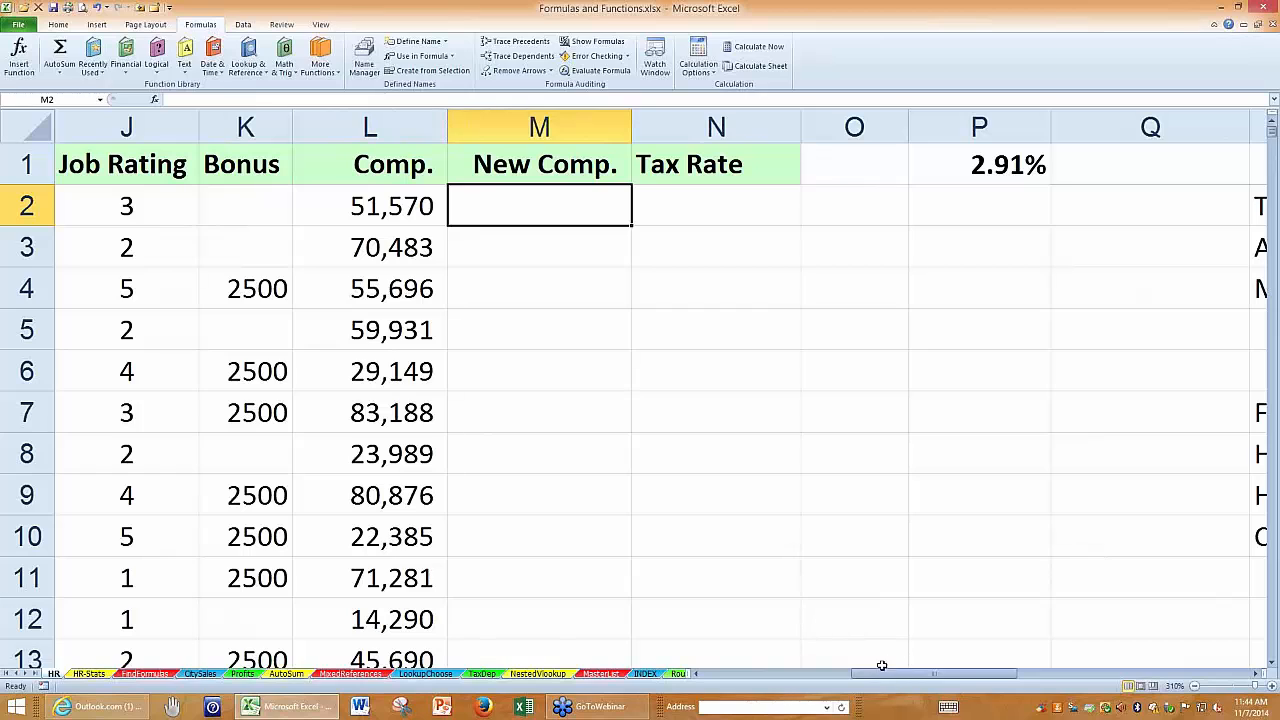
{"action": "left_click", "coordinate": [1255, 677]}
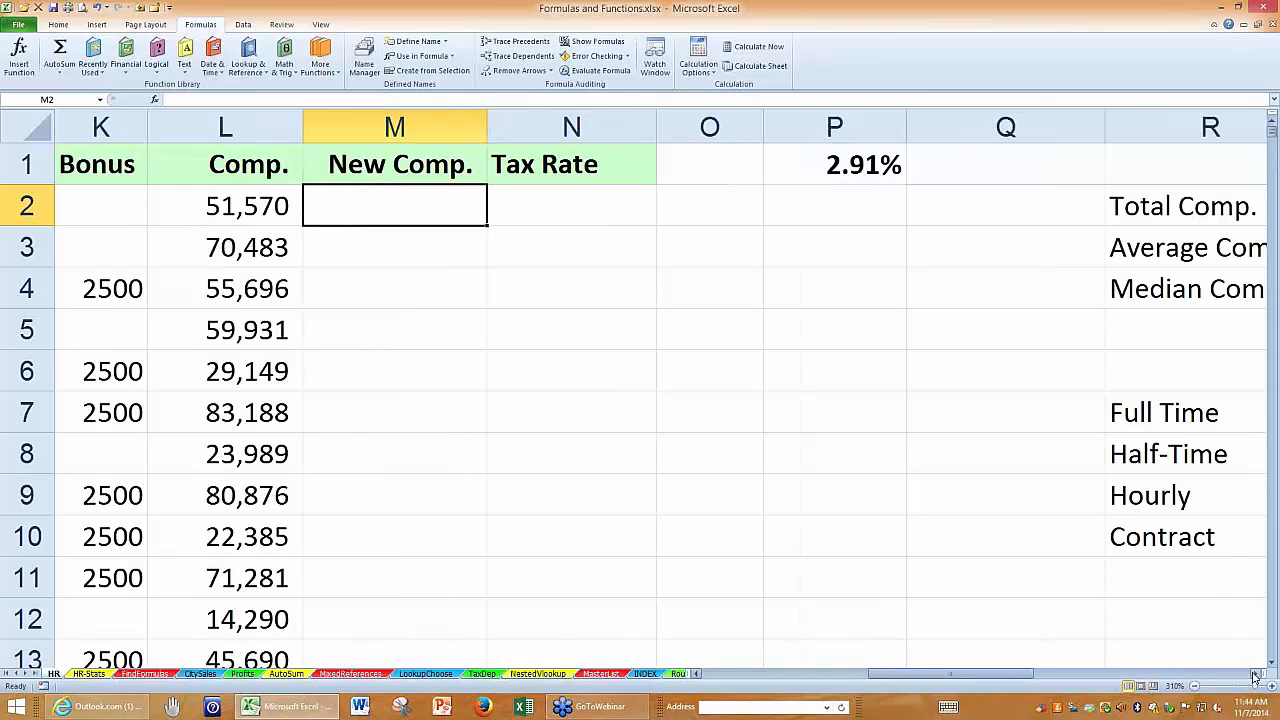
{"action": "left_click", "coordinate": [1255, 677]}
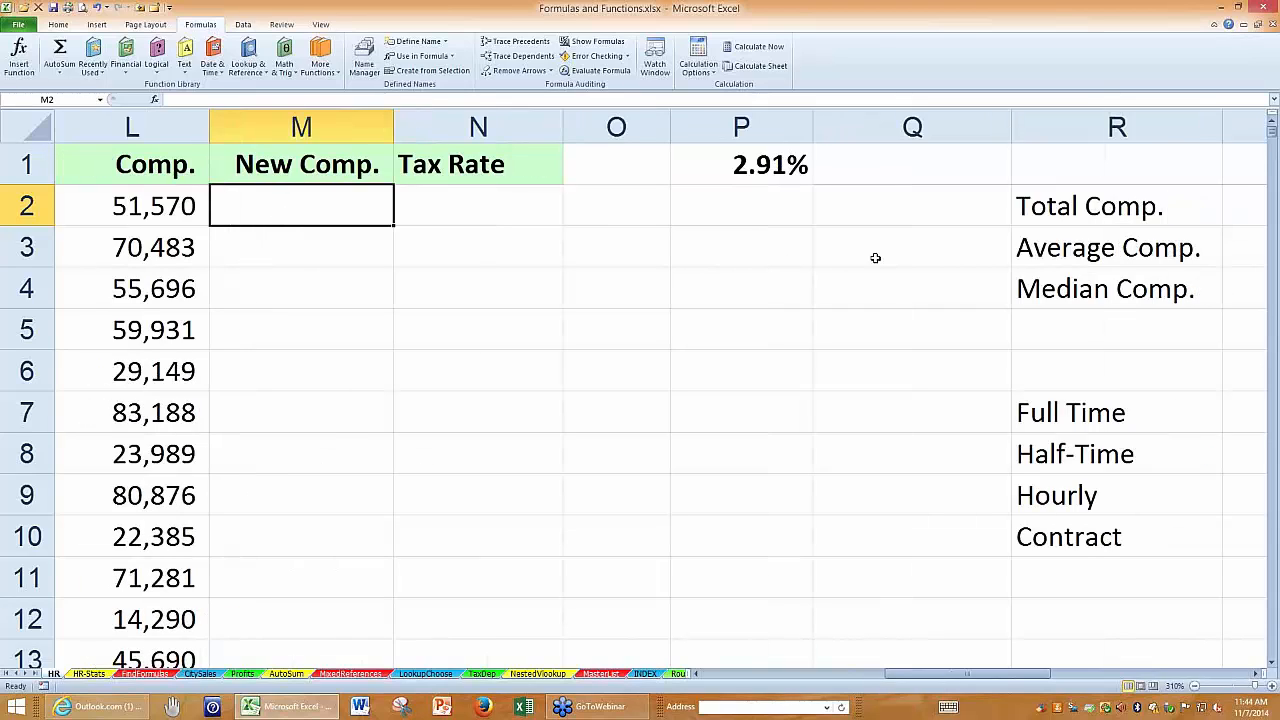
{"action": "left_click", "coordinate": [735, 170]}
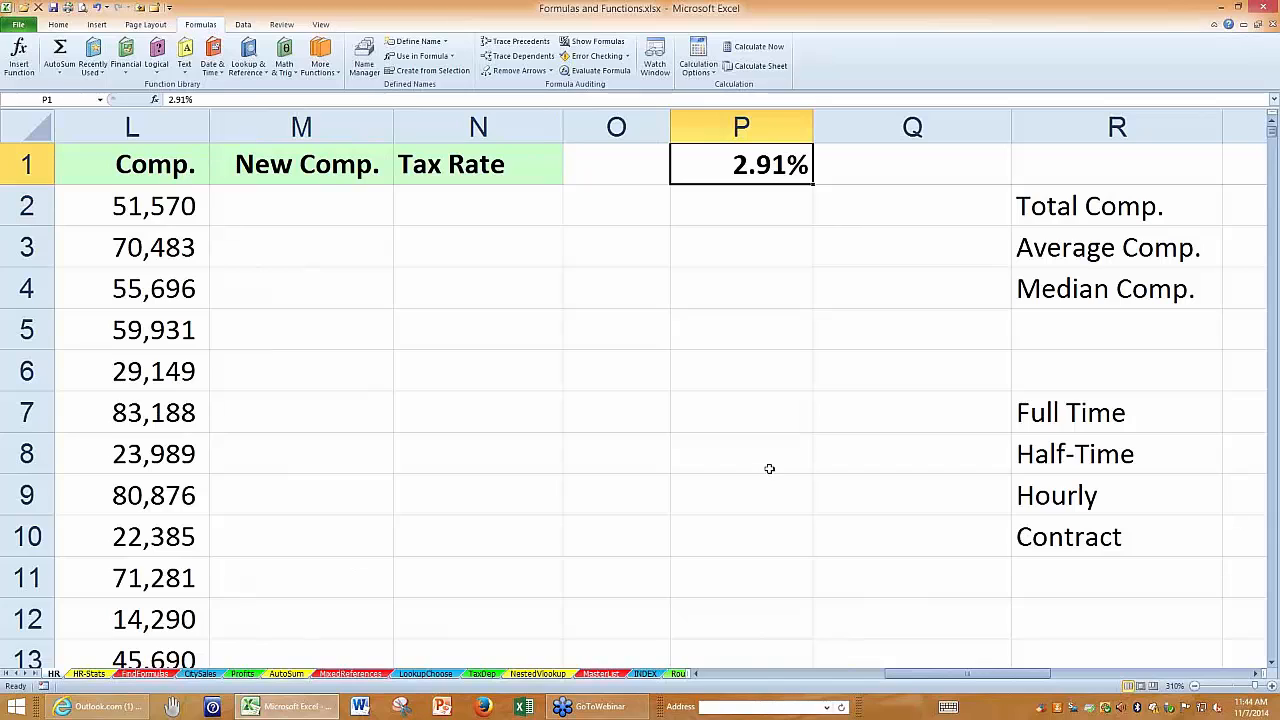
Enter the formula =L2*P1 in cell M2 of the New Comp. column.
{"action": "left_click", "coordinate": [322, 207]}
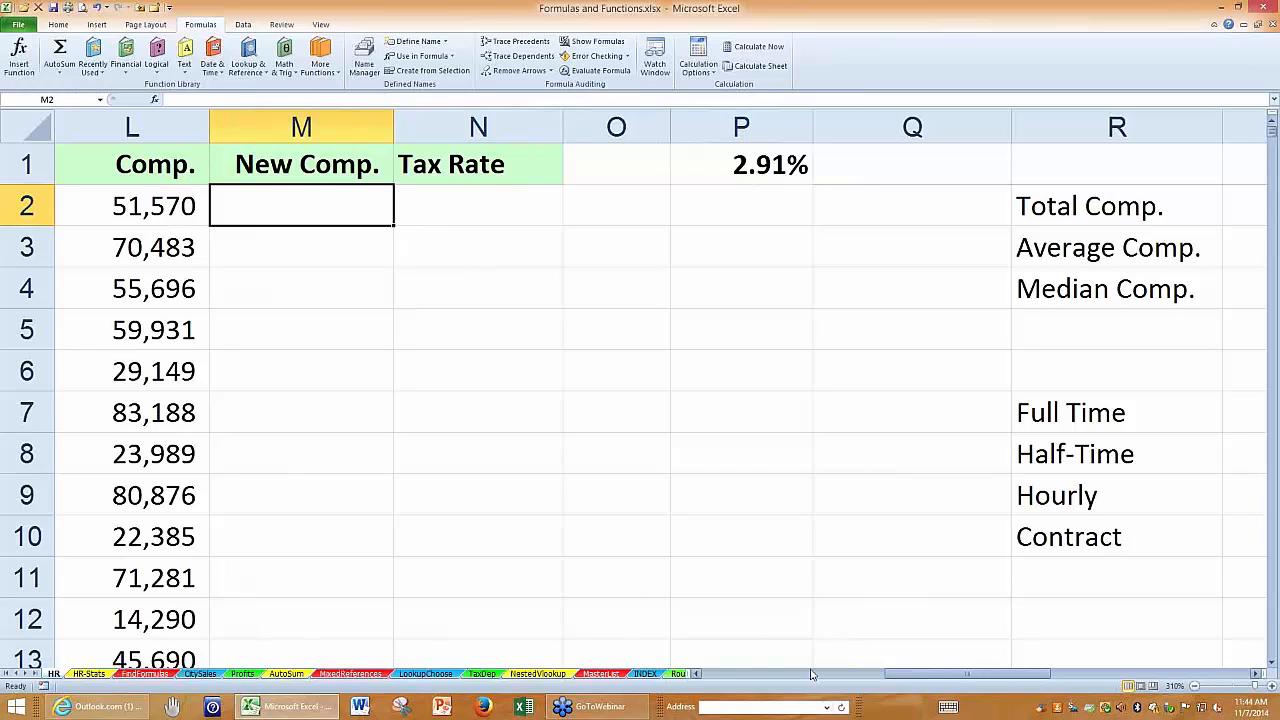
{"action": "type", "text": "="}
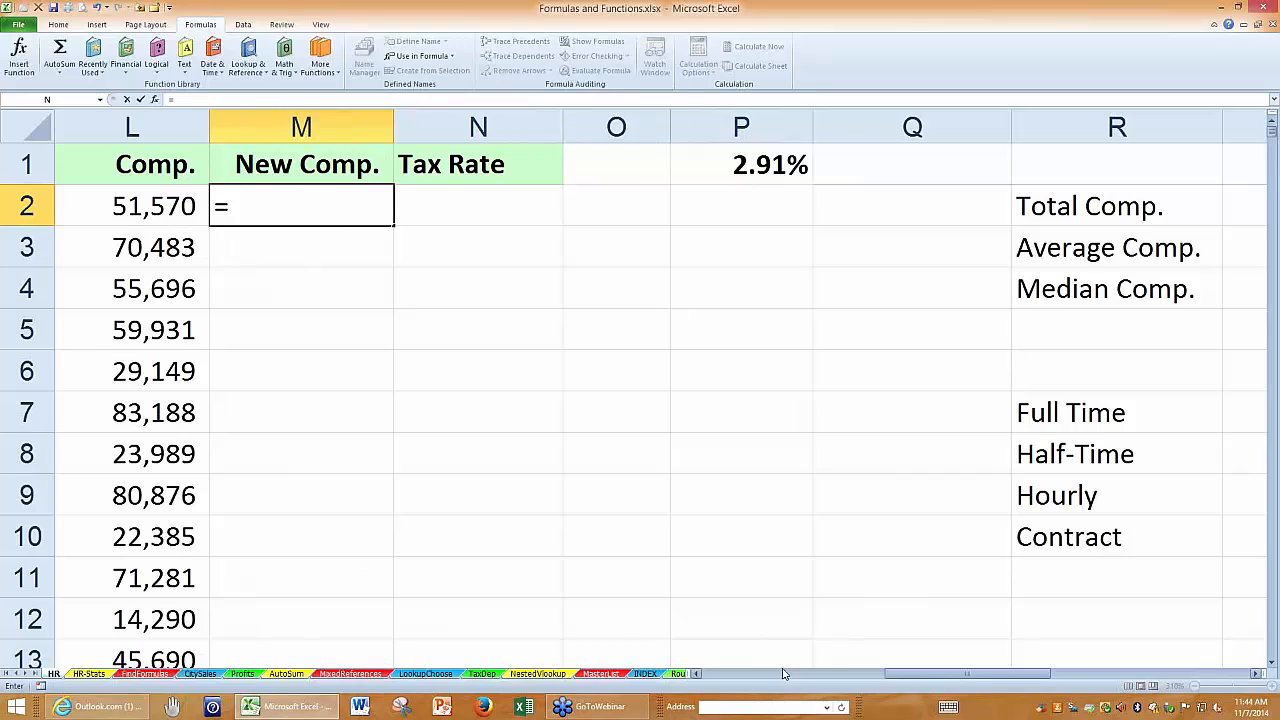
{"action": "left_click", "coordinate": [166, 208]}
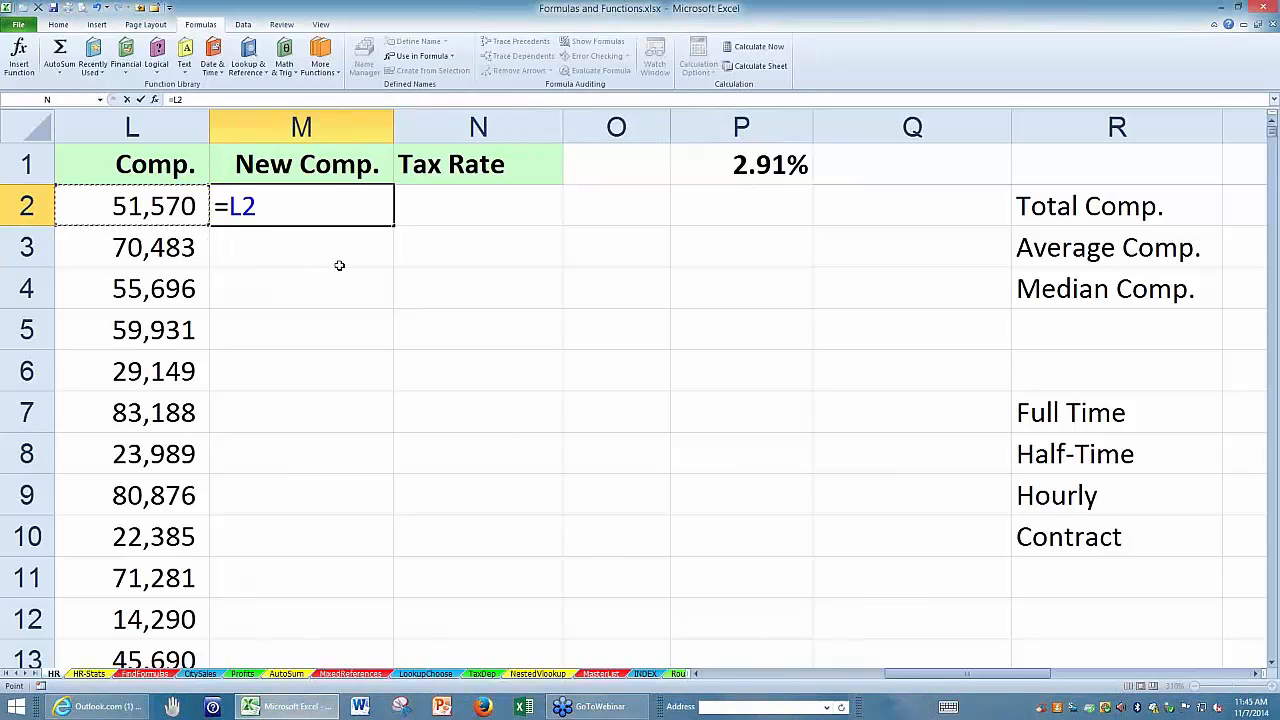
{"action": "type", "text": "*"}
{"action": "left_click", "coordinate": [707, 173]}
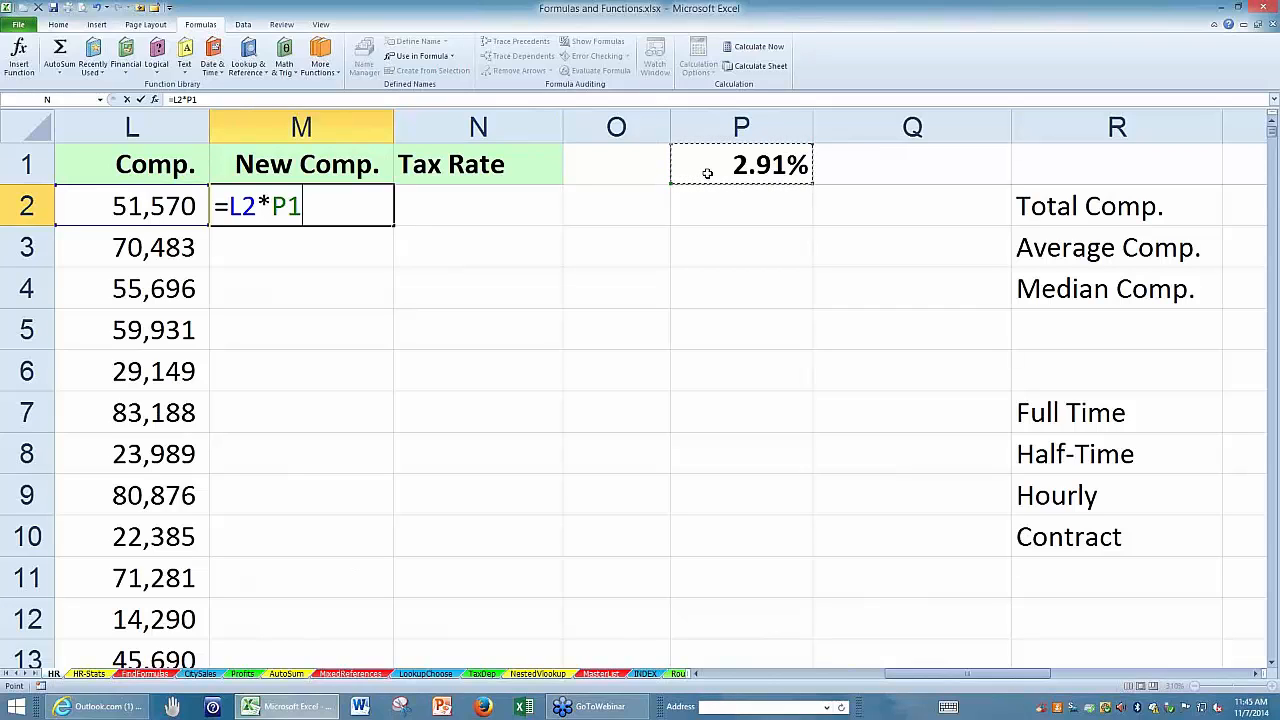
{"action": "key", "text": "Return"}
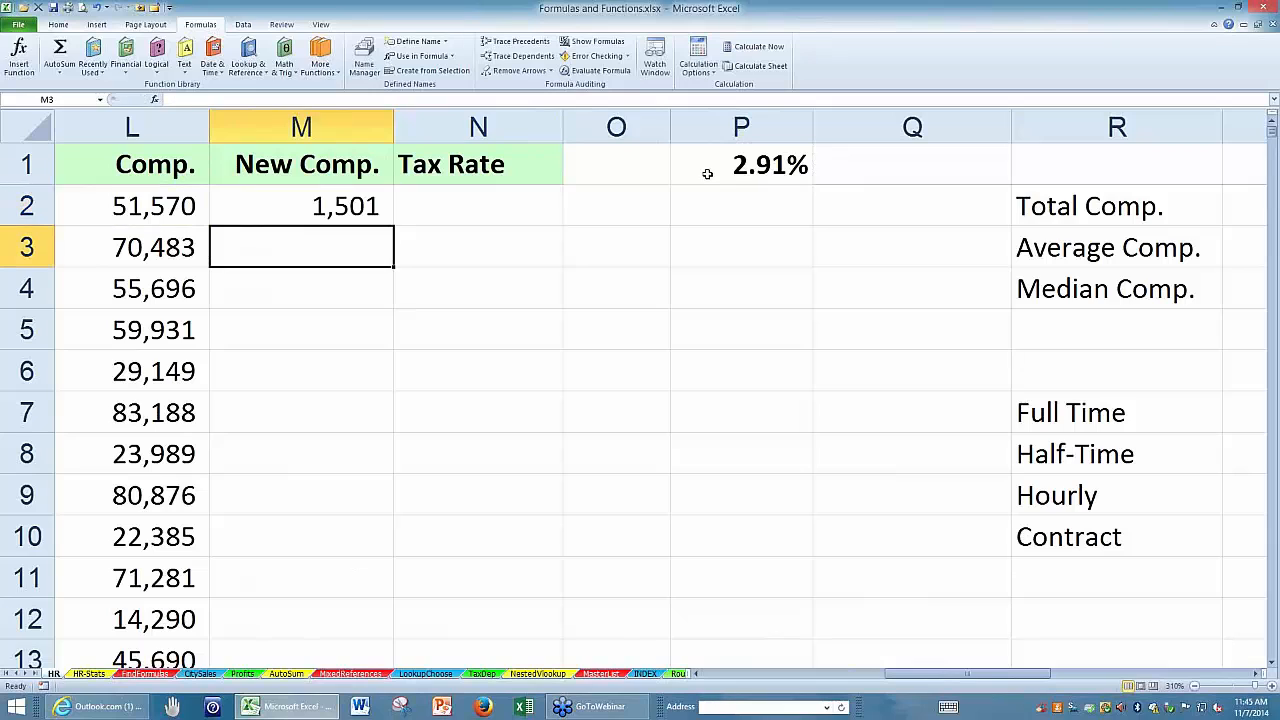
Change M2's formula to =L2*$P$1+L2, with an absolute reference to the percentage cell and the original compensation added.
{"action": "double_click", "coordinate": [357, 207]}
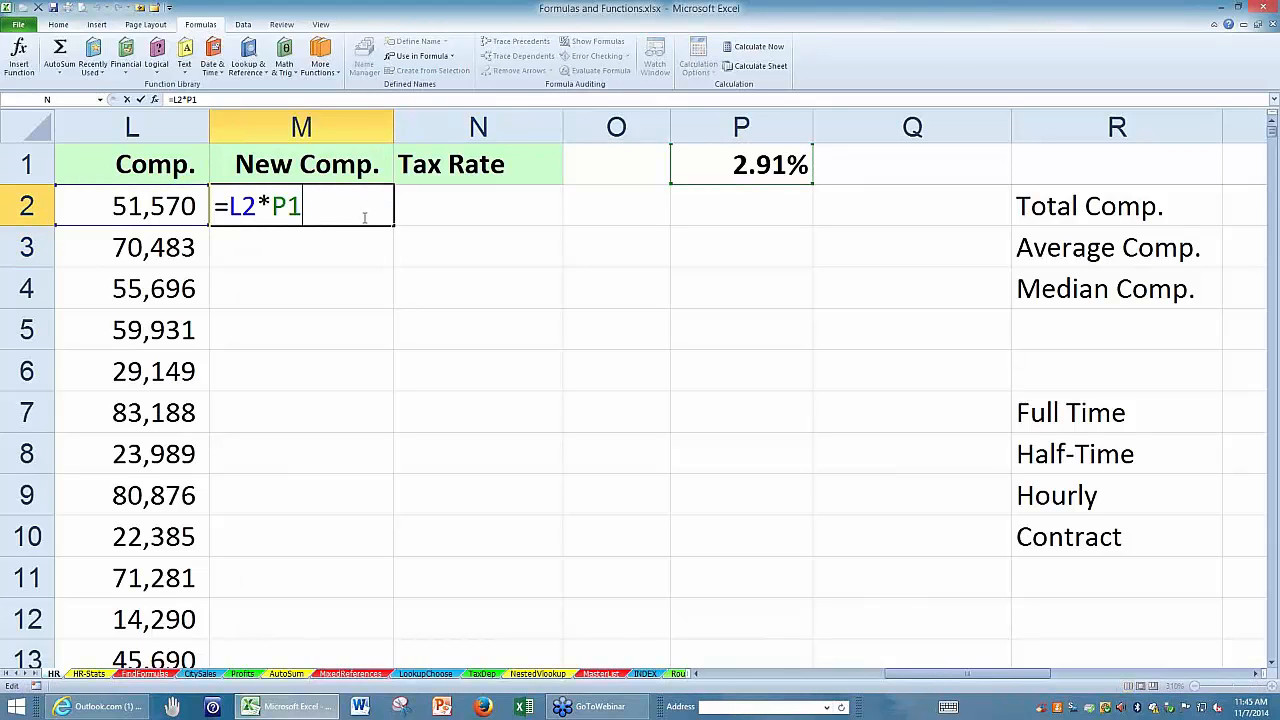
{"action": "type", "text": "+"}
{"action": "left_click", "coordinate": [142, 210]}
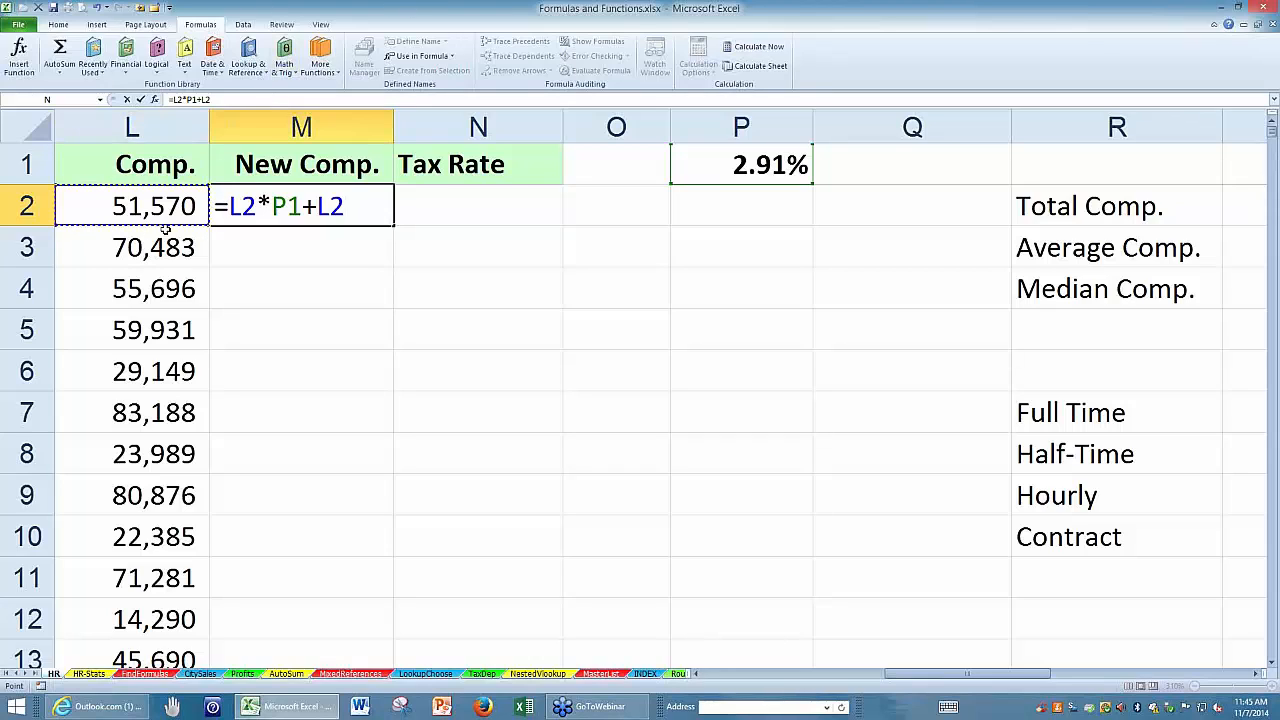
{"action": "left_click", "coordinate": [302, 205]}
{"action": "key", "text": "F4"}
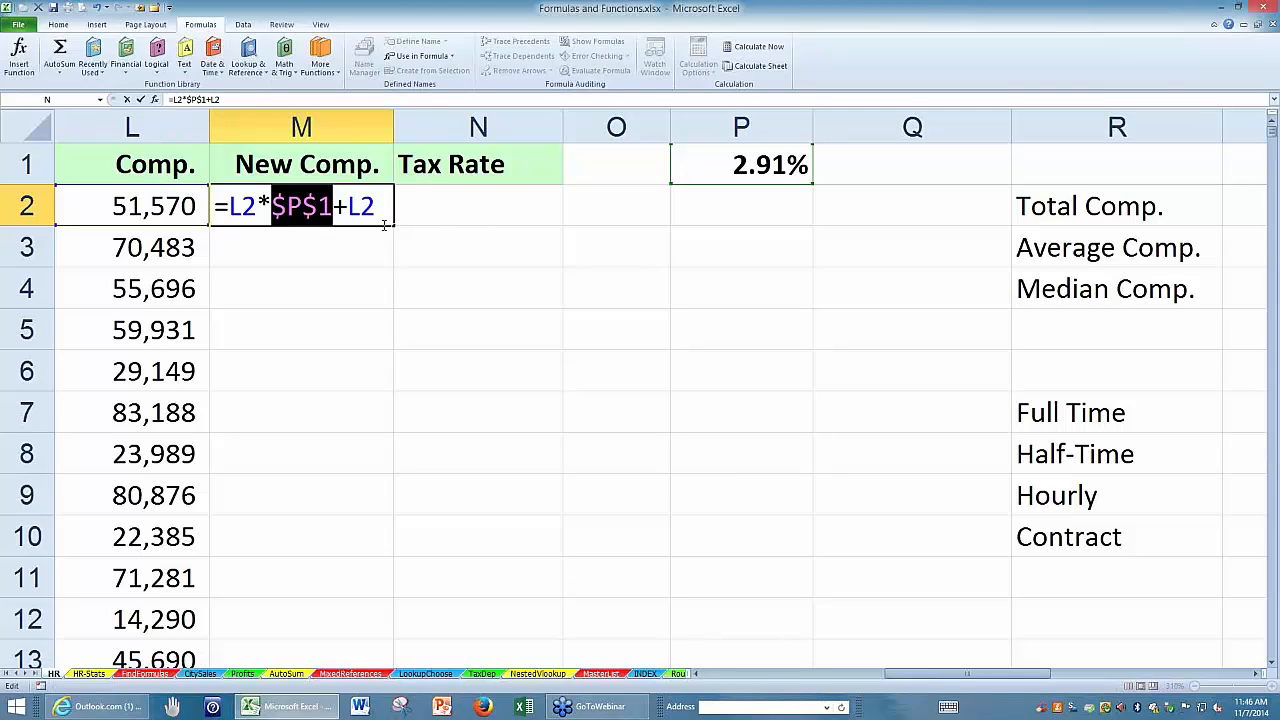
{"action": "left_click", "coordinate": [338, 207]}
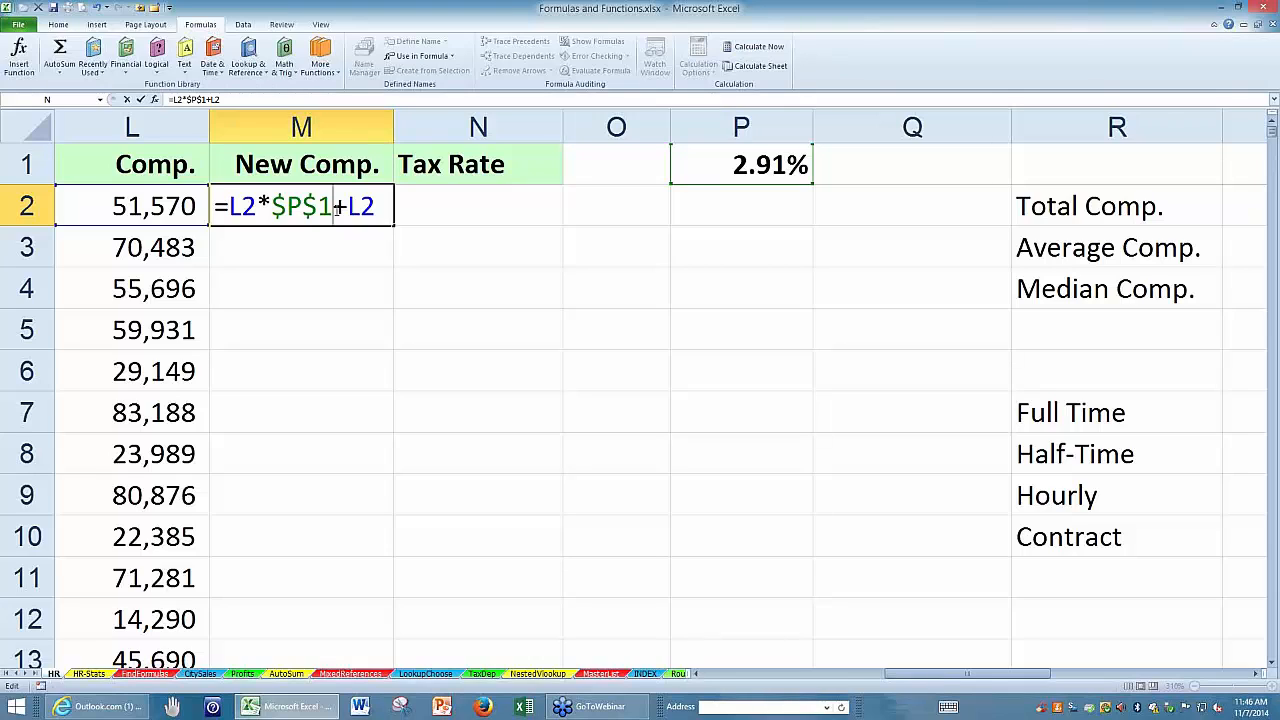
{"action": "key", "text": "ctrl+Return"}
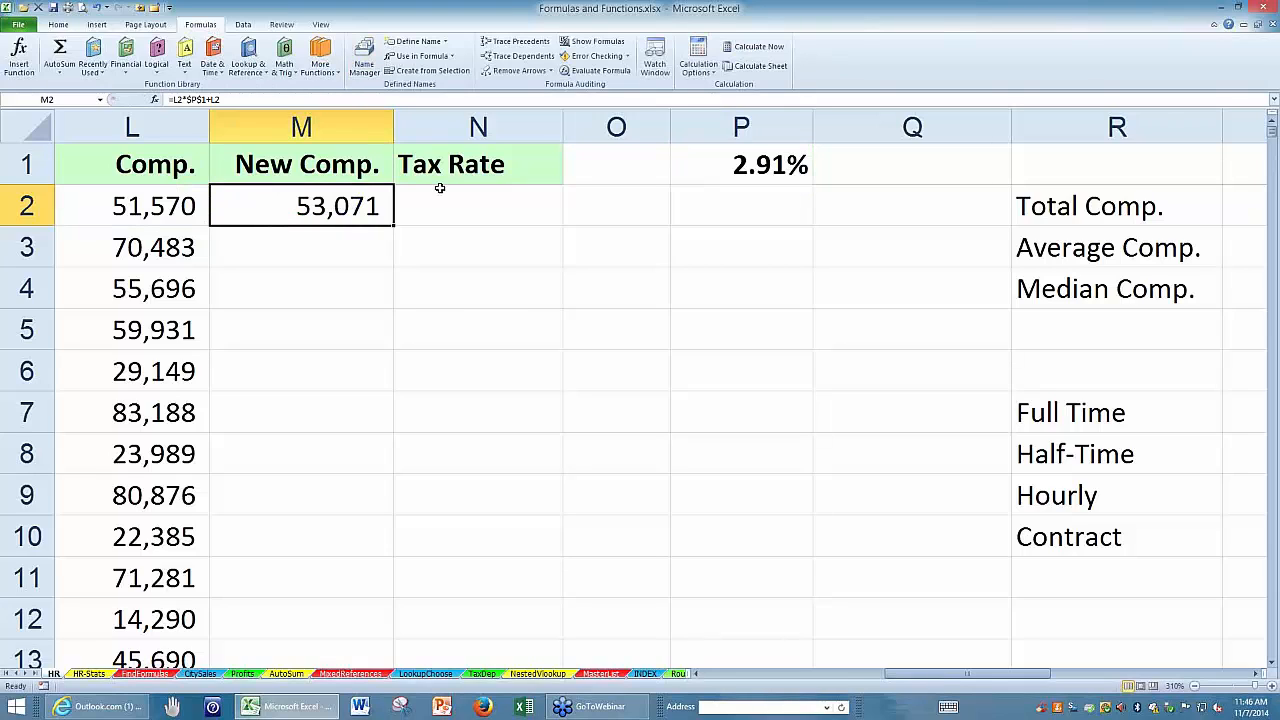
Fill M2's formula down the New Comp. column and check both ends of the filled range.
{"action": "double_click", "coordinate": [393, 226]}
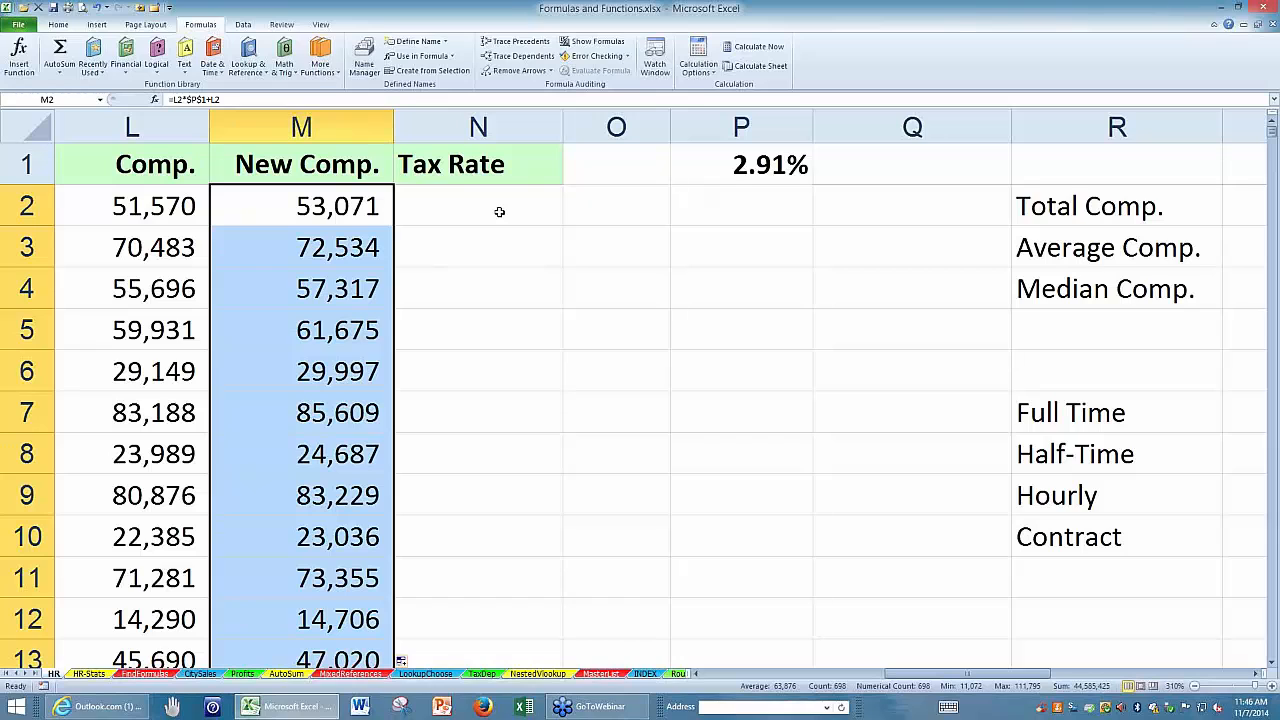
{"action": "key", "text": "ctrl+period"}
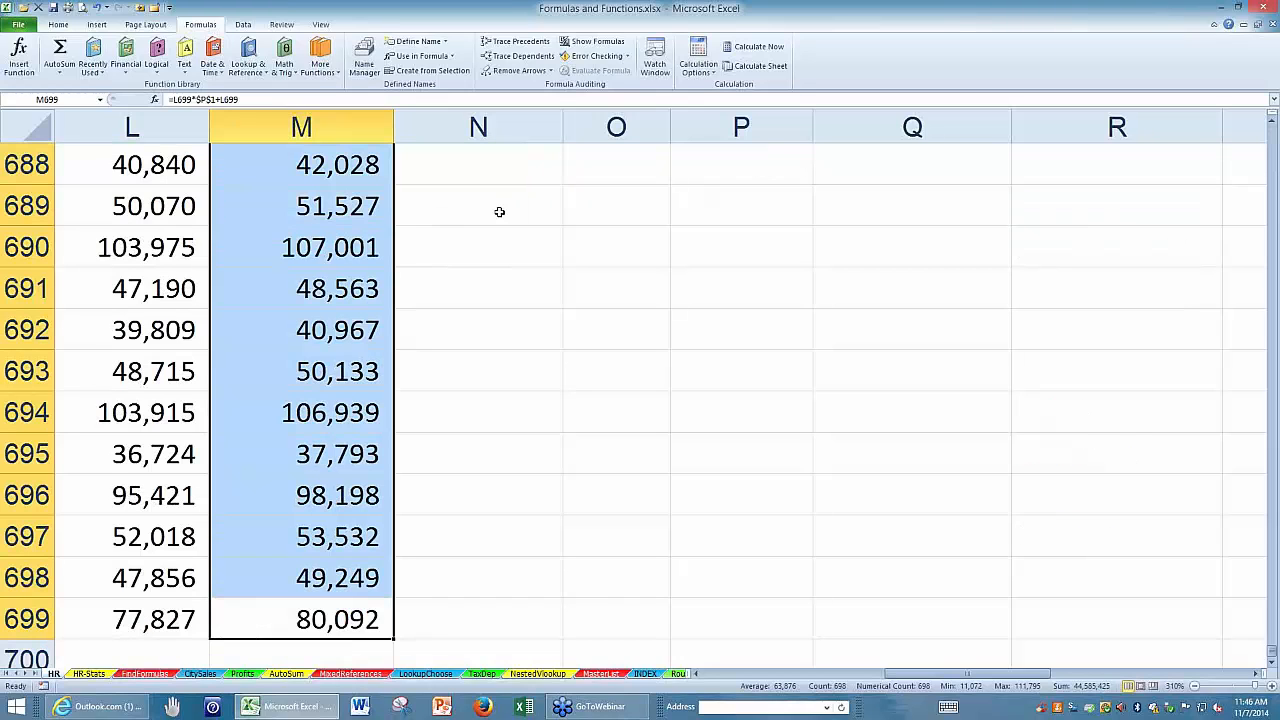
{"action": "key", "text": "ctrl+period"}
{"action": "key", "text": "ctrl+period"}
{"action": "scroll", "coordinate": [532, 288], "scroll_direction": "down", "scroll_amount": 1}
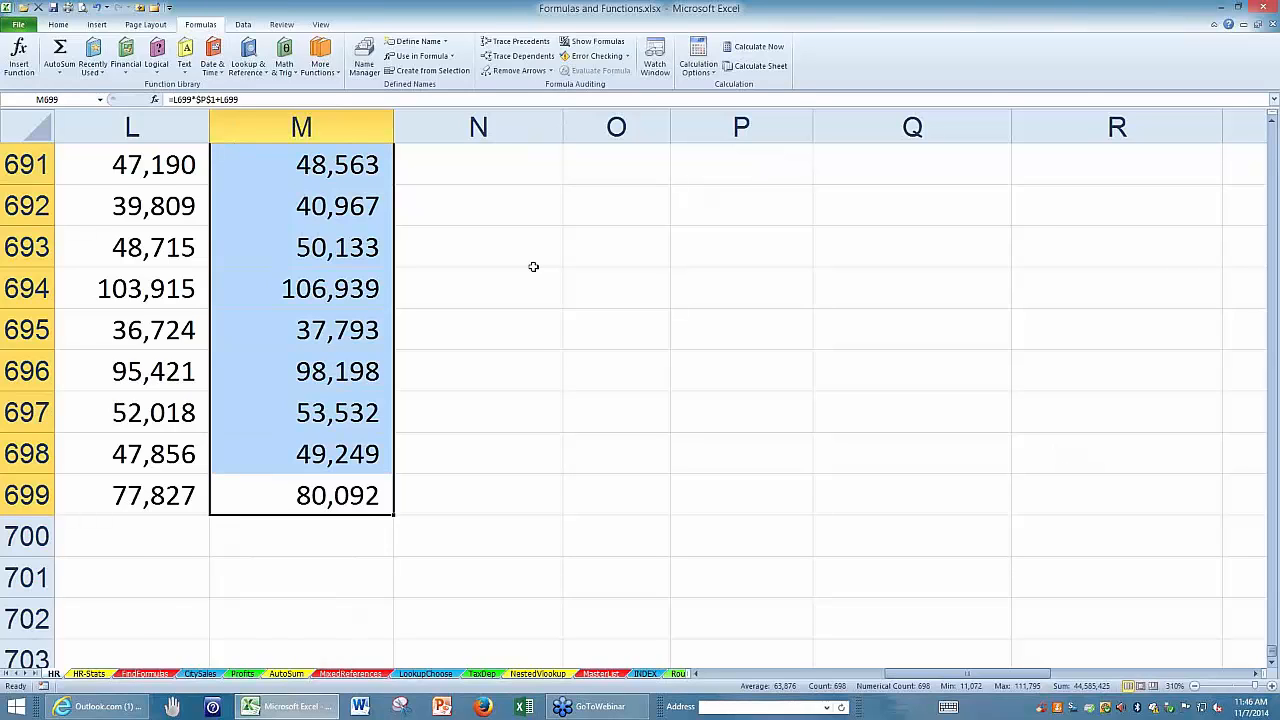
{"action": "key", "text": "ctrl+period"}
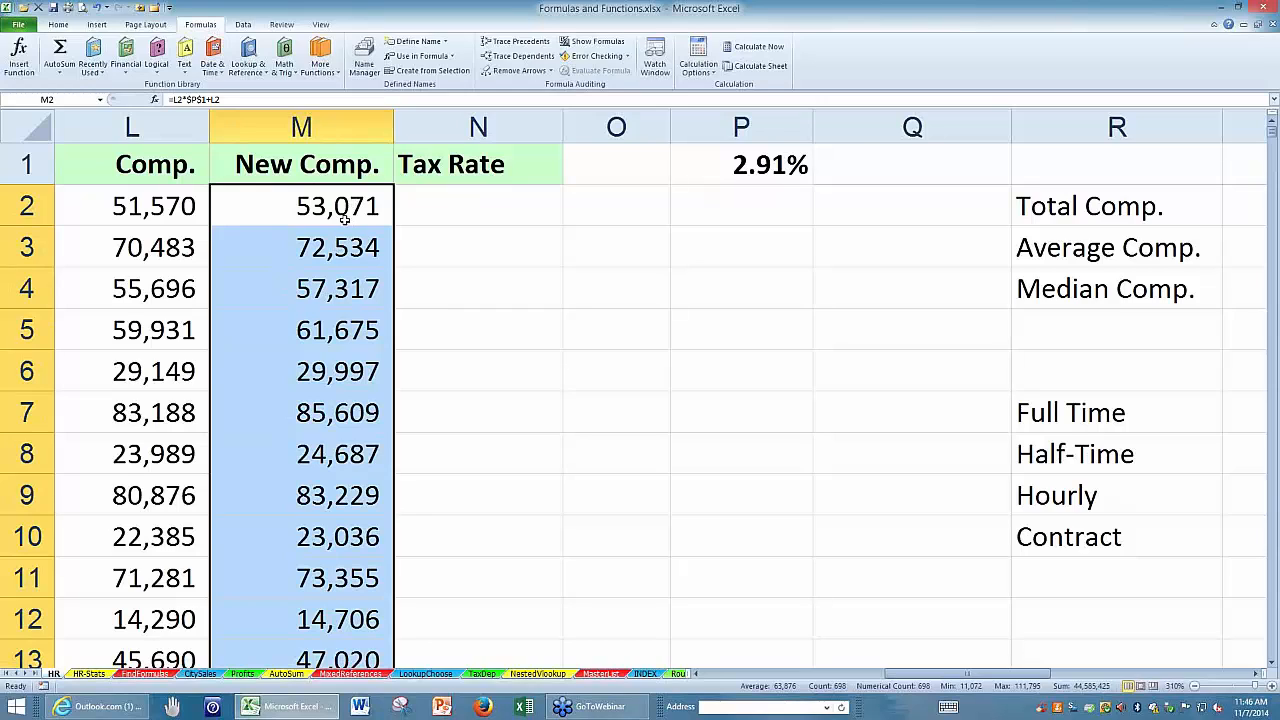
Show the whole New Comp. column with four decimal places.
{"action": "left_click", "coordinate": [337, 124]}
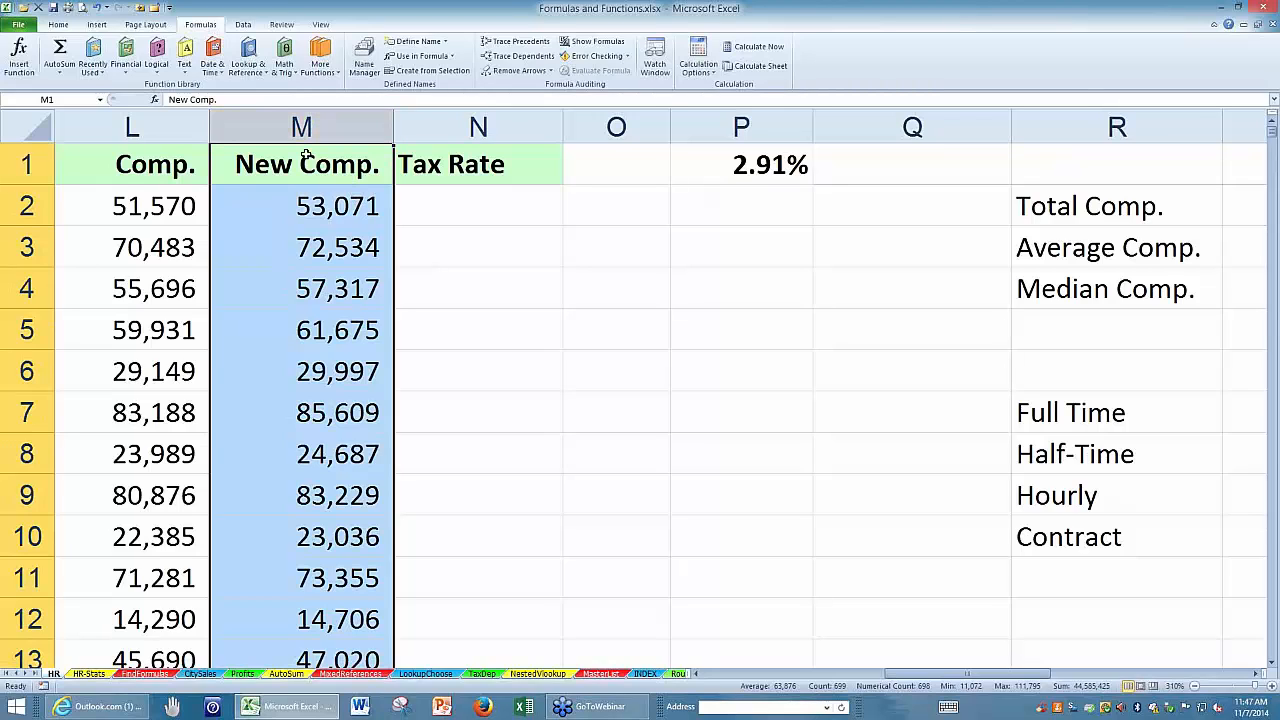
{"action": "left_click", "coordinate": [59, 26]}
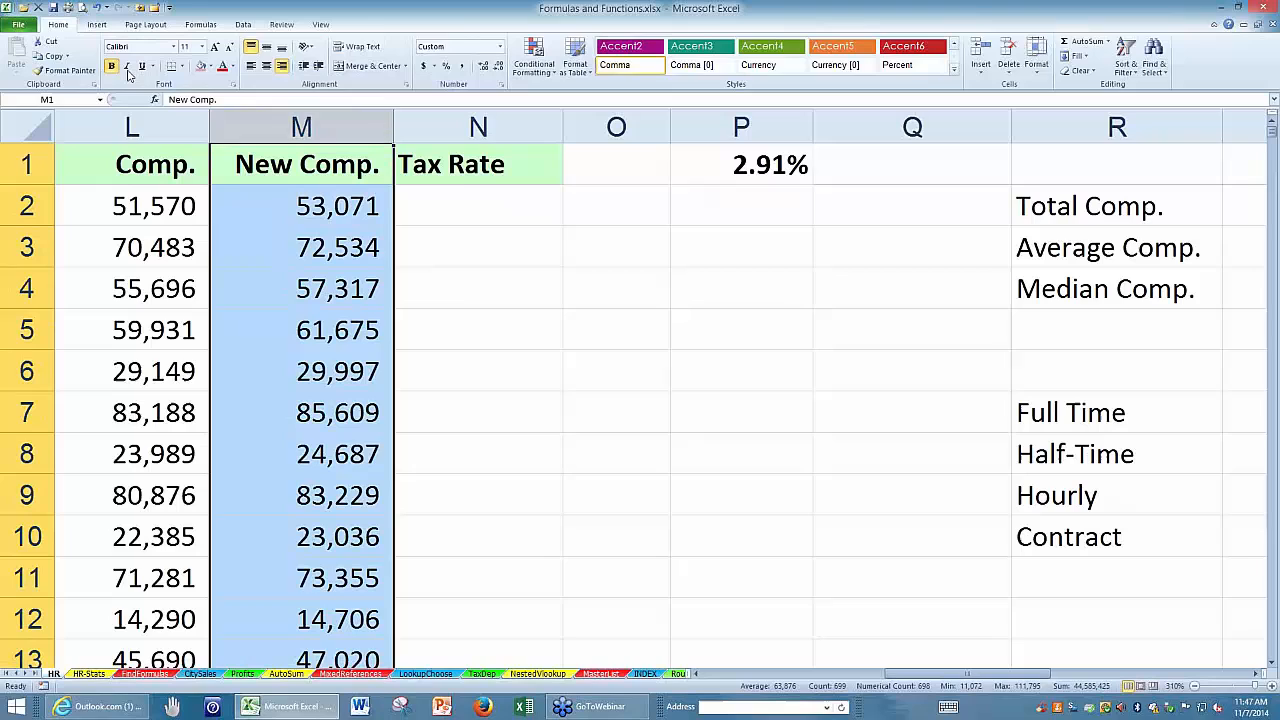
{"action": "left_click", "coordinate": [483, 67]}
{"action": "left_click", "coordinate": [483, 67]}
{"action": "left_click", "coordinate": [483, 67]}
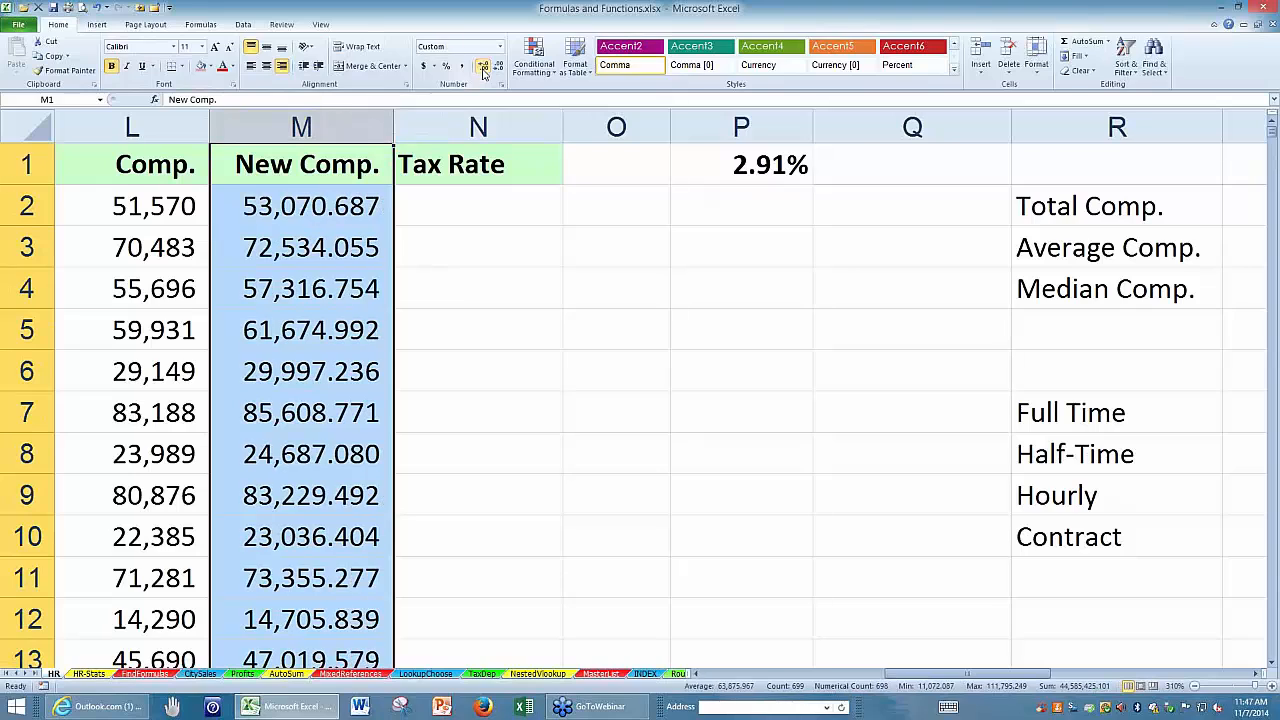
{"action": "left_click", "coordinate": [483, 67]}
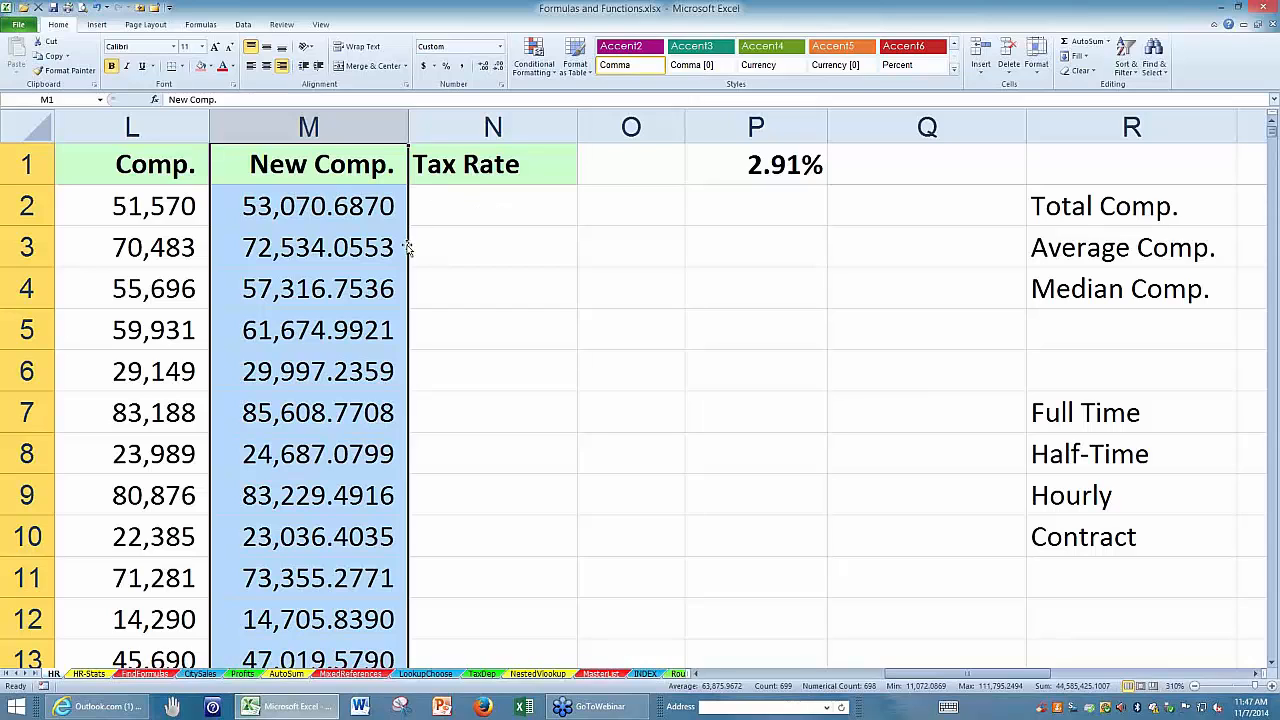
Wrap M2's formula in ROUND with two digits, giving =ROUND(L2*$P$1+L2,2).
{"action": "left_click", "coordinate": [315, 204]}
{"action": "double_click", "coordinate": [315, 204]}
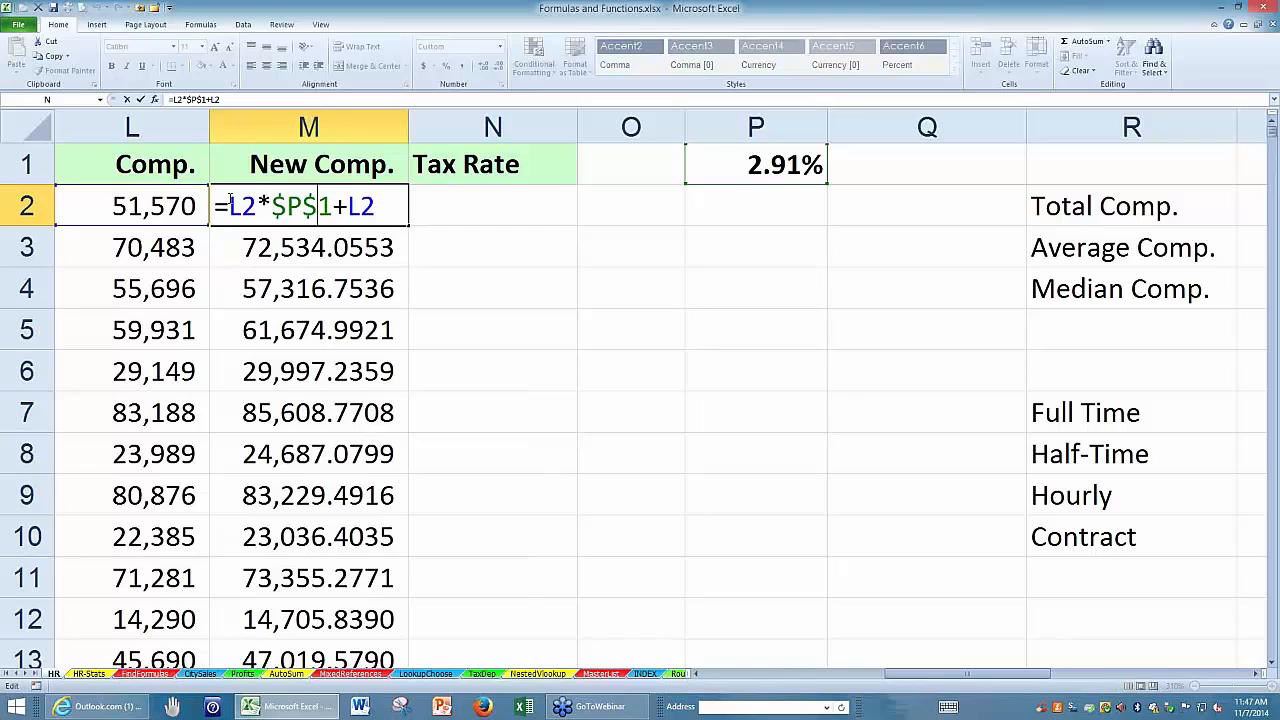
{"action": "type", "text": "roun"}
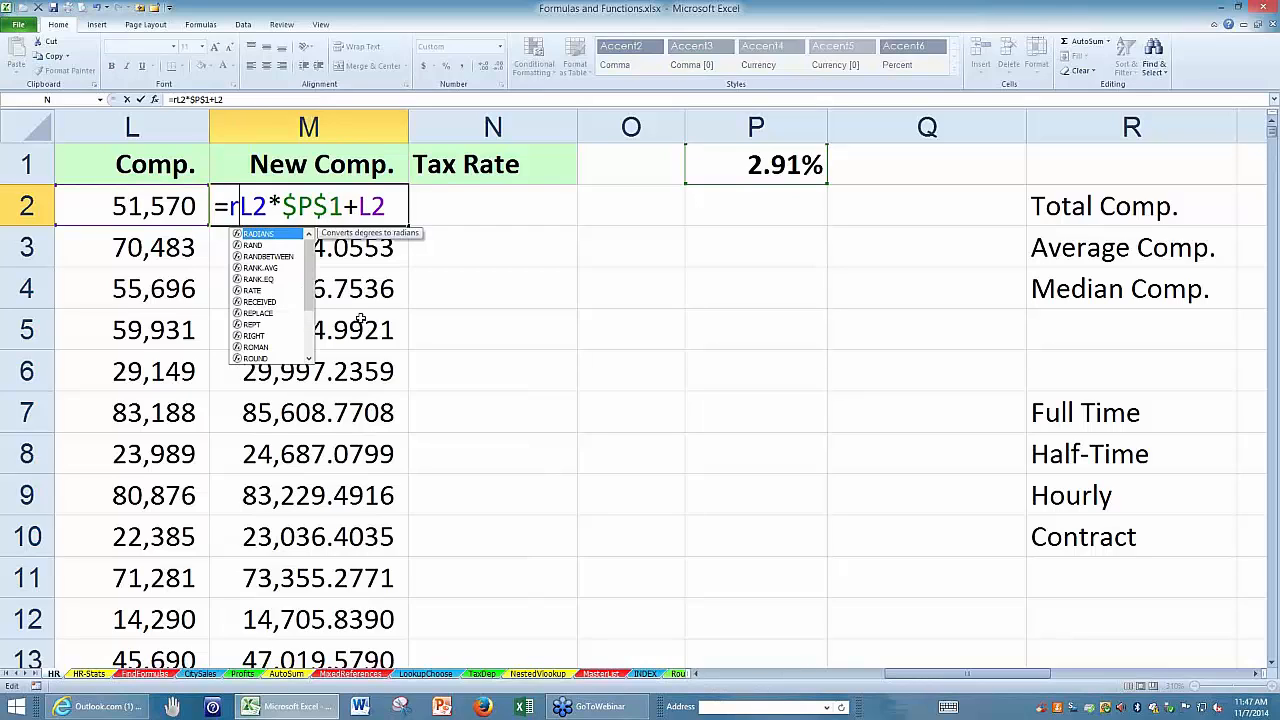
{"action": "type", "text": "d("}
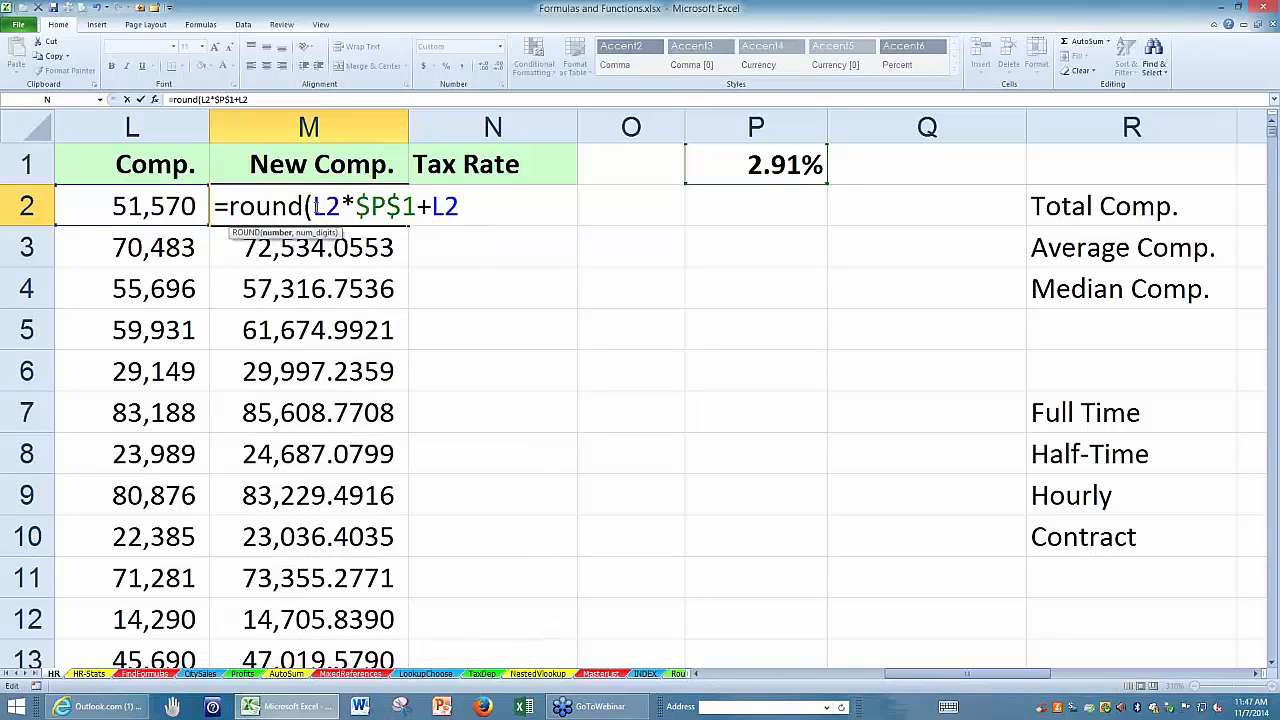
{"action": "left_click_drag", "start_coordinate": [314, 206], "coordinate": [458, 206]}
{"action": "left_click", "coordinate": [458, 206]}
{"action": "type", "text": ","}
{"action": "type", "text": "2"}
{"action": "key", "text": "ctrl+Return"}
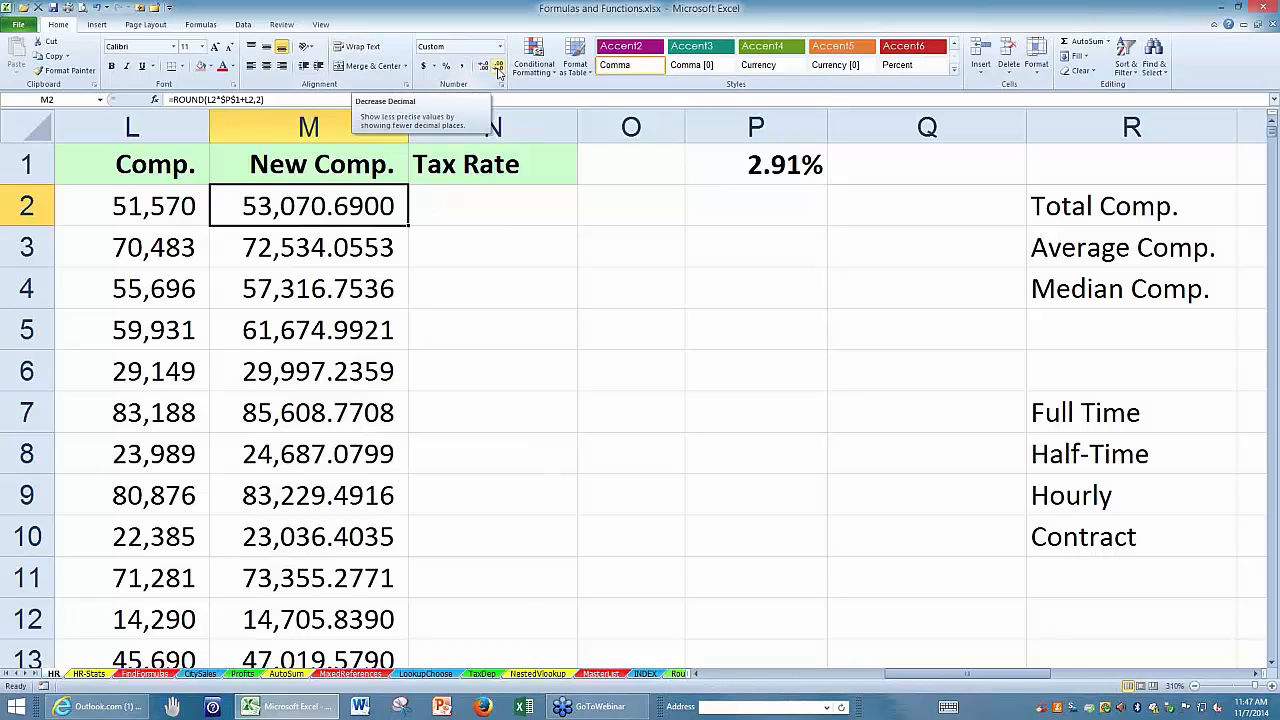
Extend M2's display to six decimals to check the rounding, and reduce it to no decimals.
{"action": "left_click", "coordinate": [481, 68]}
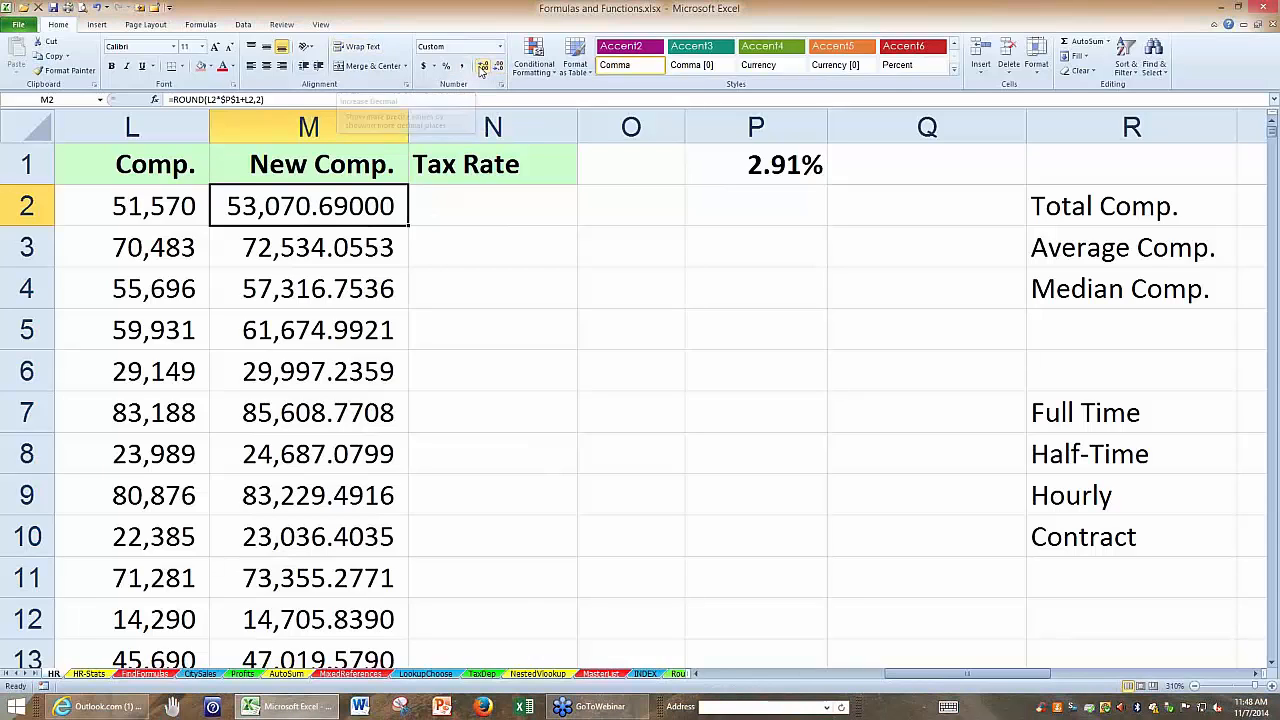
{"action": "left_click", "coordinate": [480, 67]}
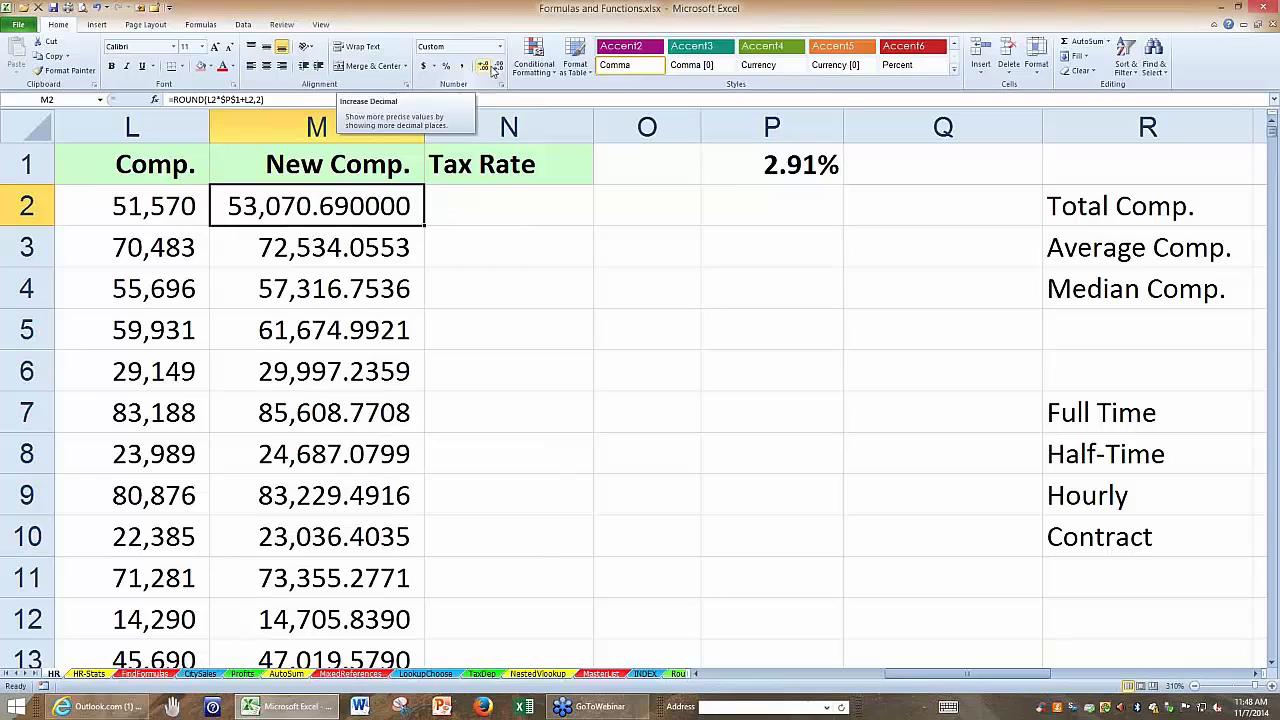
{"action": "left_click", "coordinate": [498, 67]}
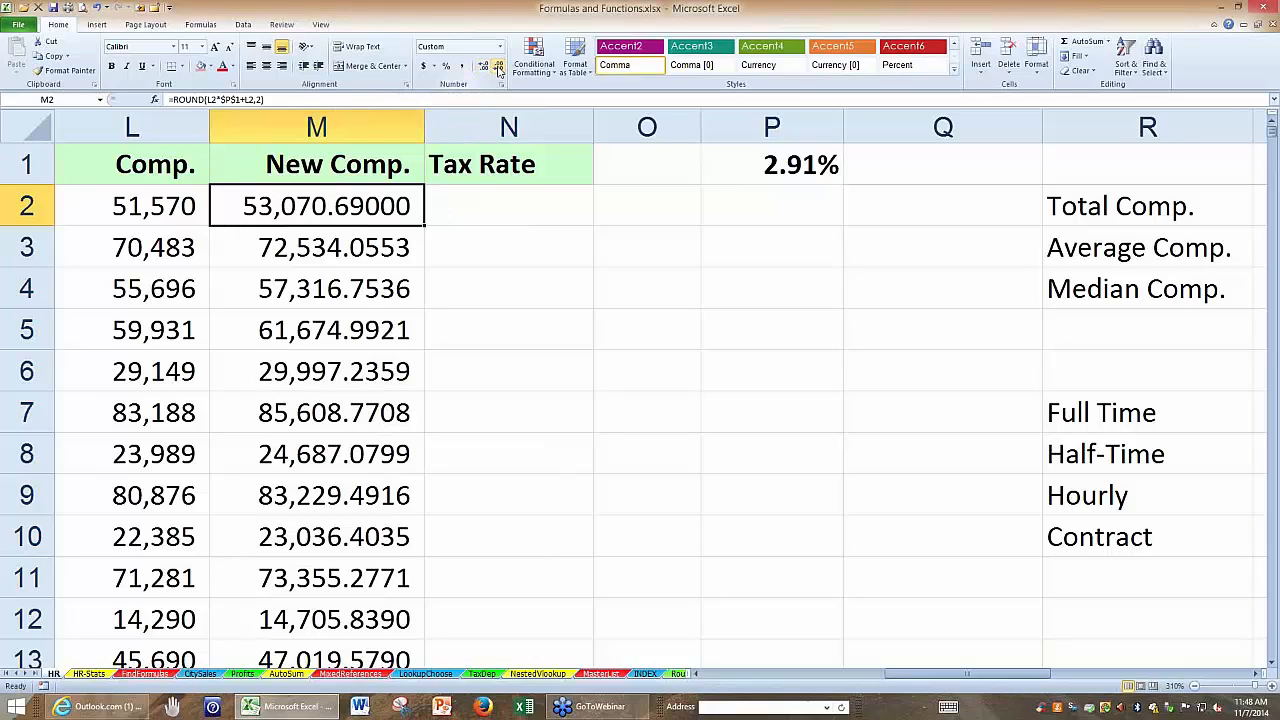
{"action": "left_click", "coordinate": [498, 67]}
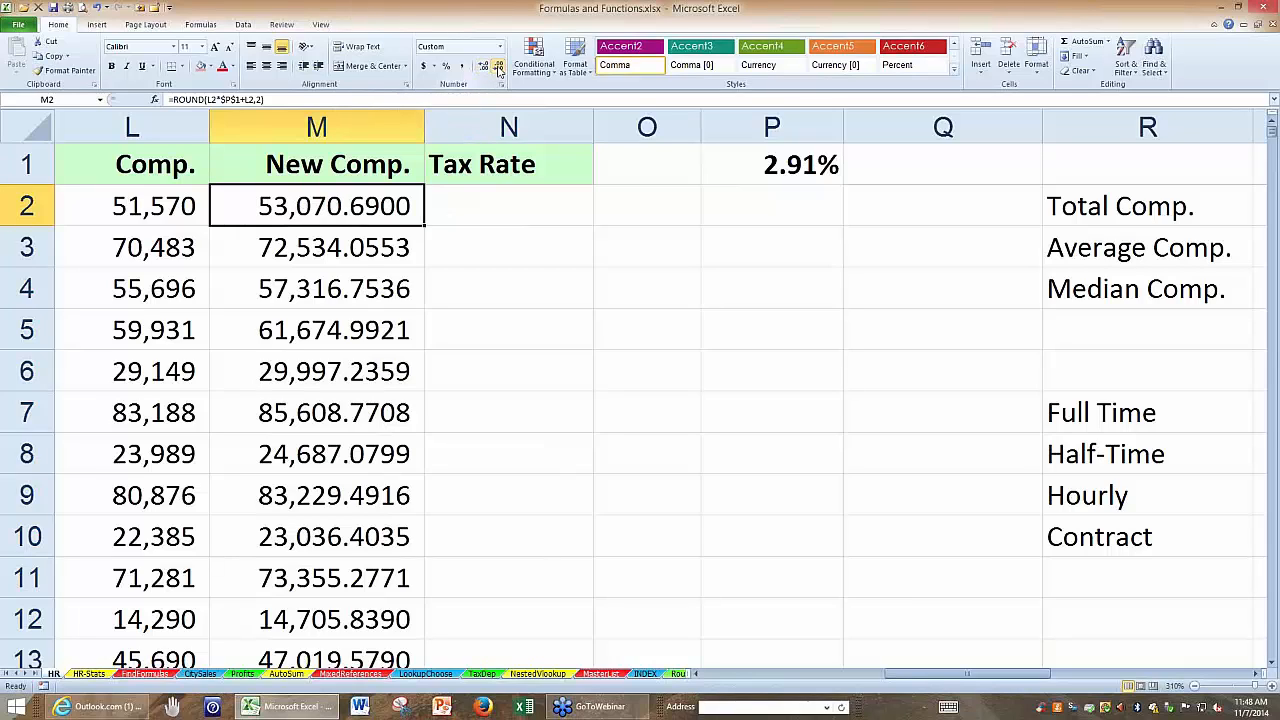
{"action": "left_click", "coordinate": [498, 68]}
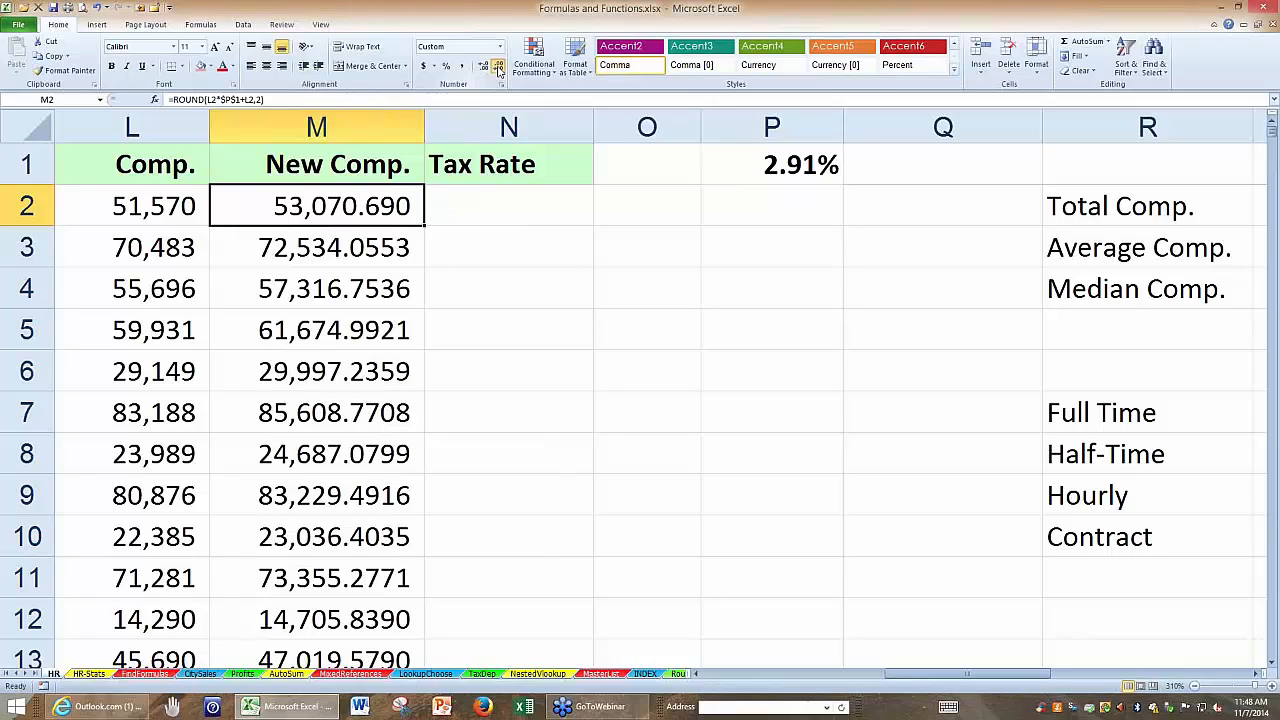
{"action": "left_click", "coordinate": [498, 68]}
{"action": "left_click", "coordinate": [498, 68]}
{"action": "left_click", "coordinate": [498, 68]}
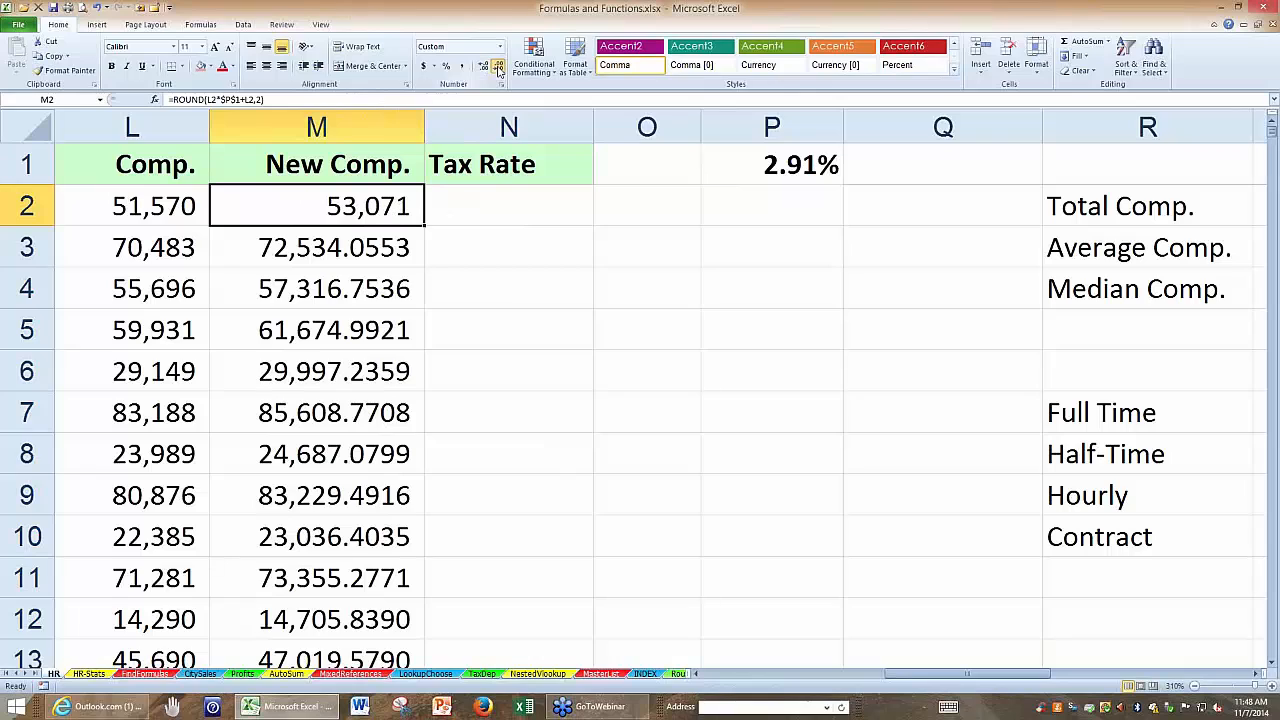
Fill M2's ROUND formula down the New Comp. column and review the formula in M2.
{"action": "double_click", "coordinate": [424, 226]}
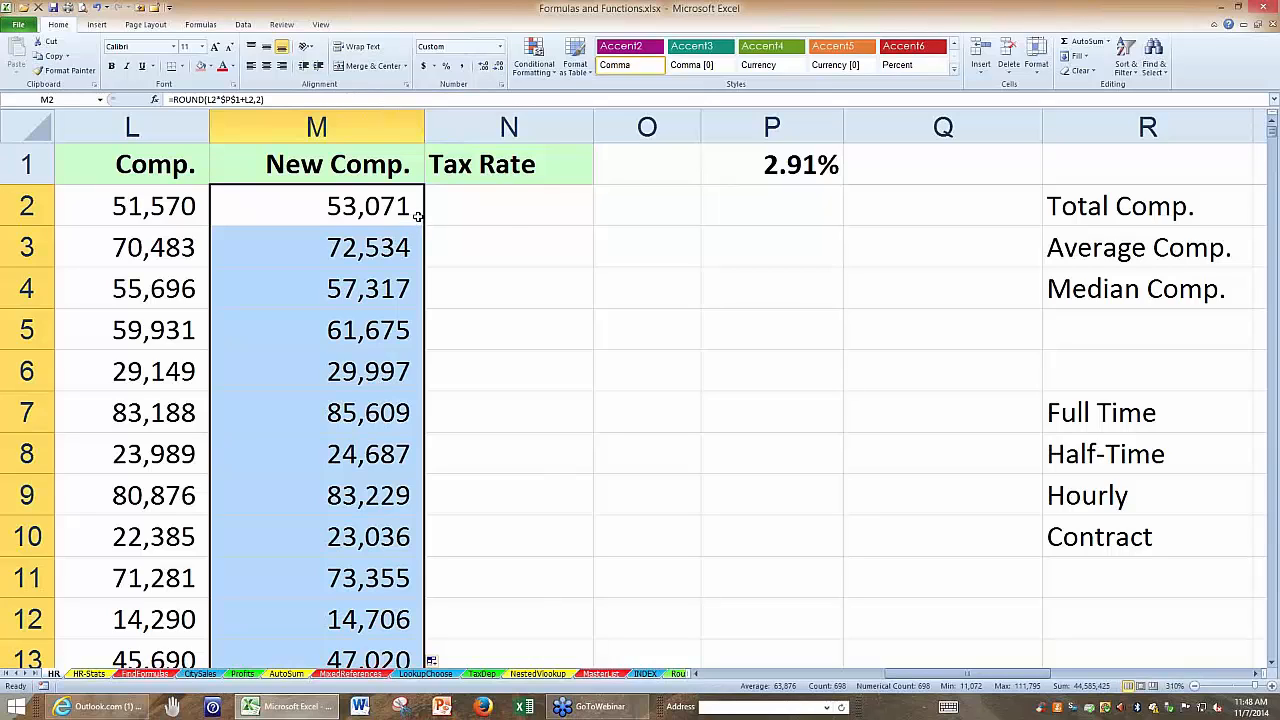
{"action": "double_click", "coordinate": [416, 210]}
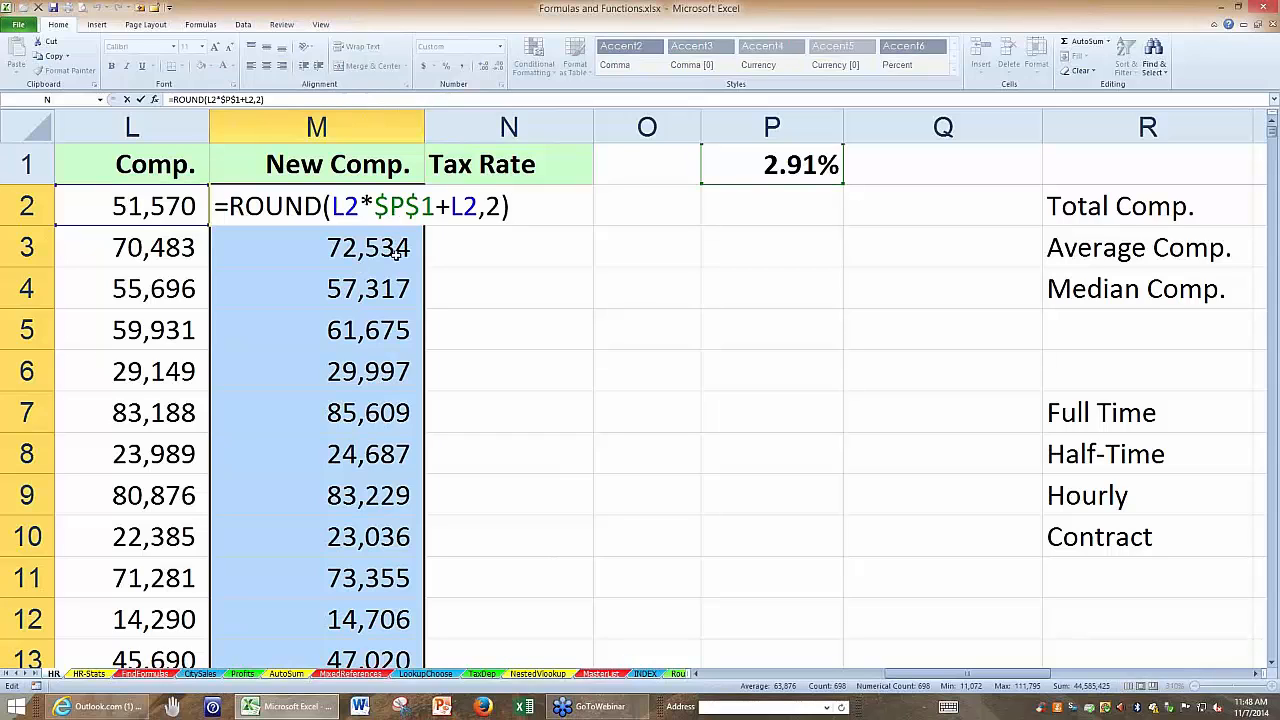
{"action": "key", "text": "ctrl+Return"}
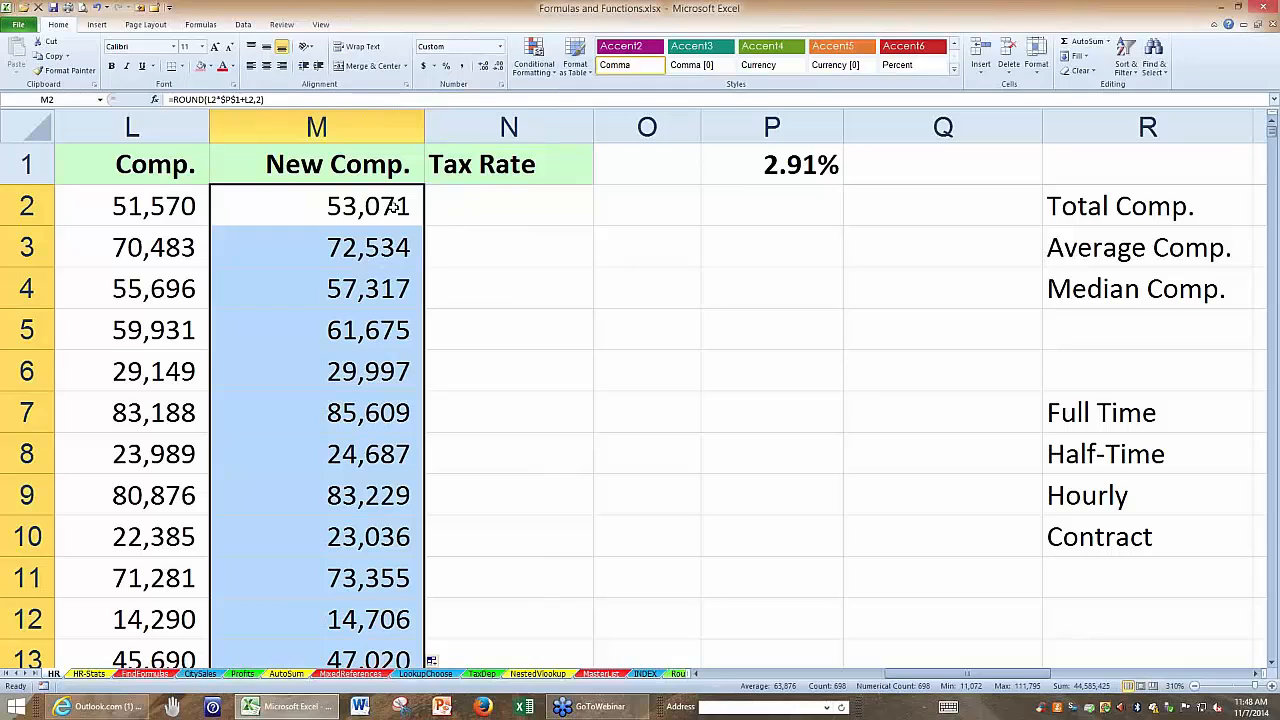
Delete column R, which holds the Total Comp. through Contract labels beside the yellow rate table.
{"action": "left_click", "coordinate": [487, 207]}
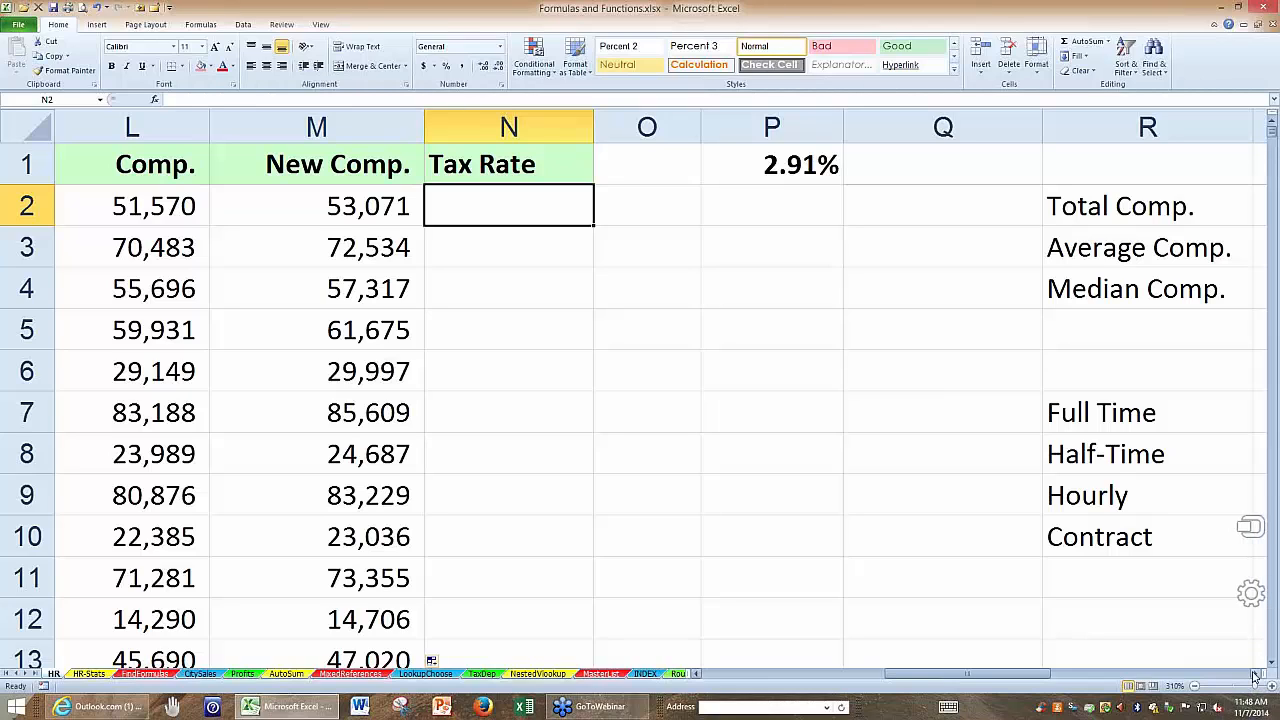
{"action": "left_click", "coordinate": [1257, 674]}
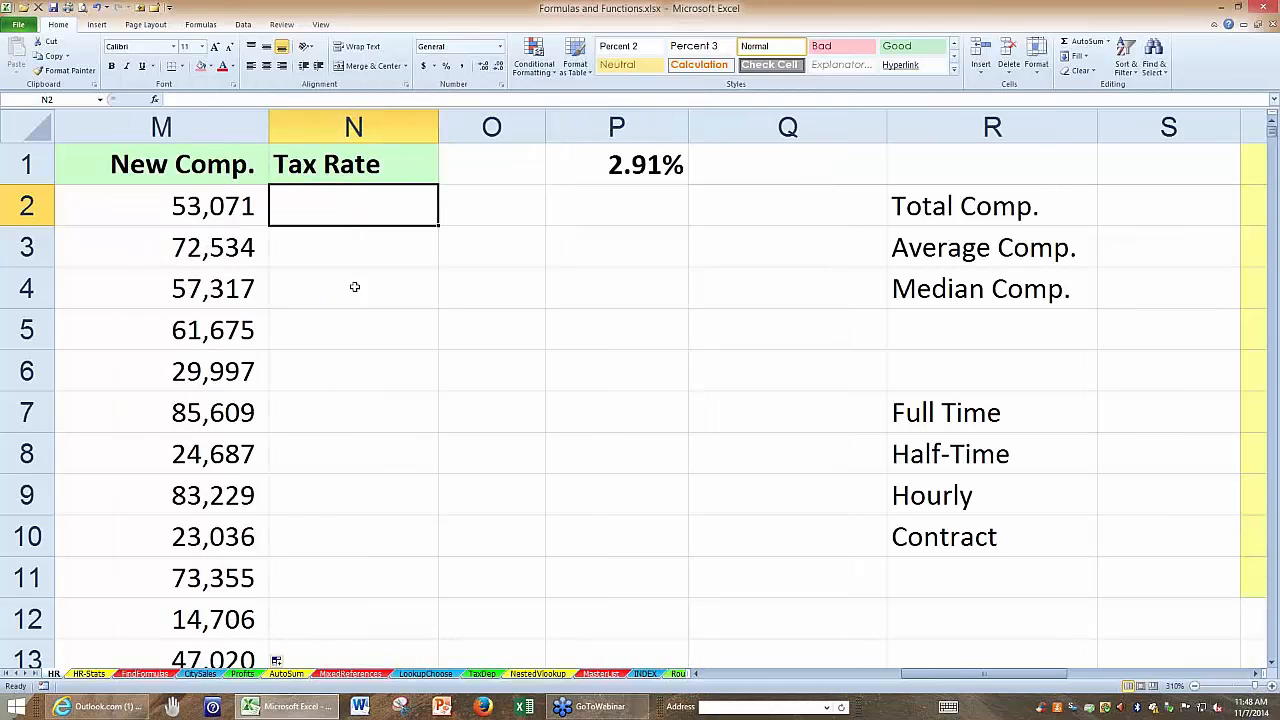
{"action": "left_click", "coordinate": [174, 167]}
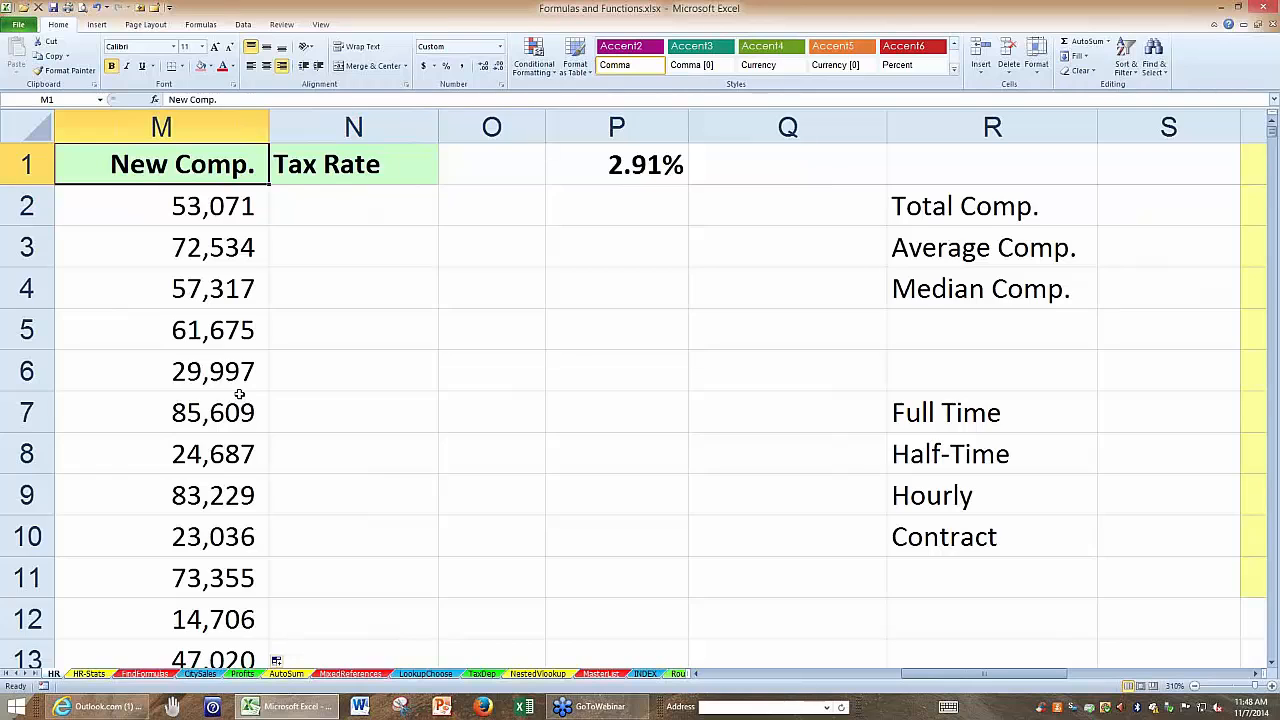
{"action": "scroll", "coordinate": [228, 386], "scroll_direction": "down", "scroll_amount": 2}
{"action": "scroll", "coordinate": [222, 386], "scroll_direction": "down", "scroll_amount": 5}
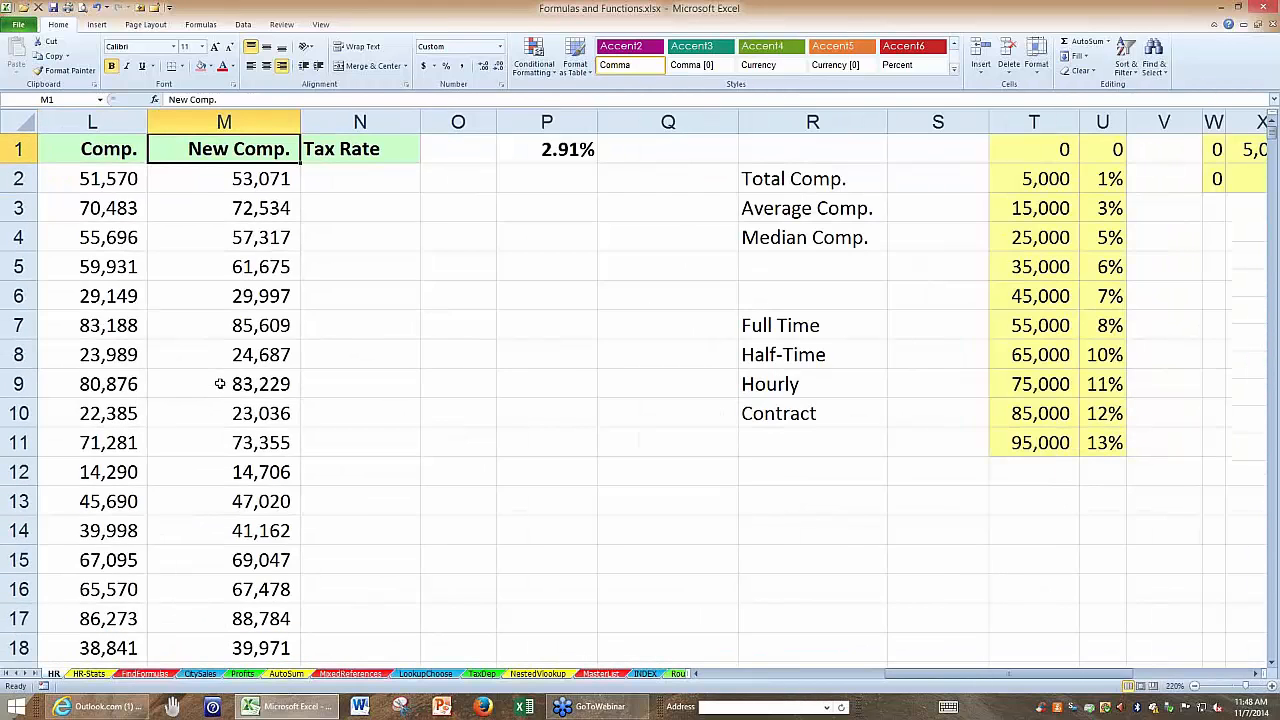
{"action": "left_click", "coordinate": [1256, 677]}
{"action": "left_click", "coordinate": [1256, 677]}
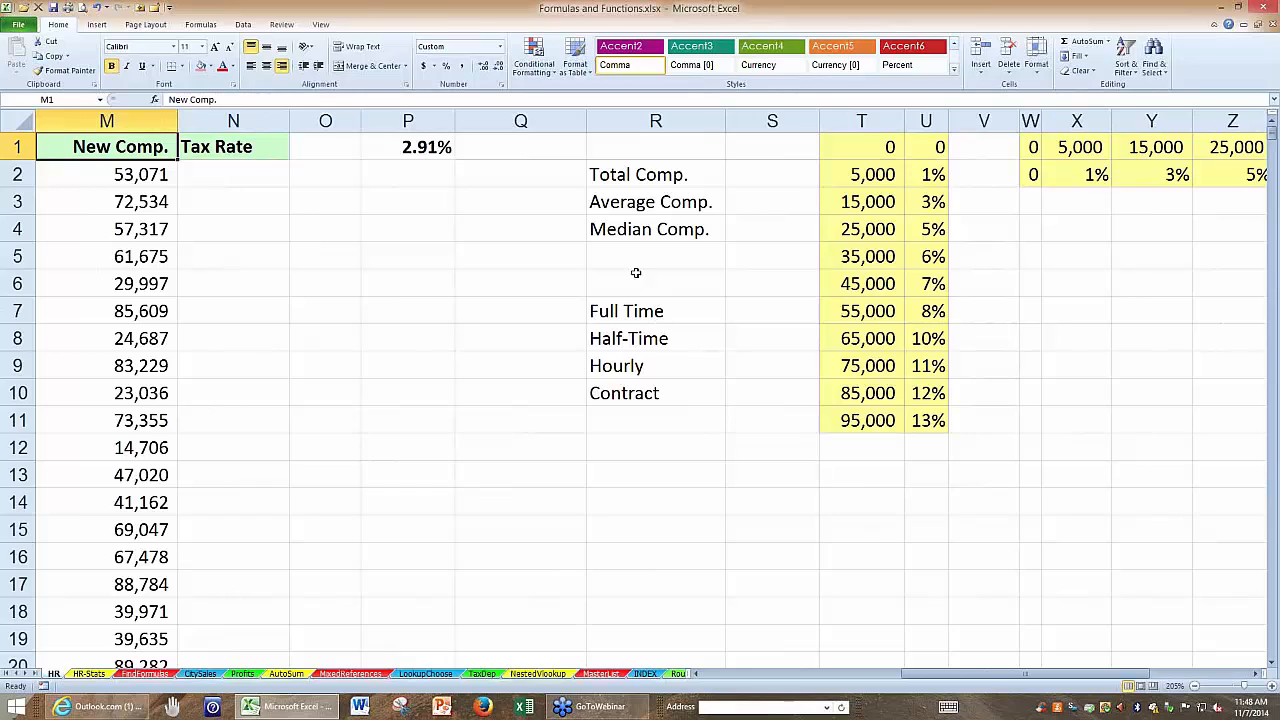
{"action": "right_click", "coordinate": [632, 122]}
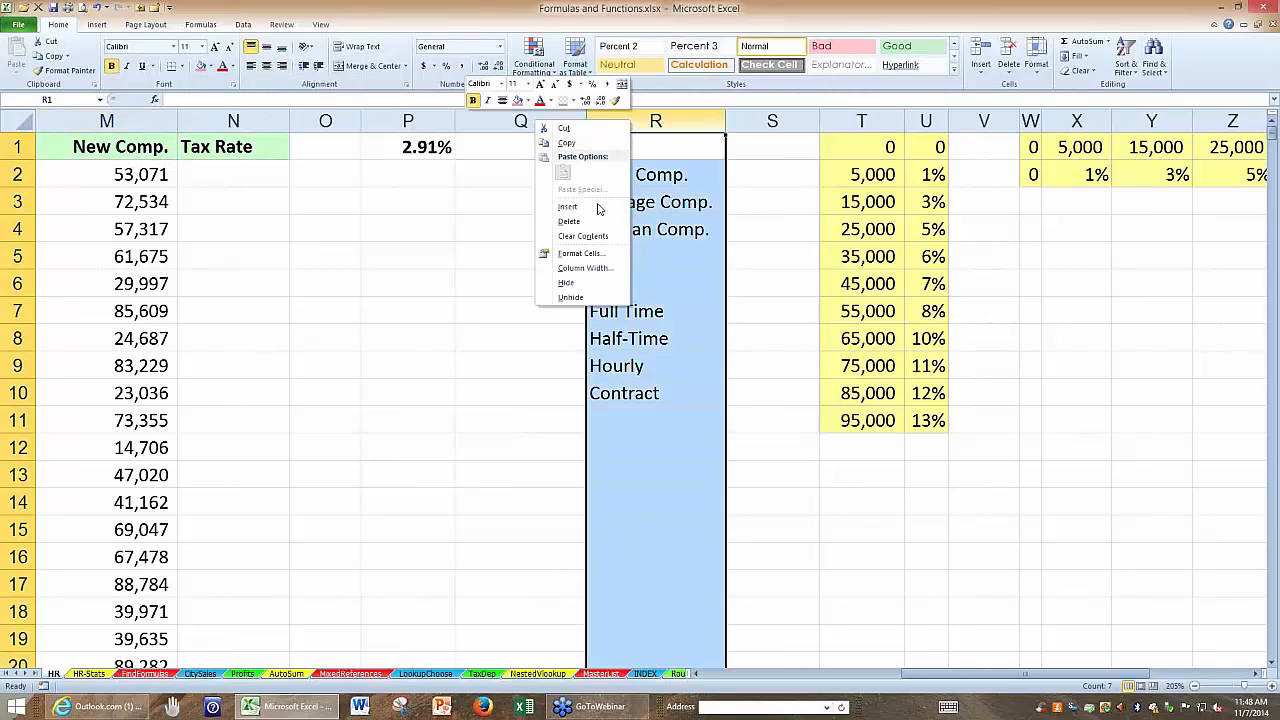
{"action": "left_click", "coordinate": [567, 222]}
{"action": "left_click", "coordinate": [851, 496]}
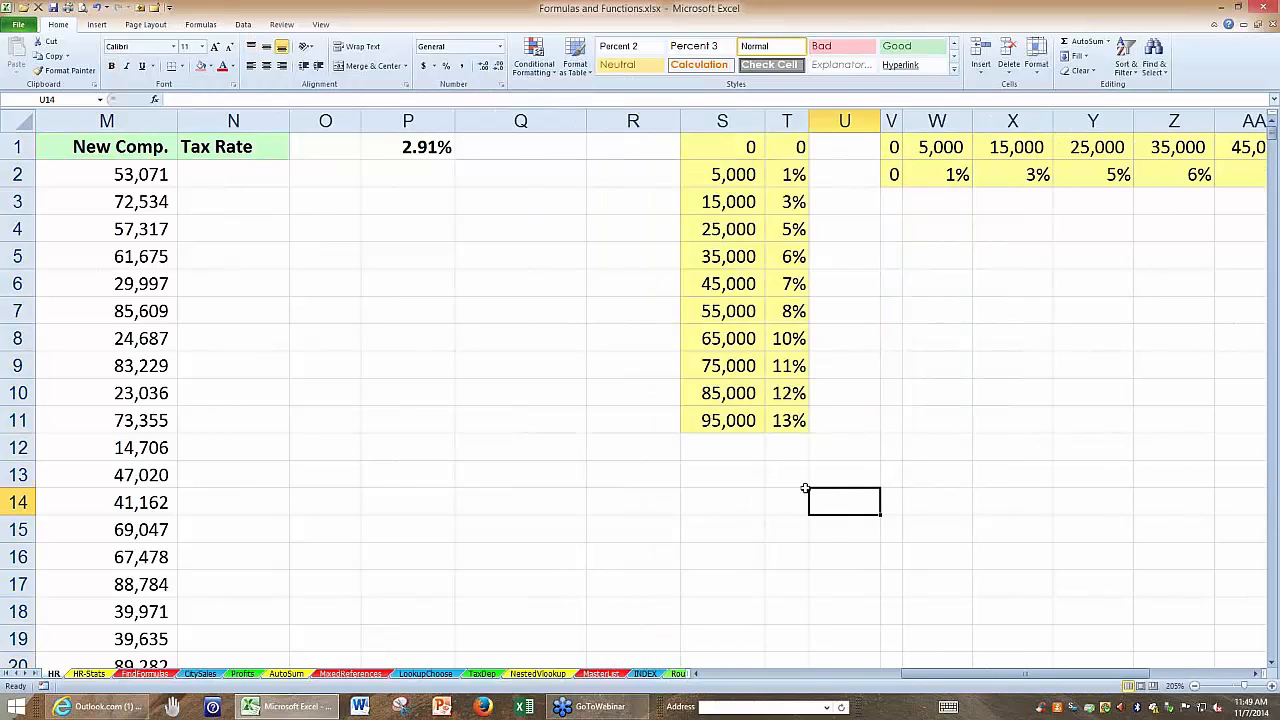
Autofit the width of the New Comp. column and select its header cell M1.
{"action": "left_click", "coordinate": [224, 170]}
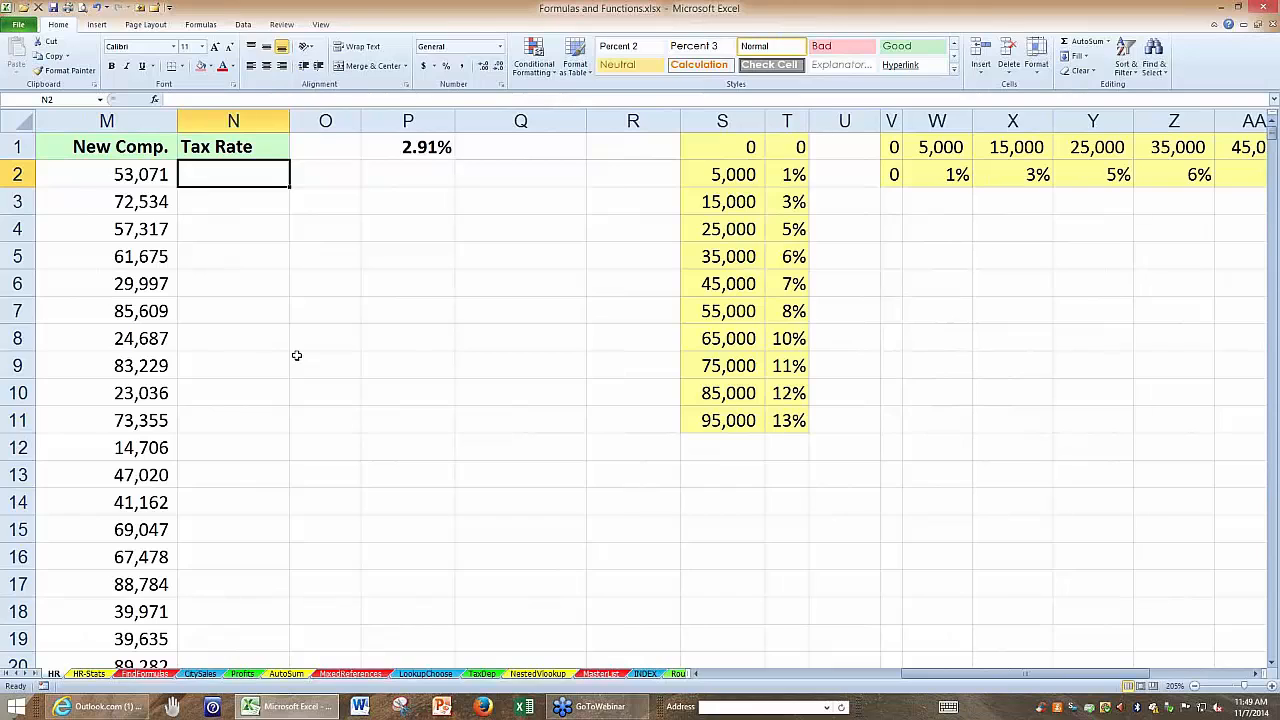
{"action": "double_click", "coordinate": [177, 121]}
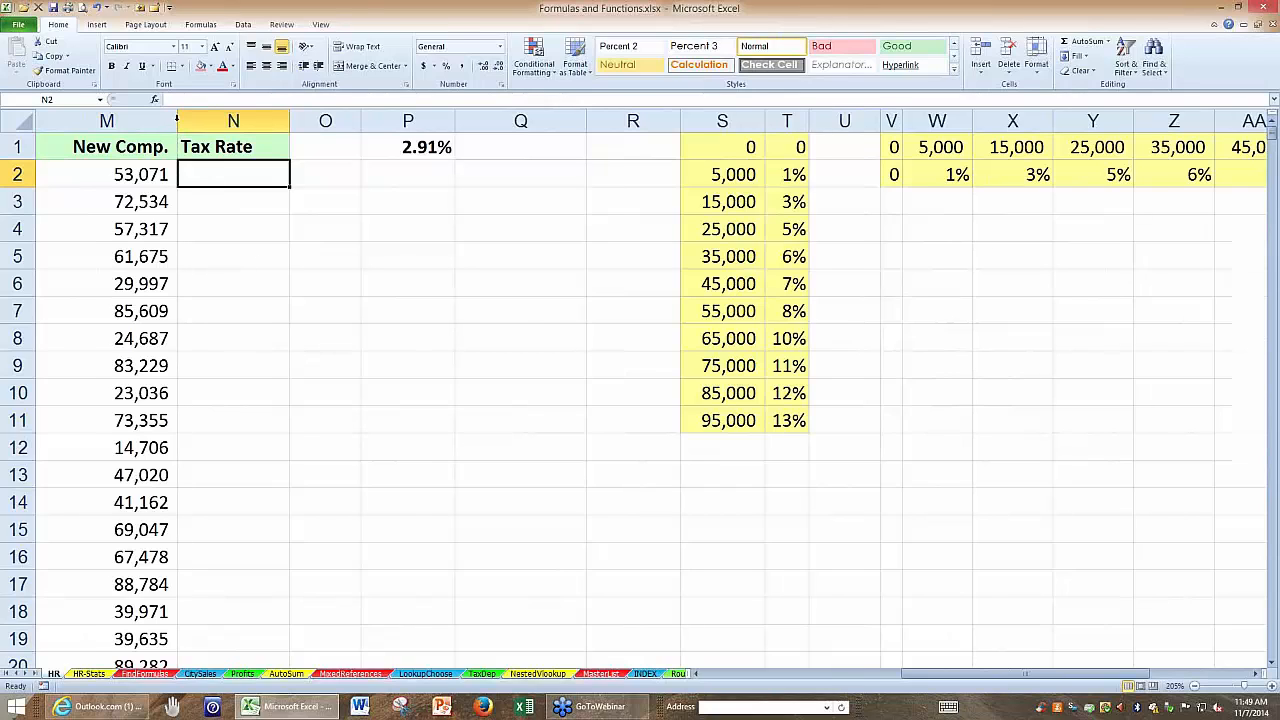
{"action": "left_click", "coordinate": [122, 150]}
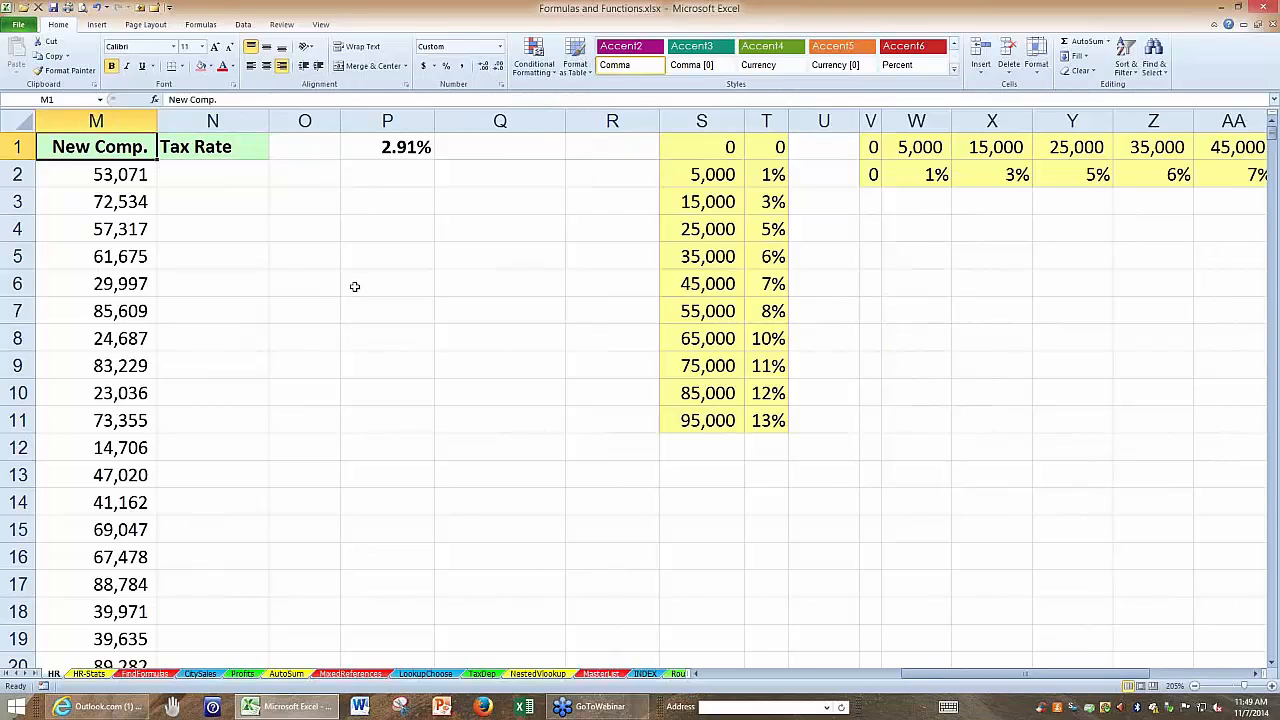
Examine the New Comp. values from M2 down, the Tax Rate cell N2 and the percentages in T1:T11.
{"action": "scroll", "coordinate": [354, 286], "scroll_direction": "up", "scroll_amount": 1}
{"action": "left_click", "coordinate": [103, 207]}
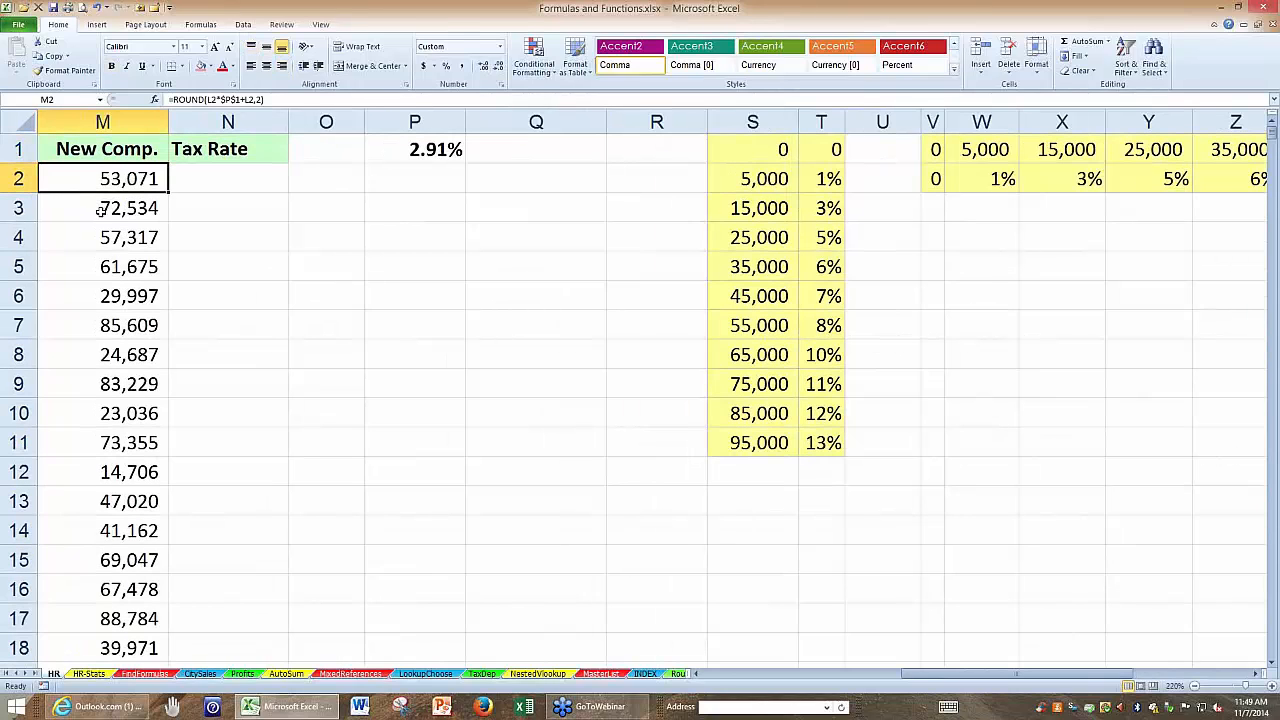
{"action": "left_click", "coordinate": [97, 262]}
{"action": "left_click", "coordinate": [96, 296]}
{"action": "left_click", "coordinate": [234, 176]}
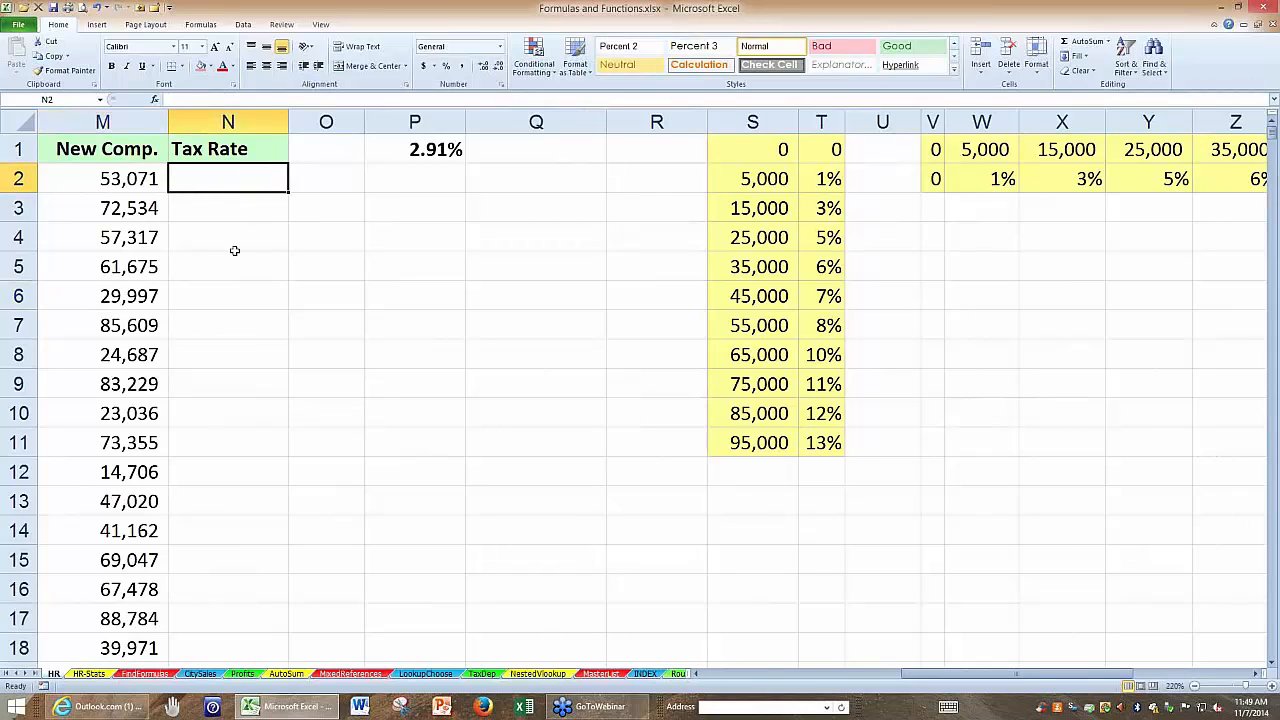
{"action": "left_click", "coordinate": [140, 176]}
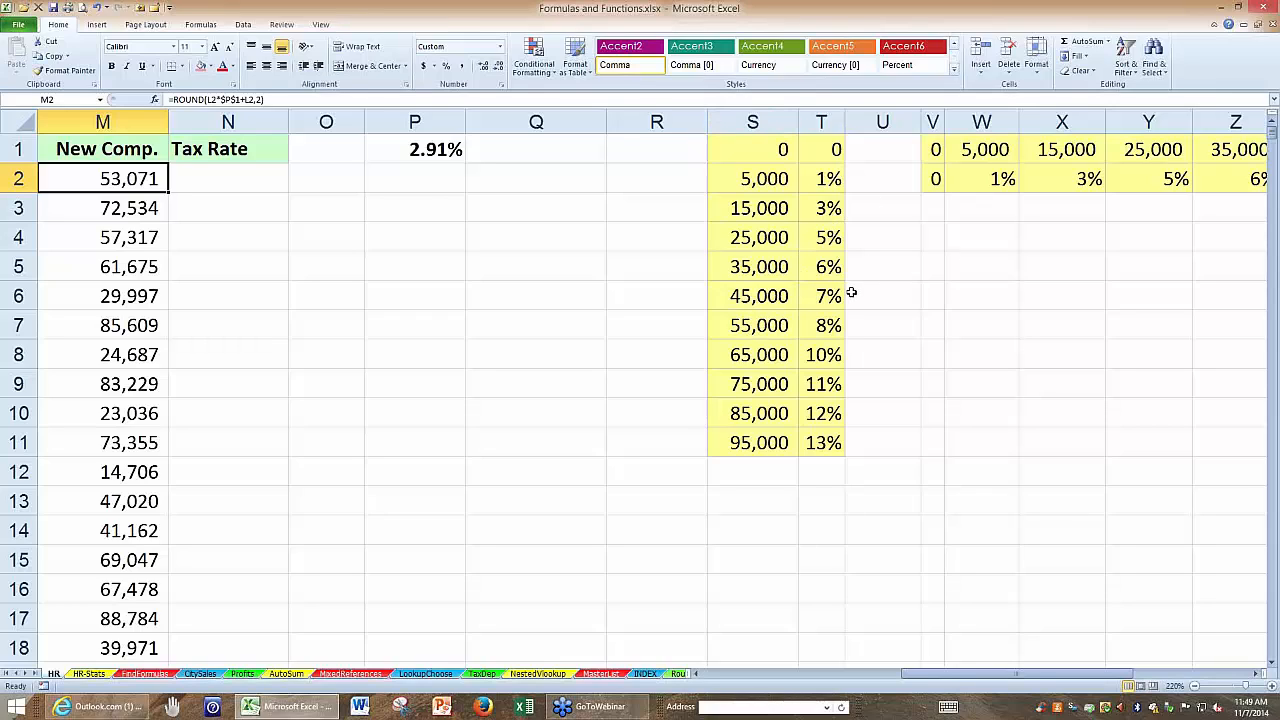
{"action": "left_click", "coordinate": [230, 179]}
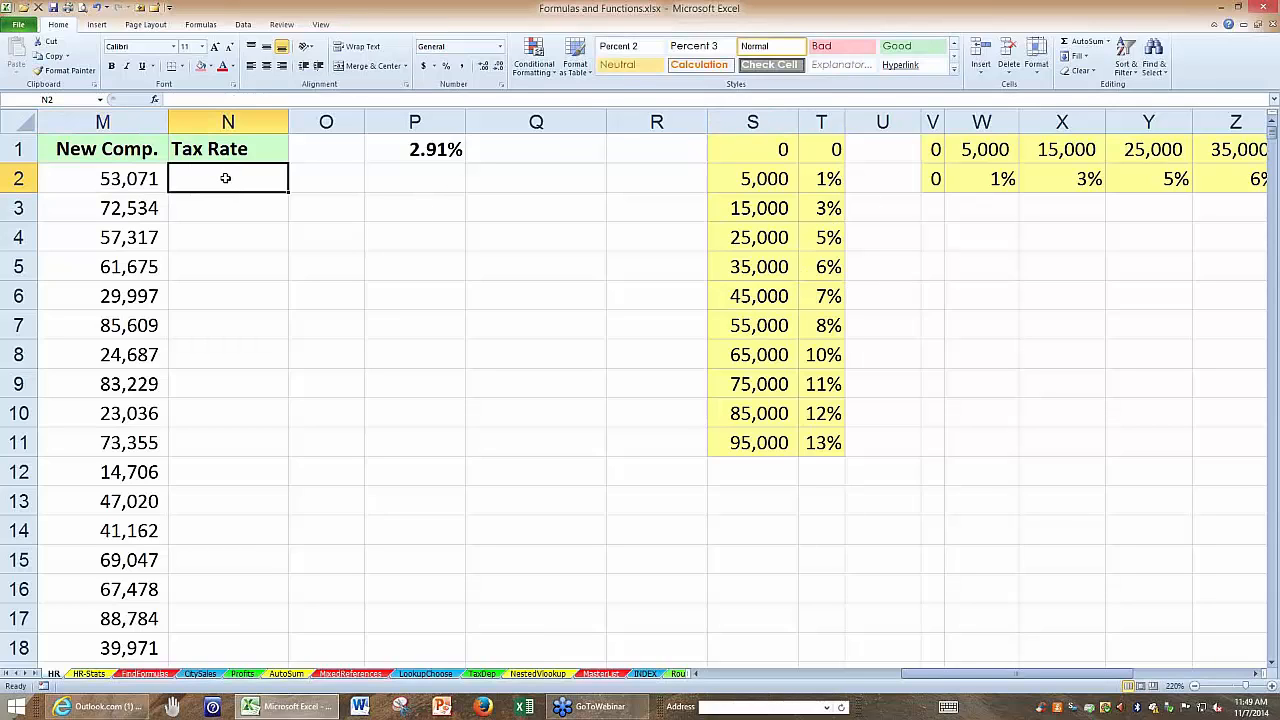
{"action": "left_click_drag", "start_coordinate": [822, 150], "coordinate": [814, 430]}
{"action": "left_click", "coordinate": [237, 176]}
Compare the vertical rate table in S1:T11 with the horizontal rate table in V1:AF2.
{"action": "left_click", "coordinate": [1258, 675]}
{"action": "left_click", "coordinate": [1258, 675]}
{"action": "left_click", "coordinate": [1258, 675]}
{"action": "left_click", "coordinate": [1258, 675]}
{"action": "left_click", "coordinate": [1258, 675]}
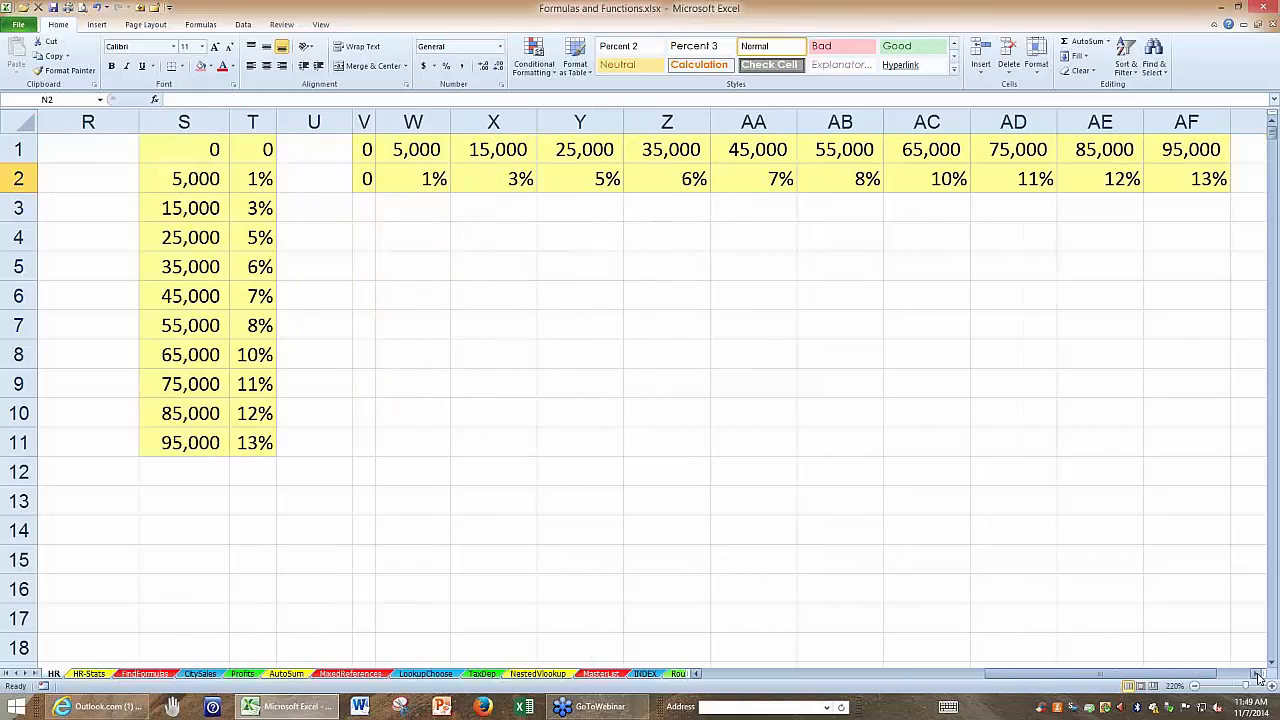
{"action": "left_click", "coordinate": [1258, 675]}
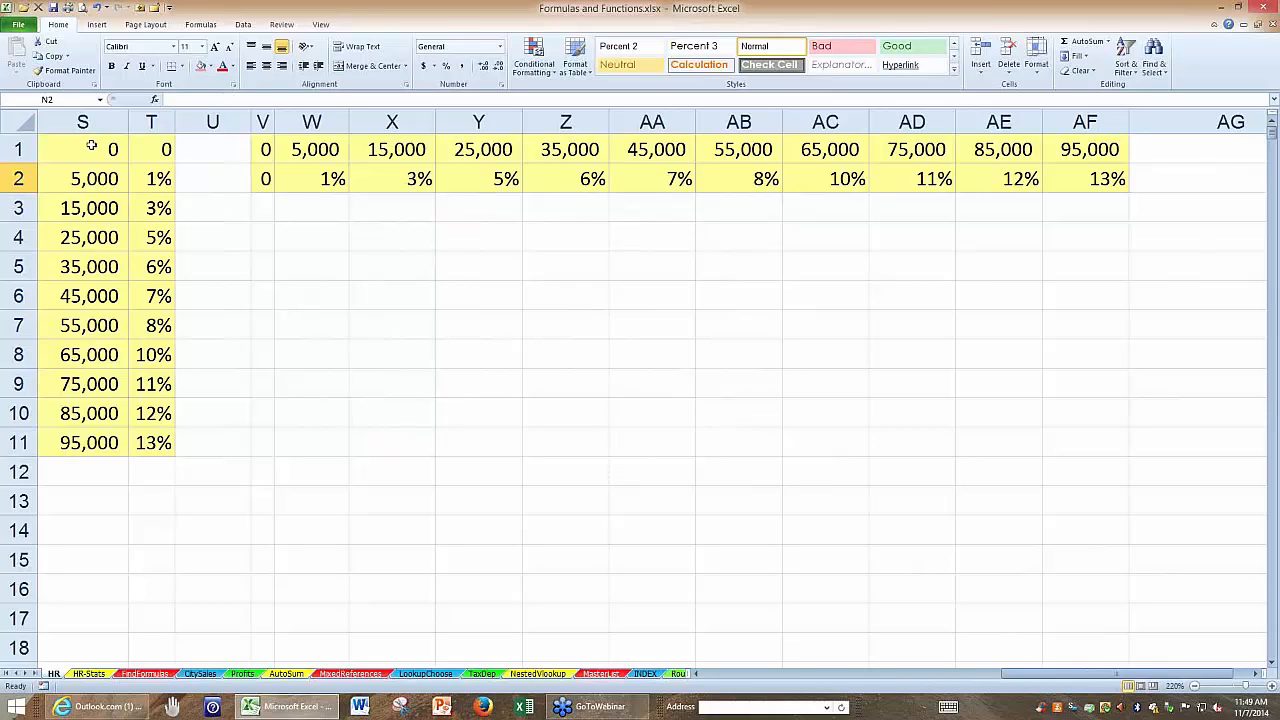
{"action": "left_click_drag", "start_coordinate": [91, 146], "coordinate": [133, 441]}
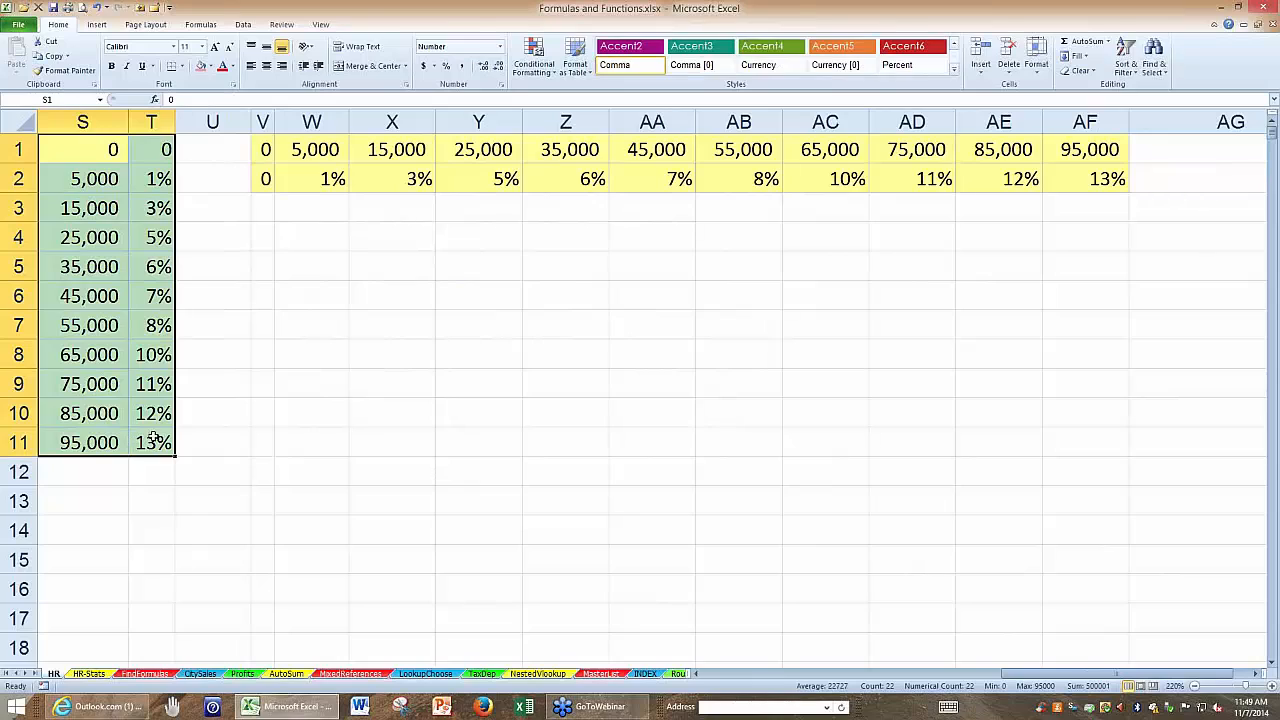
{"action": "left_click", "coordinate": [275, 431]}
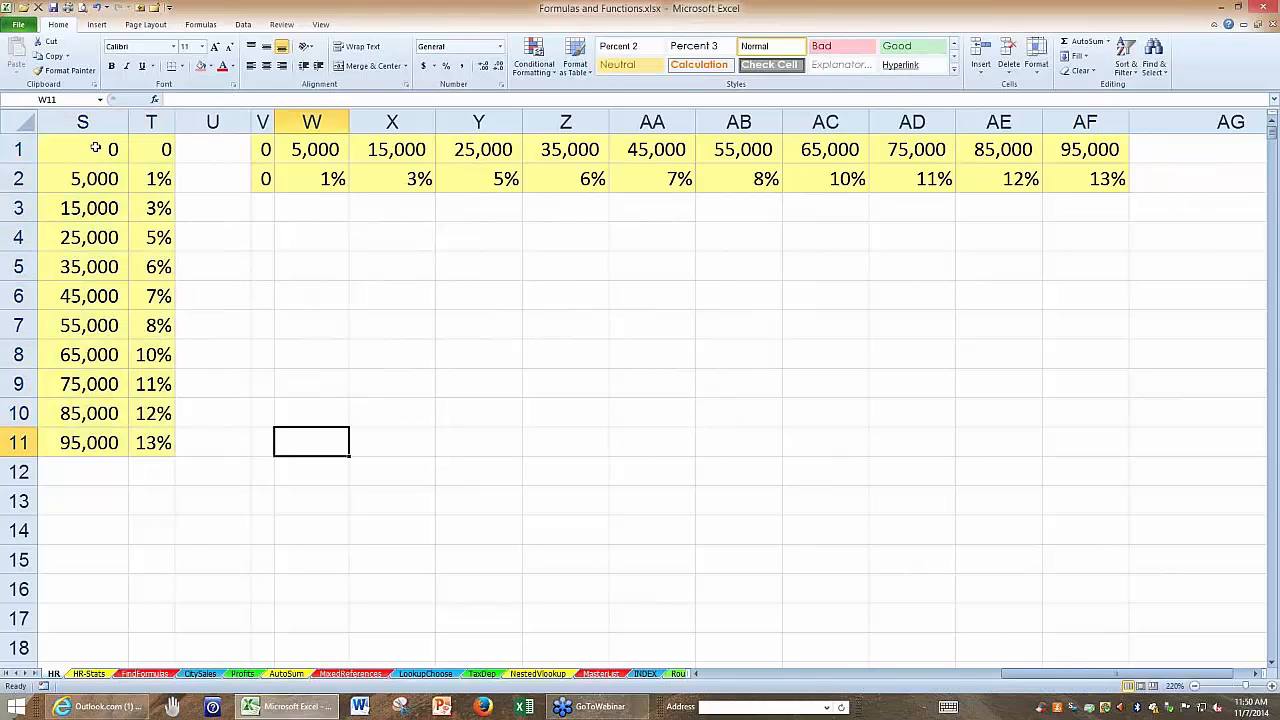
{"action": "left_click_drag", "start_coordinate": [96, 148], "coordinate": [152, 438]}
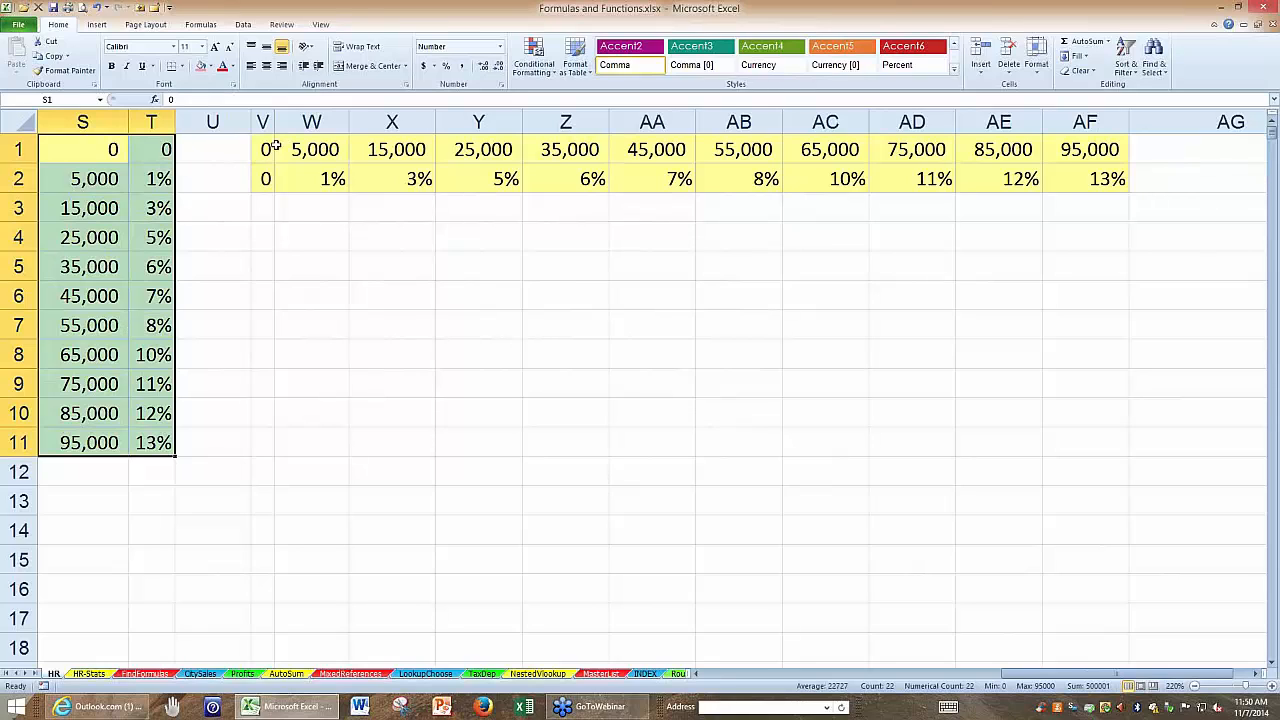
{"action": "left_click_drag", "start_coordinate": [268, 146], "coordinate": [1068, 178]}
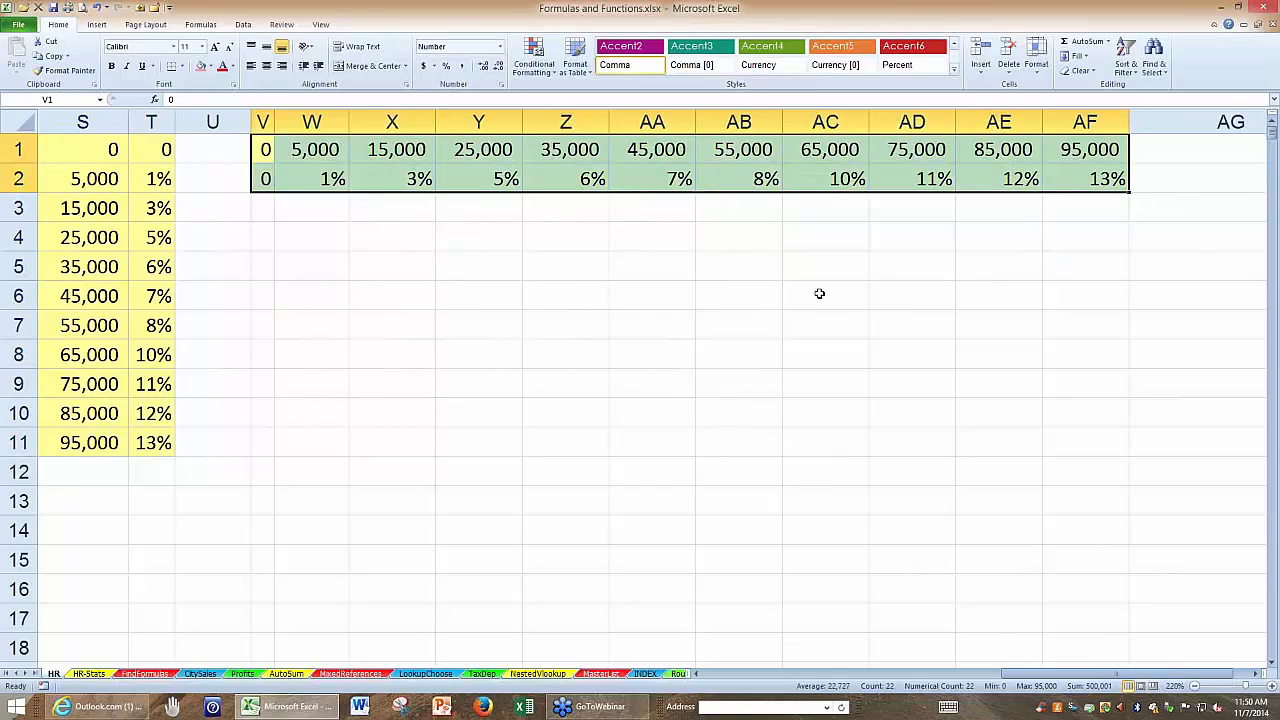
{"action": "left_click", "coordinate": [430, 400]}
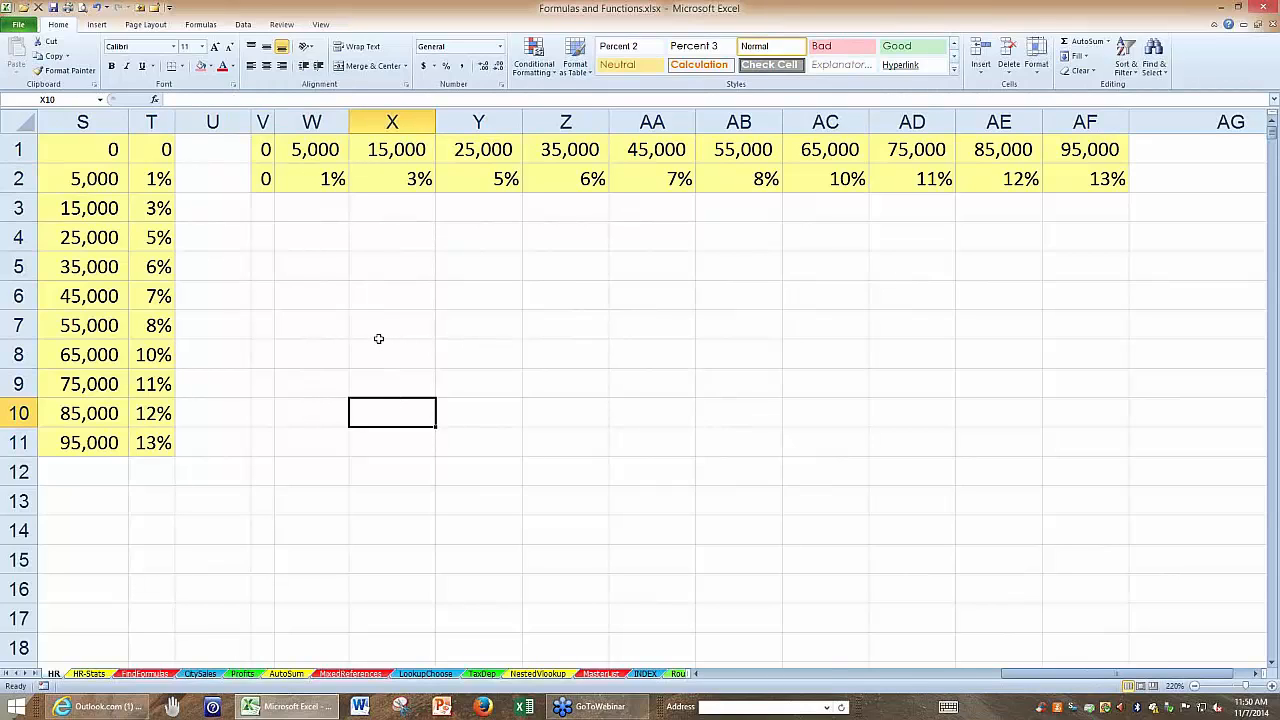
Review the vertical rate table S1:T11 again, along with New Comp. cell M2 and Tax Rate cell N2.
{"action": "left_click", "coordinate": [126, 155]}
{"action": "left_click_drag", "start_coordinate": [128, 155], "coordinate": [162, 442]}
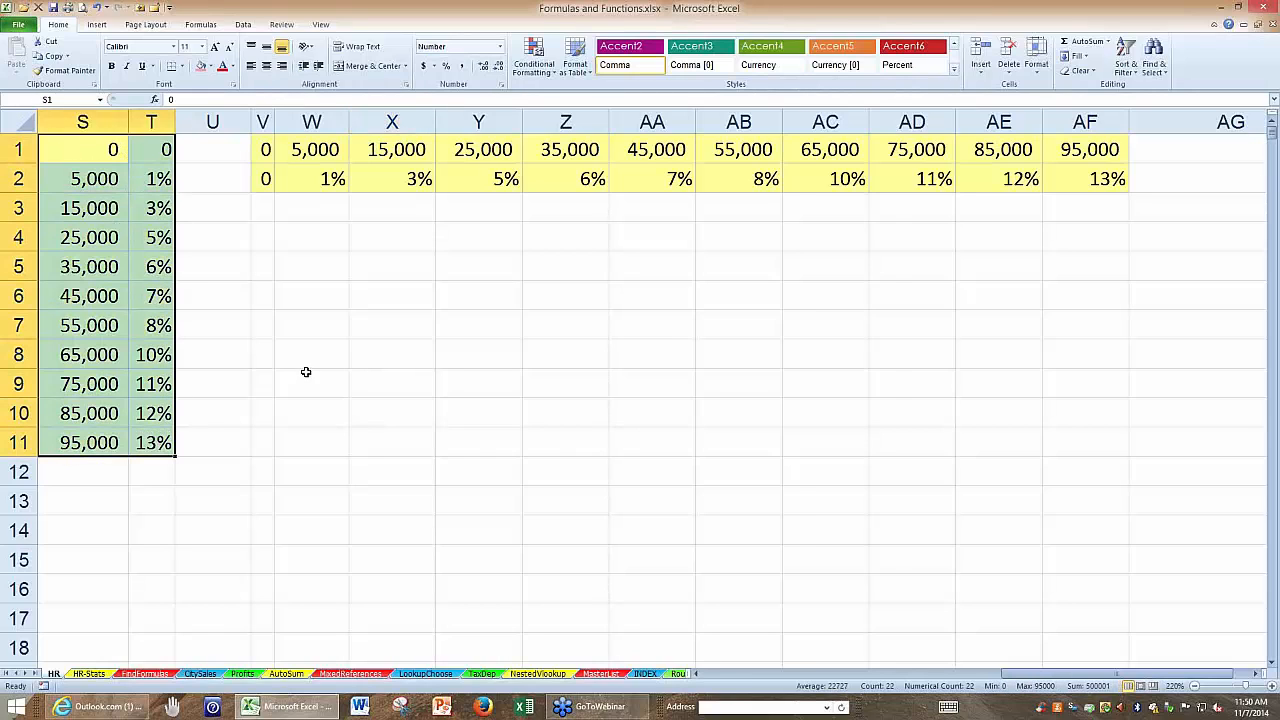
{"action": "left_click", "coordinate": [748, 556]}
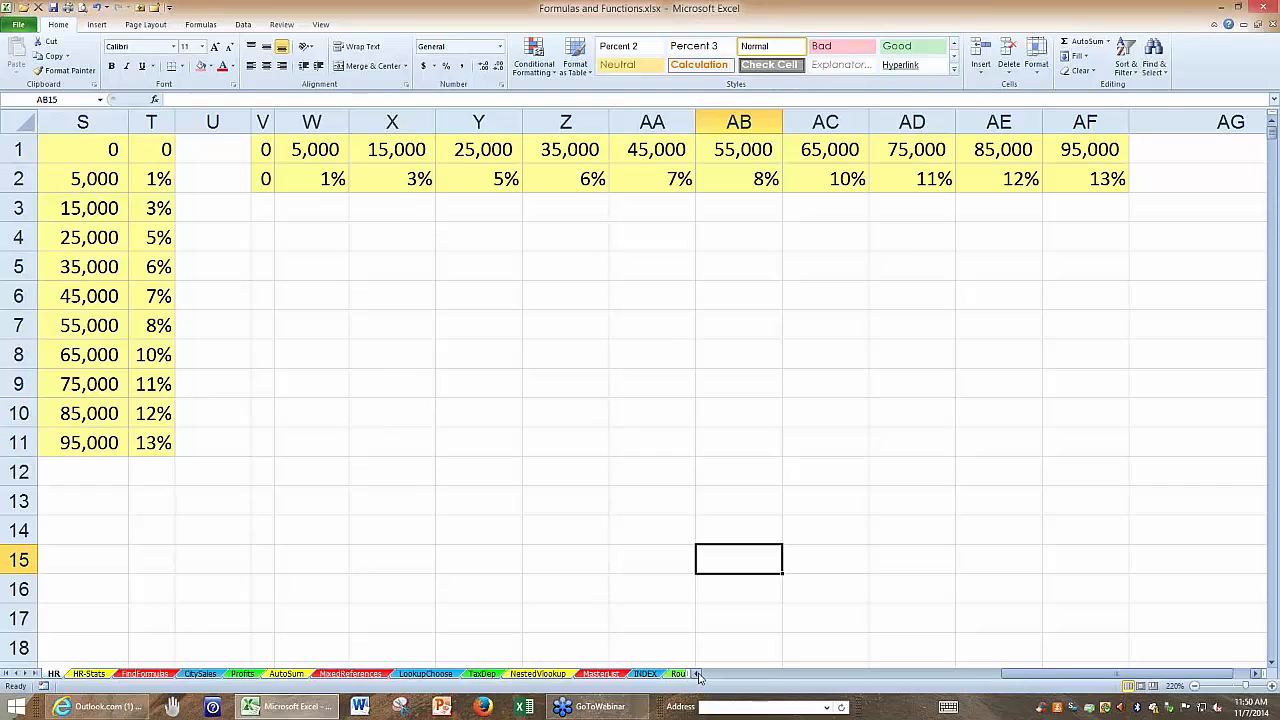
{"action": "left_click", "coordinate": [698, 676]}
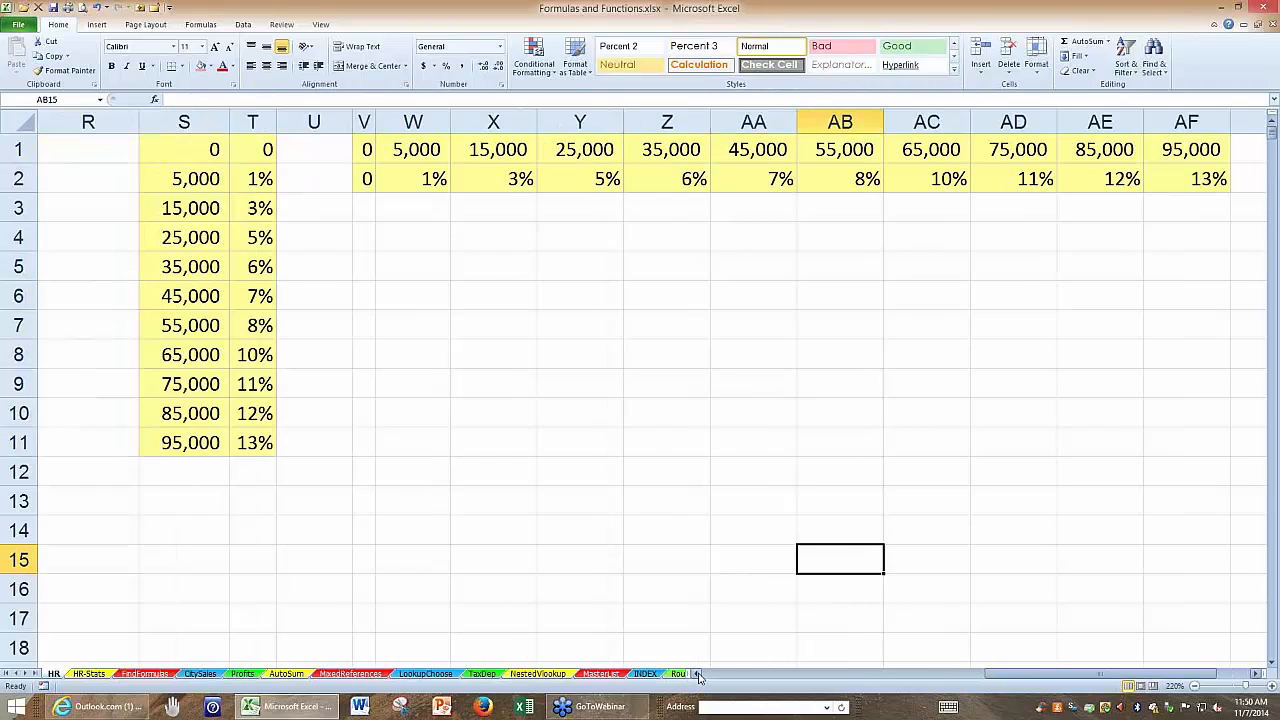
{"action": "left_click", "coordinate": [698, 676]}
{"action": "left_click", "coordinate": [698, 676]}
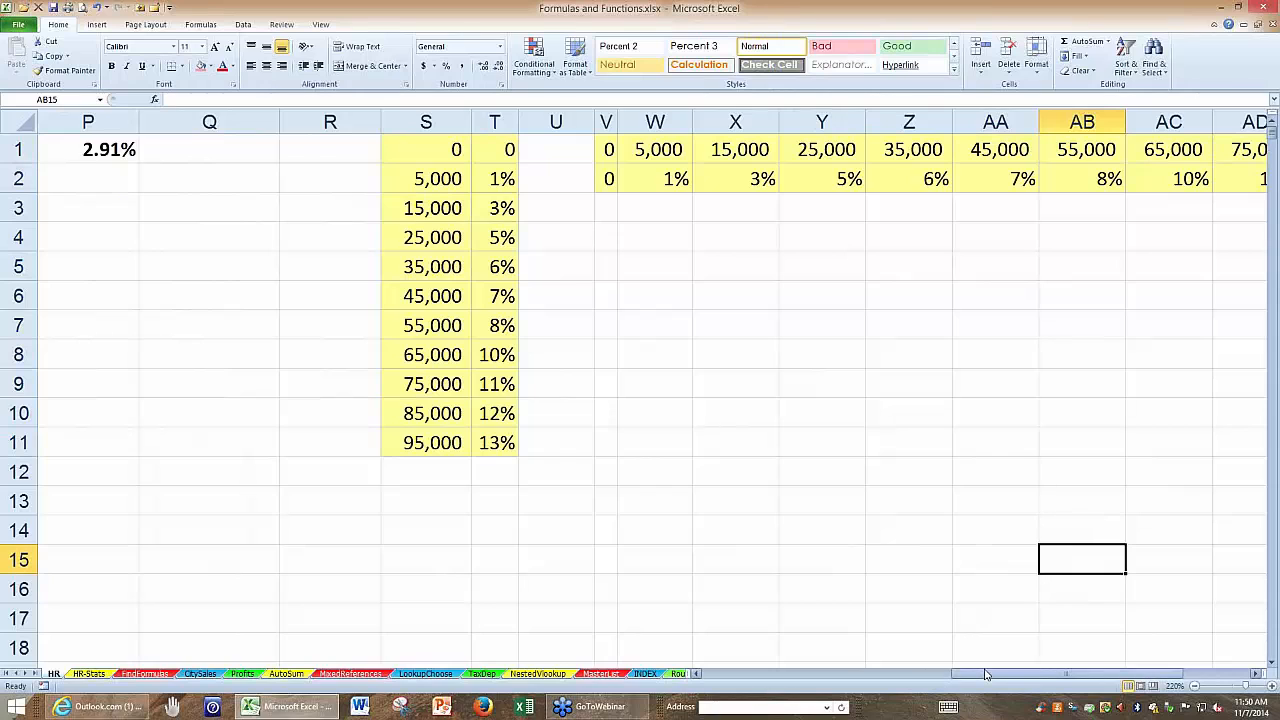
{"action": "left_click_drag", "start_coordinate": [985, 674], "coordinate": [920, 674]}
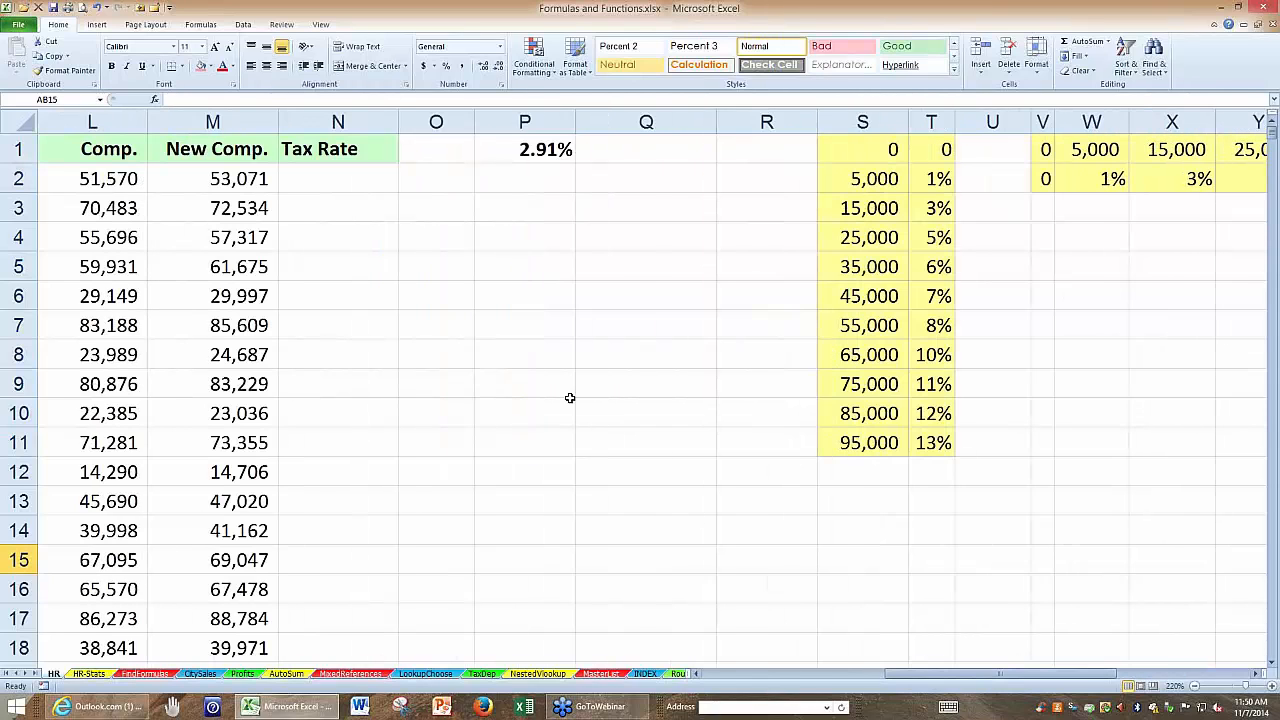
{"action": "left_click", "coordinate": [1258, 675]}
{"action": "left_click", "coordinate": [143, 148]}
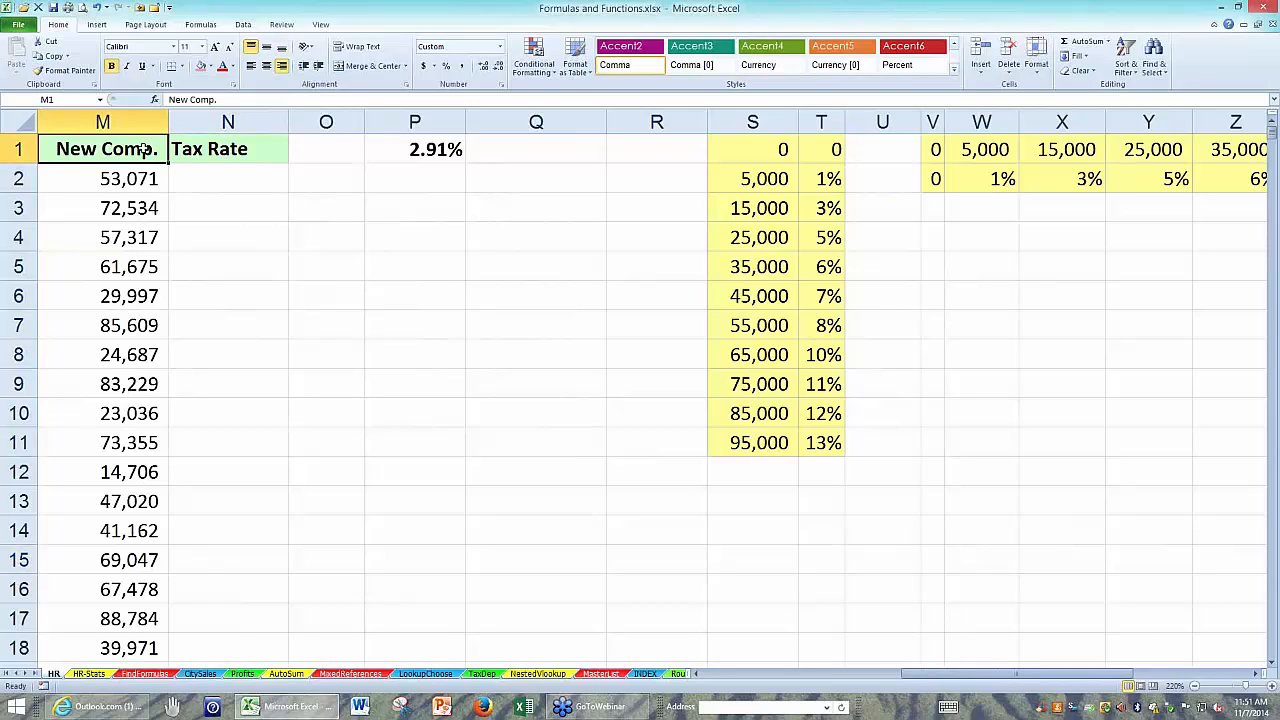
{"action": "scroll", "coordinate": [294, 290], "scroll_direction": "up", "scroll_amount": 2, "text": "ctrl"}
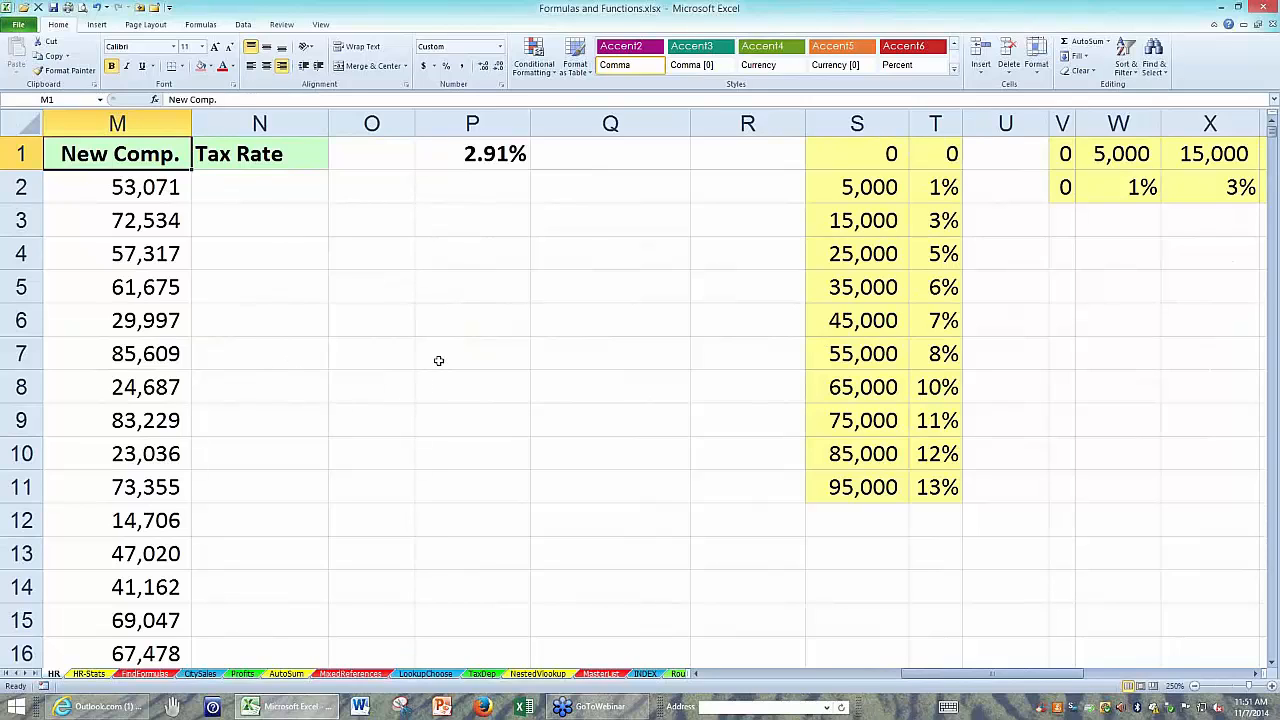
{"action": "left_click", "coordinate": [262, 184]}
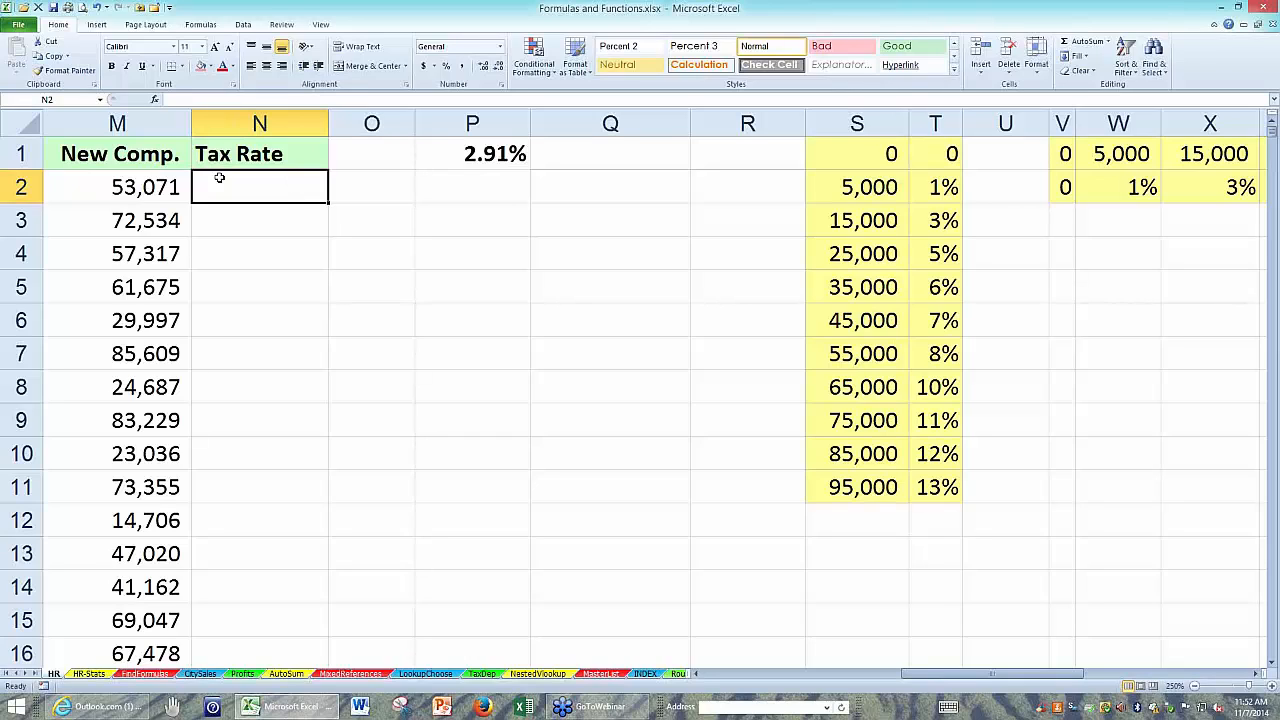
{"action": "left_click", "coordinate": [162, 187]}
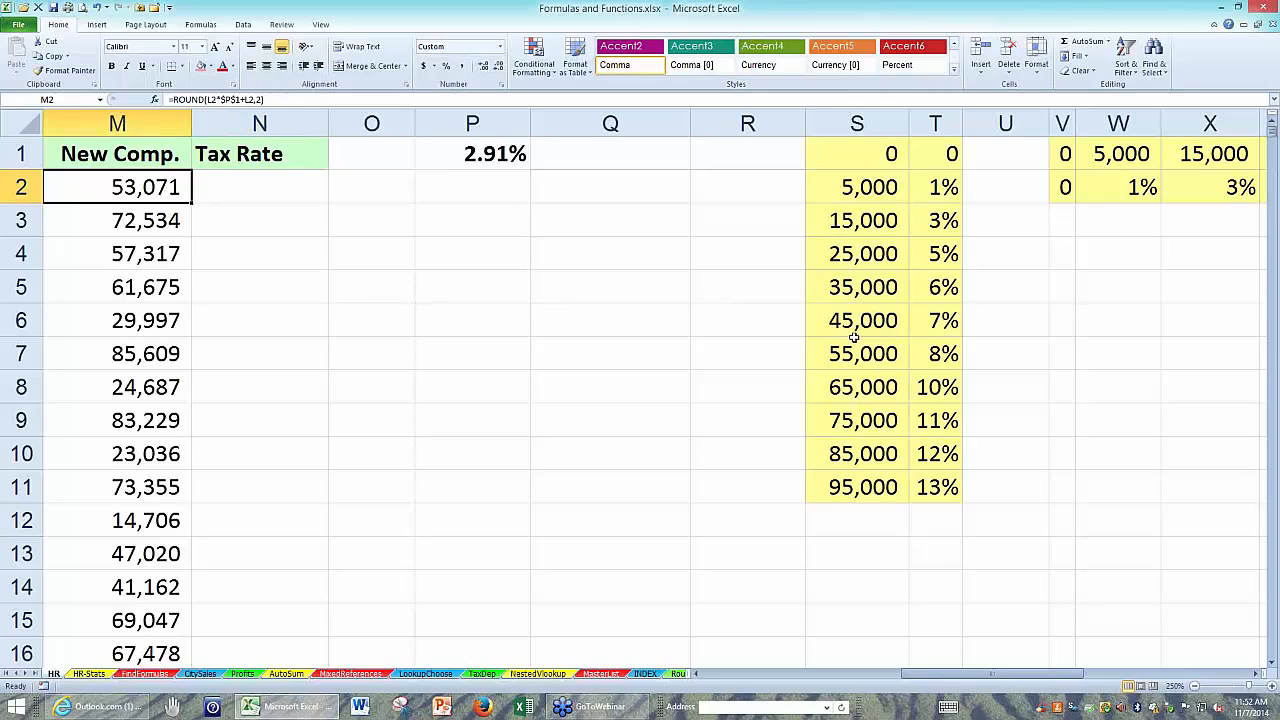
{"action": "left_click", "coordinate": [232, 185]}
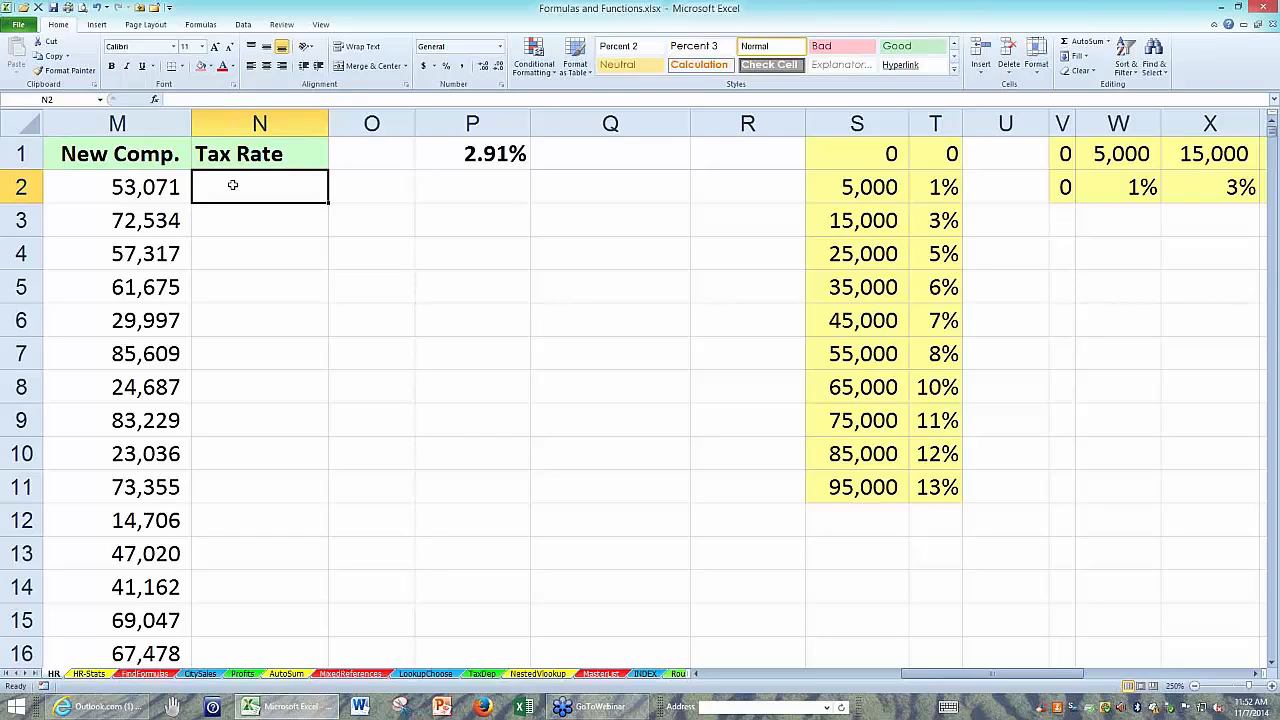
Widen the Tax Rate column N to about 1.7 times its width.
{"action": "left_click", "coordinate": [131, 157]}
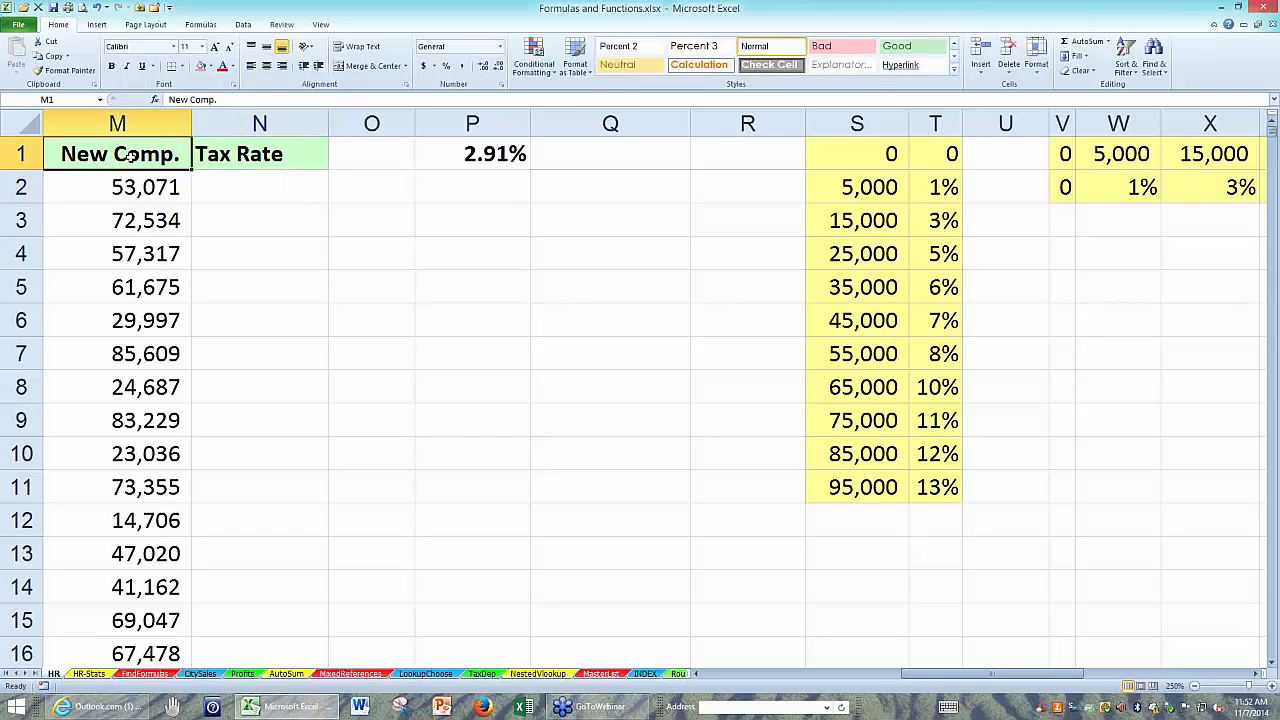
{"action": "scroll", "coordinate": [150, 172], "scroll_direction": "up", "scroll_amount": 2, "text": "ctrl"}
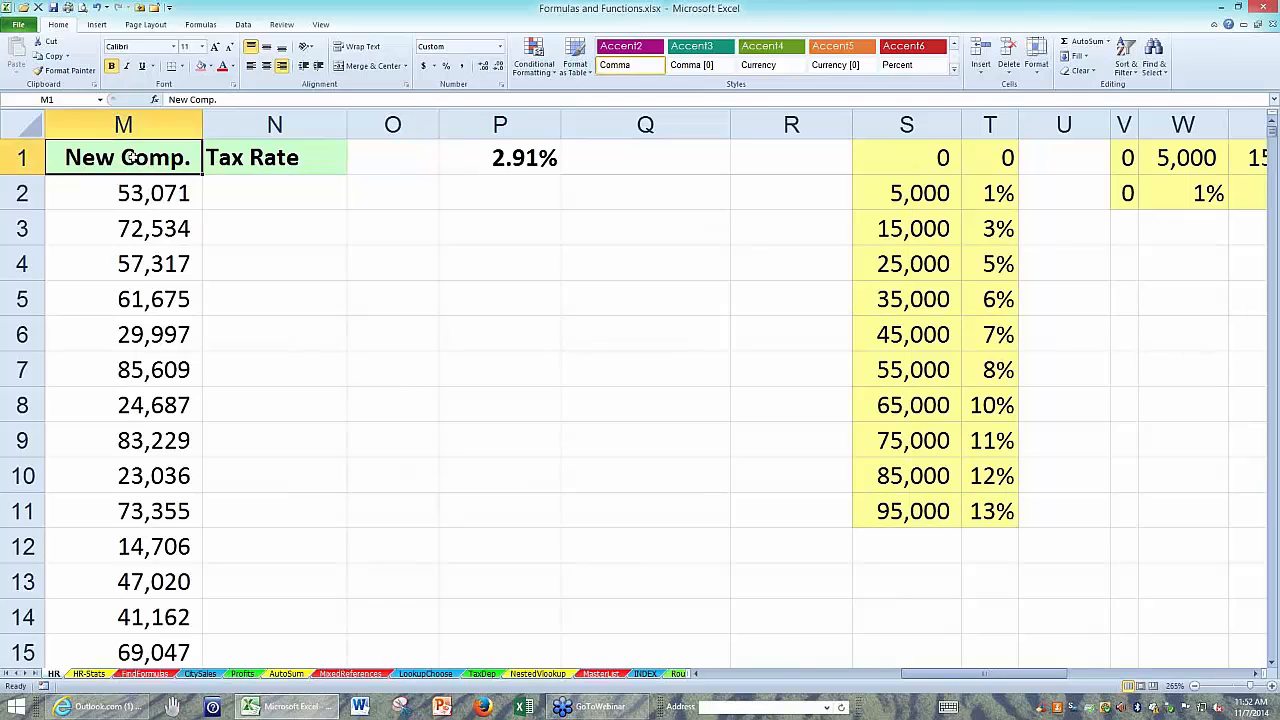
{"action": "scroll", "coordinate": [135, 158], "scroll_direction": "up", "scroll_amount": 1, "text": "ctrl"}
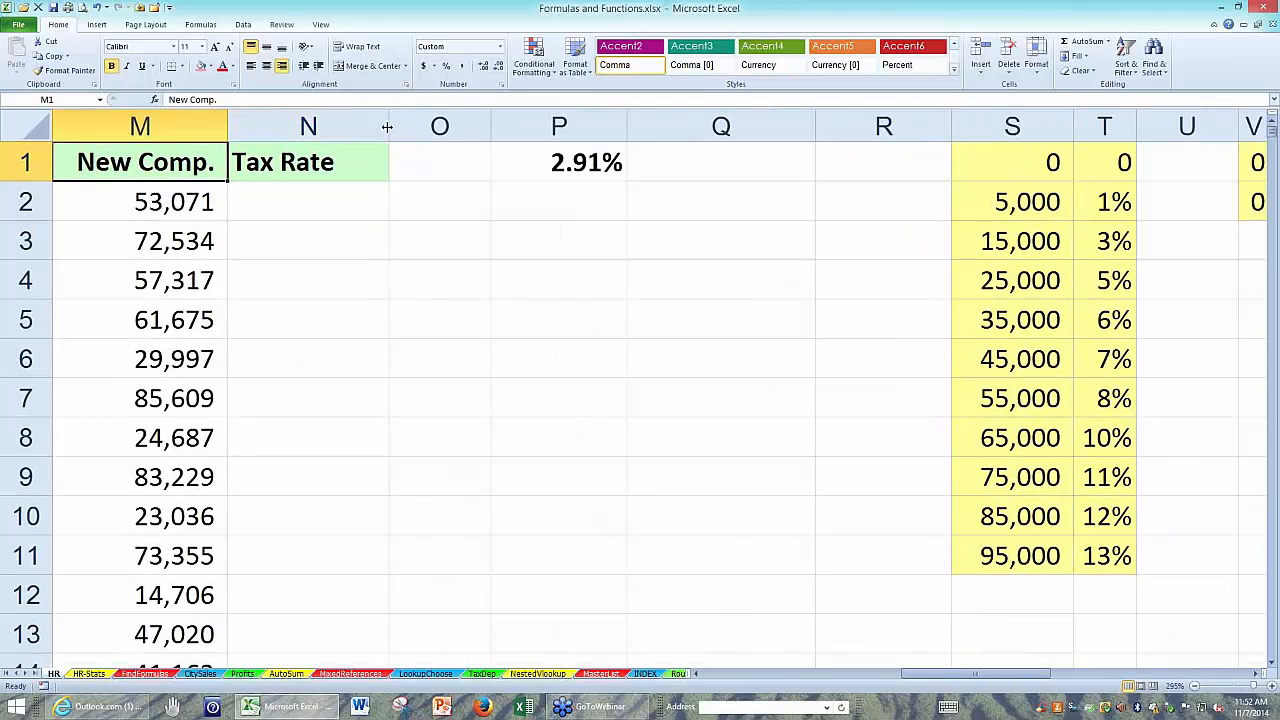
{"action": "left_click_drag", "start_coordinate": [388, 125], "coordinate": [503, 125]}
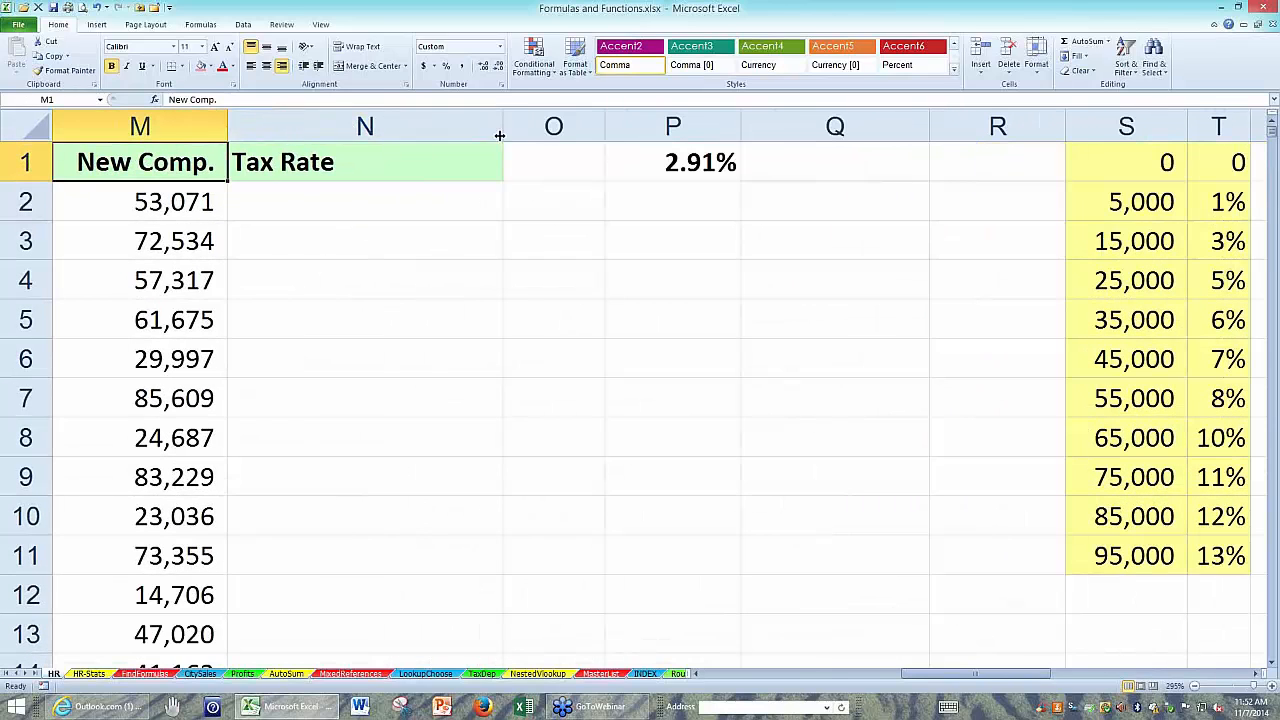
Begin a VLOOKUP formula in N2 by entering =vlookup(, correcting the function name's spelling.
{"action": "left_click", "coordinate": [377, 207]}
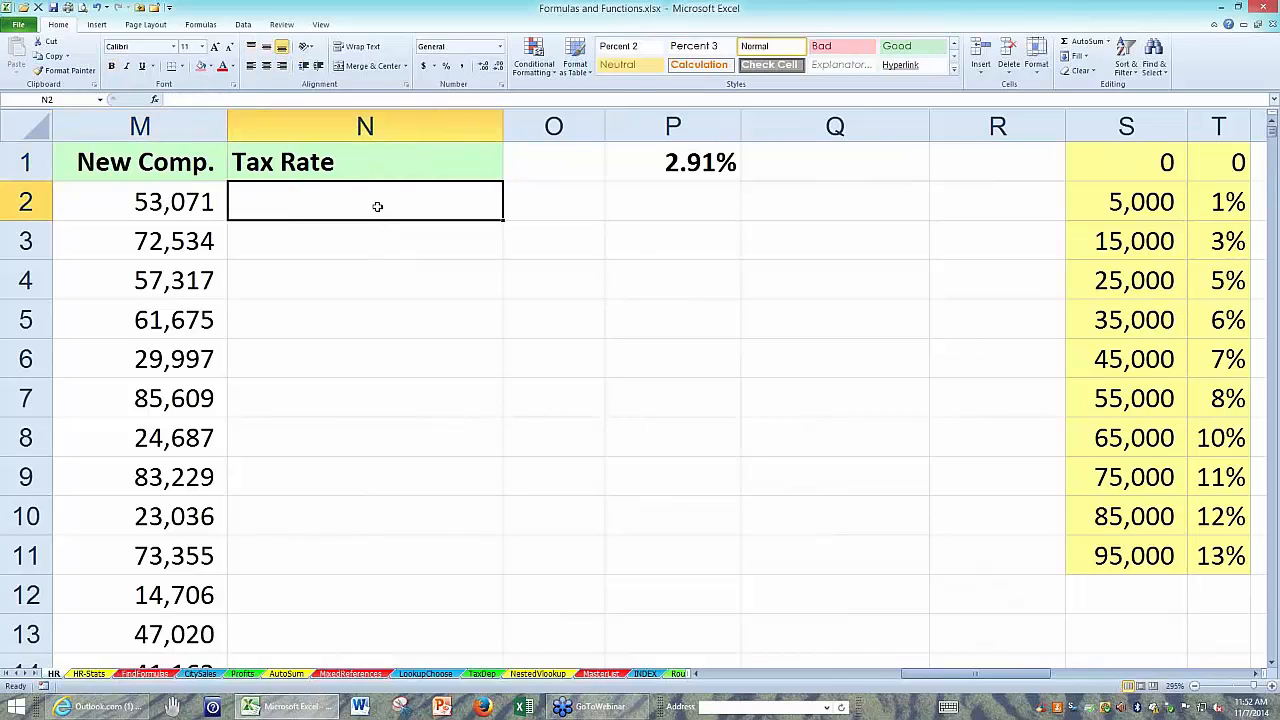
{"action": "type", "text": "="}
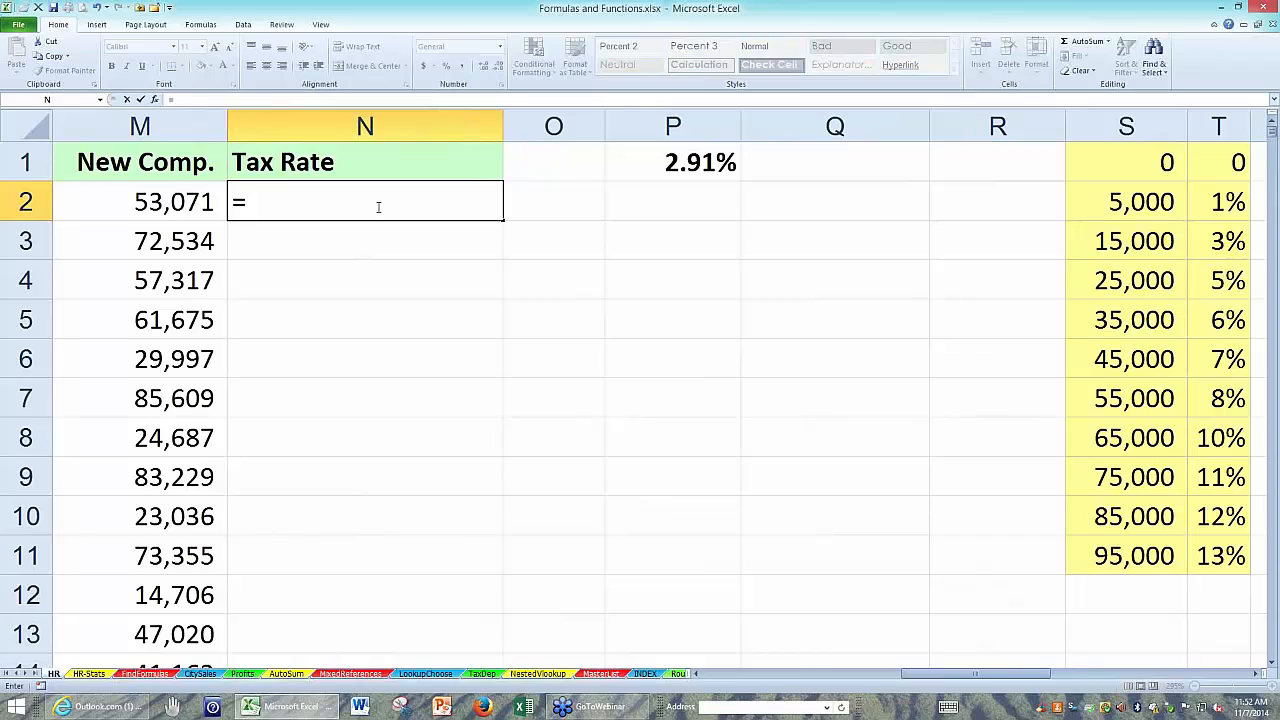
{"action": "type", "text": "vloo"}
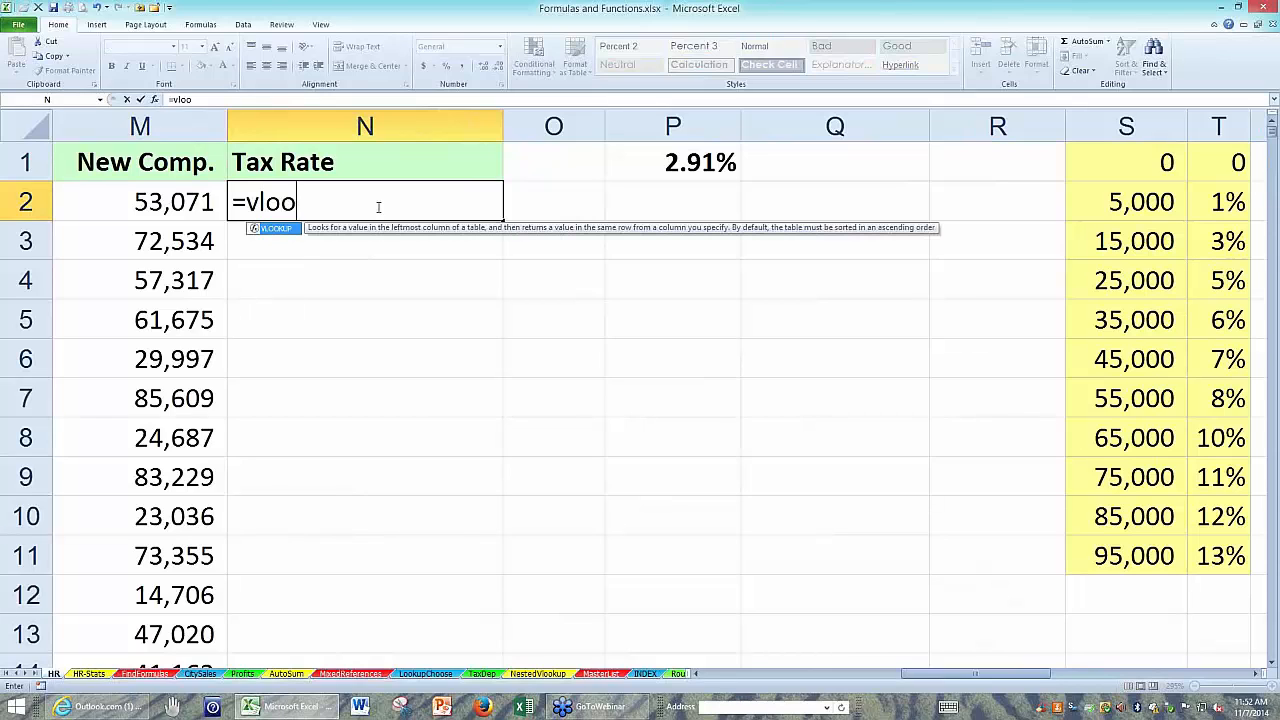
{"action": "key", "text": "BackSpace"}
{"action": "type", "text": "ky"}
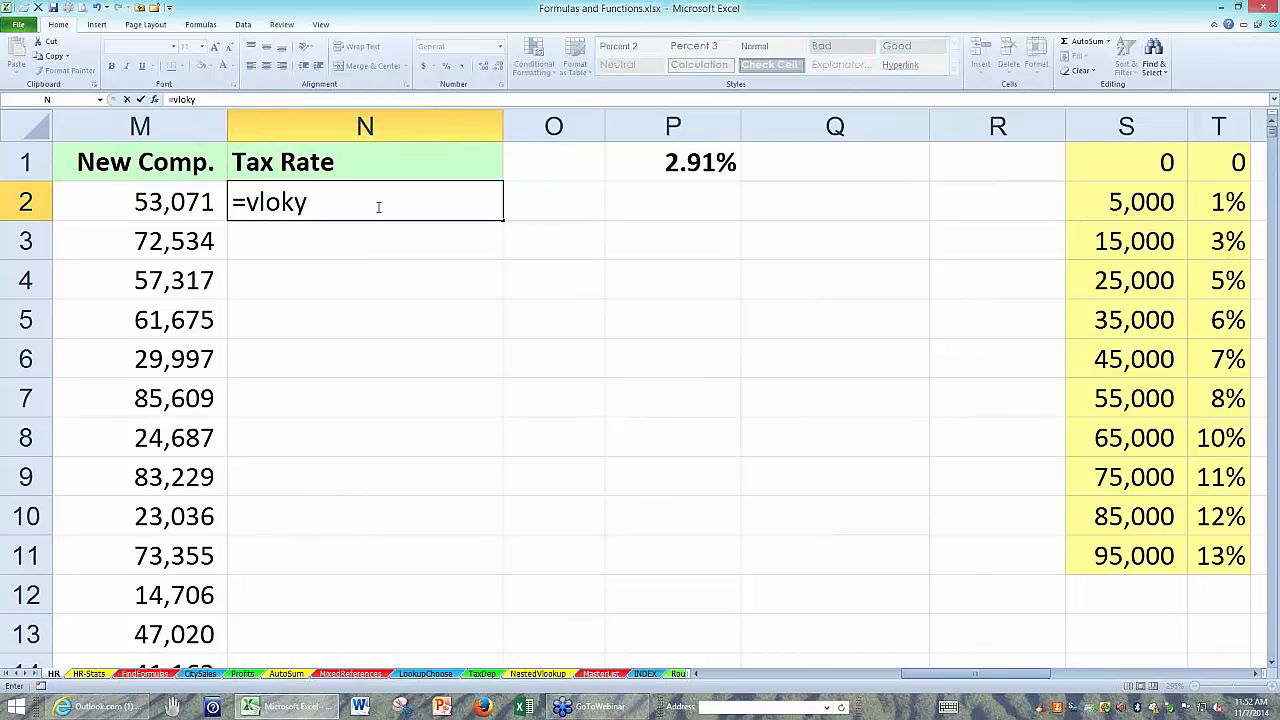
{"action": "type", "text": "up"}
{"action": "key", "text": "BackSpace"}
{"action": "key", "text": "BackSpace"}
{"action": "key", "text": "BackSpace"}
{"action": "key", "text": "BackSpace"}
{"action": "type", "text": "ookup"}
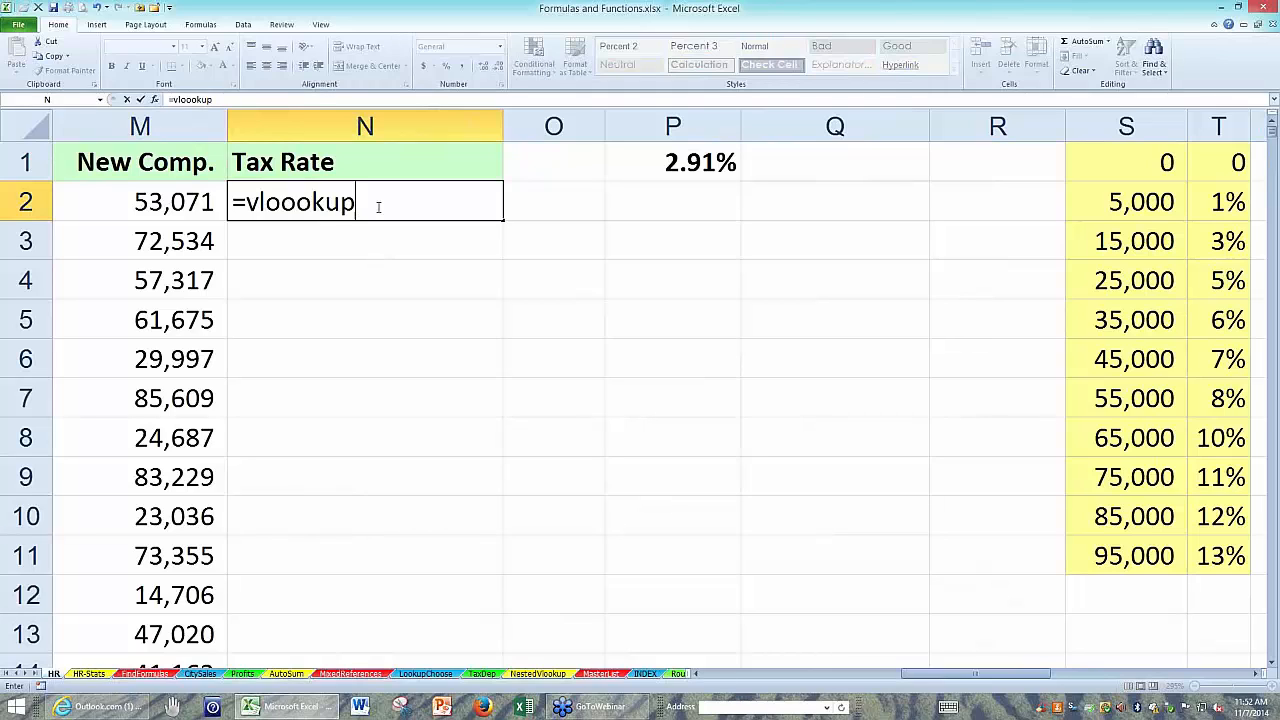
{"action": "left_click", "coordinate": [301, 204]}
{"action": "key", "text": "BackSpace"}
{"action": "left_click", "coordinate": [340, 202]}
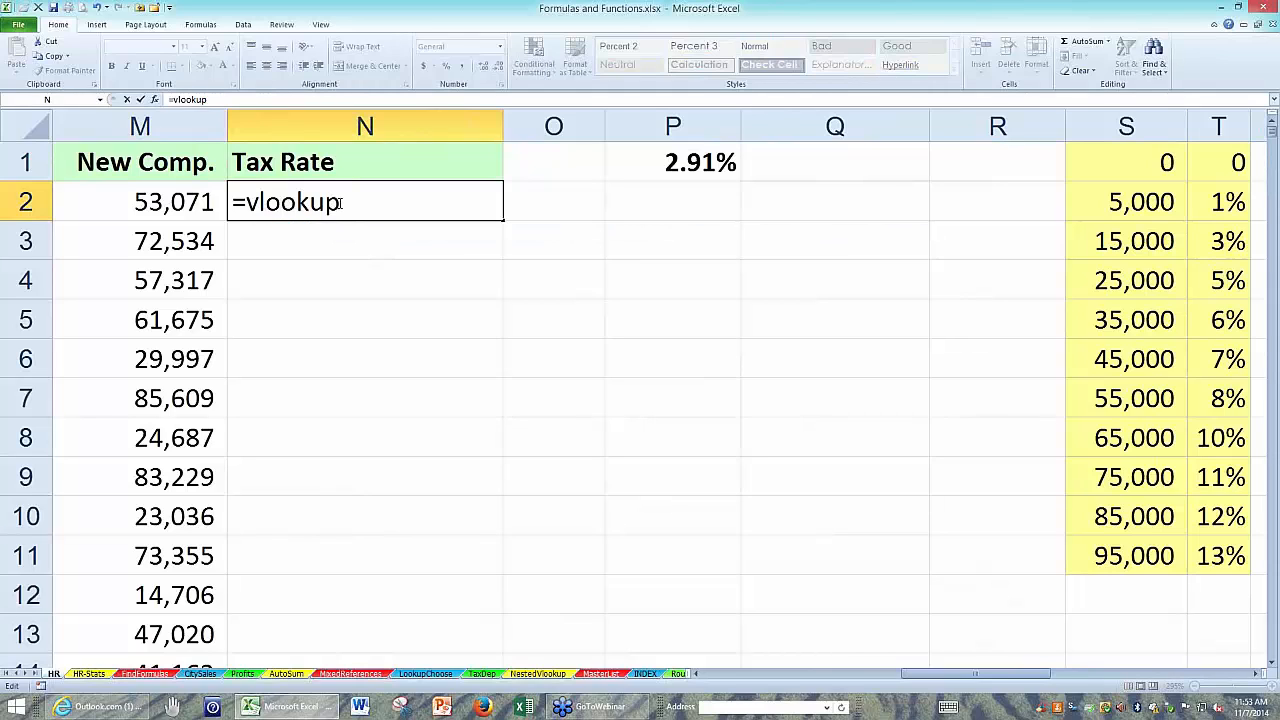
{"action": "type", "text": "("}
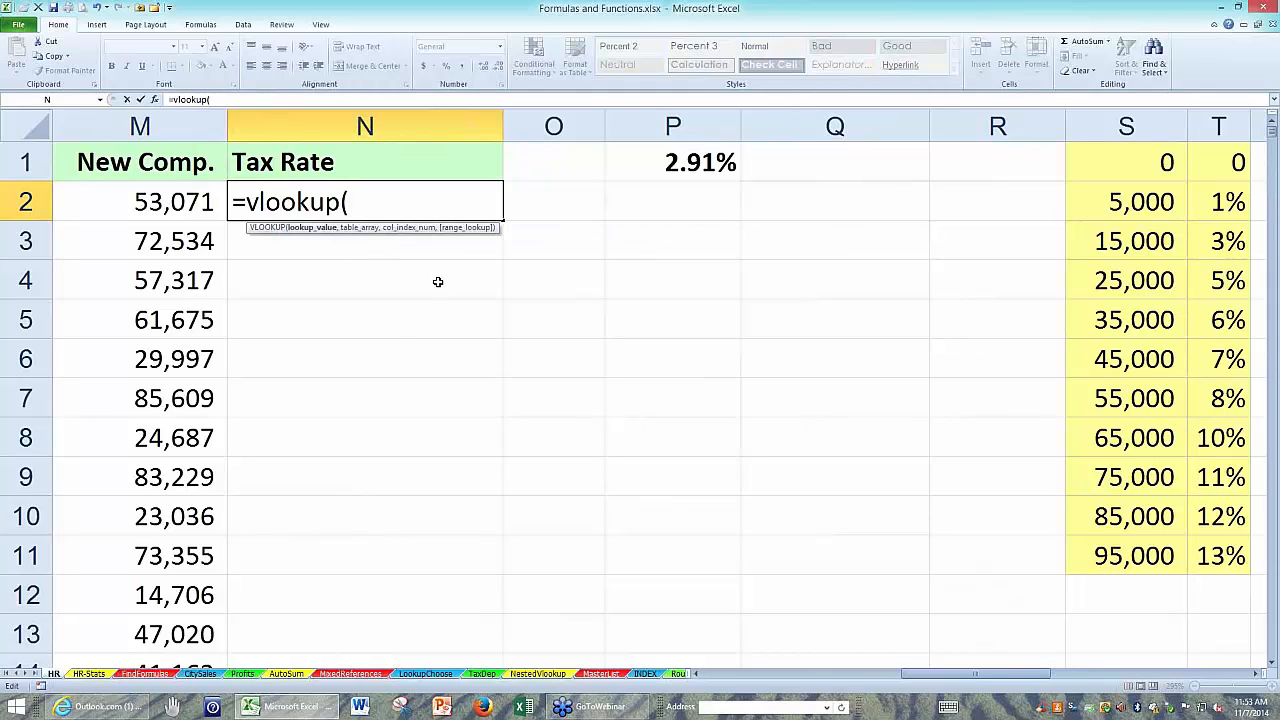
Complete the VLOOKUP in N2 with lookup value M2, table S1:T11 and column index 2, and format the result as a percentage.
{"action": "left_click", "coordinate": [168, 202]}
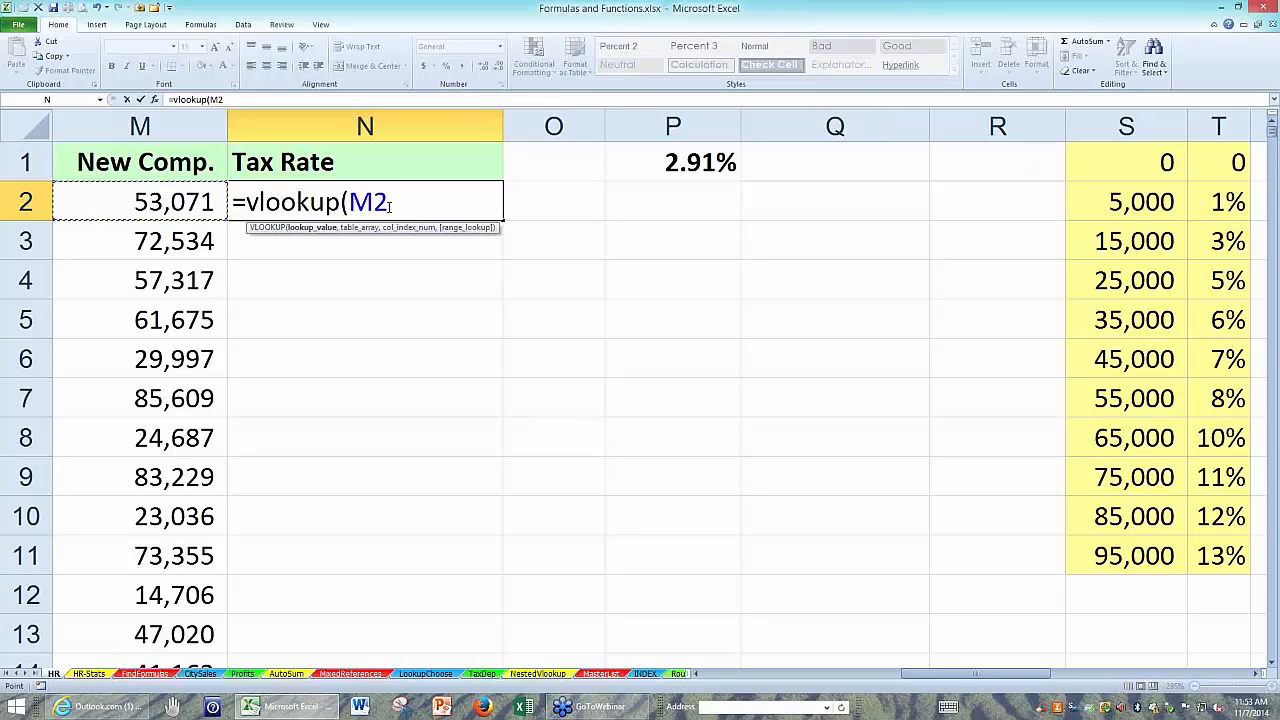
{"action": "type", "text": ","}
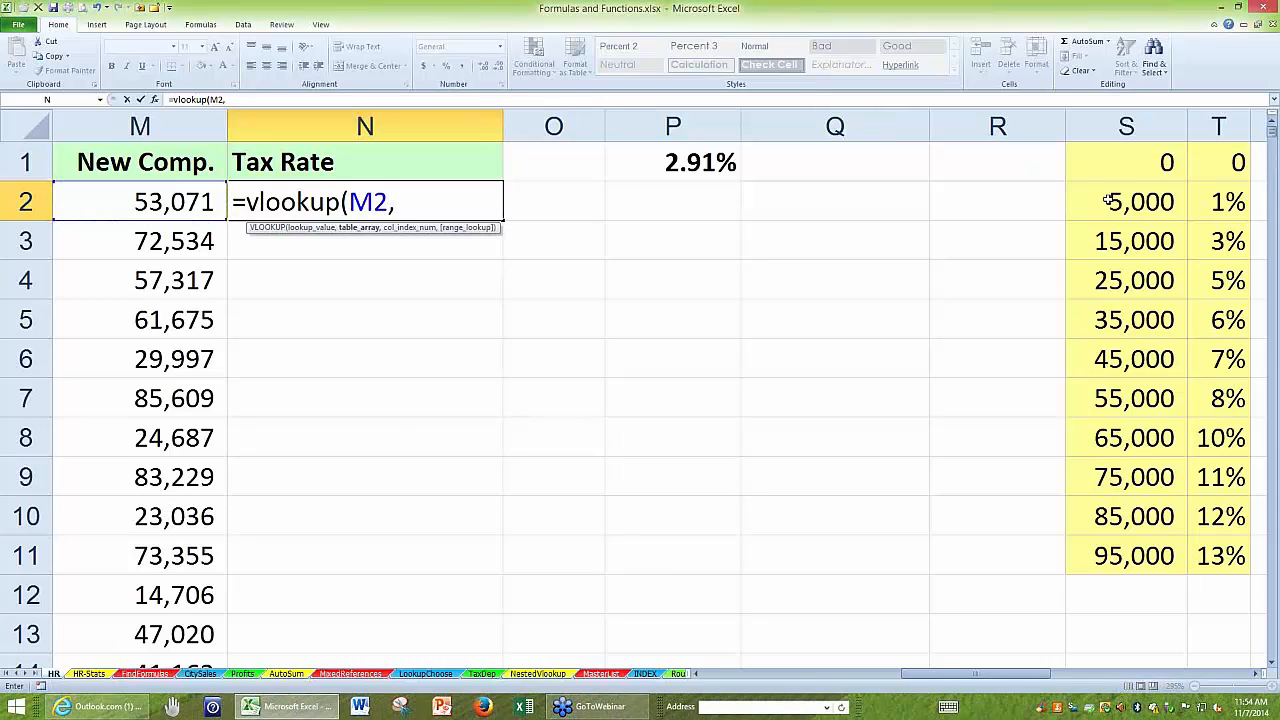
{"action": "left_click_drag", "start_coordinate": [1097, 162], "coordinate": [1210, 556]}
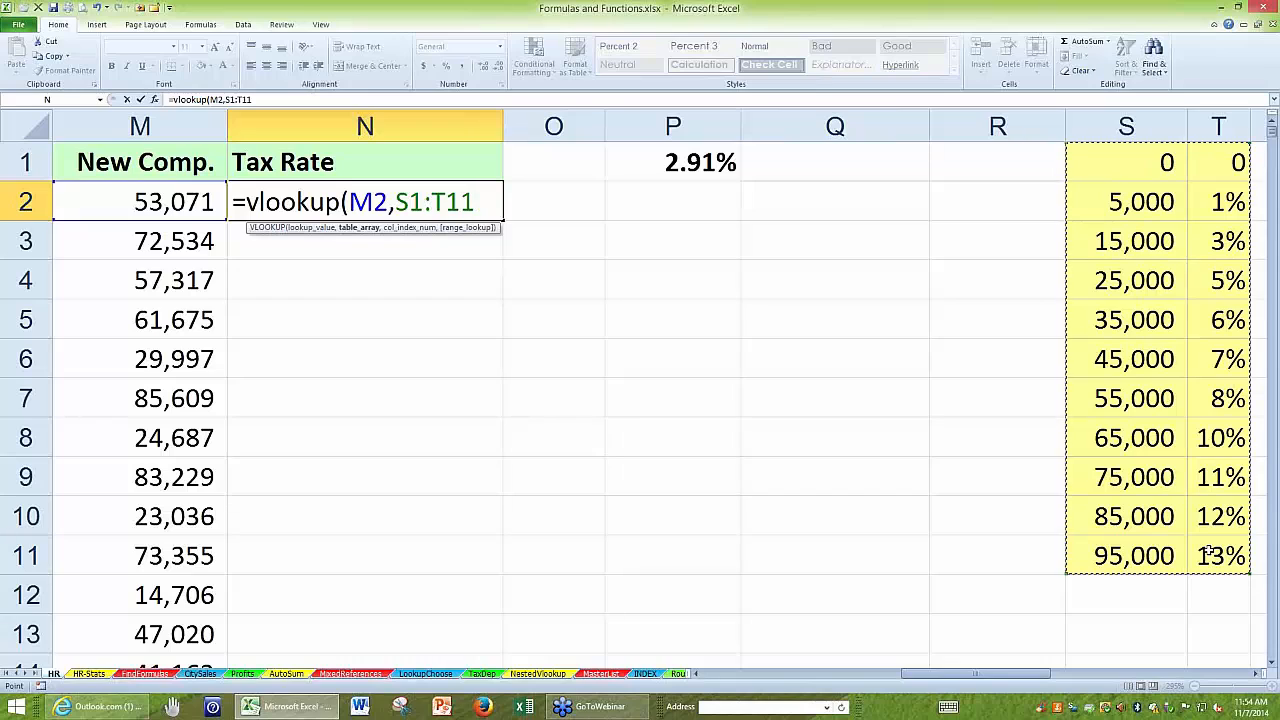
{"action": "type", "text": ","}
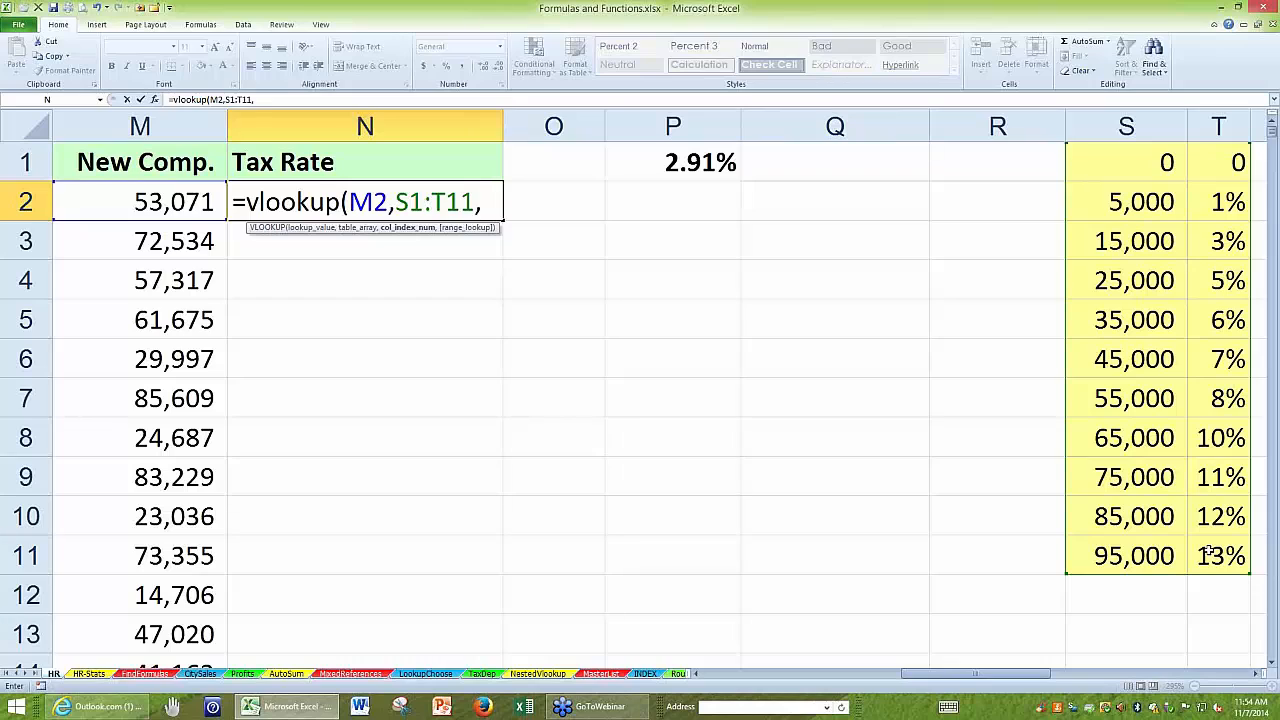
{"action": "type", "text": "2"}
{"action": "key", "text": "Return"}
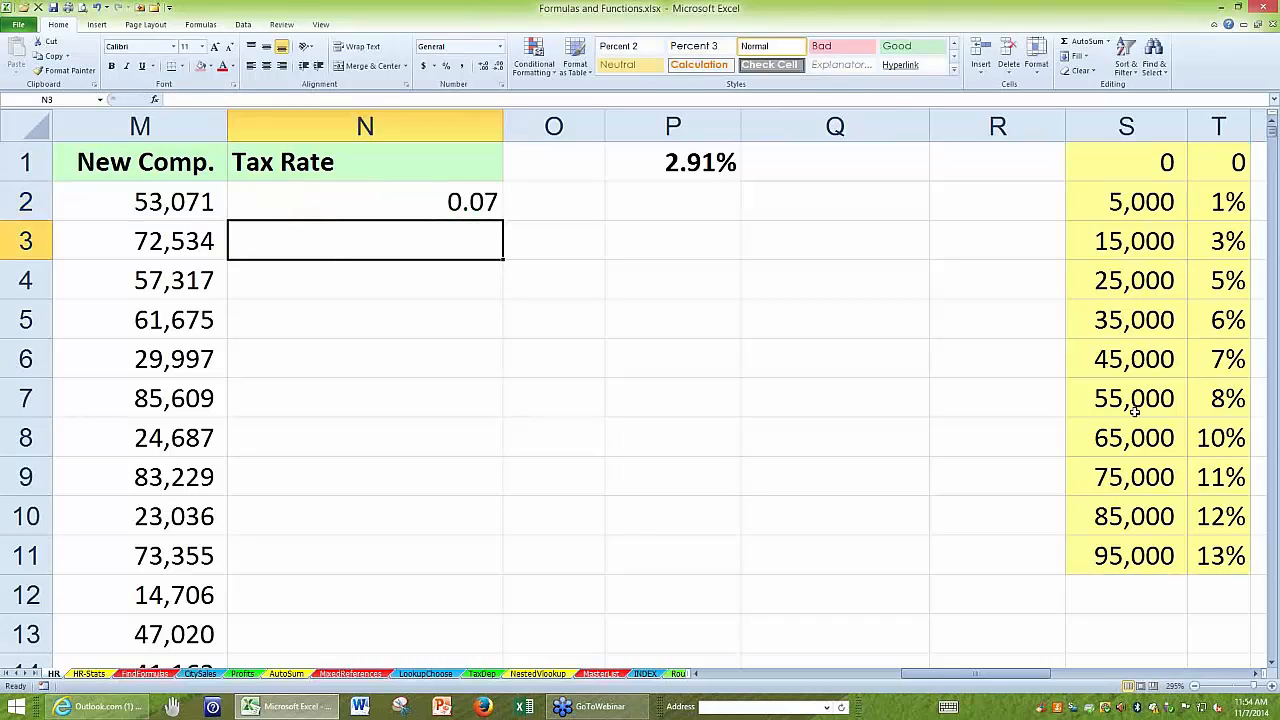
{"action": "left_click", "coordinate": [416, 202]}
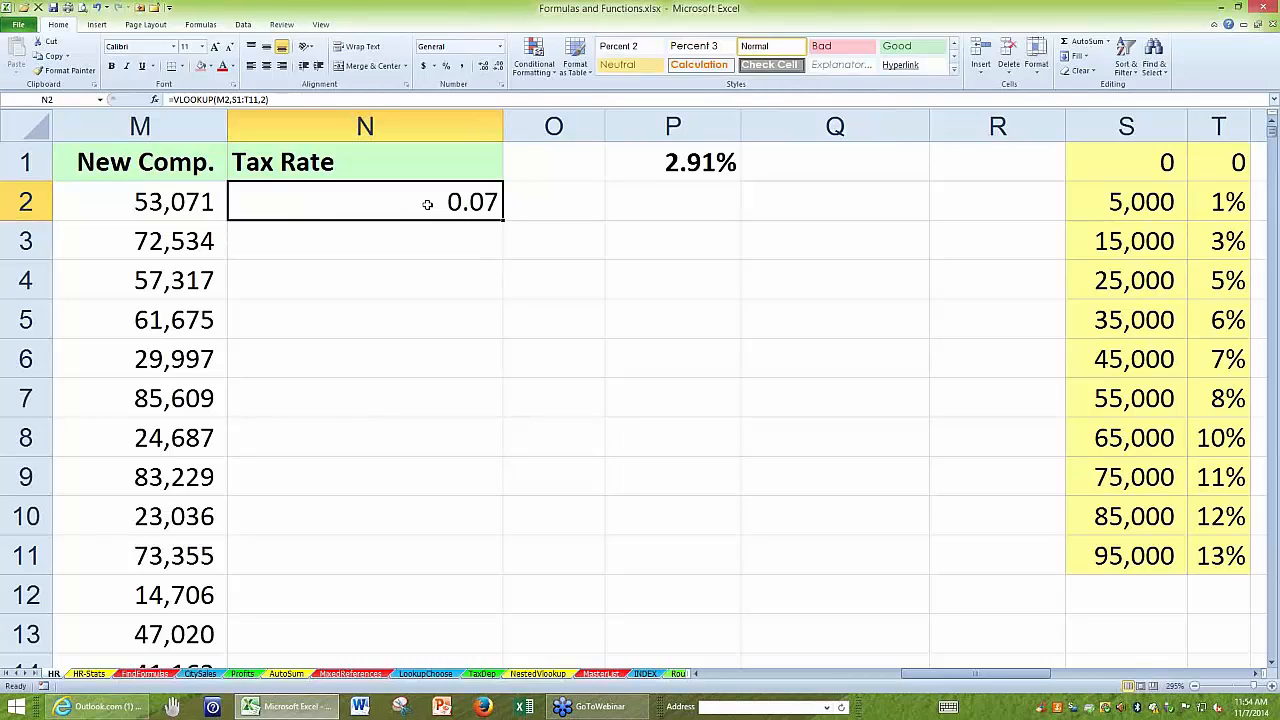
{"action": "left_click", "coordinate": [447, 67]}
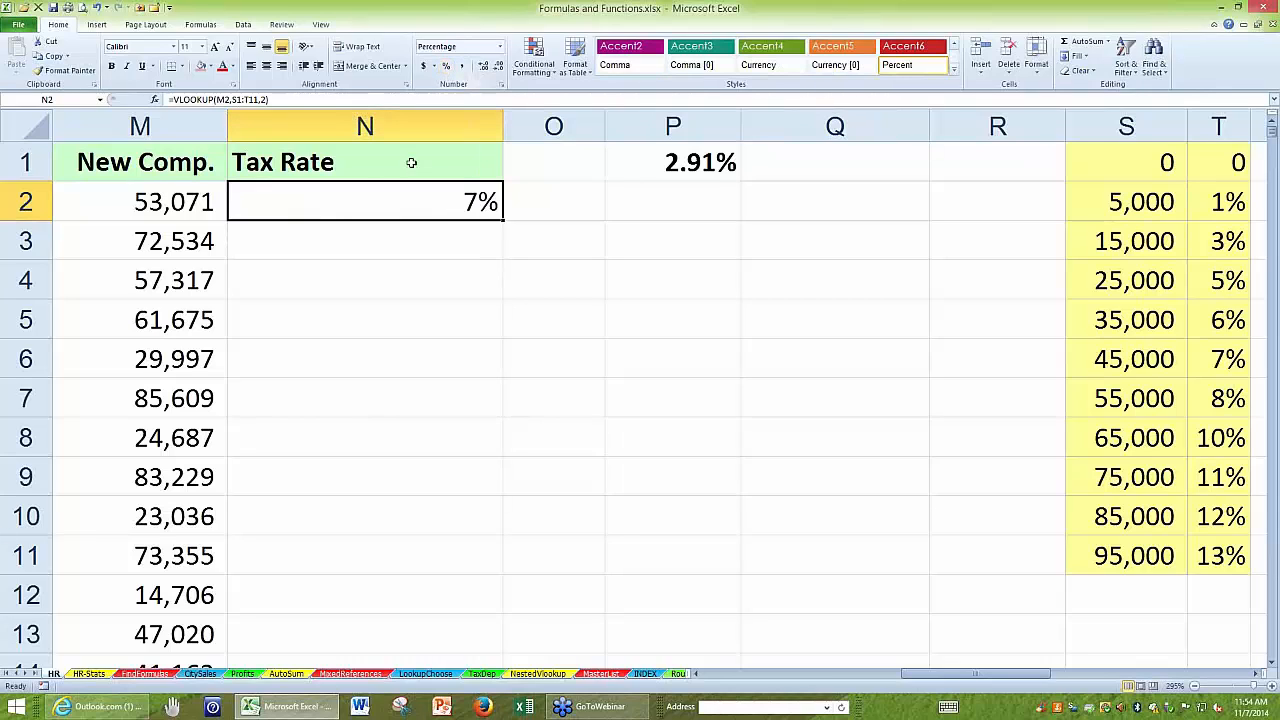
Make the table range in N2's VLOOKUP absolute as $S$1:$T$11, keeping N2 selected.
{"action": "double_click", "coordinate": [350, 201]}
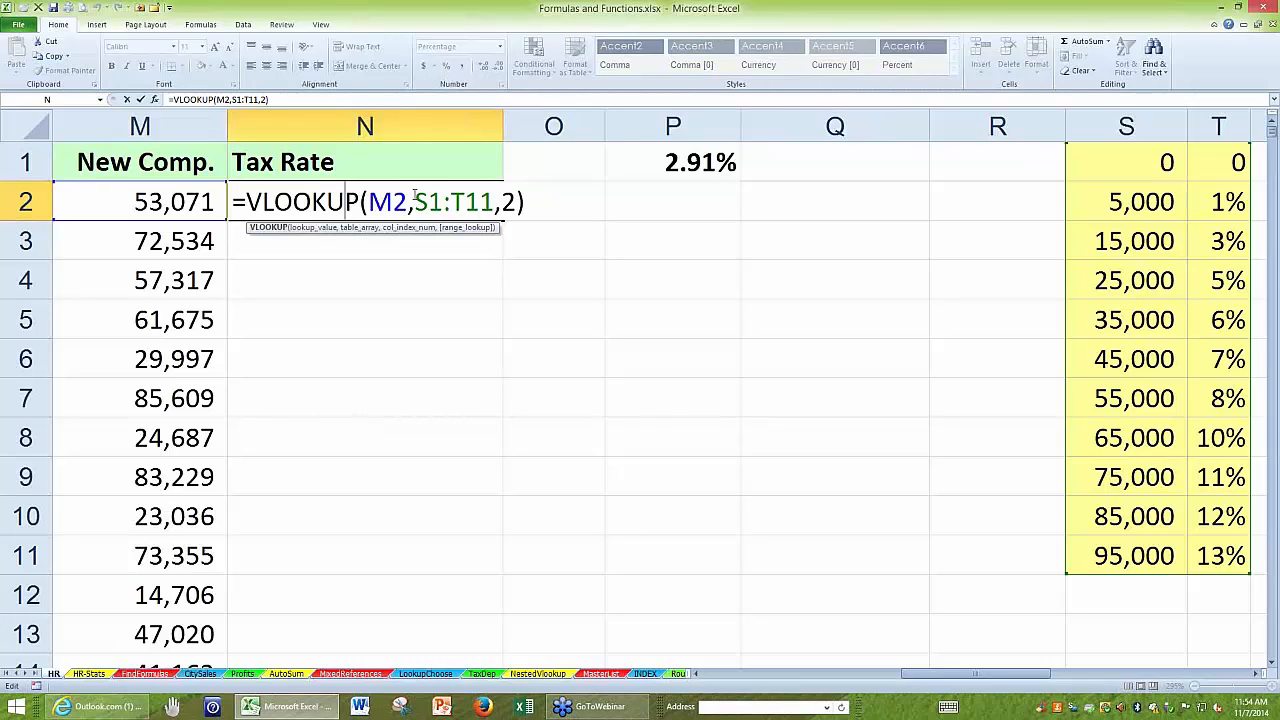
{"action": "left_click_drag", "start_coordinate": [414, 202], "coordinate": [496, 205]}
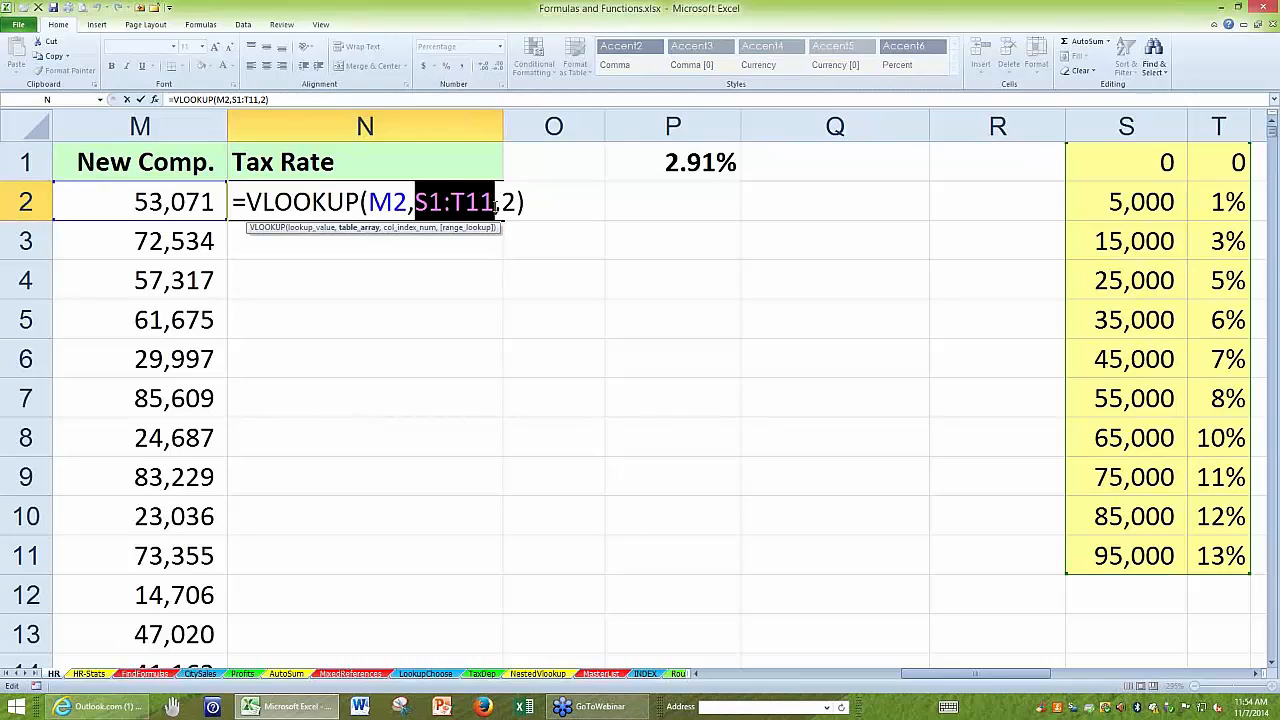
{"action": "key", "text": "F4"}
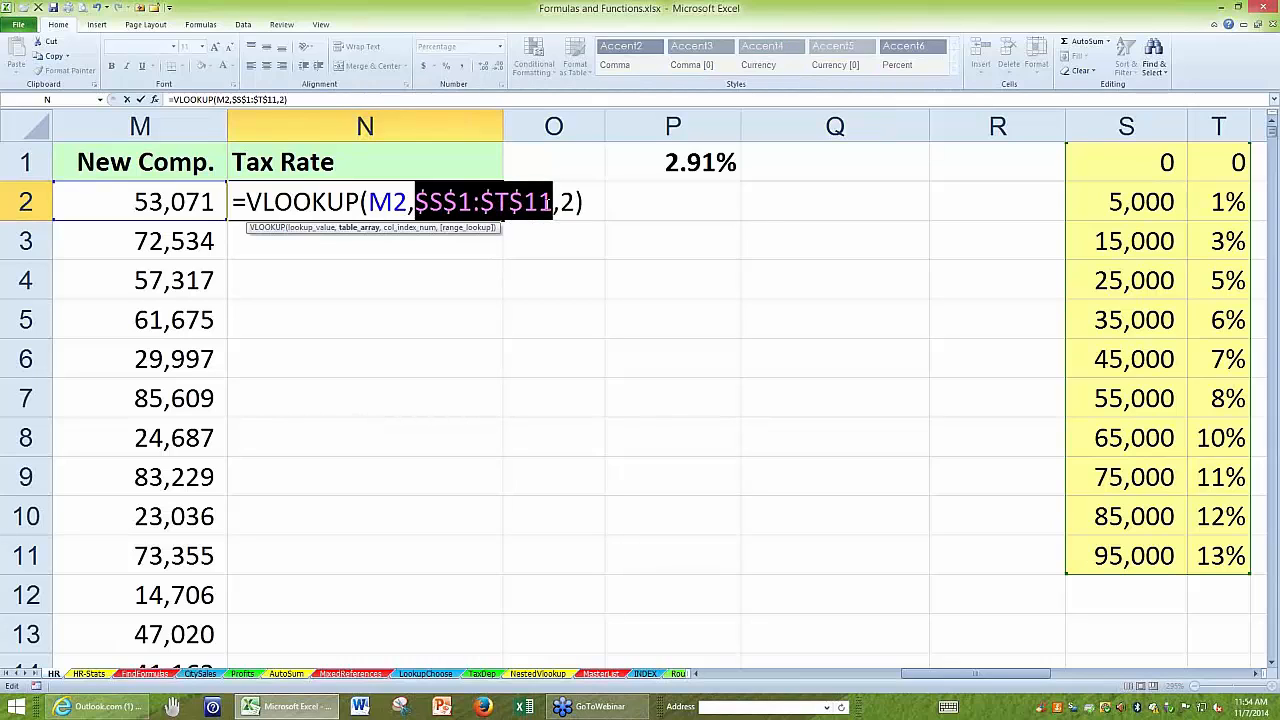
{"action": "left_click", "coordinate": [561, 208]}
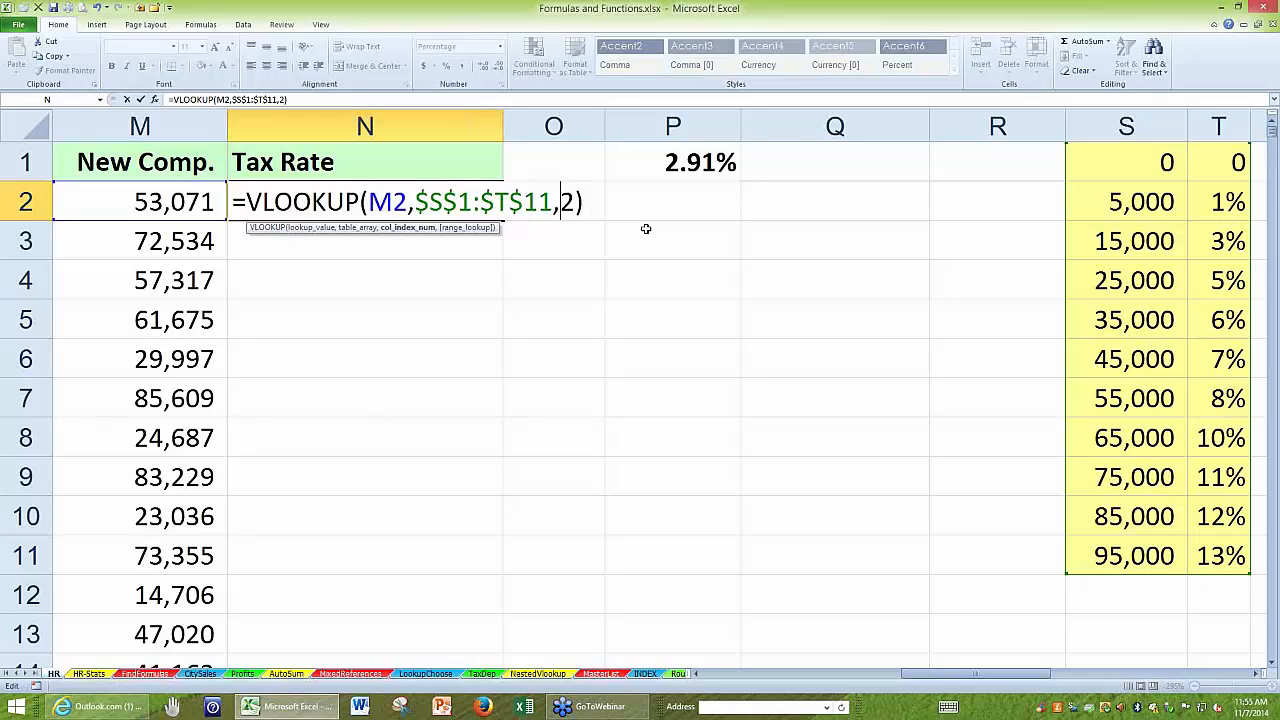
{"action": "key", "text": "ctrl+Return"}
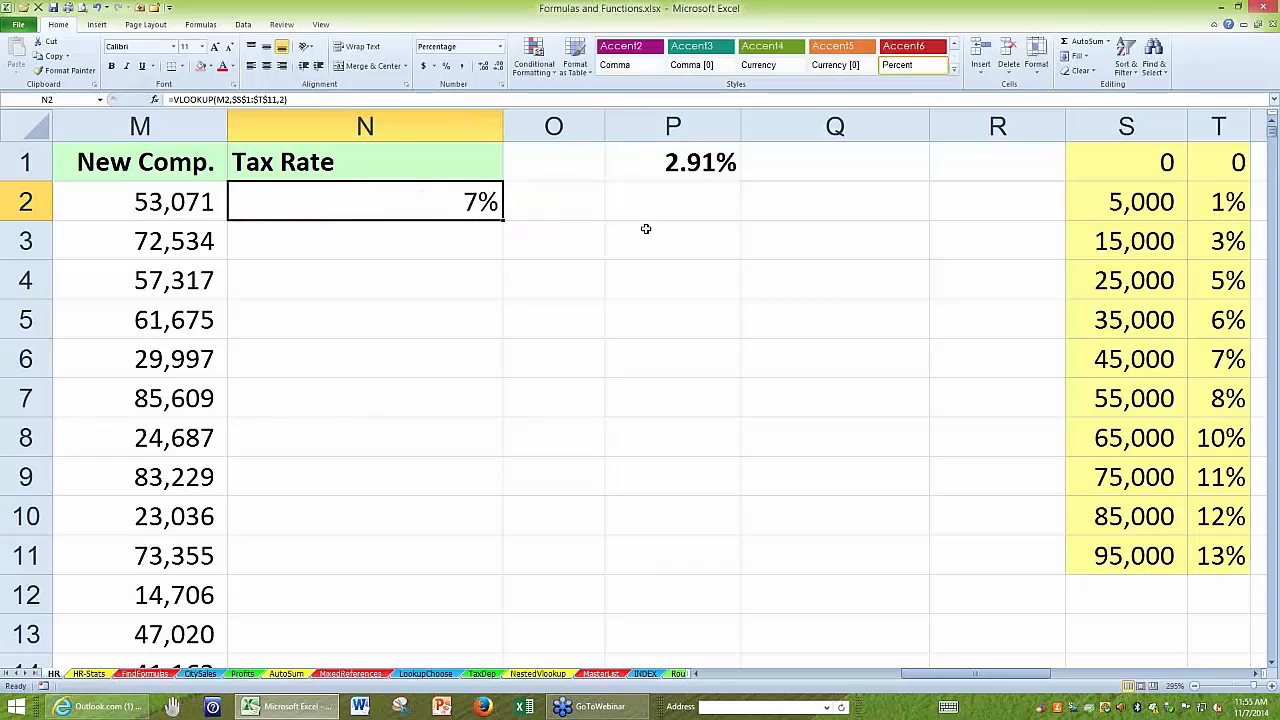
Fill the N2 VLOOKUP down the Tax Rate column to N699, check the last filled row and return to N2.
{"action": "double_click", "coordinate": [502, 219]}
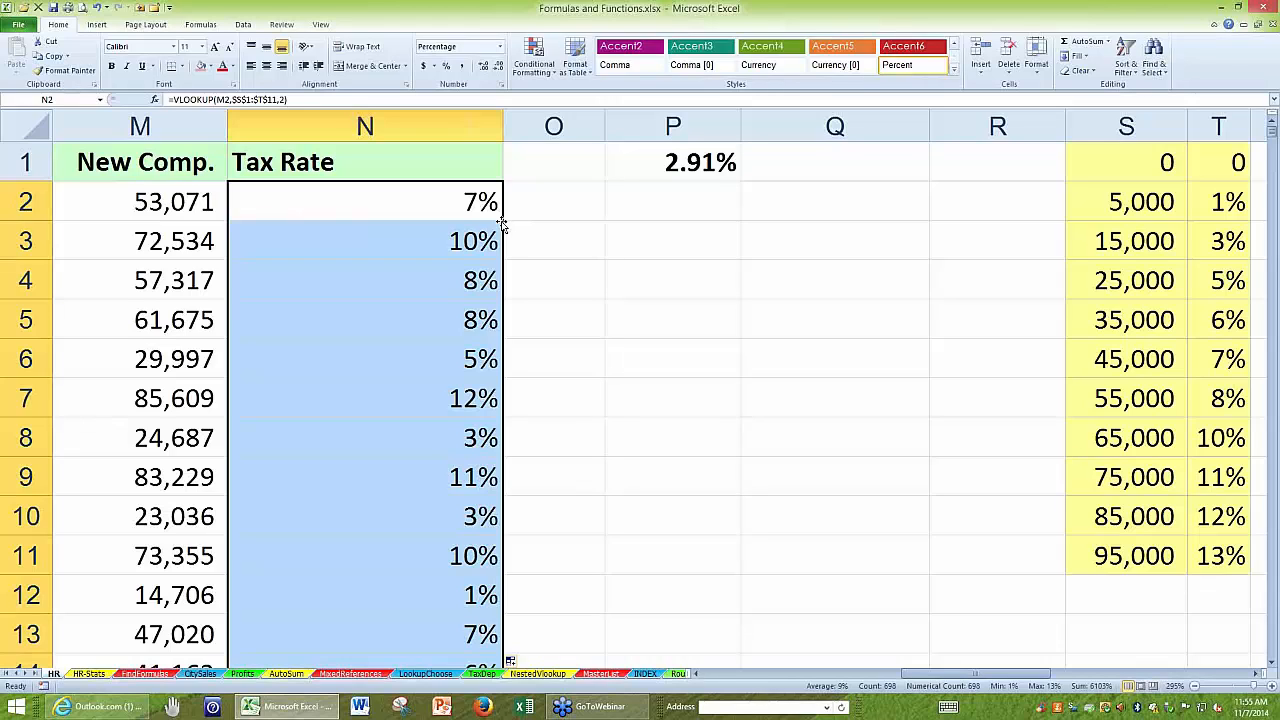
{"action": "key", "text": "ctrl+period"}
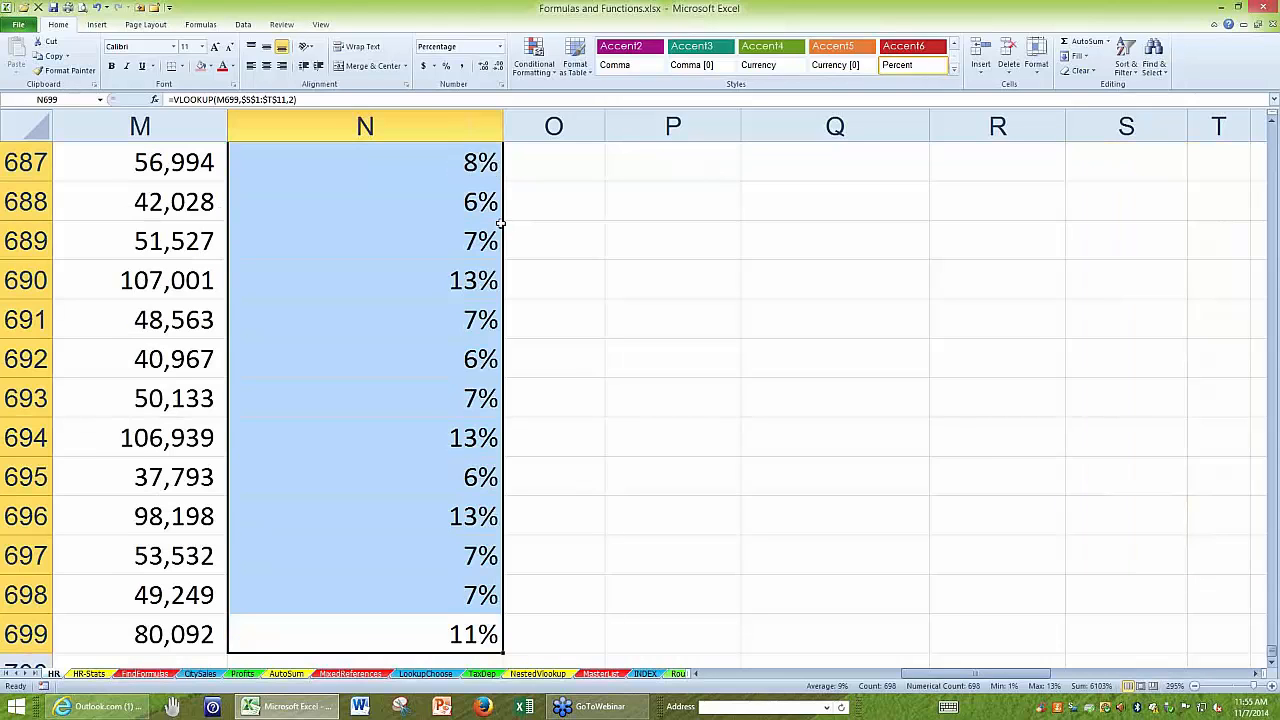
{"action": "key", "text": "ctrl+period"}
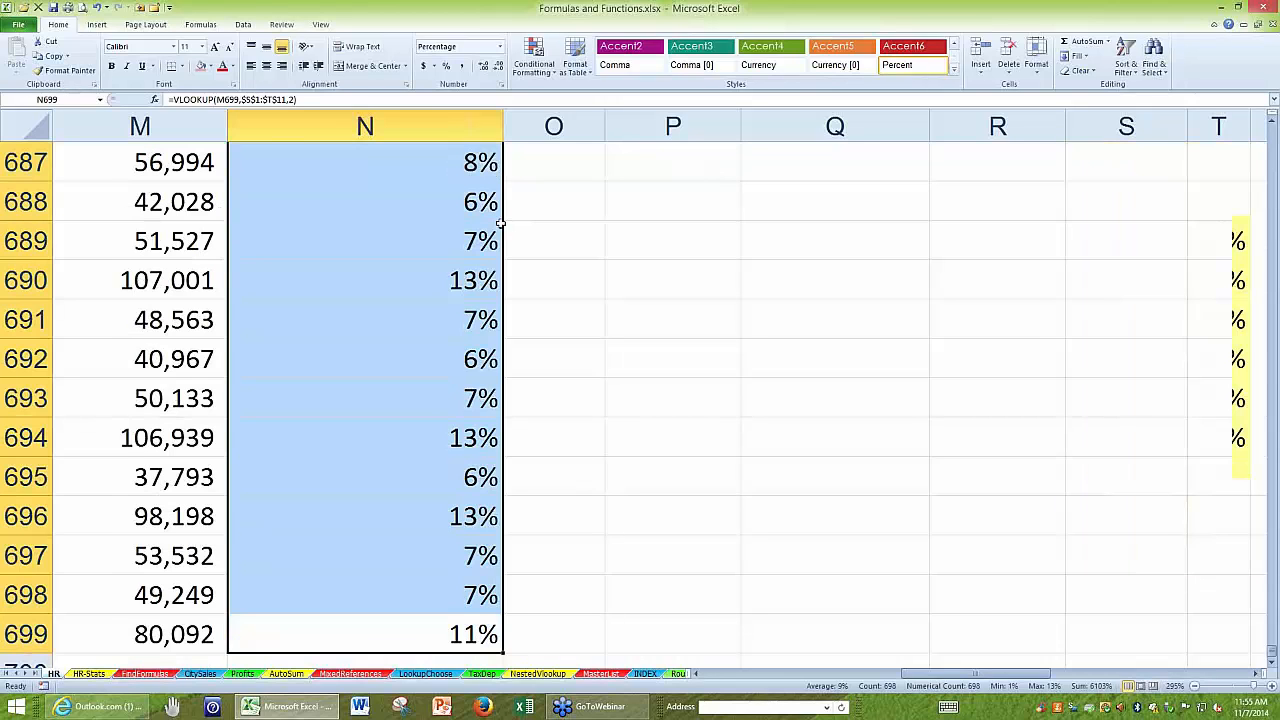
{"action": "scroll", "coordinate": [394, 206], "scroll_direction": "up", "scroll_amount": 1}
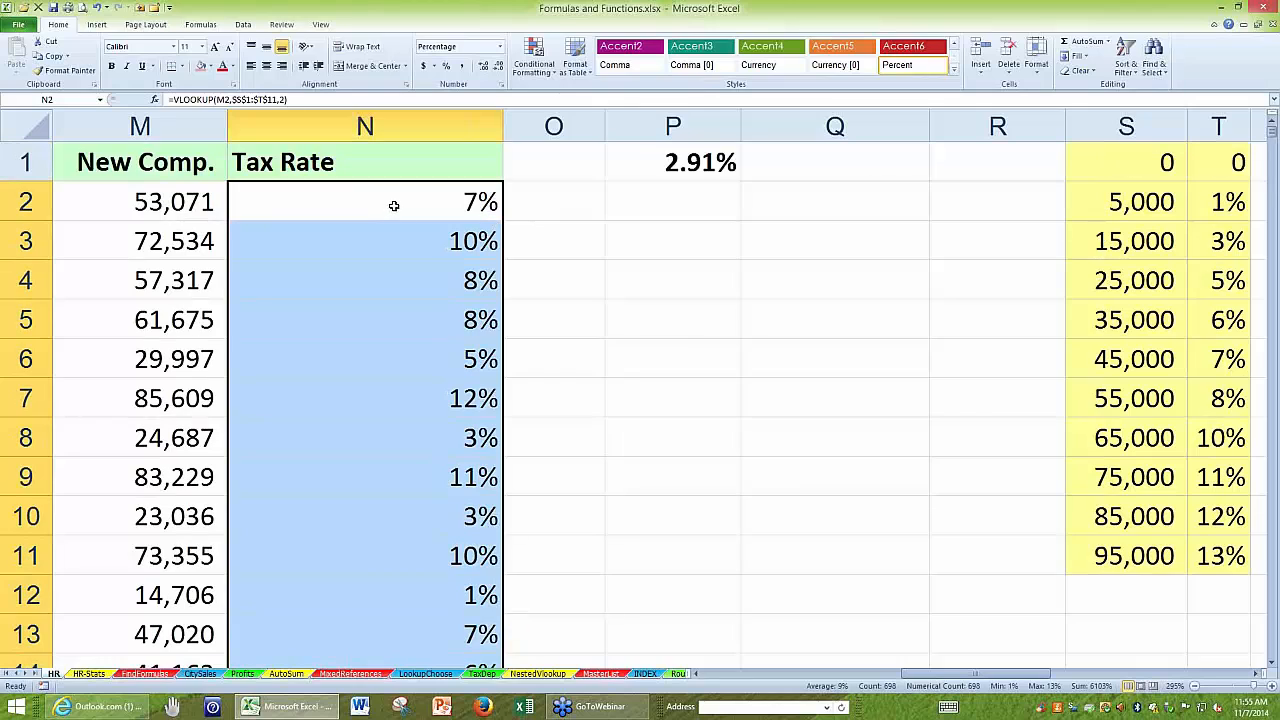
{"action": "left_click", "coordinate": [394, 206]}
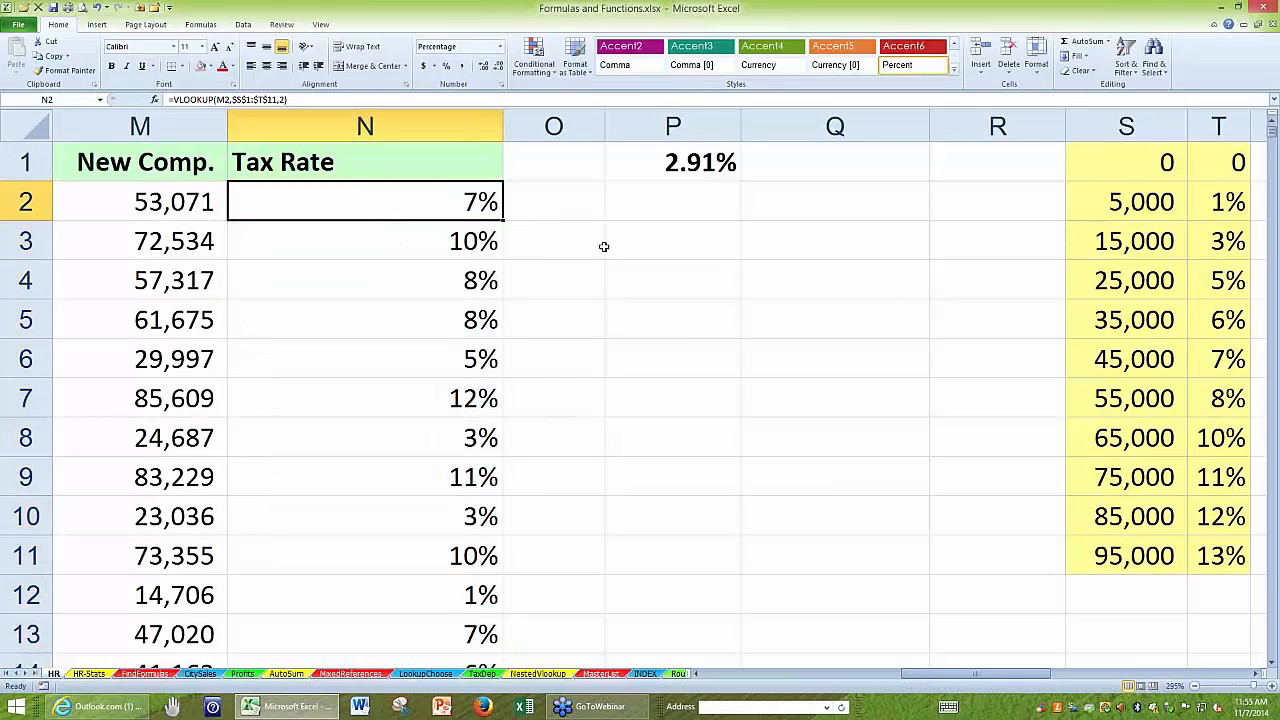
Examine the order of the income thresholds in S1:S11 of the vertical rate table.
{"action": "left_click_drag", "start_coordinate": [1097, 162], "coordinate": [1110, 548]}
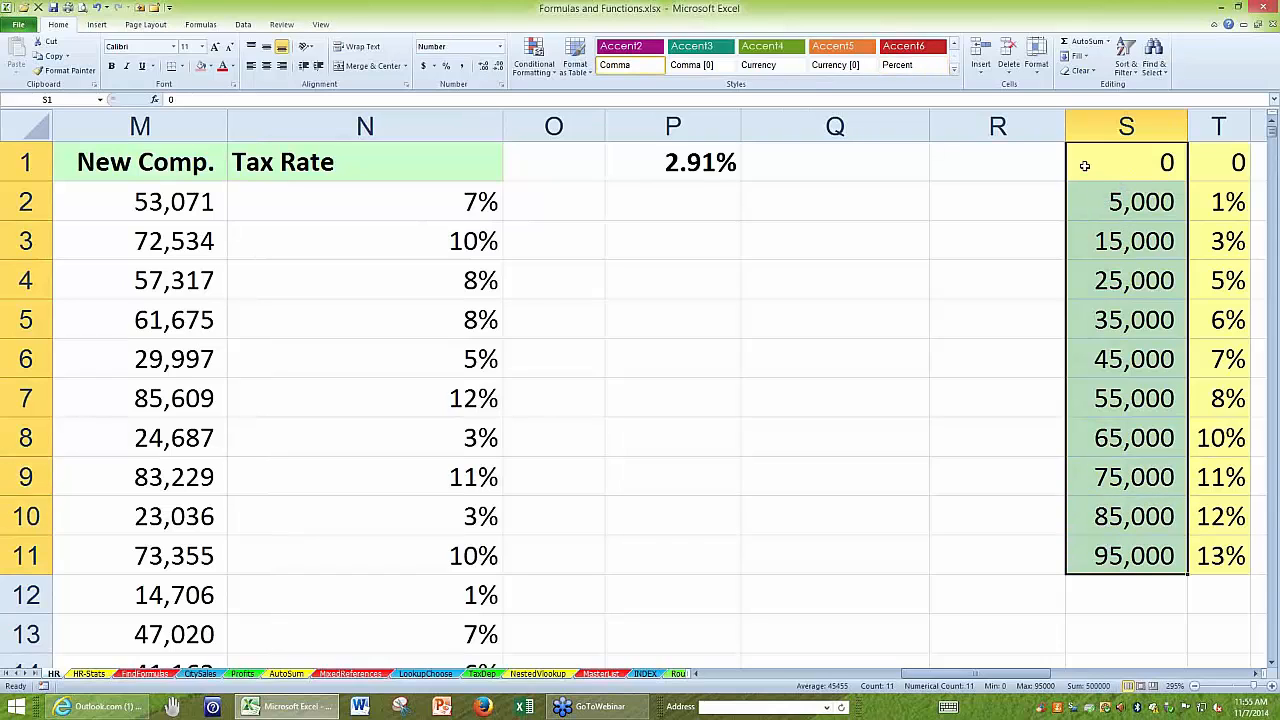
{"action": "left_click_drag", "start_coordinate": [1086, 163], "coordinate": [1082, 197]}
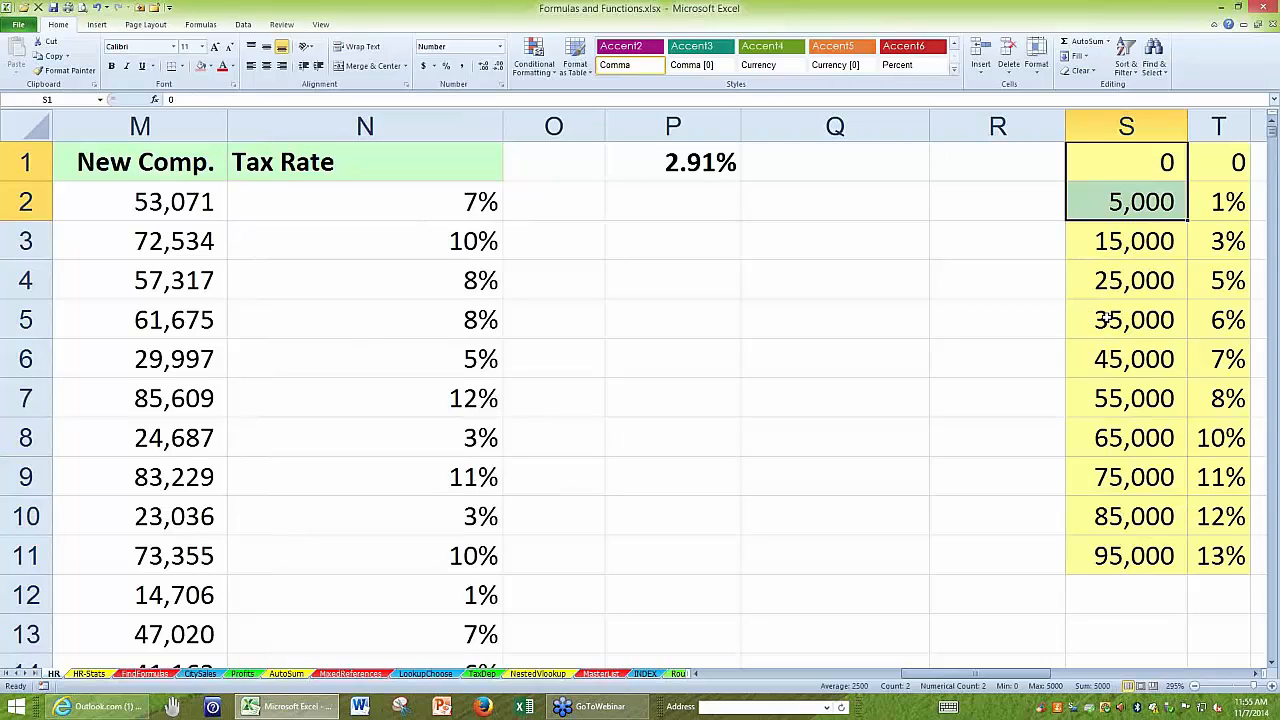
{"action": "left_click", "coordinate": [1108, 318]}
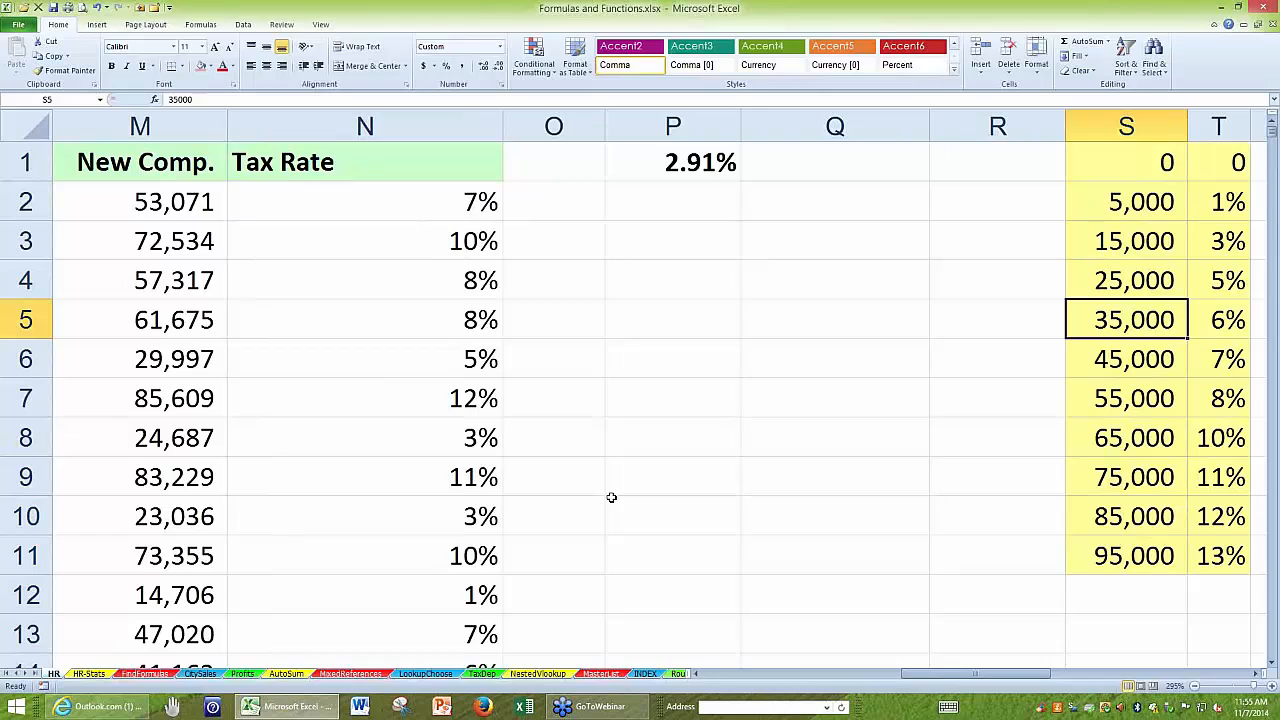
Set the threshold in S8 to 95000 to test the lookup with values out of ascending order.
{"action": "double_click", "coordinate": [1109, 441]}
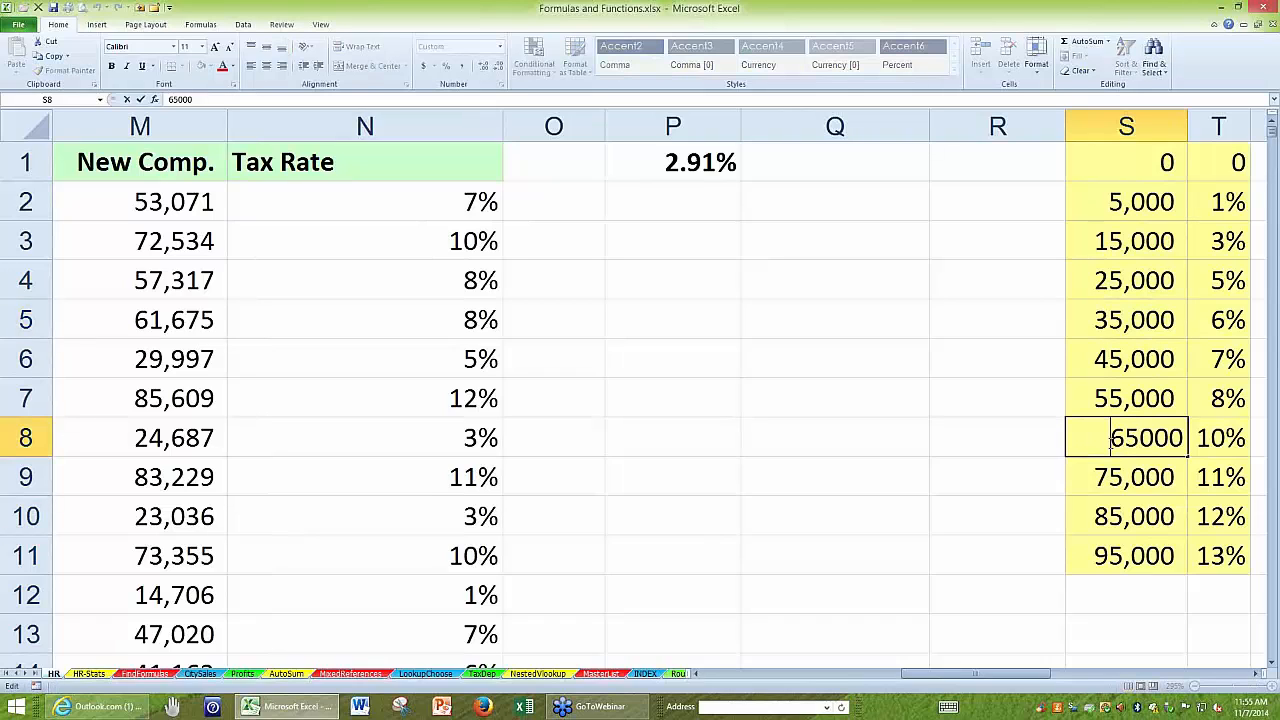
{"action": "left_click_drag", "start_coordinate": [1127, 439], "coordinate": [1107, 437]}
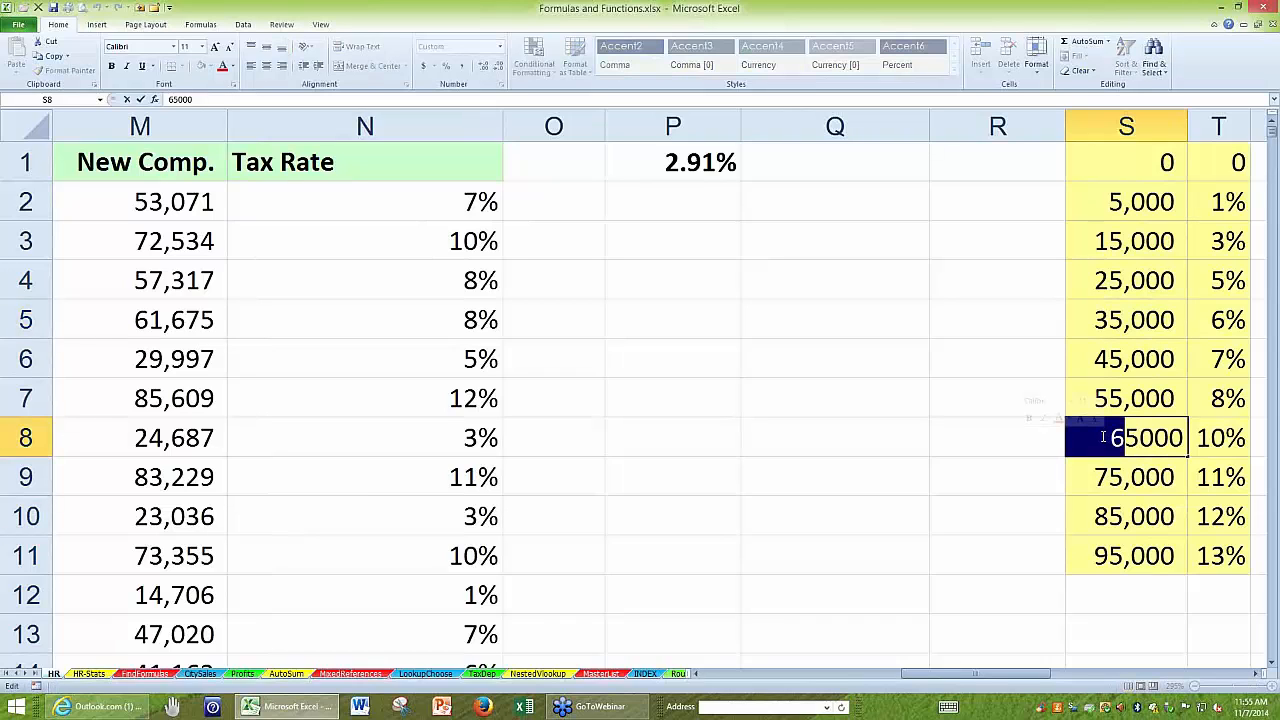
{"action": "type", "text": "9"}
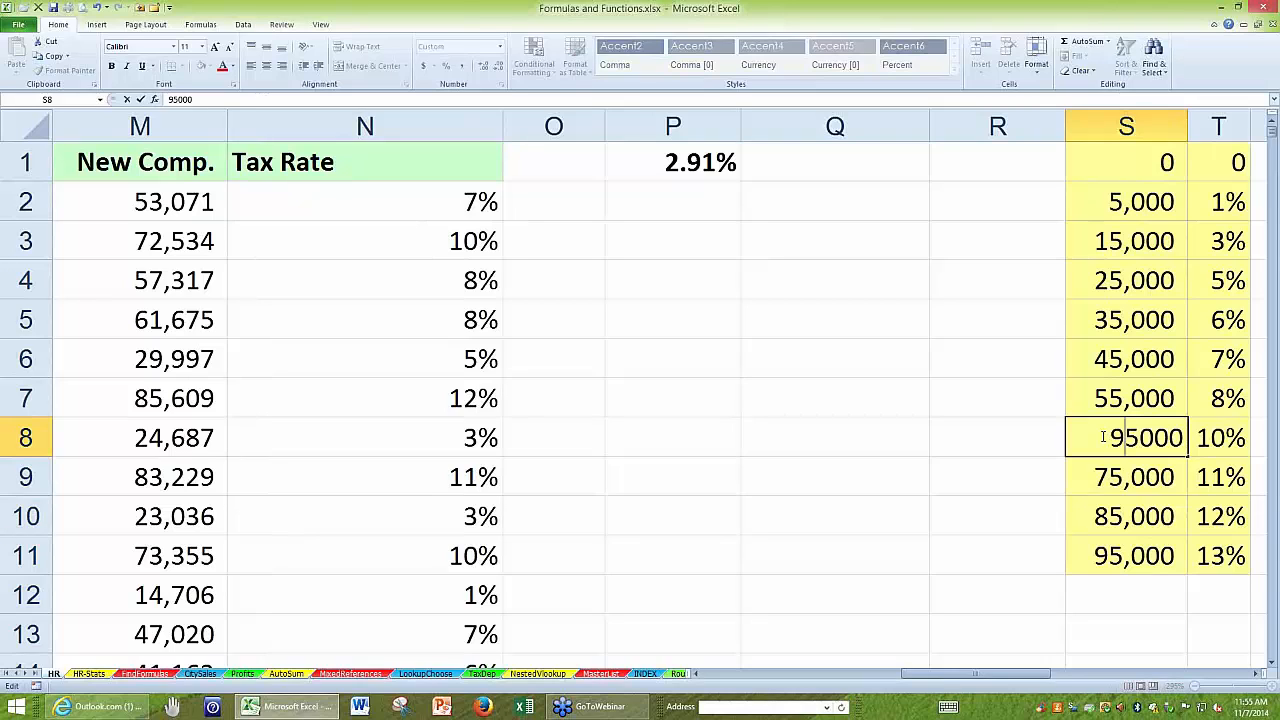
{"action": "type", "text": "6"}
{"action": "key", "text": "Delete"}
{"action": "key", "text": "Return"}
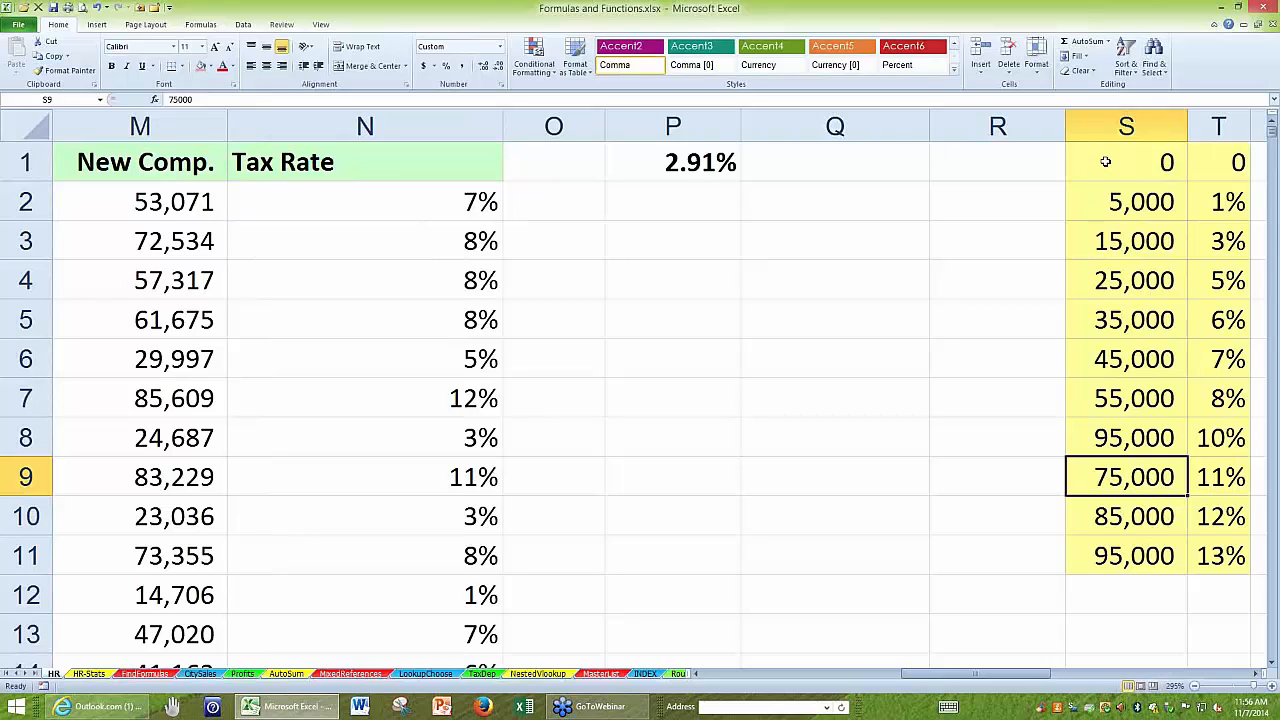
Review the threshold order in S1:S11 and undo the change to S8.
{"action": "left_click_drag", "start_coordinate": [1105, 161], "coordinate": [1102, 543]}
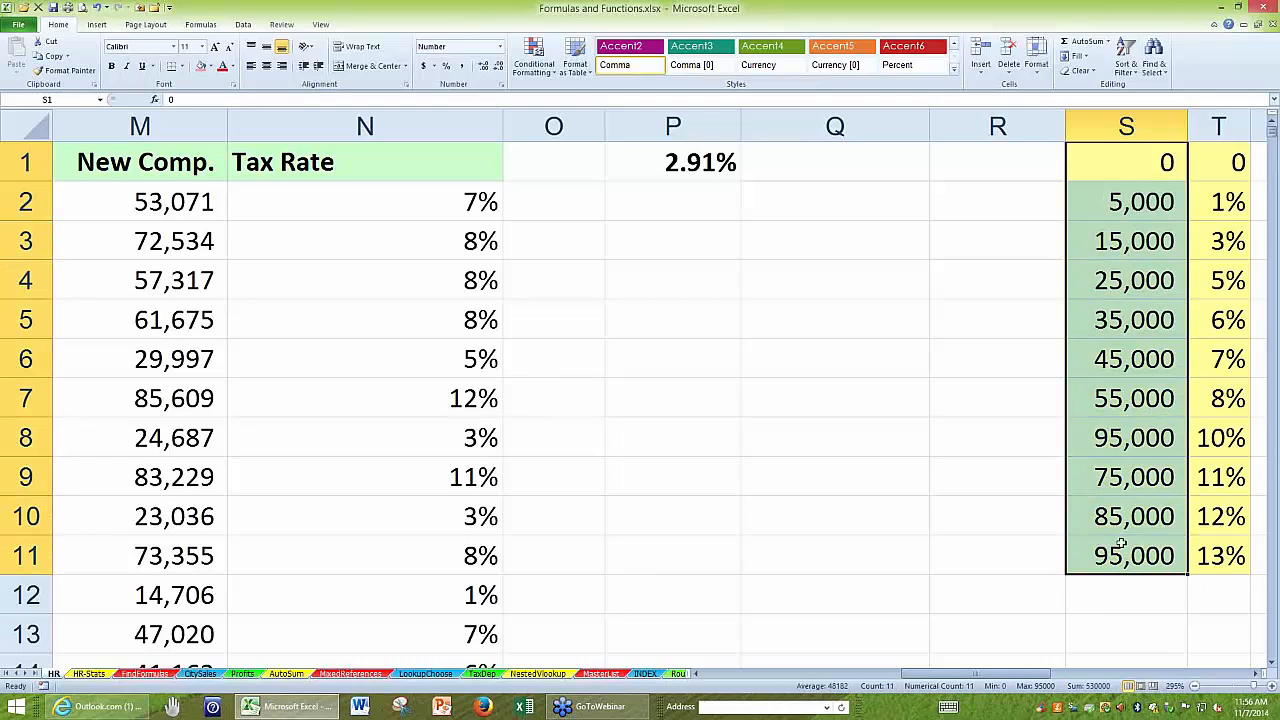
{"action": "left_click", "coordinate": [1098, 435]}
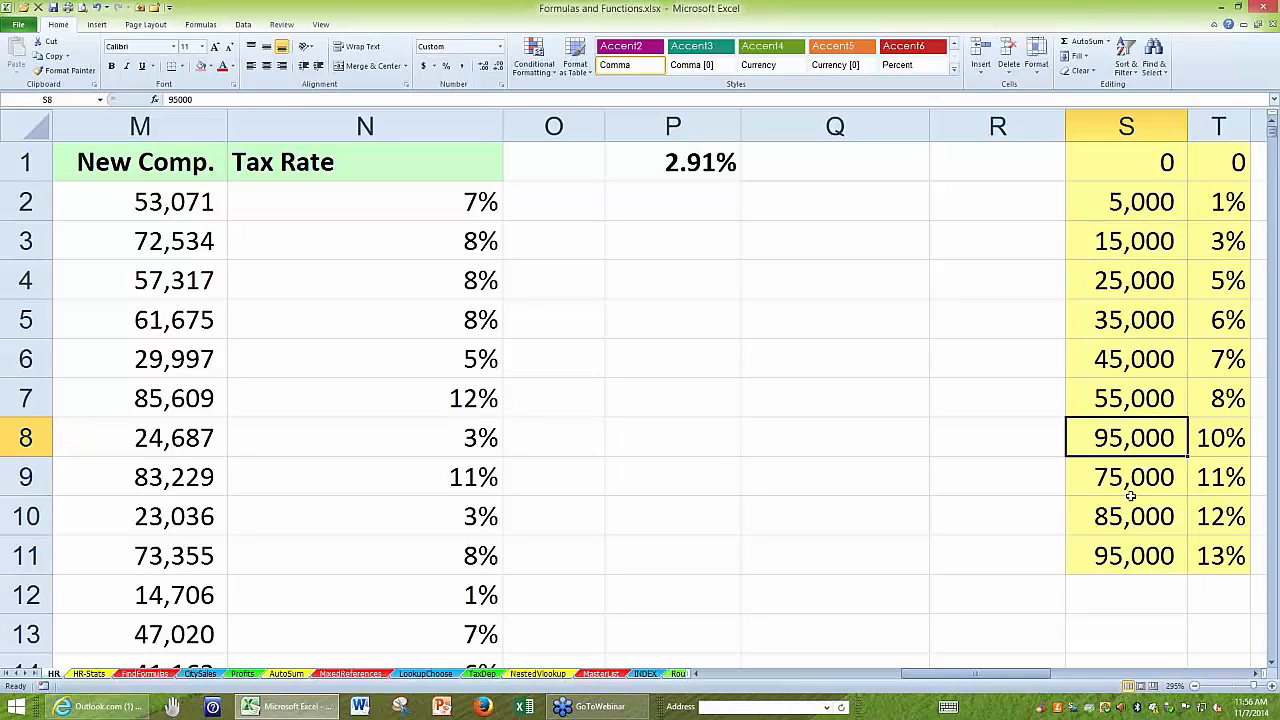
{"action": "key", "text": "ctrl+z"}
Review the VLOOKUP formula in N2 against the thresholds in S1:S11 and the rates in T1:T11.
{"action": "left_click", "coordinate": [410, 205]}
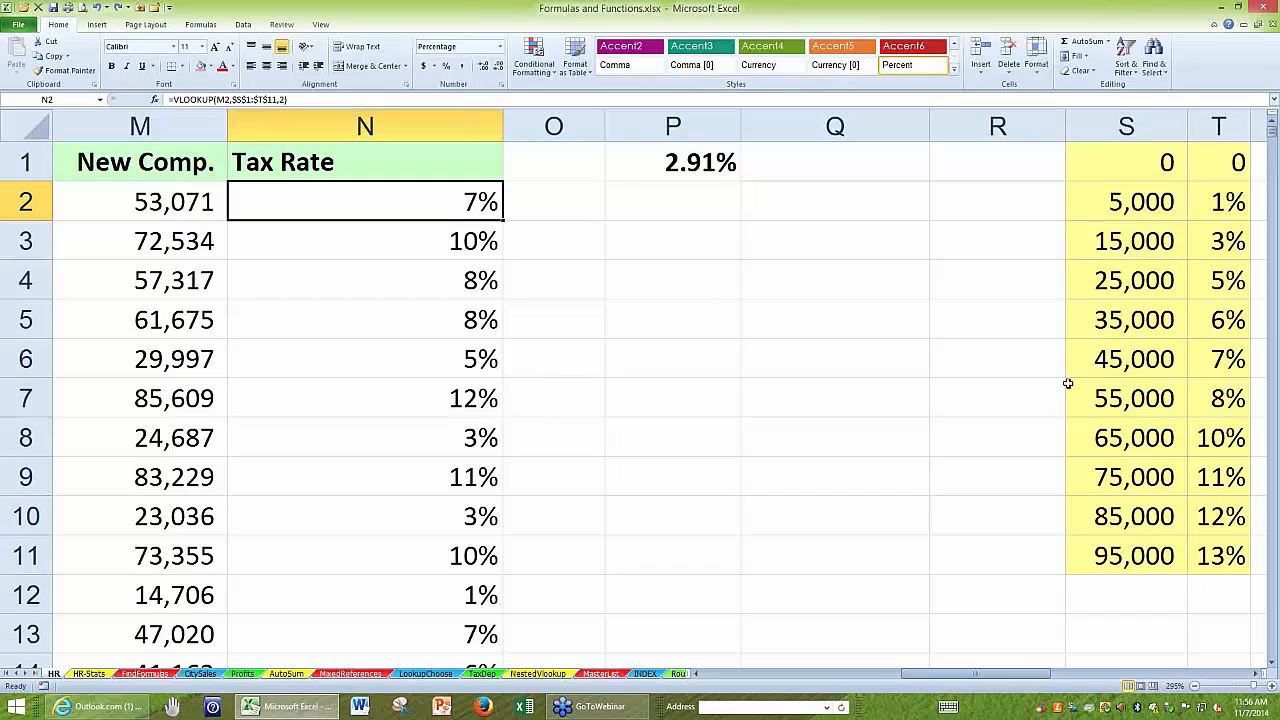
{"action": "left_click_drag", "start_coordinate": [1101, 152], "coordinate": [1107, 553]}
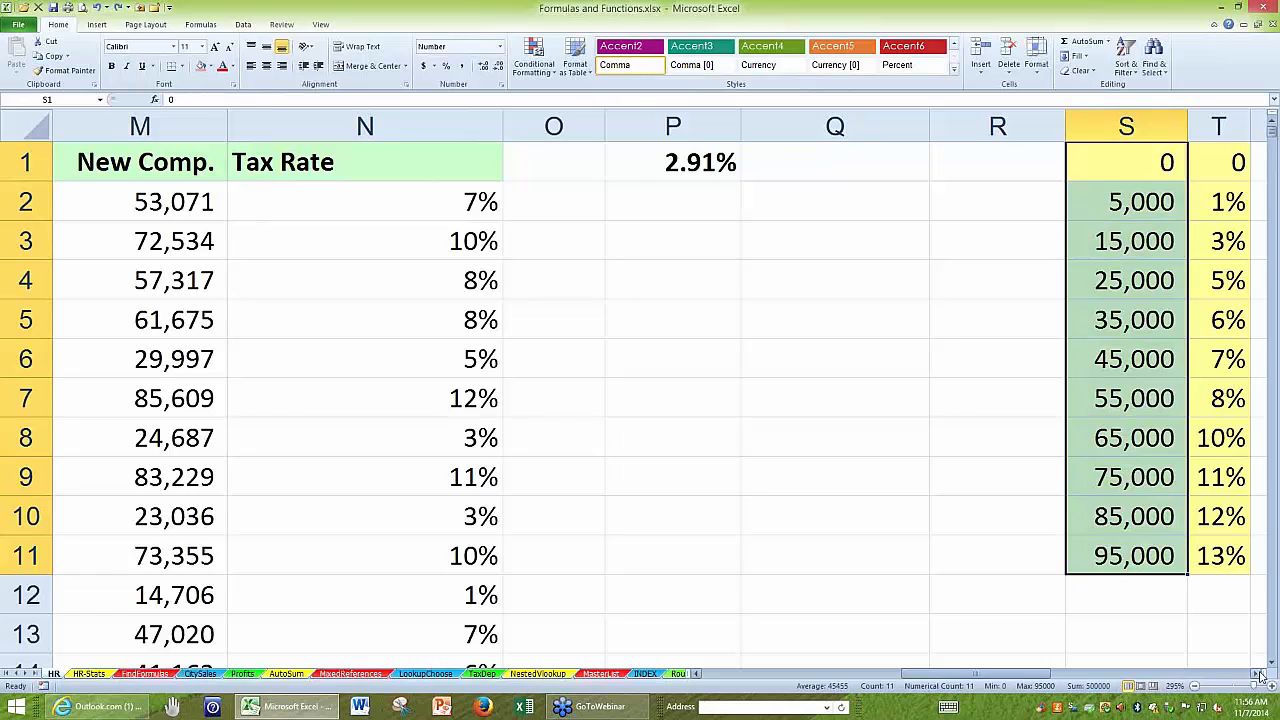
{"action": "left_click", "coordinate": [1259, 676]}
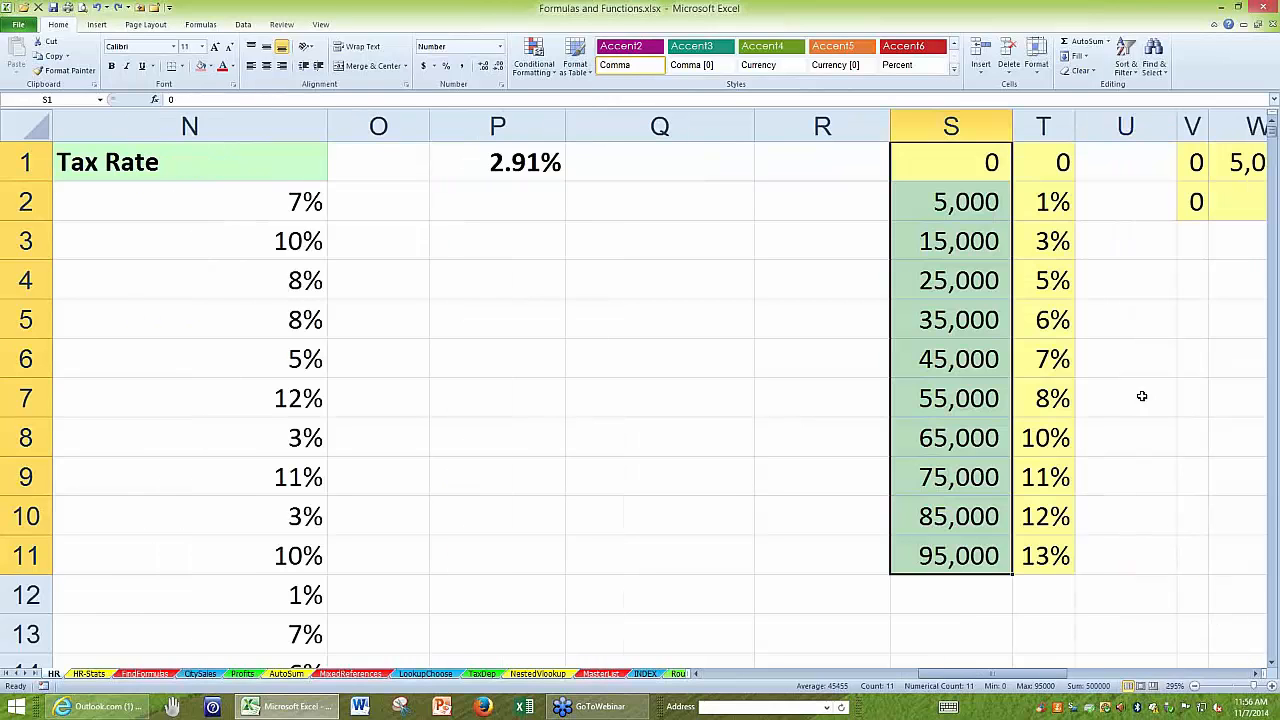
{"action": "left_click", "coordinate": [1035, 163]}
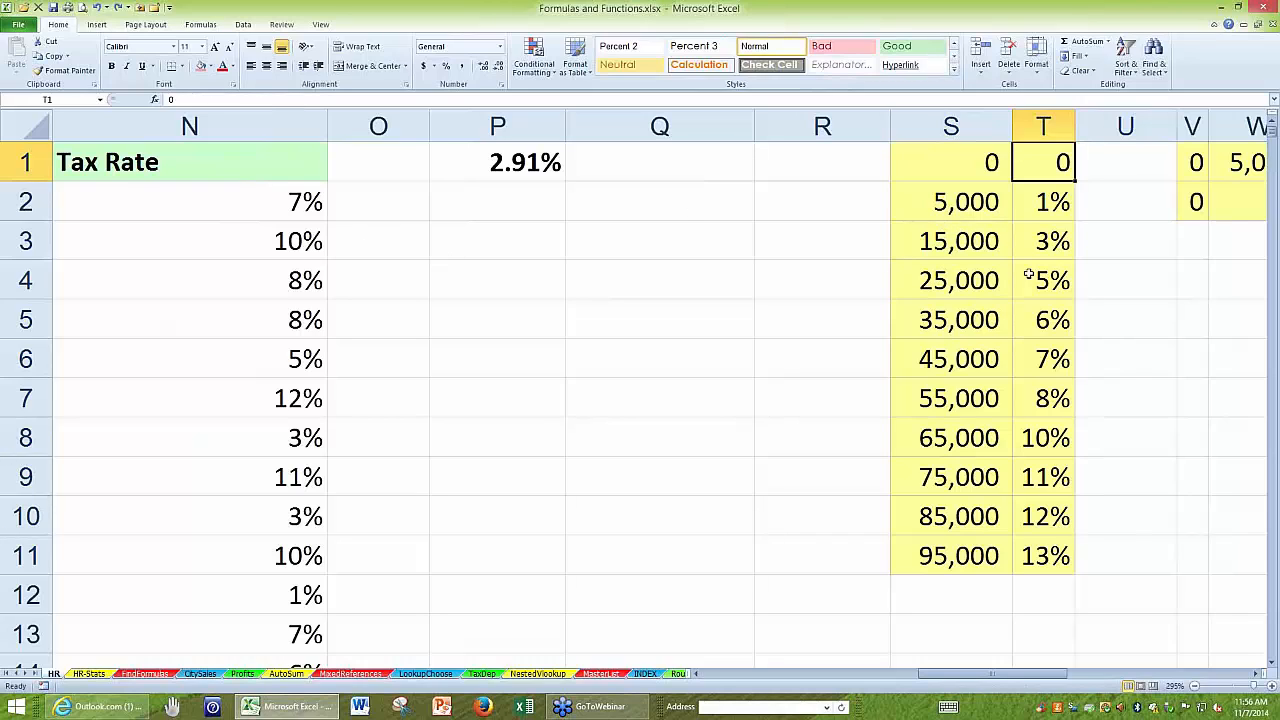
{"action": "left_click_drag", "start_coordinate": [1040, 180], "coordinate": [1050, 548]}
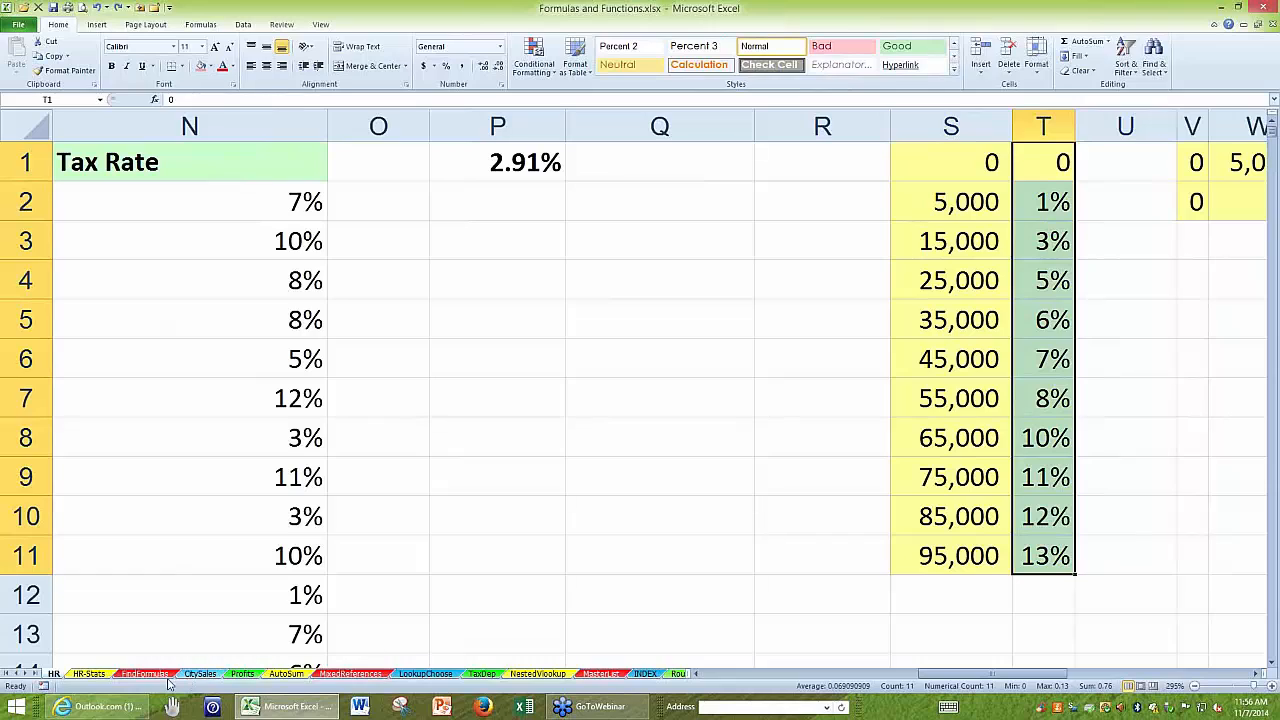
Open the LookupChoose sheet and select cell A1 of its Rating and Score table.
{"action": "left_click", "coordinate": [420, 674]}
{"action": "left_click", "coordinate": [97, 148]}
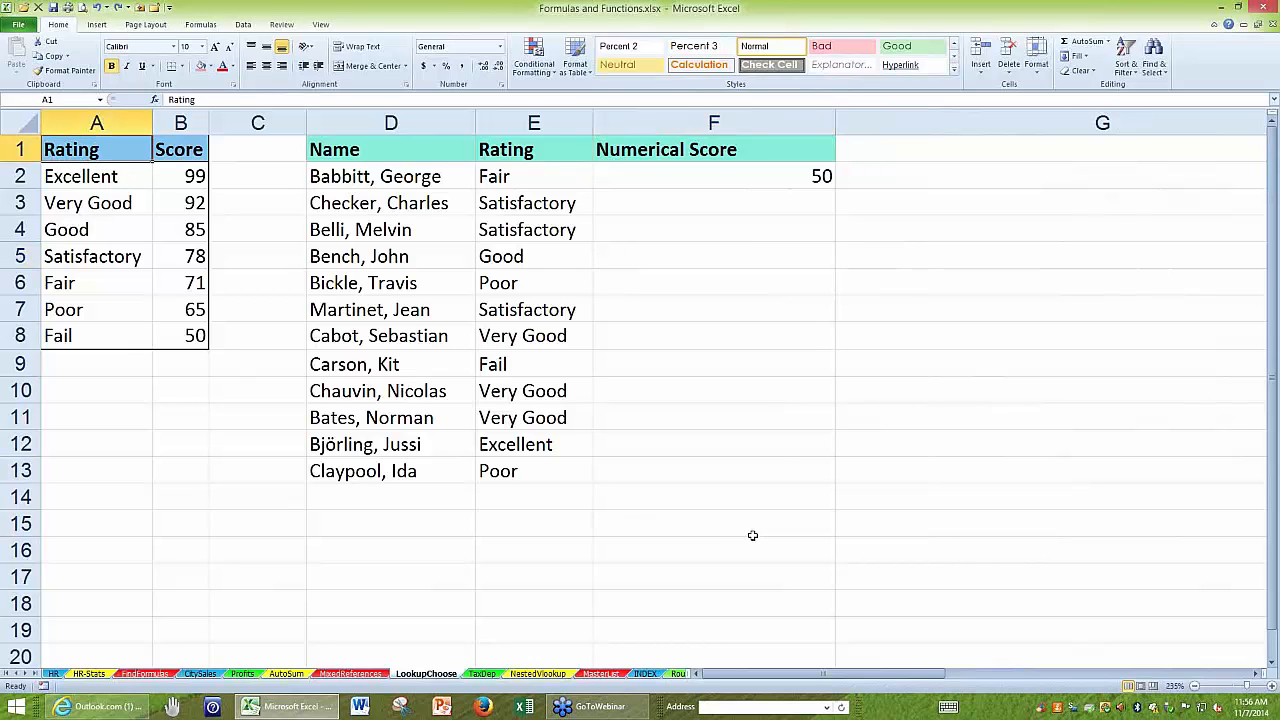
{"action": "scroll", "coordinate": [752, 535], "scroll_direction": "up", "scroll_amount": 3}
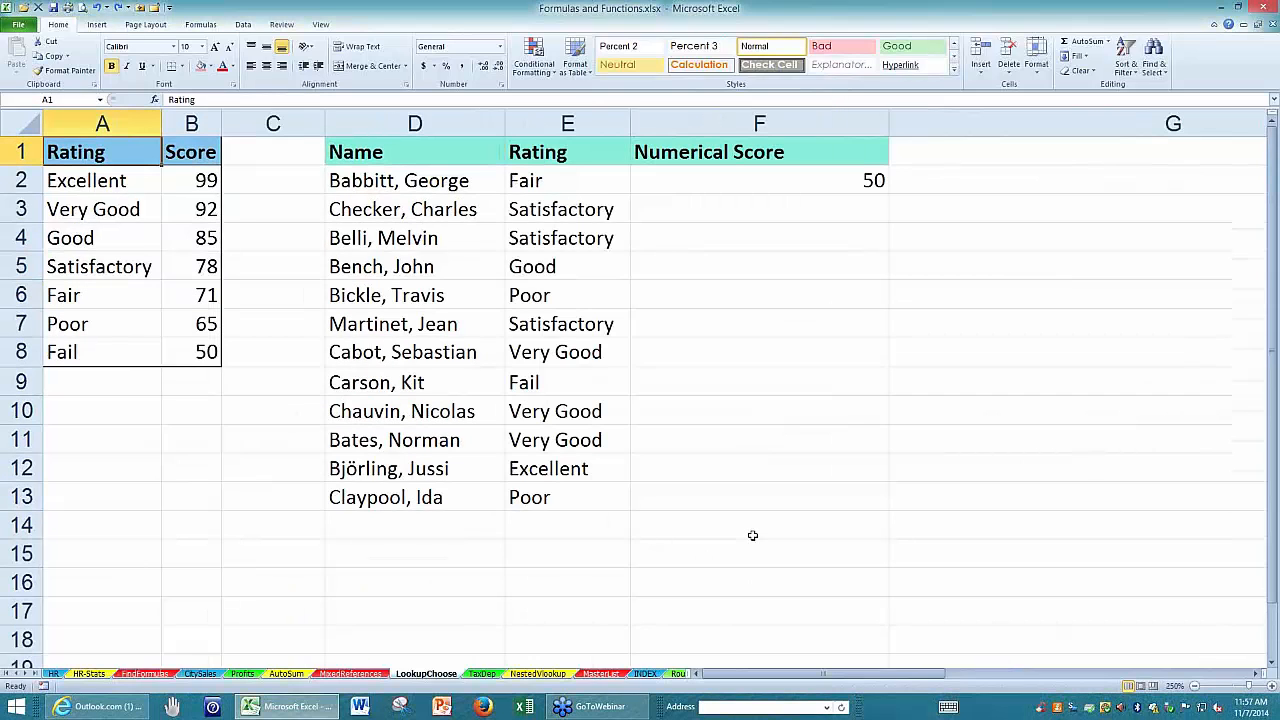
{"action": "scroll", "coordinate": [752, 535], "scroll_direction": "up", "scroll_amount": 1}
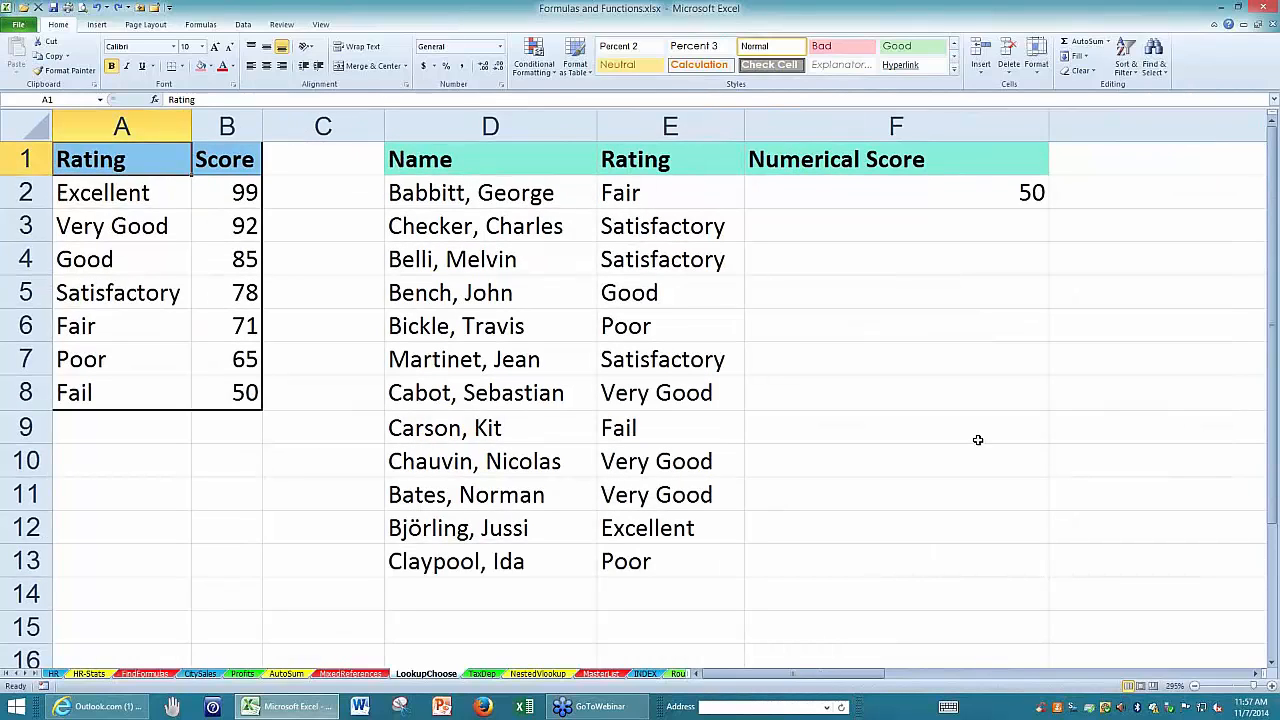
Review the VLOOKUP formula in F2 and its lookup value, the rating in E2.
{"action": "left_click", "coordinate": [662, 193]}
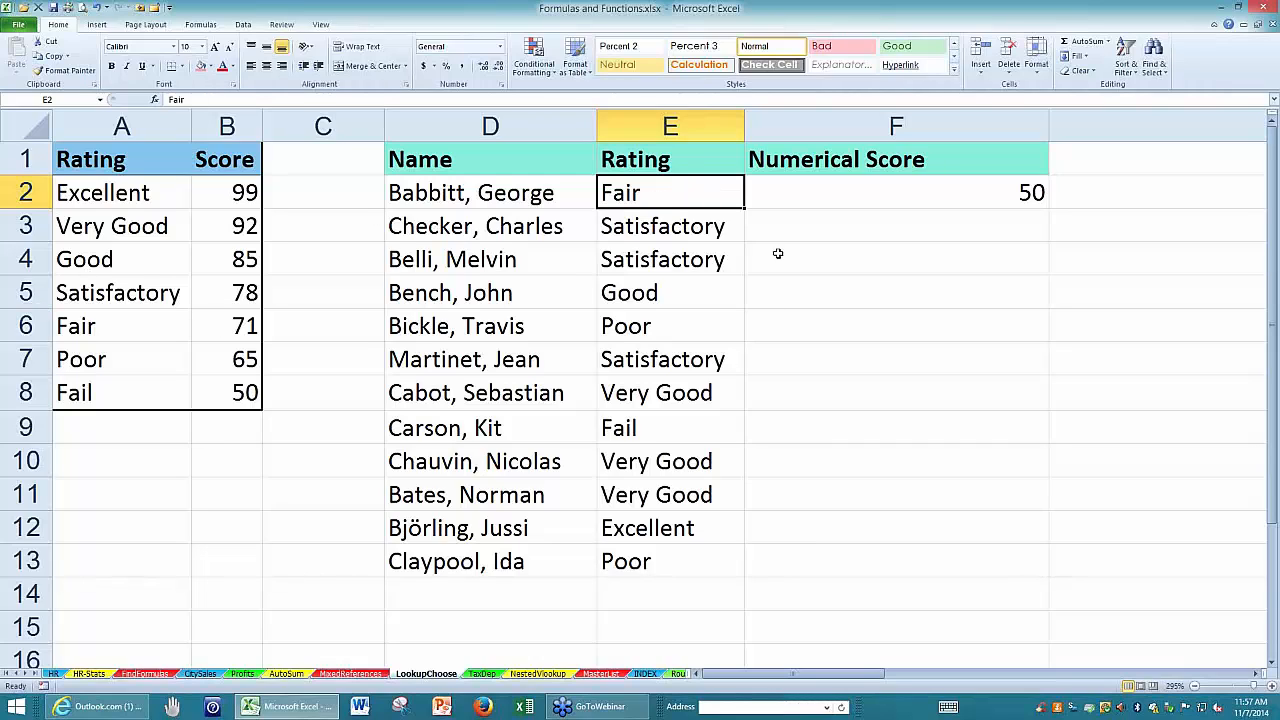
{"action": "left_click", "coordinate": [771, 203]}
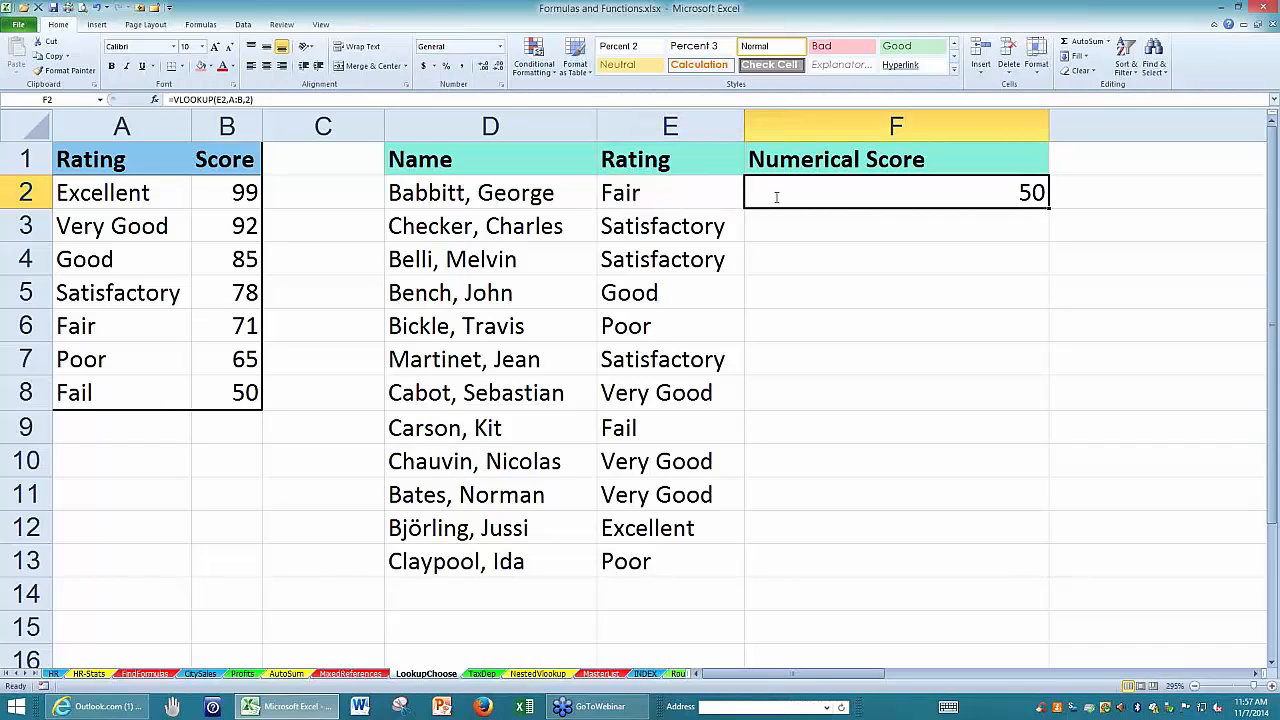
{"action": "double_click", "coordinate": [776, 195]}
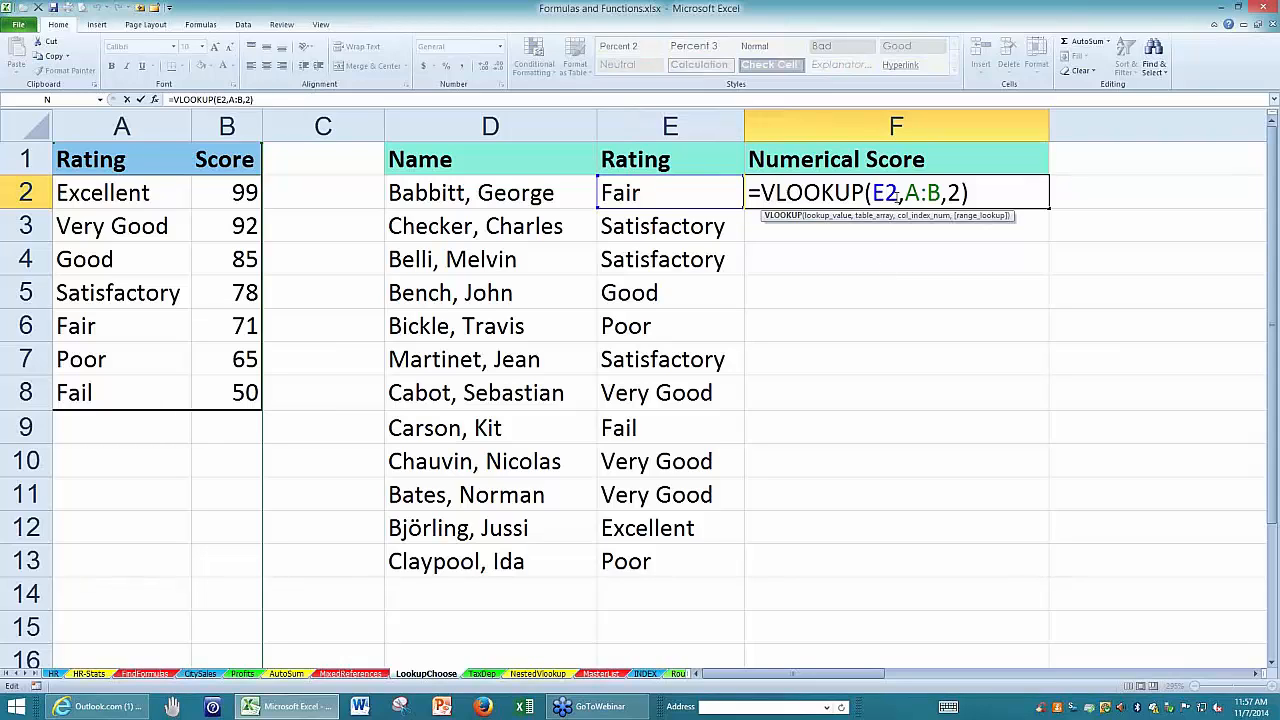
{"action": "left_click_drag", "start_coordinate": [898, 193], "coordinate": [872, 193]}
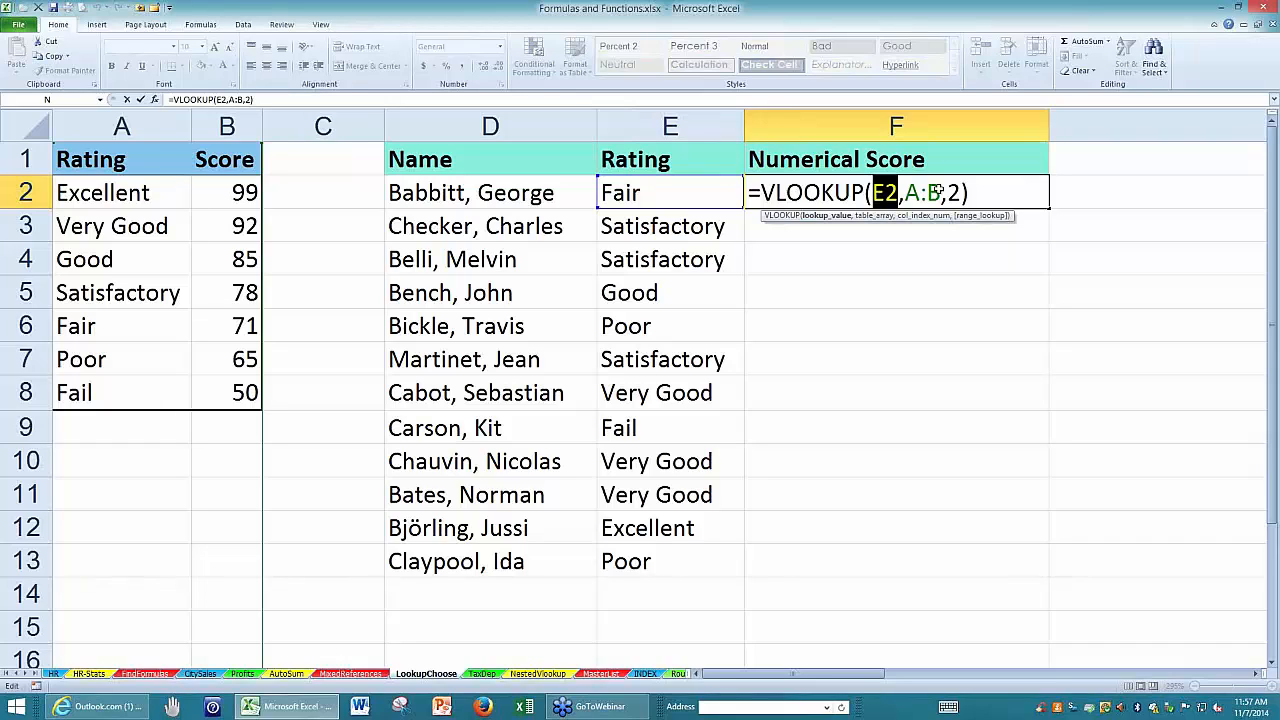
{"action": "key", "text": "ctrl+Return"}
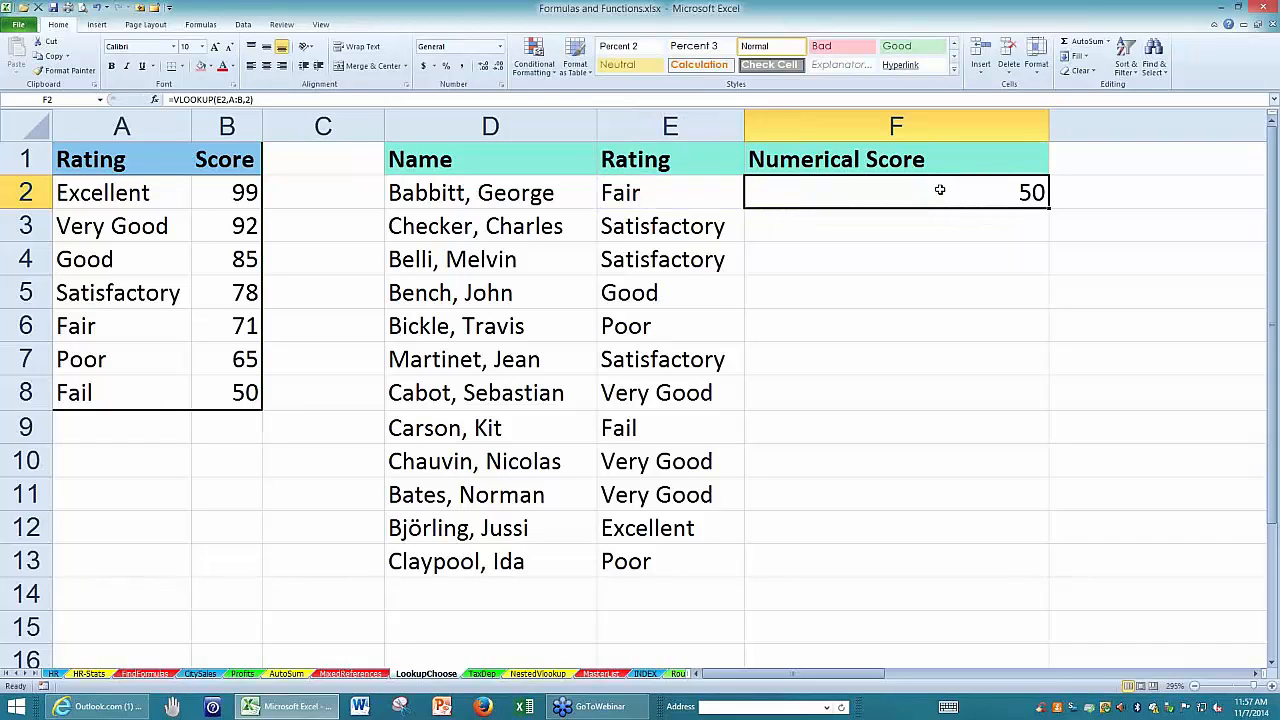
On the HR sheet, change the table range in N2's VLOOKUP to whole columns S:T.
{"action": "left_click", "coordinate": [55, 674]}
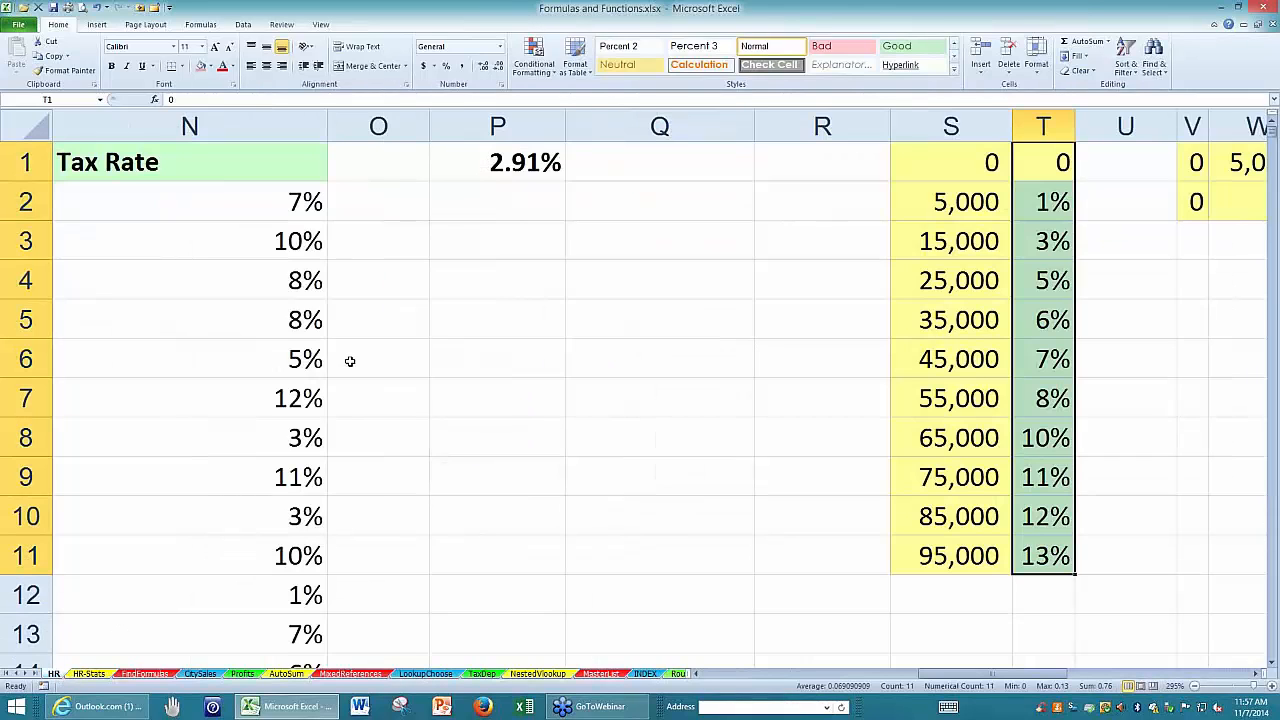
{"action": "double_click", "coordinate": [270, 203]}
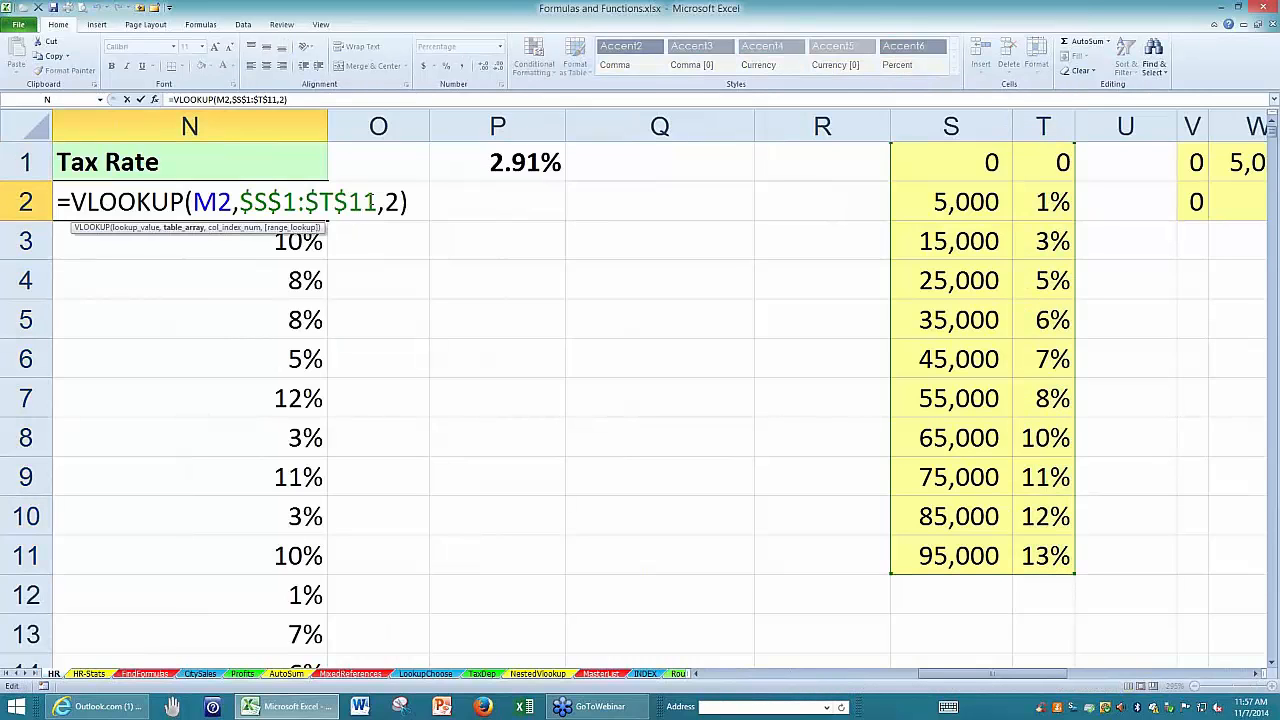
{"action": "left_click_drag", "start_coordinate": [376, 203], "coordinate": [240, 203]}
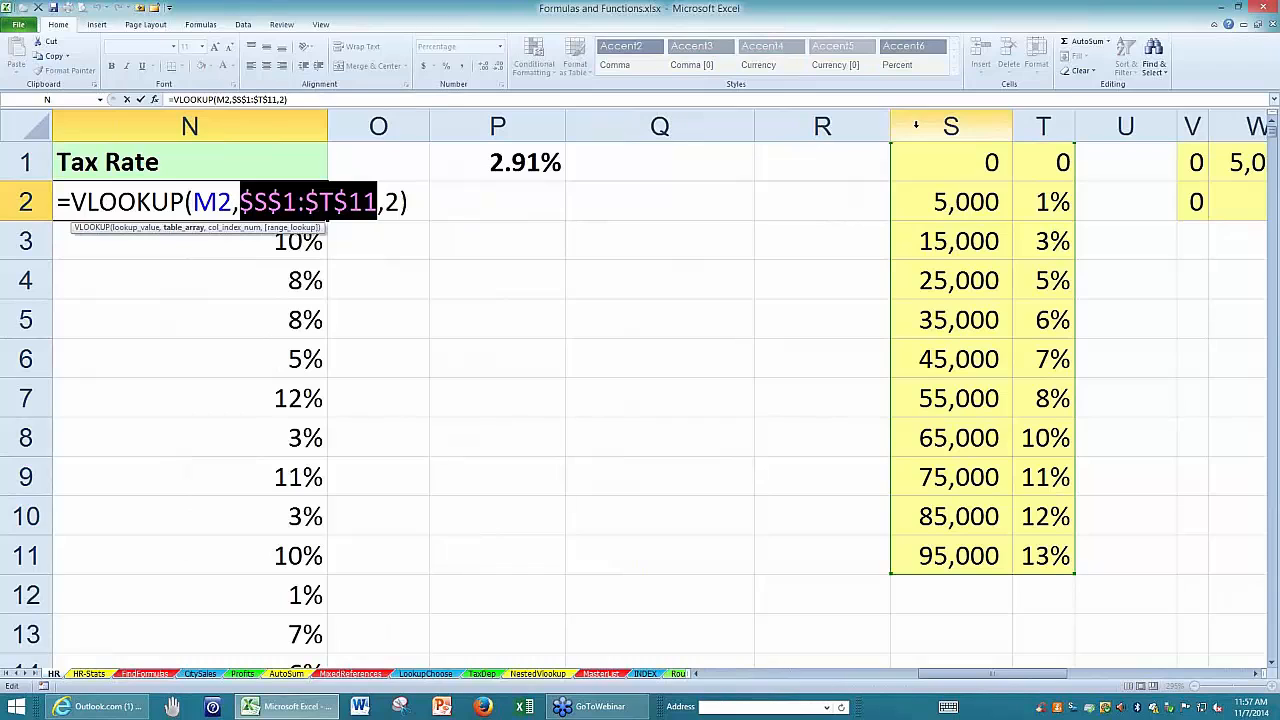
{"action": "left_click_drag", "start_coordinate": [915, 125], "coordinate": [1030, 125]}
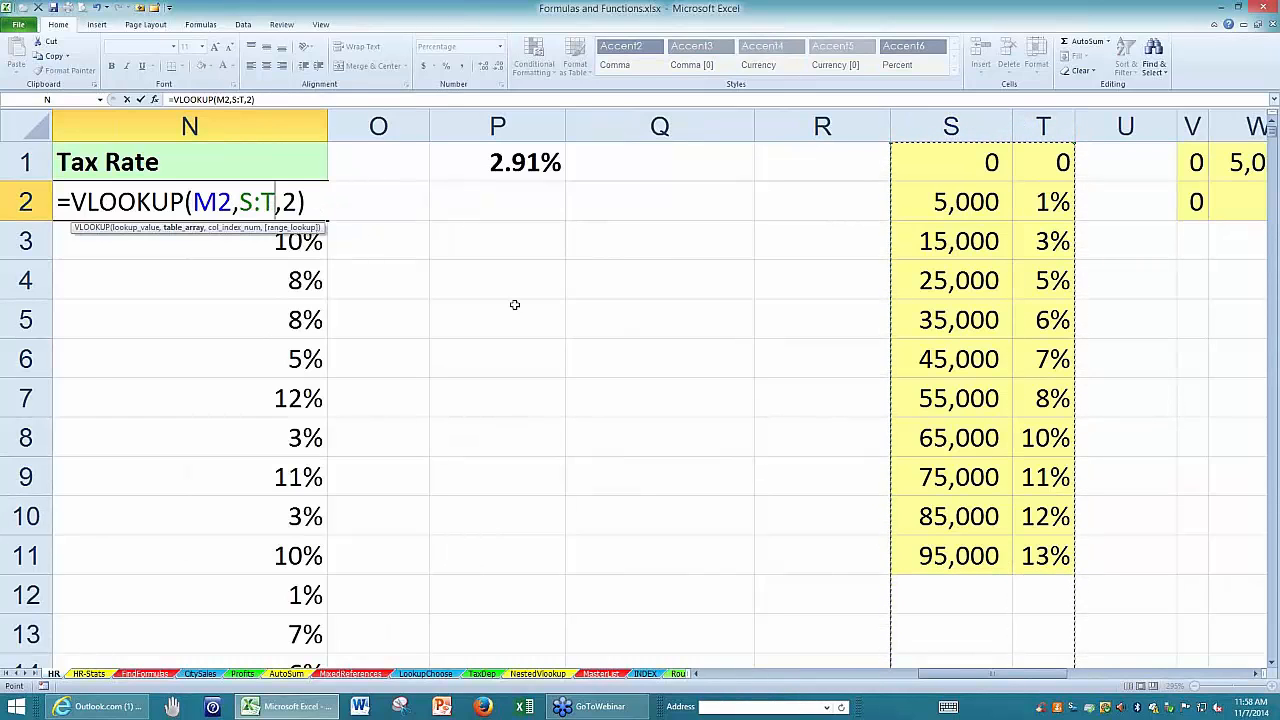
{"action": "key", "text": "Return"}
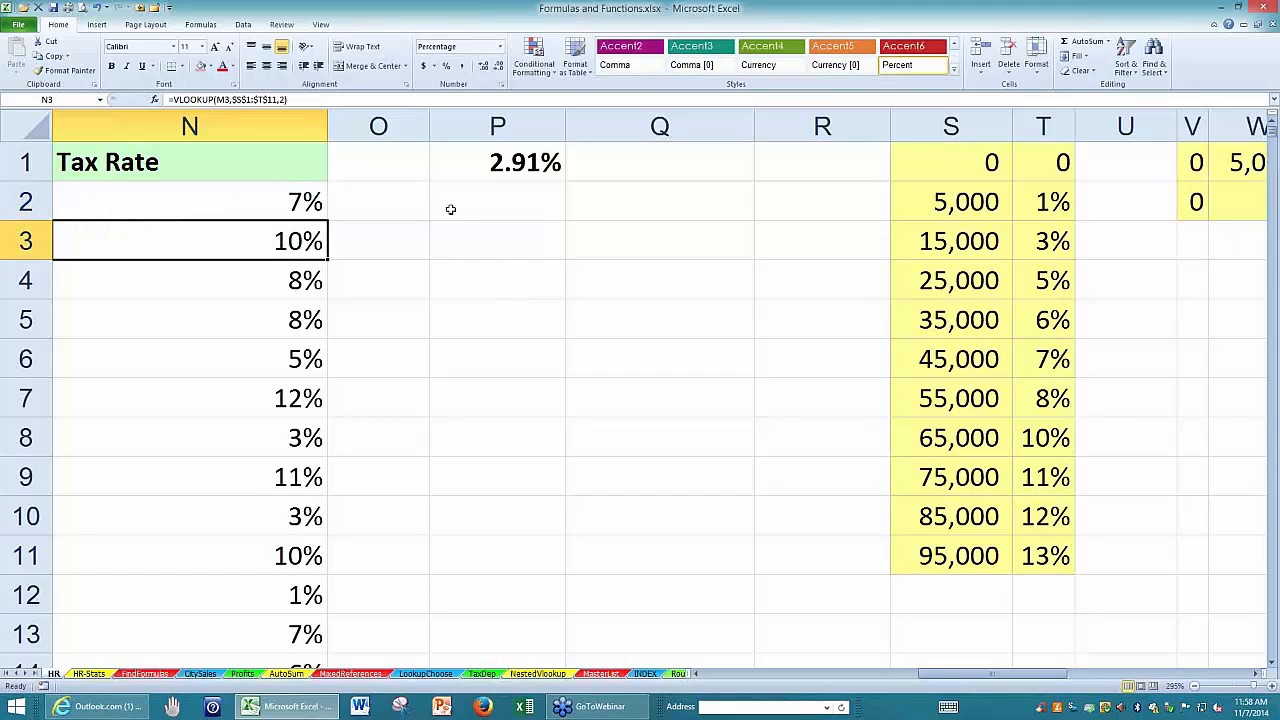
Show the formulas to compare the table references in the Tax Rate column, and return to the values display.
{"action": "left_click", "coordinate": [276, 164]}
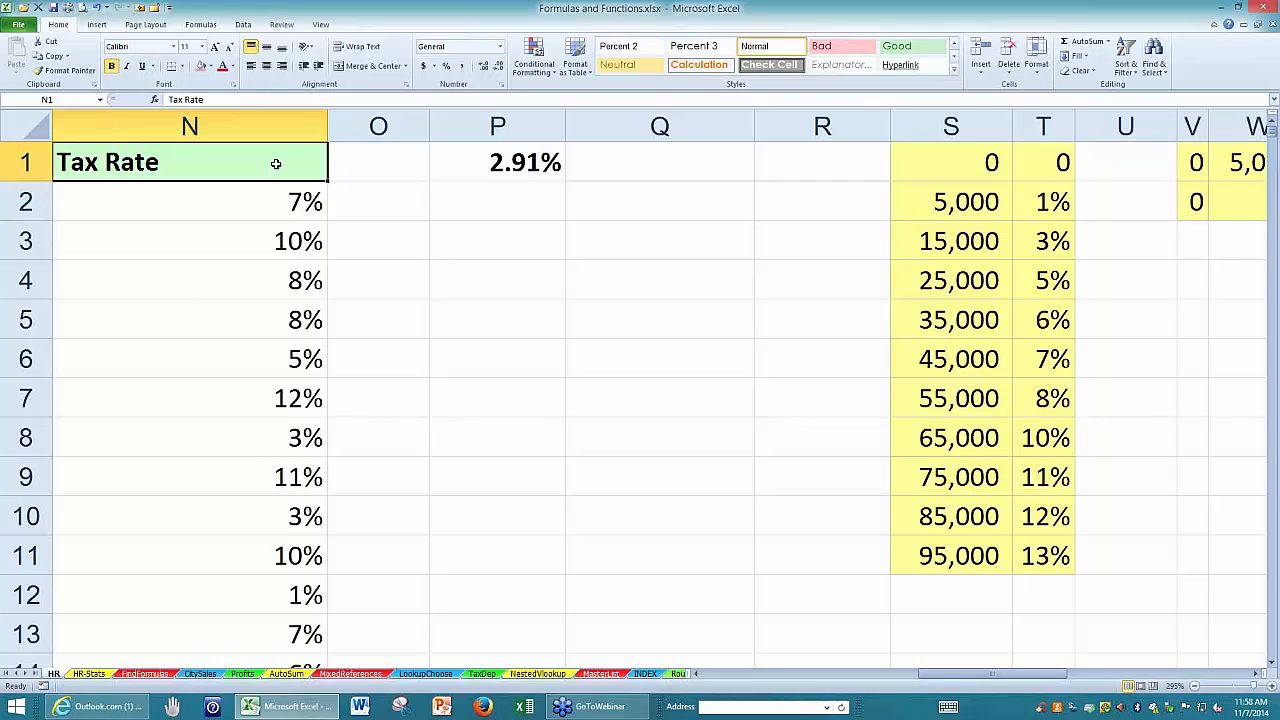
{"action": "key", "text": "ctrl+grave"}
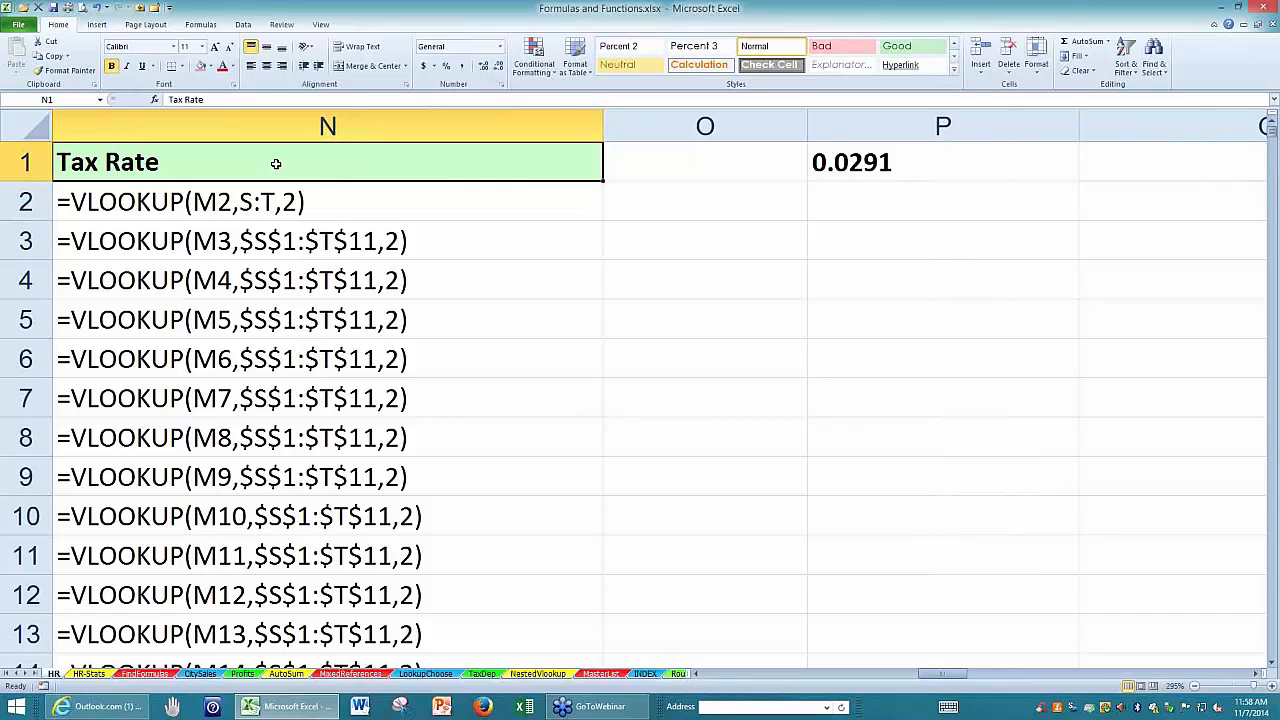
{"action": "key", "text": "ctrl+grave"}
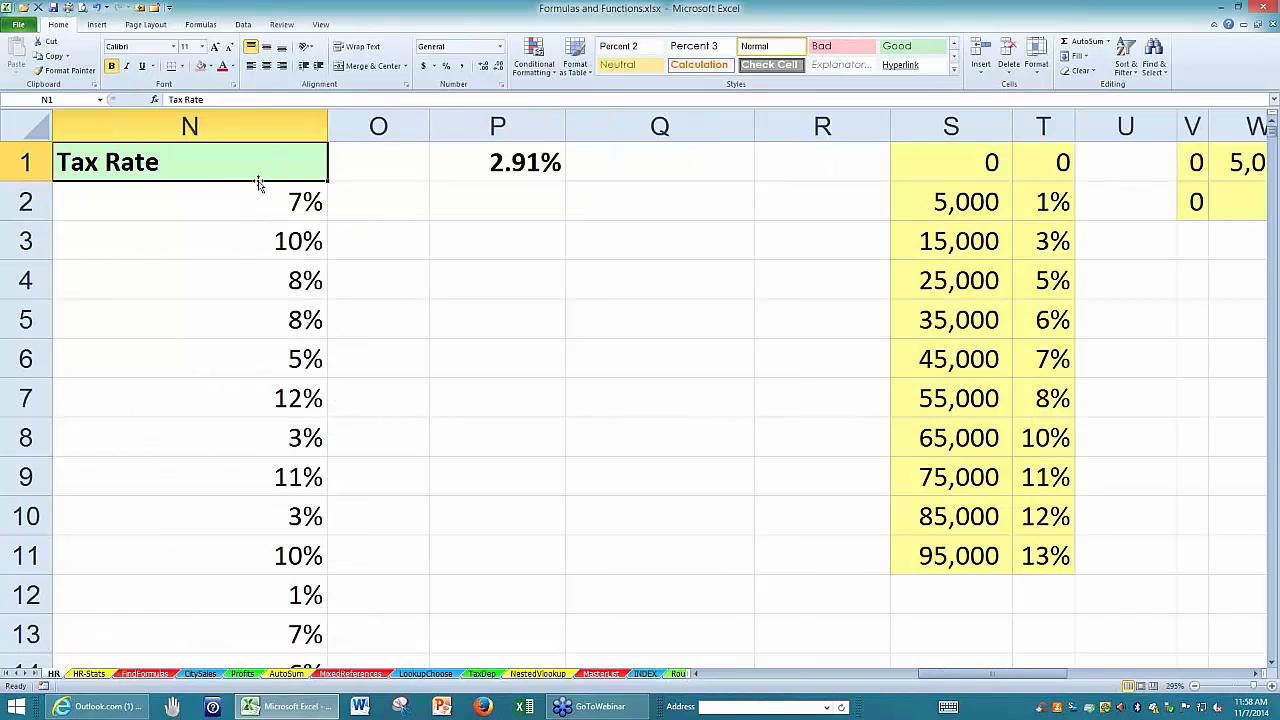
Fill the N2 formula down the Tax Rate column and review its S:T reference and the empty cells below the rate table.
{"action": "left_click", "coordinate": [214, 200]}
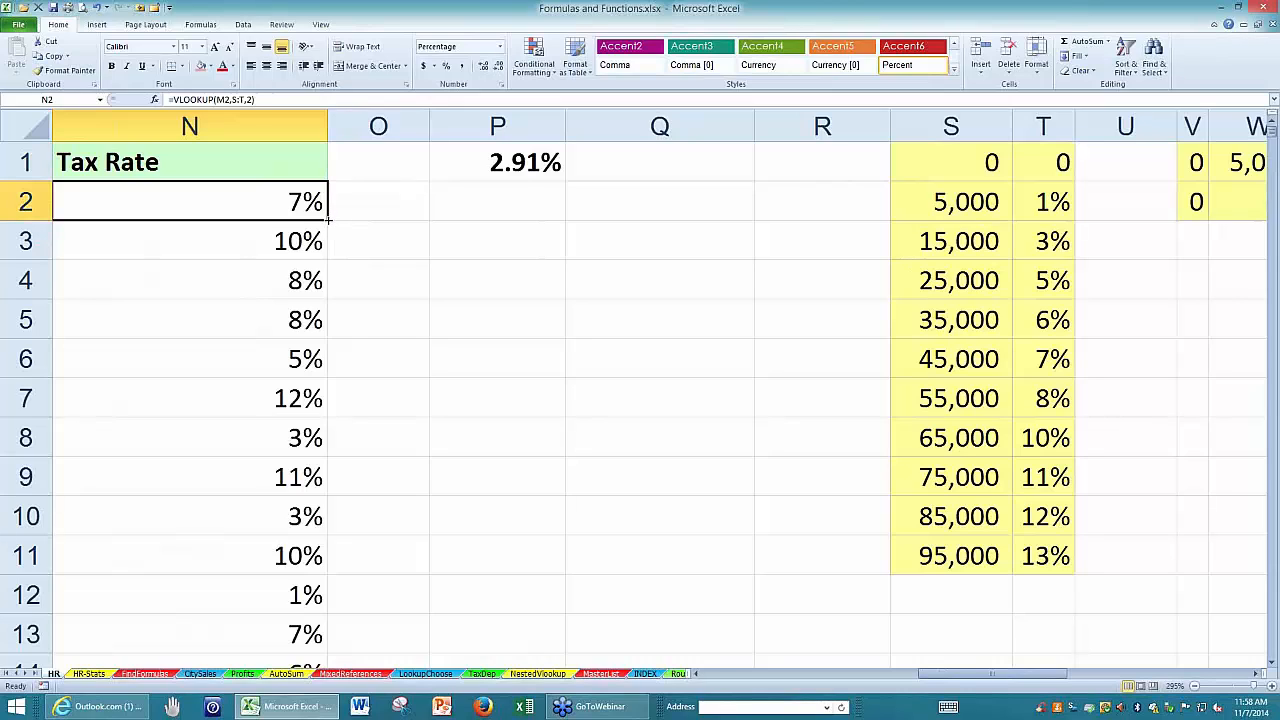
{"action": "double_click", "coordinate": [328, 219]}
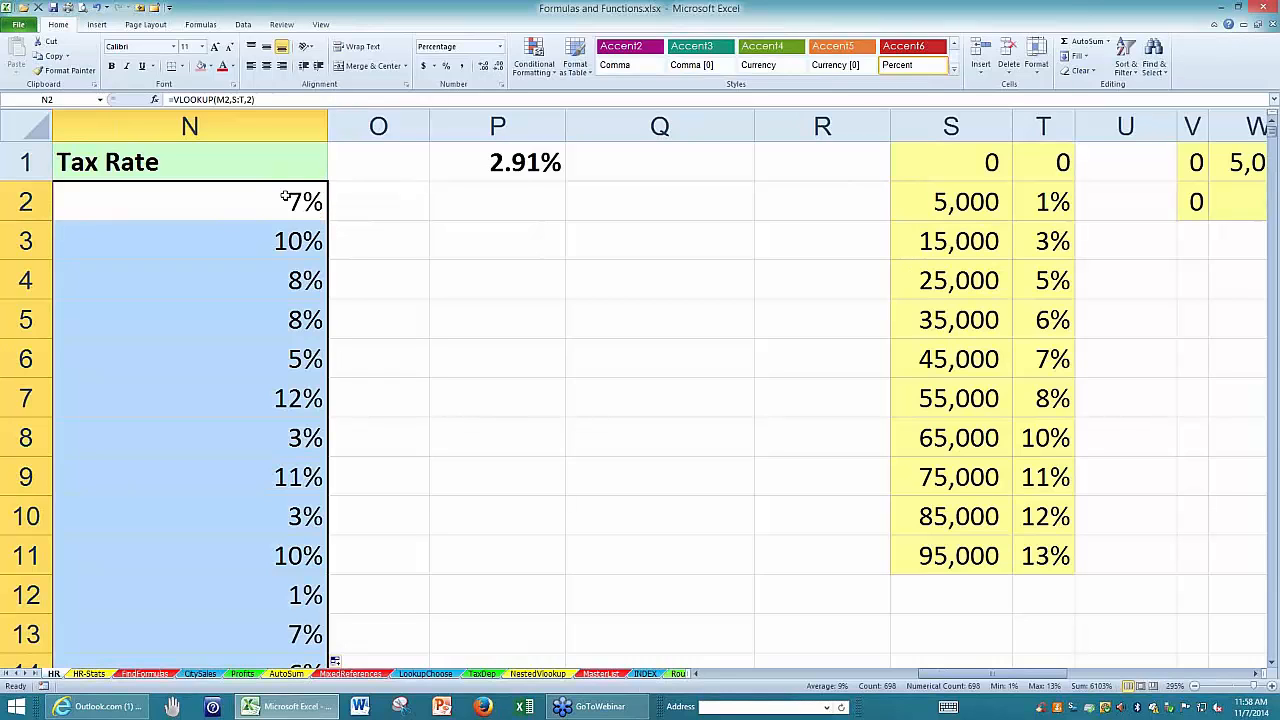
{"action": "left_click", "coordinate": [288, 201]}
{"action": "double_click", "coordinate": [288, 202]}
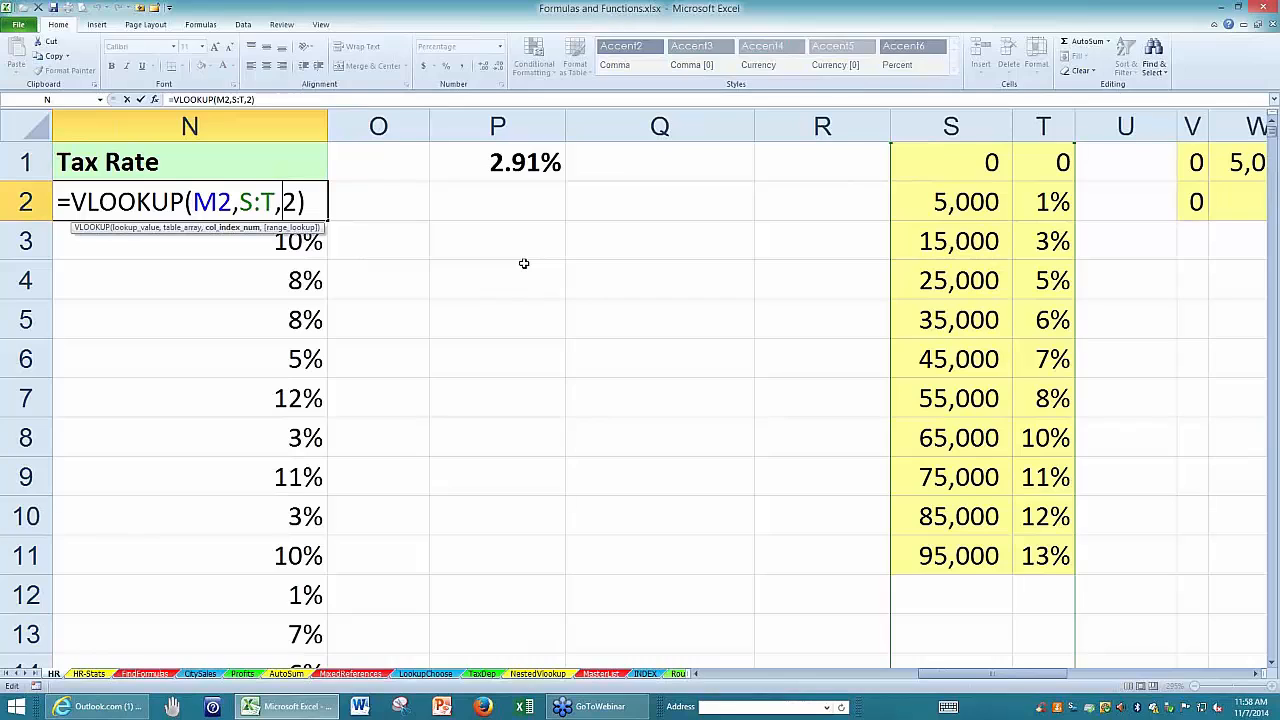
{"action": "key", "text": "Escape"}
{"action": "left_click_drag", "start_coordinate": [959, 597], "coordinate": [1014, 646]}
{"action": "left_click", "coordinate": [811, 523]}
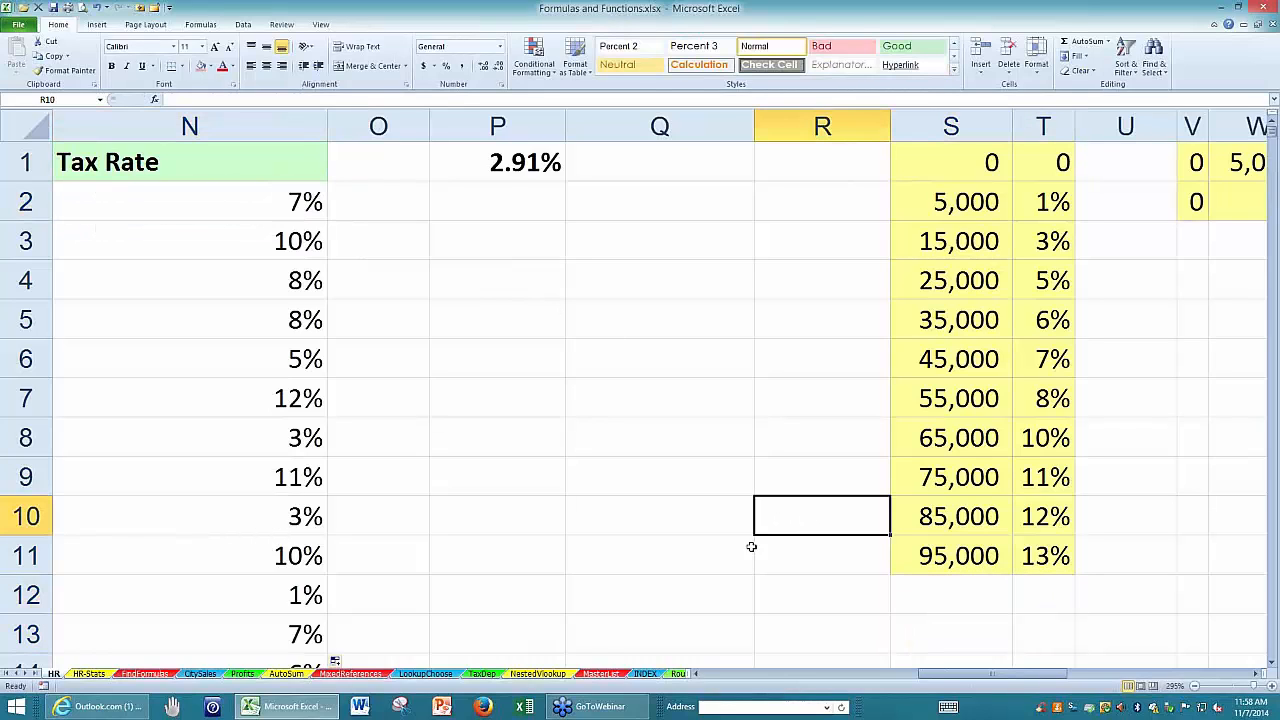
On the LookupChoose sheet, examine the table range A:B and the column index 2 in F2's VLOOKUP formula.
{"action": "left_click", "coordinate": [426, 674]}
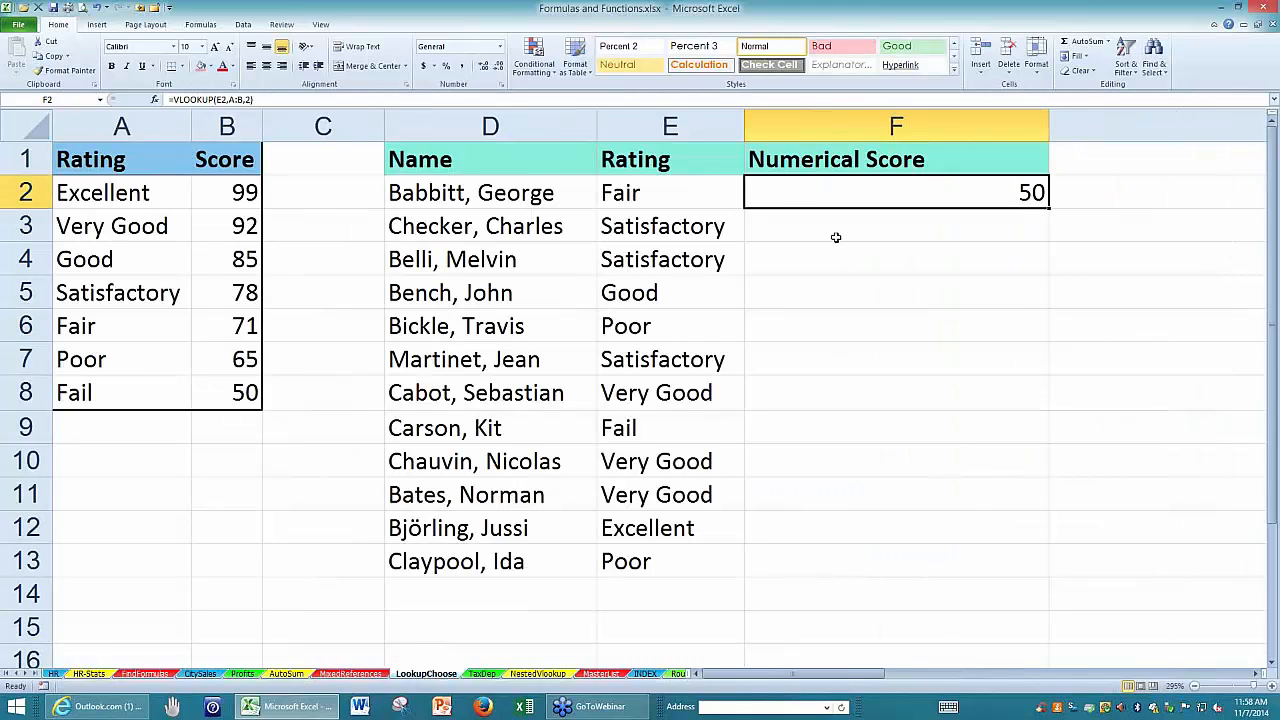
{"action": "double_click", "coordinate": [775, 198]}
{"action": "double_click", "coordinate": [775, 198]}
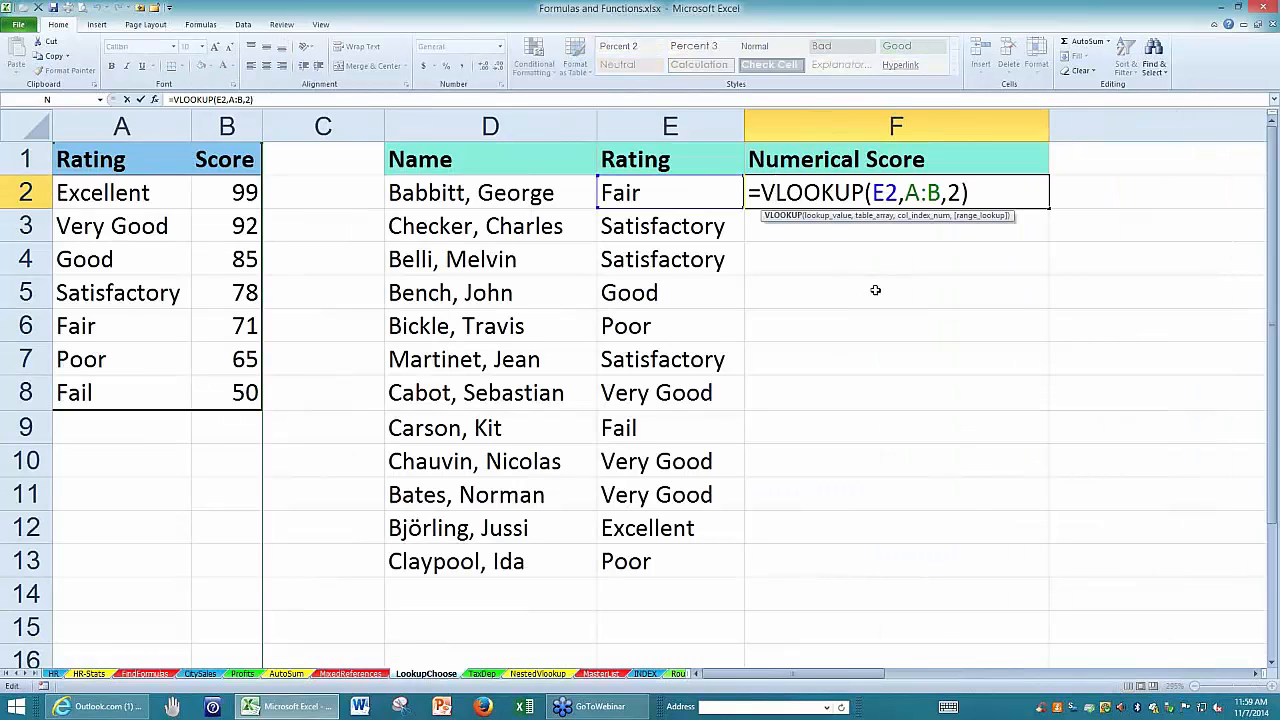
{"action": "left_click", "coordinate": [940, 192]}
{"action": "key", "text": "shift+Left"}
{"action": "key", "text": "shift+Left"}
{"action": "key", "text": "shift+Left"}
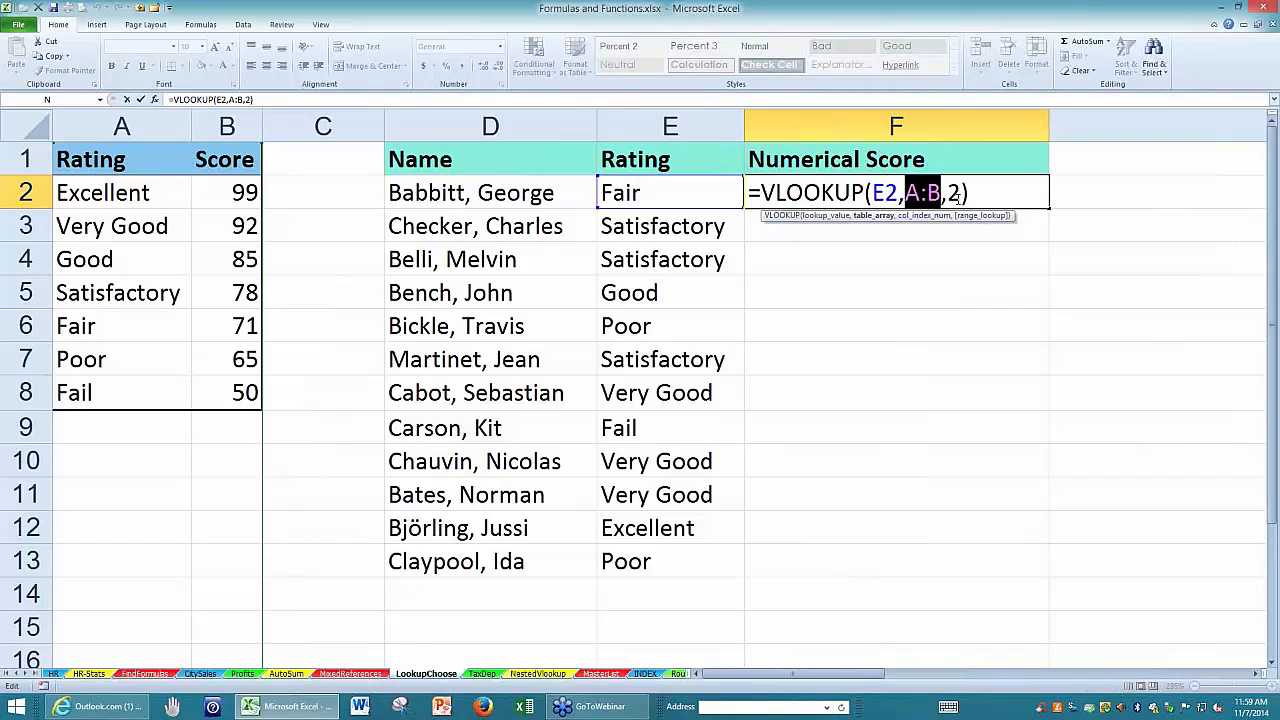
{"action": "left_click_drag", "start_coordinate": [961, 192], "coordinate": [953, 192]}
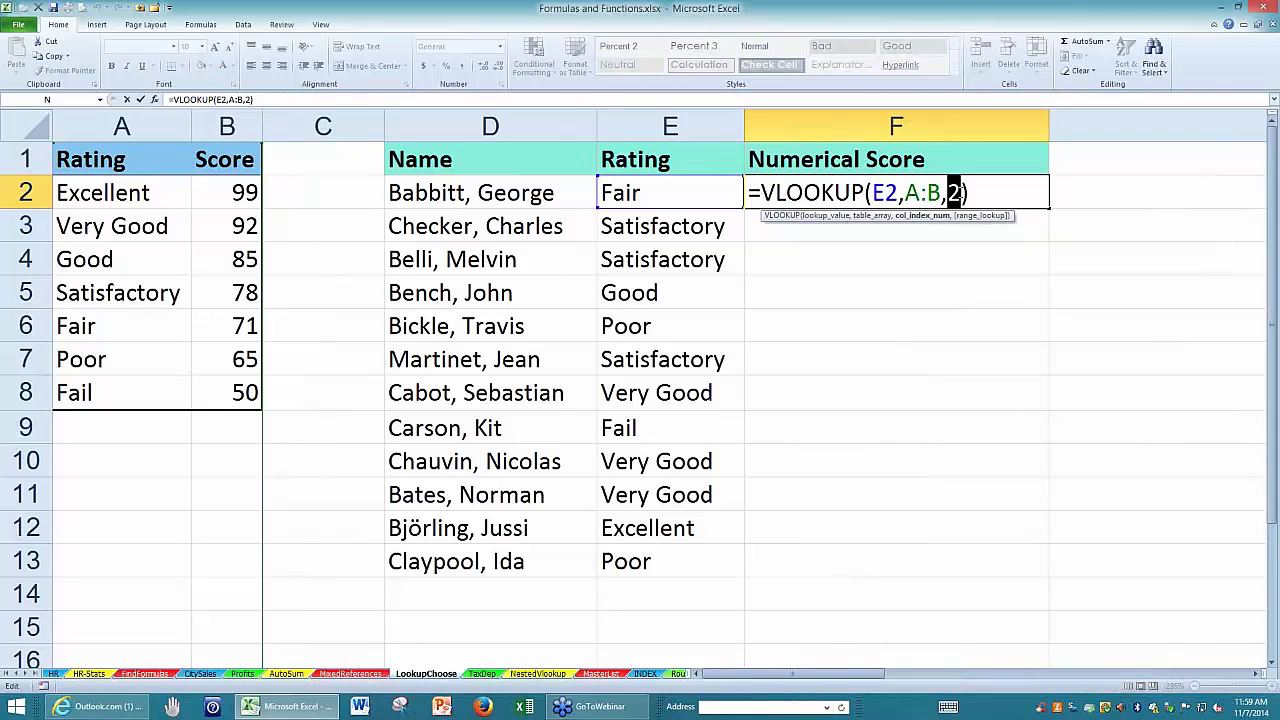
Add FALSE as the fourth argument of F2's VLOOKUP to require an exact match.
{"action": "left_click", "coordinate": [957, 192]}
{"action": "type", "text": ","}
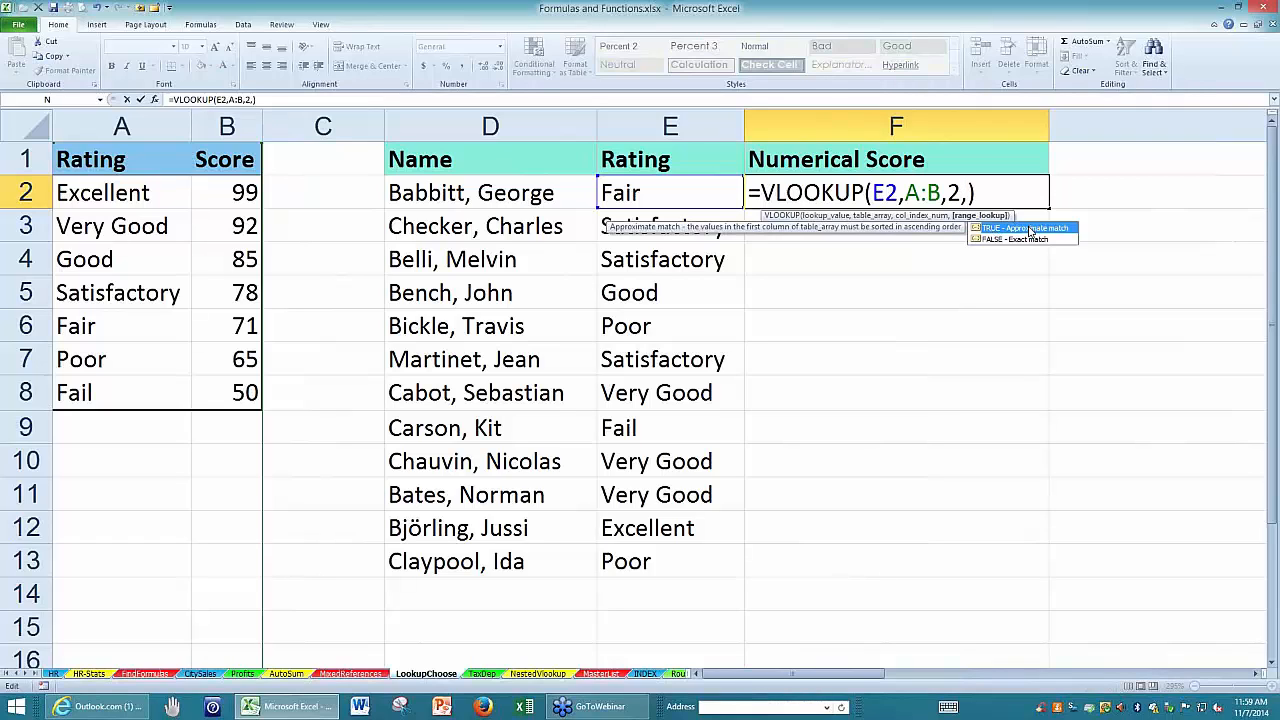
{"action": "left_click", "coordinate": [995, 242]}
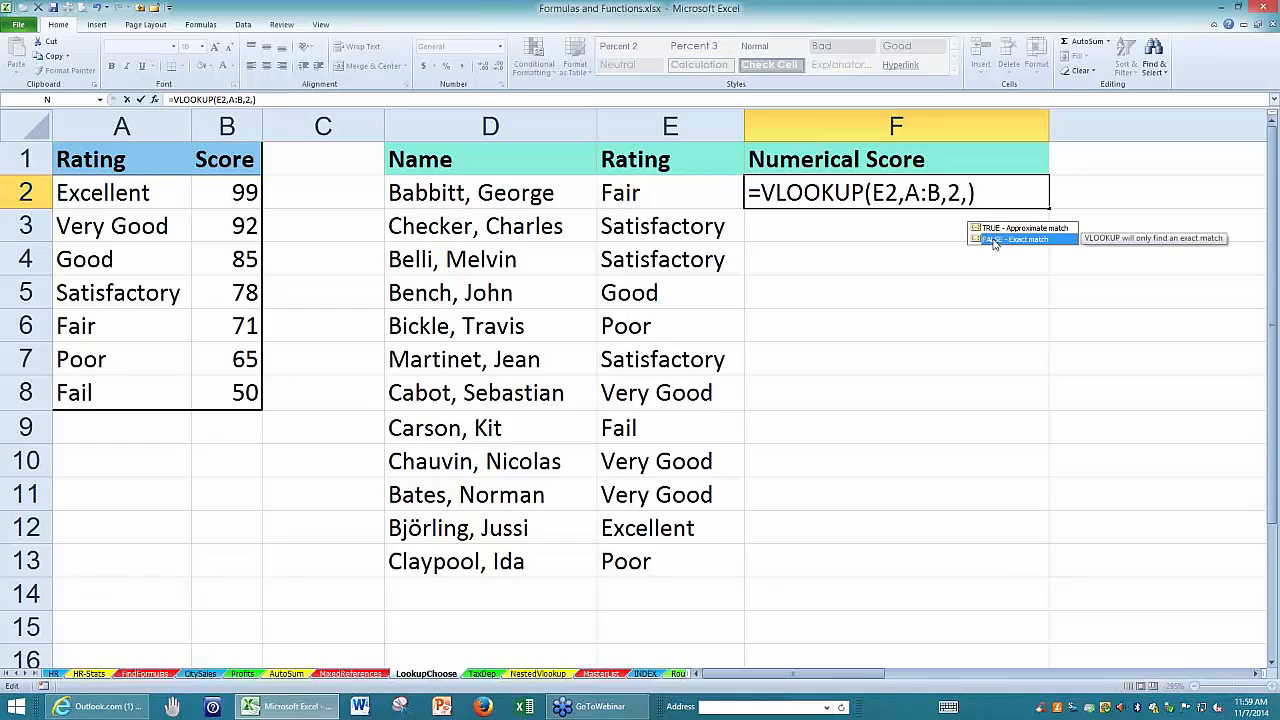
{"action": "double_click", "coordinate": [993, 241]}
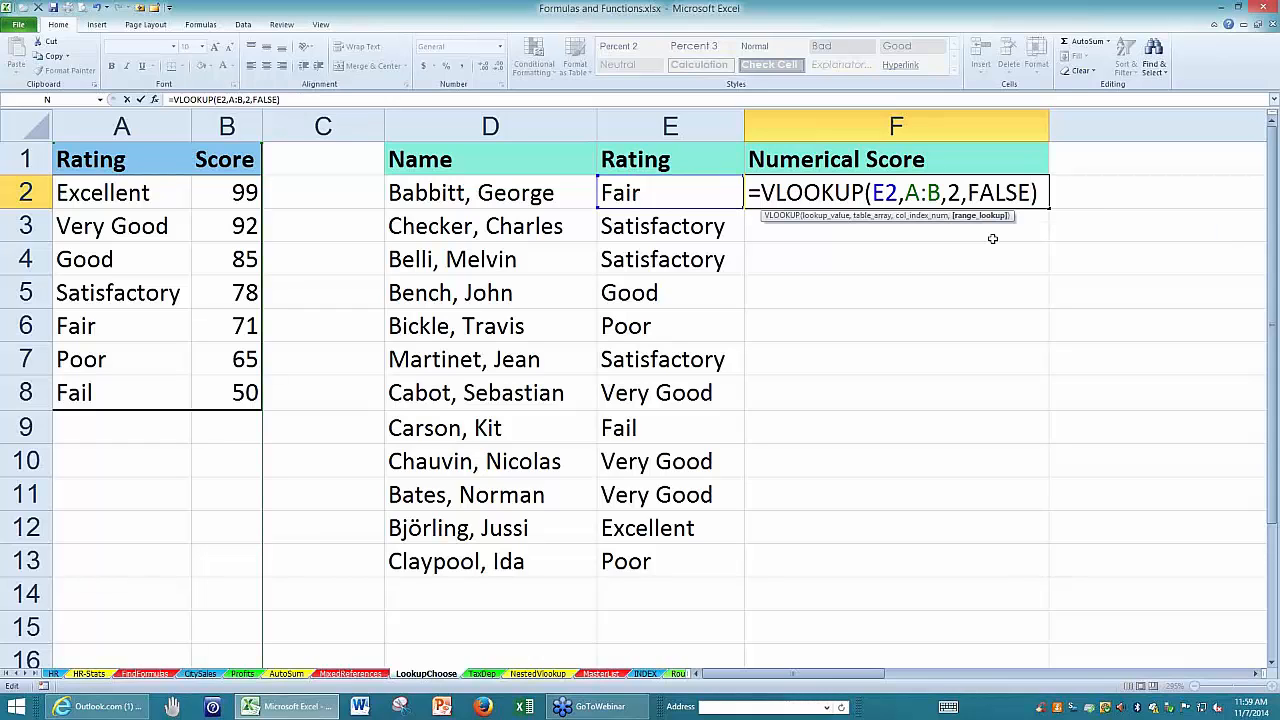
{"action": "key", "text": "Return"}
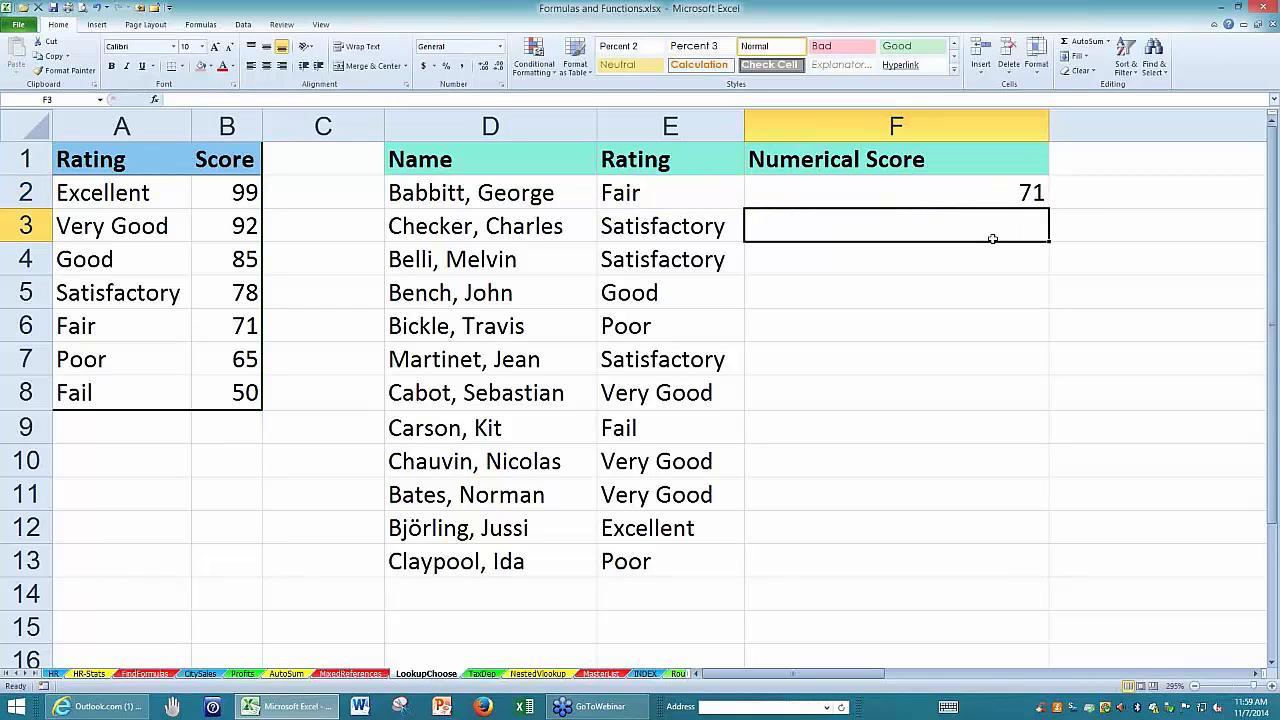
Replace FALSE with 0 in F2 so the formula reads =VLOOKUP(E2,A:B,2,0).
{"action": "left_click", "coordinate": [1003, 193]}
{"action": "double_click", "coordinate": [1003, 193]}
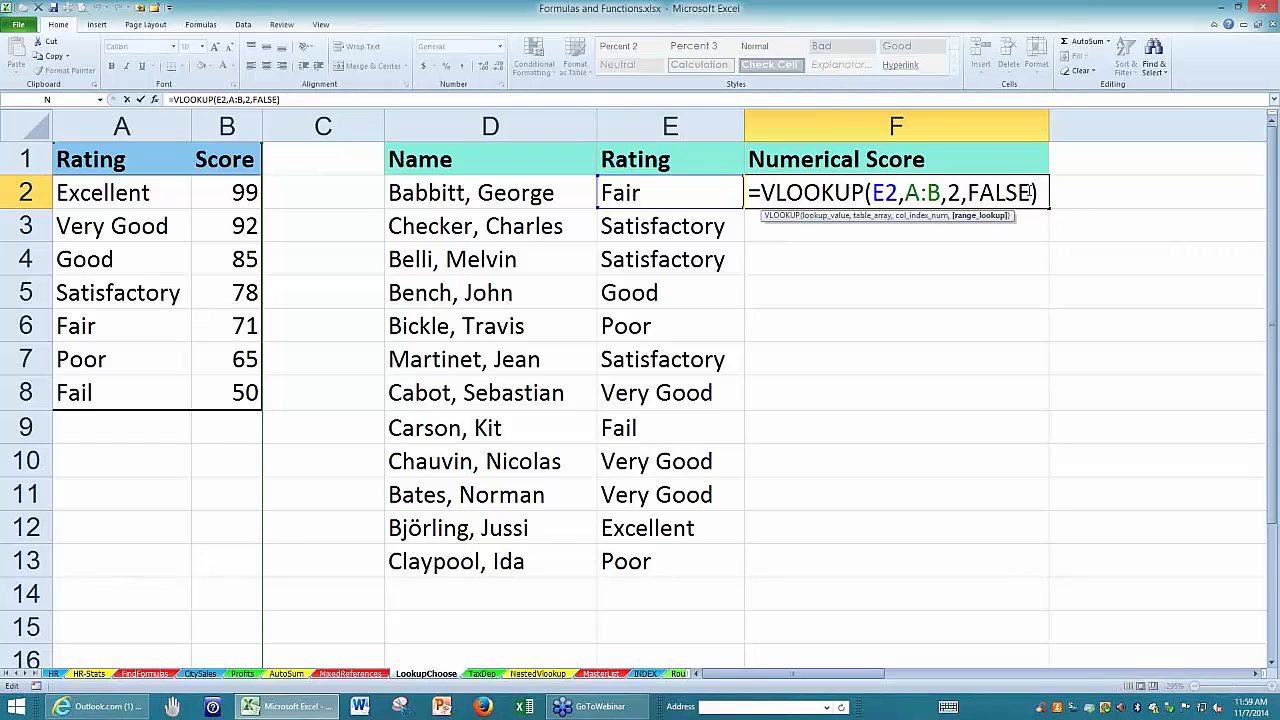
{"action": "left_click_drag", "start_coordinate": [1030, 192], "coordinate": [967, 192]}
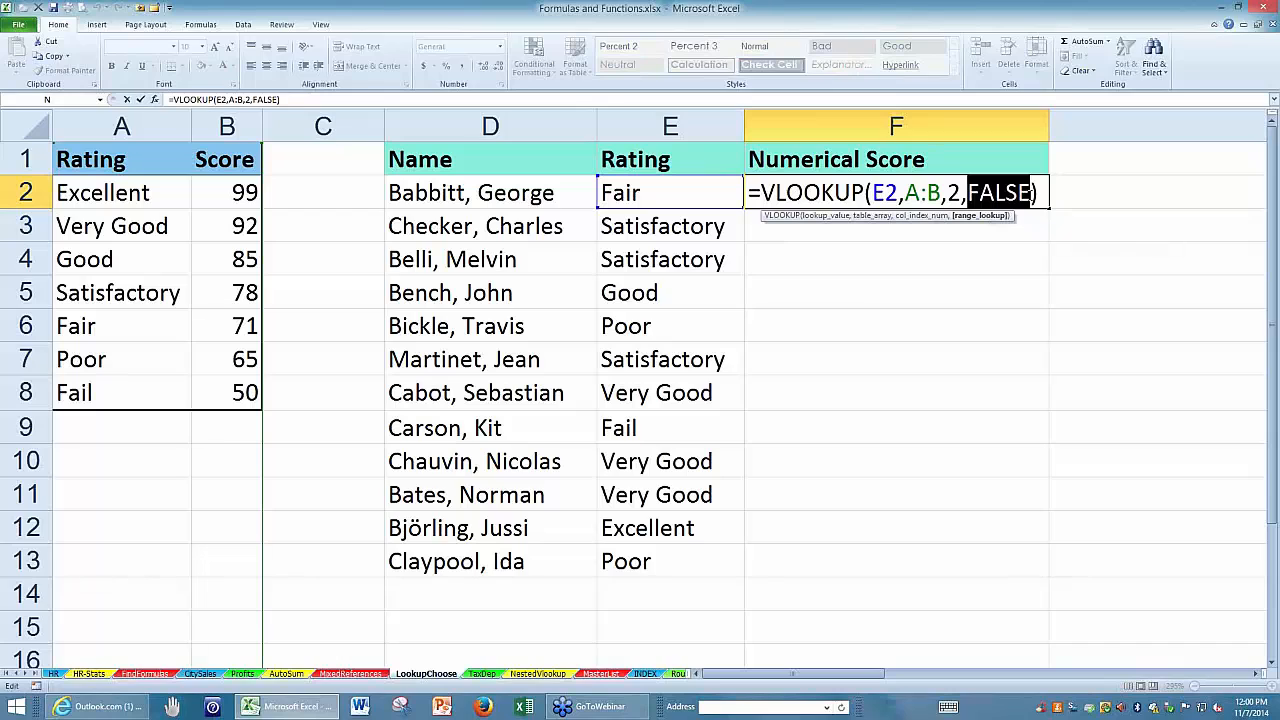
{"action": "type", "text": "0"}
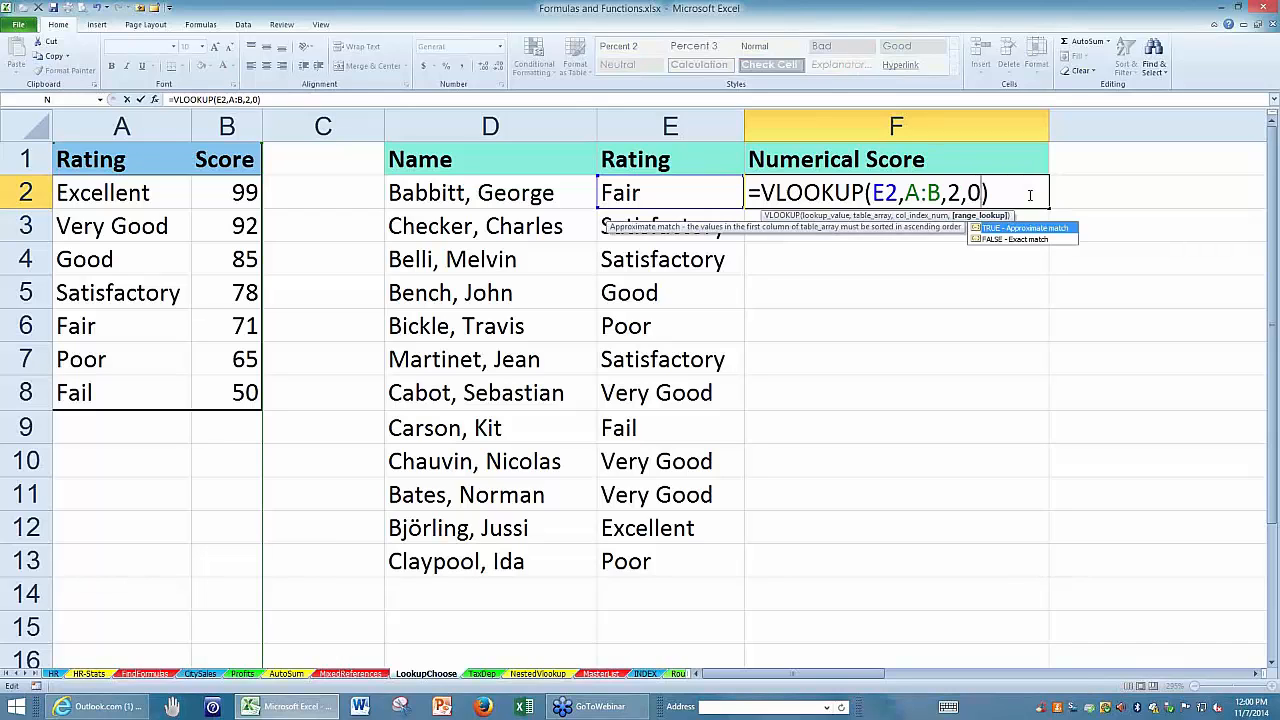
{"action": "key", "text": "ctrl+Return"}
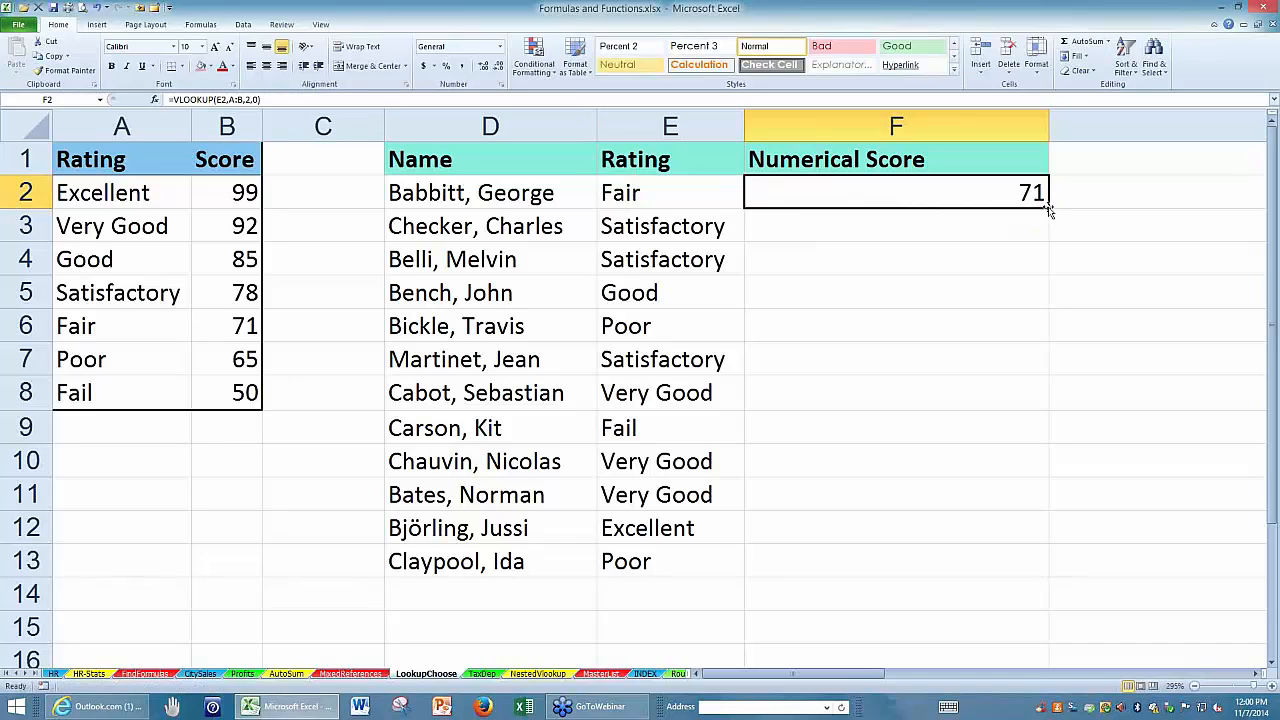
Fill the F2 formula down the Numerical Score column through F13 and review the formula in F2.
{"action": "double_click", "coordinate": [1048, 208]}
{"action": "key", "text": "F2"}
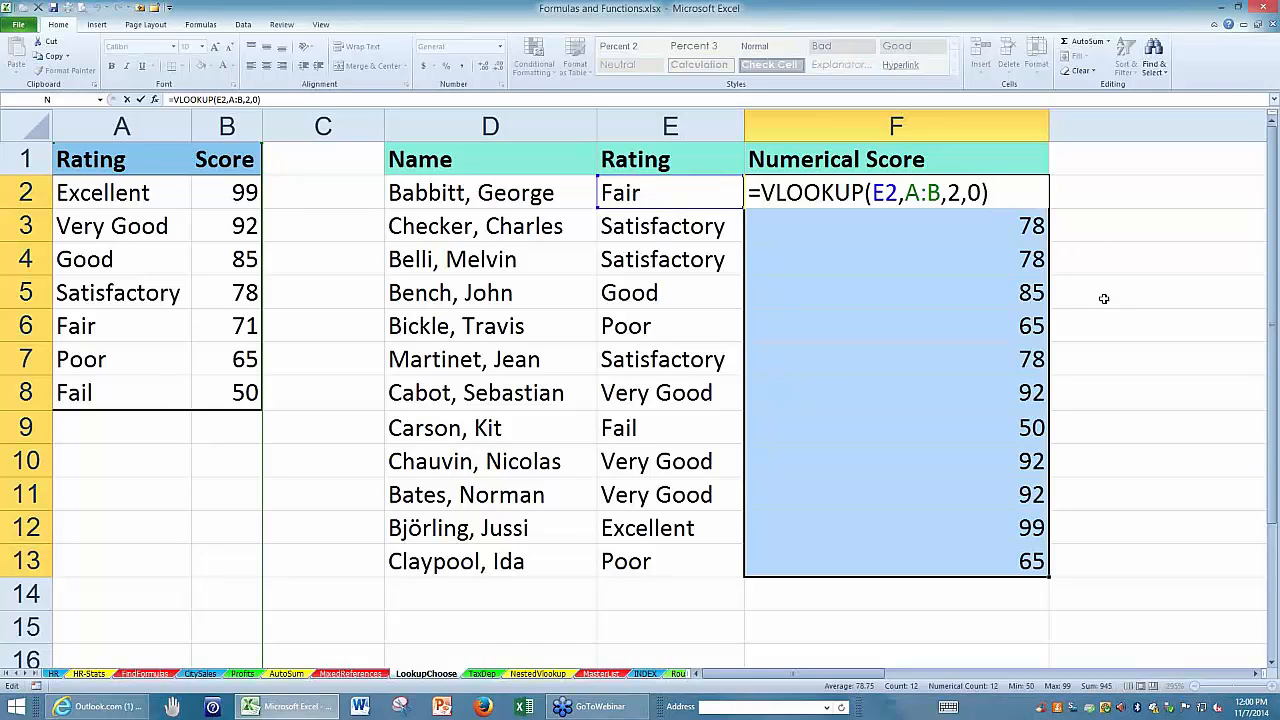
{"action": "key", "text": "ctrl+Return"}
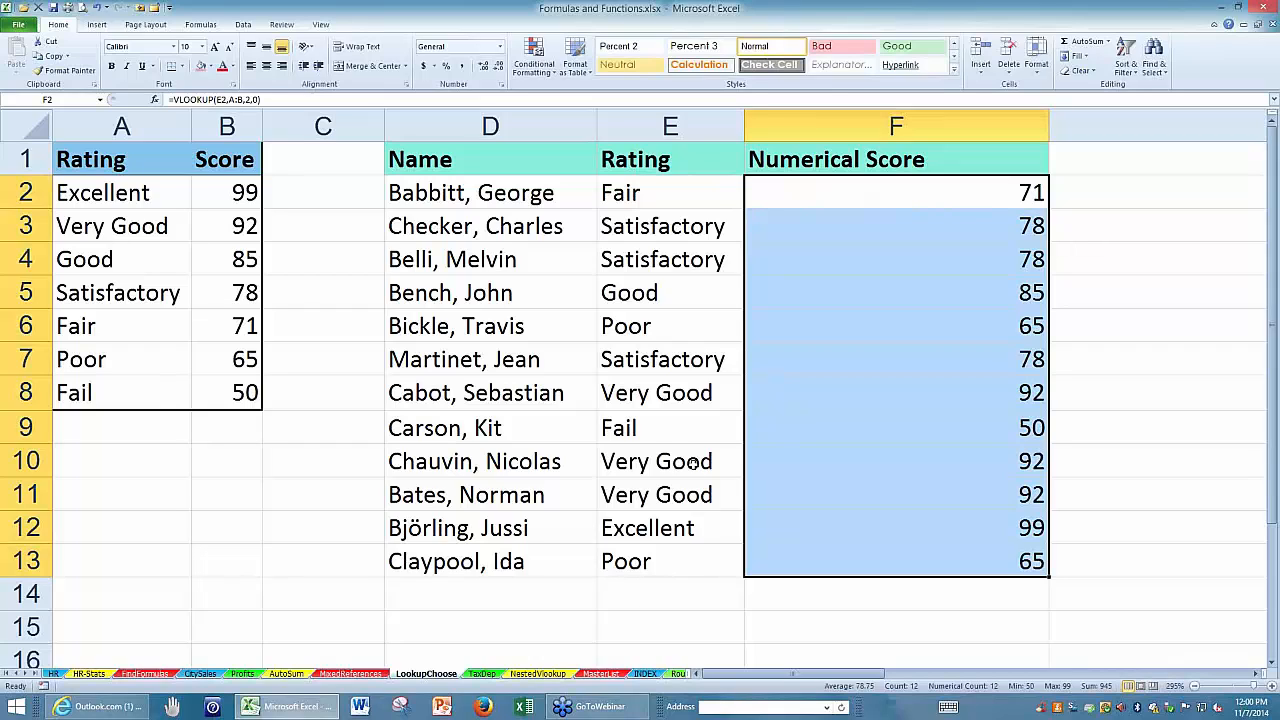
Set the rating in E9 to Lousy to test an unlisted rating and select F9 to check its score.
{"action": "left_click", "coordinate": [637, 427]}
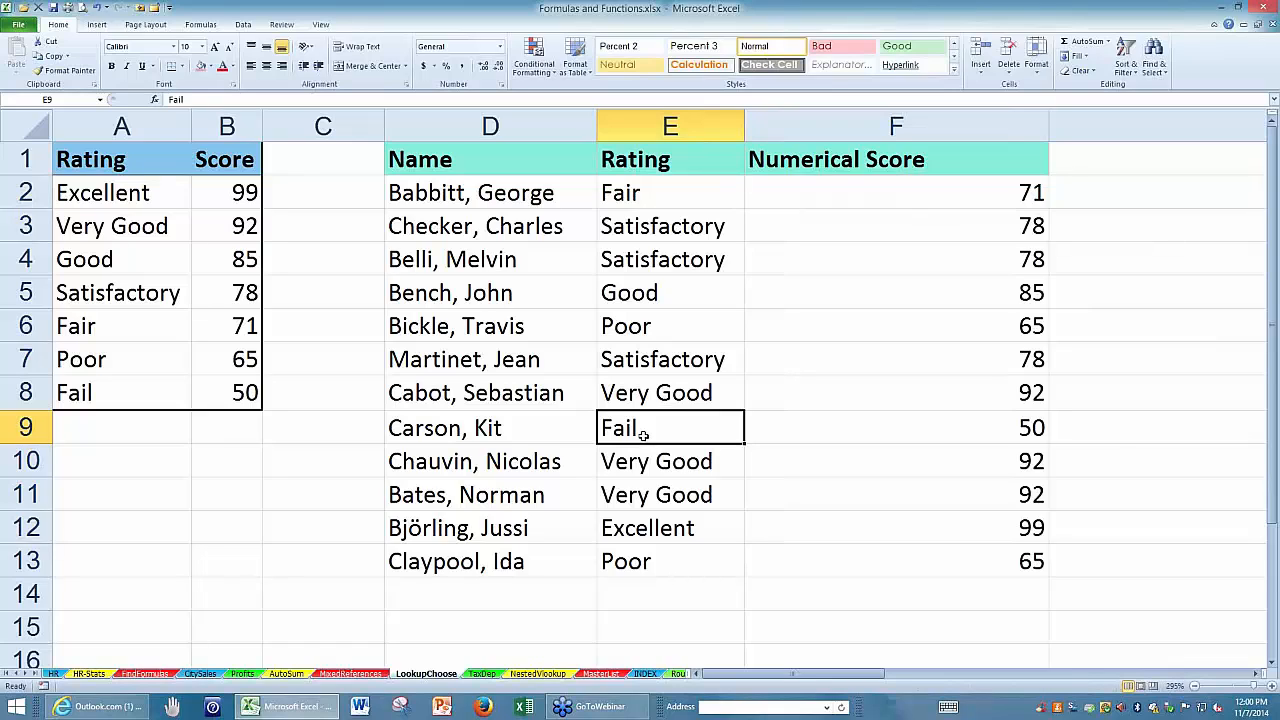
{"action": "type", "text": "Lousy"}
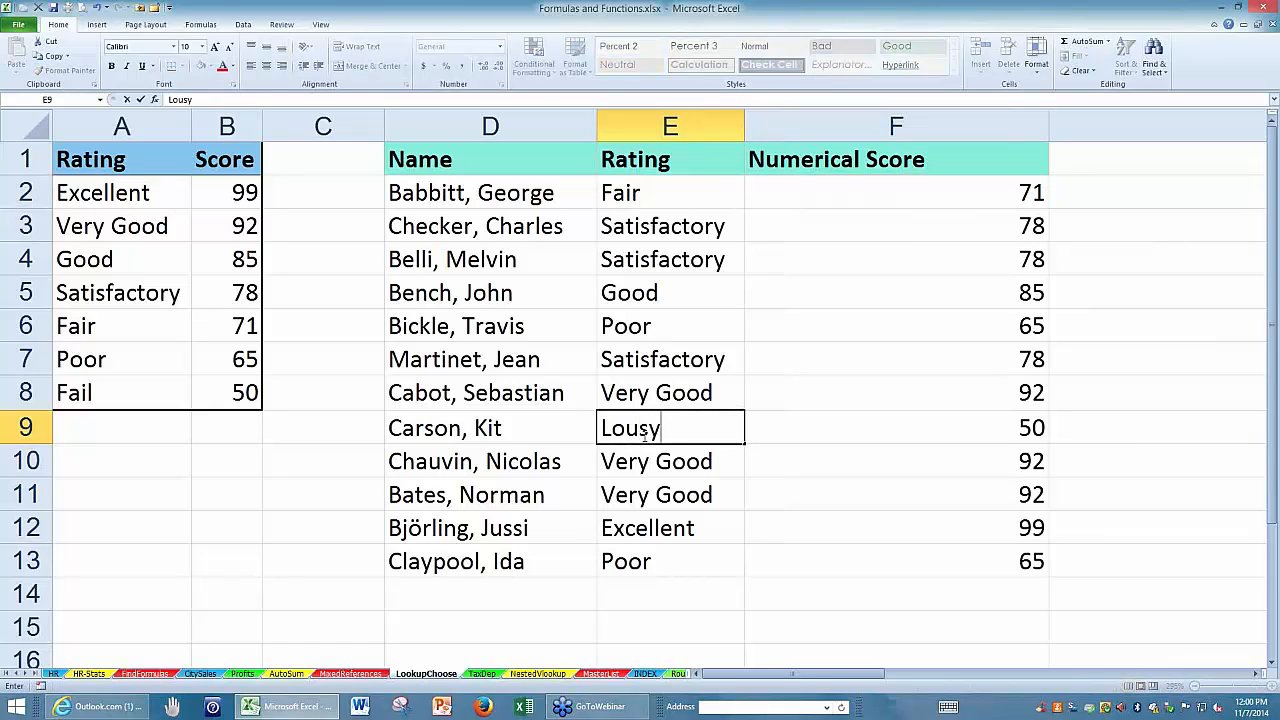
{"action": "key", "text": "Return"}
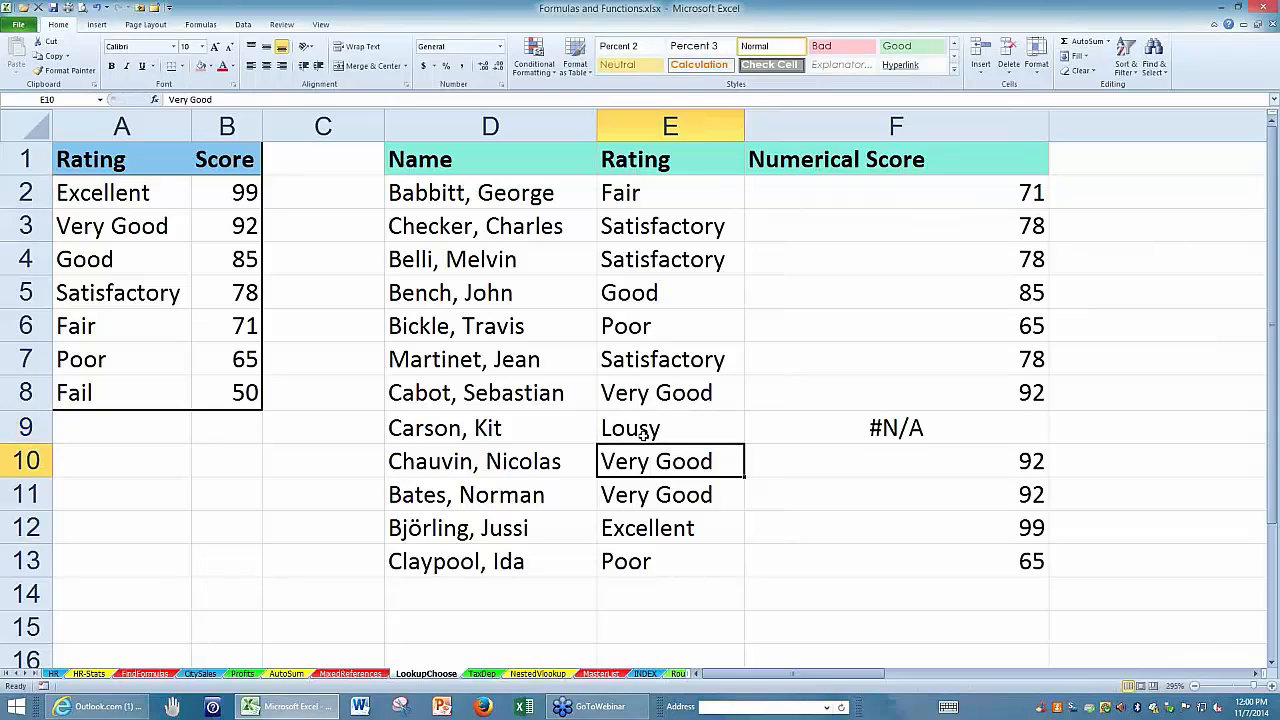
{"action": "left_click", "coordinate": [874, 435]}
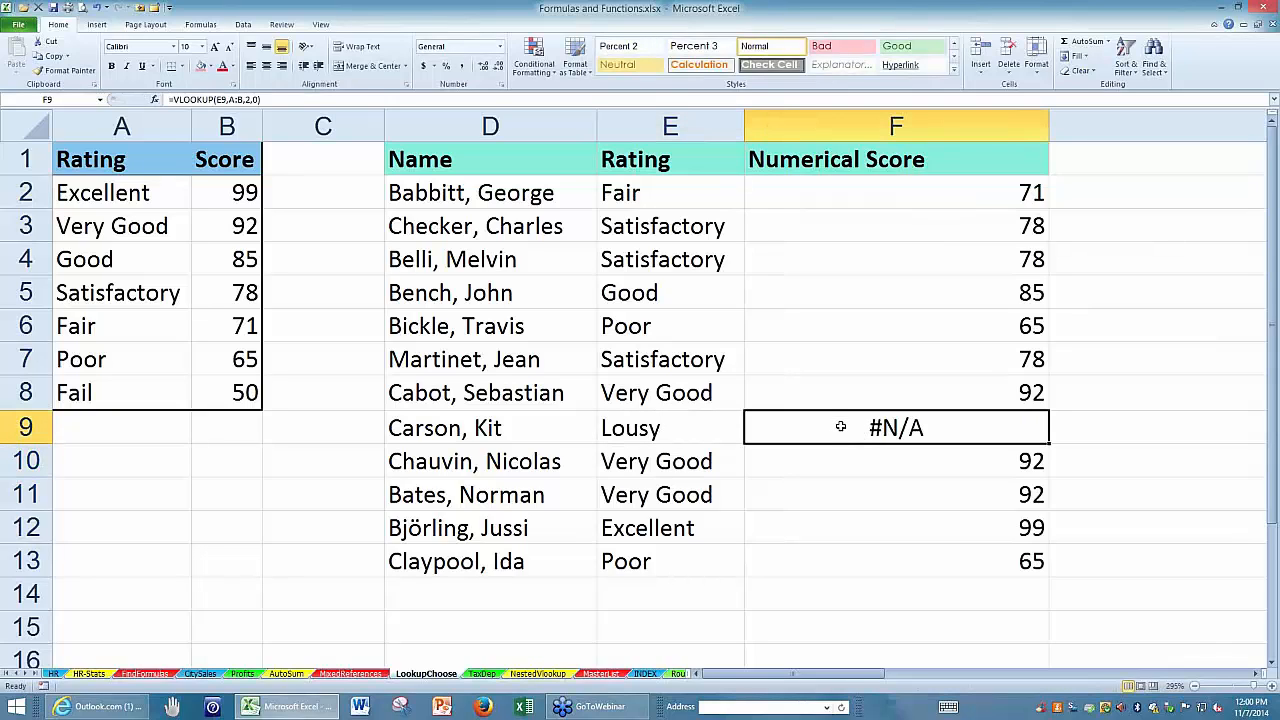
Review the VLOOKUP formula in F9 and its lookup reference without changing it.
{"action": "double_click", "coordinate": [840, 427]}
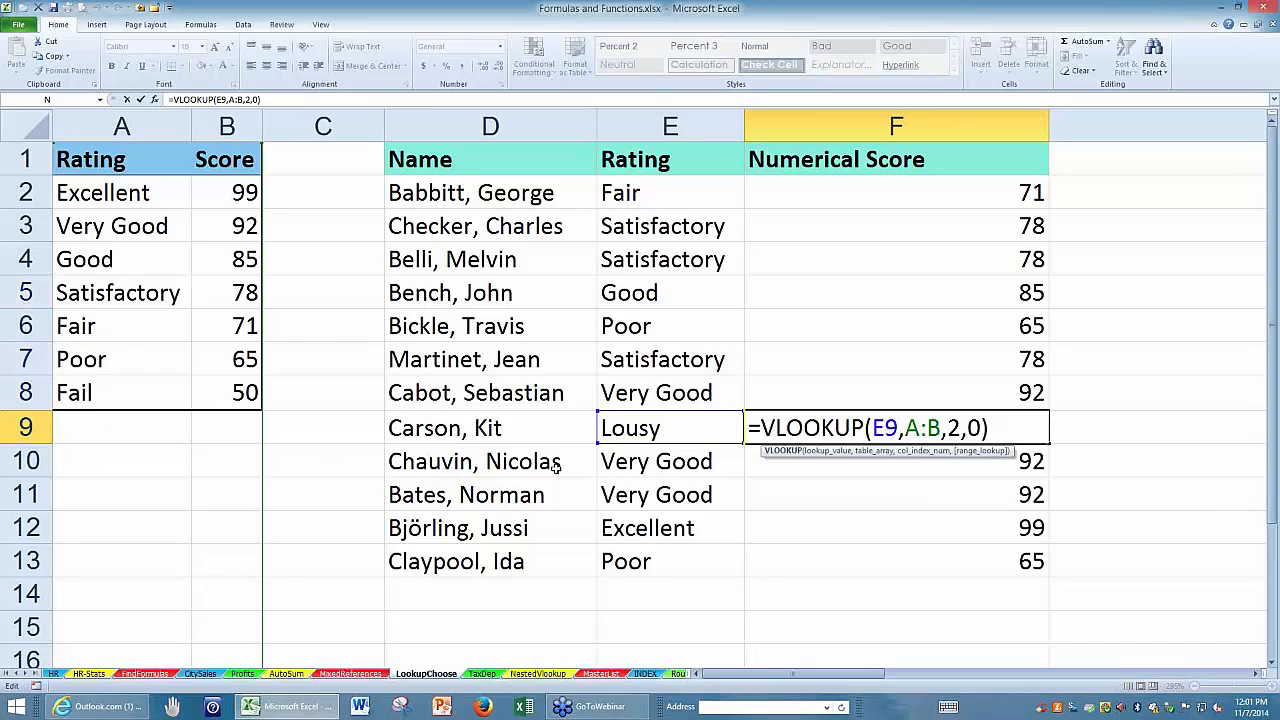
{"action": "key", "text": "Return"}
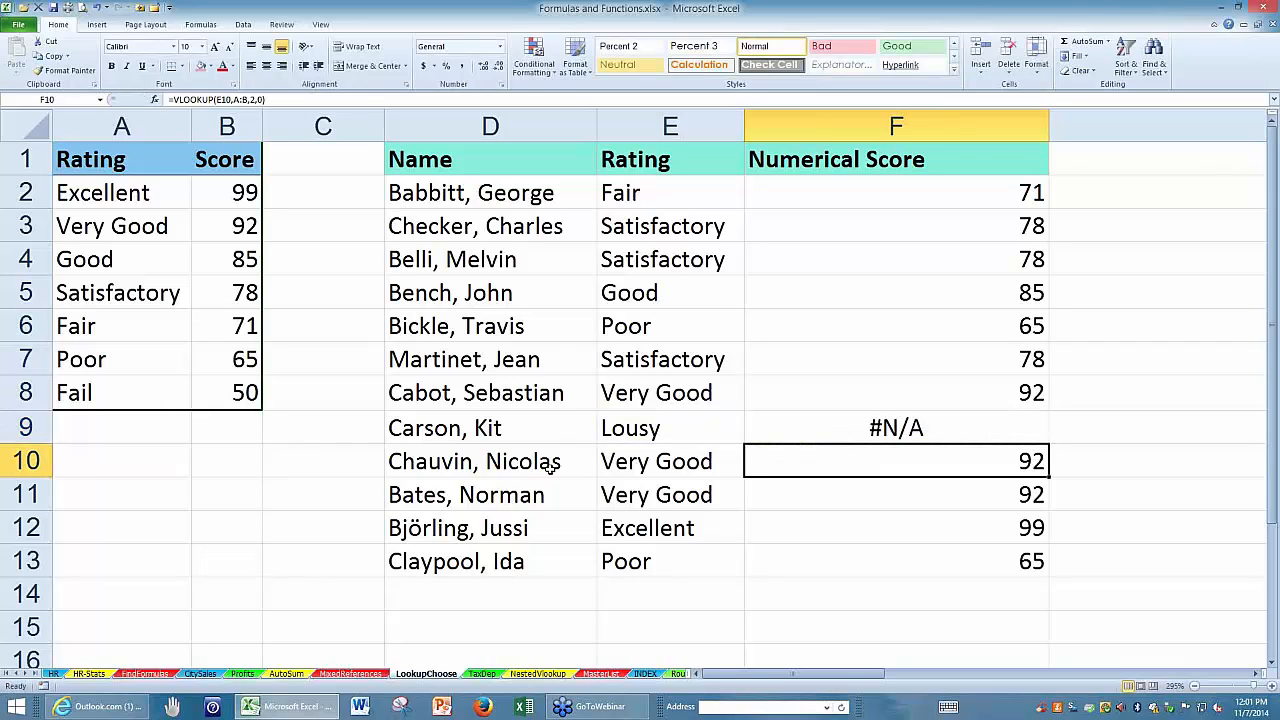
{"action": "double_click", "coordinate": [869, 429]}
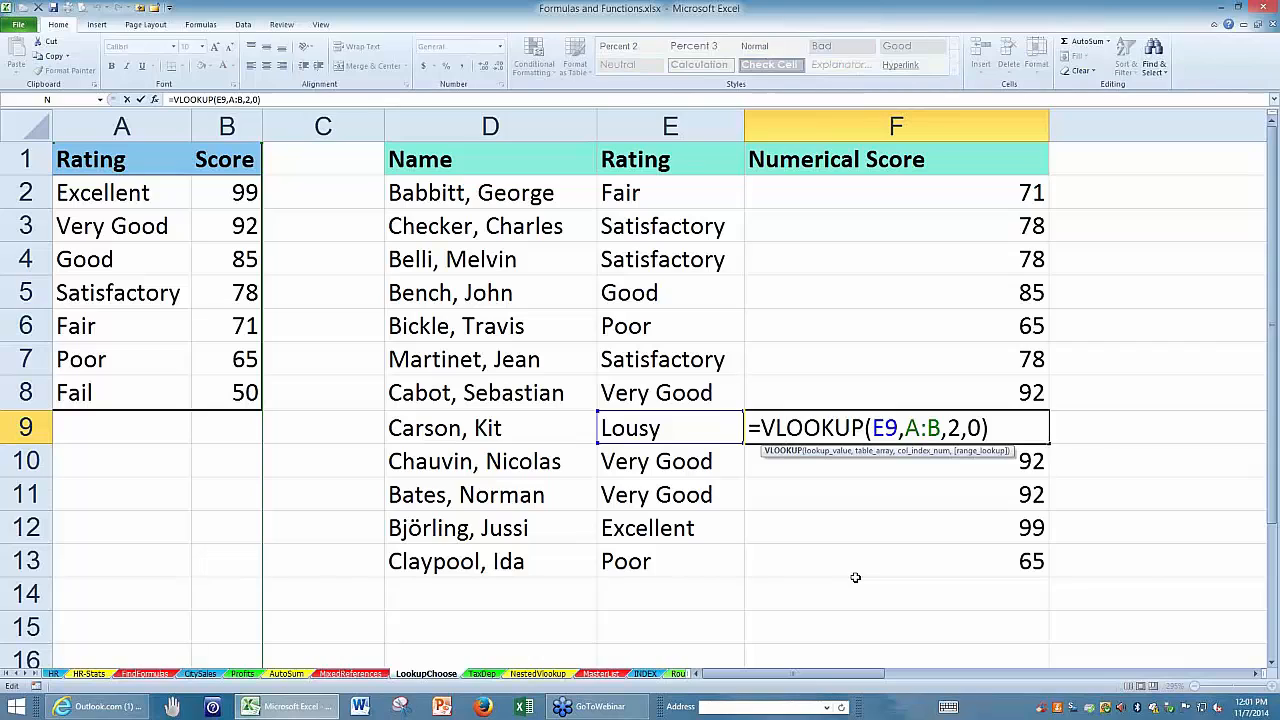
{"action": "key", "text": "Escape"}
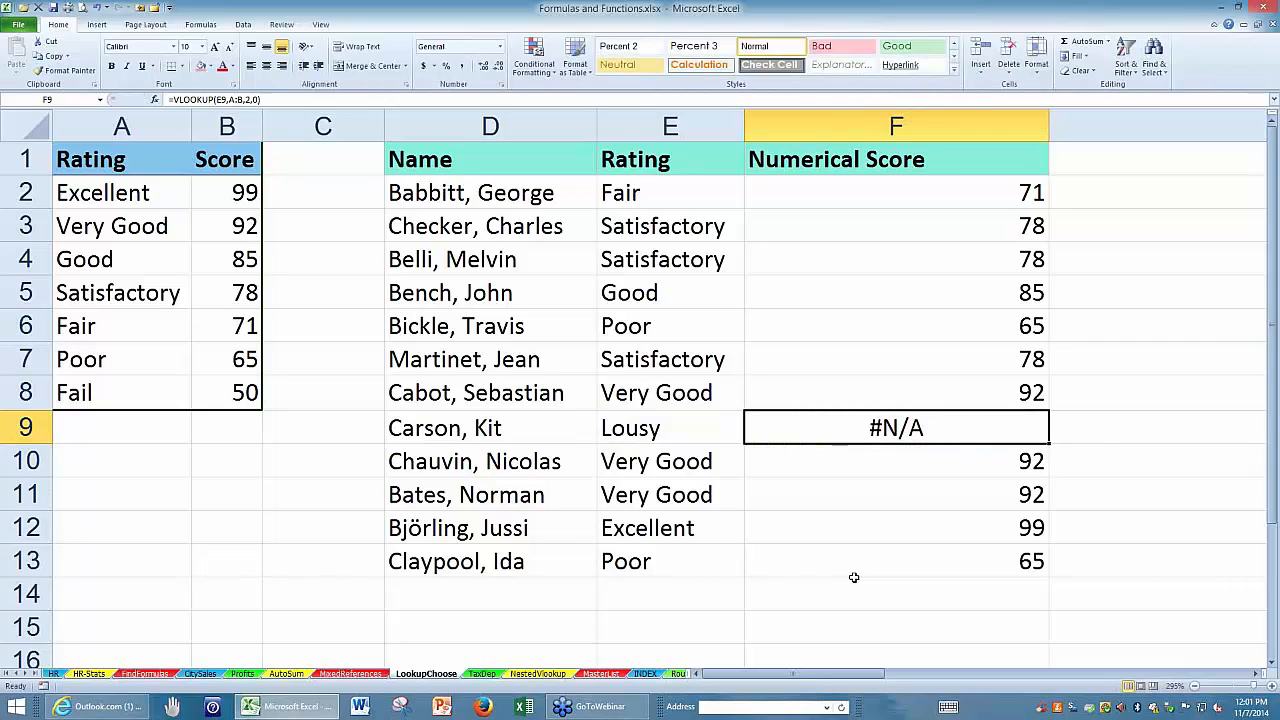
Add a trailing space after Fair in E2 and extra spaces between Very and Good in E11.
{"action": "left_click", "coordinate": [645, 191]}
{"action": "double_click", "coordinate": [645, 191]}
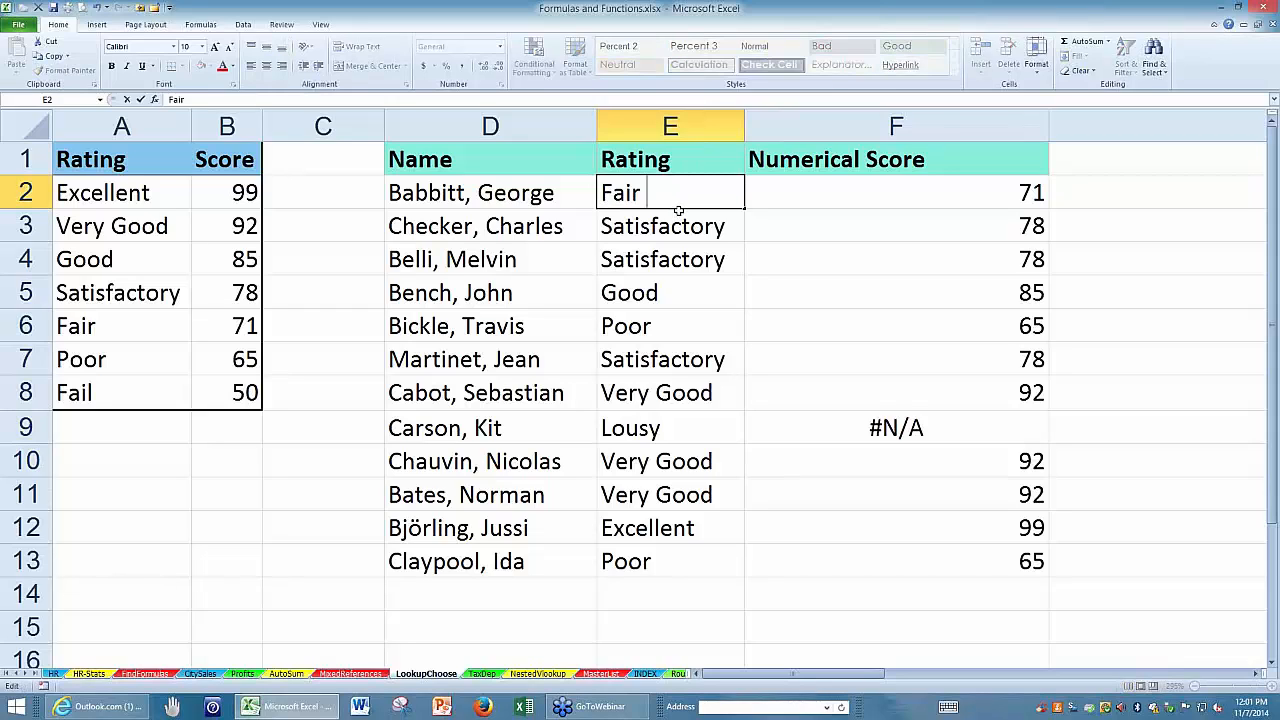
{"action": "key", "text": "Return"}
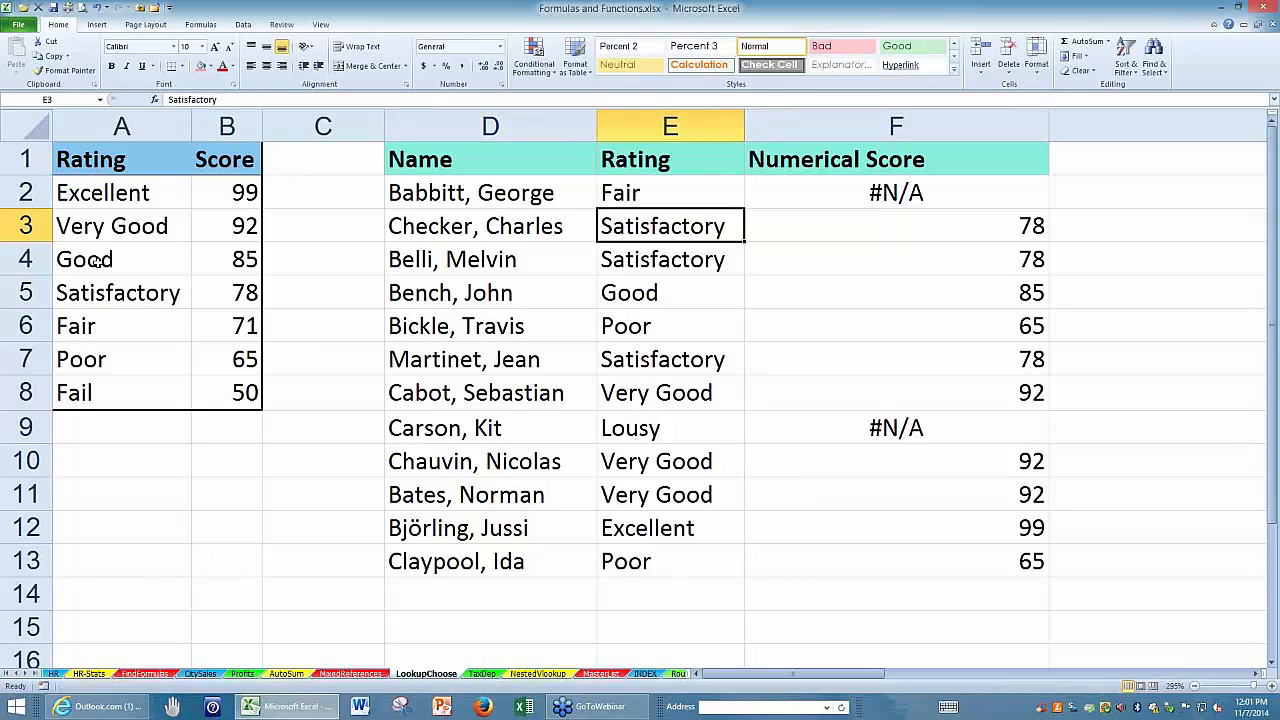
{"action": "double_click", "coordinate": [651, 494]}
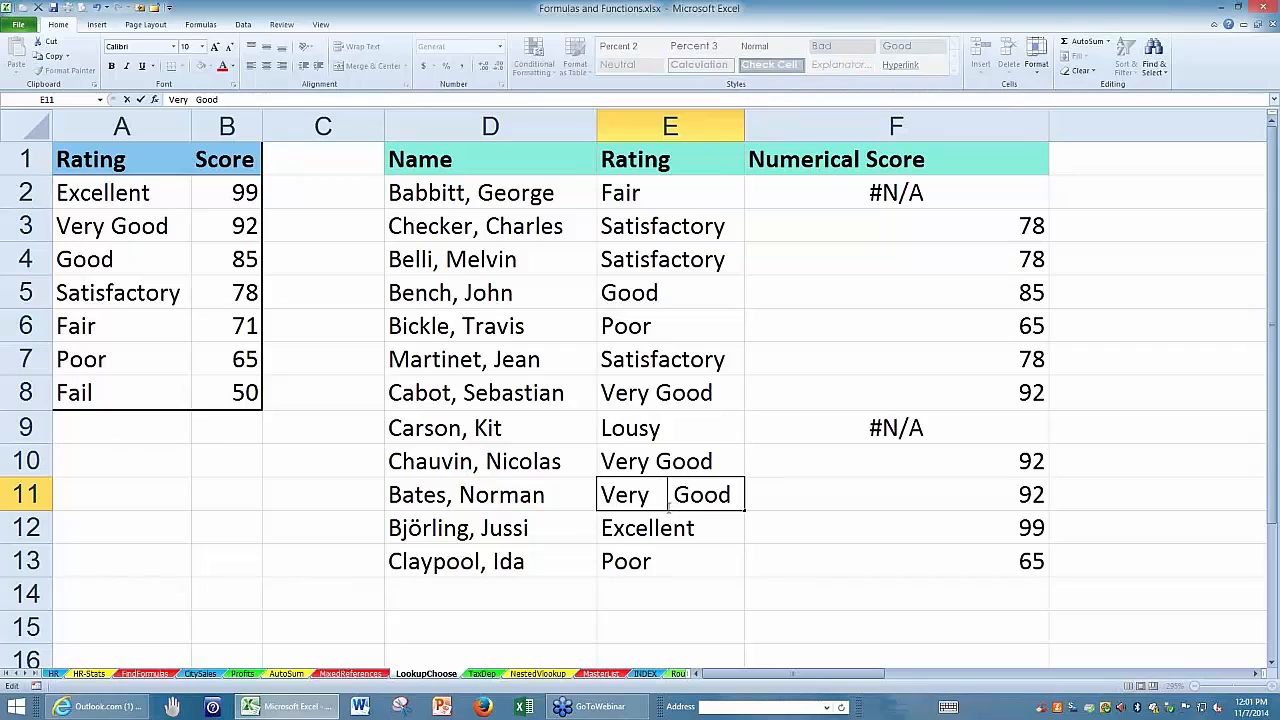
{"action": "key", "text": "Return"}
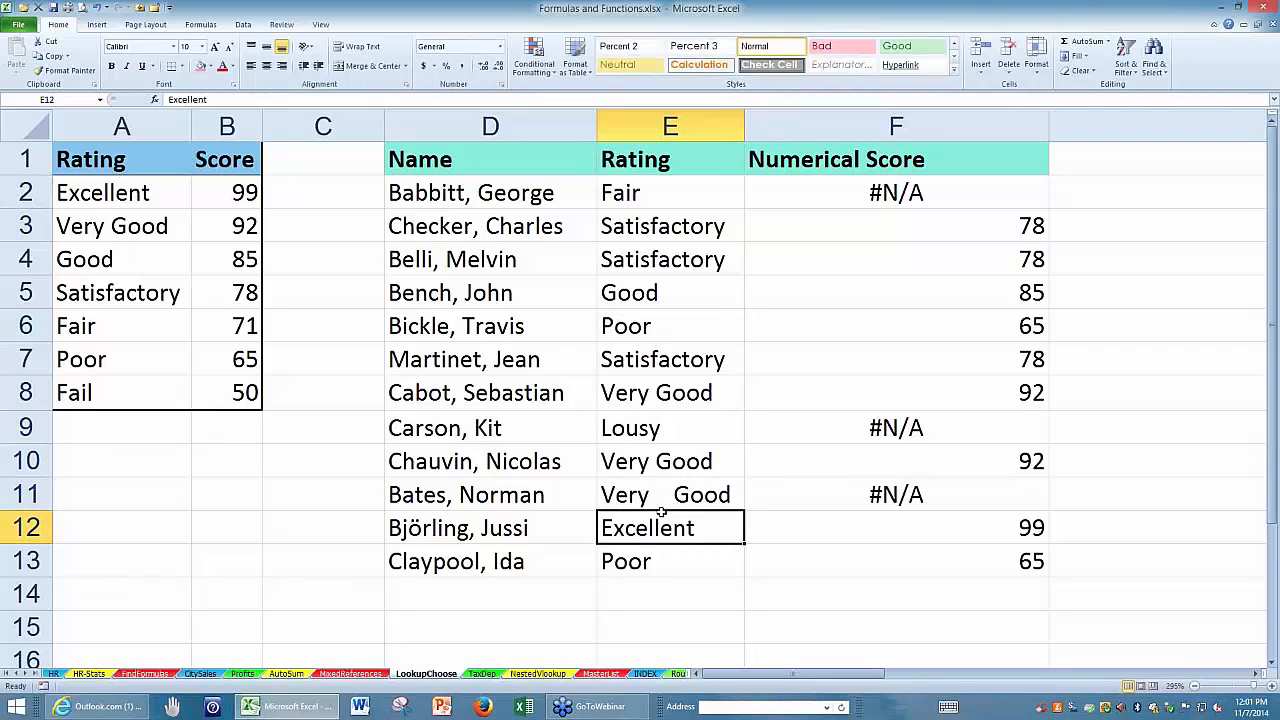
Insert leading spaces before the Poor rating in E6.
{"action": "left_click", "coordinate": [607, 327]}
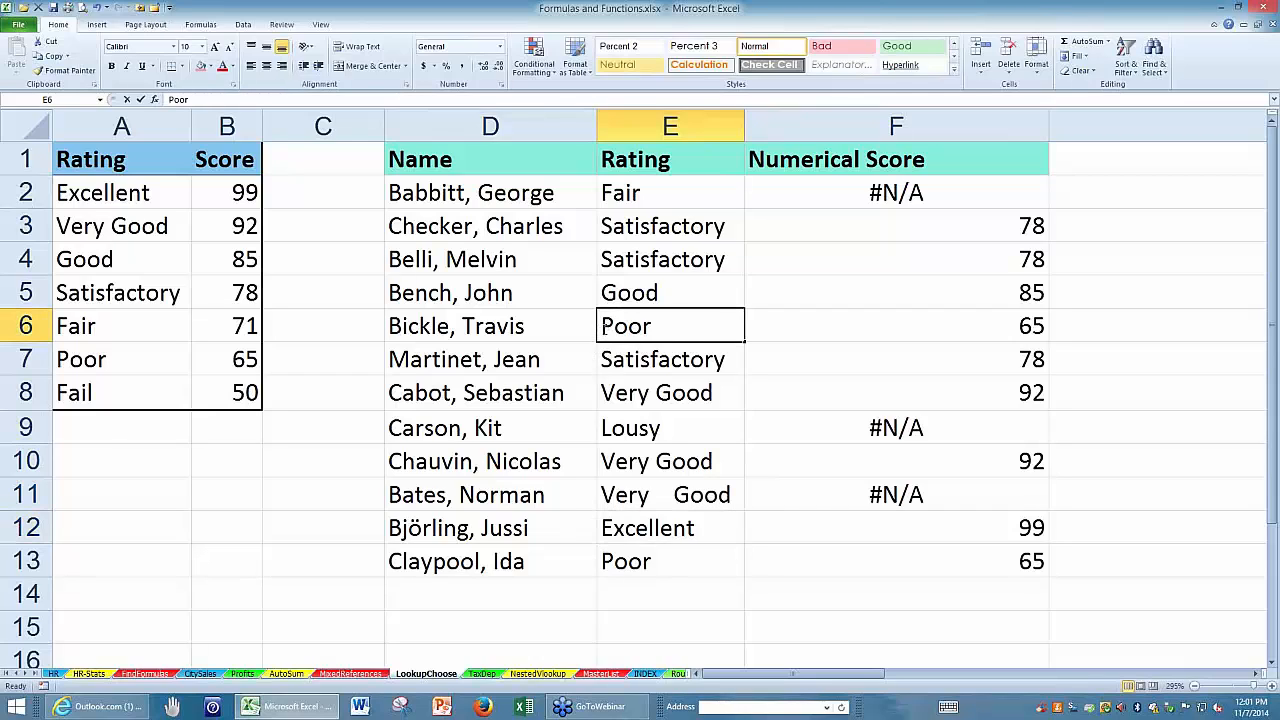
{"action": "key", "text": "F2"}
{"action": "key", "text": "Home"}
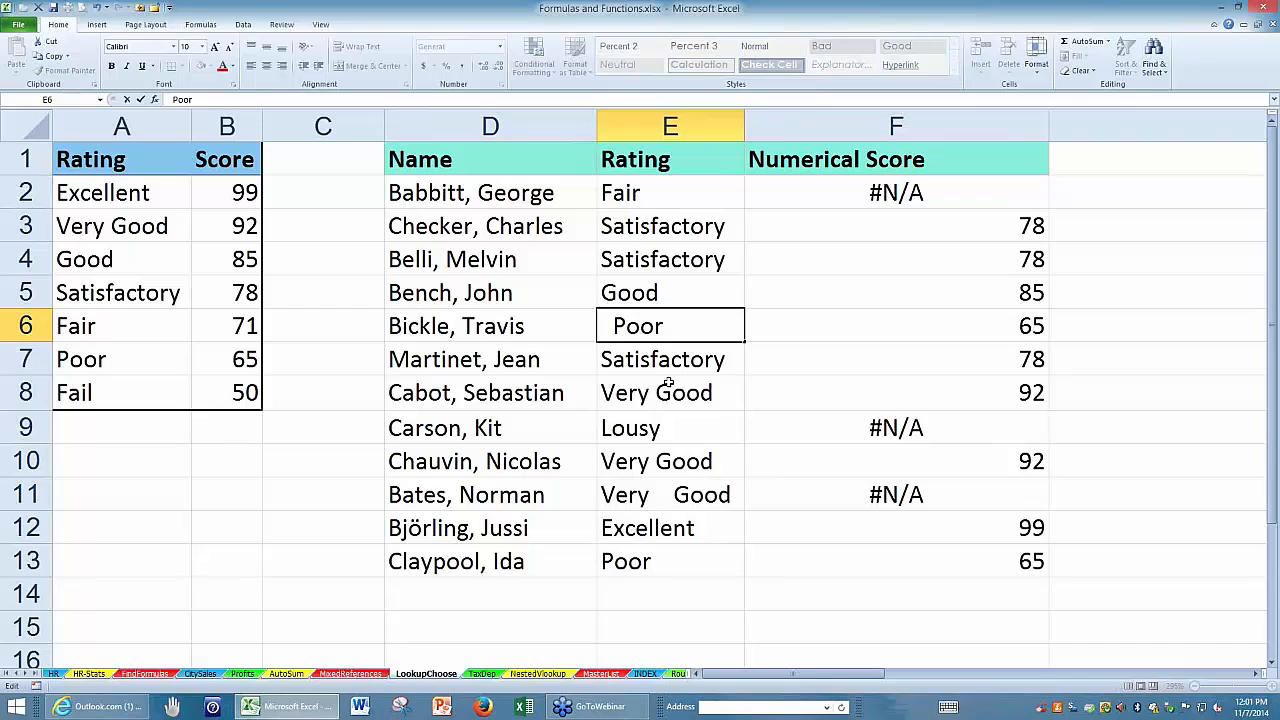
{"action": "key", "text": "Return"}
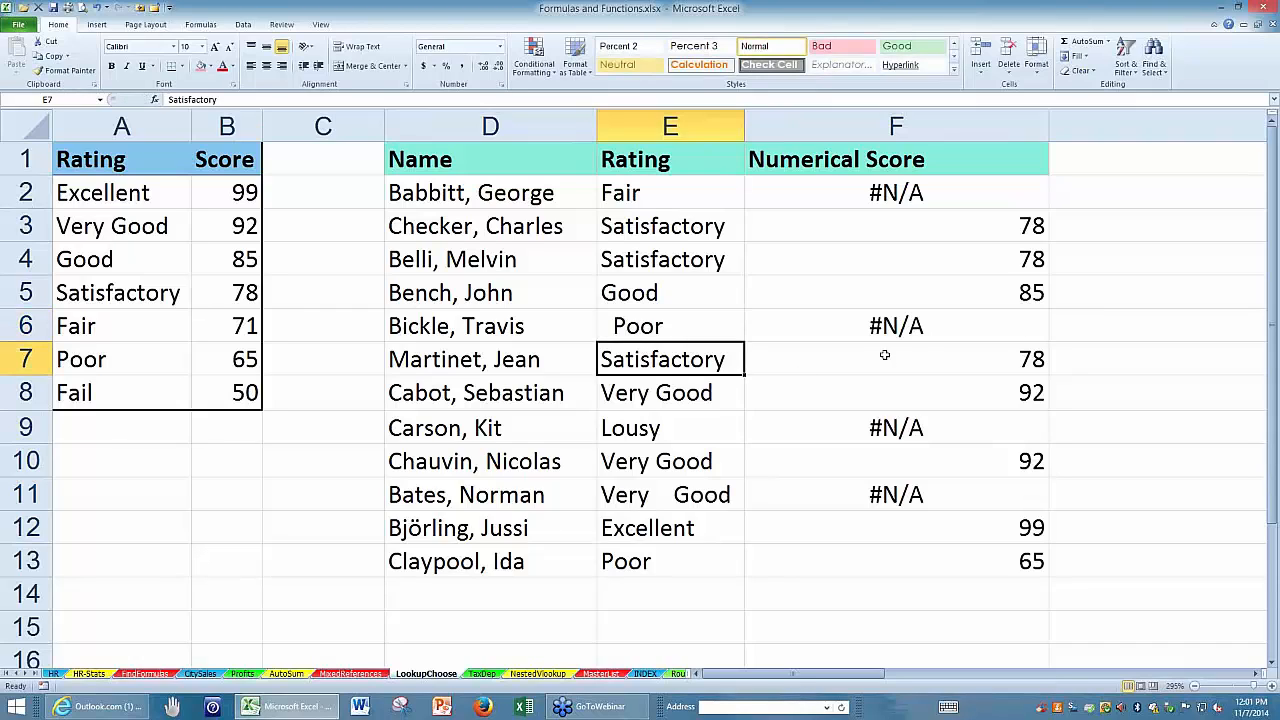
Wrap F2's lookup value in TRIM so the formula reads =VLOOKUP(TRIM(E2),A:B,2,0), keeping F2 selected.
{"action": "left_click", "coordinate": [767, 188]}
{"action": "double_click", "coordinate": [767, 188]}
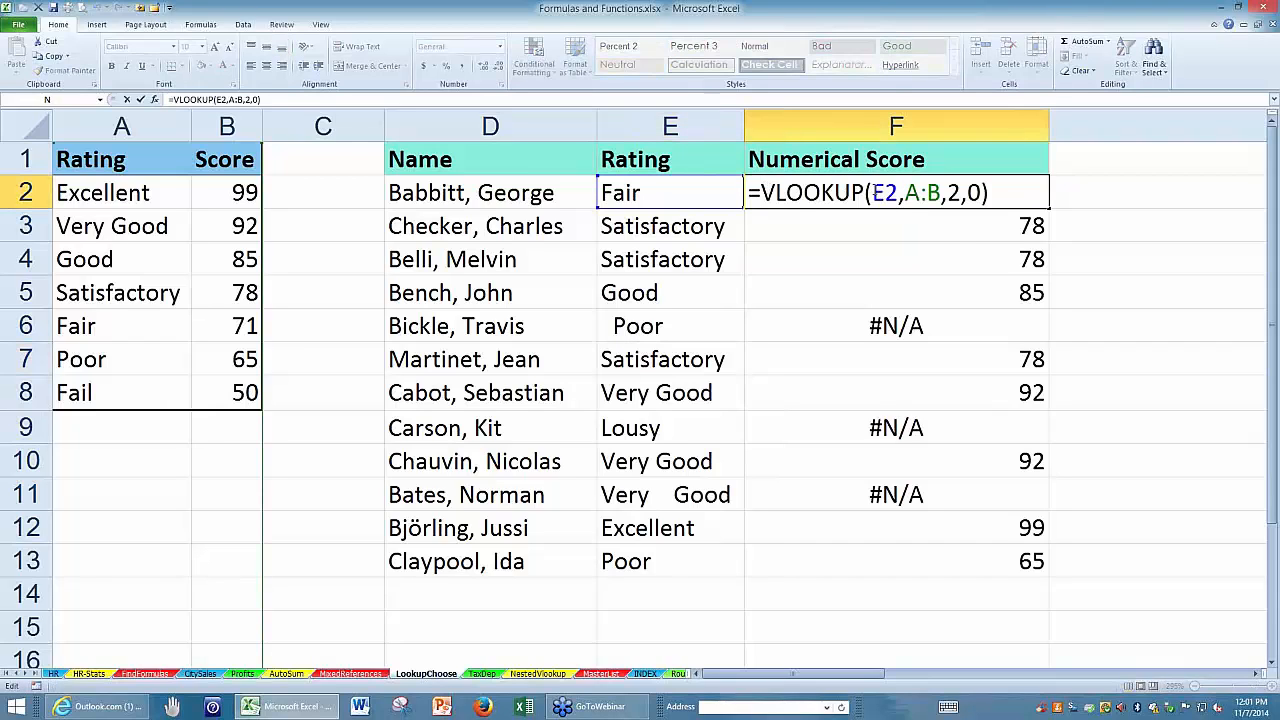
{"action": "left_click", "coordinate": [876, 191]}
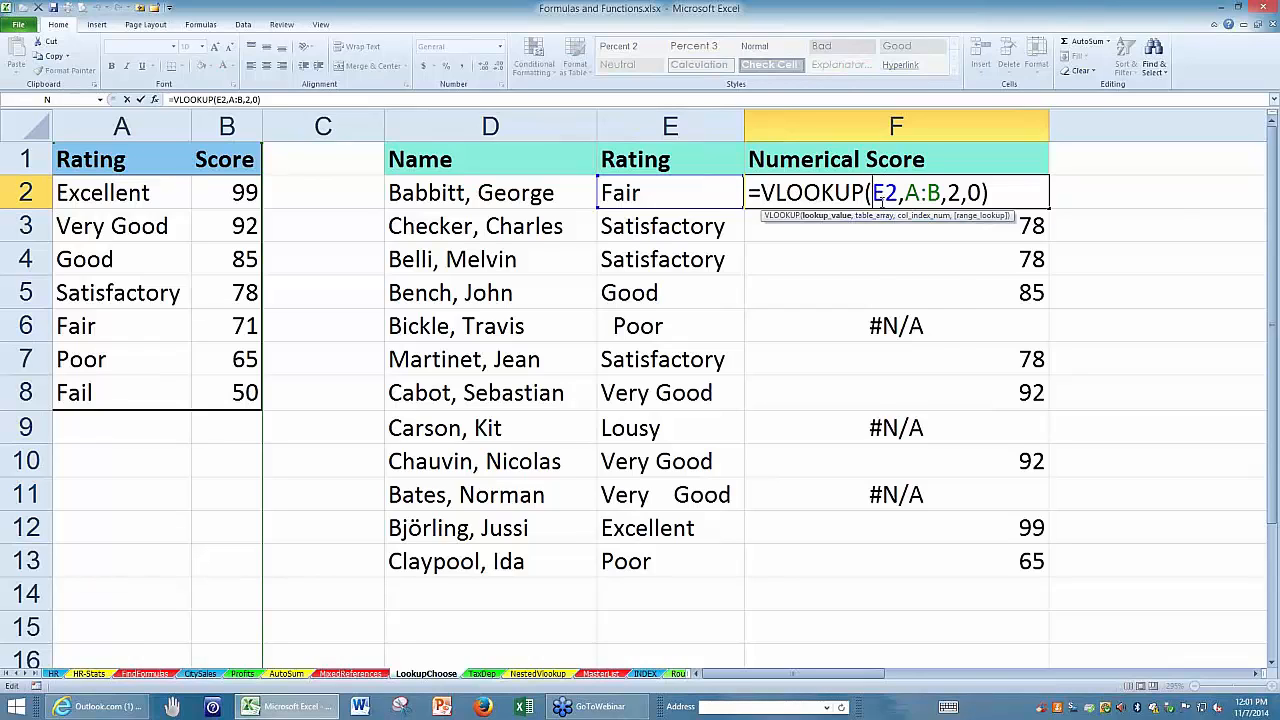
{"action": "type", "text": "trim("}
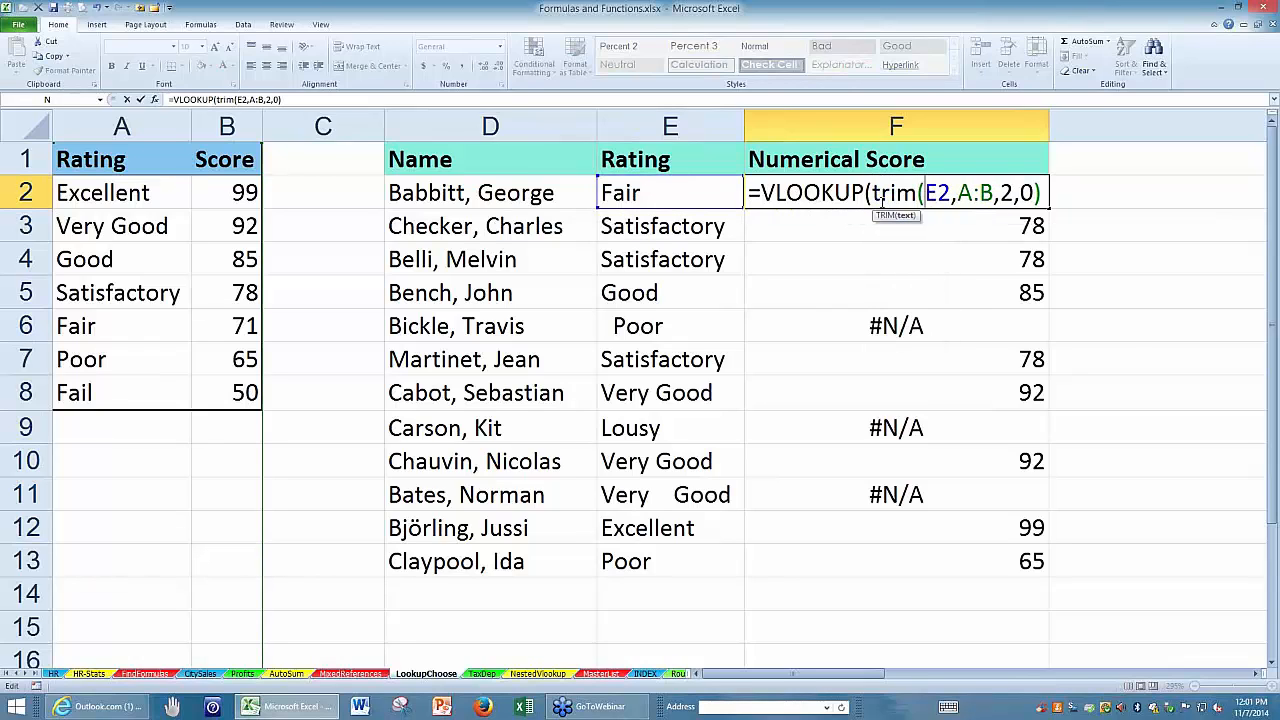
{"action": "left_click", "coordinate": [951, 193]}
{"action": "type", "text": ")"}
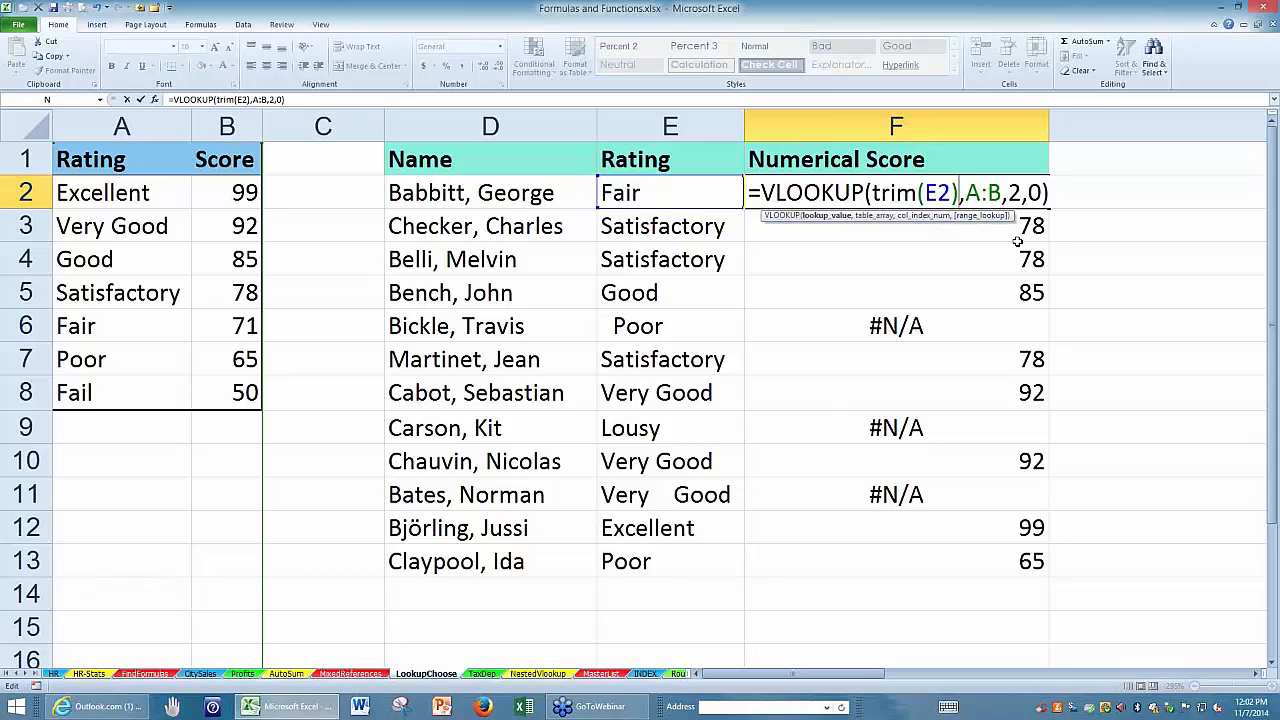
{"action": "key", "text": "ctrl+Return"}
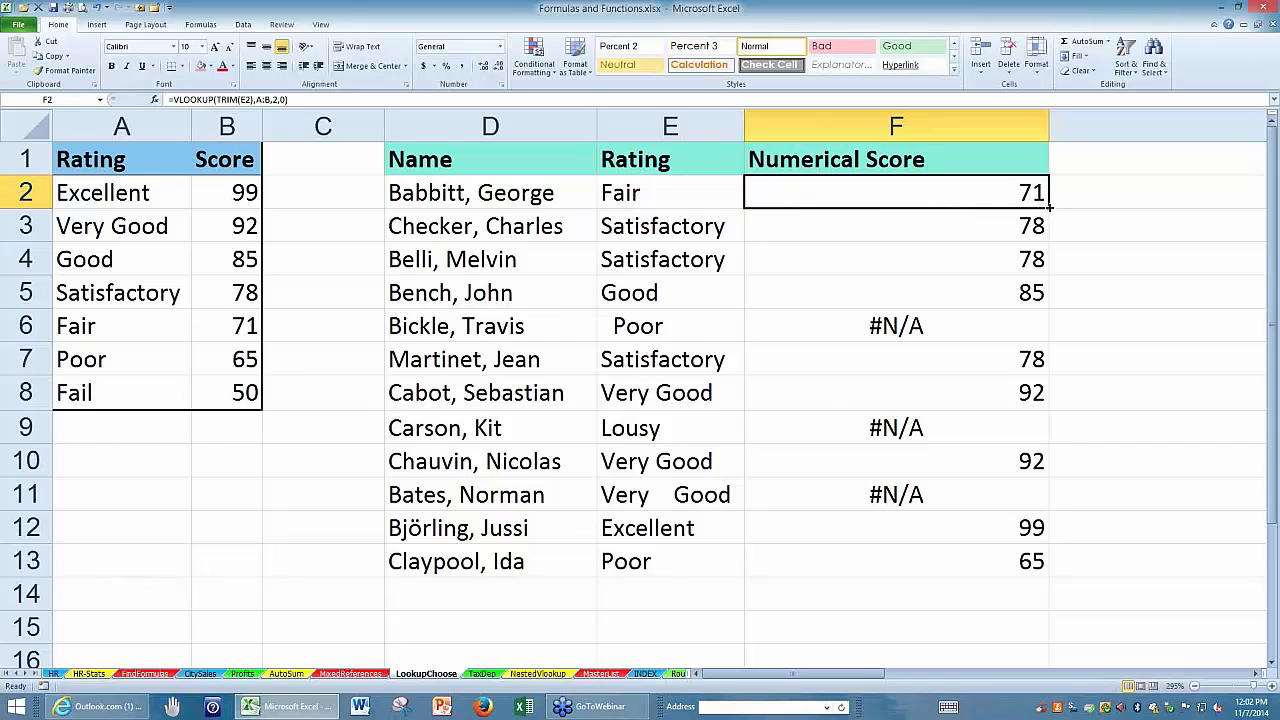
Fill the TRIM version of the F2 formula down through F13 and review the formula in F2.
{"action": "double_click", "coordinate": [1048, 205]}
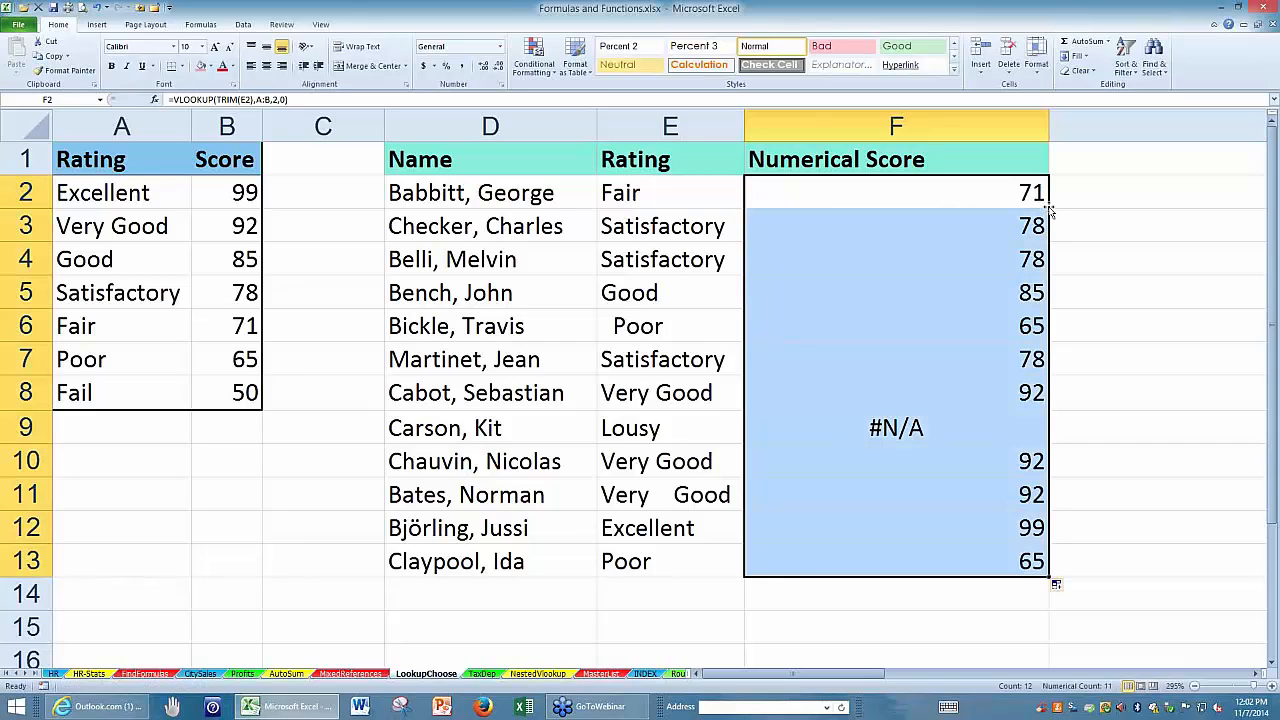
{"action": "key", "text": "F2"}
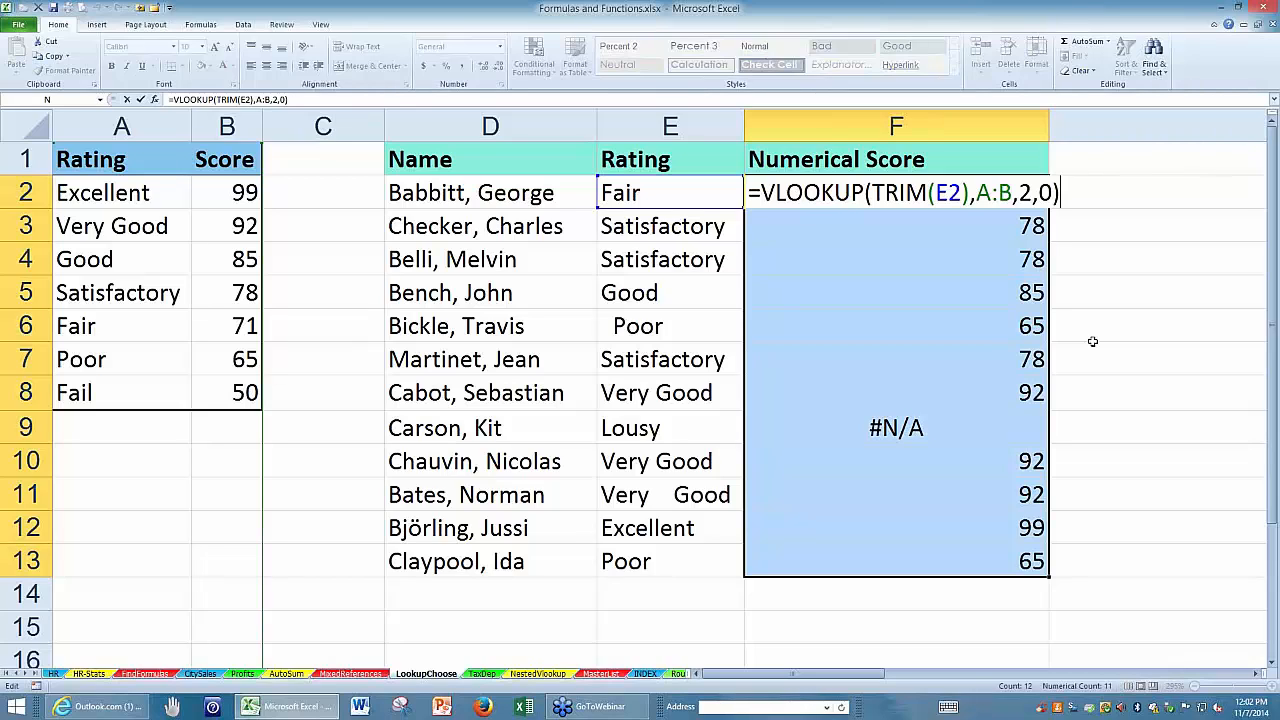
{"action": "key", "text": "Return"}
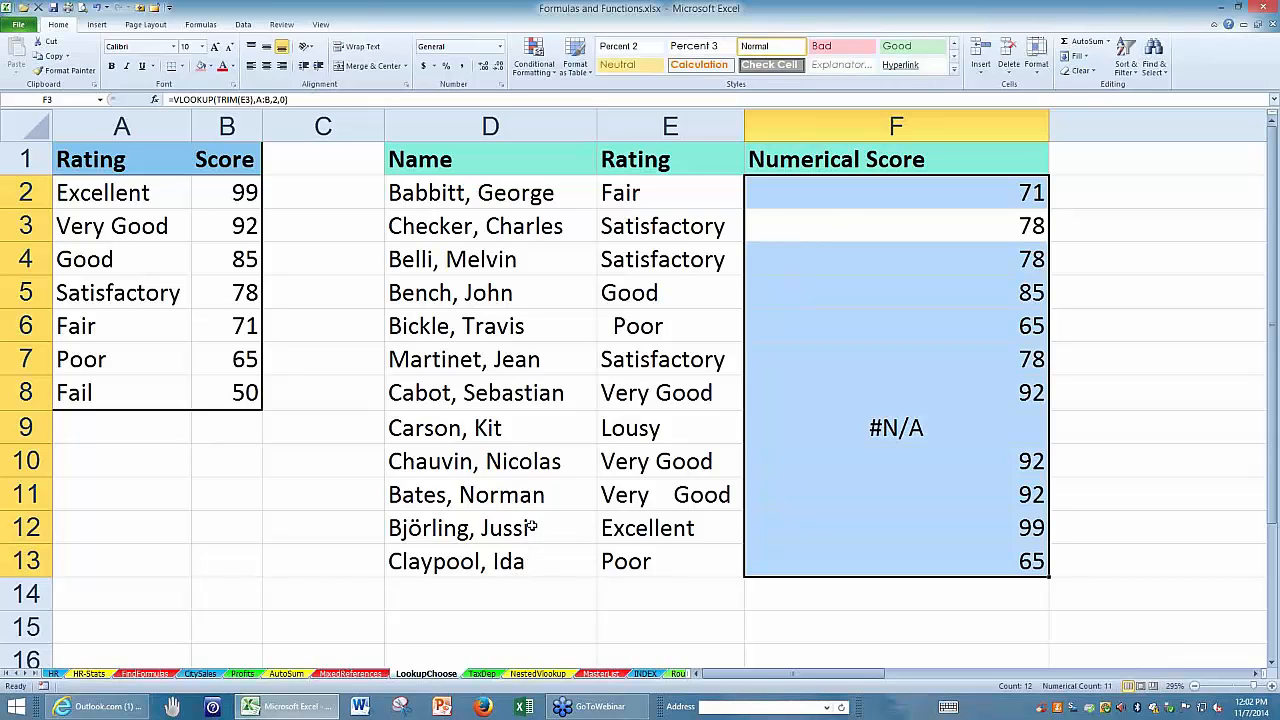
{"action": "left_click", "coordinate": [538, 196]}
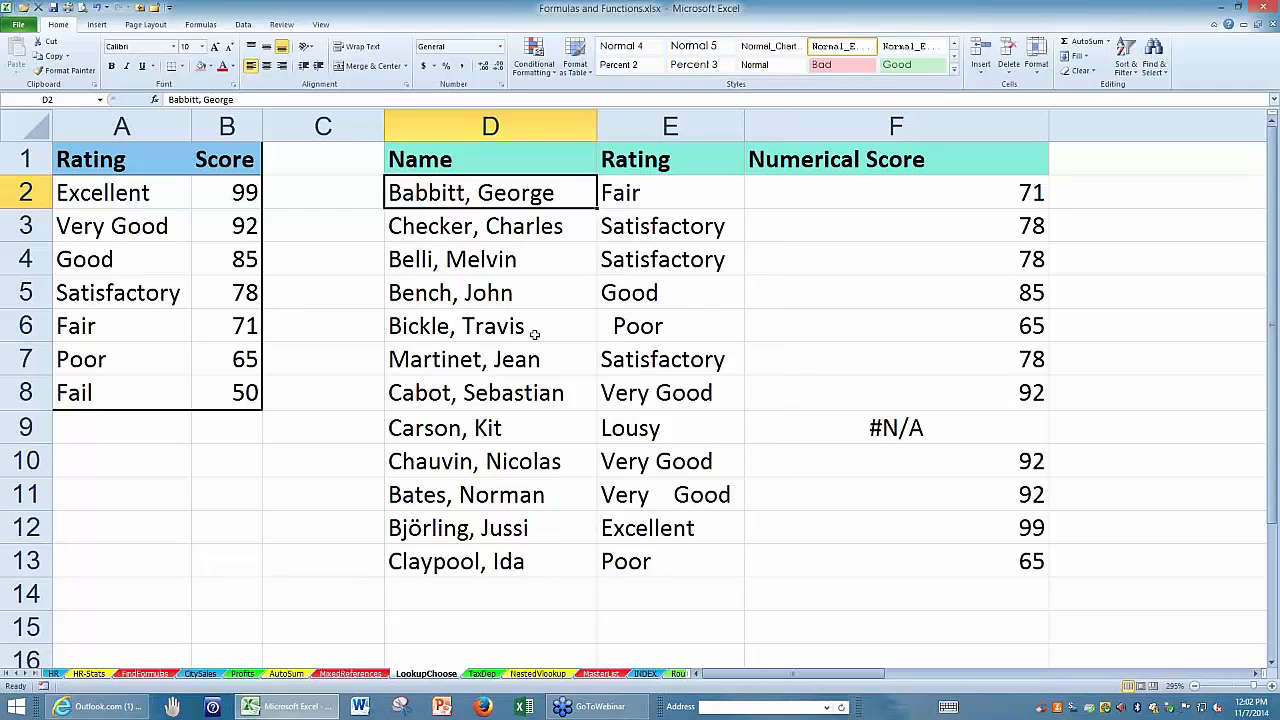
{"action": "left_click", "coordinate": [536, 226]}
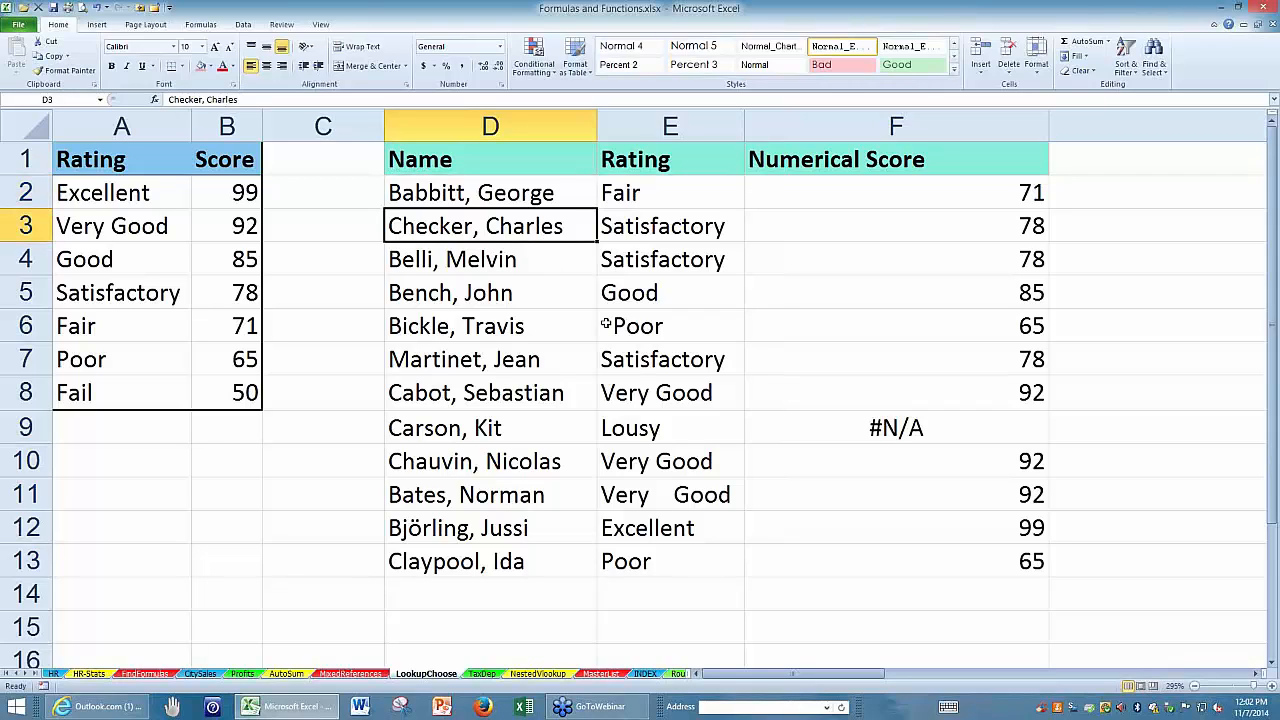
{"action": "left_click", "coordinate": [554, 288]}
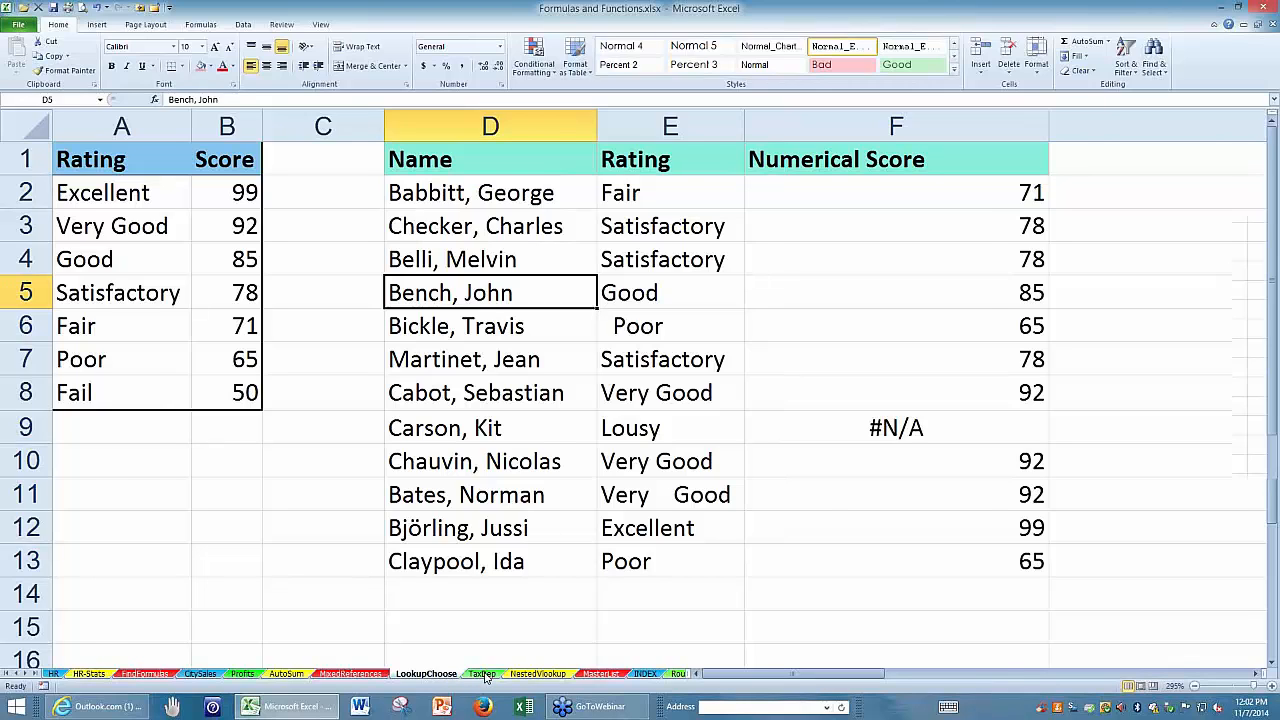
Switch to the TaxDep sheet and trace the 75,000 salary row and the 2-dependents column in the tax rate table.
{"action": "left_click", "coordinate": [484, 675]}
{"action": "left_click", "coordinate": [76, 134]}
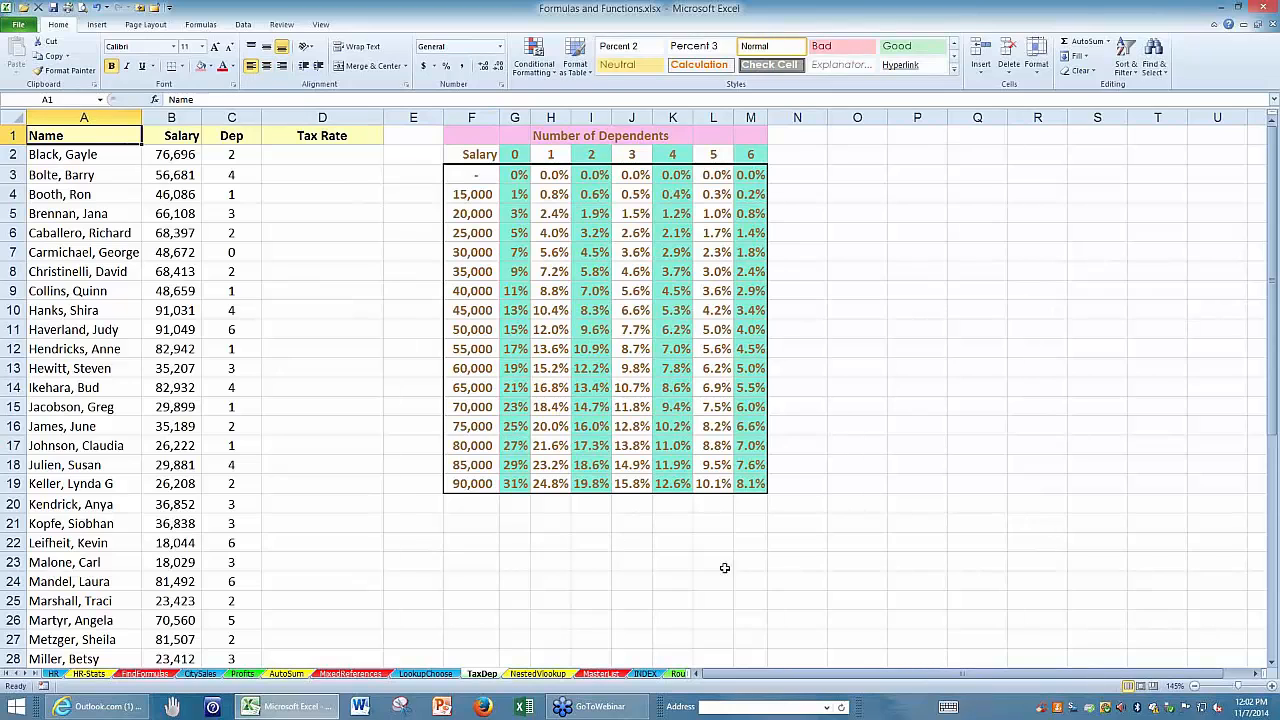
{"action": "scroll", "coordinate": [1085, 568], "scroll_direction": "up", "scroll_amount": 1}
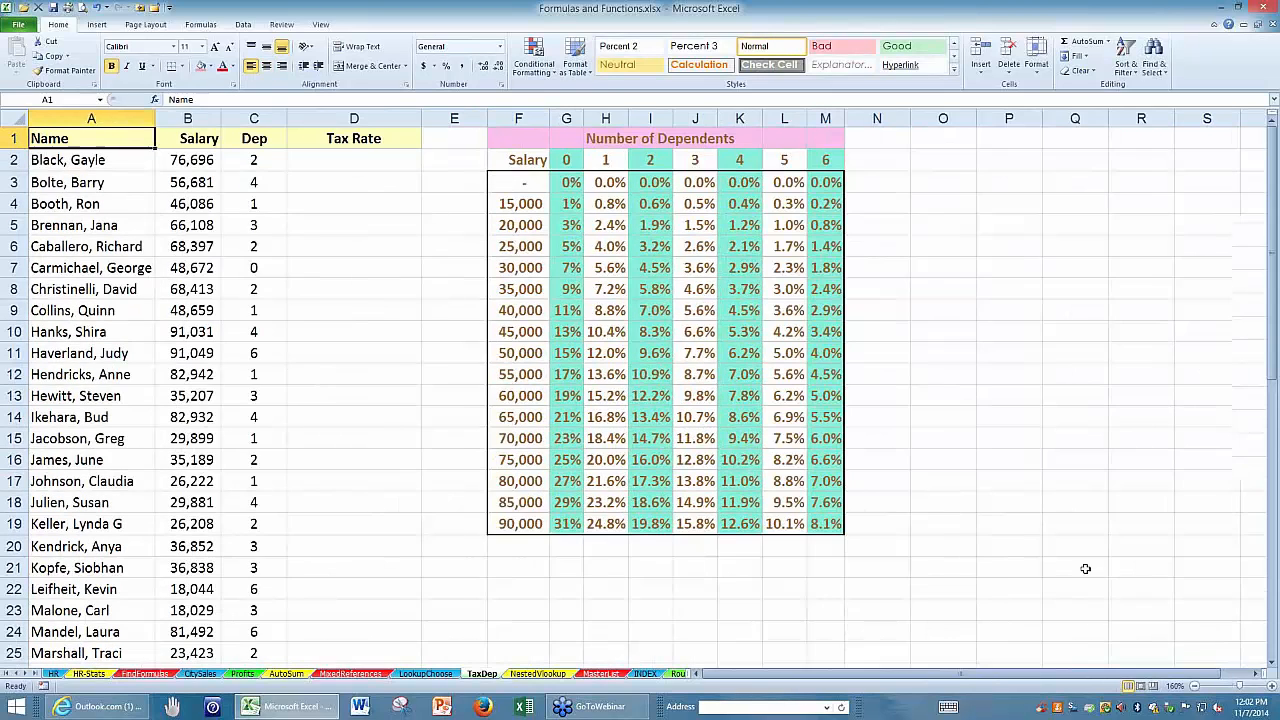
{"action": "scroll", "coordinate": [1085, 568], "scroll_direction": "up", "scroll_amount": 1, "text": "ctrl"}
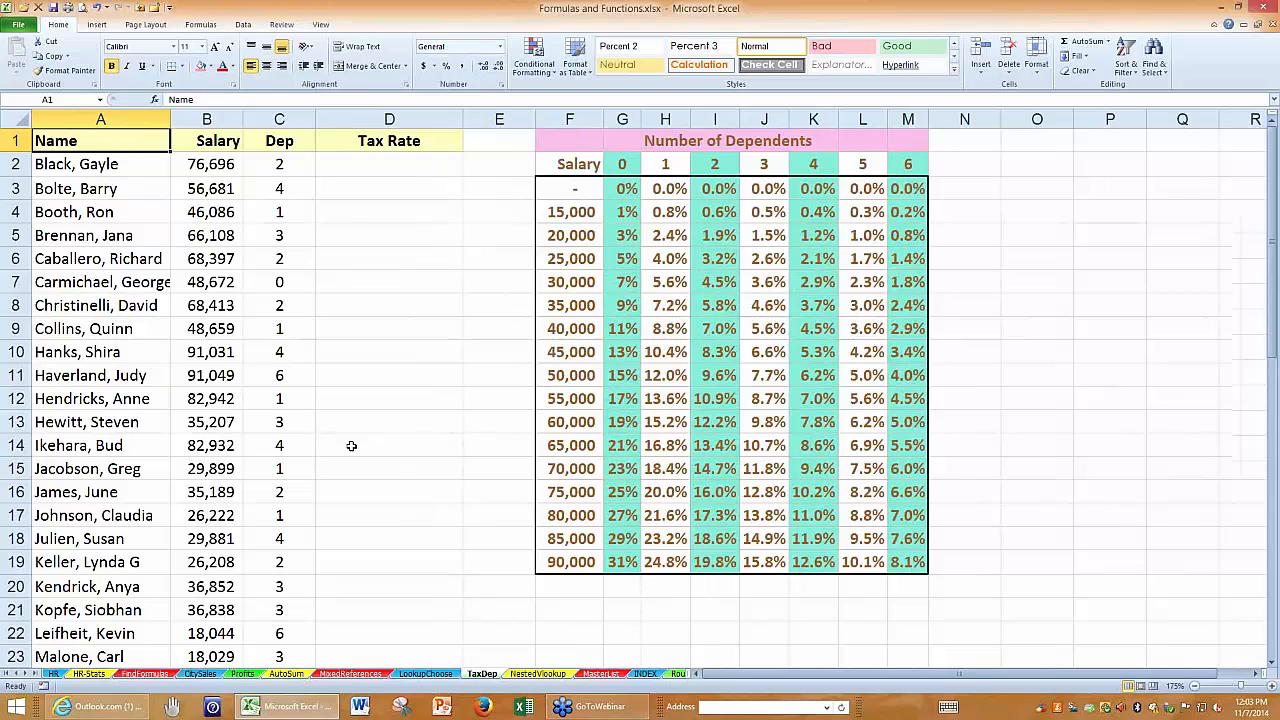
{"action": "scroll", "coordinate": [351, 445], "scroll_direction": "up", "scroll_amount": 1}
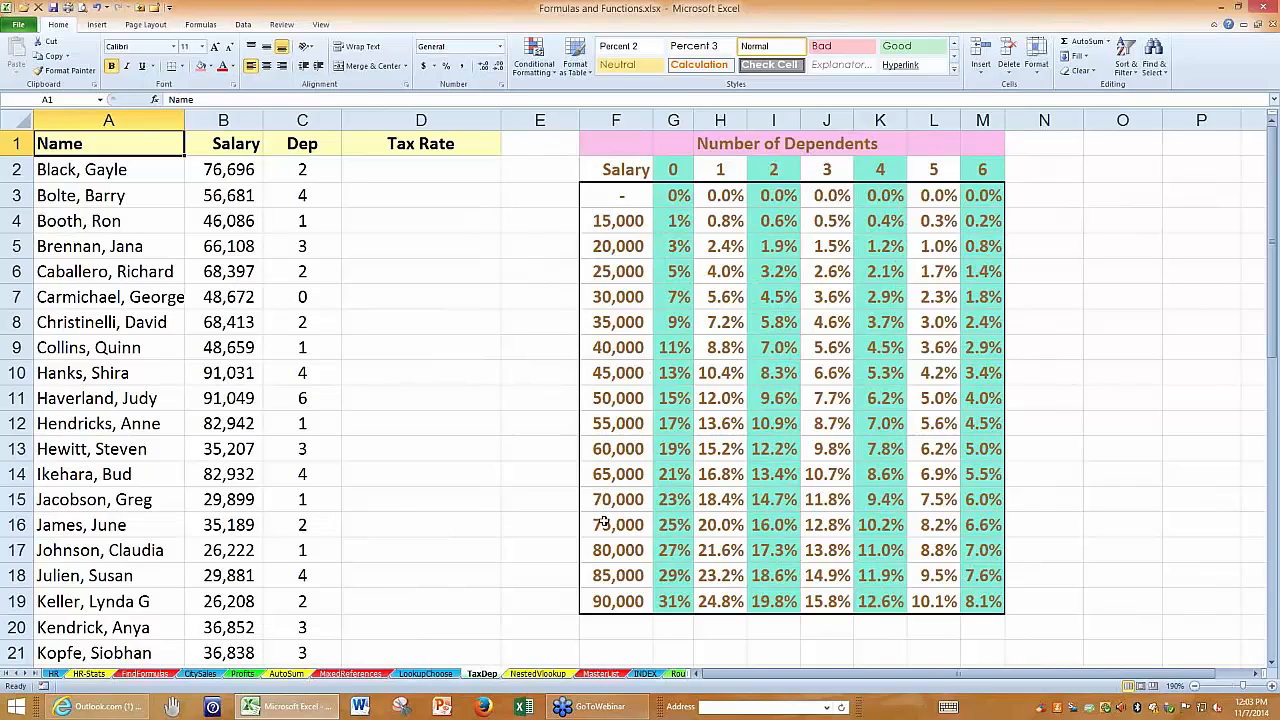
{"action": "left_click_drag", "start_coordinate": [599, 525], "coordinate": [977, 528]}
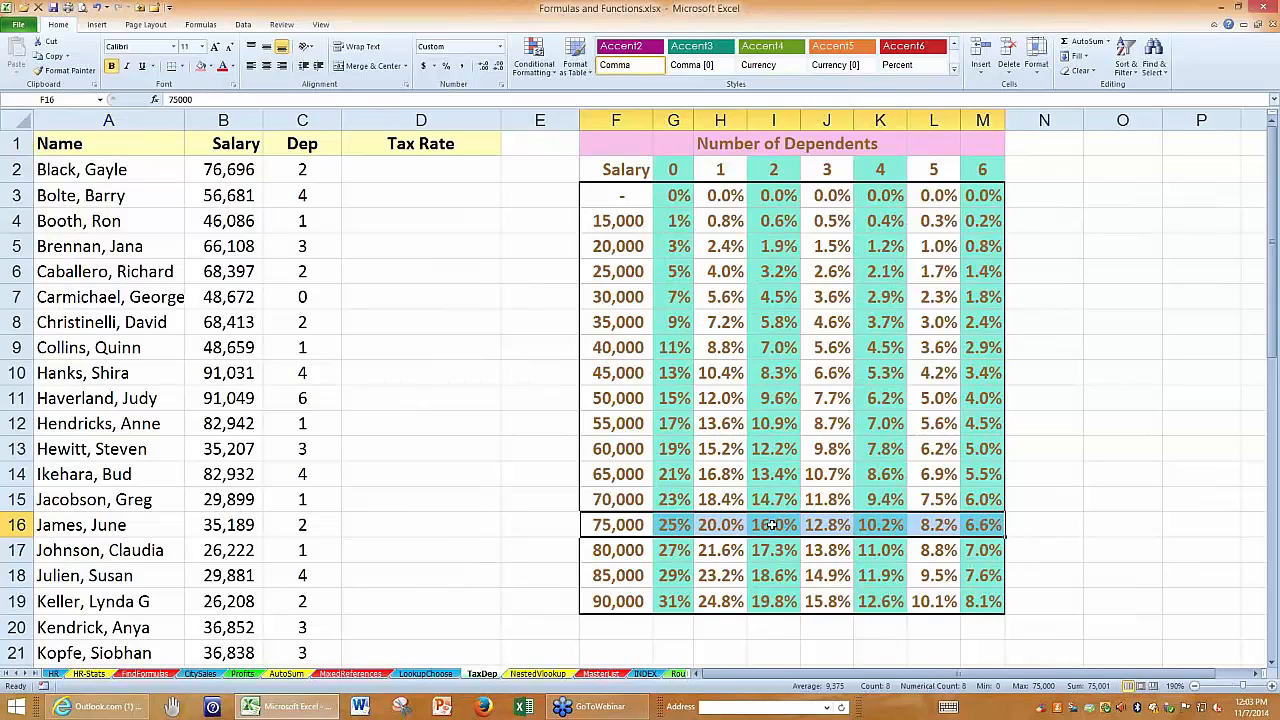
{"action": "left_click_drag", "start_coordinate": [773, 525], "coordinate": [774, 166]}
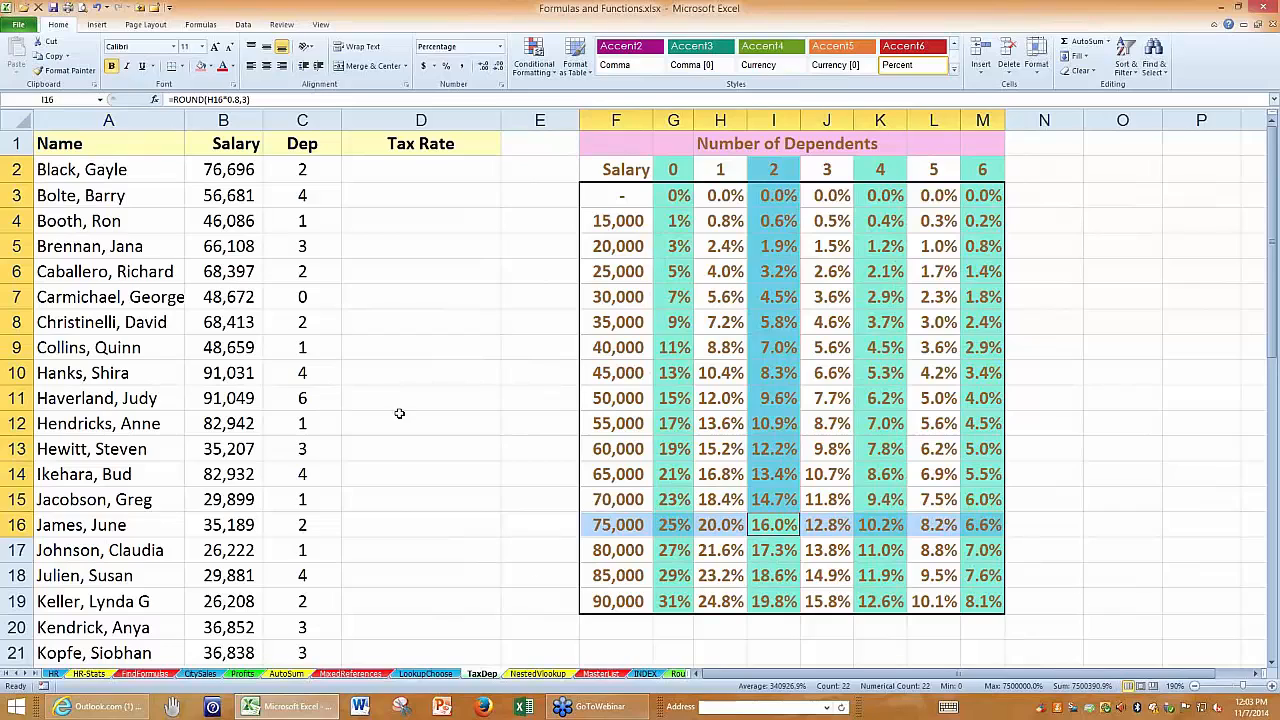
Start a VLOOKUP formula in the Tax Rate cell D2 with the salary in B2 as the lookup value.
{"action": "left_click", "coordinate": [375, 163]}
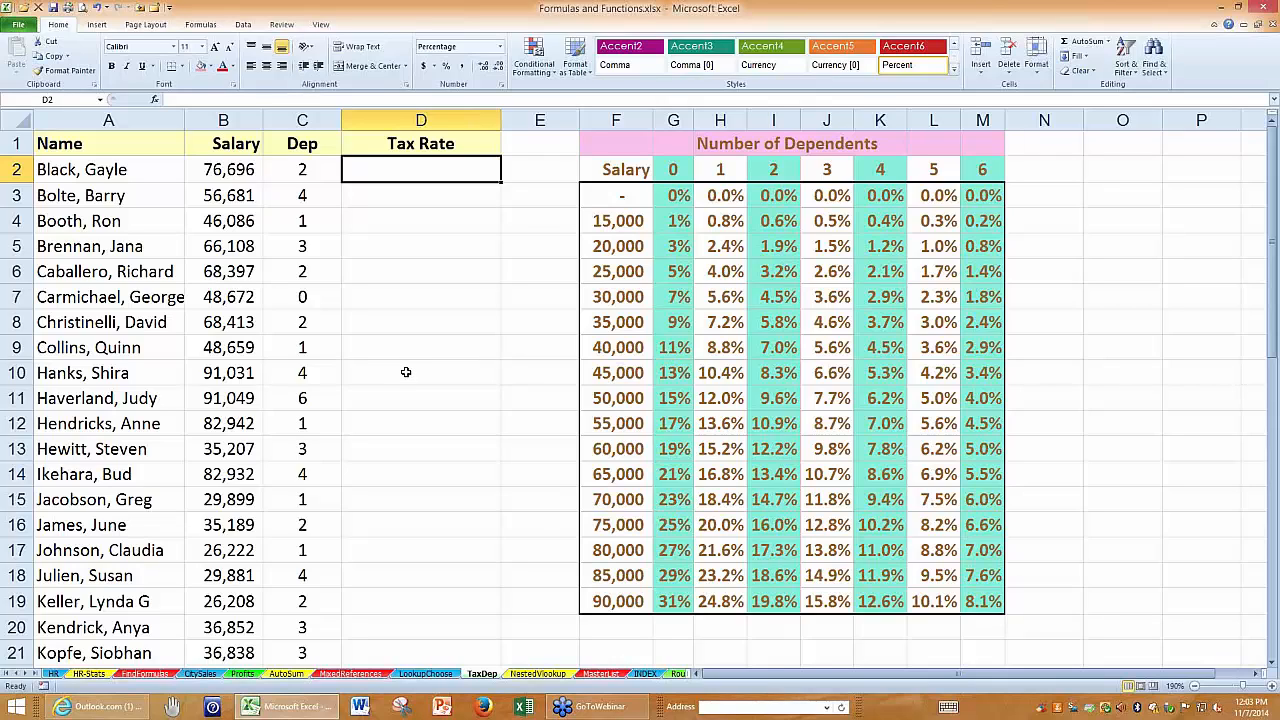
{"action": "type", "text": "=vl"}
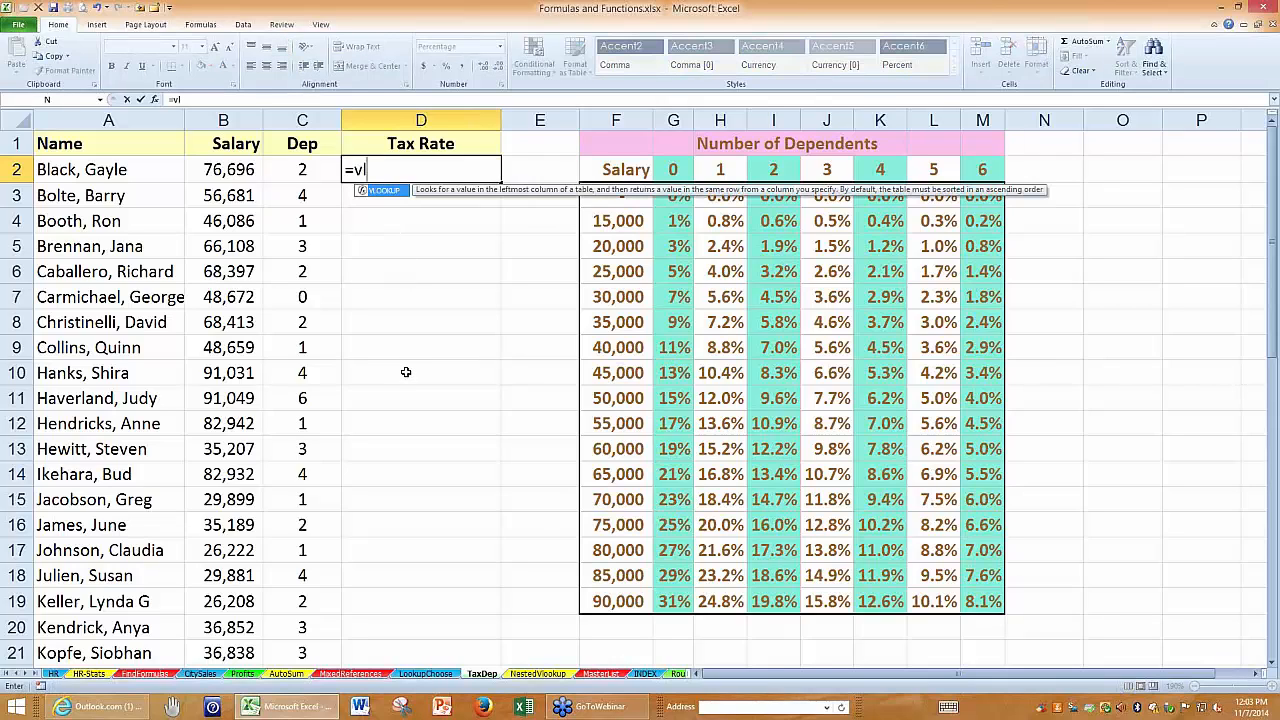
{"action": "type", "text": "ookup("}
{"action": "left_click", "coordinate": [224, 169]}
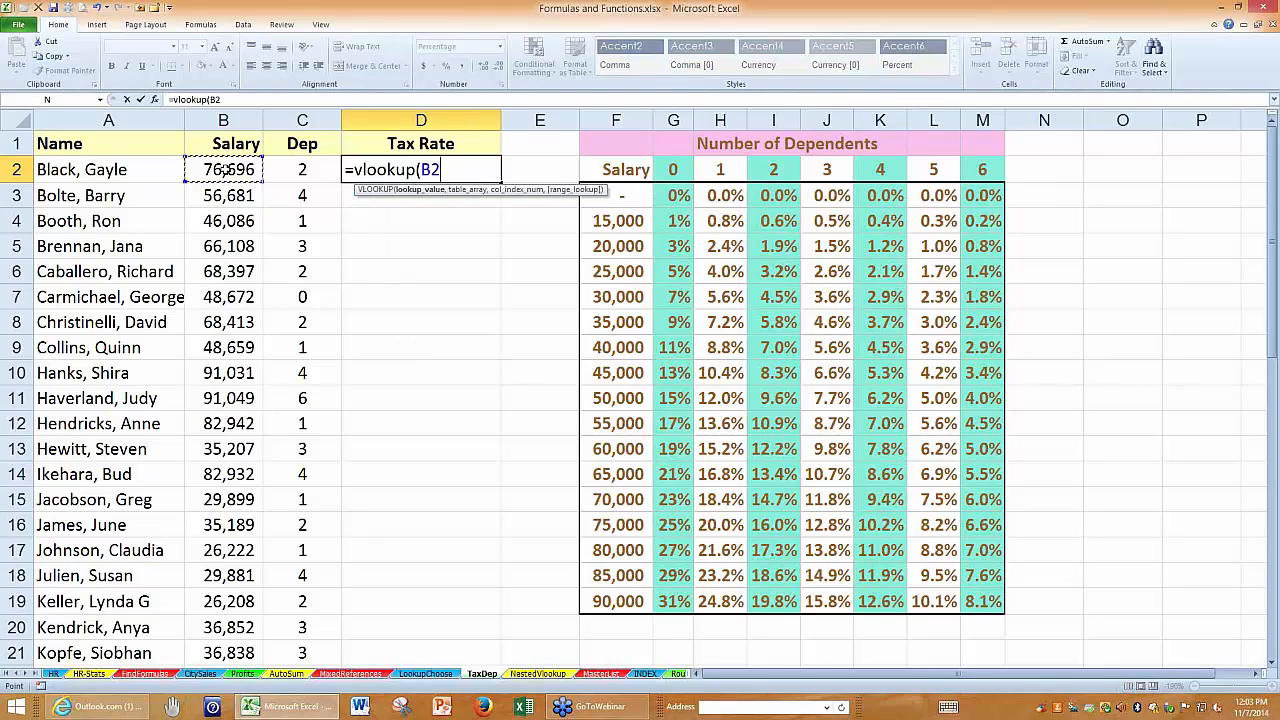
{"action": "type", "text": ","}
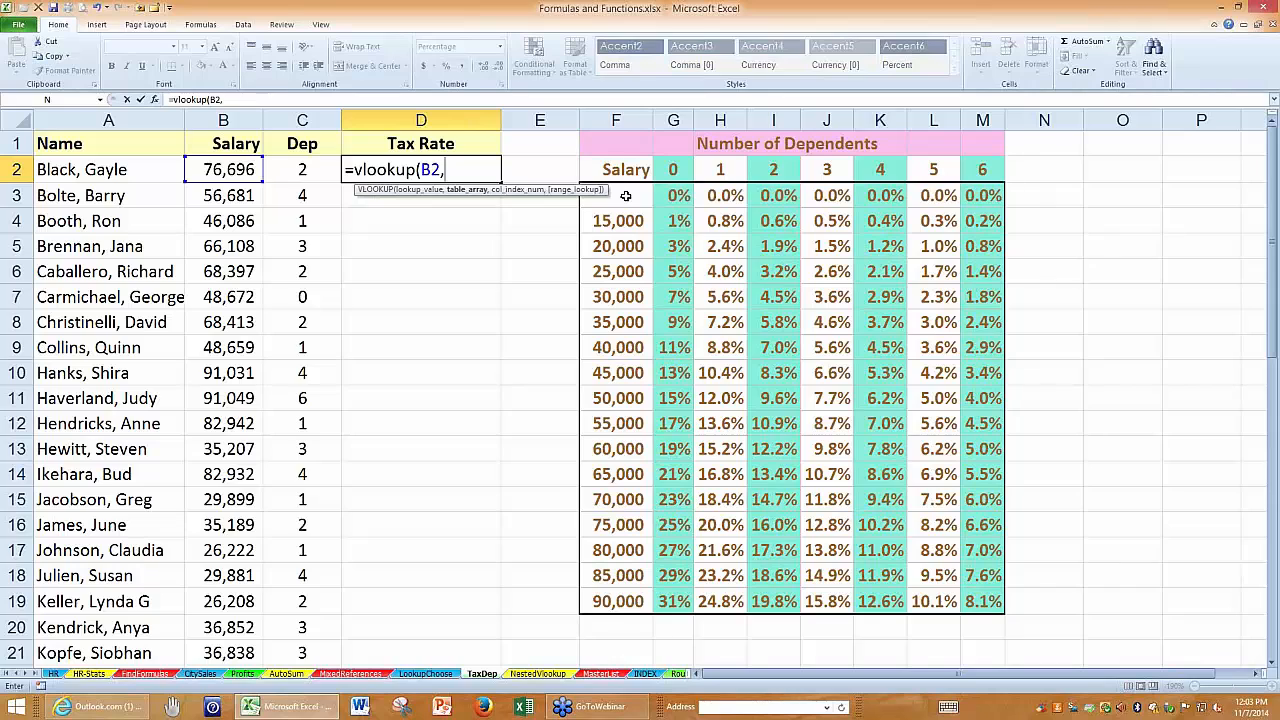
{"action": "mouse_move", "coordinate": [625, 196]}
{"action": "left_mouse_down"}
{"action": "mouse_move", "coordinate": [798, 288]}
{"action": "mouse_move", "coordinate": [798, 340]}
{"action": "mouse_move", "coordinate": [935, 600]}
{"action": "mouse_move", "coordinate": [975, 601]}
{"action": "left_mouse_up"}
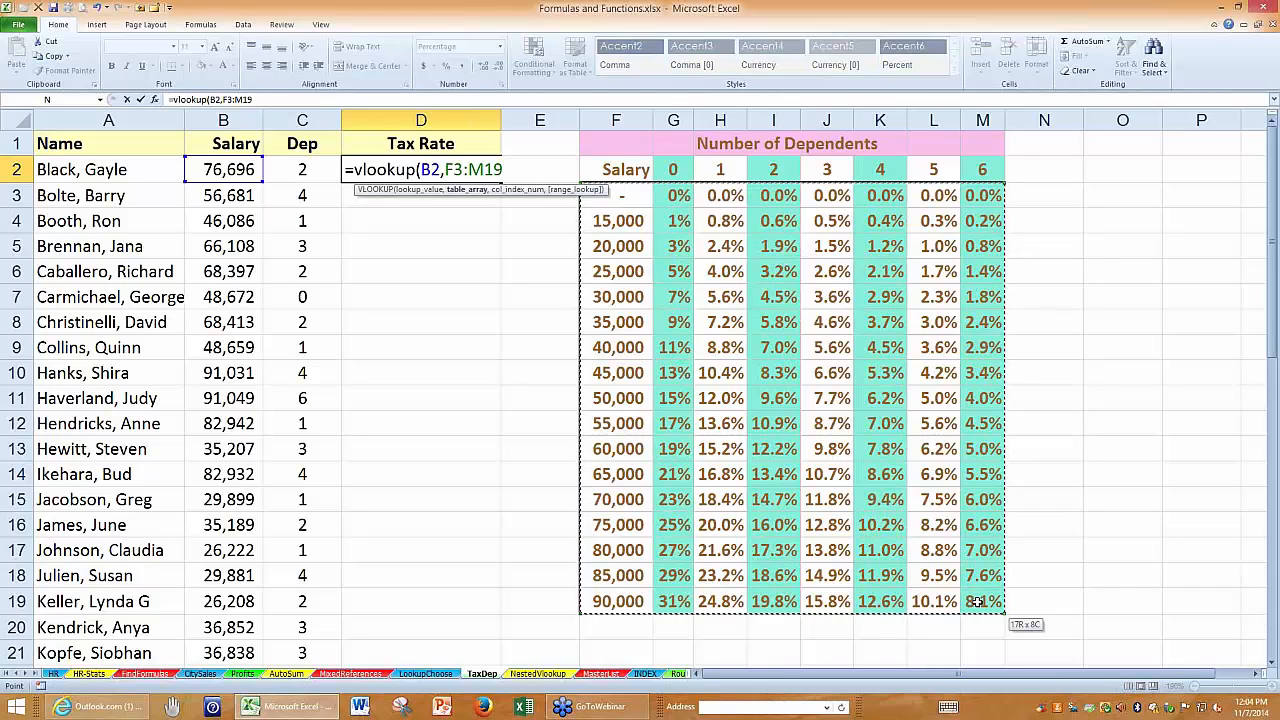
{"action": "left_click_drag", "start_coordinate": [975, 601], "coordinate": [620, 190]}
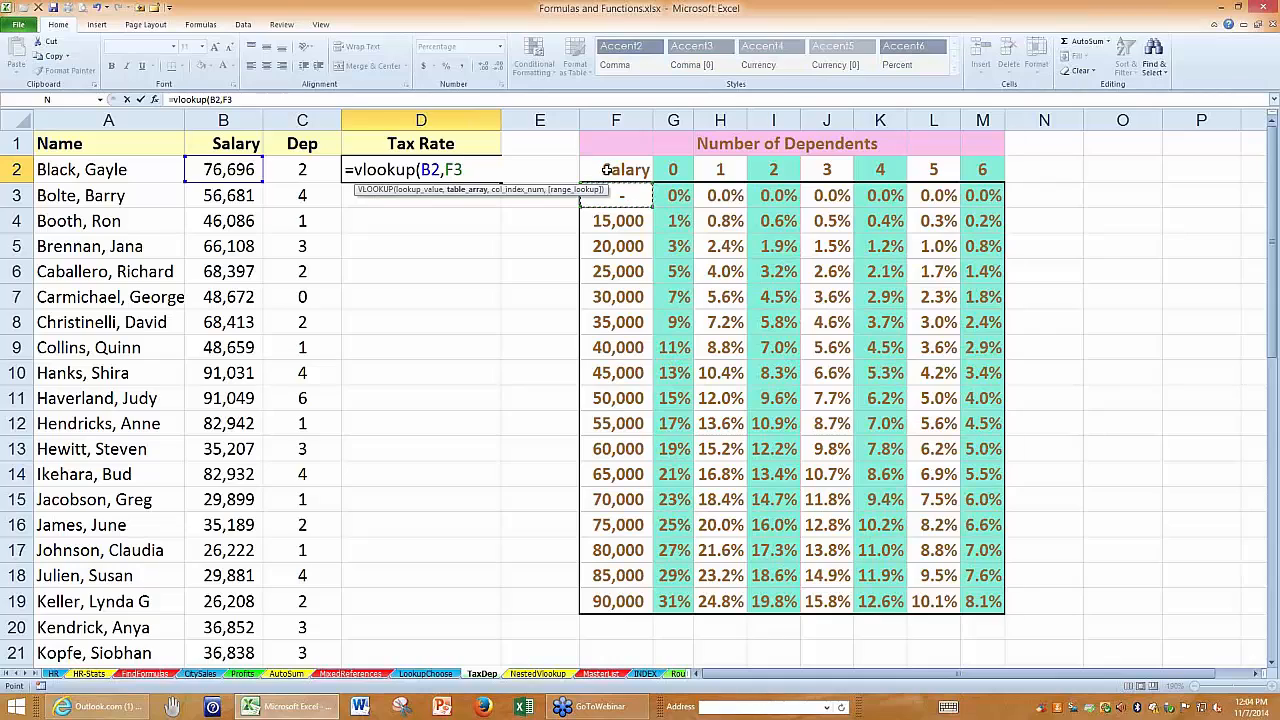
{"action": "left_click_drag", "start_coordinate": [465, 169], "coordinate": [443, 169]}
{"action": "key", "text": "BackSpace"}
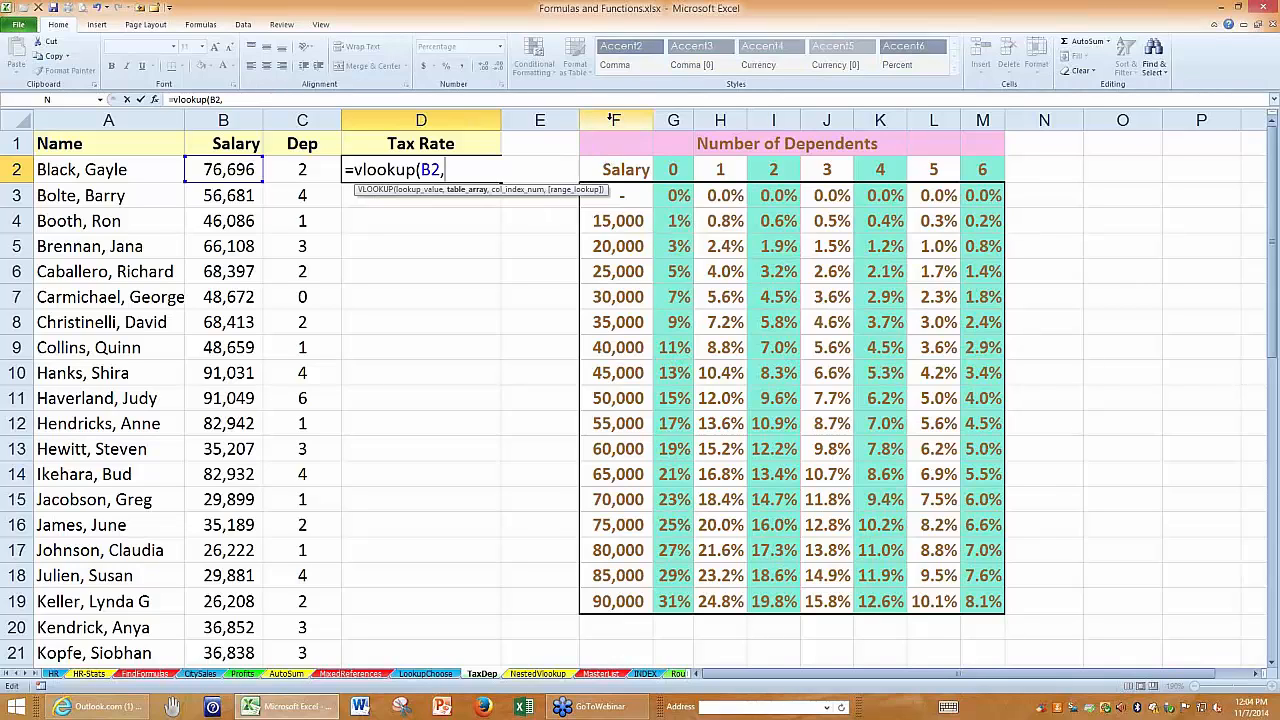
Use the entire columns F:M as the table array in D2's VLOOKUP and continue to the column index argument.
{"action": "left_click_drag", "start_coordinate": [613, 119], "coordinate": [982, 119]}
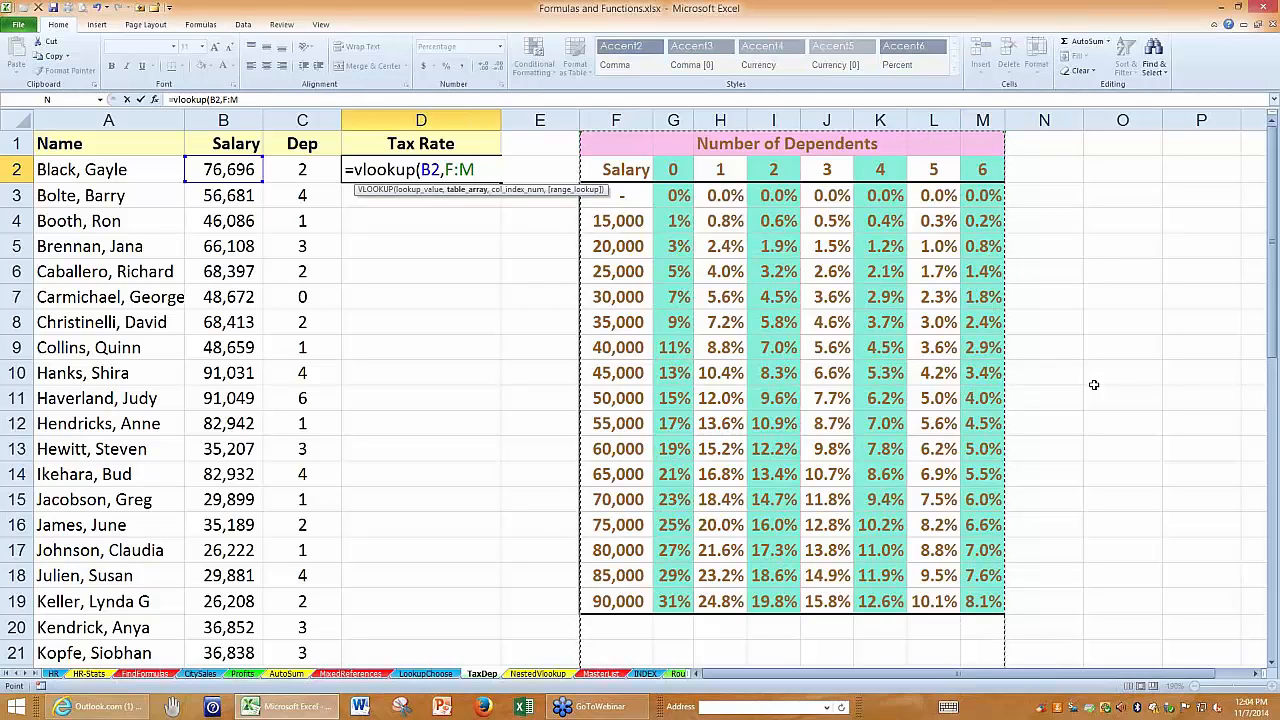
{"action": "type", "text": ","}
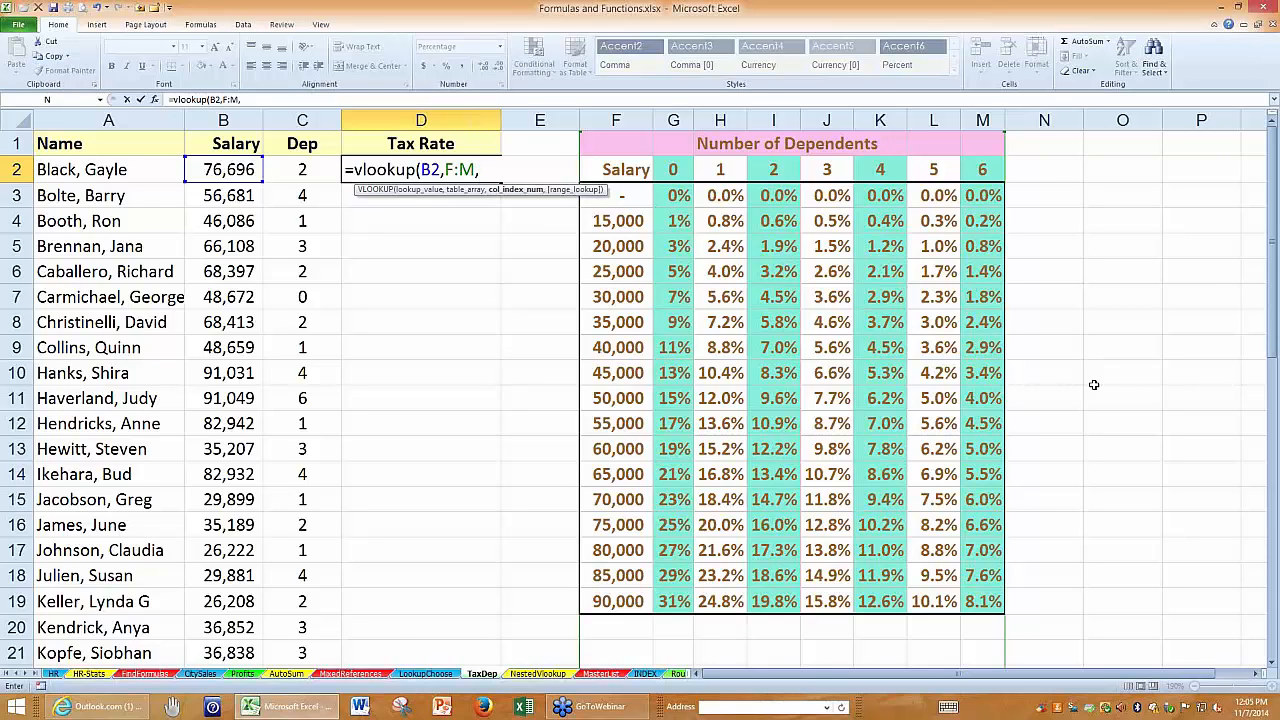
Complete the VLOOKUP in D2 with C2+2 as the column index number.
{"action": "left_click", "coordinate": [308, 169]}
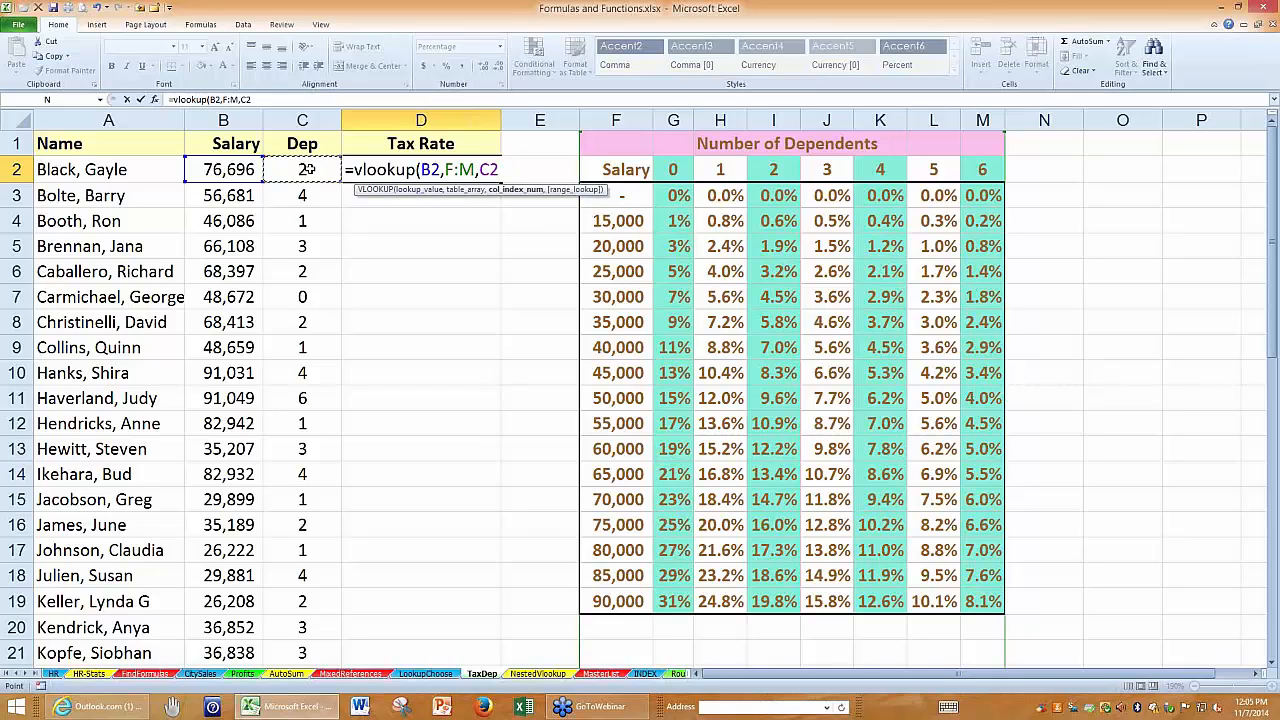
{"action": "type", "text": "+2"}
{"action": "key", "text": "Return"}
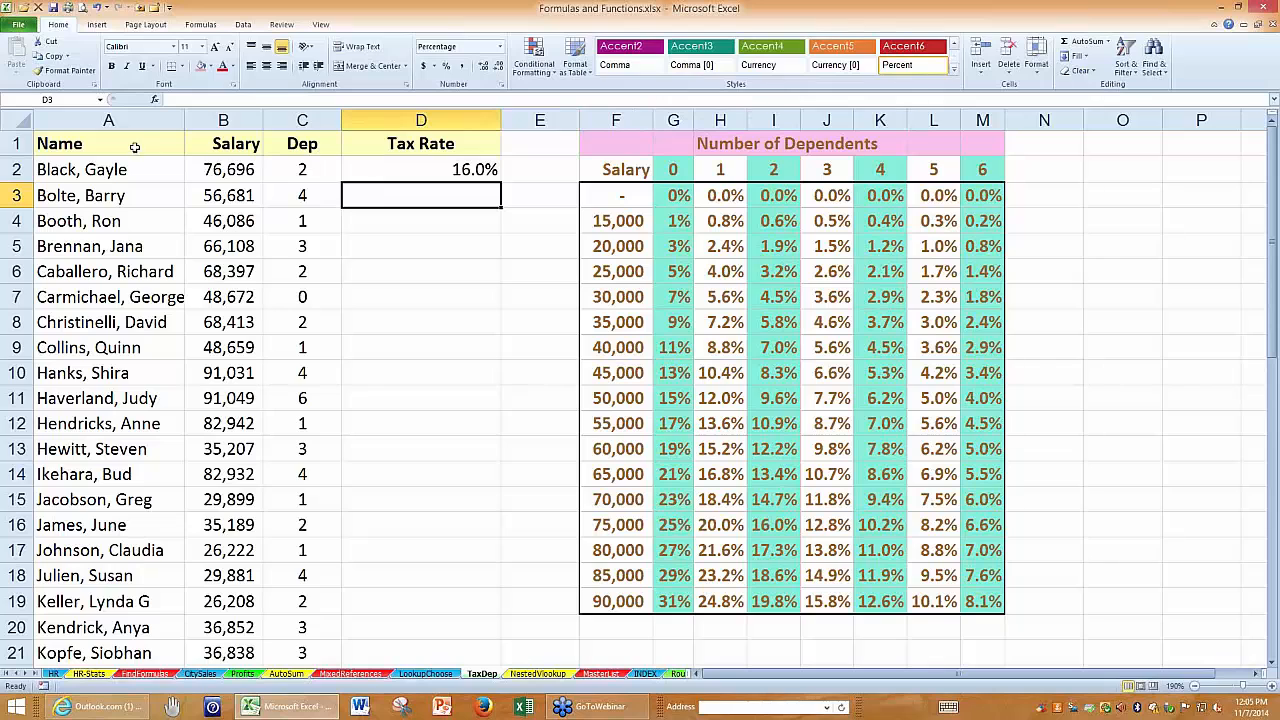
Review the D2 formula, examining its table array F:M and its column index argument C2+2.
{"action": "left_click", "coordinate": [126, 142]}
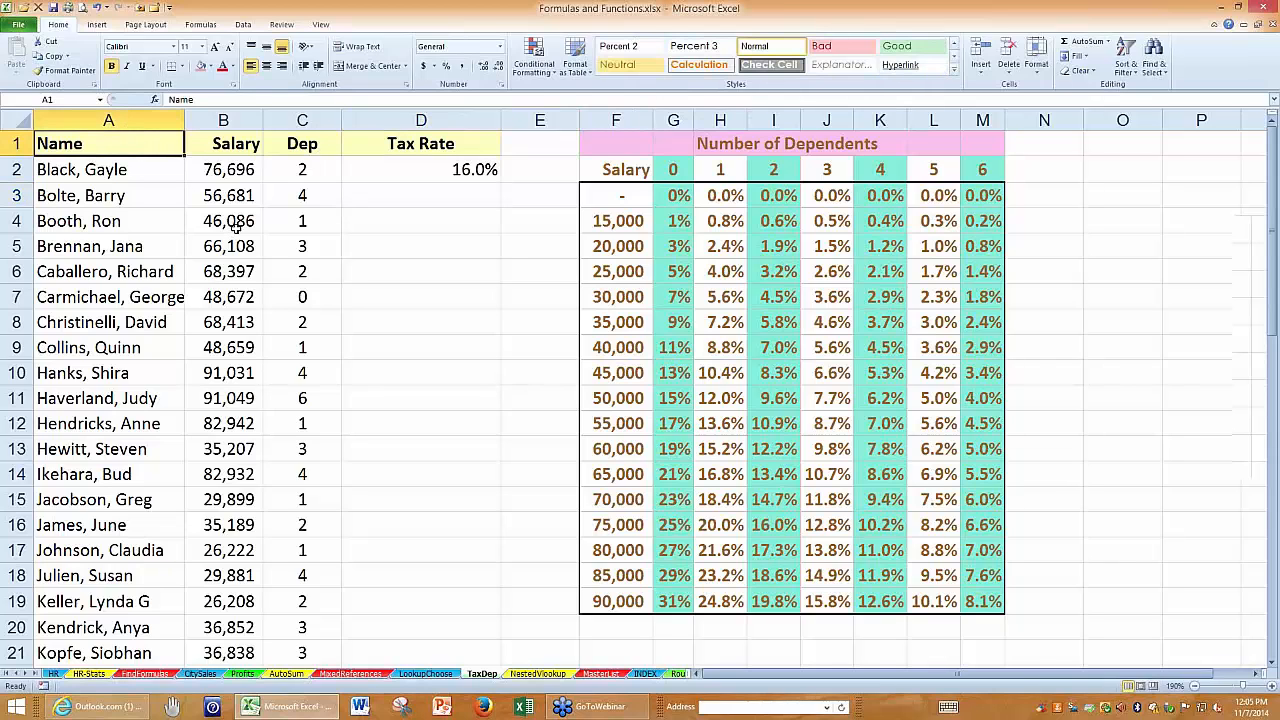
{"action": "scroll", "coordinate": [235, 227], "scroll_direction": "up", "scroll_amount": 3, "text": "ctrl"}
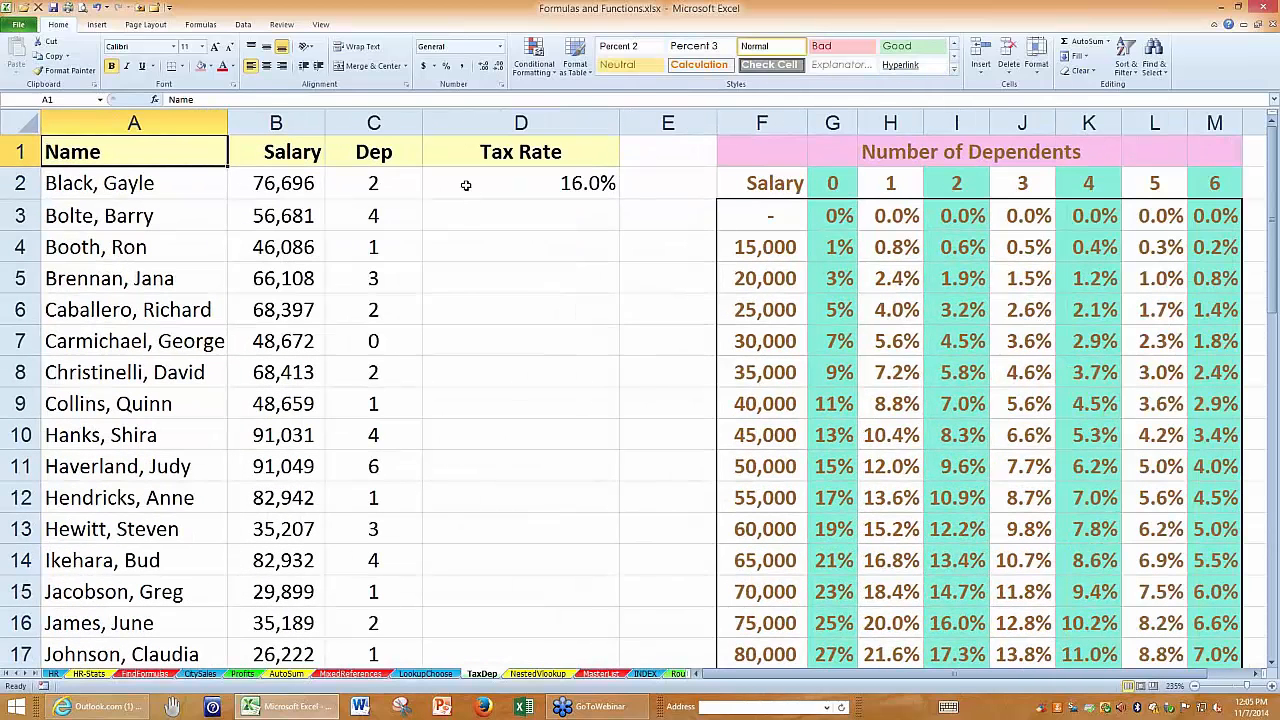
{"action": "left_click", "coordinate": [466, 185]}
{"action": "double_click", "coordinate": [466, 185]}
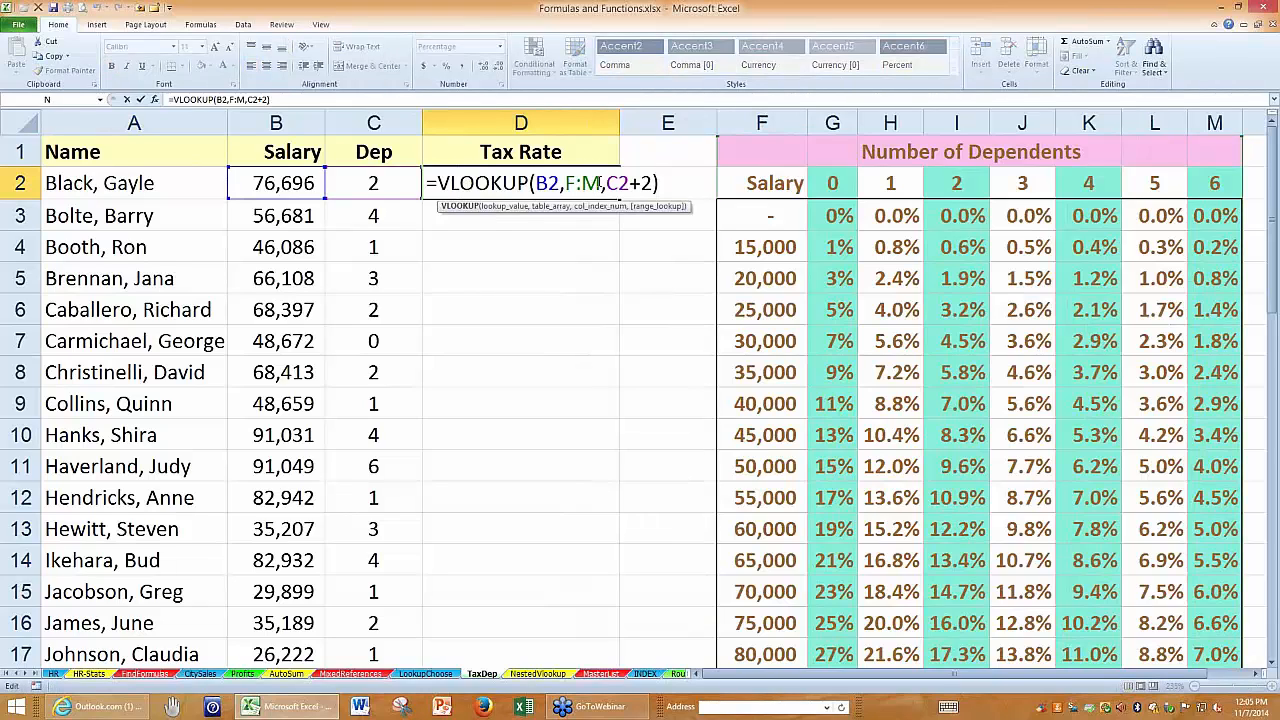
{"action": "left_click_drag", "start_coordinate": [601, 183], "coordinate": [564, 183]}
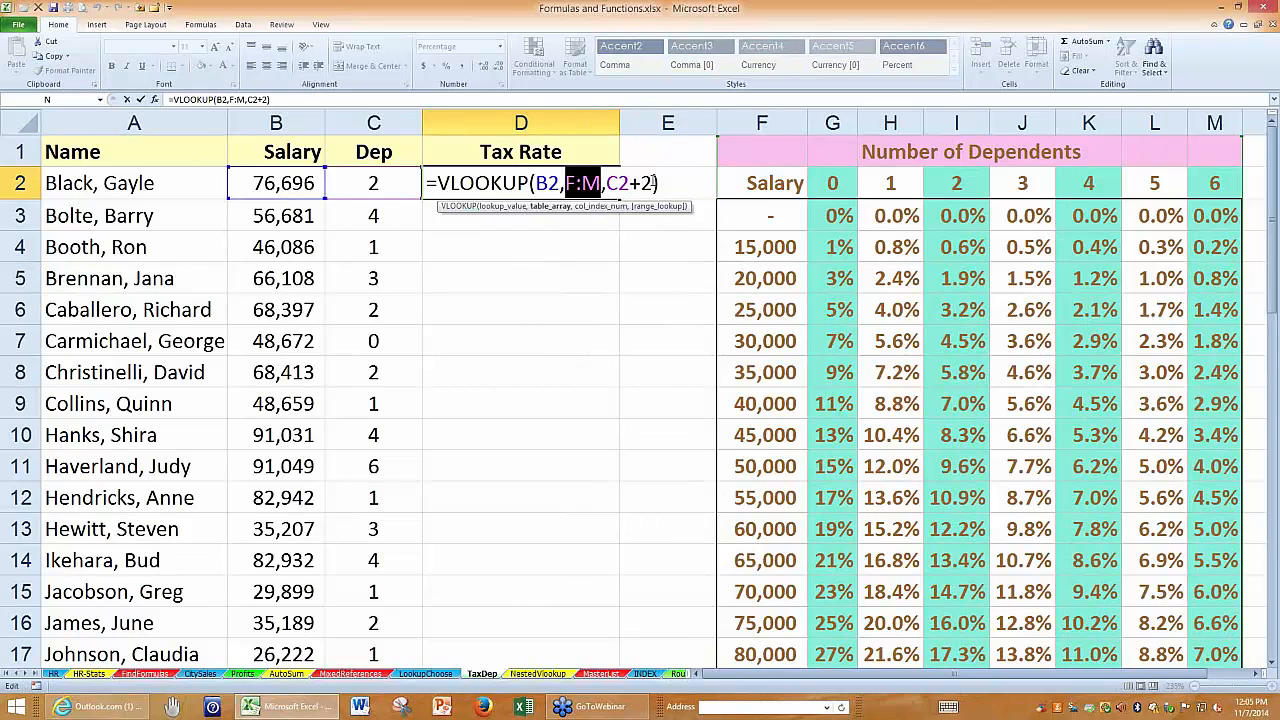
{"action": "left_click_drag", "start_coordinate": [652, 183], "coordinate": [606, 183]}
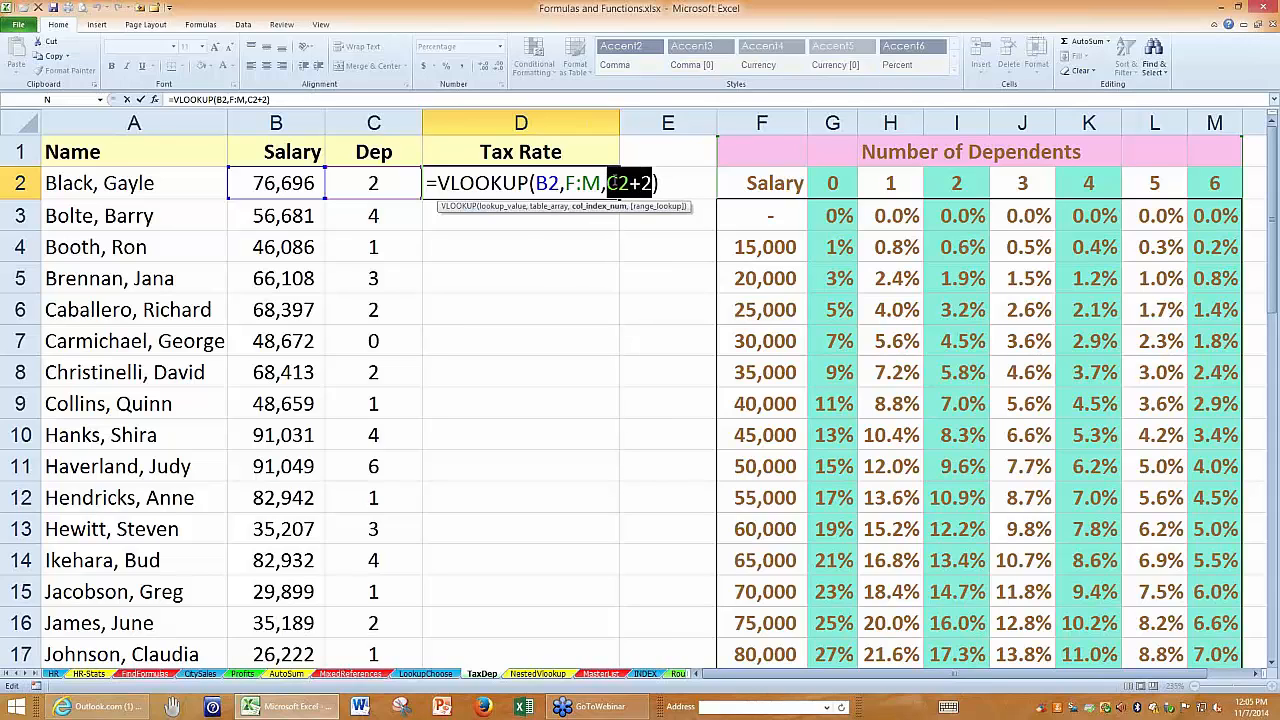
{"action": "left_click", "coordinate": [653, 183]}
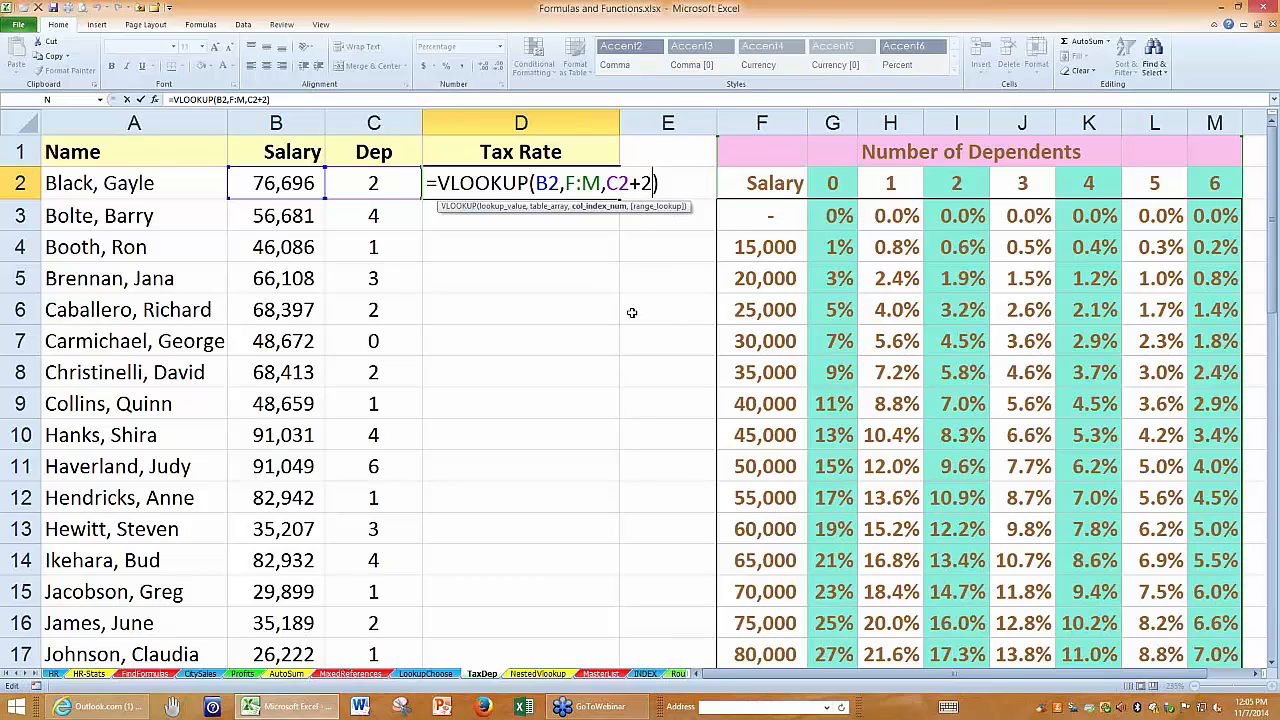
{"action": "key", "text": "ctrl+Return"}
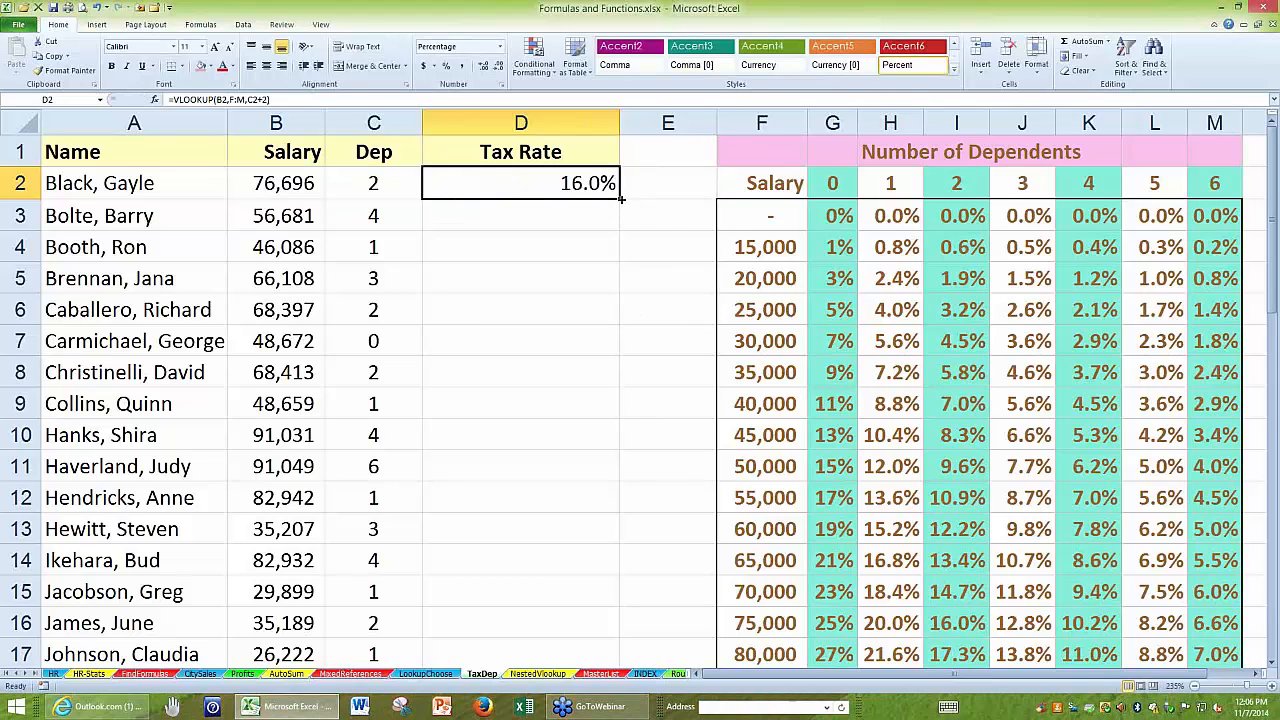
Fill the D2 formula down the Tax Rate column and check D5 against the 65,000 salary row of the table.
{"action": "double_click", "coordinate": [620, 198]}
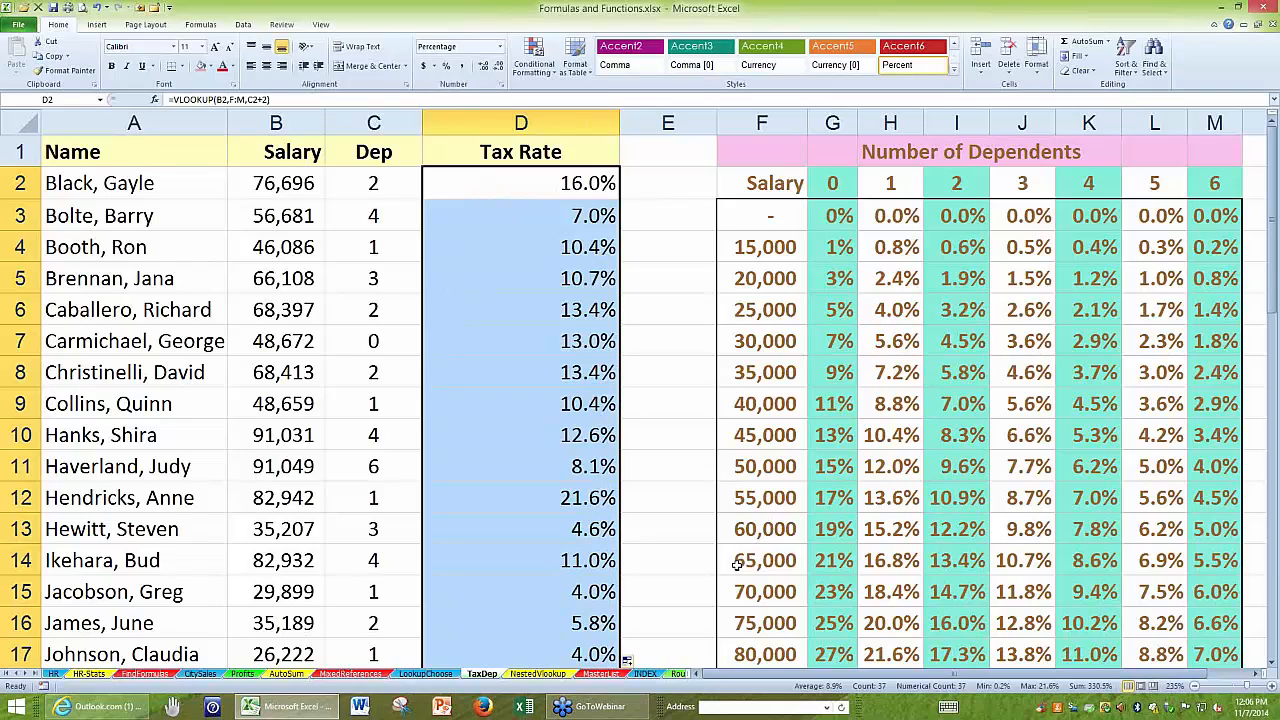
{"action": "left_click_drag", "start_coordinate": [738, 563], "coordinate": [1010, 563]}
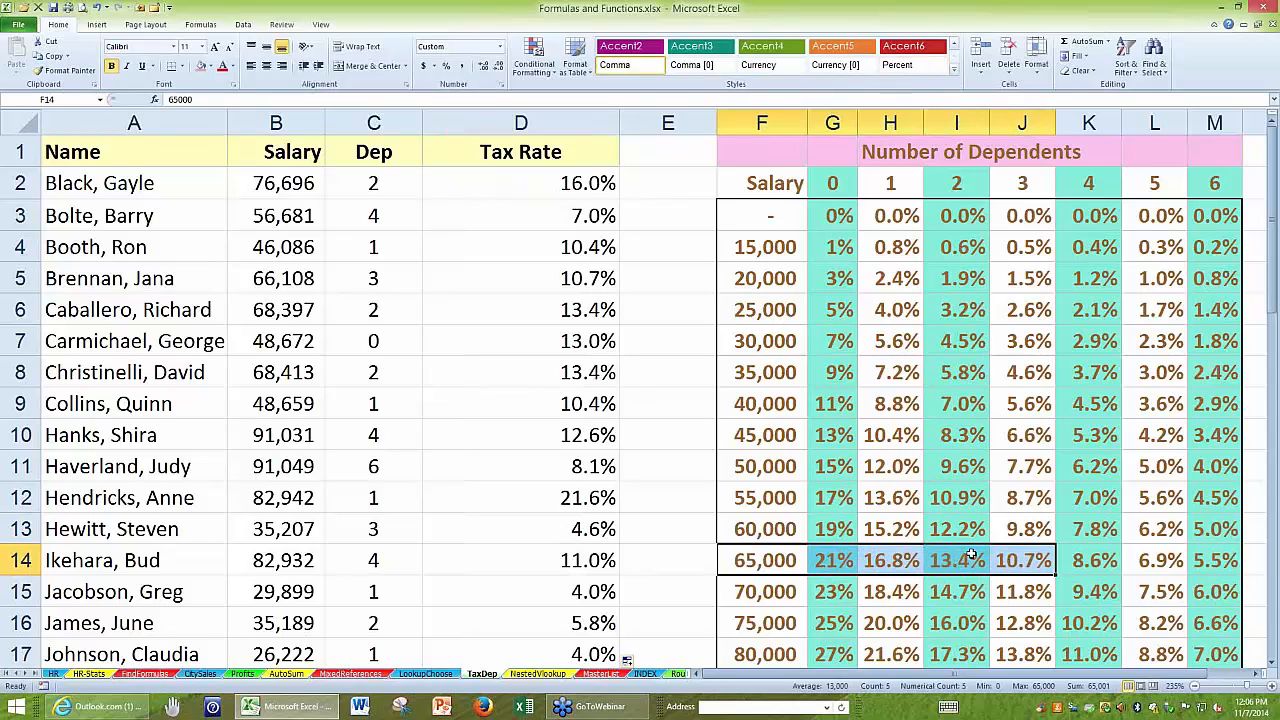
{"action": "double_click", "coordinate": [446, 283]}
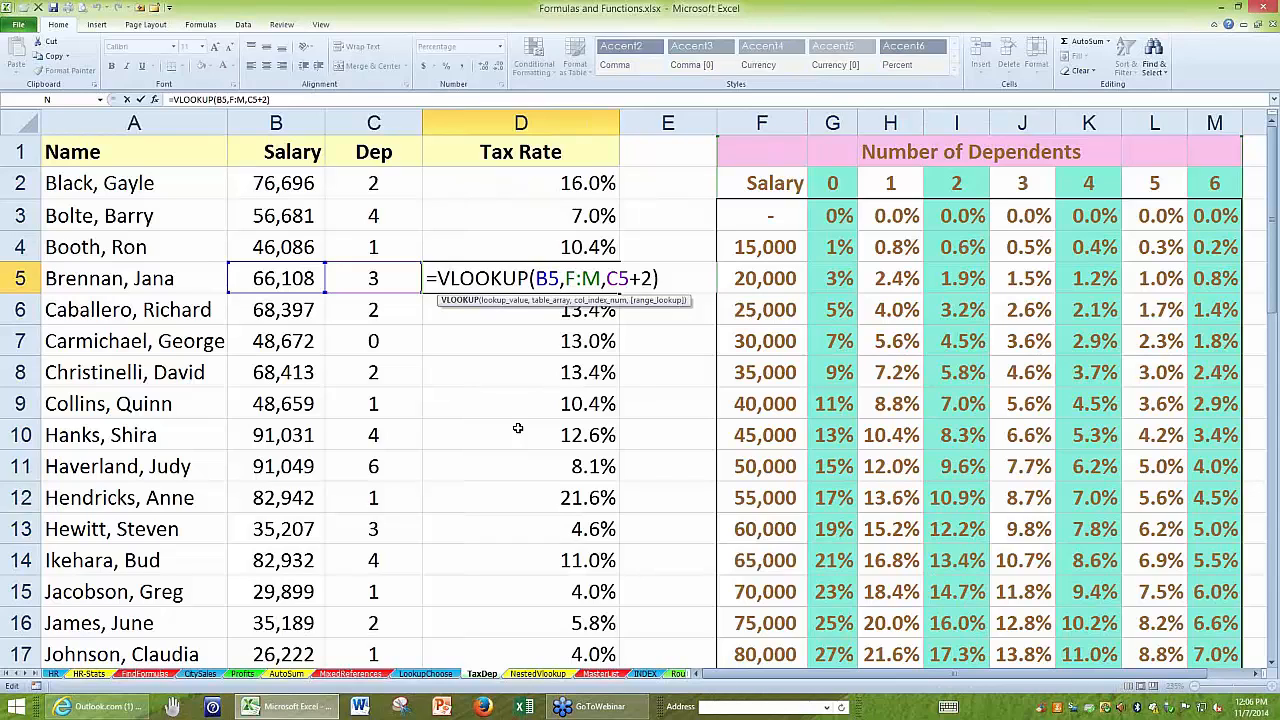
{"action": "key", "text": "ctrl+Return"}
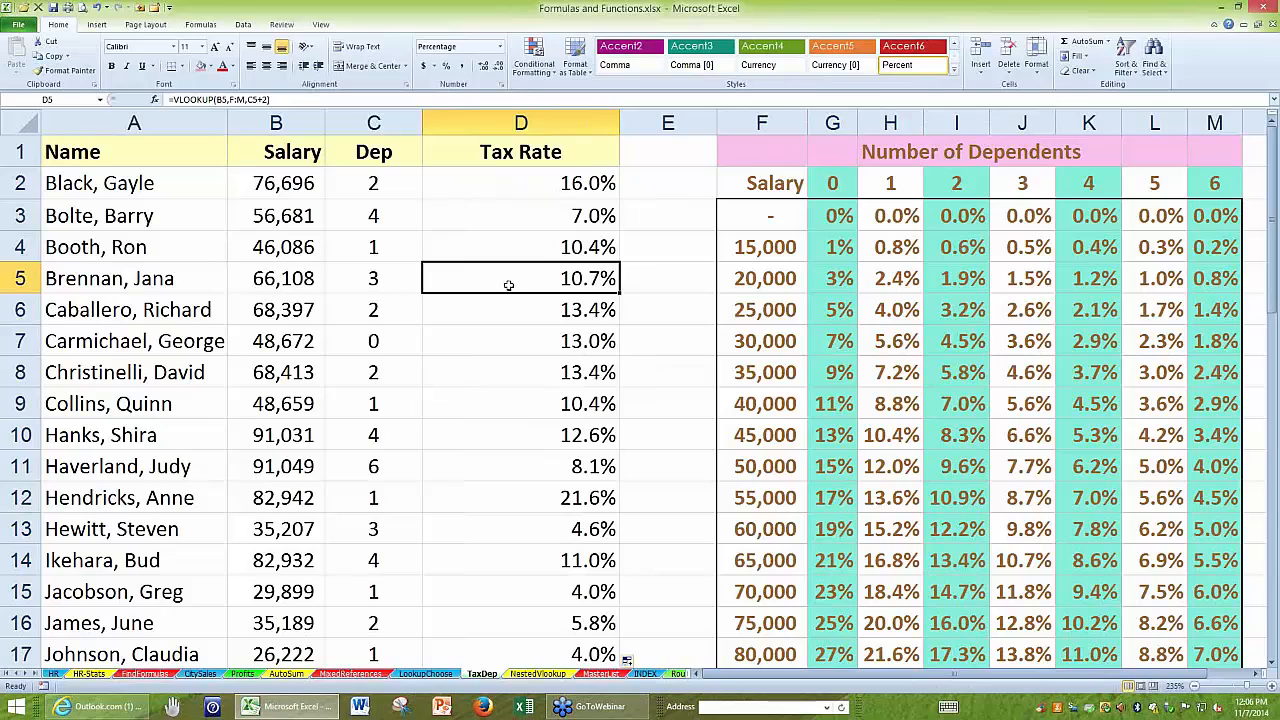
Review the arguments of the VLOOKUP formula in D2 once more without changing it.
{"action": "left_click", "coordinate": [506, 248]}
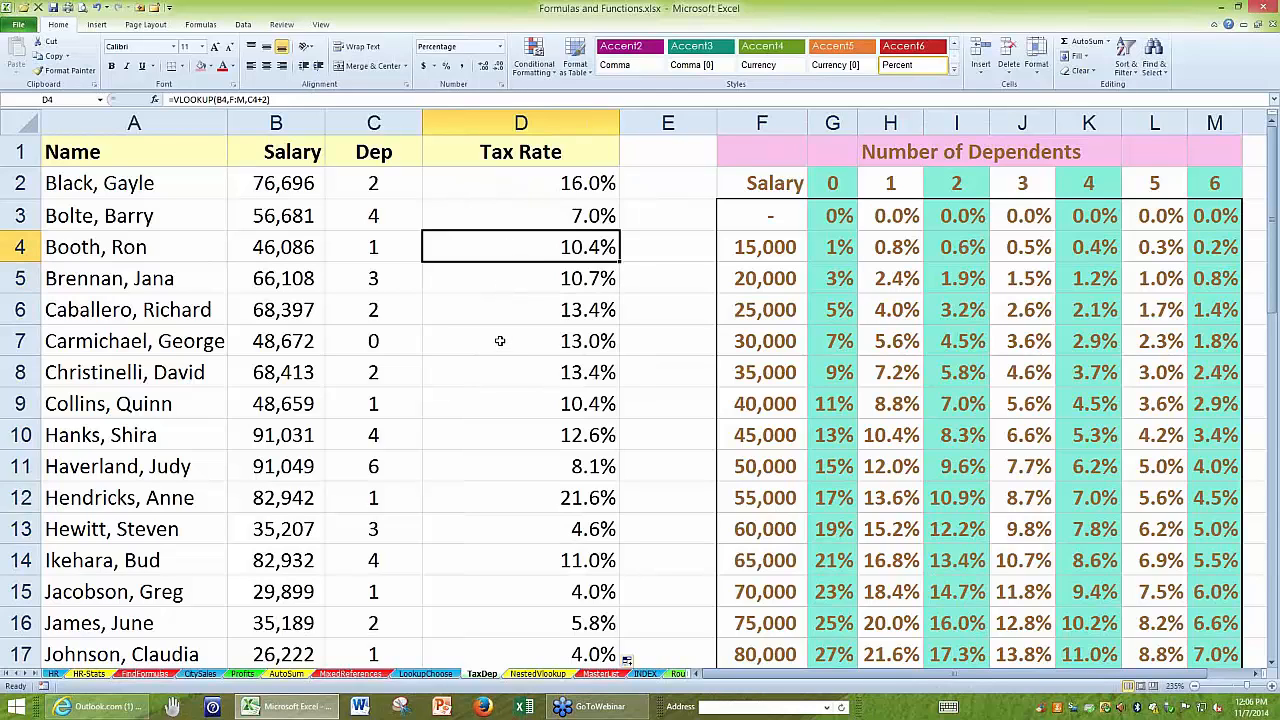
{"action": "double_click", "coordinate": [510, 181]}
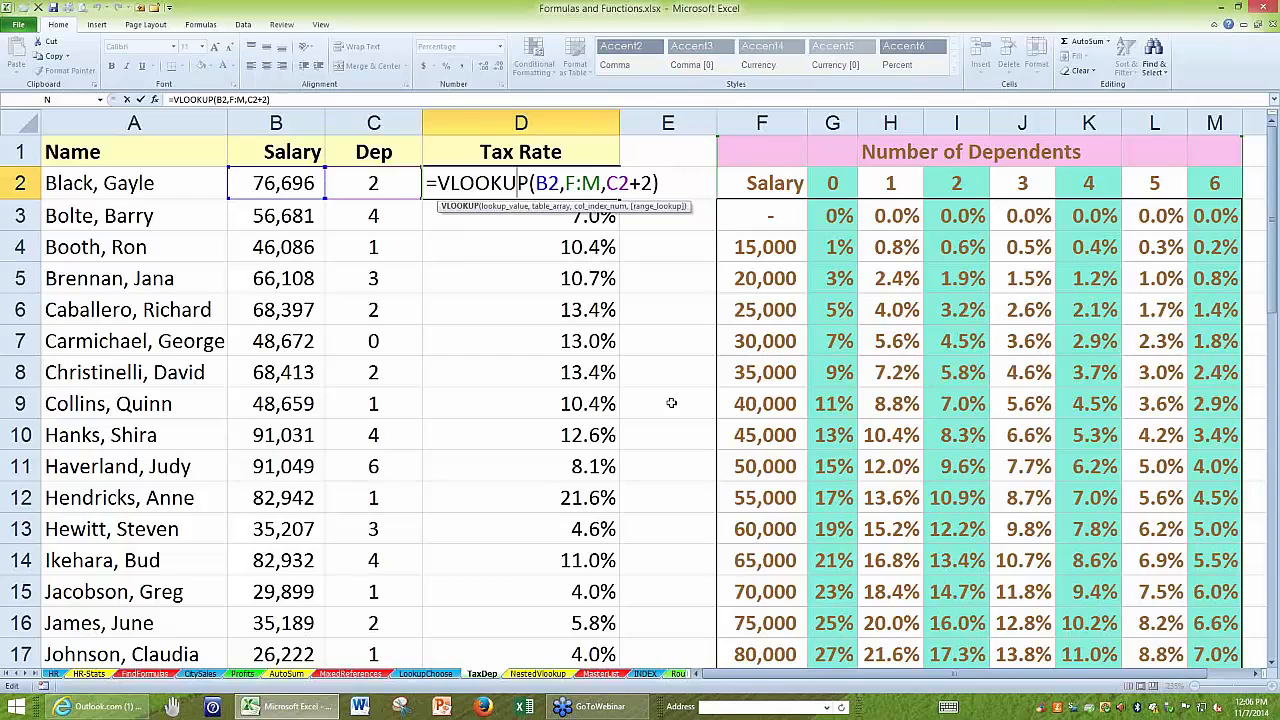
{"action": "key", "text": "Escape"}
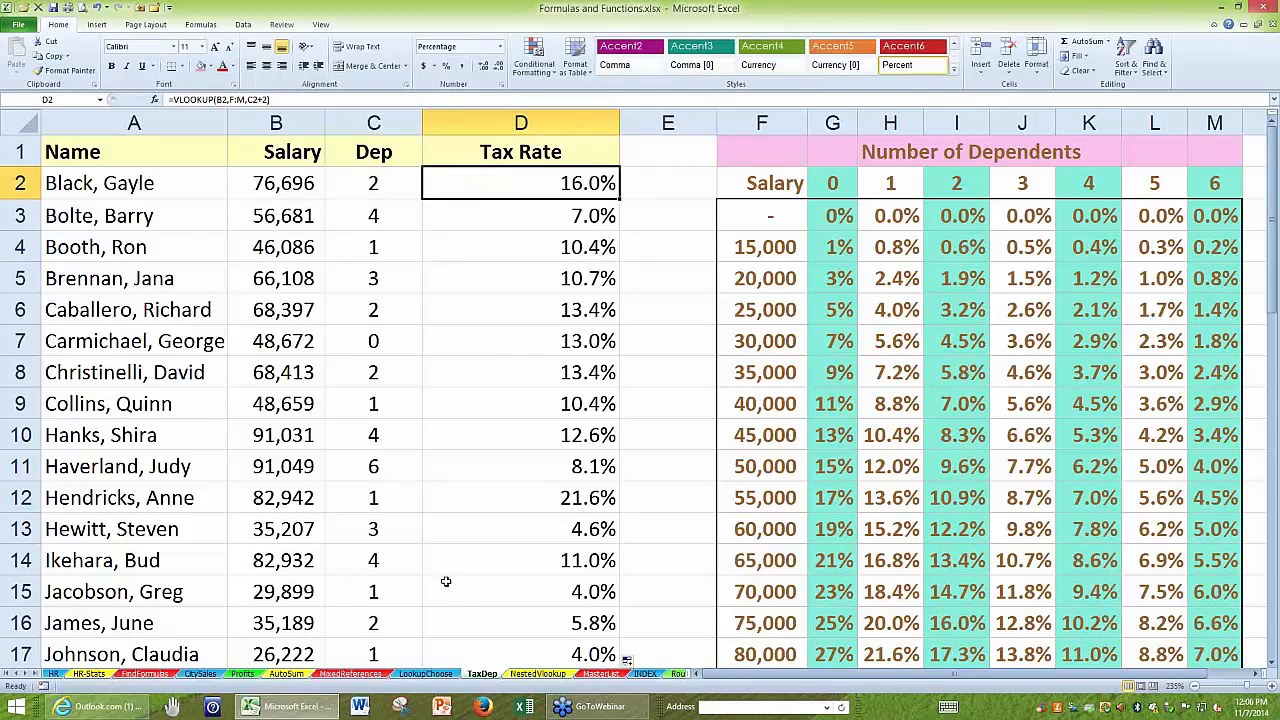
Switch to the MasterList sheet and inspect how the SS # in C6 is stored beneath its formatting.
{"action": "left_click", "coordinate": [598, 675]}
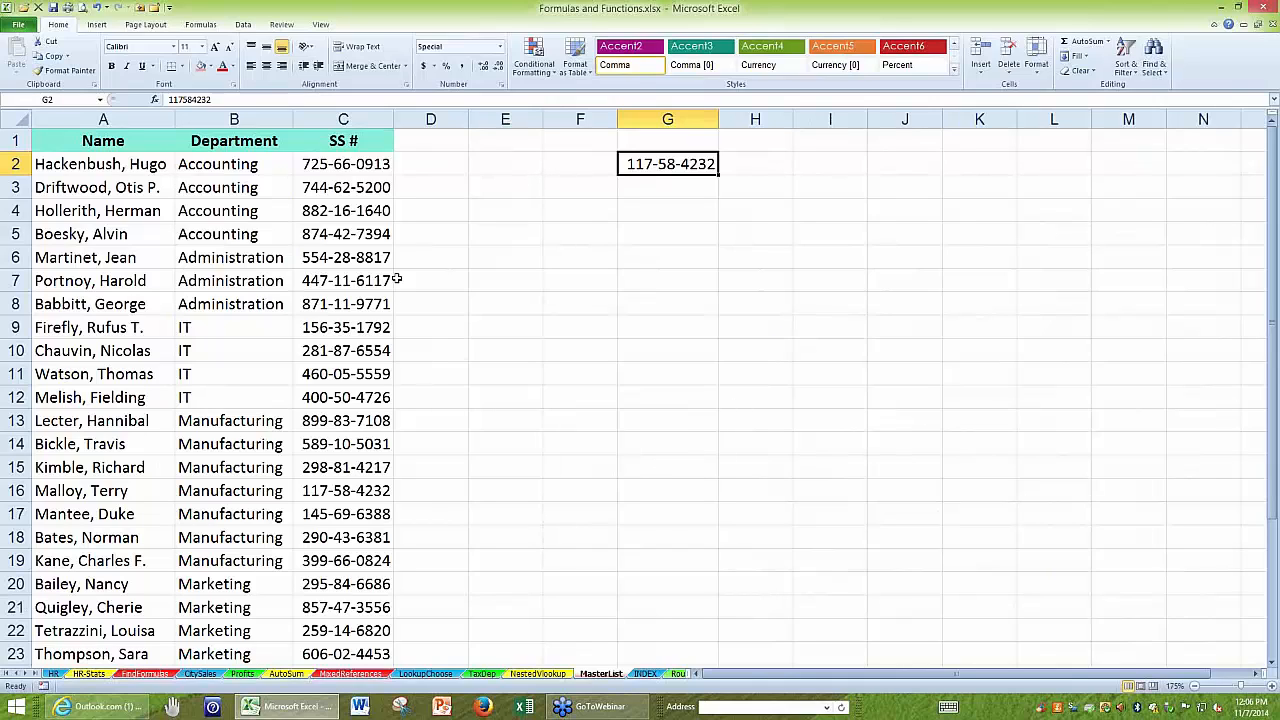
{"action": "left_click", "coordinate": [366, 211]}
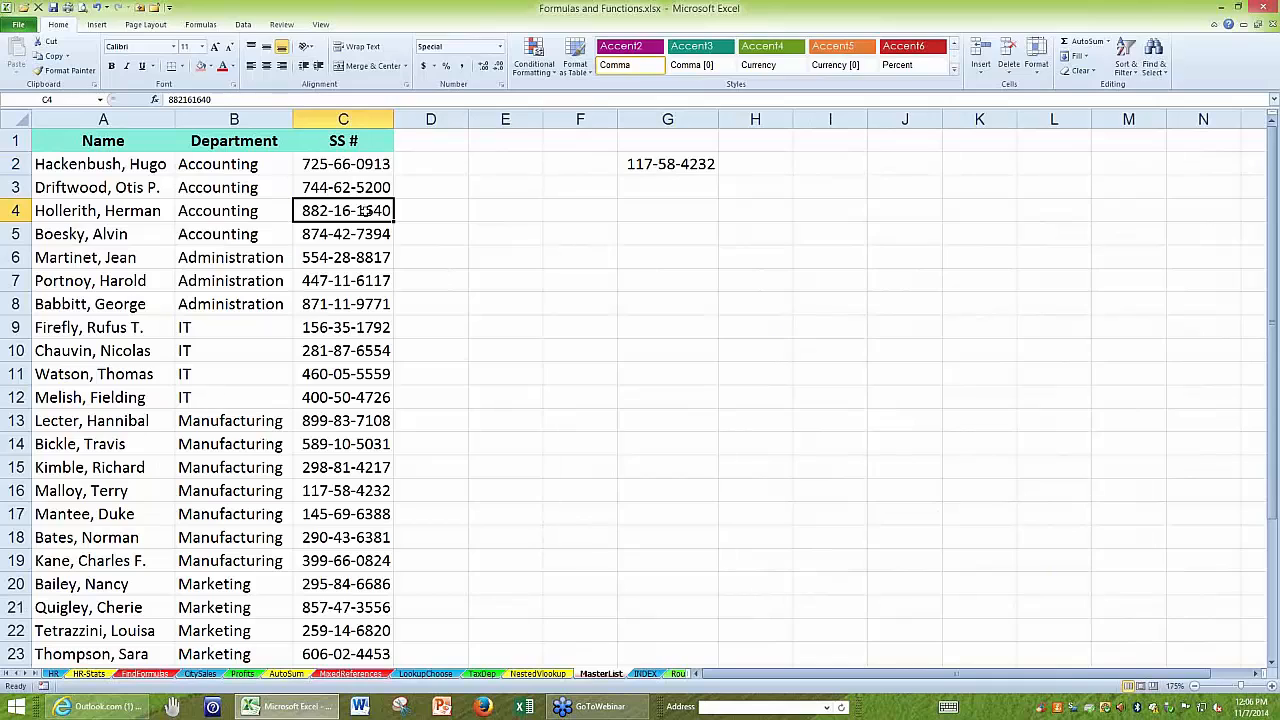
{"action": "double_click", "coordinate": [365, 257]}
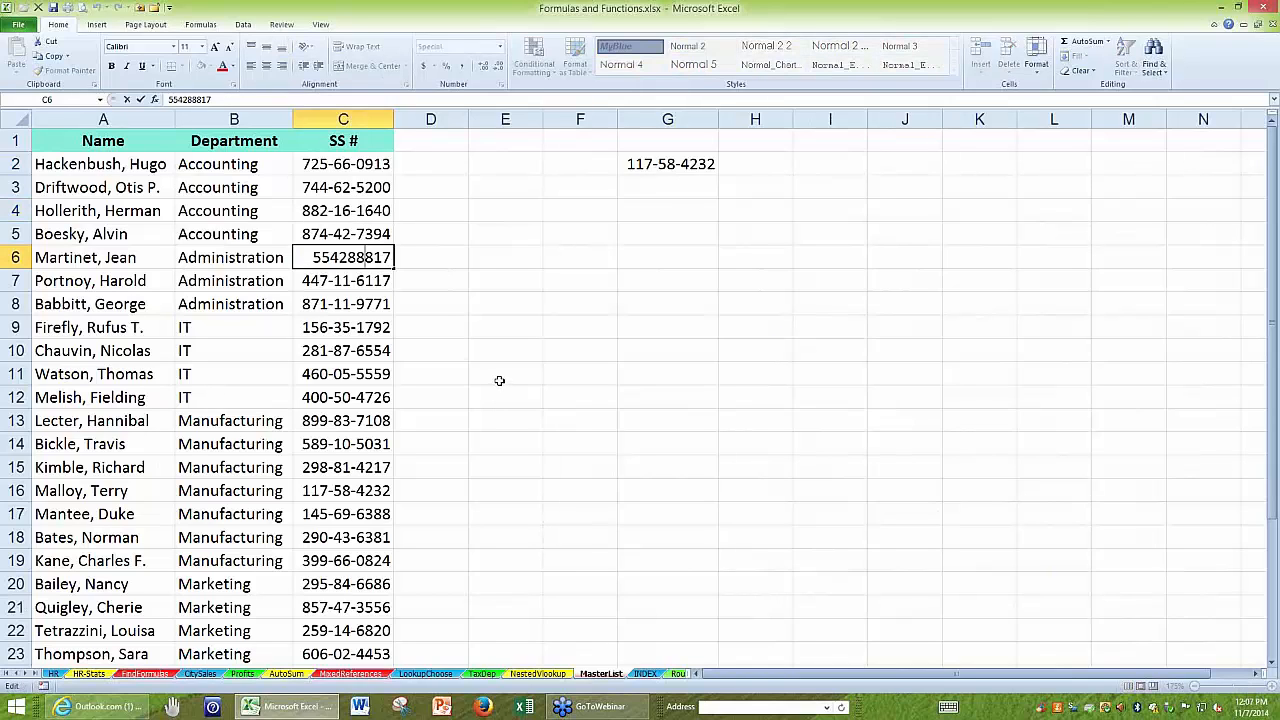
{"action": "key", "text": "ctrl+Return"}
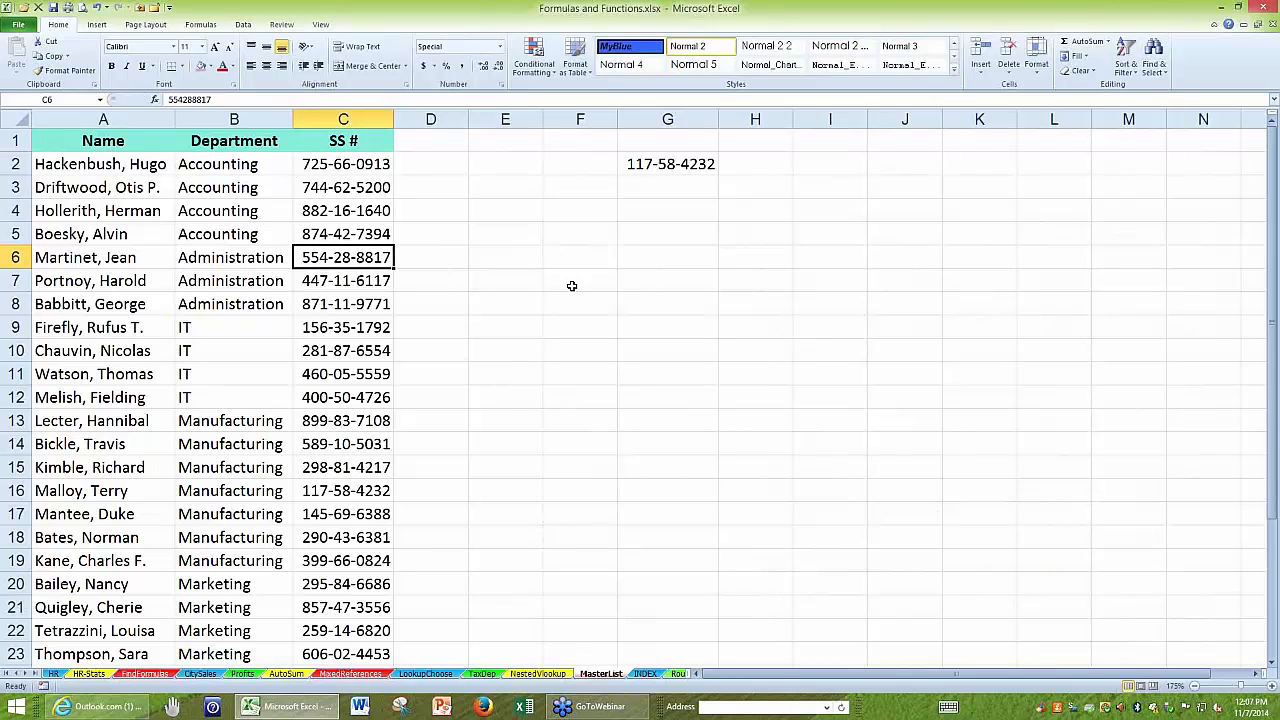
Enter a sample nine-digit Social Security number without dashes in cell G5.
{"action": "left_click", "coordinate": [631, 236]}
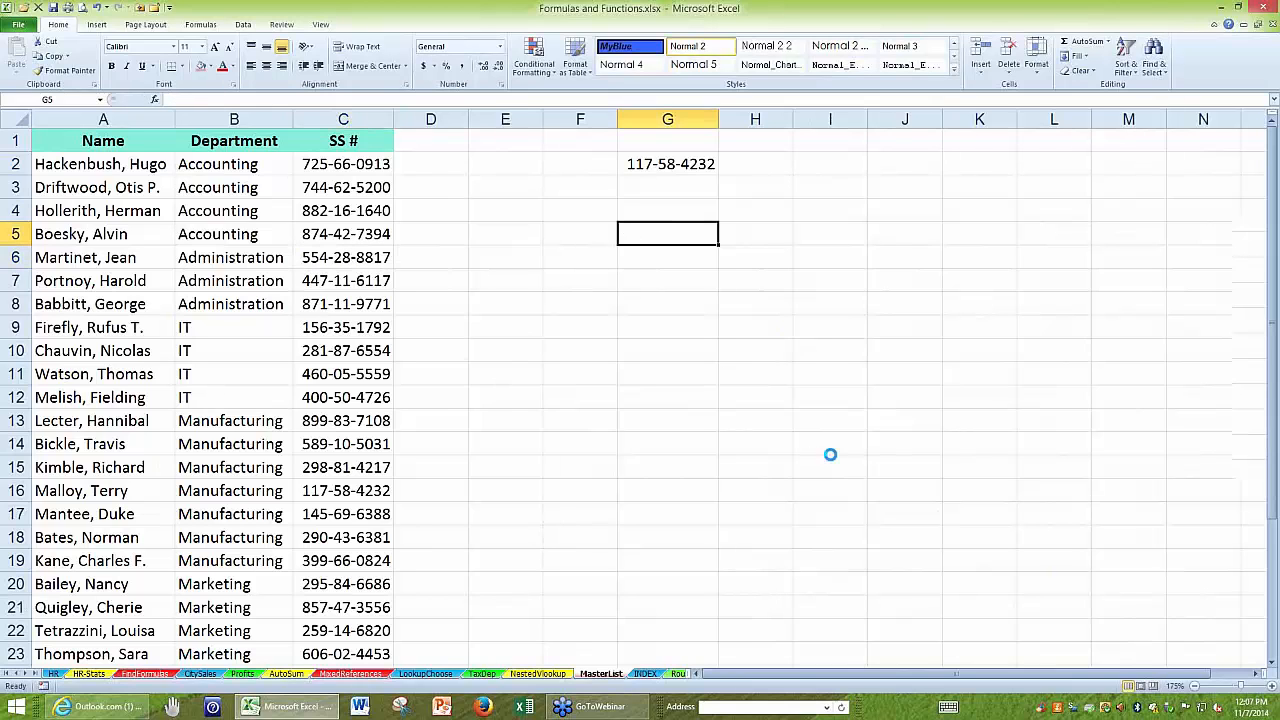
{"action": "scroll", "coordinate": [831, 454], "scroll_direction": "up", "scroll_amount": 5}
{"action": "scroll", "coordinate": [838, 423], "scroll_direction": "up", "scroll_amount": 2}
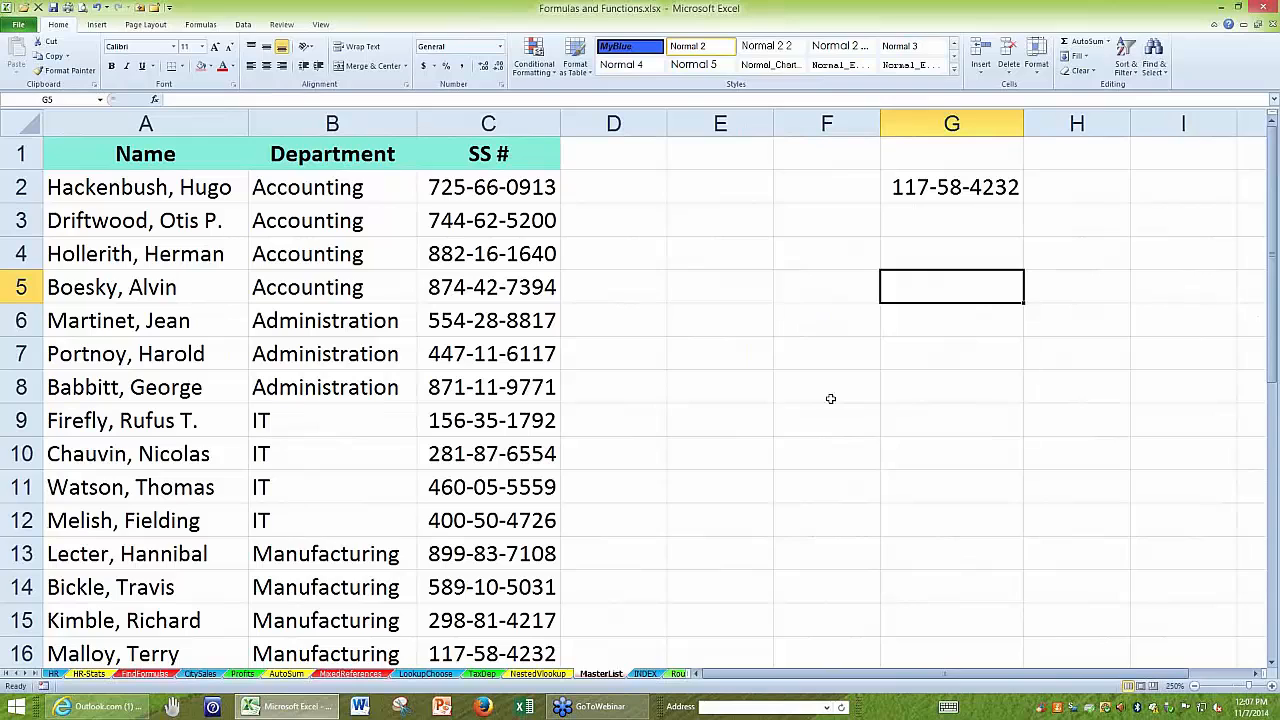
{"action": "type", "text": "987634526"}
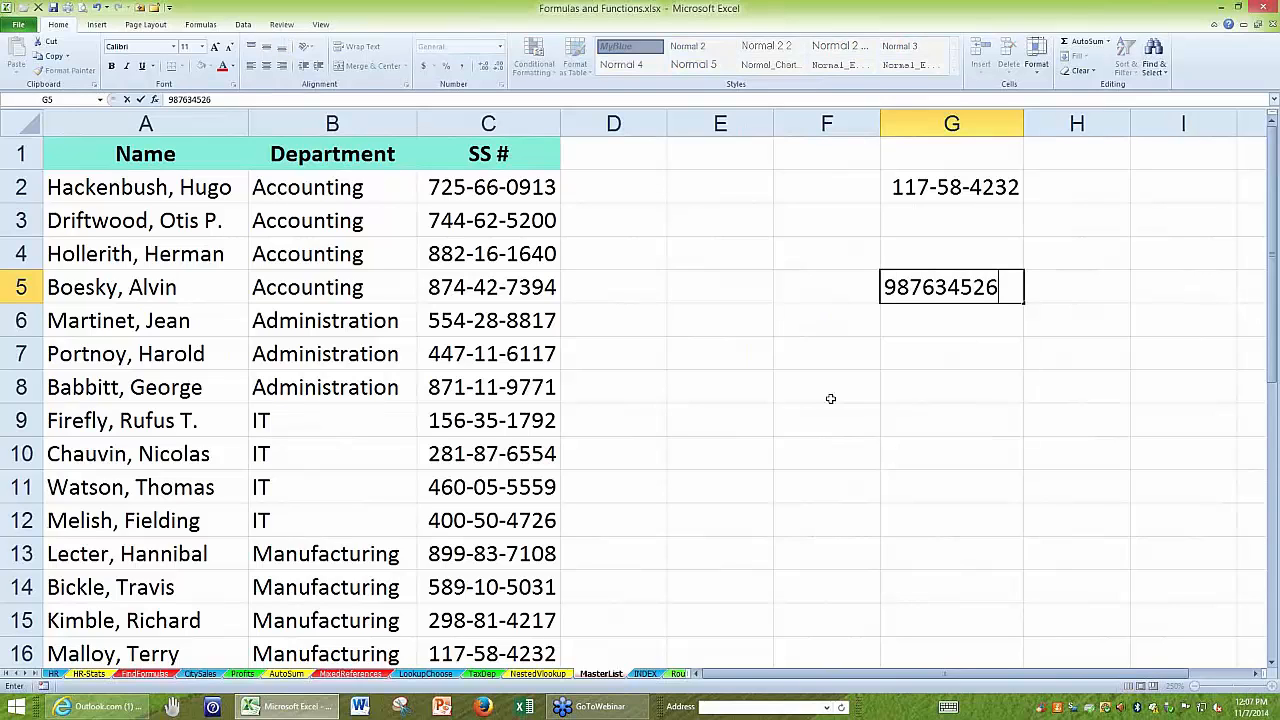
{"action": "key", "text": "Return"}
Apply the Special number format Social Security Number to cell G5.
{"action": "left_click", "coordinate": [914, 288]}
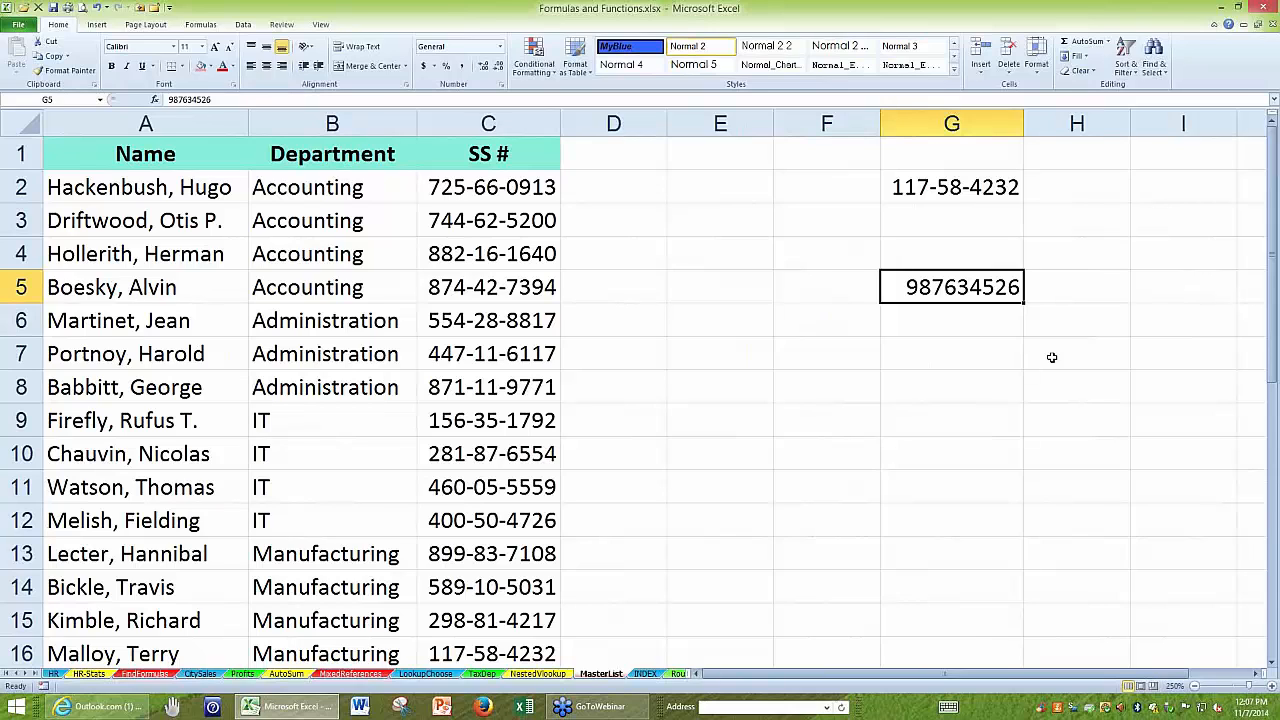
{"action": "key", "text": "ctrl+1"}
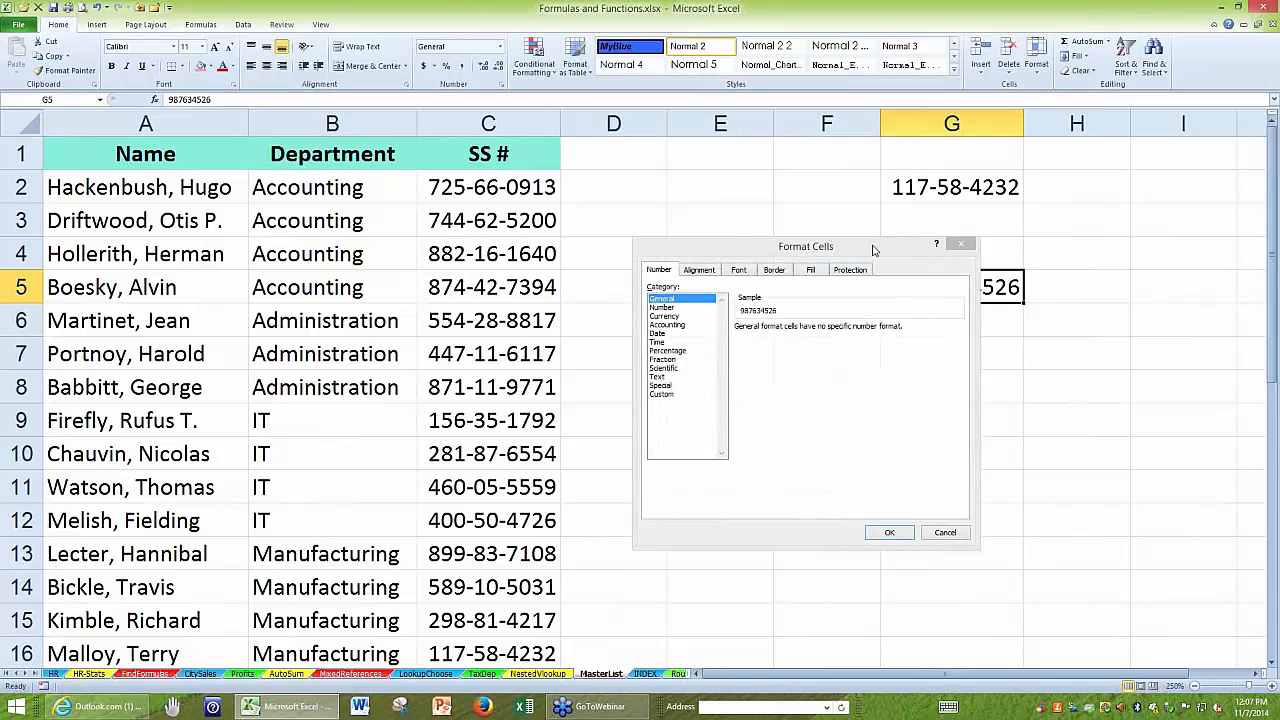
{"action": "left_click_drag", "start_coordinate": [833, 255], "coordinate": [740, 281]}
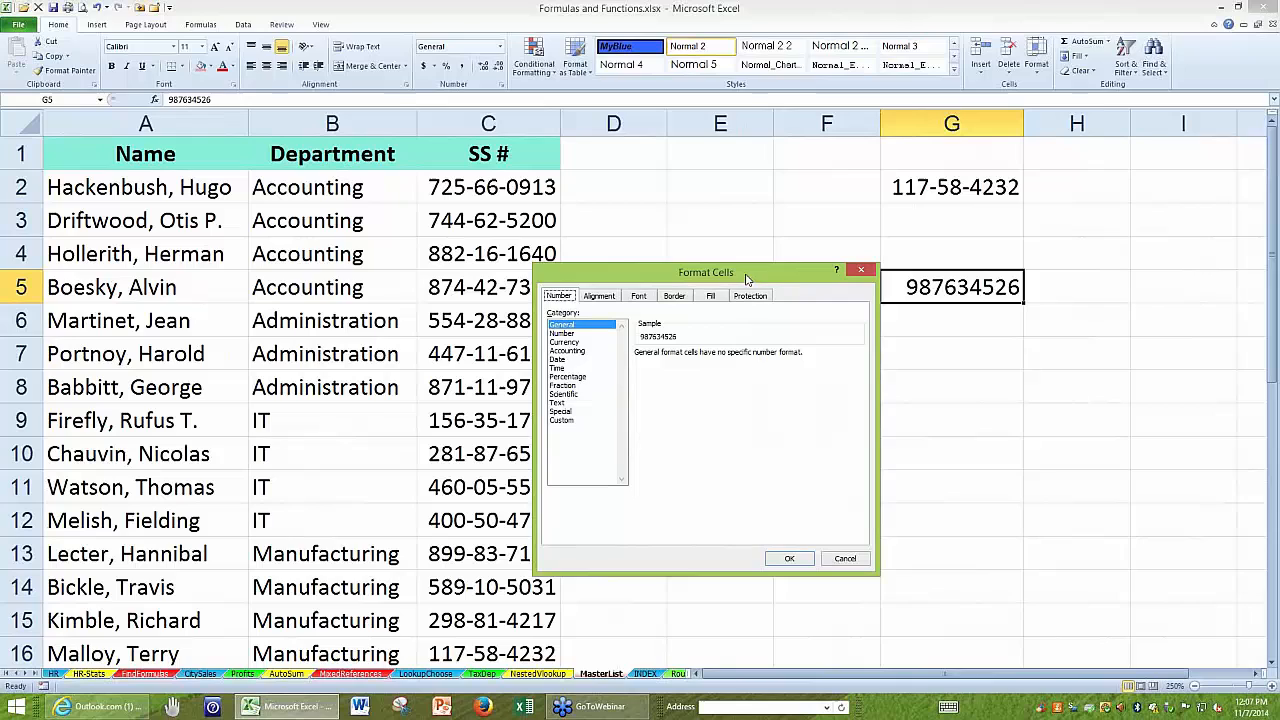
{"action": "left_click", "coordinate": [561, 412]}
{"action": "left_click", "coordinate": [676, 392]}
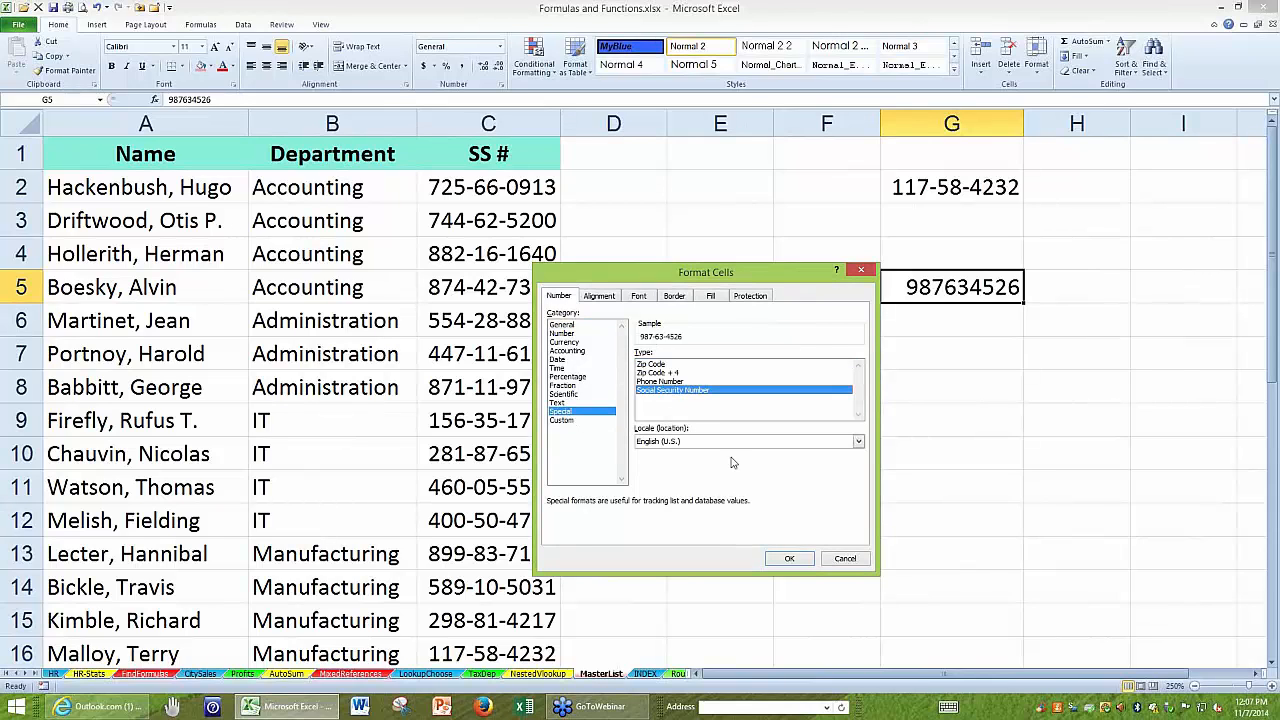
{"action": "left_click", "coordinate": [787, 560]}
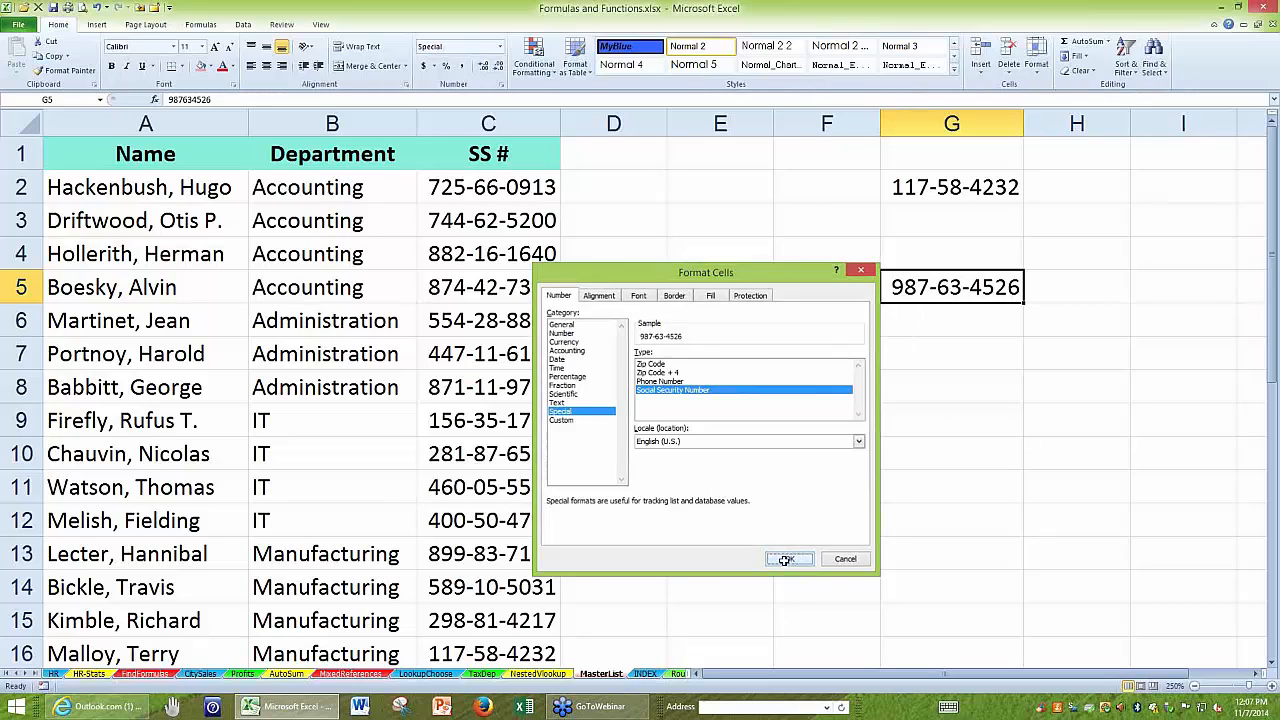
Inspect the value stored in G5 and clear the cell's contents.
{"action": "left_click", "coordinate": [943, 348]}
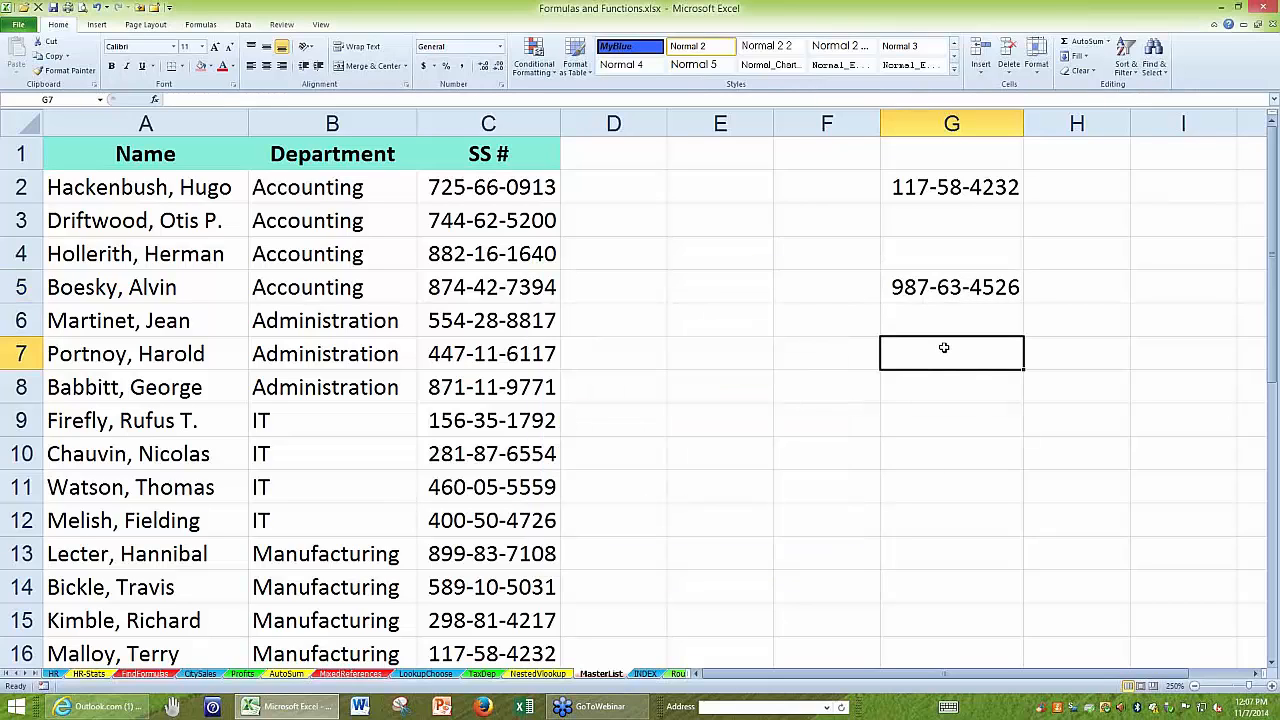
{"action": "left_click", "coordinate": [934, 287]}
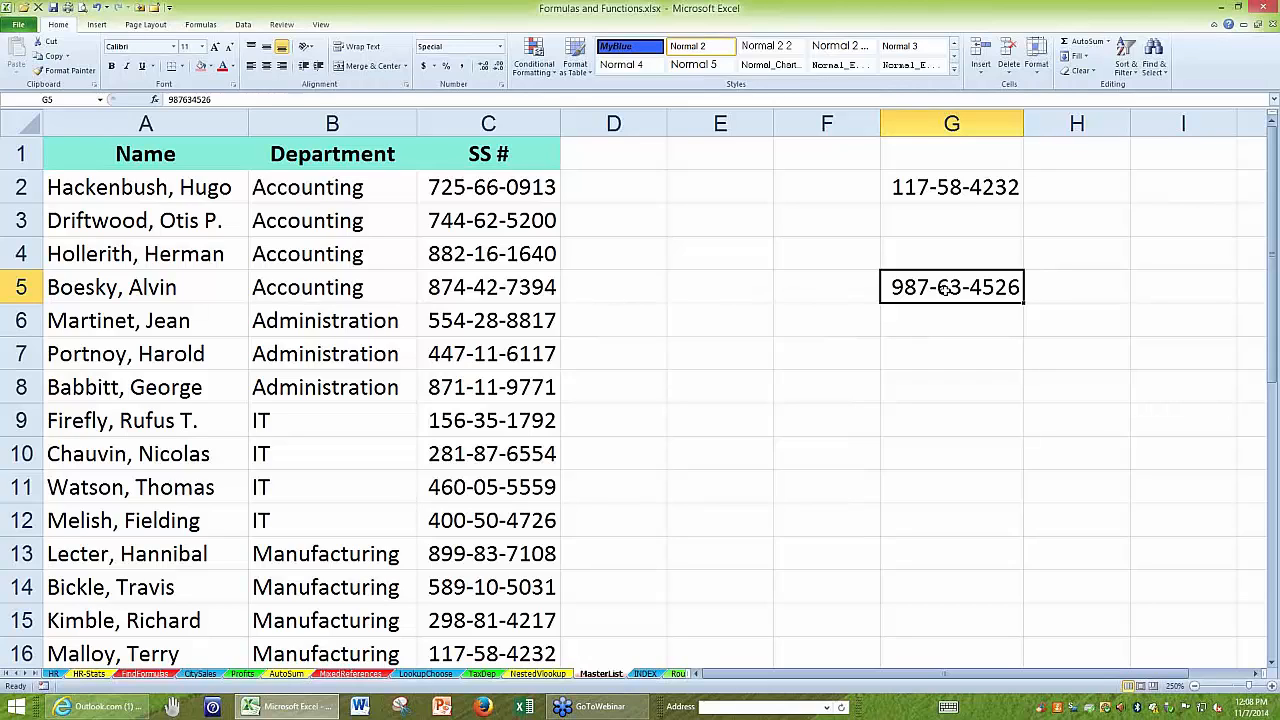
{"action": "double_click", "coordinate": [945, 289]}
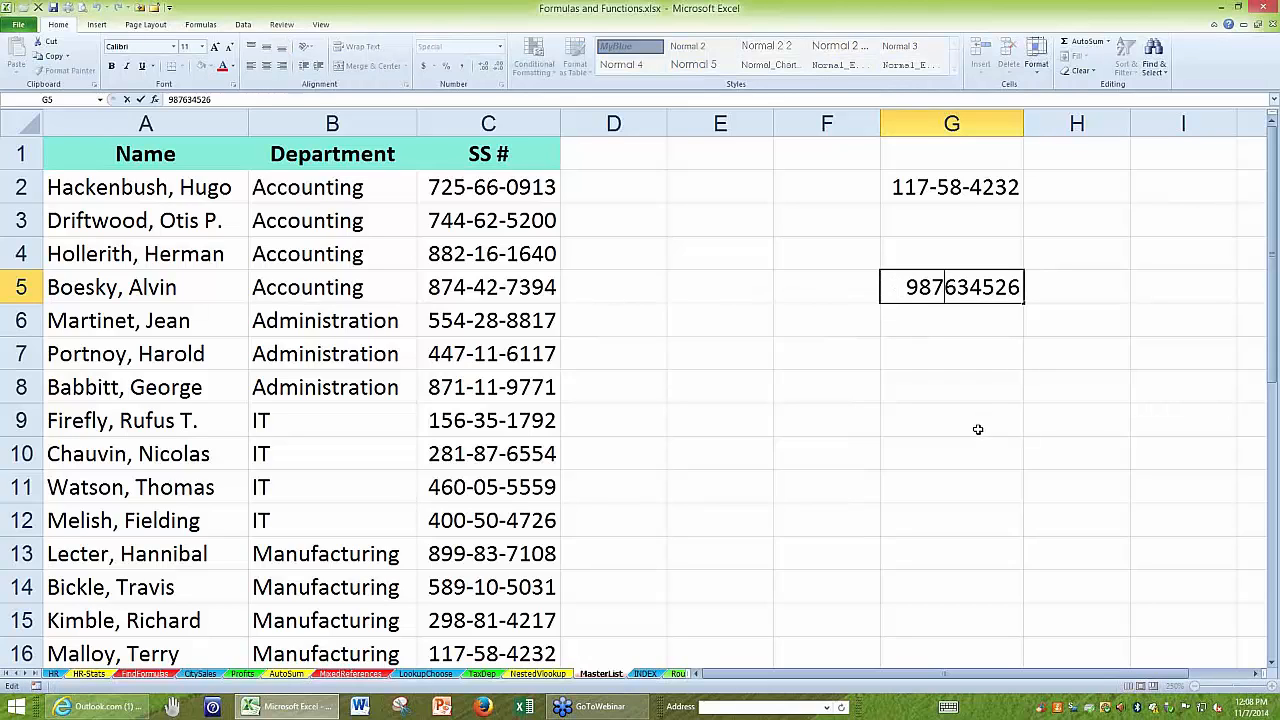
{"action": "key", "text": "Escape"}
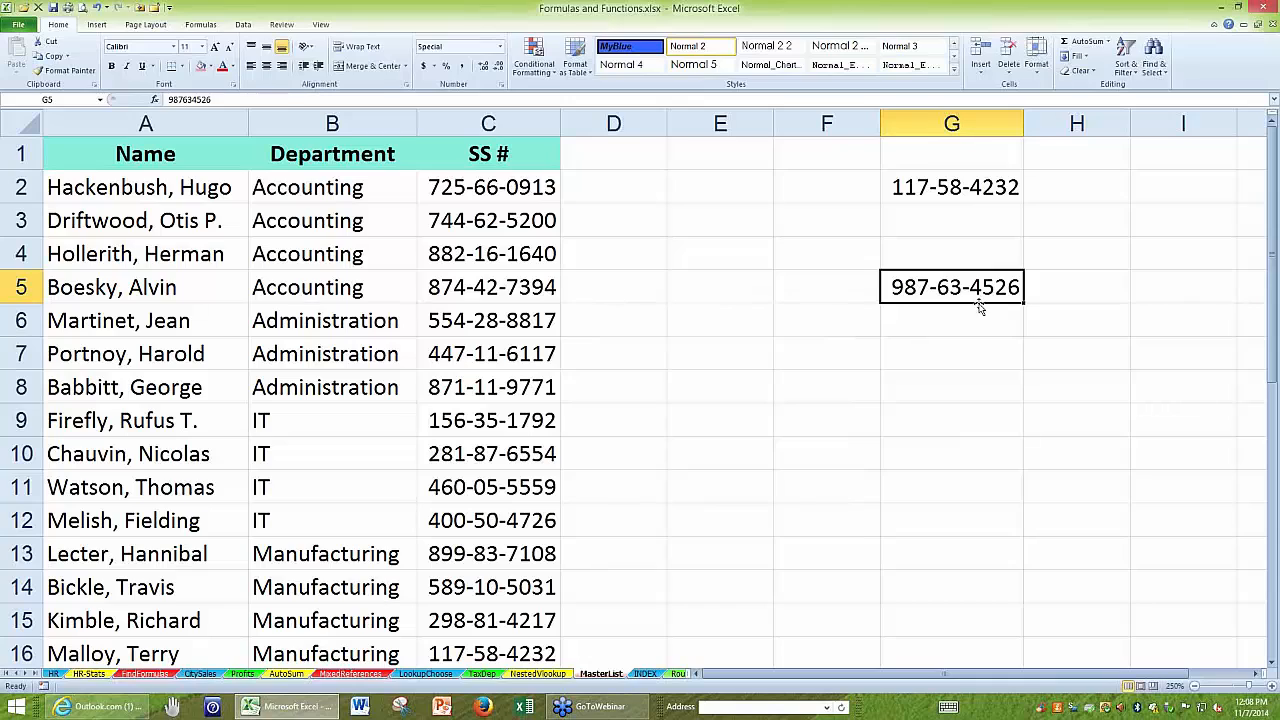
{"action": "key", "text": "Delete"}
Move the Manufacturing record in A16:C16 up to row 9, inserting it so the records from there shift down.
{"action": "left_click", "coordinate": [940, 183]}
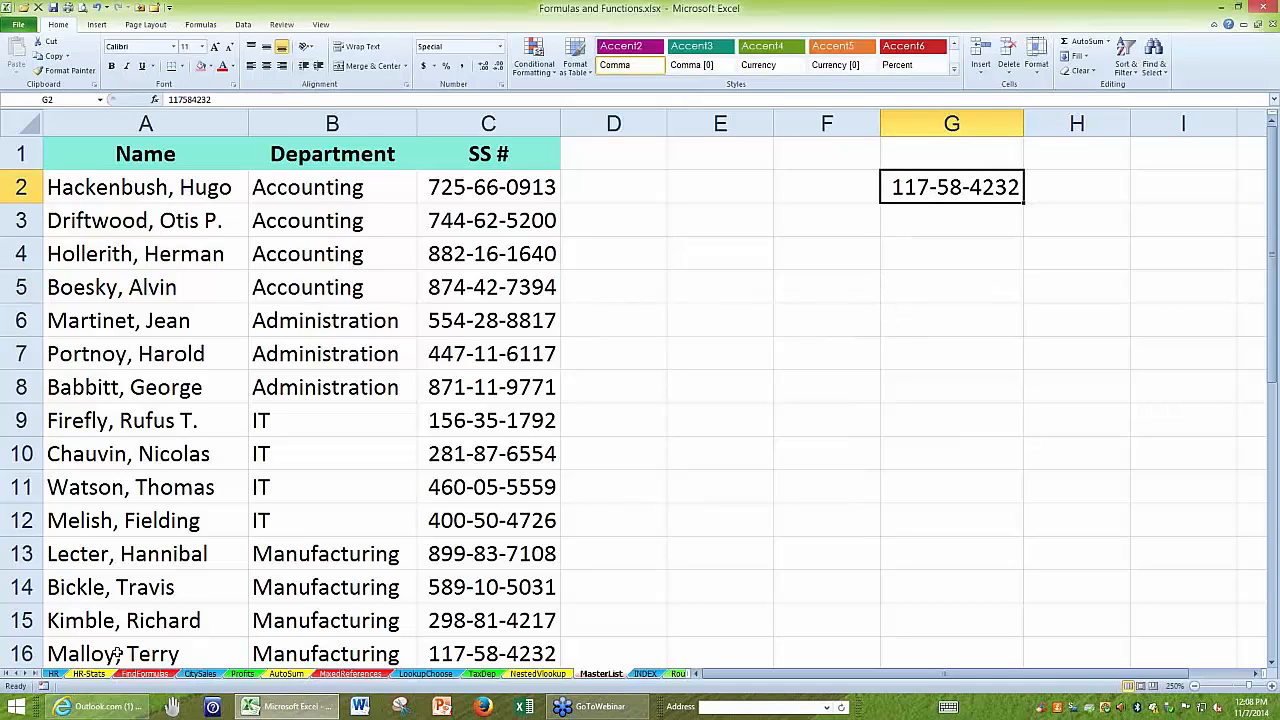
{"action": "left_click_drag", "start_coordinate": [110, 655], "coordinate": [465, 655]}
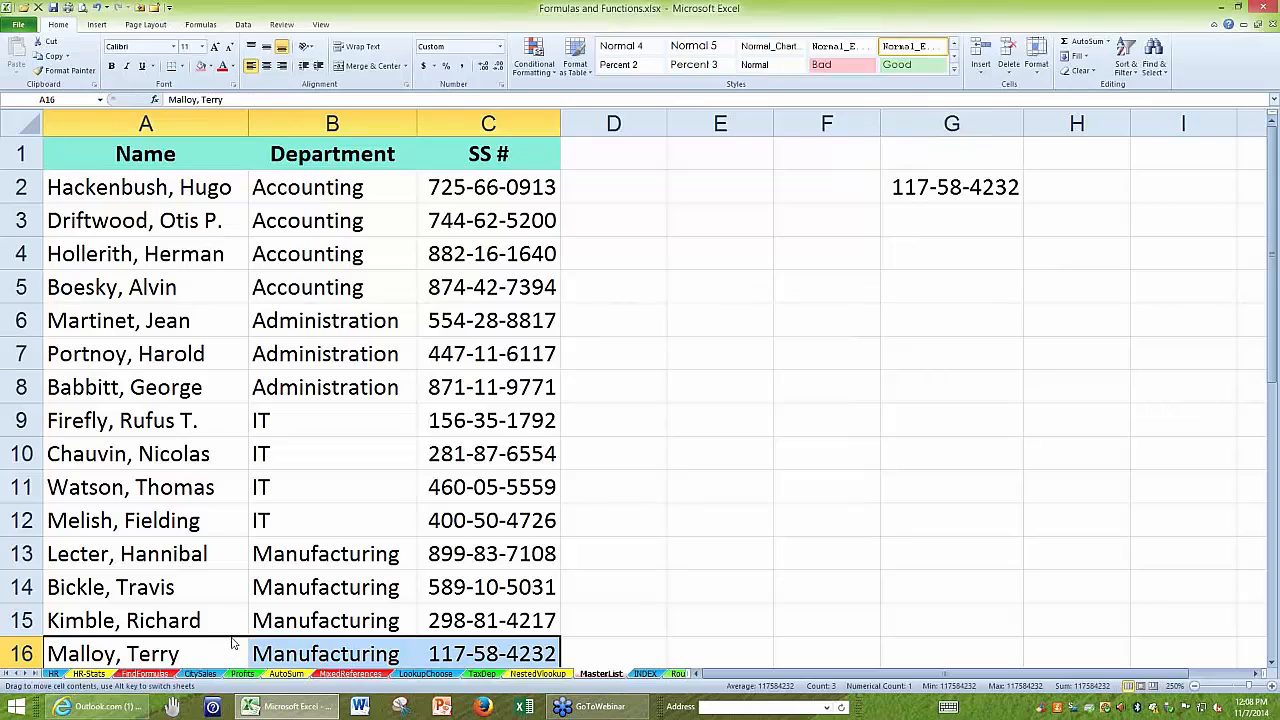
{"action": "left_click_drag", "start_coordinate": [232, 643], "coordinate": [240, 403]}
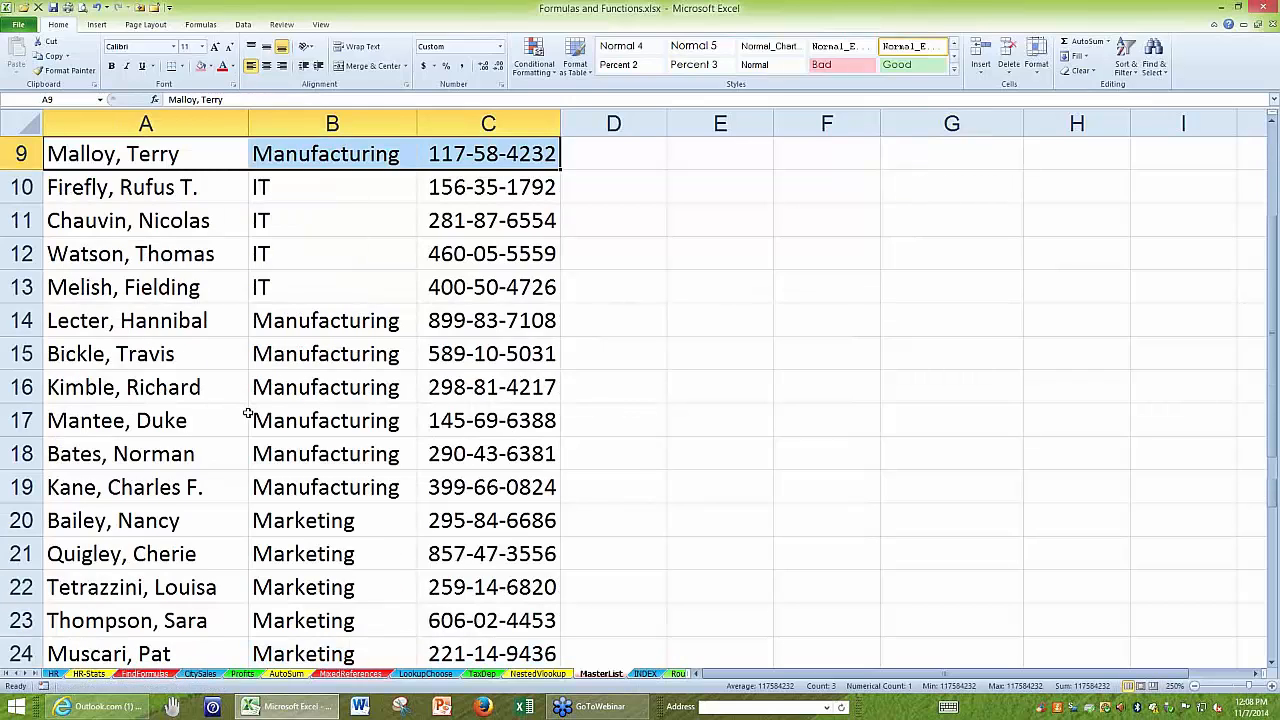
Move the Social Security number from G2 to E2 and widen column E so it fits.
{"action": "scroll", "coordinate": [251, 414], "scroll_direction": "up", "scroll_amount": 3}
{"action": "left_click", "coordinate": [327, 487]}
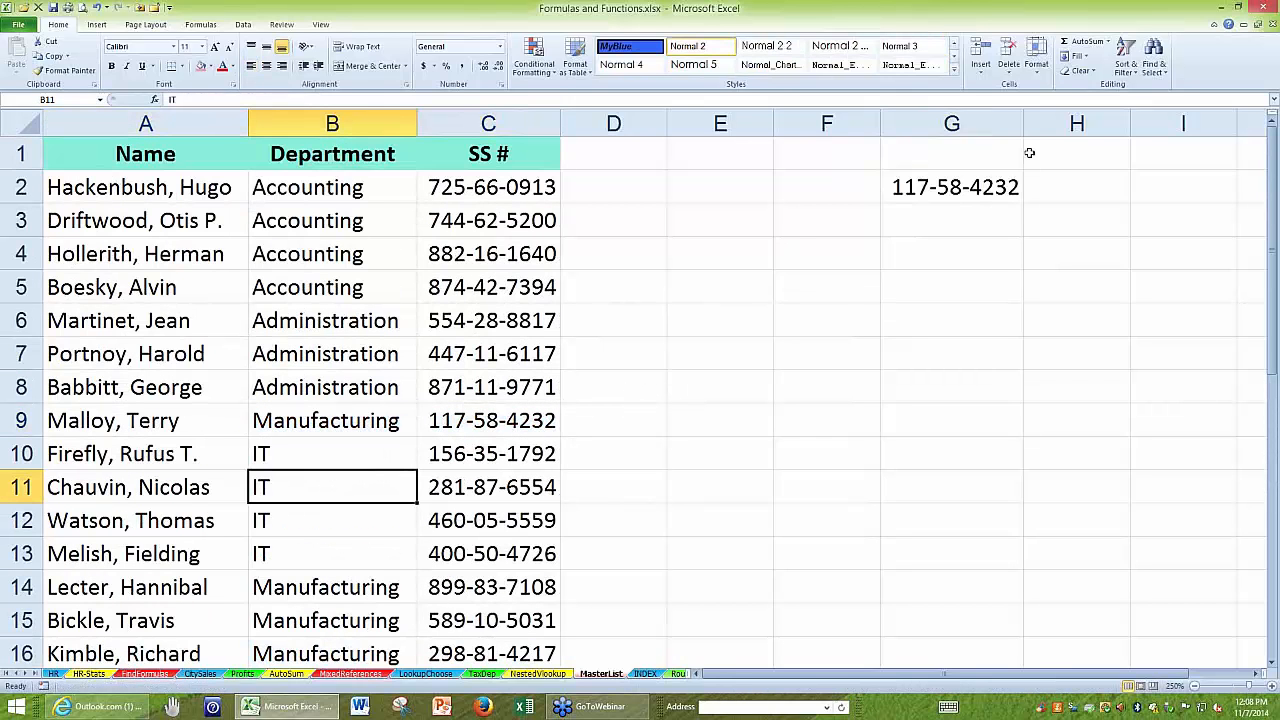
{"action": "left_click", "coordinate": [916, 187]}
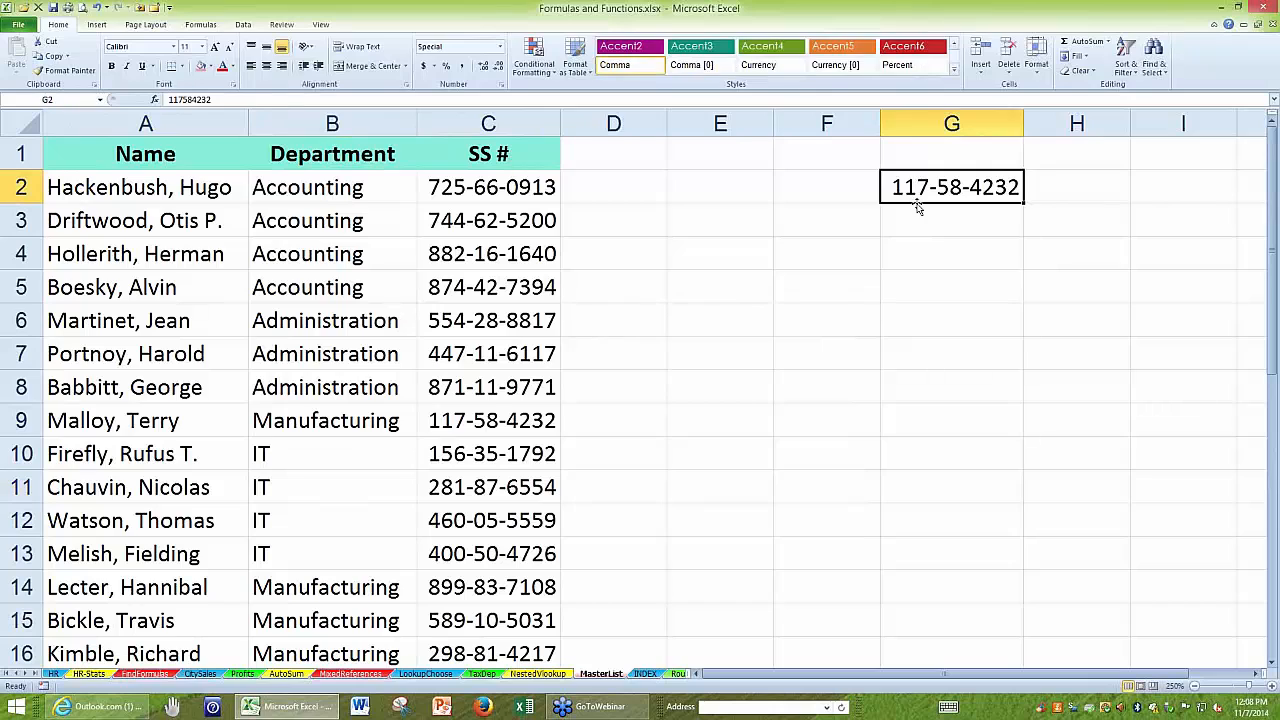
{"action": "left_click_drag", "start_coordinate": [917, 205], "coordinate": [738, 199]}
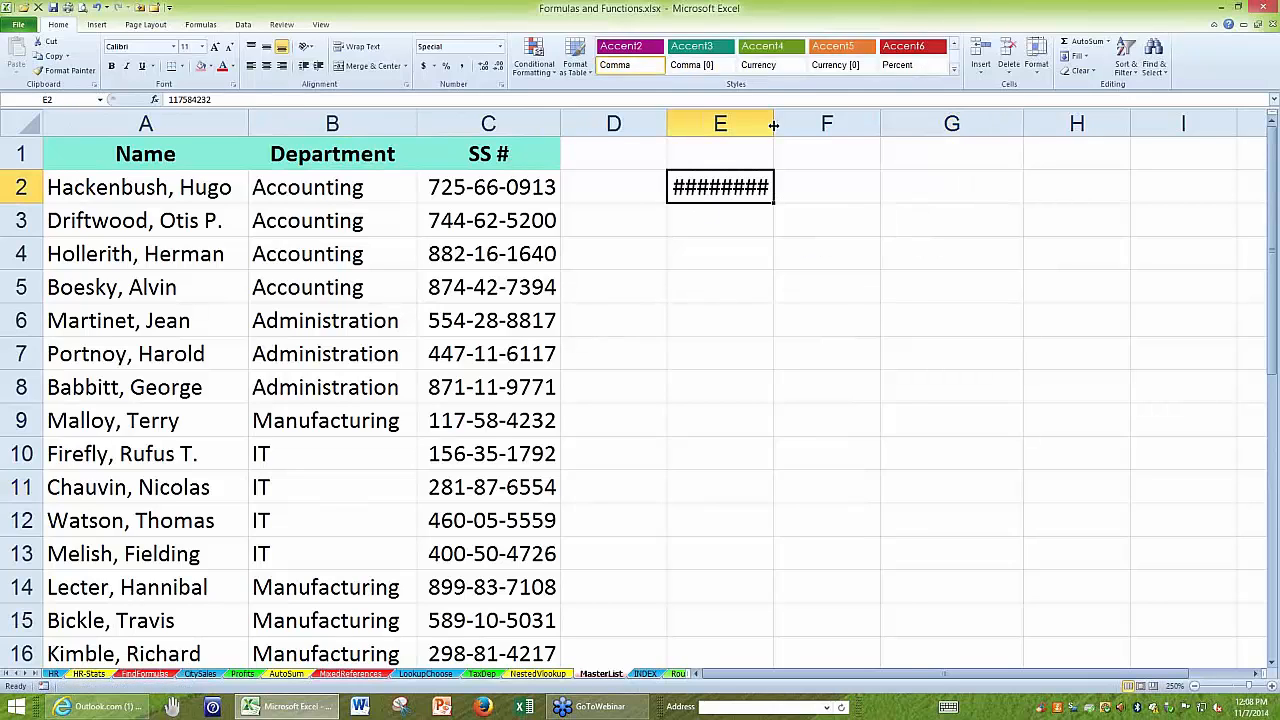
{"action": "left_click_drag", "start_coordinate": [773, 125], "coordinate": [904, 125]}
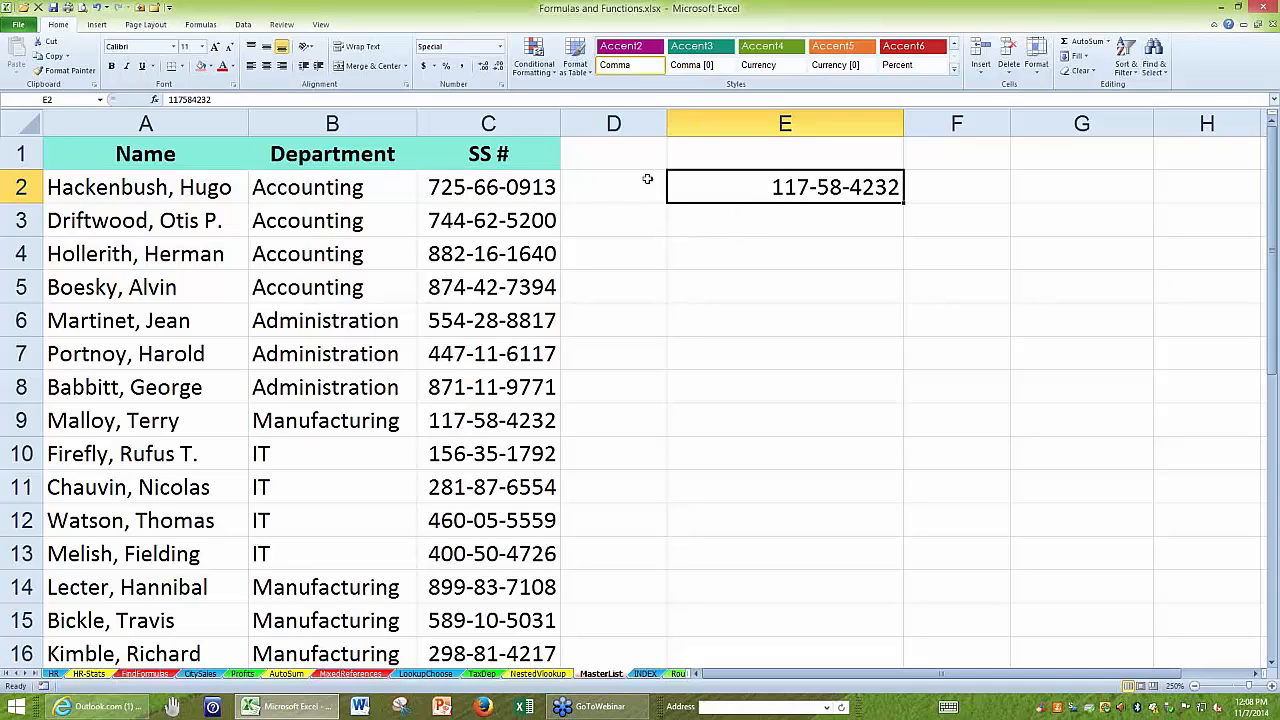
Enter =MATCH(E2,C:C,0) in cell E3 to find the number's row position in the SS # column by exact match.
{"action": "left_click", "coordinate": [736, 225]}
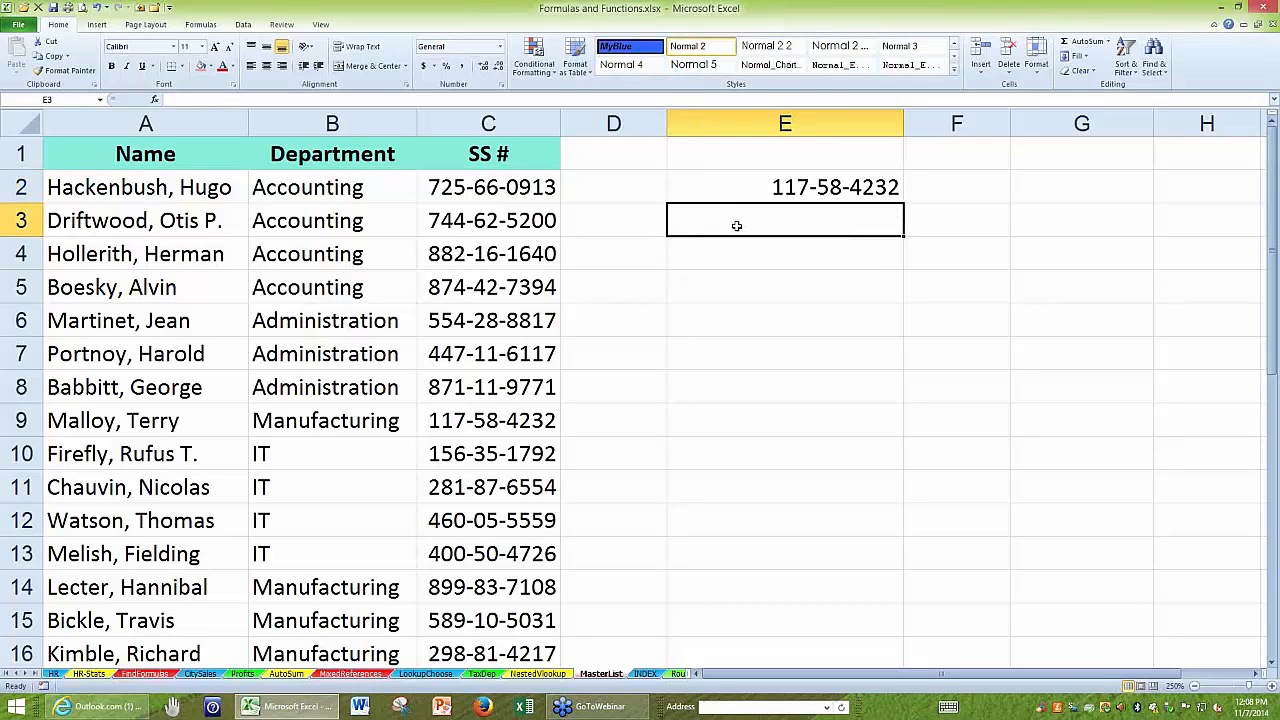
{"action": "type", "text": "=matc"}
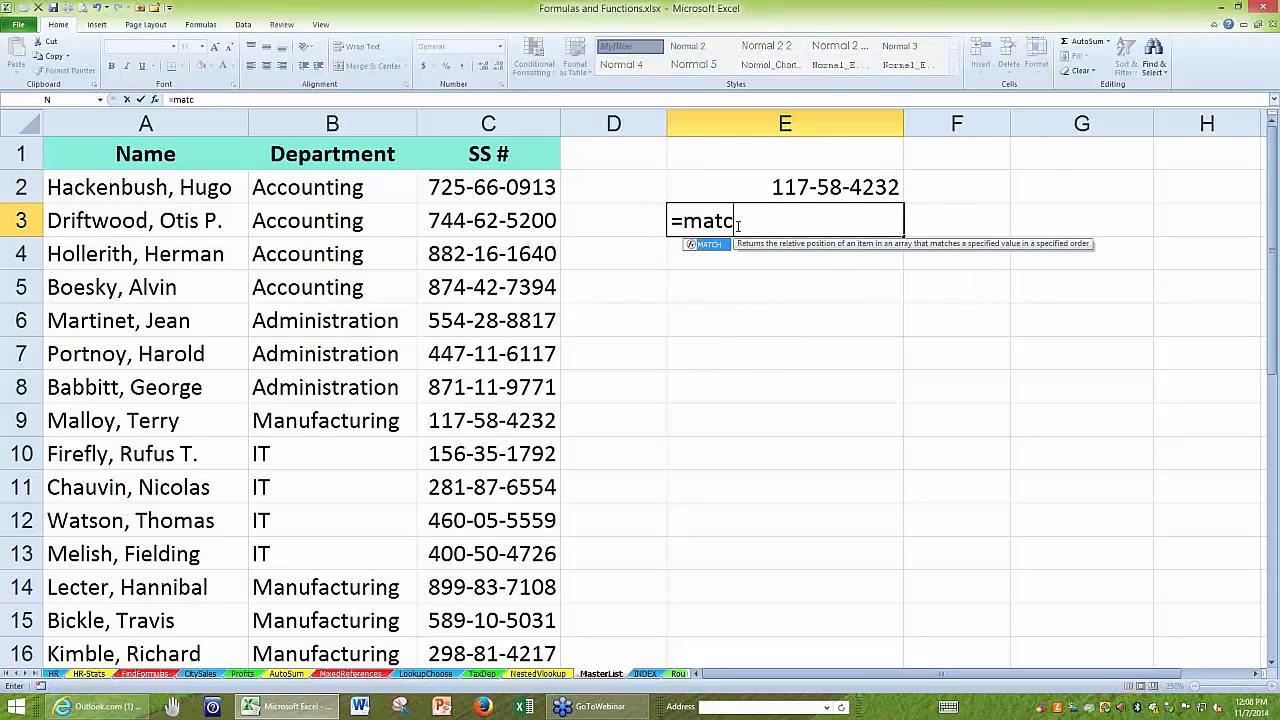
{"action": "type", "text": "h("}
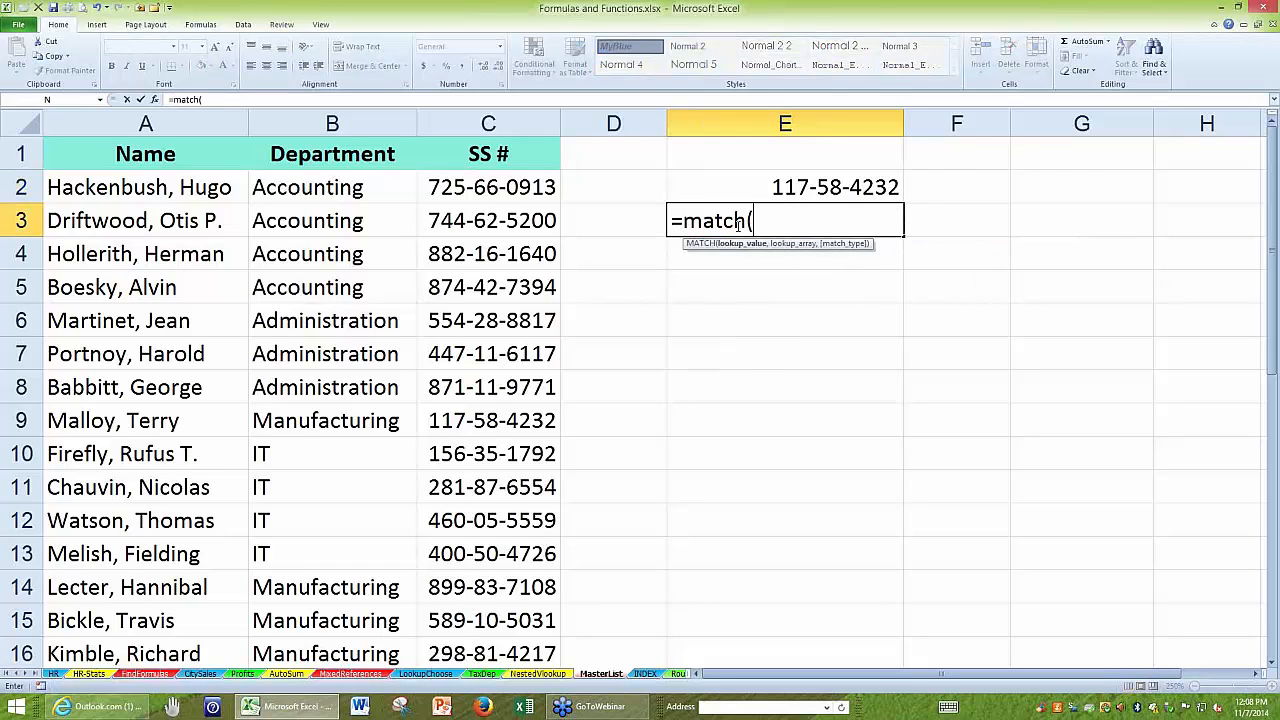
{"action": "left_click", "coordinate": [800, 186]}
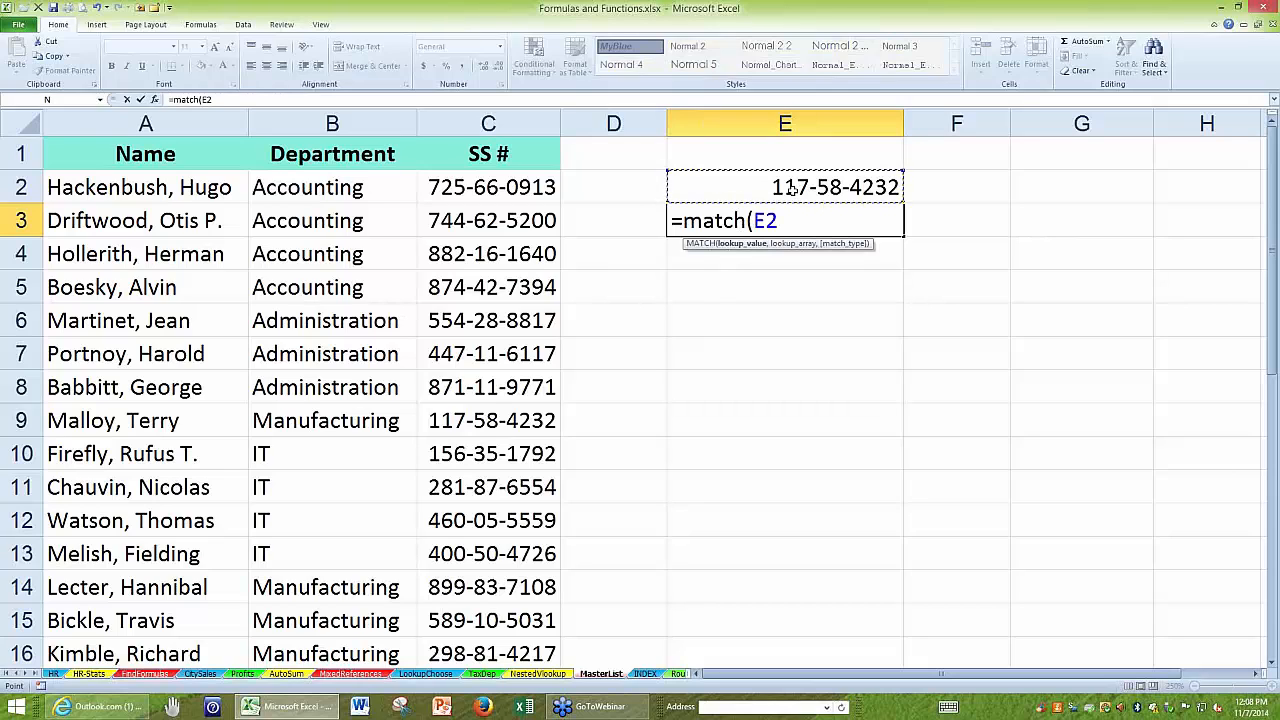
{"action": "type", "text": ","}
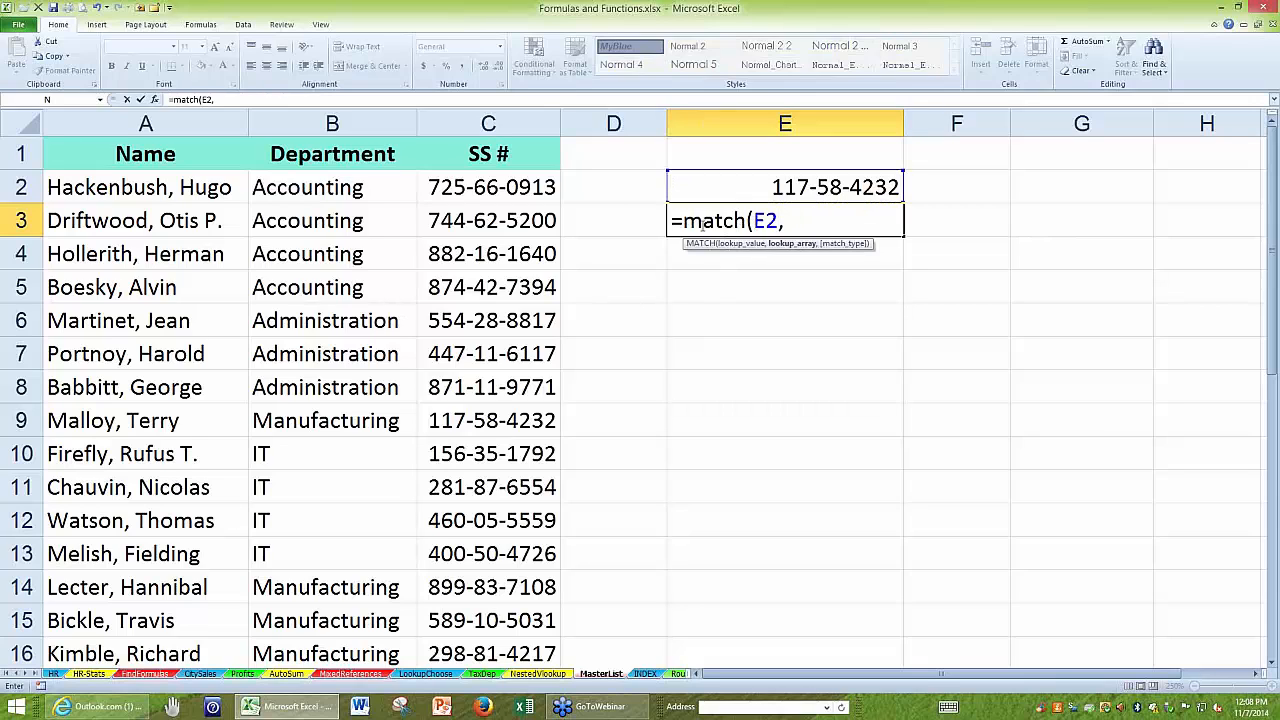
{"action": "left_click", "coordinate": [488, 123]}
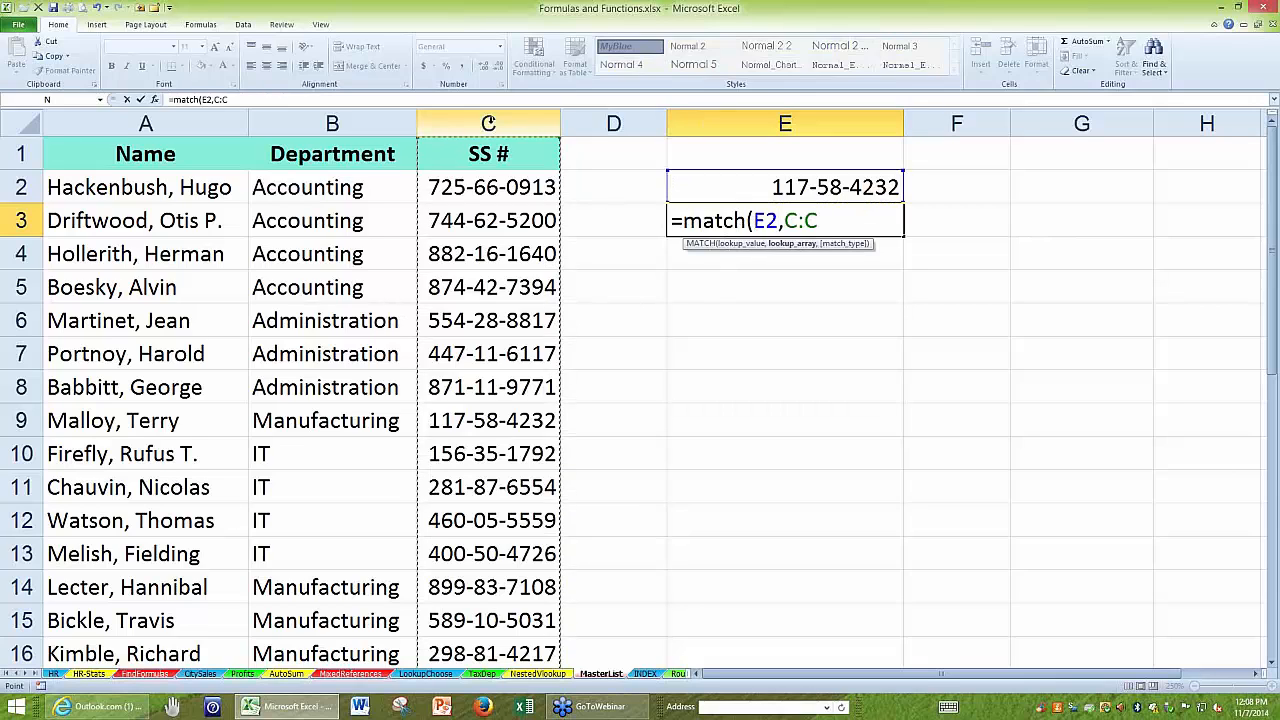
{"action": "type", "text": ","}
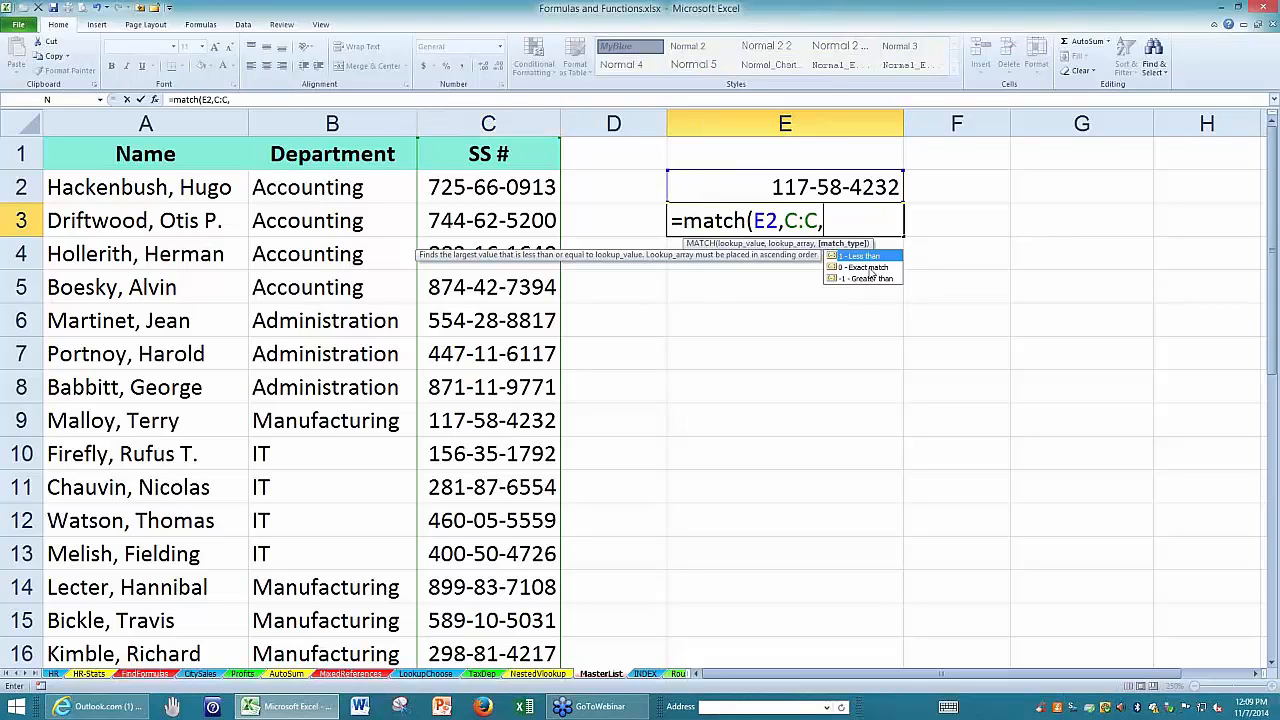
{"action": "type", "text": "0"}
{"action": "key", "text": "Return"}
Examine the lookup_array argument C:C in E3's MATCH formula and leave the formula as it is.
{"action": "left_click", "coordinate": [833, 228]}
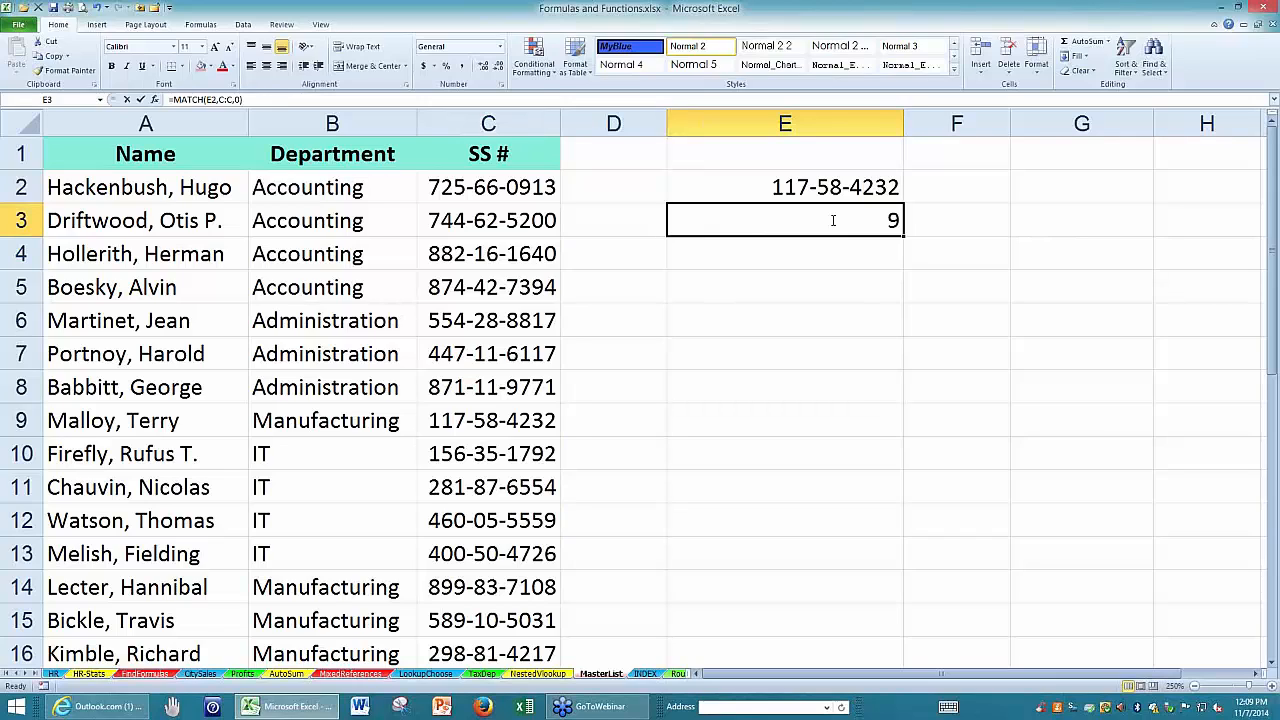
{"action": "double_click", "coordinate": [831, 220]}
{"action": "left_click_drag", "start_coordinate": [832, 220], "coordinate": [798, 220]}
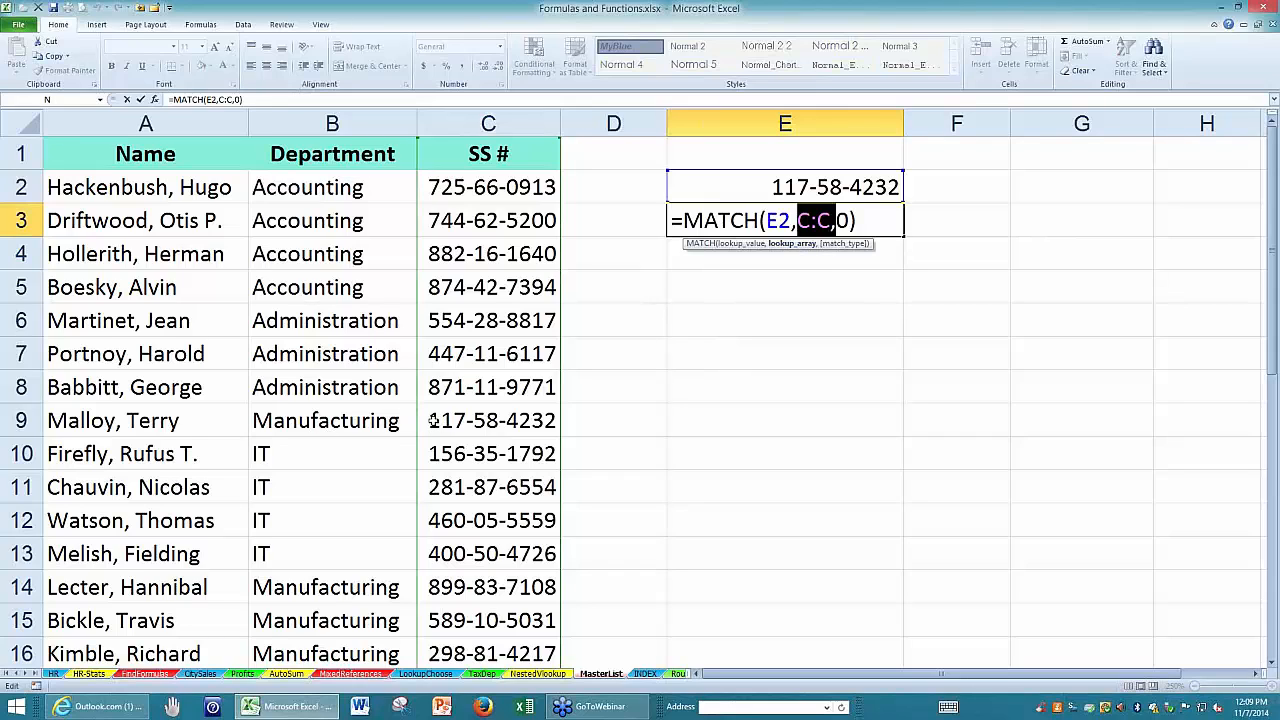
{"action": "key", "text": "Return"}
Try changing the last digit of the Social Security number in E2 to 1, and undo the change.
{"action": "double_click", "coordinate": [891, 186]}
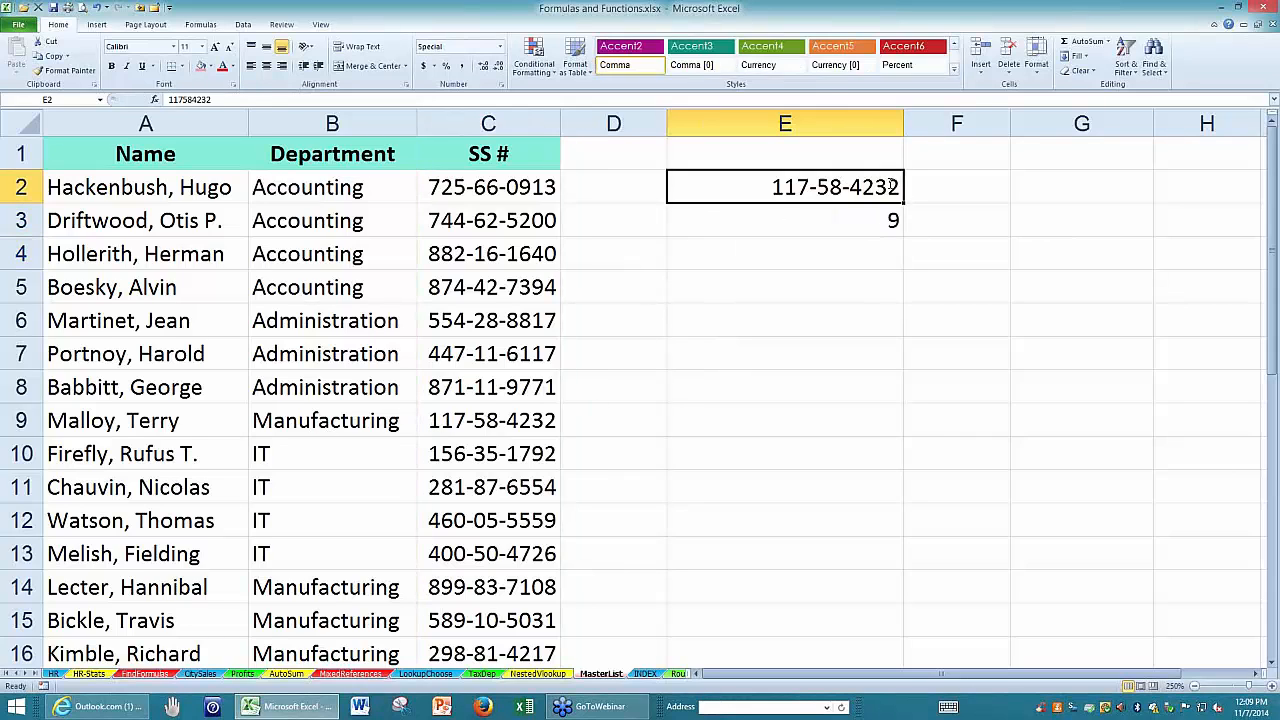
{"action": "key", "text": "Delete"}
{"action": "type", "text": "1"}
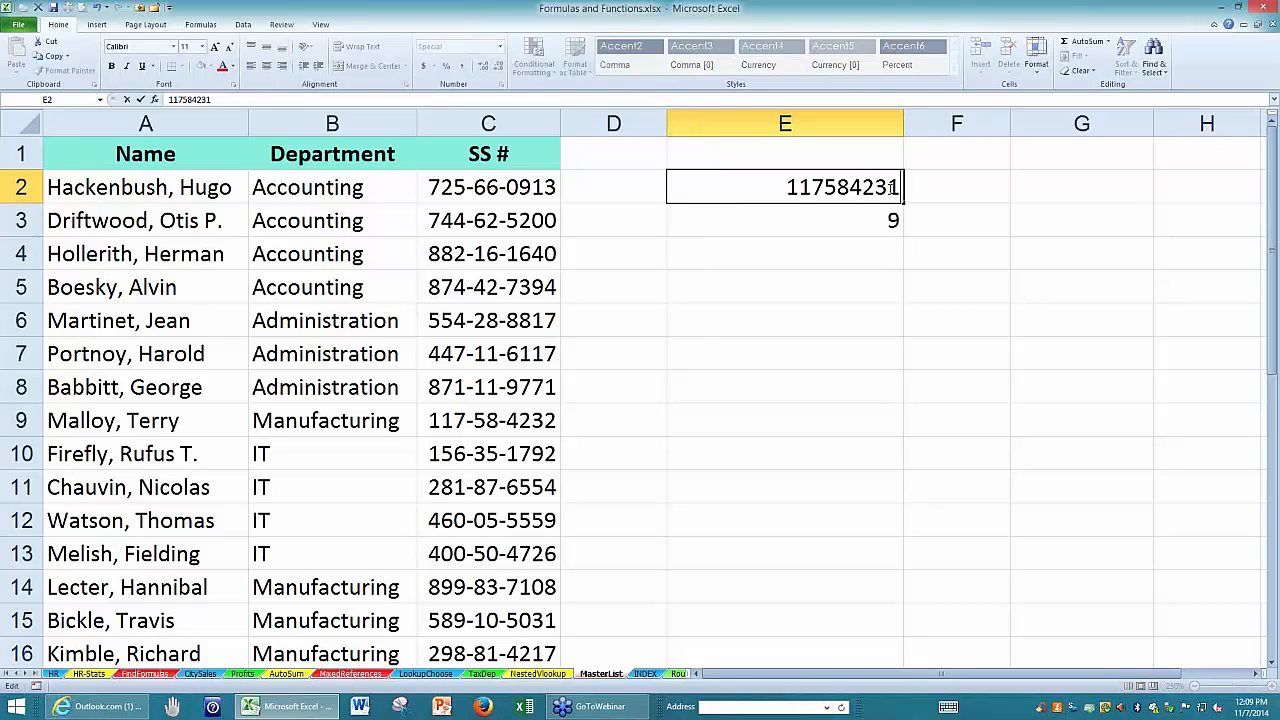
{"action": "key", "text": "Return"}
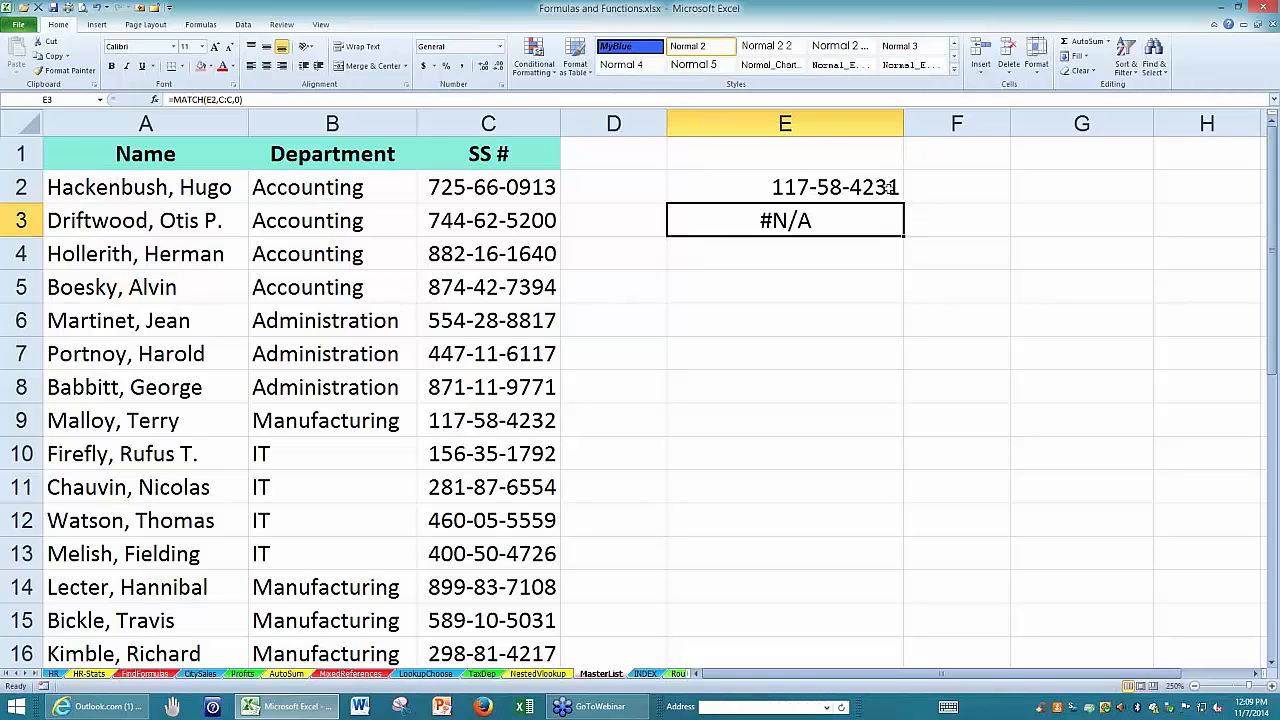
{"action": "key", "text": "ctrl+z"}
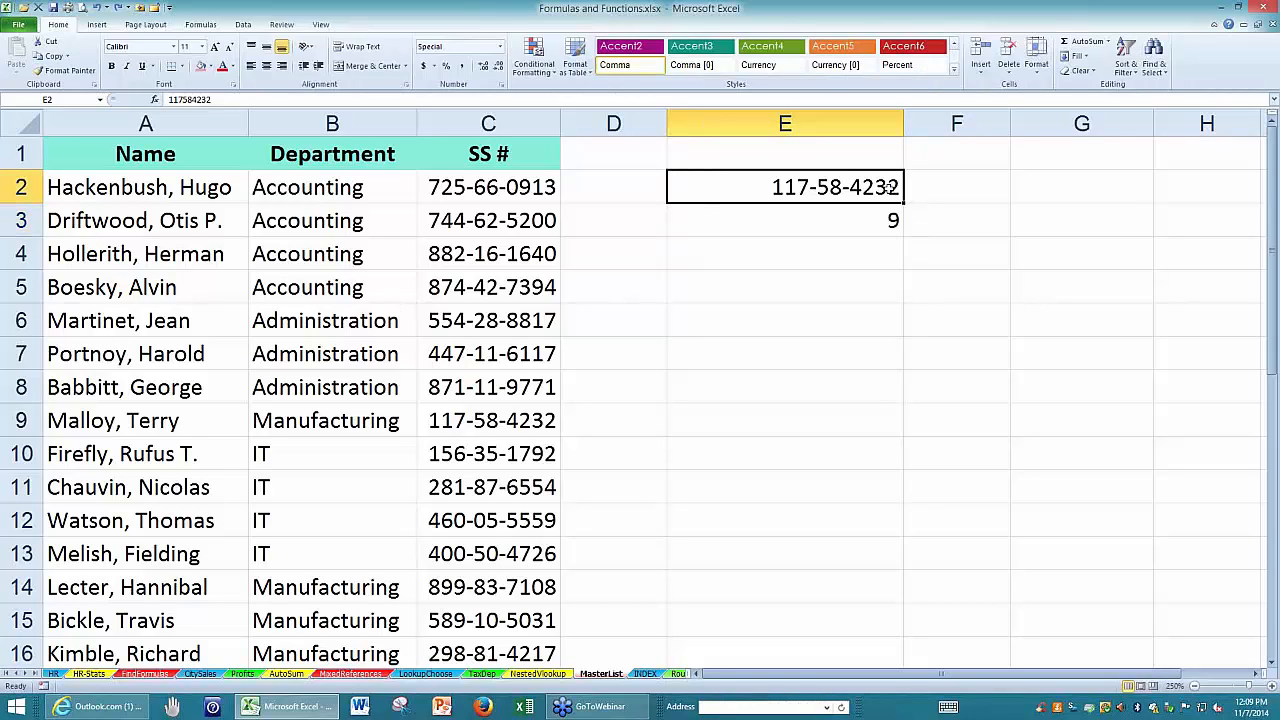
Clear the MATCH formula in E3 and the number in E2, undo both deletions, and check the restored formula.
{"action": "left_click", "coordinate": [847, 274]}
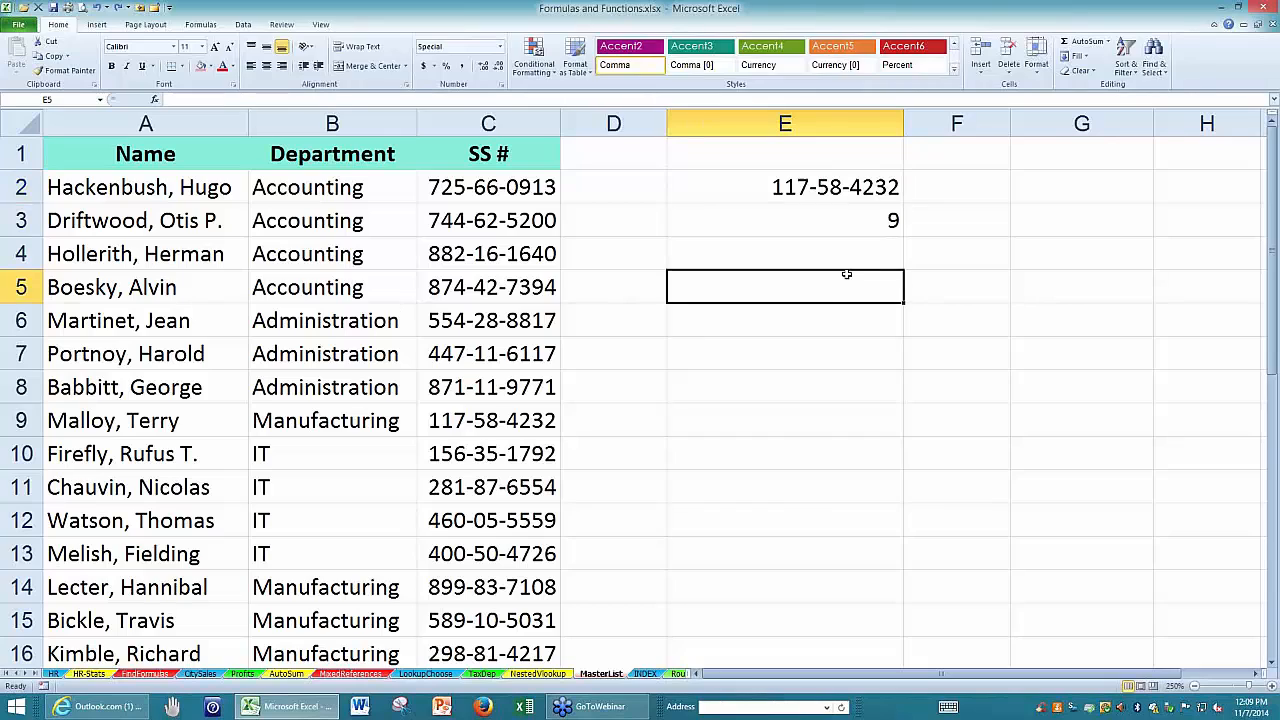
{"action": "left_click", "coordinate": [889, 221]}
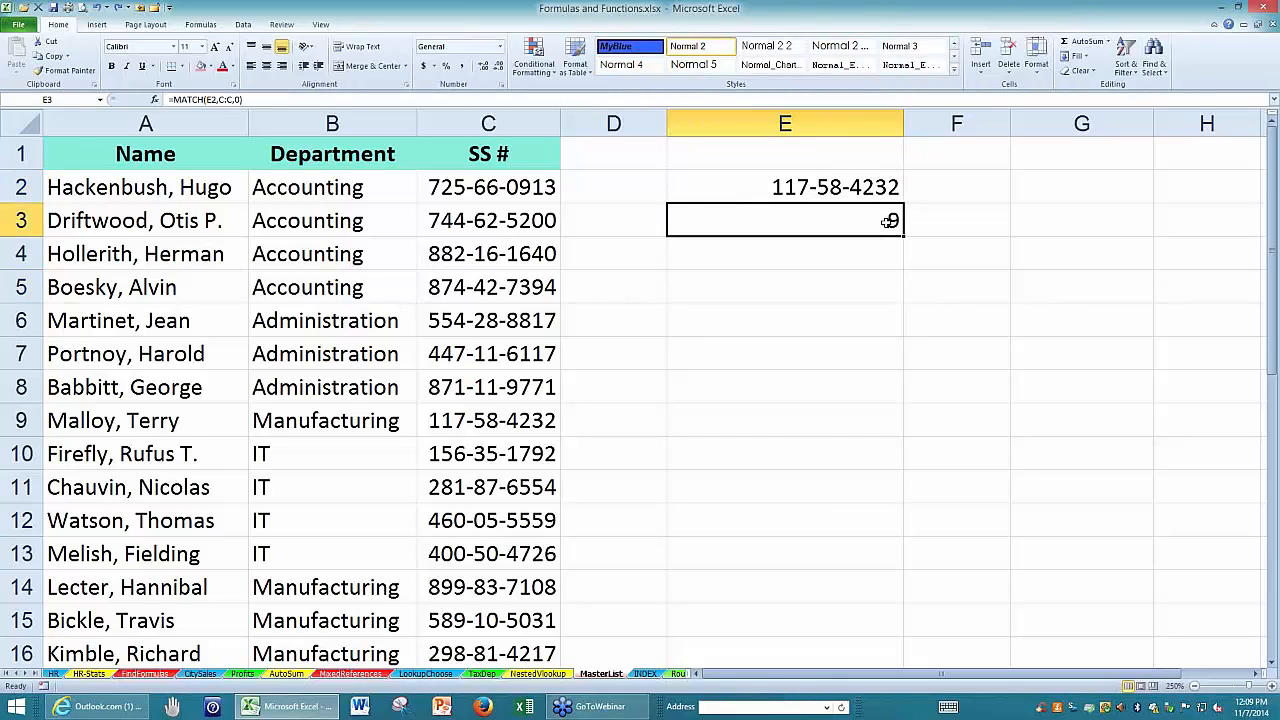
{"action": "key", "text": "Delete"}
{"action": "left_click", "coordinate": [871, 192]}
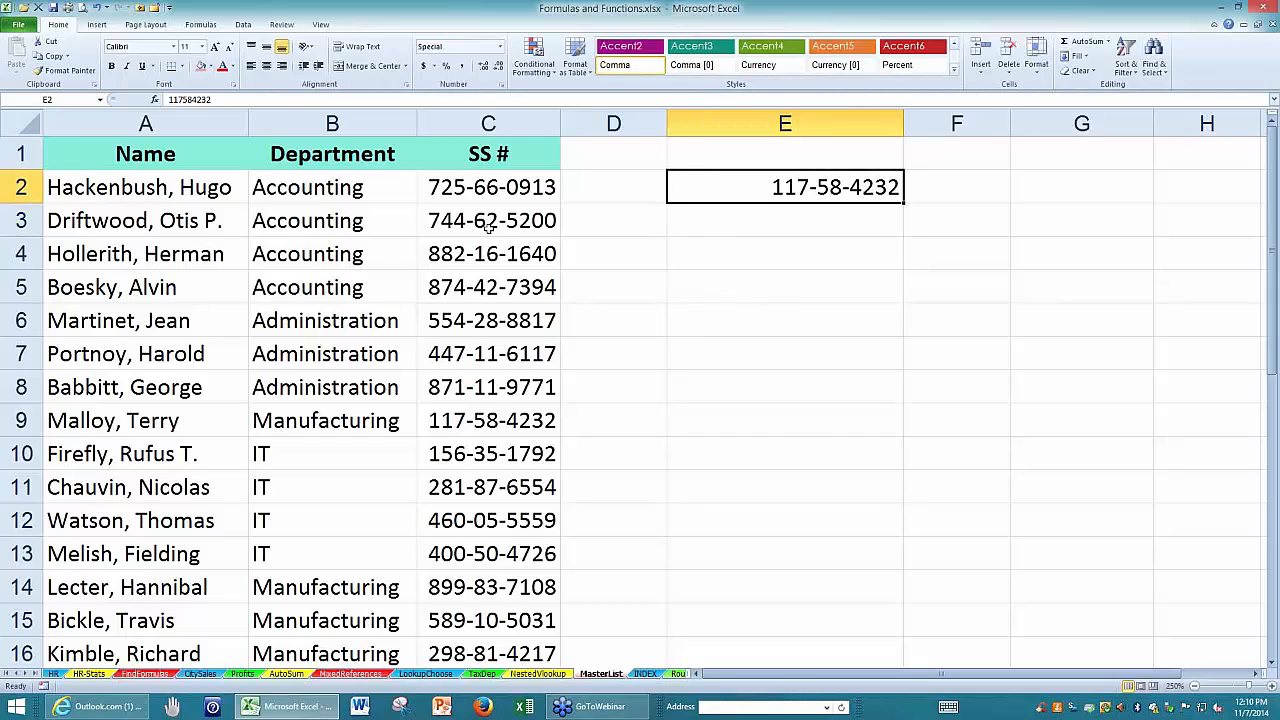
{"action": "left_click_drag", "start_coordinate": [181, 113], "coordinate": [439, 119]}
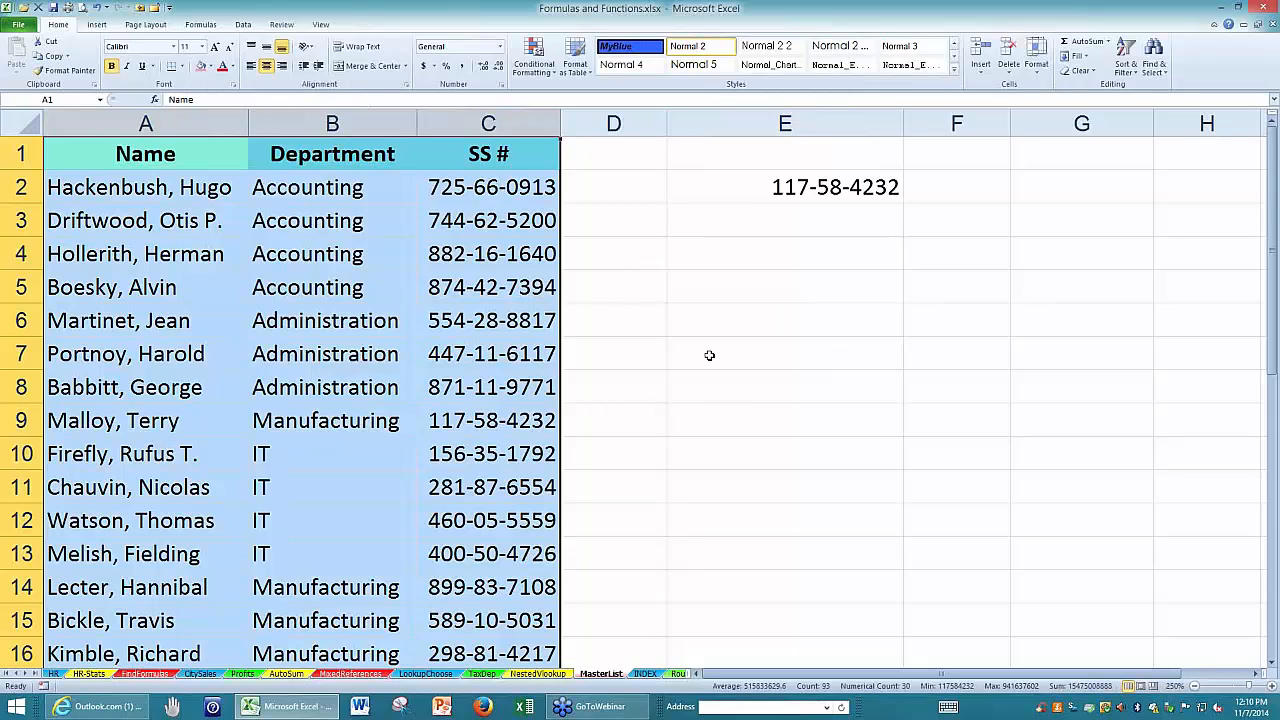
{"action": "left_click", "coordinate": [775, 220]}
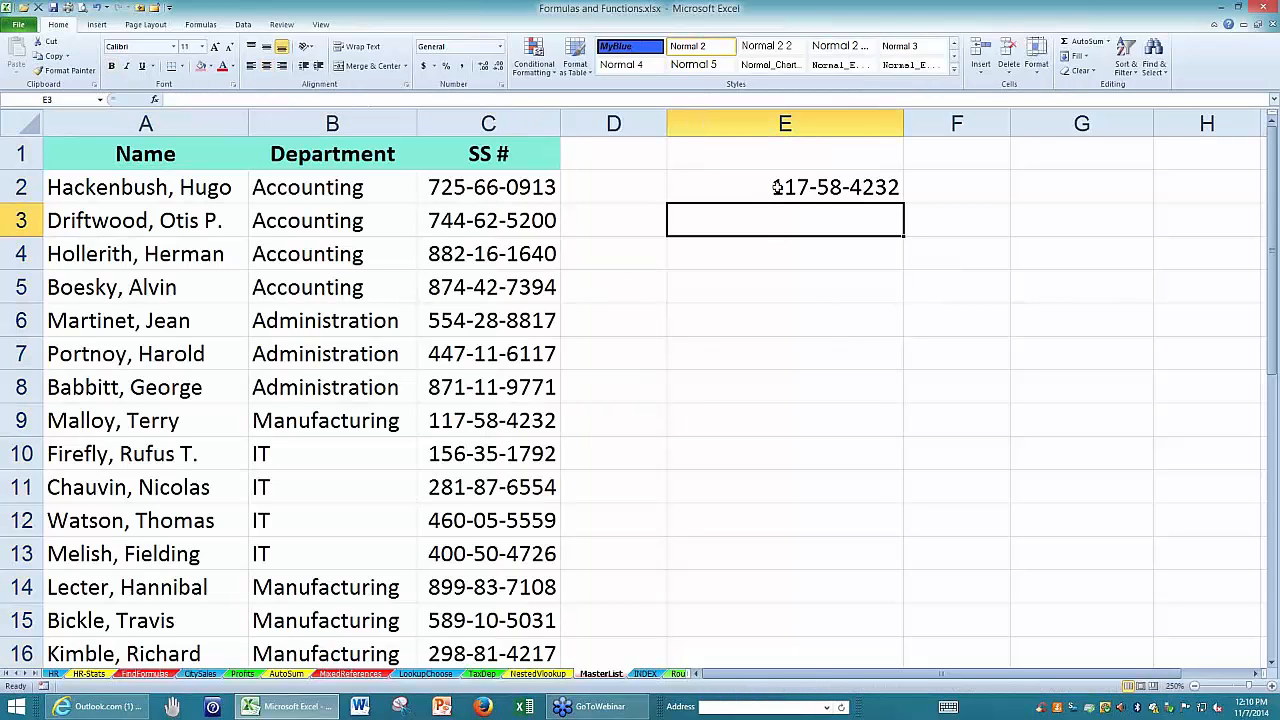
{"action": "left_click", "coordinate": [778, 186]}
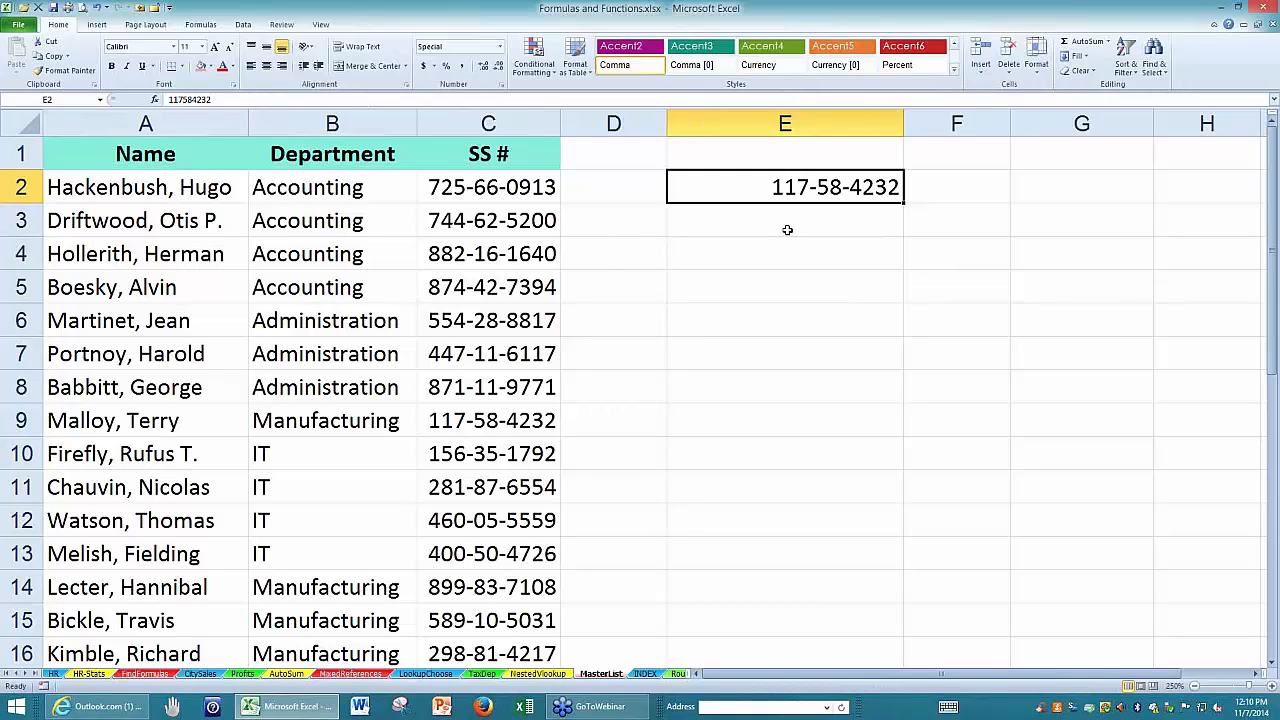
{"action": "key", "text": "Delete"}
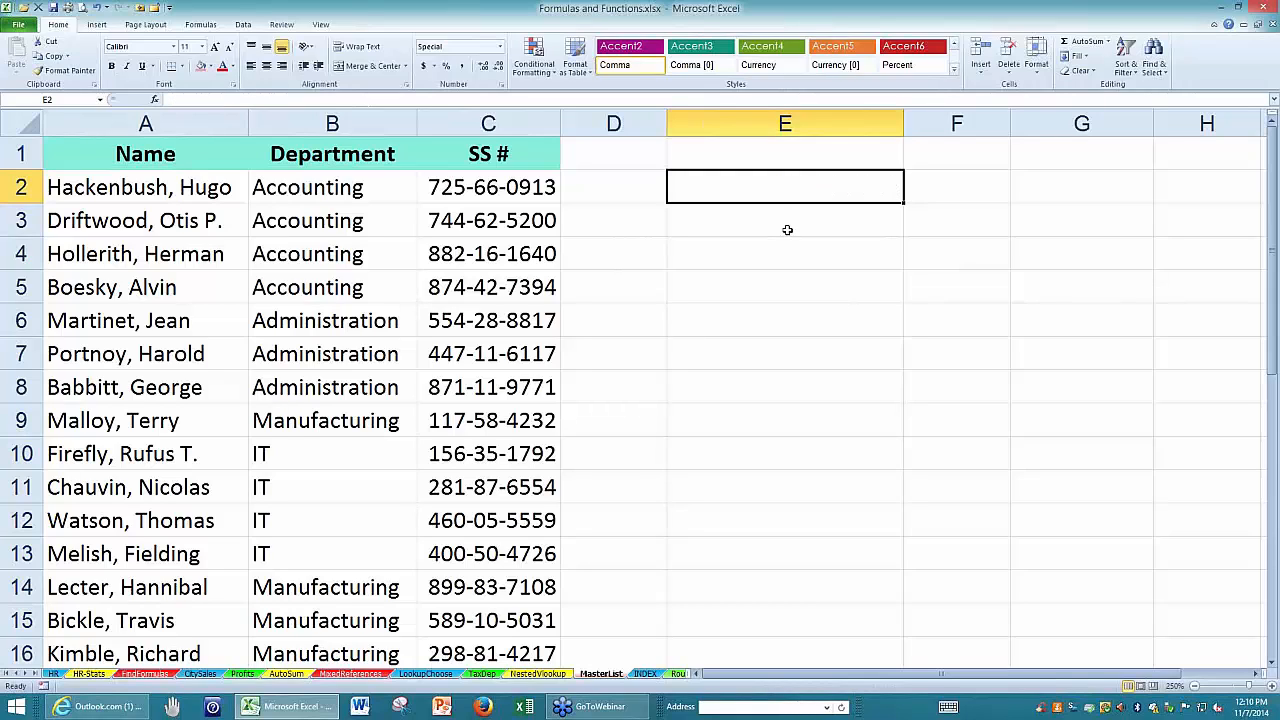
{"action": "key", "text": "ctrl+z"}
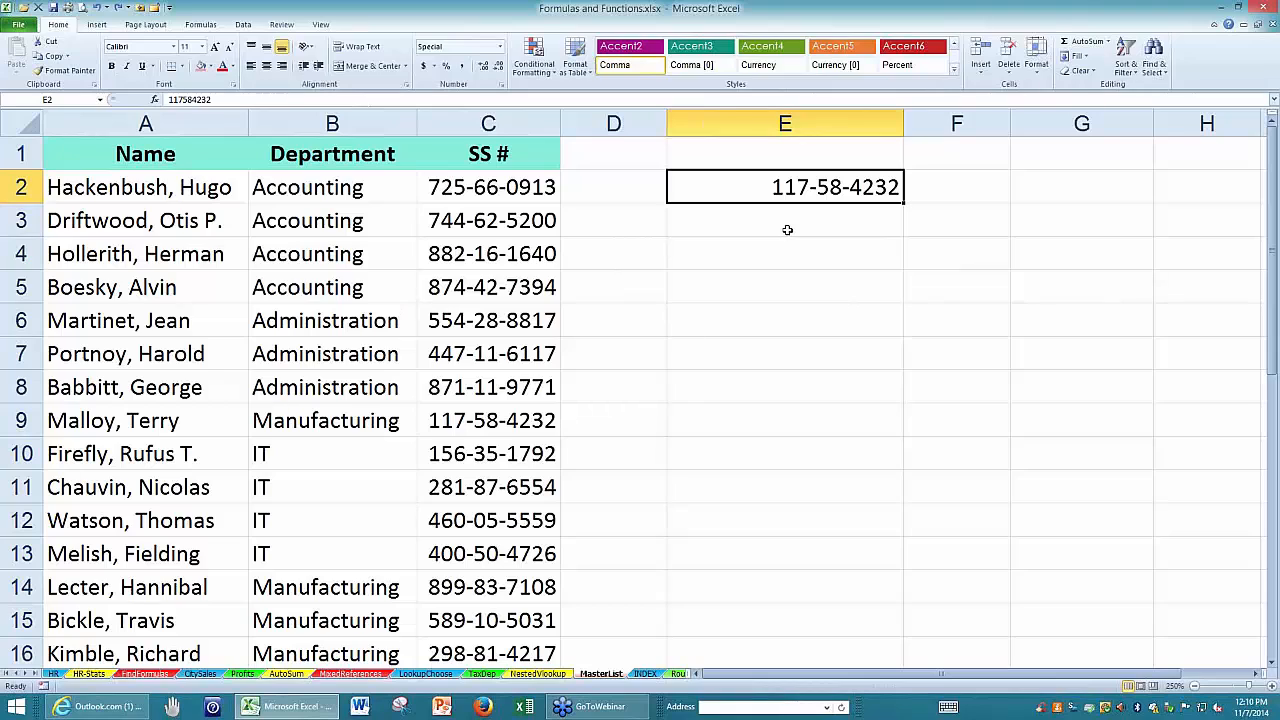
{"action": "key", "text": "ctrl+z"}
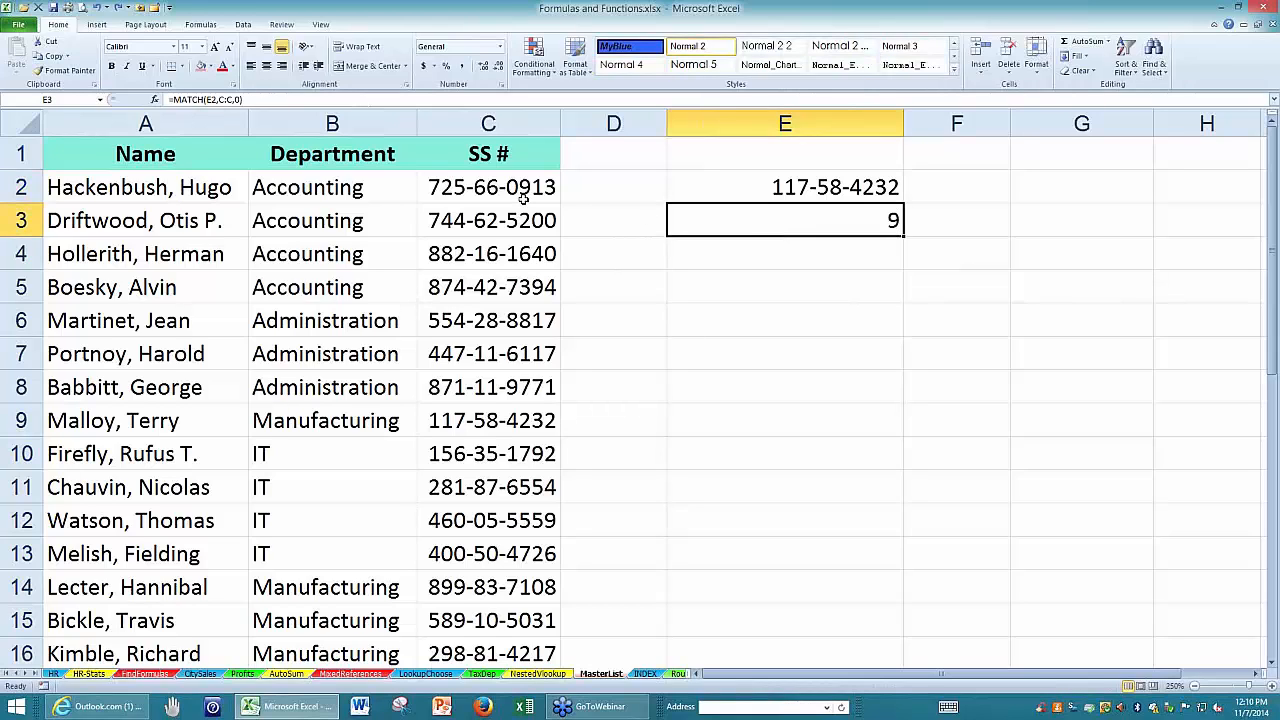
{"action": "double_click", "coordinate": [750, 222]}
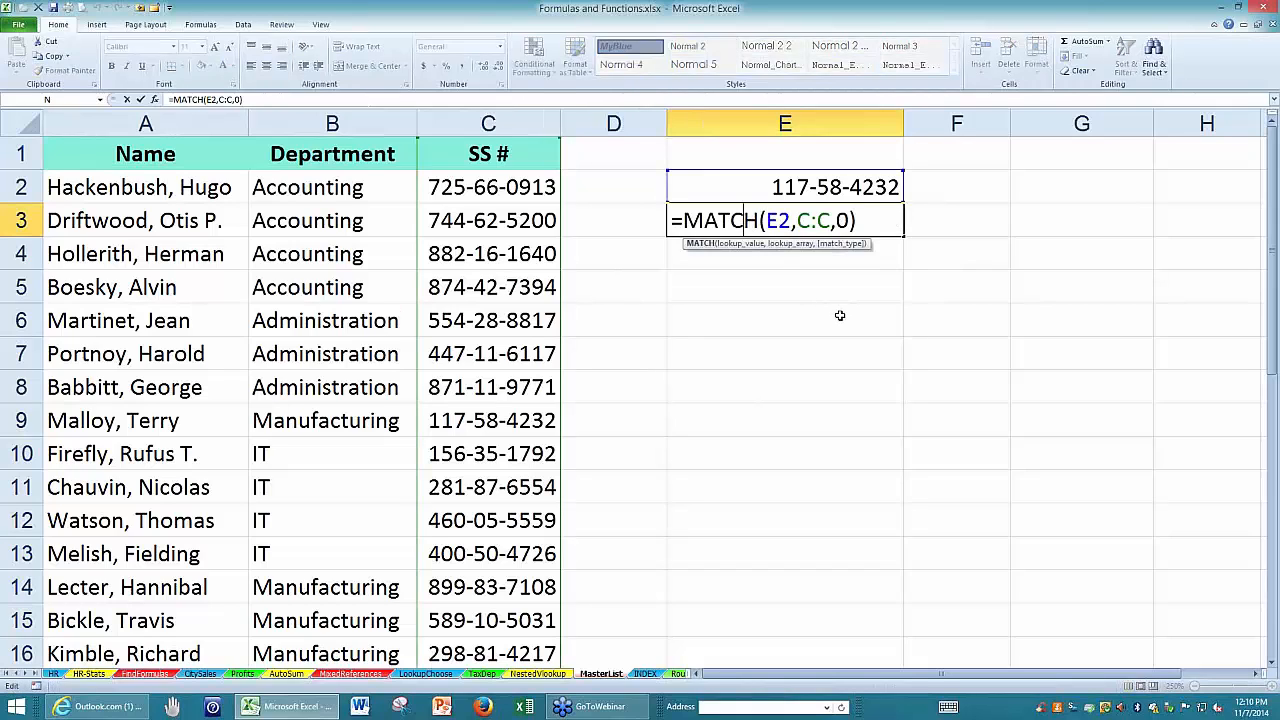
{"action": "key", "text": "Escape"}
Enter an INDEX formula in E5 with columns A:C as the array and E3 as the row number.
{"action": "left_click", "coordinate": [740, 285]}
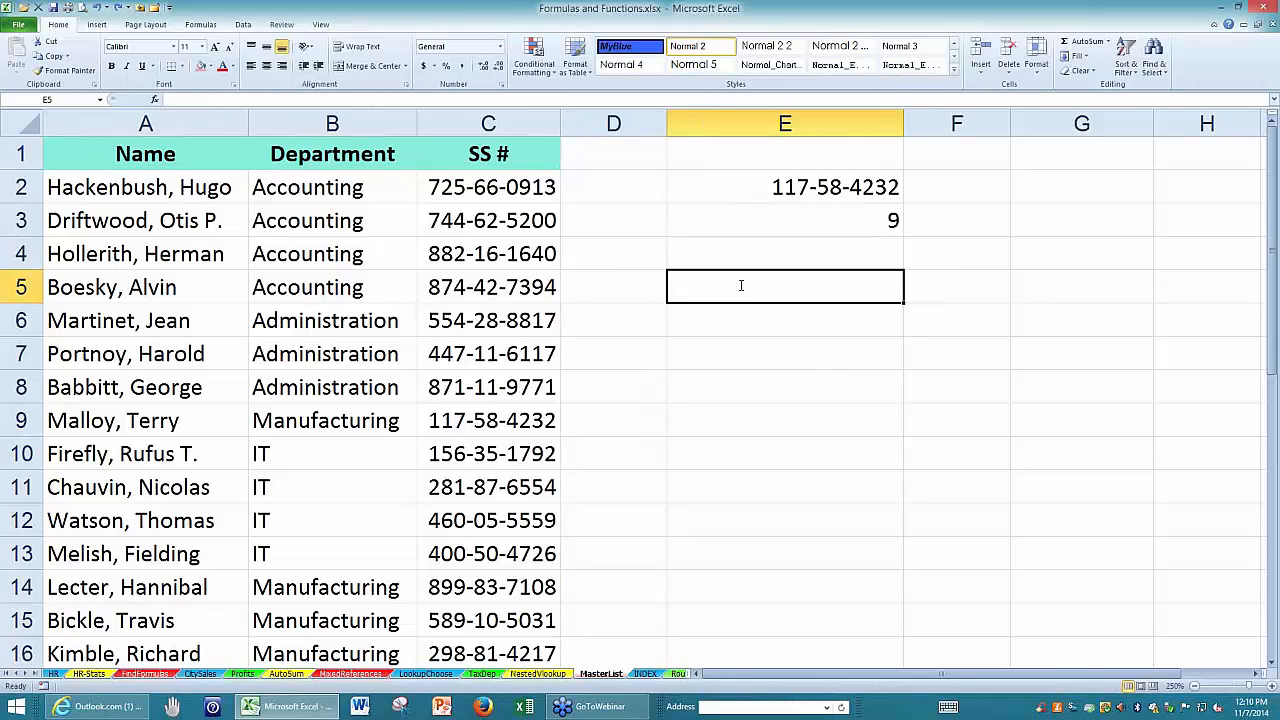
{"action": "type", "text": "=index("}
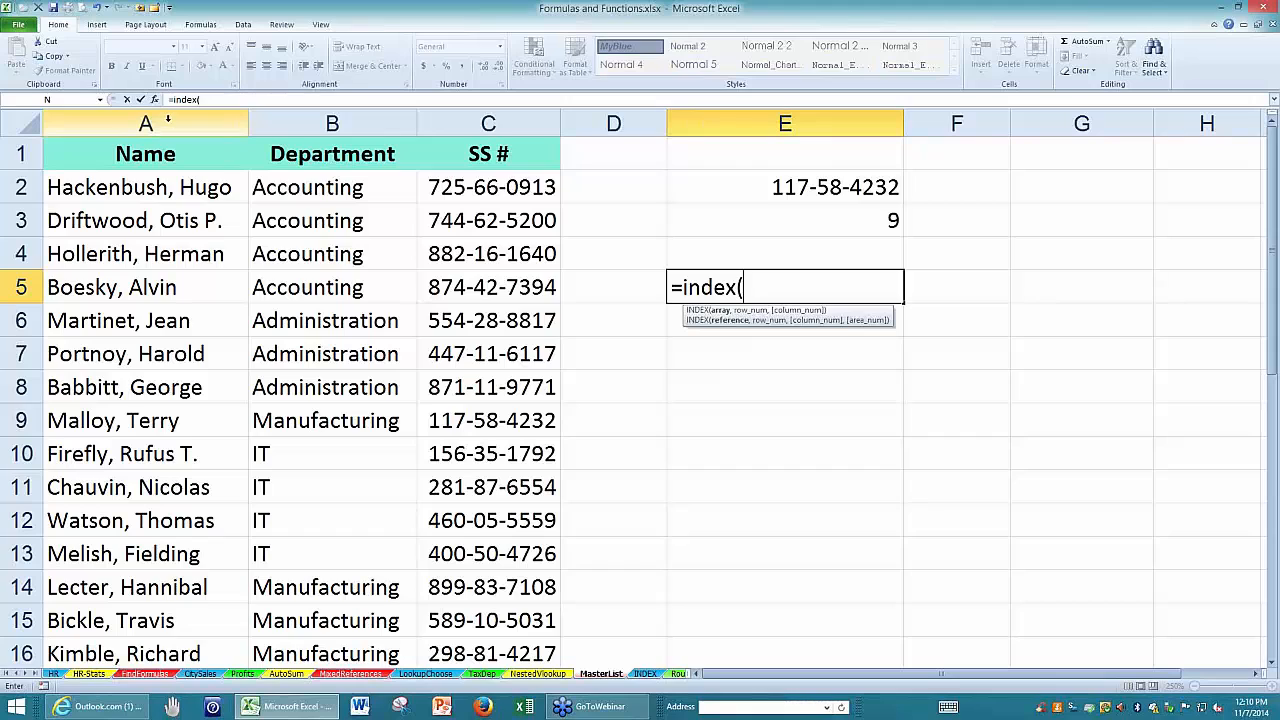
{"action": "left_click_drag", "start_coordinate": [178, 122], "coordinate": [447, 112]}
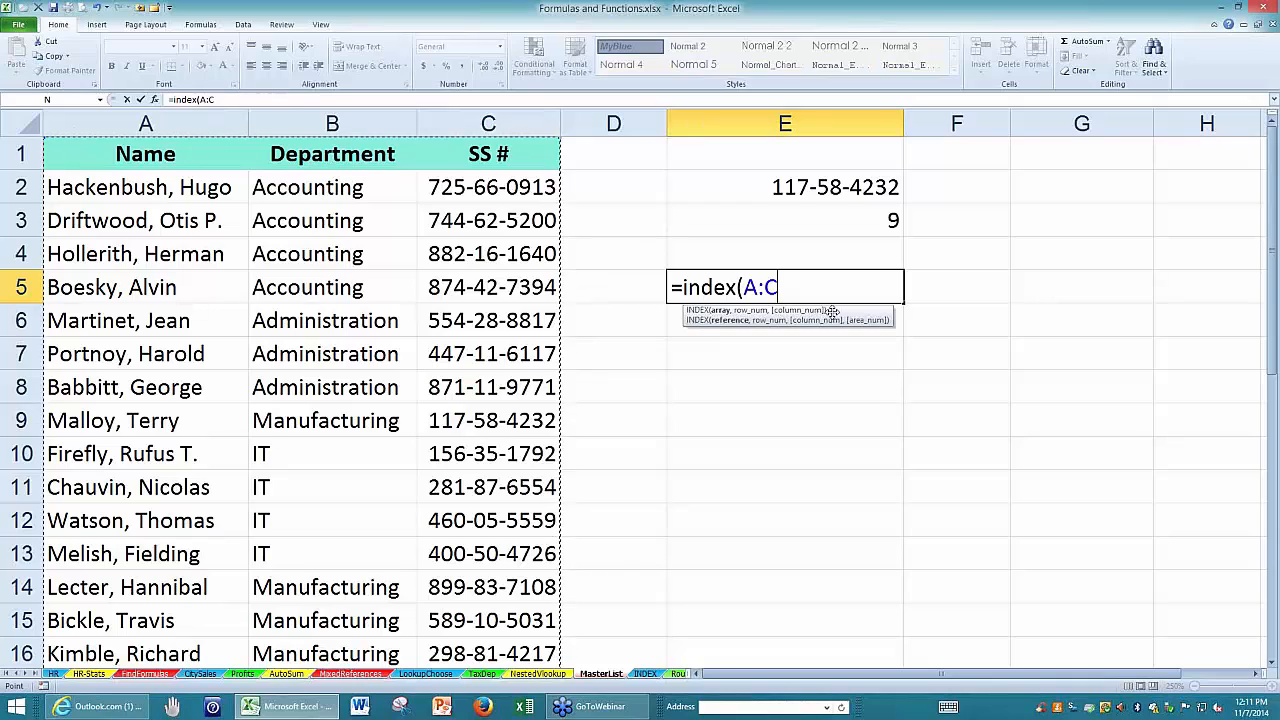
{"action": "type", "text": ","}
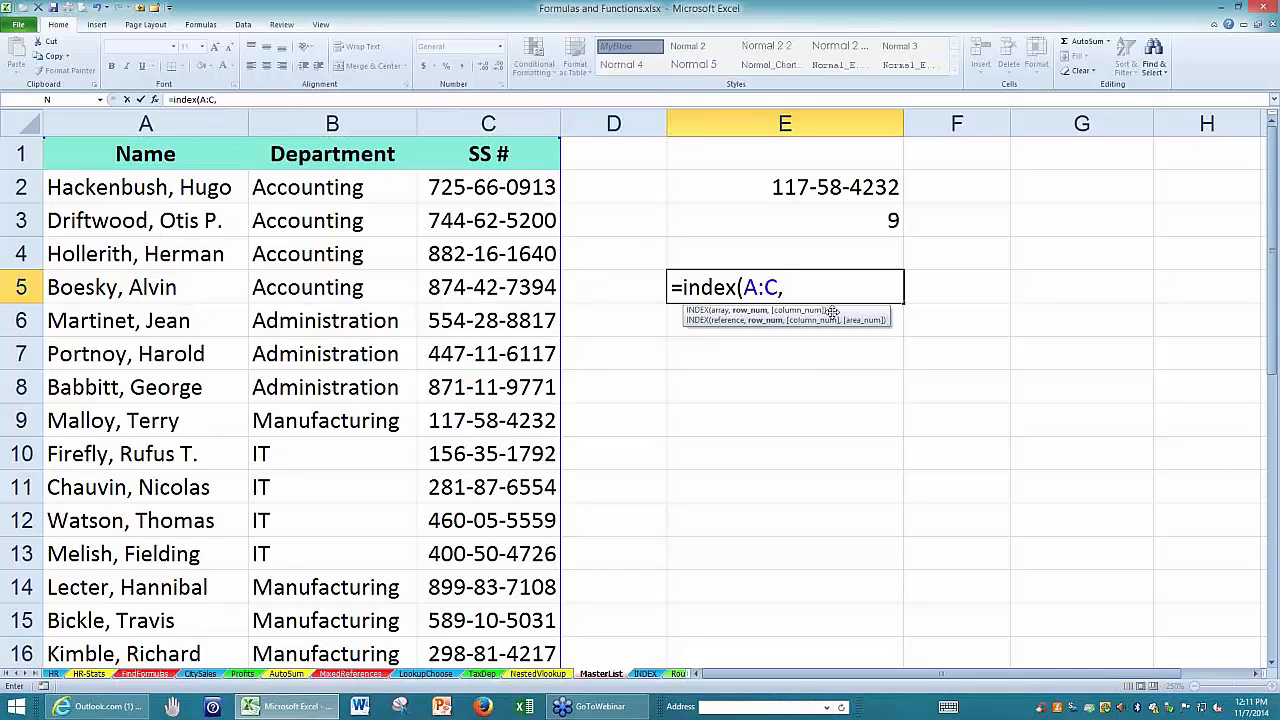
{"action": "left_click", "coordinate": [867, 222]}
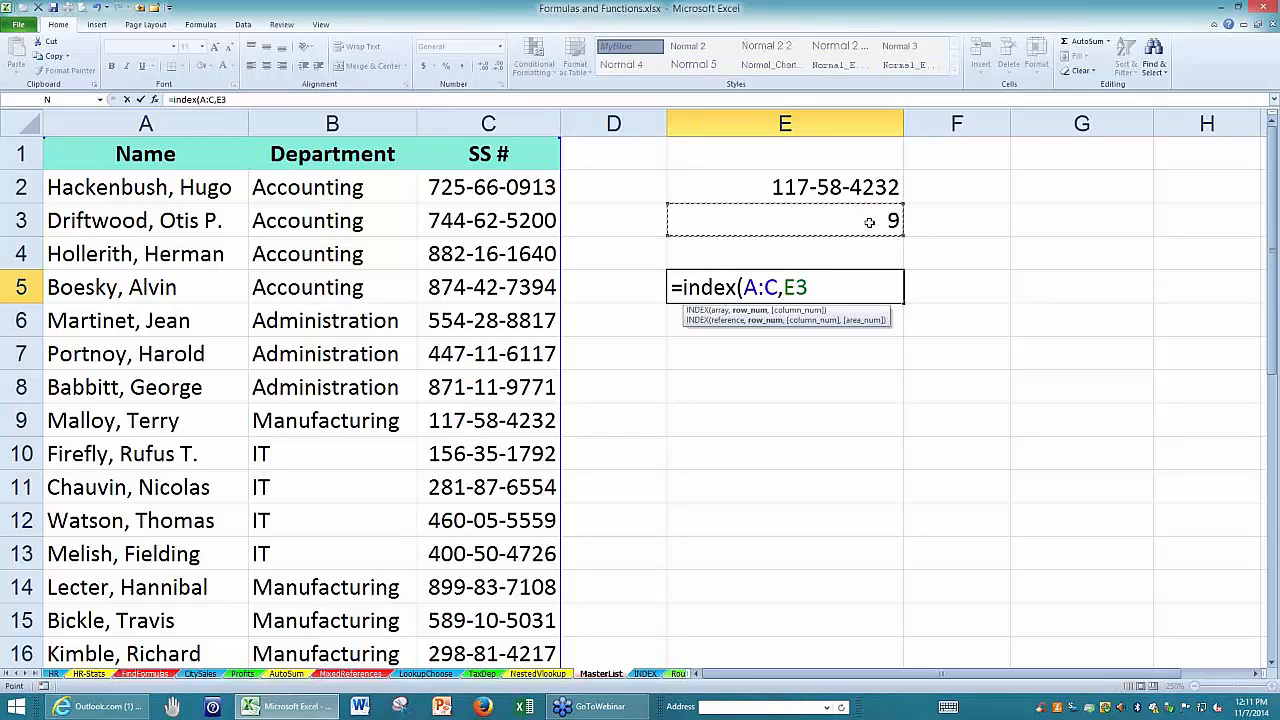
{"action": "key", "text": "Return"}
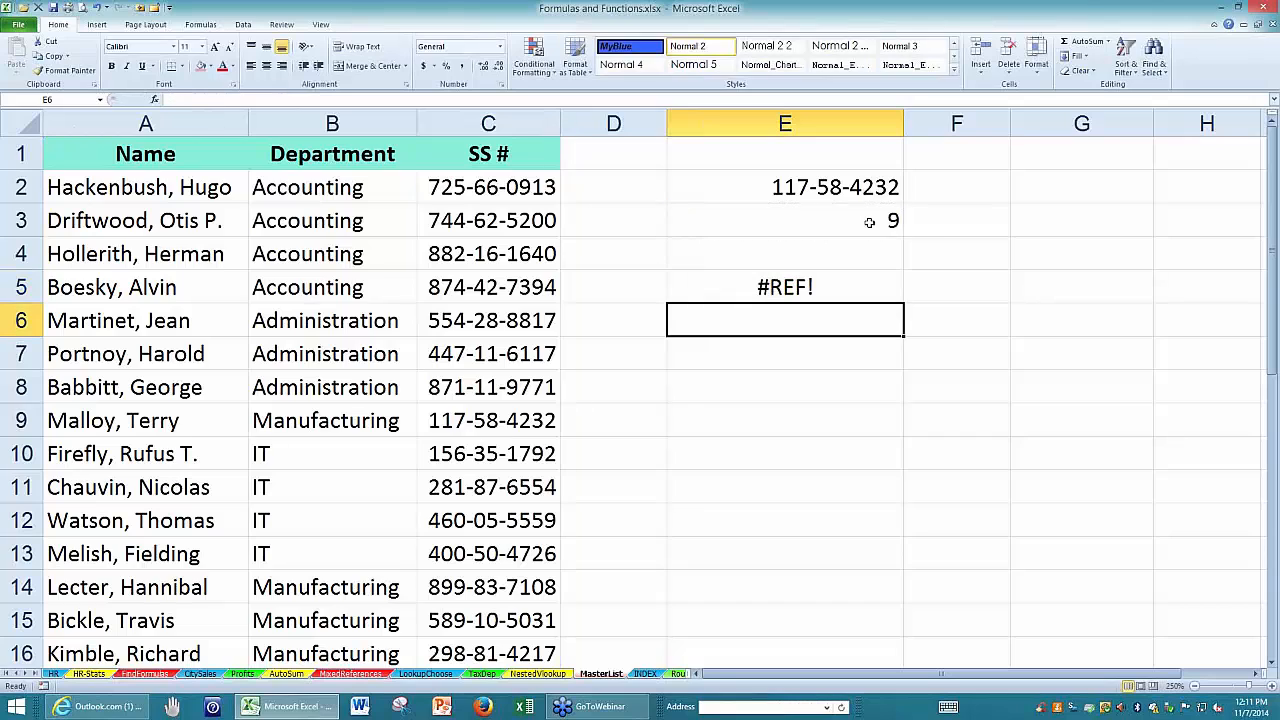
Add 1 as the column number argument to the INDEX formula in E5.
{"action": "left_click", "coordinate": [810, 286]}
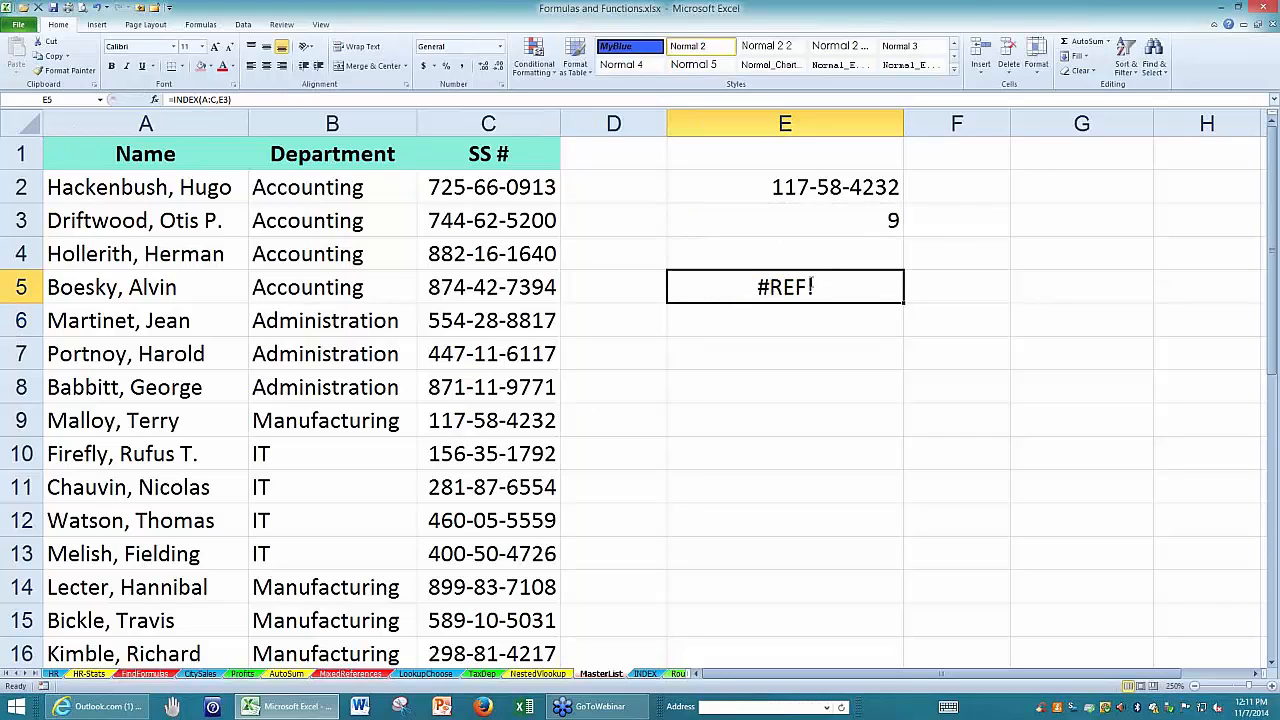
{"action": "double_click", "coordinate": [811, 286]}
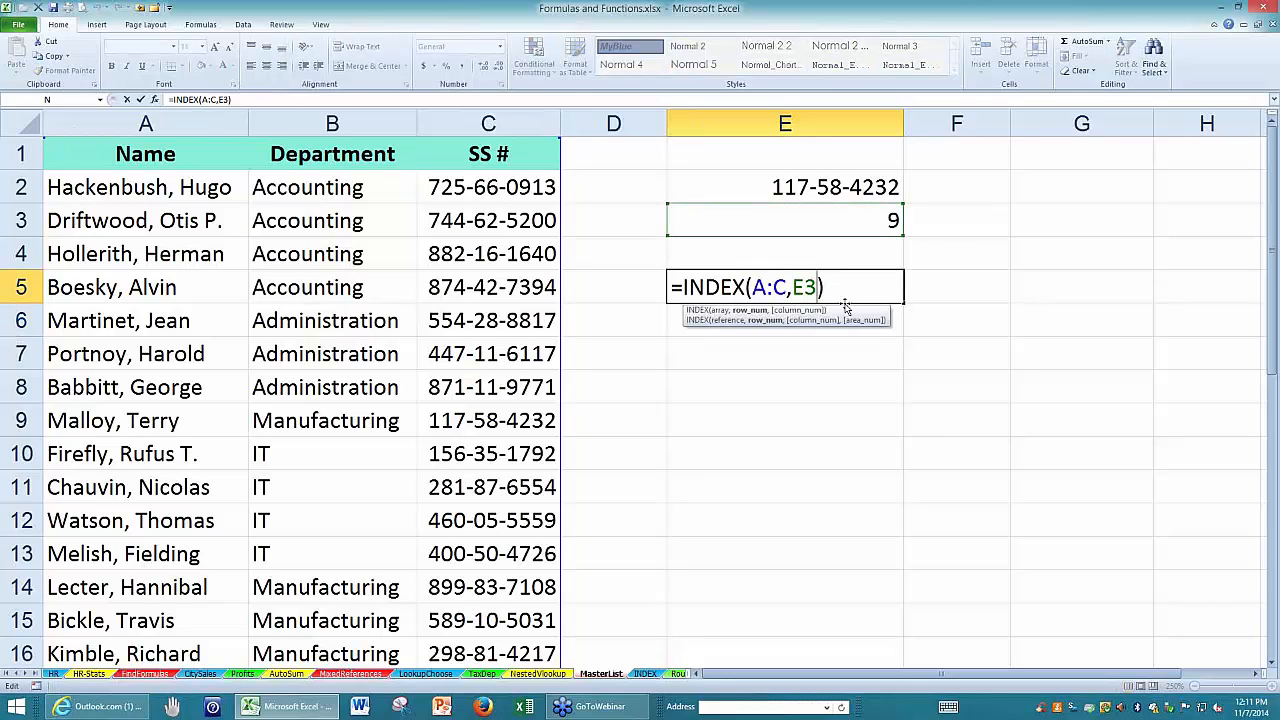
{"action": "type", "text": ","}
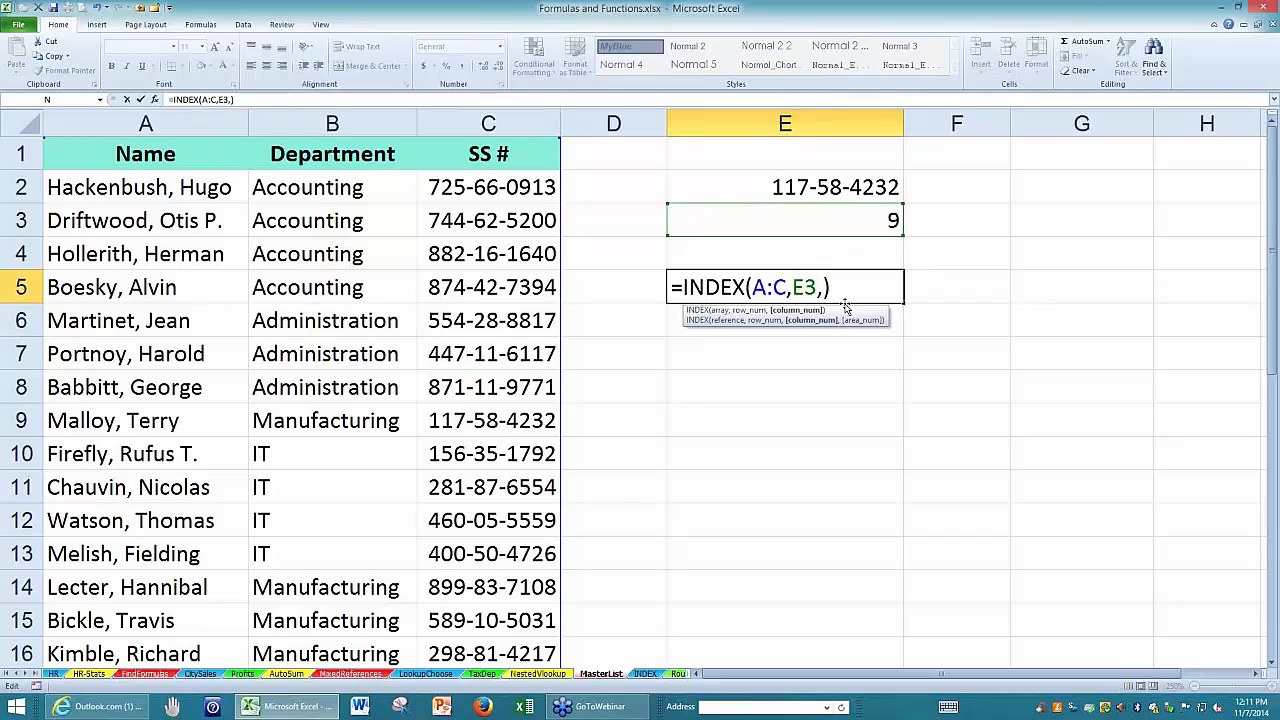
{"action": "type", "text": "1"}
{"action": "key", "text": "Return"}
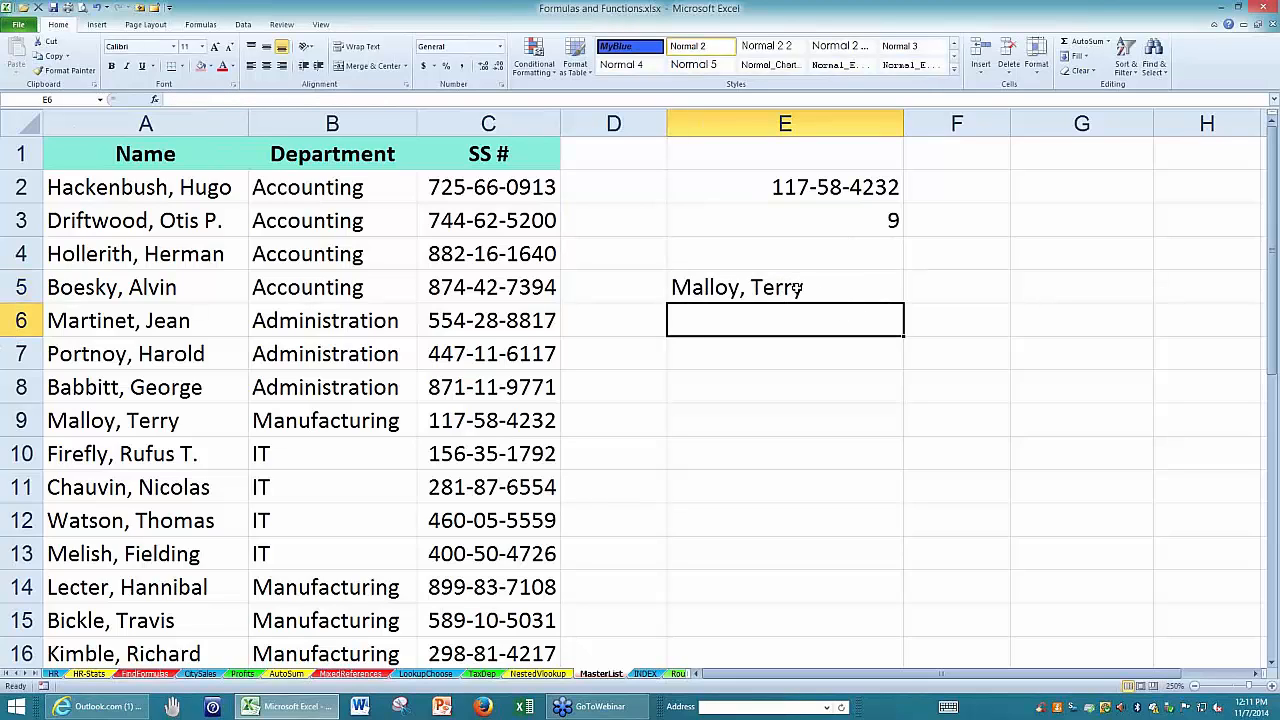
Compare E5's result with the name in A9, and review the arguments of E5's INDEX formula without changing them.
{"action": "left_click", "coordinate": [797, 286]}
{"action": "left_click", "coordinate": [140, 416]}
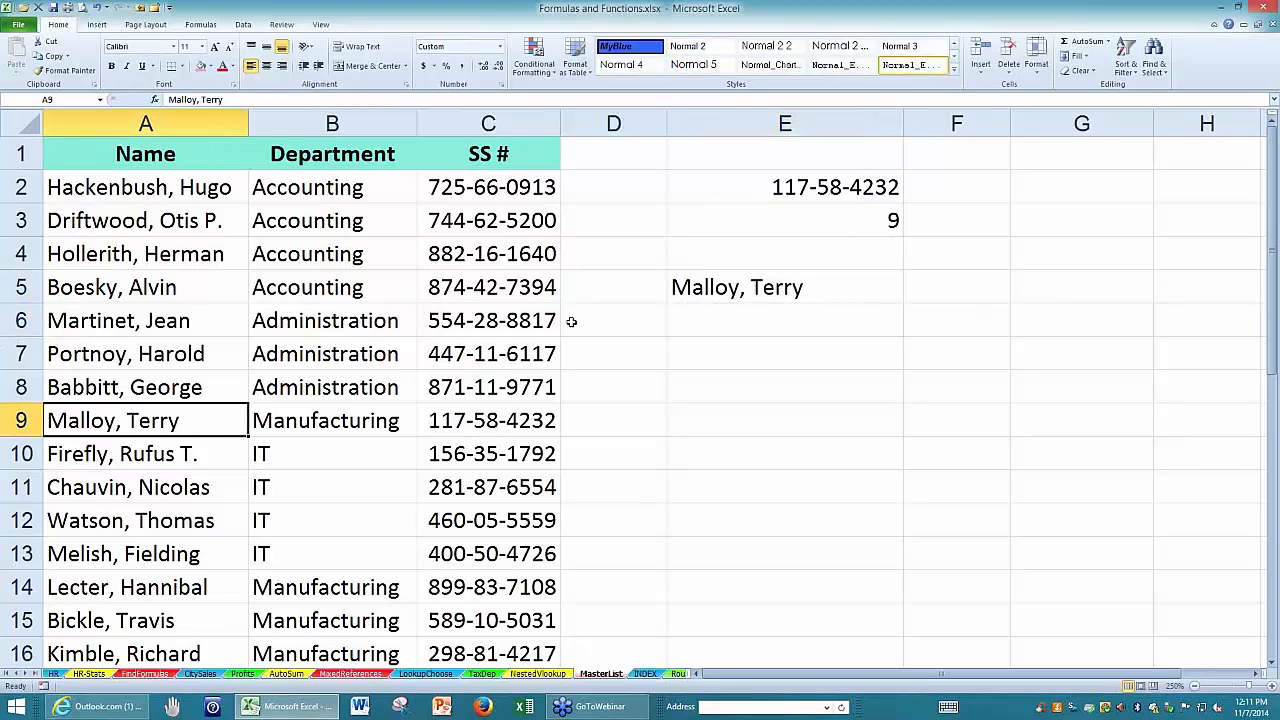
{"action": "left_click", "coordinate": [686, 287]}
{"action": "double_click", "coordinate": [686, 287]}
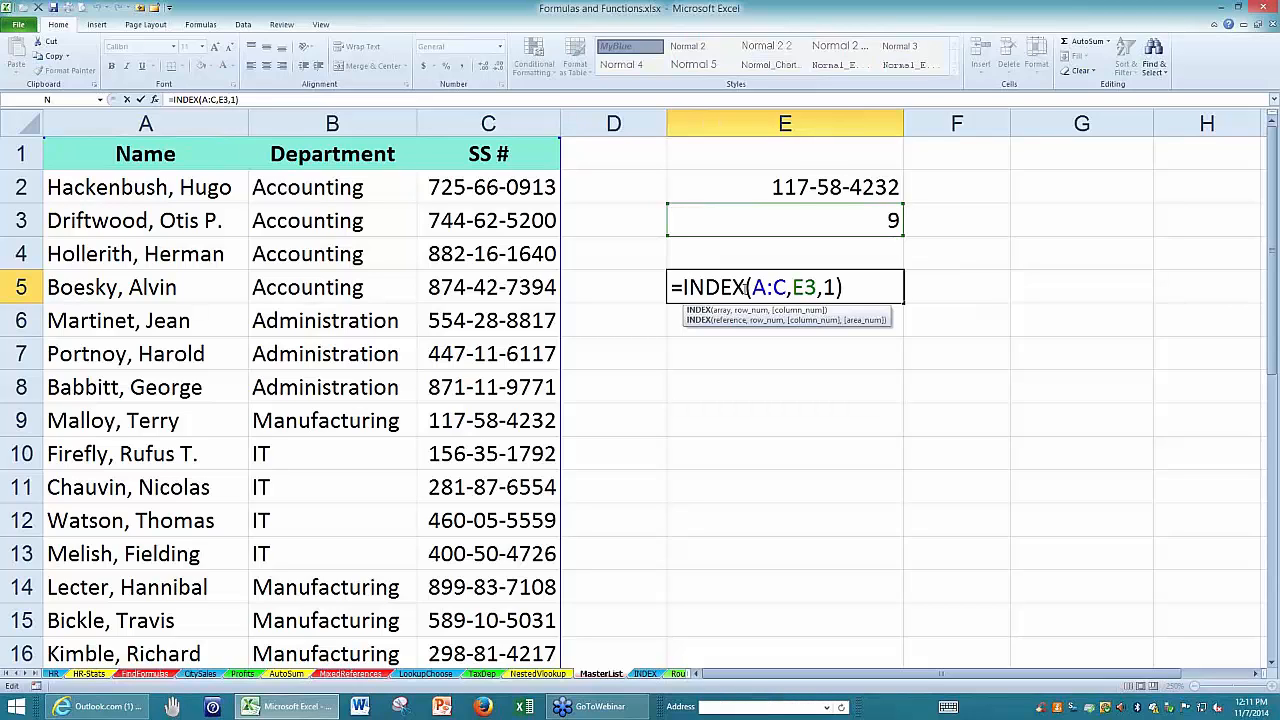
{"action": "key", "text": "ctrl+Return"}
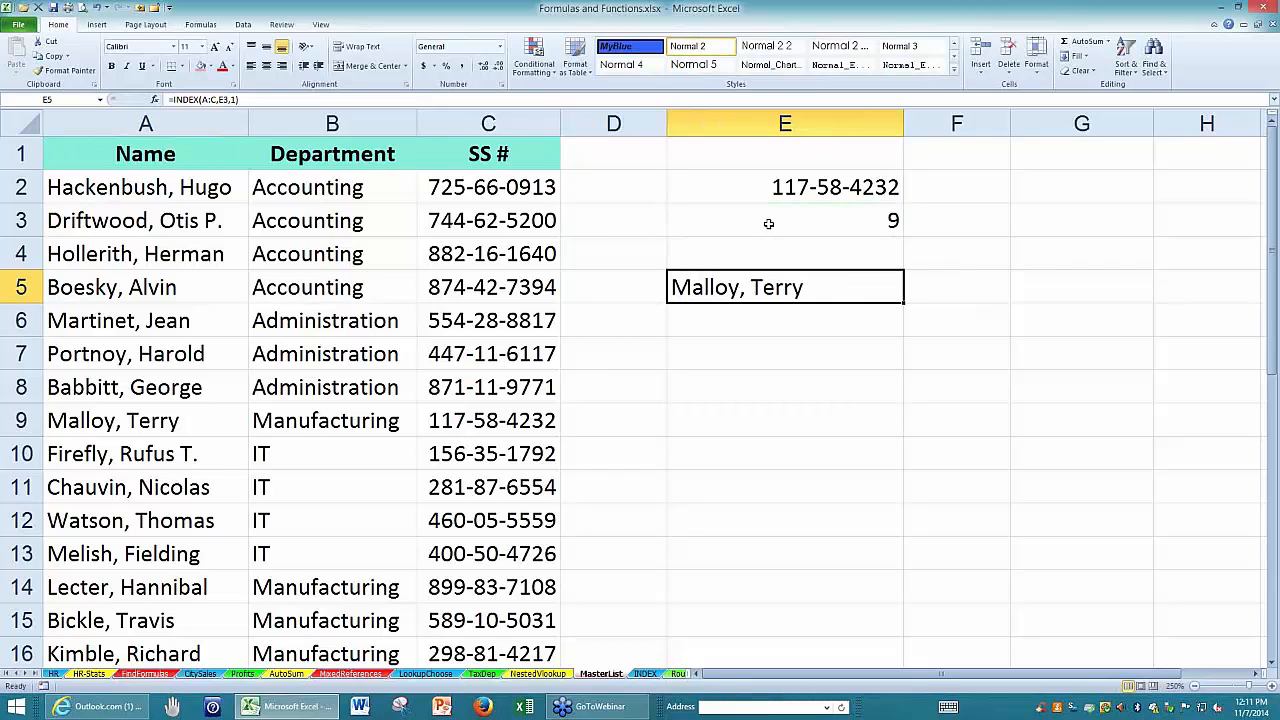
Replace the E3 reference in E5's INDEX formula with E3's expression MATCH(E2,C:C,0), and clear cell E3.
{"action": "left_click", "coordinate": [768, 223]}
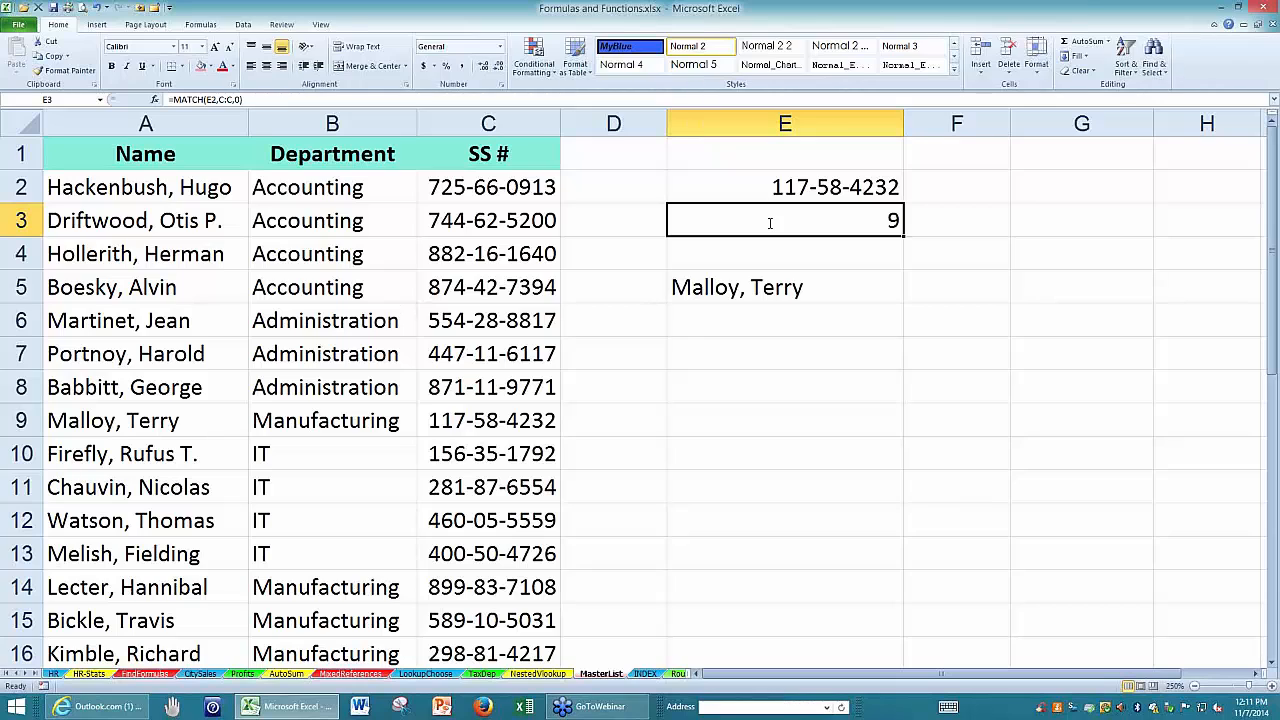
{"action": "double_click", "coordinate": [770, 223]}
{"action": "left_click_drag", "start_coordinate": [861, 222], "coordinate": [684, 222]}
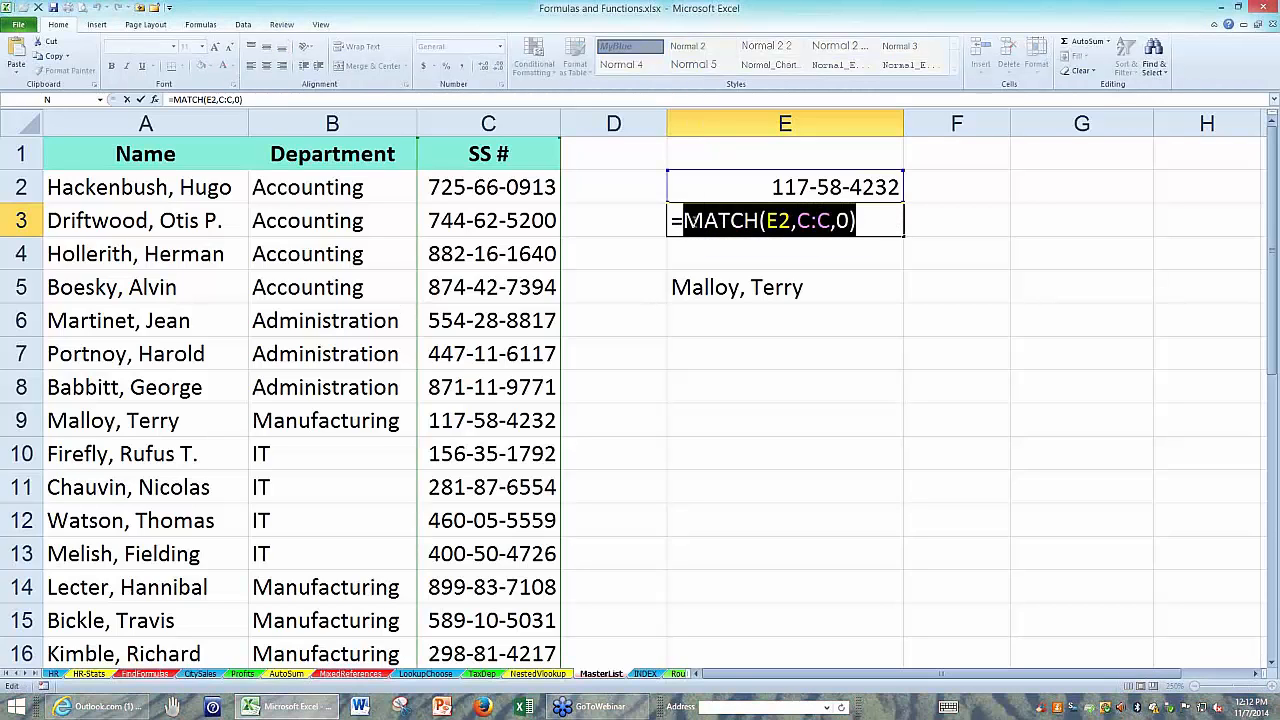
{"action": "key", "text": "Escape"}
{"action": "left_click", "coordinate": [706, 289]}
{"action": "double_click", "coordinate": [706, 289]}
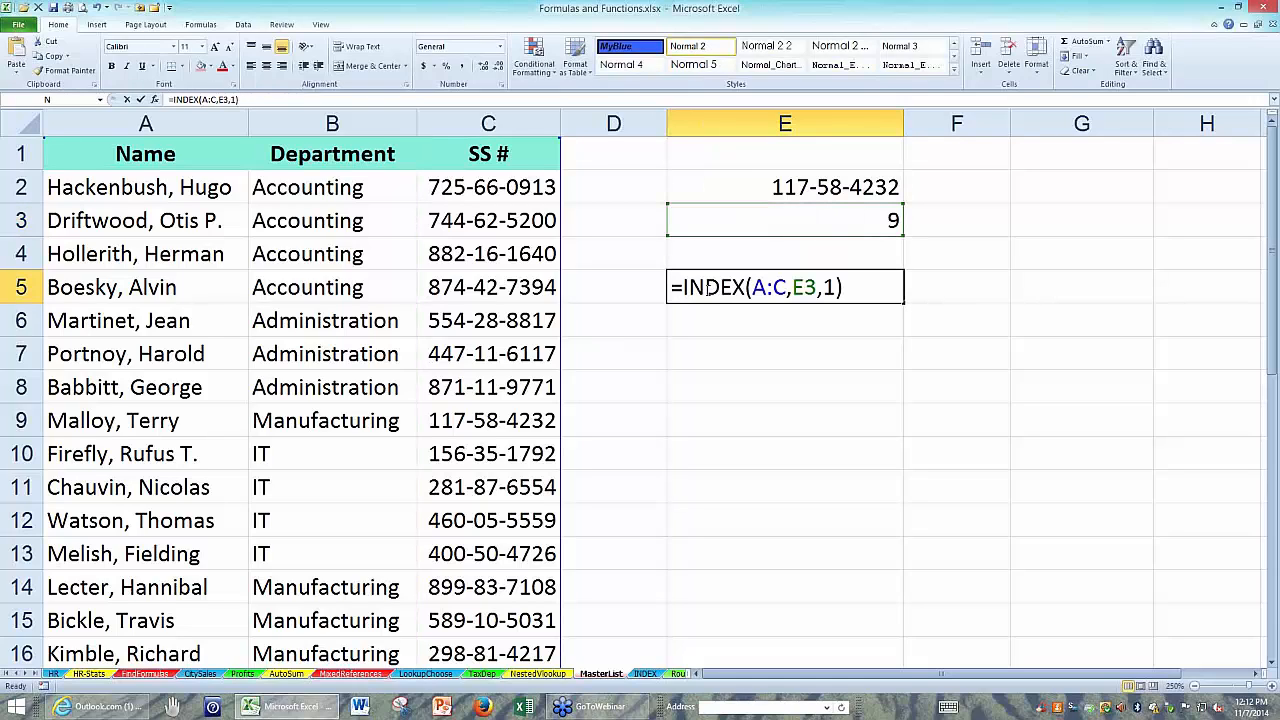
{"action": "left_click_drag", "start_coordinate": [816, 287], "coordinate": [788, 287]}
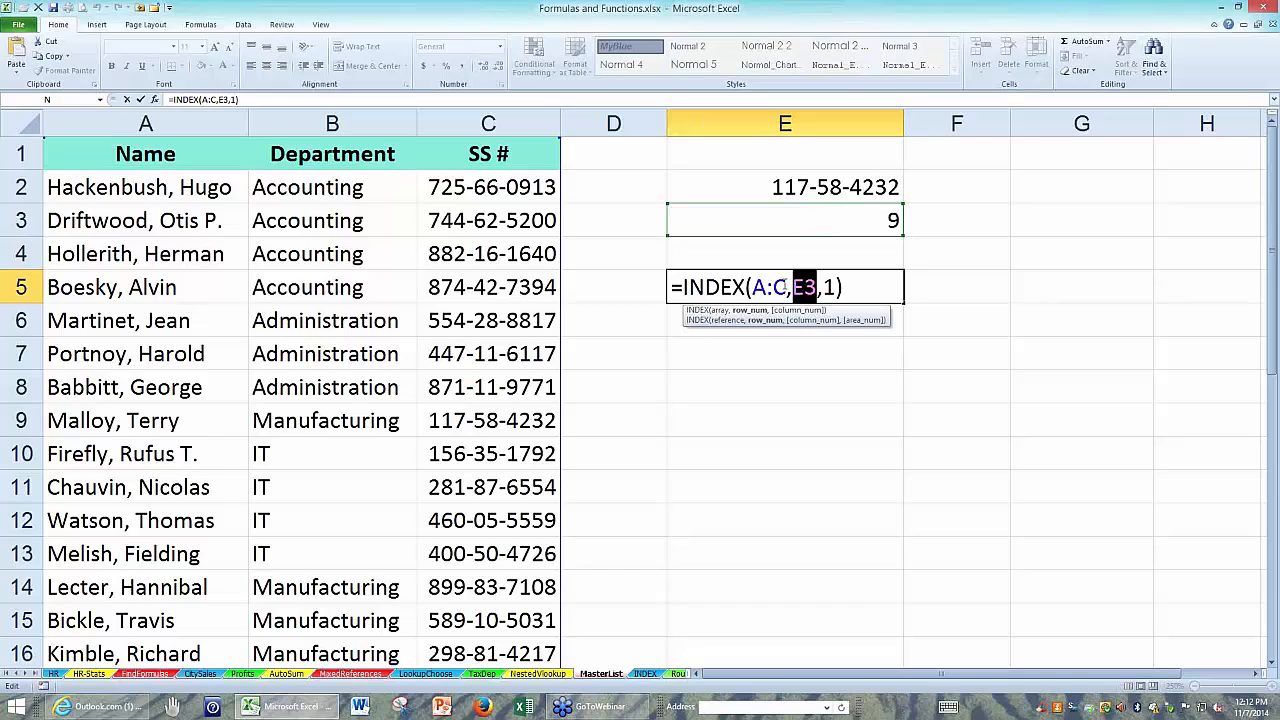
{"action": "key", "text": "ctrl+v"}
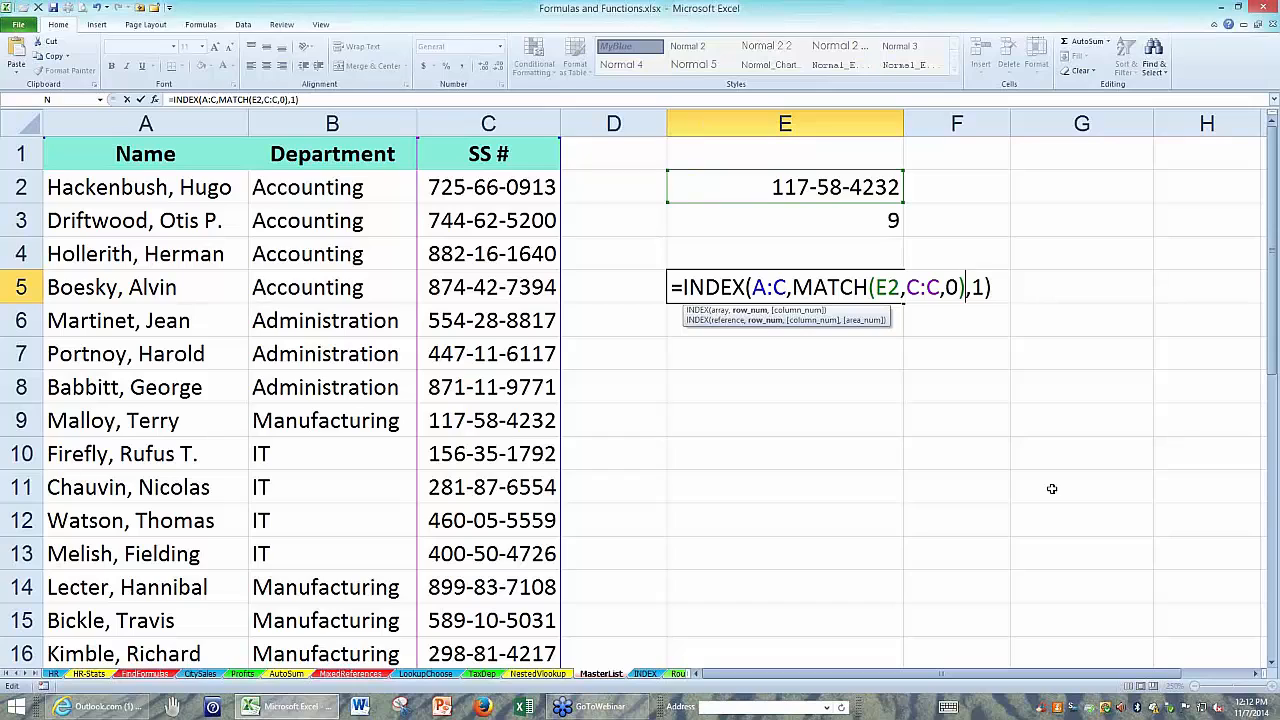
{"action": "key", "text": "Return"}
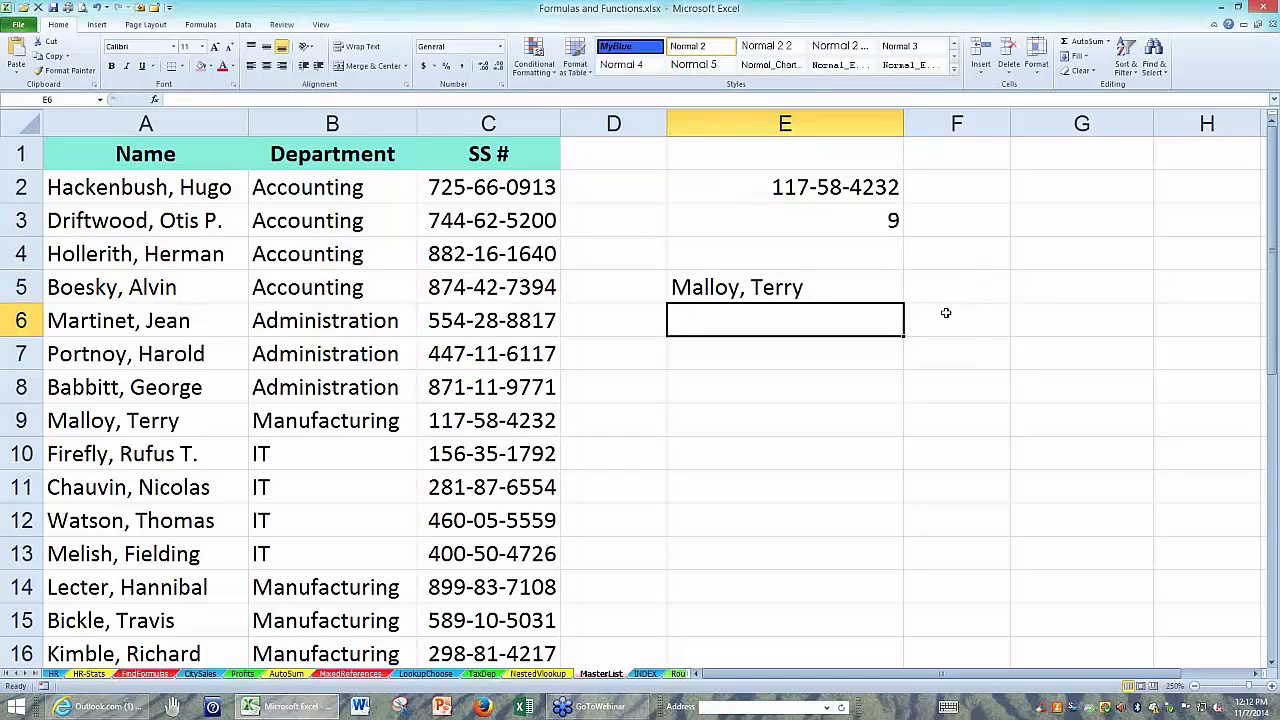
{"action": "left_click", "coordinate": [887, 229]}
{"action": "key", "text": "Delete"}
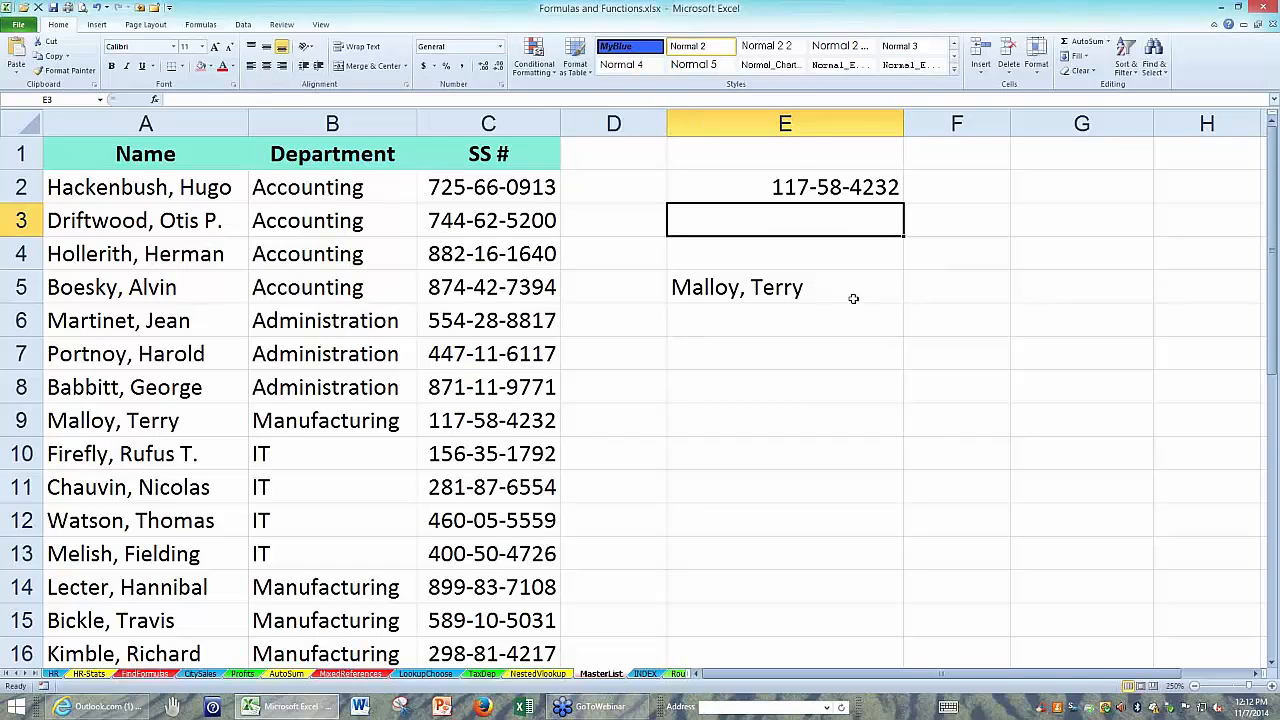
Change the array argument of E5's INDEX formula to column A only (A:A).
{"action": "left_click", "coordinate": [813, 287]}
{"action": "double_click", "coordinate": [813, 287]}
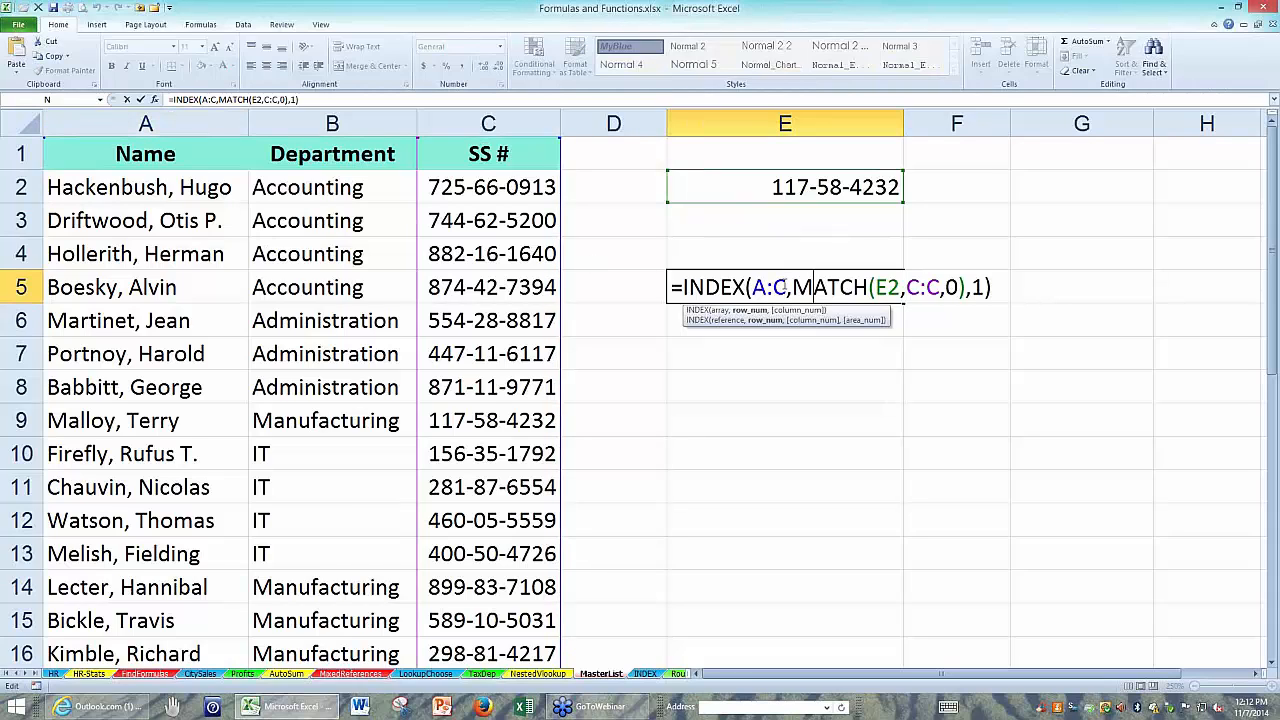
{"action": "left_click_drag", "start_coordinate": [786, 287], "coordinate": [754, 287]}
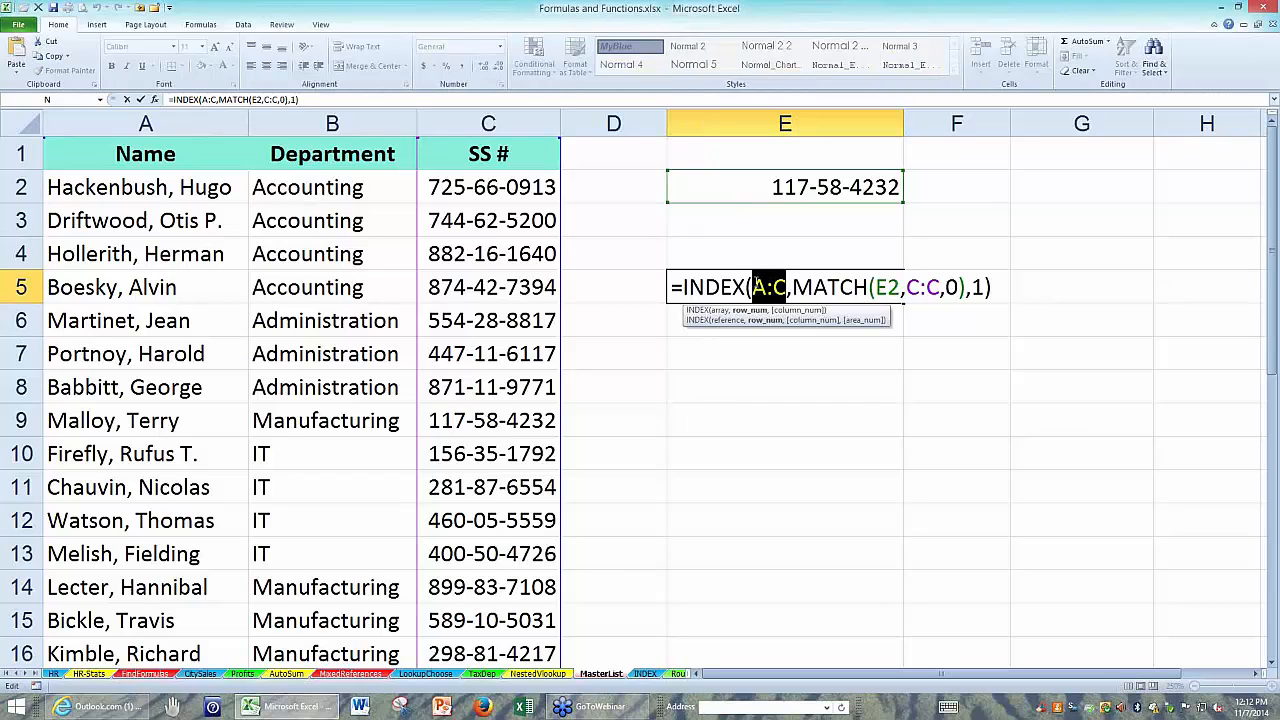
{"action": "left_click", "coordinate": [145, 123]}
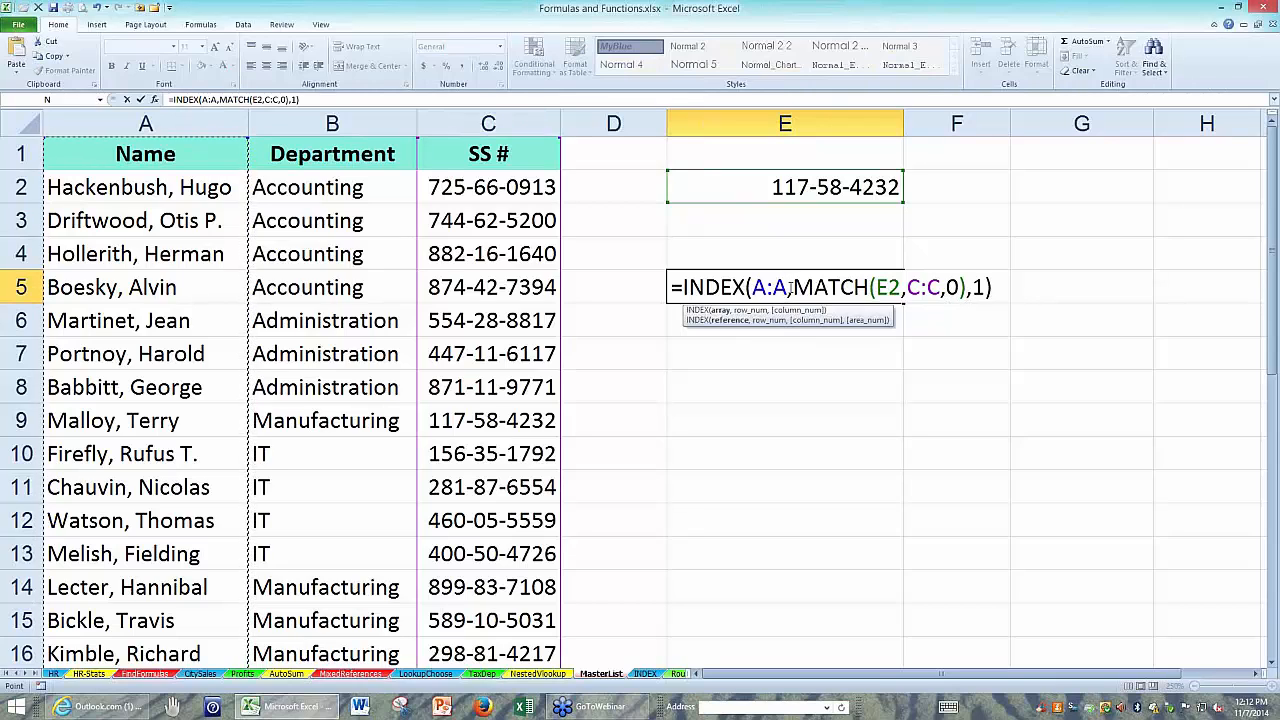
{"action": "key", "text": "shift+Left"}
{"action": "key", "text": "shift+Left"}
{"action": "key", "text": "shift+Left"}
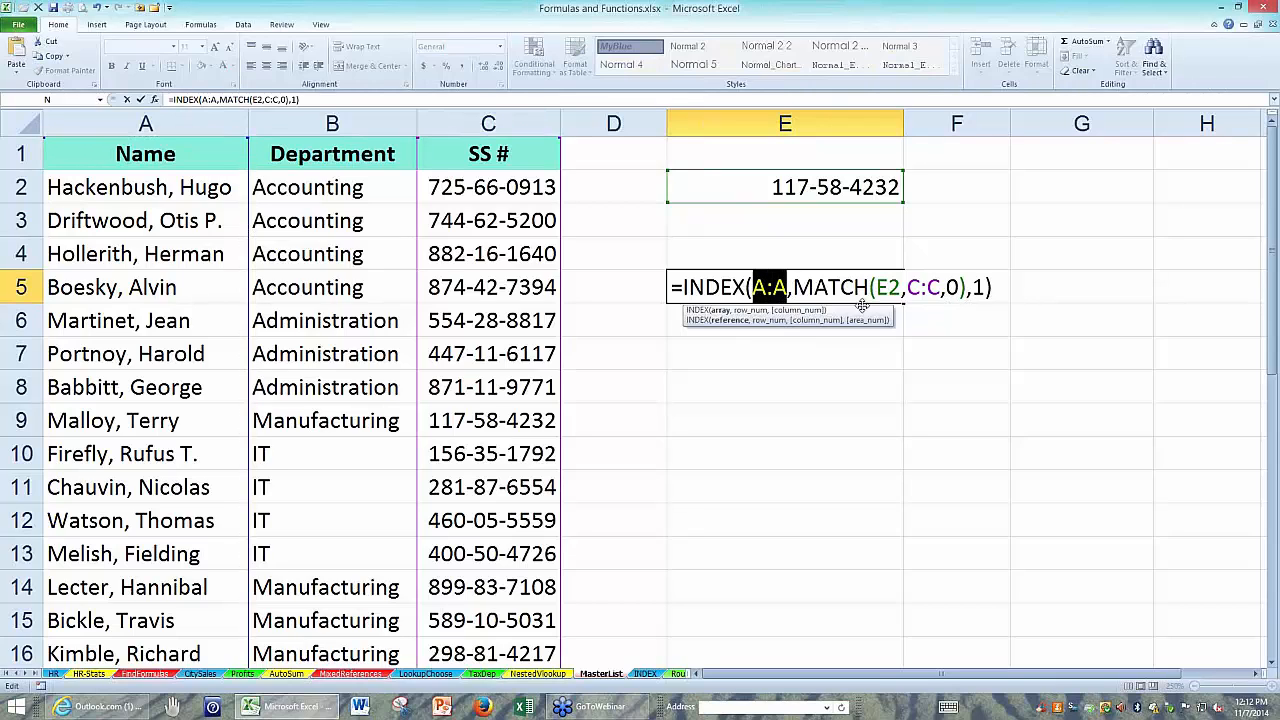
{"action": "left_click", "coordinate": [972, 294]}
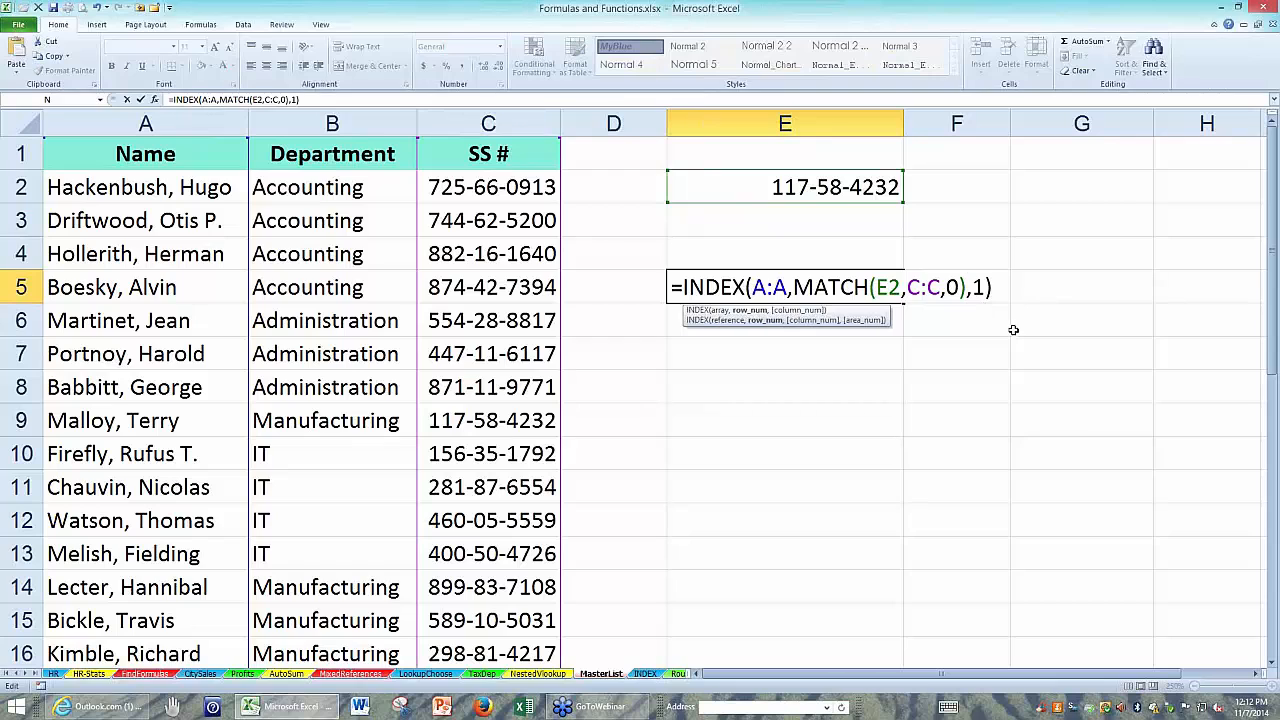
{"action": "key", "text": "Return"}
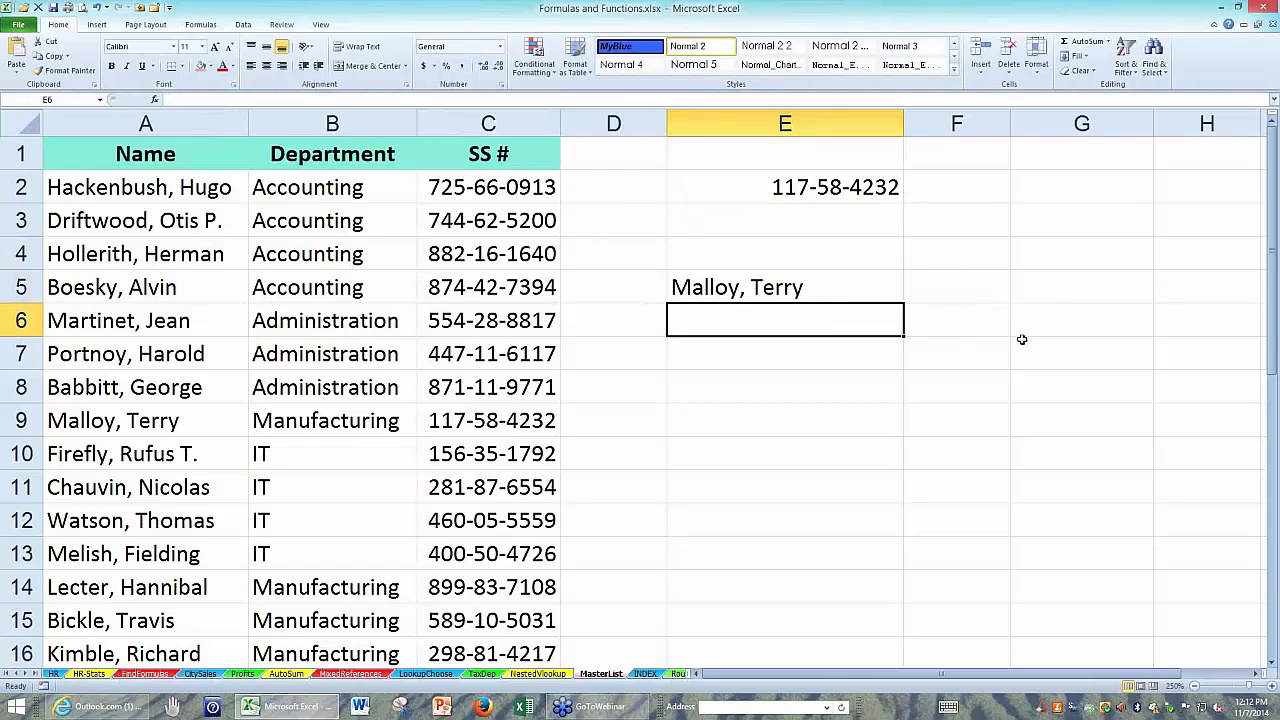
Remove the column number argument from E5 so the formula reads =INDEX(A:A,MATCH(E2,C:C,0)).
{"action": "left_click", "coordinate": [843, 294]}
{"action": "double_click", "coordinate": [843, 294]}
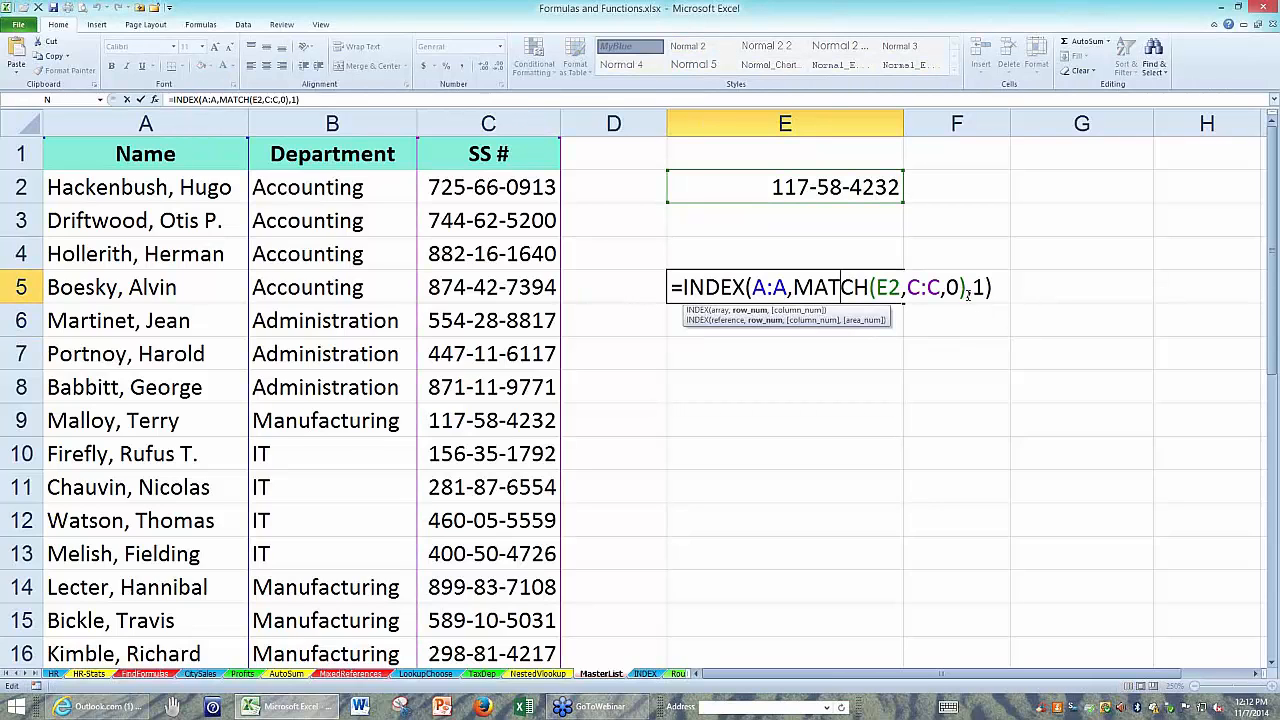
{"action": "left_click", "coordinate": [967, 294]}
{"action": "key", "text": "Delete"}
{"action": "key", "text": "Delete"}
{"action": "key", "text": "Return"}
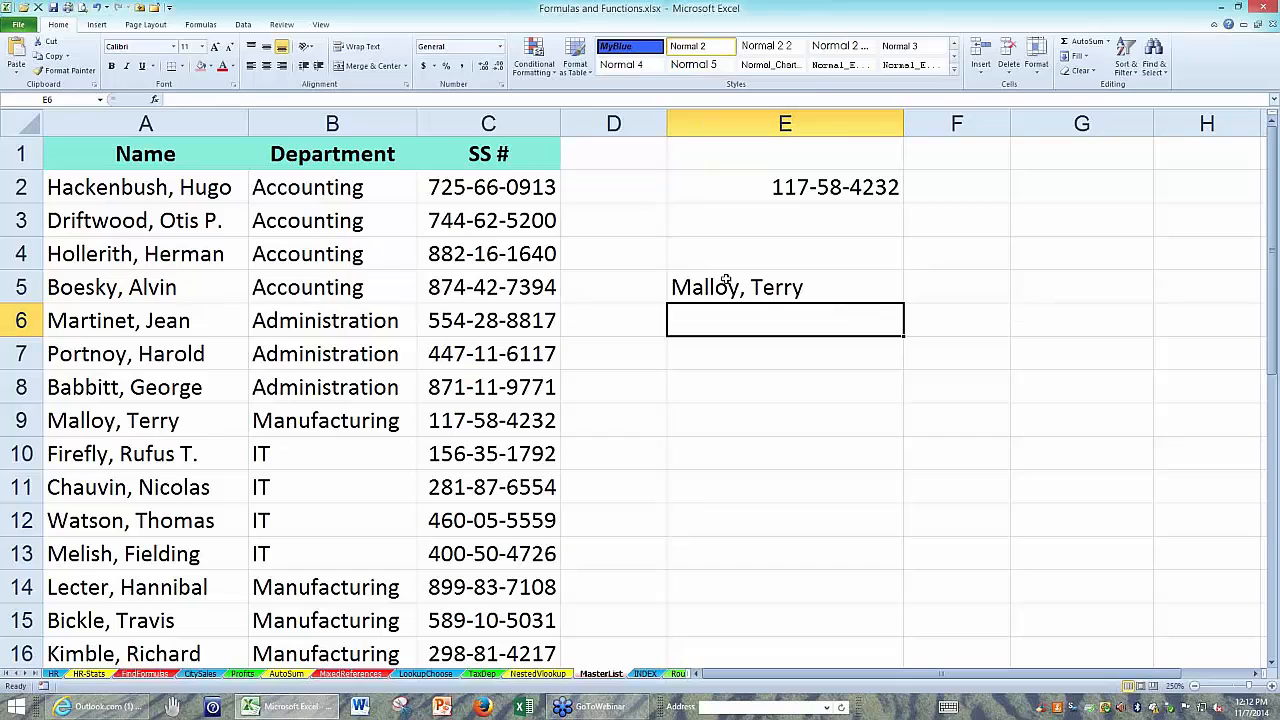
Review the combined INDEX and MATCH formula in E5 and leave it as it is.
{"action": "left_click", "coordinate": [790, 287]}
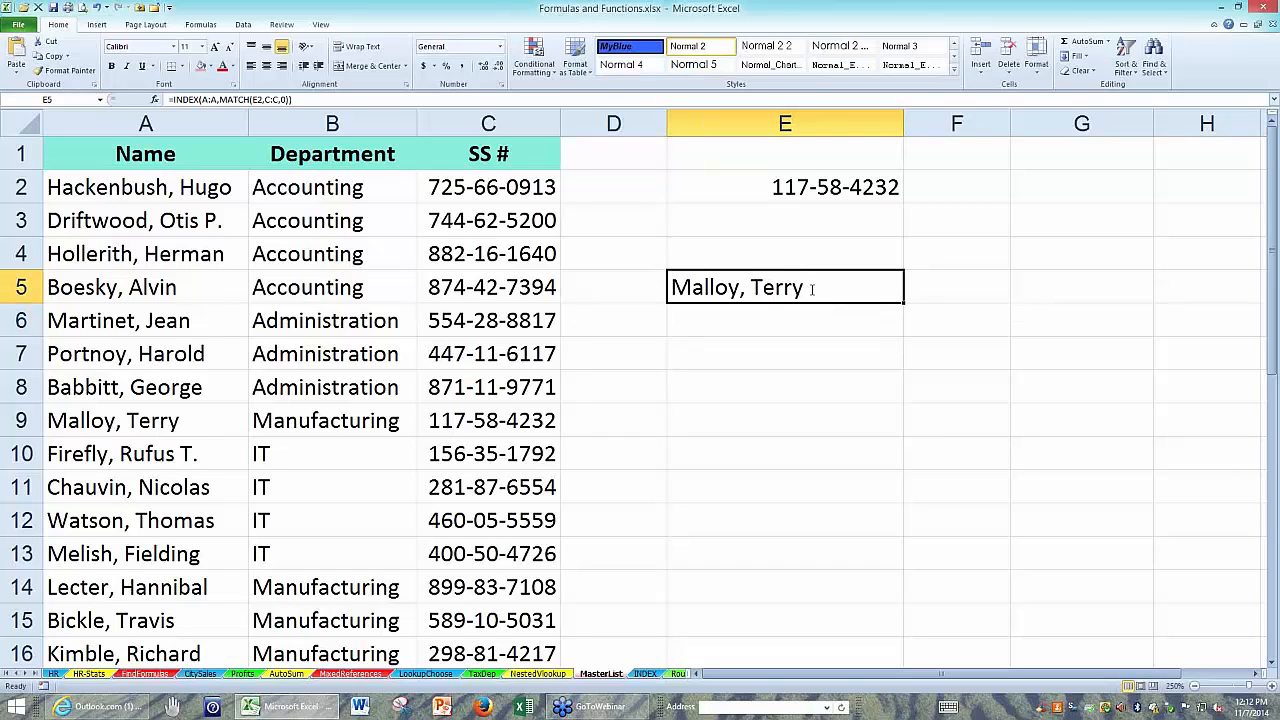
{"action": "double_click", "coordinate": [812, 289]}
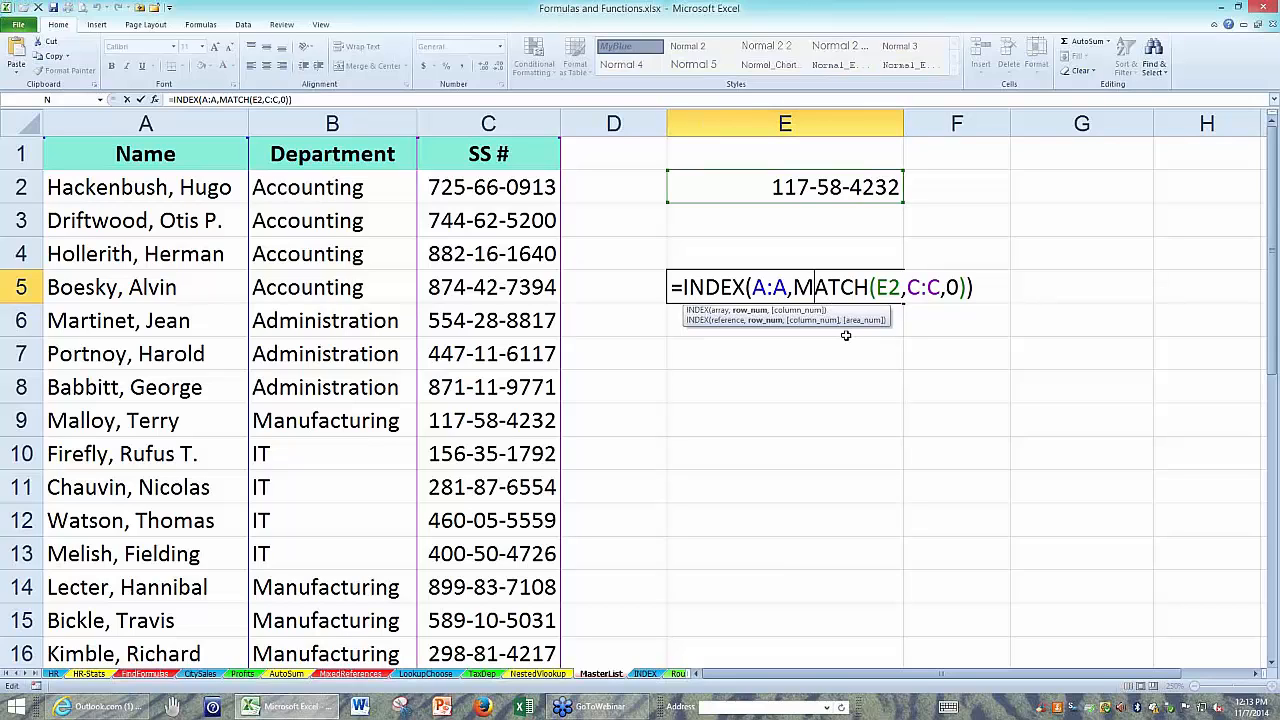
{"action": "key", "text": "ctrl+Return"}
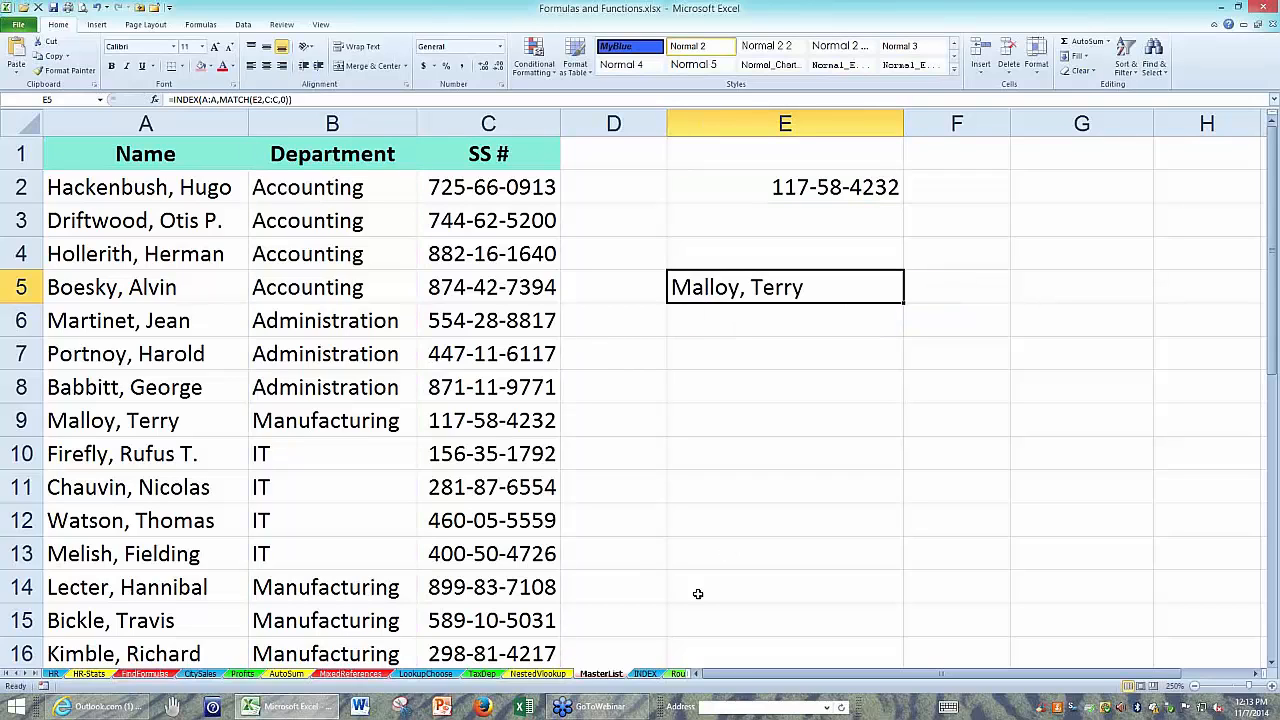
On the INDEX sheet, examine the shipping rates by size and zone, the item Size and Shipping Zone columns, and the size 5, zone 4 rate.
{"action": "left_click", "coordinate": [645, 674]}
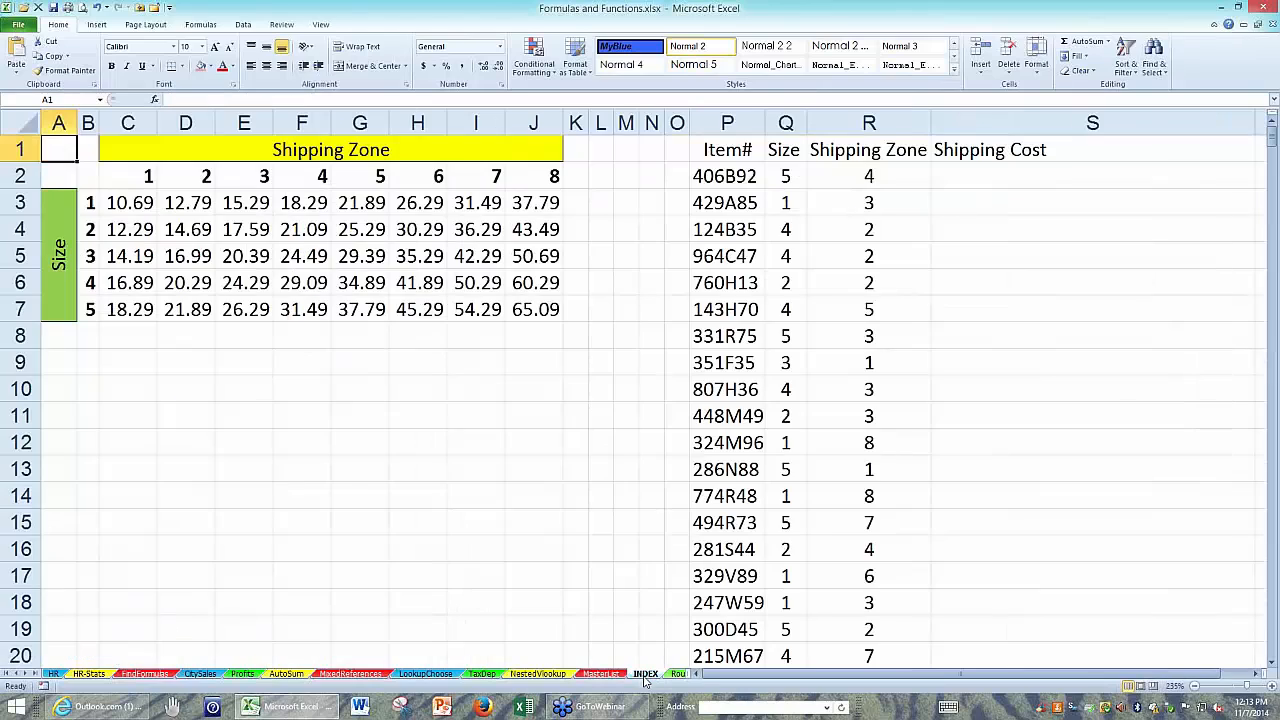
{"action": "left_click", "coordinate": [89, 207]}
{"action": "left_click_drag", "start_coordinate": [89, 213], "coordinate": [89, 312]}
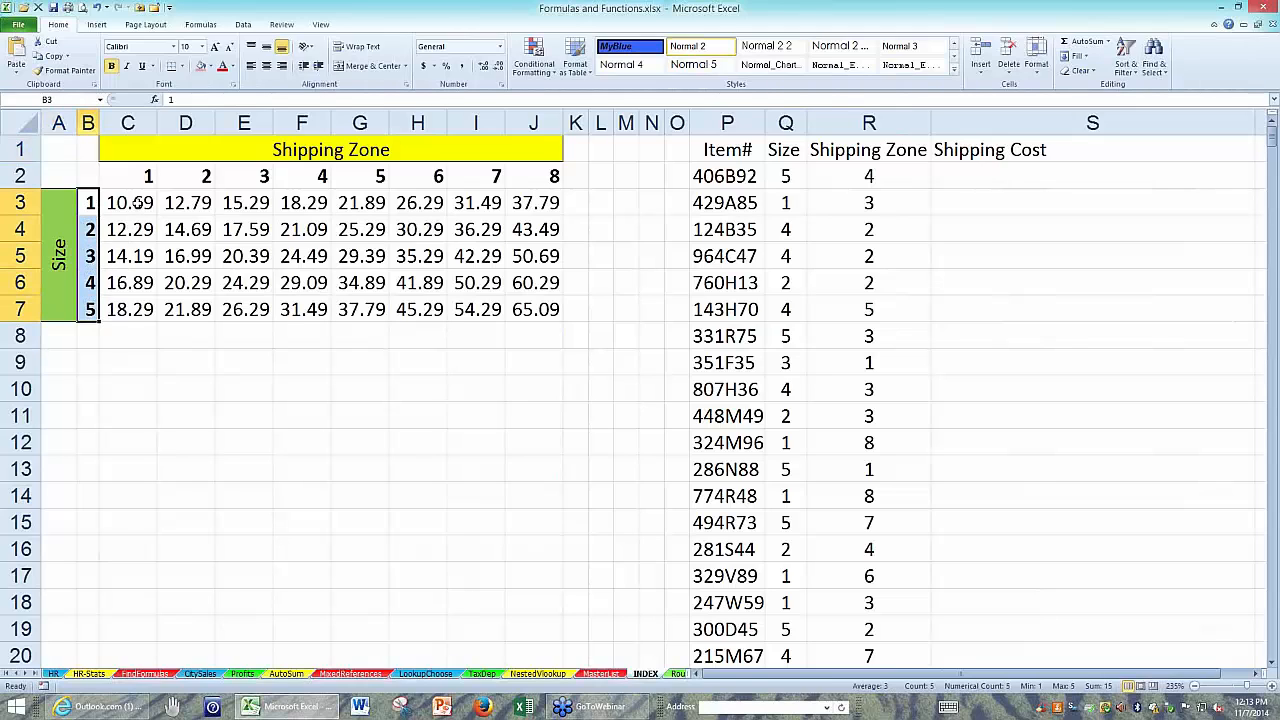
{"action": "left_click_drag", "start_coordinate": [142, 203], "coordinate": [517, 306]}
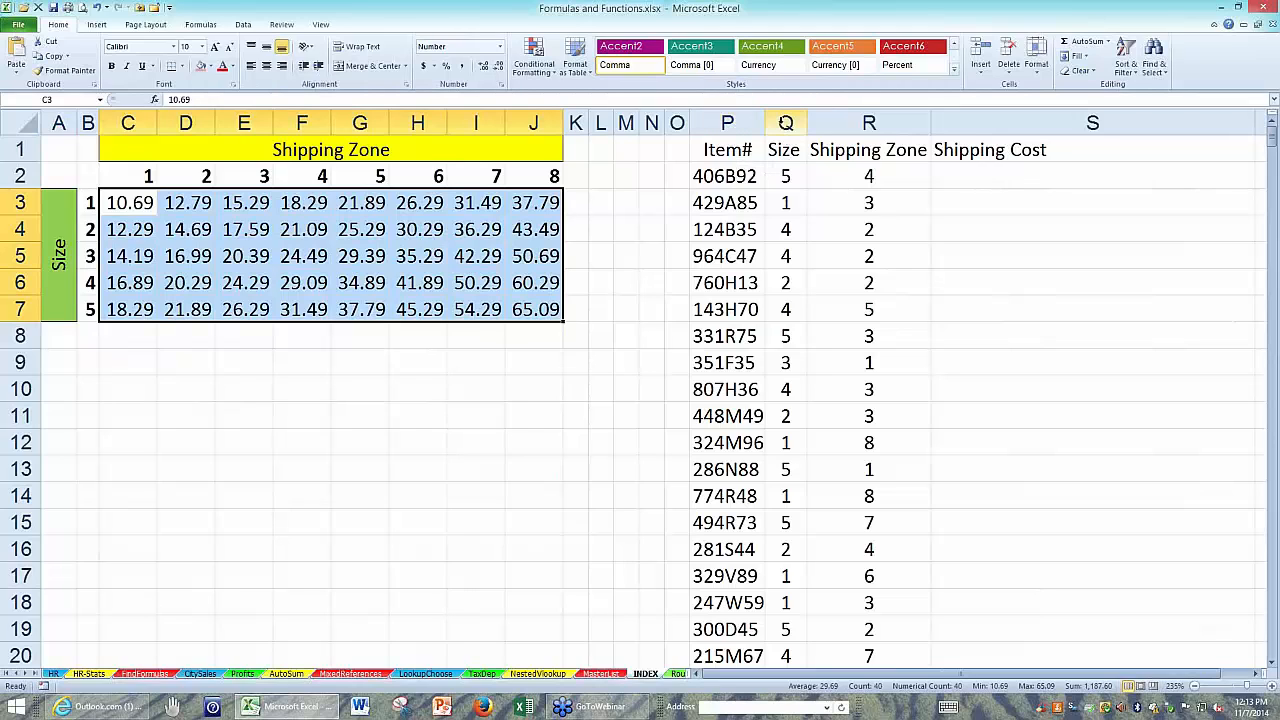
{"action": "left_click", "coordinate": [785, 122]}
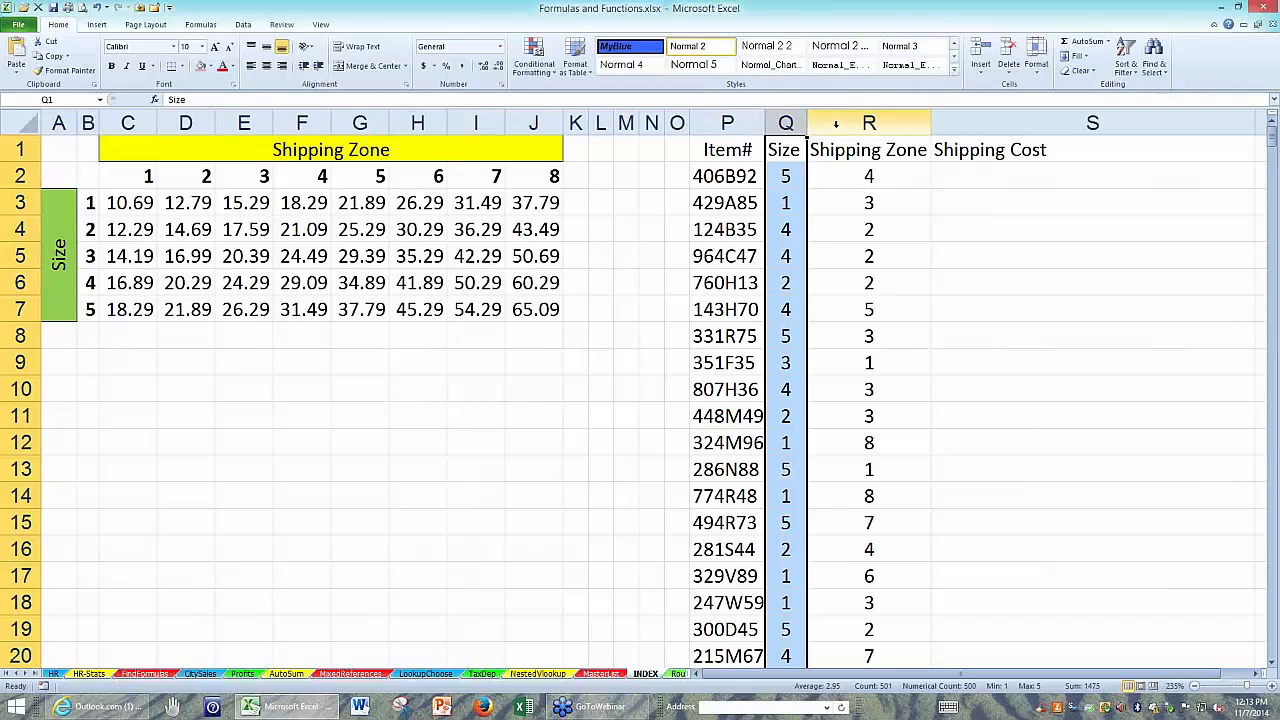
{"action": "left_click", "coordinate": [836, 122]}
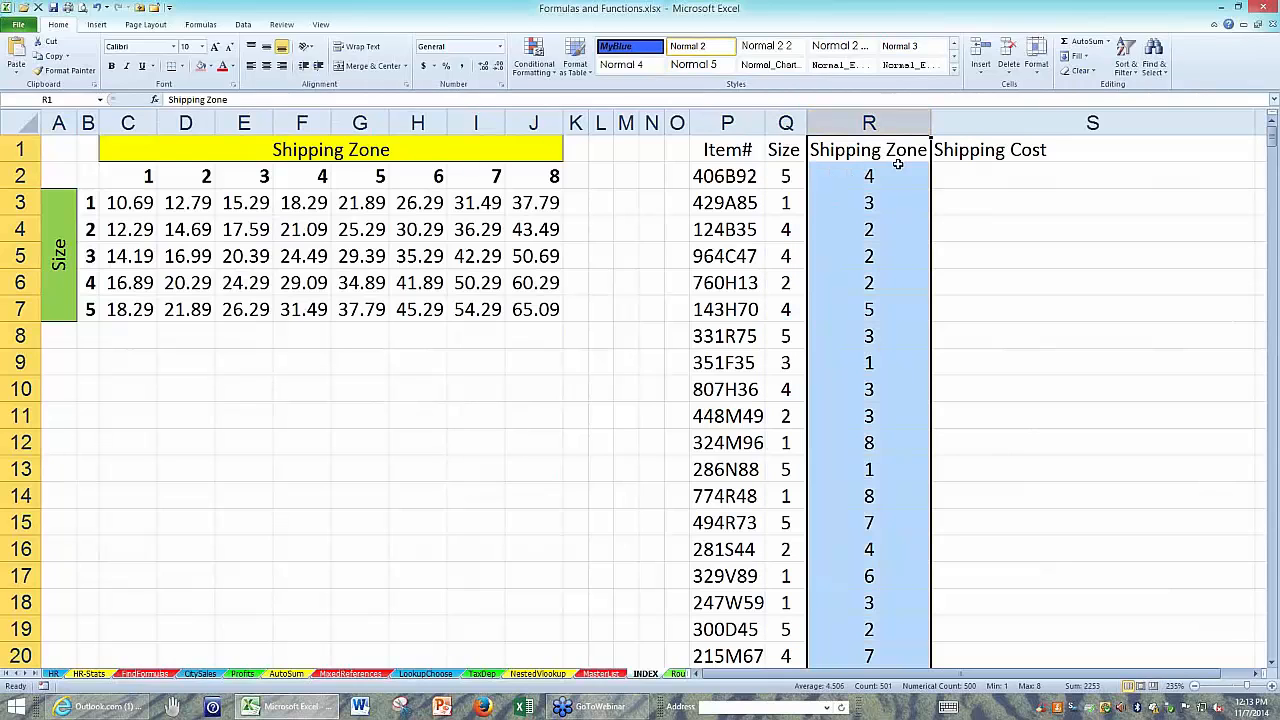
{"action": "left_click", "coordinate": [950, 176]}
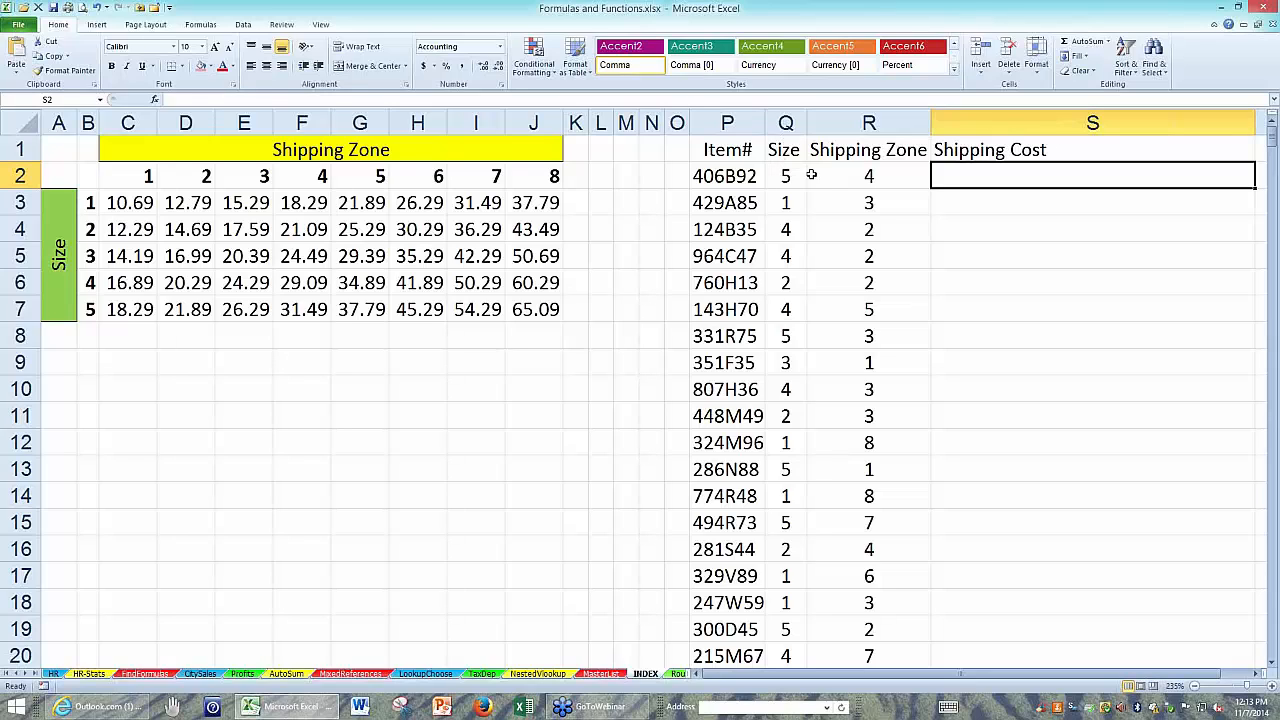
{"action": "left_click_drag", "start_coordinate": [91, 309], "coordinate": [303, 311]}
{"action": "left_click", "coordinate": [107, 308]}
{"action": "left_click", "coordinate": [89, 309]}
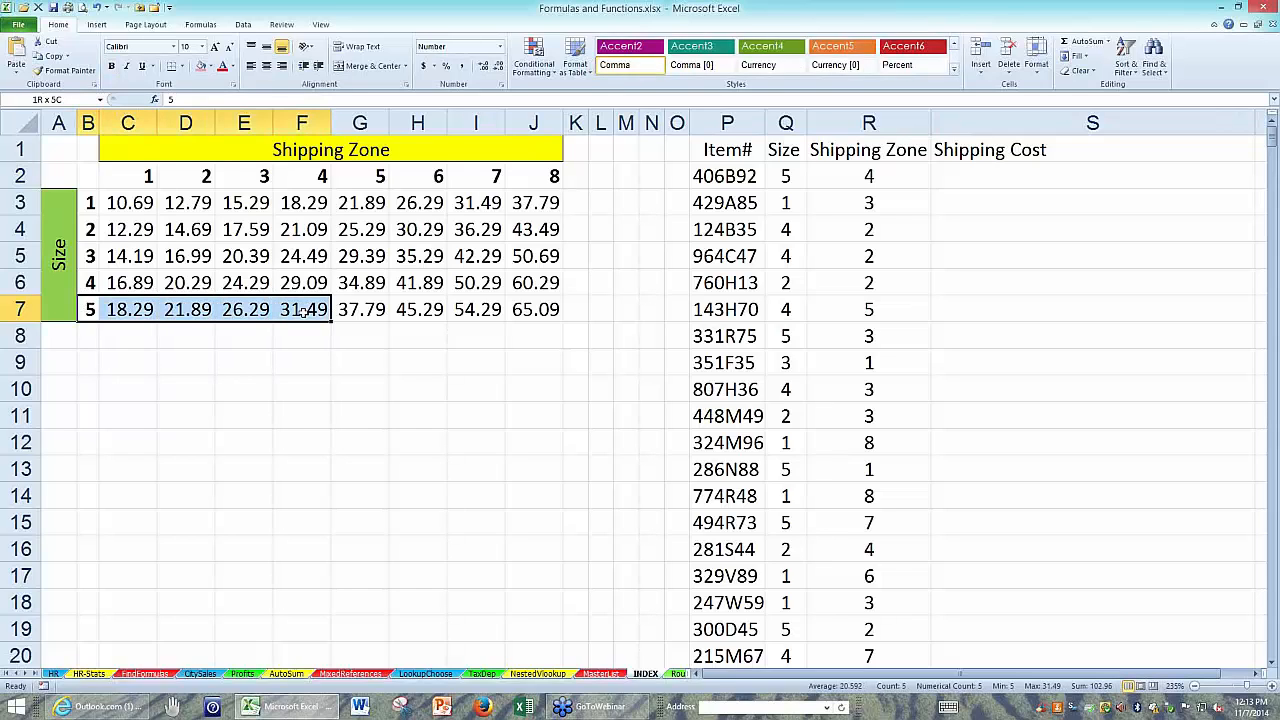
Enter =INDEX(C3:J7,Q2,R2) in S2 to look up the first item's shipping cost by its size and zone.
{"action": "left_click", "coordinate": [948, 177]}
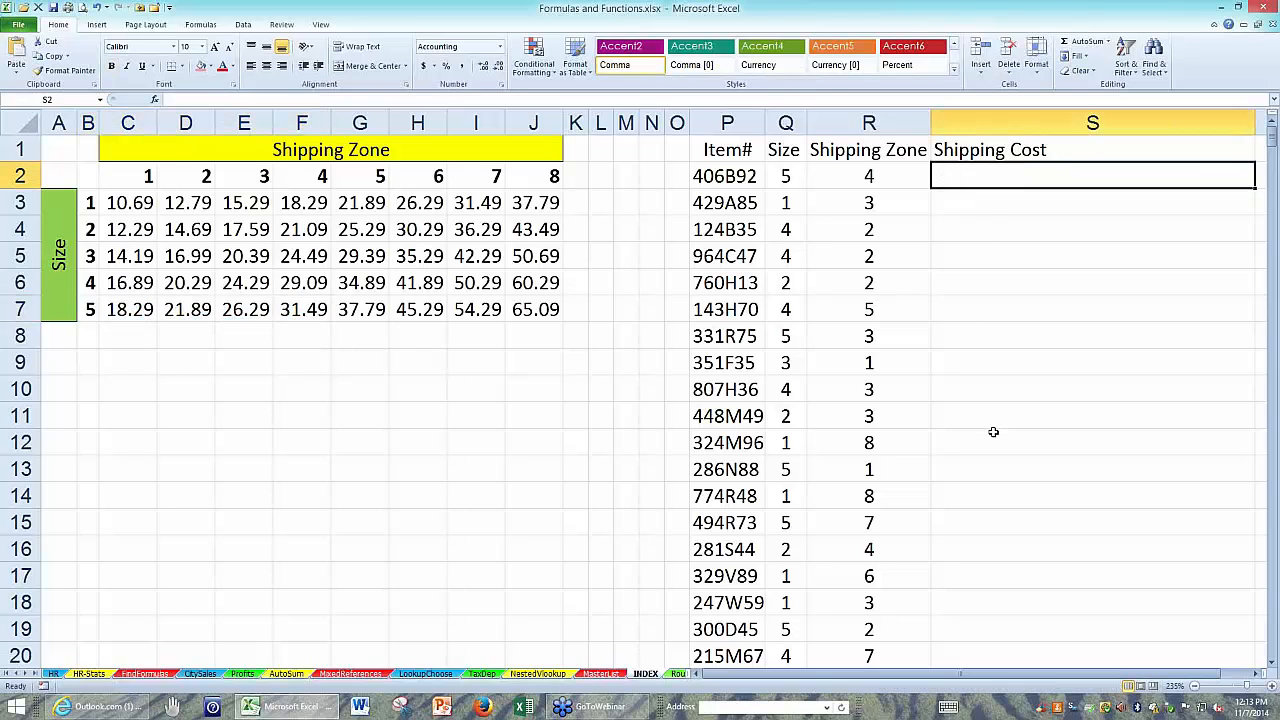
{"action": "type", "text": "=index"}
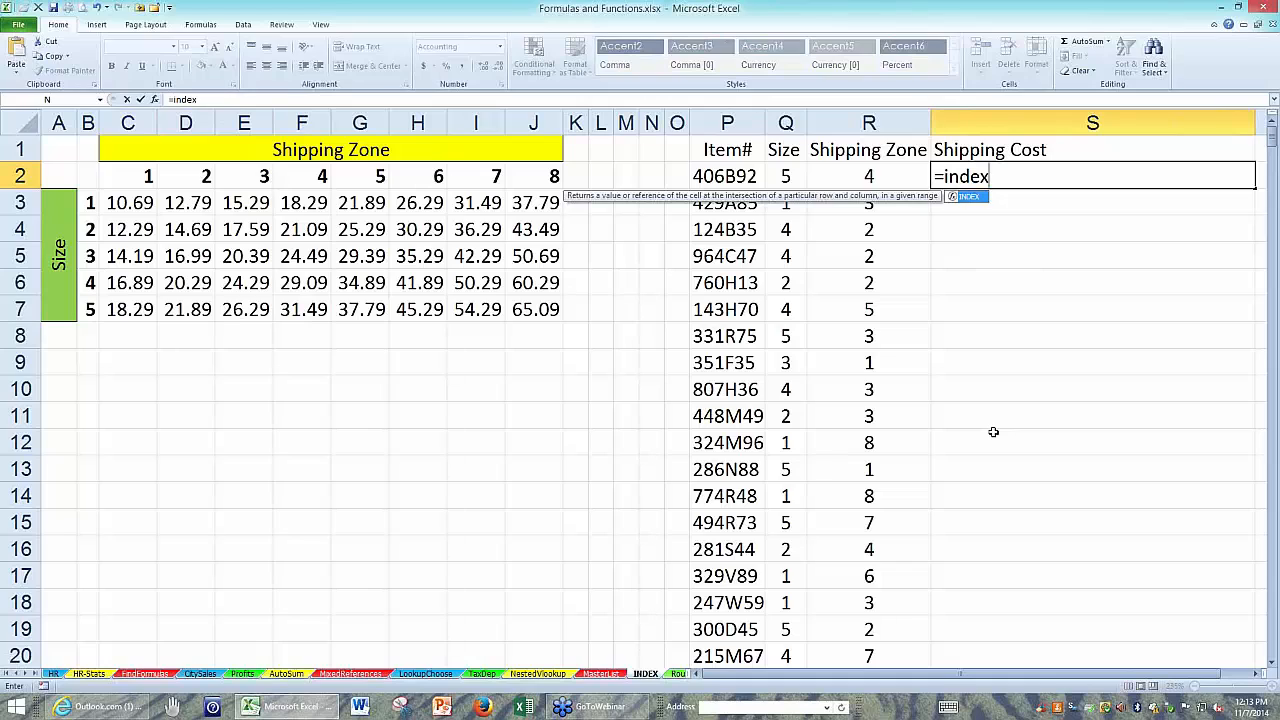
{"action": "type", "text": "("}
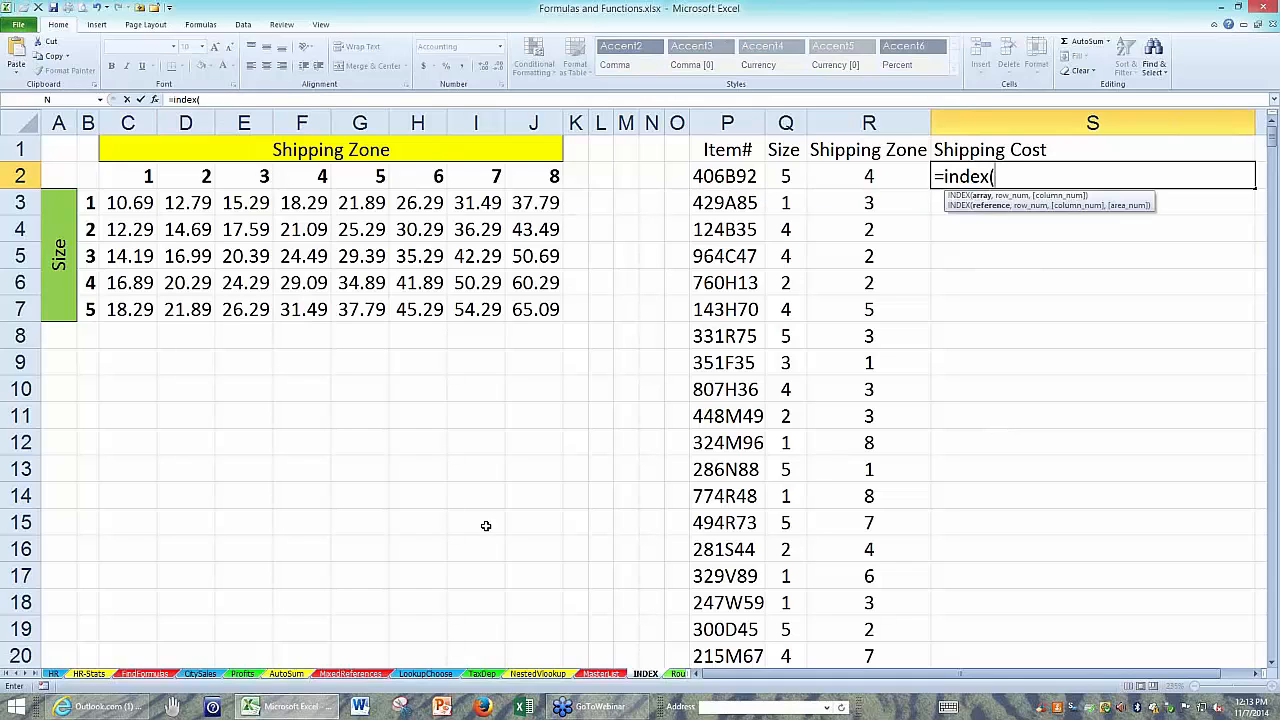
{"action": "left_click_drag", "start_coordinate": [128, 200], "coordinate": [532, 298]}
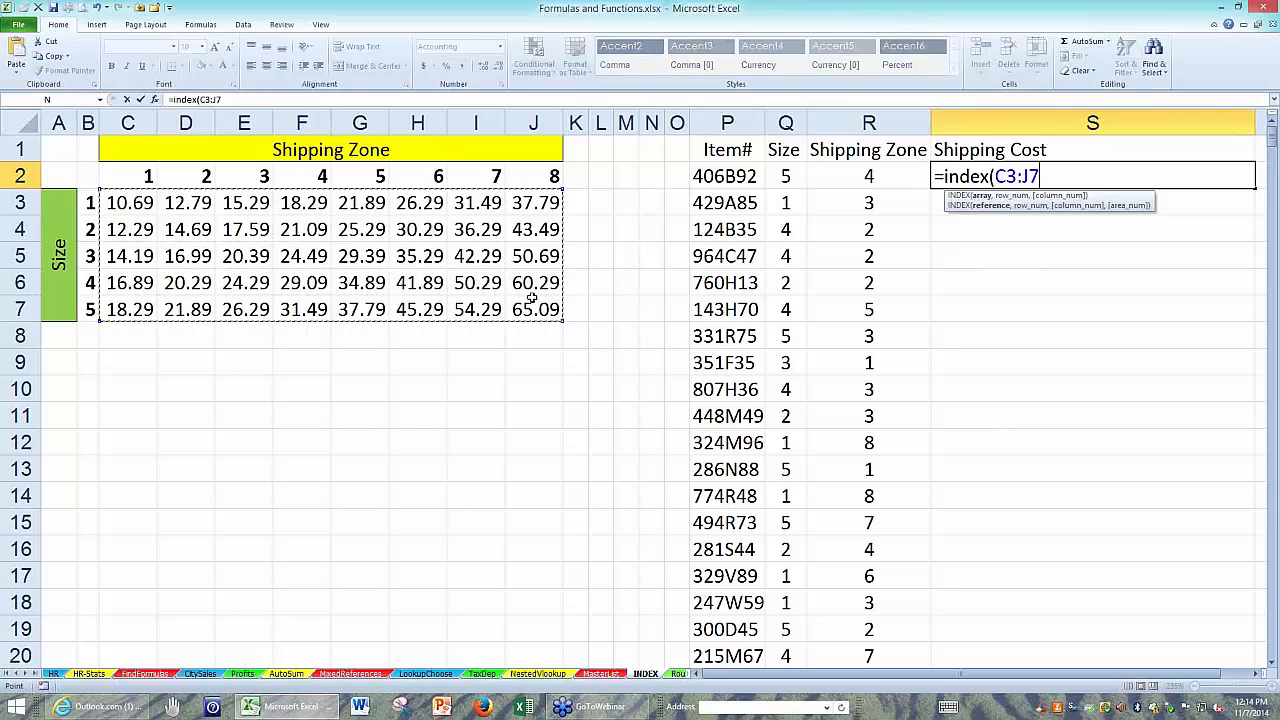
{"action": "type", "text": ","}
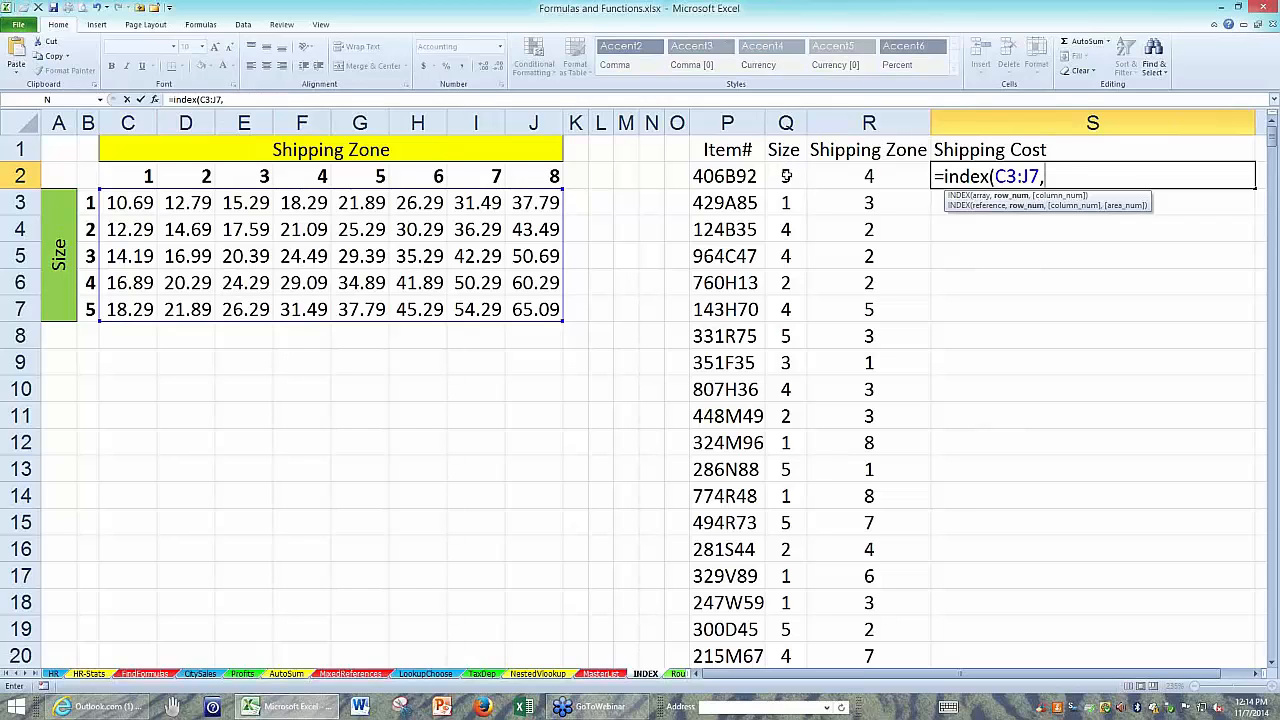
{"action": "left_click", "coordinate": [786, 176]}
{"action": "type", "text": ","}
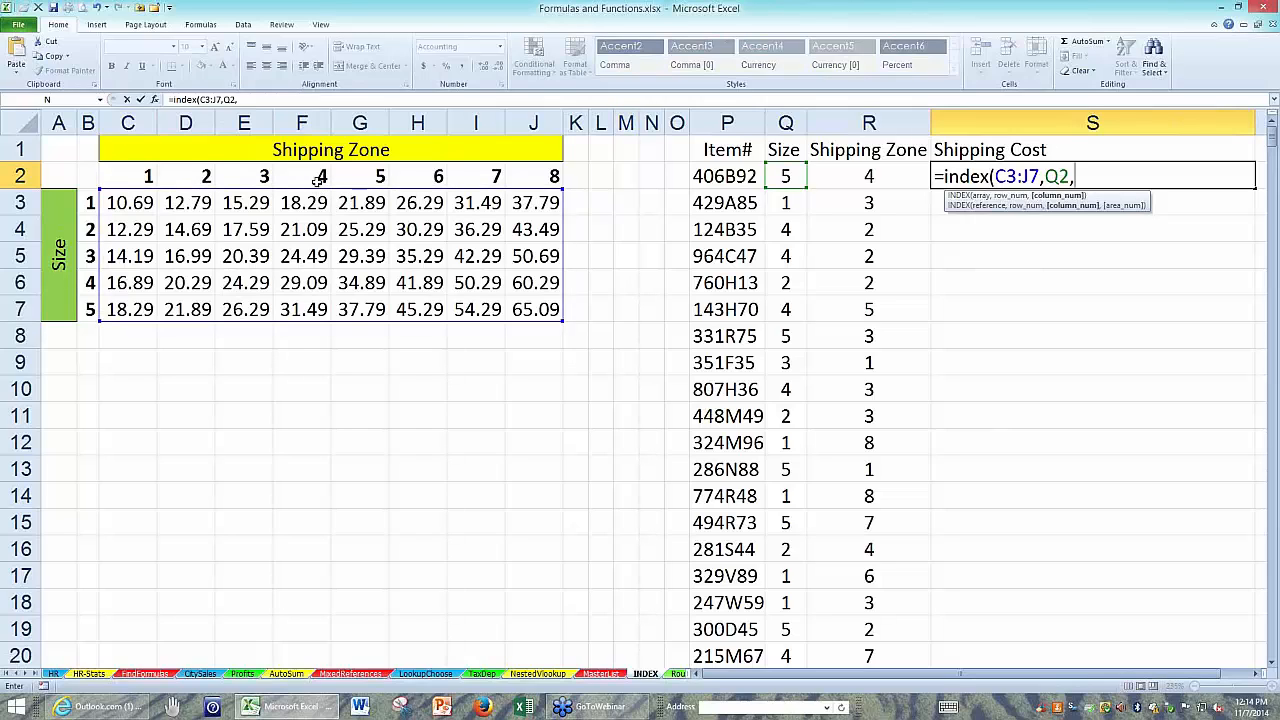
{"action": "left_click", "coordinate": [847, 175]}
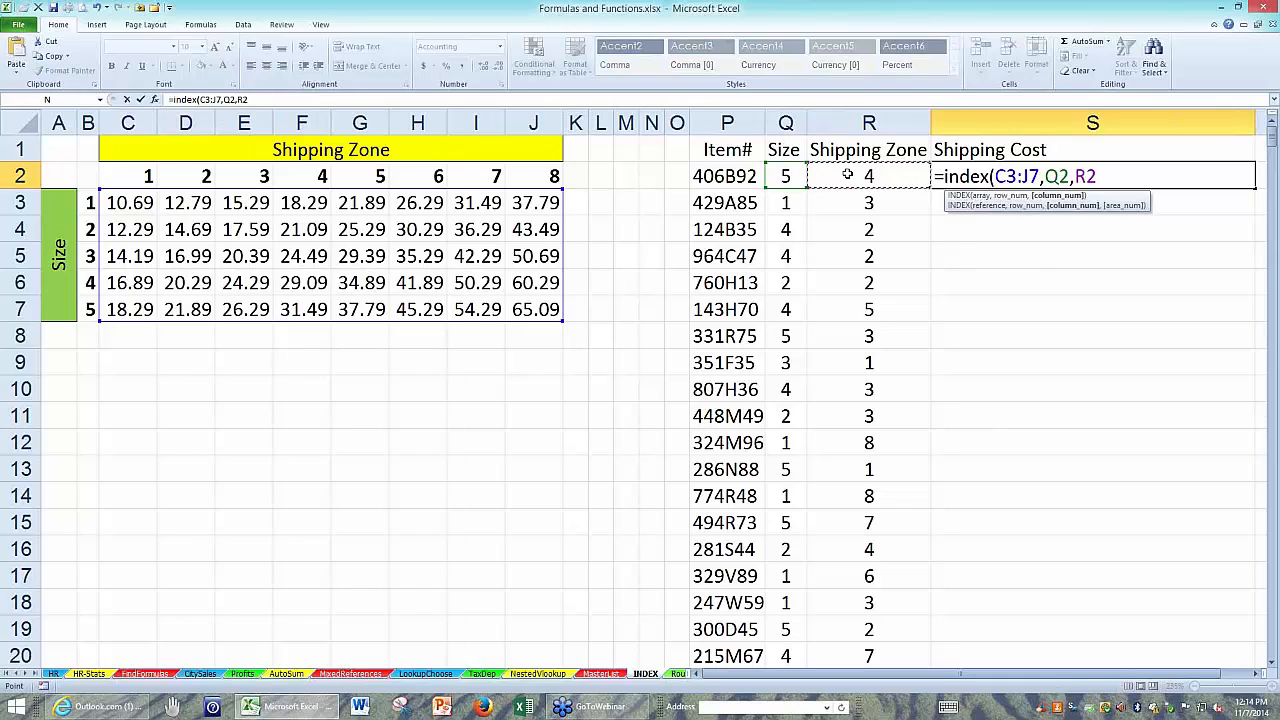
{"action": "key", "text": "ctrl+Return"}
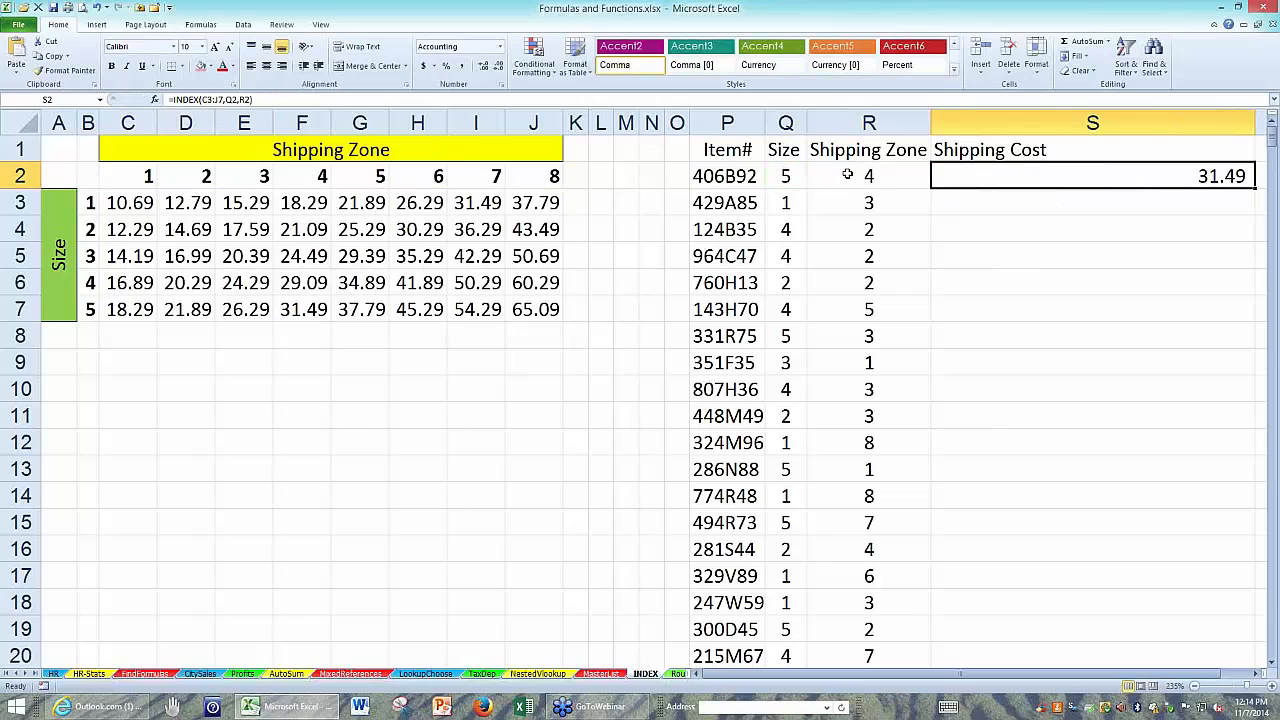
Make the array reference in S2's INDEX formula absolute, as $C$3:$J$7.
{"action": "double_click", "coordinate": [962, 177]}
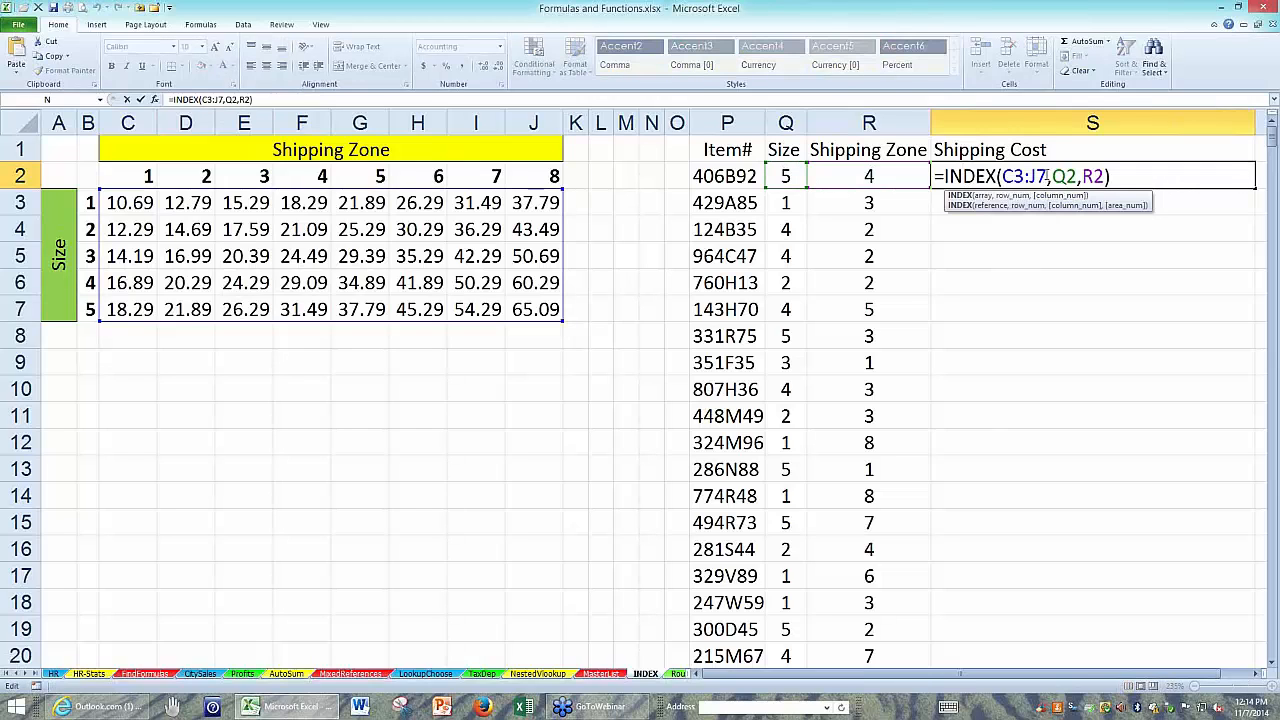
{"action": "left_click_drag", "start_coordinate": [1047, 176], "coordinate": [1002, 176]}
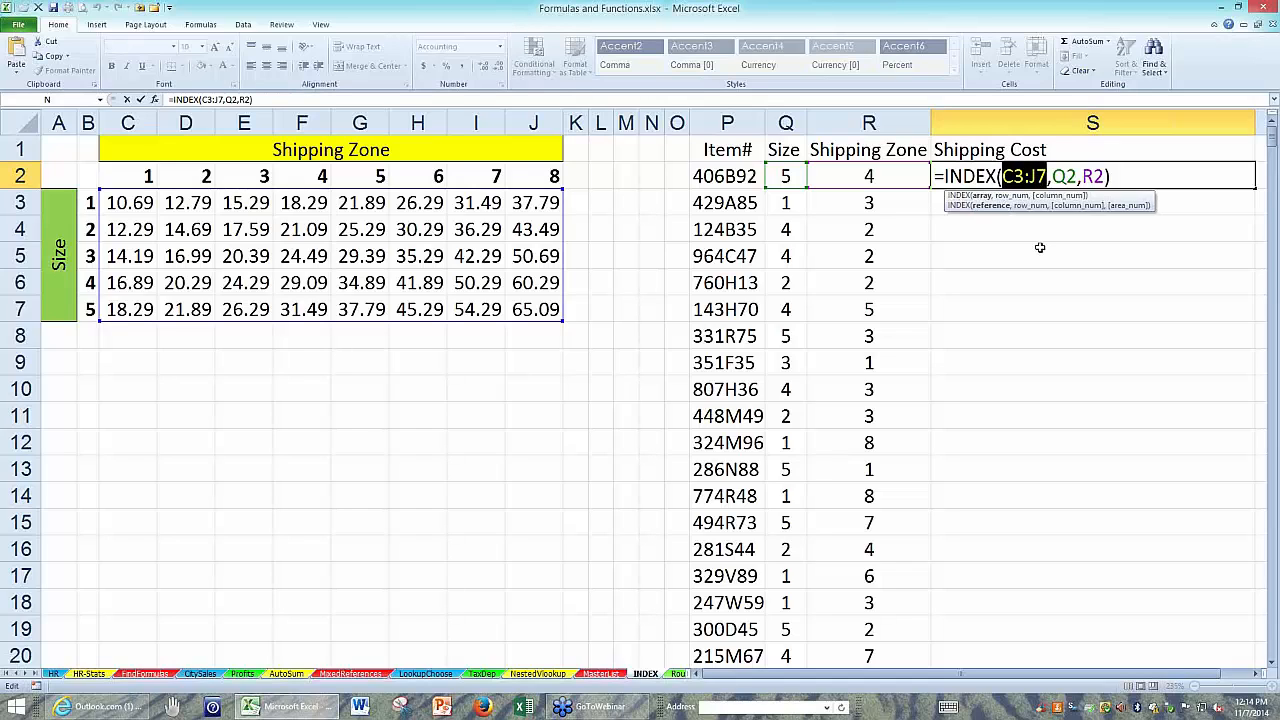
{"action": "key", "text": "F4"}
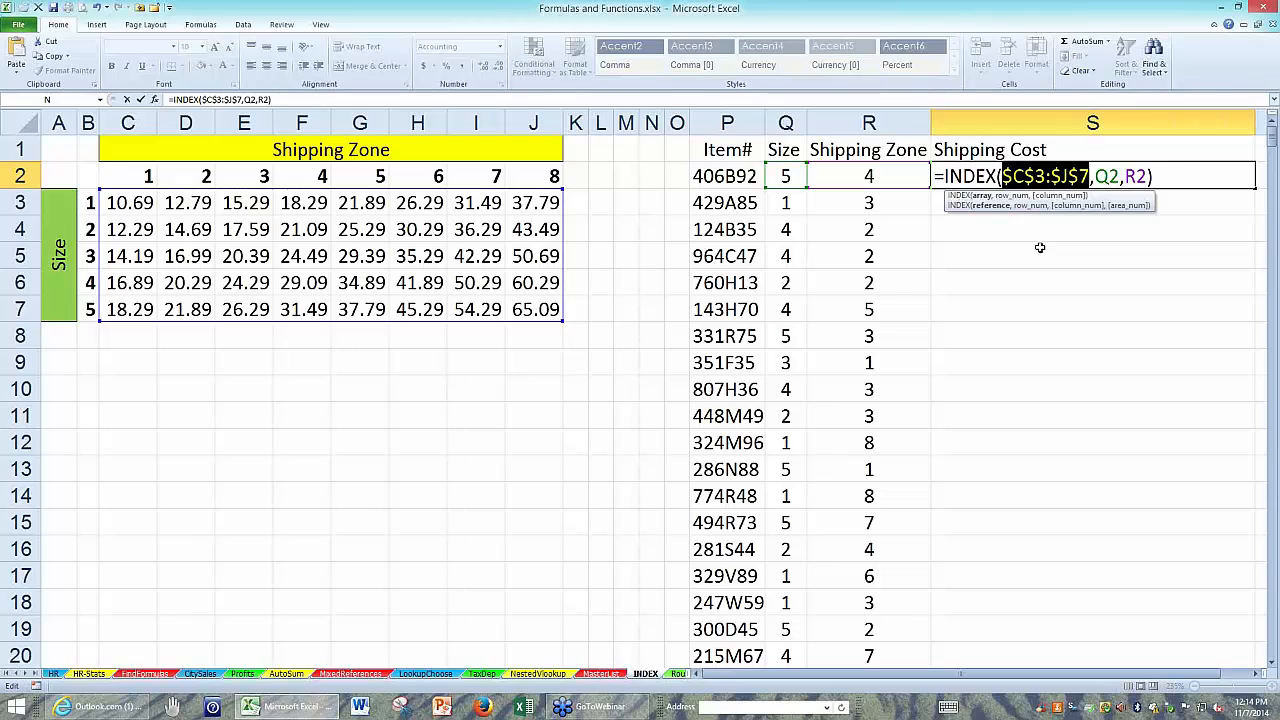
{"action": "key", "text": "ctrl+Return"}
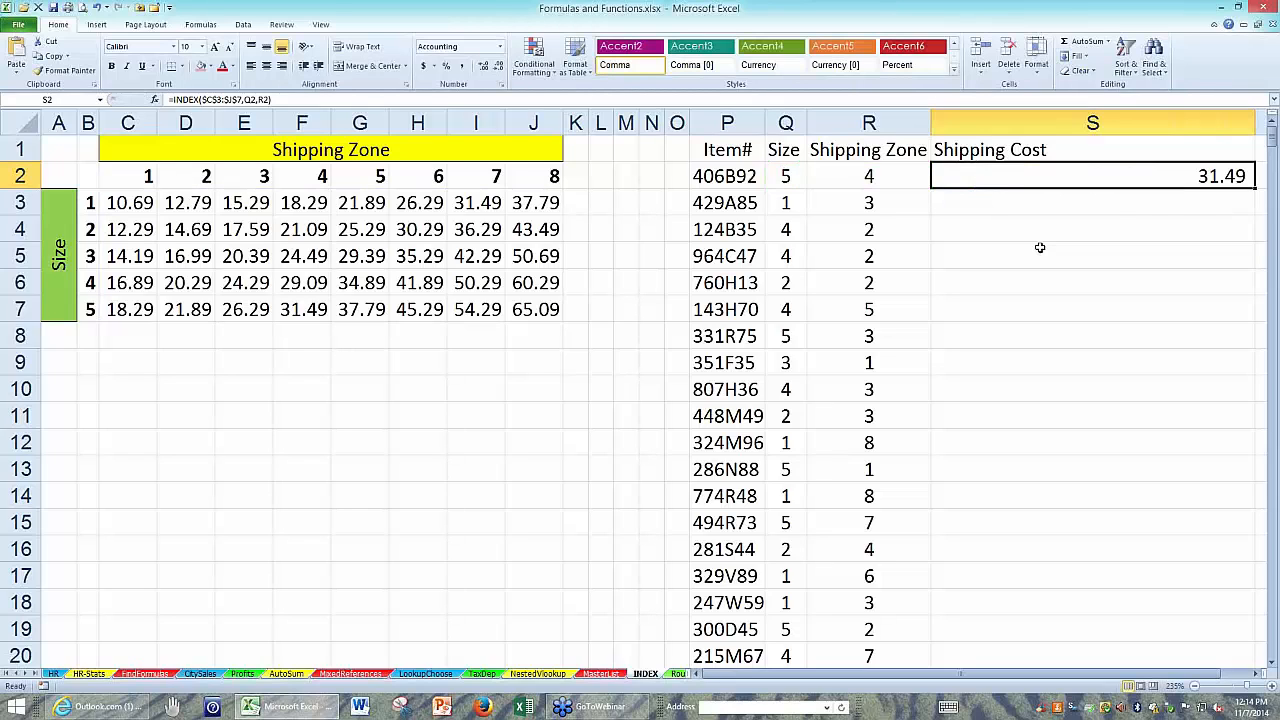
Copy the S2 formula down the whole Shipping Cost column and narrow column S.
{"action": "double_click", "coordinate": [1255, 186]}
{"action": "left_click_drag", "start_coordinate": [1256, 124], "coordinate": [1140, 131]}
{"action": "left_click", "coordinate": [999, 177]}
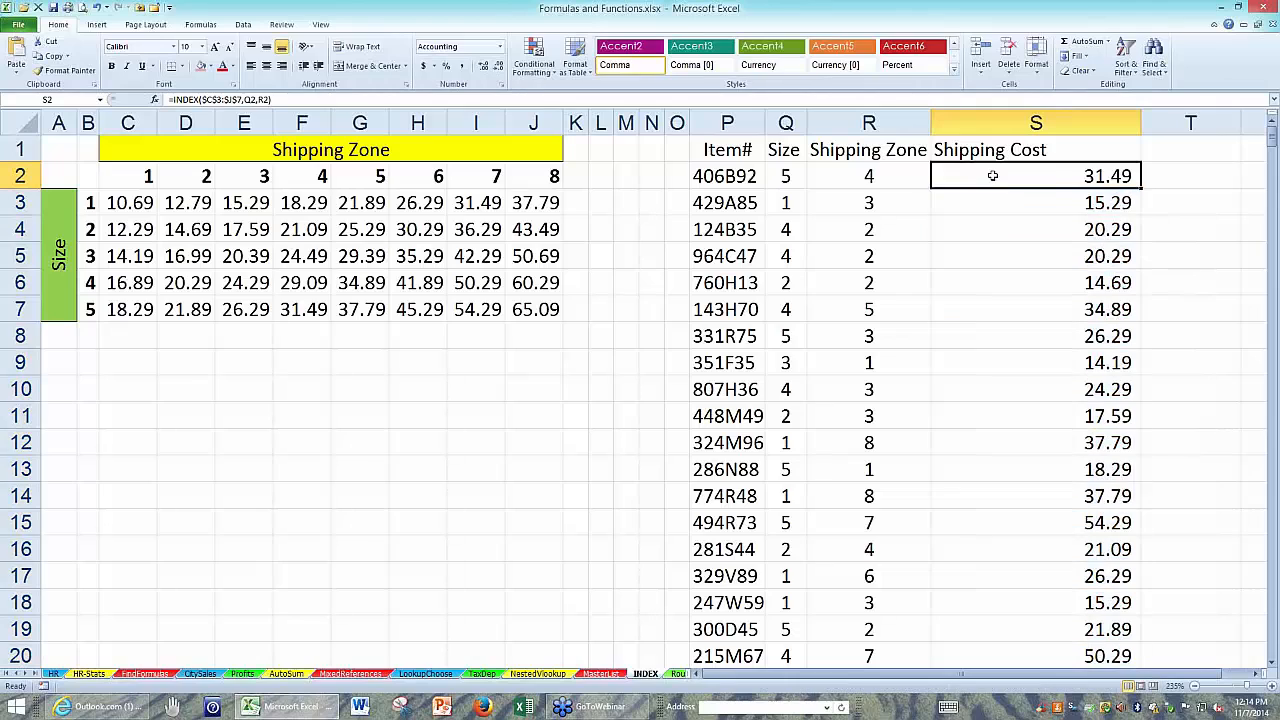
Review the array, row and column arguments of S2's INDEX formula and leave it as it is.
{"action": "double_click", "coordinate": [999, 177]}
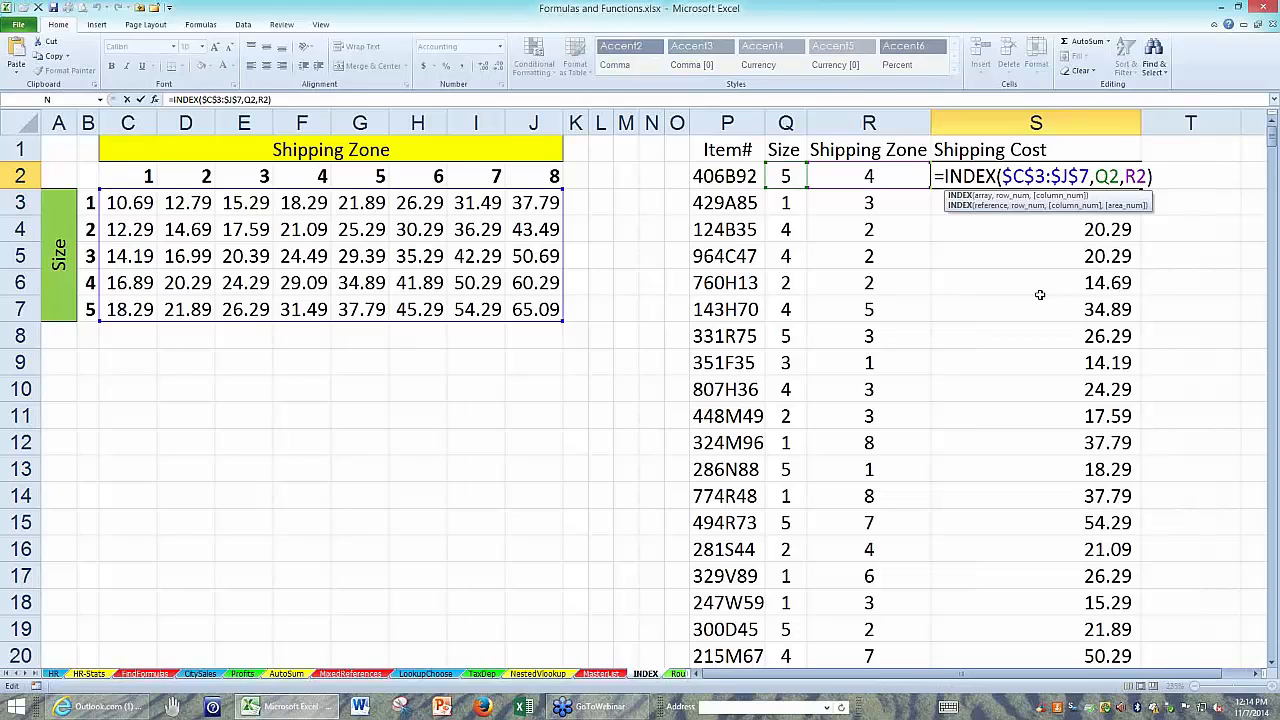
{"action": "key", "text": "Escape"}
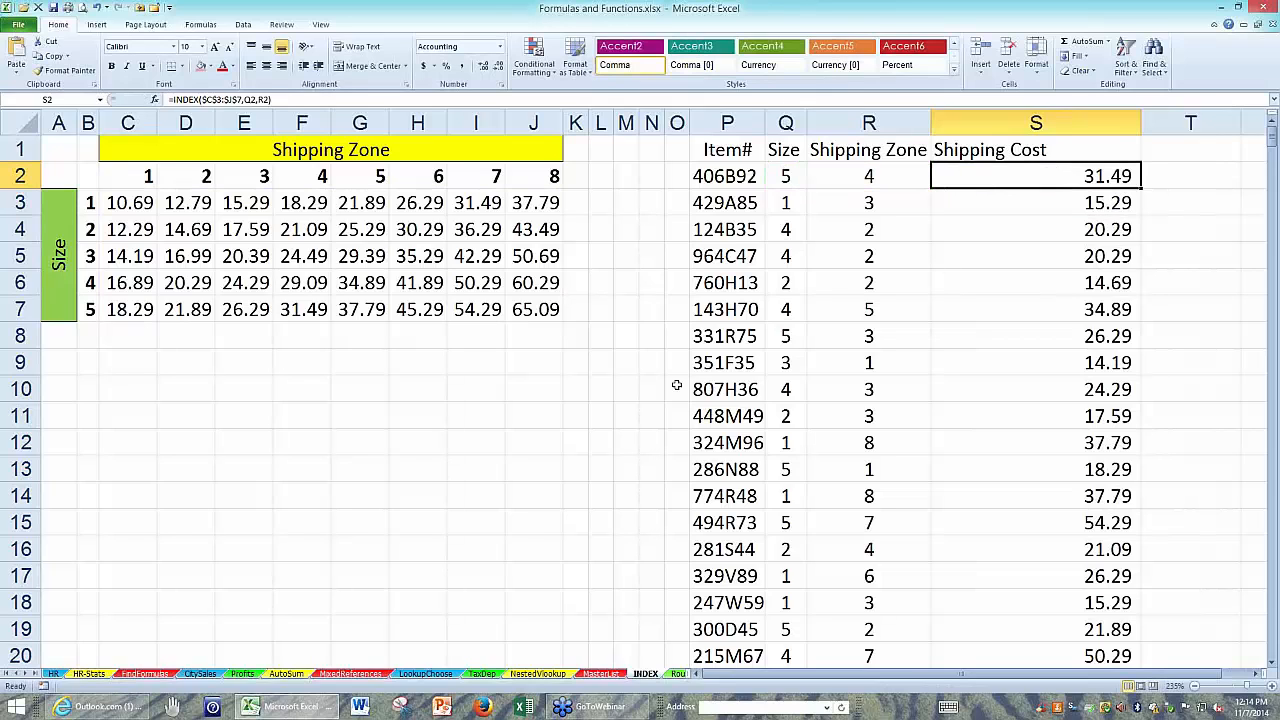
{"action": "left_click", "coordinate": [421, 490]}
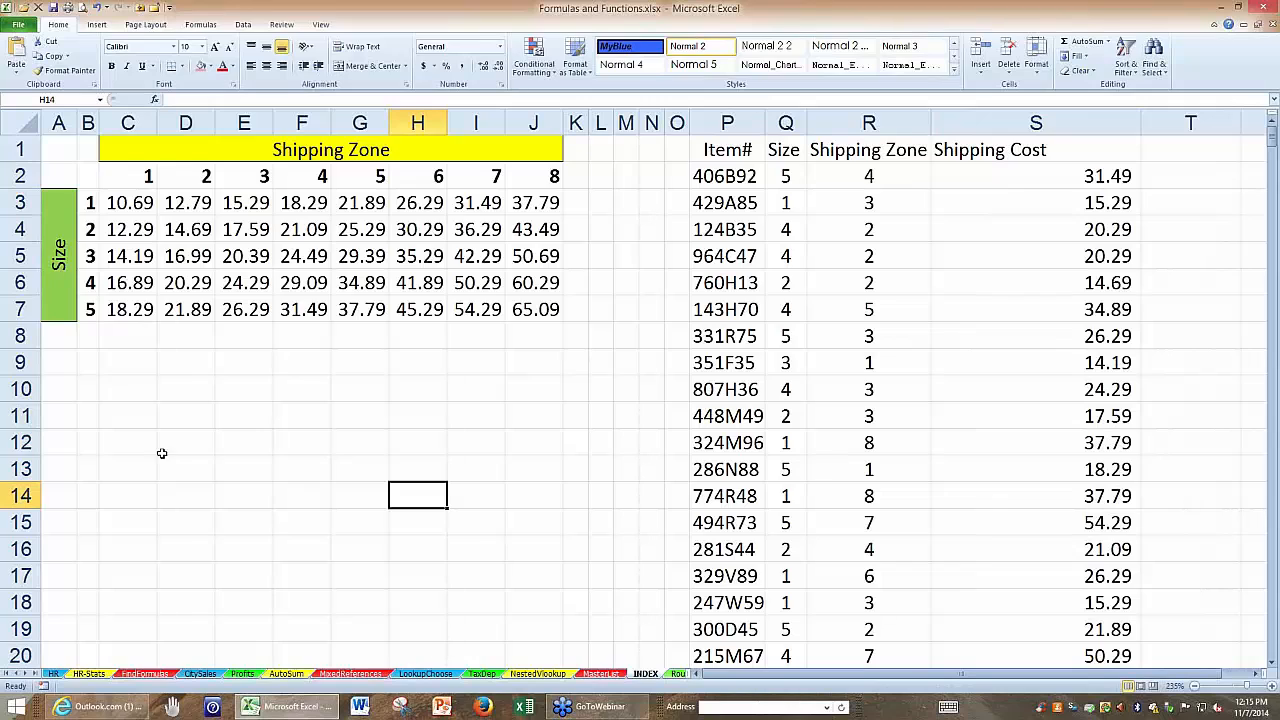
On the Rounding sheet, examine the item prices and the New Price formula in C2.
{"action": "left_click", "coordinate": [677, 676]}
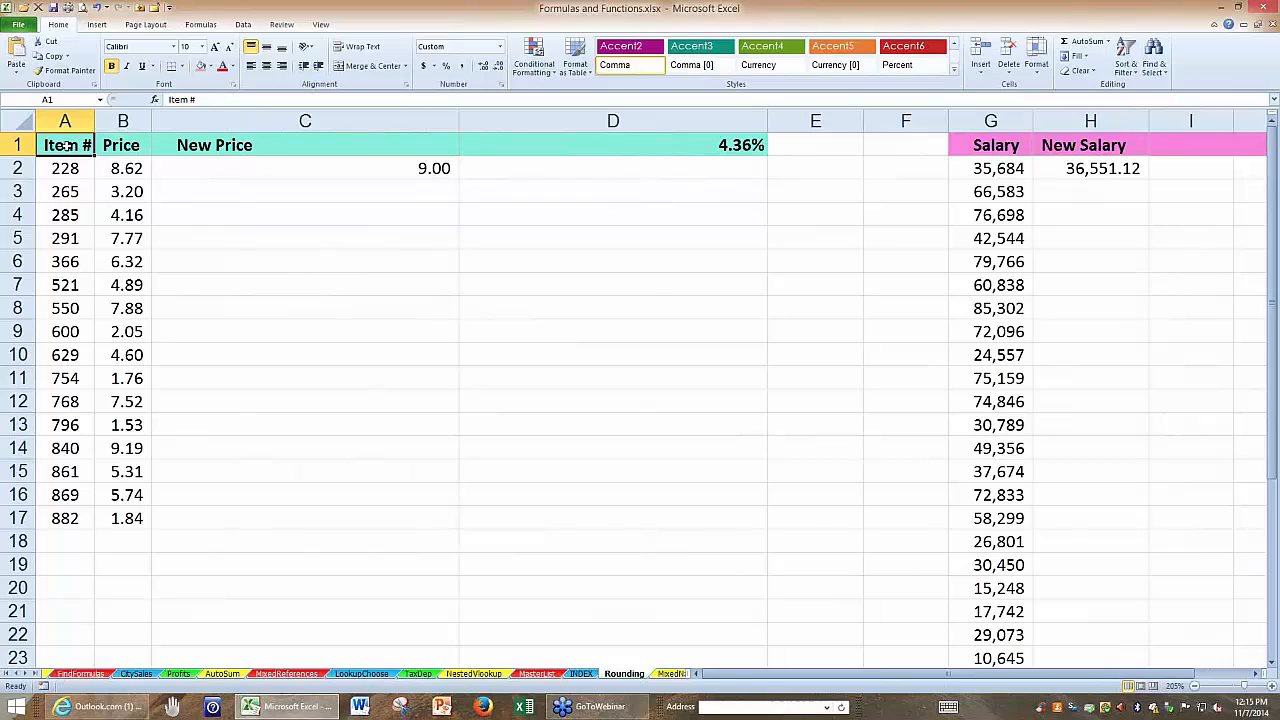
{"action": "key", "text": "Right"}
{"action": "key", "text": "Down"}
{"action": "key", "text": "Down"}
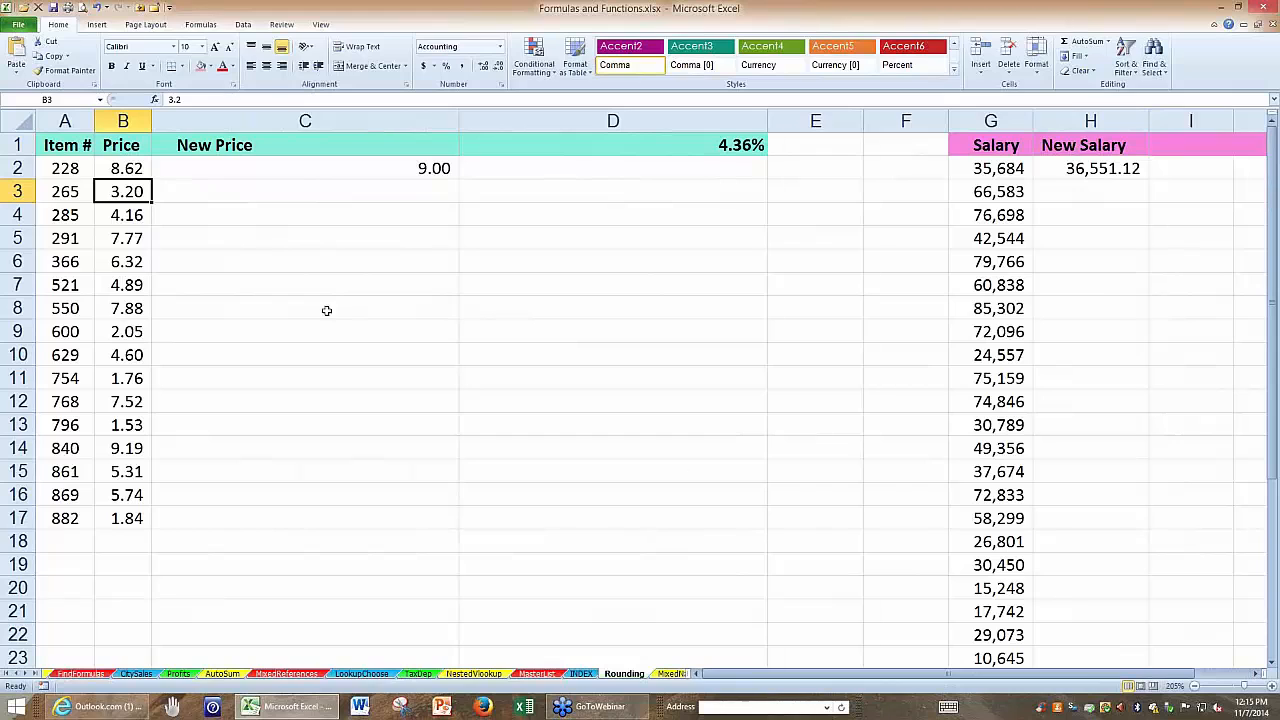
{"action": "left_click", "coordinate": [56, 145]}
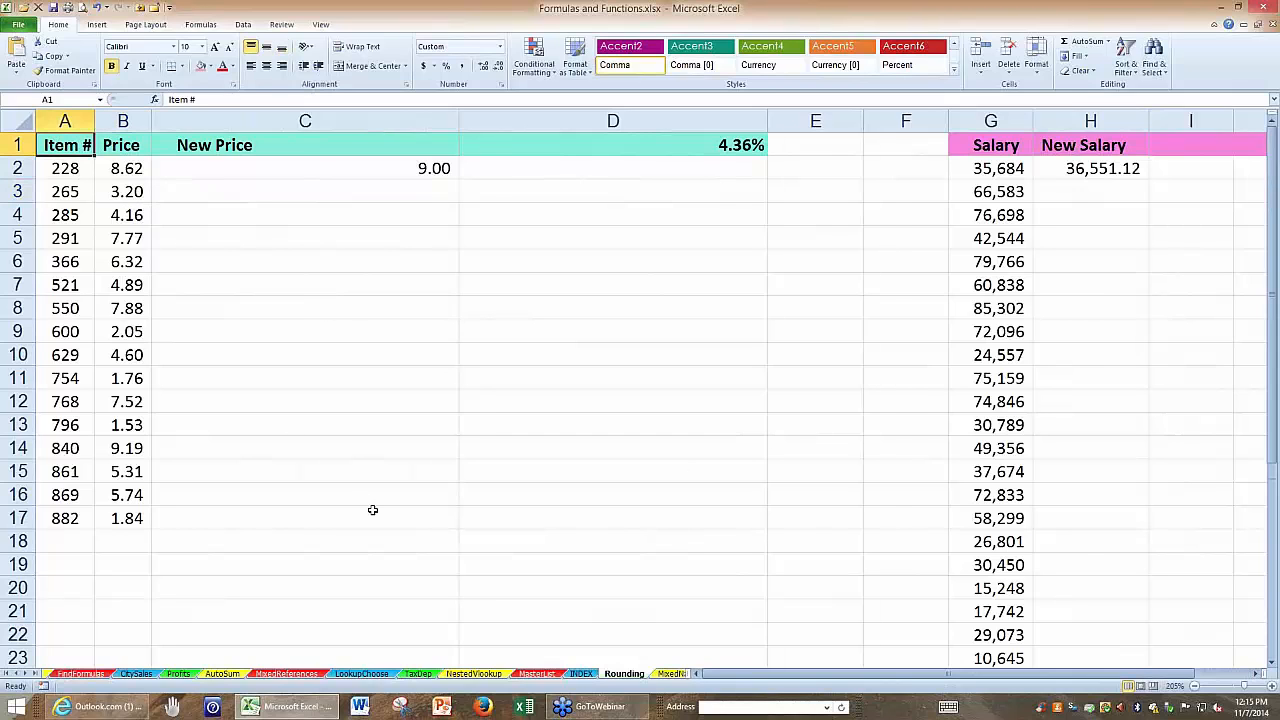
{"action": "scroll", "coordinate": [371, 509], "scroll_direction": "up", "scroll_amount": 4, "text": "ctrl"}
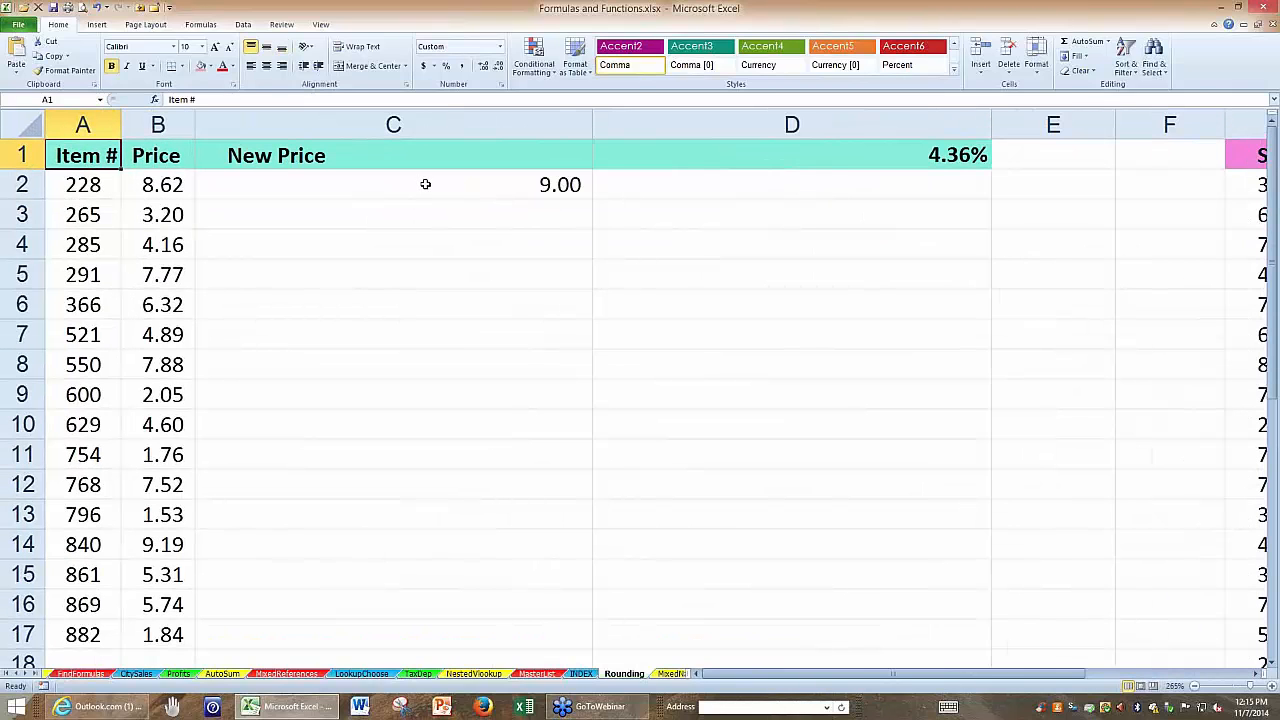
{"action": "double_click", "coordinate": [425, 184]}
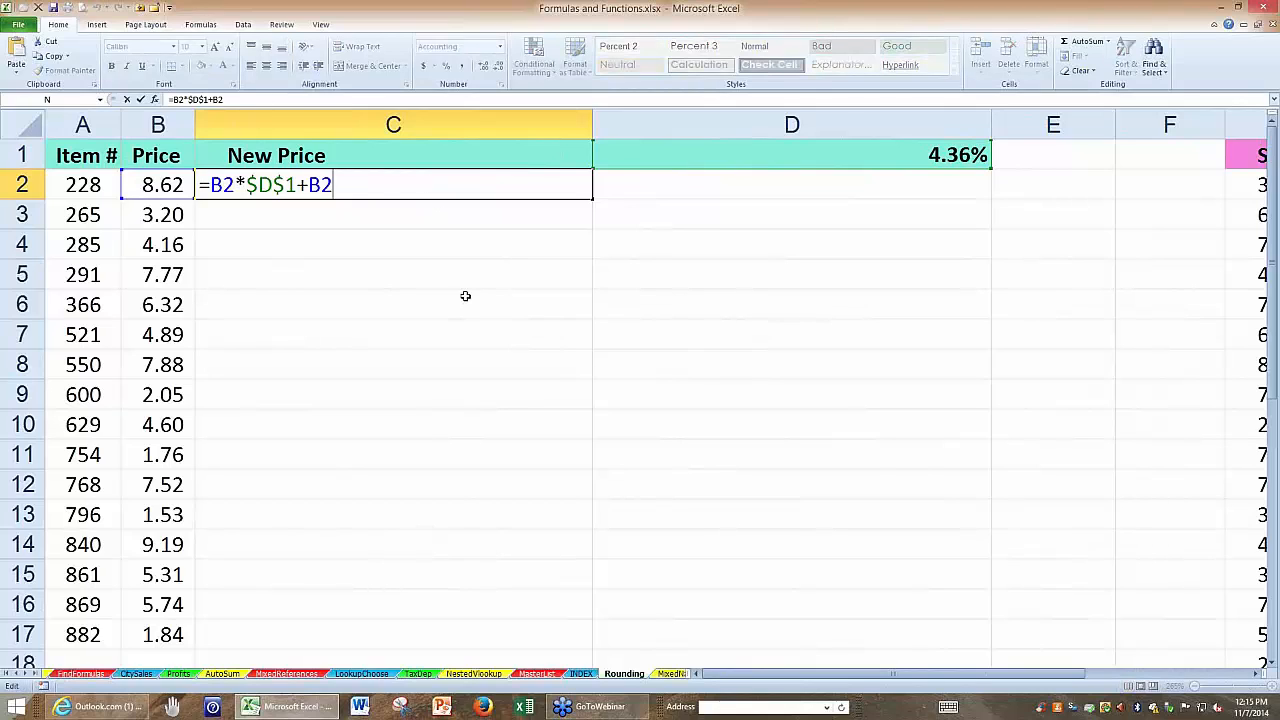
{"action": "key", "text": "Escape"}
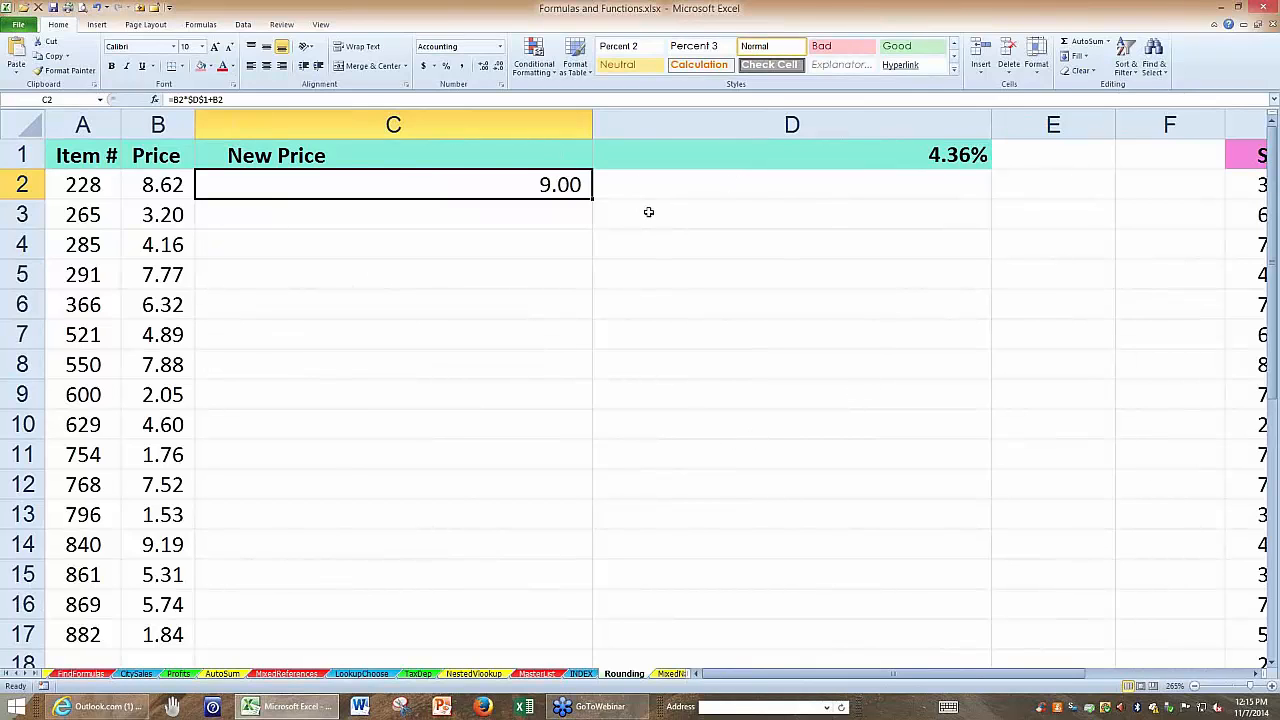
Enter =C2*10000 in D2 to multiply the new price by 10000.
{"action": "left_click", "coordinate": [670, 184]}
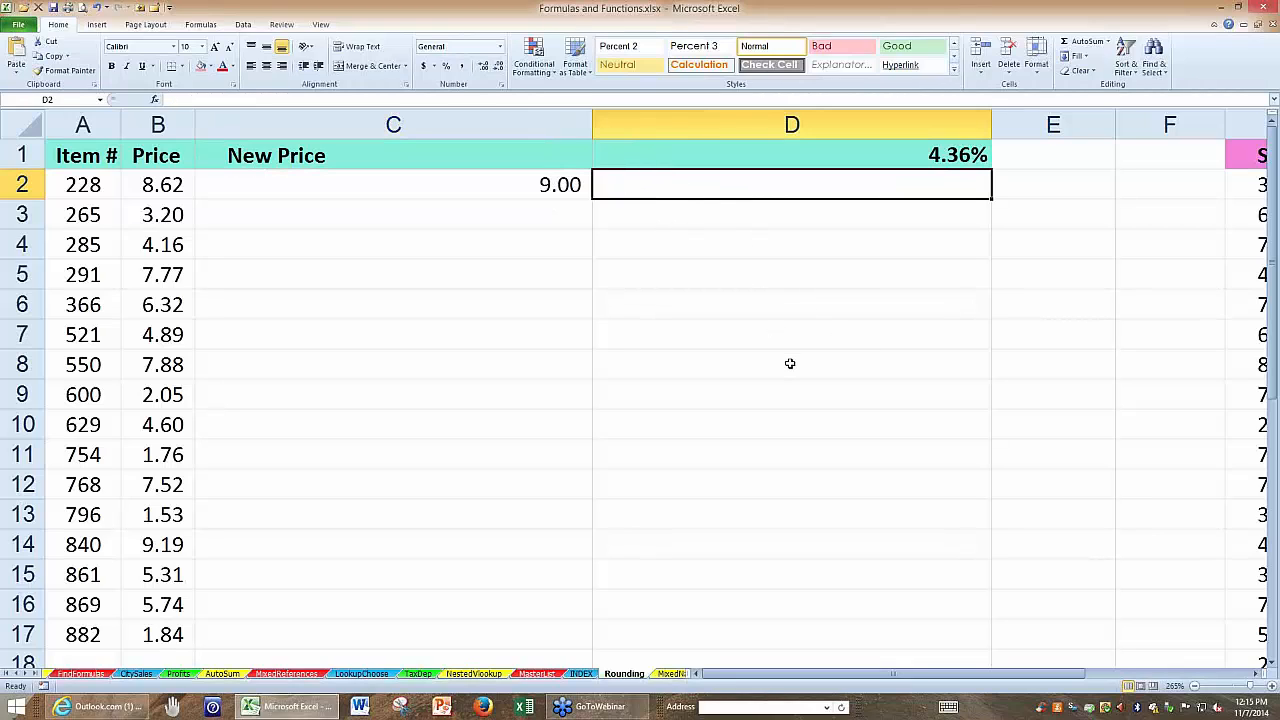
{"action": "type", "text": "="}
{"action": "key", "text": "Left"}
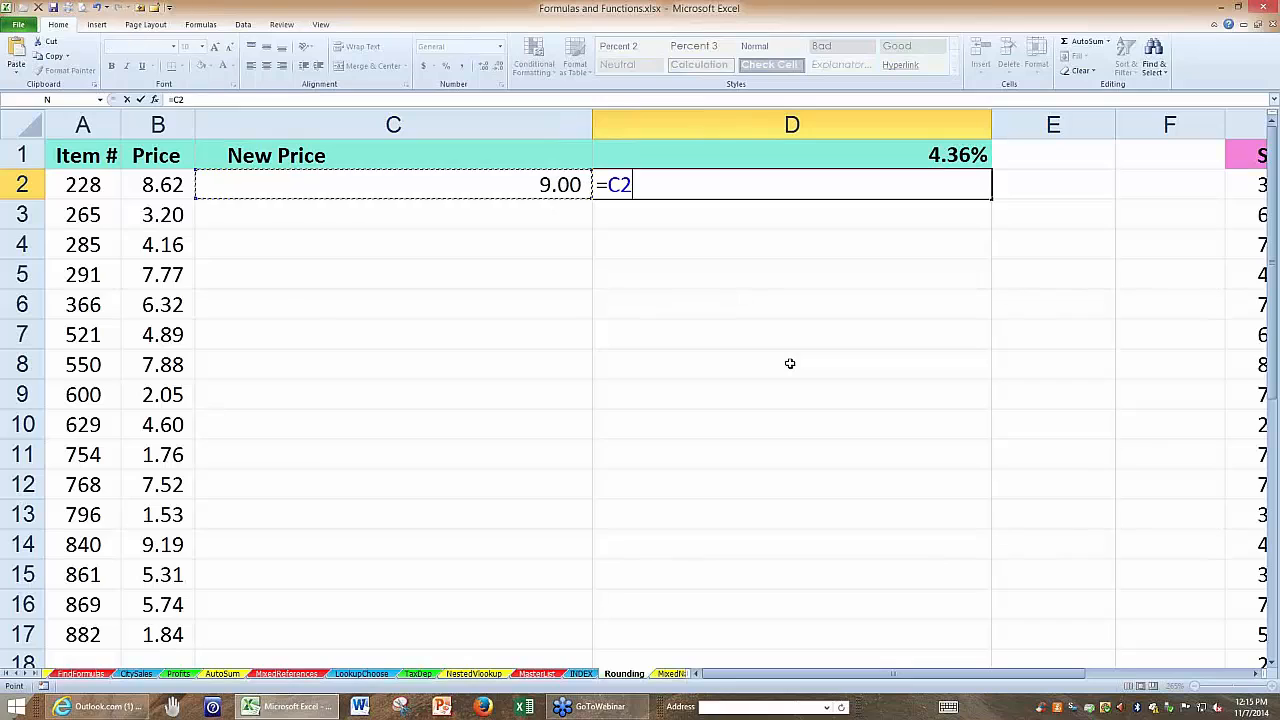
{"action": "type", "text": "*10000"}
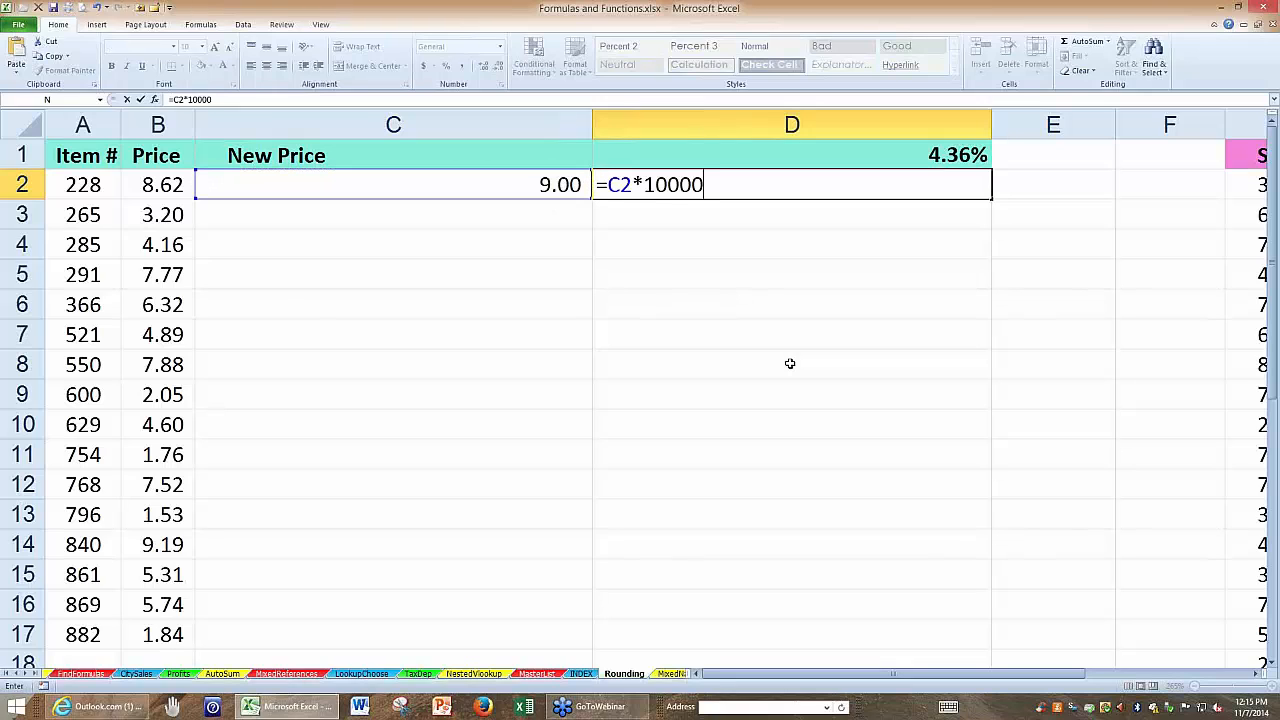
{"action": "key", "text": "Return"}
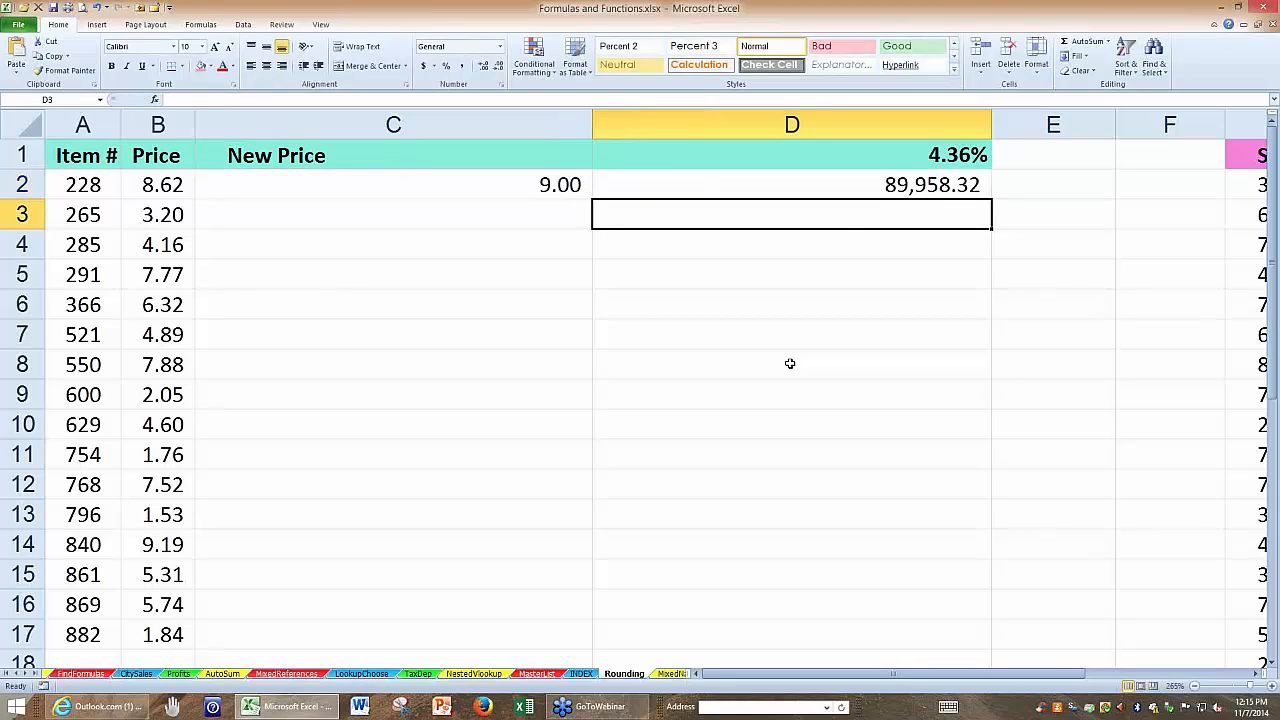
{"action": "left_click", "coordinate": [818, 185]}
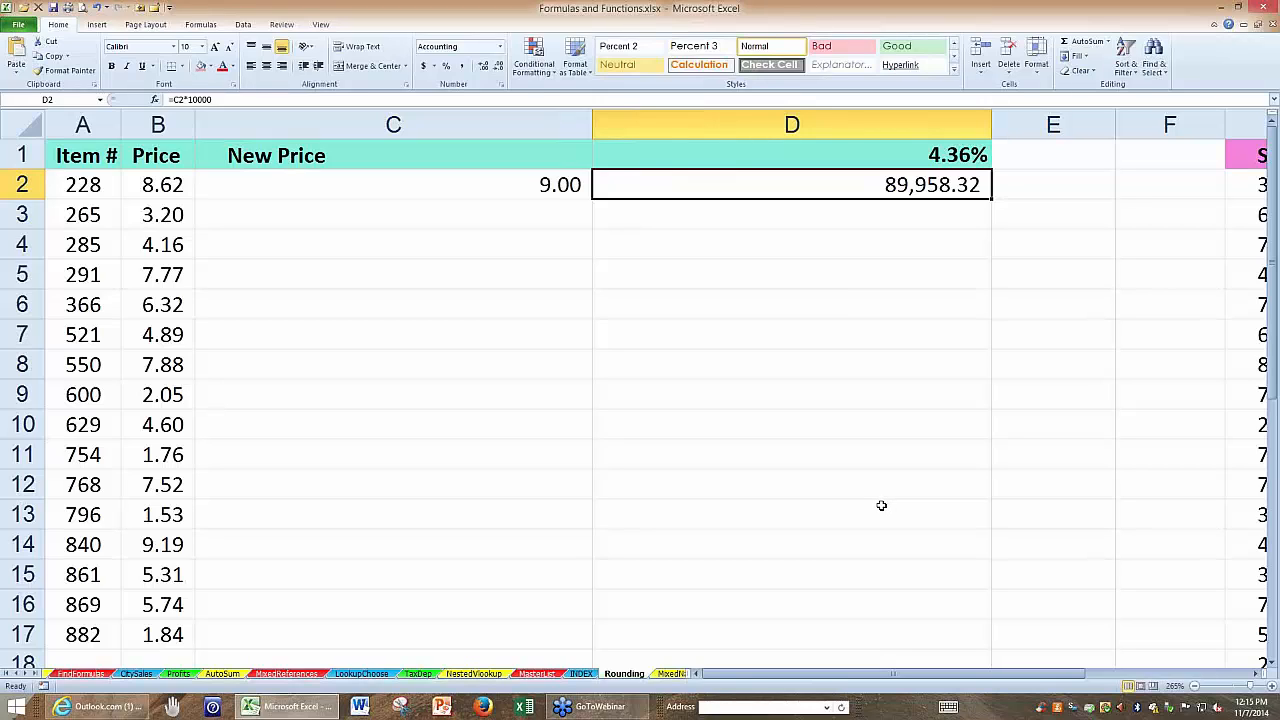
Increase the number format of the new price in C2 to eight decimal places.
{"action": "left_click", "coordinate": [536, 185]}
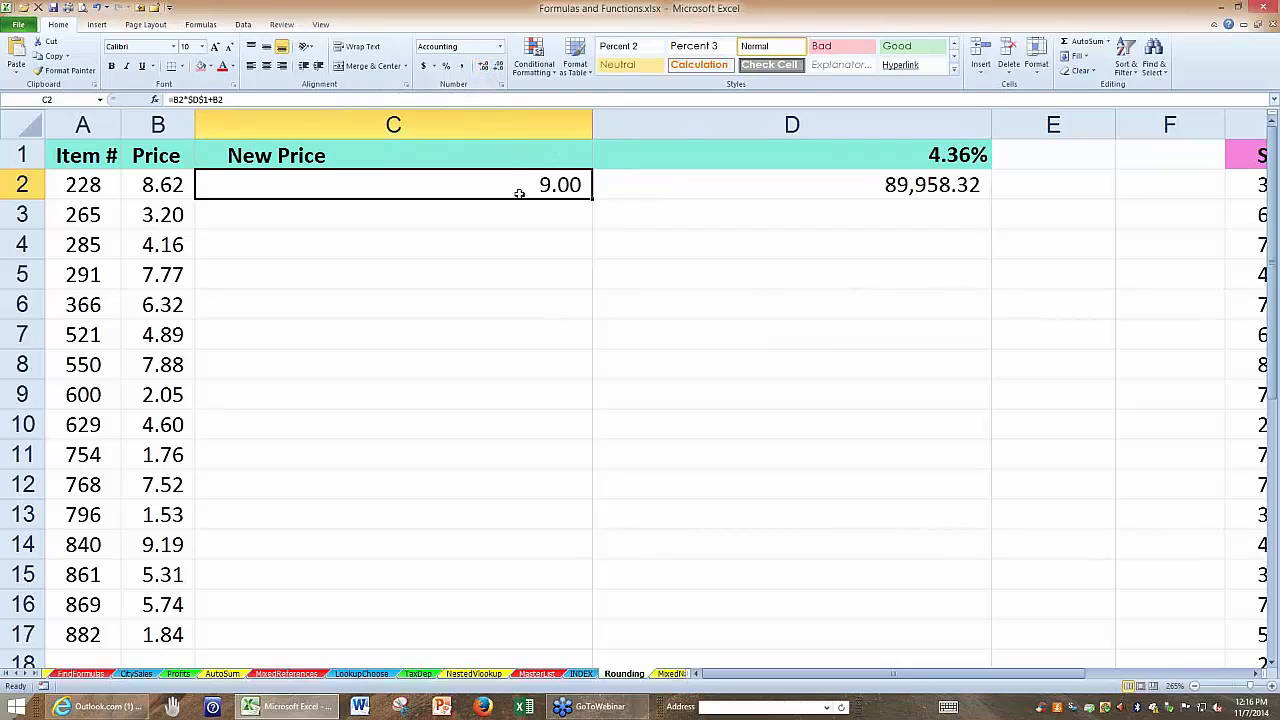
{"action": "left_click", "coordinate": [636, 186]}
{"action": "left_click", "coordinate": [526, 184]}
{"action": "left_click", "coordinate": [484, 70]}
{"action": "left_click", "coordinate": [484, 70]}
{"action": "left_click", "coordinate": [484, 70]}
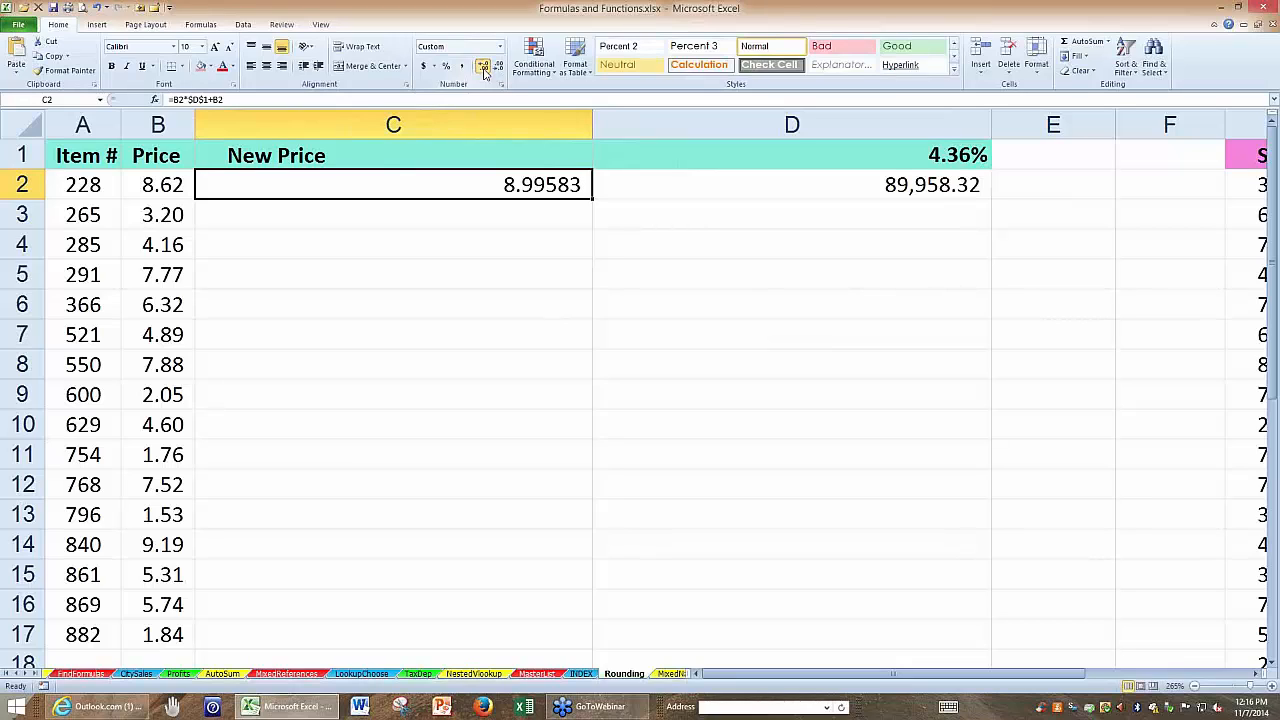
{"action": "left_click", "coordinate": [484, 70]}
{"action": "left_click", "coordinate": [484, 70]}
{"action": "left_click", "coordinate": [484, 70]}
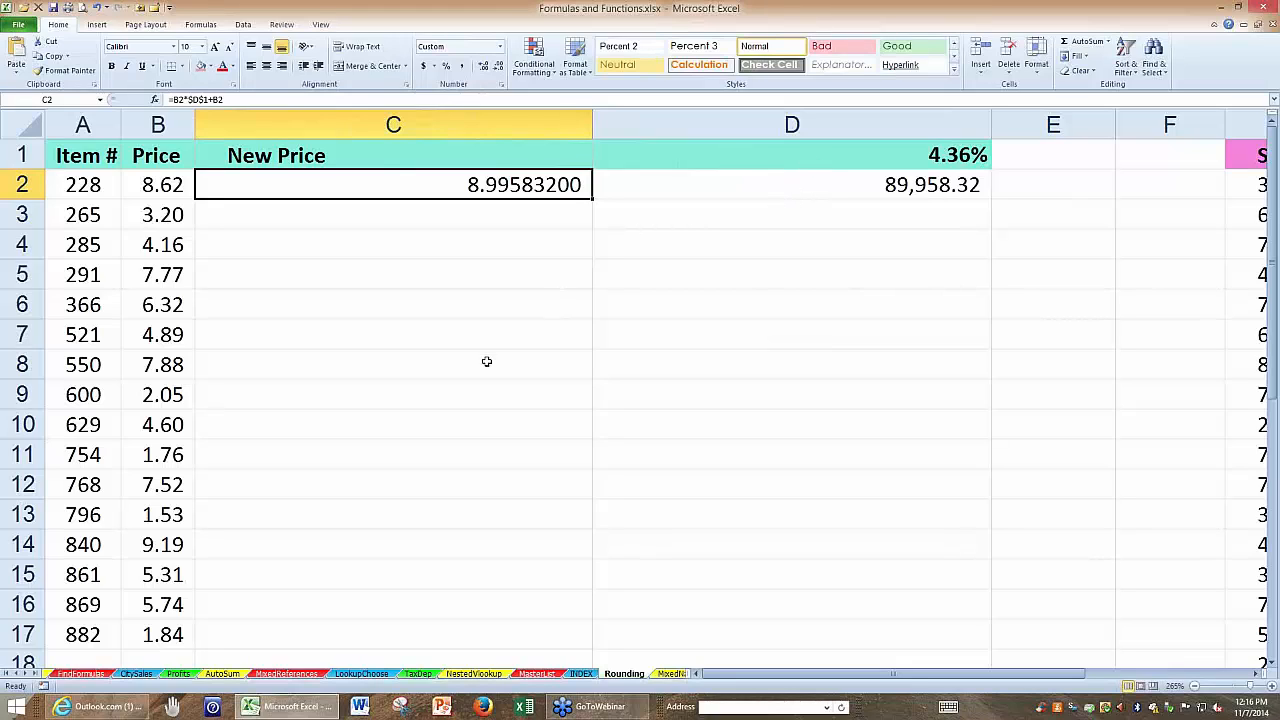
Wrap C2's formula in ROUND with two digits, =ROUND(B2*$D$1+B2,2), and copy it down the New Price column to C17.
{"action": "double_click", "coordinate": [237, 188]}
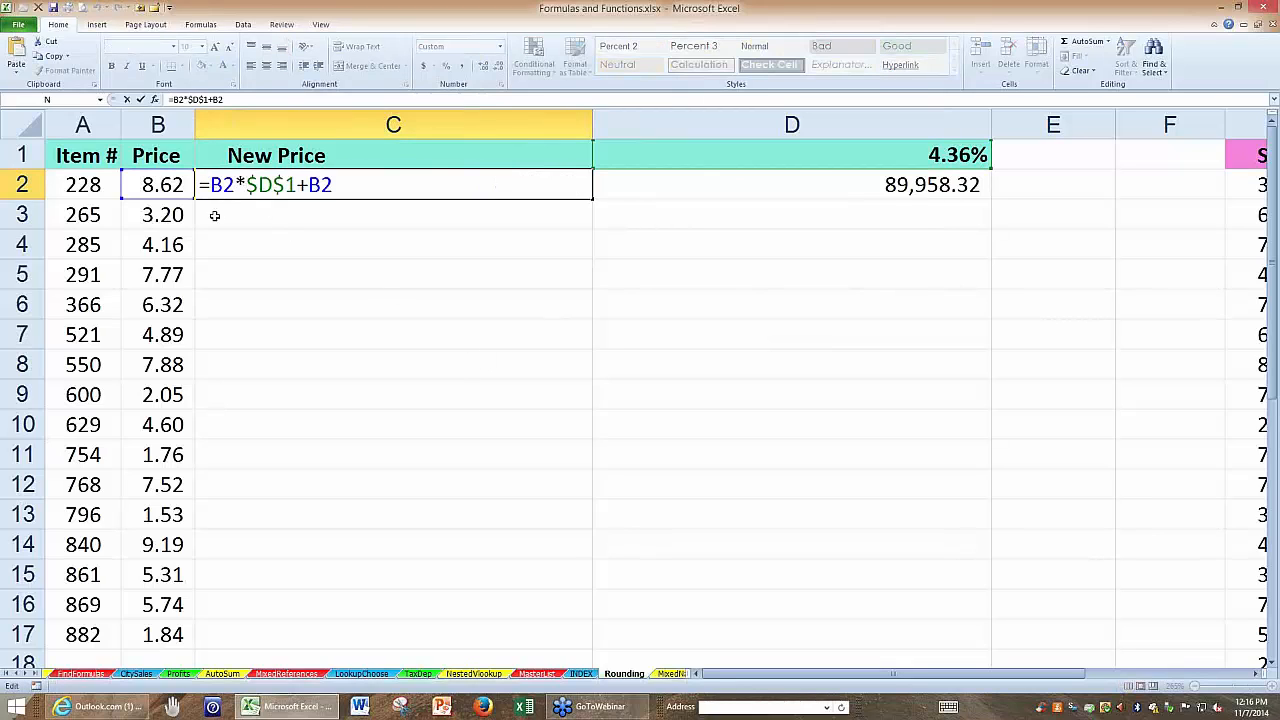
{"action": "type", "text": "round("}
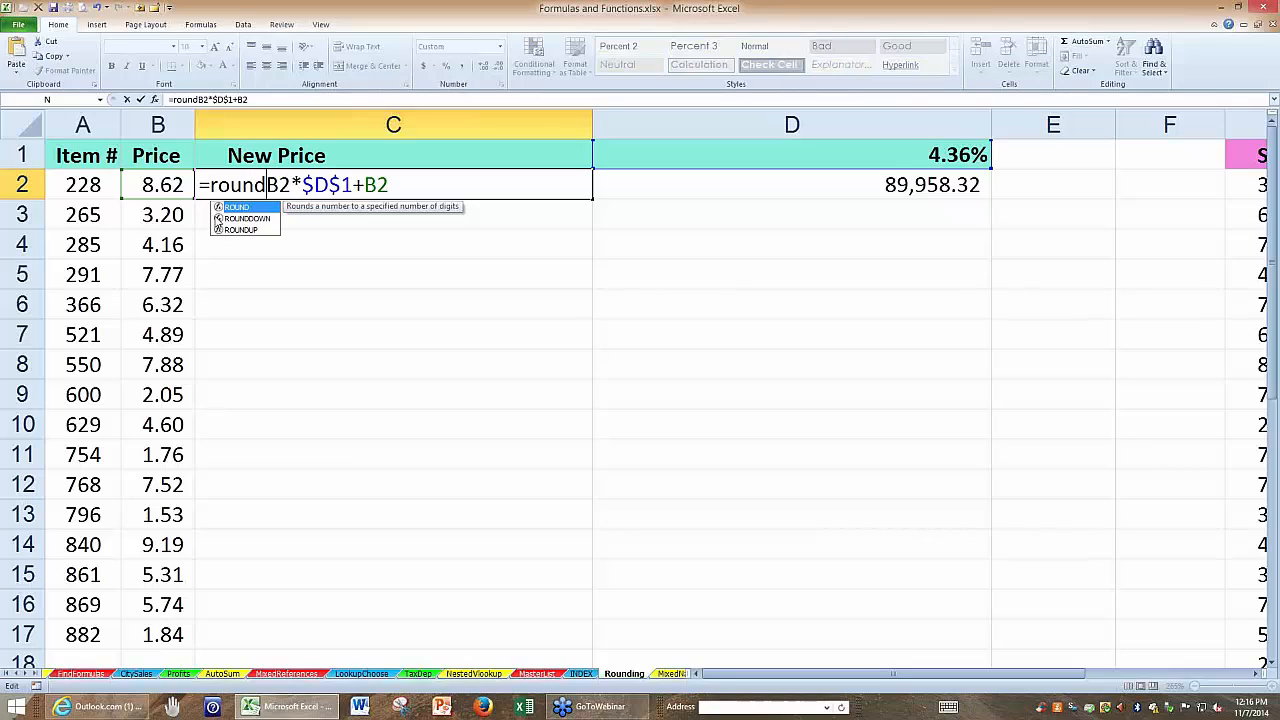
{"action": "left_click", "coordinate": [405, 185]}
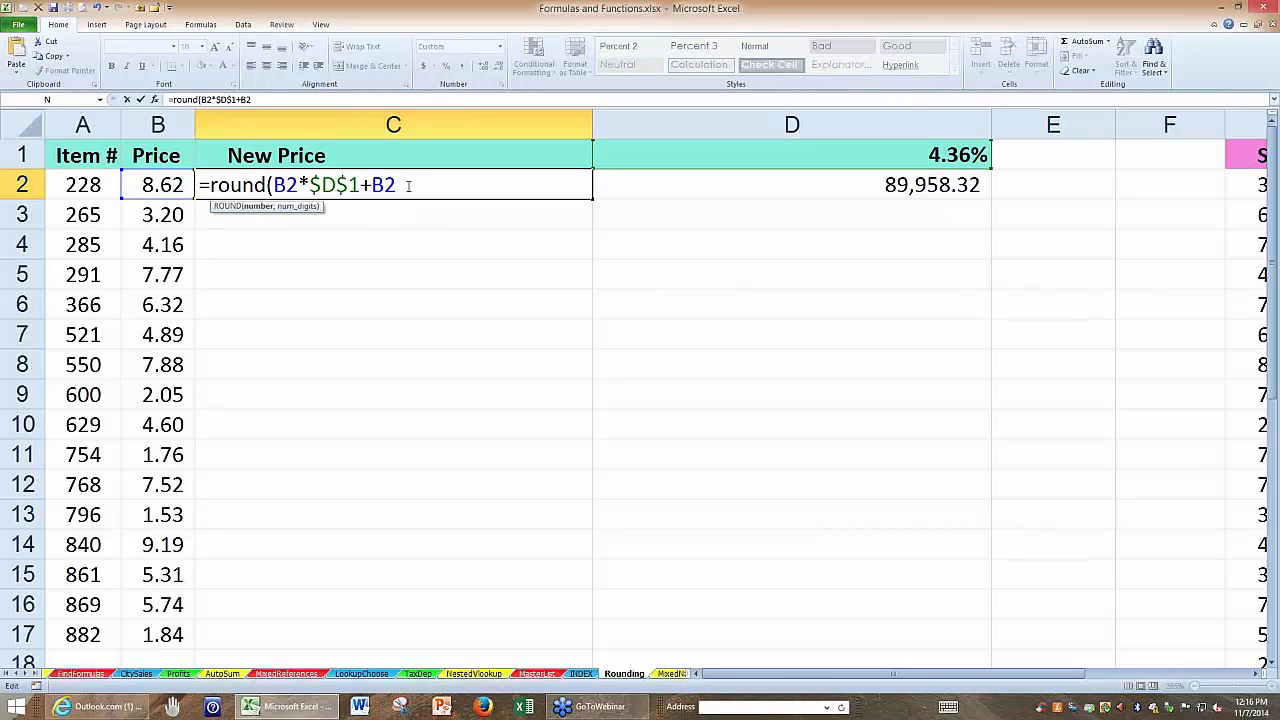
{"action": "type", "text": ",2)"}
{"action": "key", "text": "ctrl+Return"}
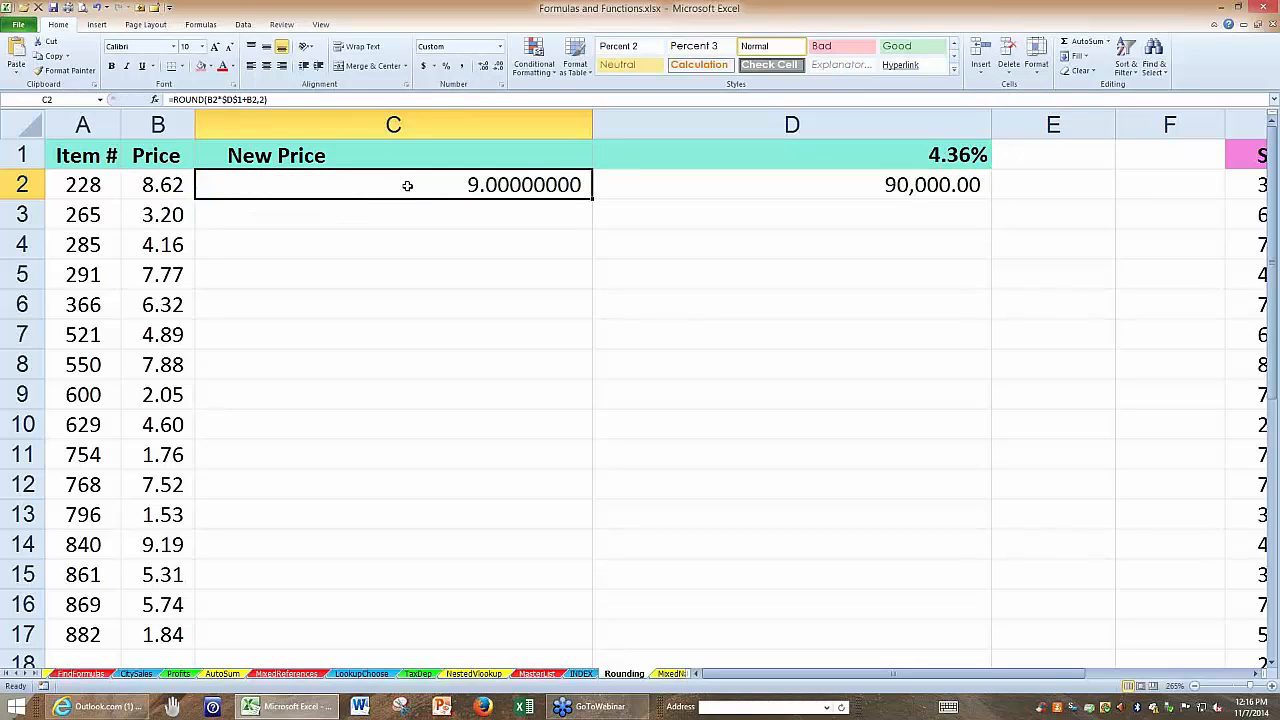
{"action": "double_click", "coordinate": [595, 202]}
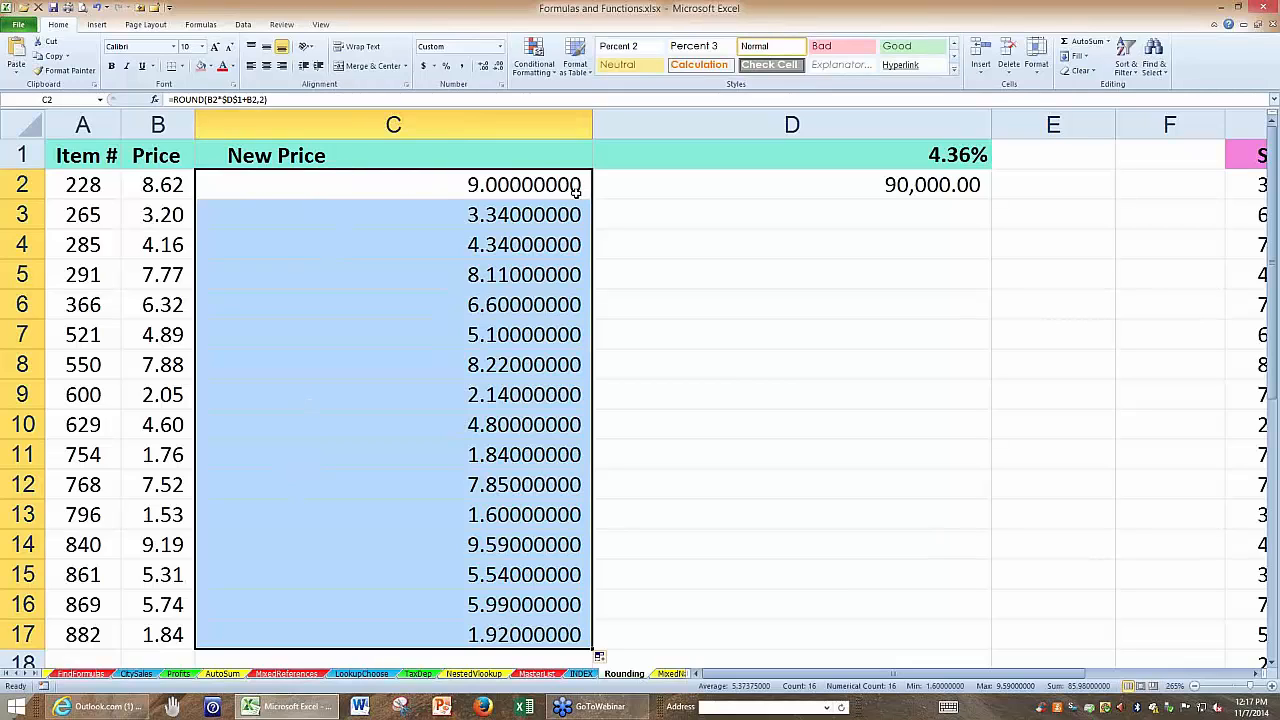
{"action": "left_click", "coordinate": [222, 184]}
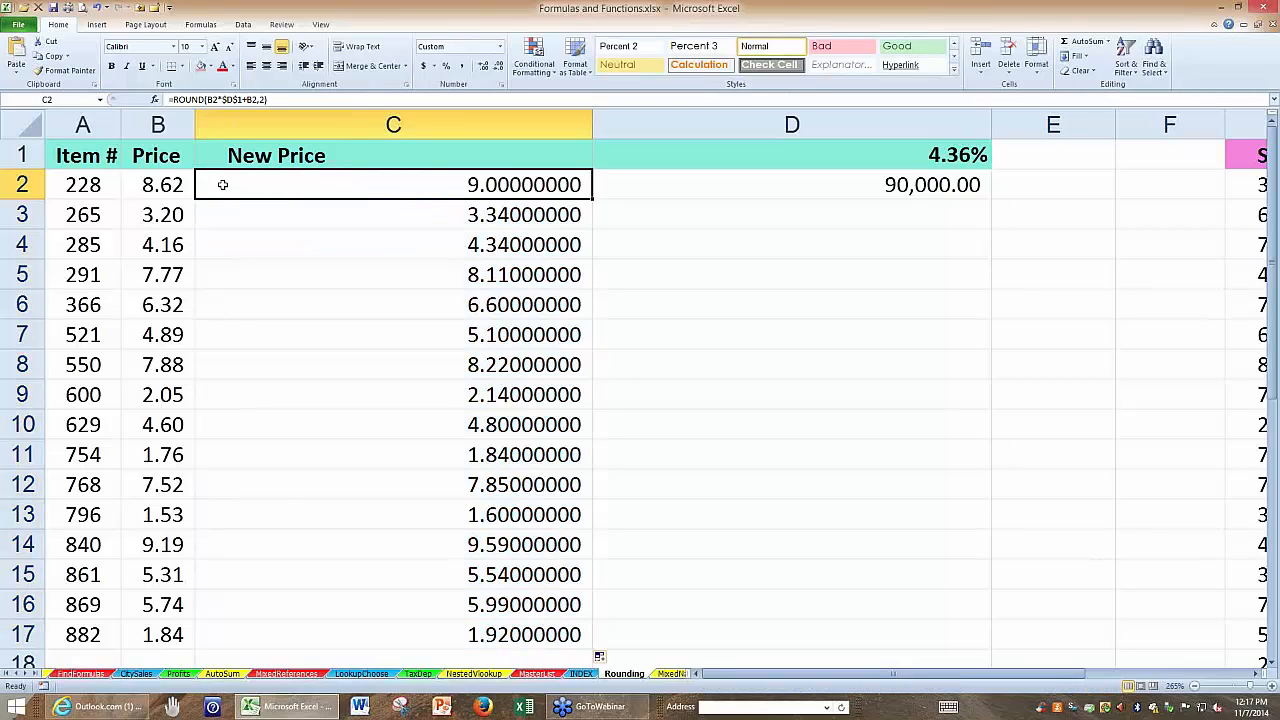
Change the function in C2 to ROUNDUP, =ROUNDUP(B2*$D$1+B2,2), and copy it down the New Price column to C7.
{"action": "double_click", "coordinate": [224, 184]}
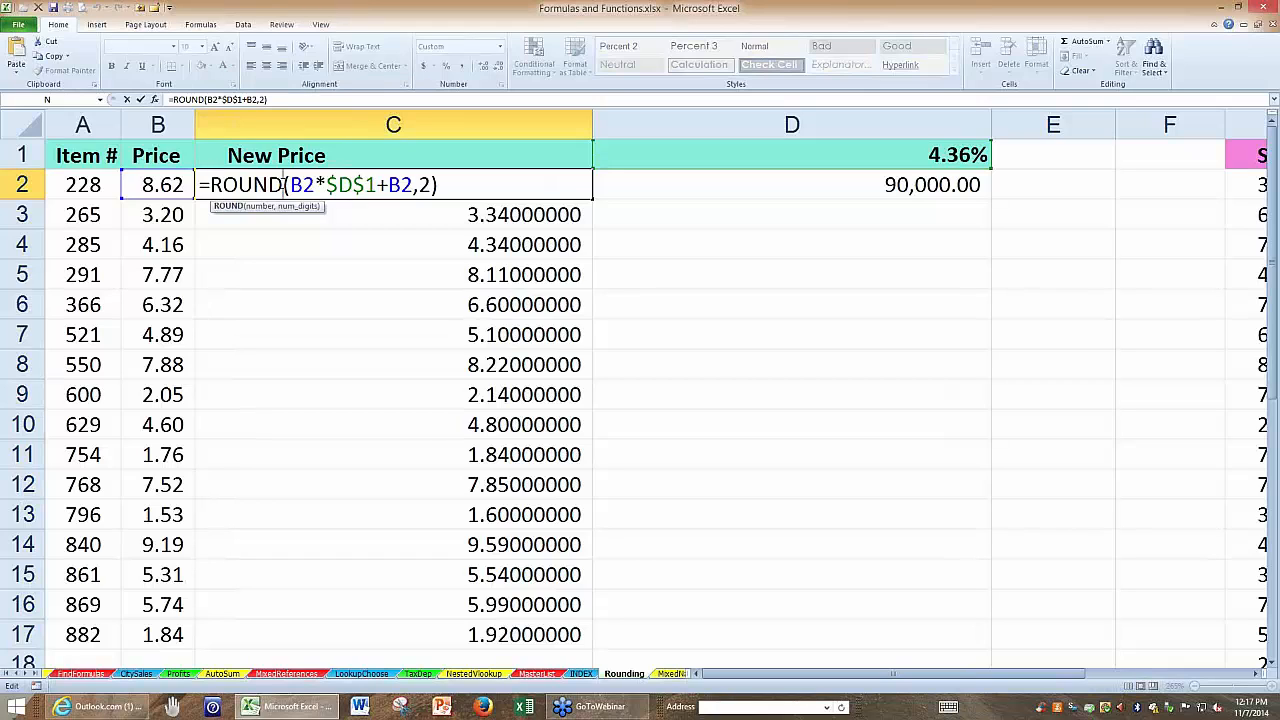
{"action": "type", "text": "up"}
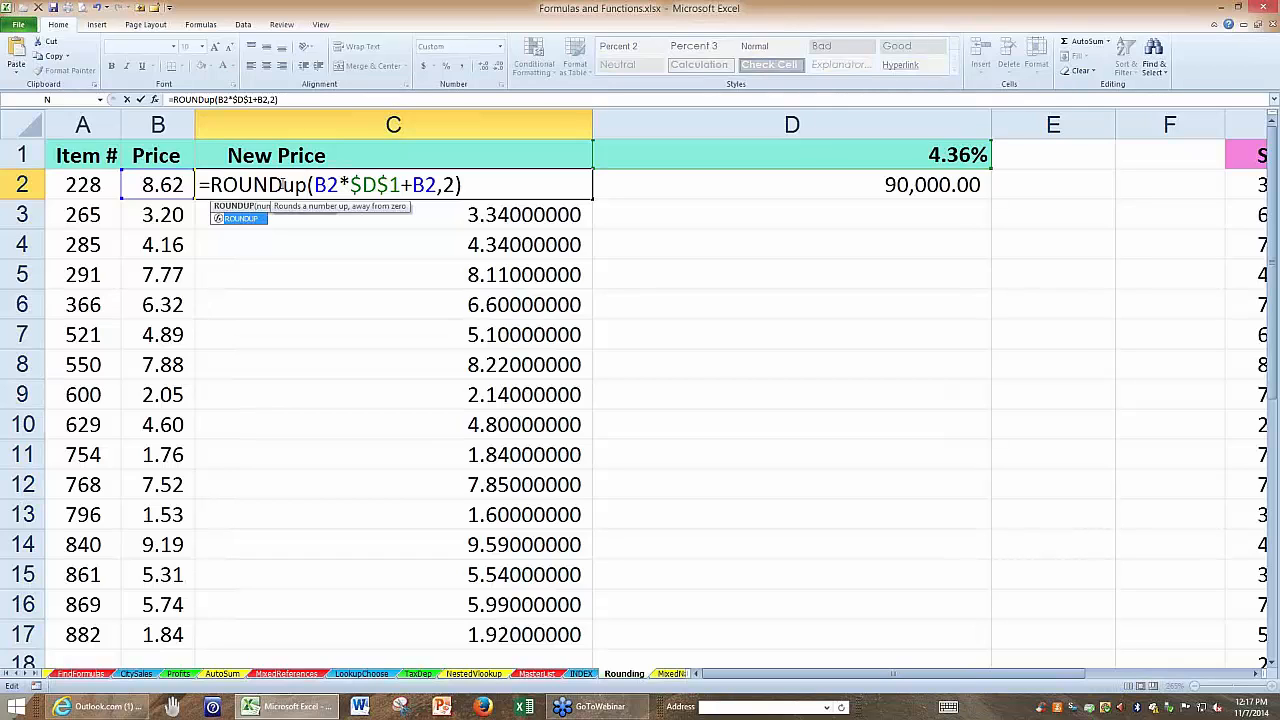
{"action": "key", "text": "ctrl+Return"}
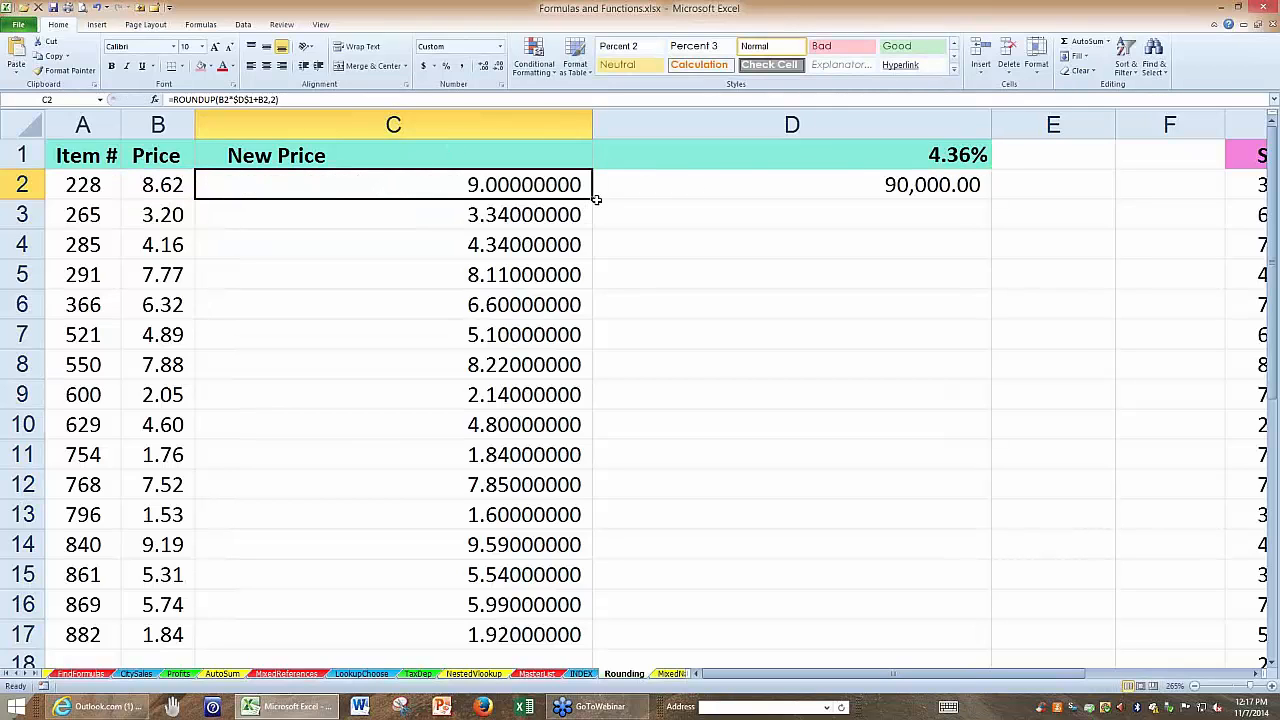
{"action": "left_click_drag", "start_coordinate": [594, 199], "coordinate": [585, 340]}
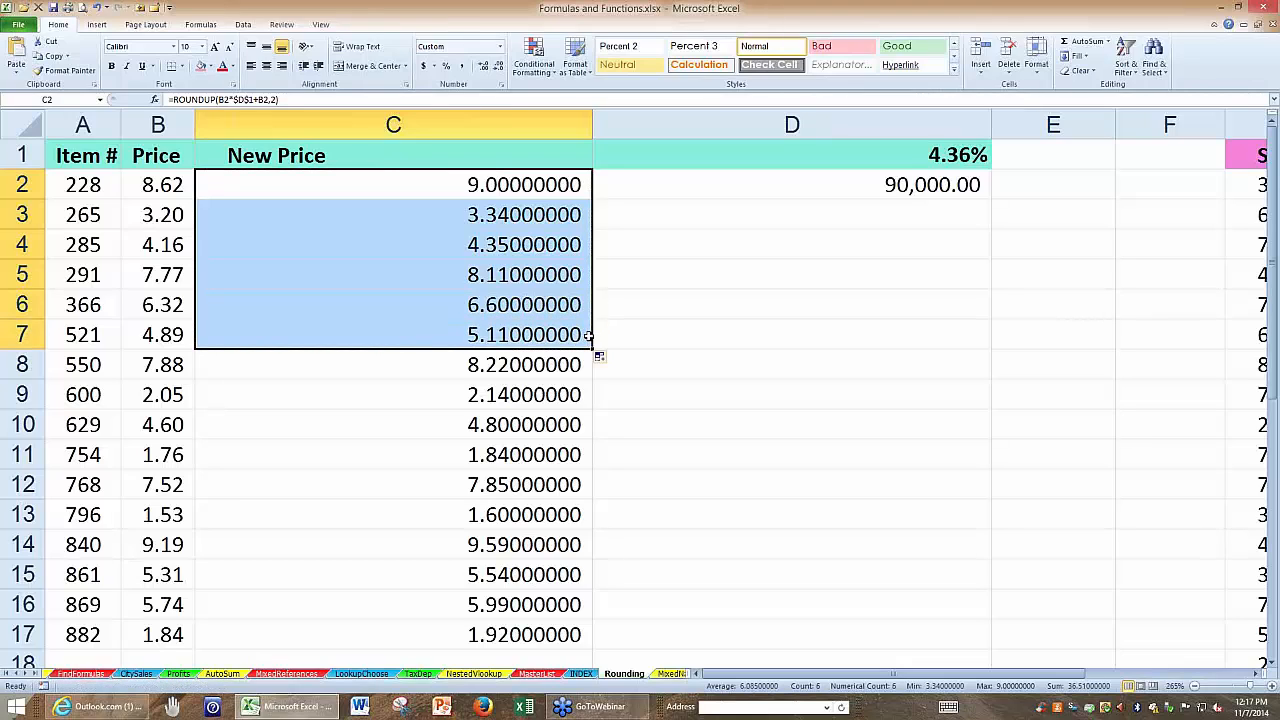
Evaluate the B7*$D$1+B7 part of the ROUNDUP formula in C7 to view its unrounded value, leaving the formula as it is.
{"action": "left_click", "coordinate": [450, 334]}
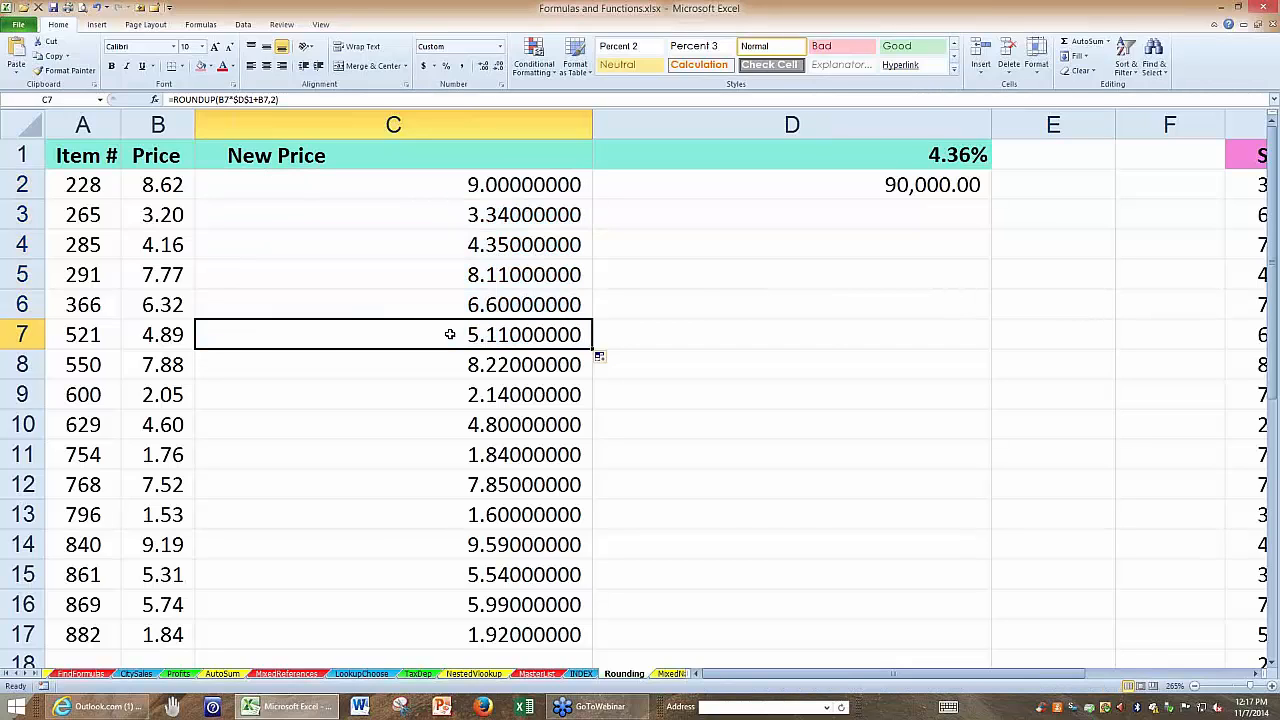
{"action": "double_click", "coordinate": [450, 334]}
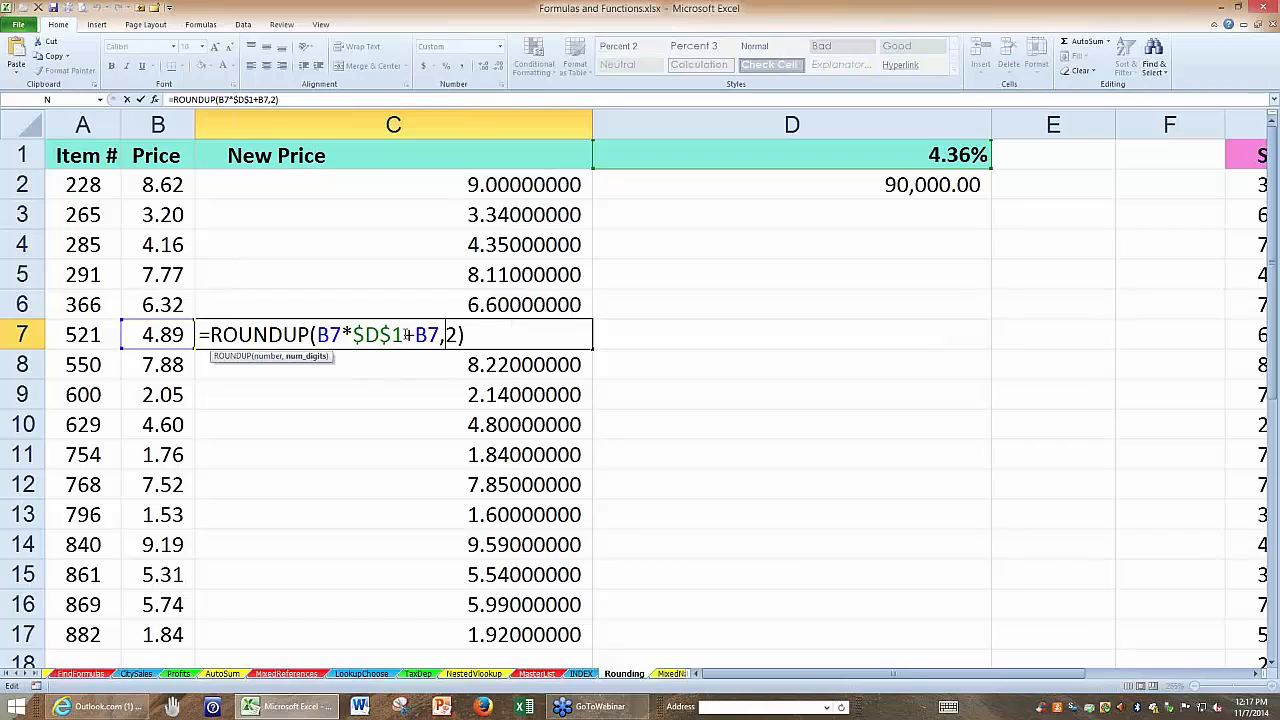
{"action": "left_click_drag", "start_coordinate": [441, 336], "coordinate": [318, 337]}
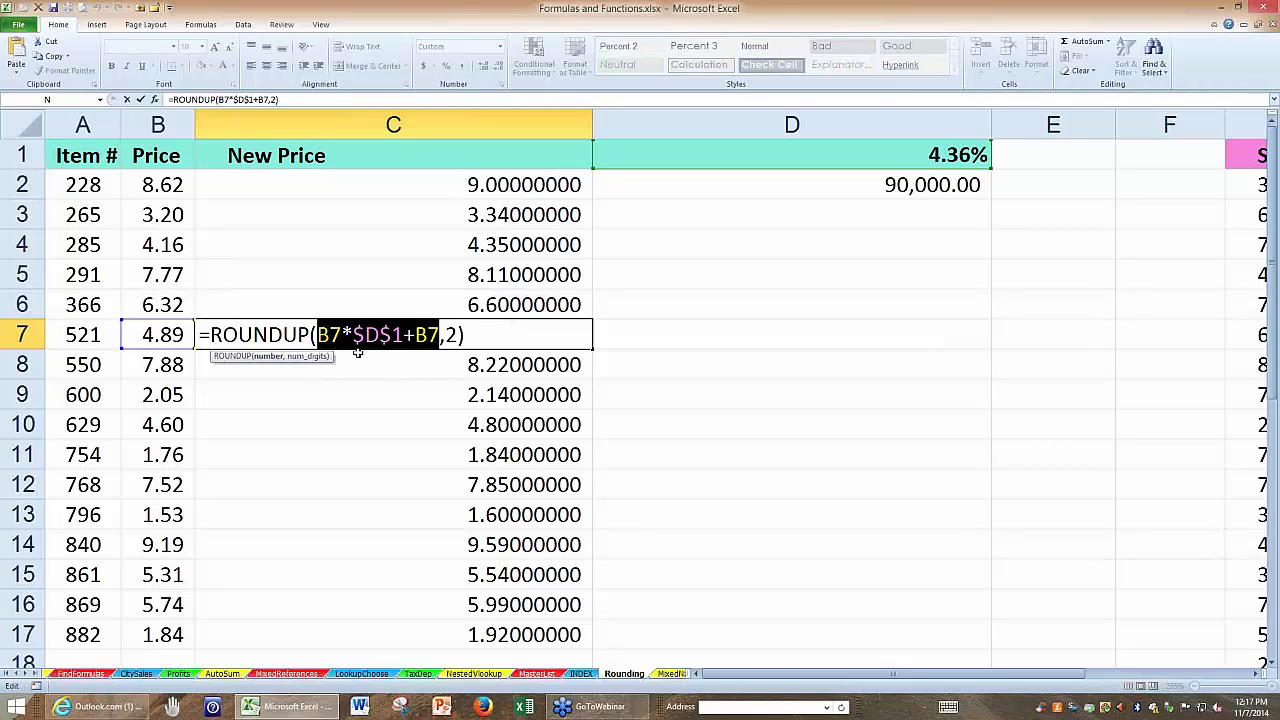
{"action": "key", "text": "F9"}
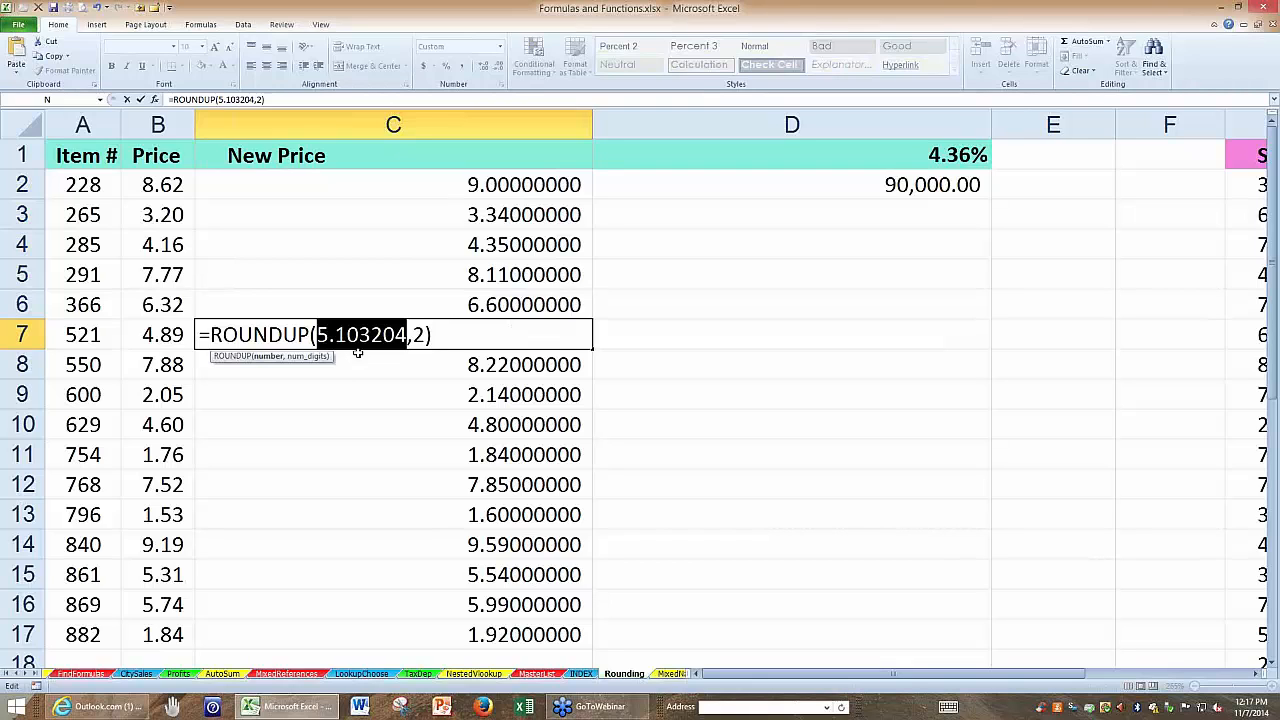
{"action": "key", "text": "Escape"}
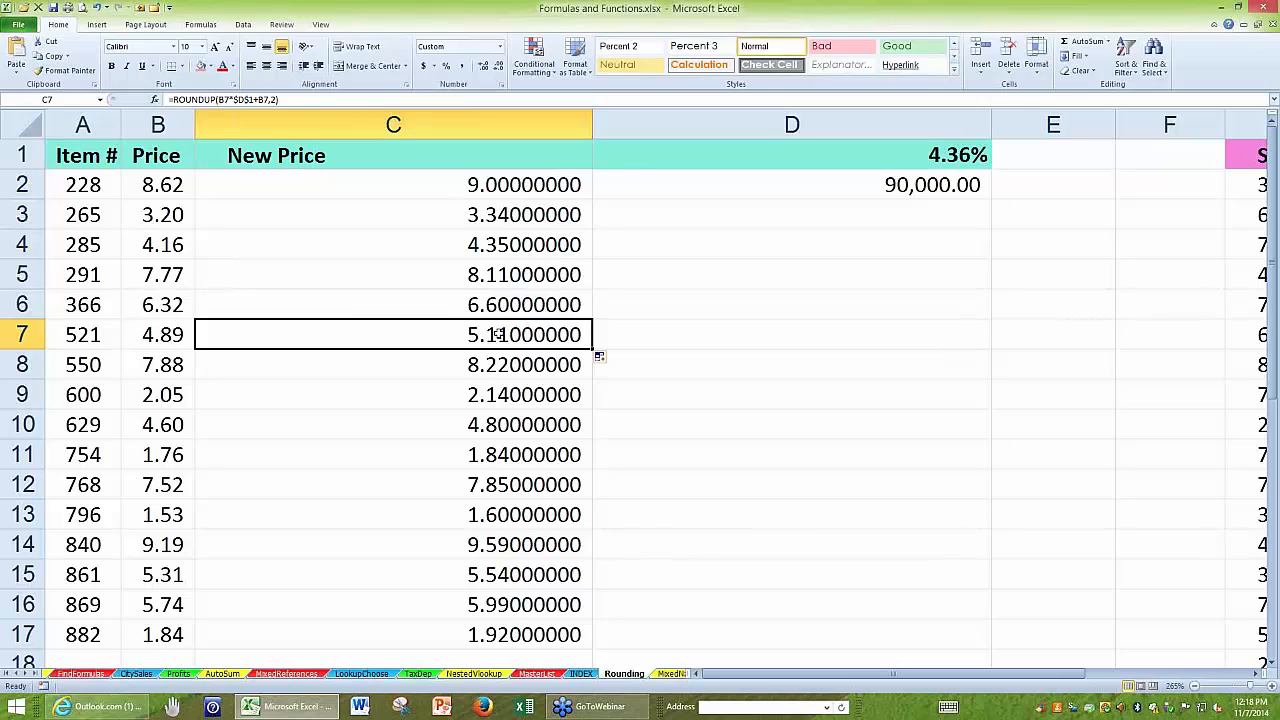
Change the function in C2 to ROUNDDOWN, =ROUNDDOWN(B2*$D$1+B2,2), and check the dependent formula in D2.
{"action": "left_click", "coordinate": [416, 188]}
{"action": "double_click", "coordinate": [420, 187]}
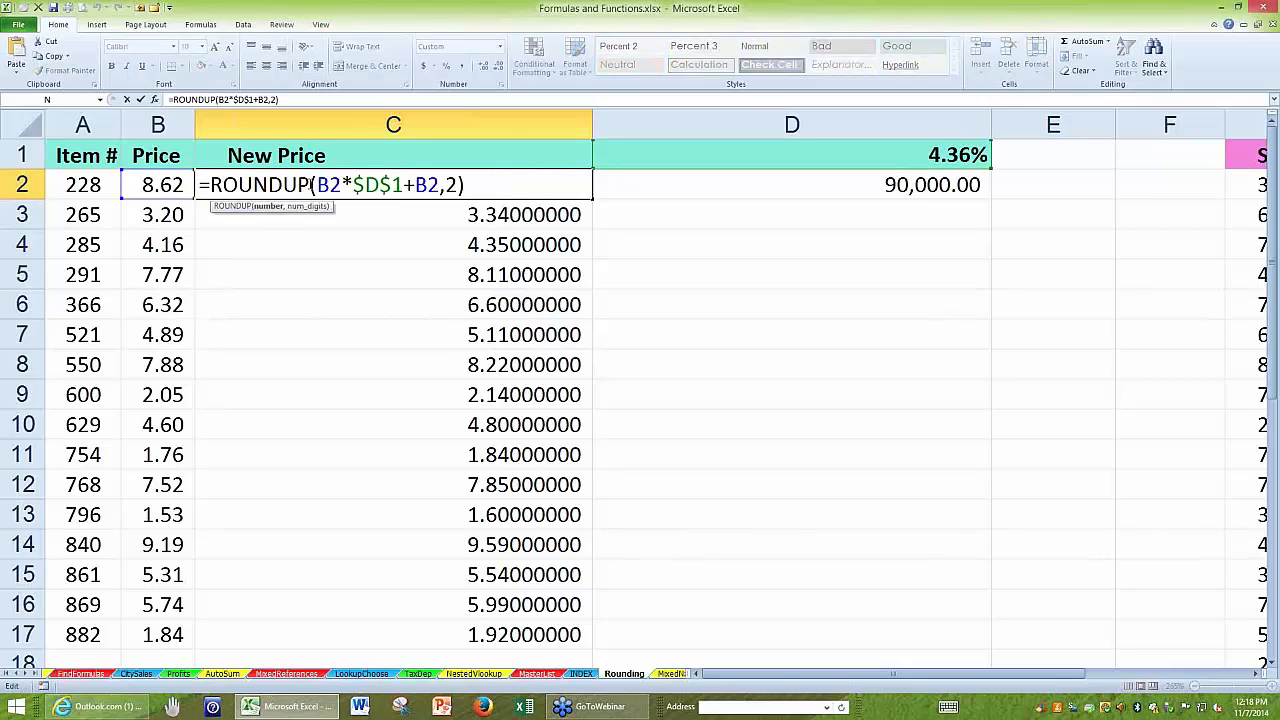
{"action": "left_click_drag", "start_coordinate": [310, 185], "coordinate": [291, 182]}
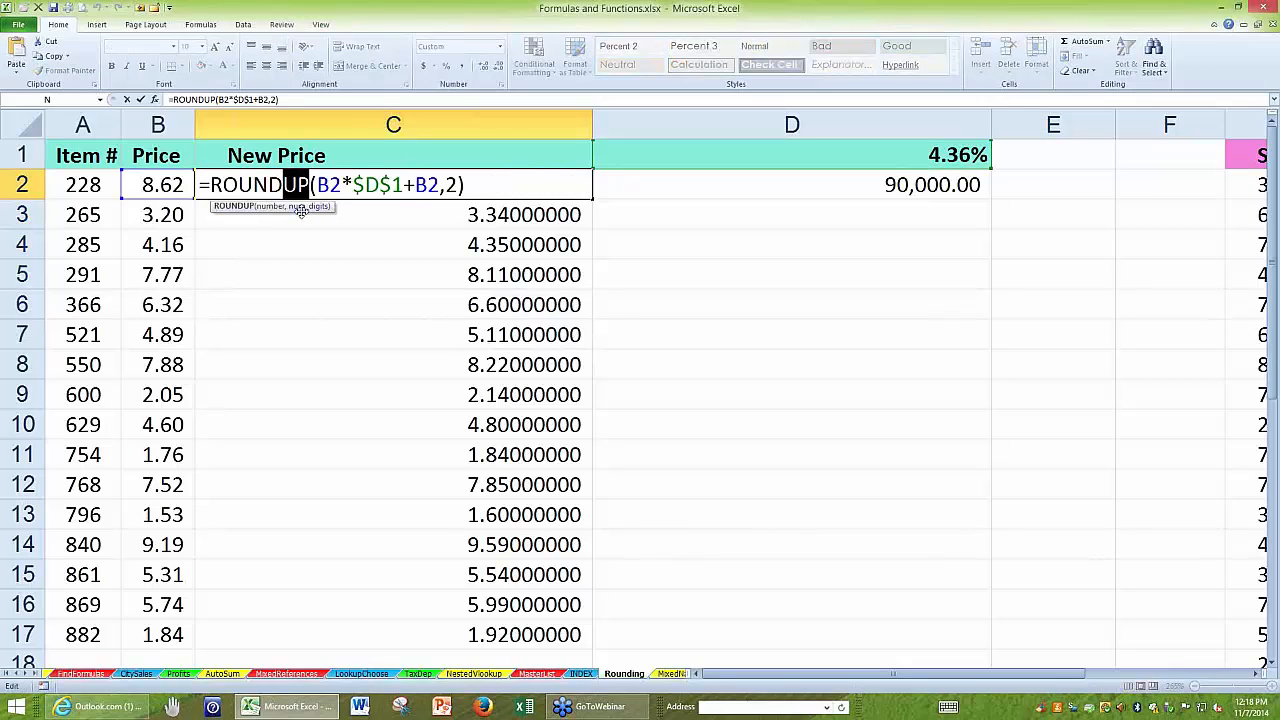
{"action": "type", "text": "dow"}
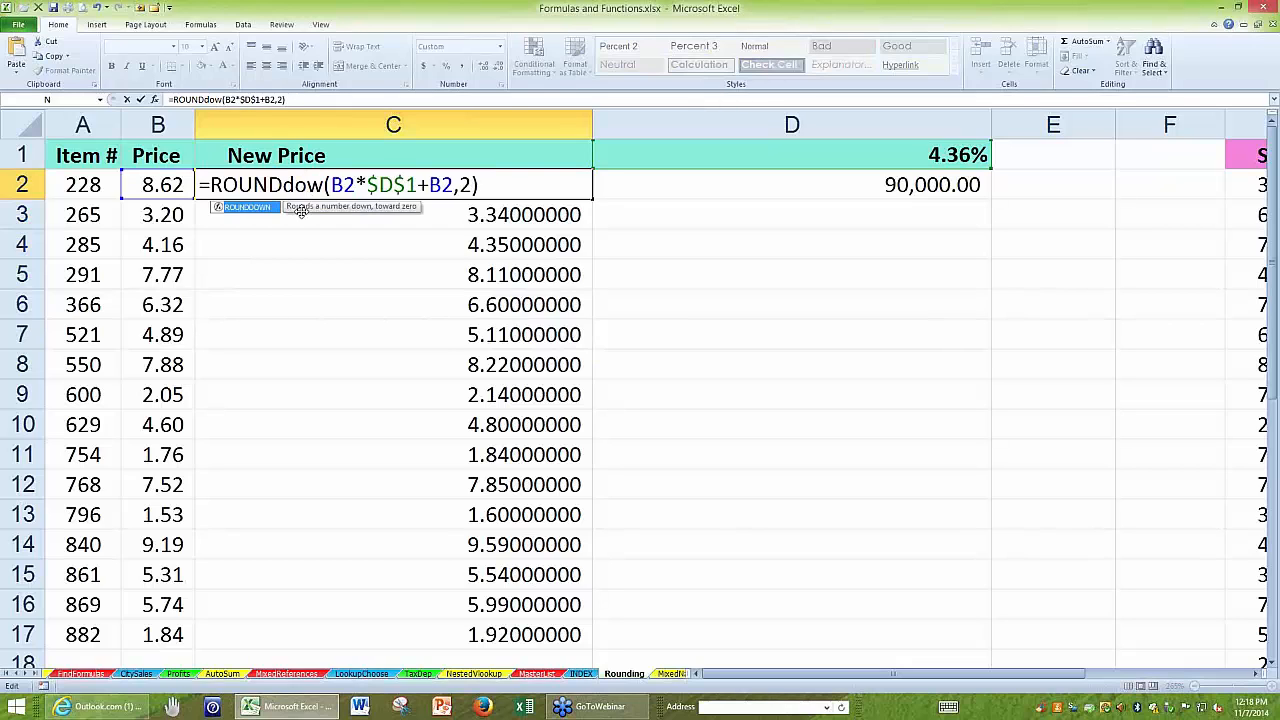
{"action": "type", "text": "n"}
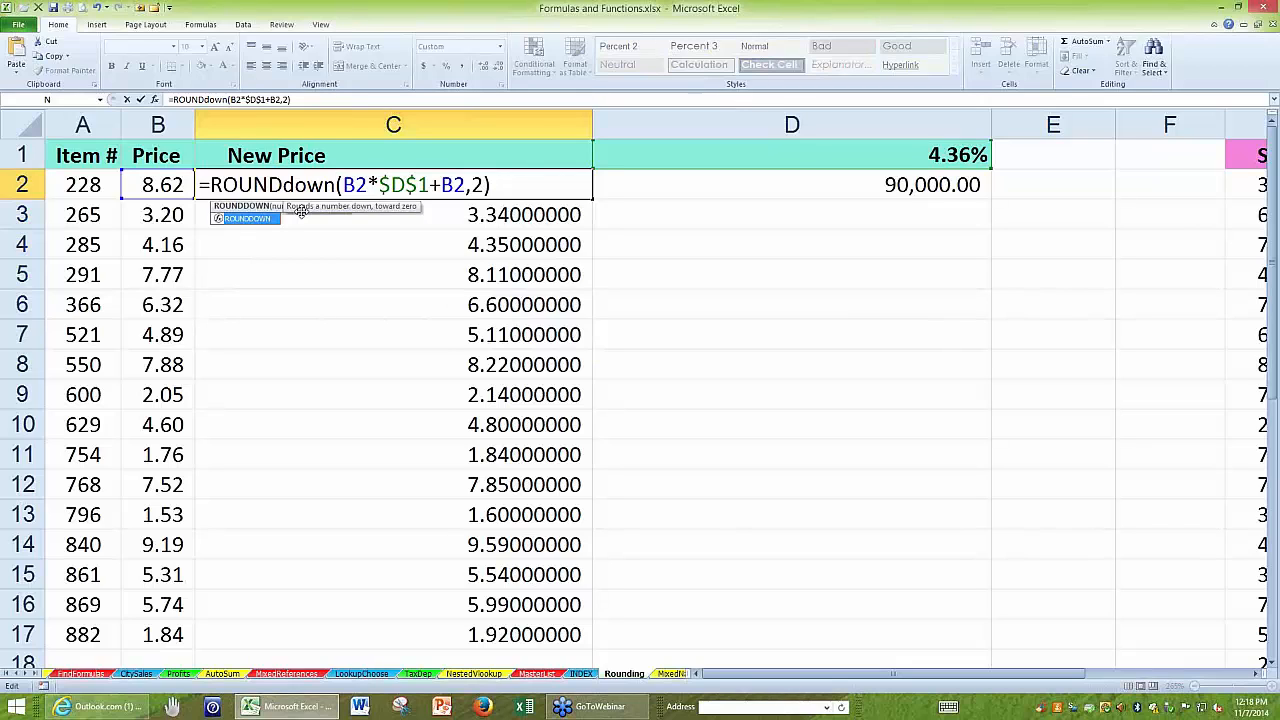
{"action": "key", "text": "Return"}
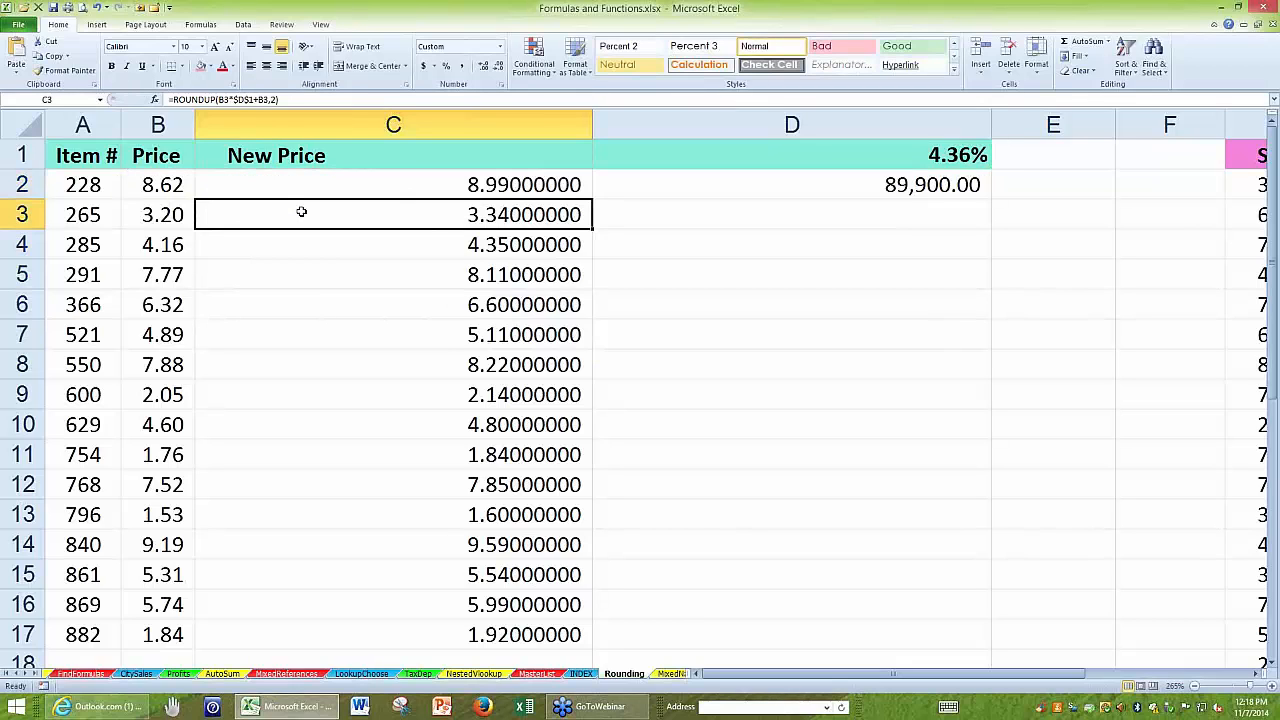
{"action": "left_click", "coordinate": [364, 177]}
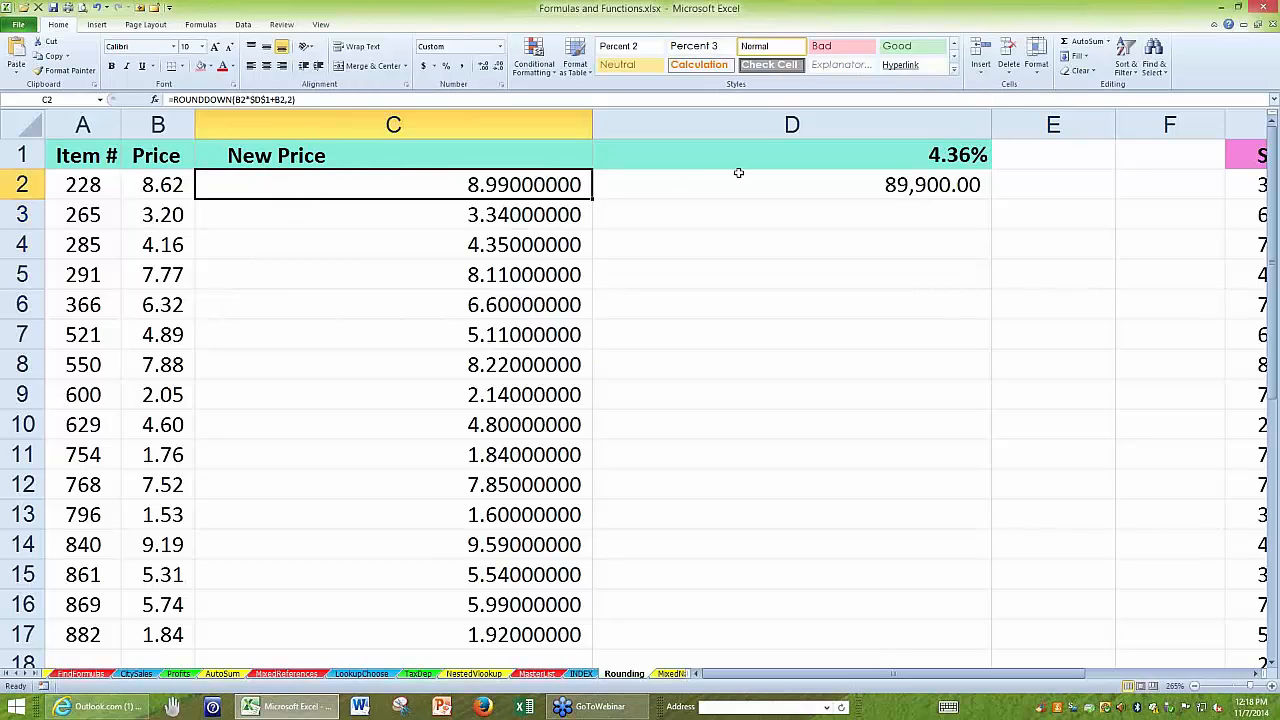
{"action": "left_click", "coordinate": [740, 180]}
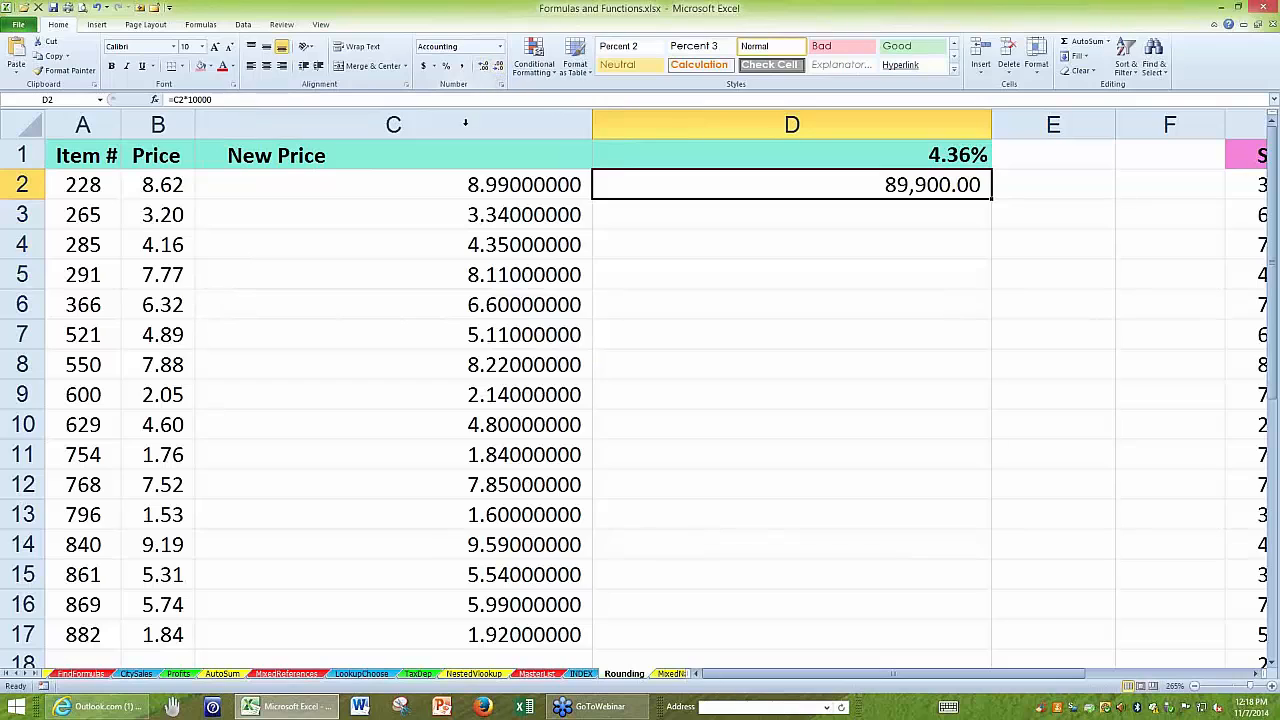
{"action": "left_click", "coordinate": [446, 184]}
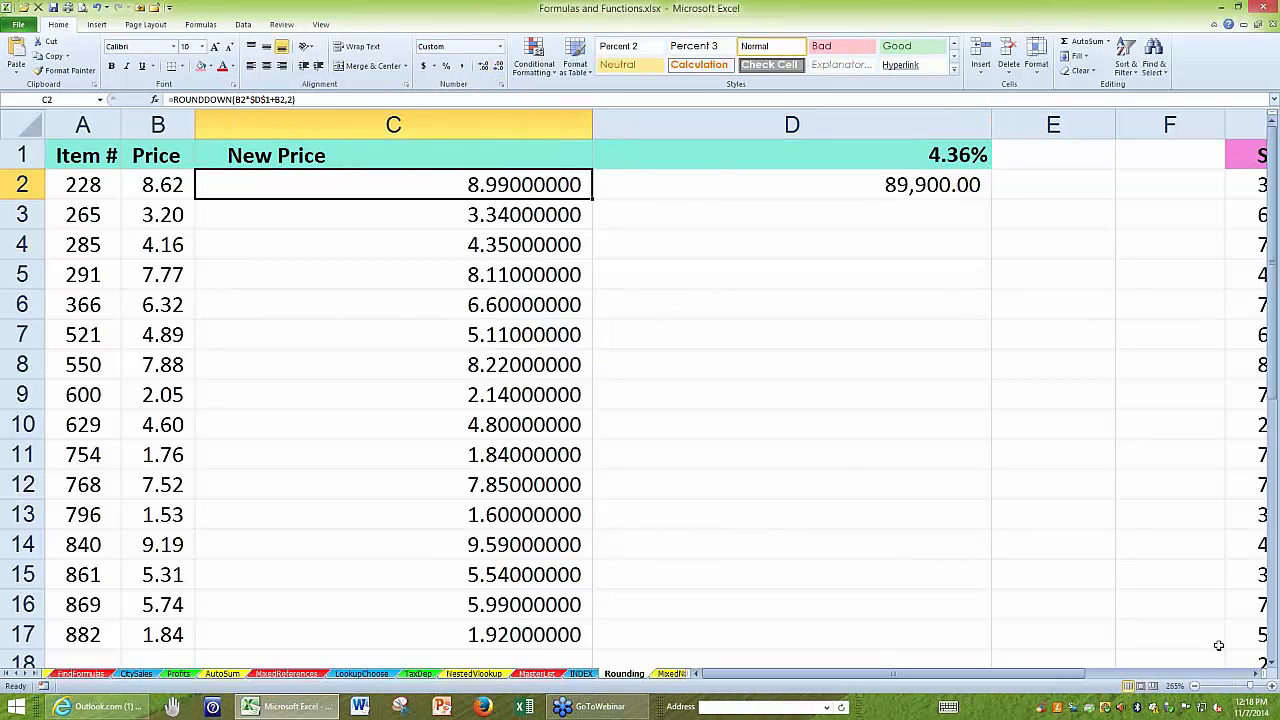
Go to the New Salary formula in H2 and widen column H slightly.
{"action": "left_click", "coordinate": [1256, 674]}
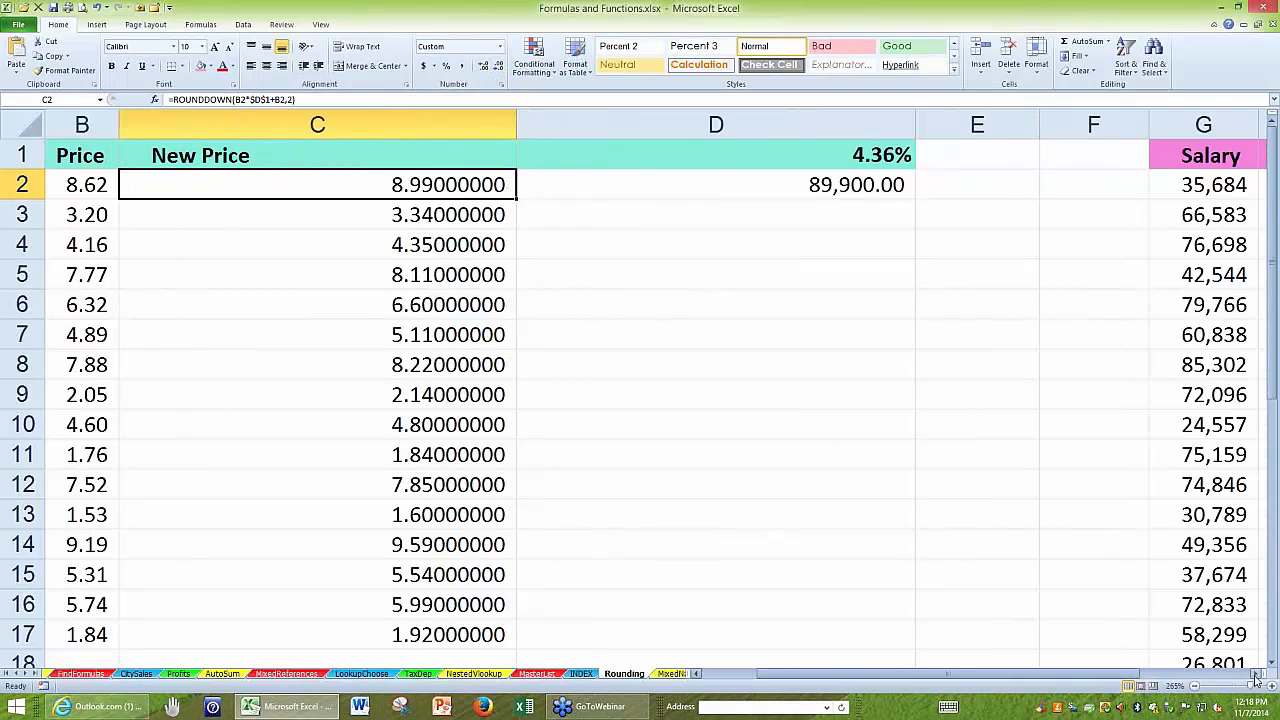
{"action": "left_click", "coordinate": [1256, 674]}
{"action": "left_click", "coordinate": [1256, 674]}
{"action": "left_click", "coordinate": [1256, 674]}
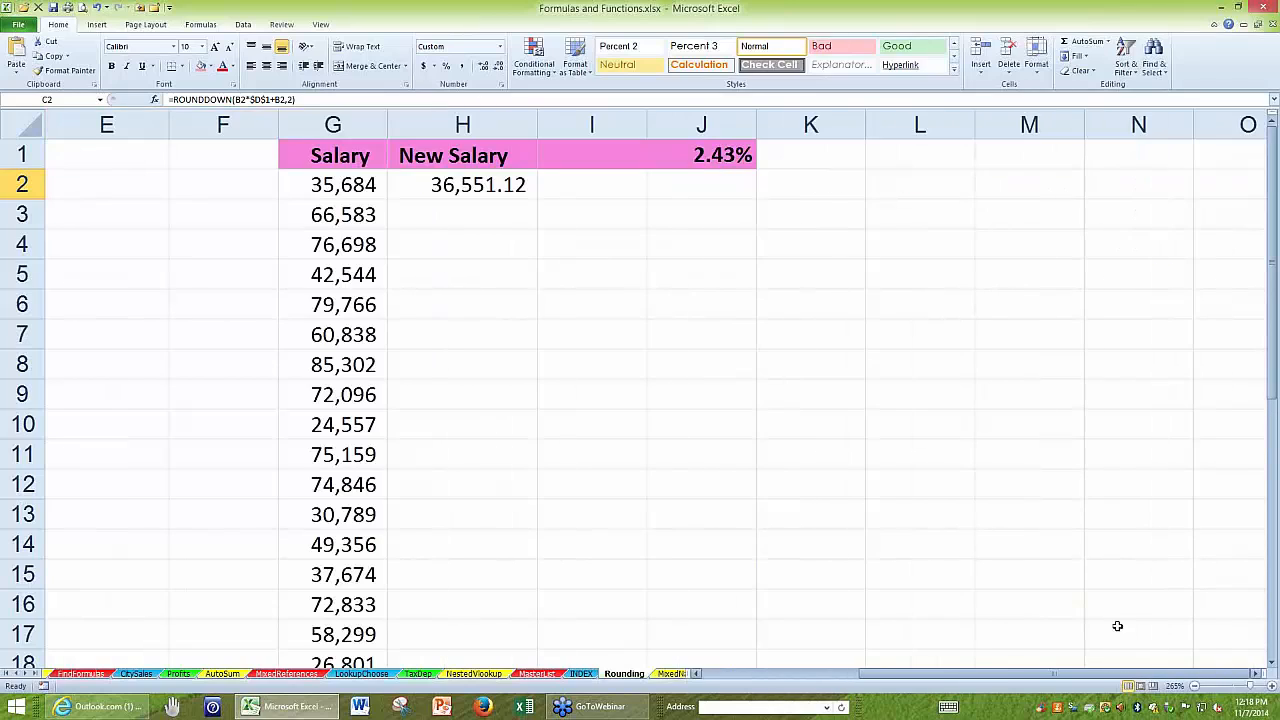
{"action": "left_click", "coordinate": [426, 178]}
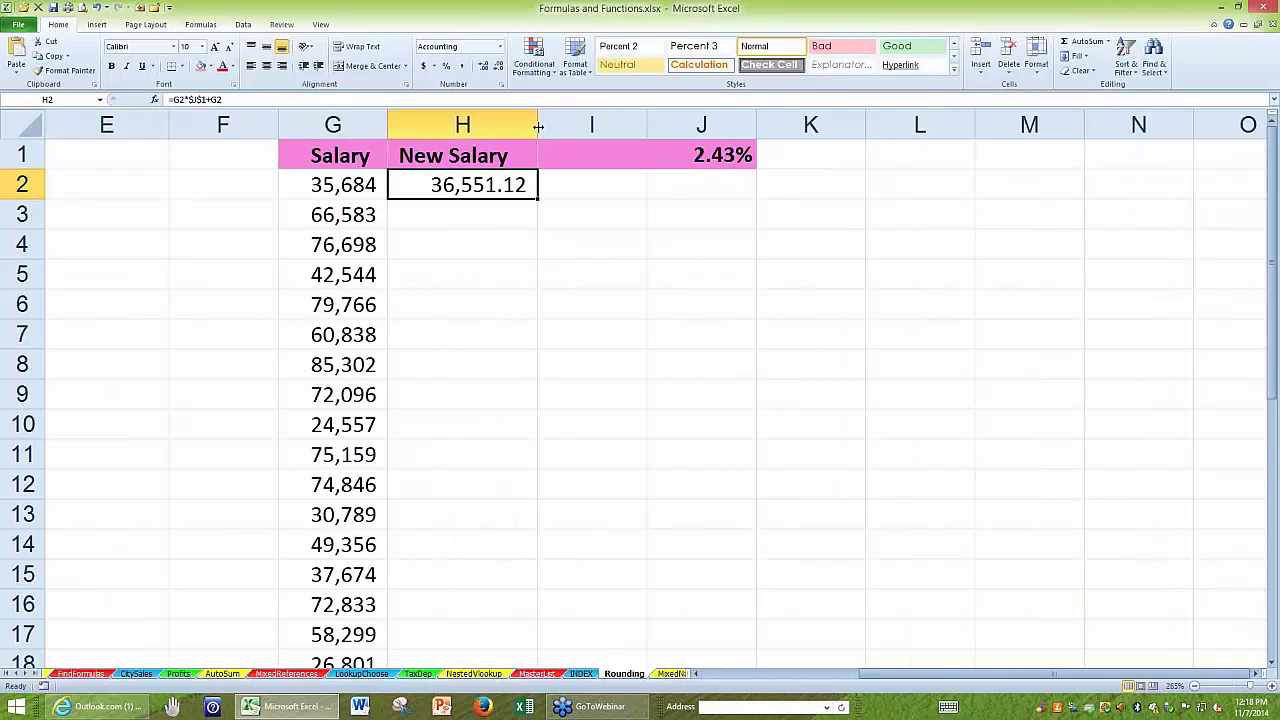
{"action": "left_click_drag", "start_coordinate": [537, 124], "coordinate": [565, 124]}
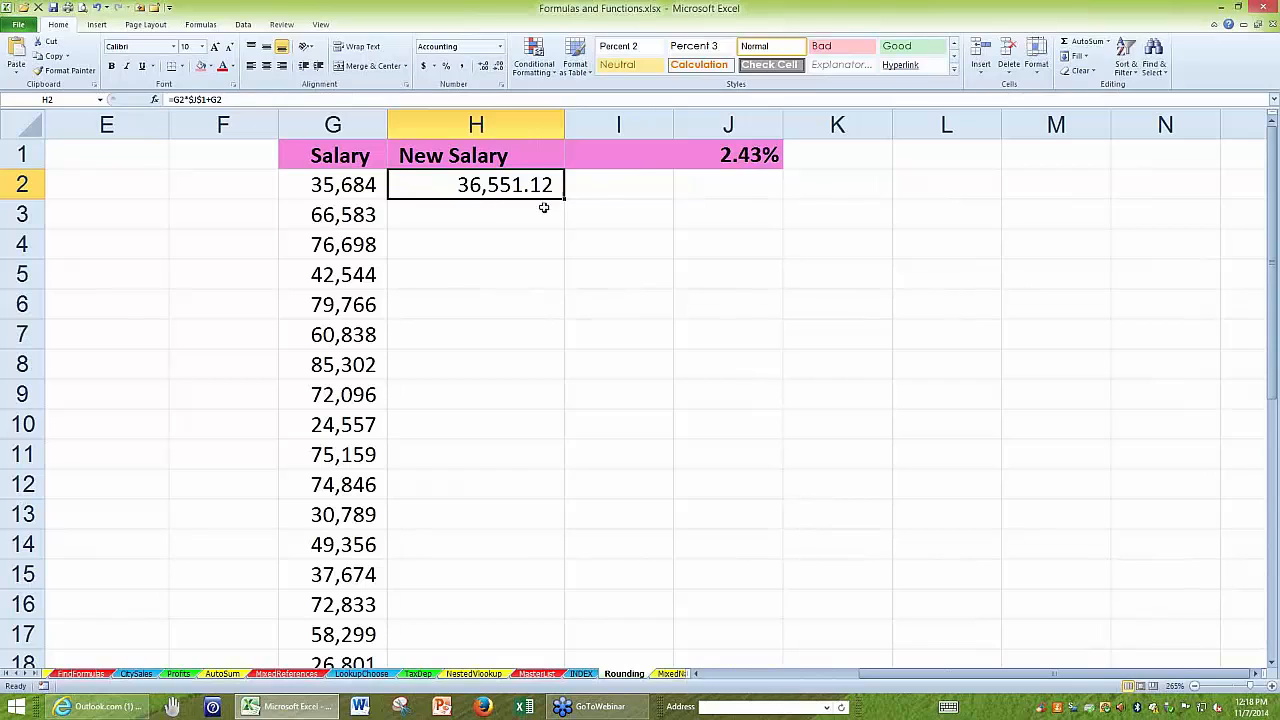
Wrap the new salary formula in H2 in ROUND with zero digits, =ROUND(G2*$J$1+G2,0), and fill it down the New Salary column.
{"action": "double_click", "coordinate": [455, 186]}
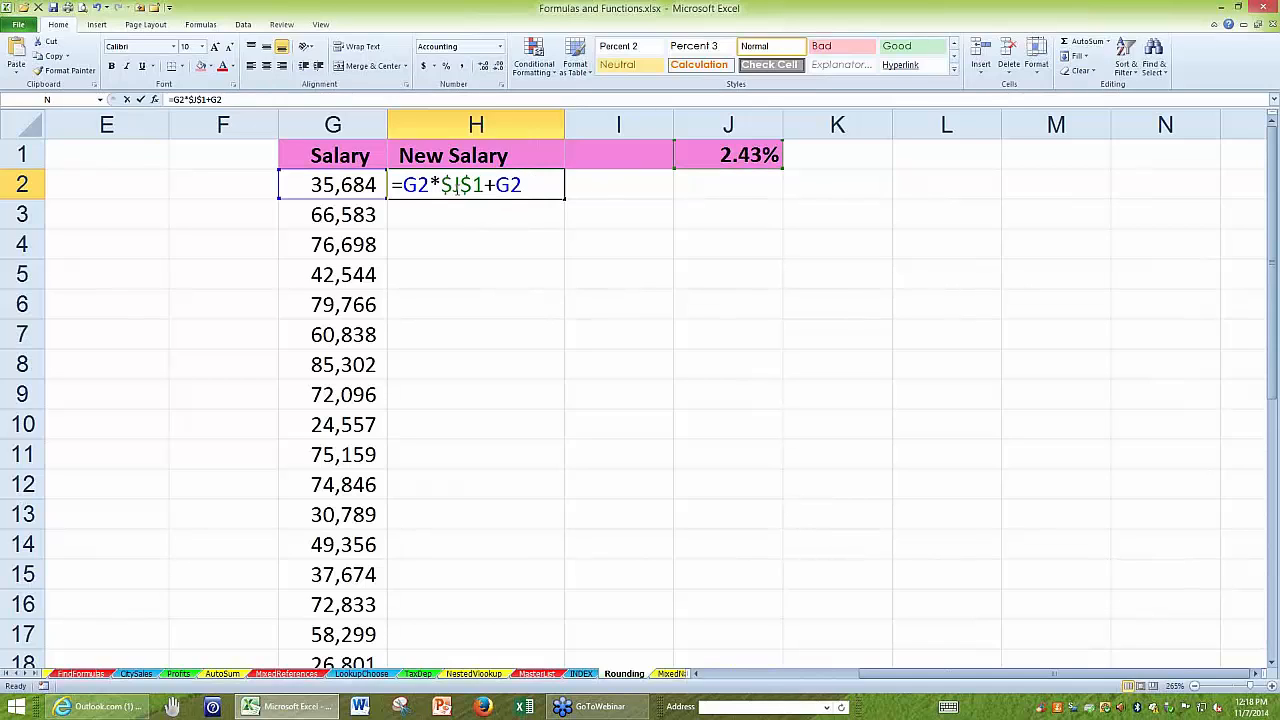
{"action": "left_click", "coordinate": [406, 190]}
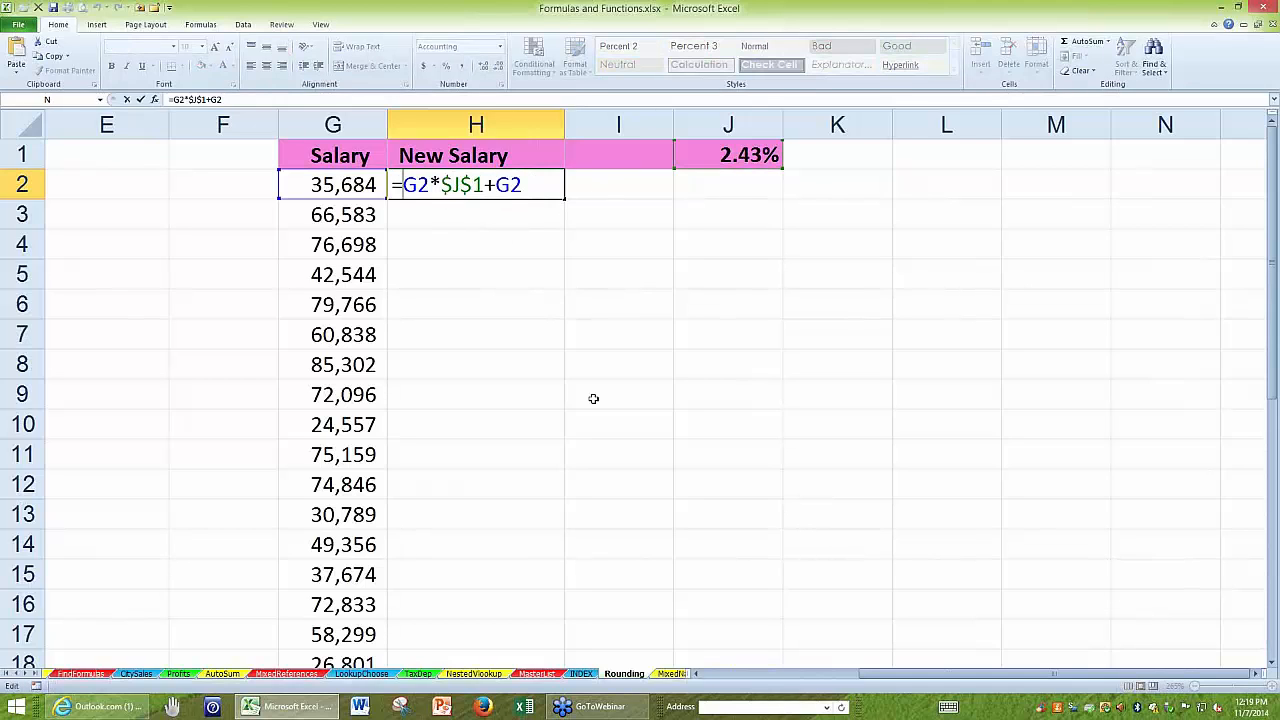
{"action": "type", "text": "round"}
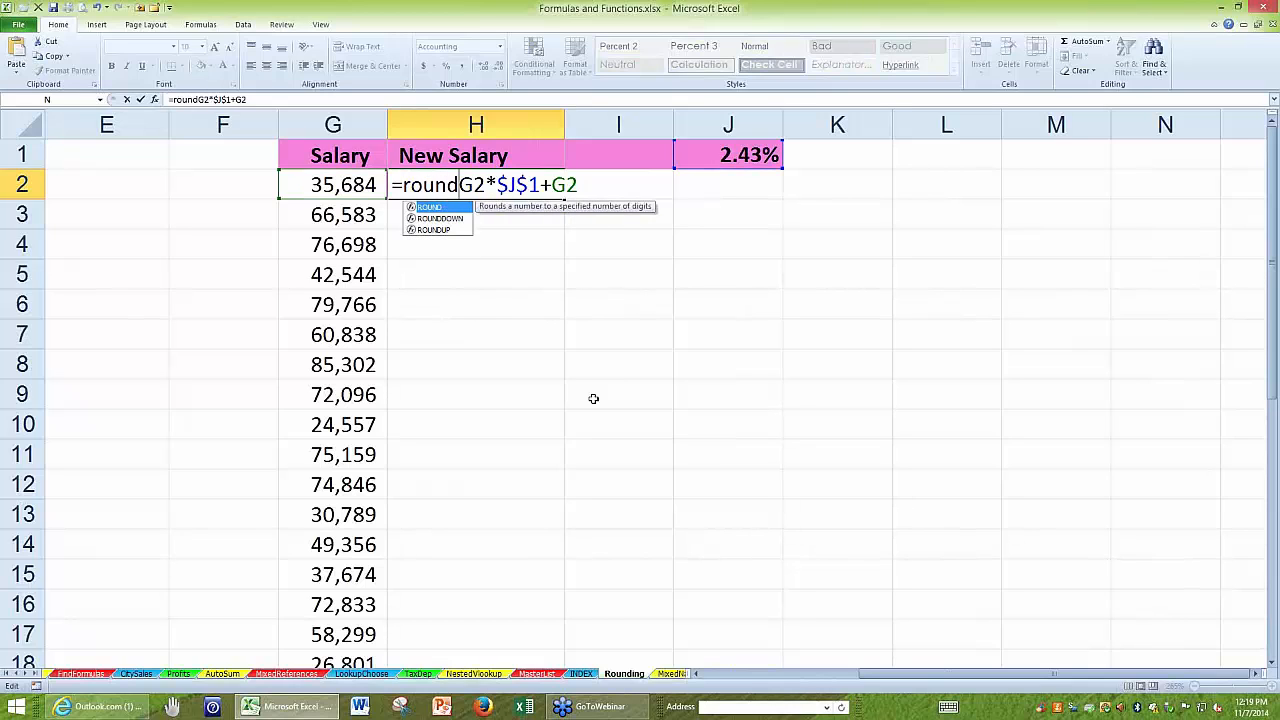
{"action": "type", "text": "("}
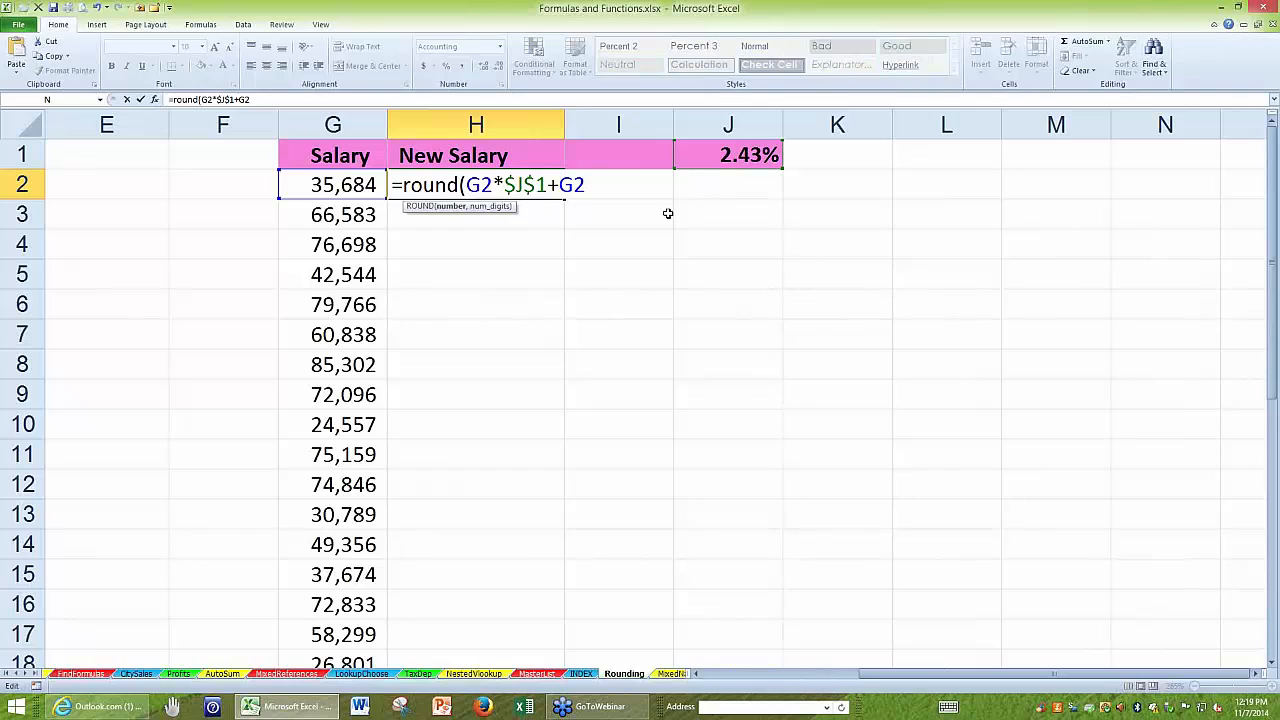
{"action": "type", "text": ",0"}
{"action": "key", "text": "ctrl+Return"}
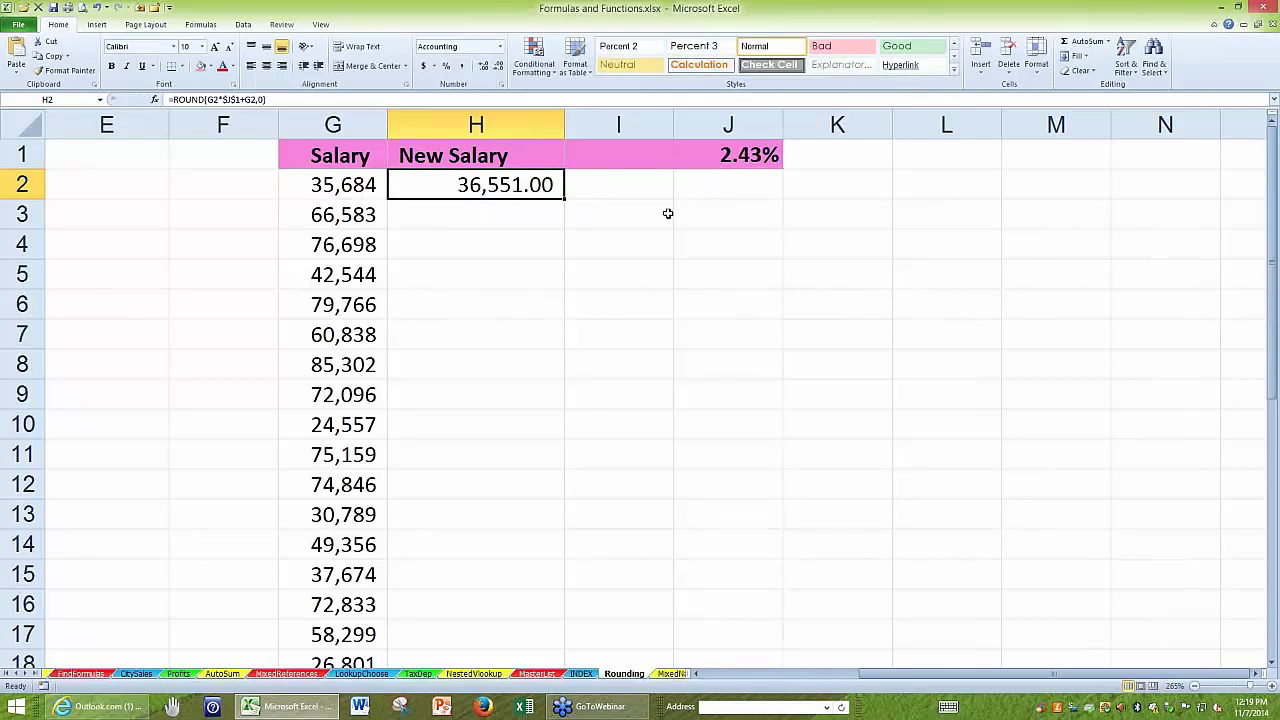
{"action": "double_click", "coordinate": [565, 200]}
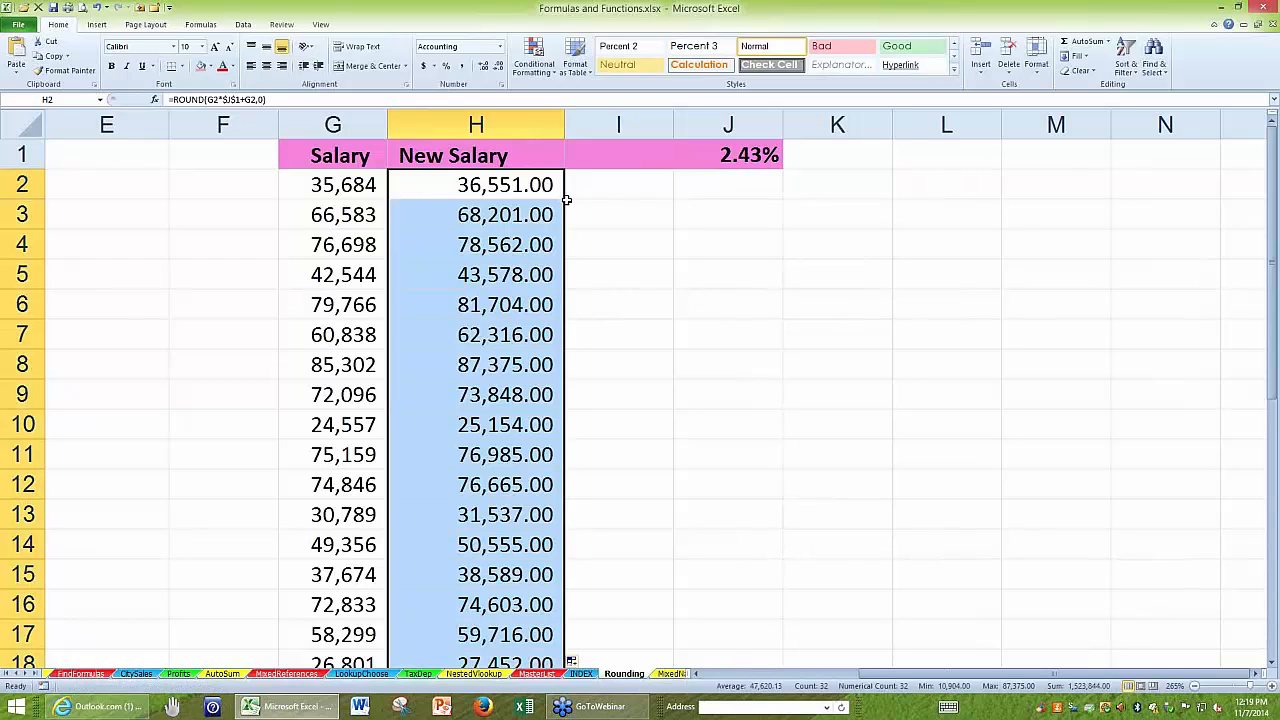
Widen column H further, set the ROUND digits in H2 to -2, and copy the formula down to H6.
{"action": "left_click_drag", "start_coordinate": [564, 124], "coordinate": [613, 124]}
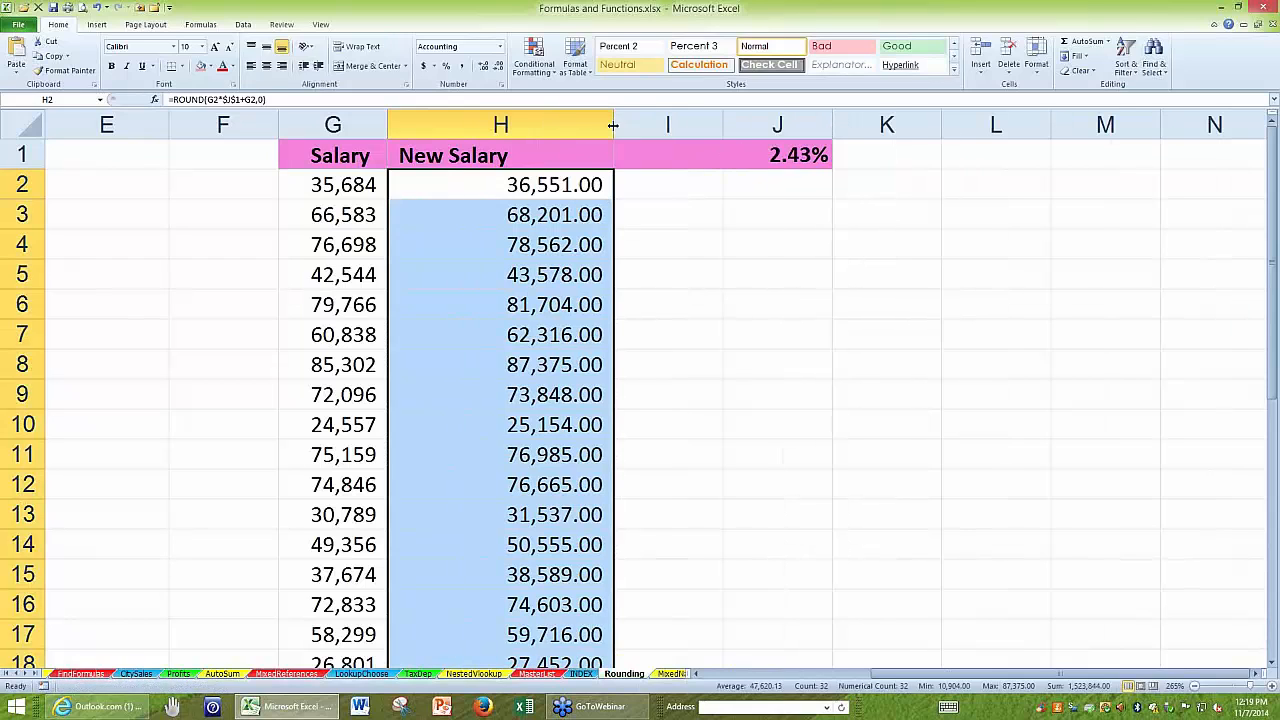
{"action": "double_click", "coordinate": [433, 184]}
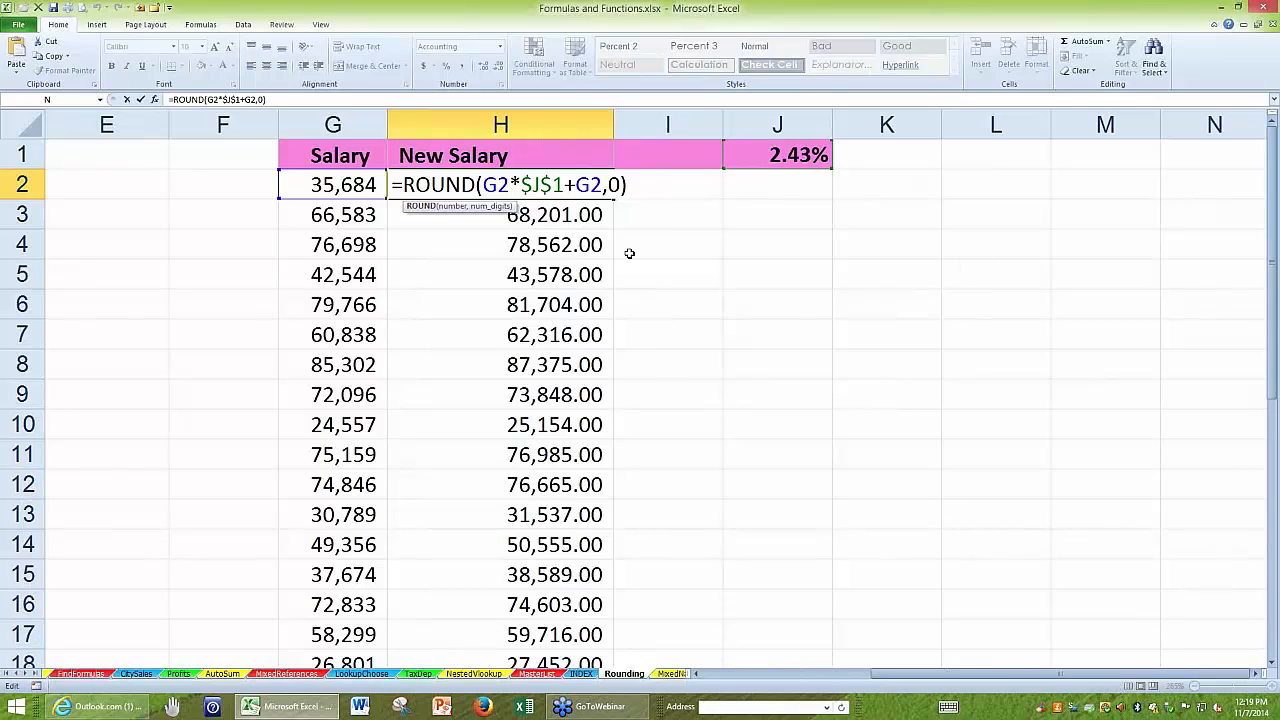
{"action": "double_click", "coordinate": [614, 184]}
{"action": "type", "text": "-2"}
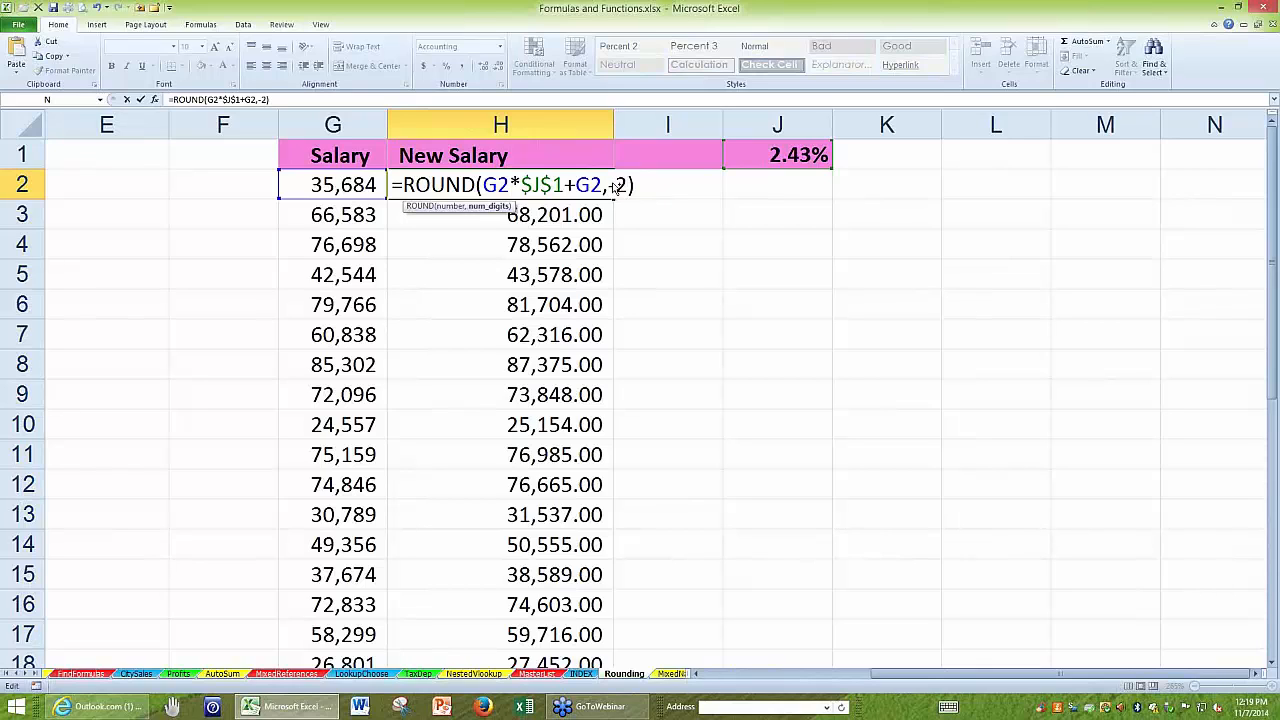
{"action": "key", "text": "ctrl+Return"}
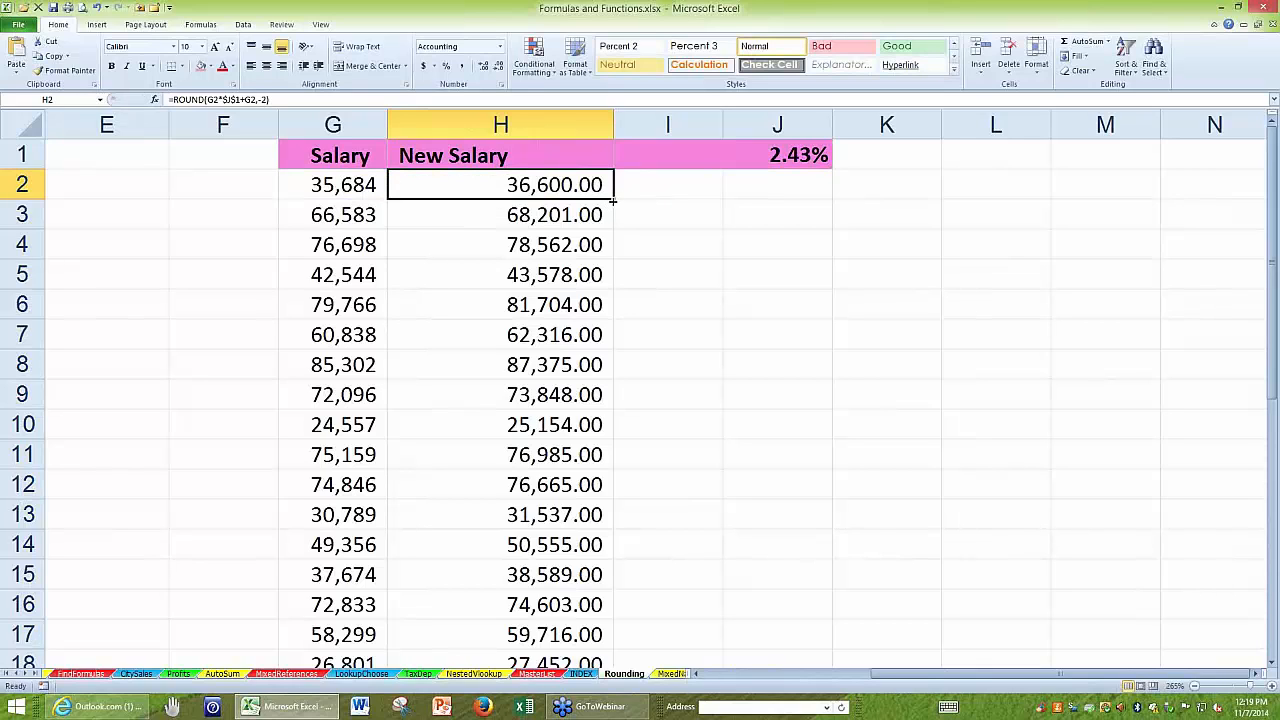
{"action": "left_click_drag", "start_coordinate": [611, 201], "coordinate": [610, 309]}
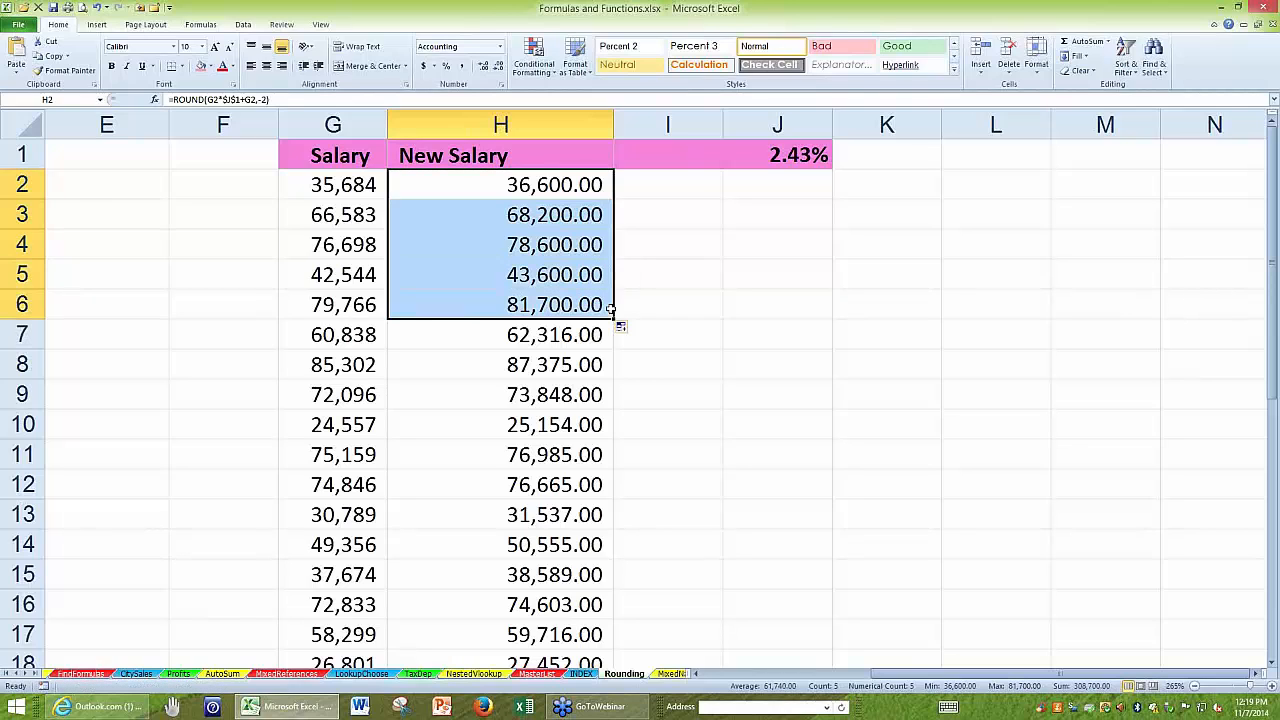
Review the ROUND formula in H2 and its -2 digits argument, leaving the formula as it is.
{"action": "double_click", "coordinate": [480, 180]}
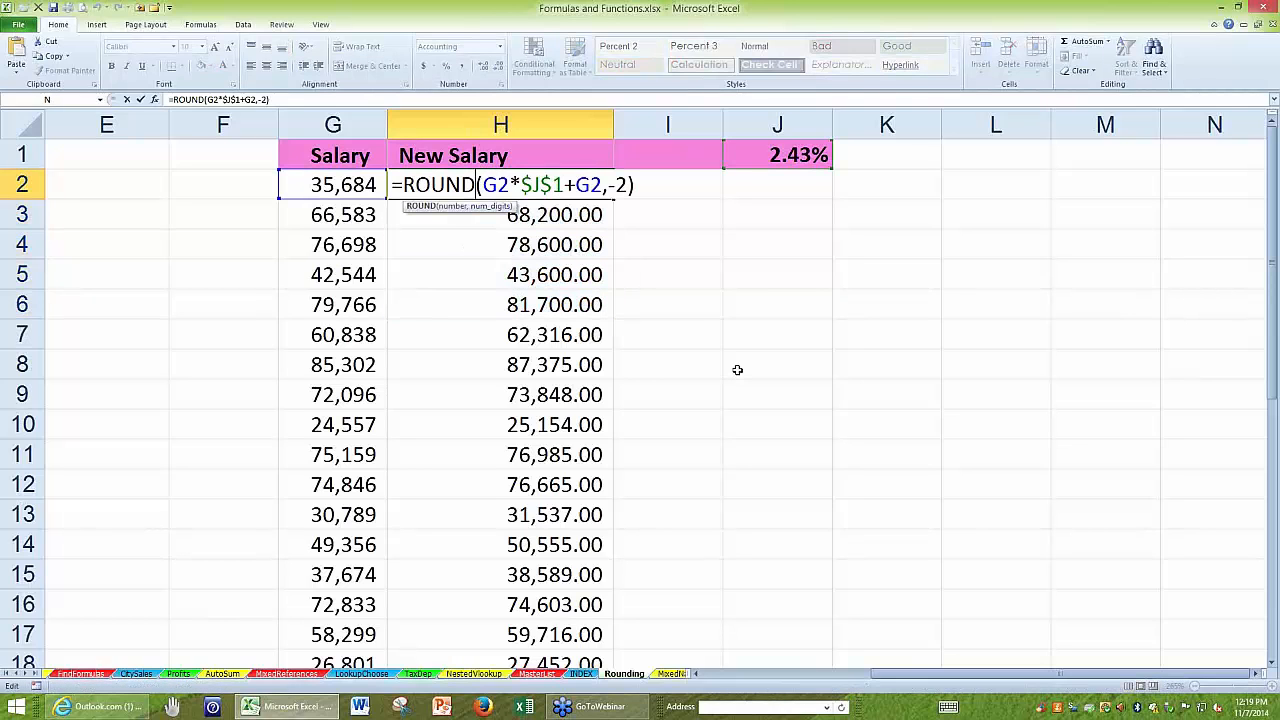
{"action": "double_click", "coordinate": [620, 185]}
{"action": "key", "text": "Escape"}
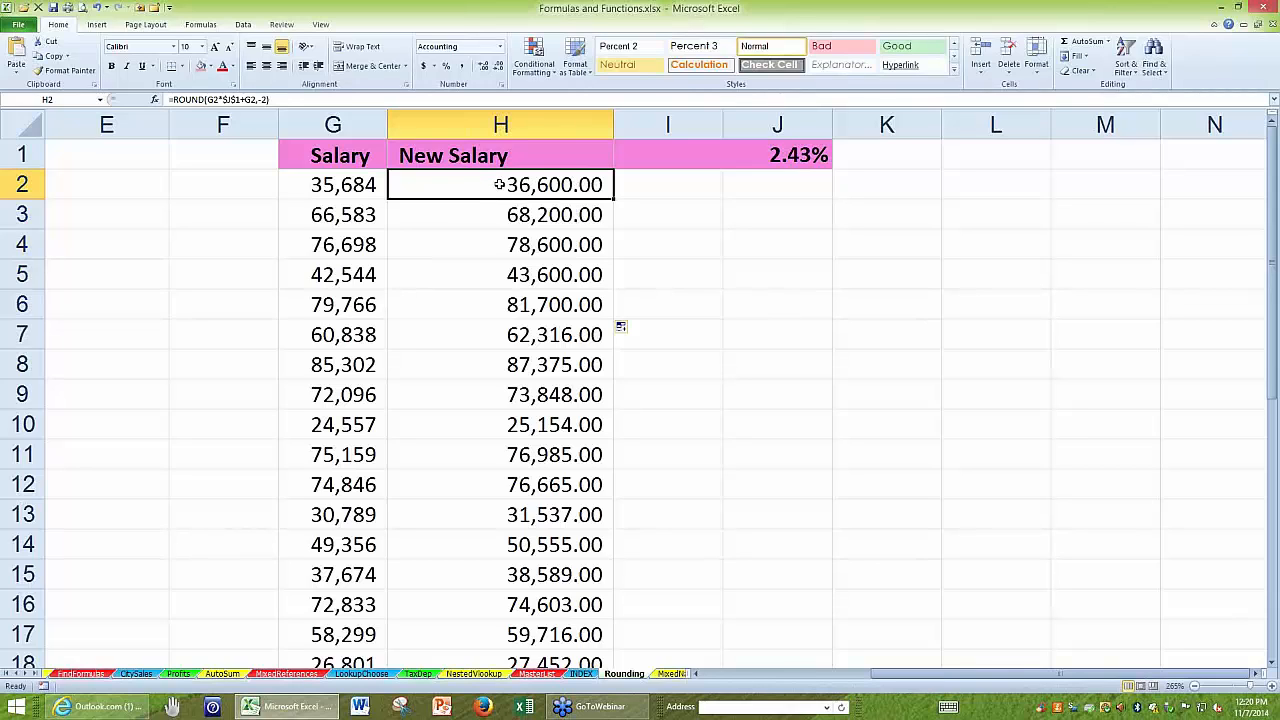
{"action": "double_click", "coordinate": [499, 184]}
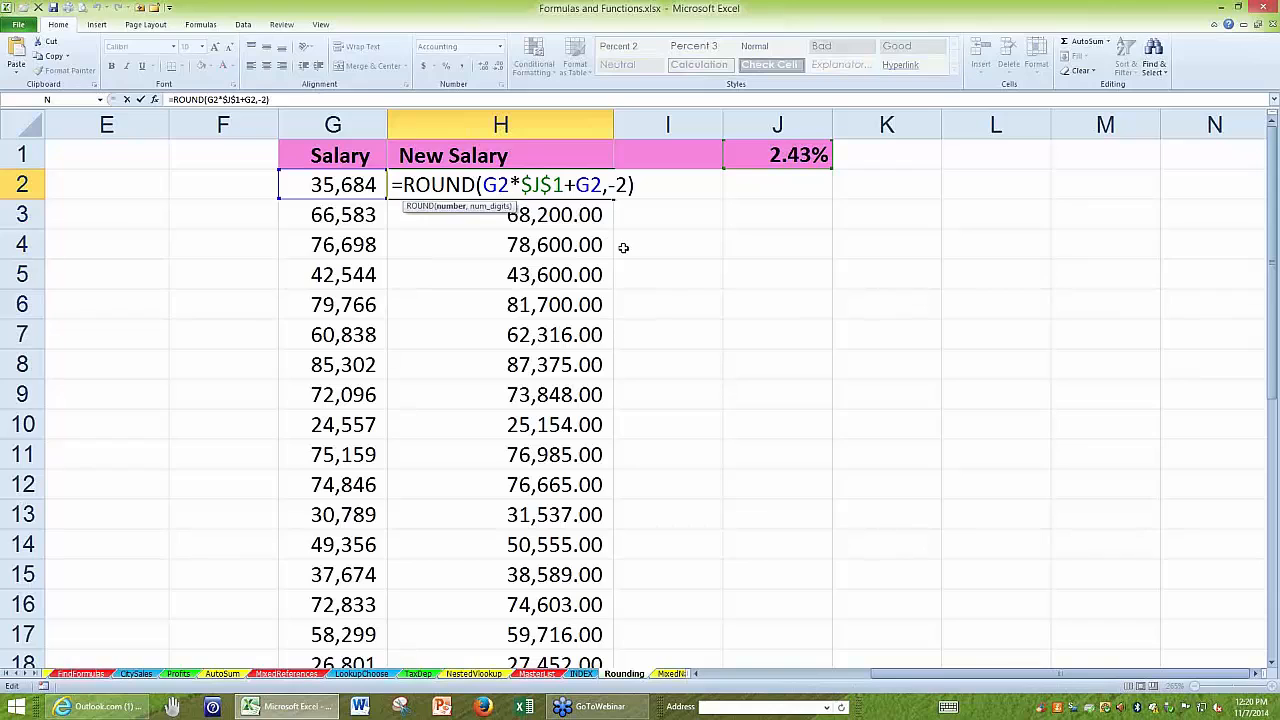
{"action": "key", "text": "ctrl+Return"}
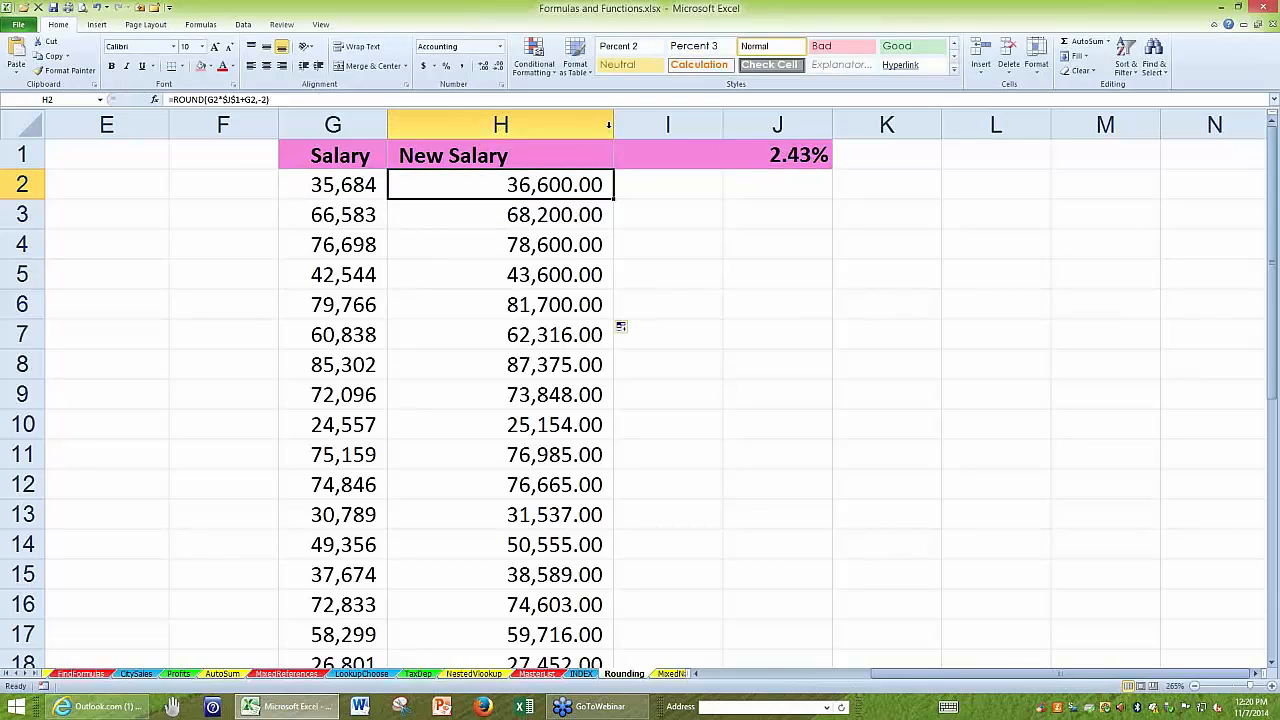
Change the H2 formula to =MROUND(G2*$J$1+G2,26) and copy it down to H7.
{"action": "double_click", "coordinate": [508, 185]}
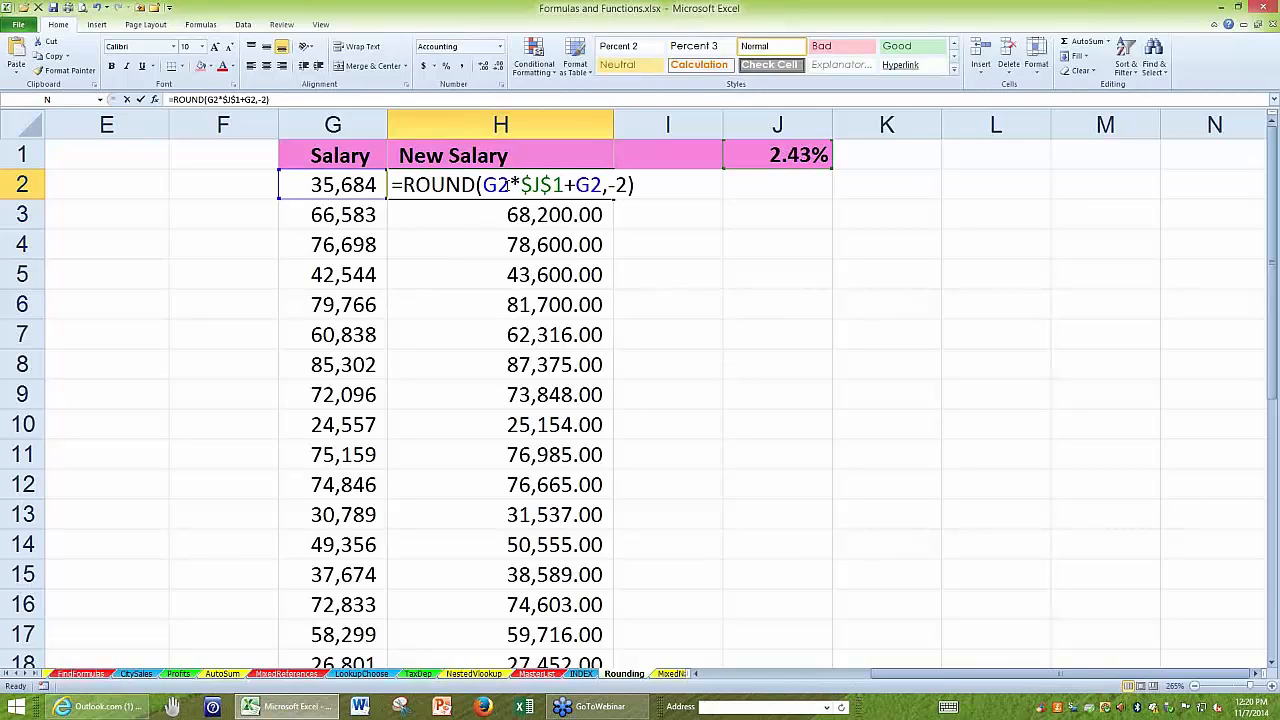
{"action": "left_click", "coordinate": [404, 185]}
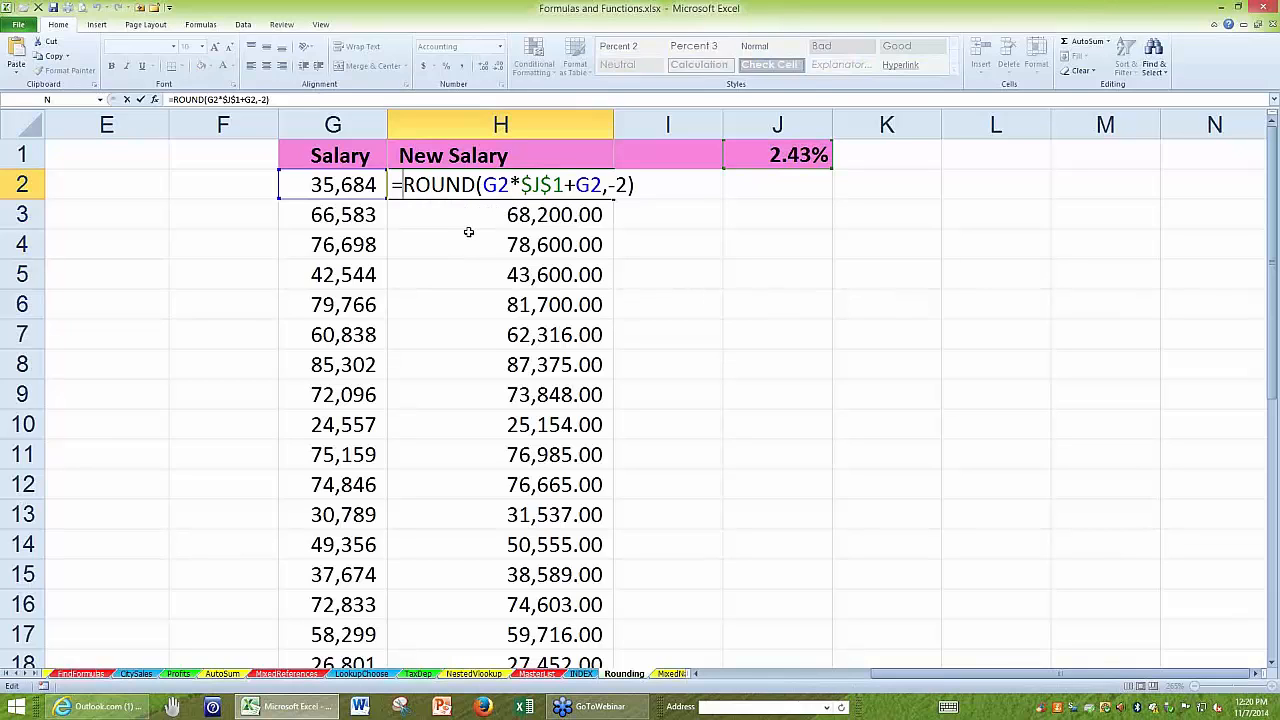
{"action": "type", "text": "m"}
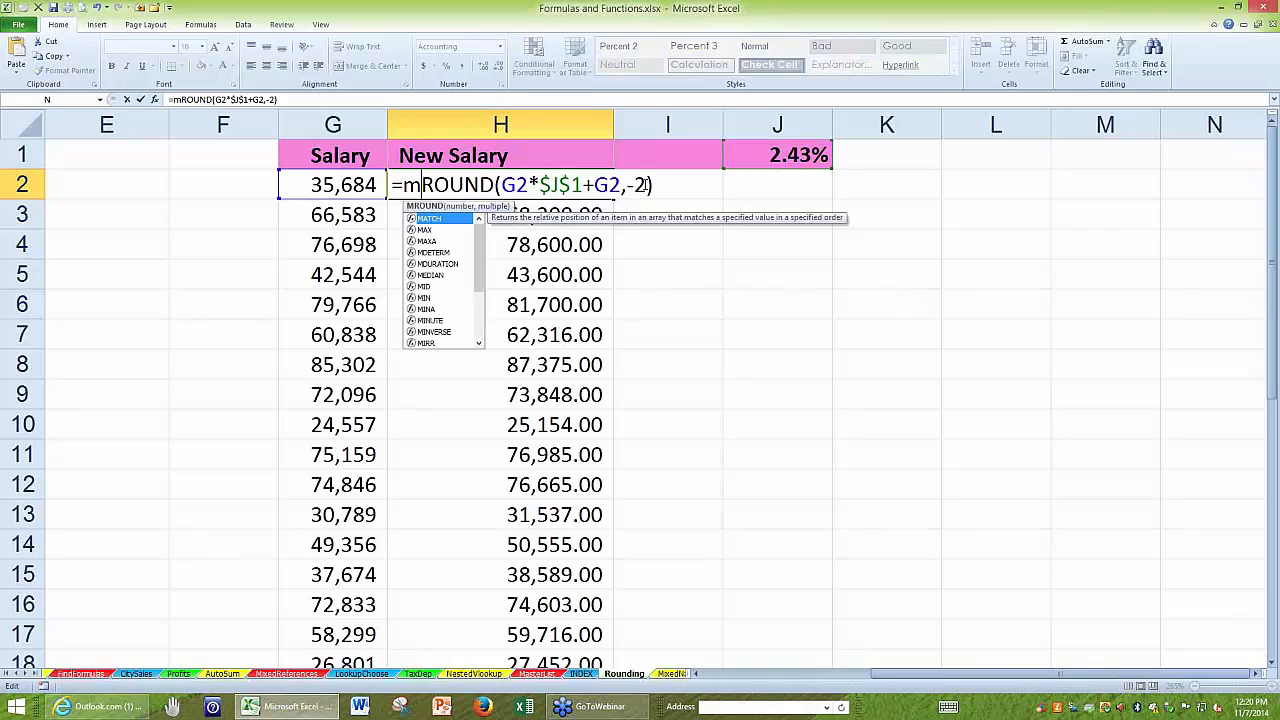
{"action": "left_click_drag", "start_coordinate": [647, 185], "coordinate": [627, 185]}
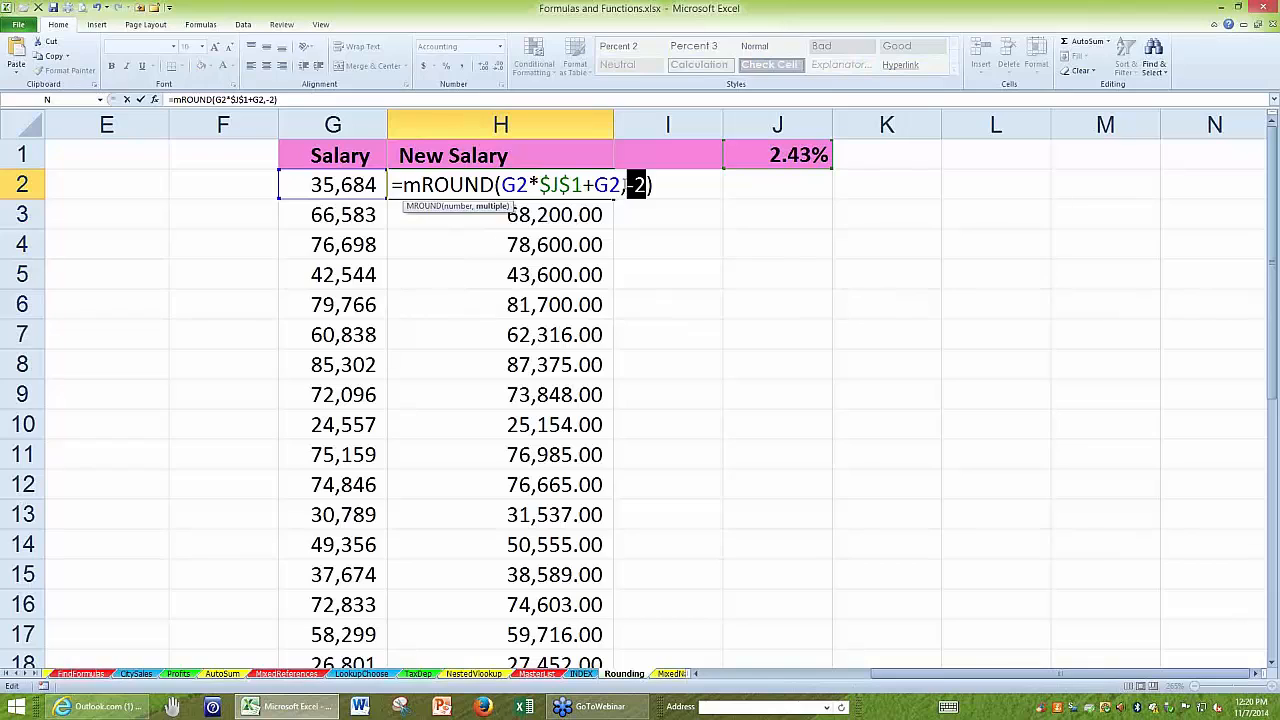
{"action": "type", "text": "26"}
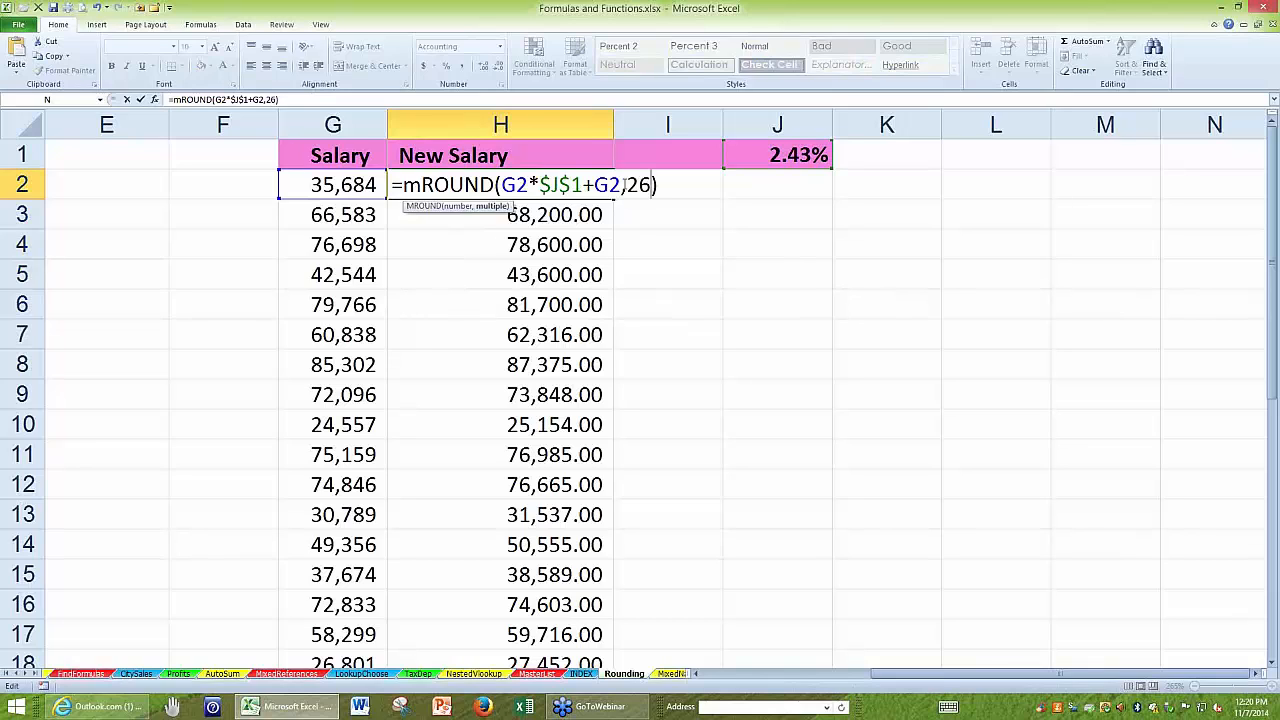
{"action": "key", "text": "Return"}
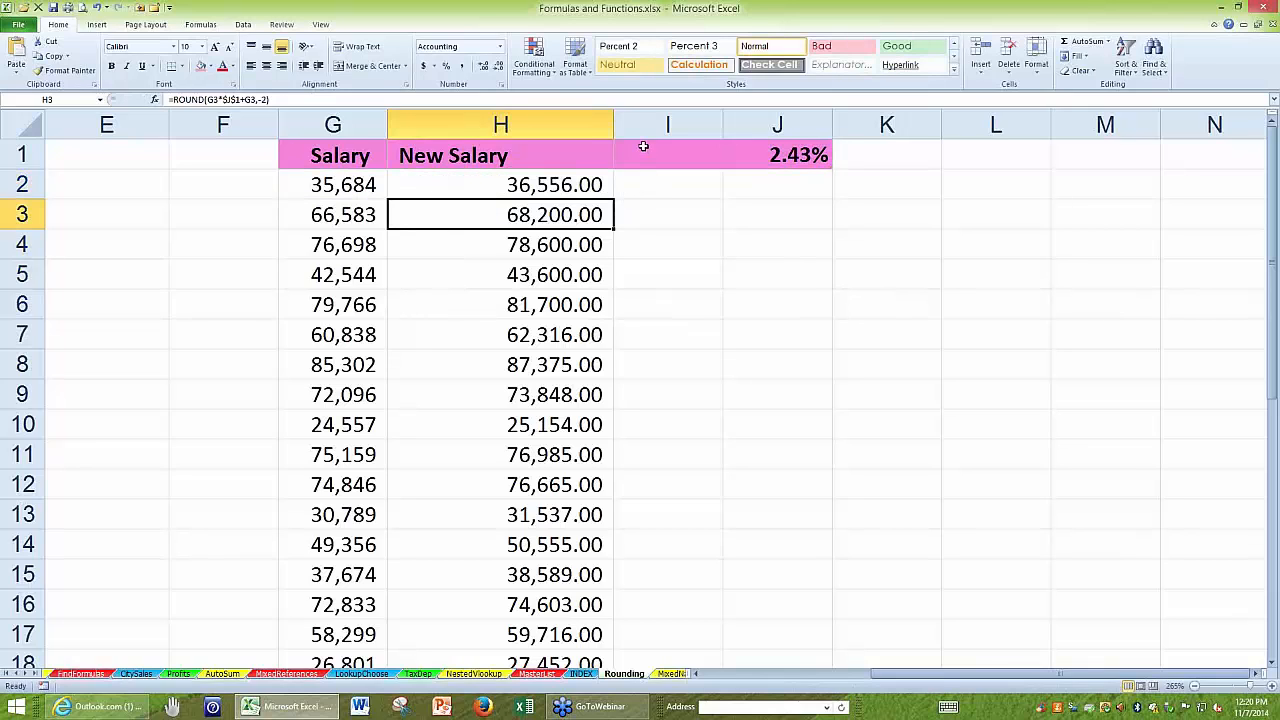
{"action": "left_click", "coordinate": [553, 185]}
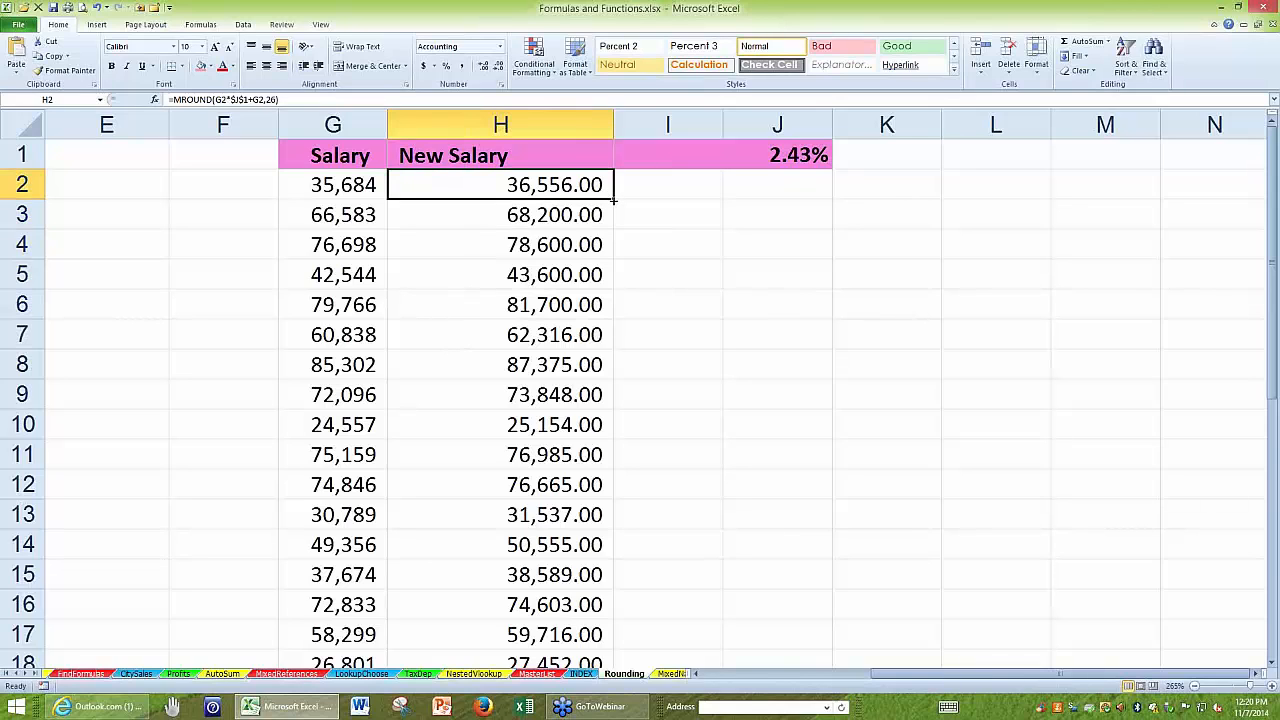
{"action": "left_click_drag", "start_coordinate": [612, 199], "coordinate": [596, 347]}
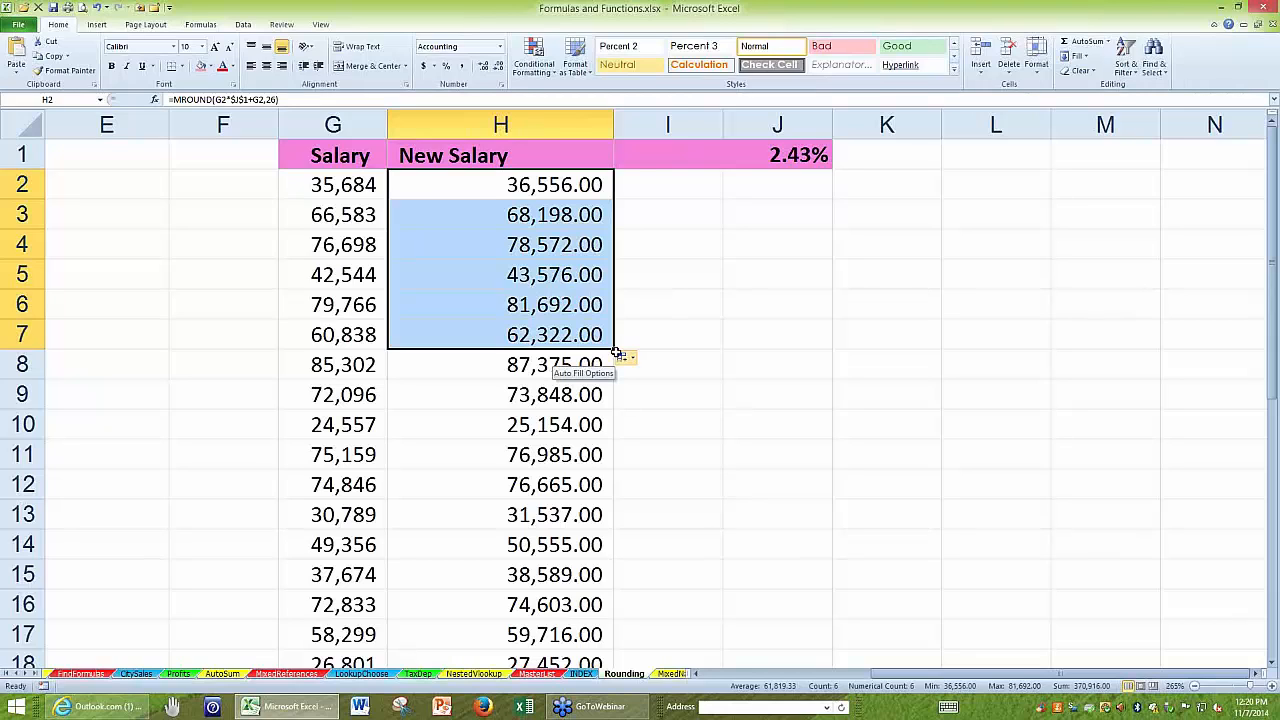
Replace MROUND with CEILING in H2:H7, giving =CEILING(G2*$J$1+G2,26) in H2, and review the formula.
{"action": "key", "text": "F2"}
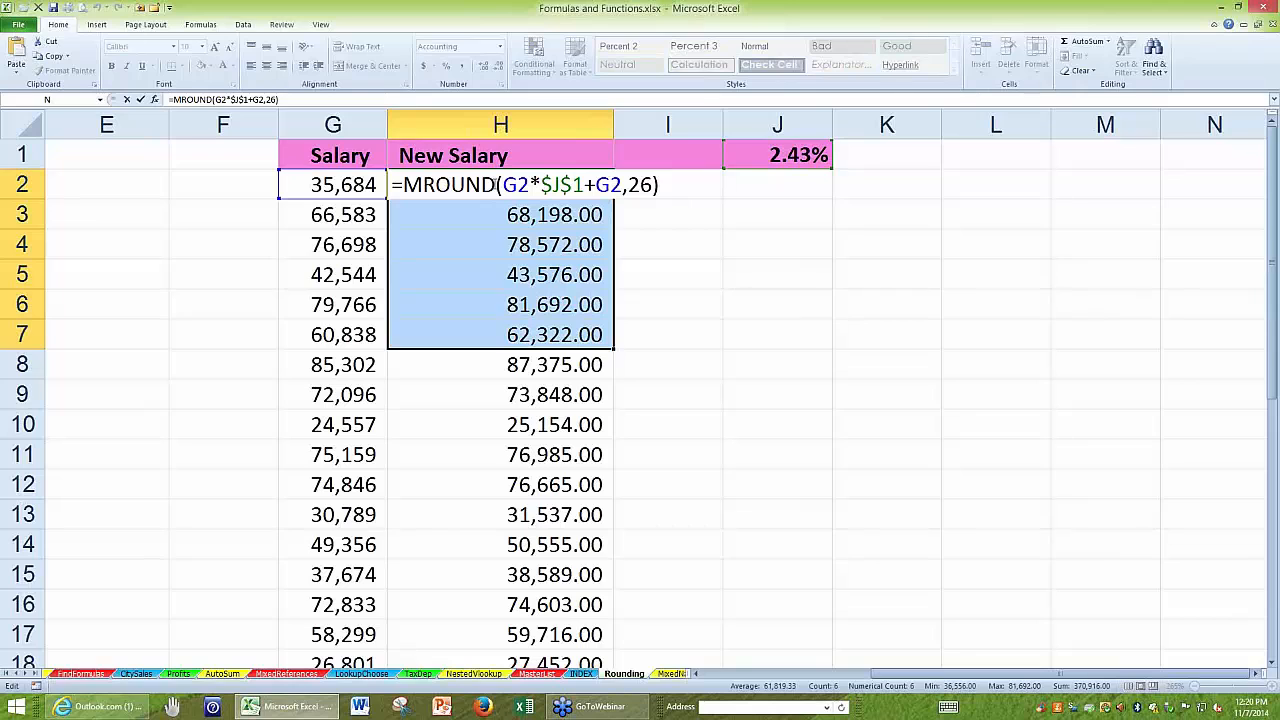
{"action": "left_click_drag", "start_coordinate": [497, 185], "coordinate": [403, 185]}
{"action": "type", "text": "ceili"}
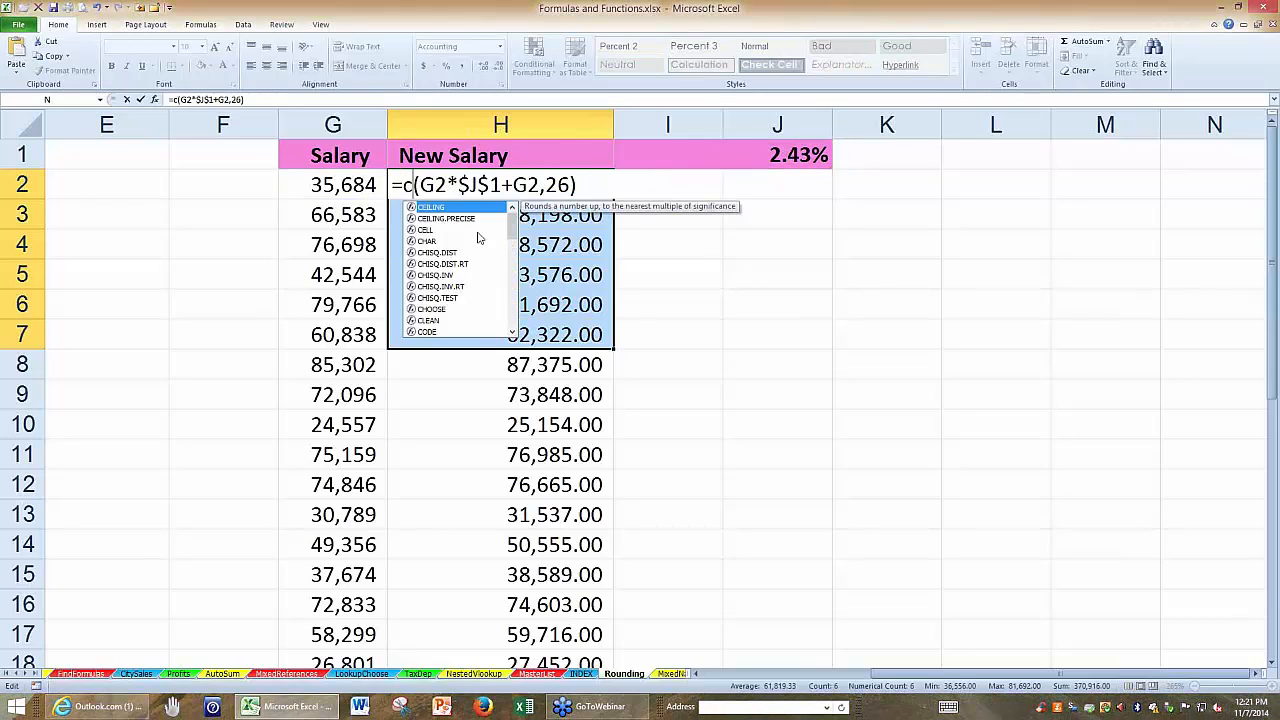
{"action": "type", "text": "ng"}
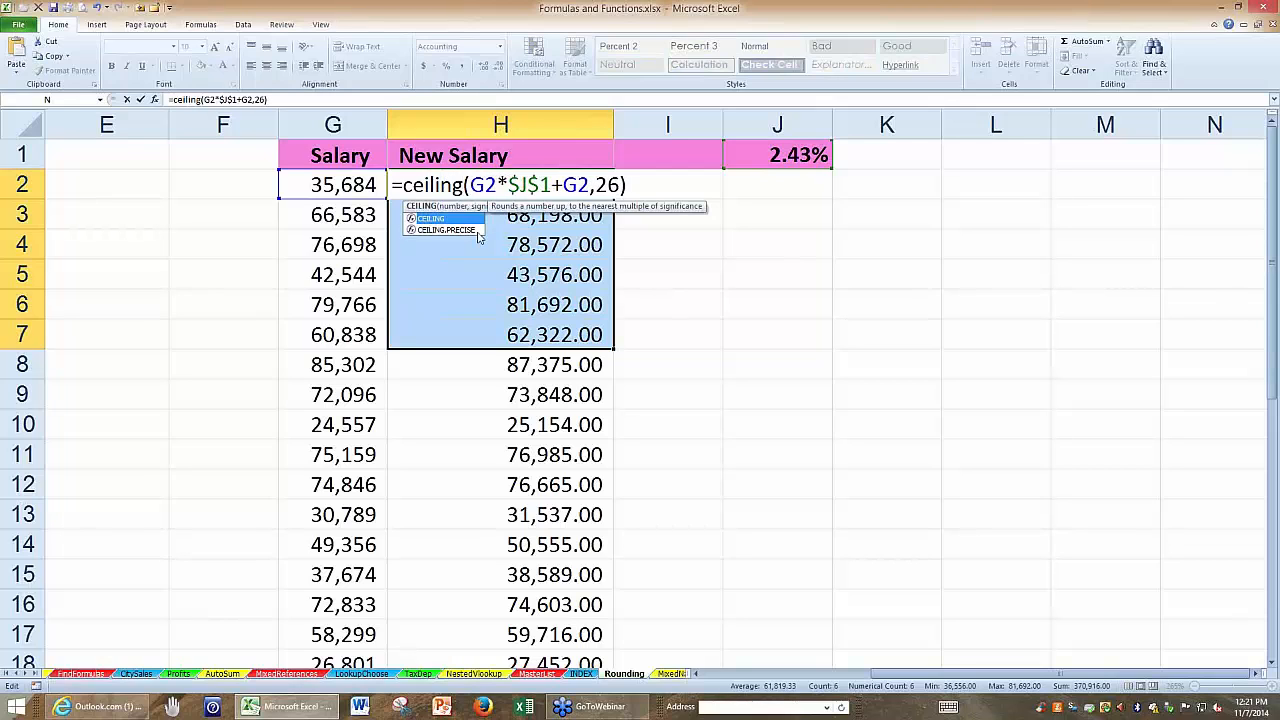
{"action": "key", "text": "ctrl+Return"}
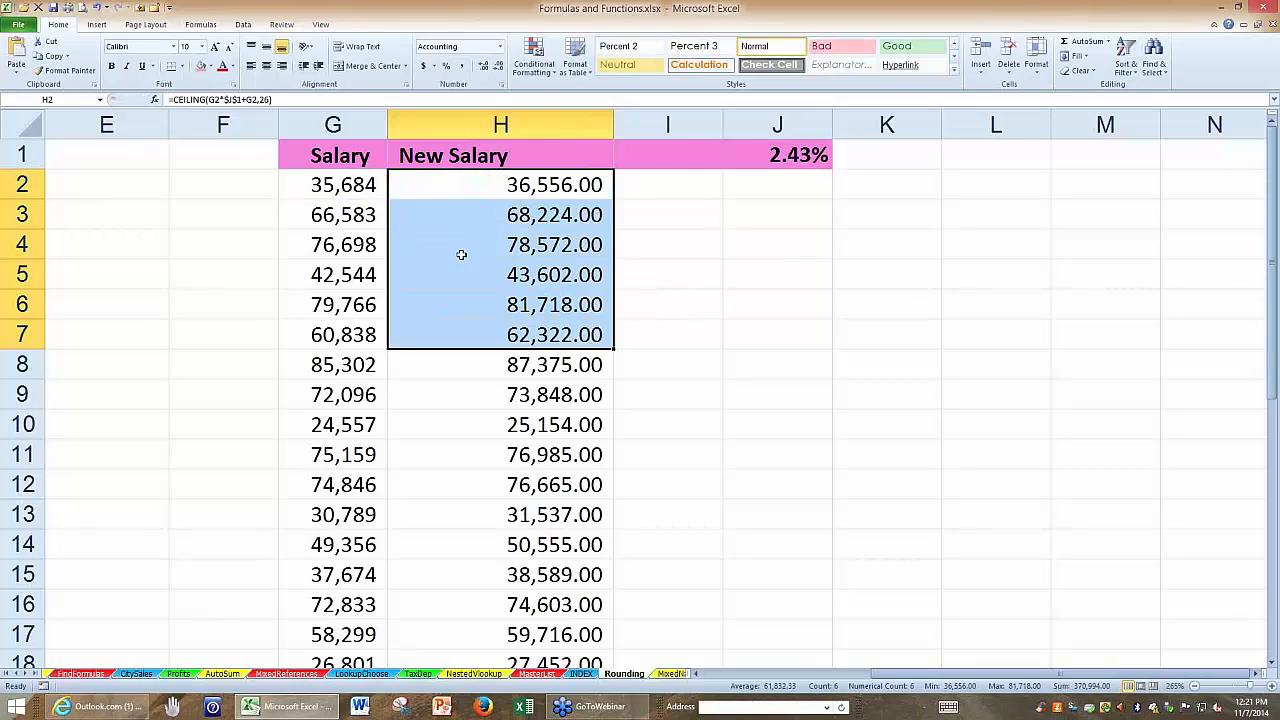
{"action": "double_click", "coordinate": [484, 183]}
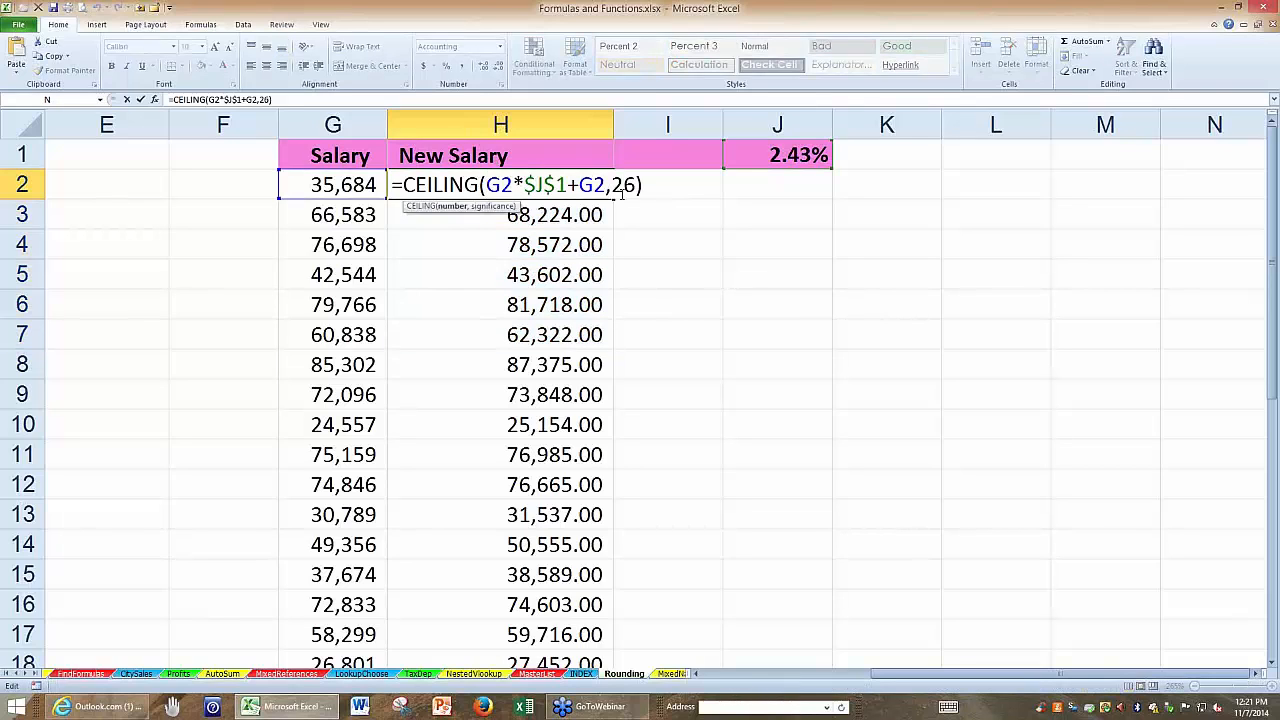
{"action": "key", "text": "Escape"}
Change the New Price formula in C2 to MROUND with a multiple of 0.05, =MROUND(B2*$D$1+B2,0.05).
{"action": "left_click_drag", "start_coordinate": [1056, 675], "coordinate": [855, 679]}
{"action": "left_click", "coordinate": [408, 184]}
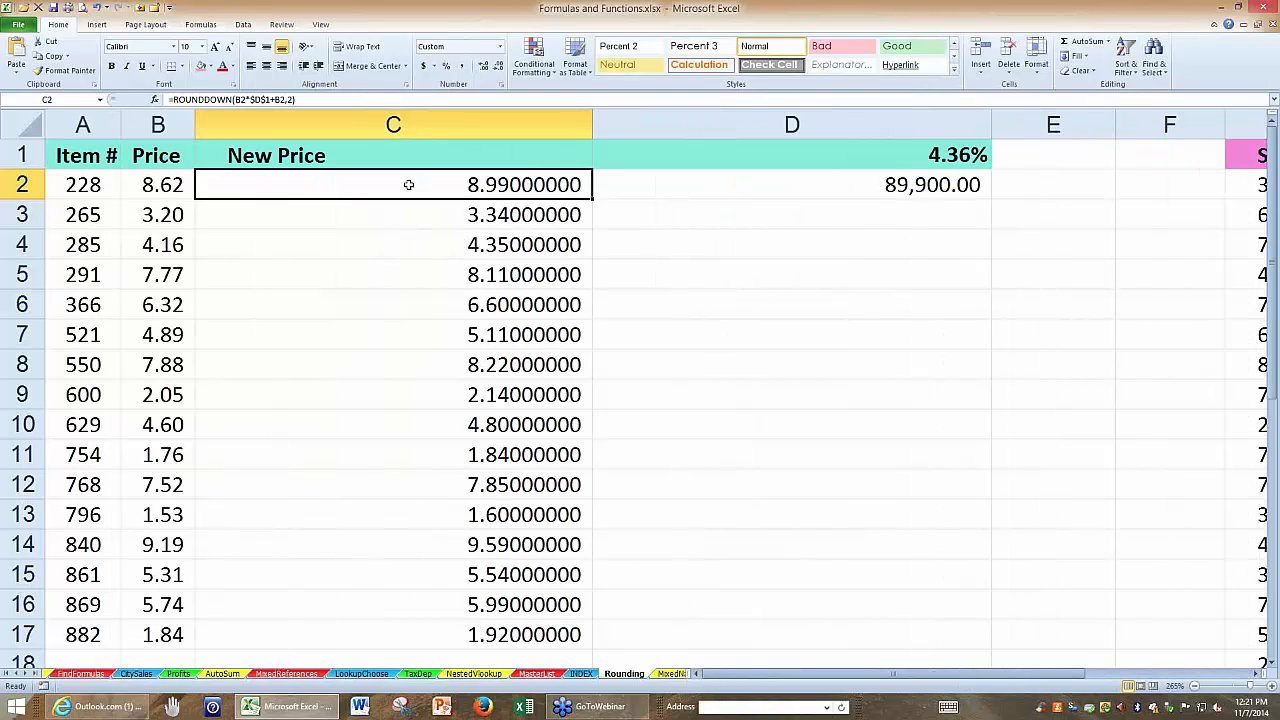
{"action": "double_click", "coordinate": [408, 184]}
{"action": "left_click_drag", "start_coordinate": [349, 184], "coordinate": [284, 184]}
{"action": "key", "text": "Delete"}
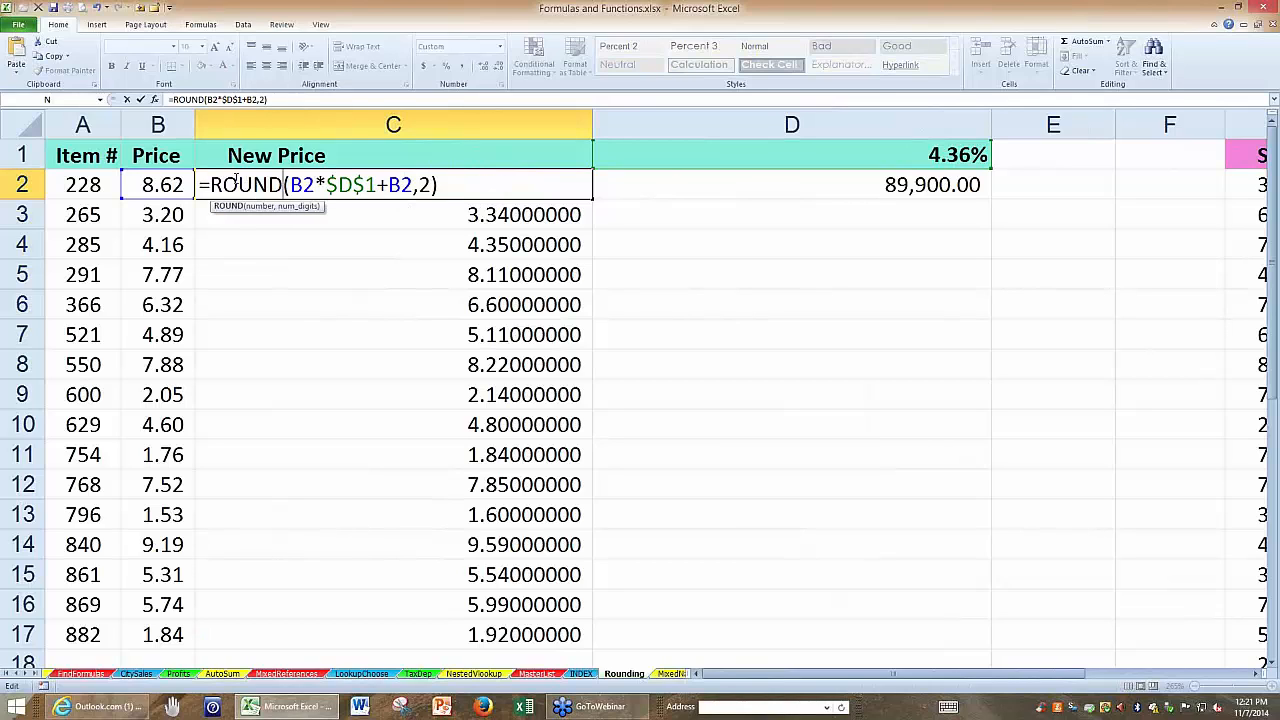
{"action": "left_click", "coordinate": [211, 184]}
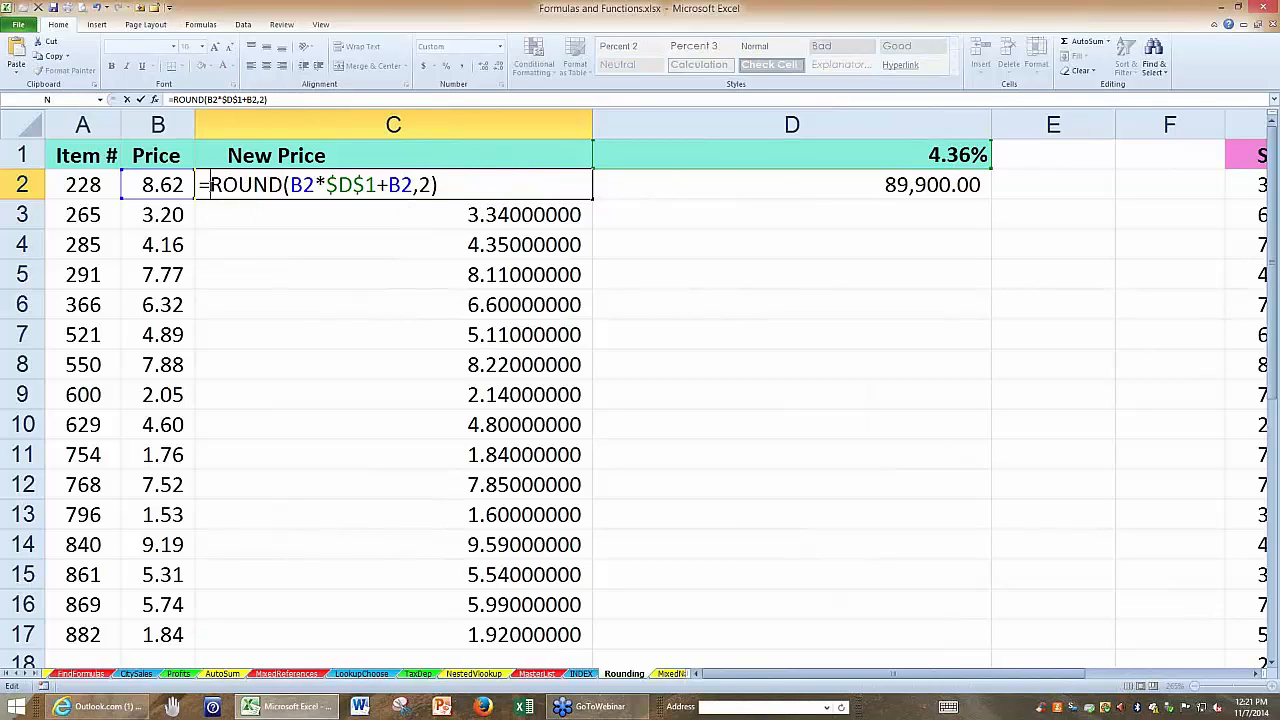
{"action": "type", "text": "m"}
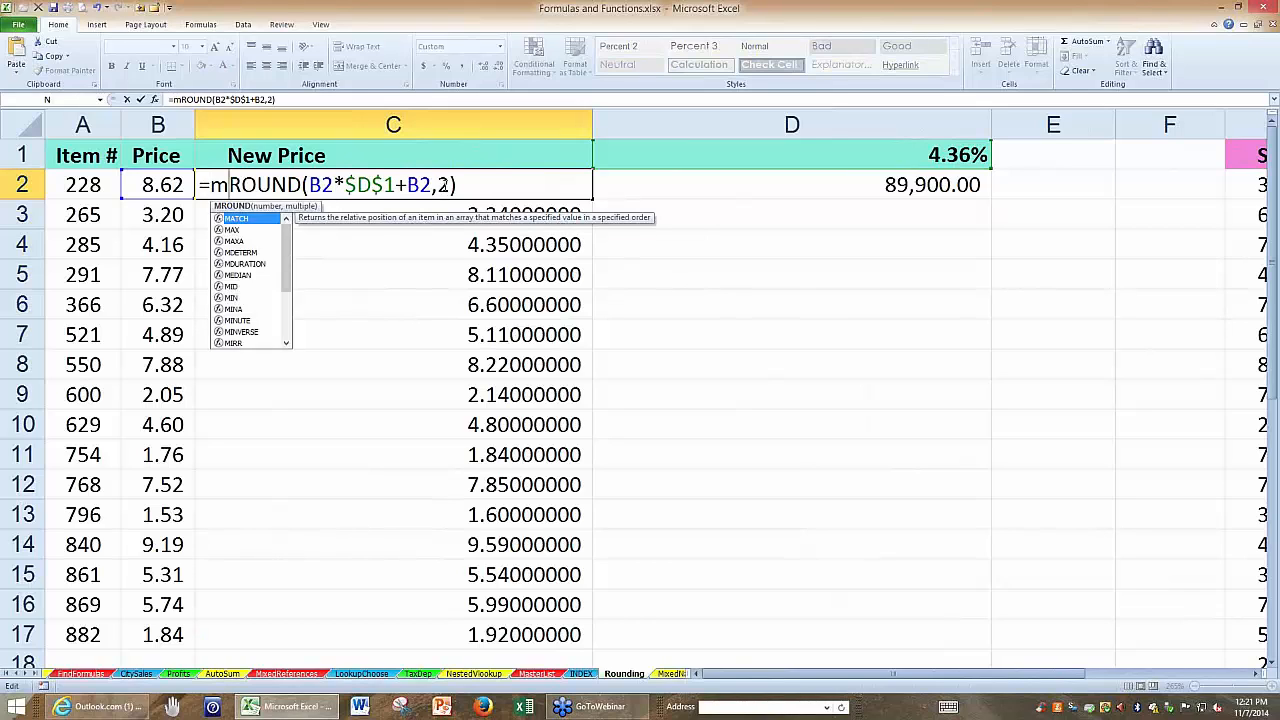
{"action": "double_click", "coordinate": [443, 185]}
{"action": "type", "text": ".05"}
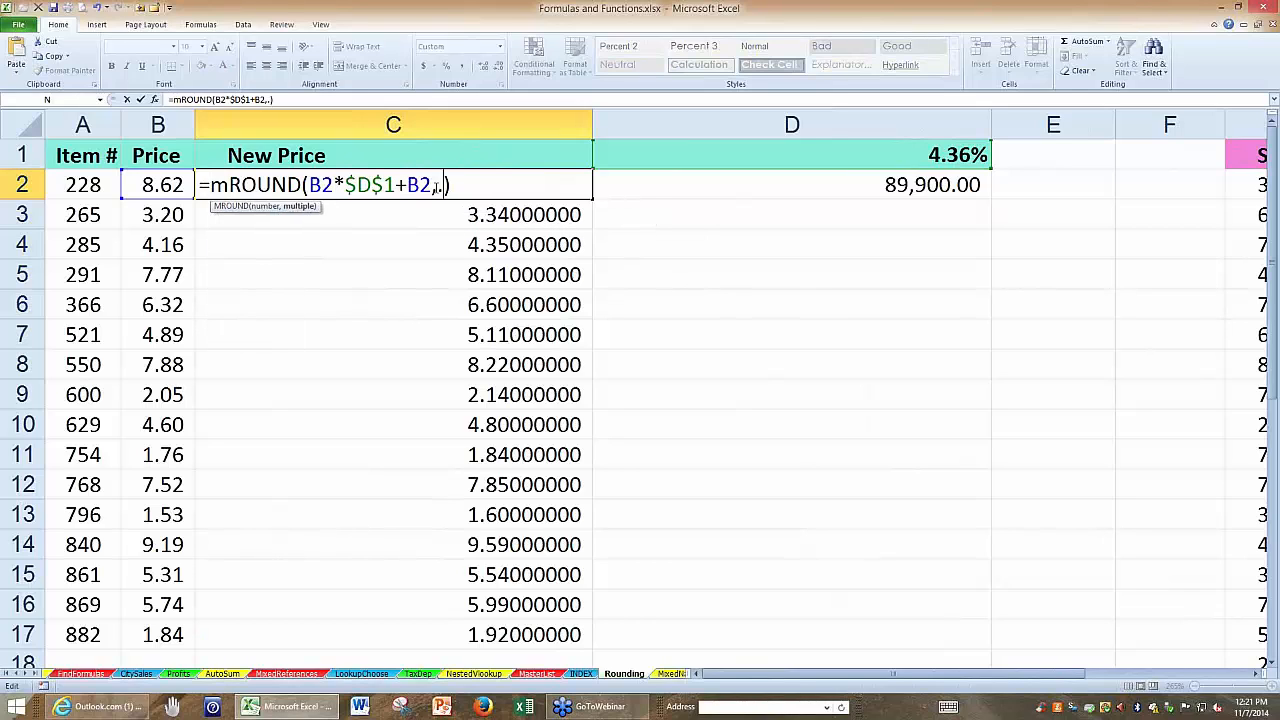
{"action": "key", "text": "ctrl+Return"}
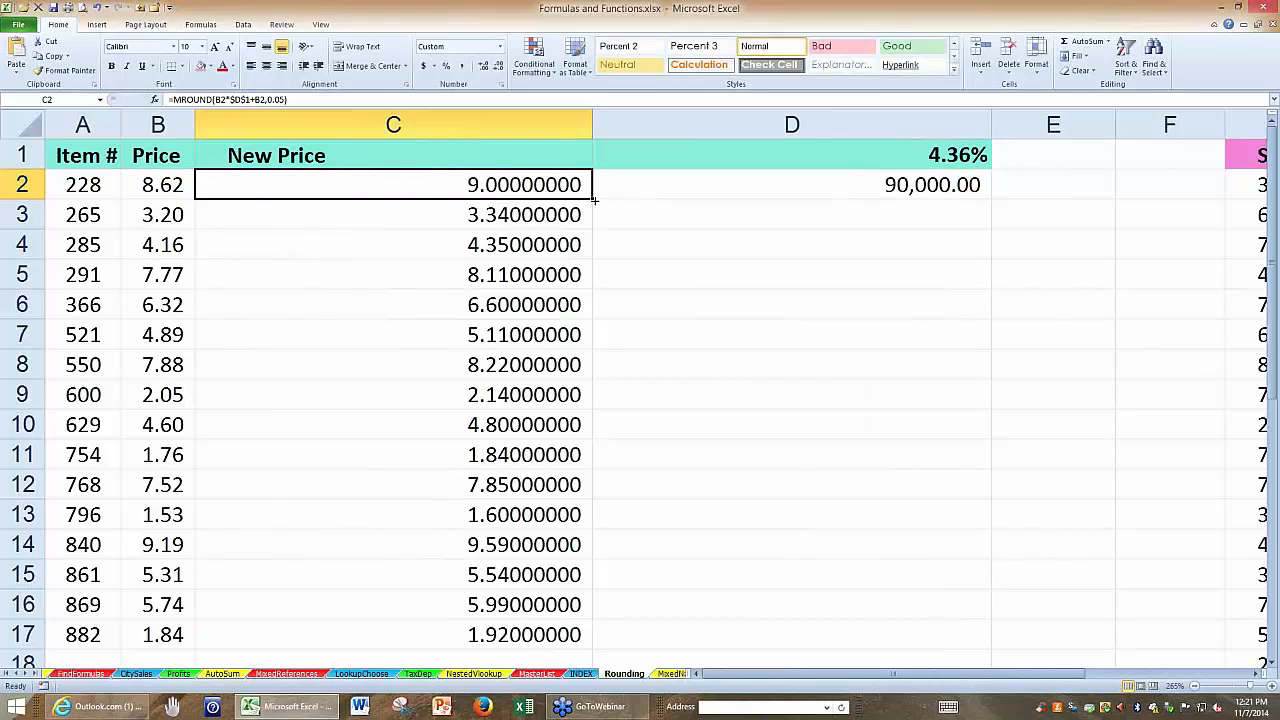
Copy the MROUND price formula from C2 down to C9 and review the formula in C2.
{"action": "left_click_drag", "start_coordinate": [594, 200], "coordinate": [587, 413]}
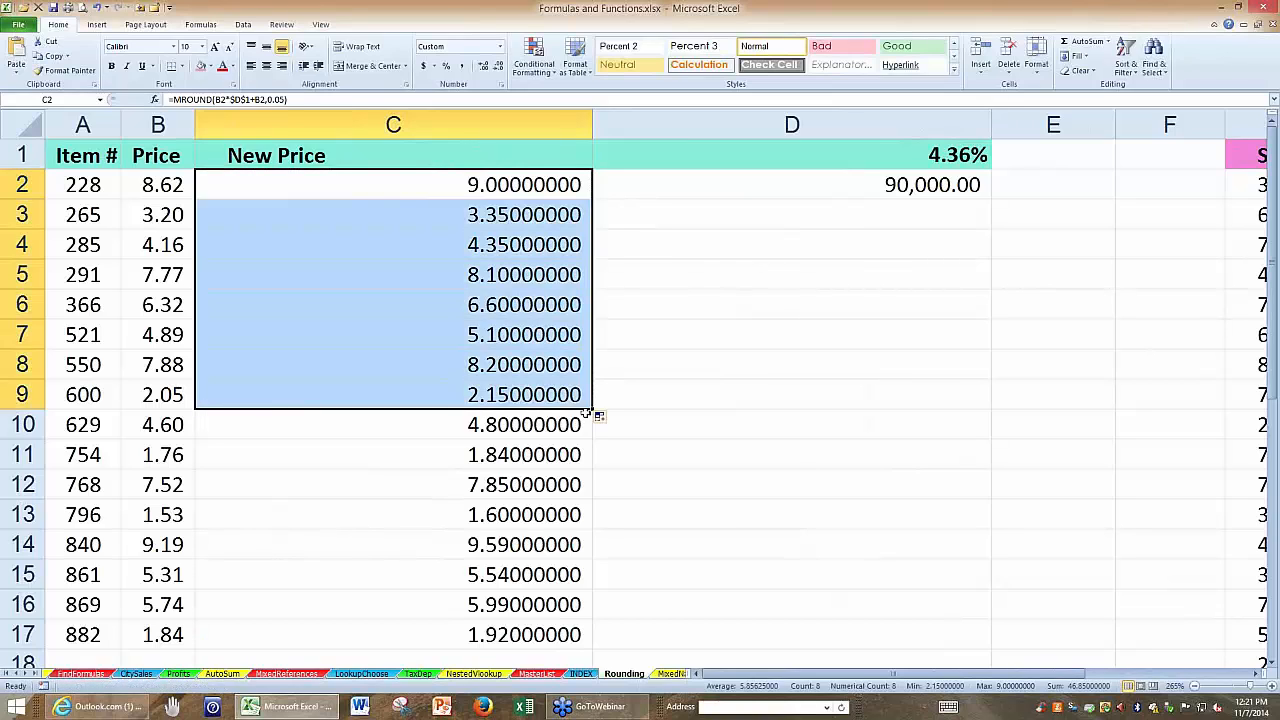
{"action": "key", "text": "F2"}
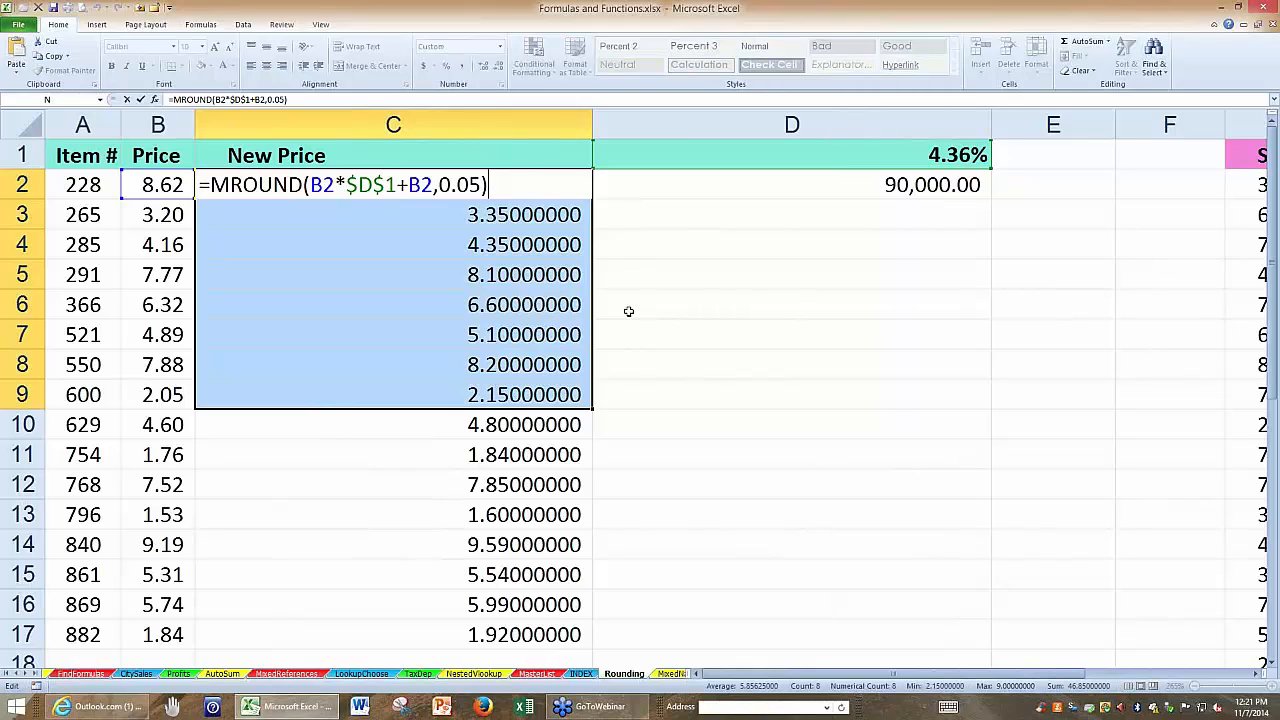
{"action": "key", "text": "Return"}
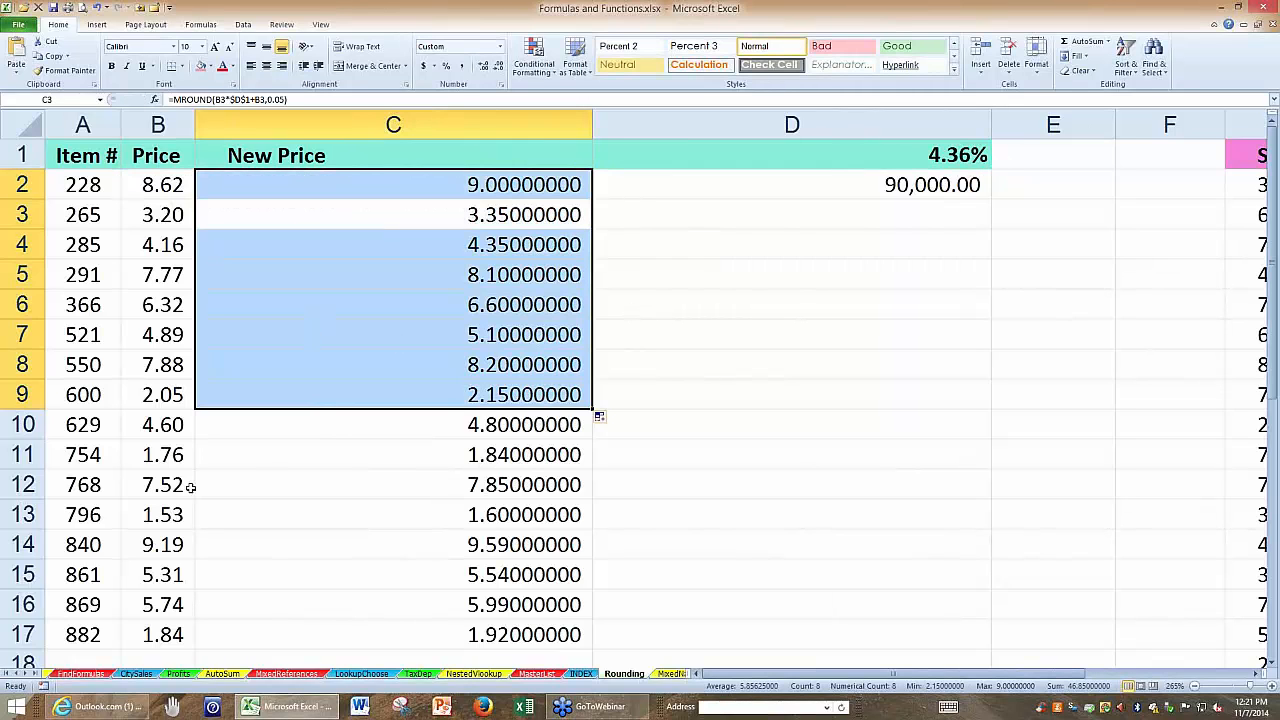
{"action": "left_click", "coordinate": [314, 512]}
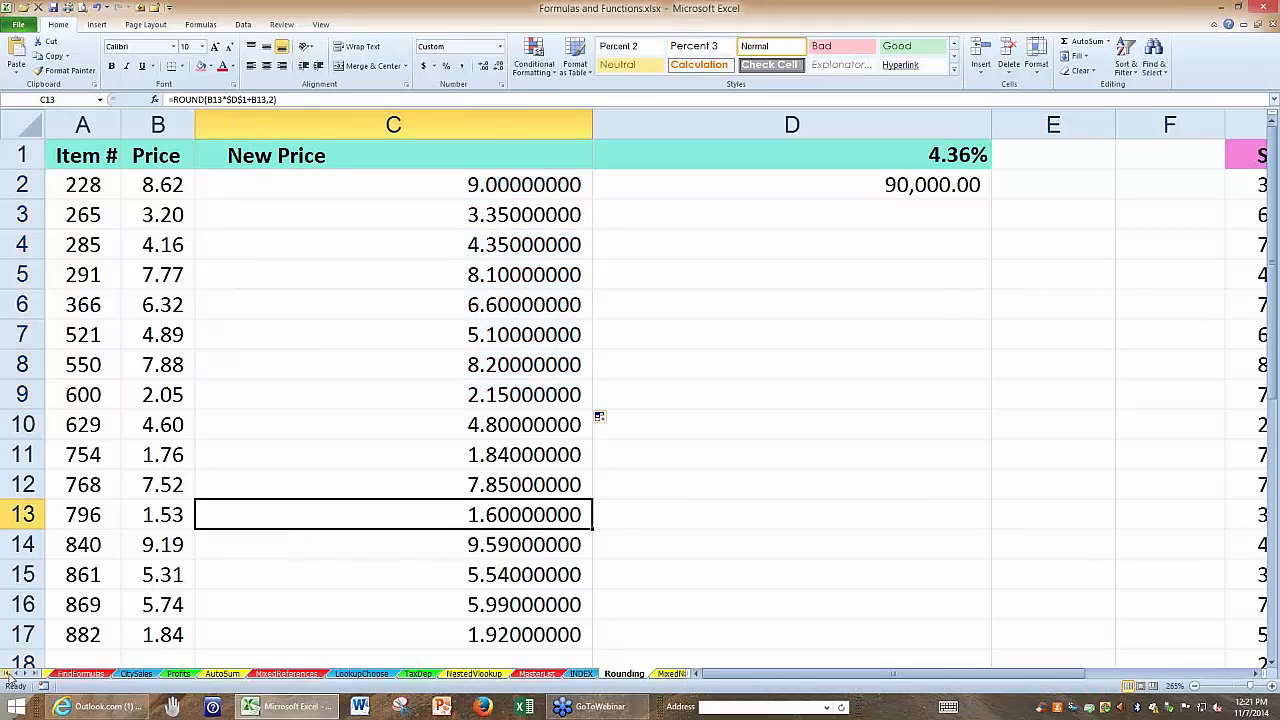
Go to the HR-Stats sheet by way of the HR sheet and look over the Status to Job Rating columns.
{"action": "left_click", "coordinate": [7, 674]}
{"action": "left_click", "coordinate": [55, 675]}
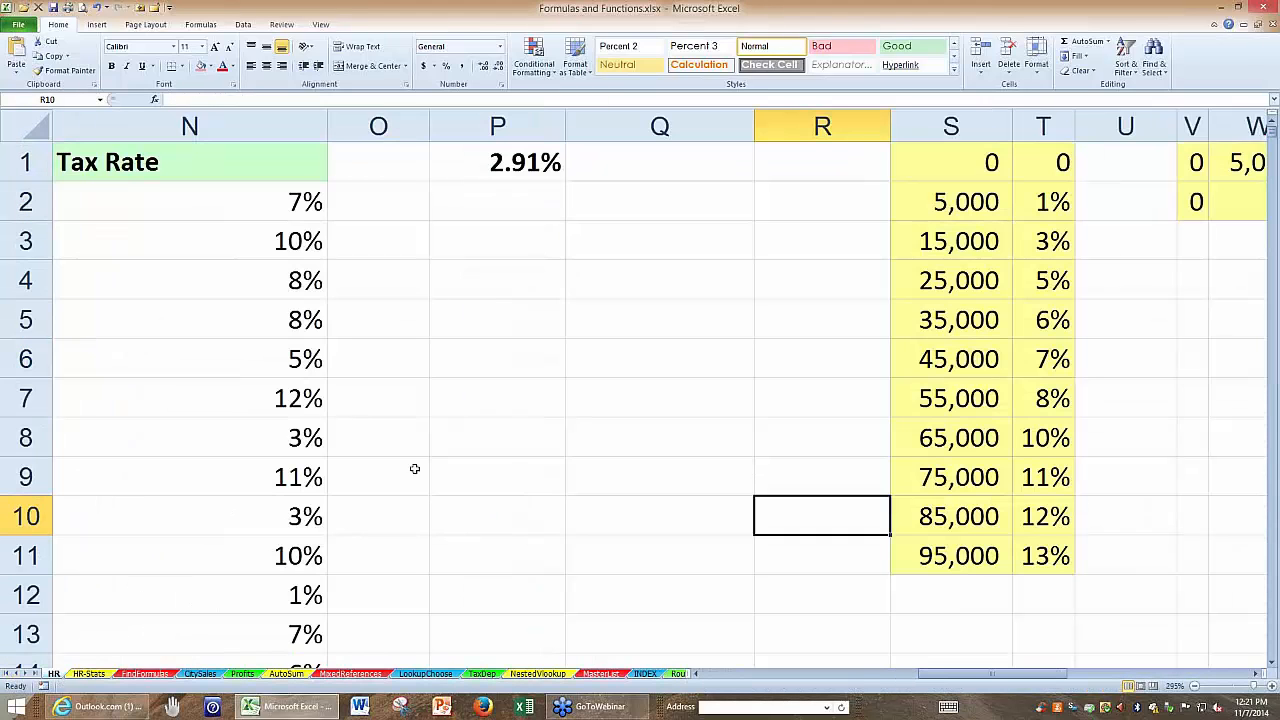
{"action": "left_click", "coordinate": [89, 674]}
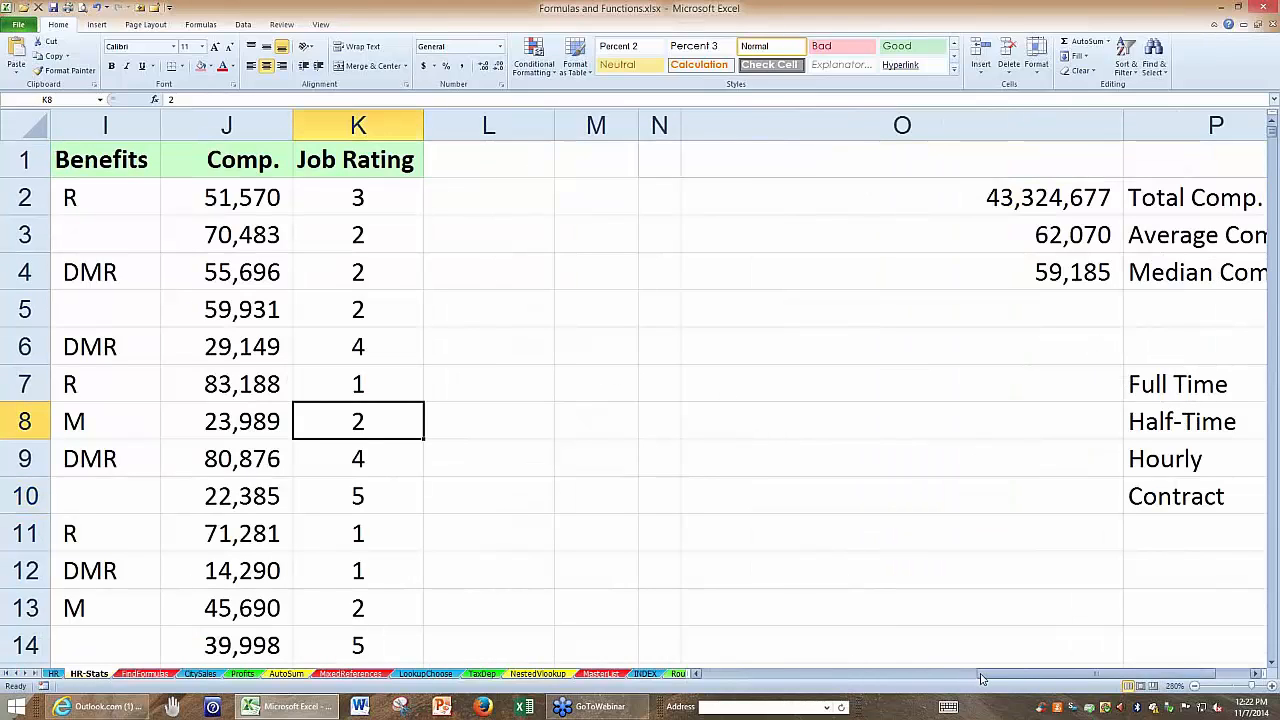
{"action": "left_click_drag", "start_coordinate": [978, 680], "coordinate": [918, 678]}
{"action": "left_click", "coordinate": [774, 491]}
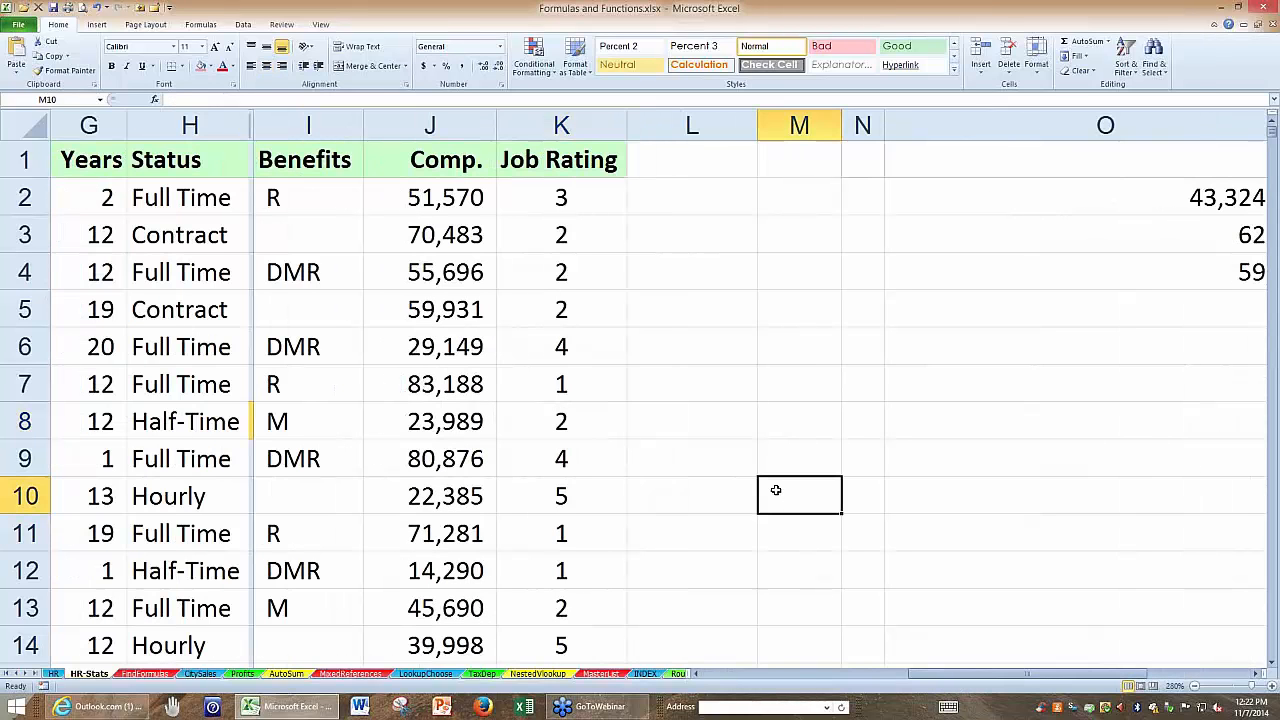
{"action": "scroll", "coordinate": [543, 414], "scroll_direction": "down", "scroll_amount": 8}
{"action": "scroll", "coordinate": [457, 414], "scroll_direction": "up", "scroll_amount": 8}
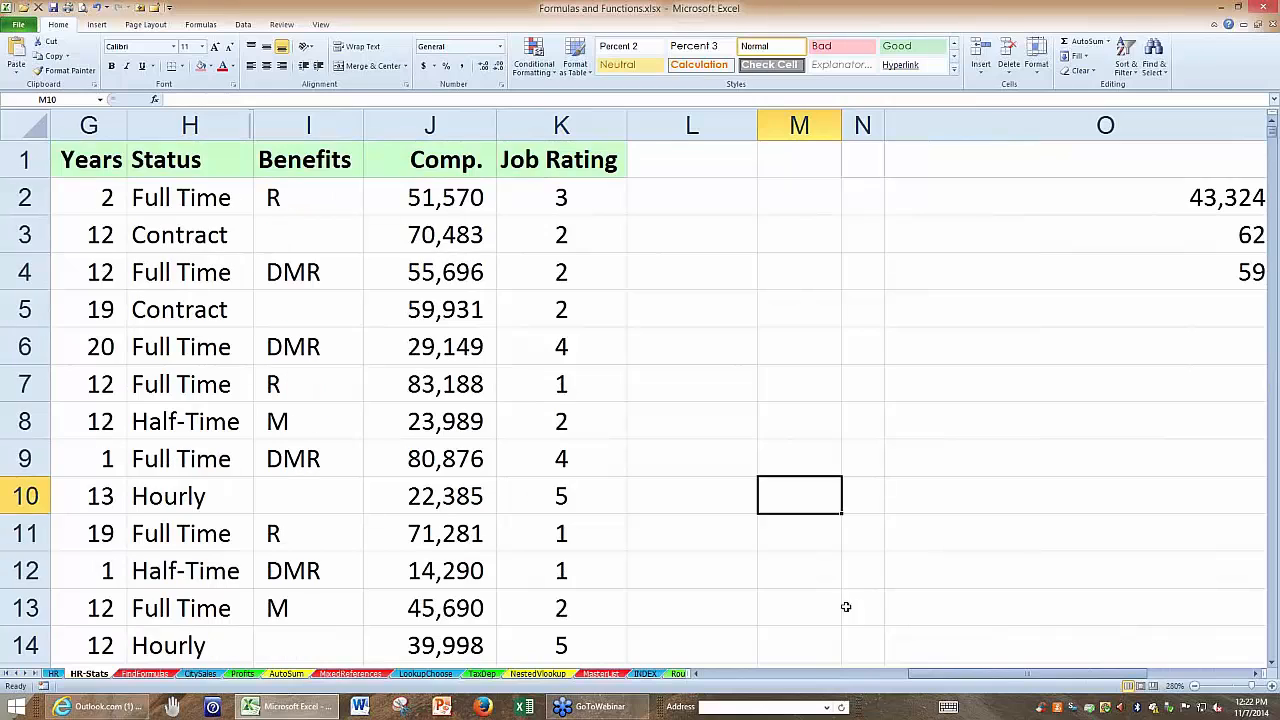
Select the Status header in H1 and show the employee data together with the status list in column P.
{"action": "left_click", "coordinate": [167, 201]}
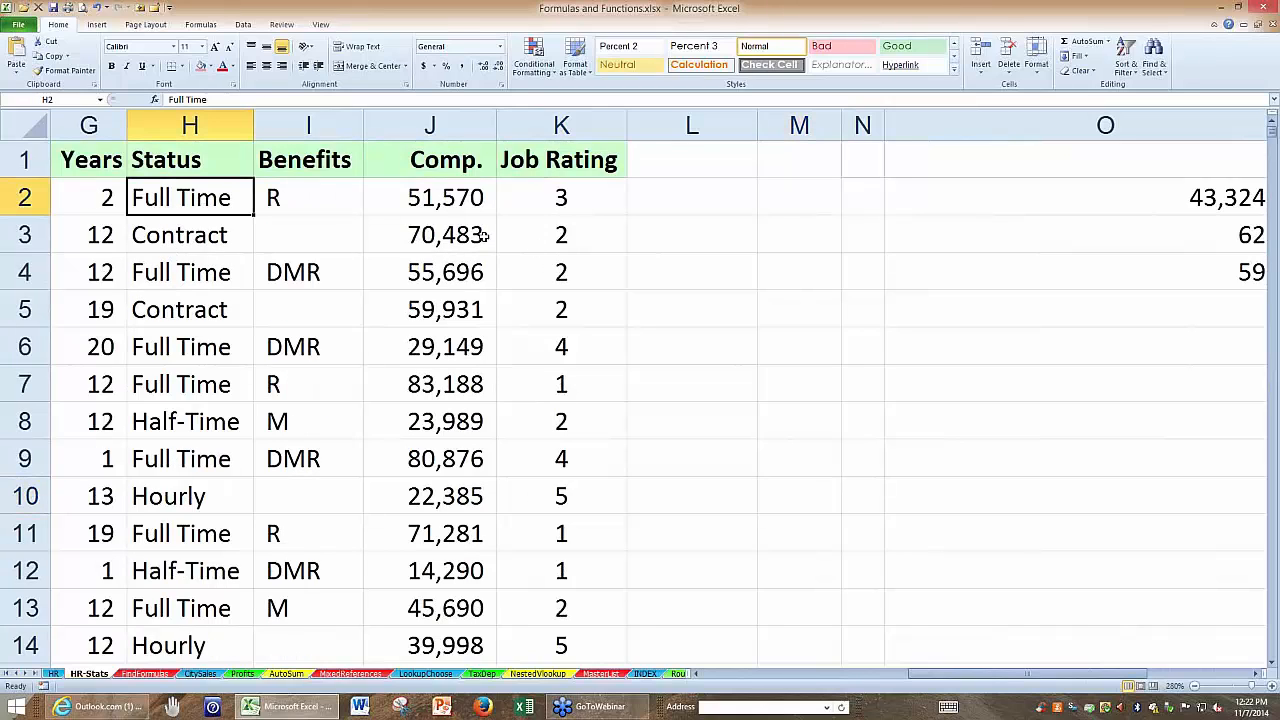
{"action": "left_click", "coordinate": [194, 163]}
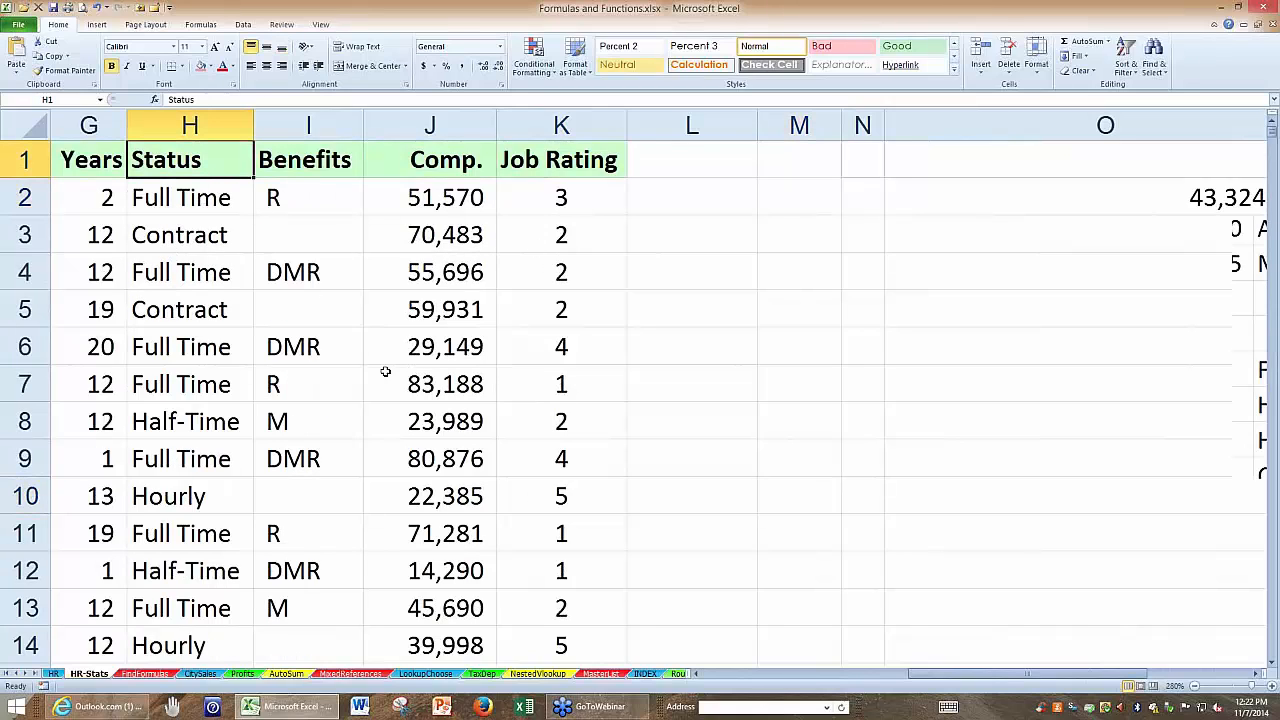
{"action": "scroll", "coordinate": [386, 371], "scroll_direction": "down", "scroll_amount": 4}
{"action": "scroll", "coordinate": [333, 354], "scroll_direction": "down", "scroll_amount": 1}
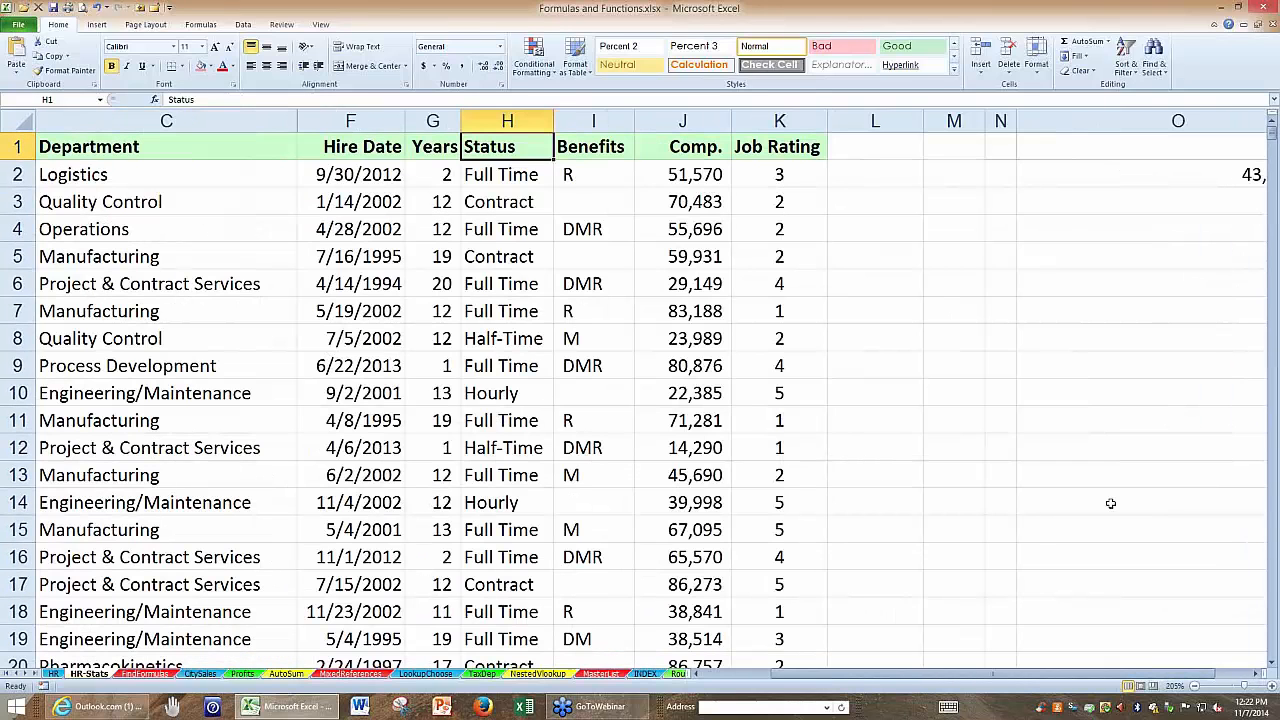
{"action": "left_click", "coordinate": [1256, 677]}
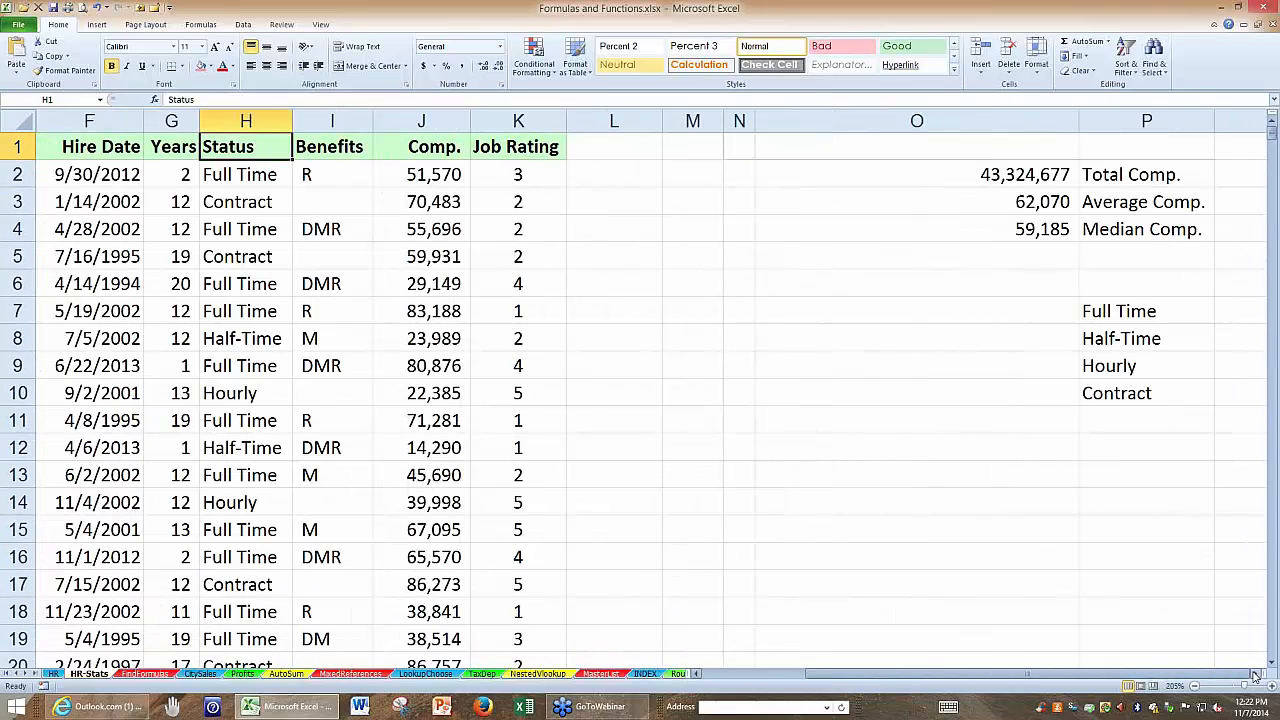
Count the employees with P7's status in O7 using =COUNTIF(H:H,P7) and copy the formula down to O10.
{"action": "left_click", "coordinate": [1256, 677]}
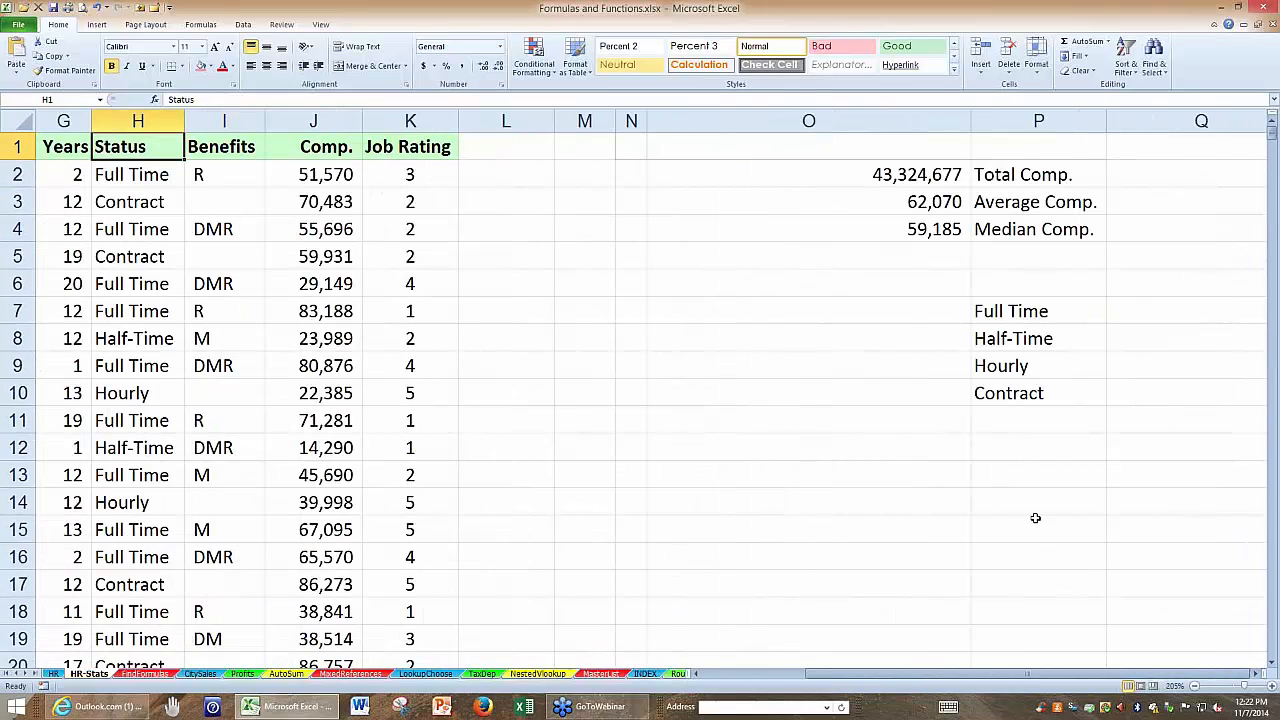
{"action": "left_click", "coordinate": [755, 317]}
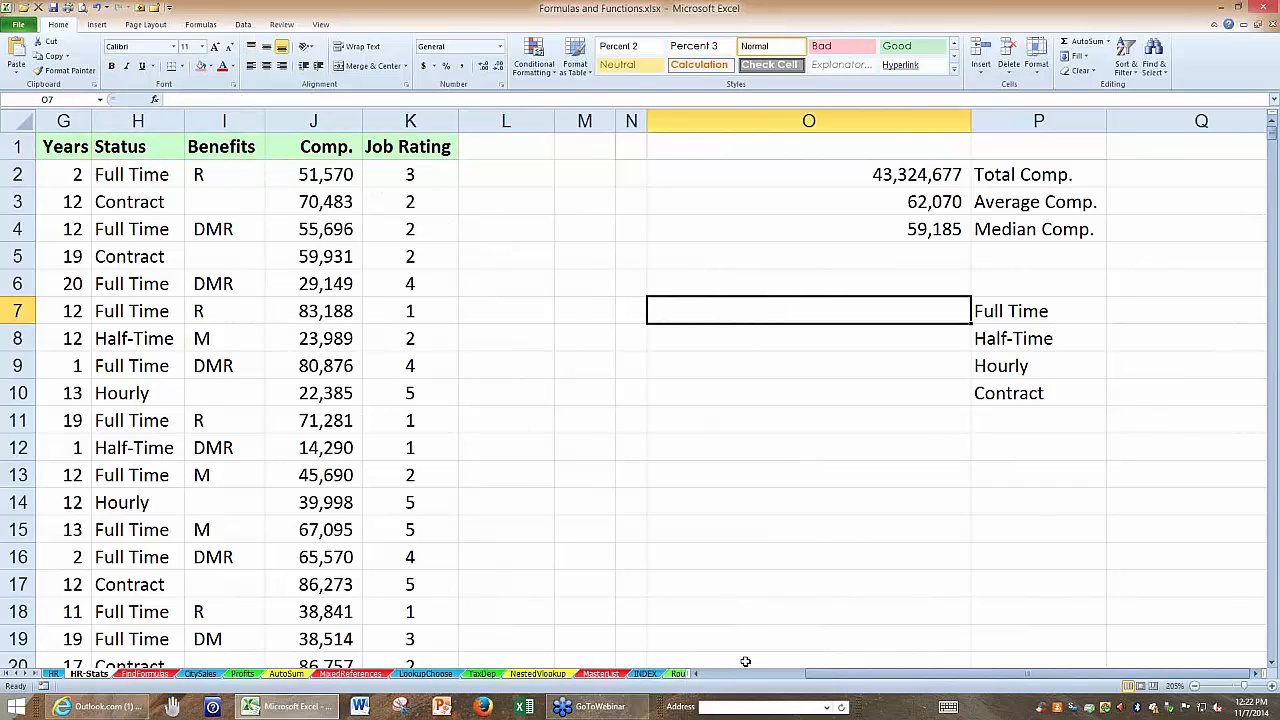
{"action": "type", "text": "=co"}
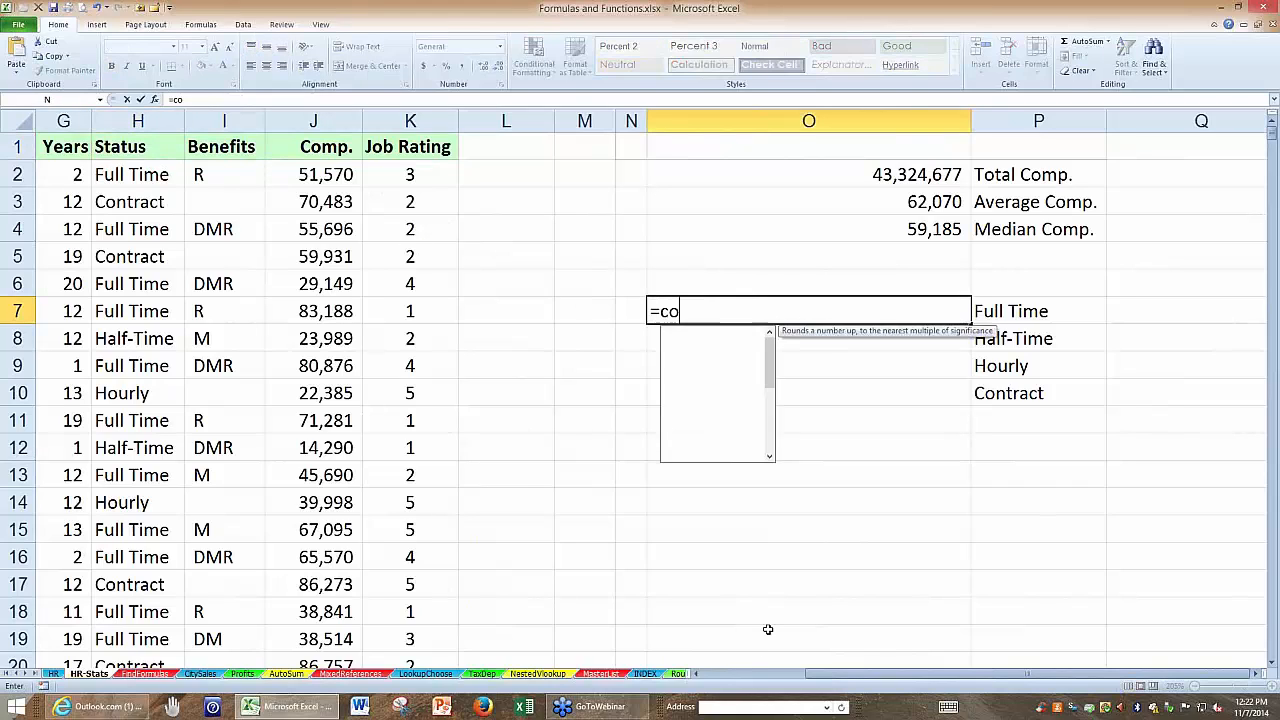
{"action": "type", "text": "untif("}
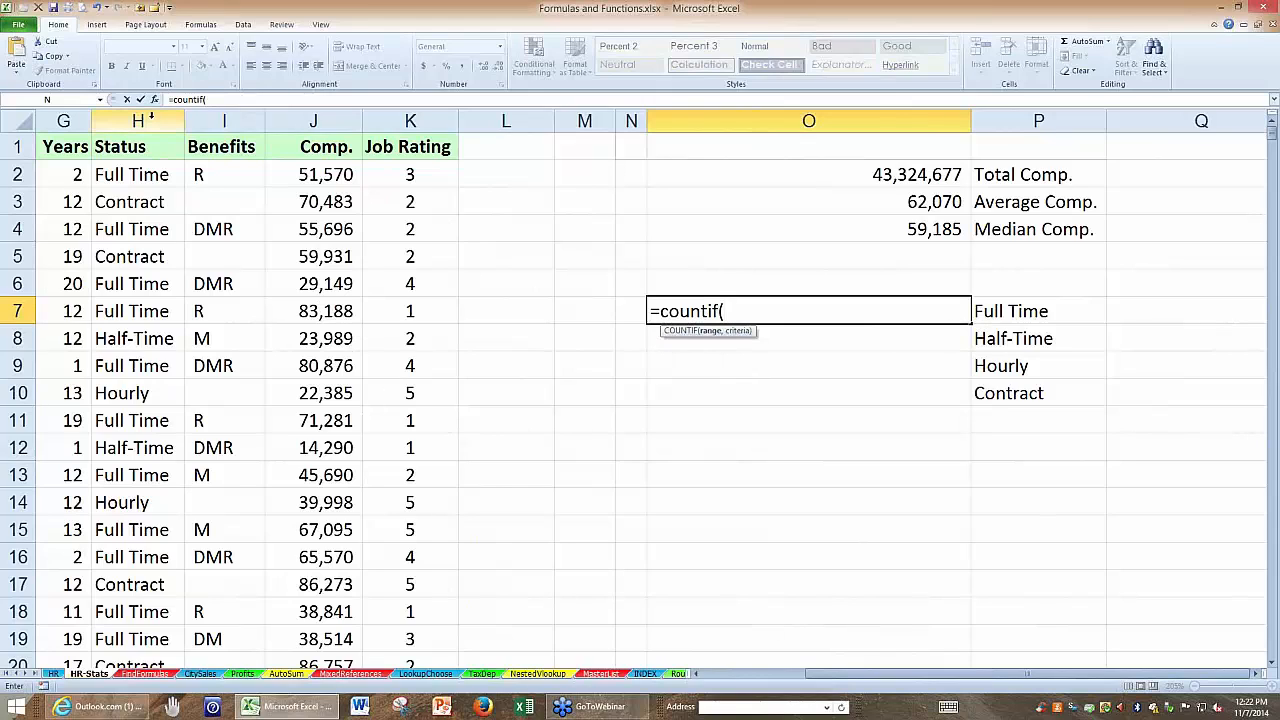
{"action": "left_click", "coordinate": [149, 120]}
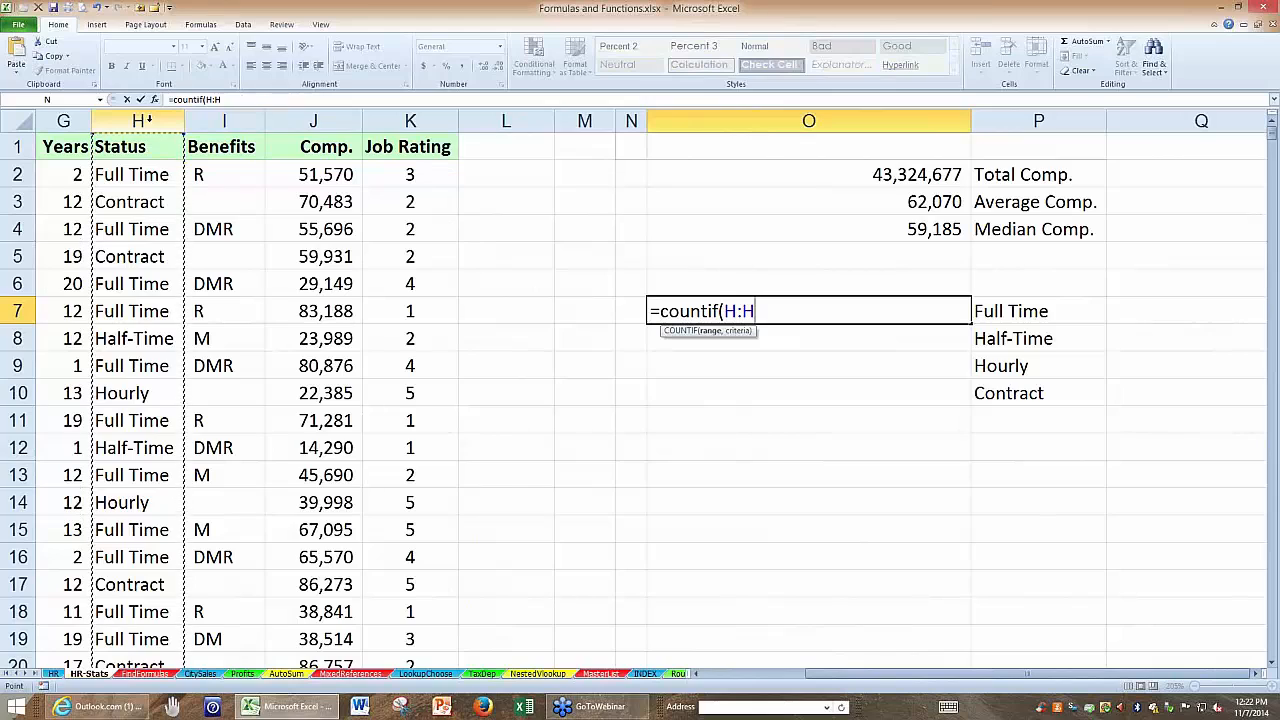
{"action": "type", "text": ","}
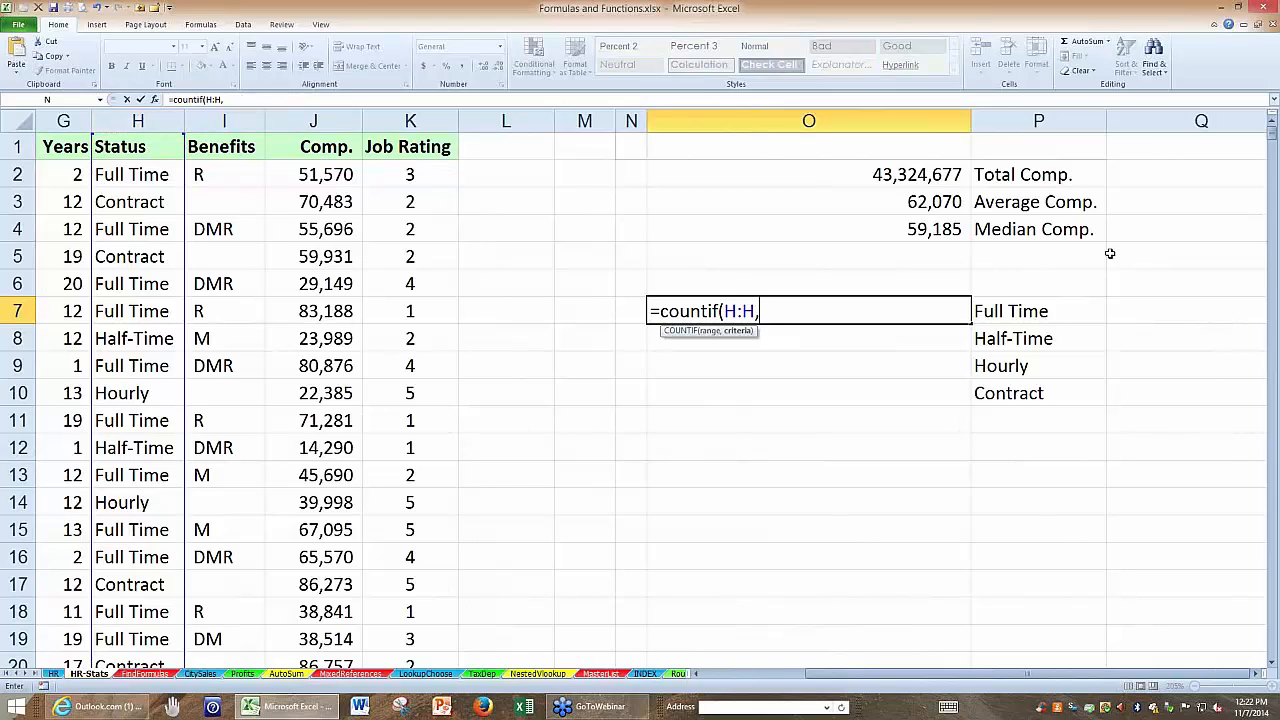
{"action": "left_click", "coordinate": [1004, 311]}
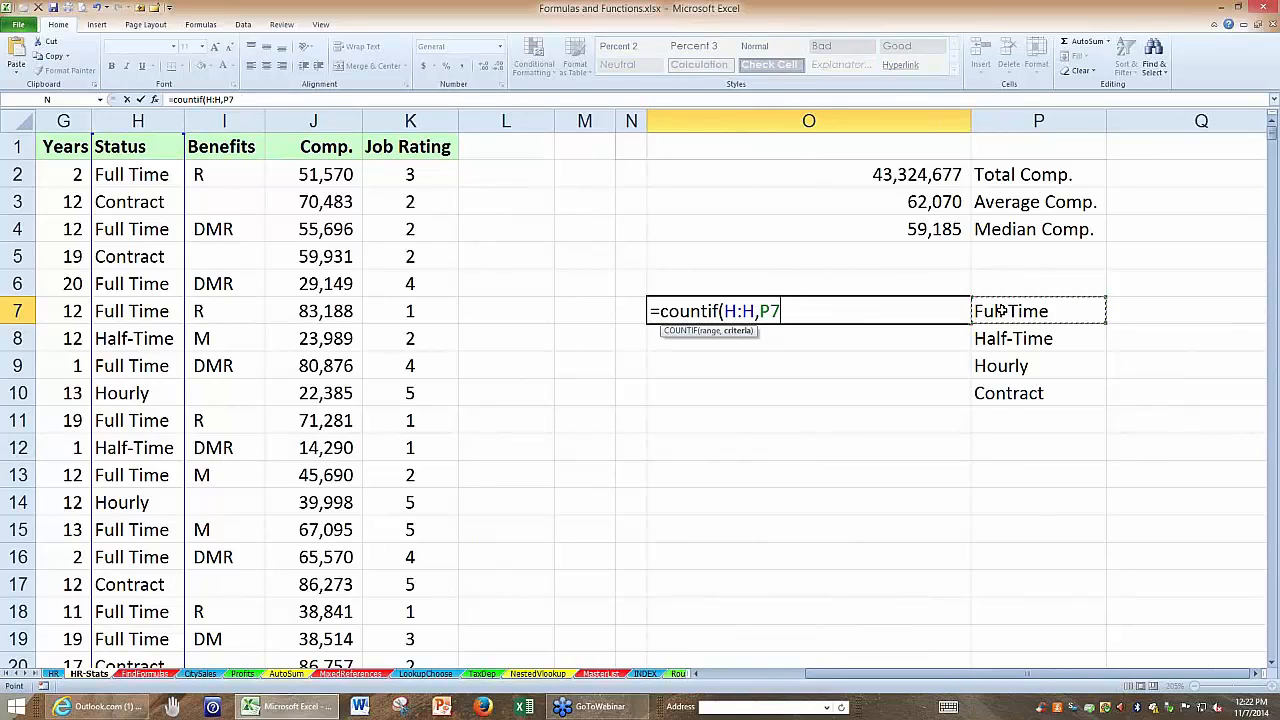
{"action": "key", "text": "Return"}
{"action": "left_click", "coordinate": [879, 309]}
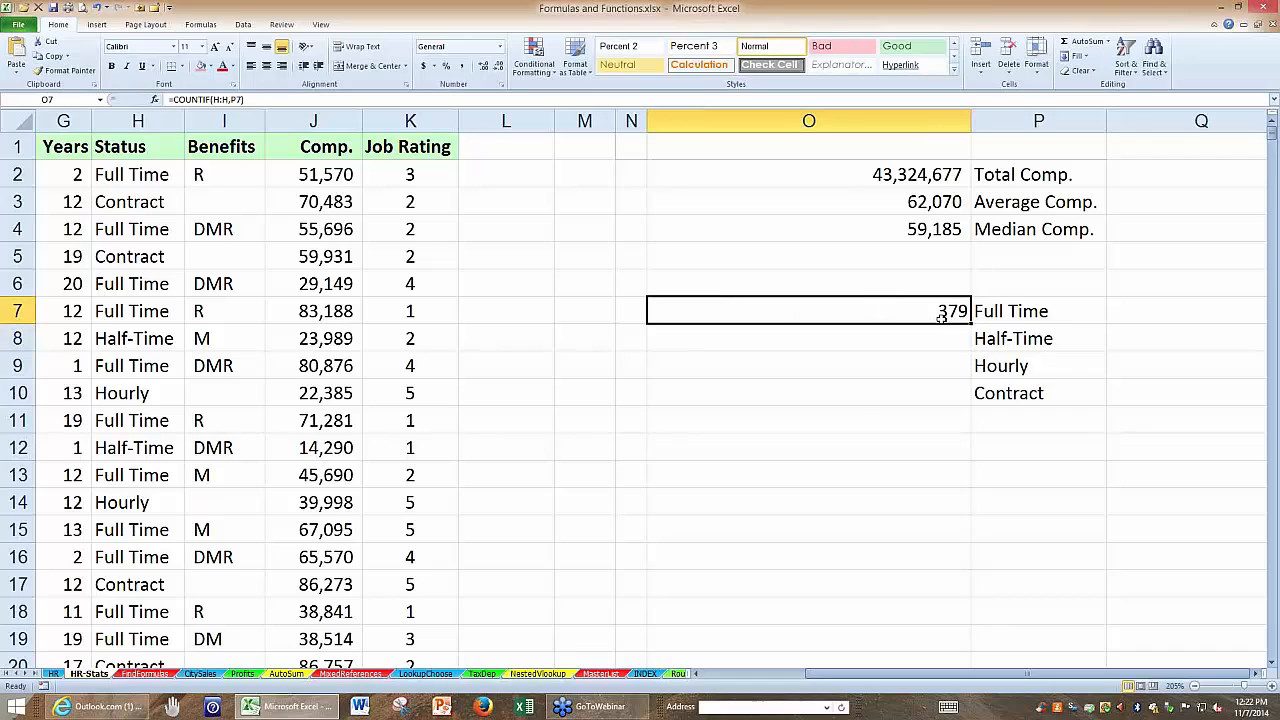
{"action": "double_click", "coordinate": [970, 320]}
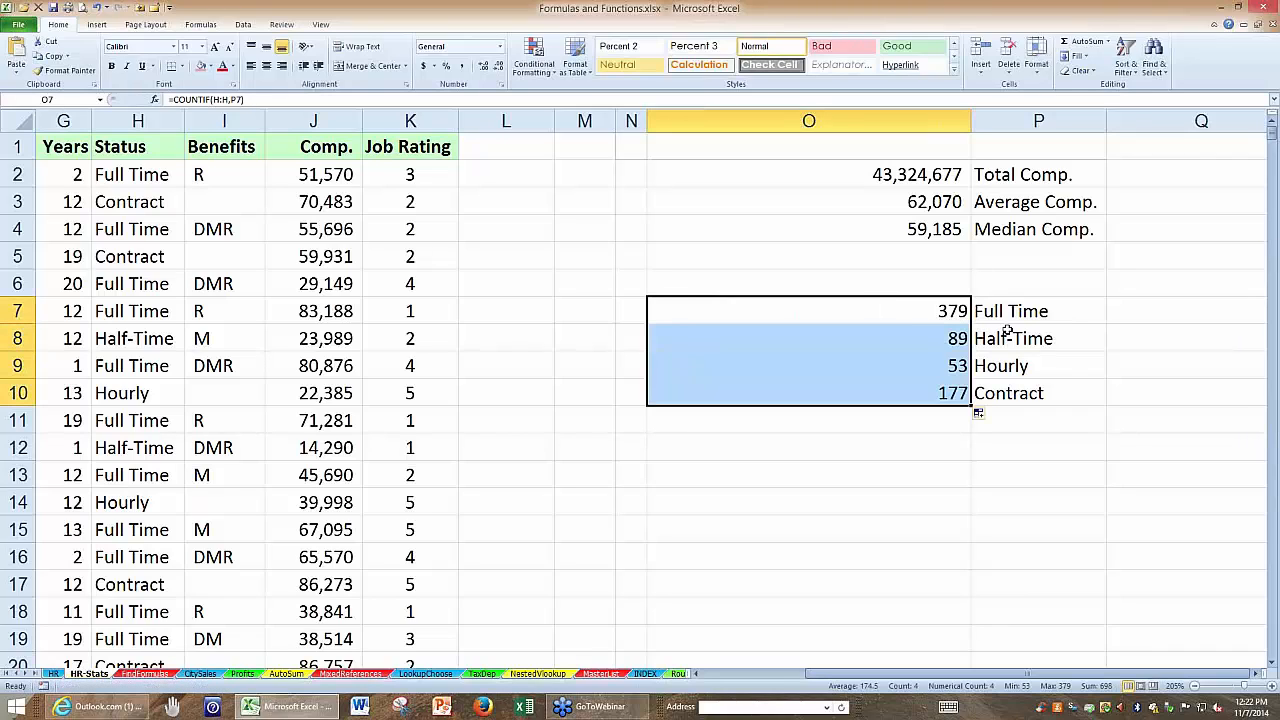
Change the O7 formula to =AVERAGEIF(H:H,P7,J:J) and format the cell as a number with thousands separator and two decimals.
{"action": "double_click", "coordinate": [909, 311]}
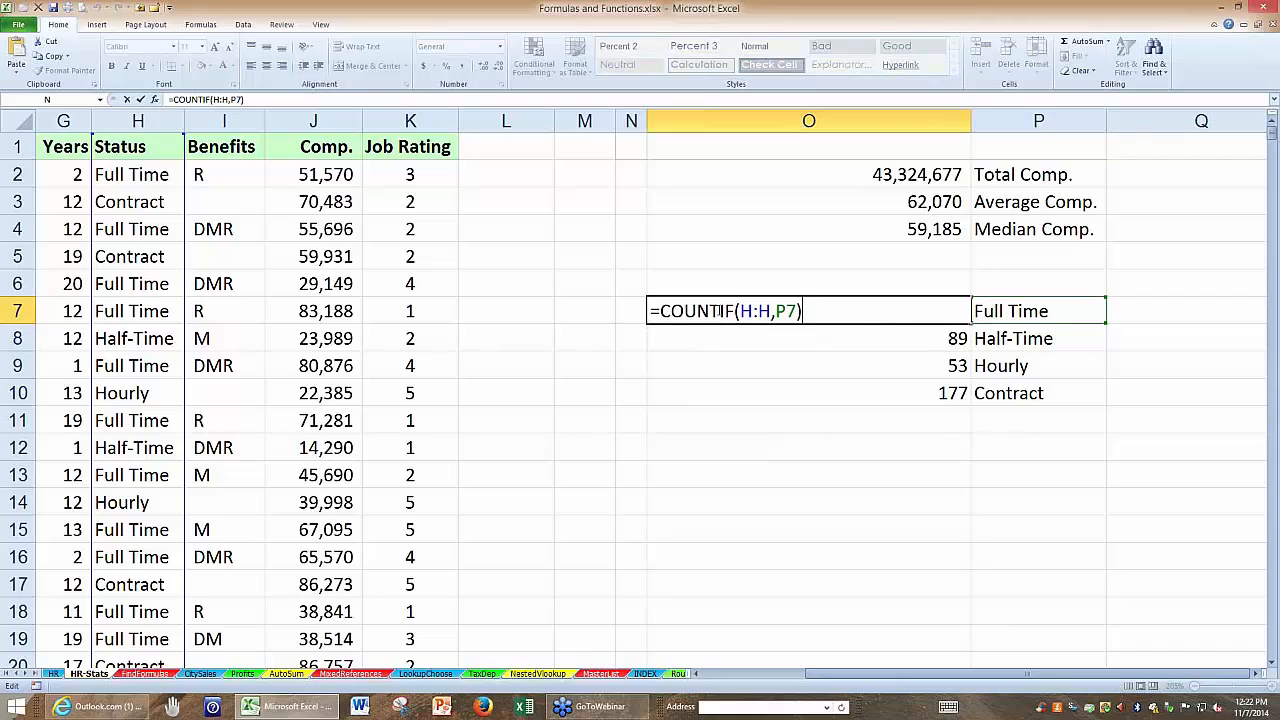
{"action": "left_click_drag", "start_coordinate": [720, 311], "coordinate": [666, 303]}
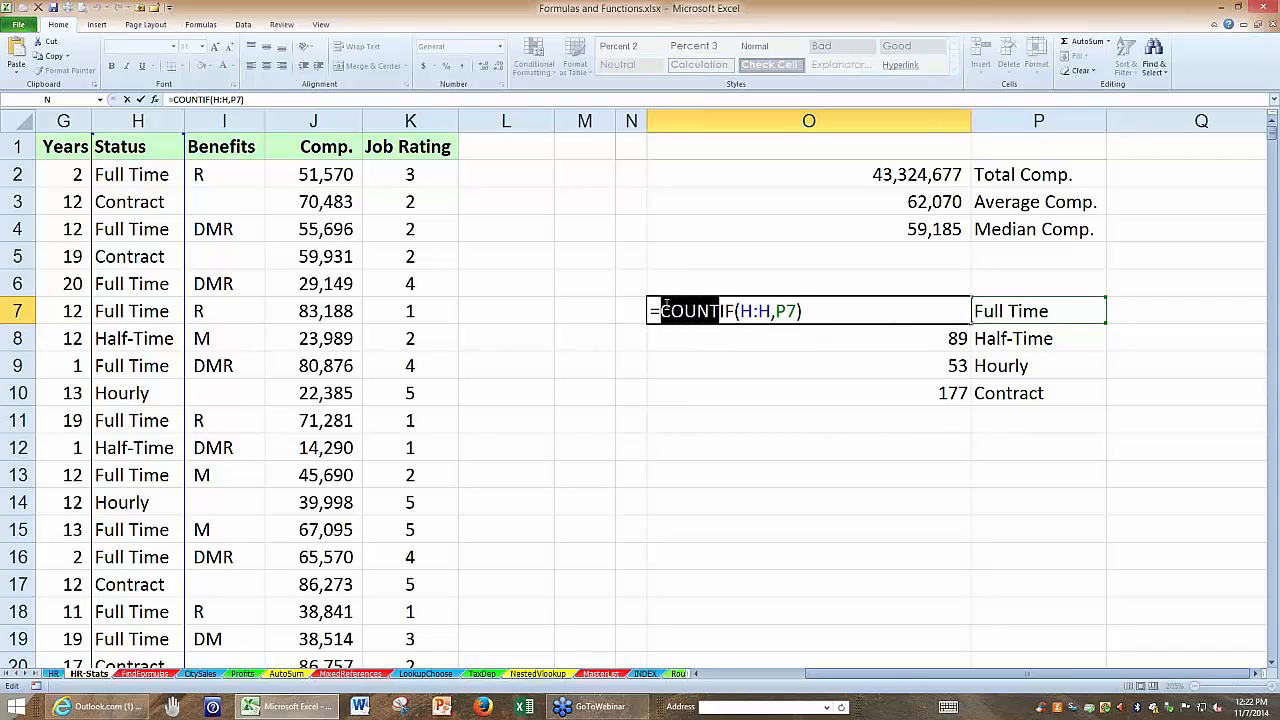
{"action": "type", "text": "average"}
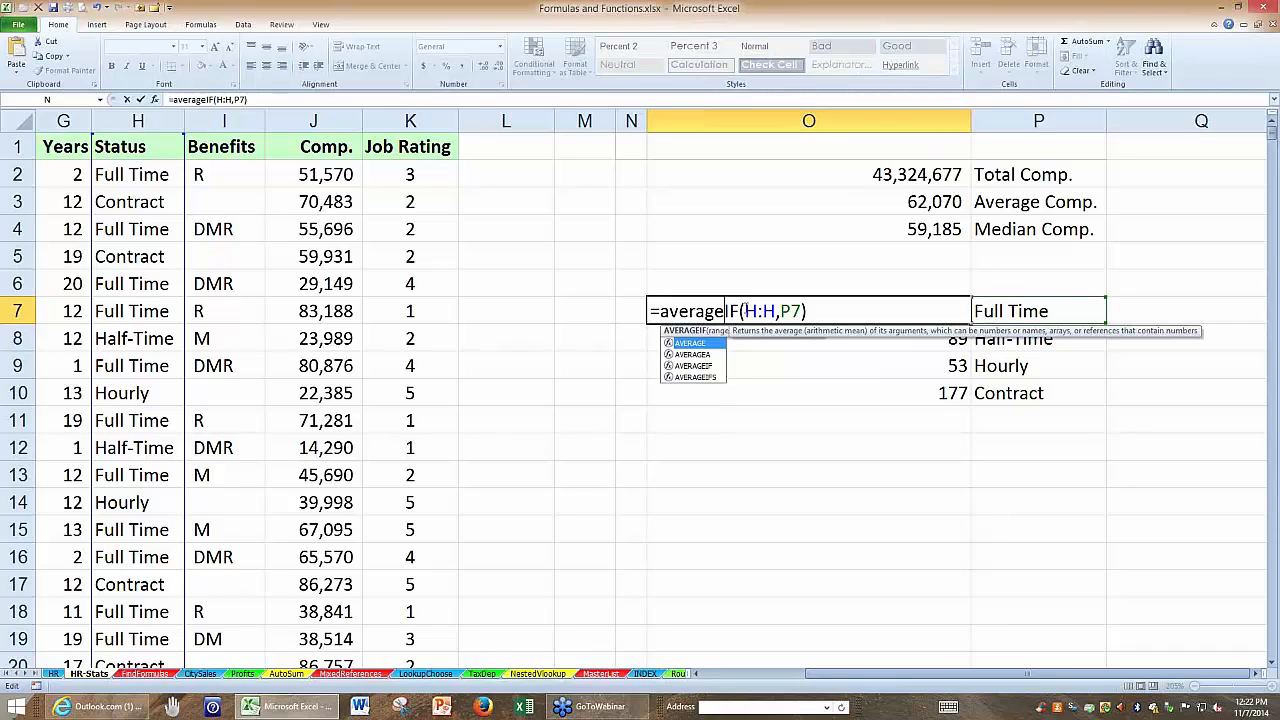
{"action": "left_click", "coordinate": [742, 311]}
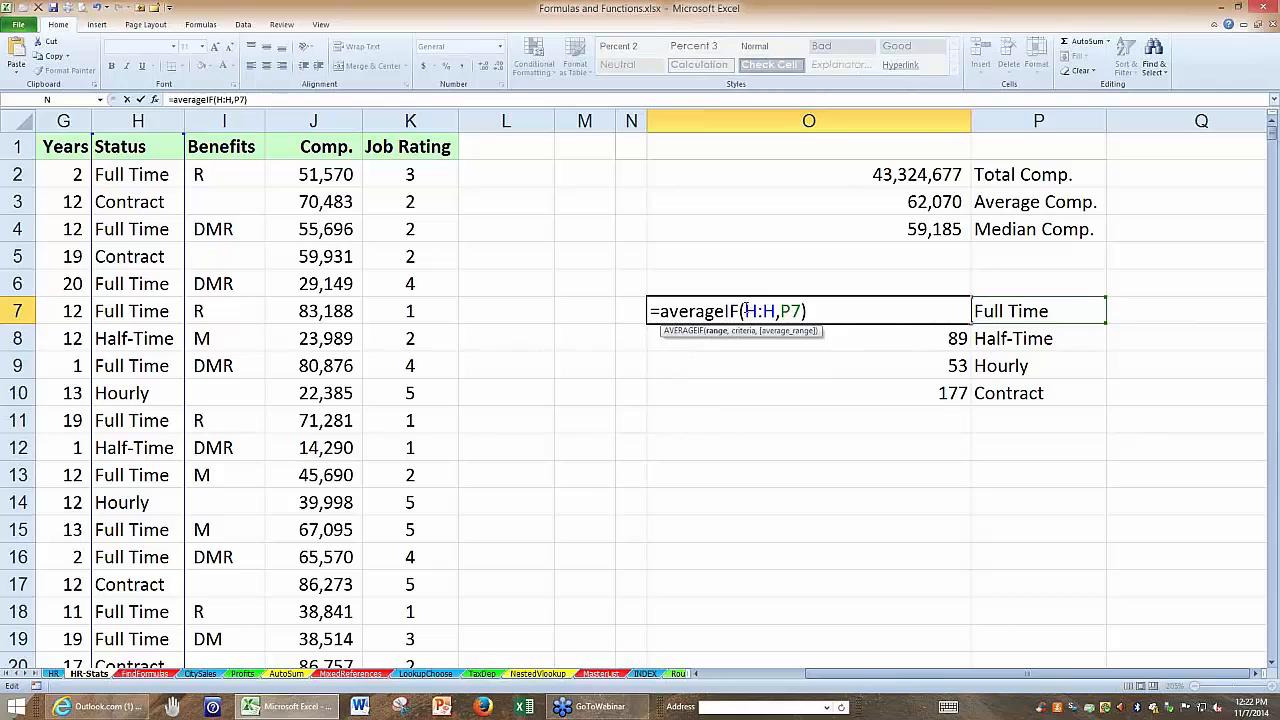
{"action": "left_click_drag", "start_coordinate": [745, 311], "coordinate": [776, 311]}
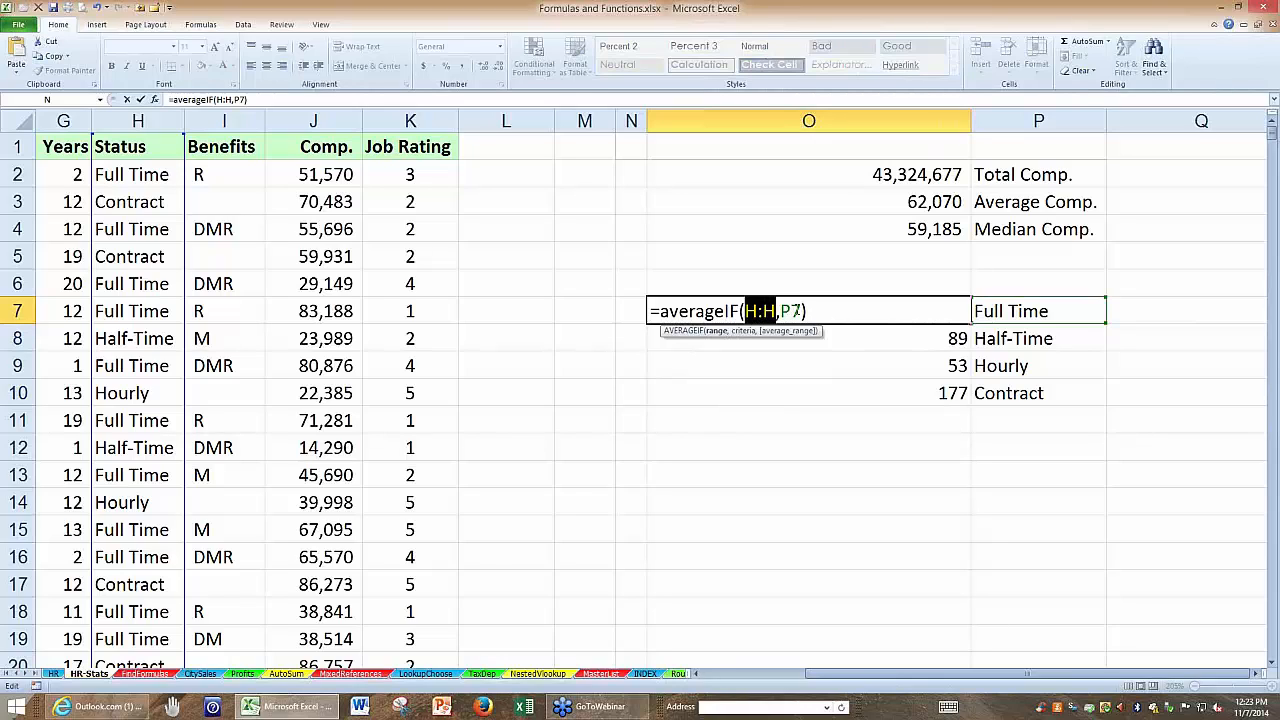
{"action": "left_click", "coordinate": [798, 311]}
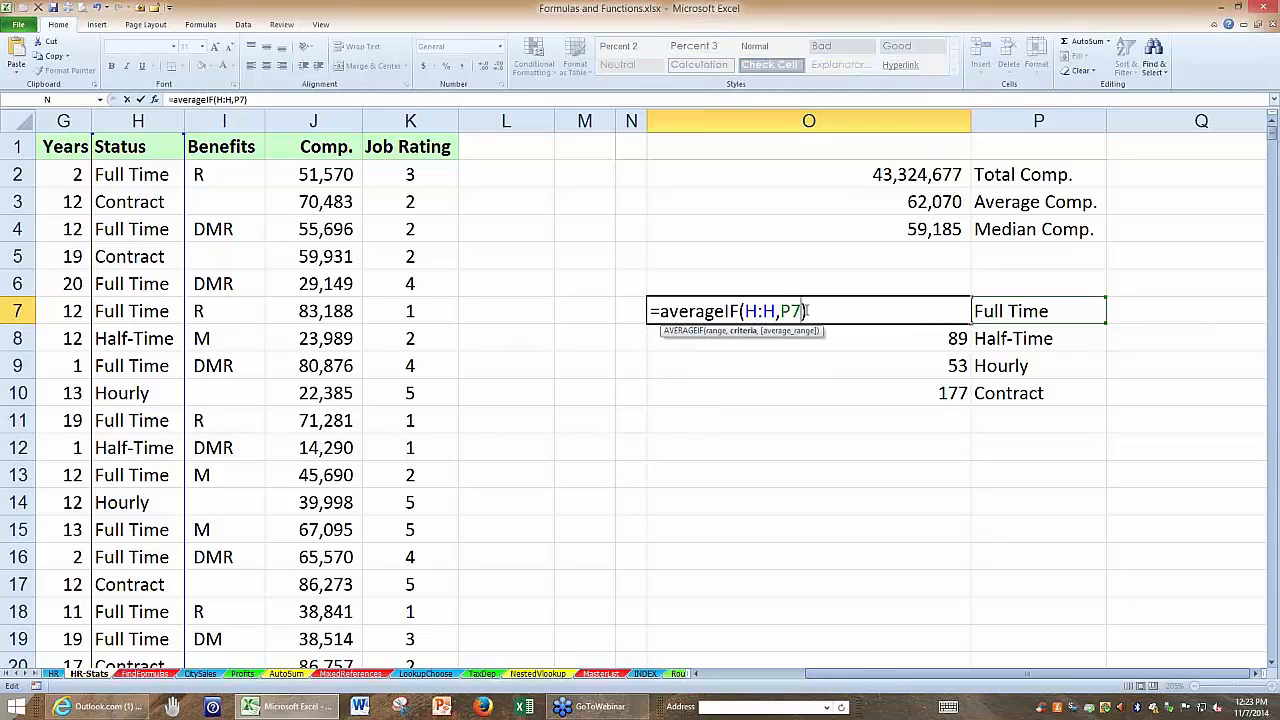
{"action": "type", "text": ","}
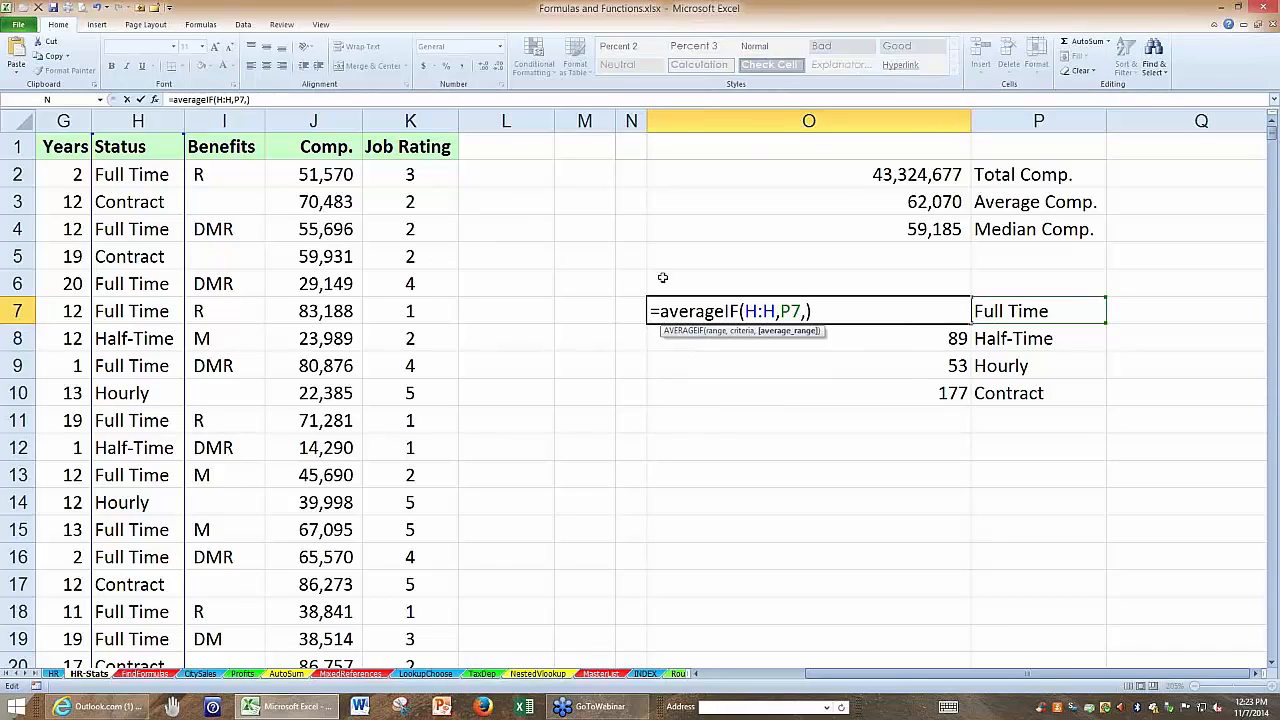
{"action": "left_click", "coordinate": [314, 120]}
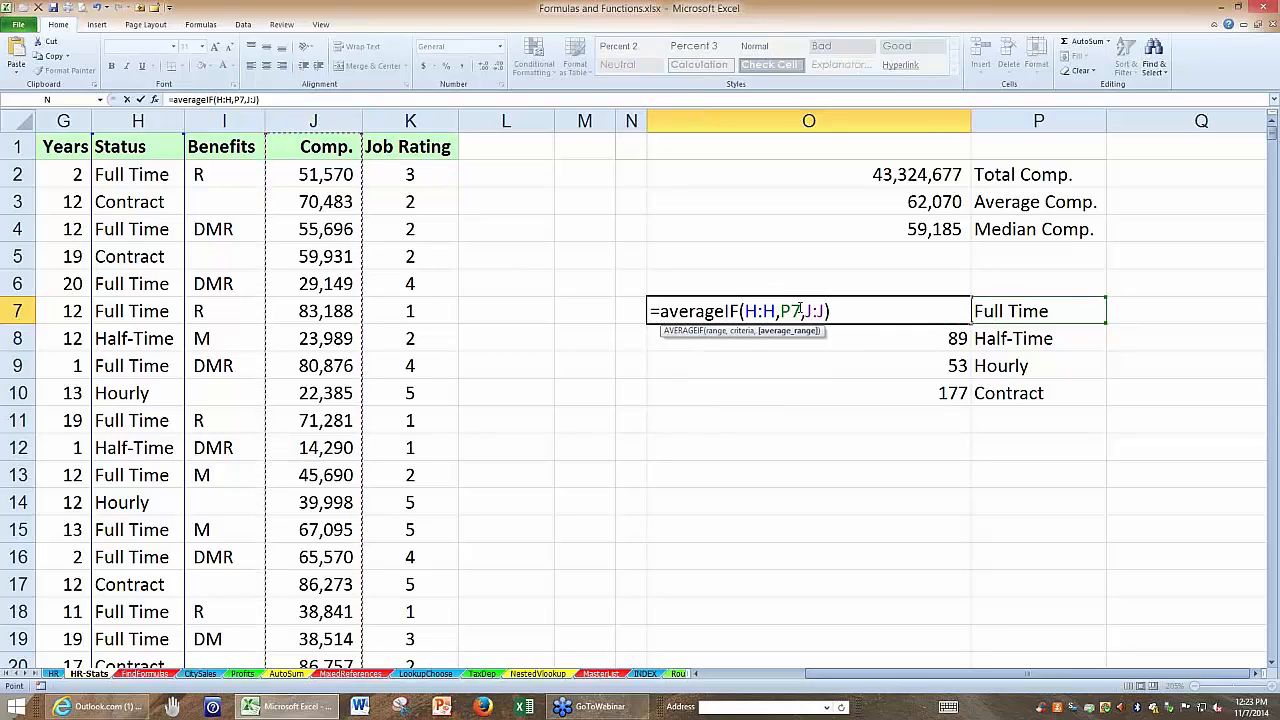
{"action": "mouse_move", "coordinate": [801, 311]}
{"action": "left_mouse_down"}
{"action": "mouse_move", "coordinate": [761, 311]}
{"action": "mouse_move", "coordinate": [782, 310]}
{"action": "left_mouse_up"}
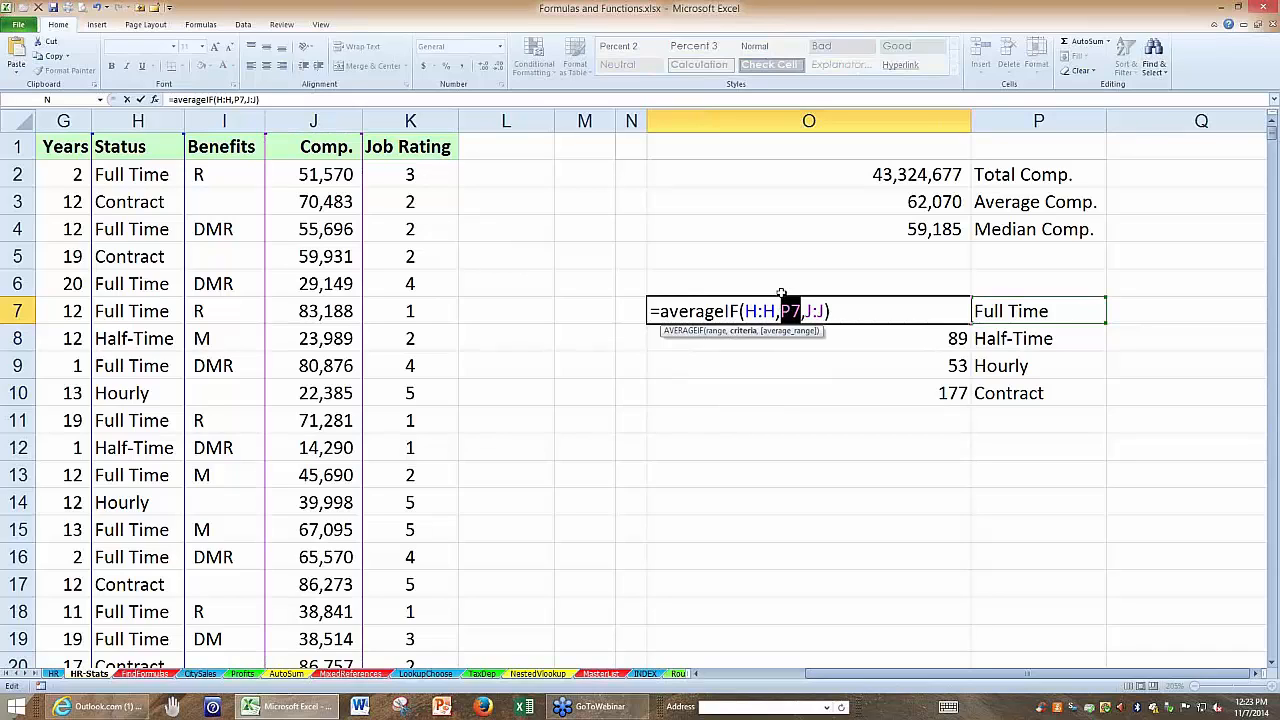
{"action": "key", "text": "Return"}
{"action": "left_click", "coordinate": [814, 306]}
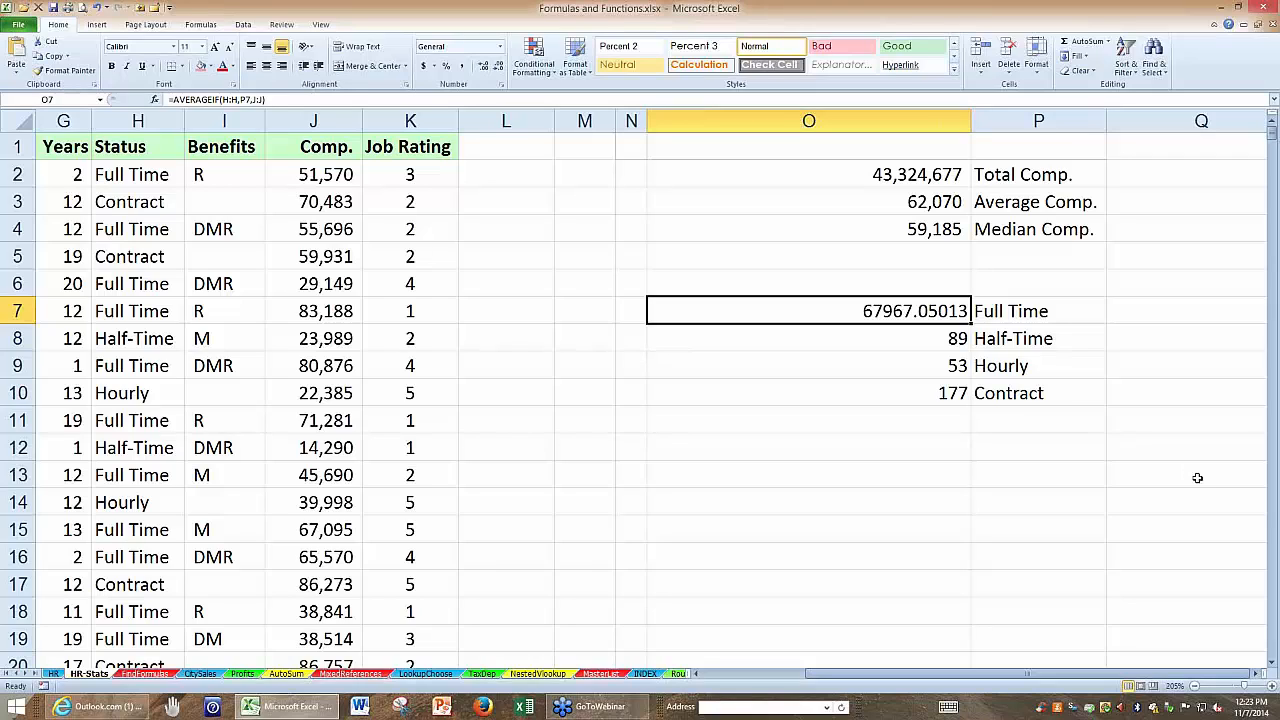
{"action": "key", "text": "ctrl+shift+1"}
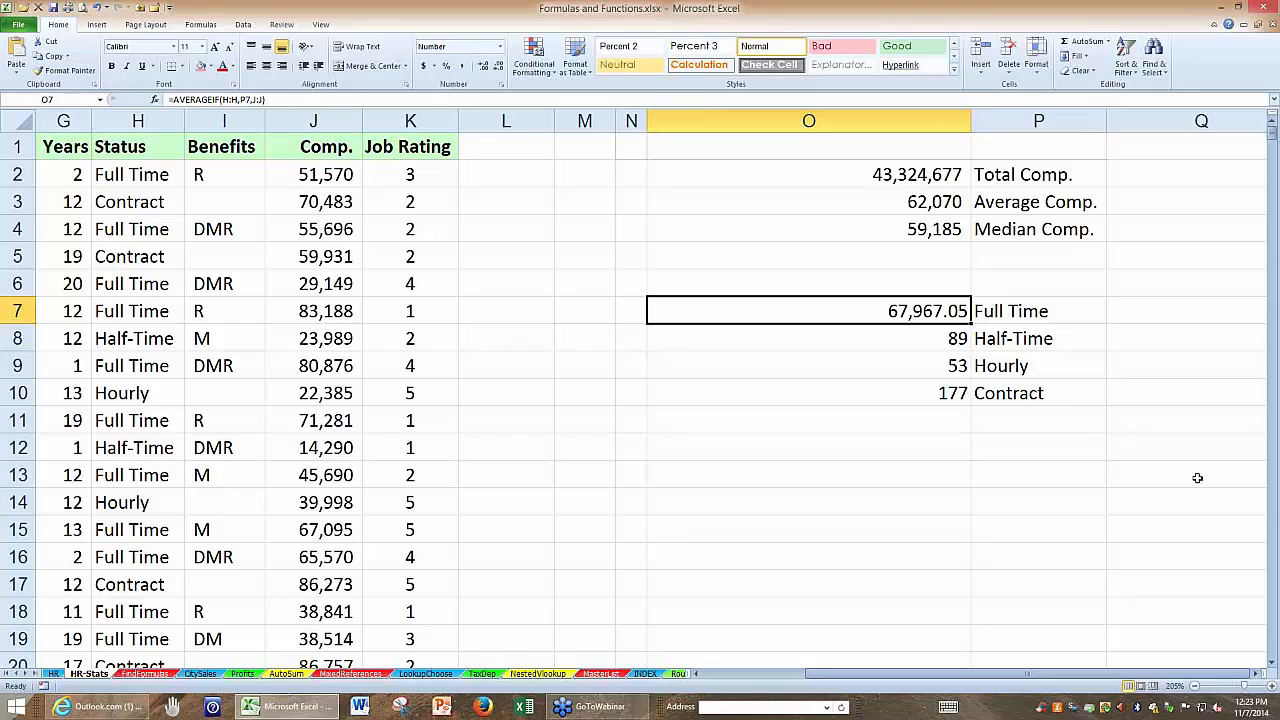
Switch the O7 formula to AVERAGEIFS and insert J:J as the average range ahead of the H:H,P7 criteria.
{"action": "double_click", "coordinate": [849, 313]}
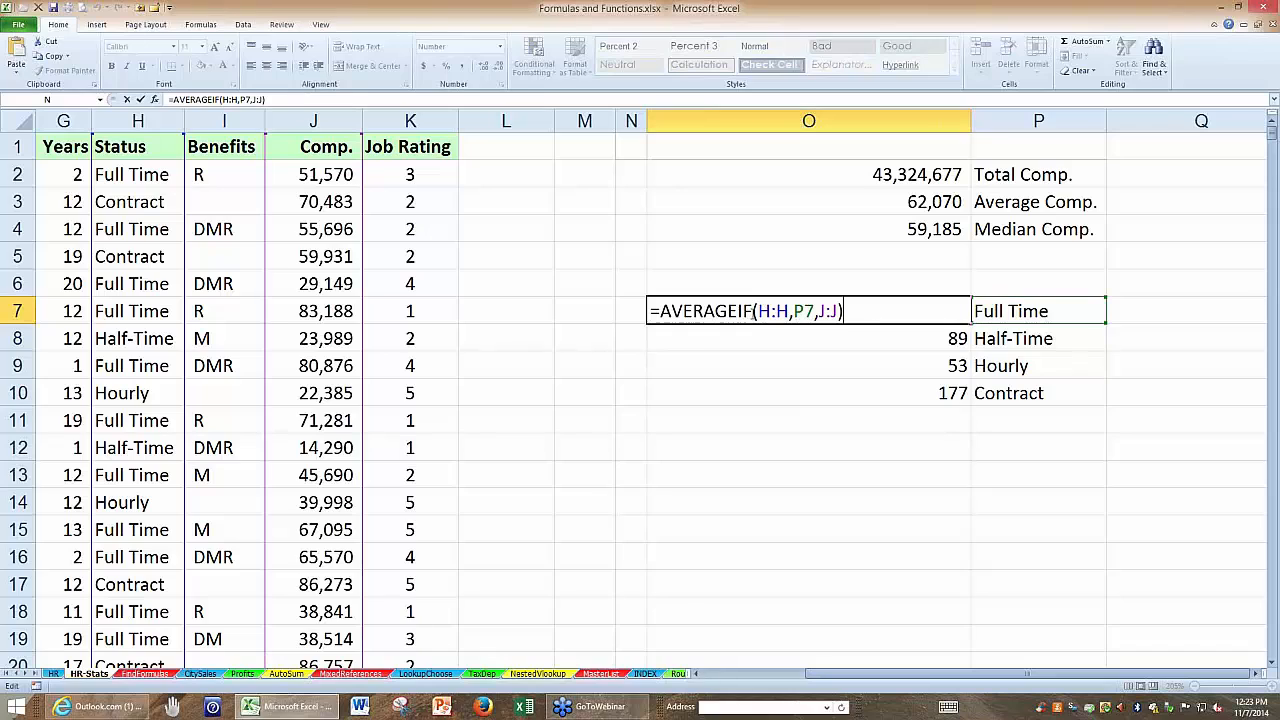
{"action": "left_click", "coordinate": [753, 314]}
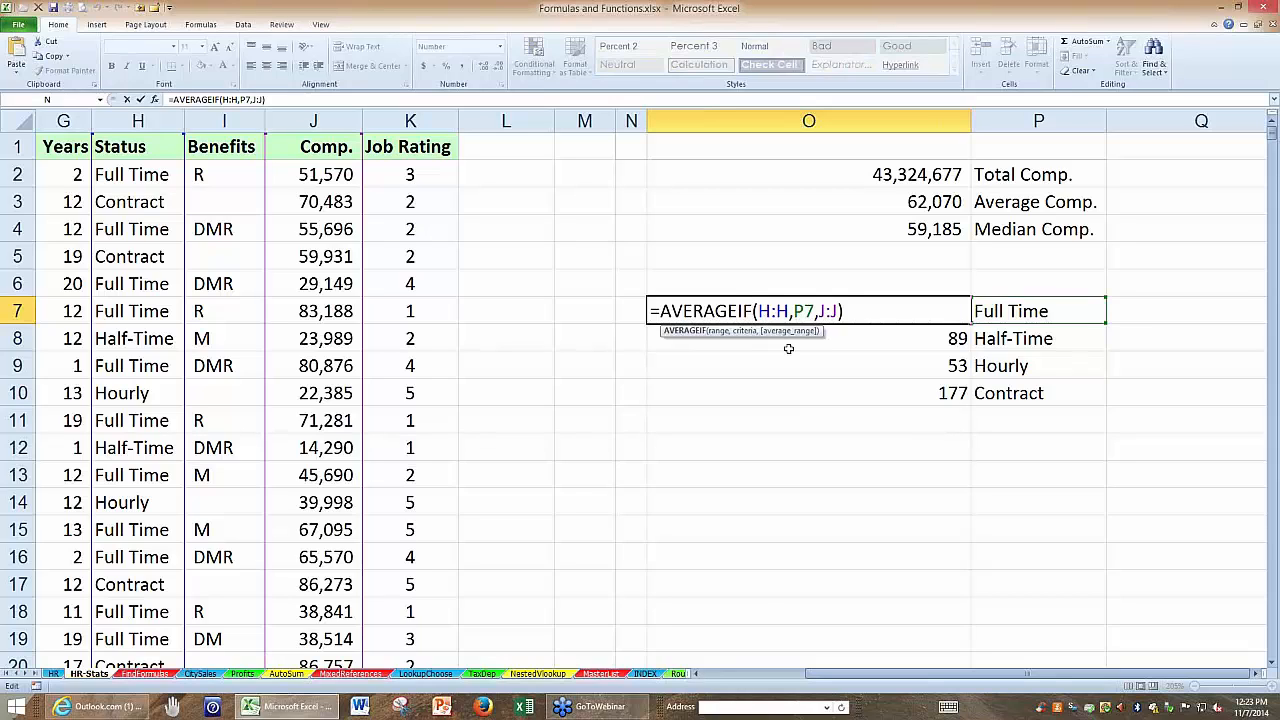
{"action": "type", "text": "s"}
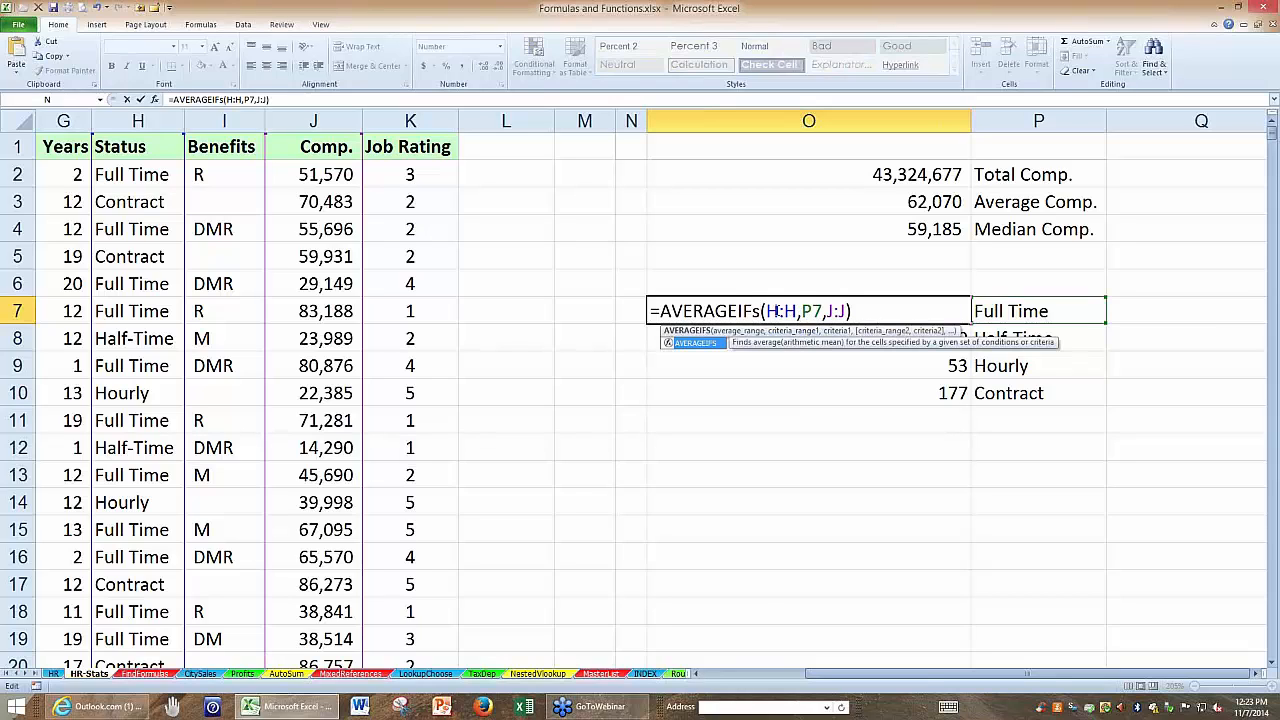
{"action": "left_click", "coordinate": [764, 311]}
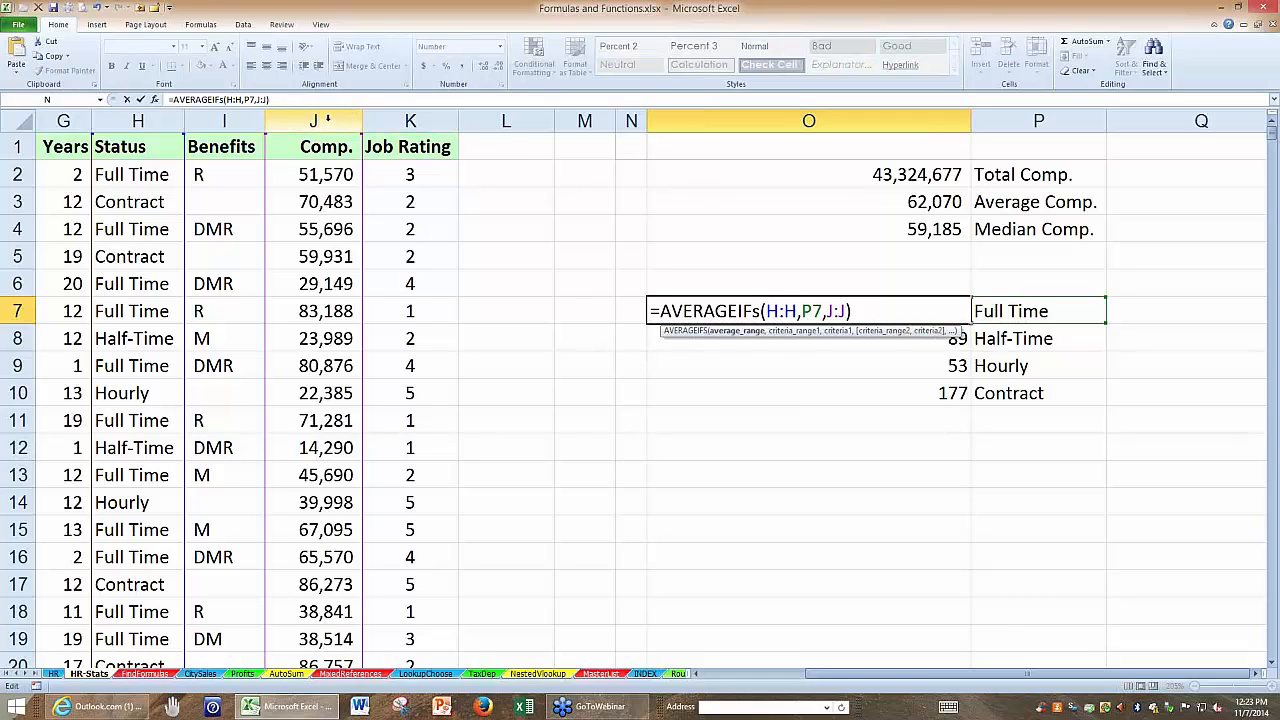
{"action": "left_click", "coordinate": [327, 118]}
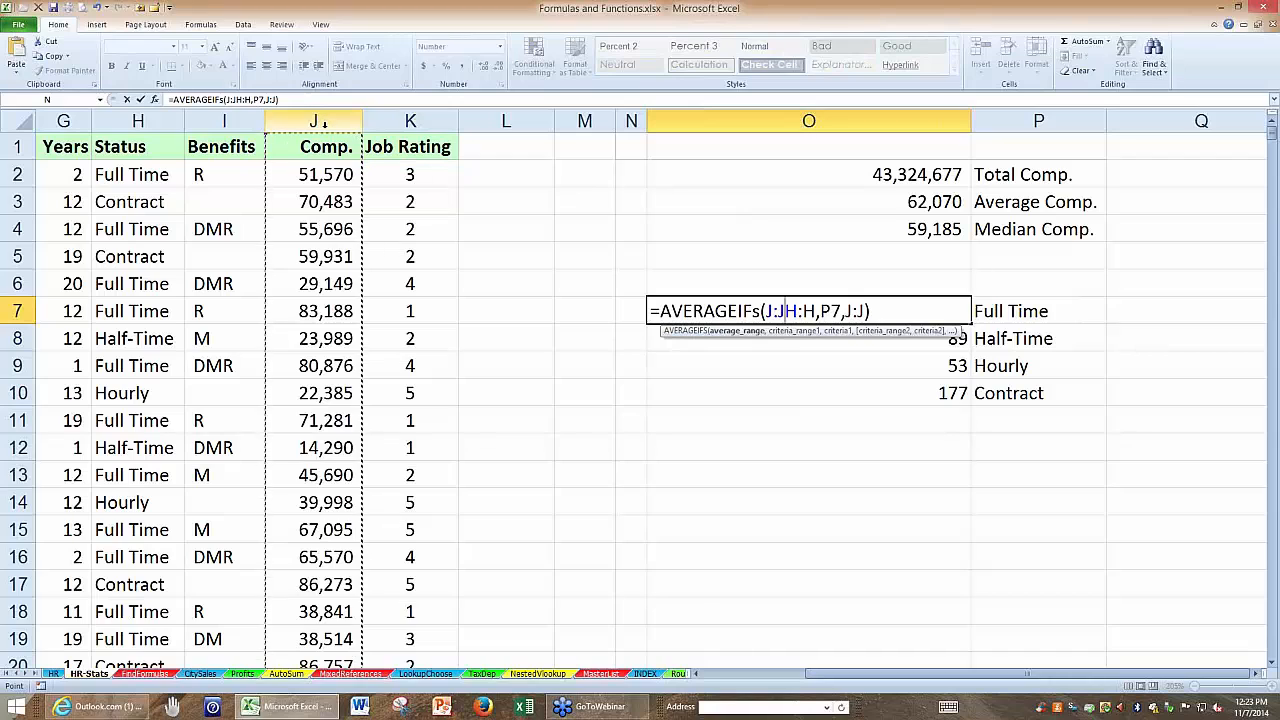
{"action": "type", "text": ","}
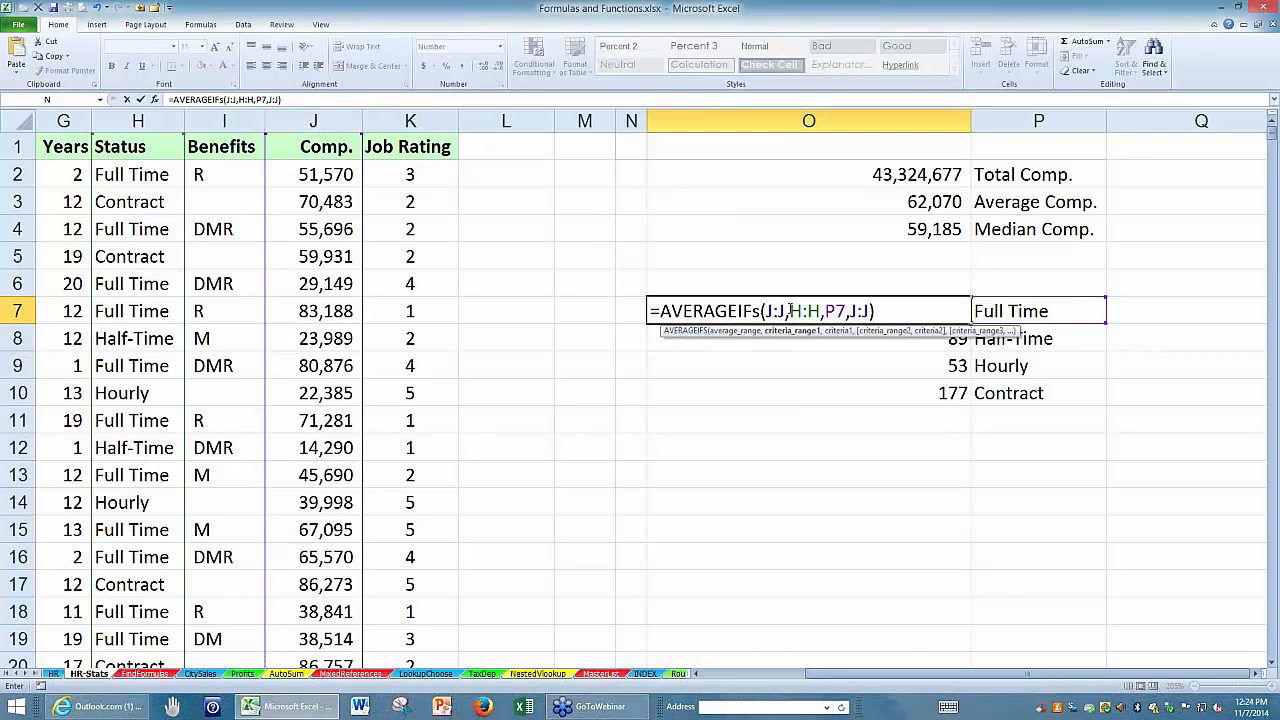
Replace the trailing J:J in O7 with a Job Rating criterion of 5, giving =AVERAGEIFS(J:J,H:H,P7,K:K,5).
{"action": "left_click_drag", "start_coordinate": [791, 311], "coordinate": [846, 311]}
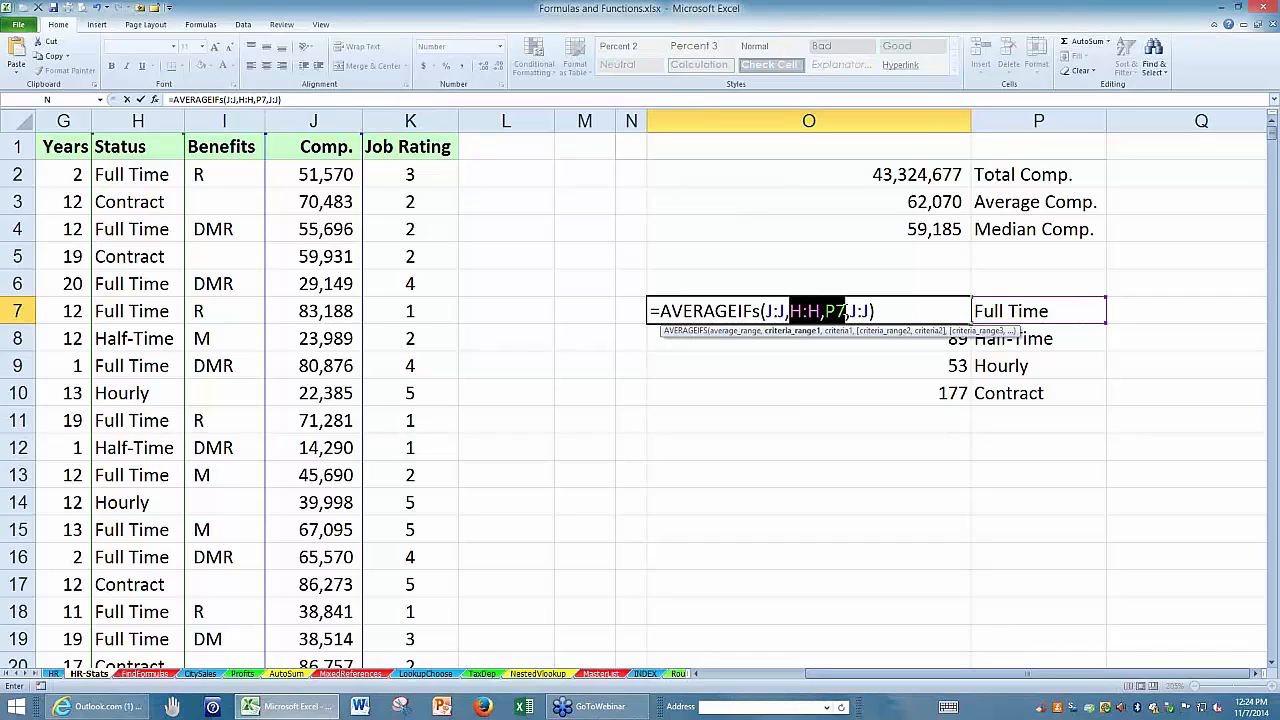
{"action": "left_click_drag", "start_coordinate": [869, 311], "coordinate": [849, 311]}
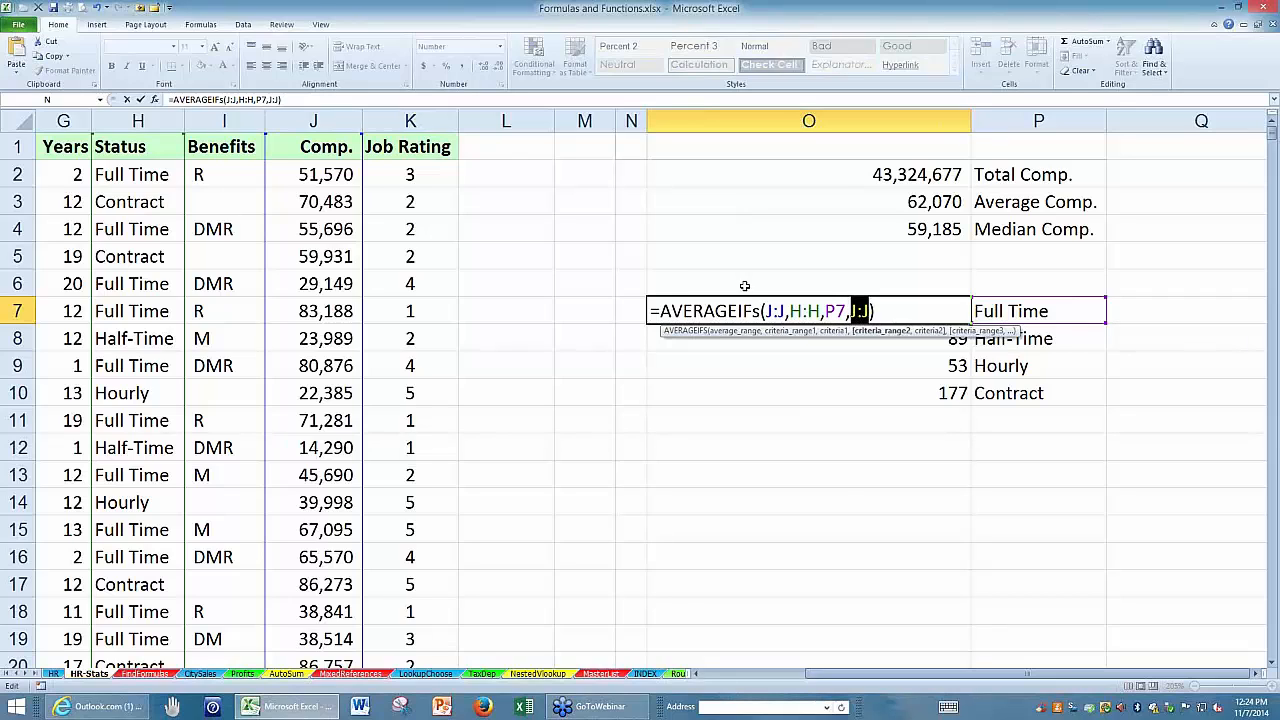
{"action": "left_click", "coordinate": [430, 120]}
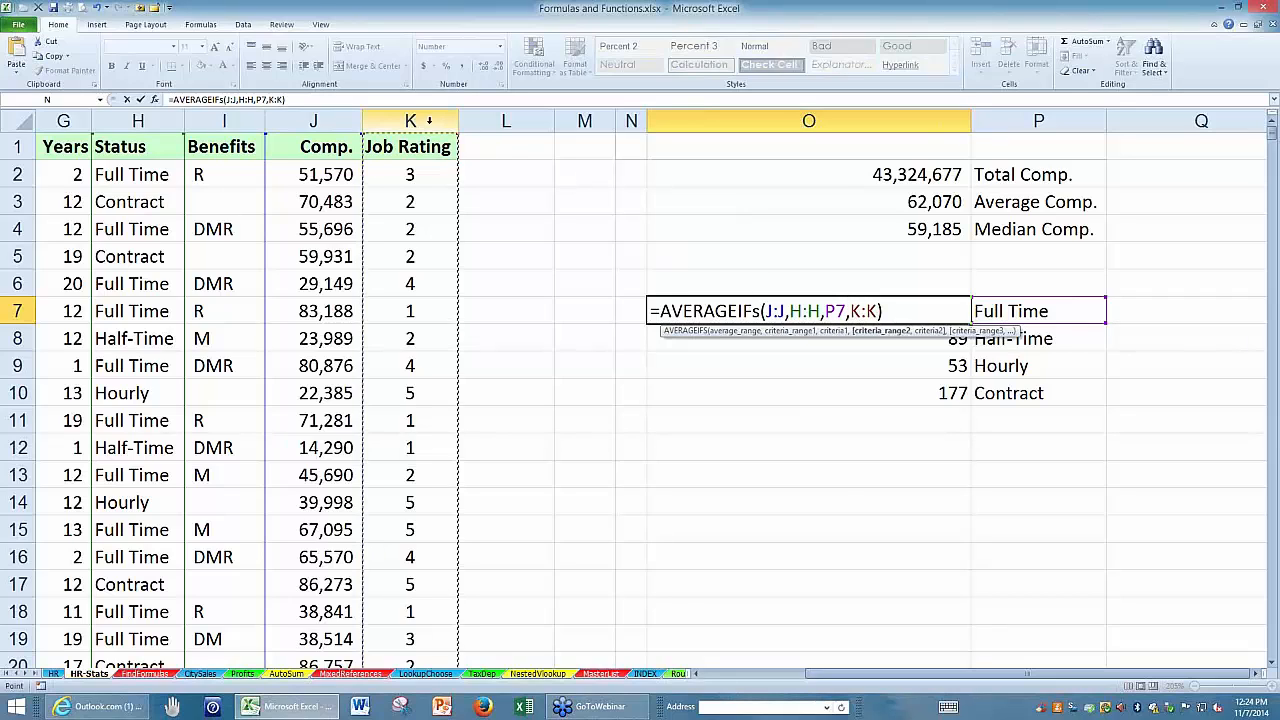
{"action": "type", "text": ","}
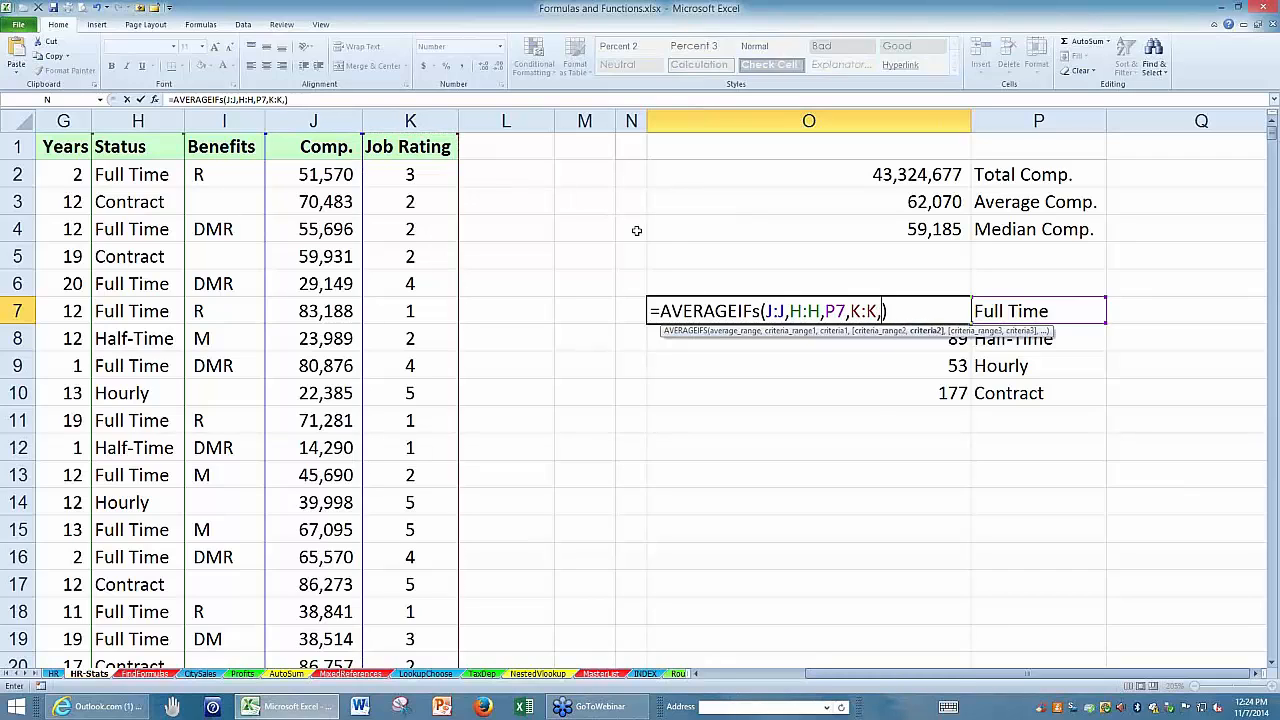
{"action": "type", "text": "5"}
{"action": "key", "text": "Return"}
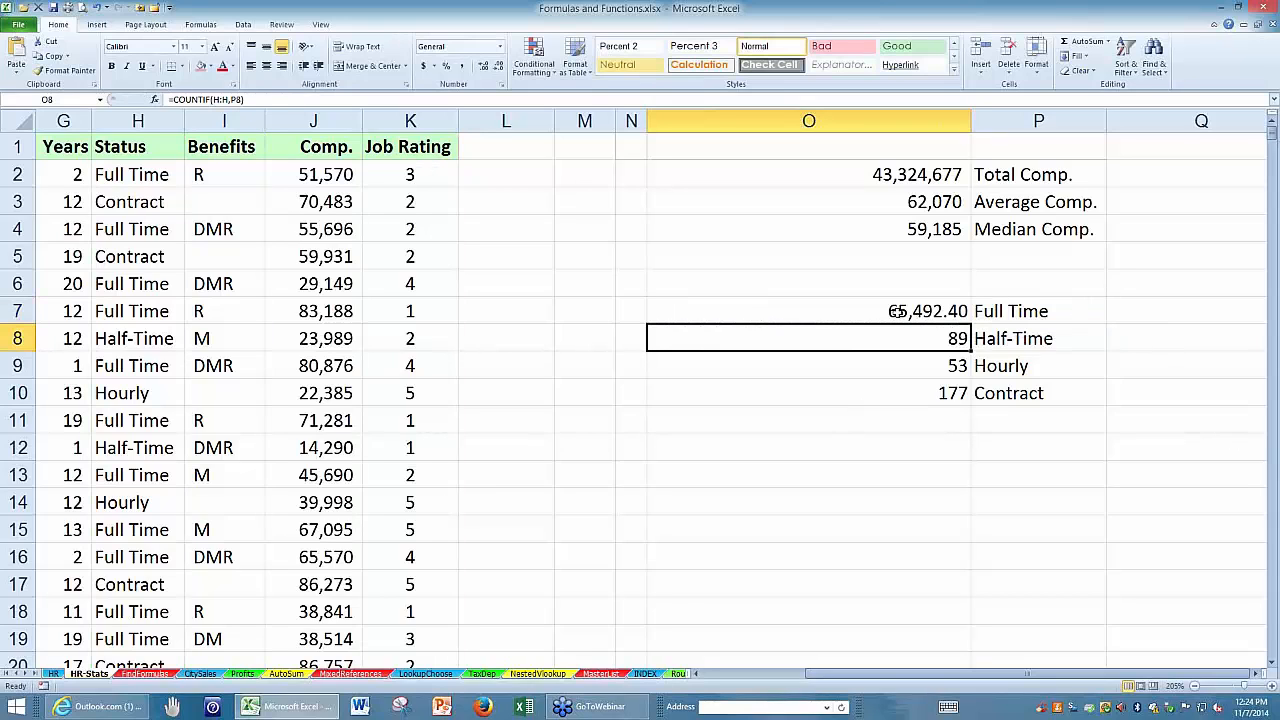
Add a third criterion to the O7 formula requiring Years above 9, giving =AVERAGEIFS(J:J,H:H,P7,K:K,5,G:G,">9").
{"action": "double_click", "coordinate": [897, 311]}
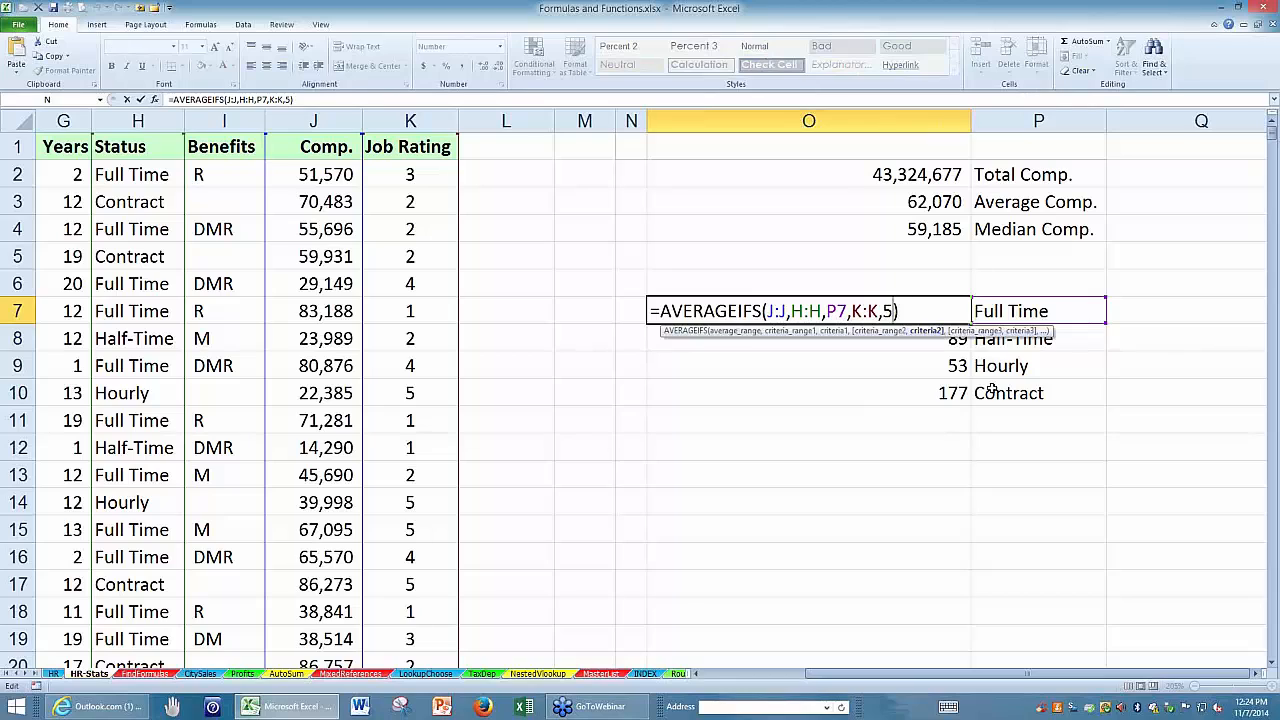
{"action": "type", "text": ","}
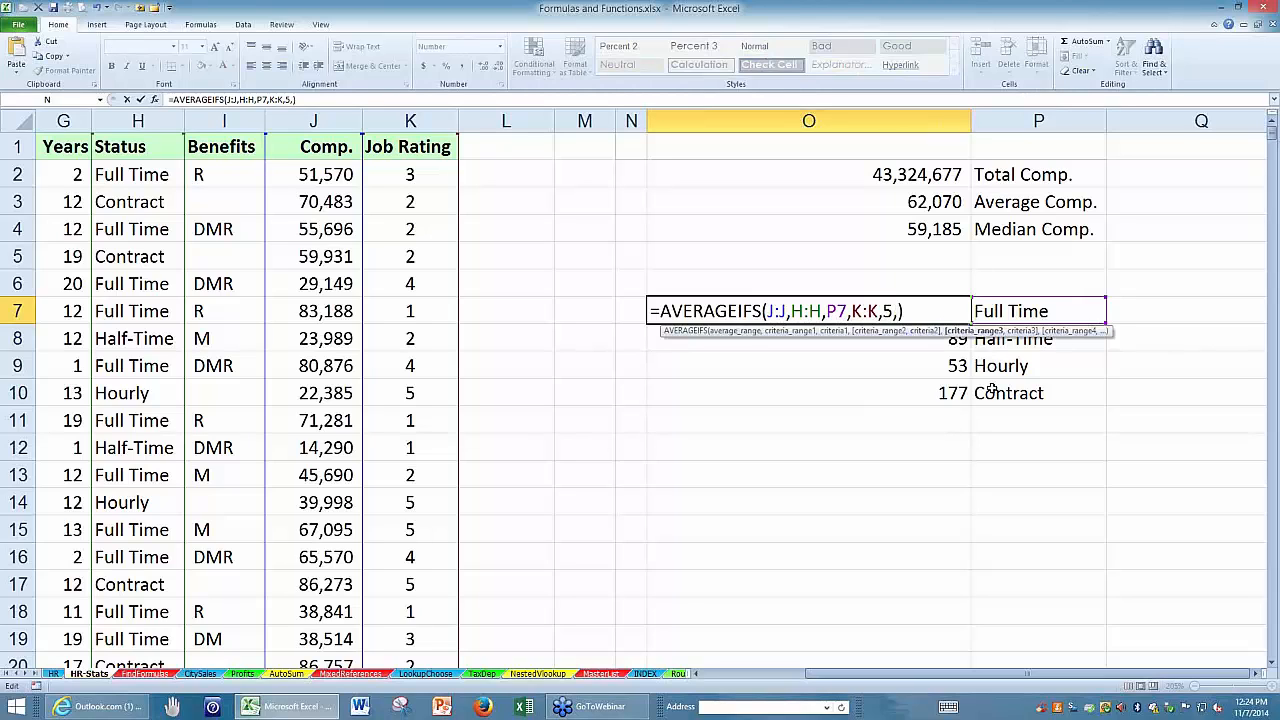
{"action": "left_click", "coordinate": [78, 119]}
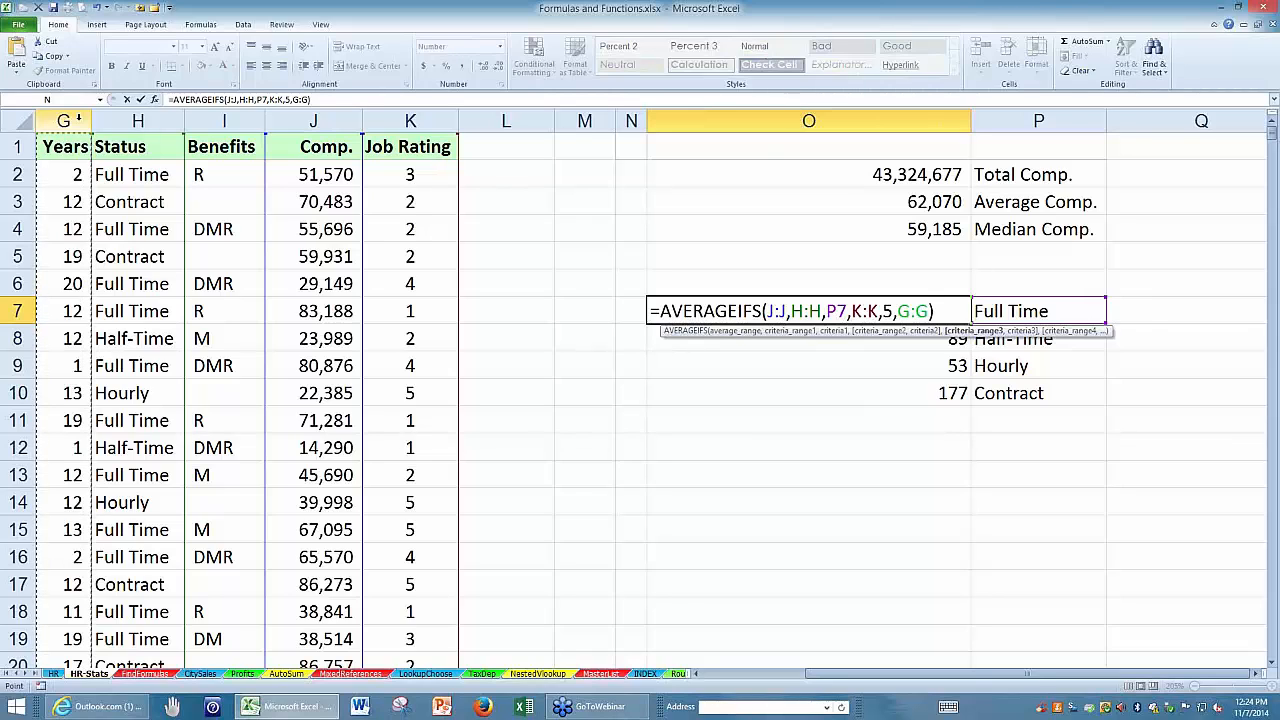
{"action": "type", "text": ","}
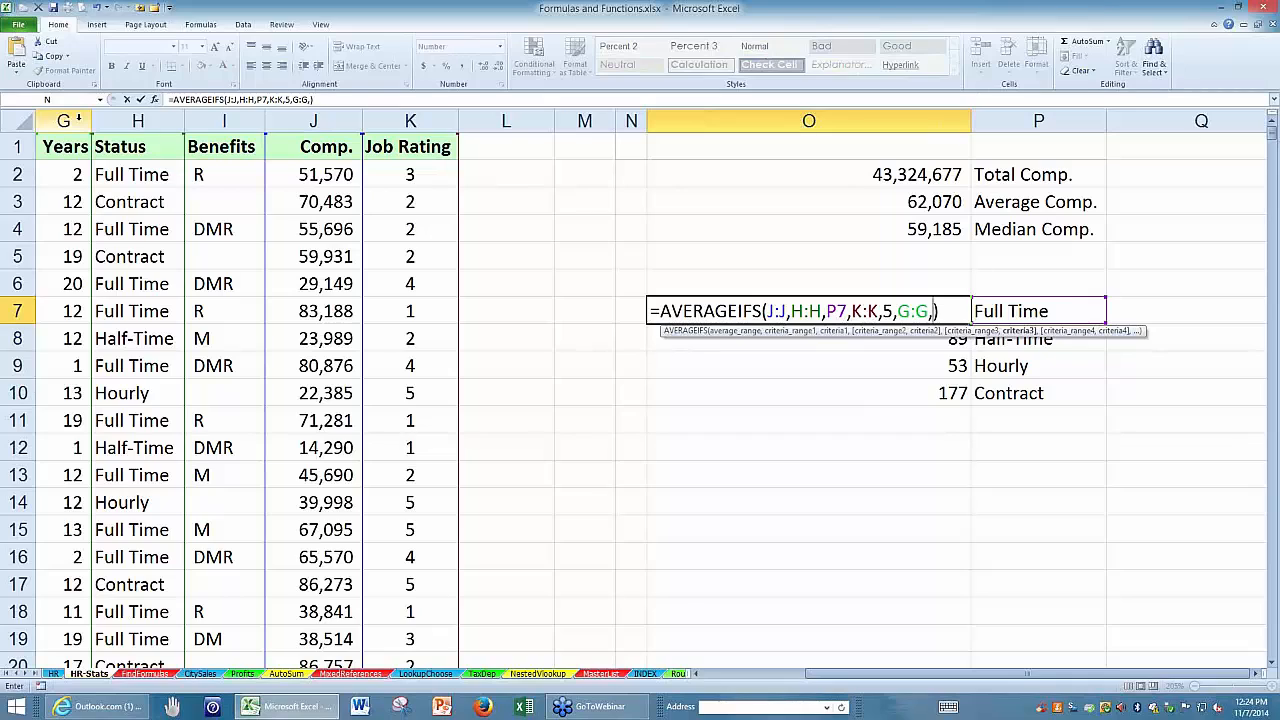
{"action": "type", "text": "\">9\""}
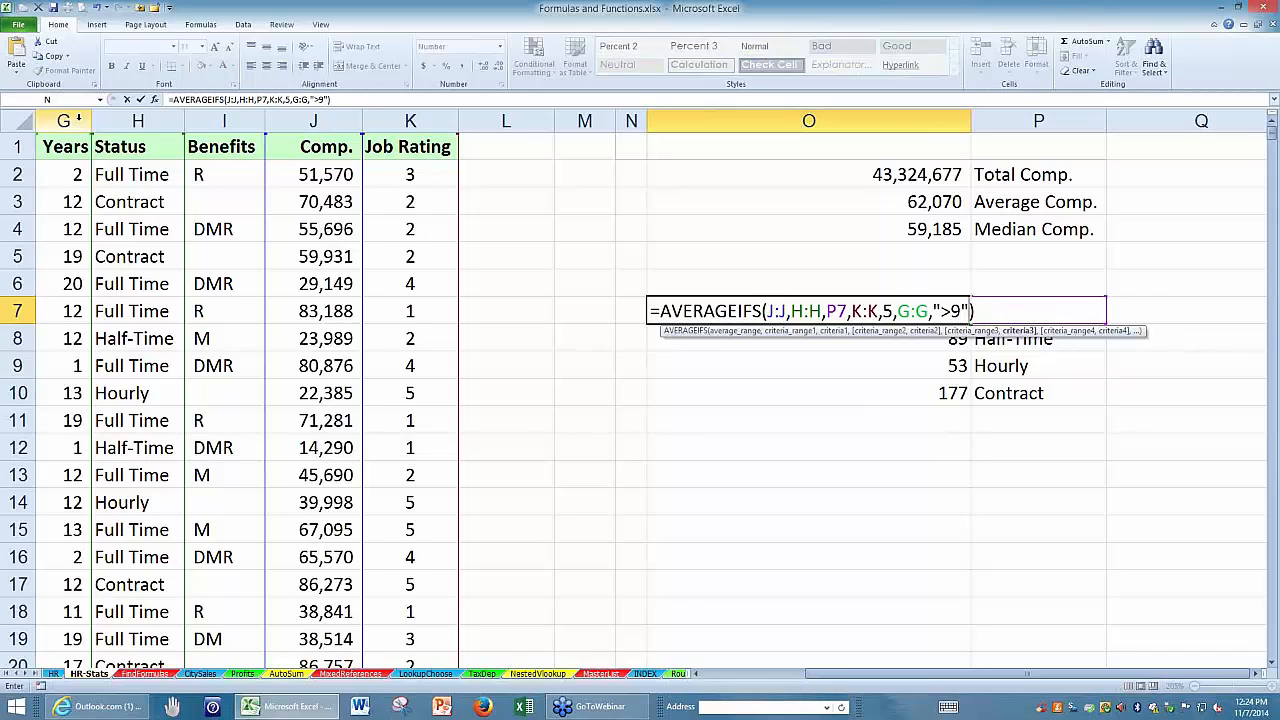
{"action": "key", "text": "Return"}
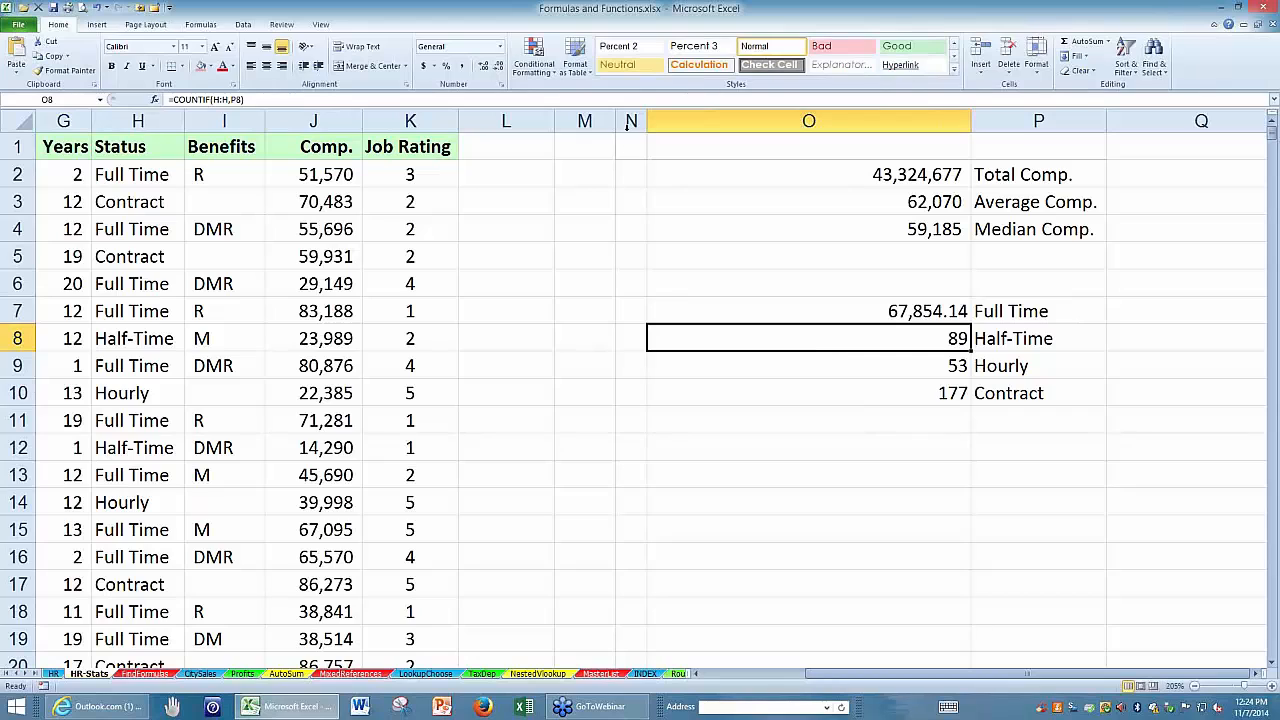
Narrow the empty columns L through N and open the AVERAGEIFS formula in O7 for editing.
{"action": "left_click_drag", "start_coordinate": [631, 120], "coordinate": [475, 121]}
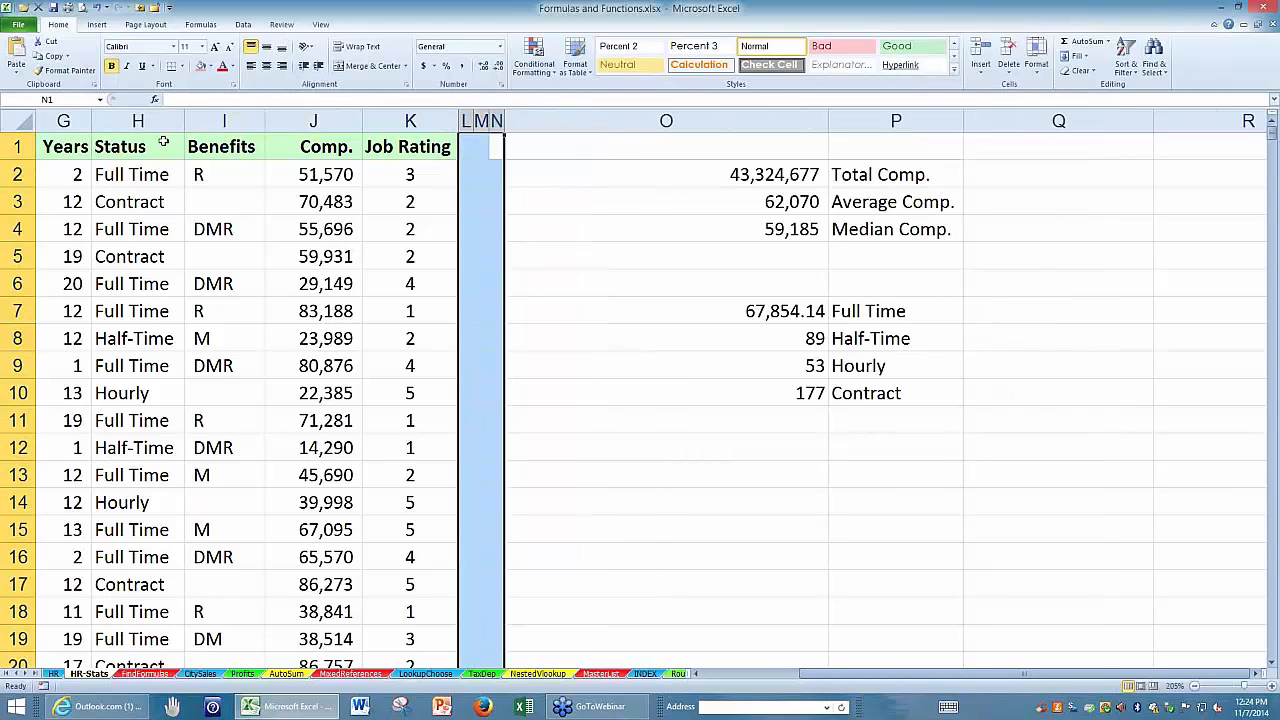
{"action": "left_click", "coordinate": [55, 120]}
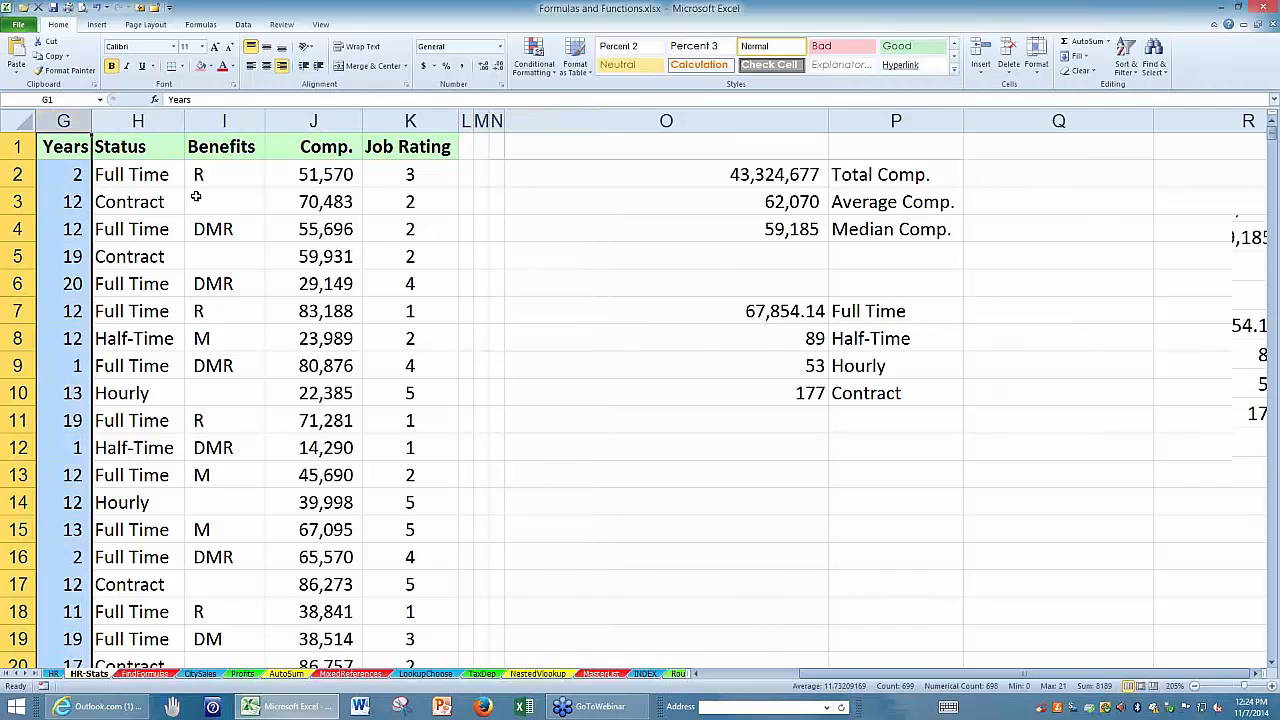
{"action": "scroll", "coordinate": [196, 196], "scroll_direction": "up", "scroll_amount": 3}
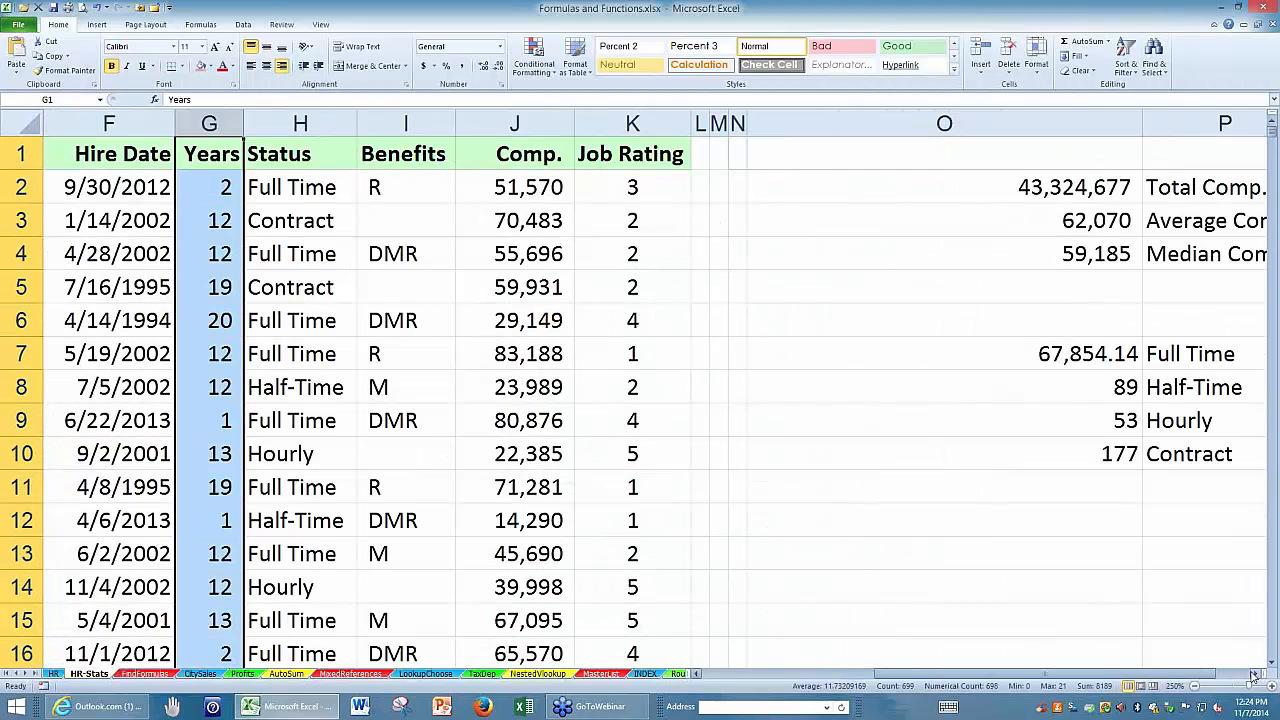
{"action": "left_click", "coordinate": [1254, 678]}
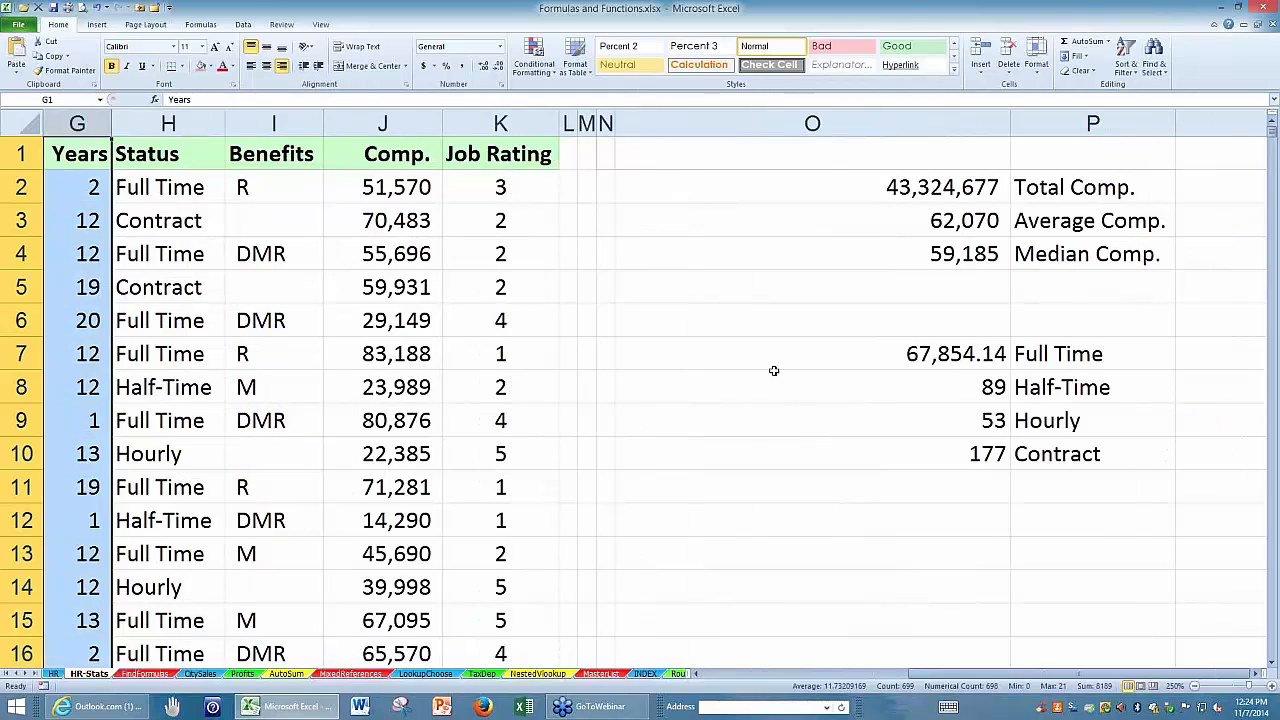
{"action": "left_click", "coordinate": [787, 354]}
{"action": "double_click", "coordinate": [787, 354]}
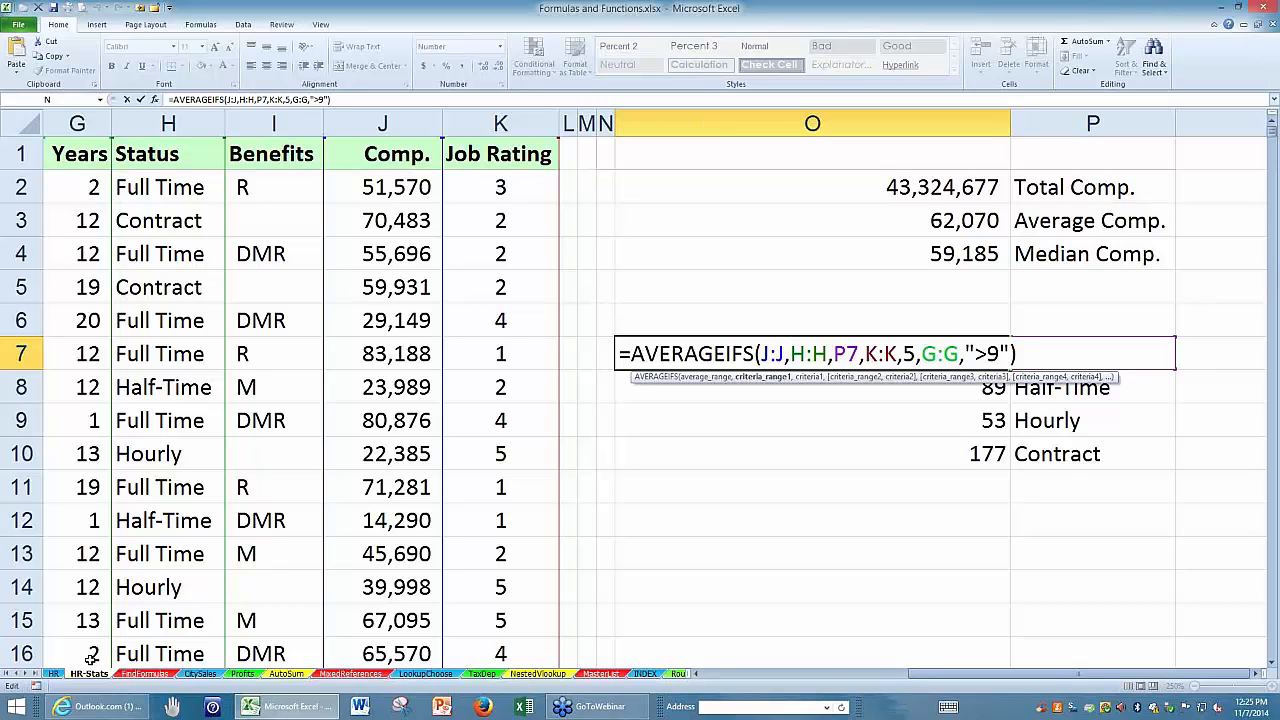
{"action": "left_click", "coordinate": [31, 675]}
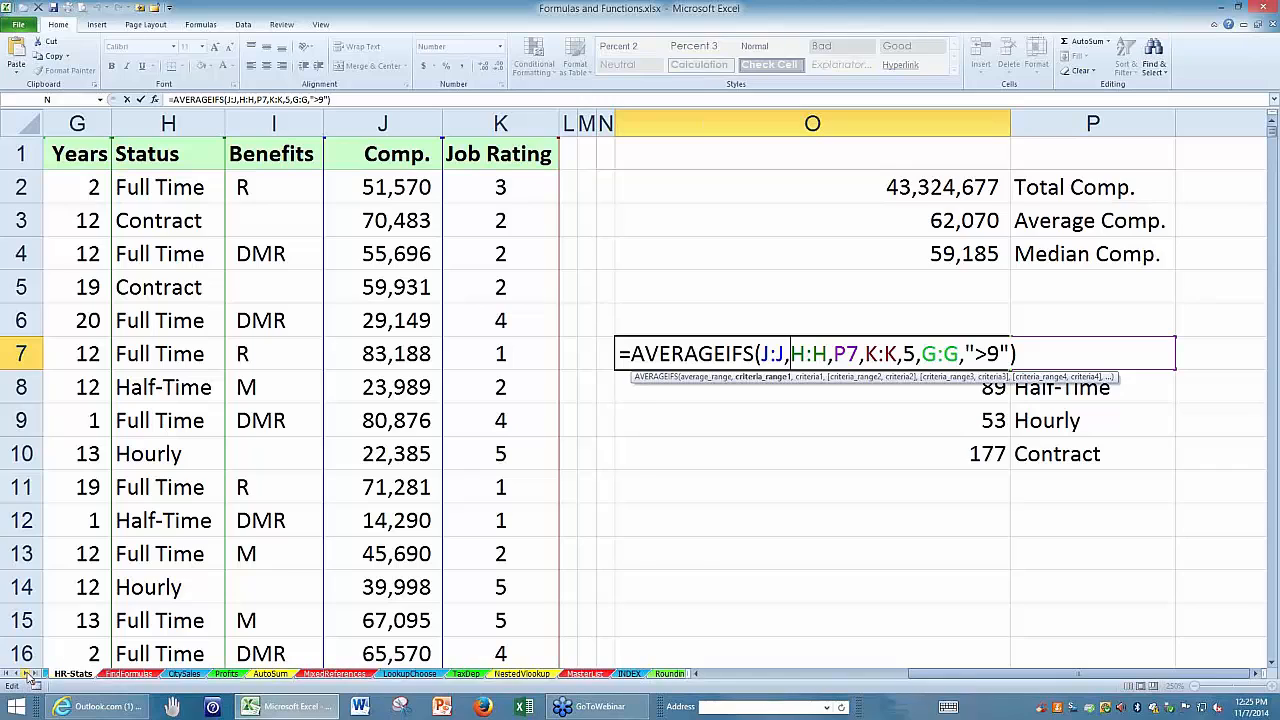
{"action": "left_click", "coordinate": [31, 675]}
{"action": "left_click", "coordinate": [31, 675]}
{"action": "left_click", "coordinate": [31, 675]}
{"action": "left_click", "coordinate": [31, 675]}
{"action": "left_click", "coordinate": [31, 675]}
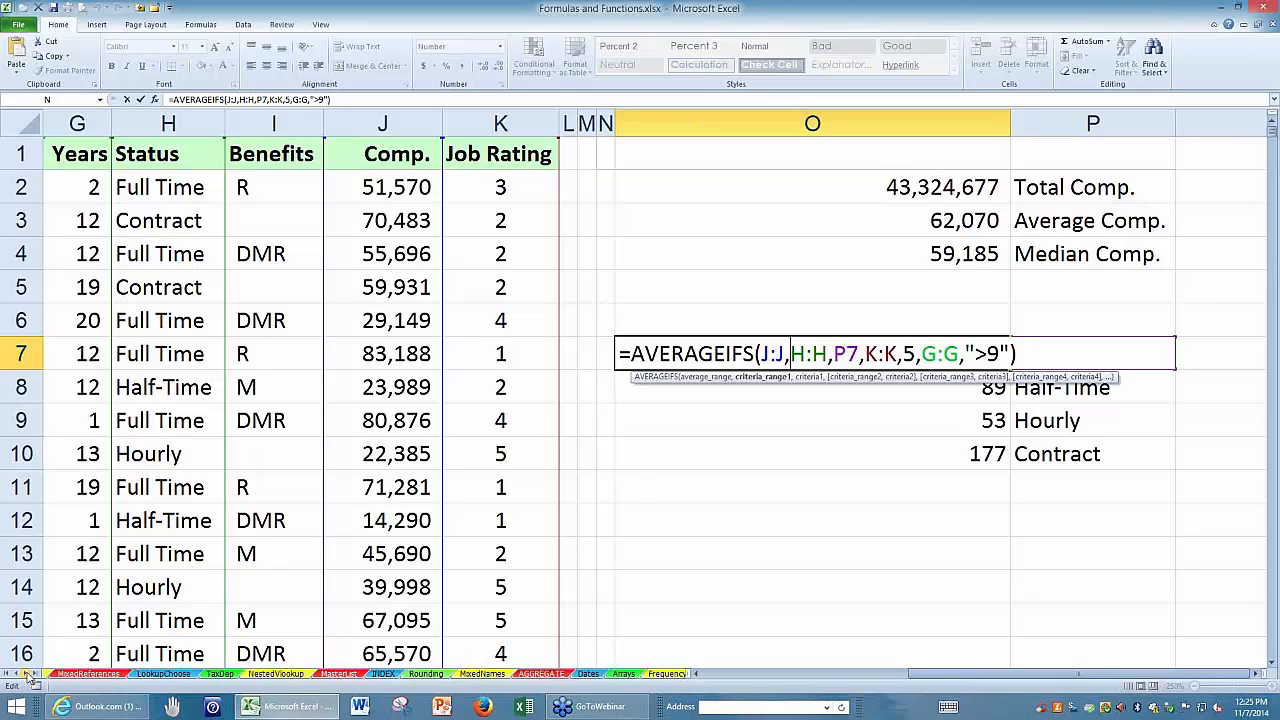
{"action": "left_click", "coordinate": [588, 674]}
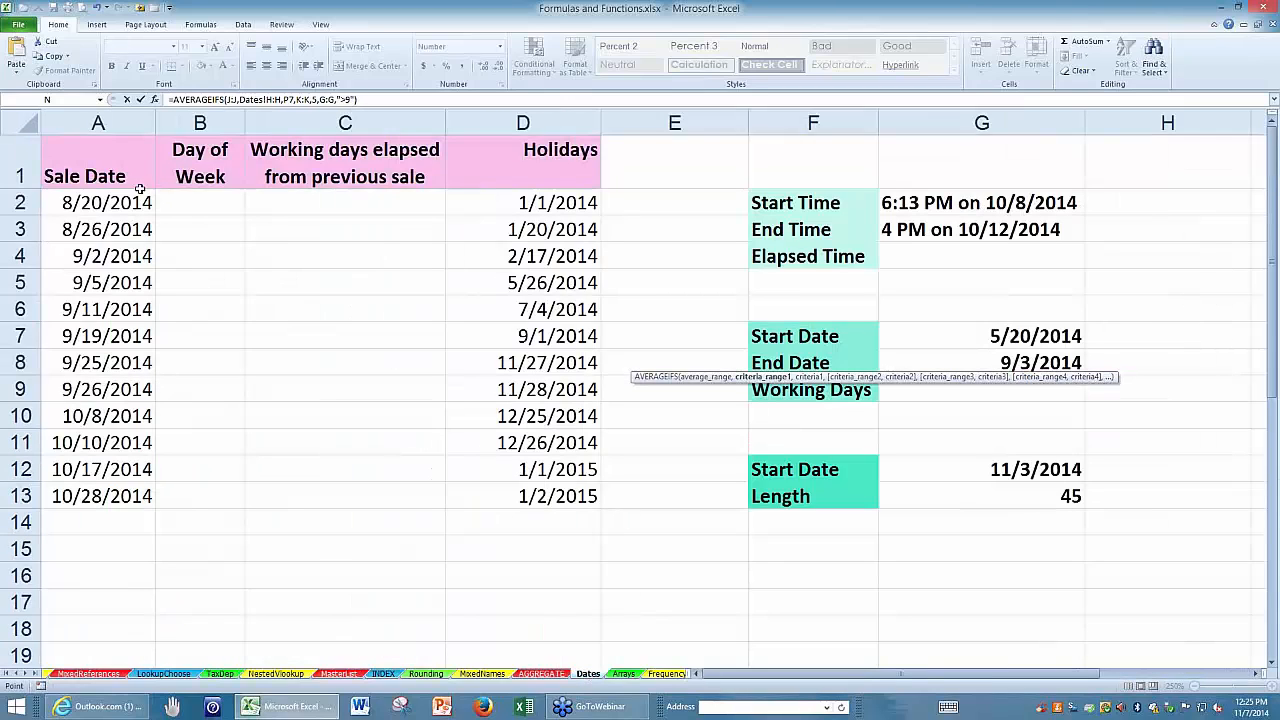
{"action": "left_click", "coordinate": [73, 198]}
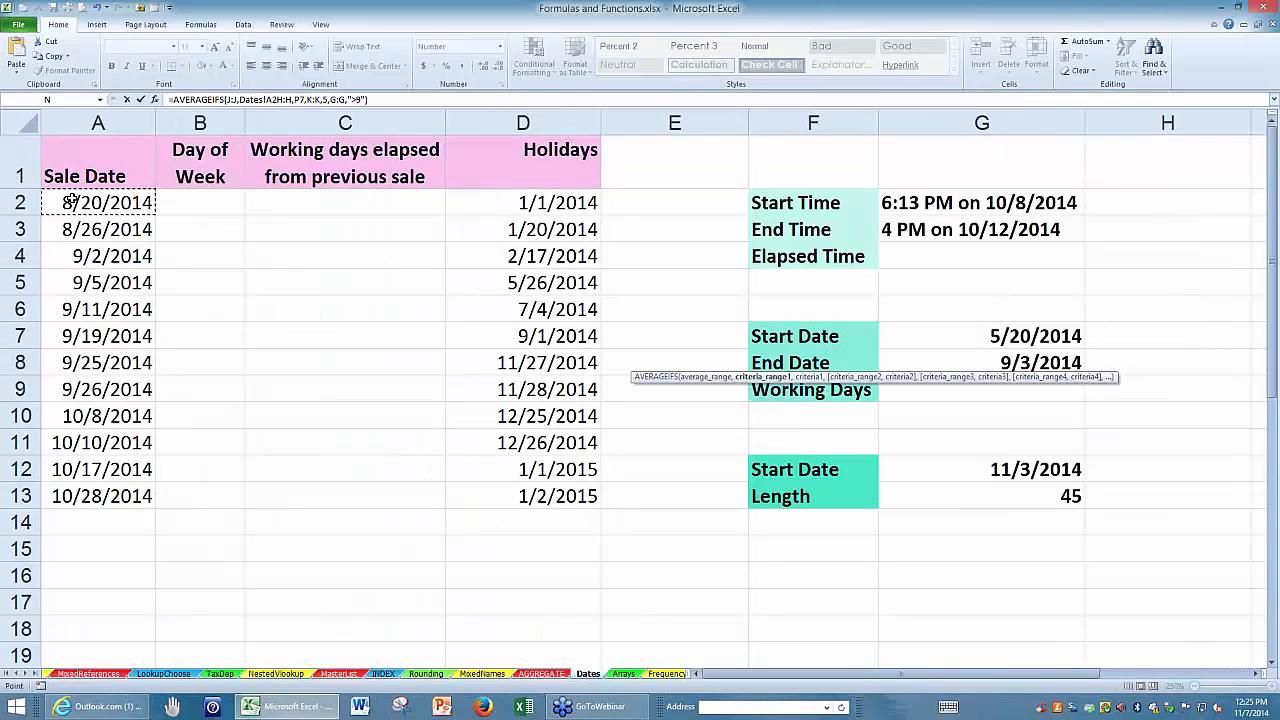
{"action": "key", "text": "Escape"}
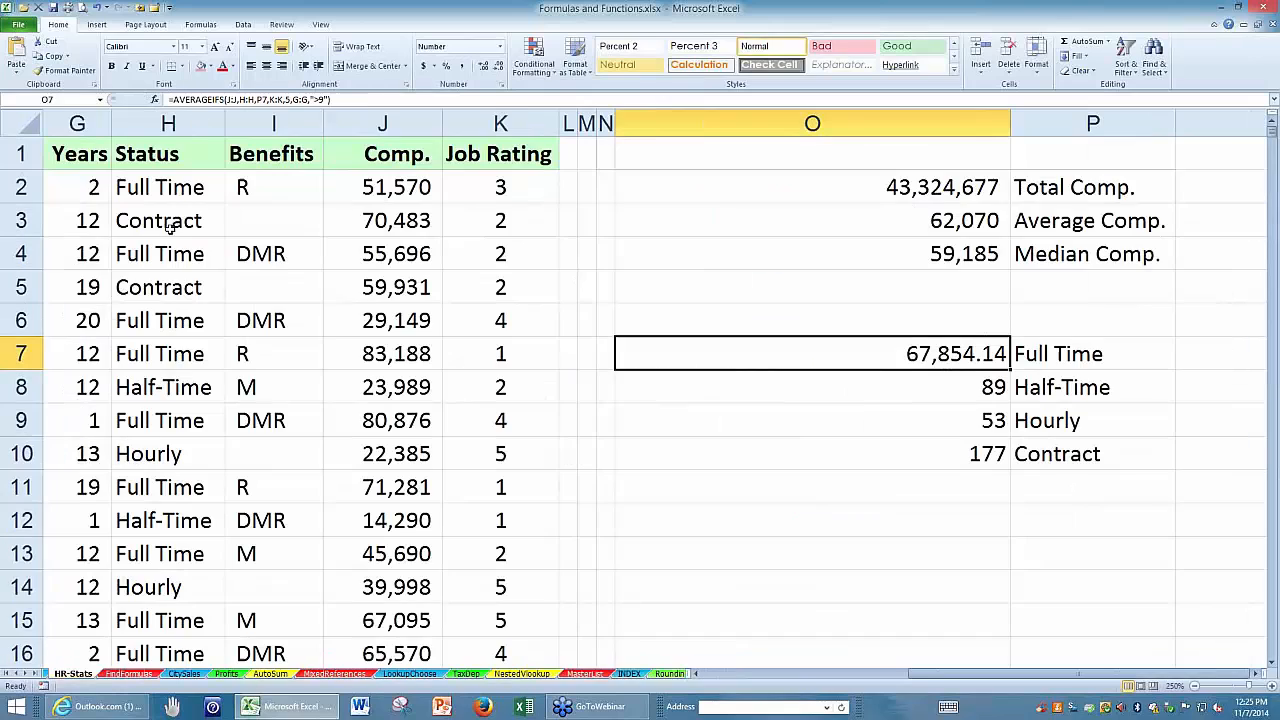
Open the Dates worksheet and enlarge its view around the sale date table.
{"action": "left_click", "coordinate": [27, 676]}
{"action": "left_click", "coordinate": [27, 676]}
{"action": "left_click", "coordinate": [27, 676]}
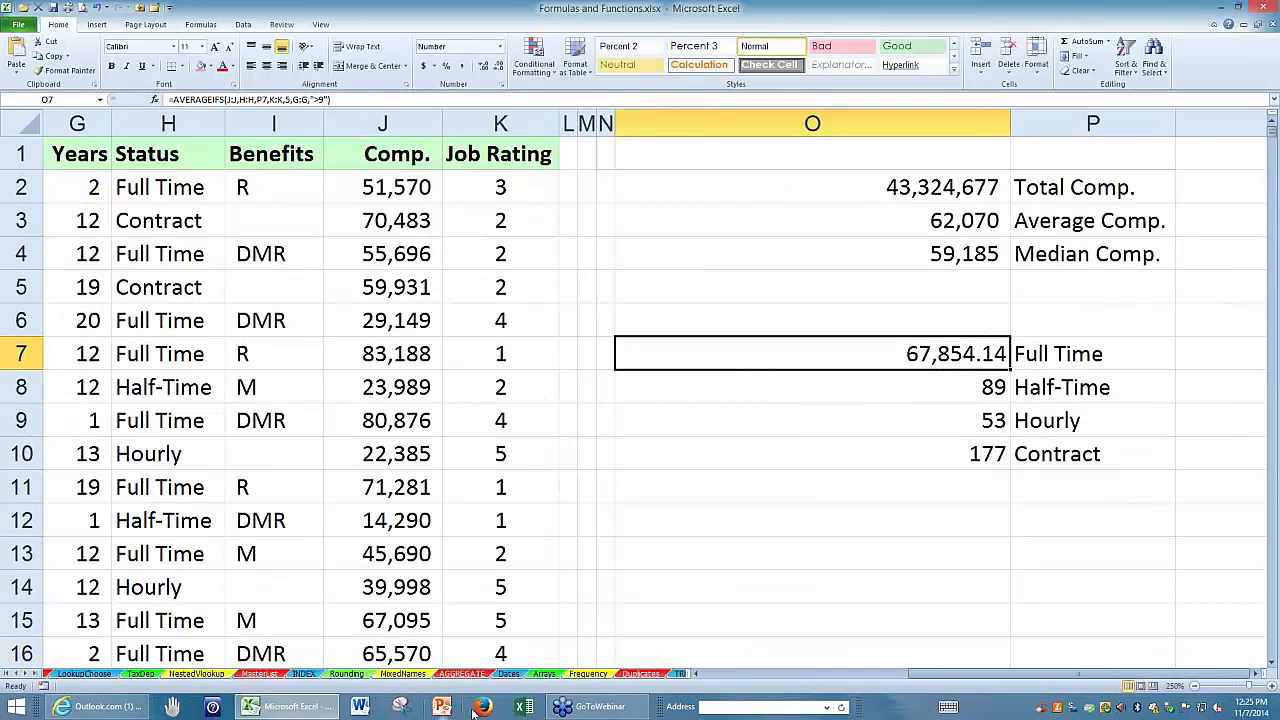
{"action": "left_click", "coordinate": [504, 675]}
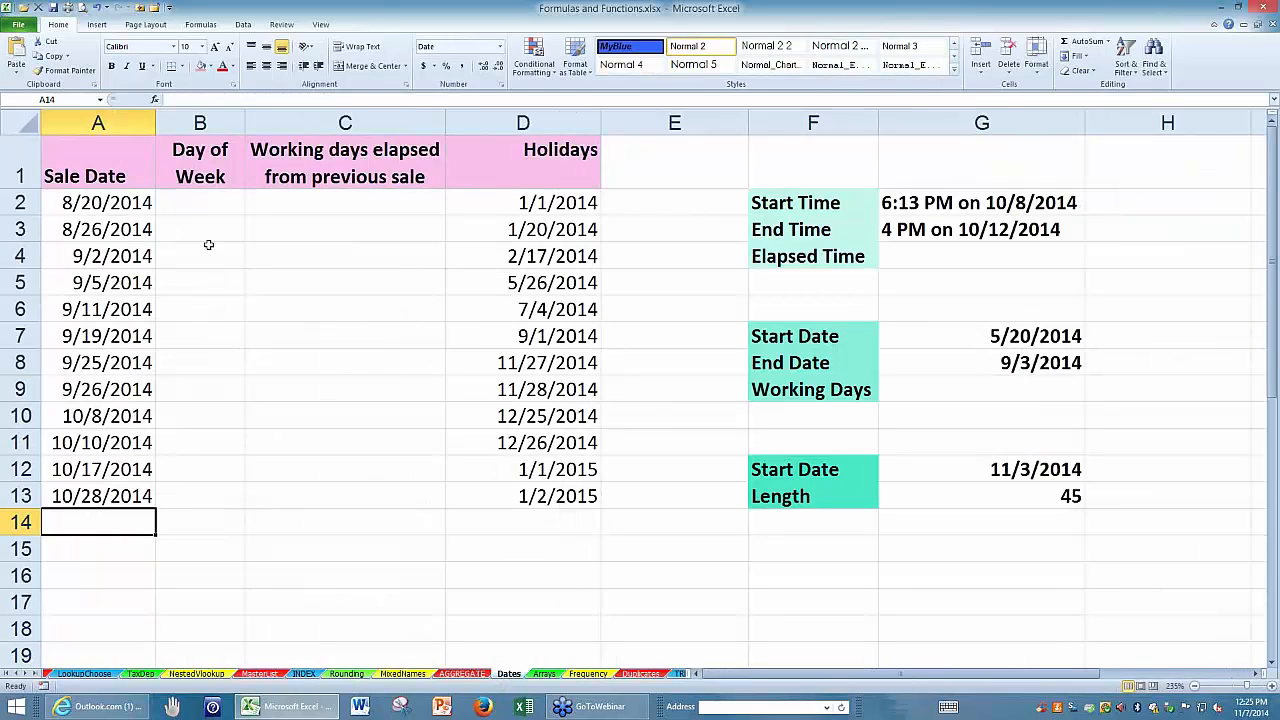
{"action": "left_click", "coordinate": [189, 202]}
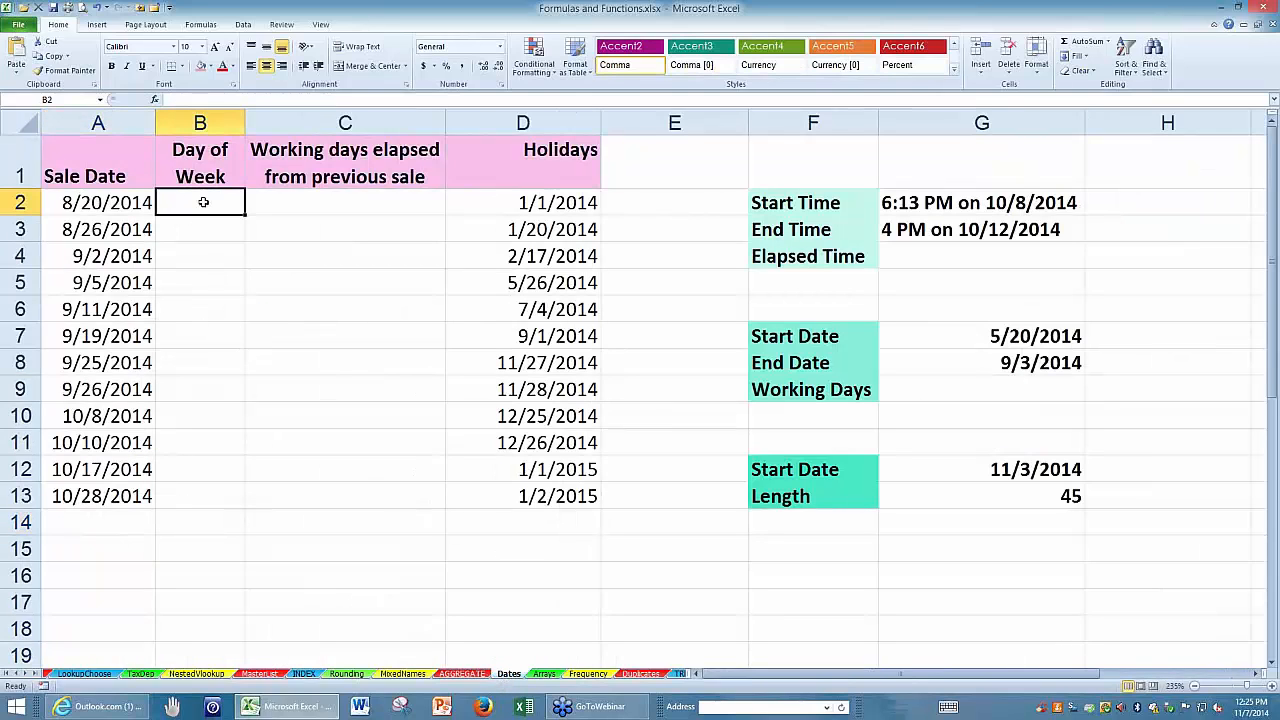
{"action": "left_click", "coordinate": [90, 165]}
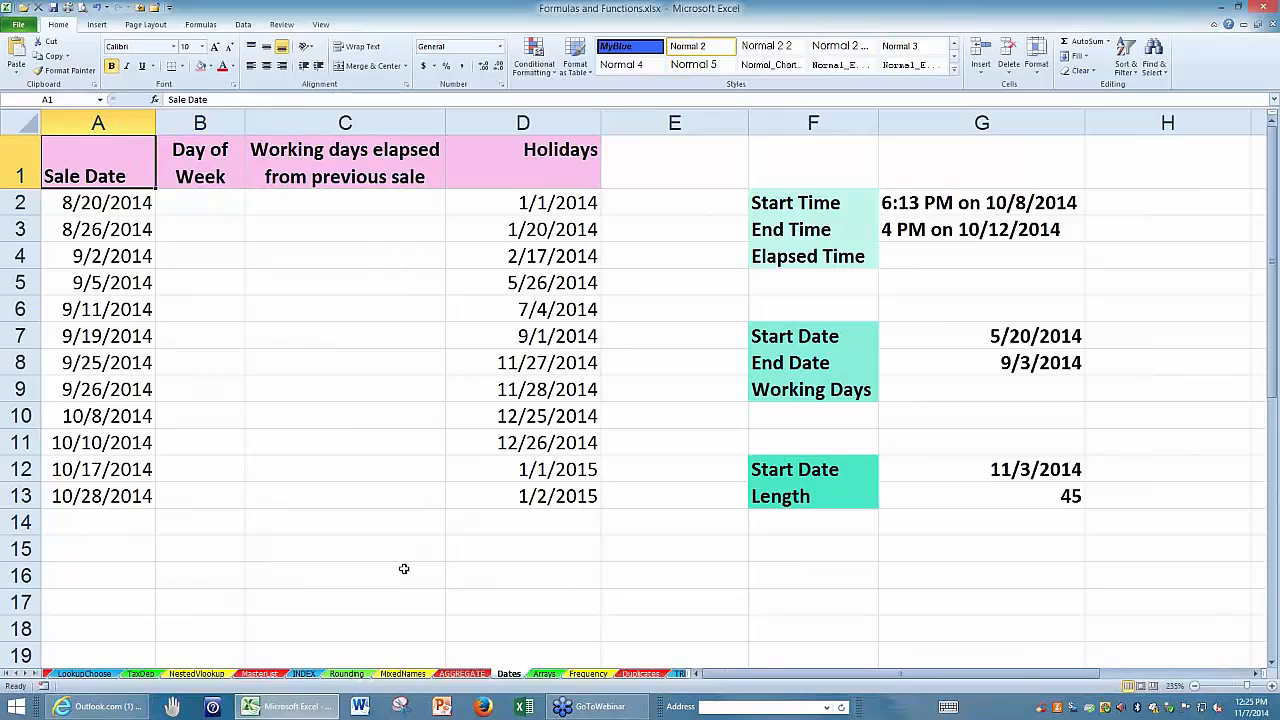
{"action": "scroll", "coordinate": [403, 568], "scroll_direction": "up", "scroll_amount": 2, "text": "ctrl"}
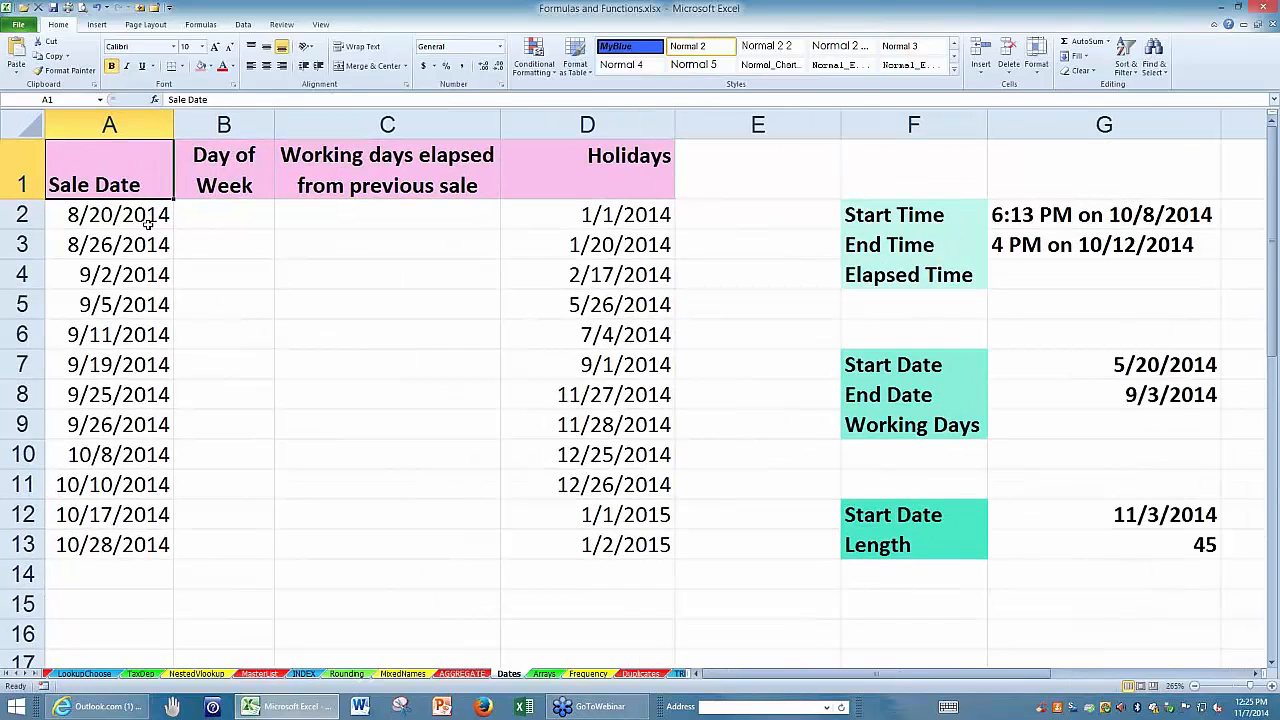
Enter =WEEKDAY(A2) in B2 for the first sale date and widen the Day of Week column.
{"action": "left_click", "coordinate": [221, 217]}
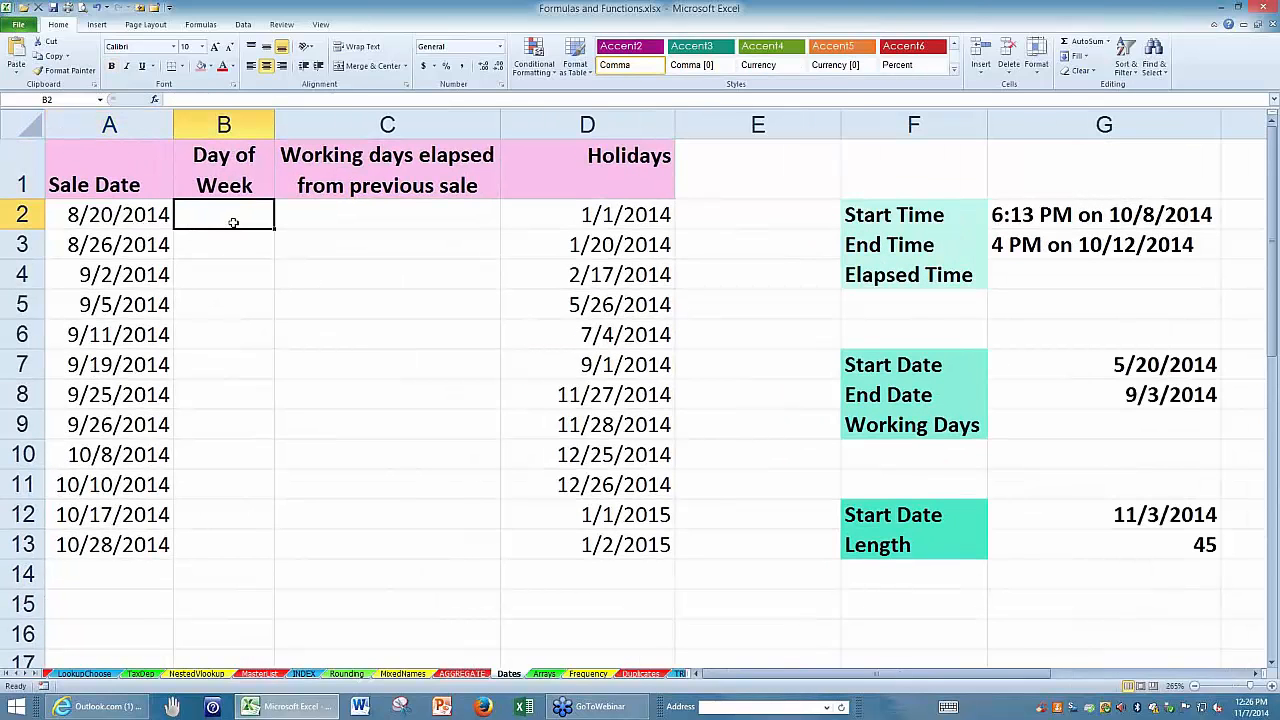
{"action": "type", "text": "="}
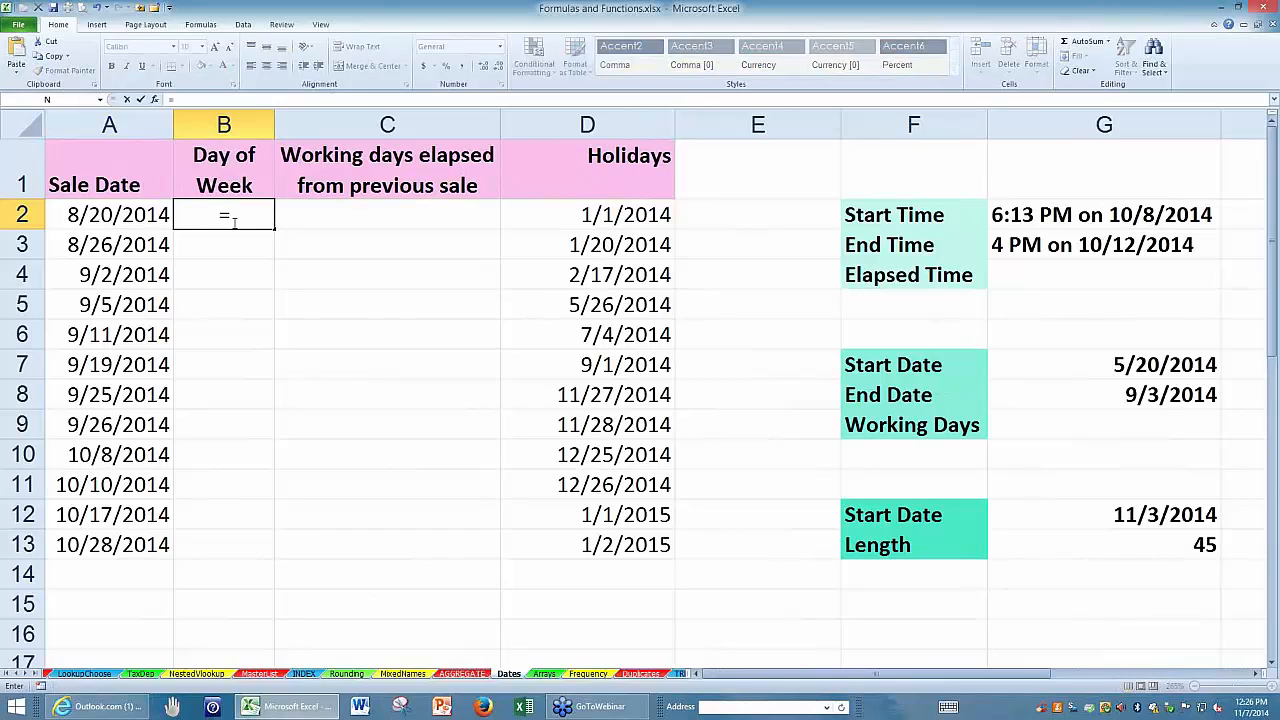
{"action": "type", "text": "week"}
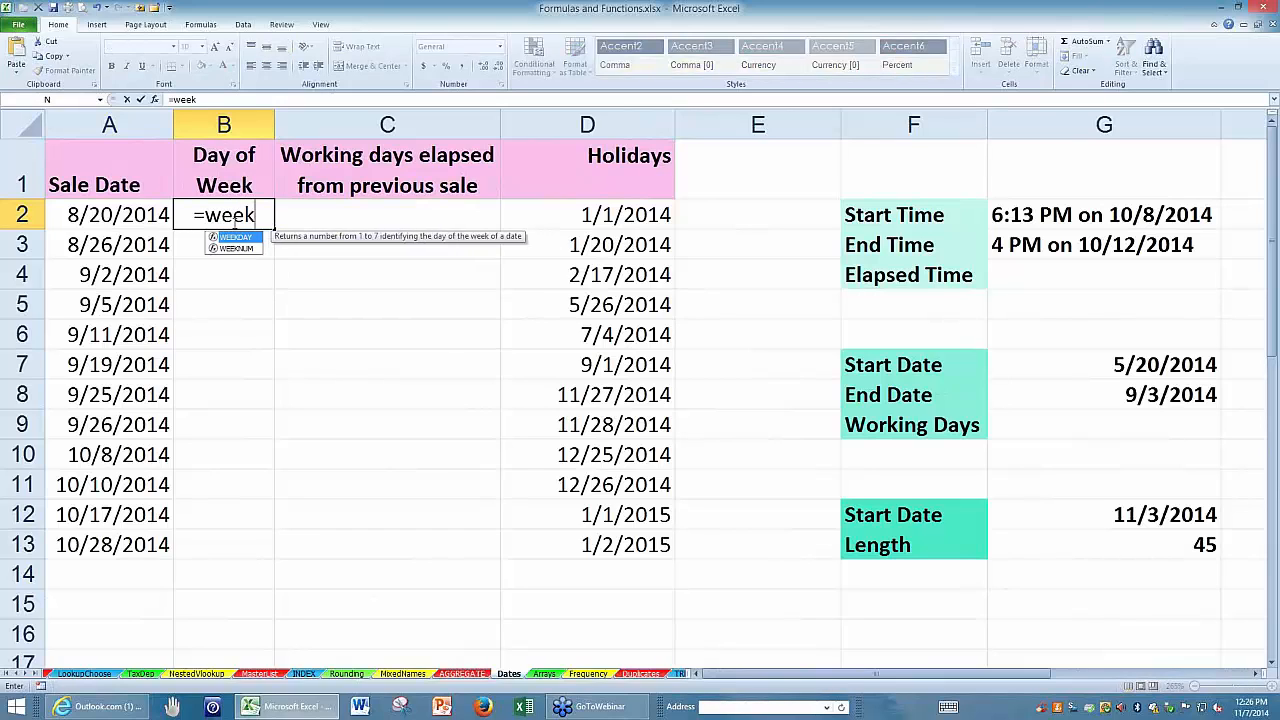
{"action": "type", "text": "day("}
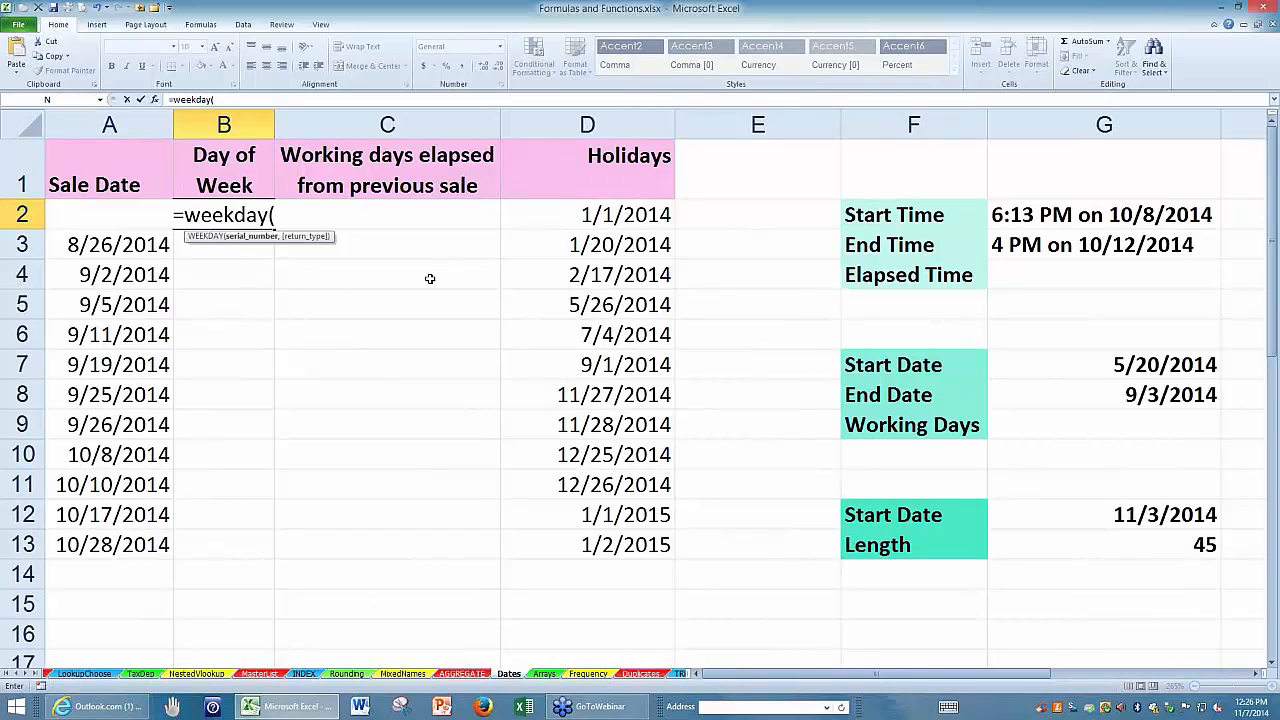
{"action": "type", "text": "a2"}
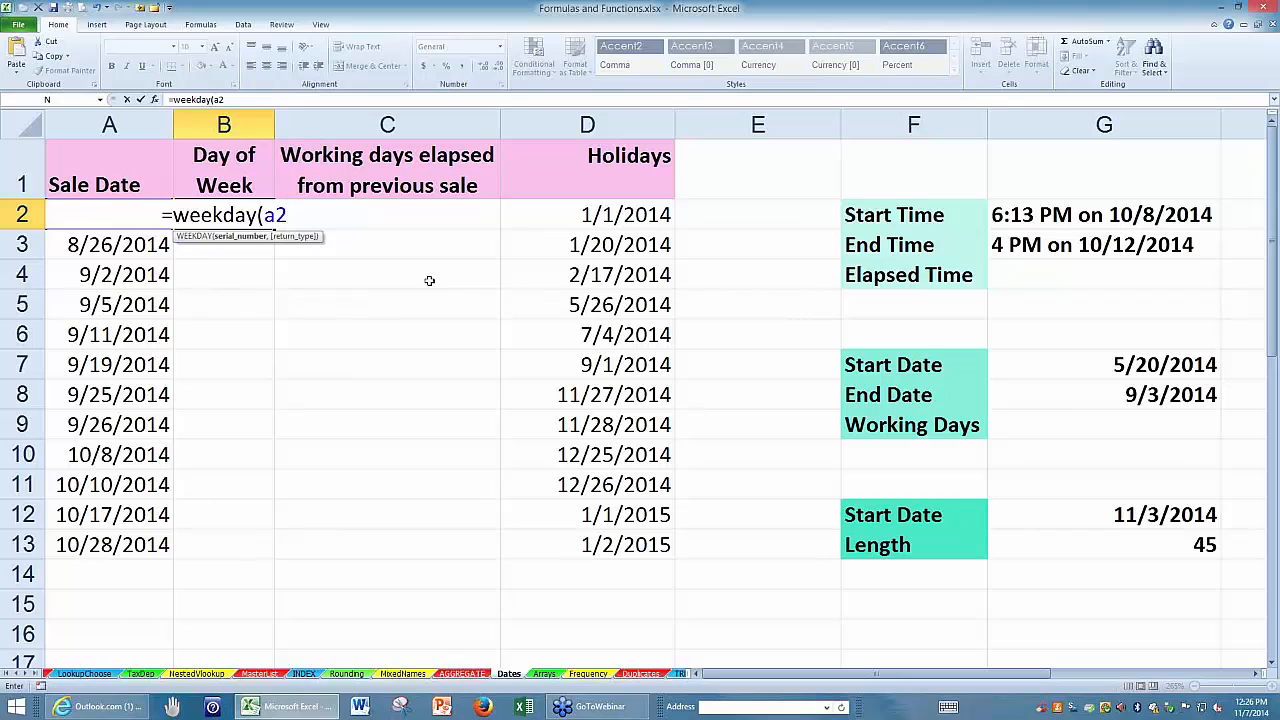
{"action": "key", "text": "Return"}
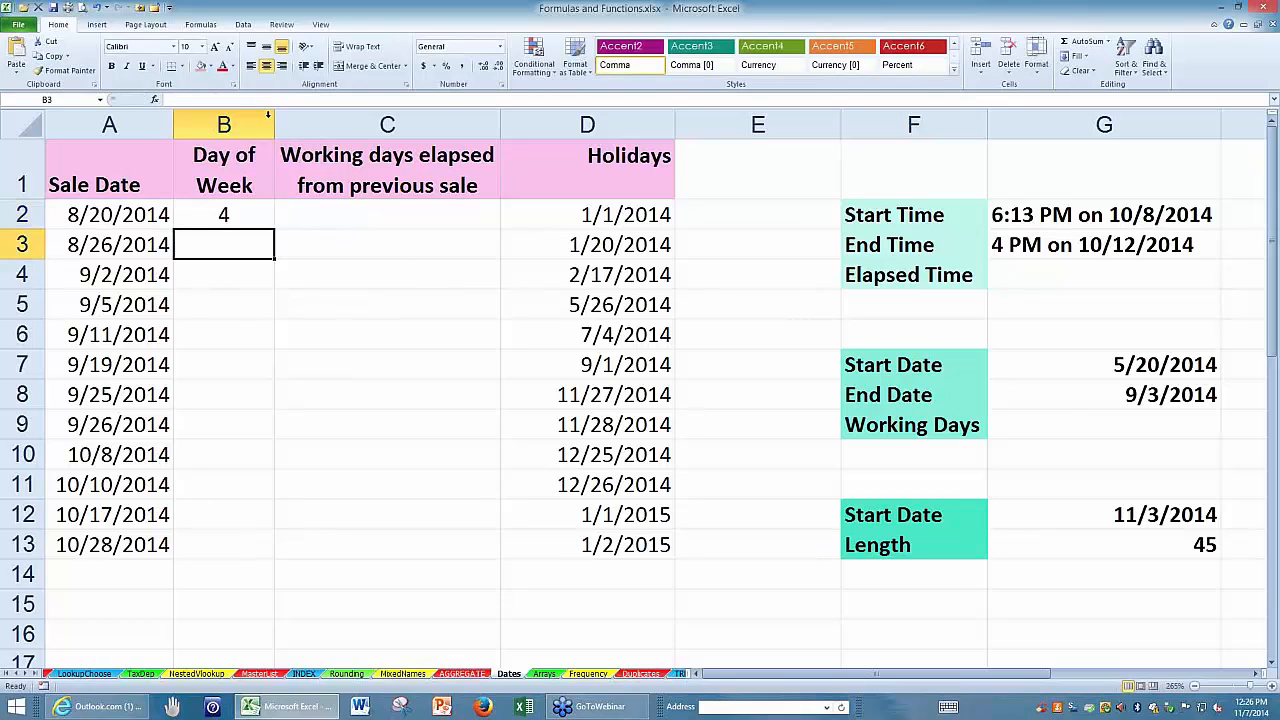
{"action": "left_click_drag", "start_coordinate": [274, 123], "coordinate": [300, 124]}
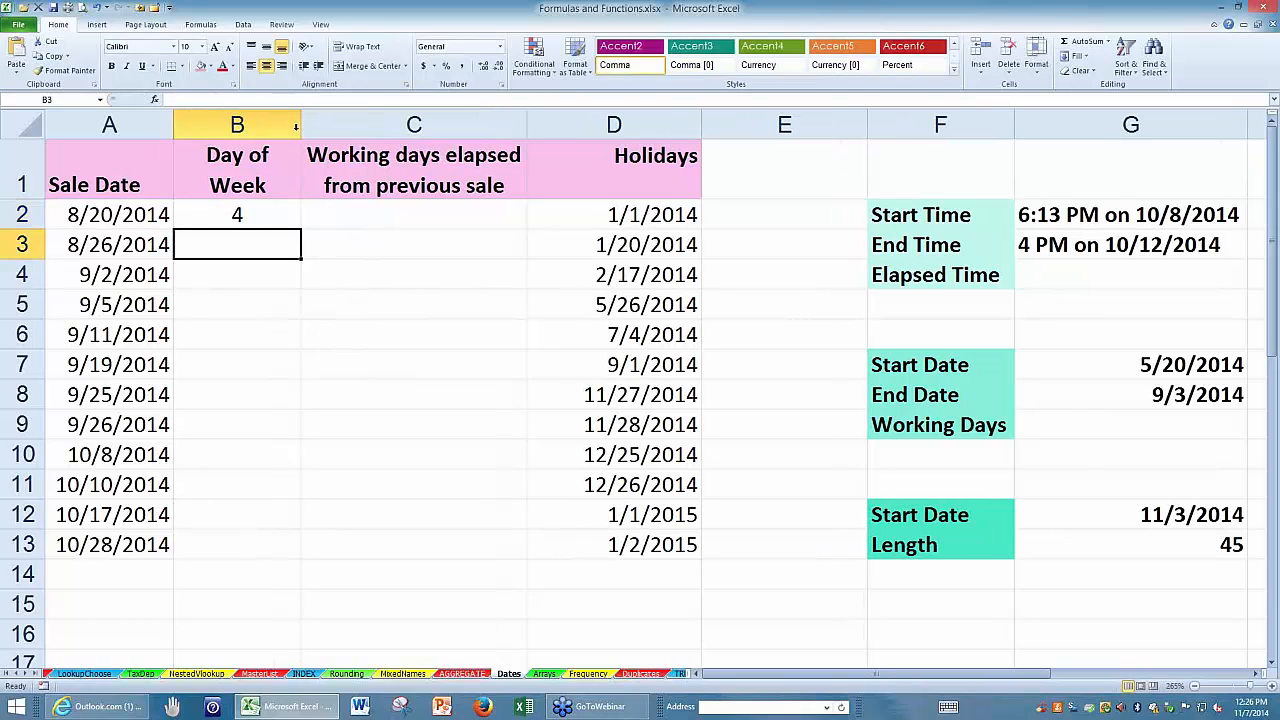
Apply the custom number format dddd to B2 so the weekday shows as a full day name.
{"action": "left_click", "coordinate": [266, 215]}
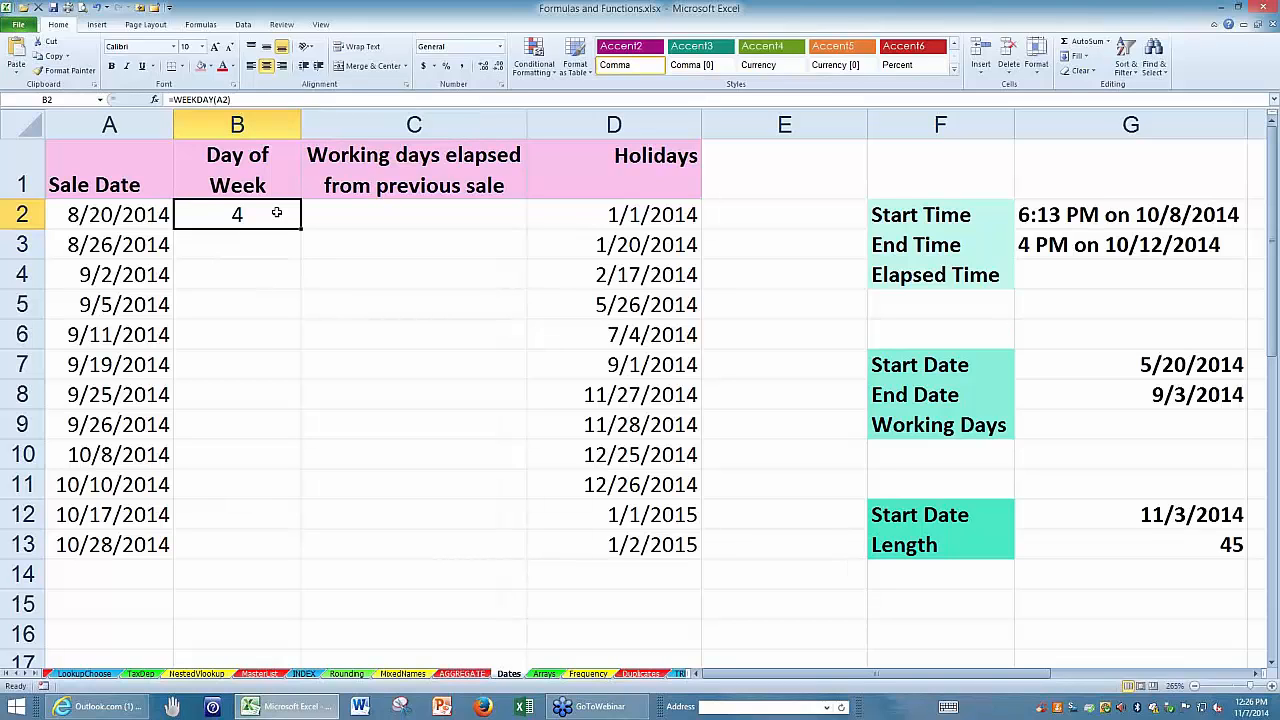
{"action": "key", "text": "ctrl+1"}
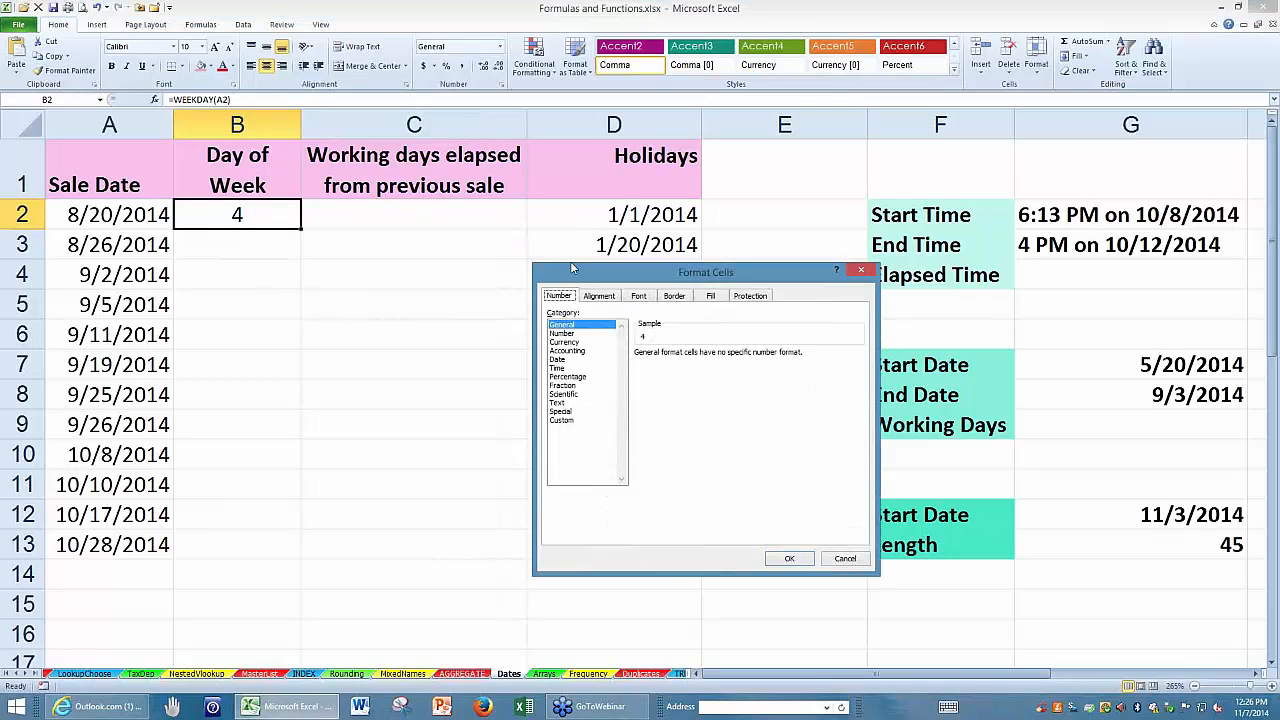
{"action": "left_click_drag", "start_coordinate": [573, 268], "coordinate": [398, 215]}
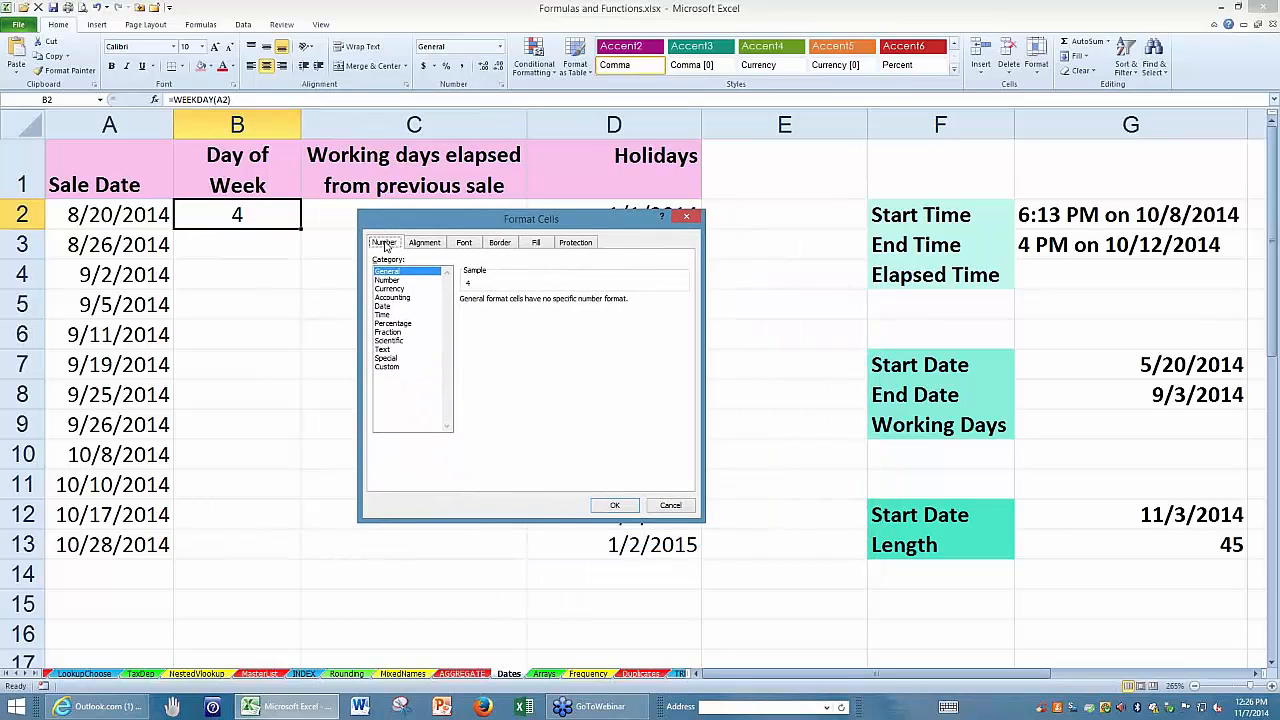
{"action": "left_click", "coordinate": [386, 369]}
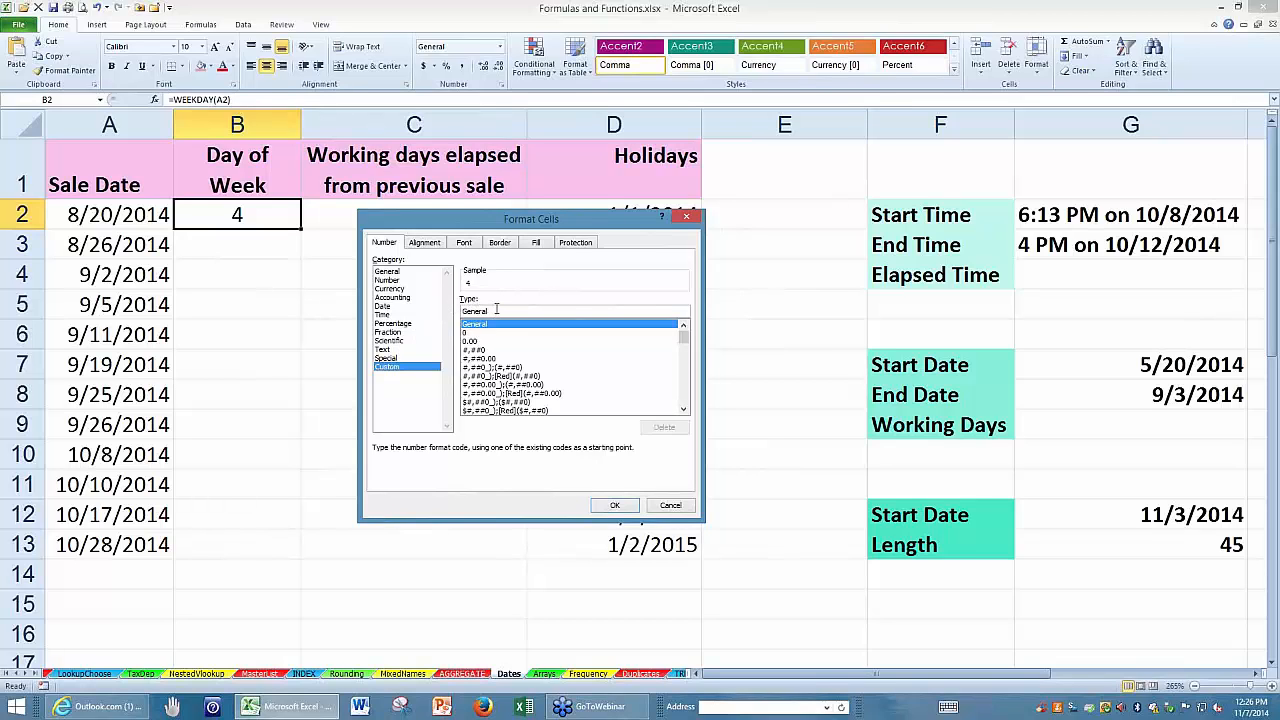
{"action": "left_click_drag", "start_coordinate": [496, 309], "coordinate": [436, 316]}
{"action": "type", "text": "ddd"}
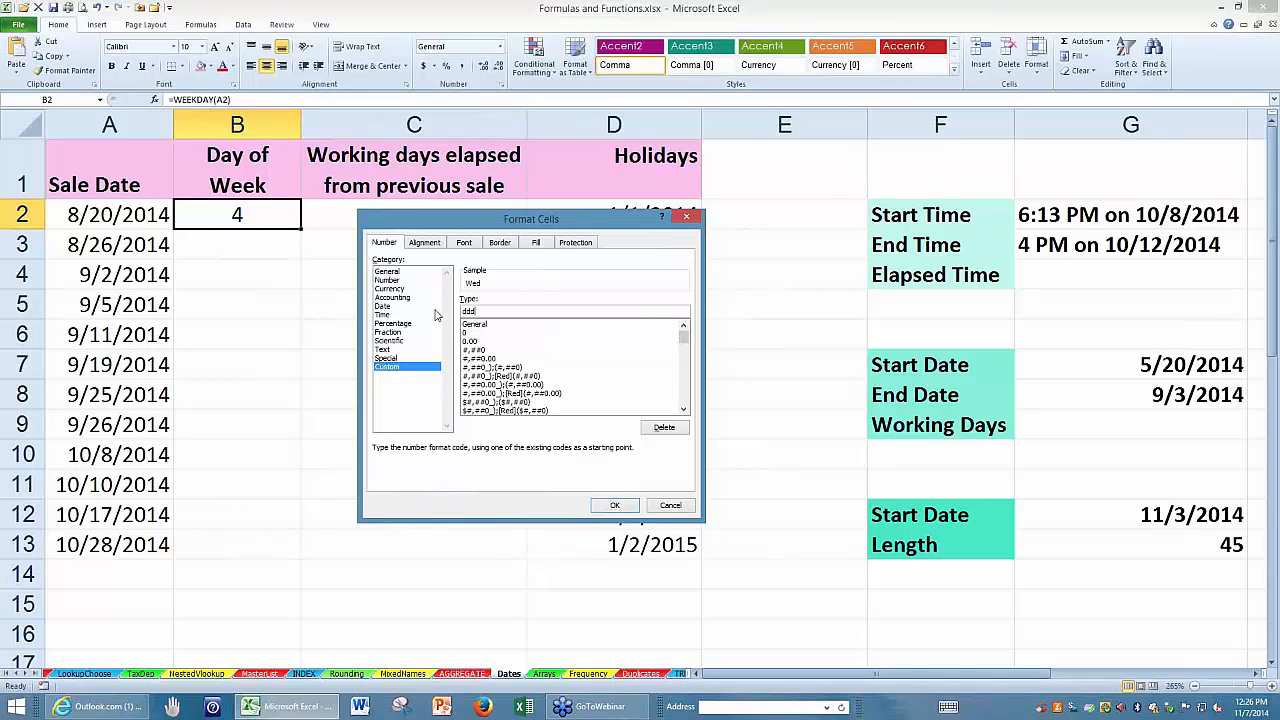
{"action": "type", "text": "d"}
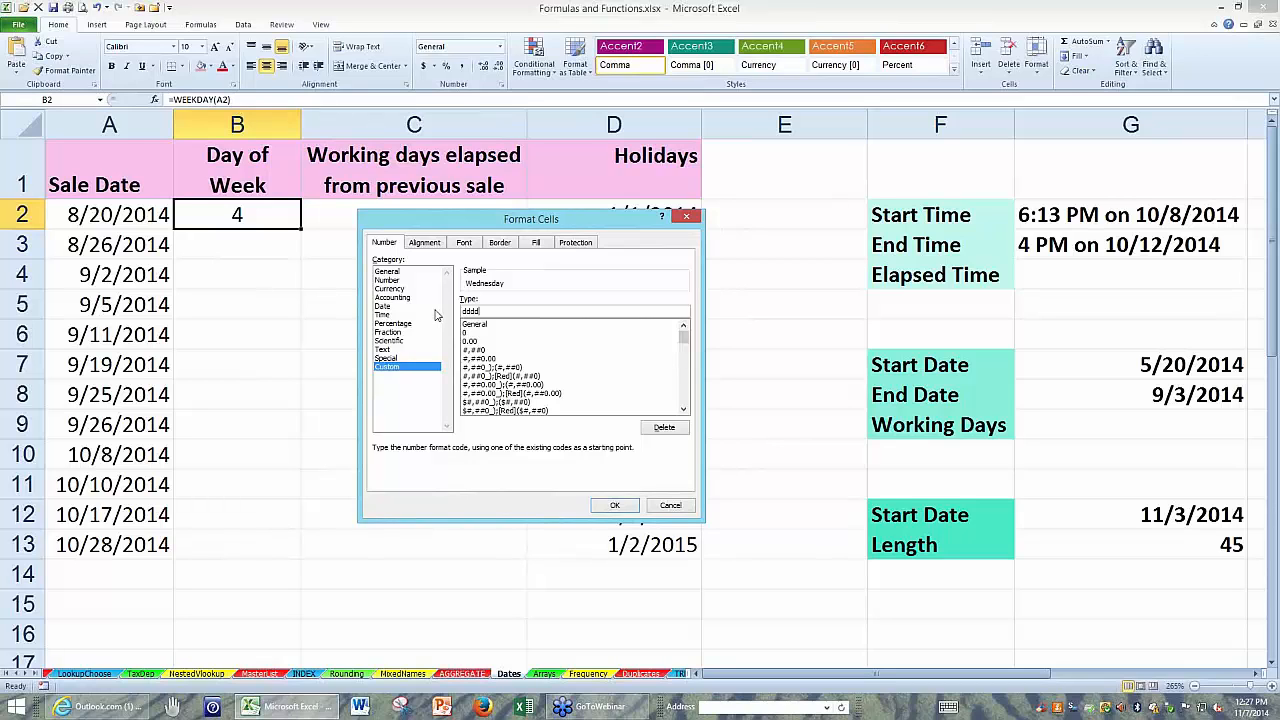
{"action": "key", "text": "Return"}
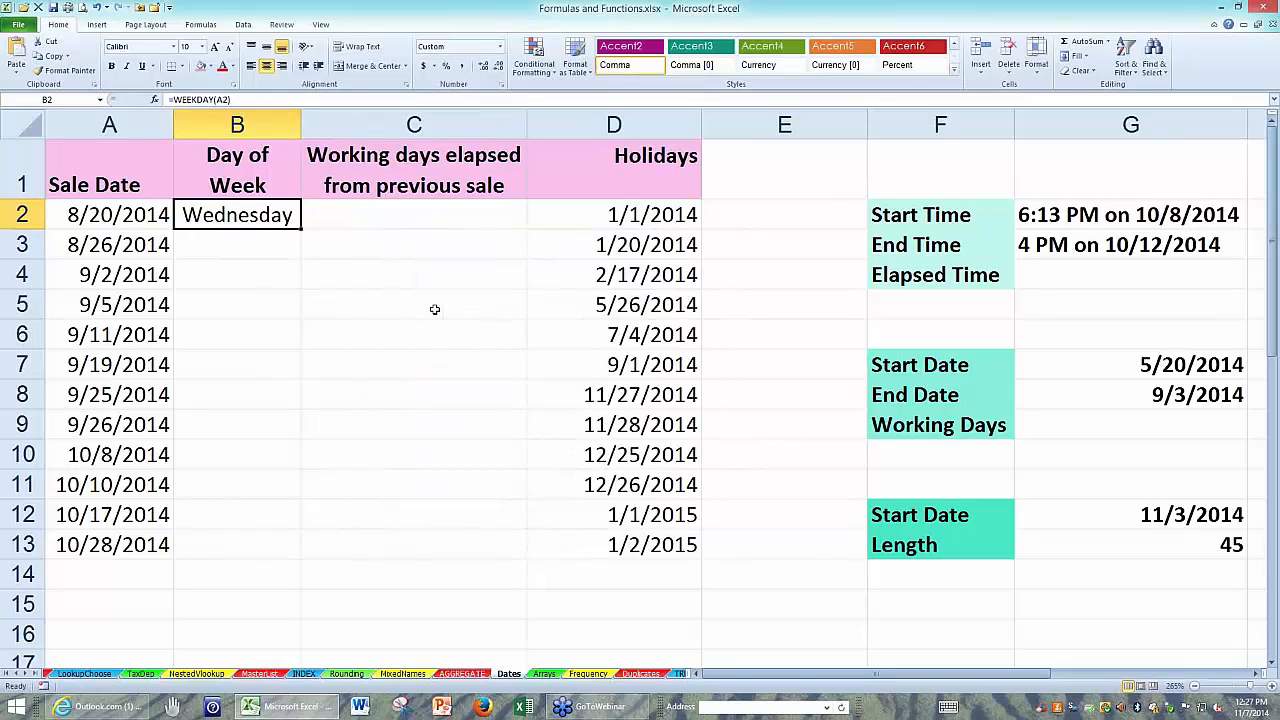
Fill the B2 weekday formula down through B13 and check the results against the sale dates.
{"action": "double_click", "coordinate": [301, 231]}
{"action": "left_click", "coordinate": [270, 490]}
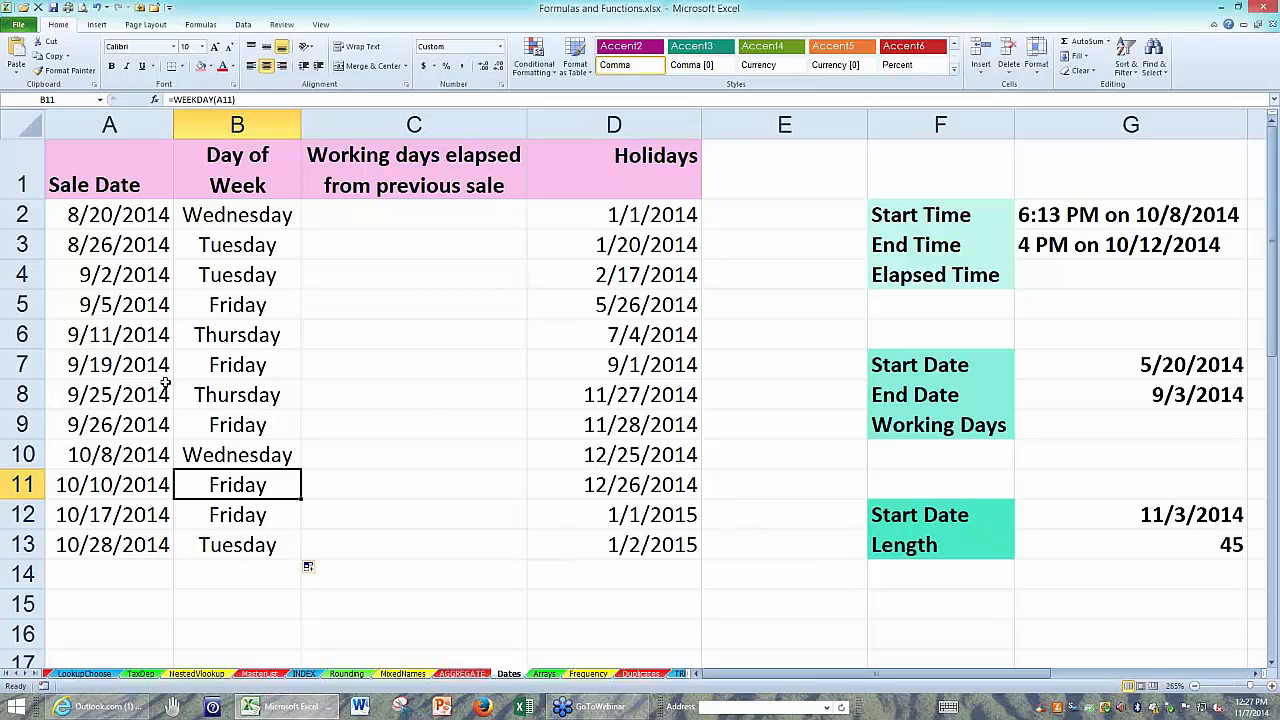
{"action": "left_click", "coordinate": [120, 336]}
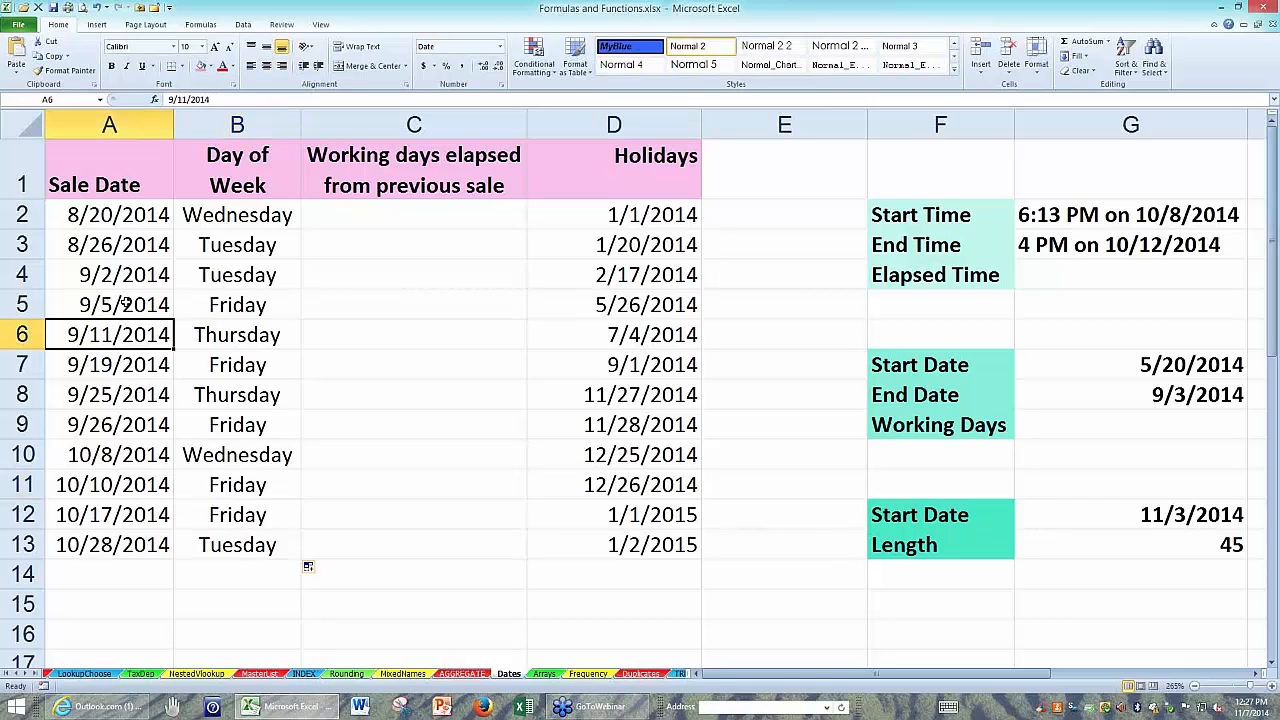
{"action": "left_click", "coordinate": [125, 304]}
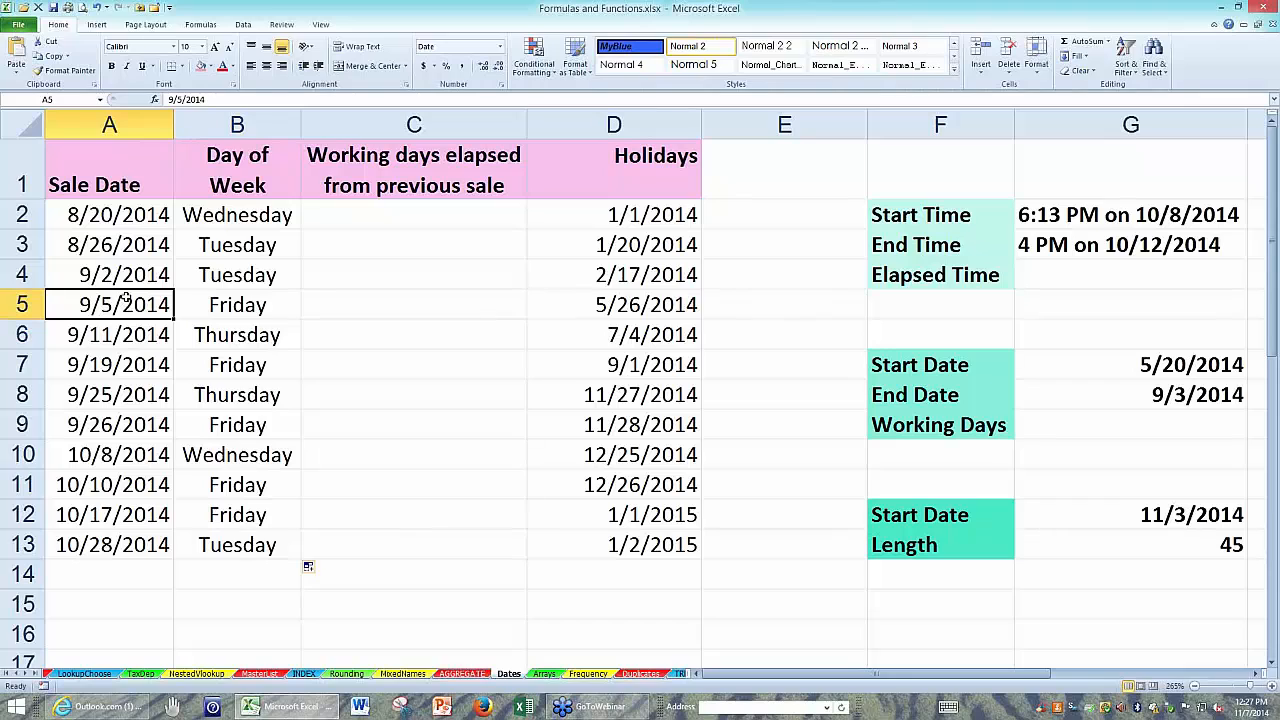
{"action": "left_click", "coordinate": [116, 218]}
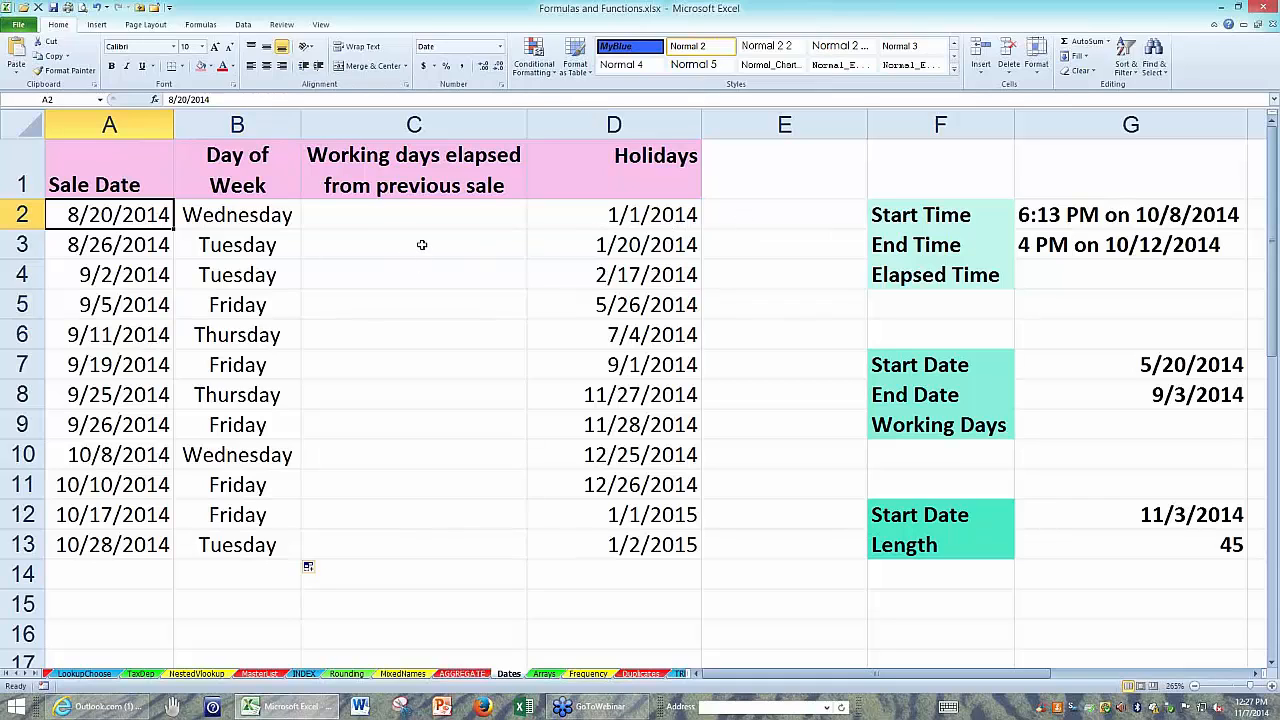
Insert the current date, 11/7/2014, as a fixed value in C2.
{"action": "left_click", "coordinate": [450, 210]}
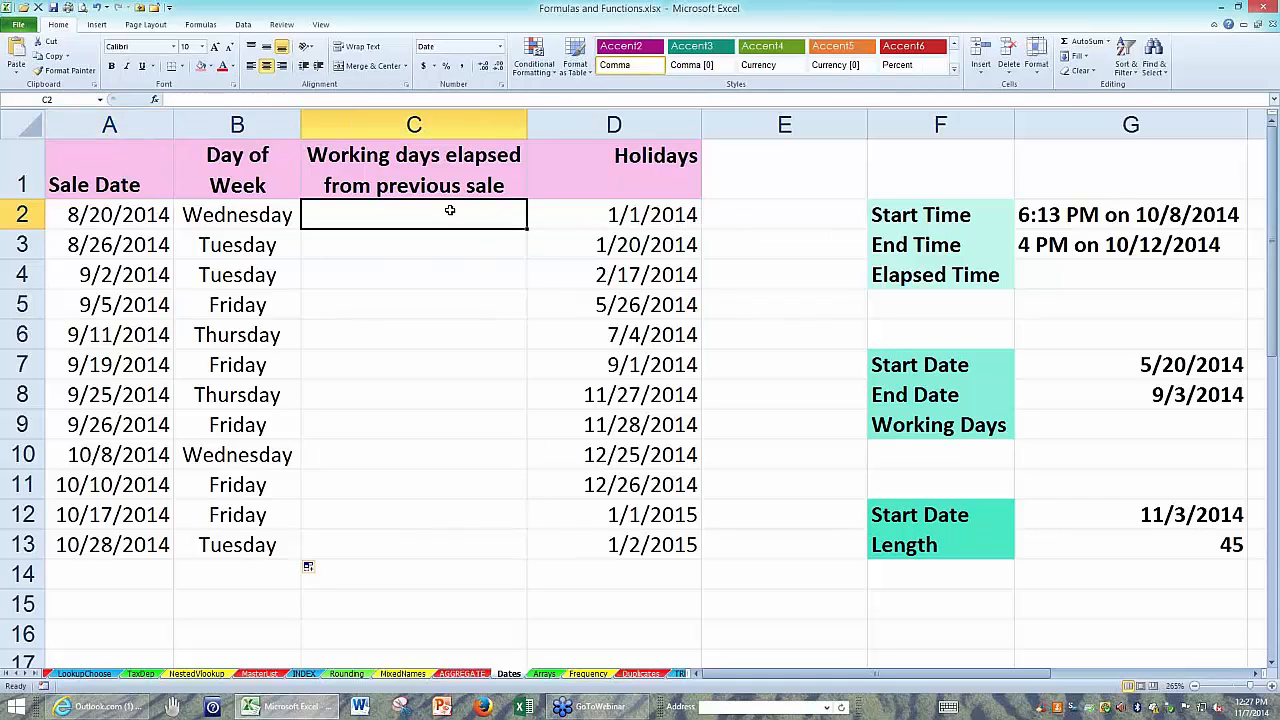
{"action": "key", "text": "ctrl+semicolon"}
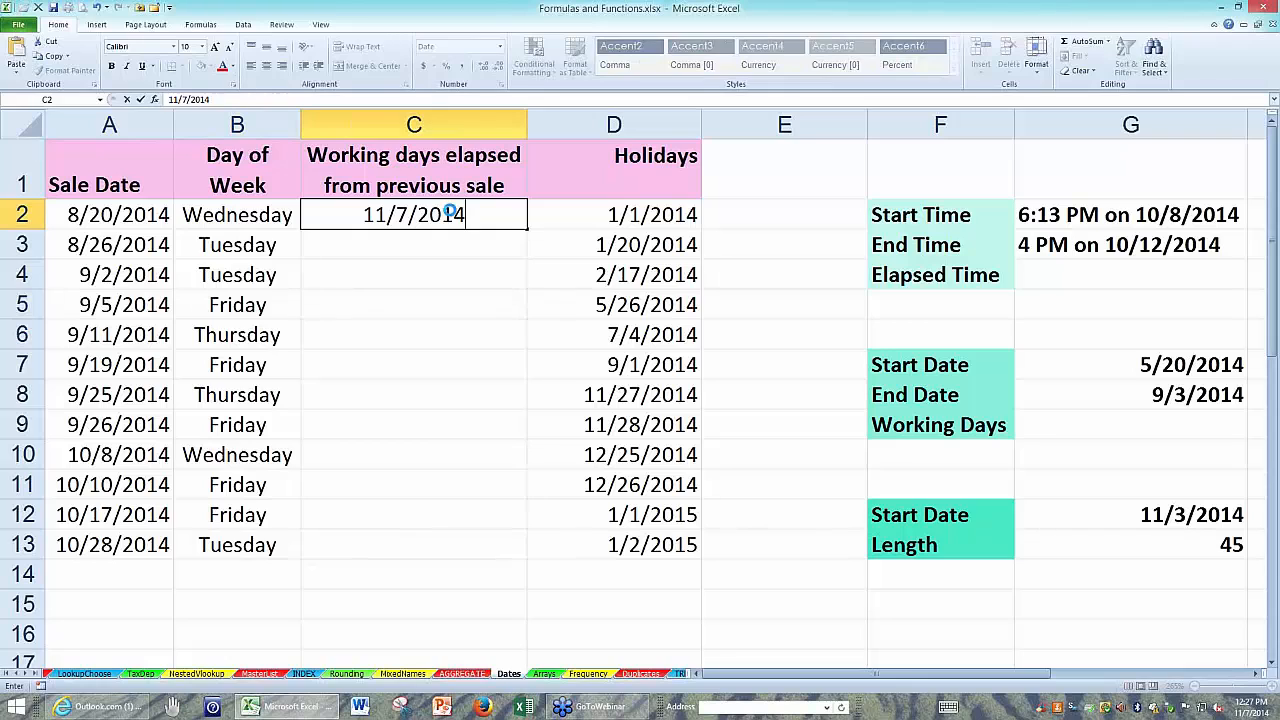
{"action": "key", "text": "Return"}
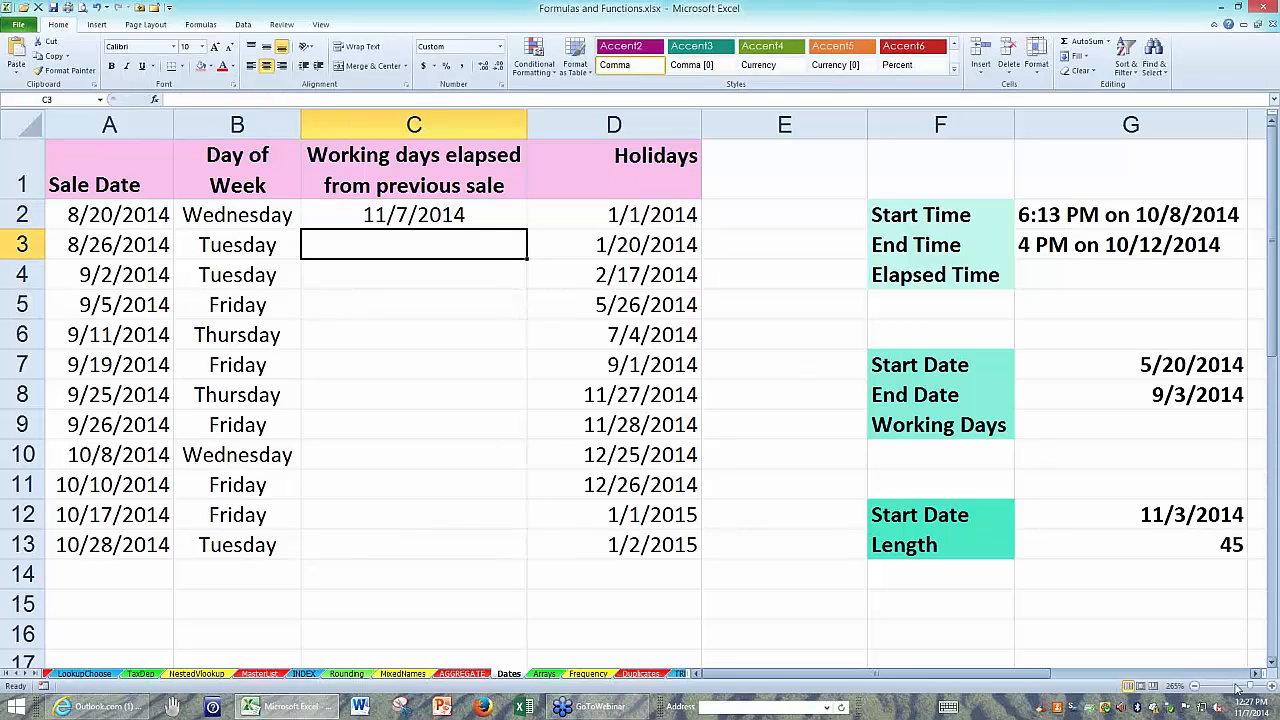
Enter =G8-G7 in G9 to count the calendar days between the start and end dates, and move the formula to H9.
{"action": "left_click", "coordinate": [1253, 676]}
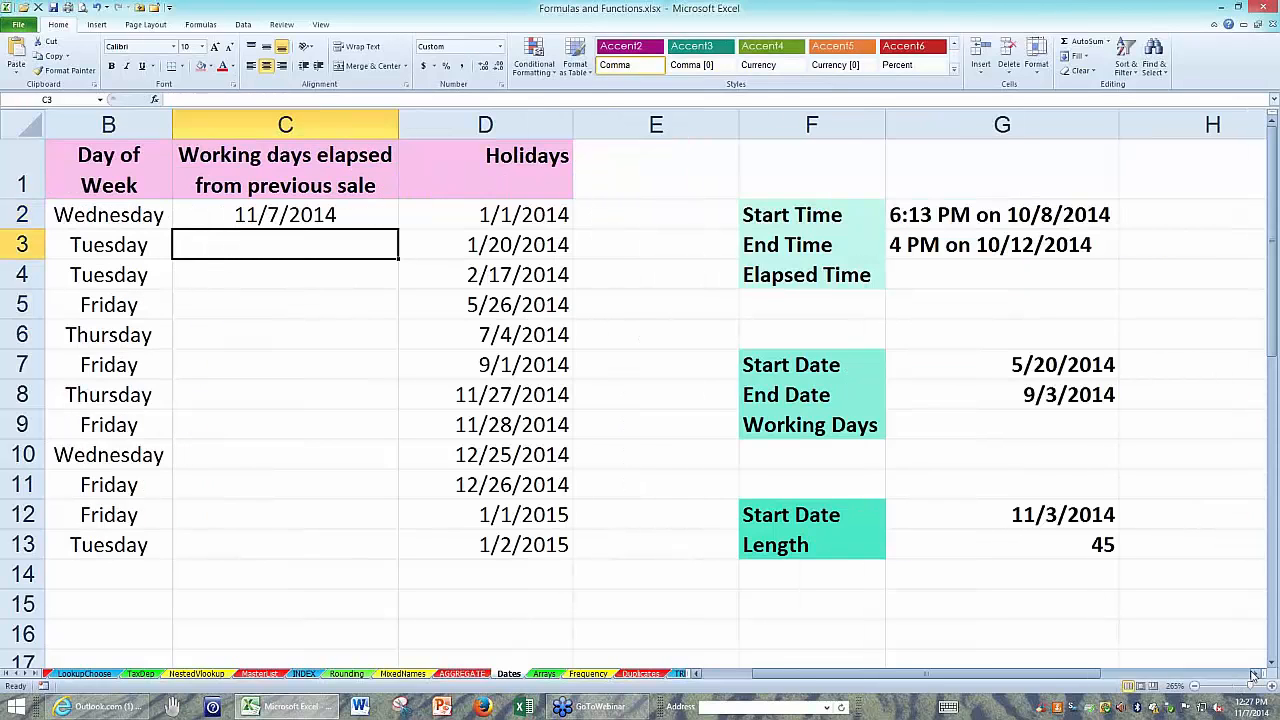
{"action": "left_click", "coordinate": [1253, 676]}
{"action": "left_click", "coordinate": [1253, 676]}
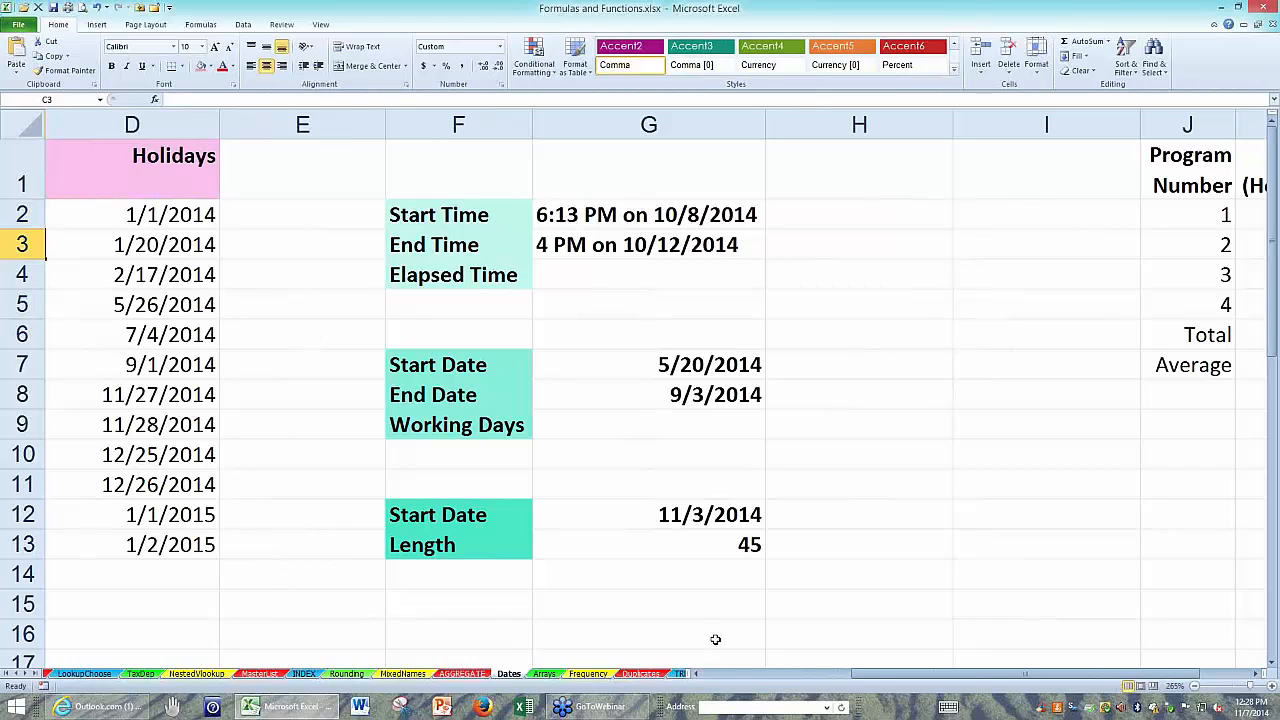
{"action": "left_click", "coordinate": [650, 368]}
{"action": "left_click", "coordinate": [642, 394]}
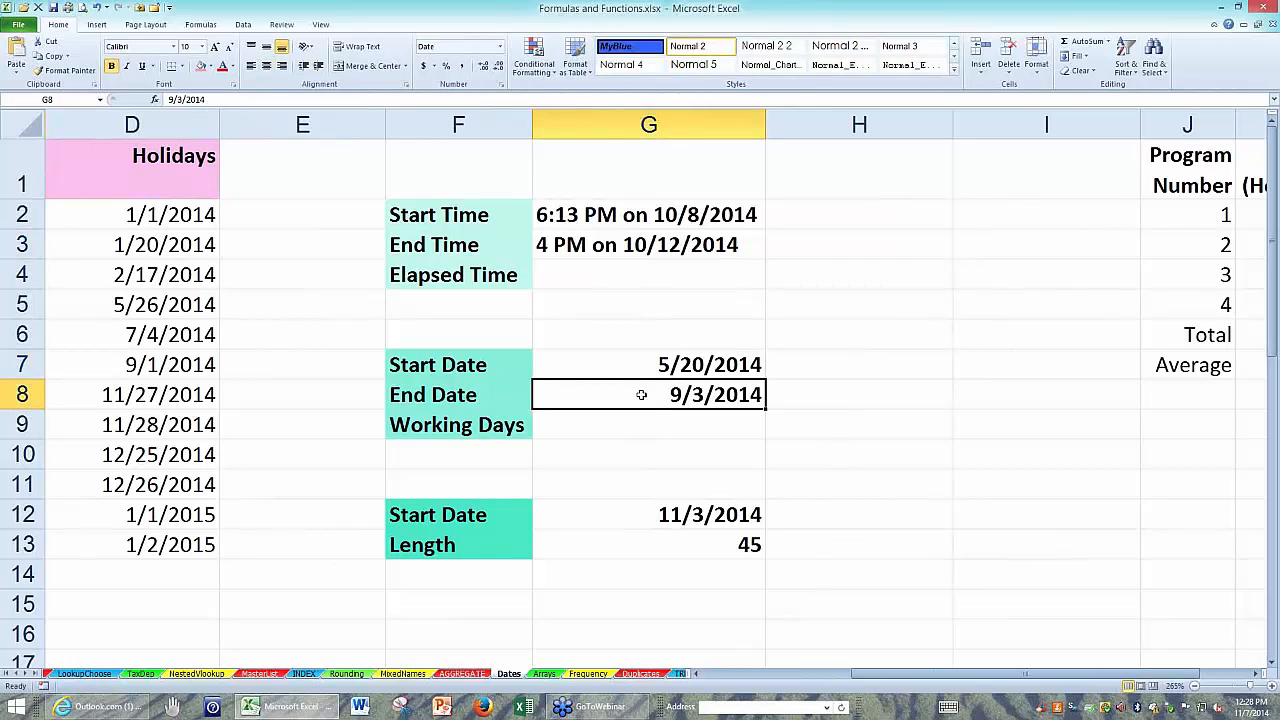
{"action": "left_click", "coordinate": [660, 425]}
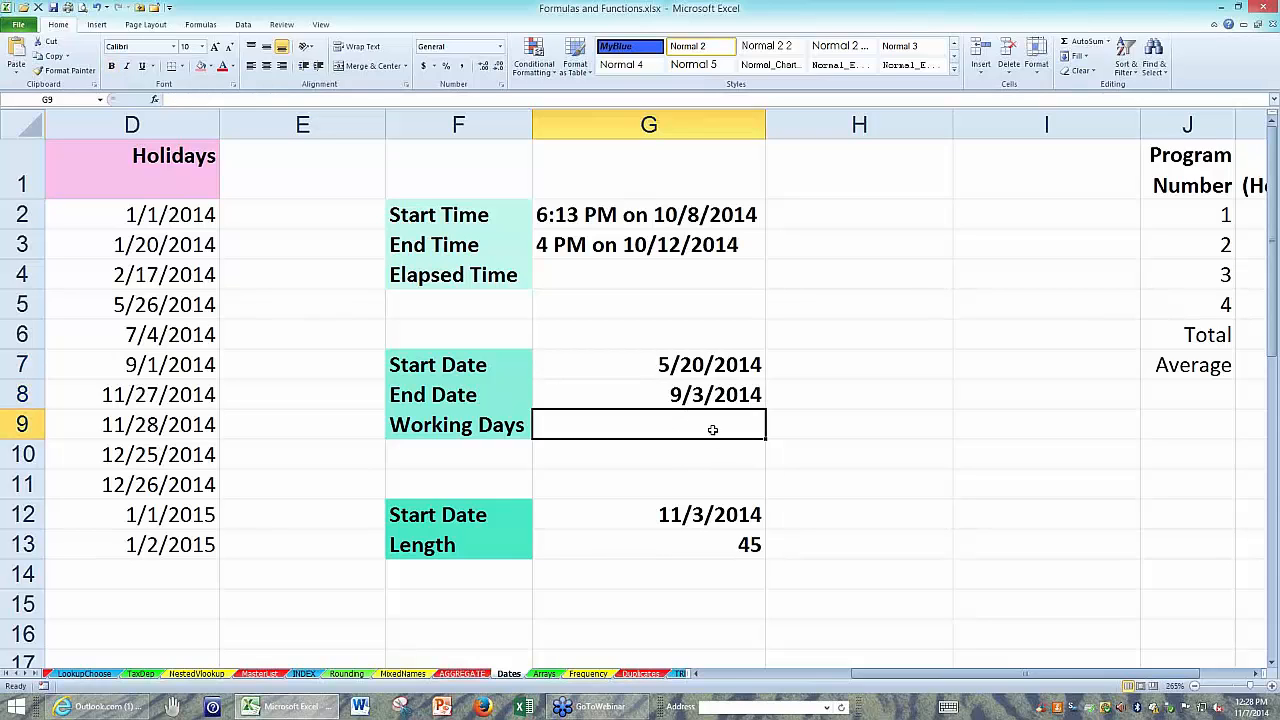
{"action": "type", "text": "="}
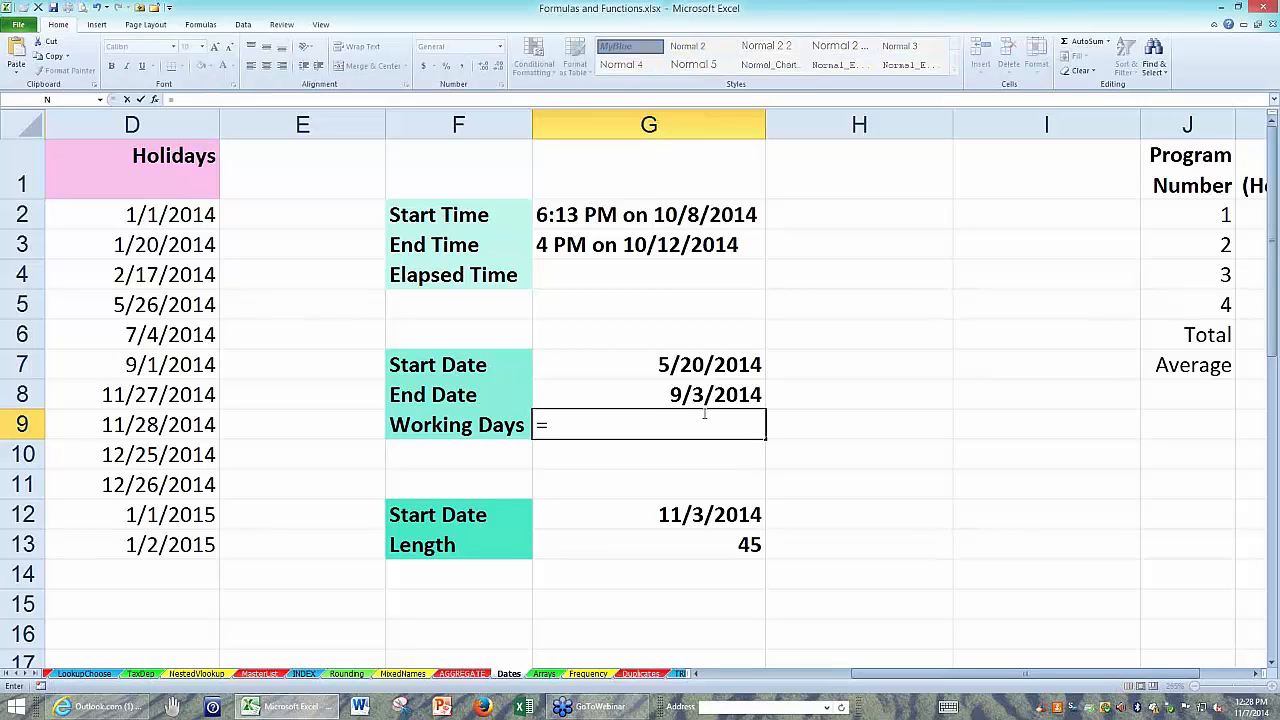
{"action": "left_click", "coordinate": [694, 394]}
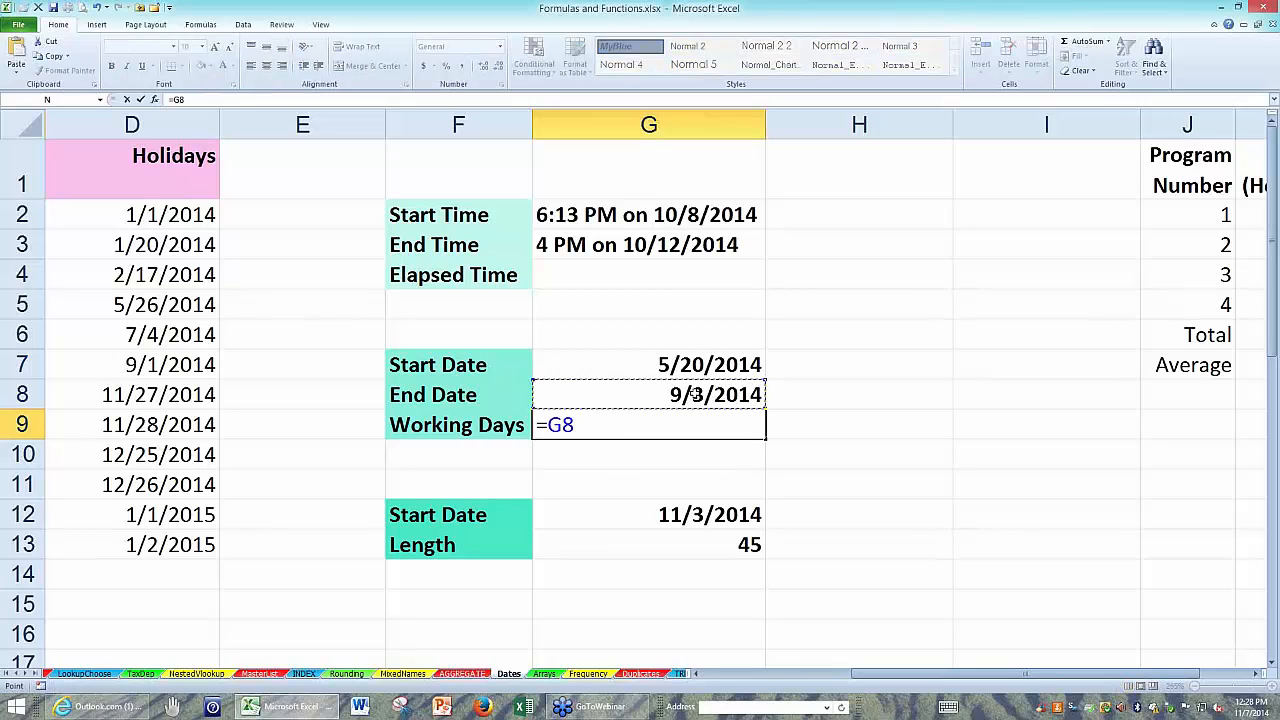
{"action": "type", "text": "-"}
{"action": "left_click", "coordinate": [677, 365]}
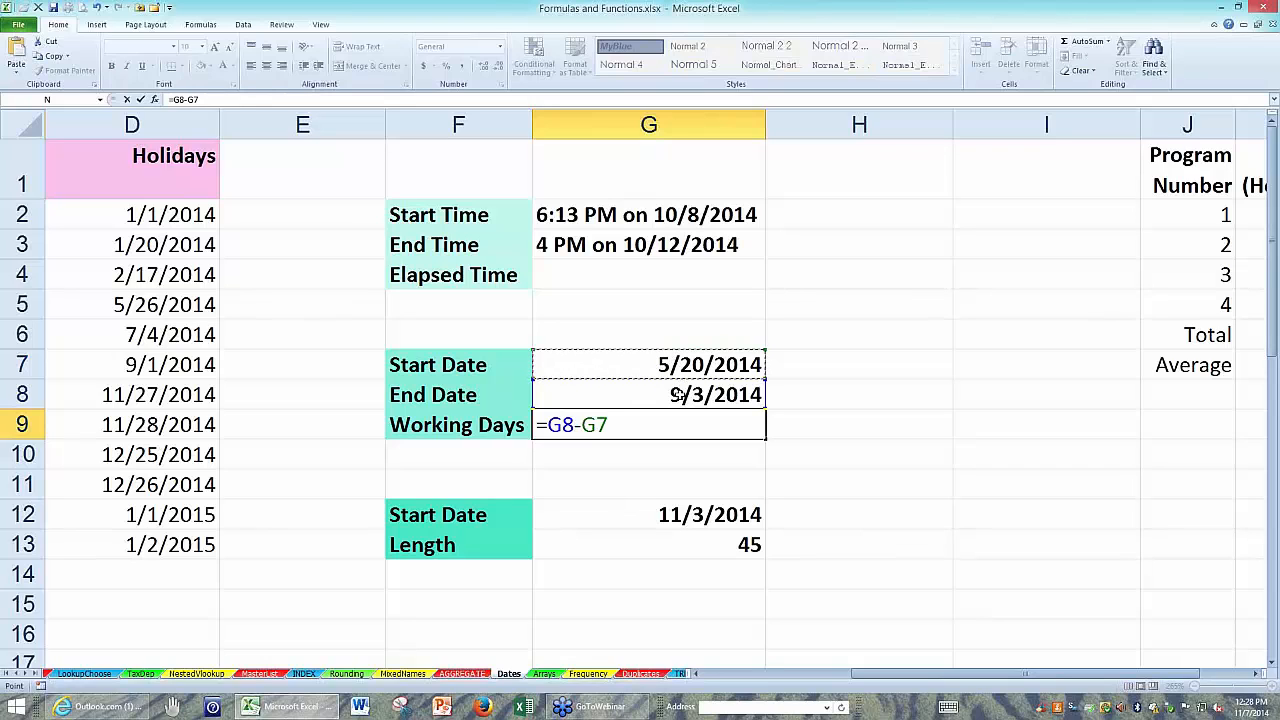
{"action": "key", "text": "Return"}
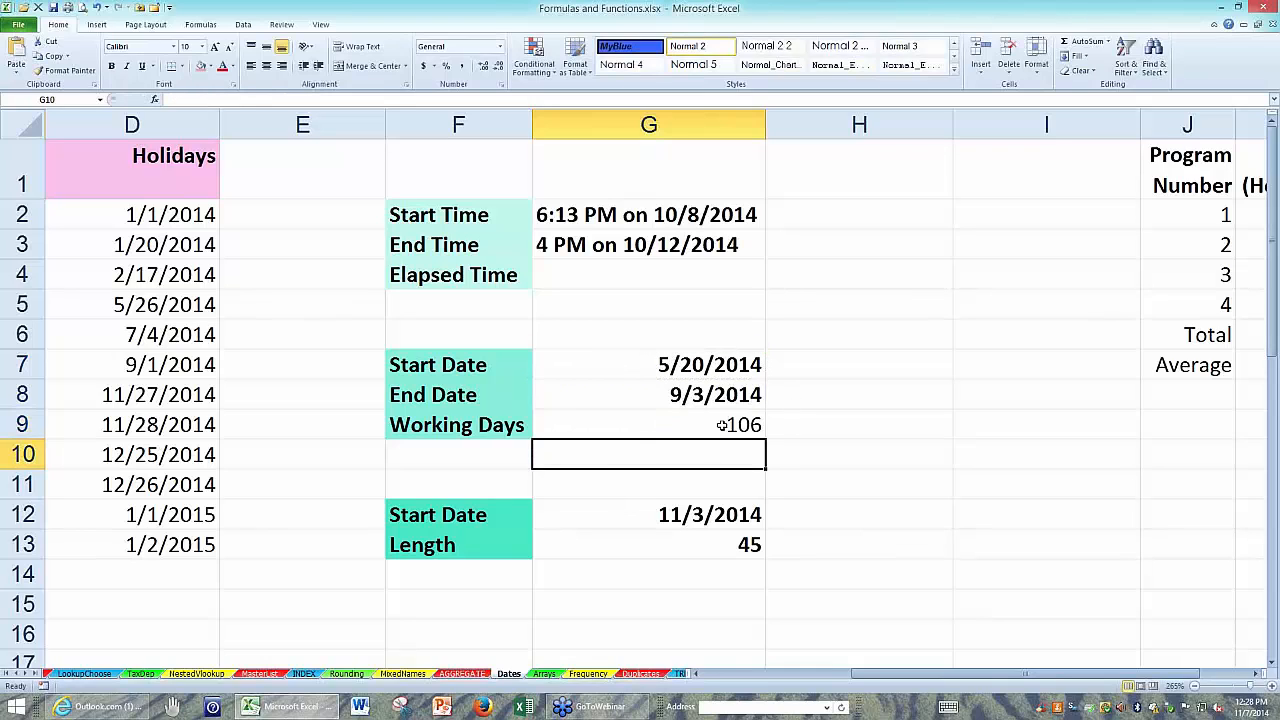
{"action": "key", "text": "Up"}
{"action": "left_click_drag", "start_coordinate": [705, 435], "coordinate": [832, 431]}
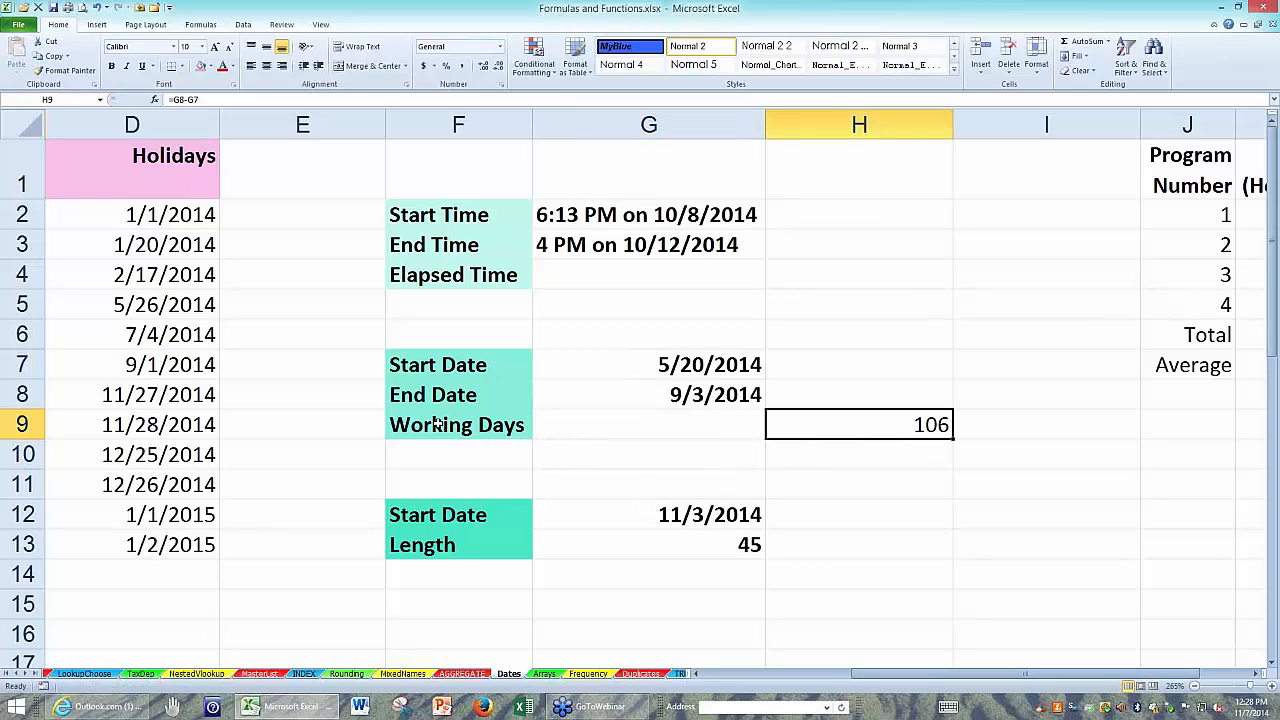
Enter =NETWORKDAYS(G7,G8) in G9 to count the working days between the start and end dates.
{"action": "left_click", "coordinate": [560, 424]}
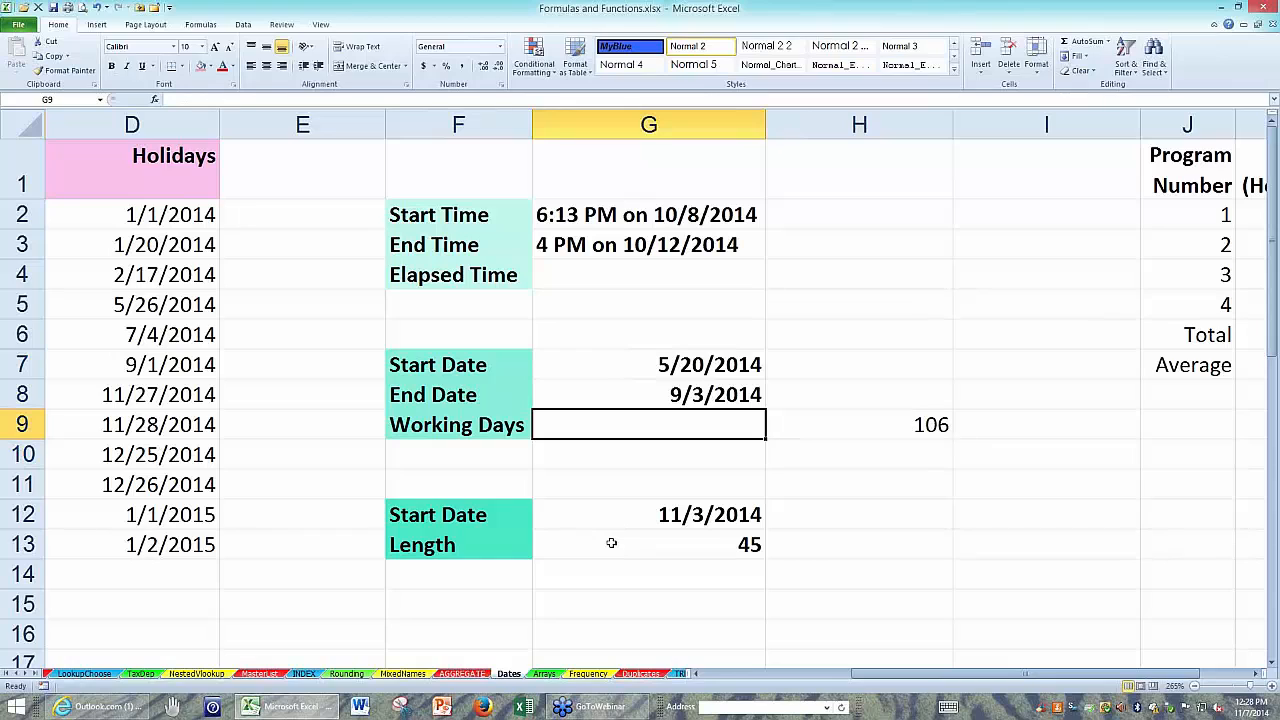
{"action": "type", "text": "="}
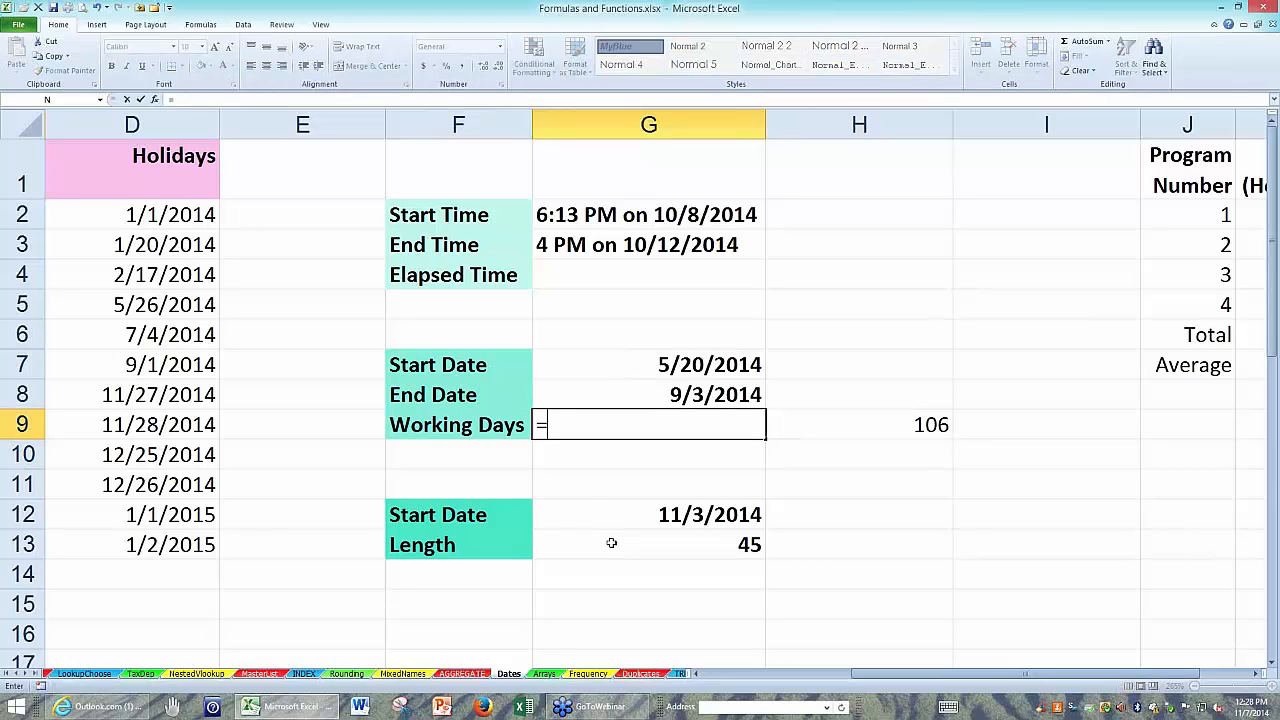
{"action": "type", "text": "n"}
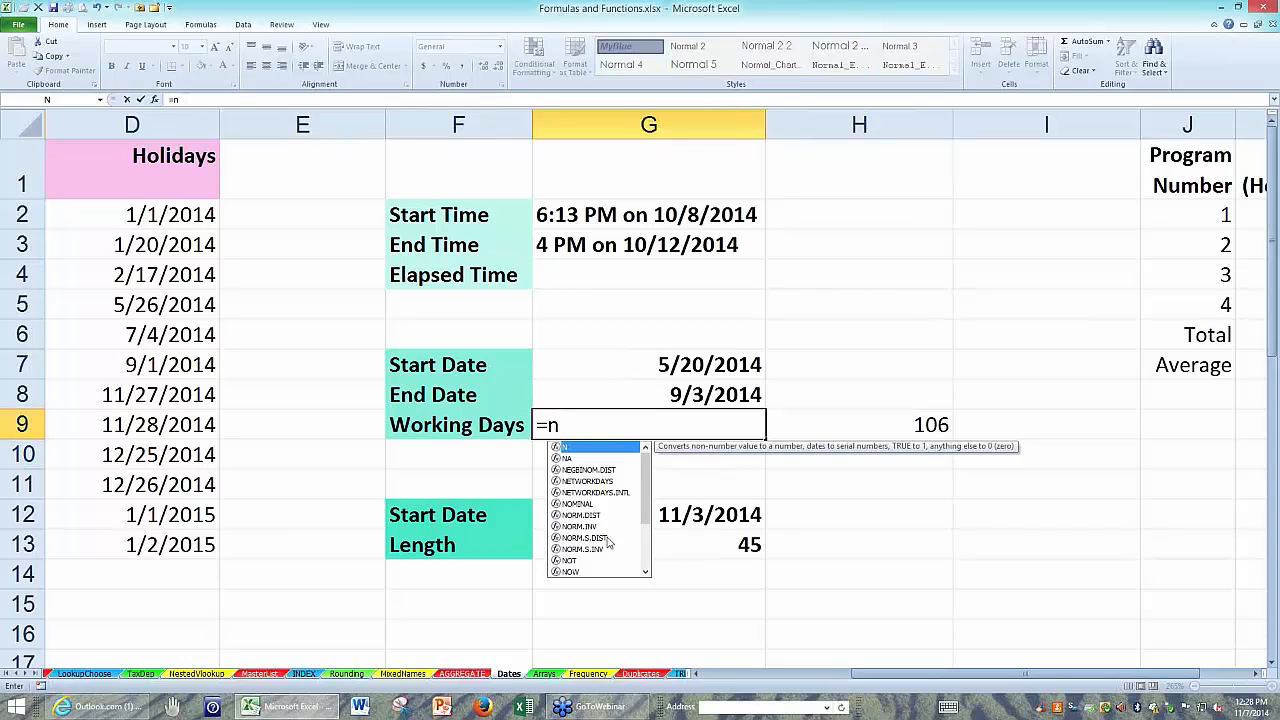
{"action": "left_click", "coordinate": [595, 485]}
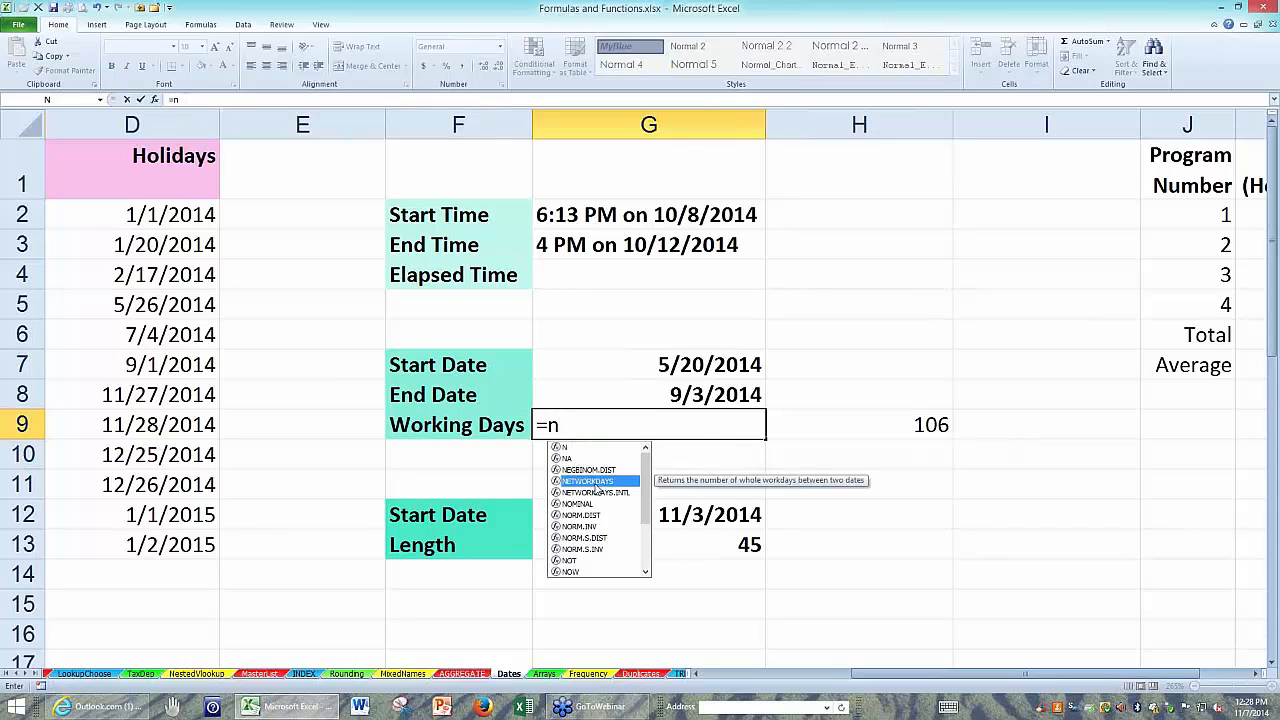
{"action": "double_click", "coordinate": [595, 485]}
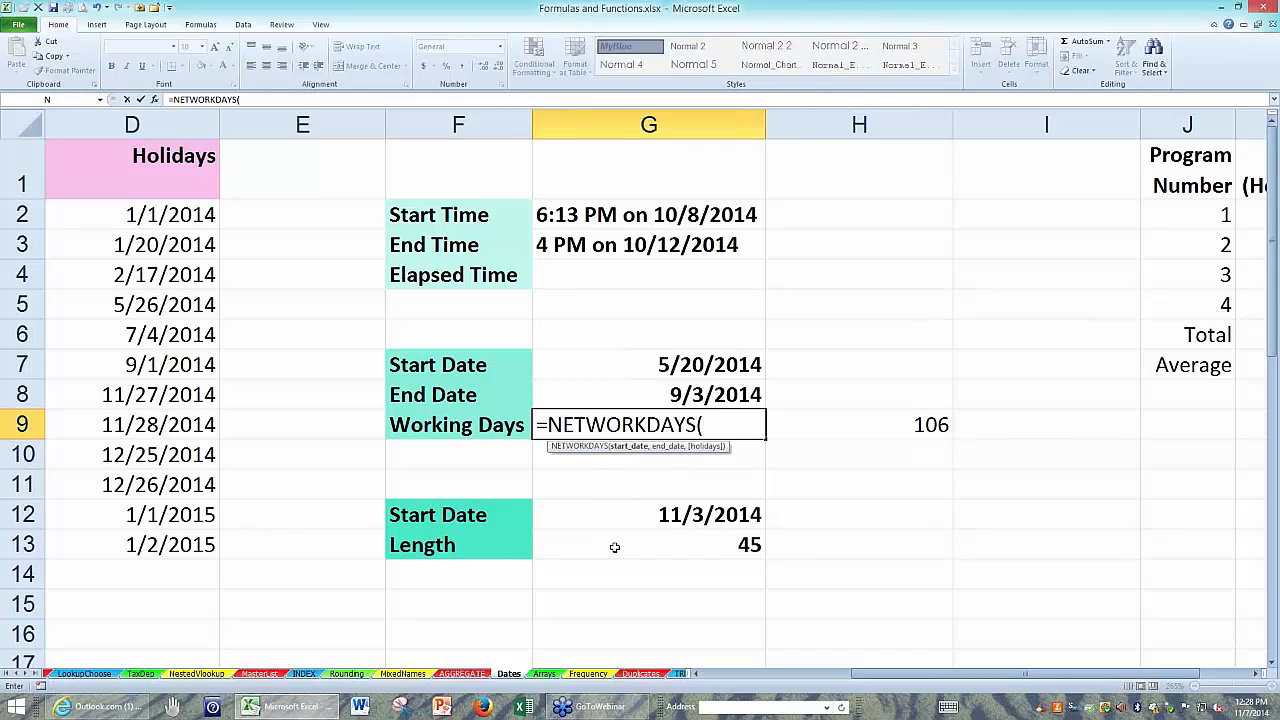
{"action": "left_click", "coordinate": [648, 366]}
{"action": "type", "text": ","}
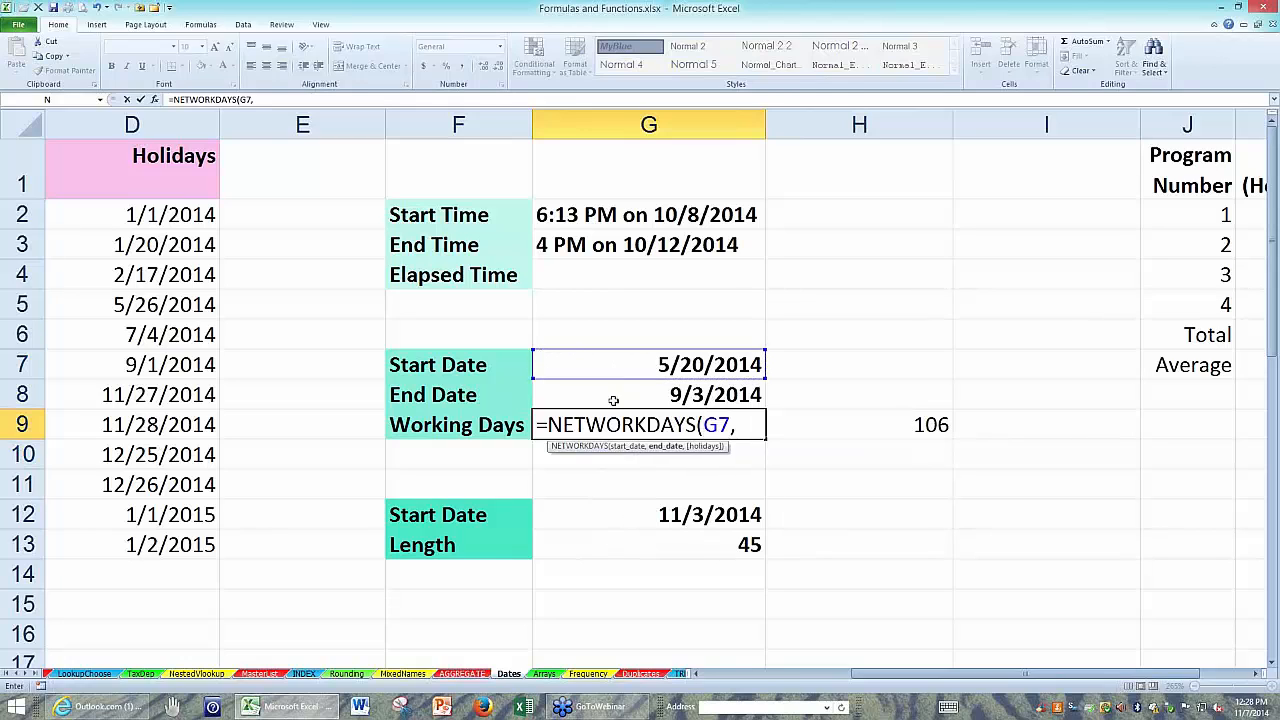
{"action": "left_click", "coordinate": [662, 394]}
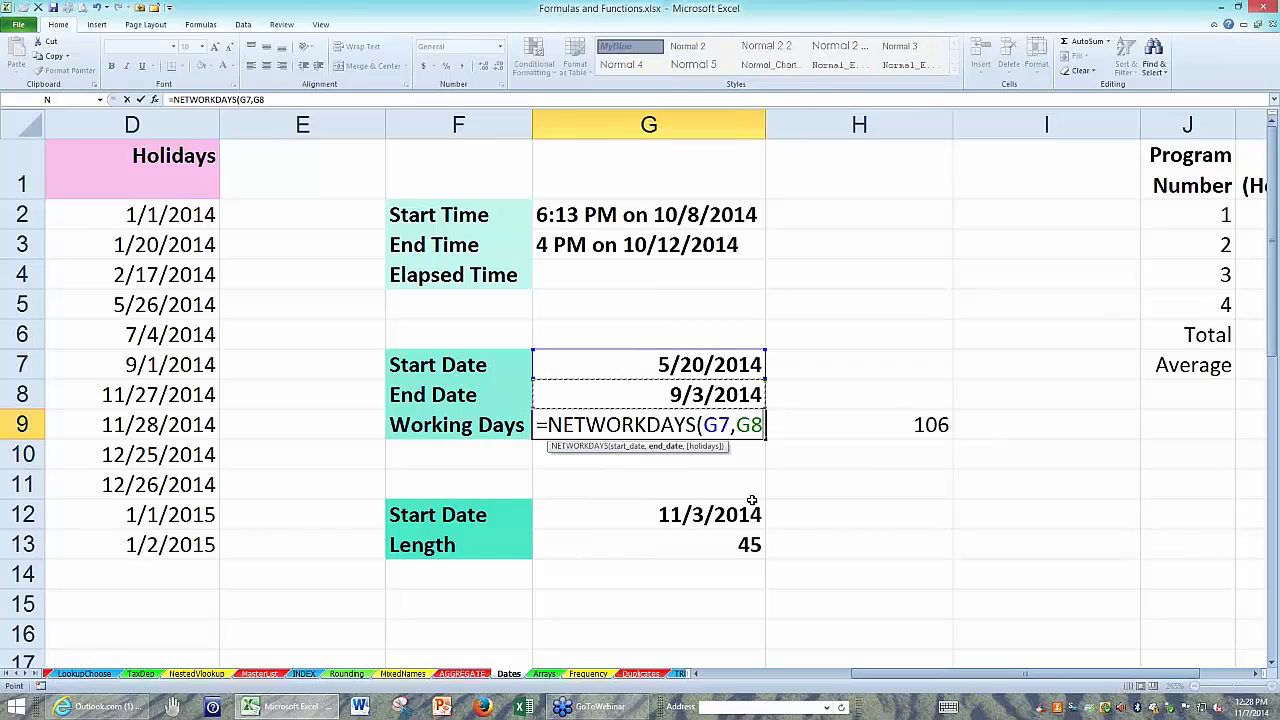
{"action": "key", "text": "Return"}
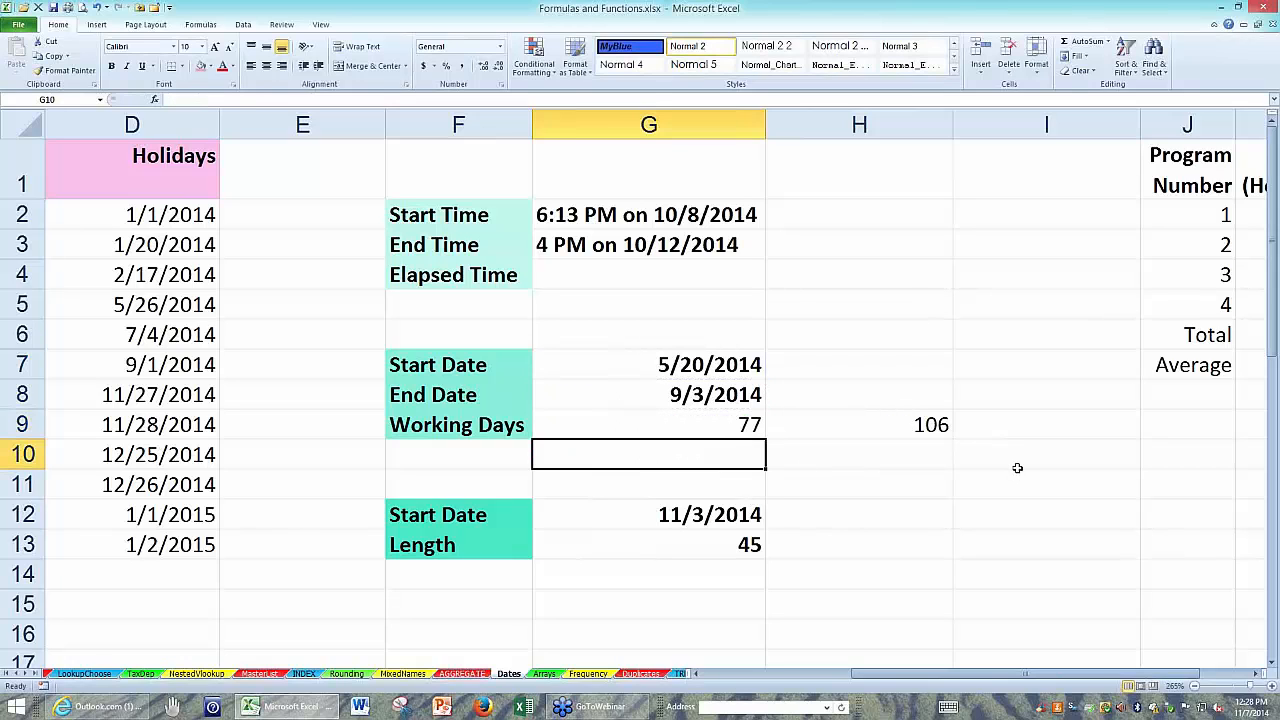
Add the holiday range D5:D10 as the third argument of the NETWORKDAYS formula in G9 and review the edited formula.
{"action": "left_click", "coordinate": [726, 426]}
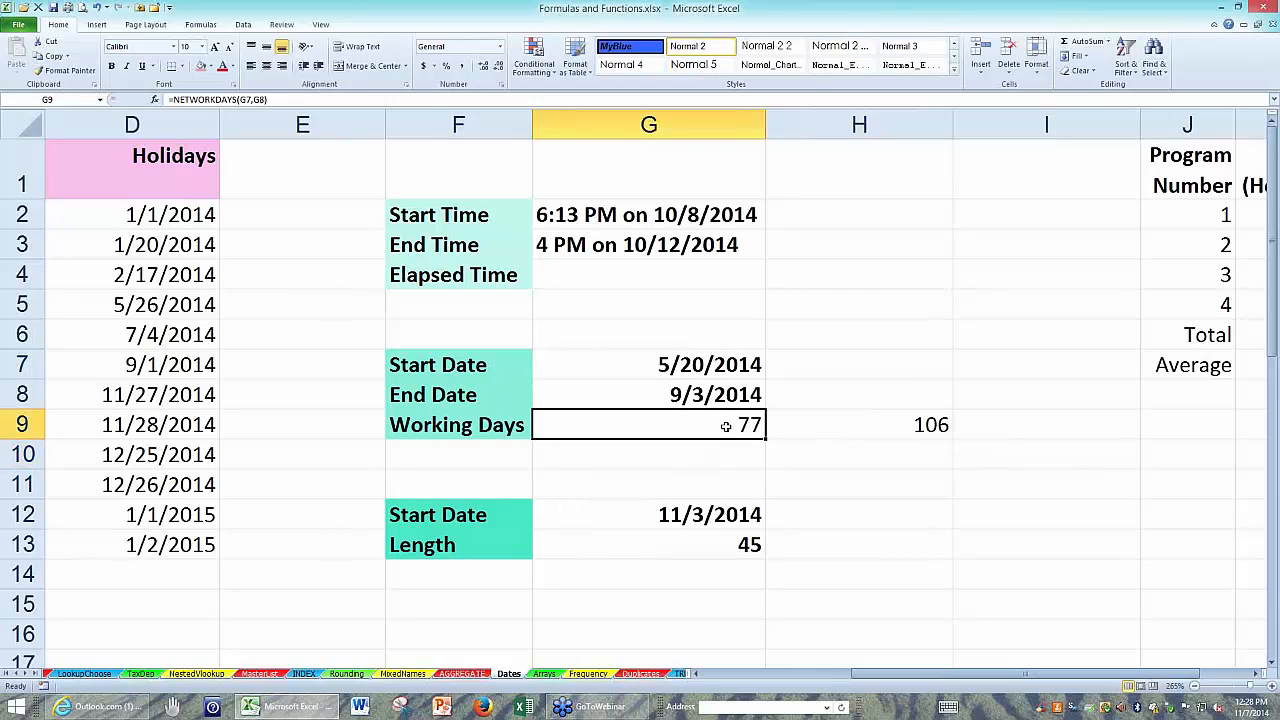
{"action": "double_click", "coordinate": [726, 426]}
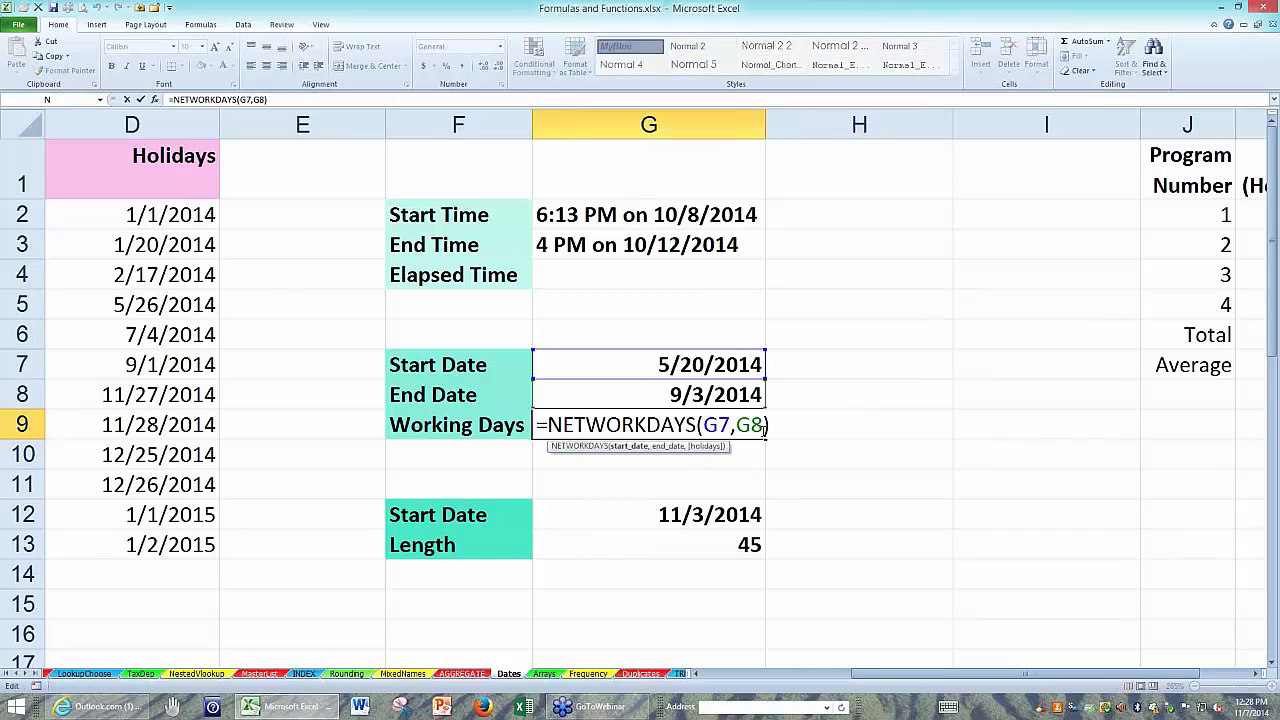
{"action": "left_click", "coordinate": [765, 426]}
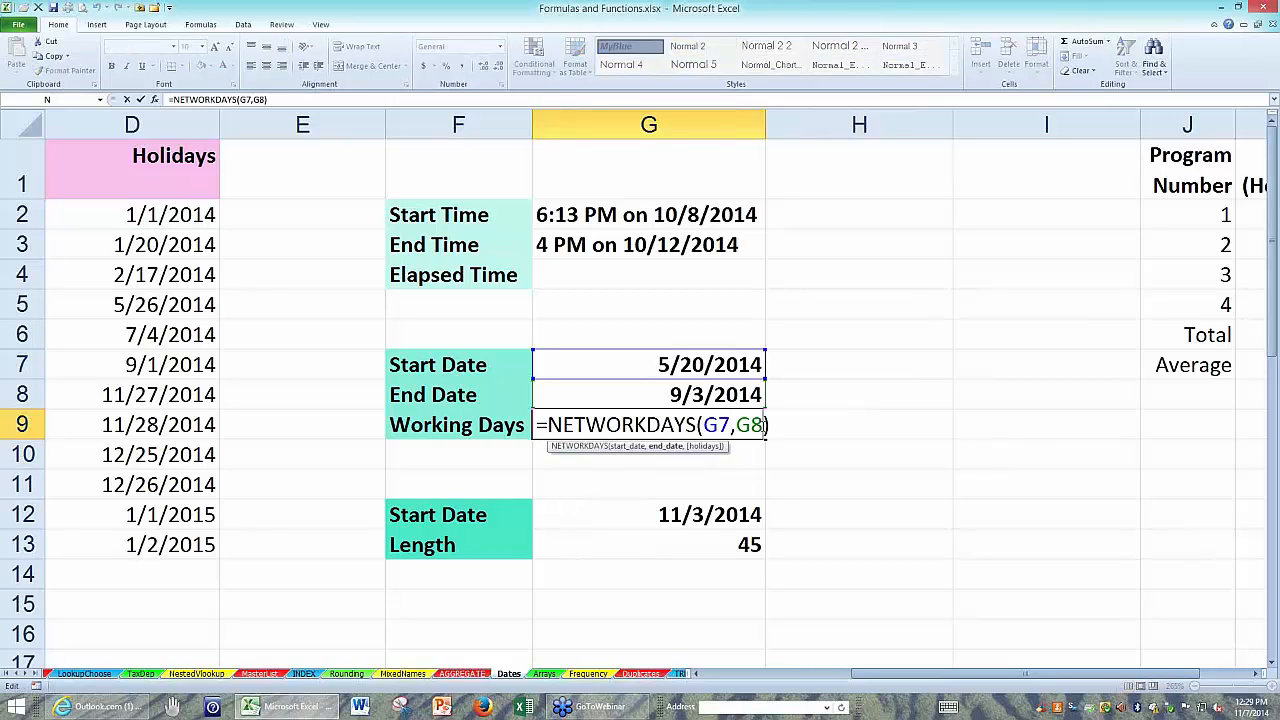
{"action": "type", "text": ","}
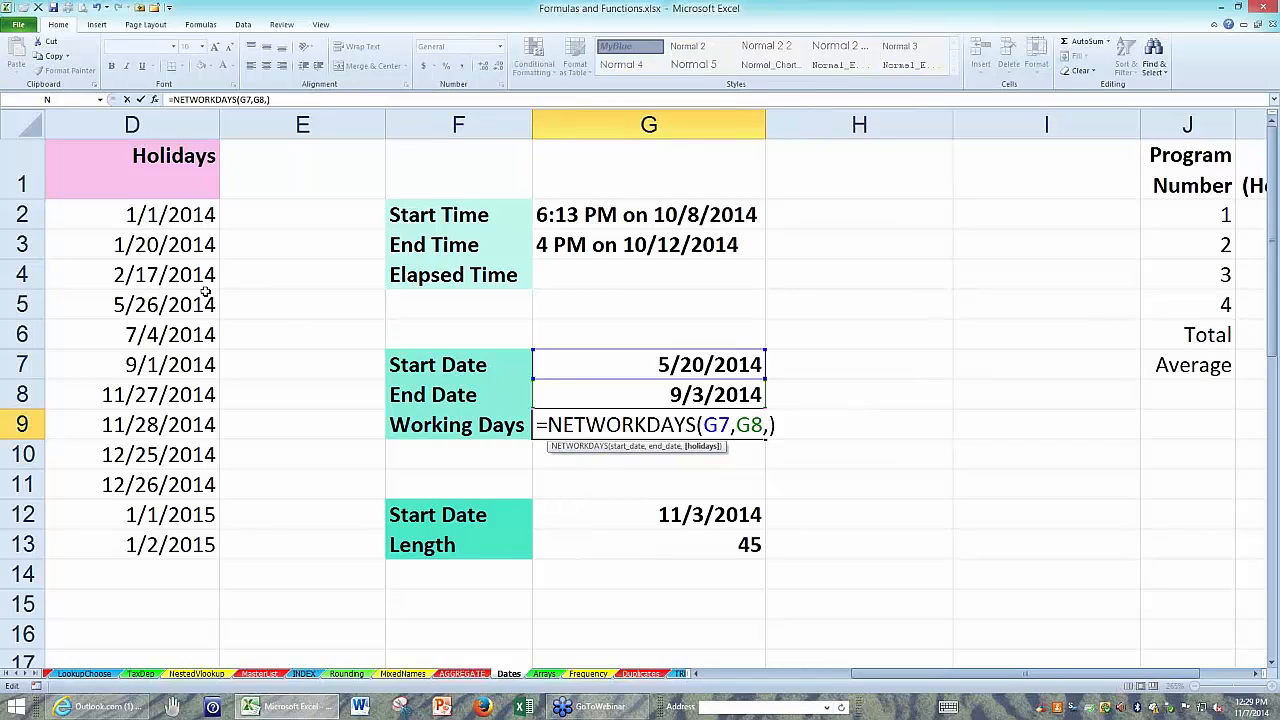
{"action": "left_click_drag", "start_coordinate": [175, 302], "coordinate": [175, 448]}
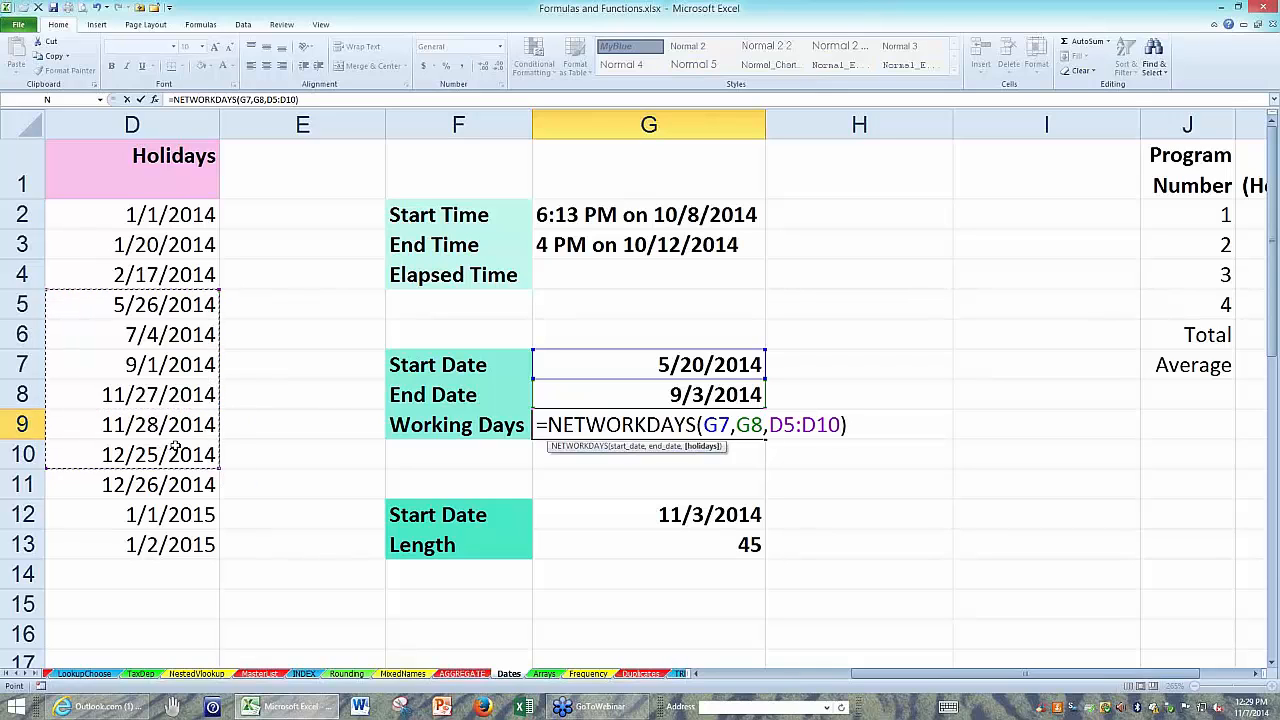
{"action": "key", "text": "Return"}
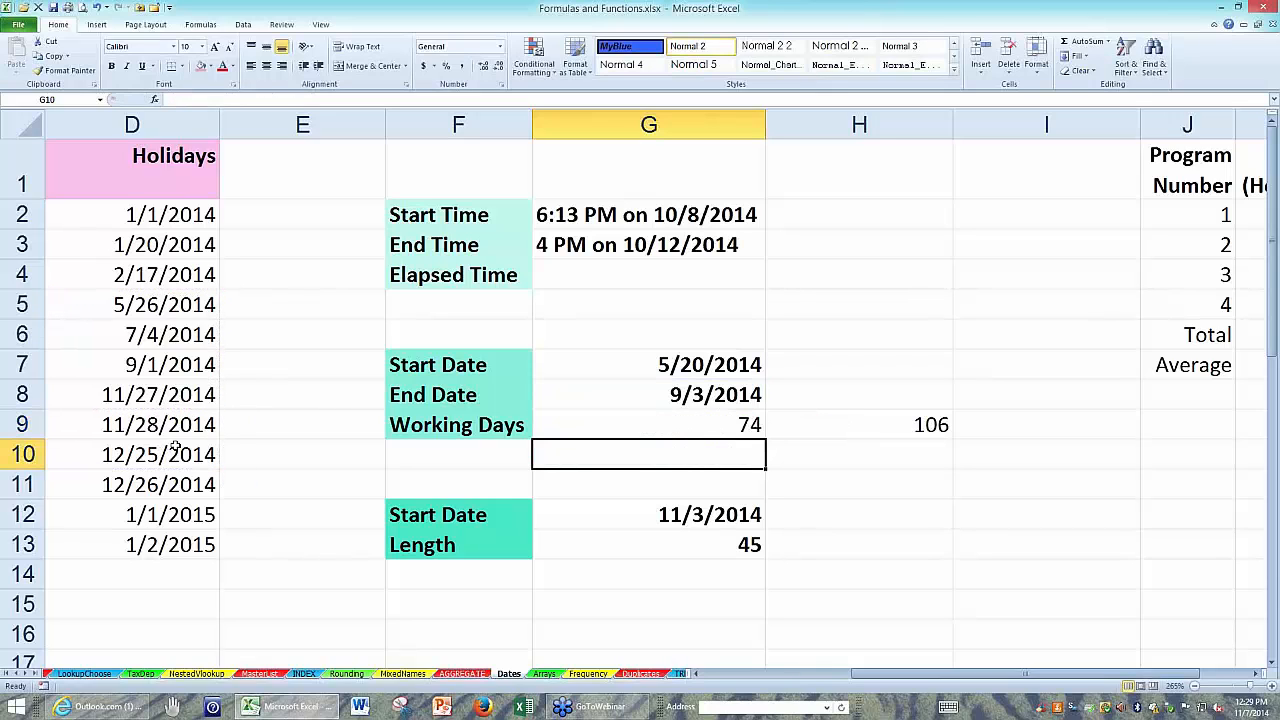
{"action": "left_click", "coordinate": [663, 423]}
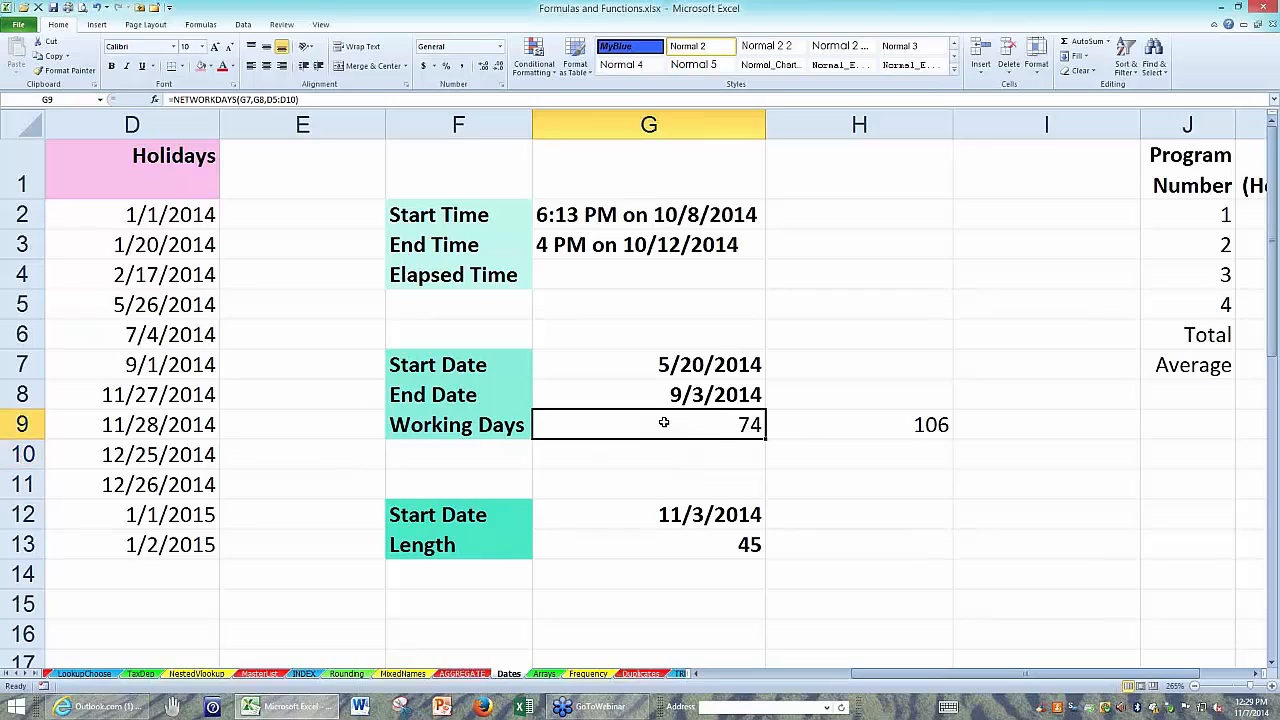
{"action": "double_click", "coordinate": [729, 422]}
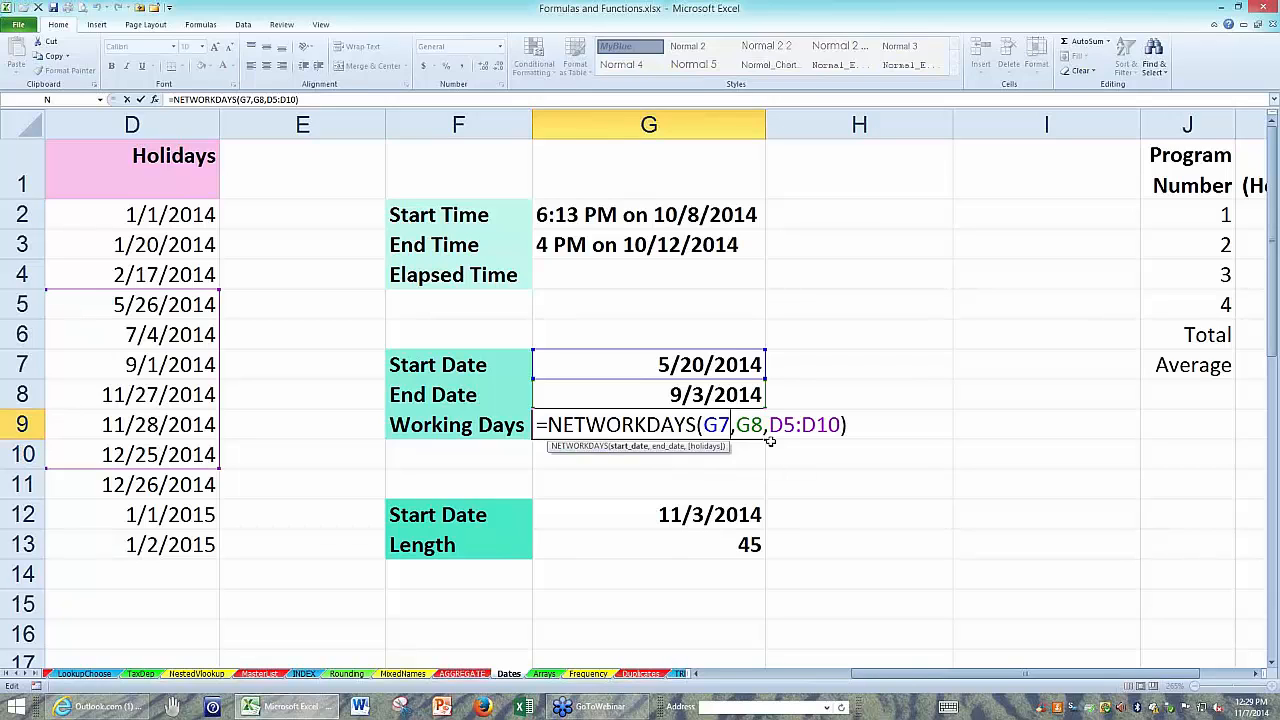
{"action": "key", "text": "Return"}
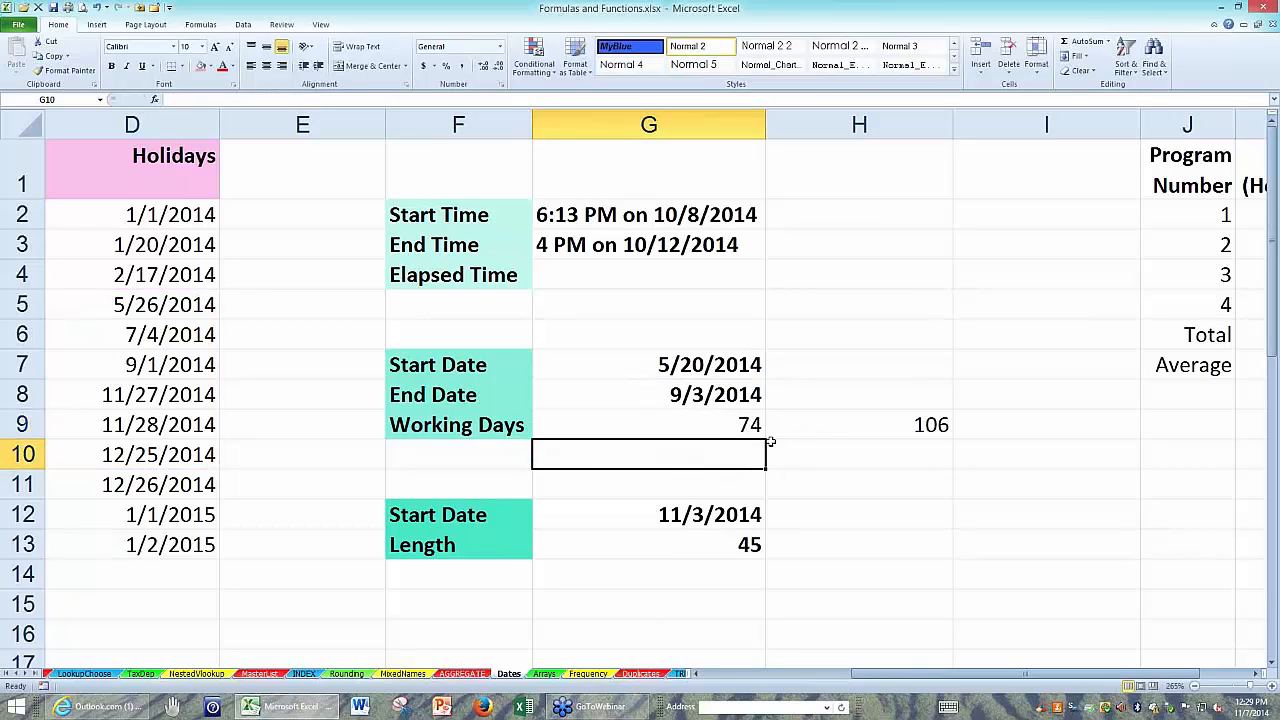
Start a WORKDAY formula in G14 using the start date G12 and the length G13 as its first two arguments.
{"action": "left_click", "coordinate": [646, 577]}
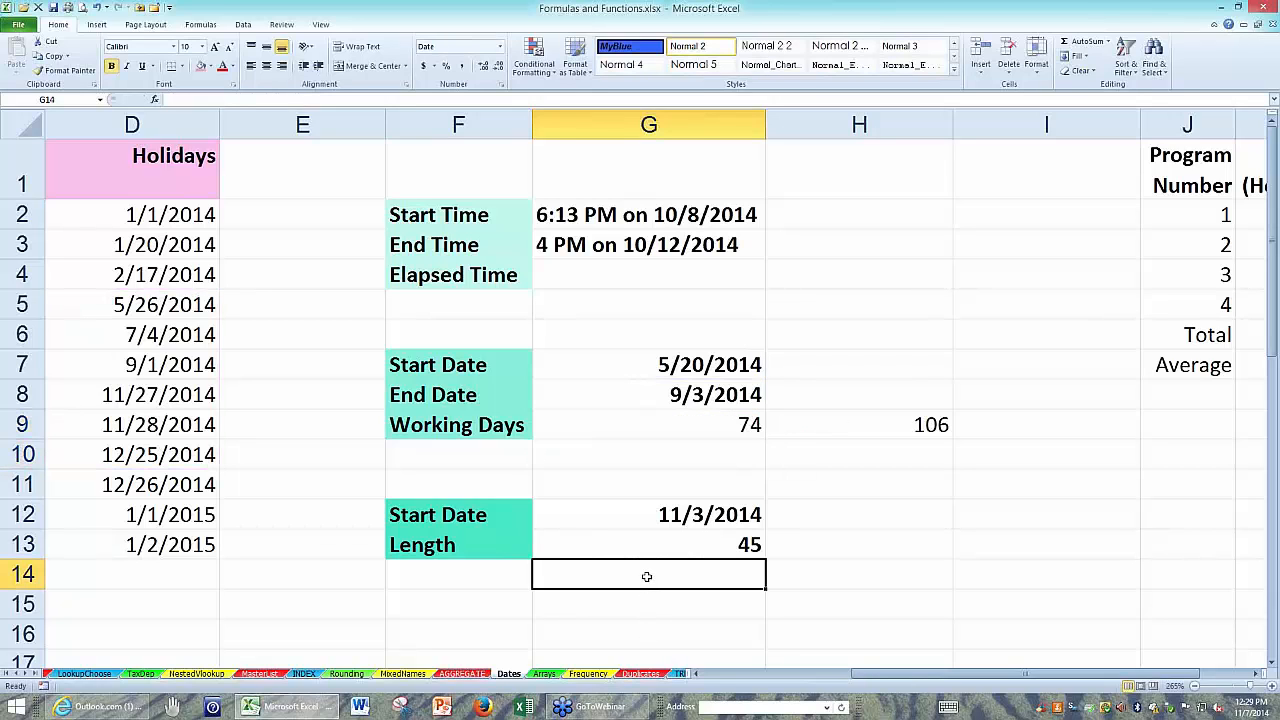
{"action": "left_click", "coordinate": [637, 515]}
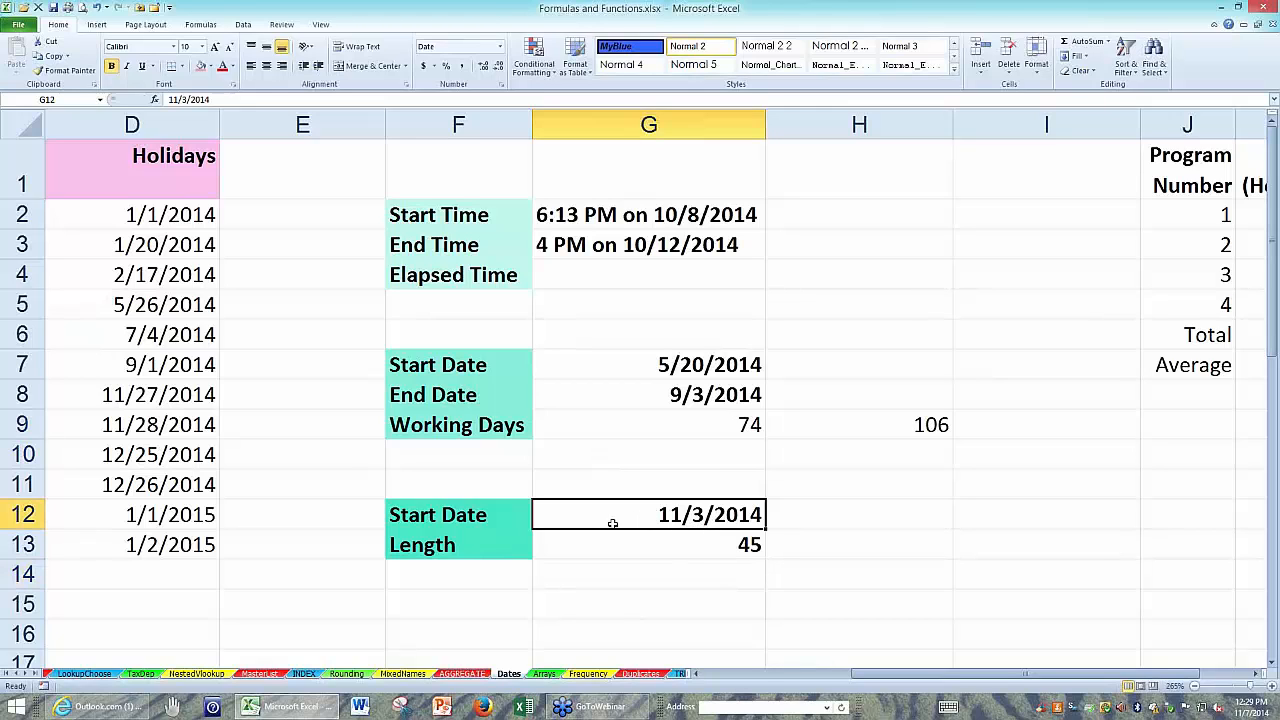
{"action": "left_click", "coordinate": [617, 541]}
{"action": "left_click", "coordinate": [617, 508]}
{"action": "left_click", "coordinate": [618, 541]}
{"action": "left_click", "coordinate": [622, 572]}
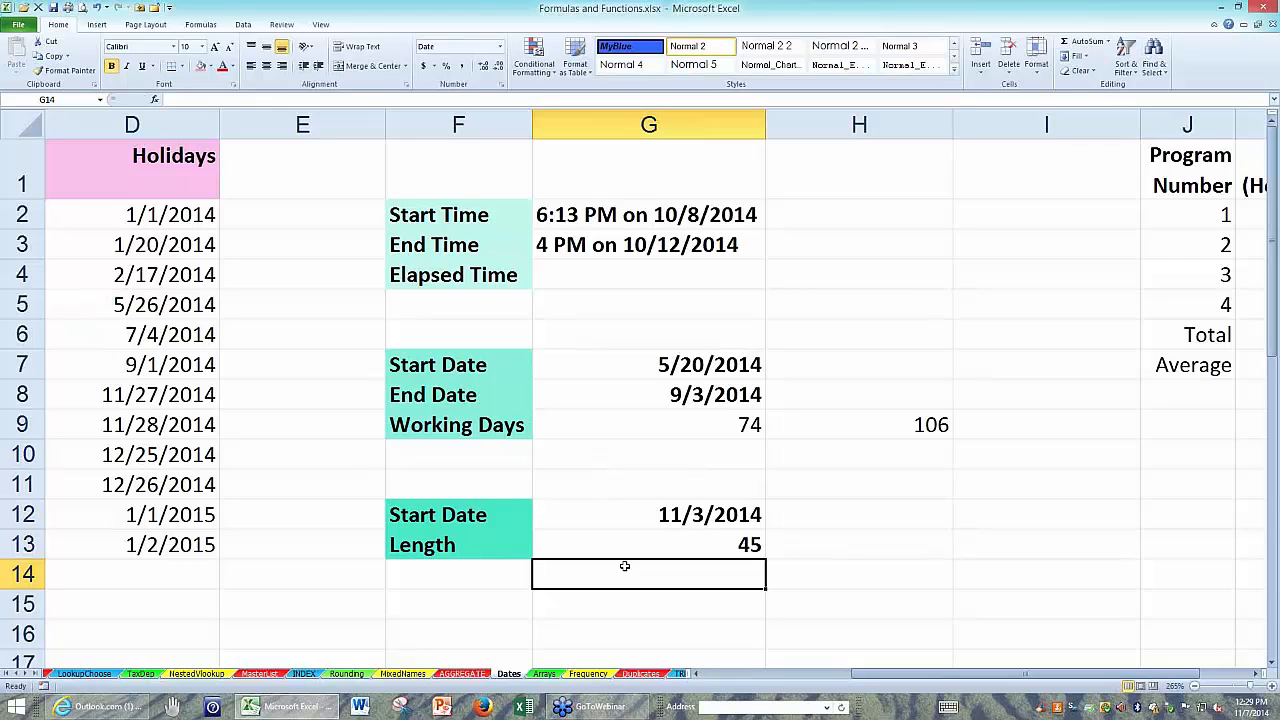
{"action": "type", "text": "=wor"}
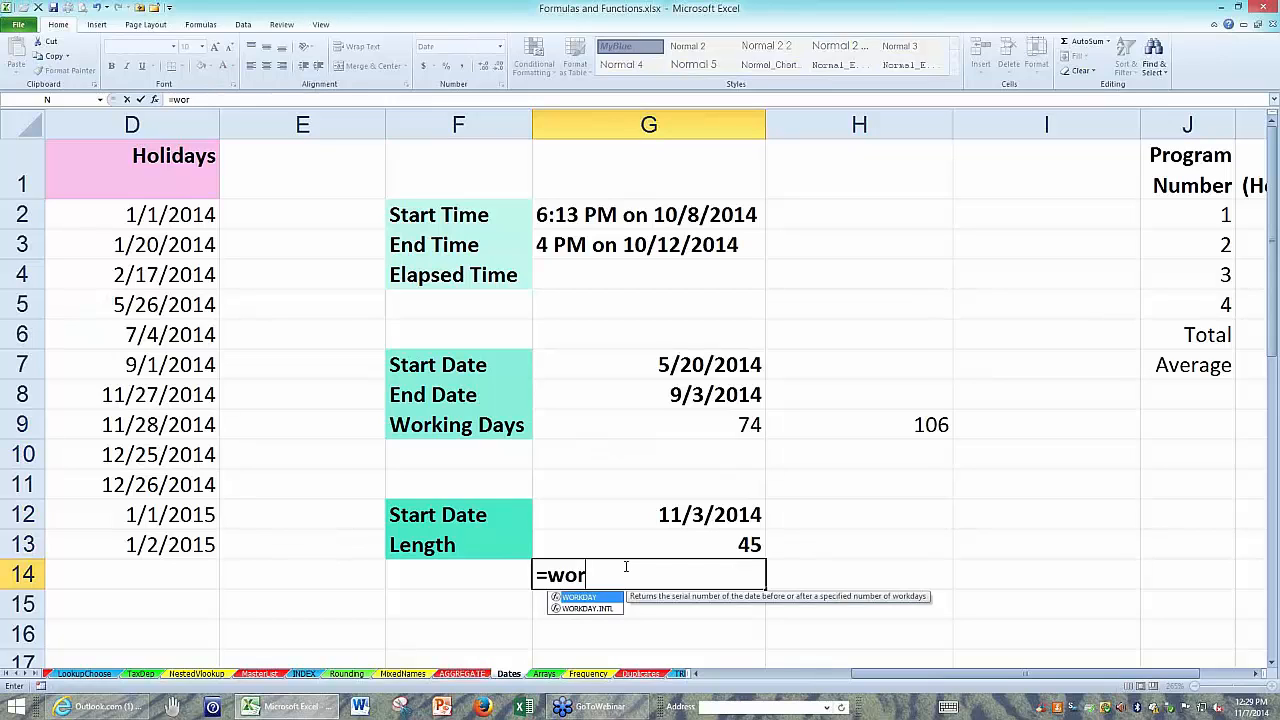
{"action": "type", "text": "kay"}
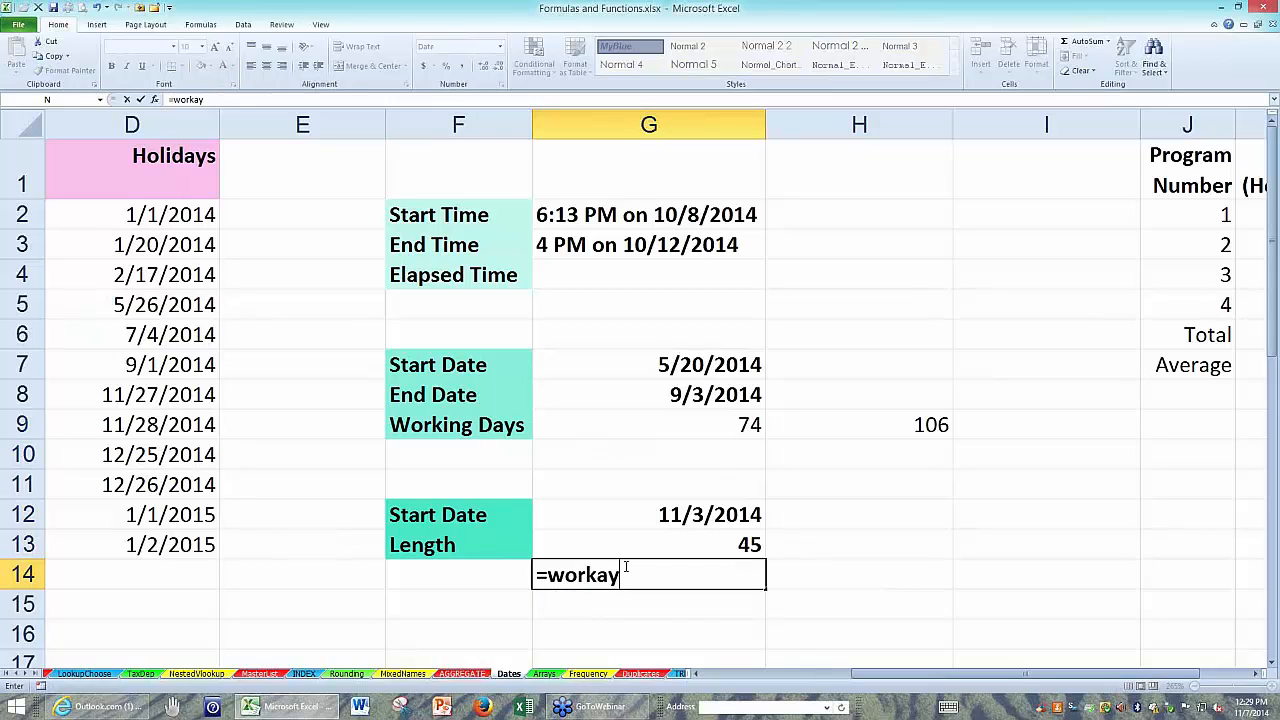
{"action": "type", "text": "("}
{"action": "left_click", "coordinate": [599, 578]}
{"action": "type", "text": "d"}
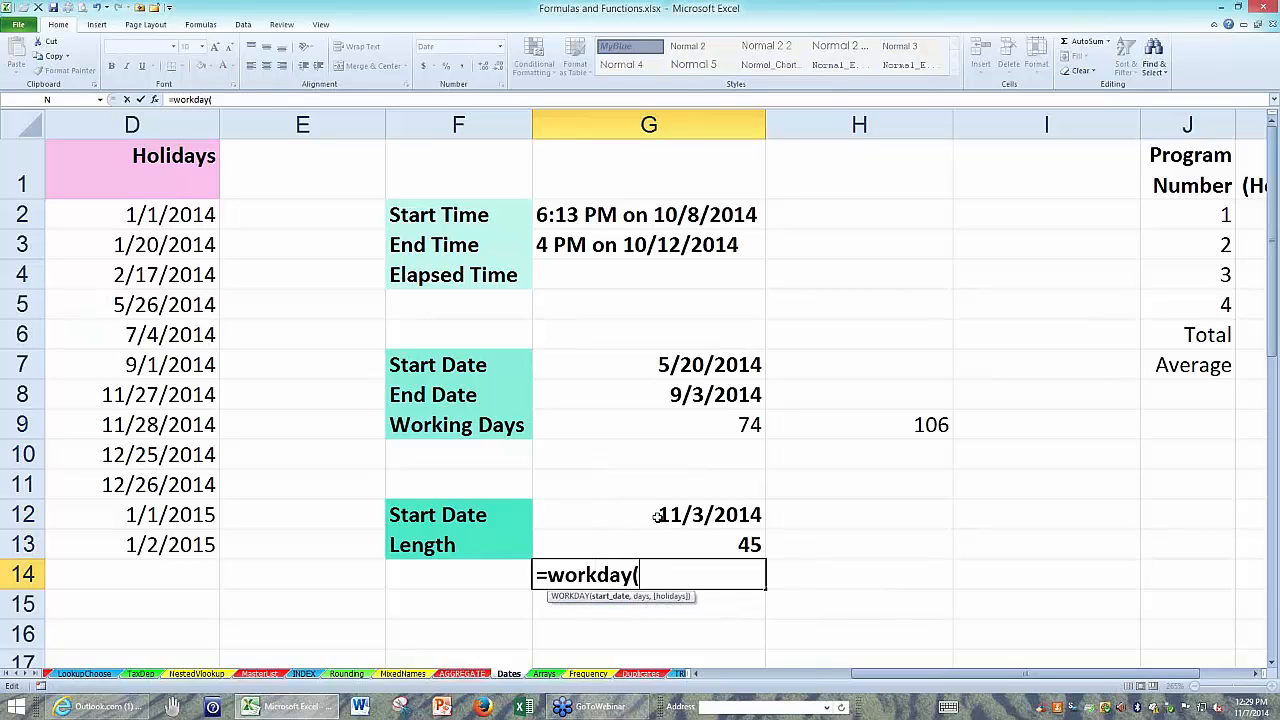
{"action": "left_click", "coordinate": [655, 516]}
{"action": "type", "text": ","}
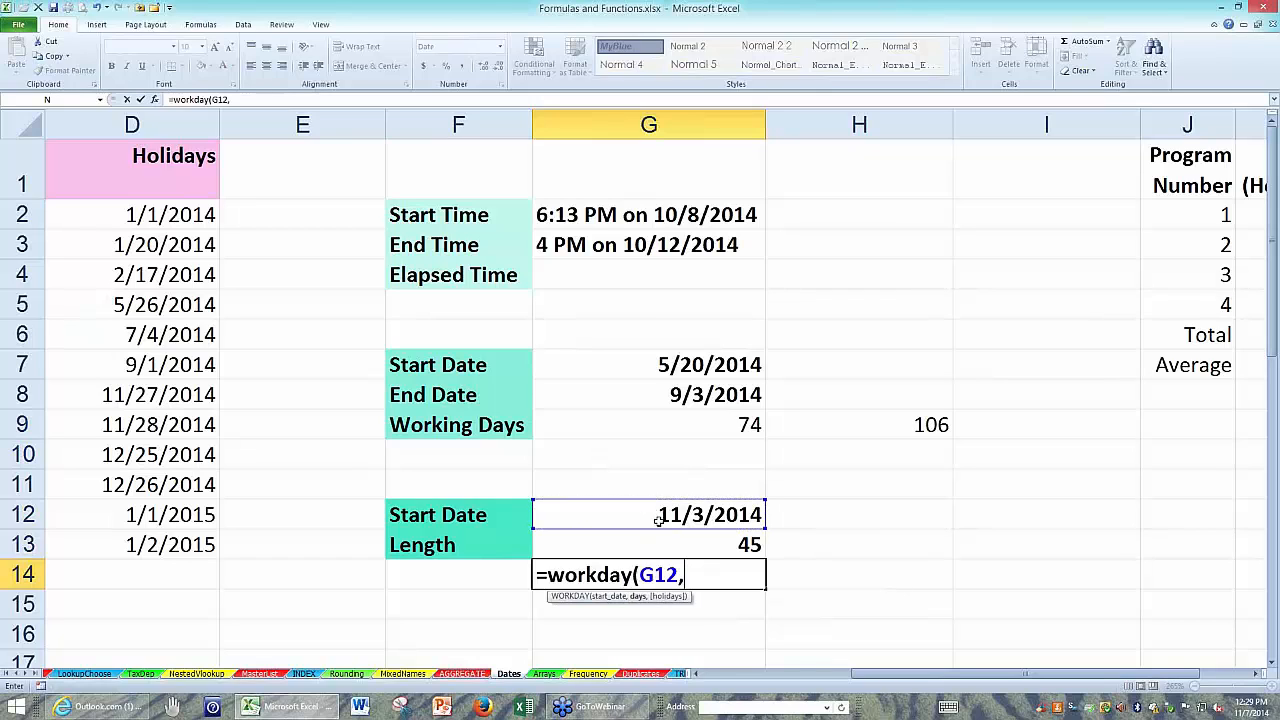
{"action": "left_click", "coordinate": [669, 543]}
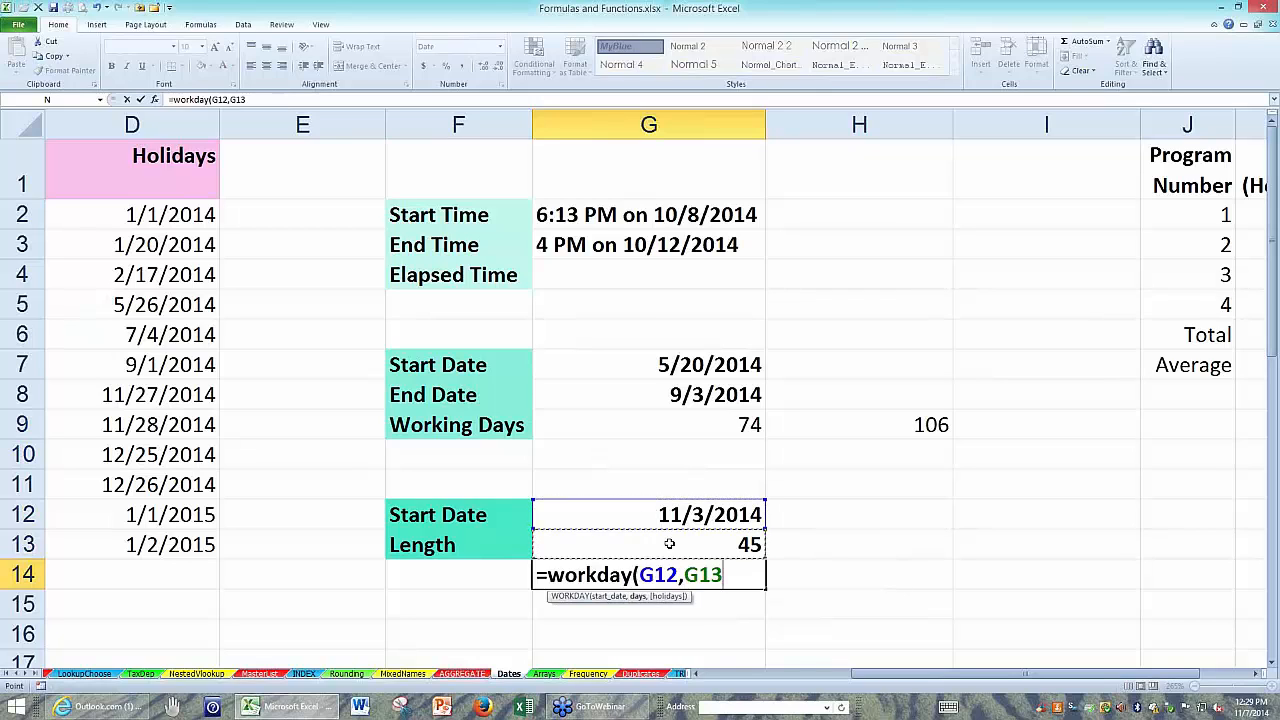
Complete the WORKDAY formula in G14 with the holiday range D7:D13 and review the finished formula.
{"action": "type", "text": ","}
{"action": "left_click_drag", "start_coordinate": [190, 372], "coordinate": [181, 540]}
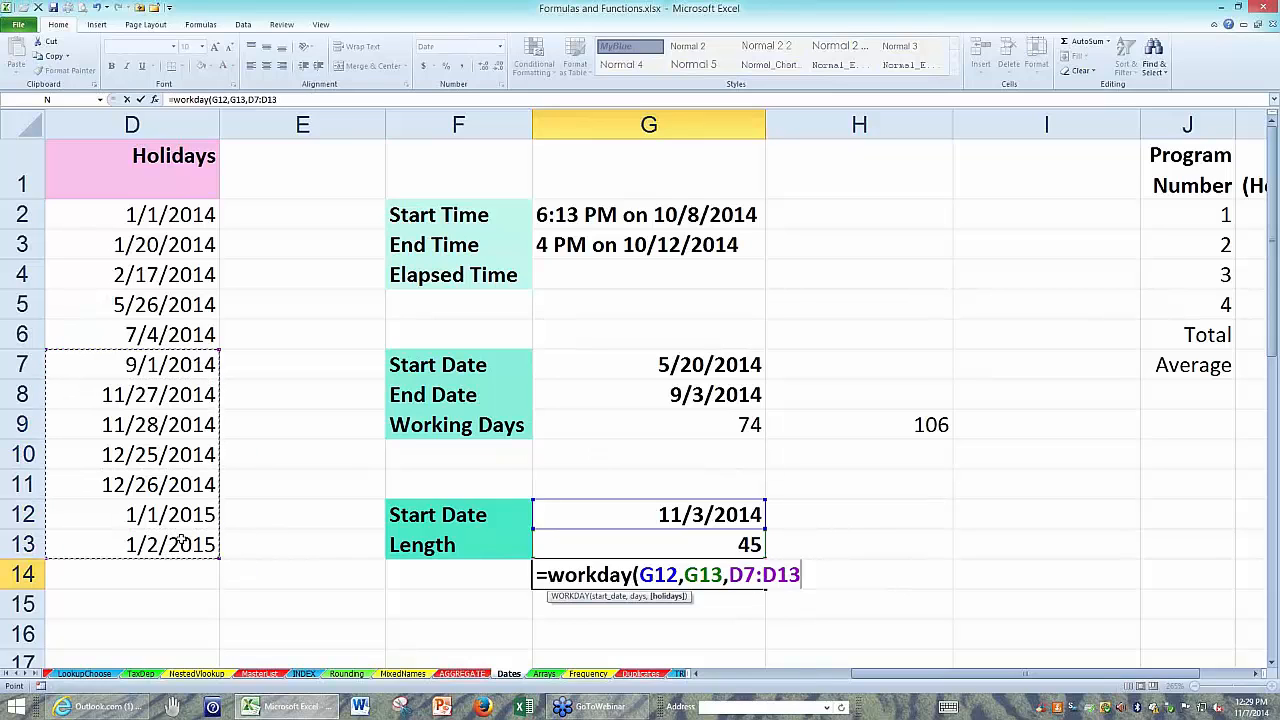
{"action": "type", "text": ")"}
{"action": "key", "text": "Return"}
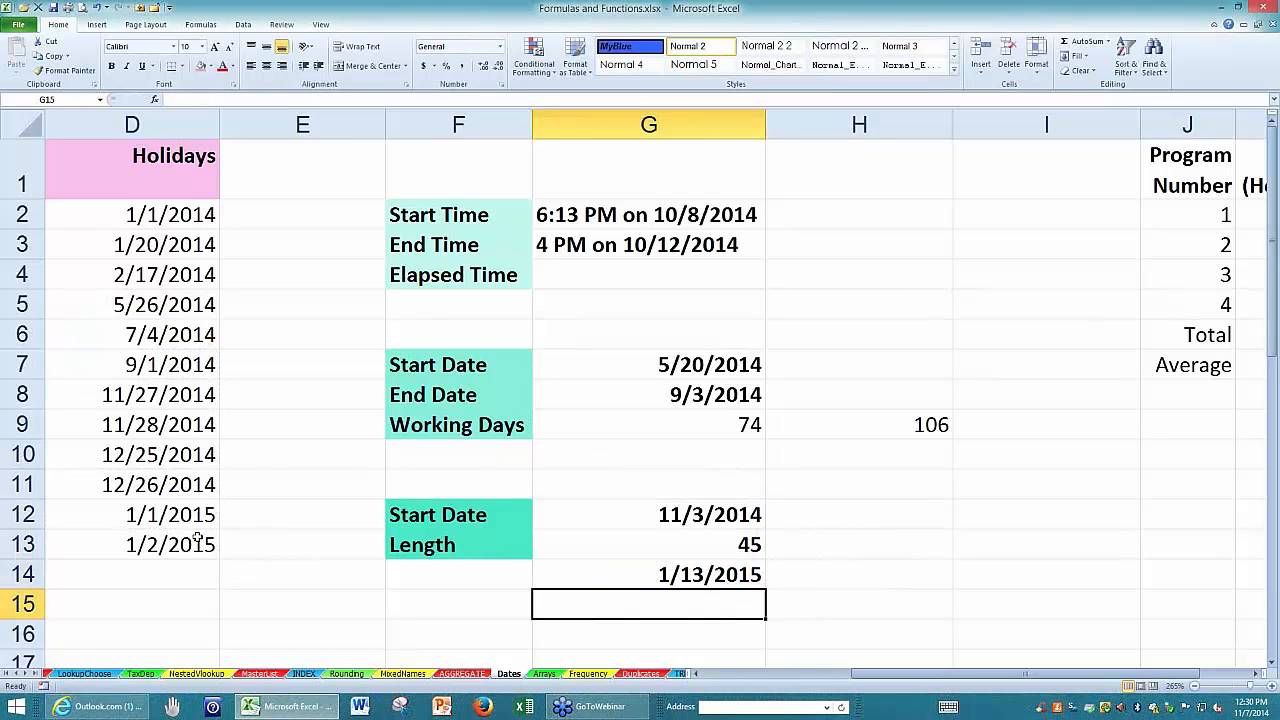
{"action": "left_click", "coordinate": [551, 574]}
{"action": "double_click", "coordinate": [551, 577]}
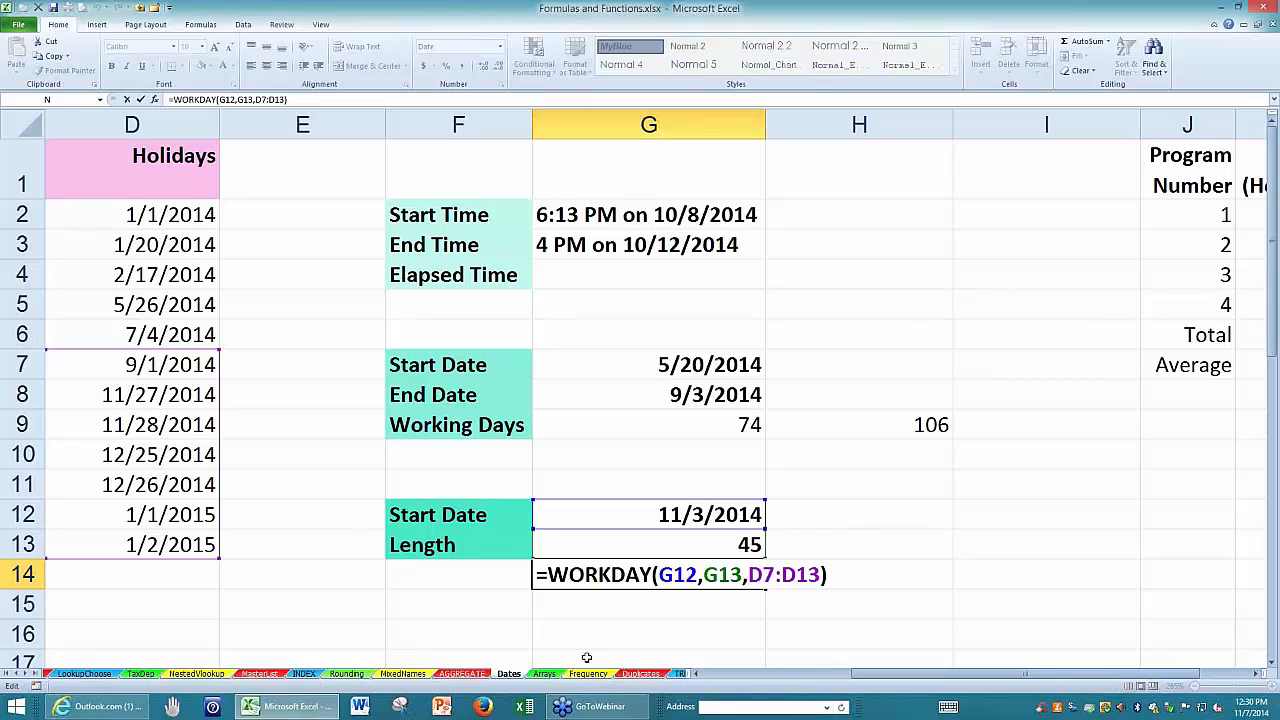
{"action": "key", "text": "Return"}
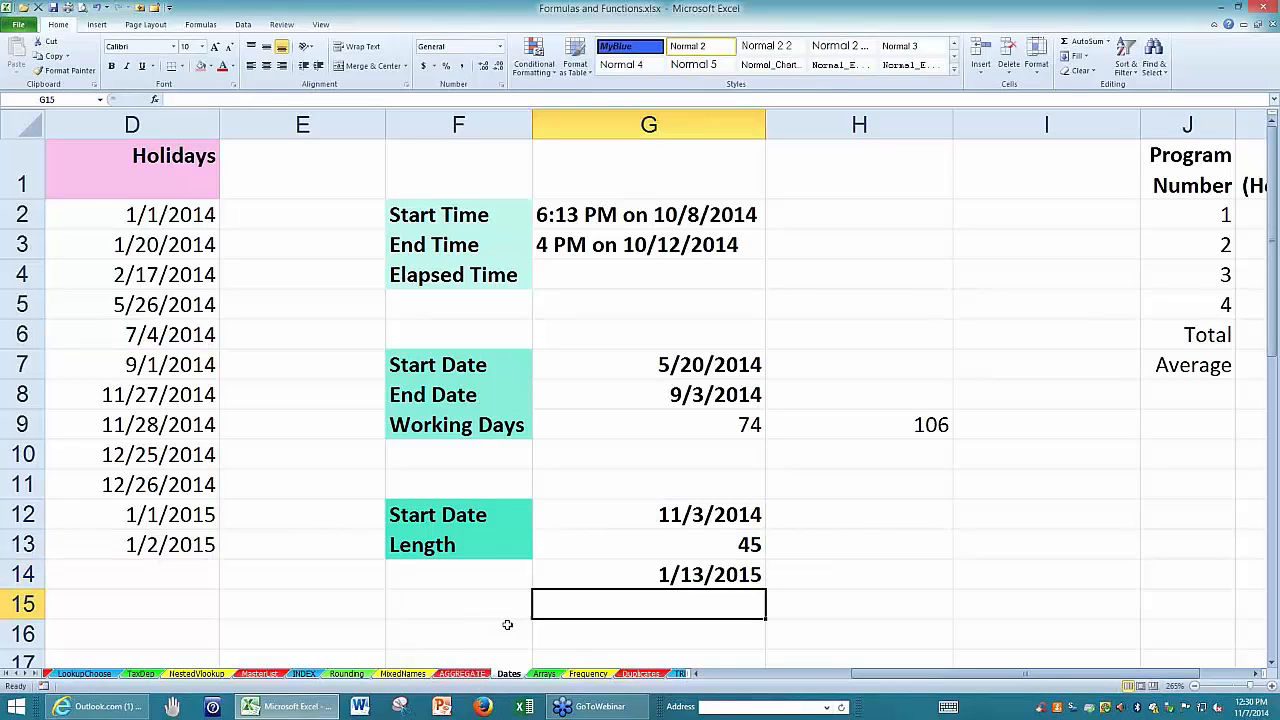
Switch to the HR sheet and widen the Years column G enough to show its full formulas.
{"action": "left_click_drag", "start_coordinate": [860, 676], "coordinate": [300, 675]}
{"action": "left_click", "coordinate": [5, 674]}
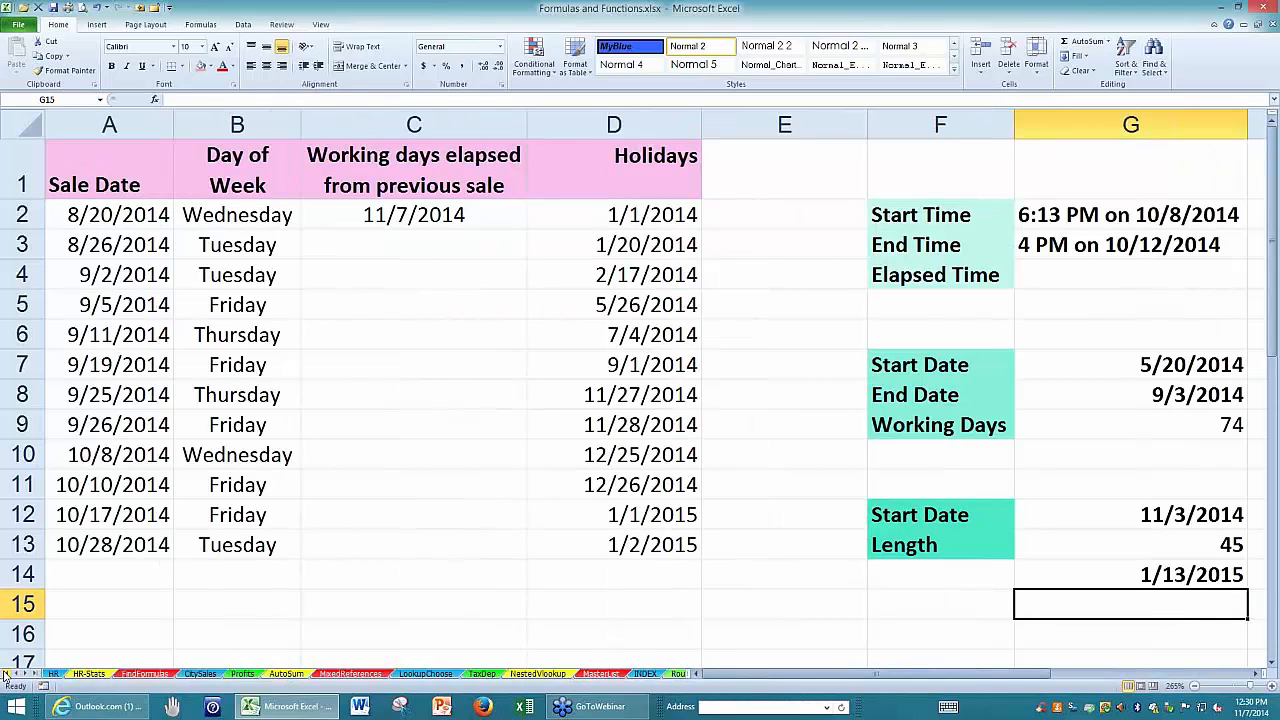
{"action": "left_click", "coordinate": [56, 675]}
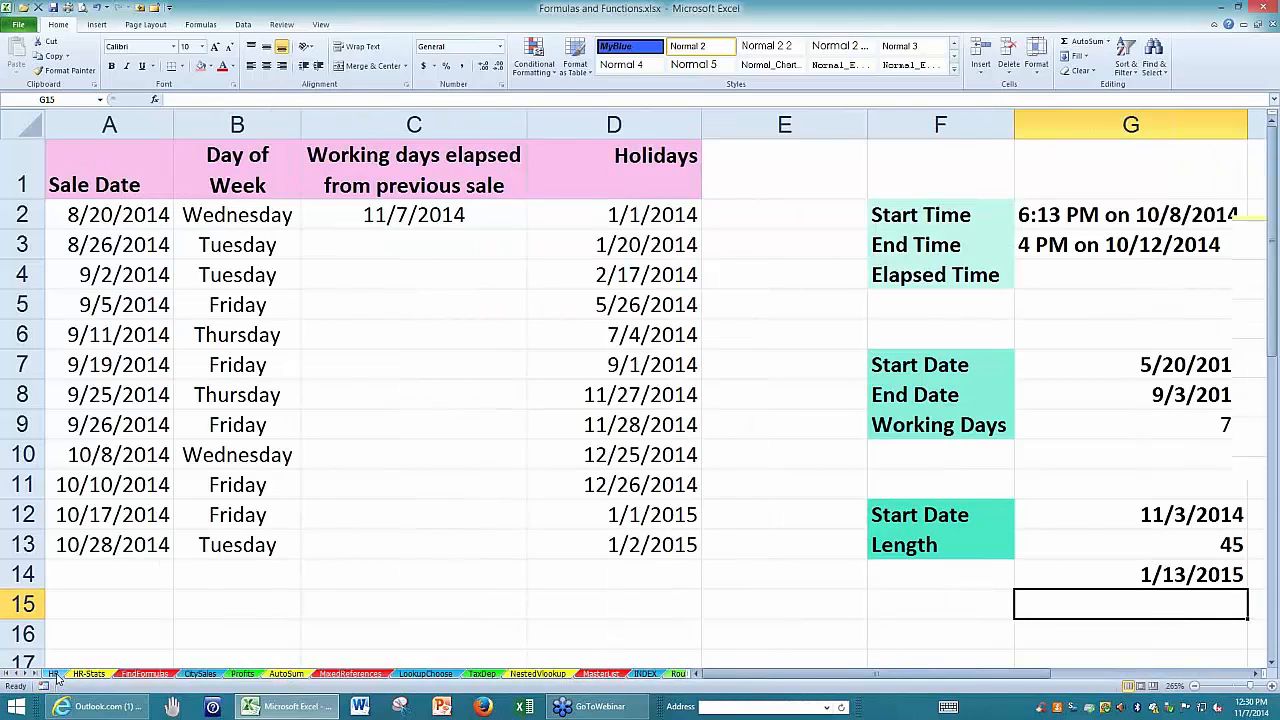
{"action": "left_click_drag", "start_coordinate": [950, 677], "coordinate": [800, 678]}
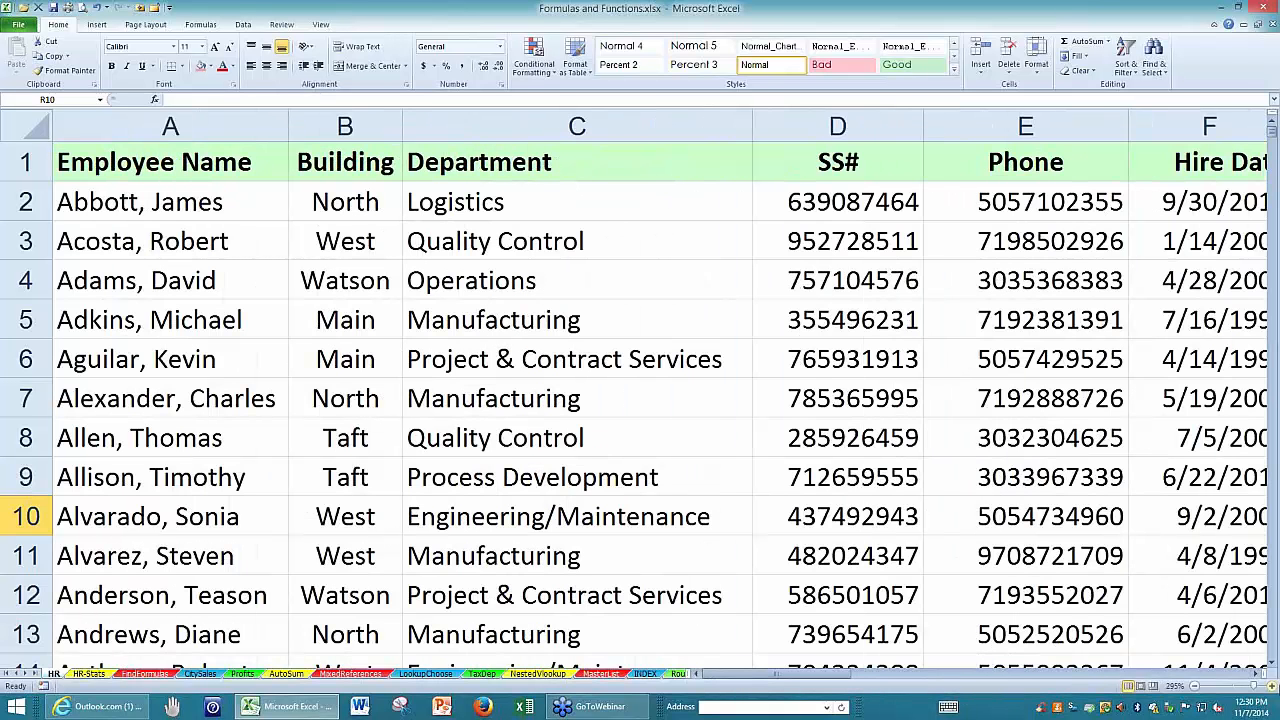
{"action": "left_click", "coordinate": [1254, 676]}
{"action": "left_click", "coordinate": [1254, 676]}
{"action": "left_click", "coordinate": [1254, 676]}
{"action": "left_click", "coordinate": [1254, 676]}
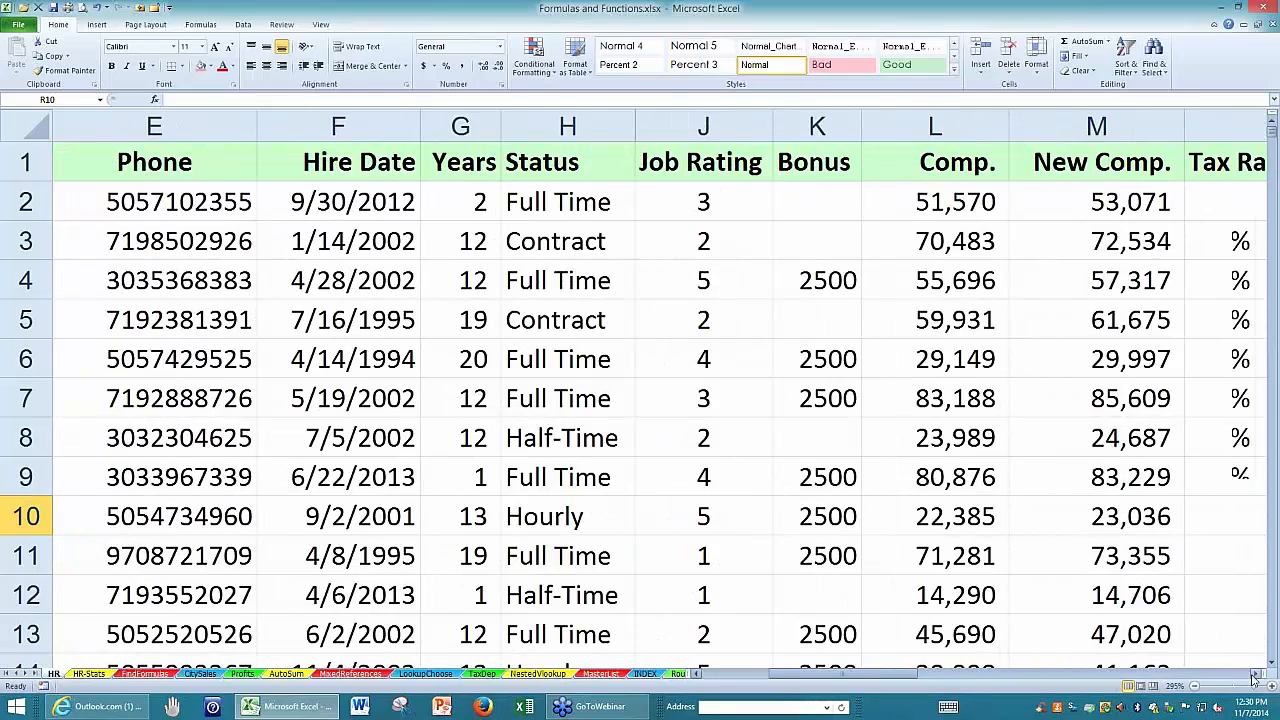
{"action": "left_click", "coordinate": [1254, 676]}
{"action": "left_click_drag", "start_coordinate": [296, 125], "coordinate": [648, 131]}
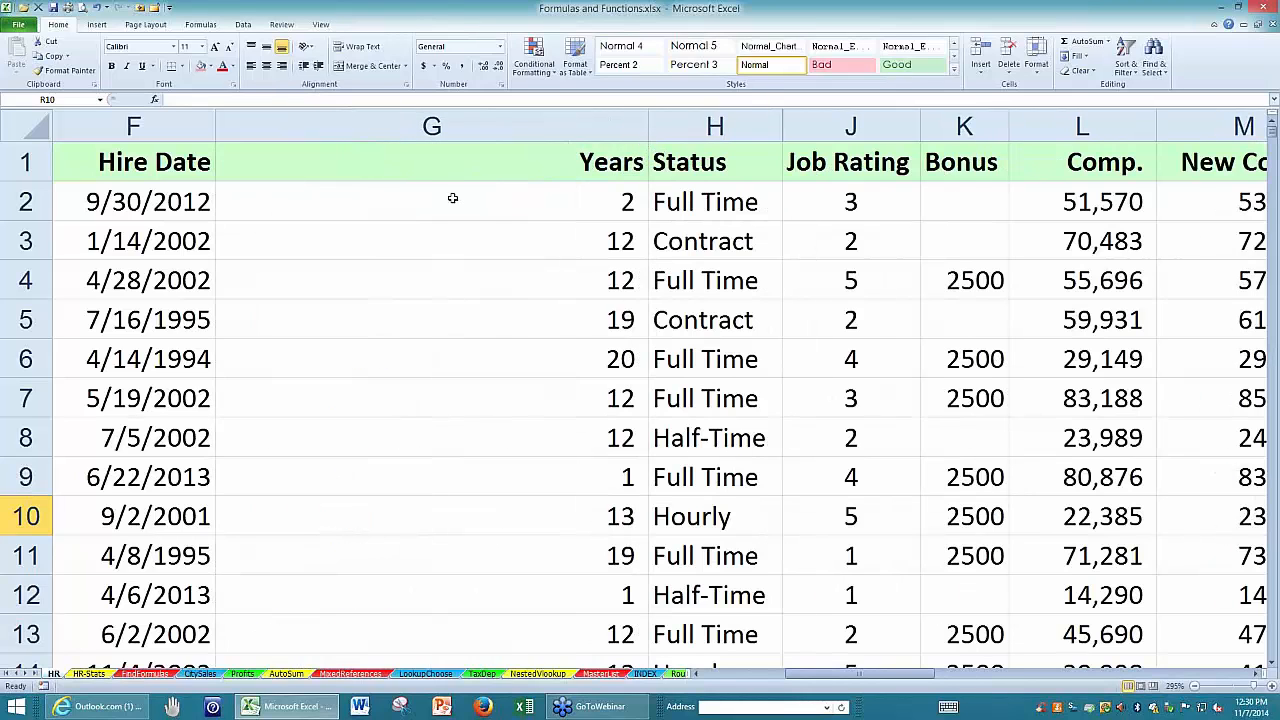
Examine the arguments of the DATEDIF formula in G2, including the TODAY() end date.
{"action": "left_click", "coordinate": [450, 204]}
{"action": "double_click", "coordinate": [450, 204]}
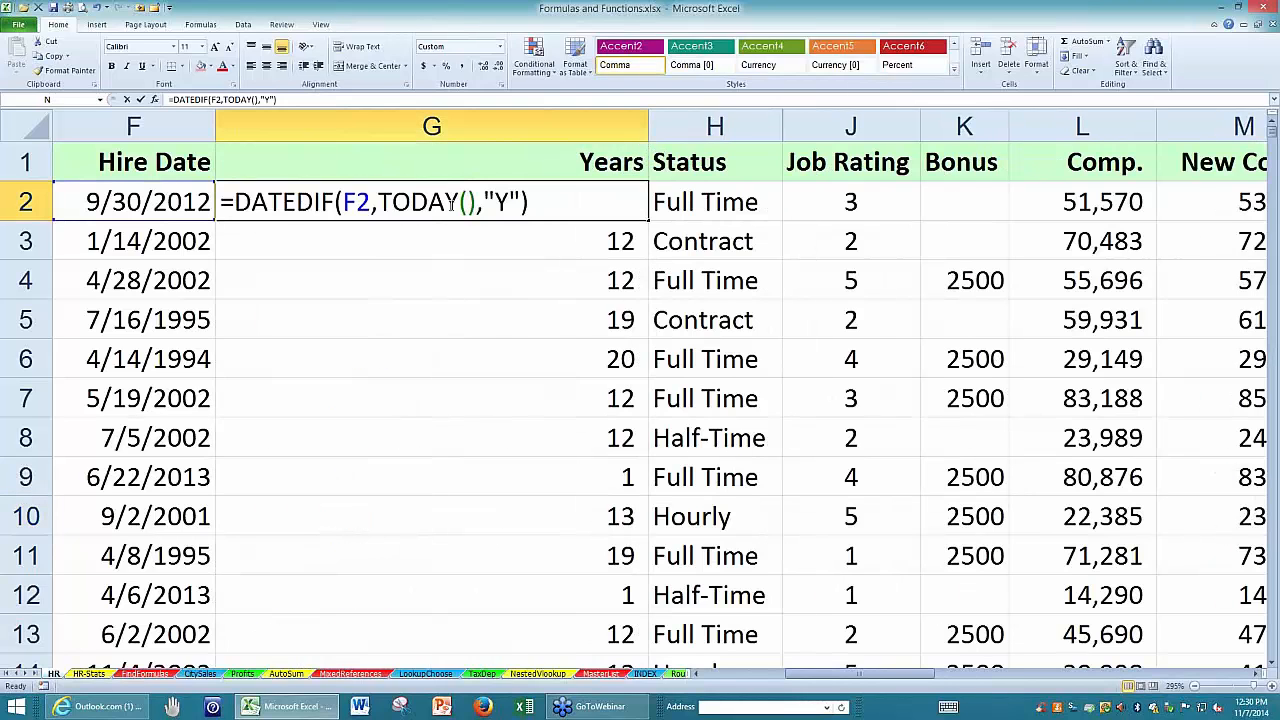
{"action": "left_click", "coordinate": [547, 203]}
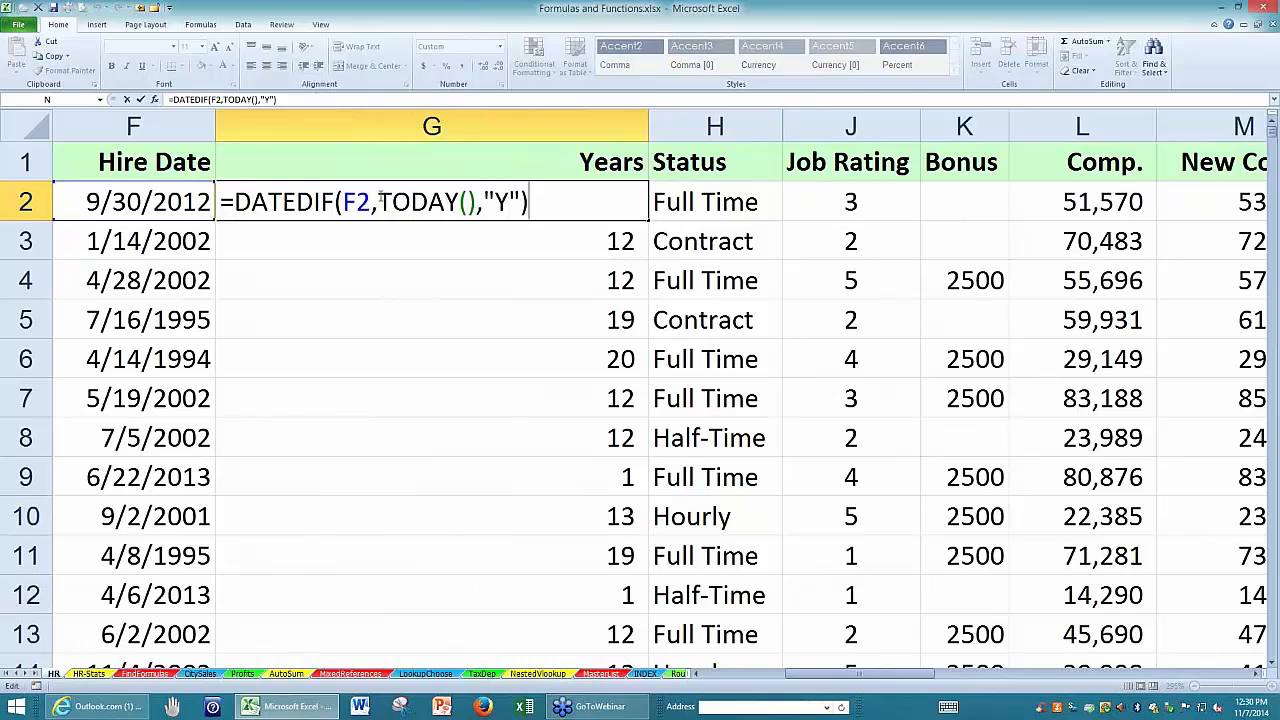
{"action": "mouse_move", "coordinate": [379, 203]}
{"action": "left_mouse_down"}
{"action": "mouse_move", "coordinate": [478, 203]}
{"action": "mouse_move", "coordinate": [378, 203]}
{"action": "left_mouse_up"}
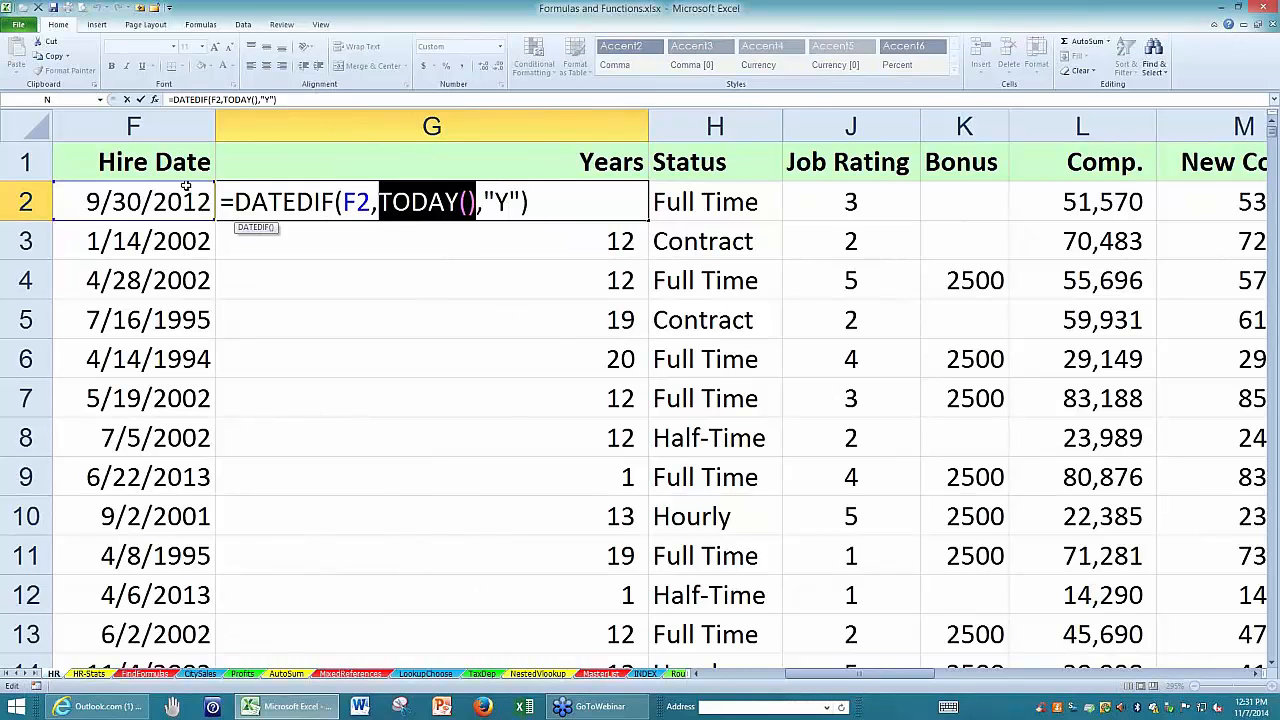
{"action": "left_click", "coordinate": [481, 207]}
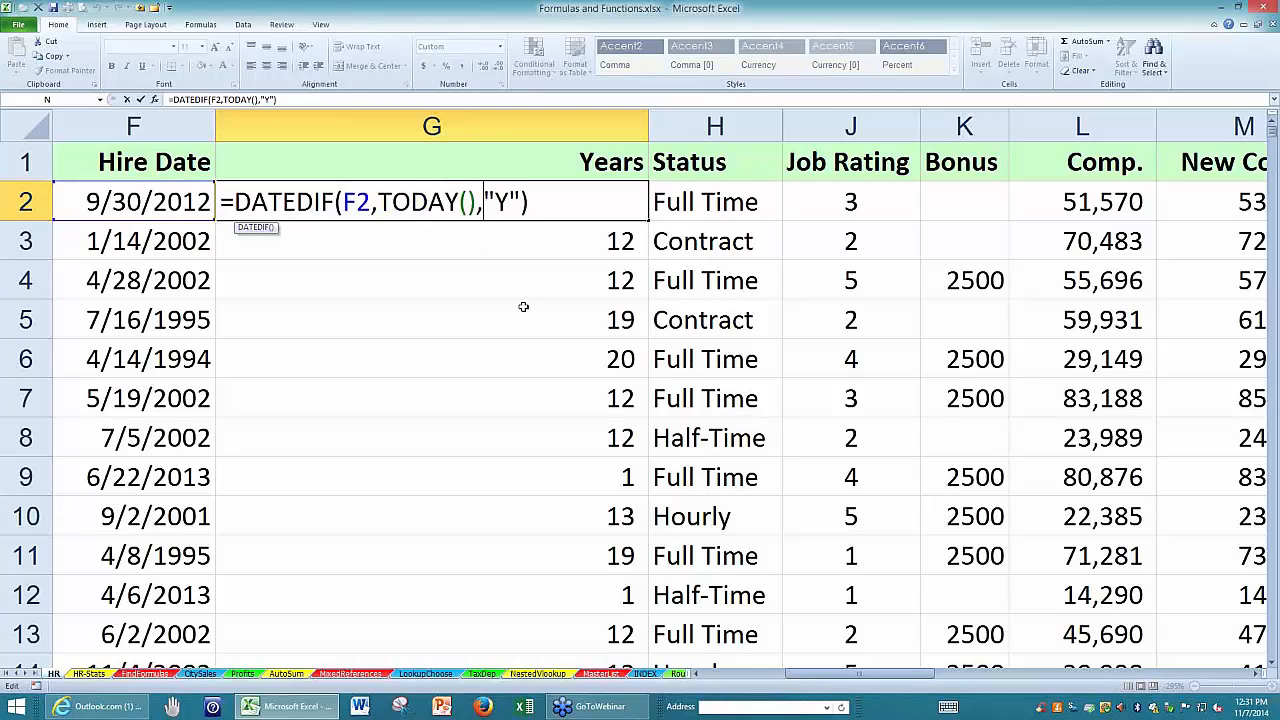
{"action": "key", "text": "ctrl+Return"}
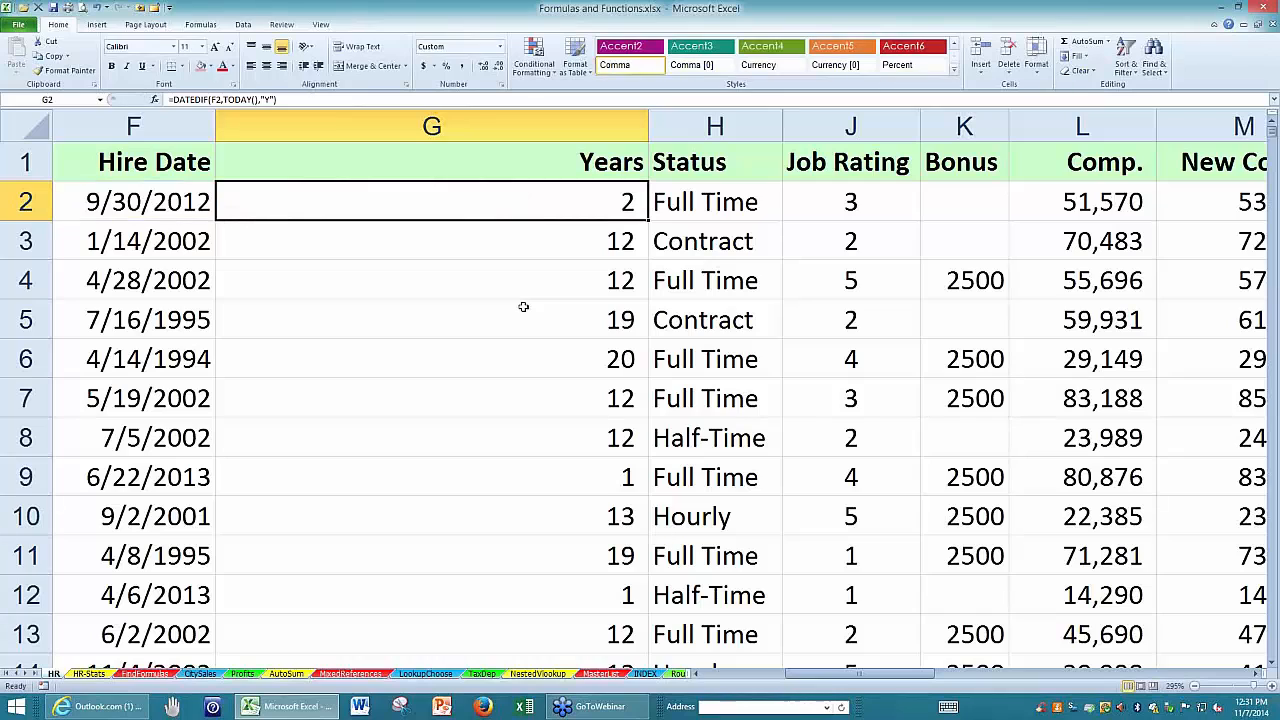
Change the hire date in F3 to 11/14/2002.
{"action": "left_click", "coordinate": [166, 240]}
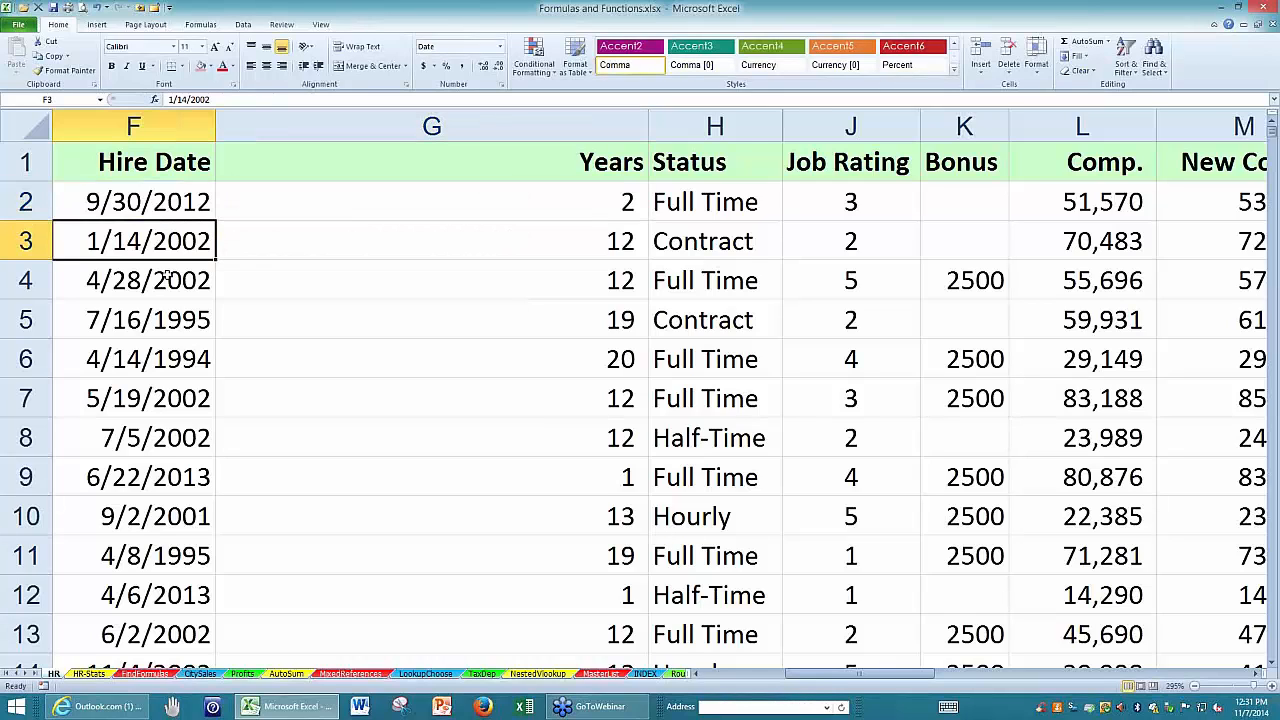
{"action": "double_click", "coordinate": [102, 238]}
{"action": "type", "text": "1"}
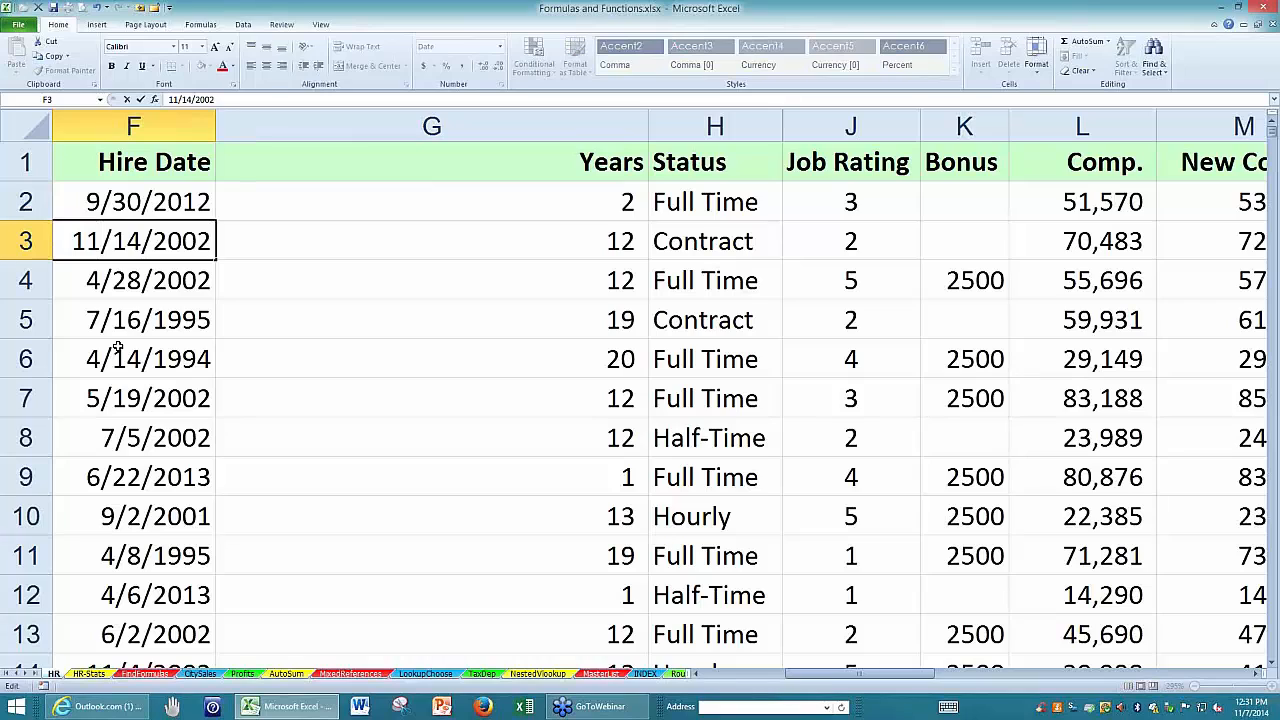
{"action": "key", "text": "Return"}
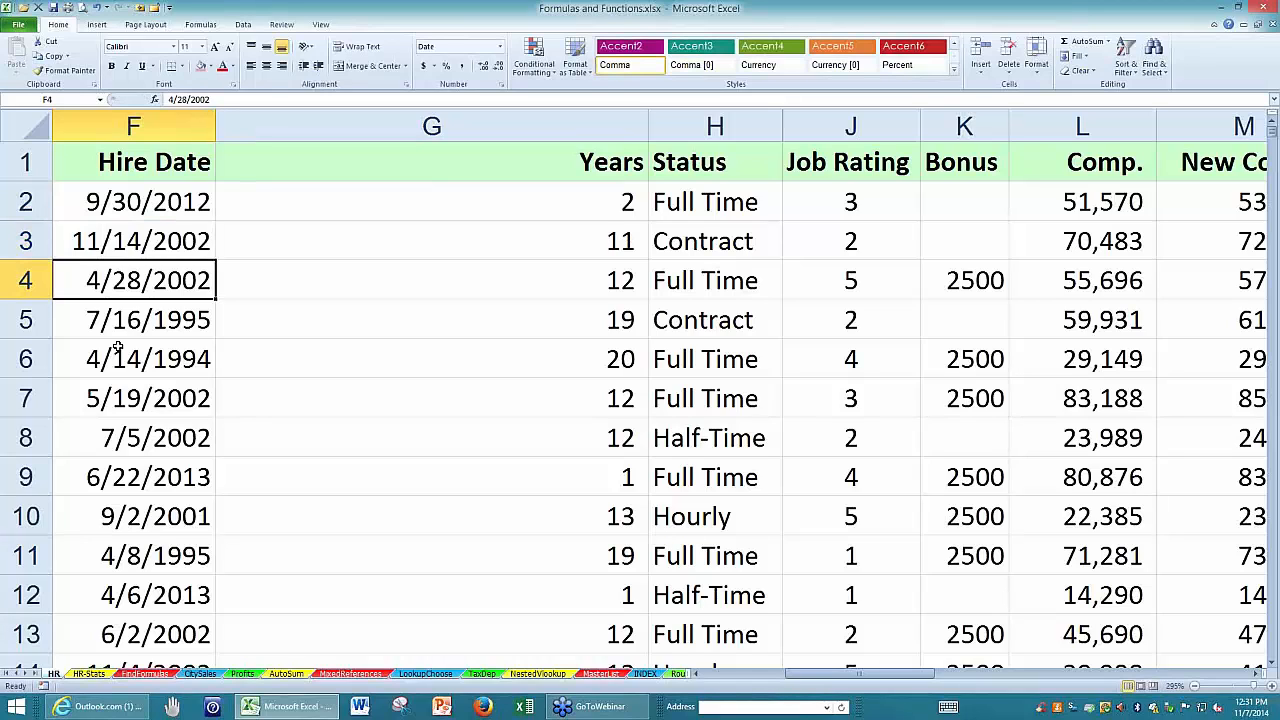
Examine the DATEDIF formula in G3 and its TODAY() argument against the edited hire date.
{"action": "left_click", "coordinate": [336, 244]}
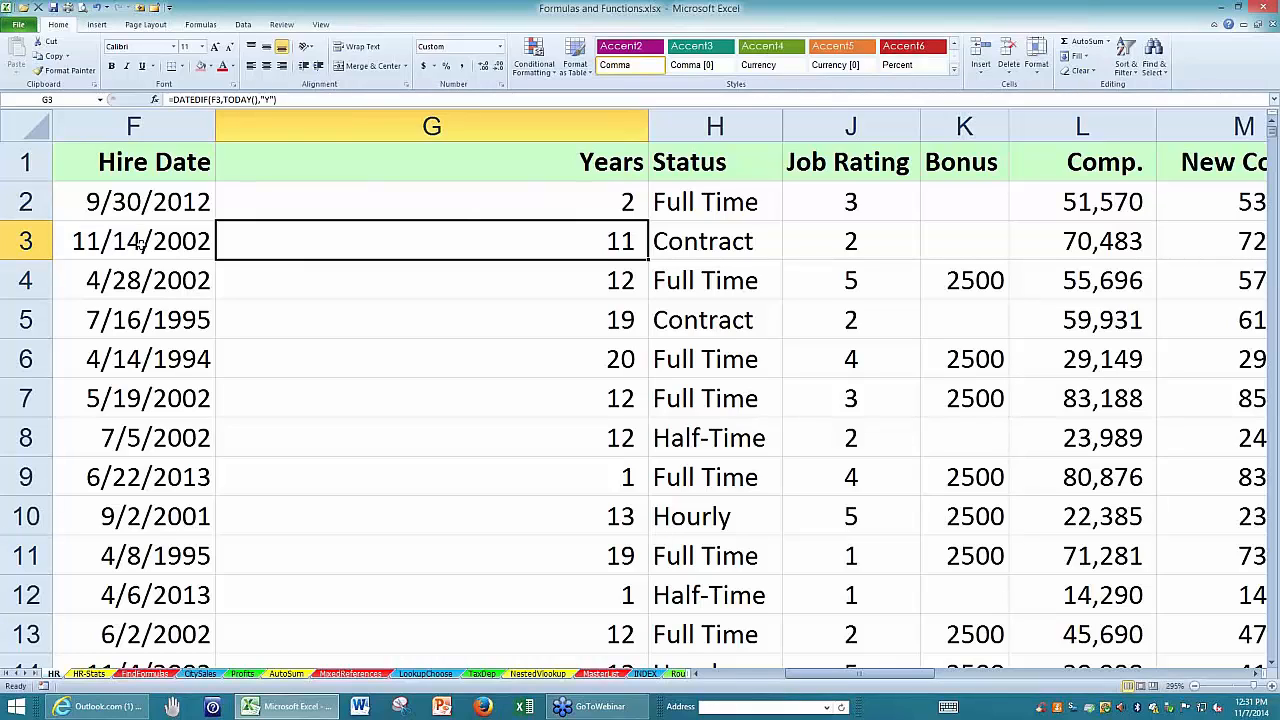
{"action": "double_click", "coordinate": [293, 248]}
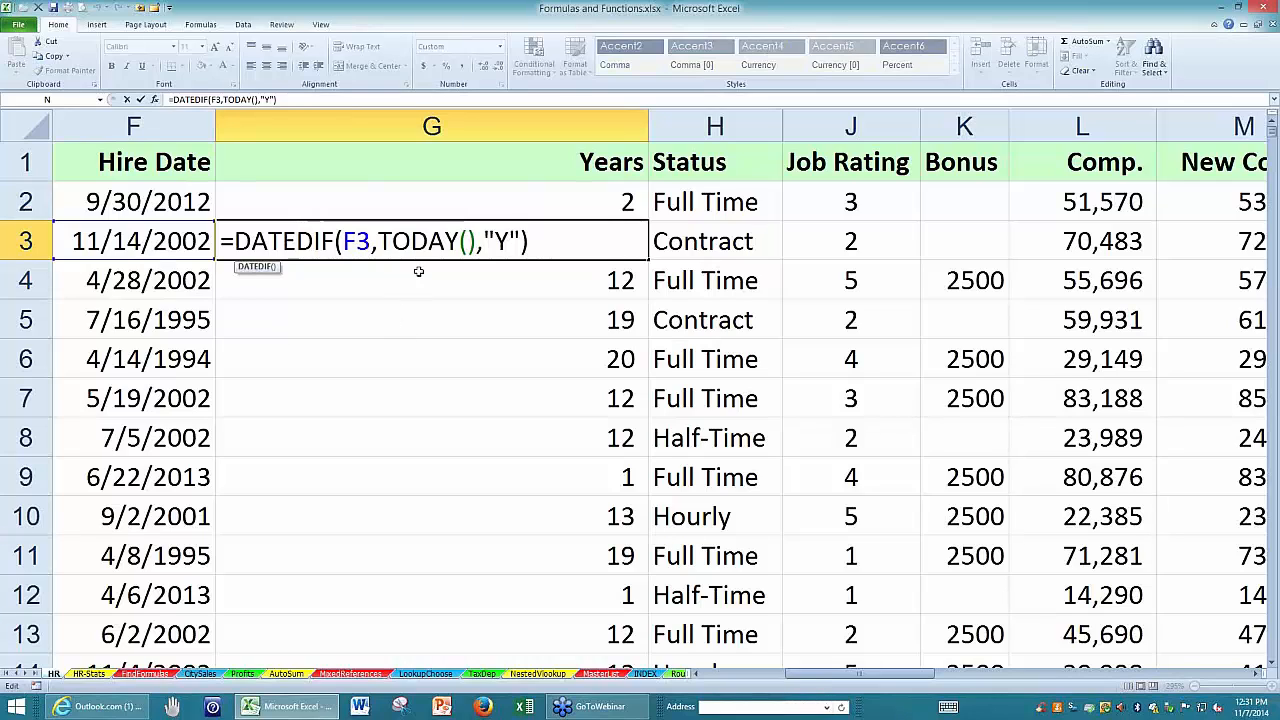
{"action": "left_click_drag", "start_coordinate": [476, 241], "coordinate": [378, 240]}
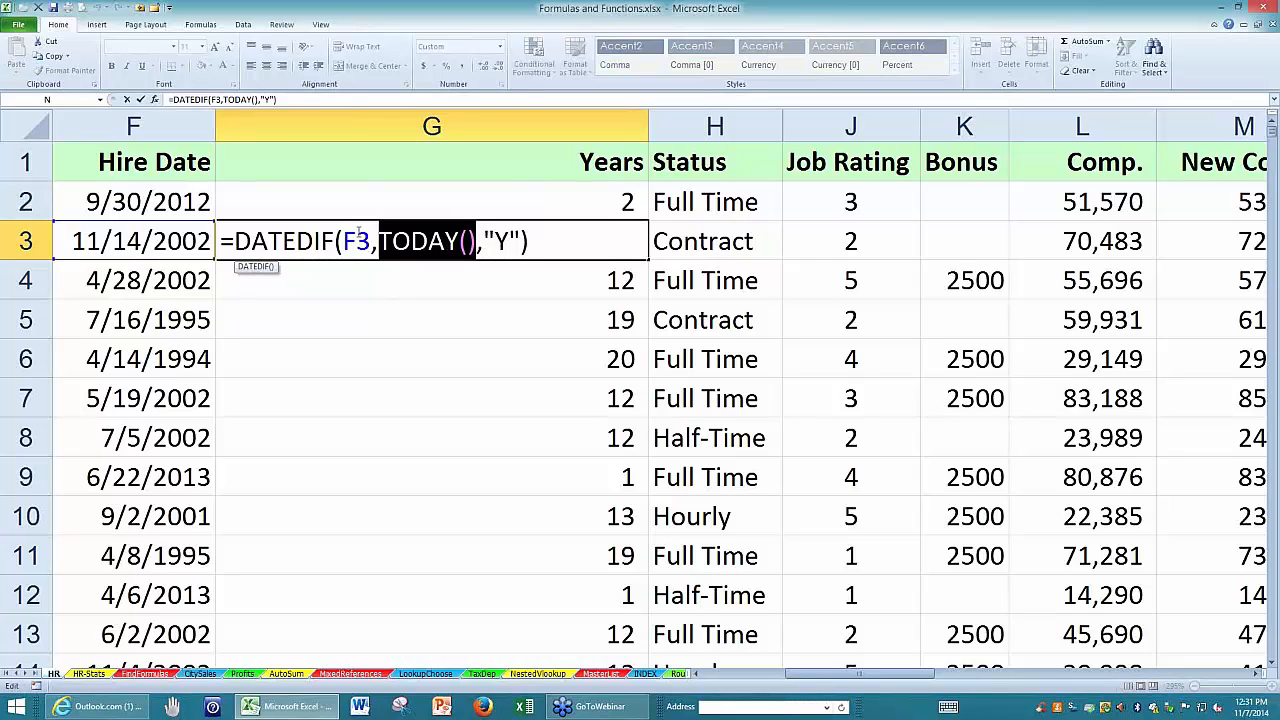
{"action": "key", "text": "Return"}
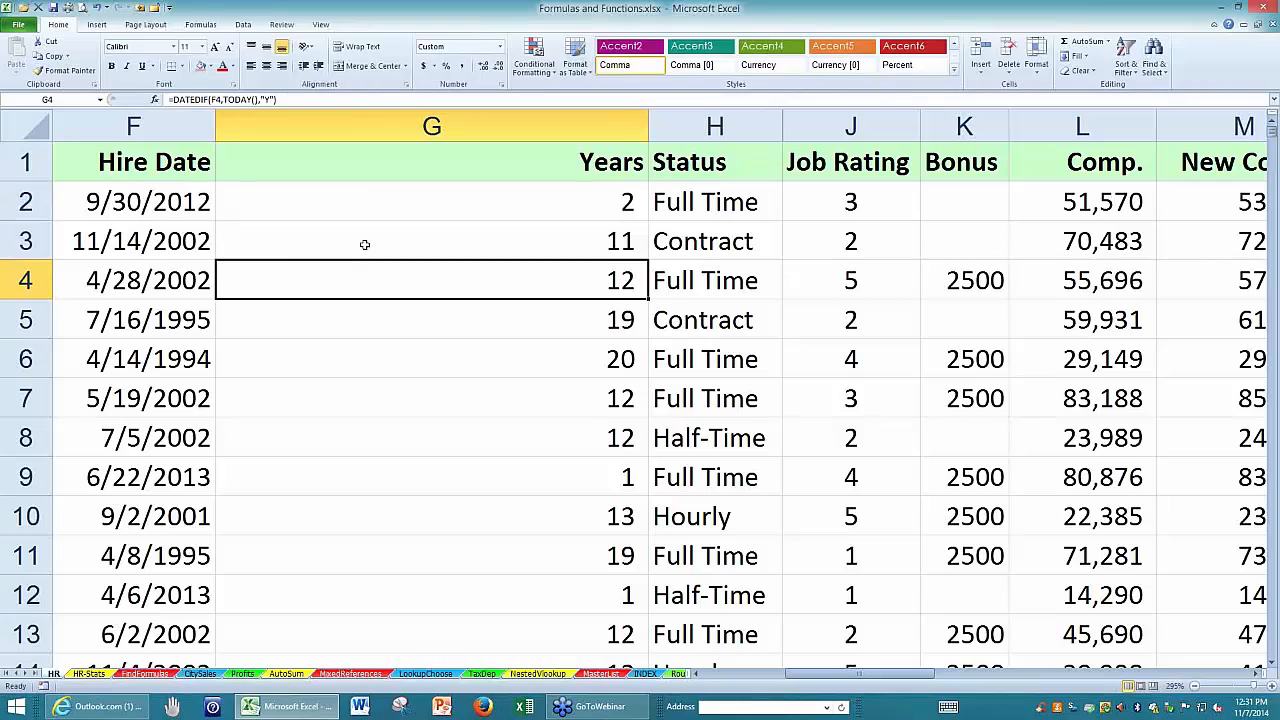
Change the interval argument of the DATEDIF formula in G2 to "m" to count complete months.
{"action": "left_click", "coordinate": [365, 244]}
{"action": "left_click", "coordinate": [461, 202]}
{"action": "double_click", "coordinate": [462, 201]}
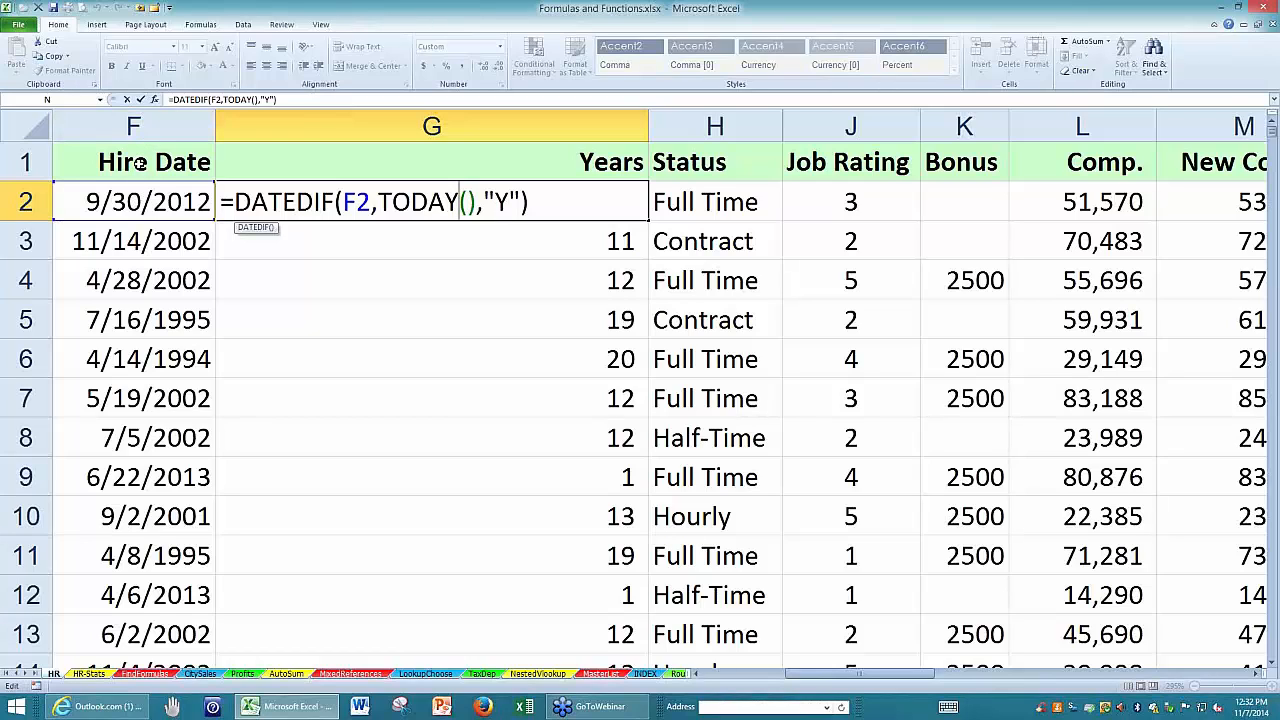
{"action": "double_click", "coordinate": [501, 203]}
{"action": "type", "text": "m"}
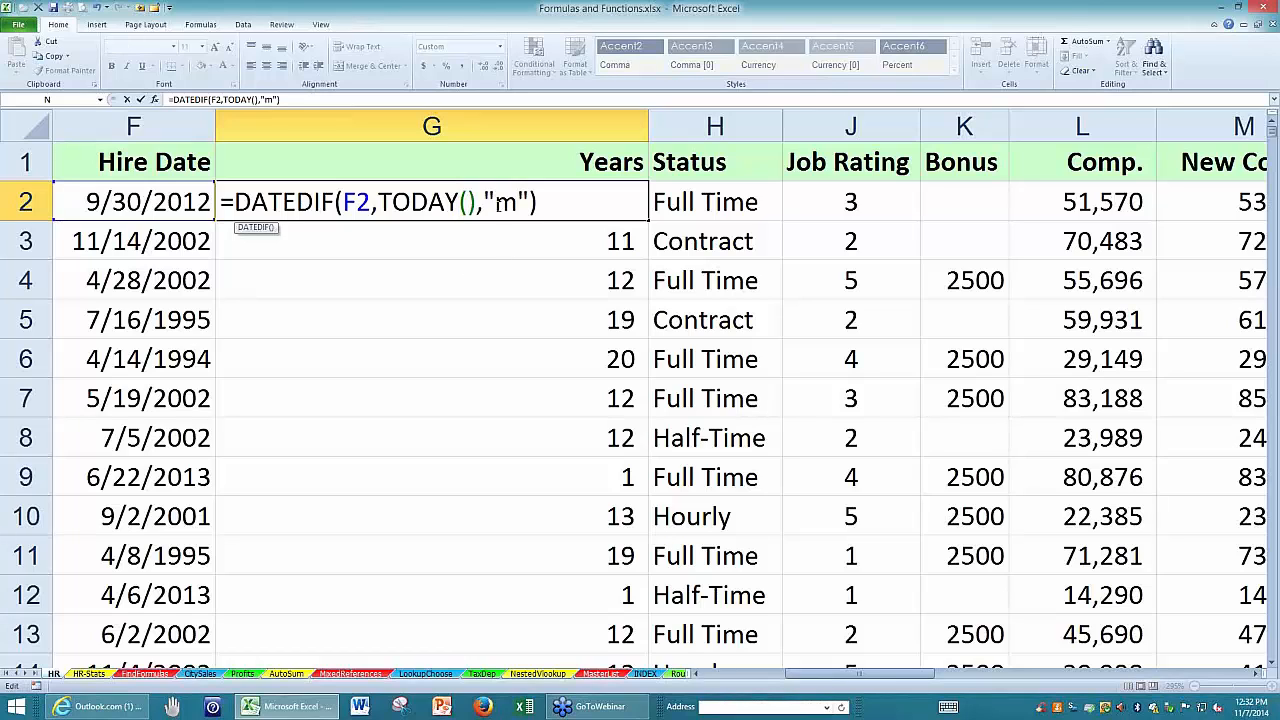
{"action": "key", "text": "Return"}
Set the interval argument of the DATEDIF formula in G2 to "d" to count days since the hire date.
{"action": "left_click", "coordinate": [471, 200]}
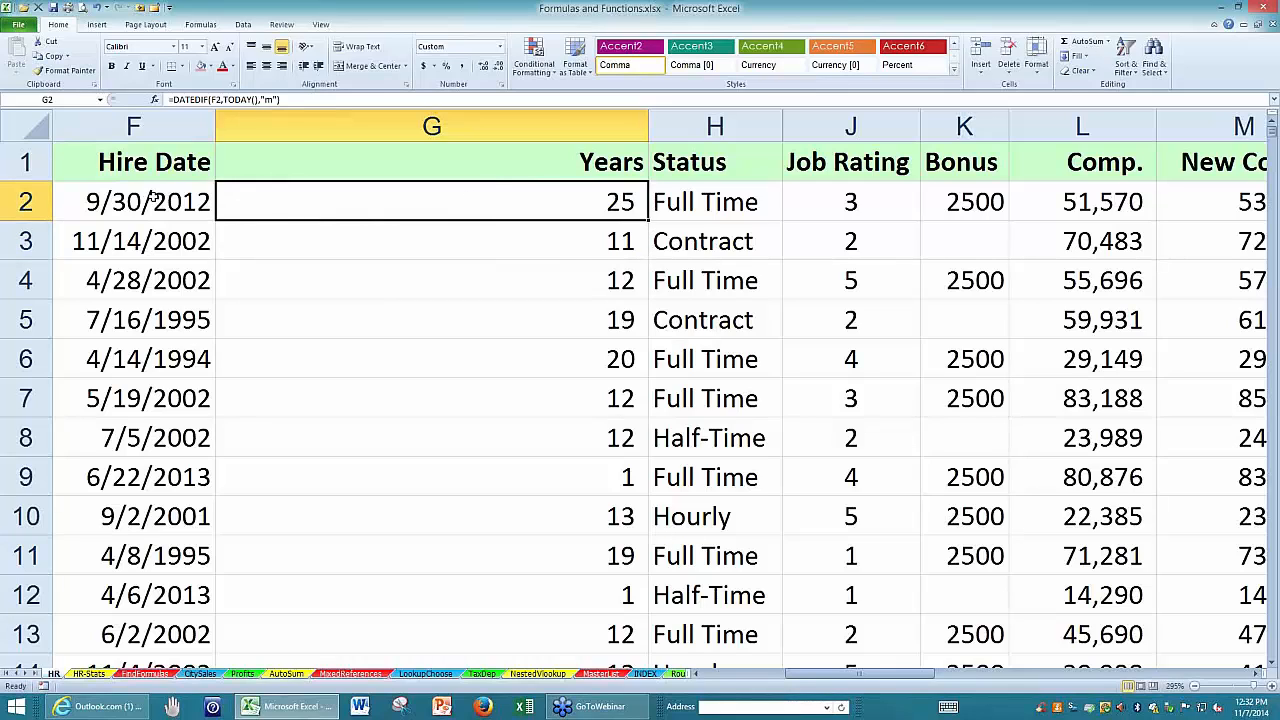
{"action": "double_click", "coordinate": [394, 202]}
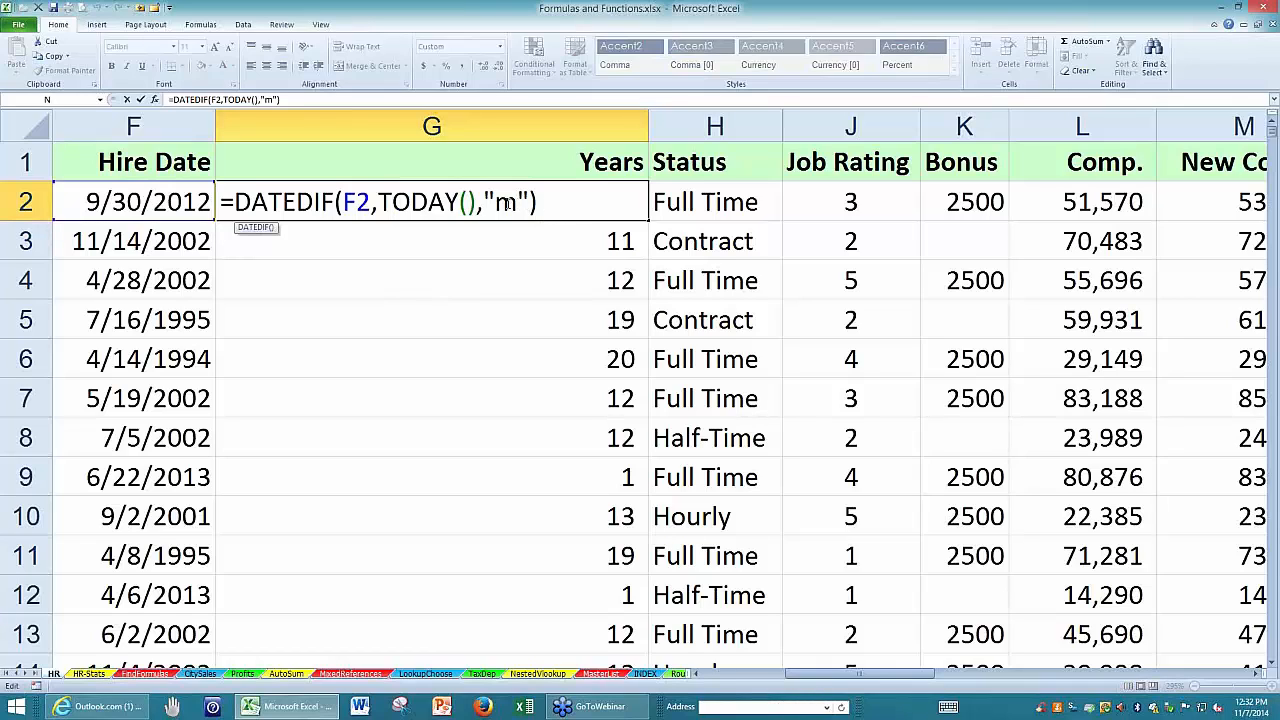
{"action": "left_click_drag", "start_coordinate": [512, 203], "coordinate": [501, 203]}
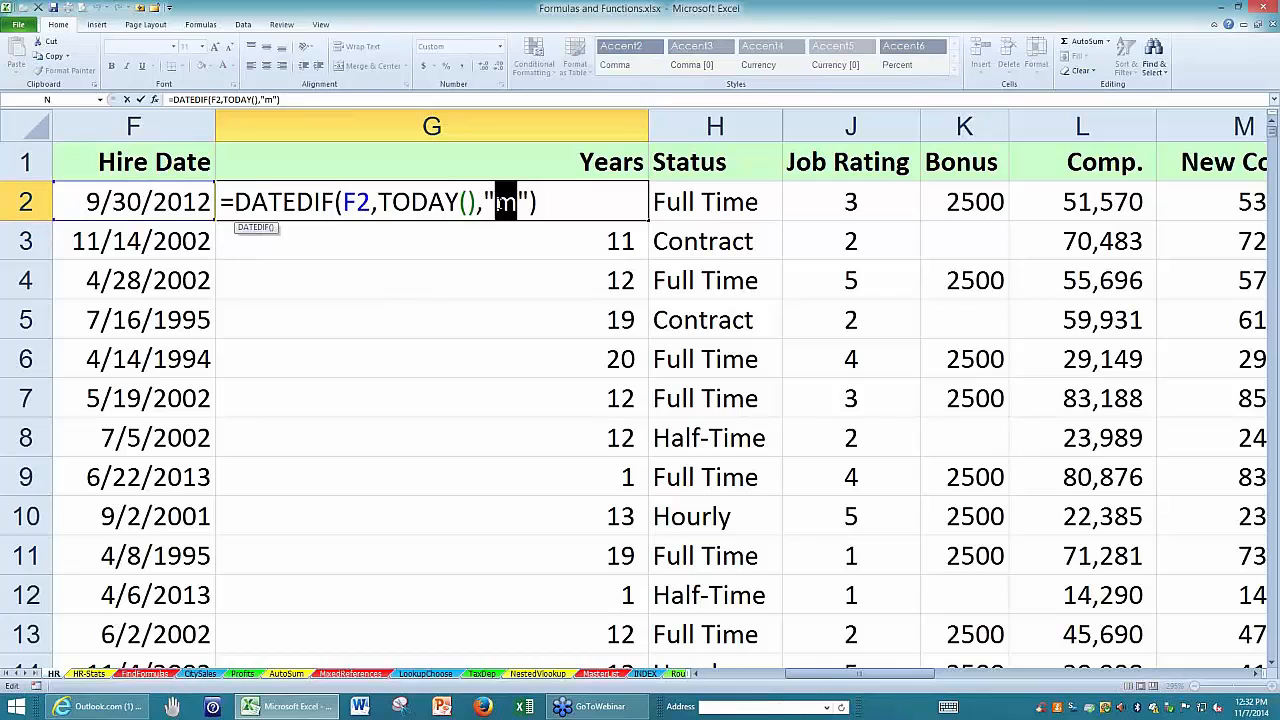
{"action": "type", "text": "d"}
{"action": "key", "text": "Return"}
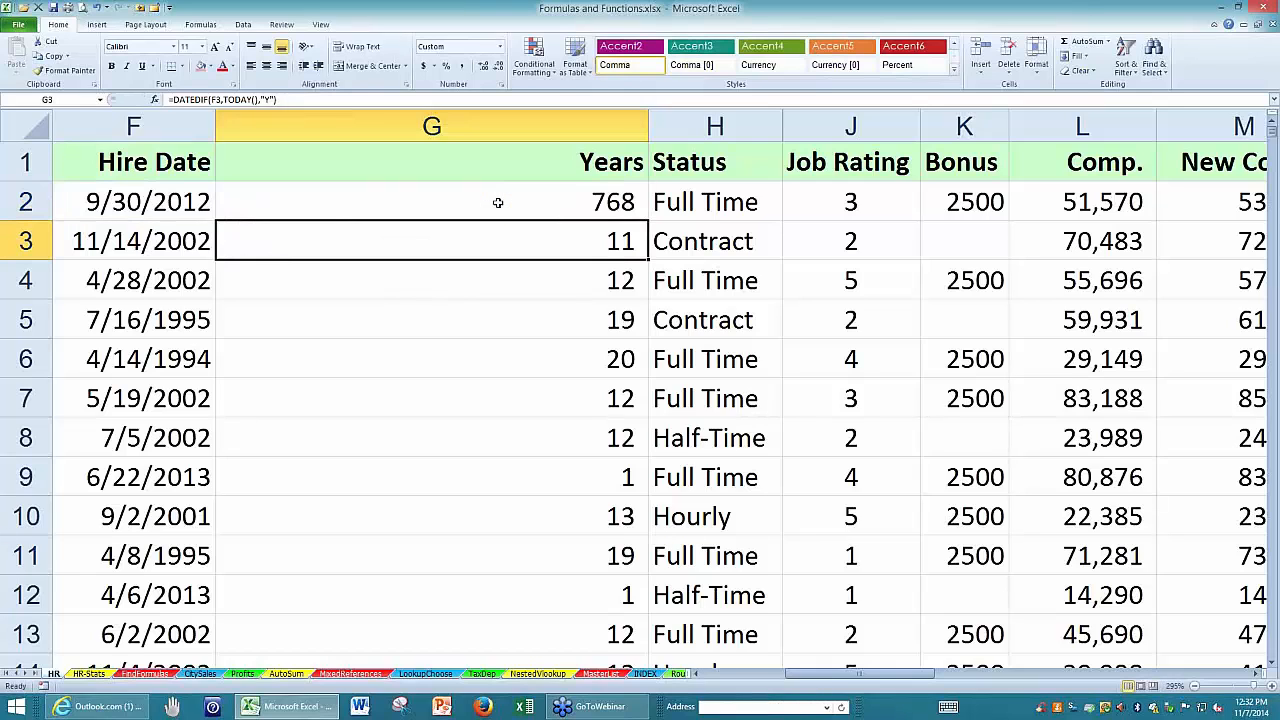
Copy the DATEDIF formula with the "Y" interval from G3 up into G2.
{"action": "left_click", "coordinate": [500, 203]}
{"action": "double_click", "coordinate": [500, 203]}
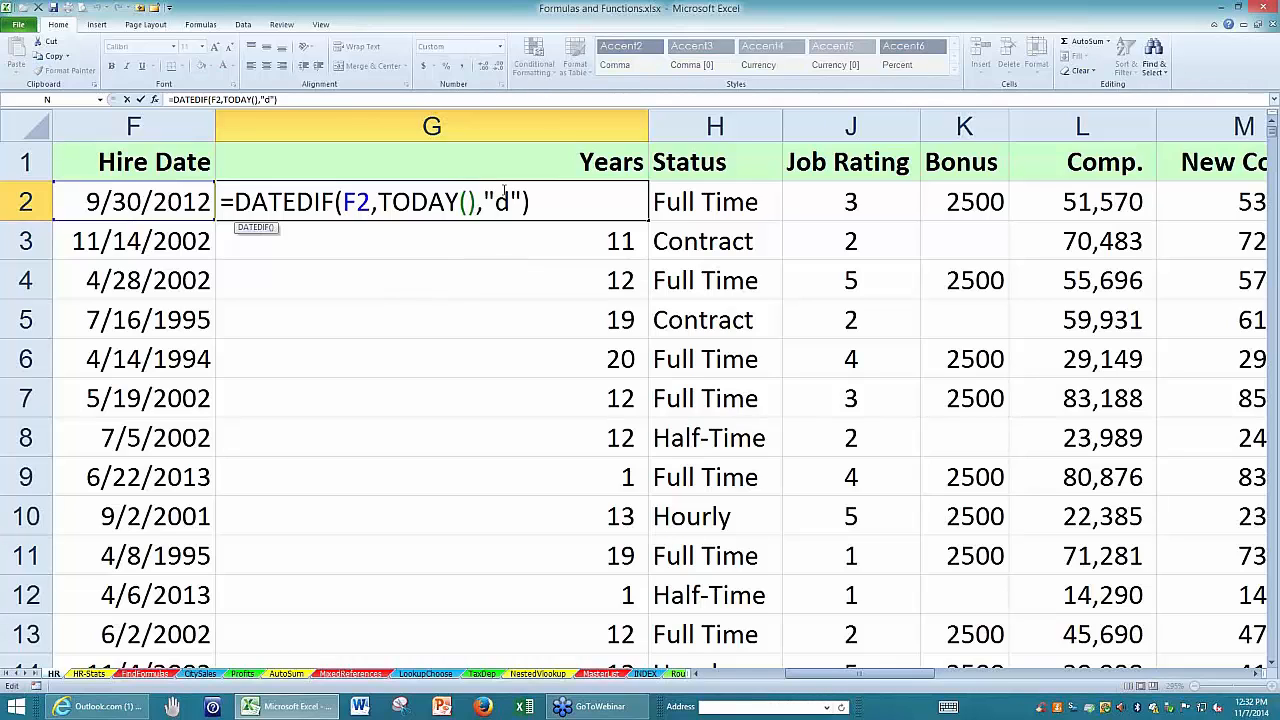
{"action": "key", "text": "Return"}
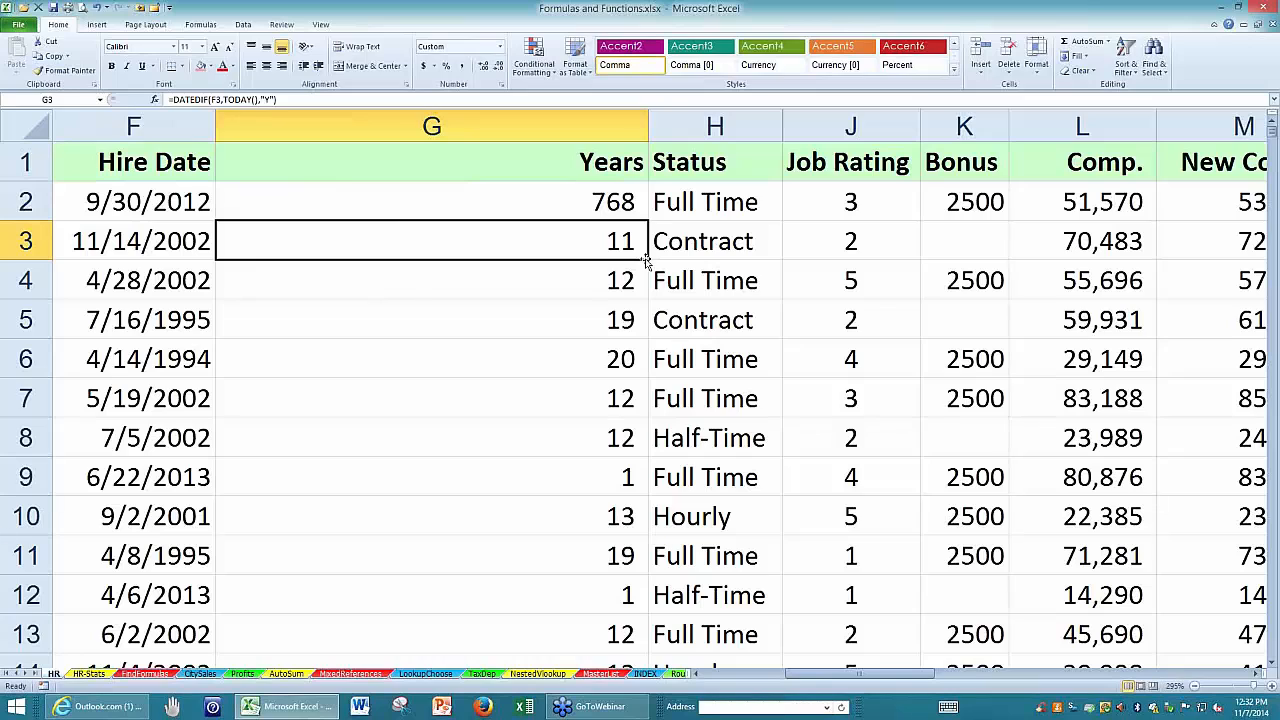
{"action": "left_click_drag", "start_coordinate": [648, 256], "coordinate": [646, 190]}
{"action": "left_click", "coordinate": [493, 163]}
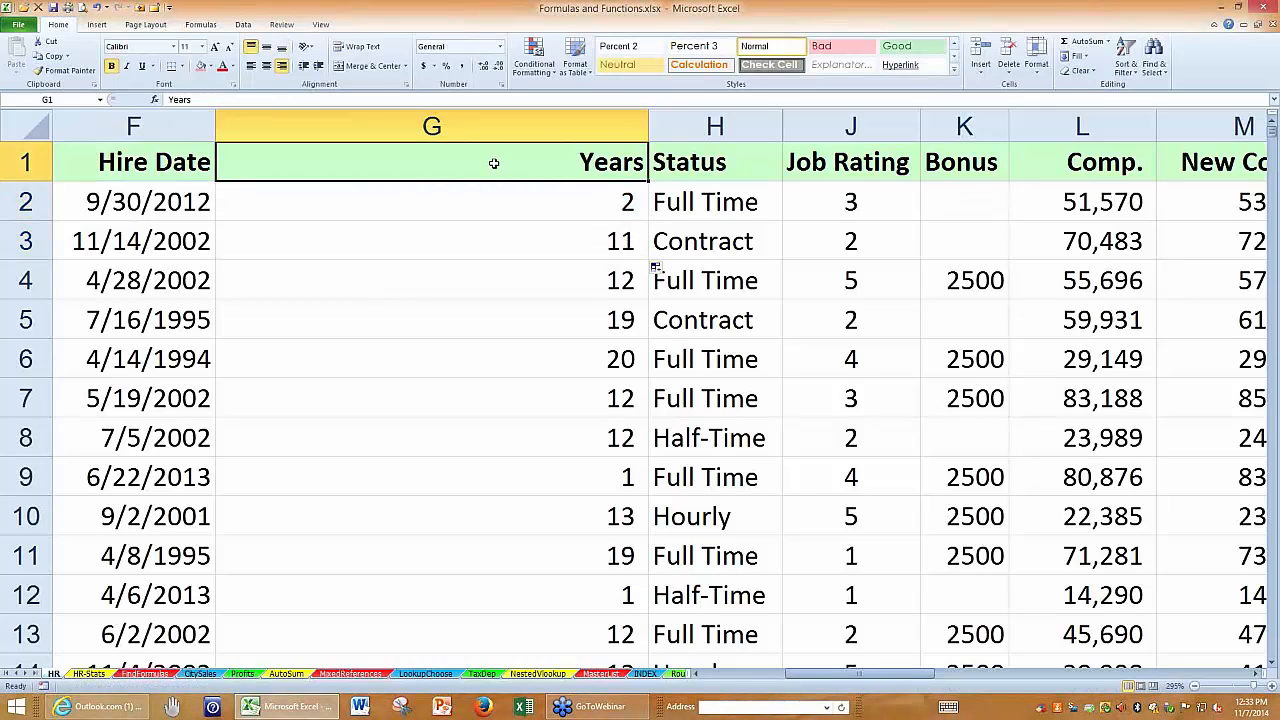
Examine the arguments of the DATEDIF formula in G2 and compare it with the formula in G4.
{"action": "double_click", "coordinate": [486, 203]}
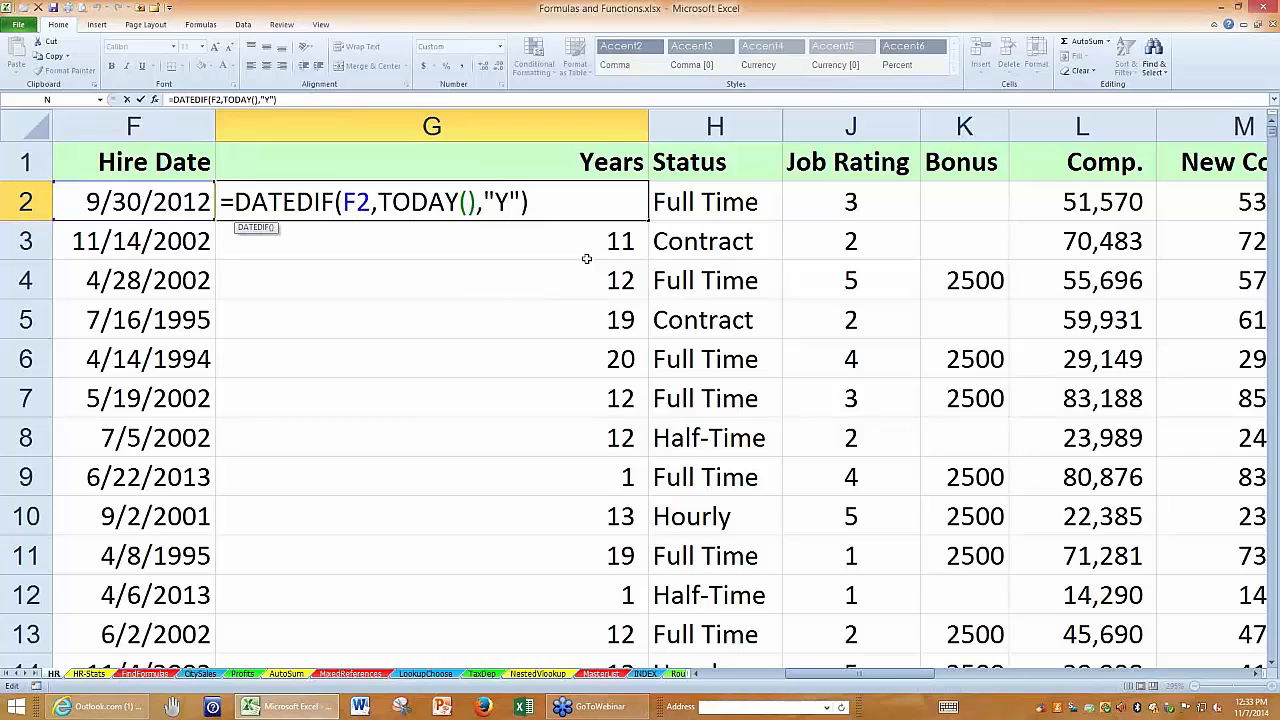
{"action": "key", "text": "ctrl+Return"}
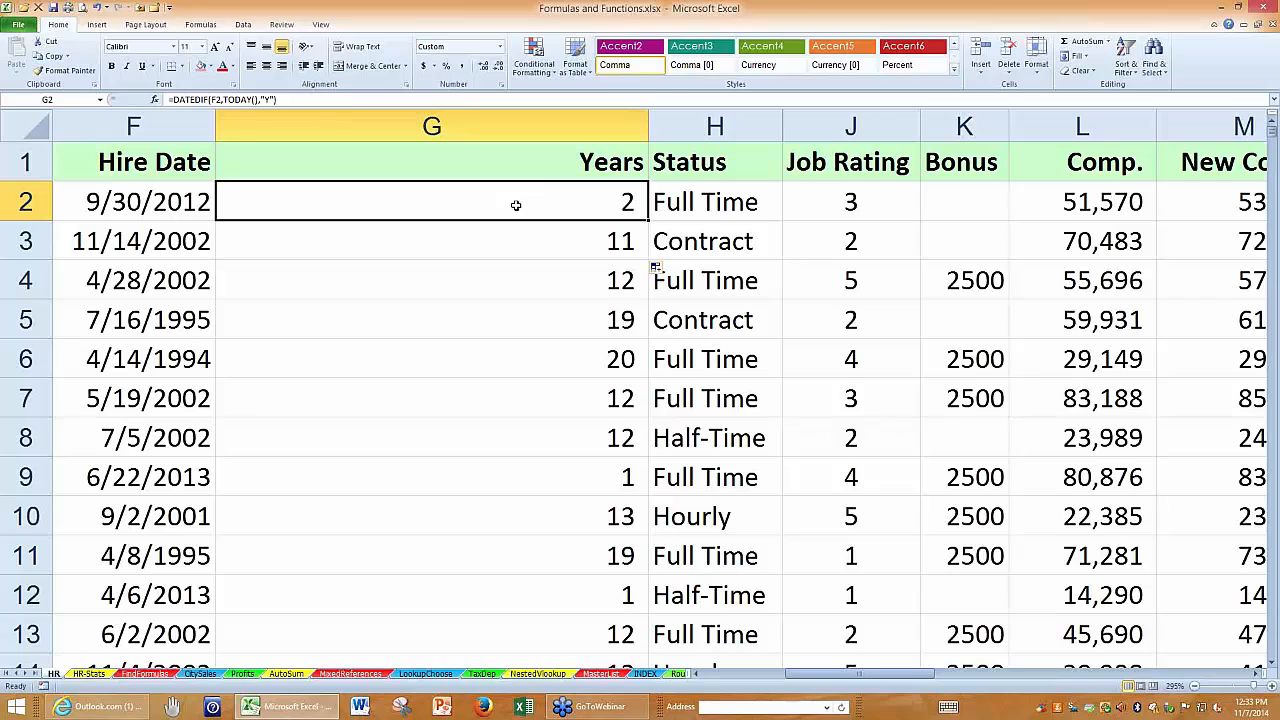
{"action": "left_click", "coordinate": [540, 270]}
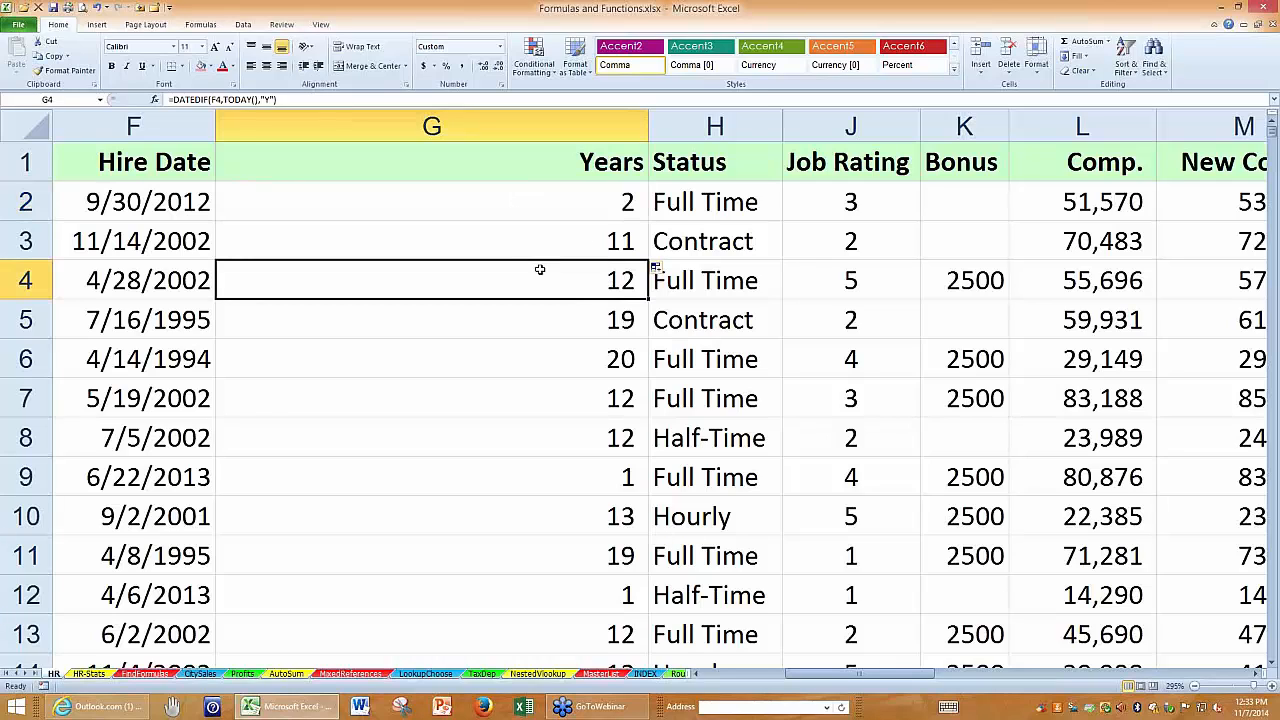
{"action": "left_click", "coordinate": [522, 207]}
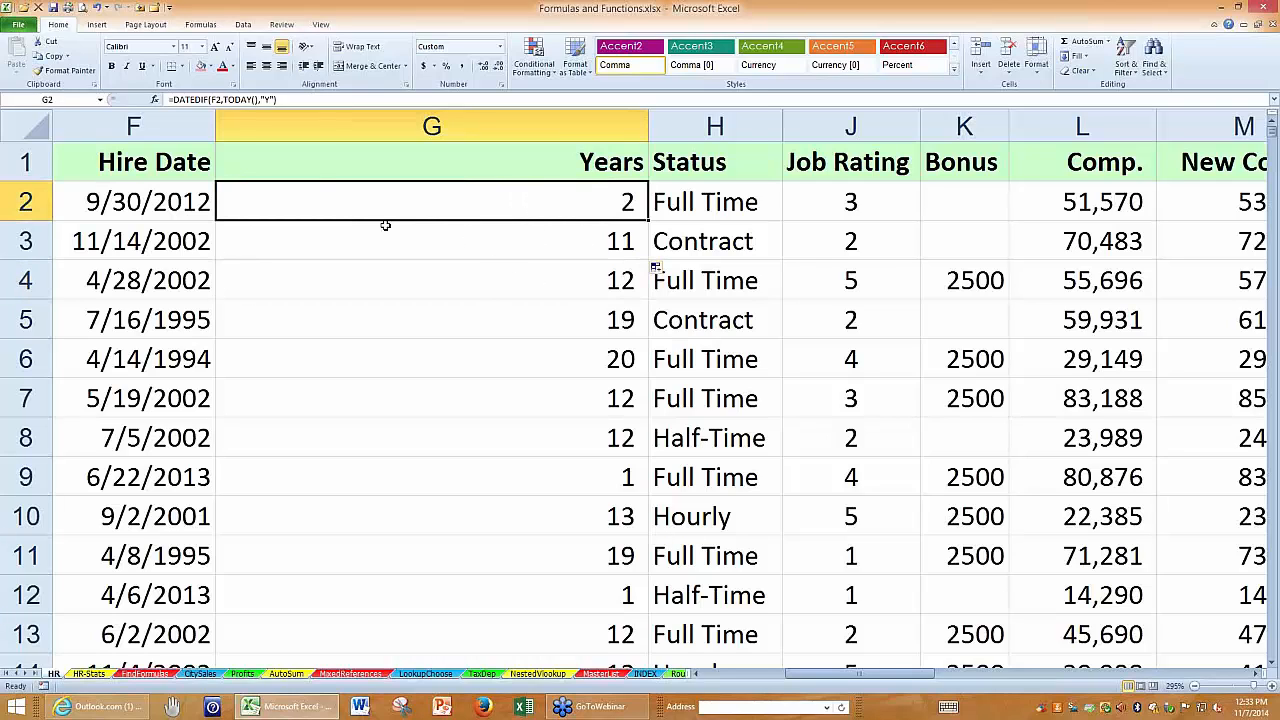
Look for DATEDIF among the Statistical and the Date & Time functions of the function library.
{"action": "left_click", "coordinate": [201, 25]}
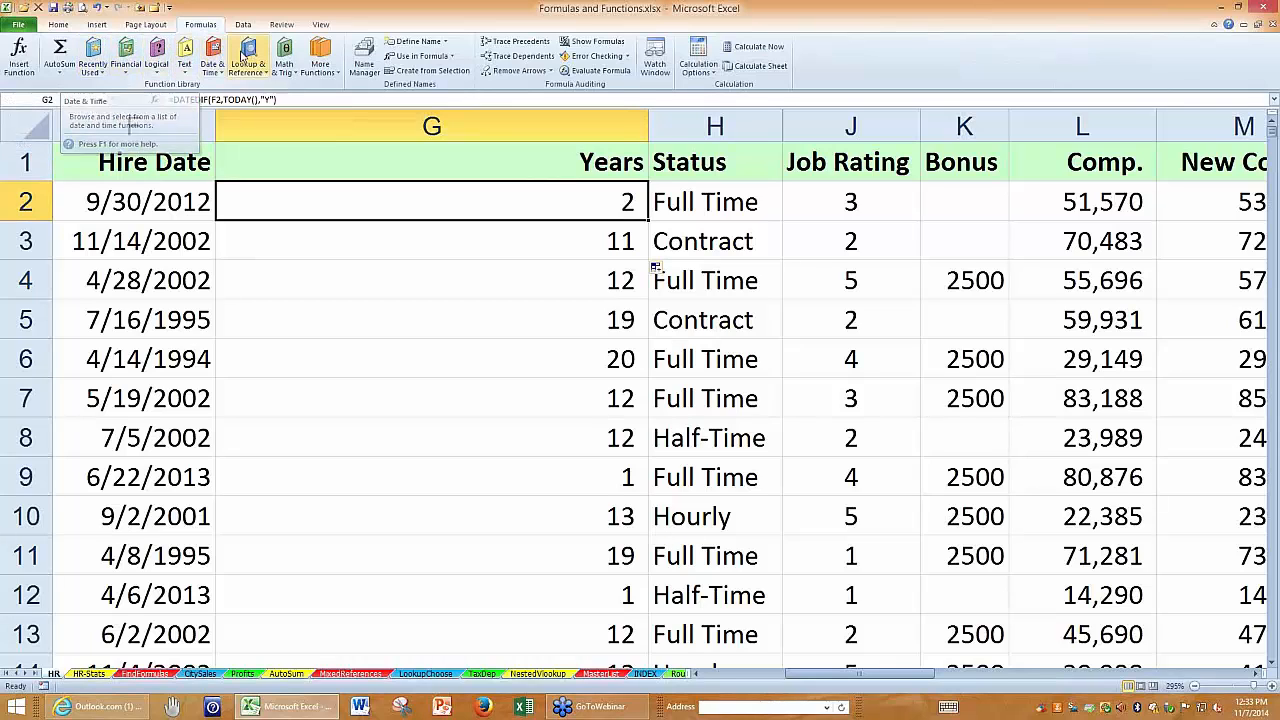
{"action": "left_click", "coordinate": [323, 52]}
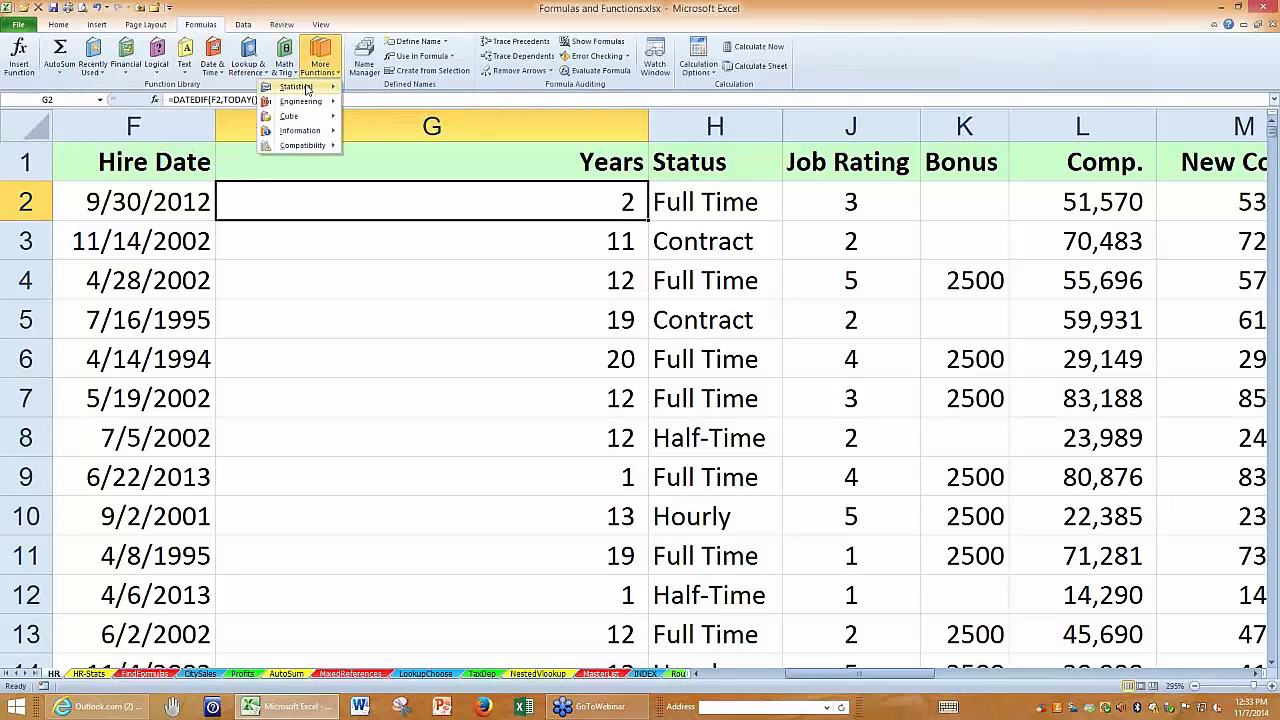
{"action": "mouse_move", "coordinate": [307, 91]}
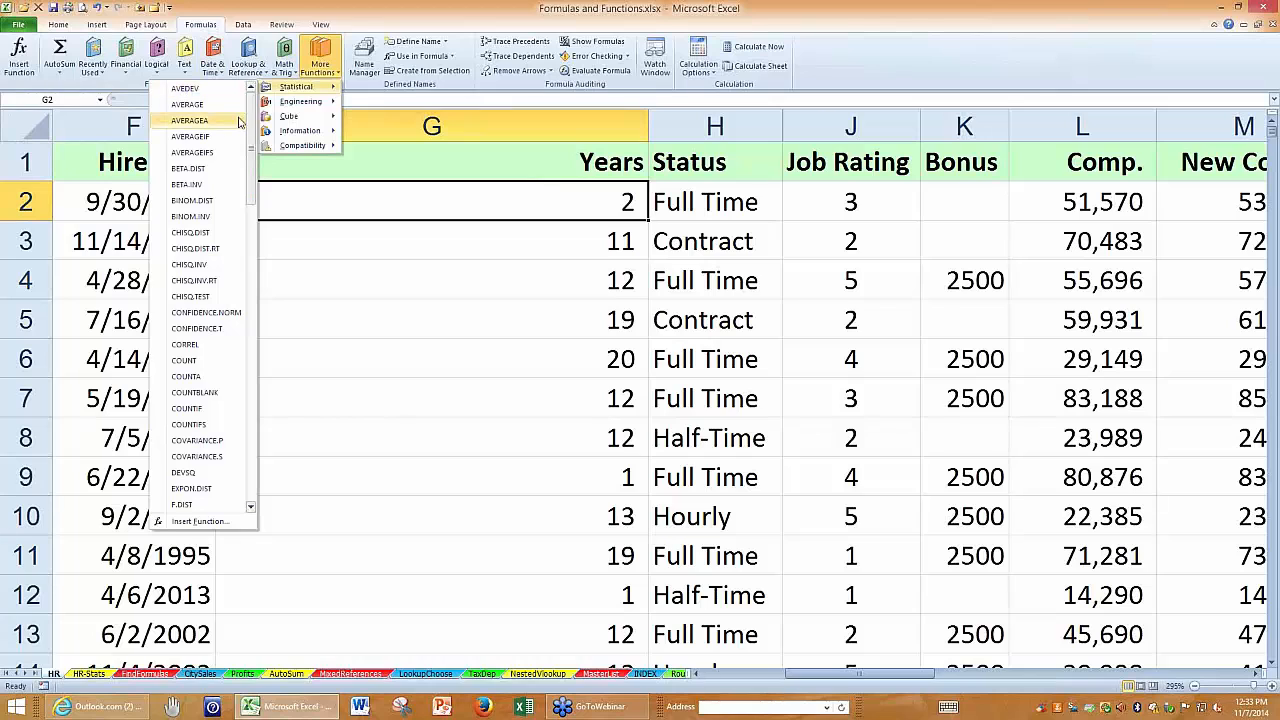
{"action": "left_click_drag", "start_coordinate": [253, 198], "coordinate": [254, 170]}
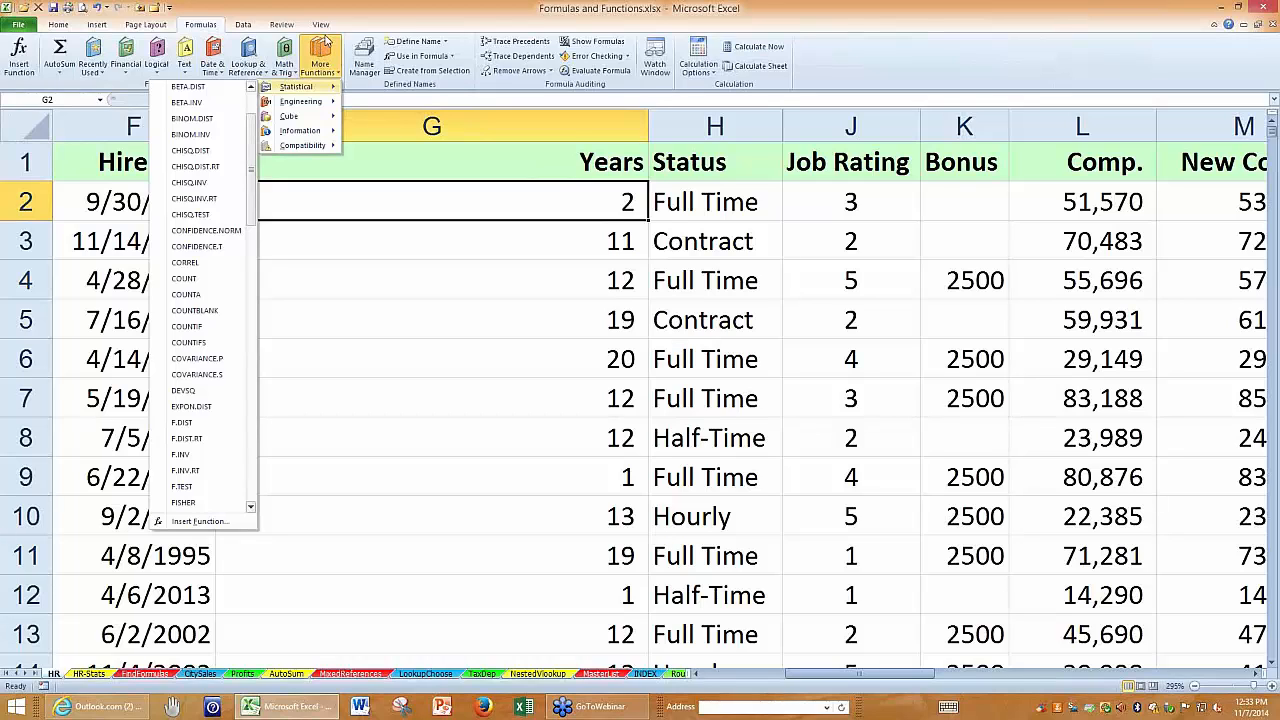
{"action": "left_click", "coordinate": [373, 20]}
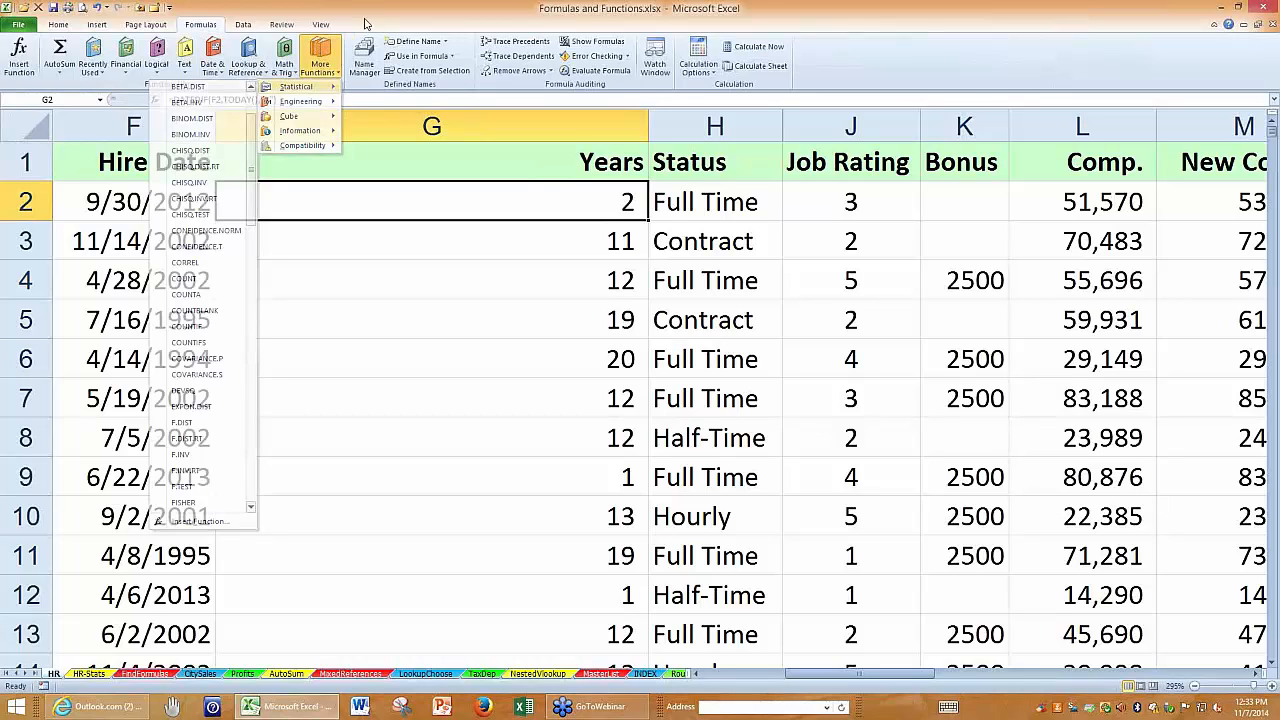
{"action": "left_click", "coordinate": [214, 52]}
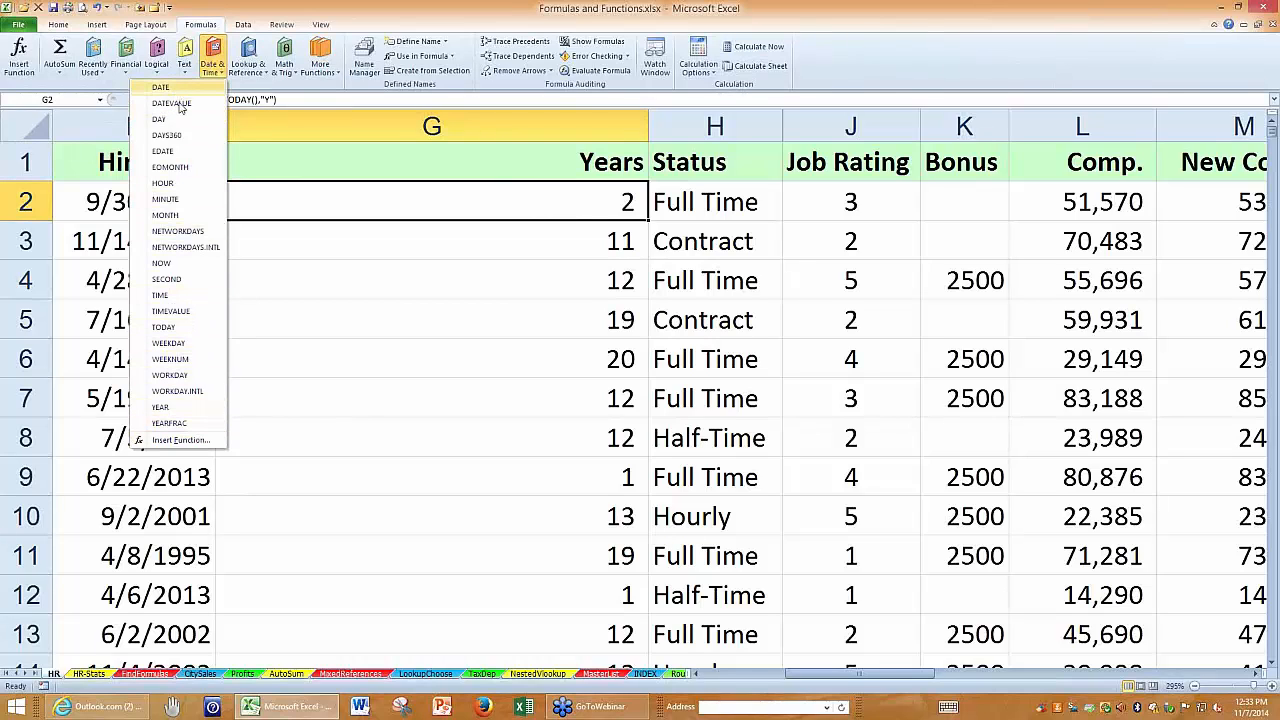
{"action": "left_click", "coordinate": [264, 160]}
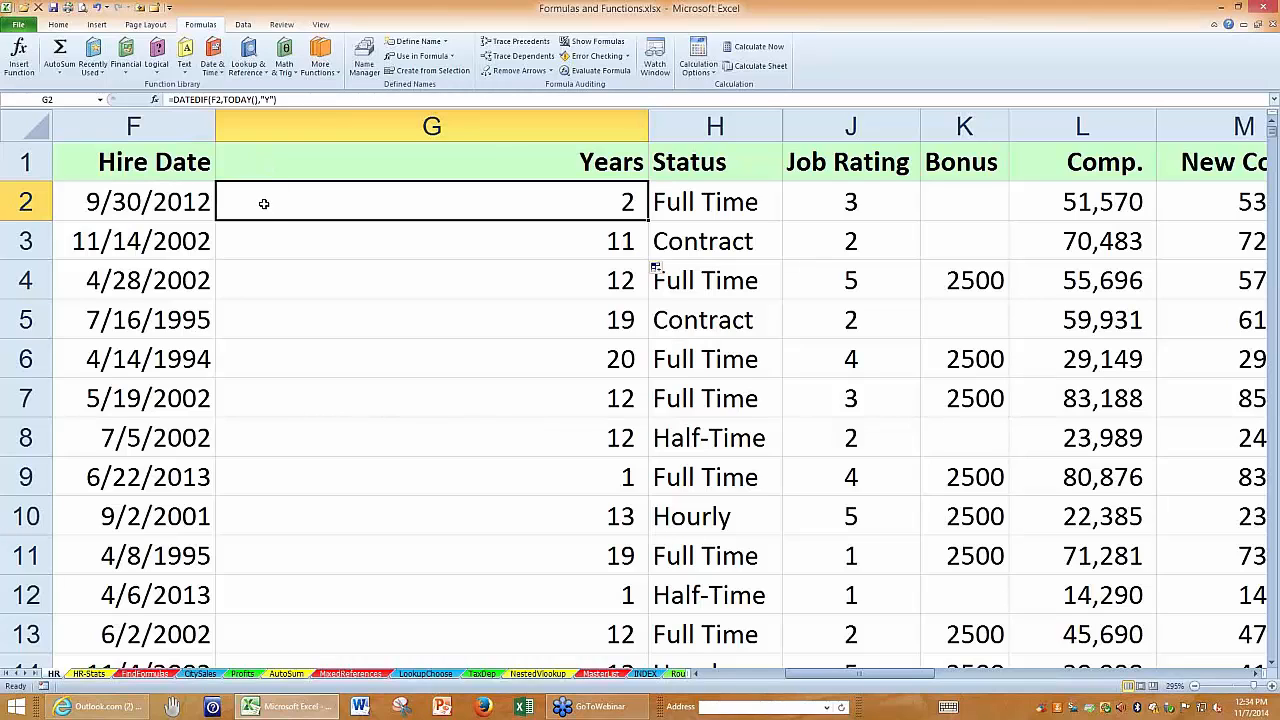
Try starting a fresh =datedif( formula in G2 to check for argument hints, and discard the entry.
{"action": "type", "text": "="}
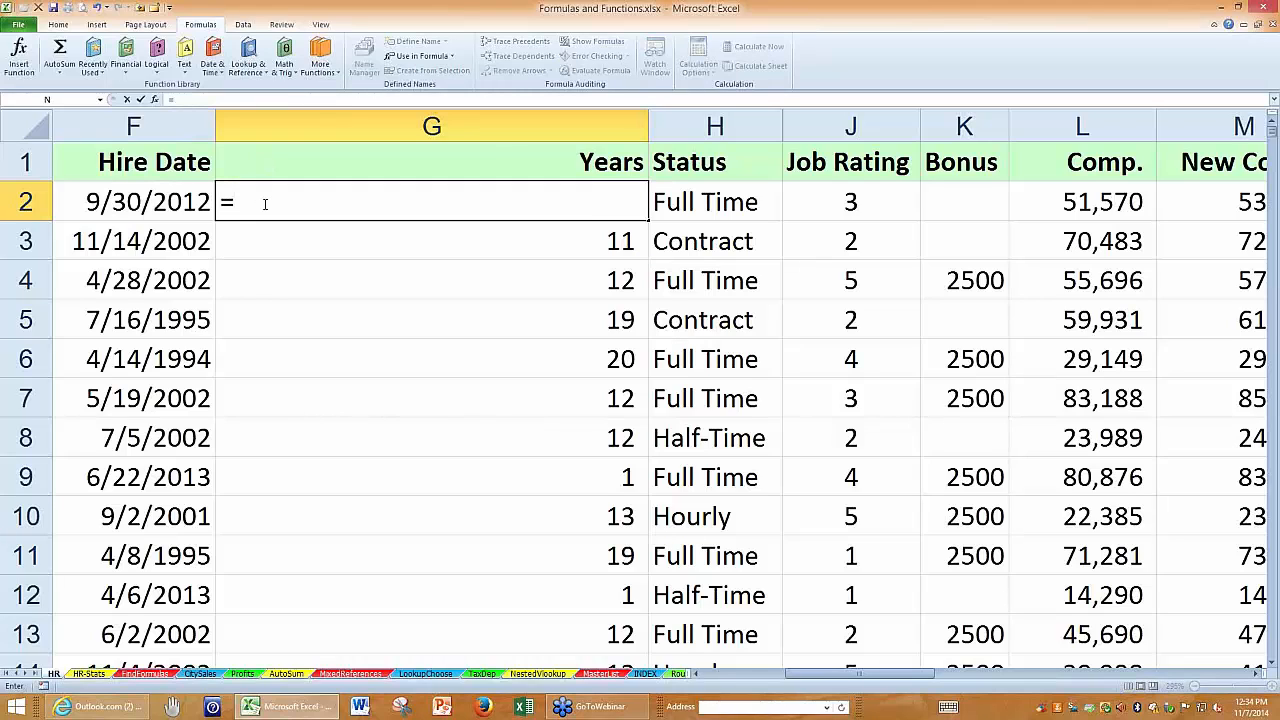
{"action": "type", "text": "datedif"}
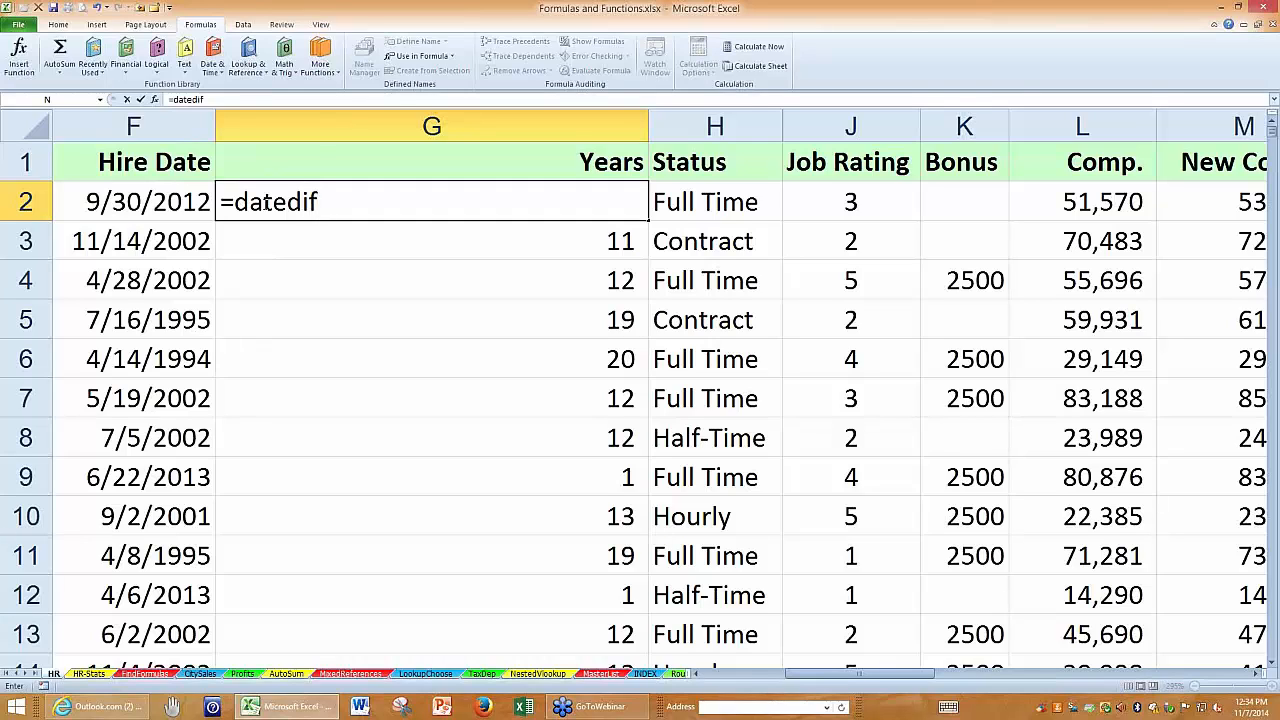
{"action": "type", "text": "("}
{"action": "key", "text": "BackSpace"}
{"action": "key", "text": "BackSpace"}
{"action": "key", "text": "BackSpace"}
{"action": "key", "text": "BackSpace"}
{"action": "key", "text": "BackSpace"}
{"action": "key", "text": "BackSpace"}
{"action": "key", "text": "BackSpace"}
{"action": "key", "text": "BackSpace"}
{"action": "key", "text": "BackSpace"}
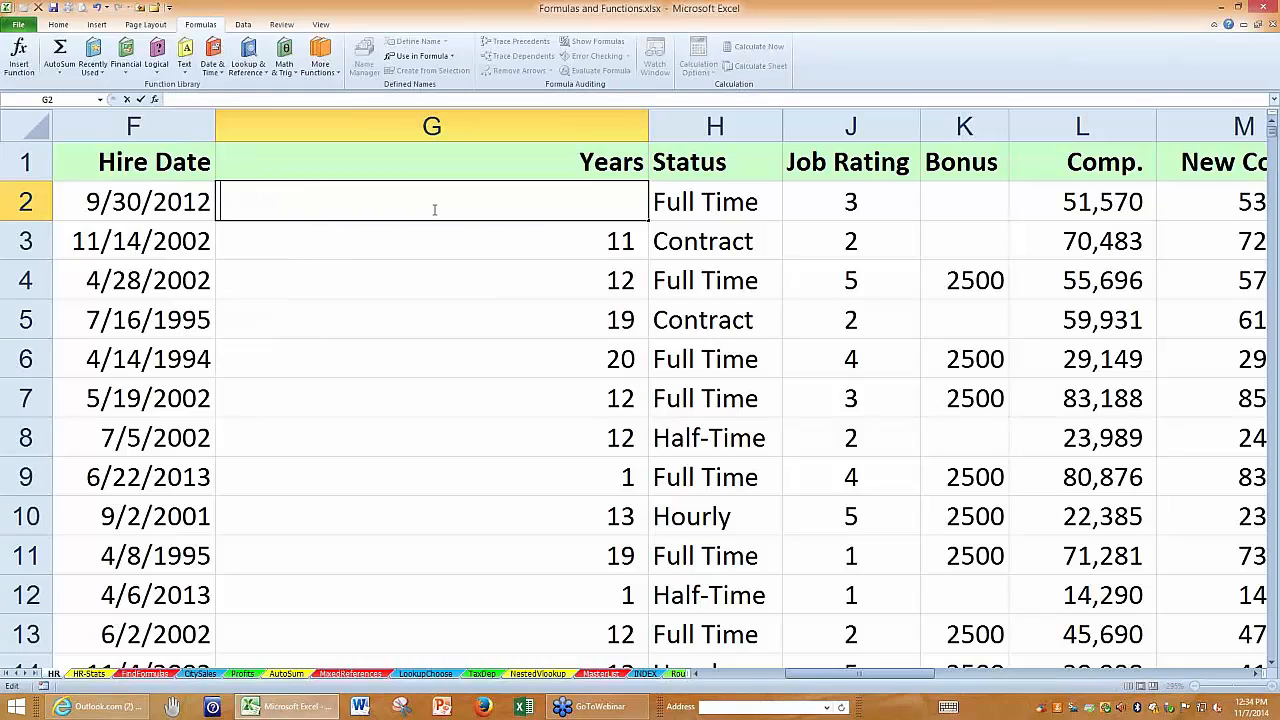
{"action": "key", "text": "Escape"}
{"action": "key", "text": "ctrl+Return"}
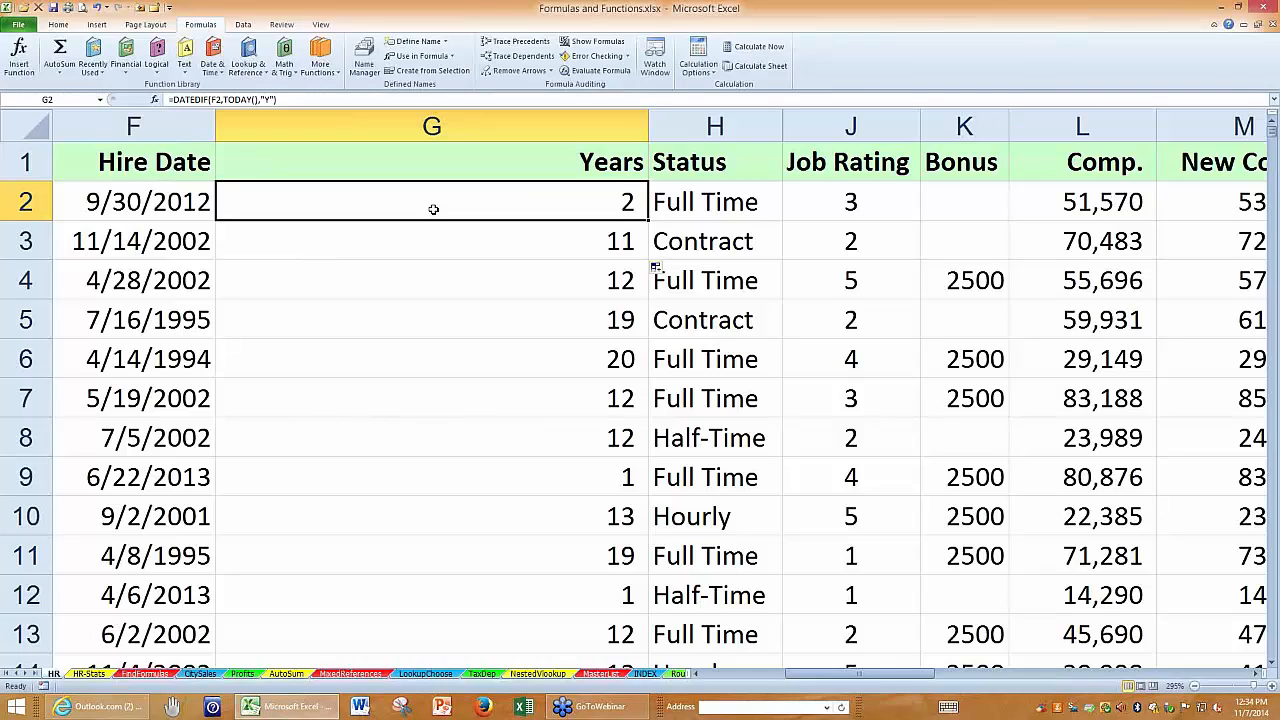
Fit the width of the Years column G to its contents.
{"action": "double_click", "coordinate": [646, 127]}
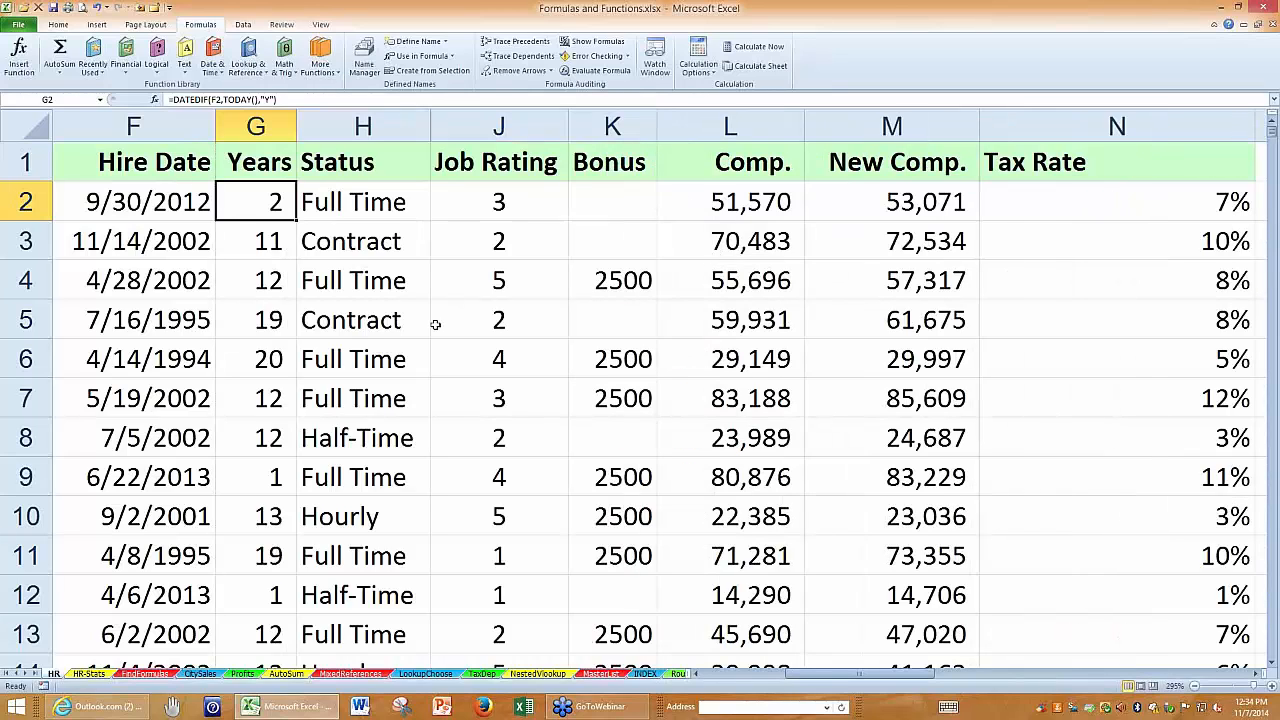
{"action": "left_click", "coordinate": [436, 324]}
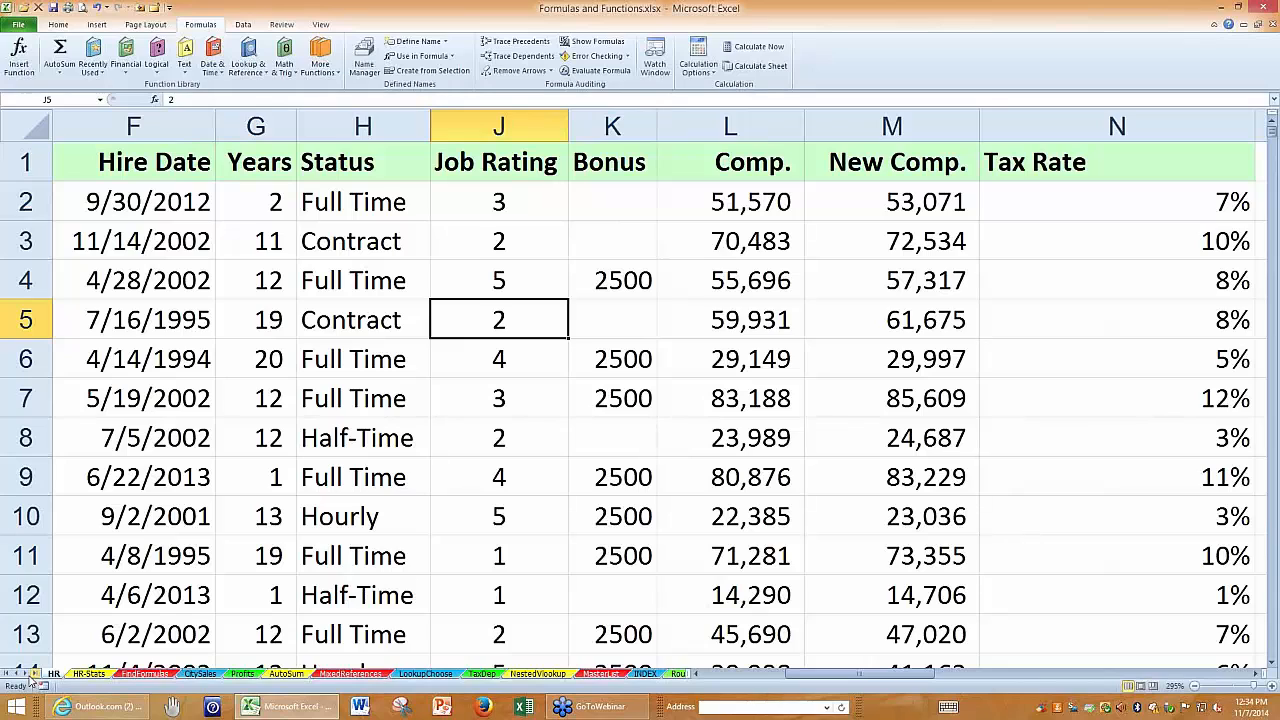
Open the Arrays sheet with the Units Sold, Unit Price and Total table.
{"action": "left_click", "coordinate": [27, 676]}
{"action": "left_click", "coordinate": [27, 676]}
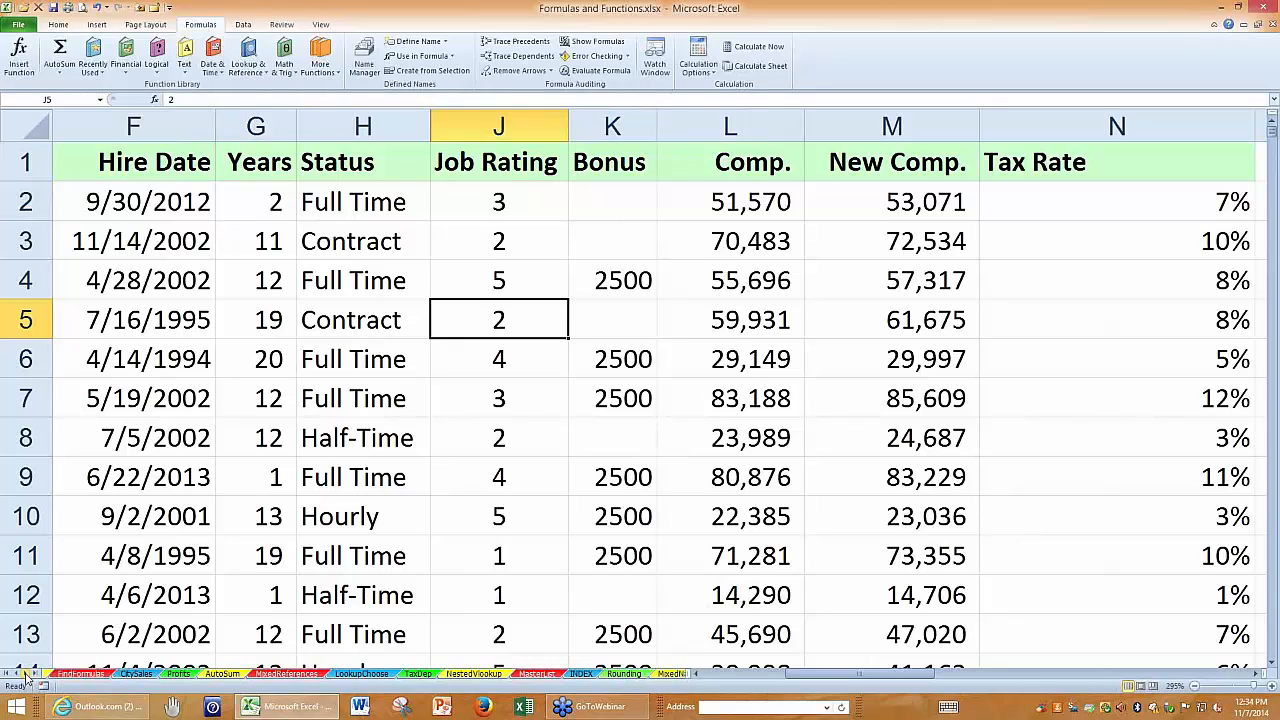
{"action": "left_click", "coordinate": [27, 676]}
{"action": "left_click", "coordinate": [27, 676]}
{"action": "left_click", "coordinate": [27, 676]}
{"action": "left_click", "coordinate": [27, 676]}
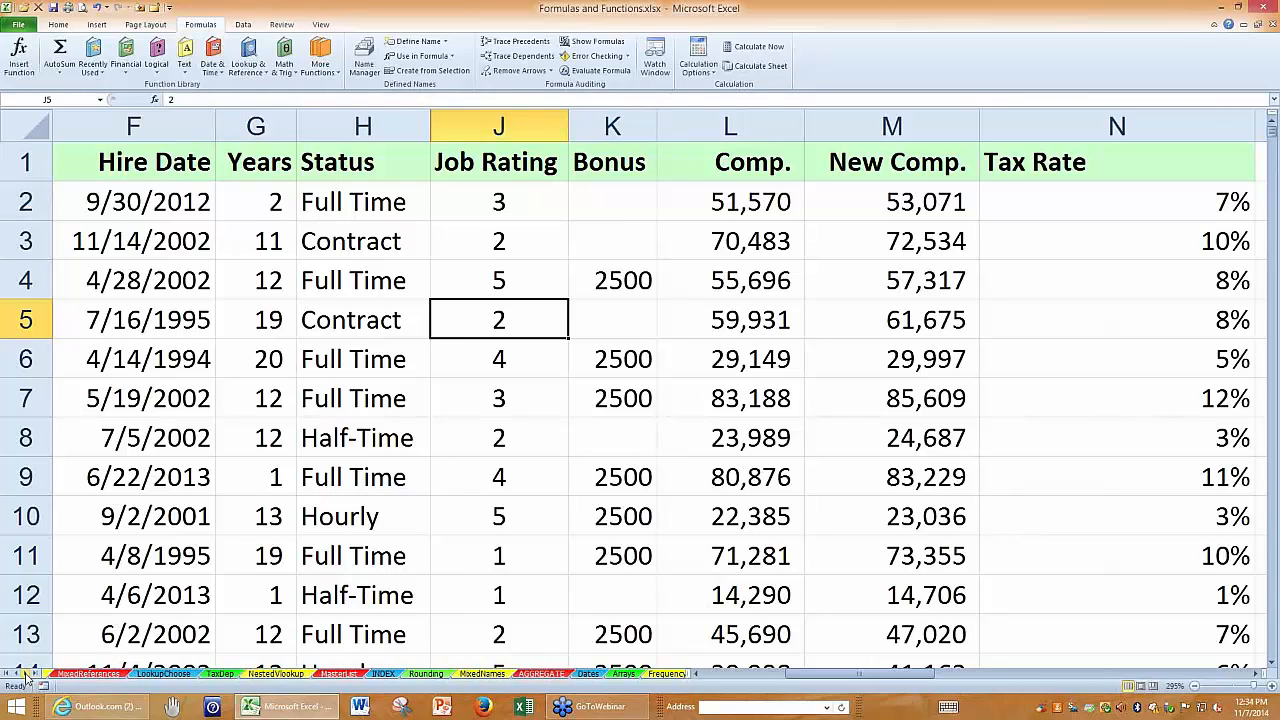
{"action": "left_click", "coordinate": [27, 676]}
{"action": "left_click", "coordinate": [27, 676]}
{"action": "left_click", "coordinate": [27, 676]}
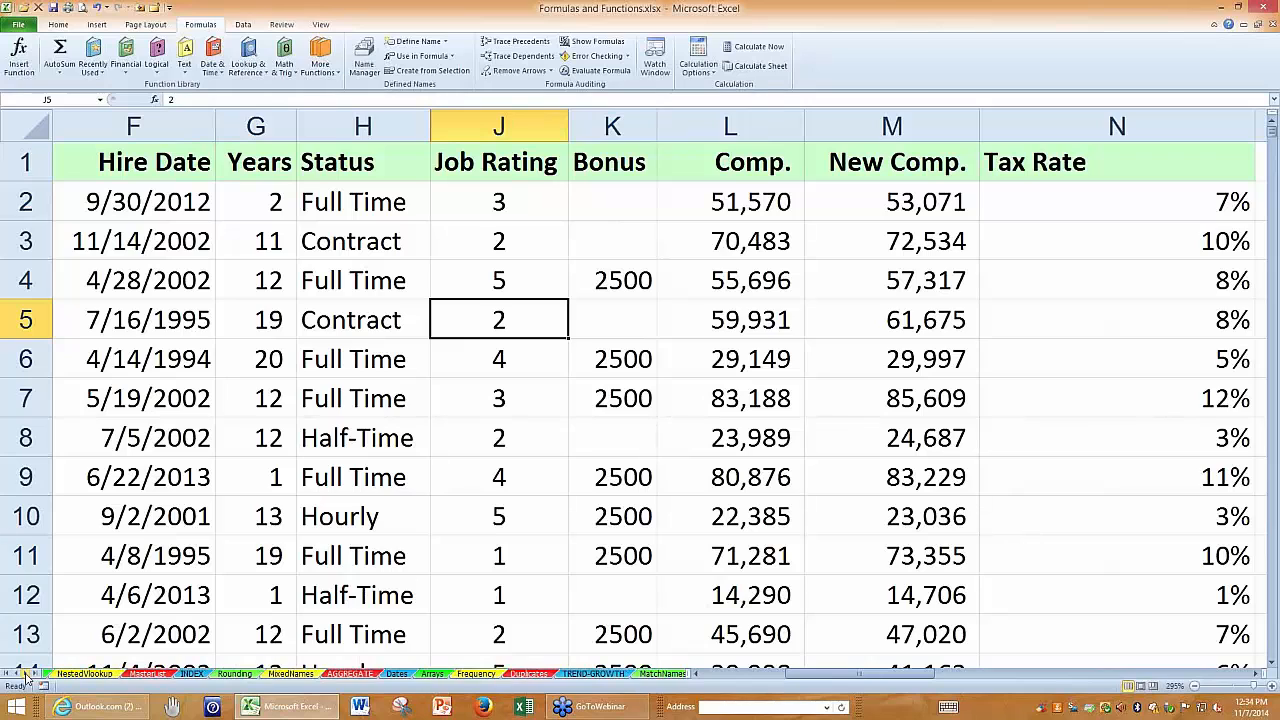
{"action": "left_click", "coordinate": [432, 674]}
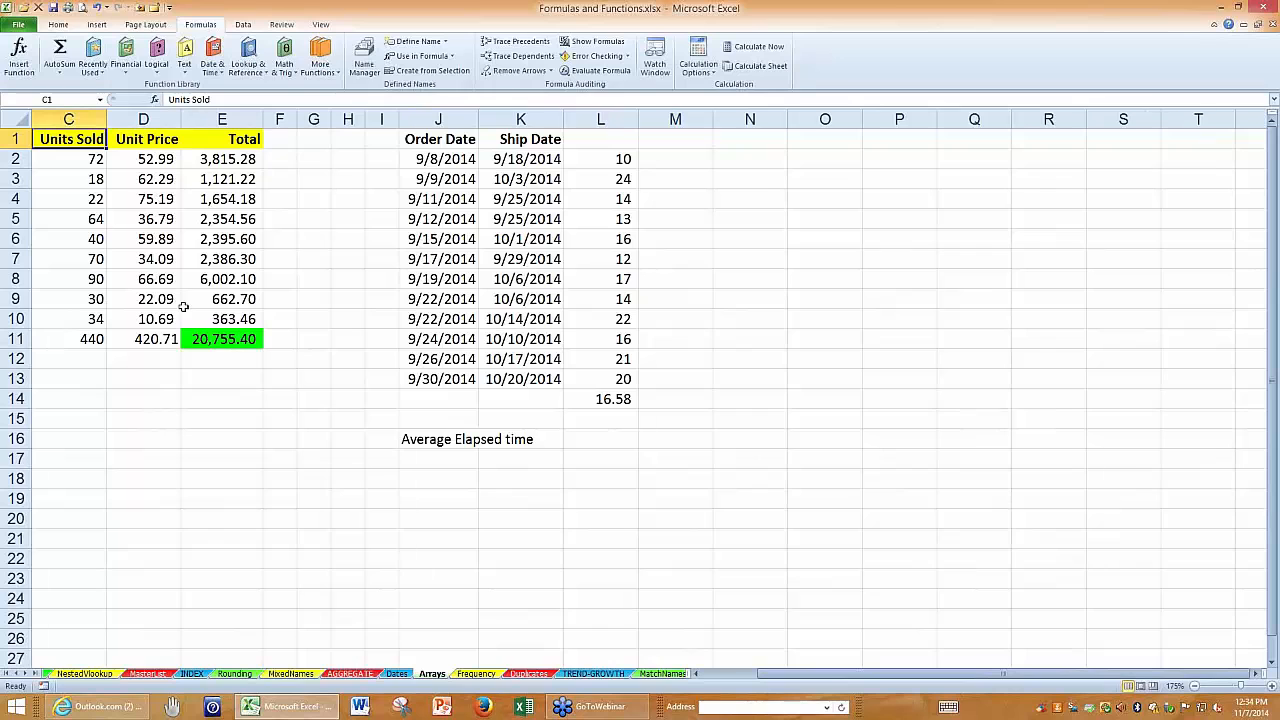
{"action": "scroll", "coordinate": [290, 370], "scroll_direction": "up", "scroll_amount": 3}
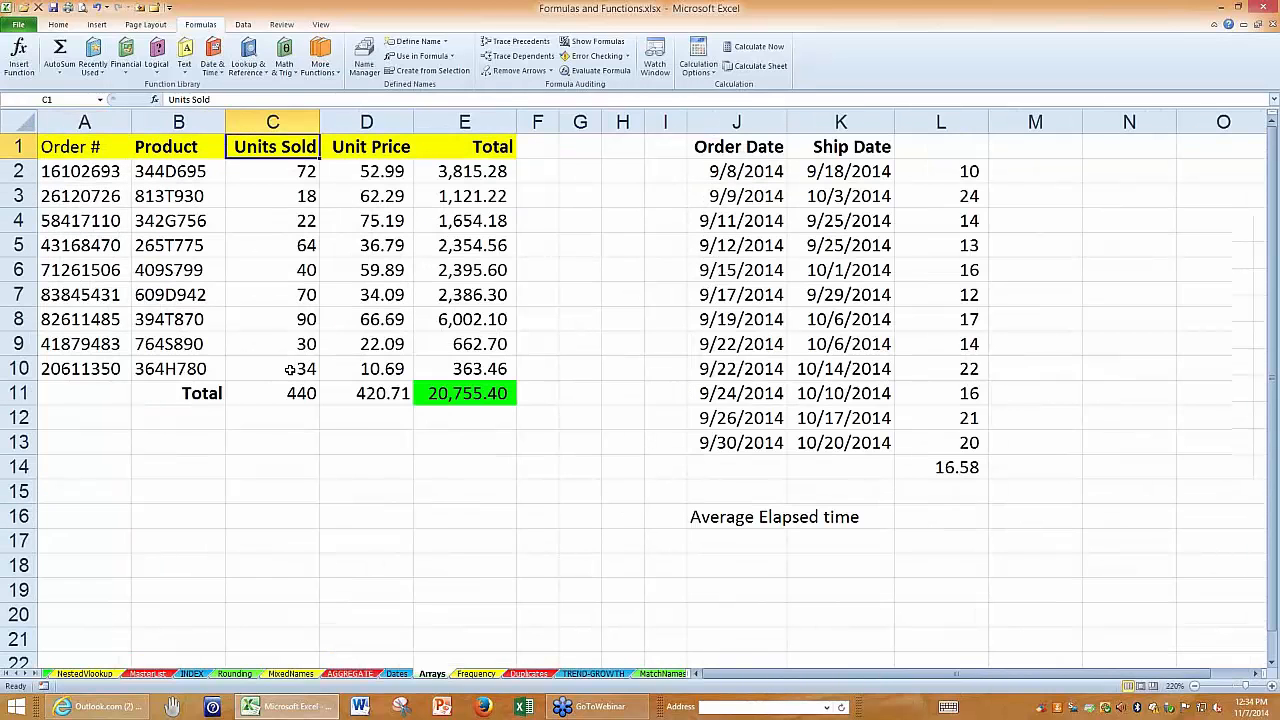
{"action": "scroll", "coordinate": [290, 370], "scroll_direction": "up", "scroll_amount": 2}
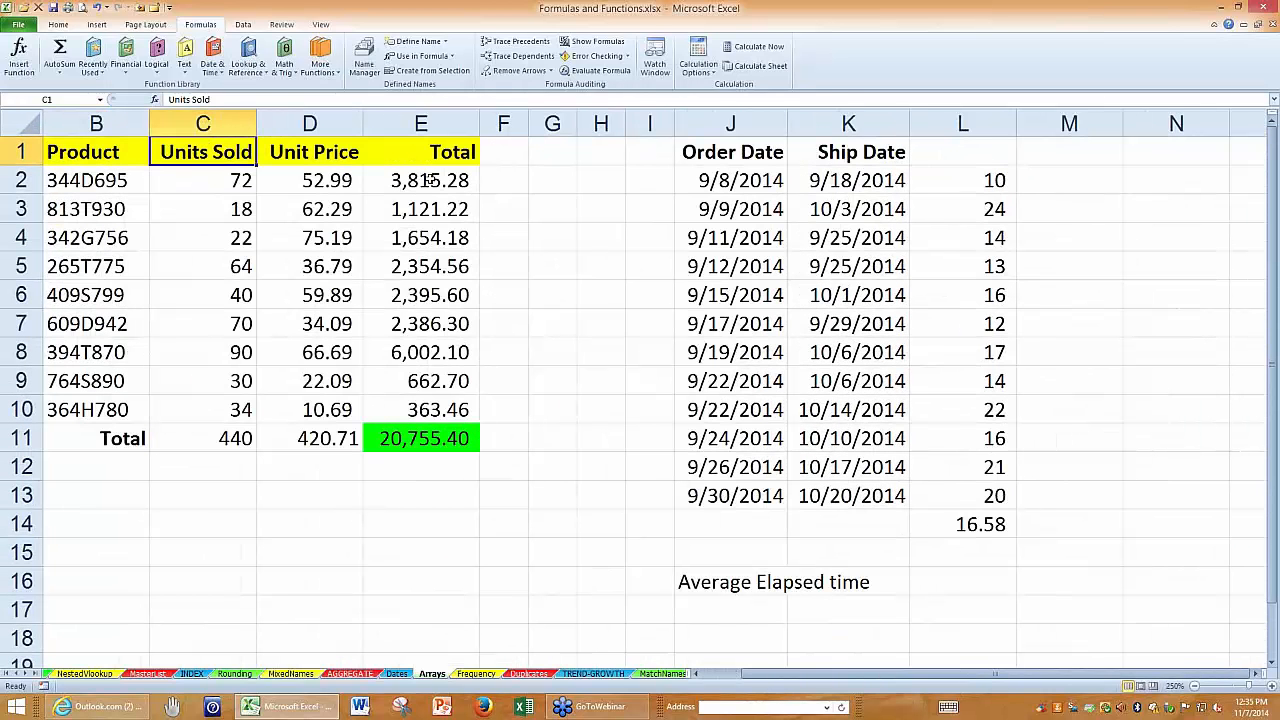
Examine the row multiplication formula in E2 and the SUM formula in E11 of the Total column.
{"action": "left_click_drag", "start_coordinate": [429, 180], "coordinate": [445, 412]}
{"action": "double_click", "coordinate": [429, 182]}
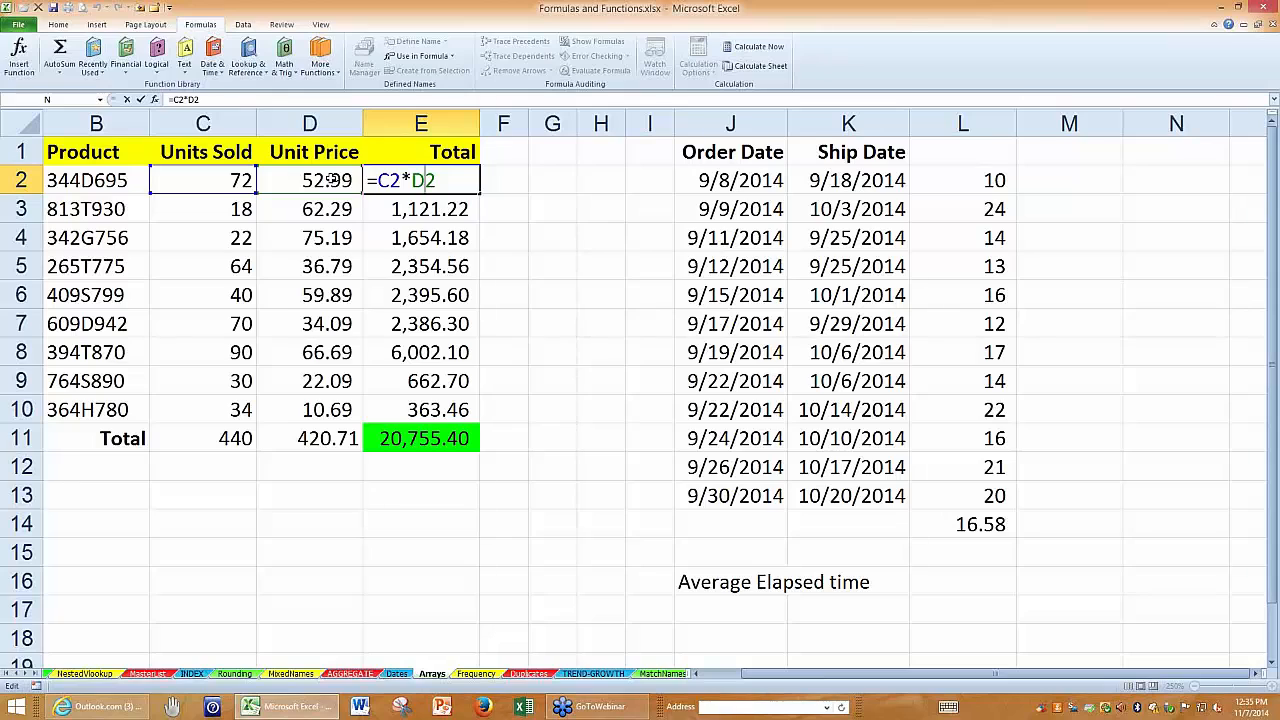
{"action": "key", "text": "Escape"}
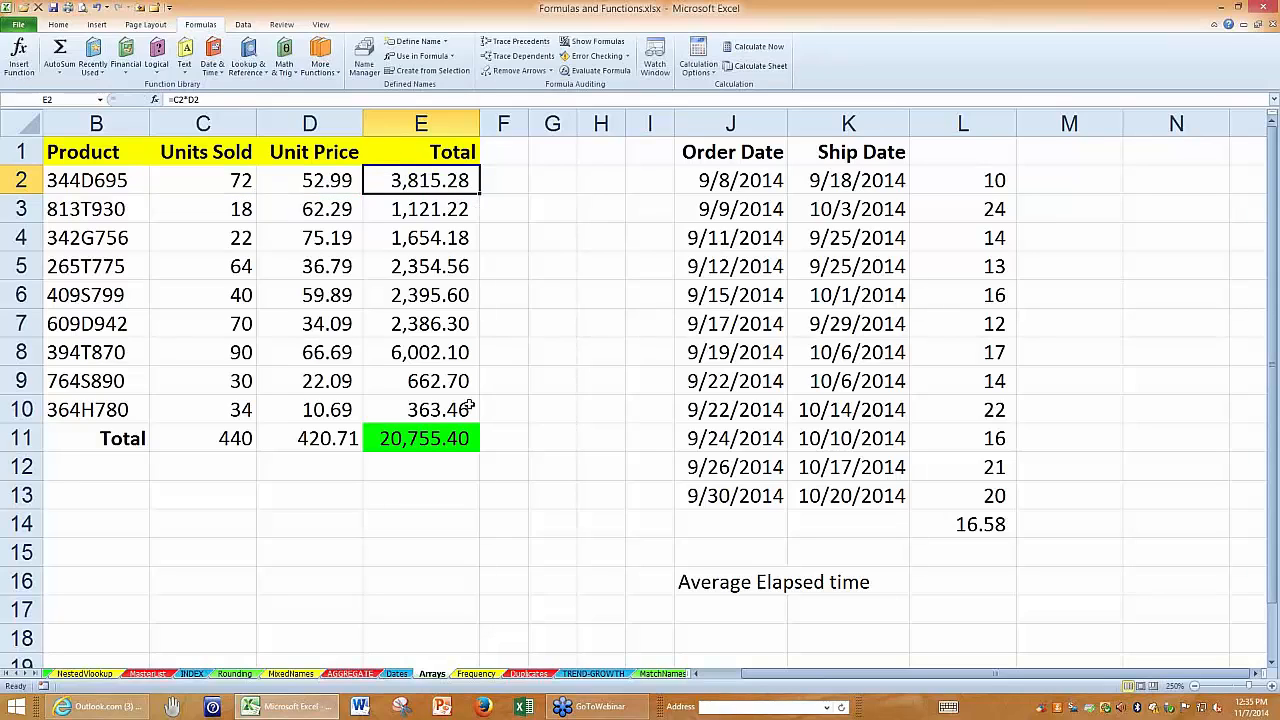
{"action": "left_click", "coordinate": [438, 437]}
{"action": "double_click", "coordinate": [438, 437]}
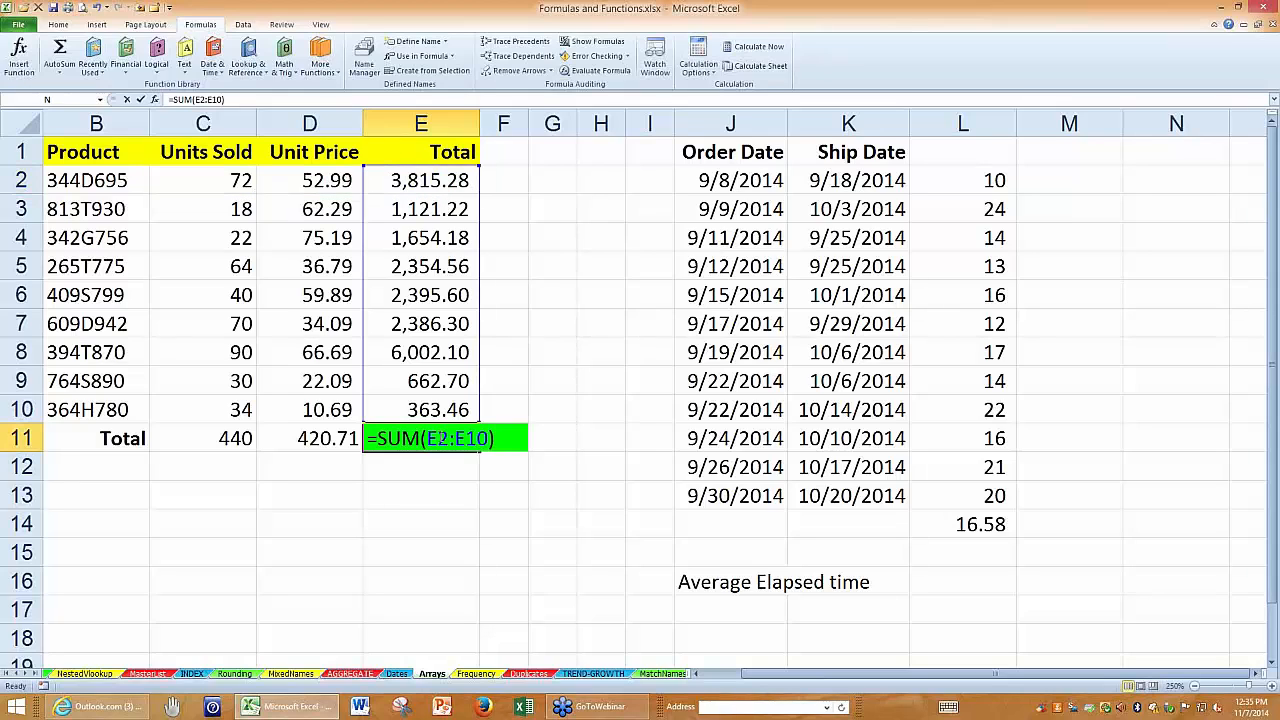
{"action": "key", "text": "Escape"}
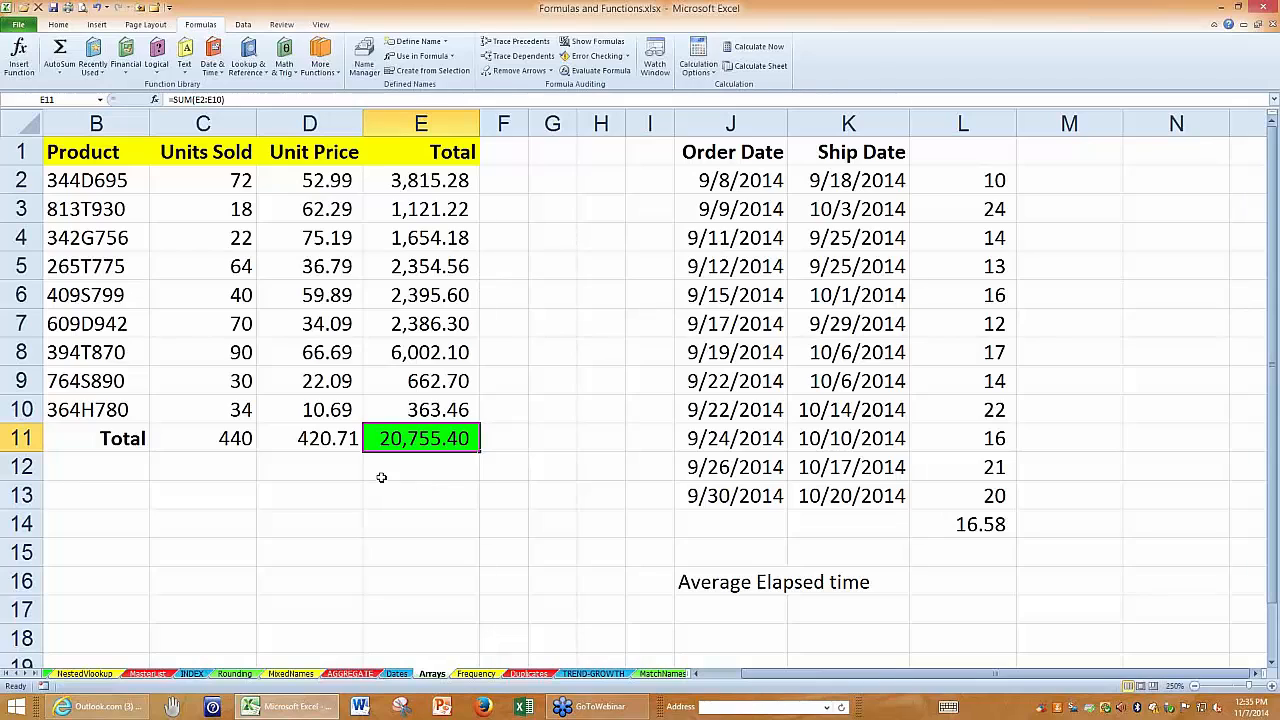
Review the Units Sold range C2:C10 and the Unit Price range D2:D10, pairing their values row by row.
{"action": "left_click_drag", "start_coordinate": [210, 174], "coordinate": [215, 410]}
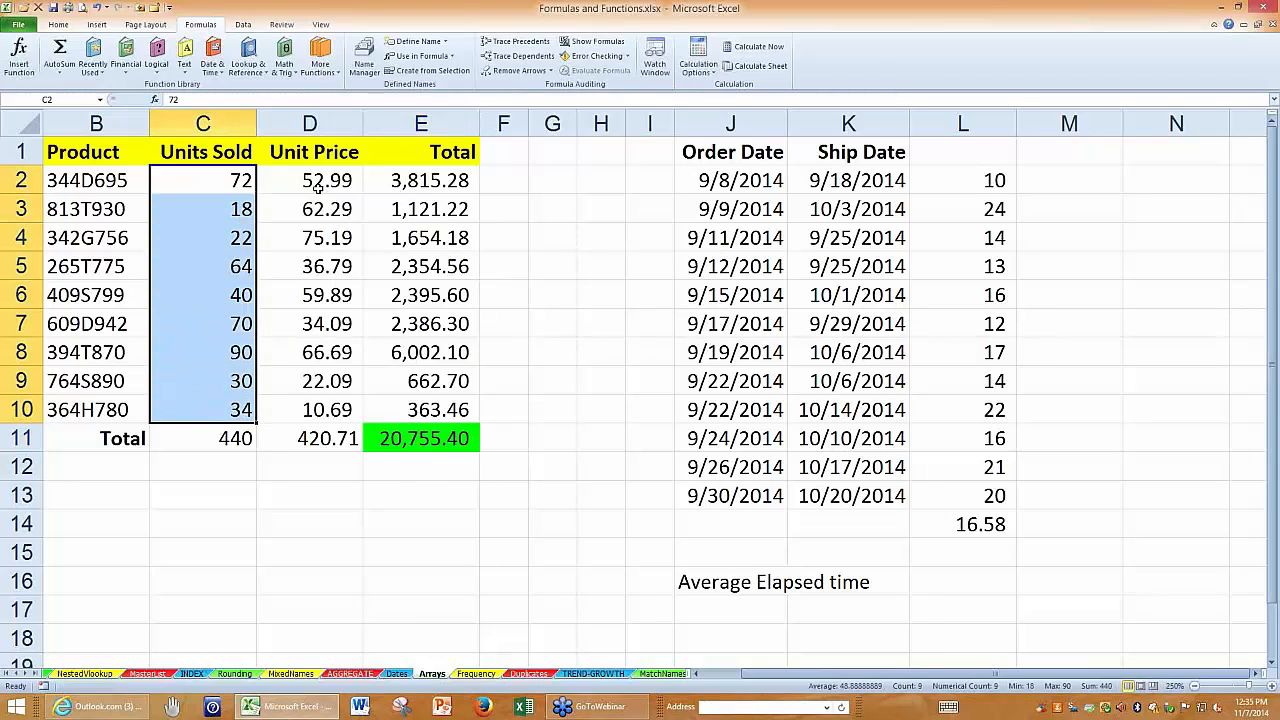
{"action": "left_click_drag", "start_coordinate": [316, 184], "coordinate": [320, 405]}
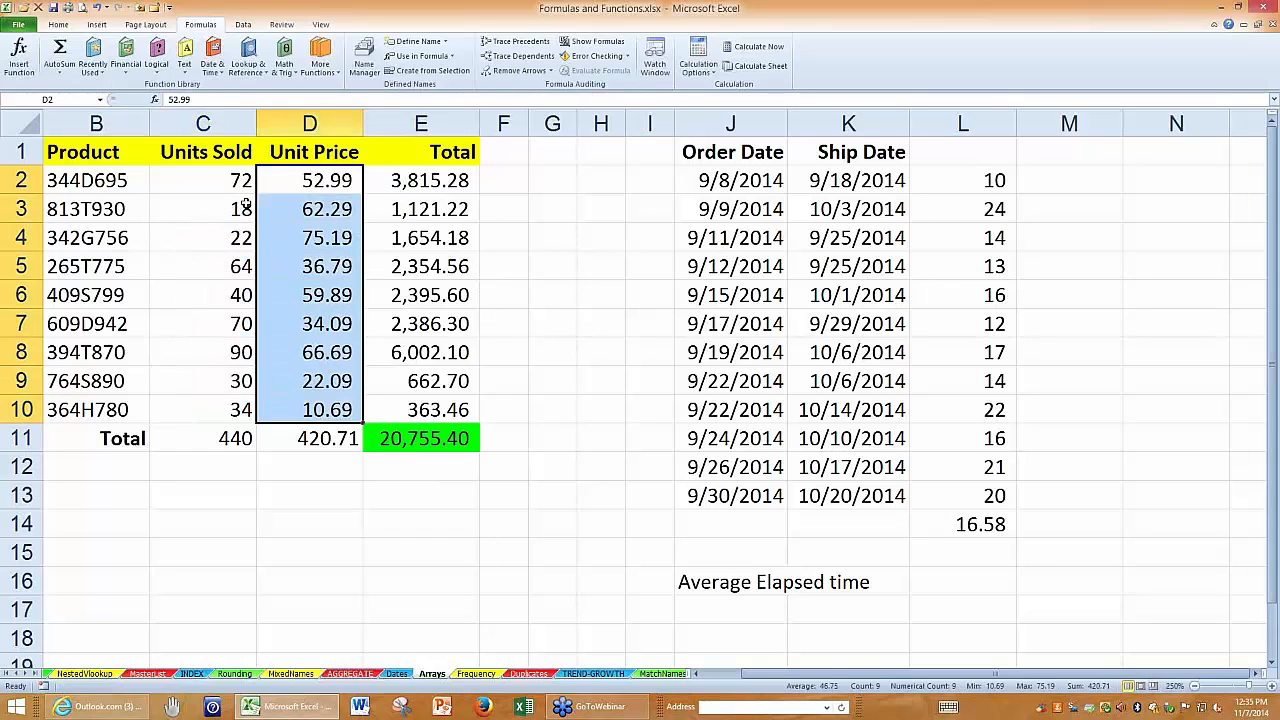
{"action": "left_click_drag", "start_coordinate": [222, 181], "coordinate": [285, 210]}
{"action": "left_click_drag", "start_coordinate": [220, 238], "coordinate": [300, 238]}
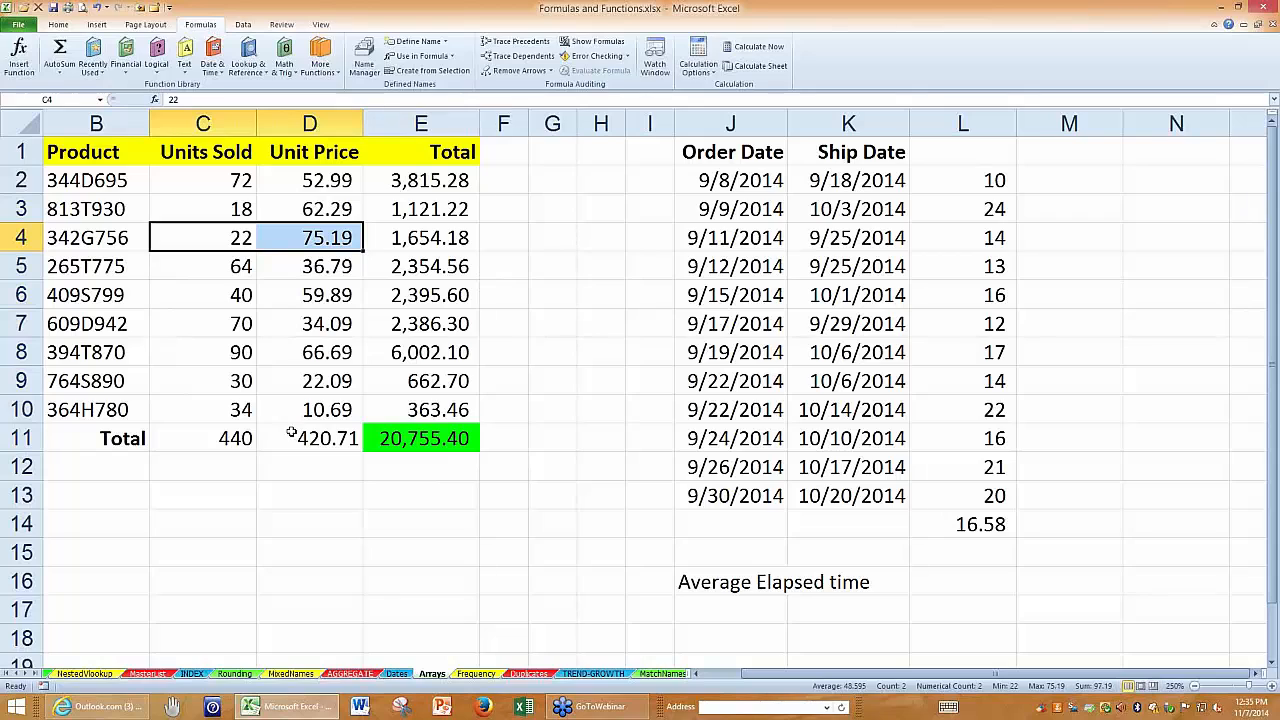
{"action": "left_click", "coordinate": [379, 493]}
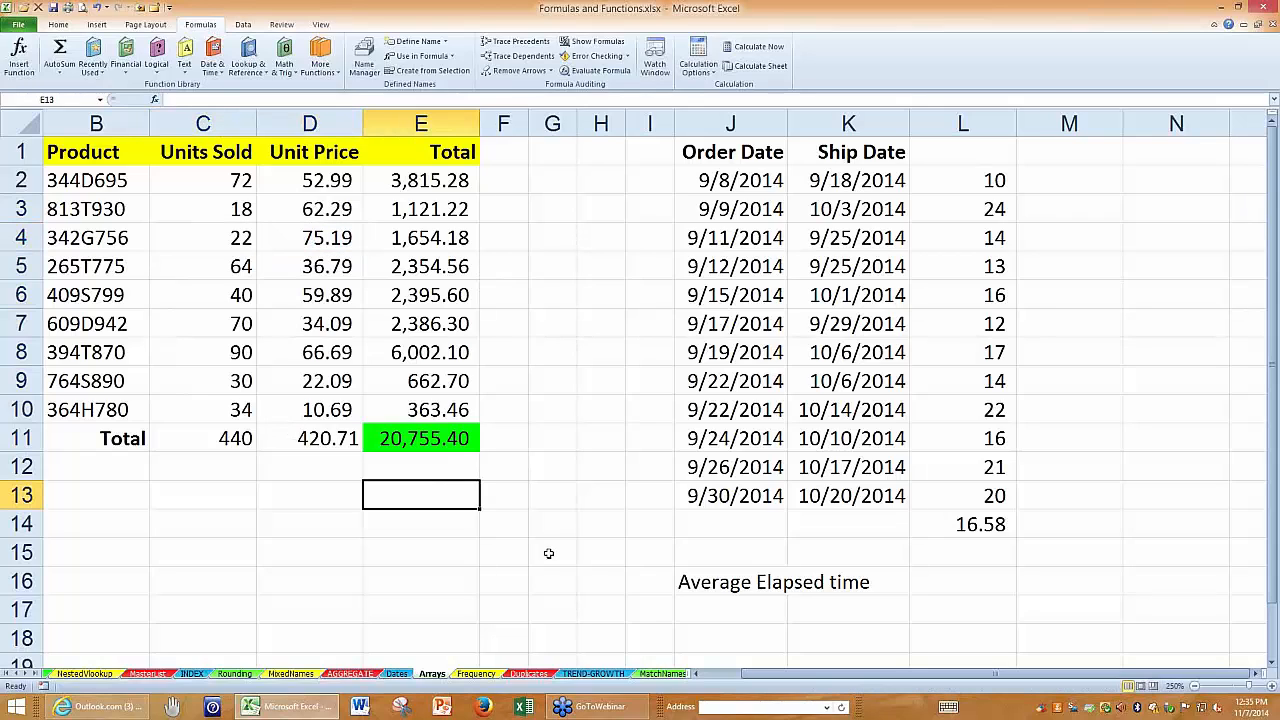
{"action": "left_click", "coordinate": [94, 150]}
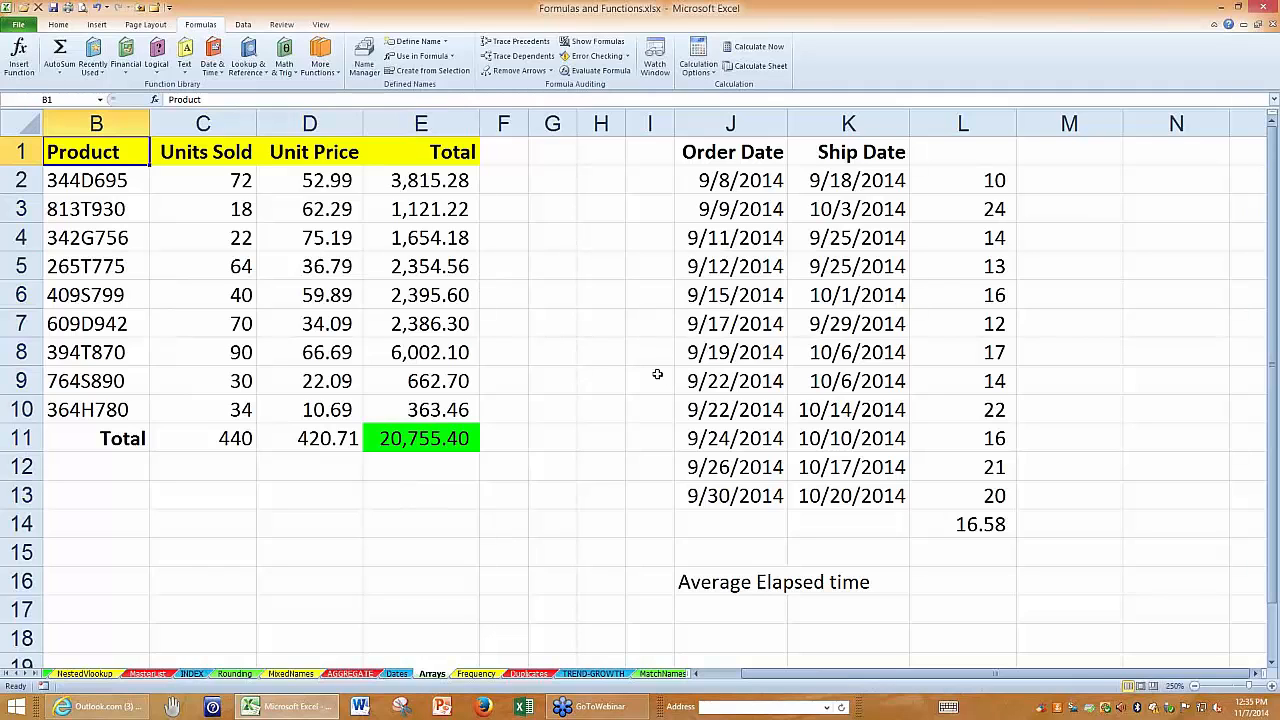
Enter =SUM(C2:C10*D2:D10) in E13 as an ordinary formula multiplying Units Sold by Unit Price.
{"action": "scroll", "coordinate": [657, 374], "scroll_direction": "up", "scroll_amount": 2, "text": "ctrl"}
{"action": "left_click", "coordinate": [467, 538]}
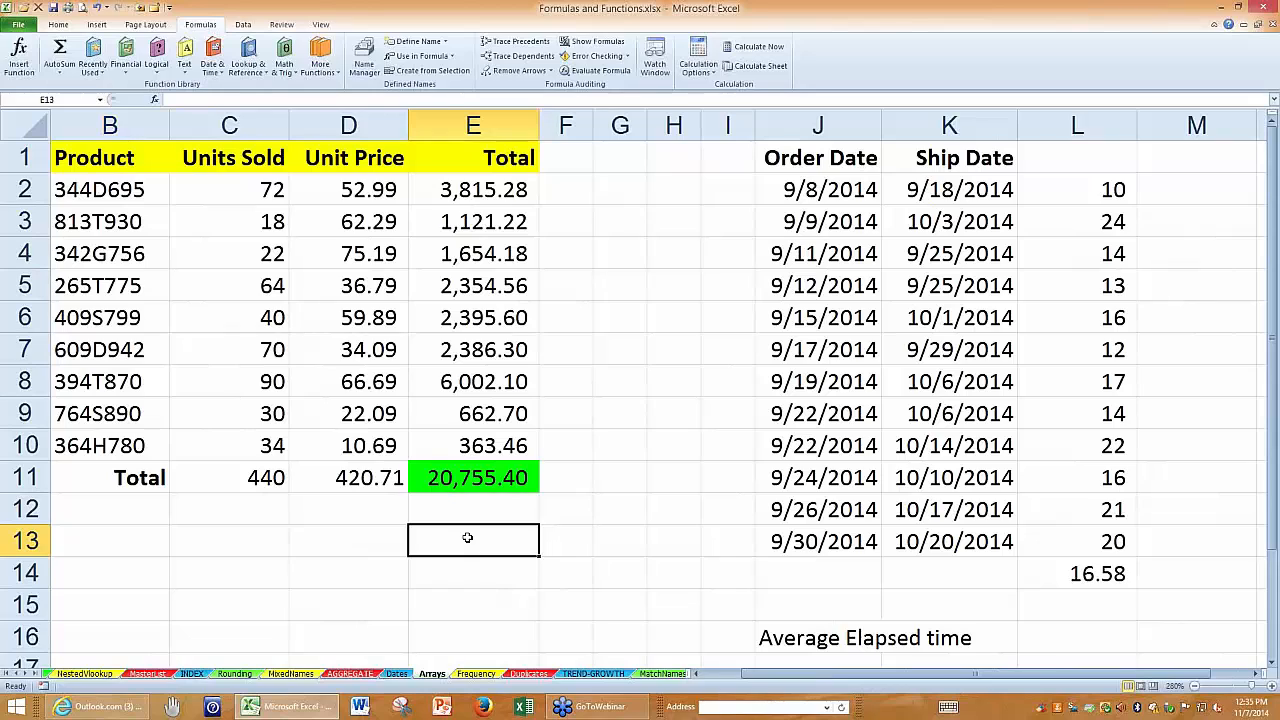
{"action": "type", "text": "=sum("}
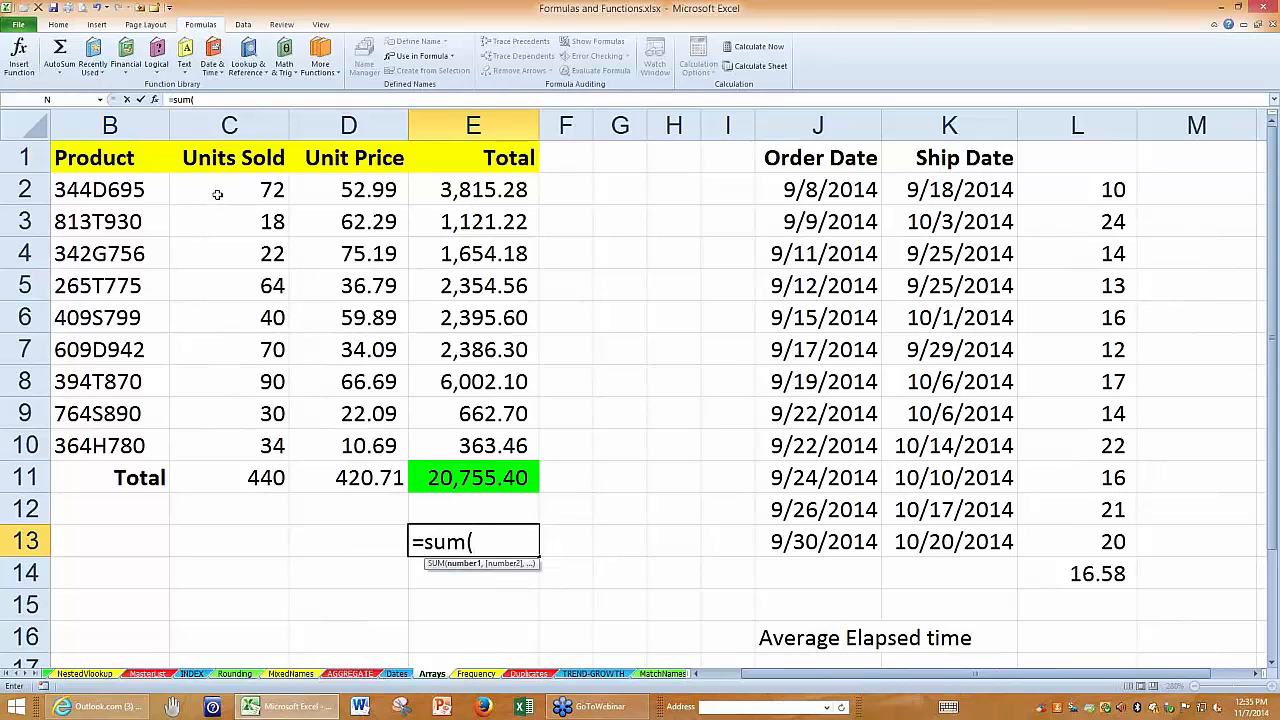
{"action": "left_click_drag", "start_coordinate": [217, 194], "coordinate": [212, 442]}
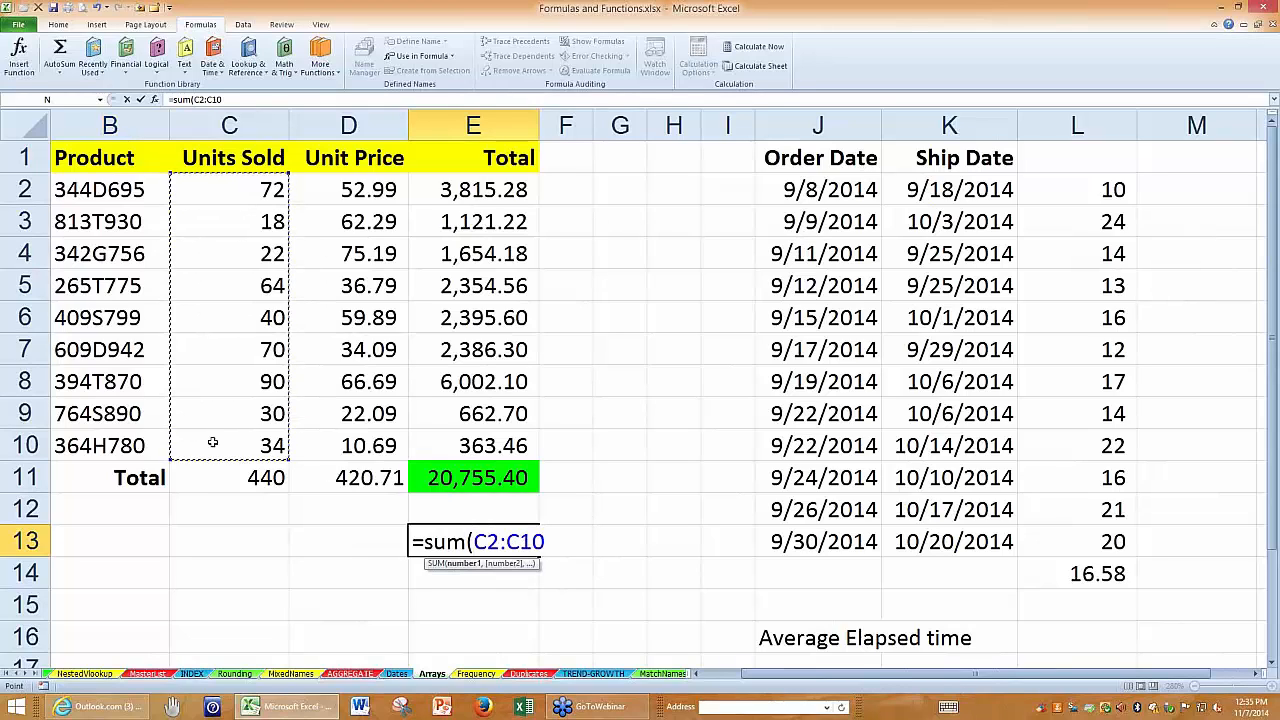
{"action": "type", "text": "*"}
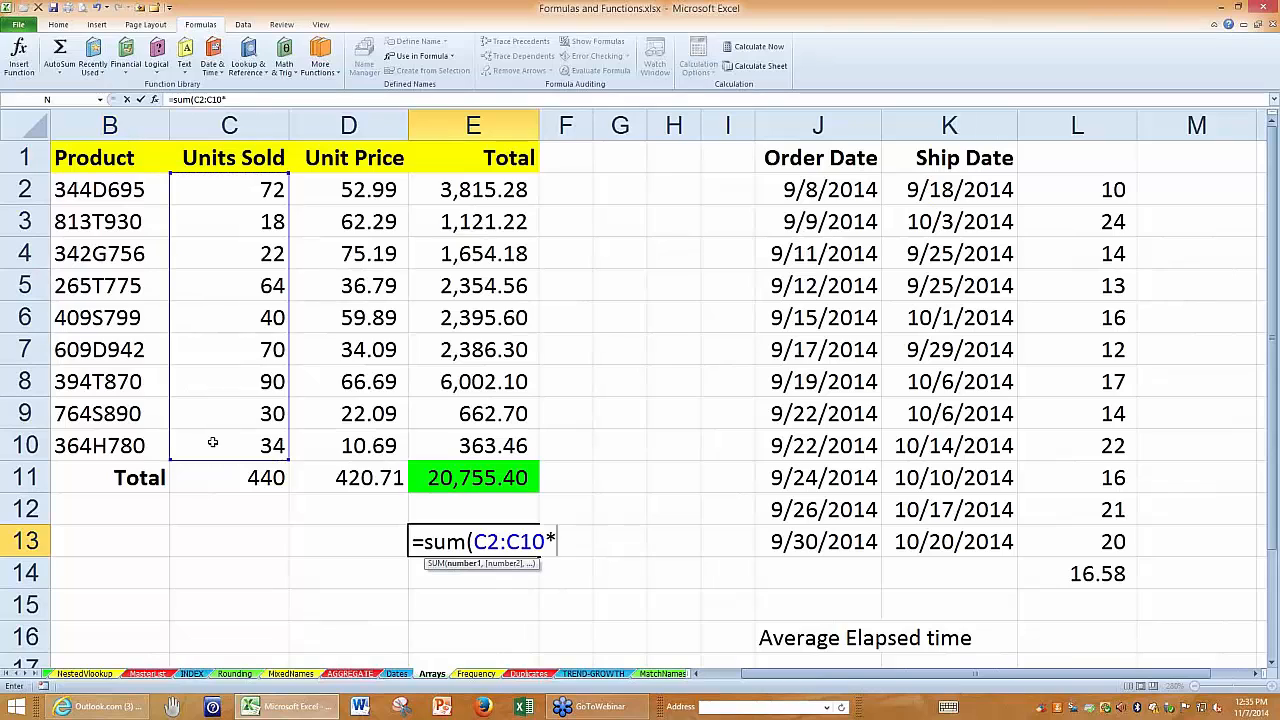
{"action": "left_click_drag", "start_coordinate": [334, 191], "coordinate": [340, 445]}
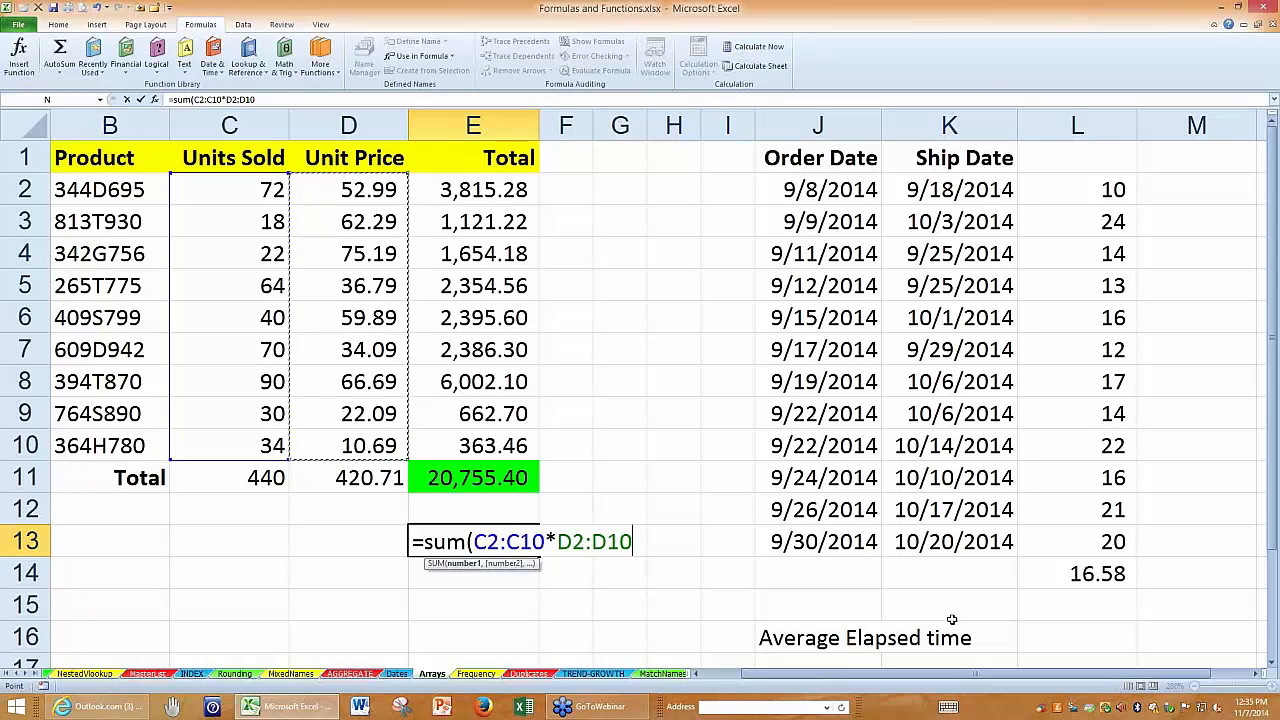
{"action": "key", "text": "Return"}
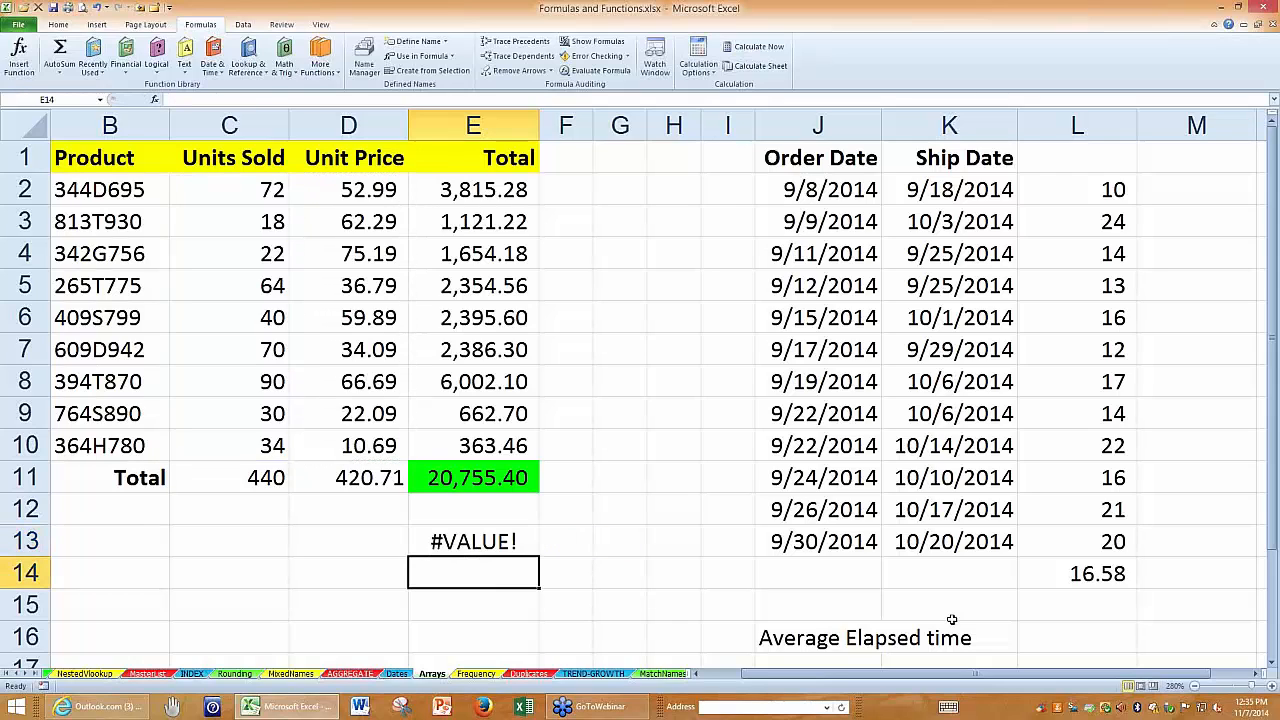
Convert the SUM formula in E13 to an array formula and compare it with the total in E11.
{"action": "double_click", "coordinate": [520, 541]}
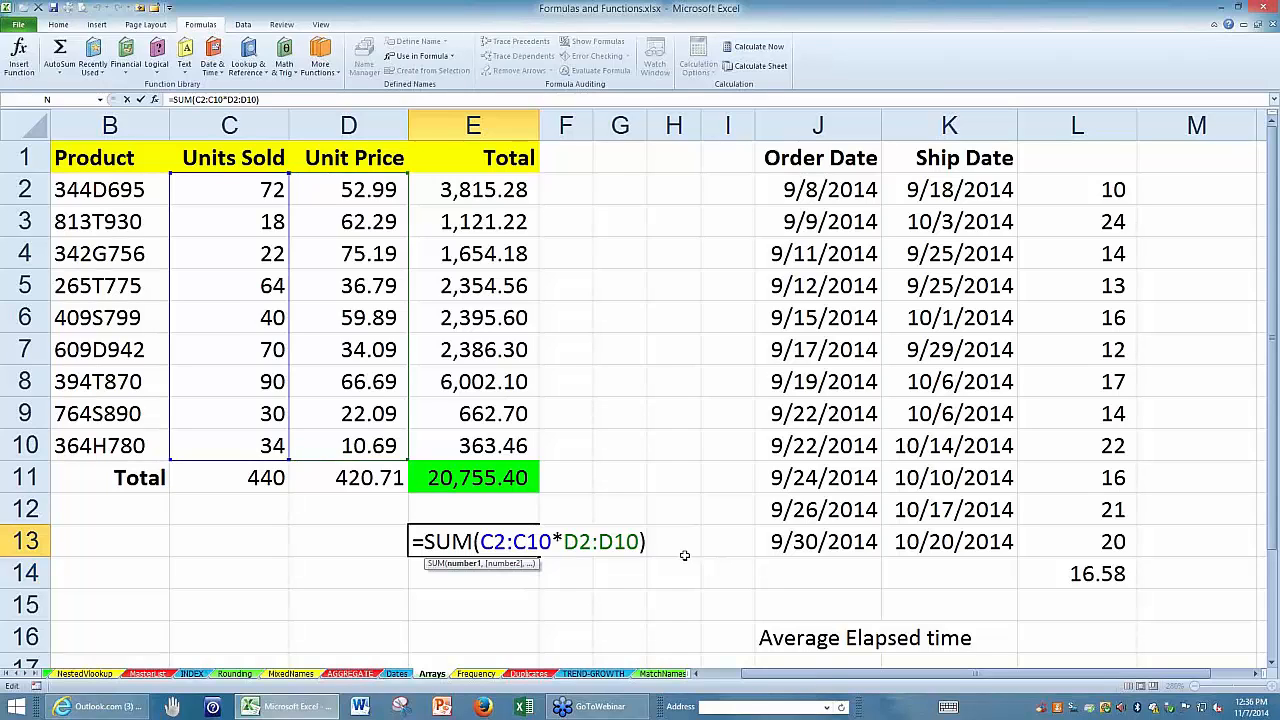
{"action": "key", "text": "ctrl+shift+Return"}
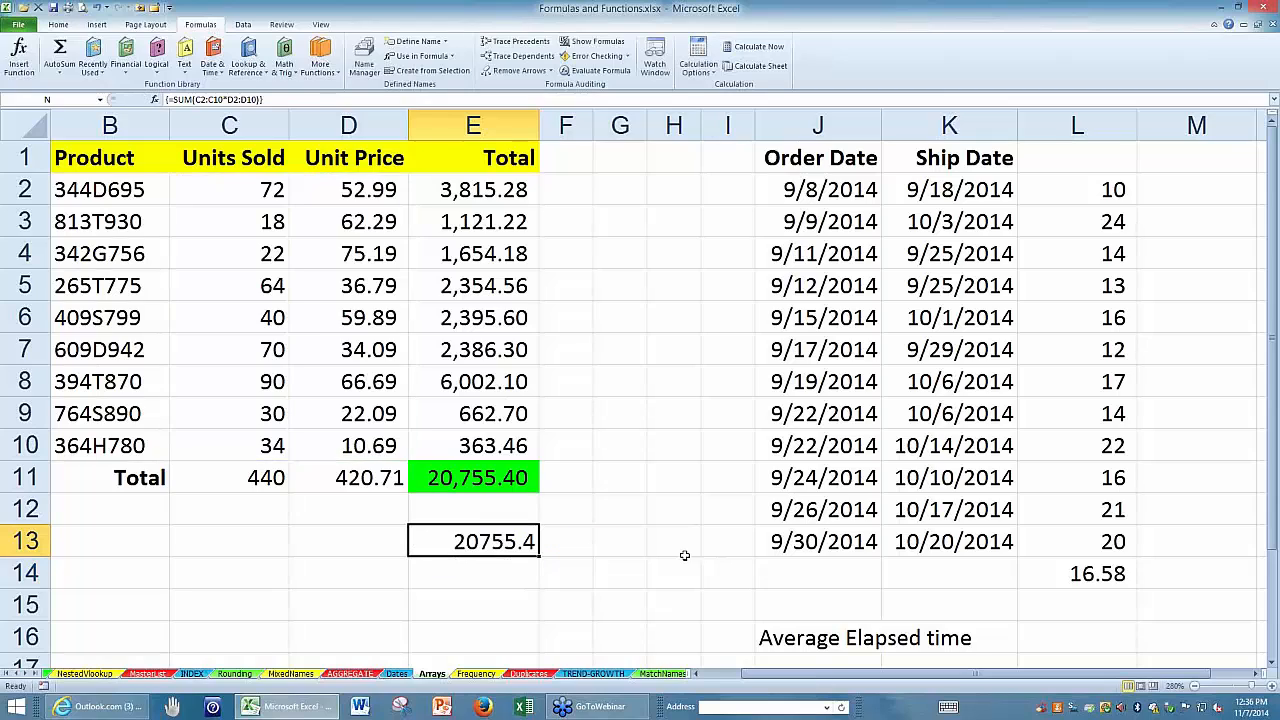
{"action": "left_click", "coordinate": [482, 476]}
{"action": "left_click", "coordinate": [486, 541]}
Review the array formula in E13 against the row totals in E2:E10, keeping it as an array formula.
{"action": "double_click", "coordinate": [441, 541]}
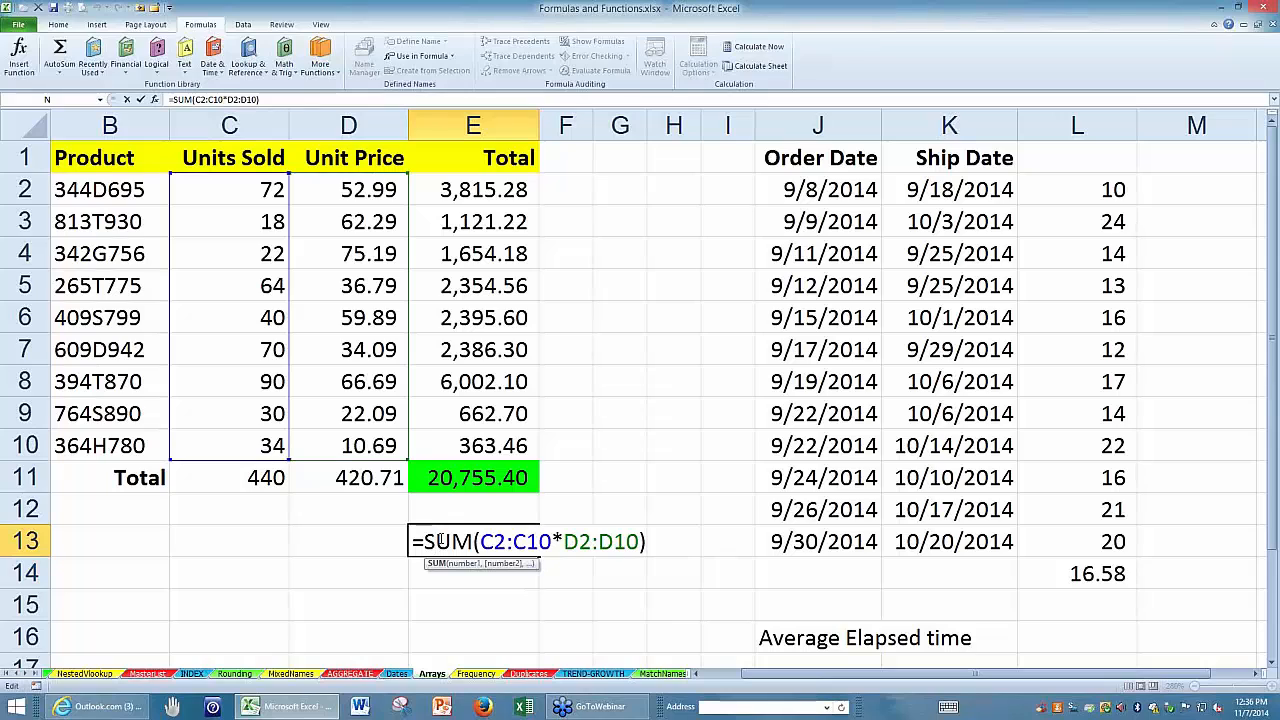
{"action": "key", "text": "ctrl+shift+Return"}
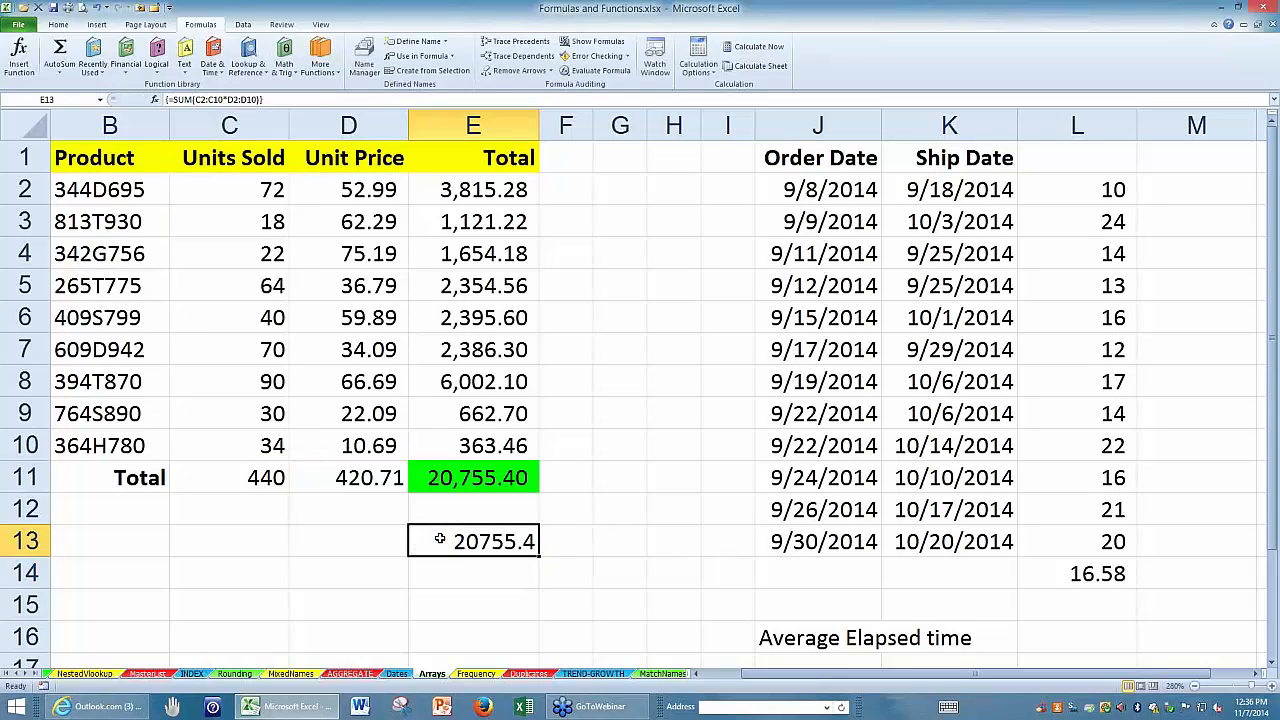
{"action": "double_click", "coordinate": [440, 539]}
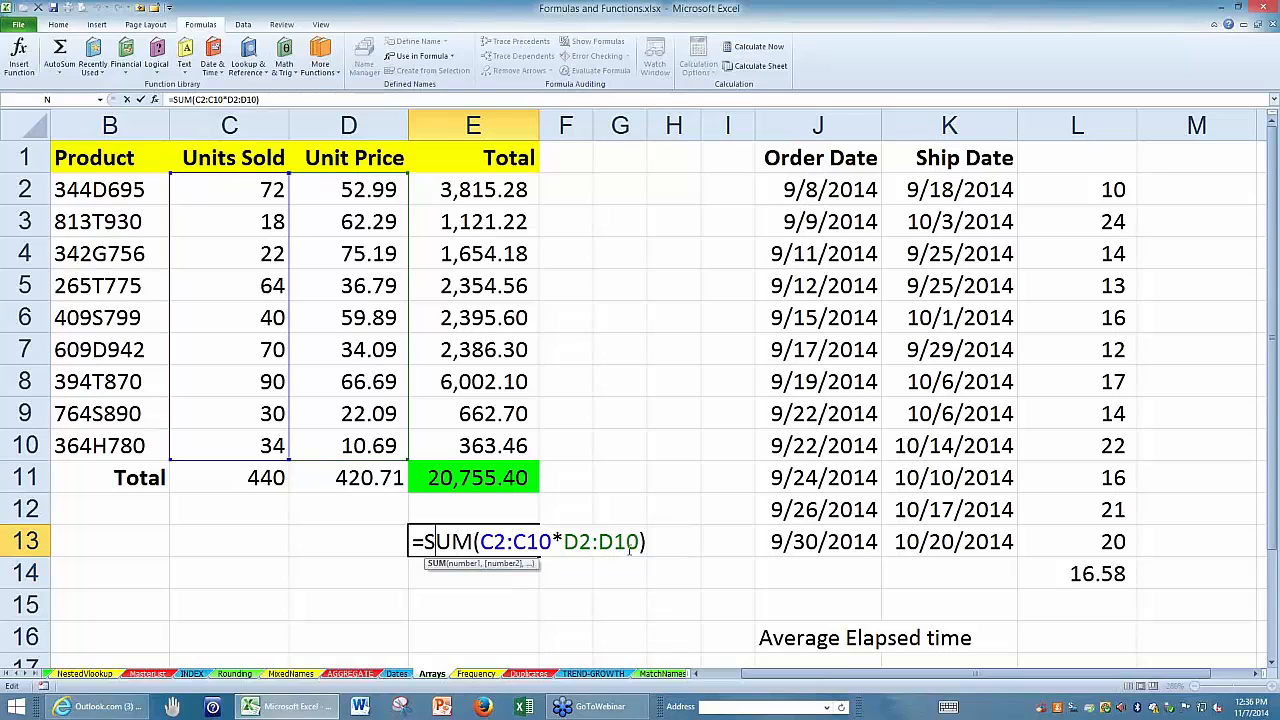
{"action": "key", "text": "ctrl+shift+Return"}
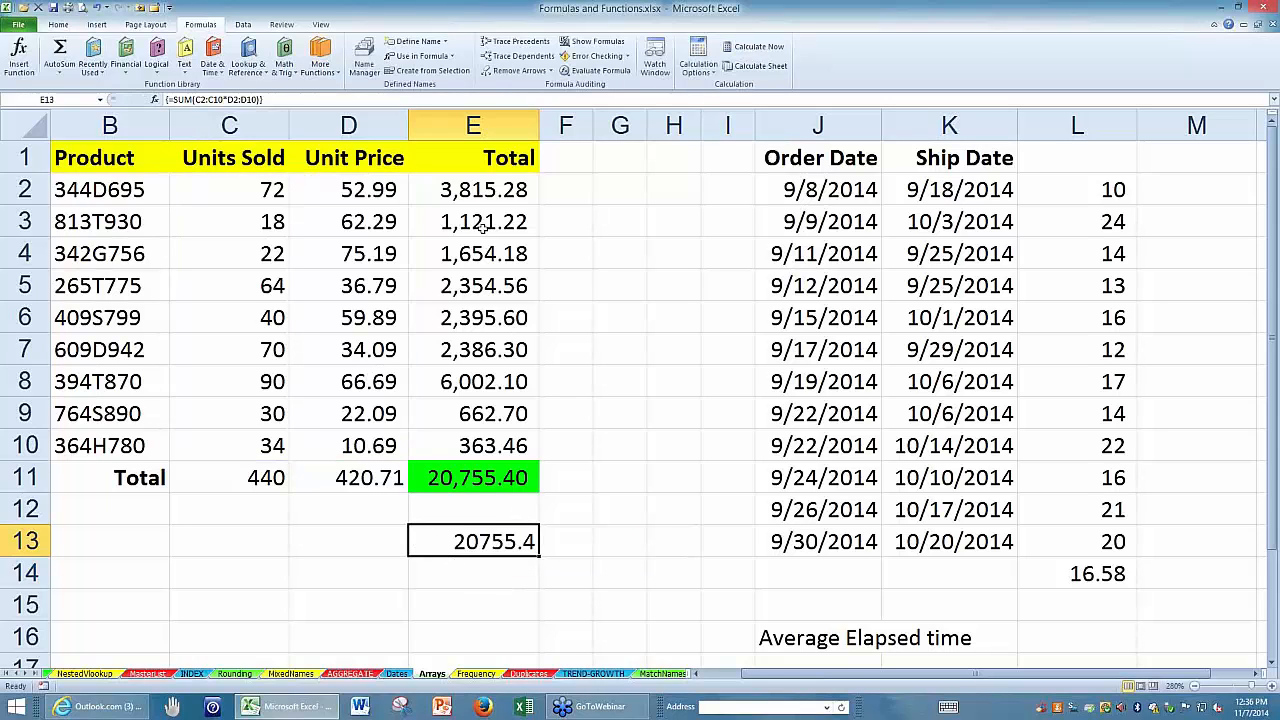
{"action": "left_click_drag", "start_coordinate": [474, 190], "coordinate": [470, 446]}
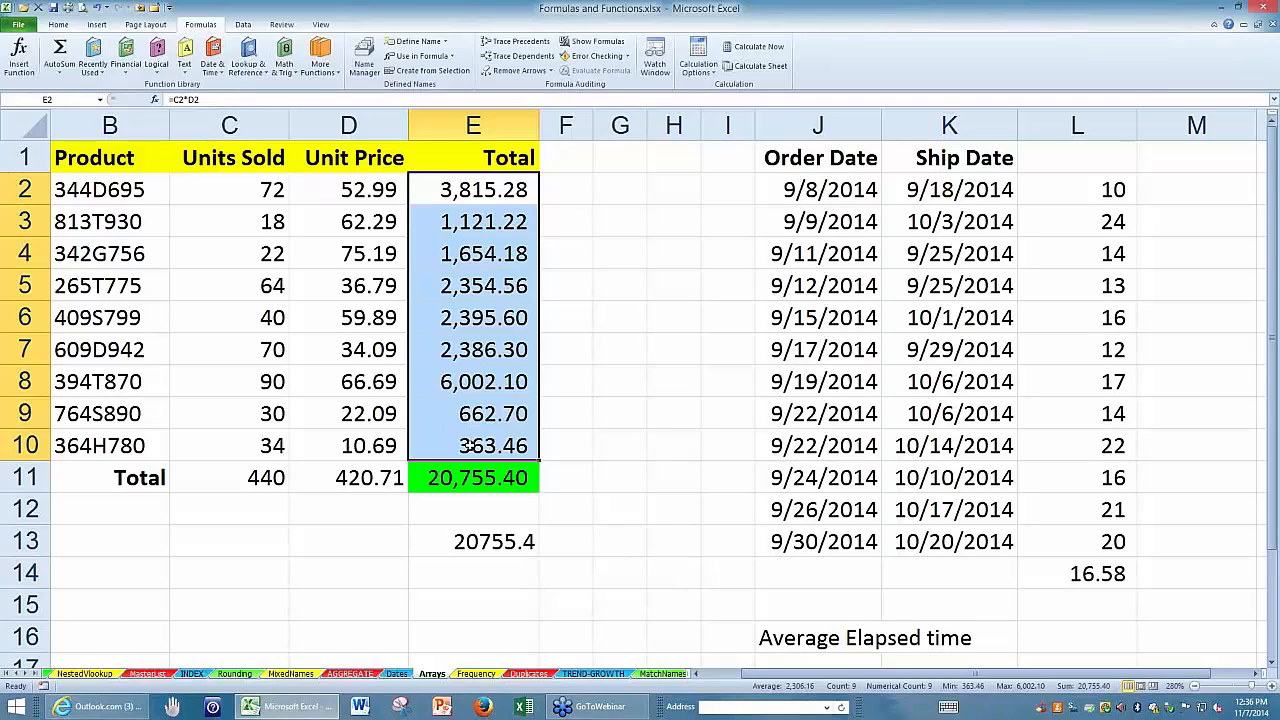
{"action": "left_click", "coordinate": [473, 541]}
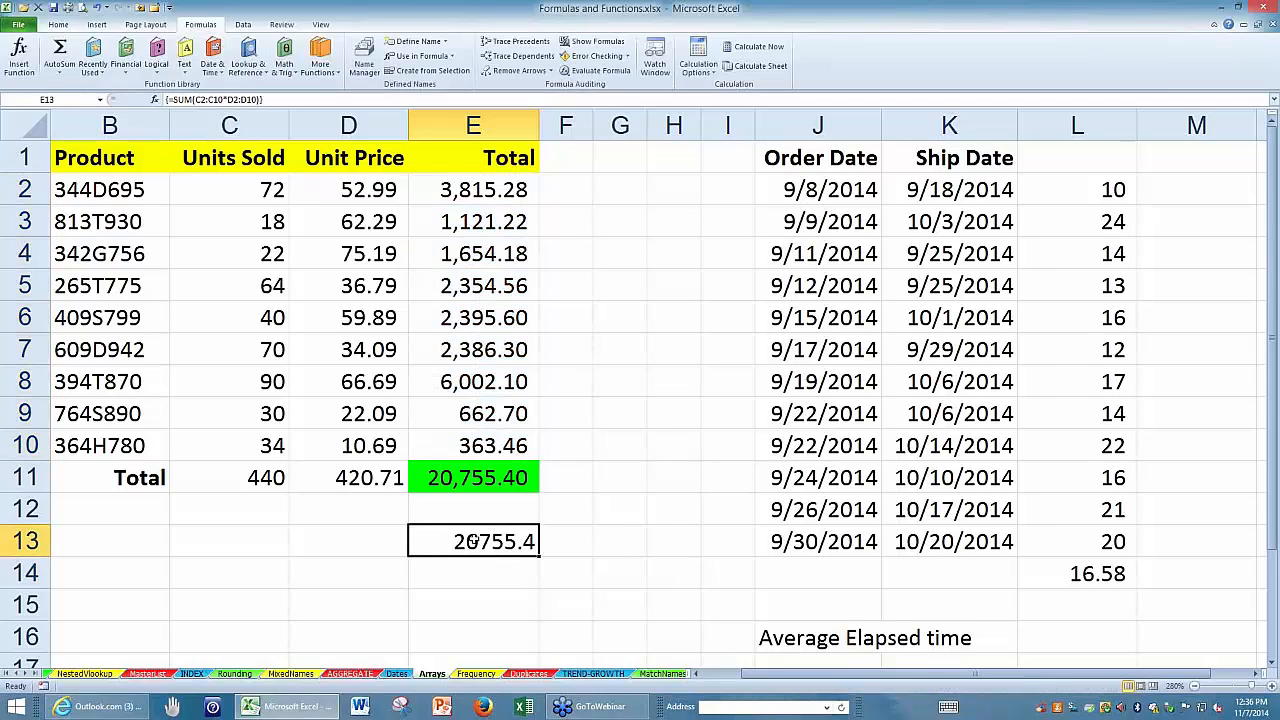
{"action": "double_click", "coordinate": [473, 541]}
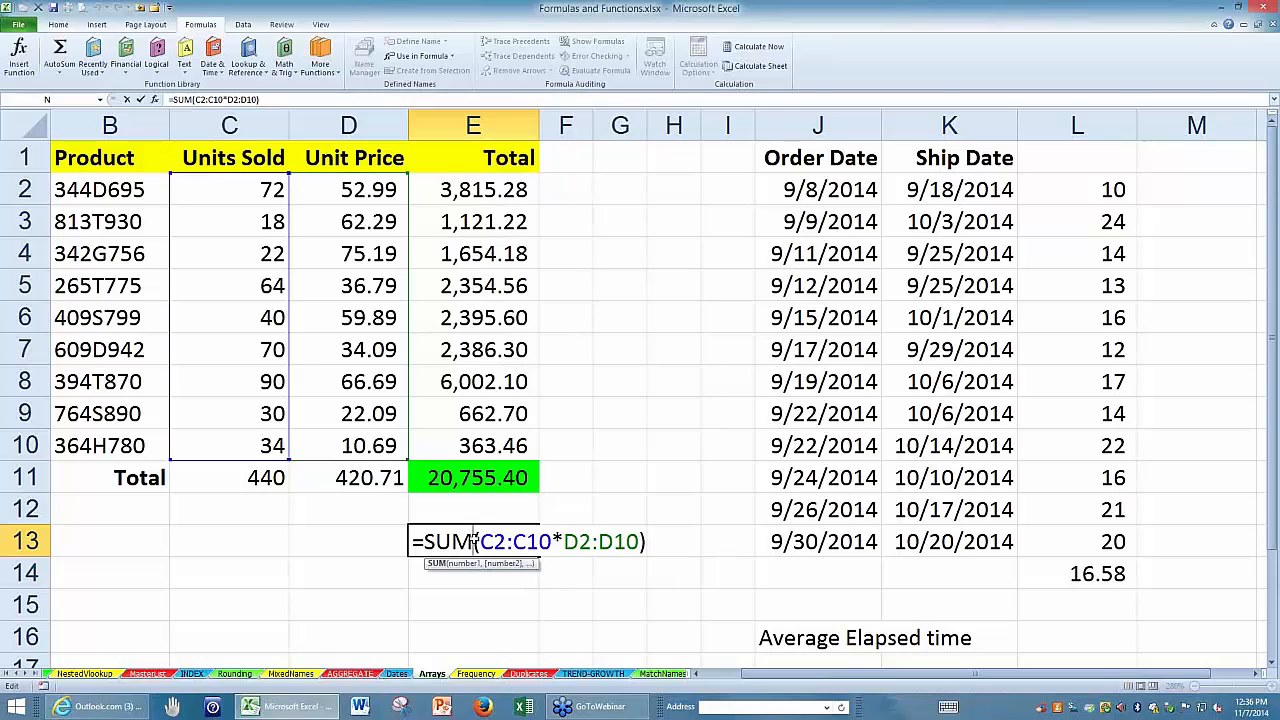
{"action": "key", "text": "ctrl+shift+Return"}
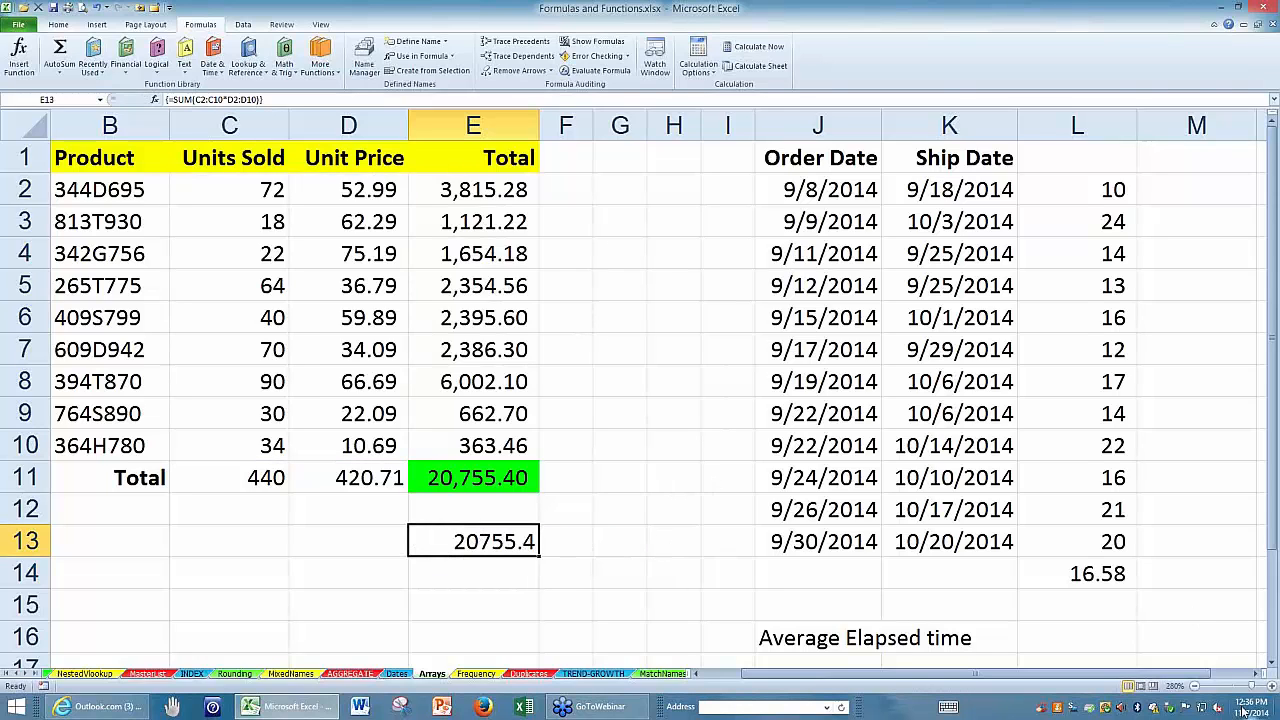
Examine the Ship Date minus Order Date formula in L2 and the elapsed days in L2:L13.
{"action": "mouse_move", "coordinate": [1270, 700]}
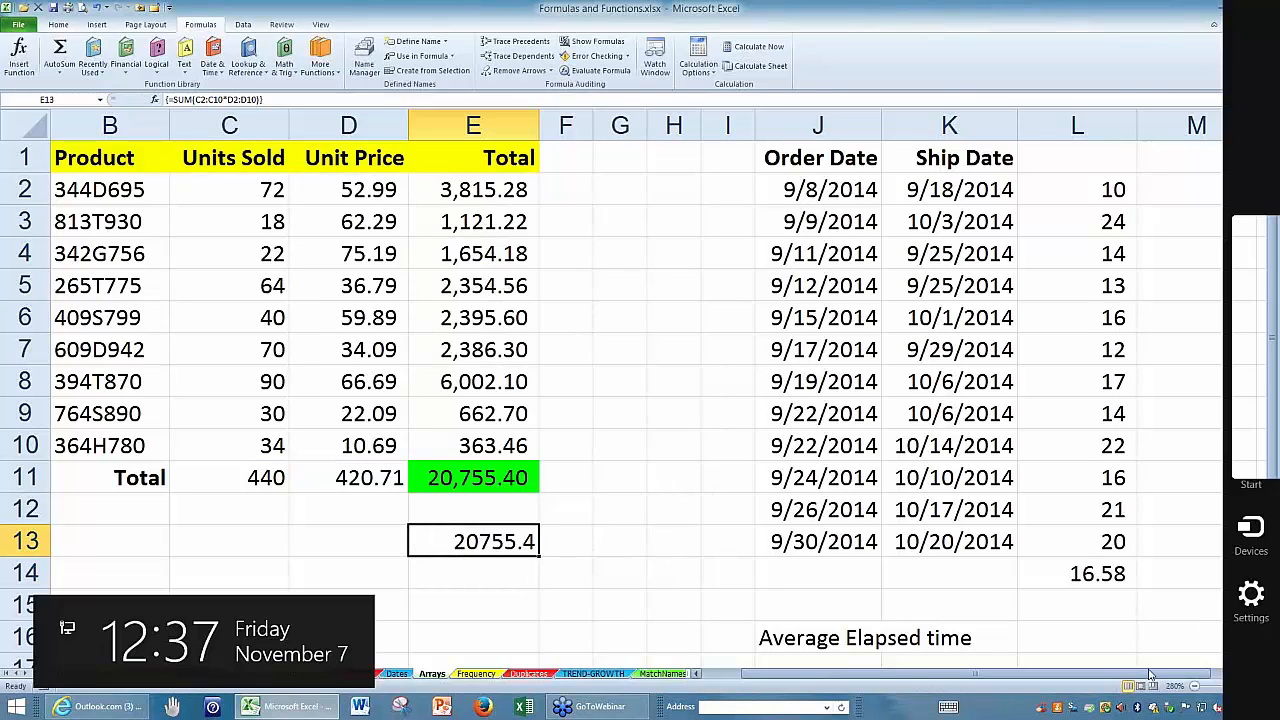
{"action": "left_click", "coordinate": [1257, 674]}
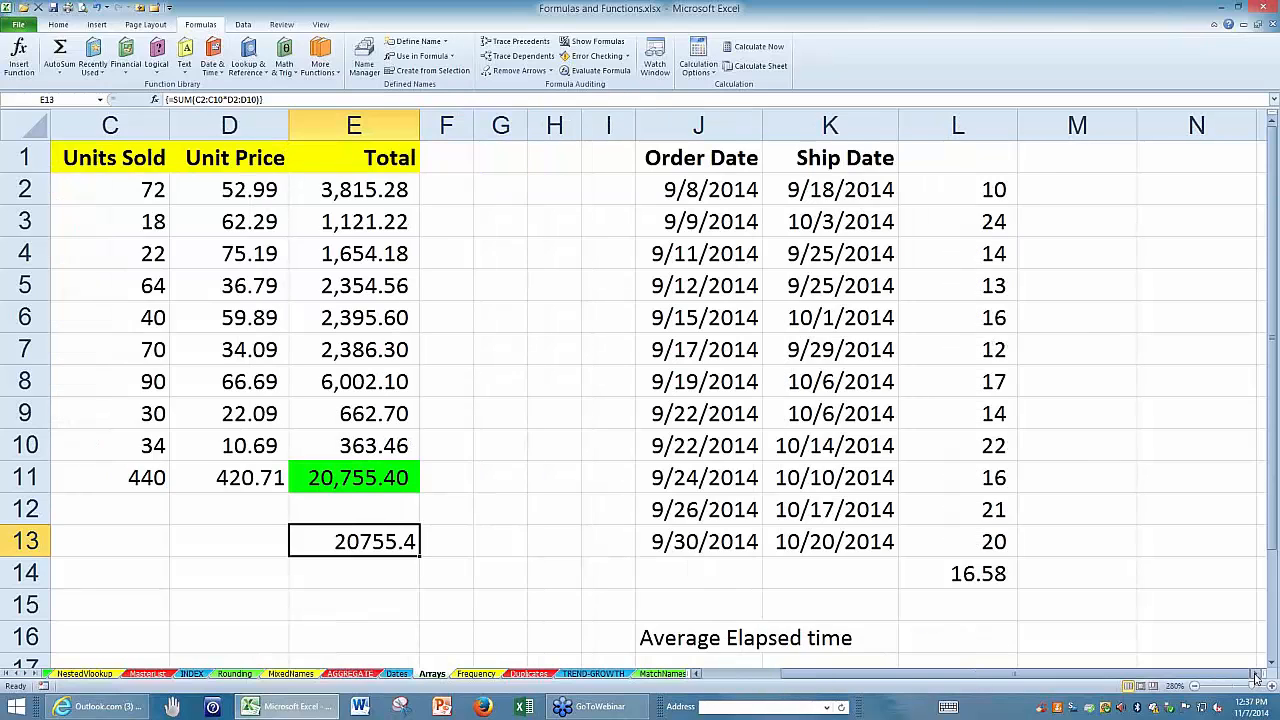
{"action": "left_click", "coordinate": [1257, 674]}
{"action": "left_click", "coordinate": [1257, 674]}
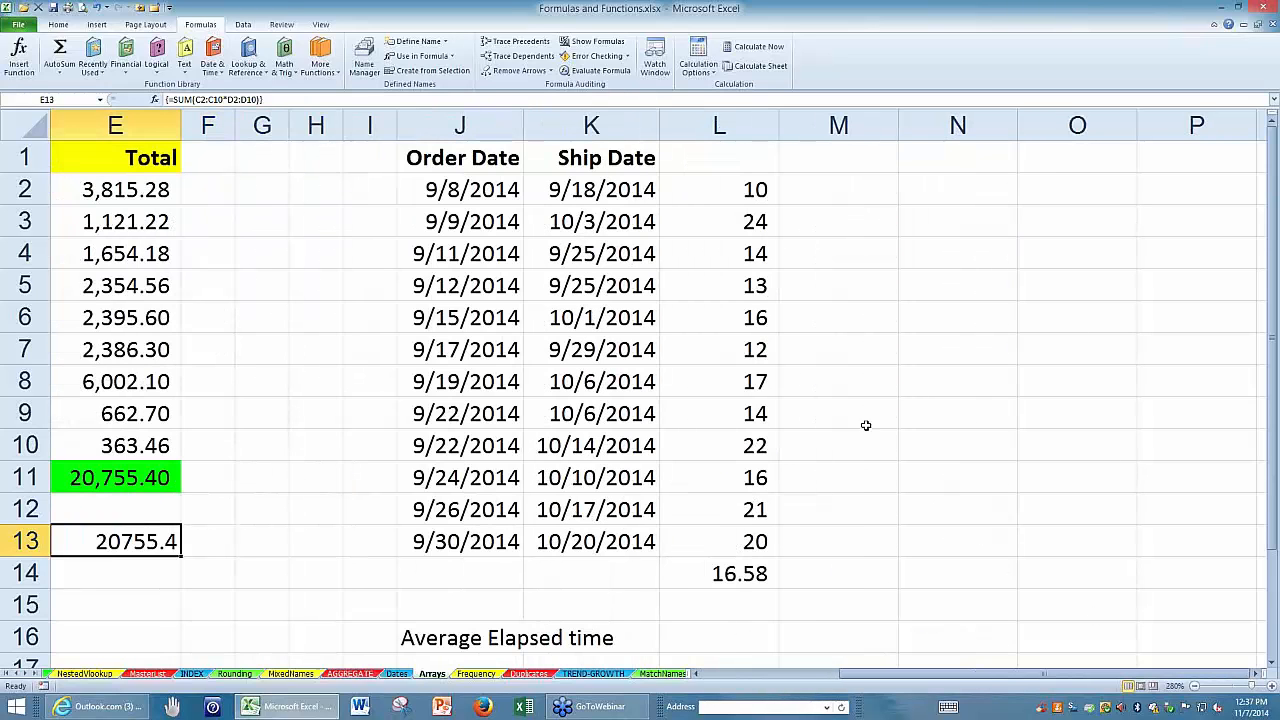
{"action": "double_click", "coordinate": [729, 196]}
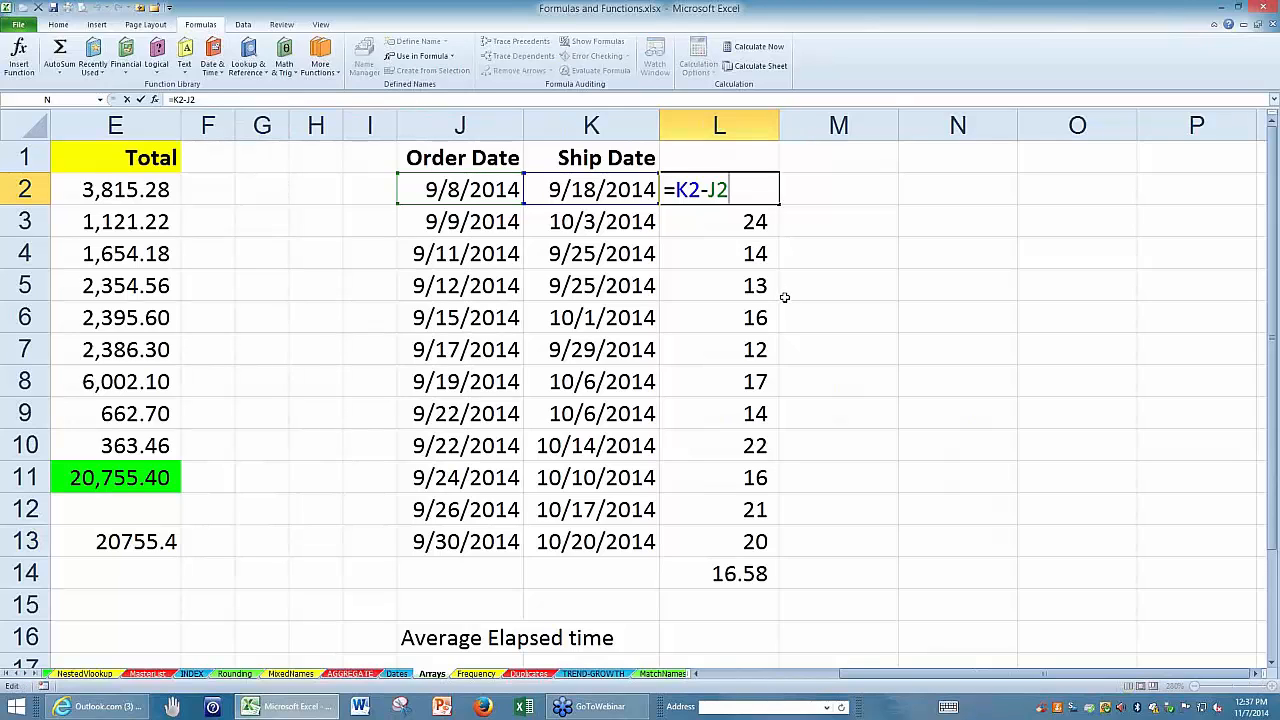
{"action": "key", "text": "Escape"}
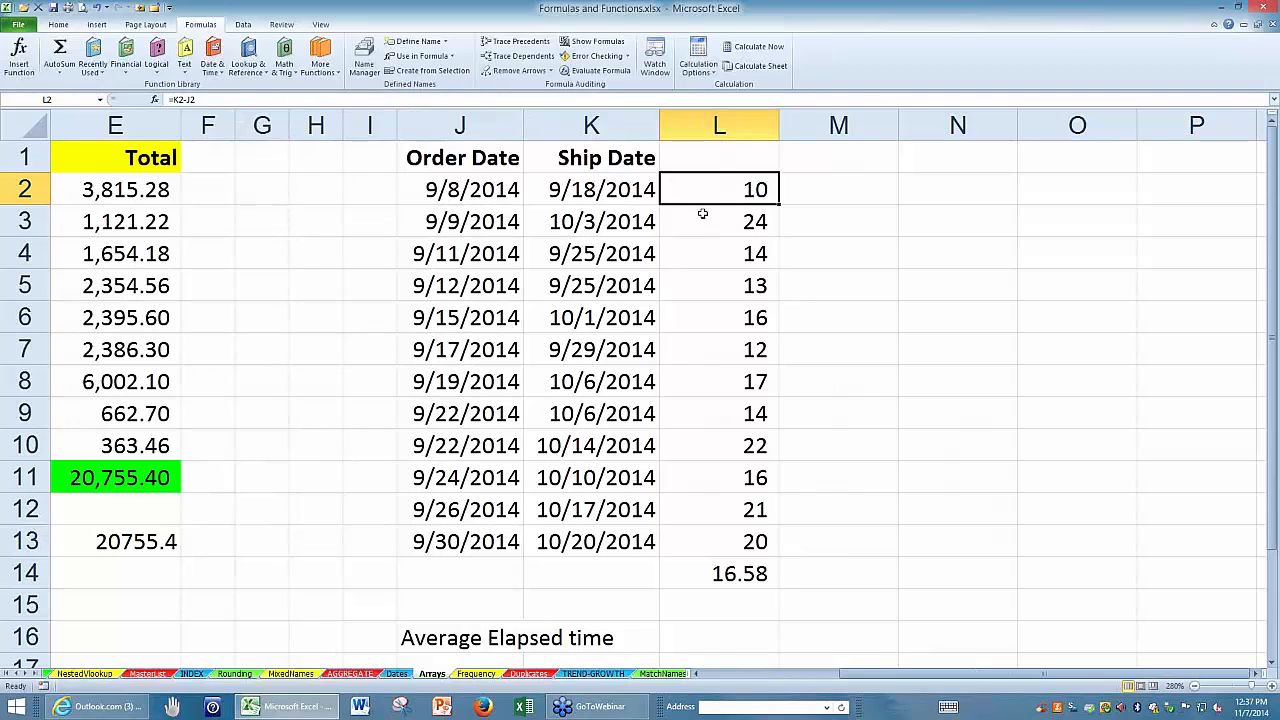
{"action": "left_click_drag", "start_coordinate": [711, 191], "coordinate": [765, 530]}
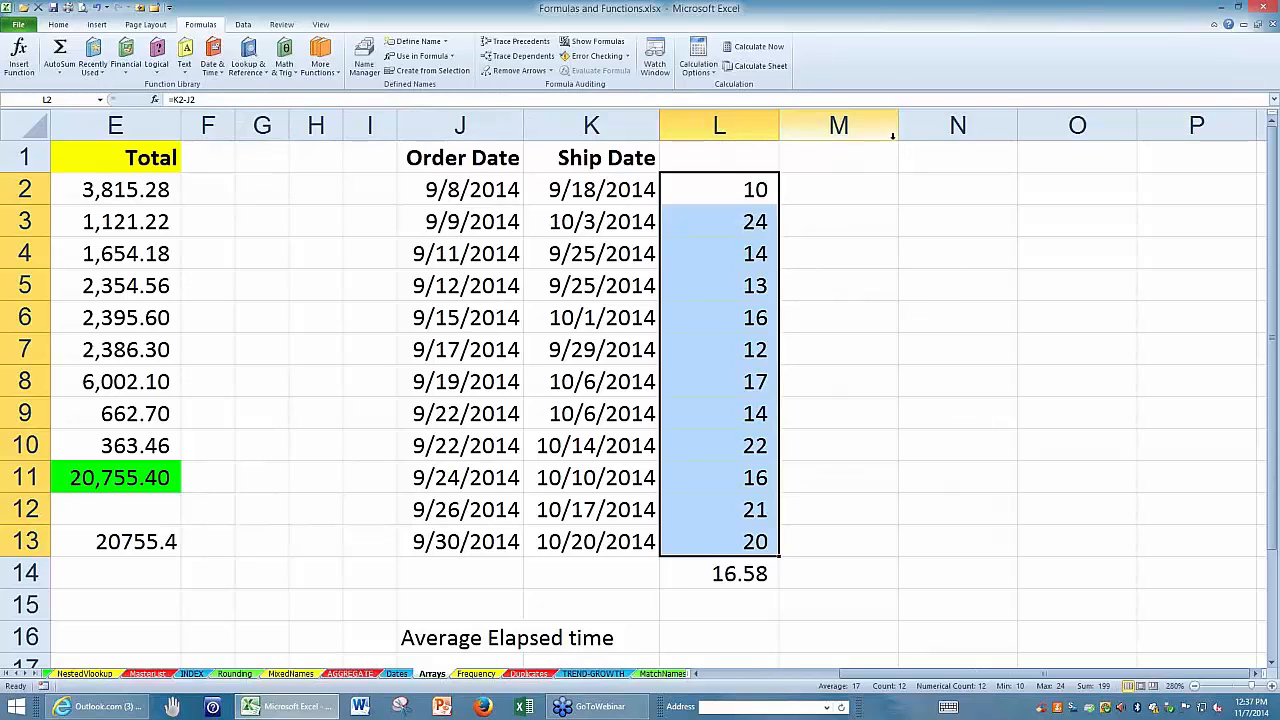
Widen column M to make room for a long formula and recheck the subtraction formula in L2.
{"action": "left_click_drag", "start_coordinate": [899, 130], "coordinate": [1130, 153]}
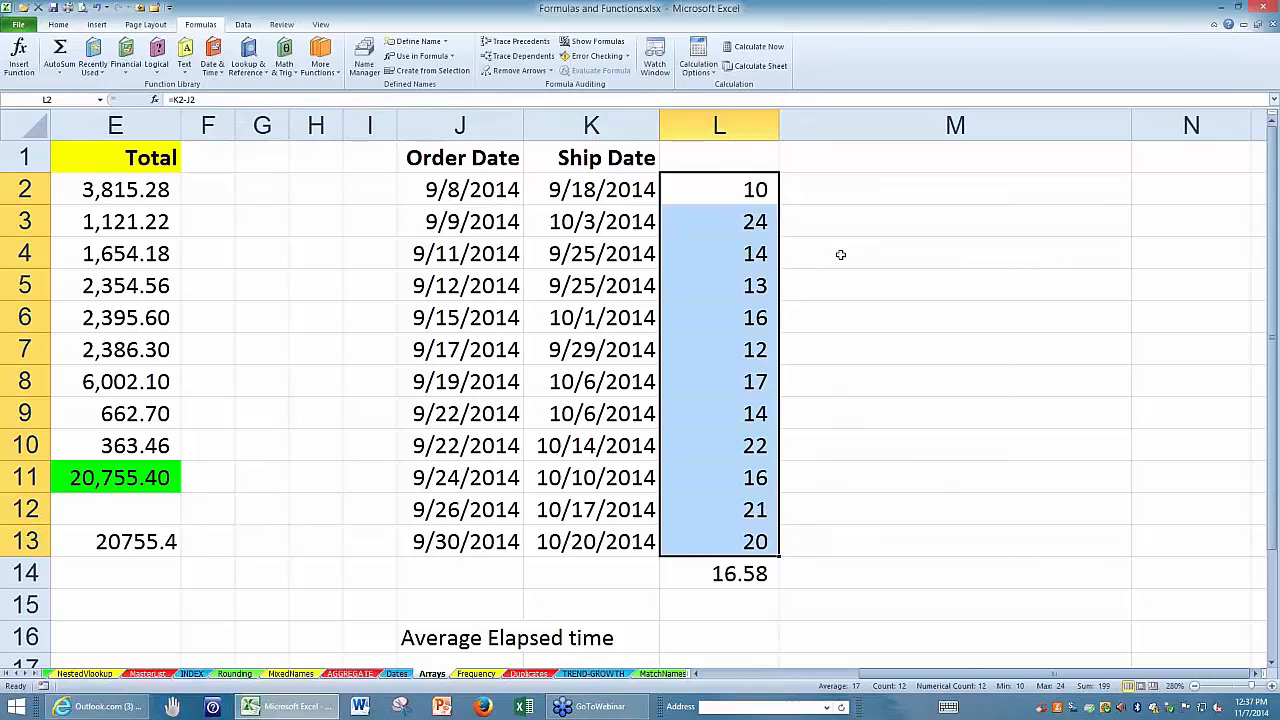
{"action": "left_click", "coordinate": [794, 251]}
{"action": "left_click", "coordinate": [716, 190]}
{"action": "key", "text": "F2"}
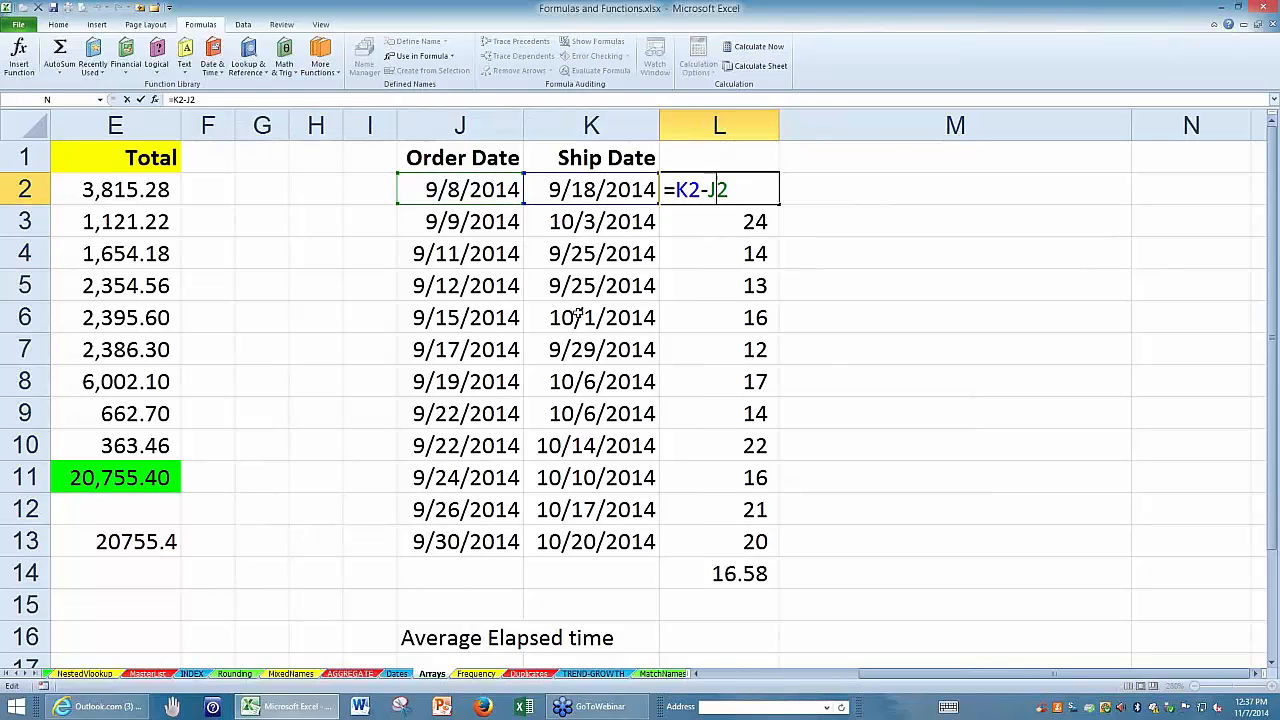
{"action": "key", "text": "Escape"}
Enter =AVERAGE(K2:K13-J2:J13) in M3 as an ordinary formula for the average elapsed time.
{"action": "left_click", "coordinate": [836, 224]}
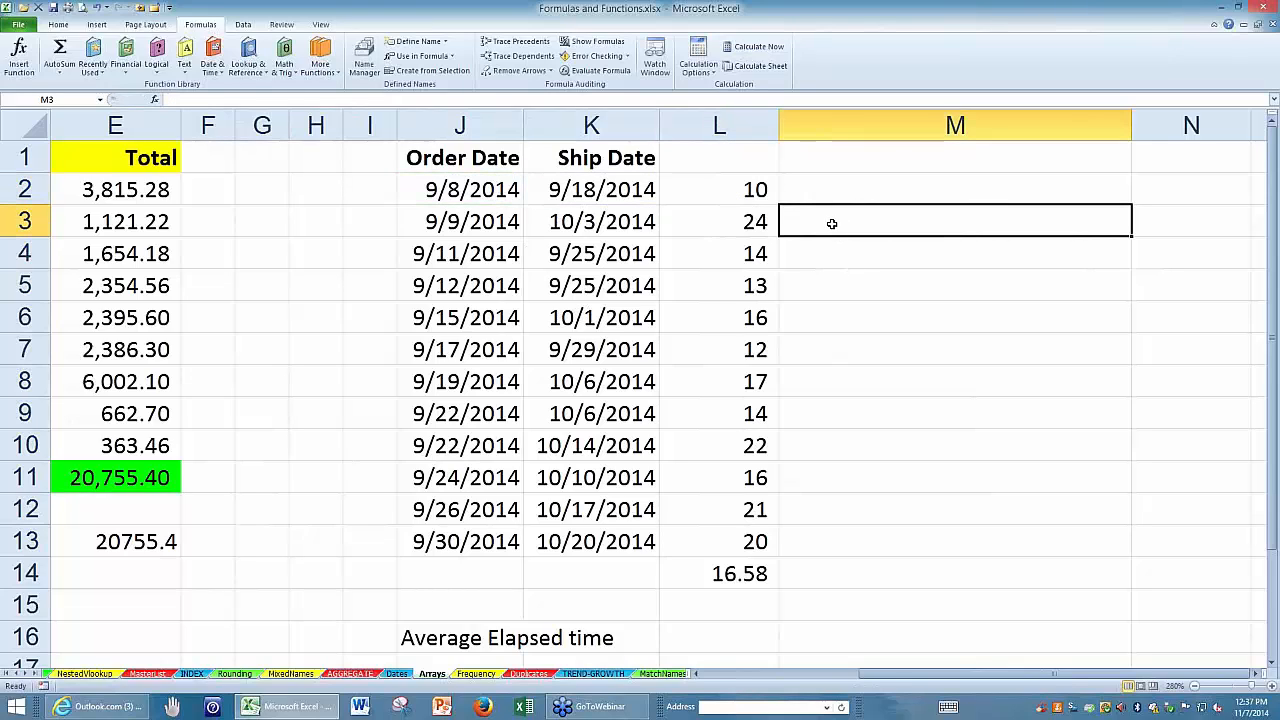
{"action": "type", "text": "=average("}
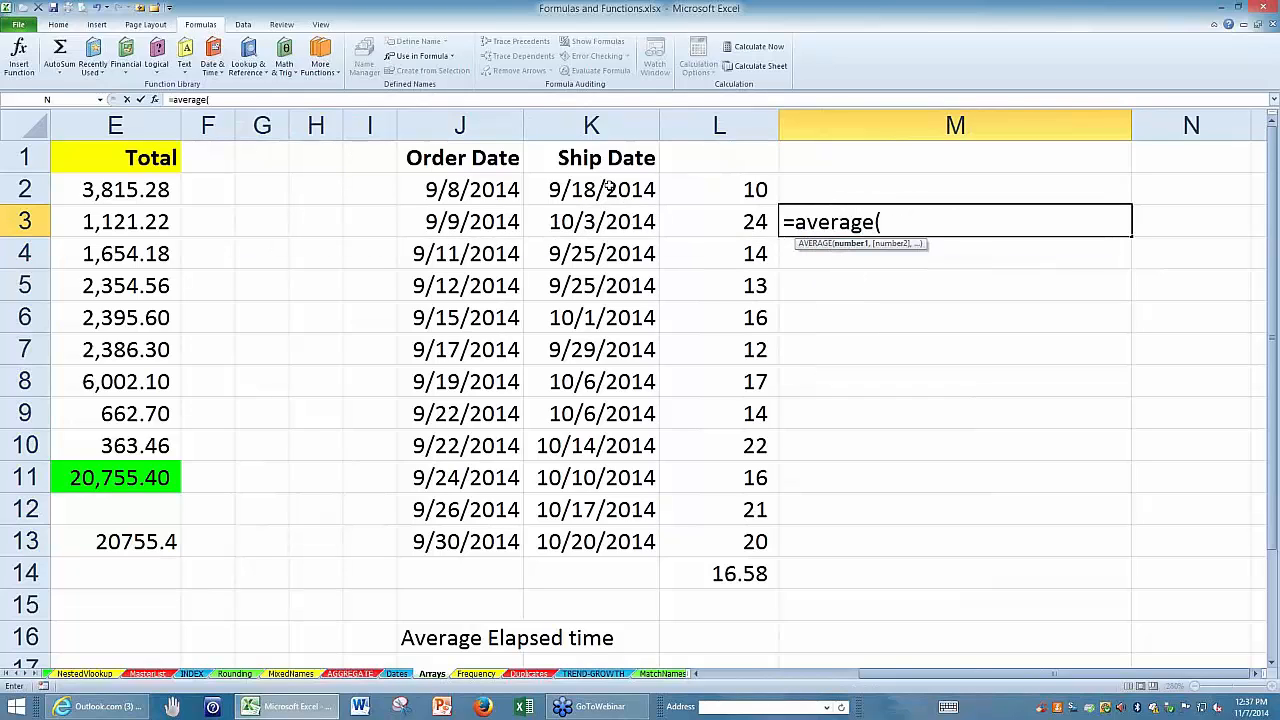
{"action": "left_click_drag", "start_coordinate": [607, 186], "coordinate": [617, 537]}
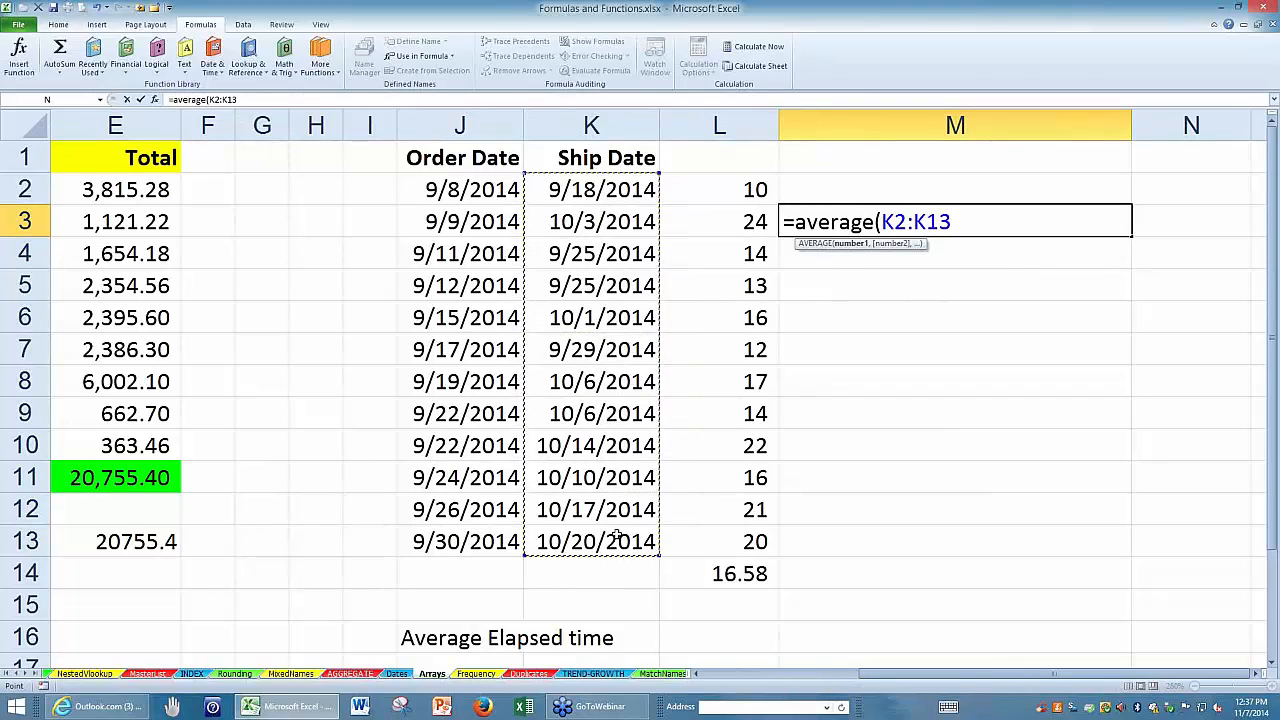
{"action": "type", "text": "-"}
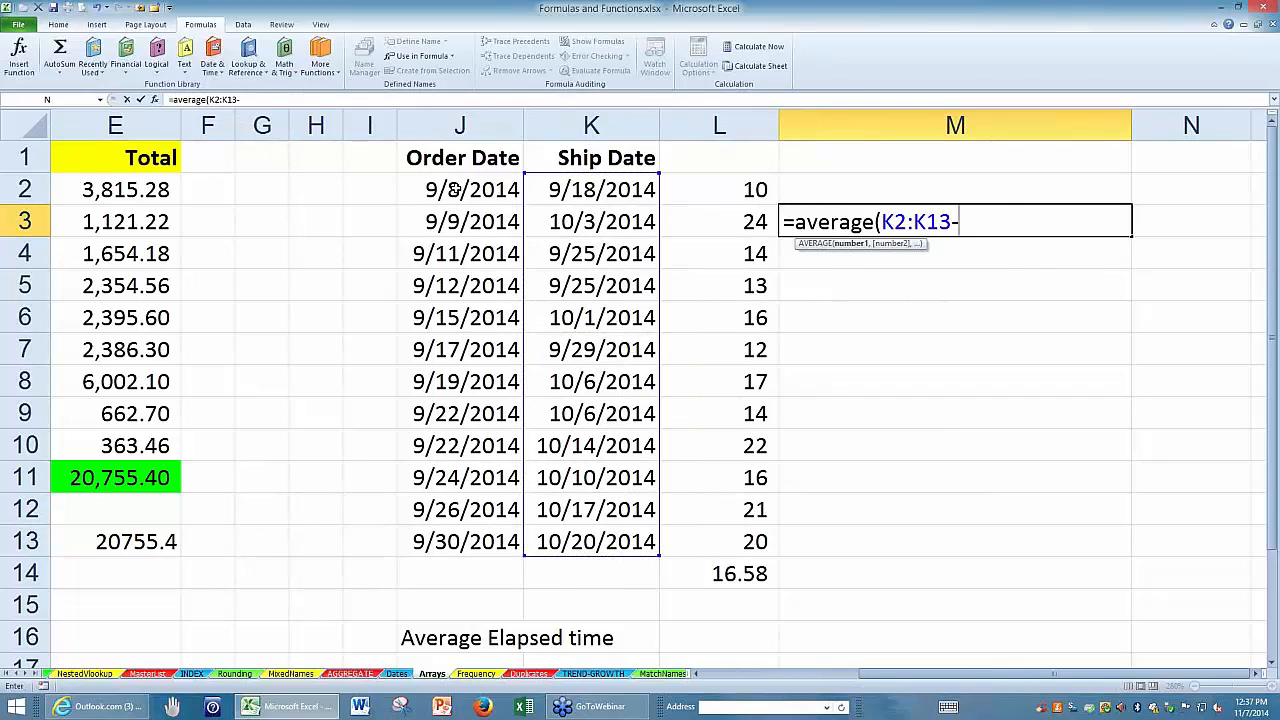
{"action": "left_click_drag", "start_coordinate": [455, 190], "coordinate": [495, 540]}
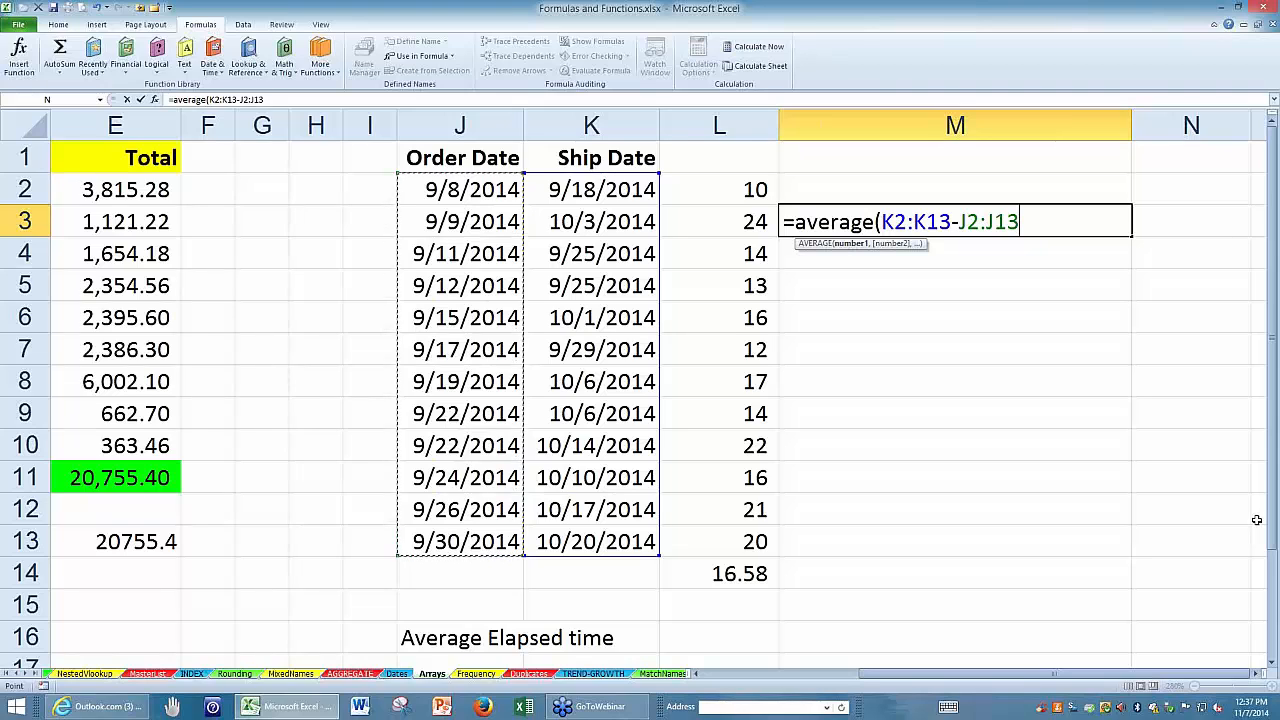
{"action": "key", "text": "Return"}
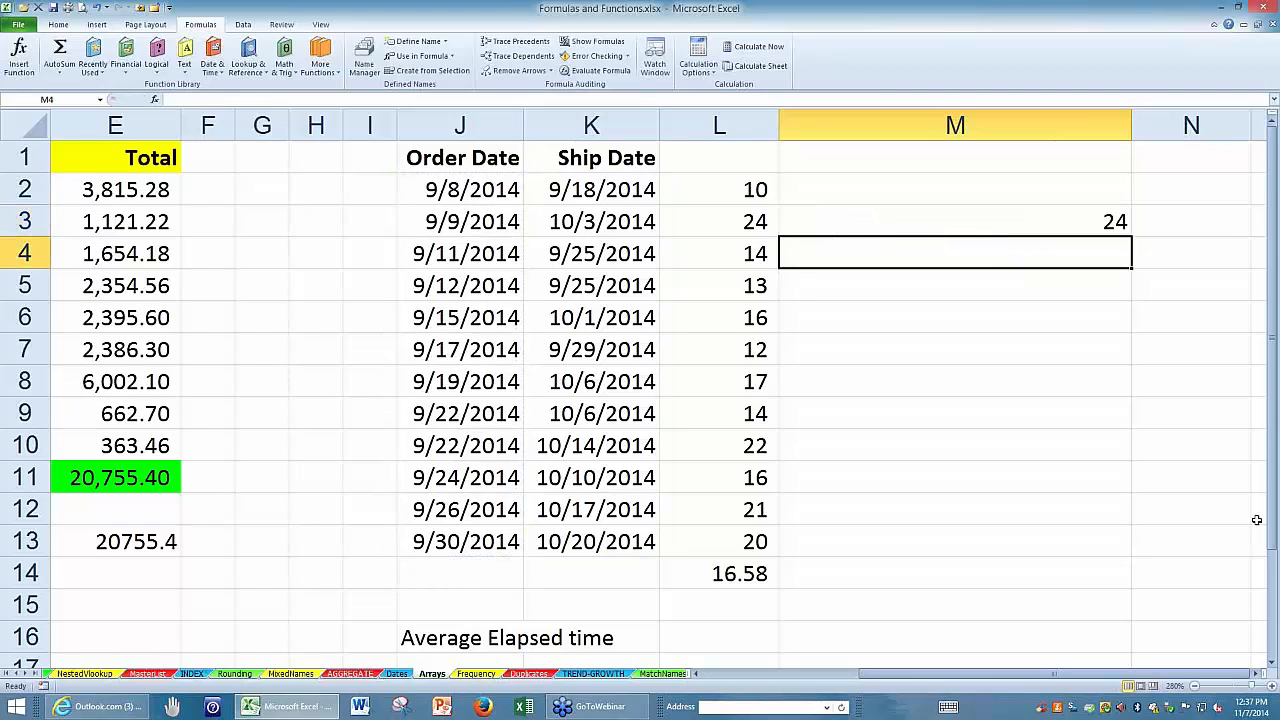
Check the AVERAGE formula in L14, and convert the AVERAGE formula in M3 to an array formula.
{"action": "double_click", "coordinate": [738, 573]}
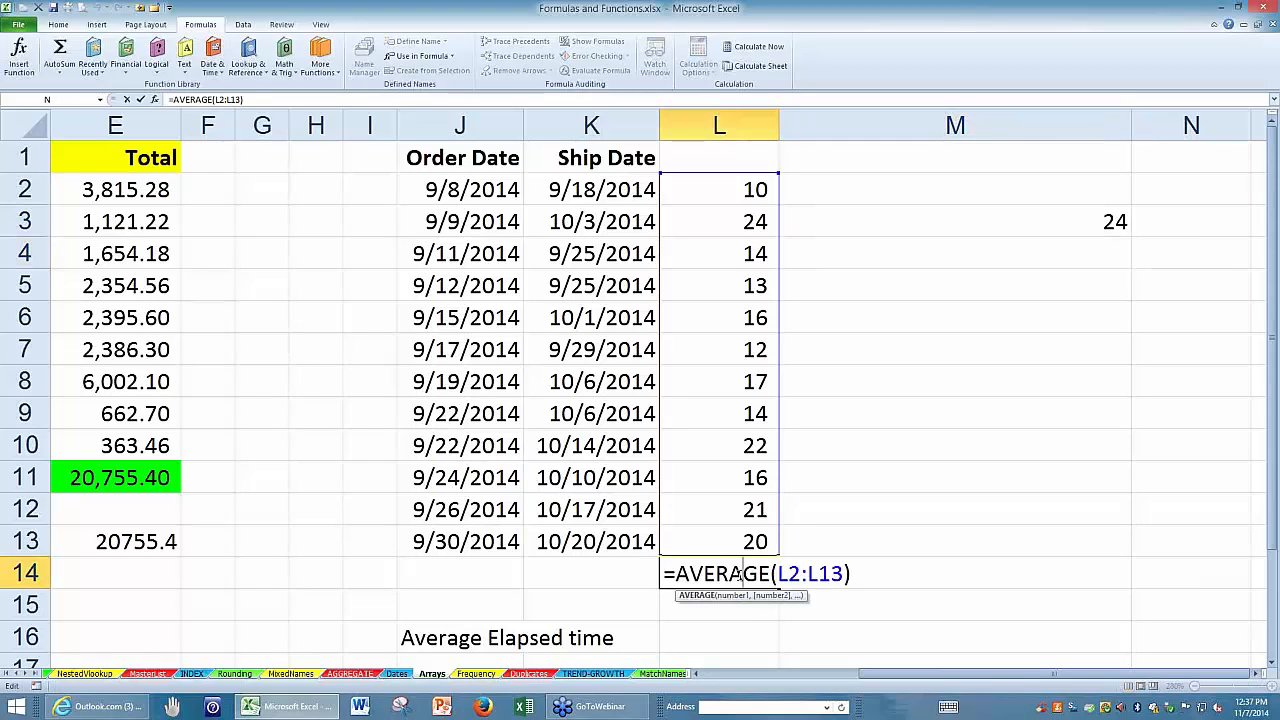
{"action": "key", "text": "Escape"}
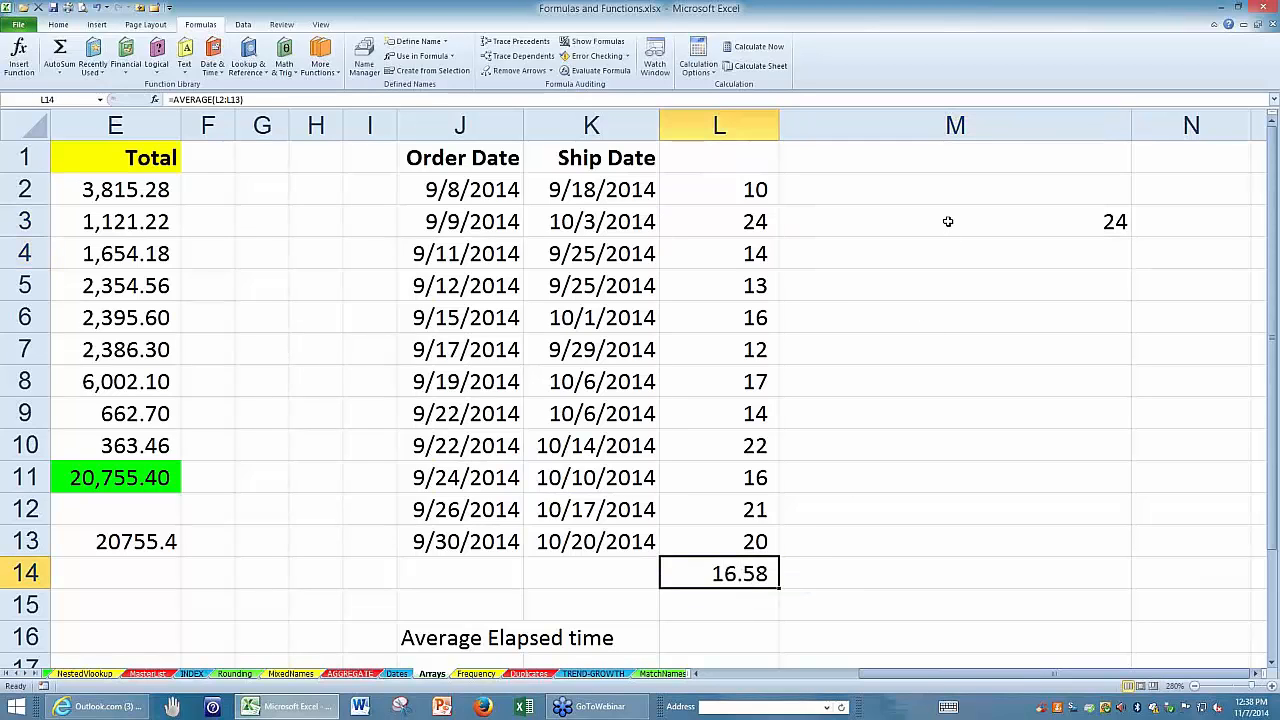
{"action": "left_click", "coordinate": [948, 225]}
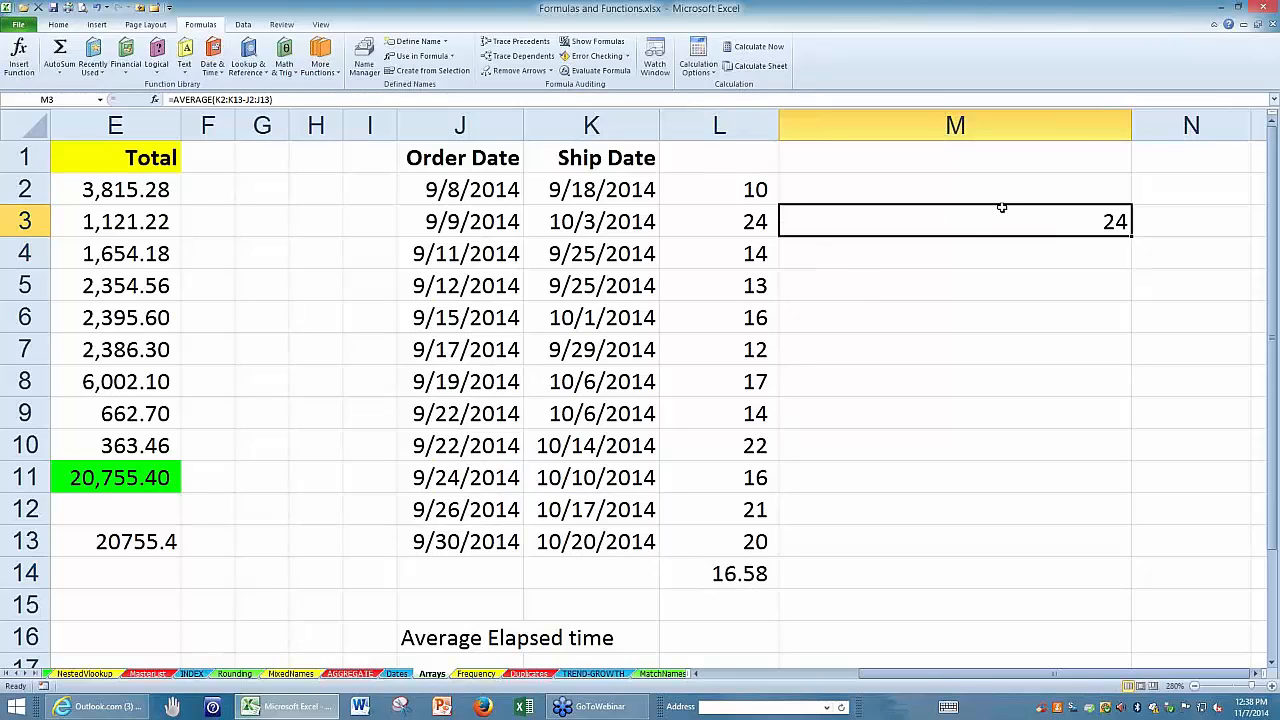
{"action": "double_click", "coordinate": [978, 221]}
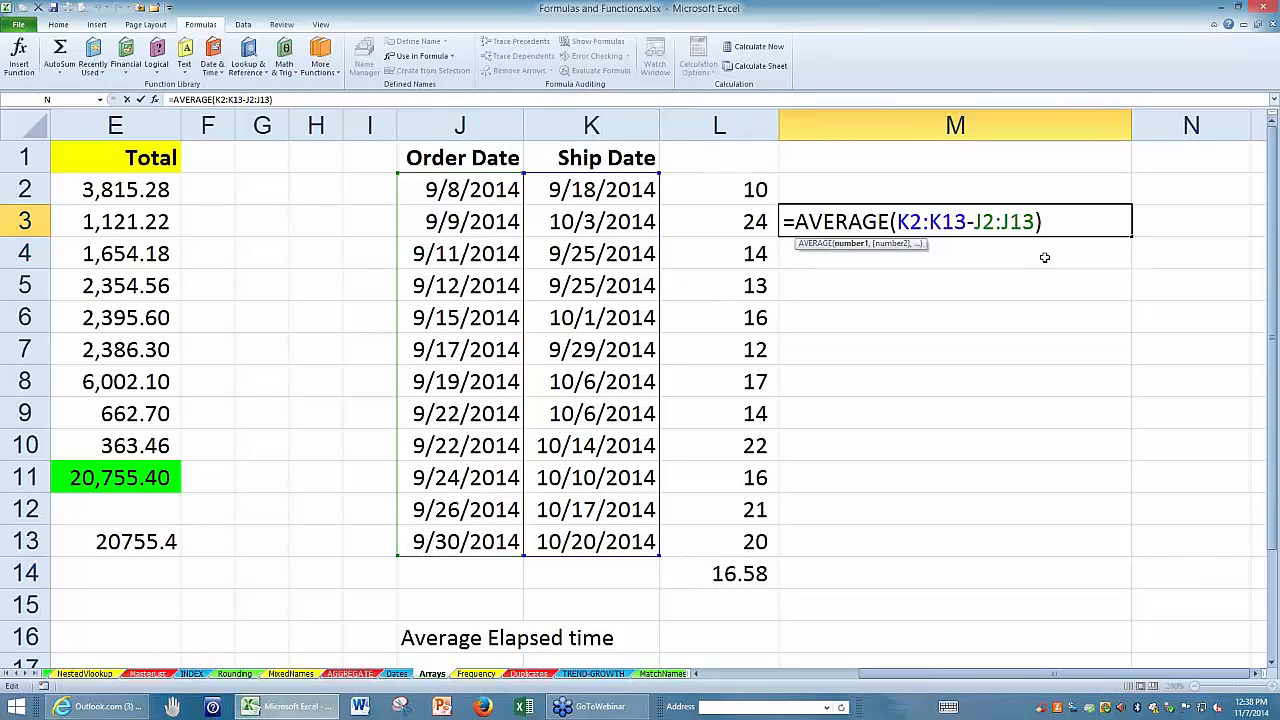
{"action": "key", "text": "ctrl+shift+Return"}
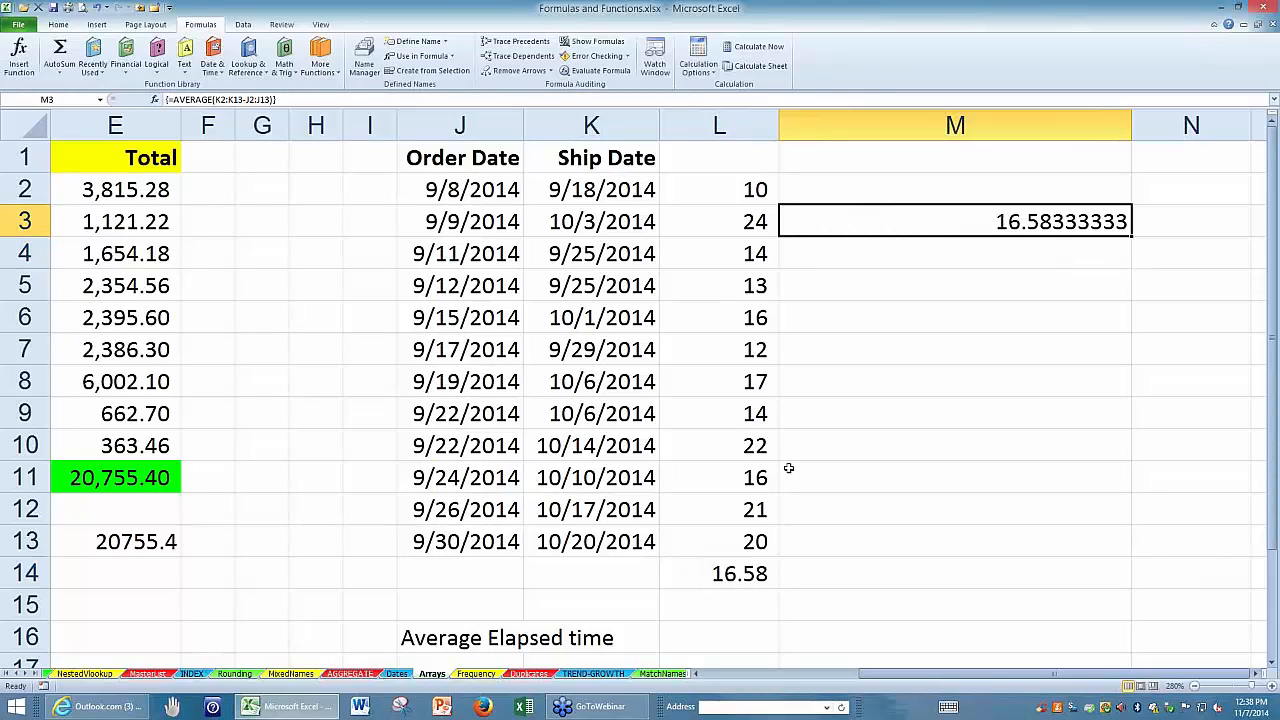
Compare L14 with the array formula in M3, examine its K2:K13-J2:J13 argument, and recommit it as an array formula.
{"action": "left_click", "coordinate": [748, 573]}
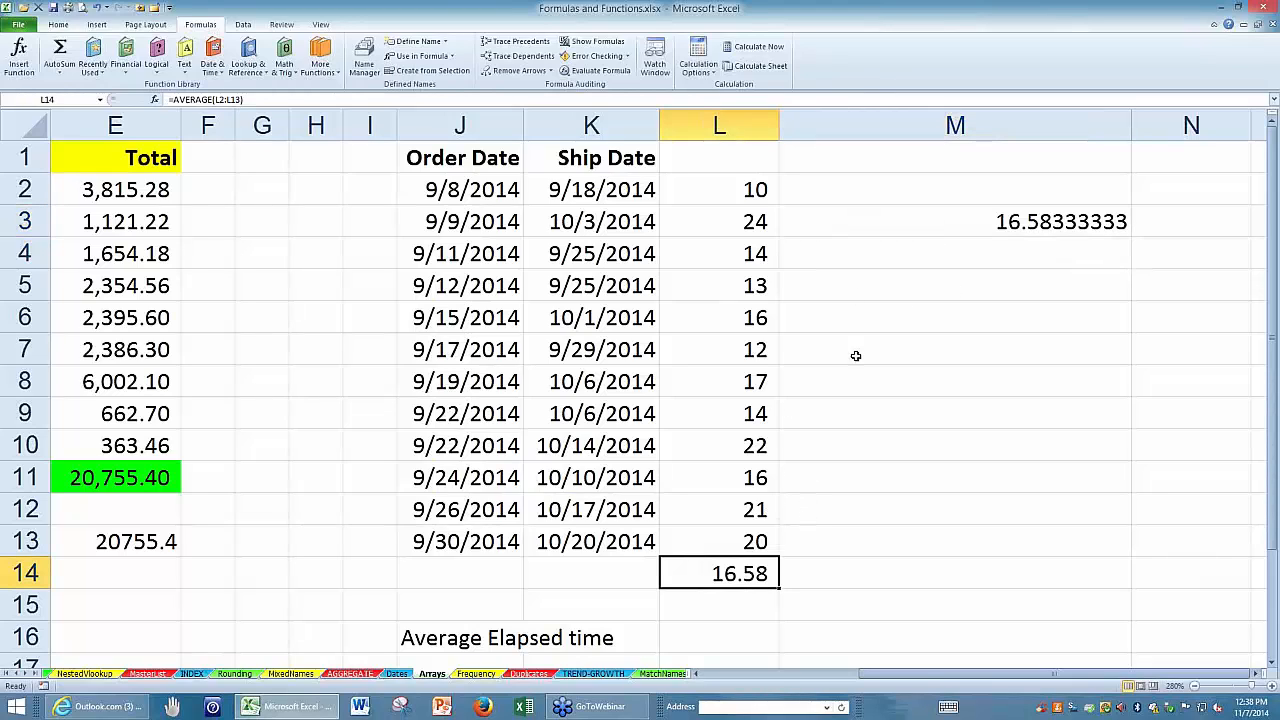
{"action": "left_click", "coordinate": [840, 224]}
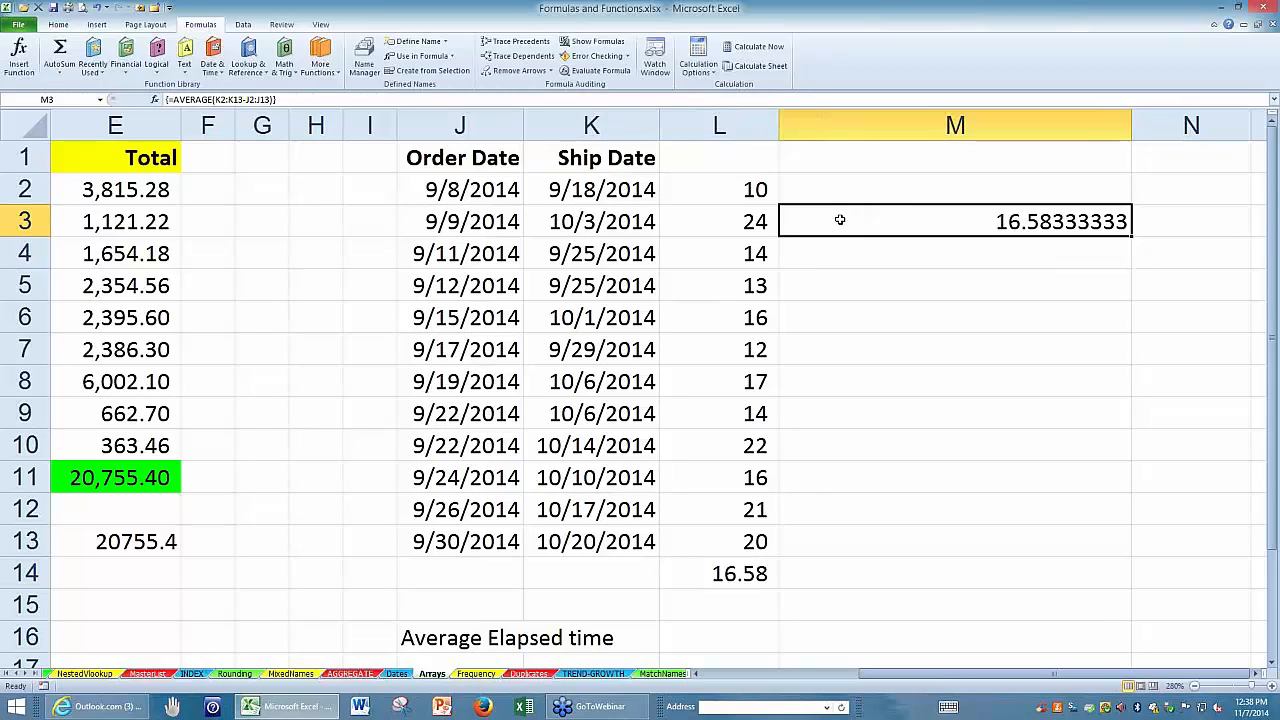
{"action": "double_click", "coordinate": [840, 220]}
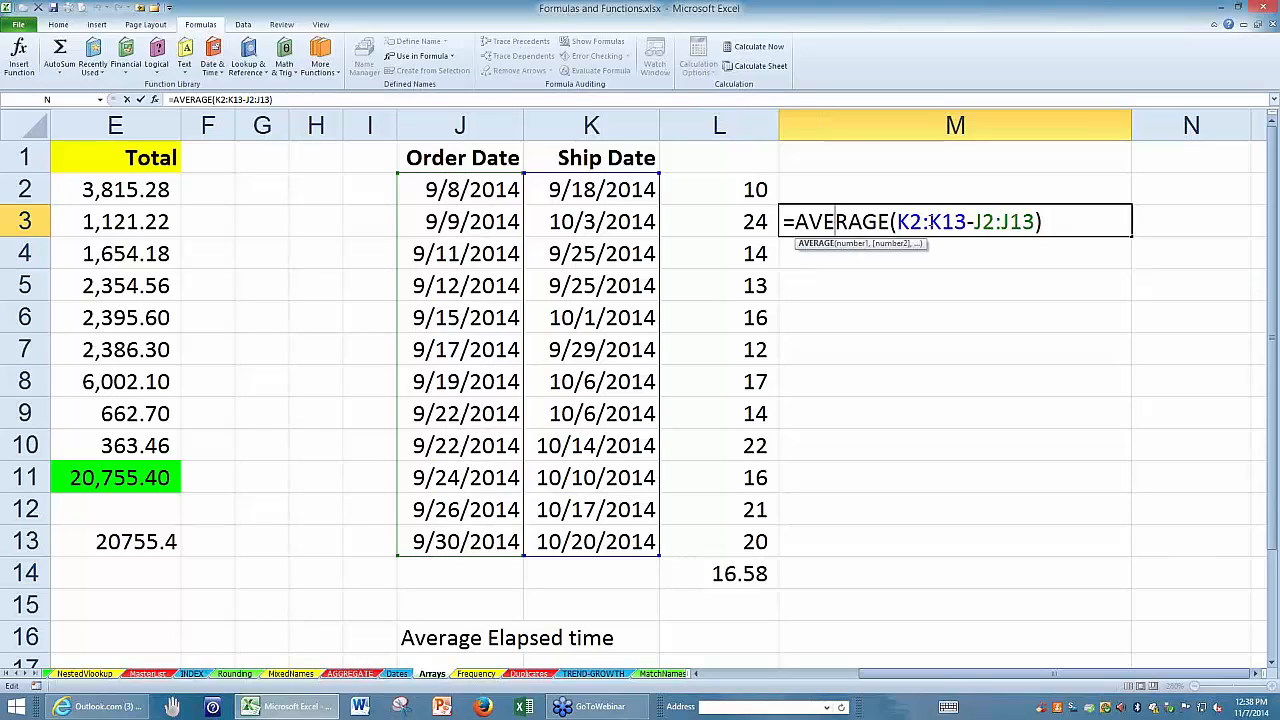
{"action": "double_click", "coordinate": [906, 221]}
{"action": "left_click", "coordinate": [977, 221]}
{"action": "double_click", "coordinate": [982, 221]}
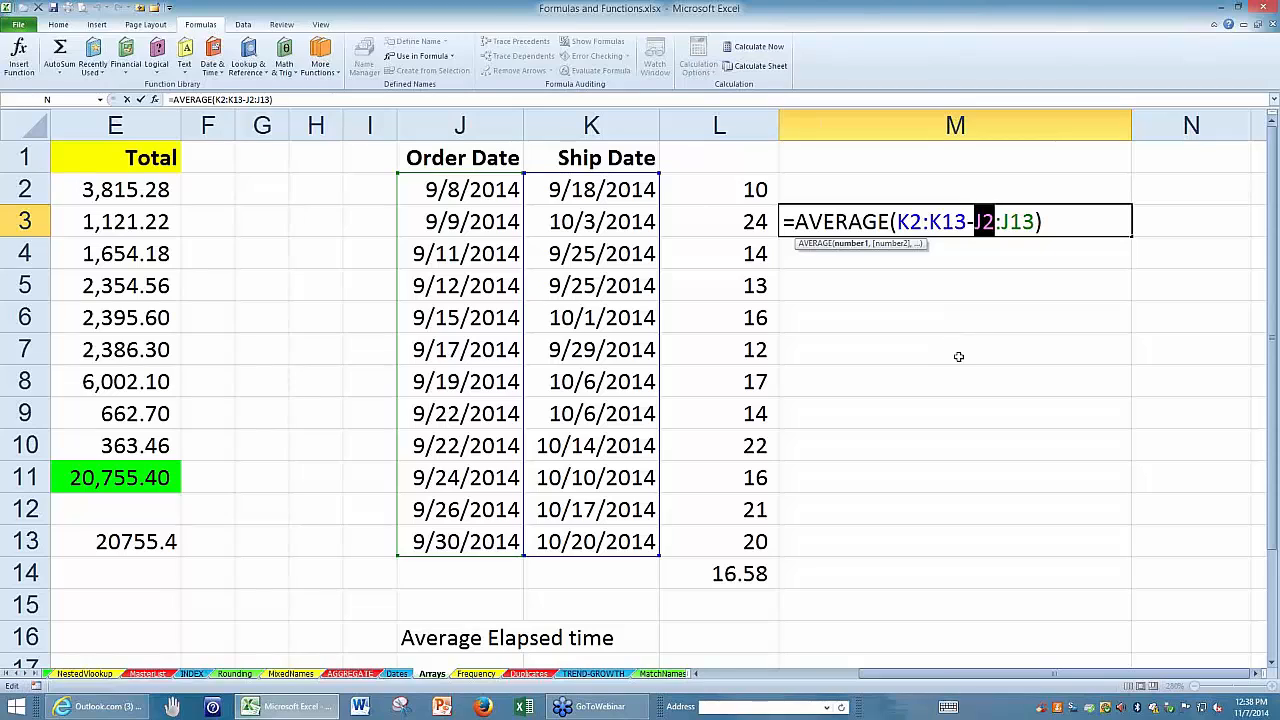
{"action": "left_click", "coordinate": [1072, 220]}
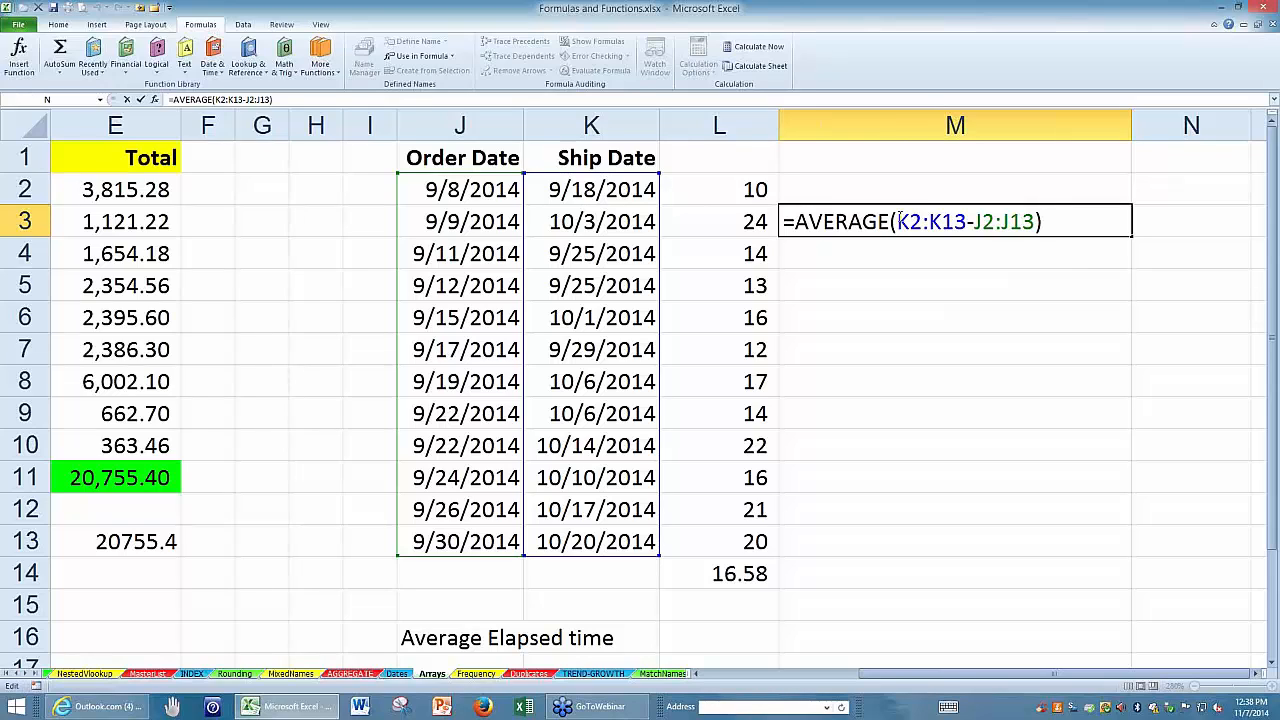
{"action": "left_click_drag", "start_coordinate": [900, 220], "coordinate": [1034, 221]}
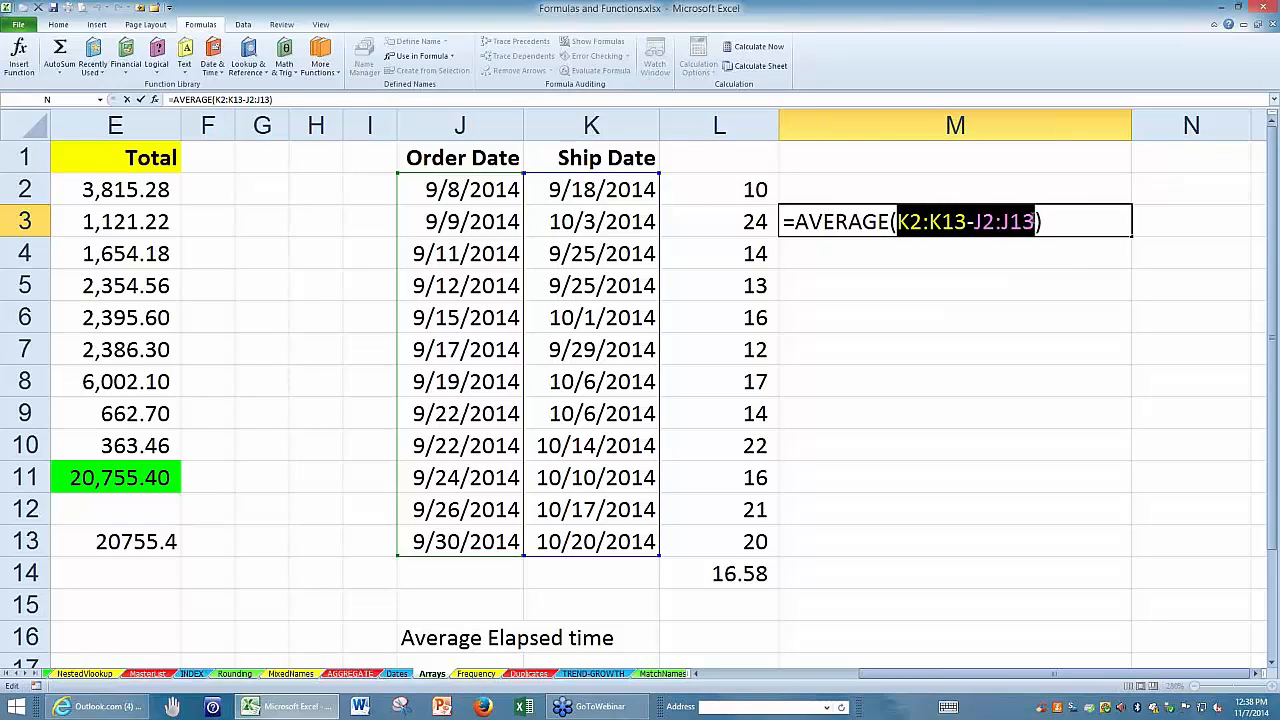
{"action": "left_click", "coordinate": [1045, 226]}
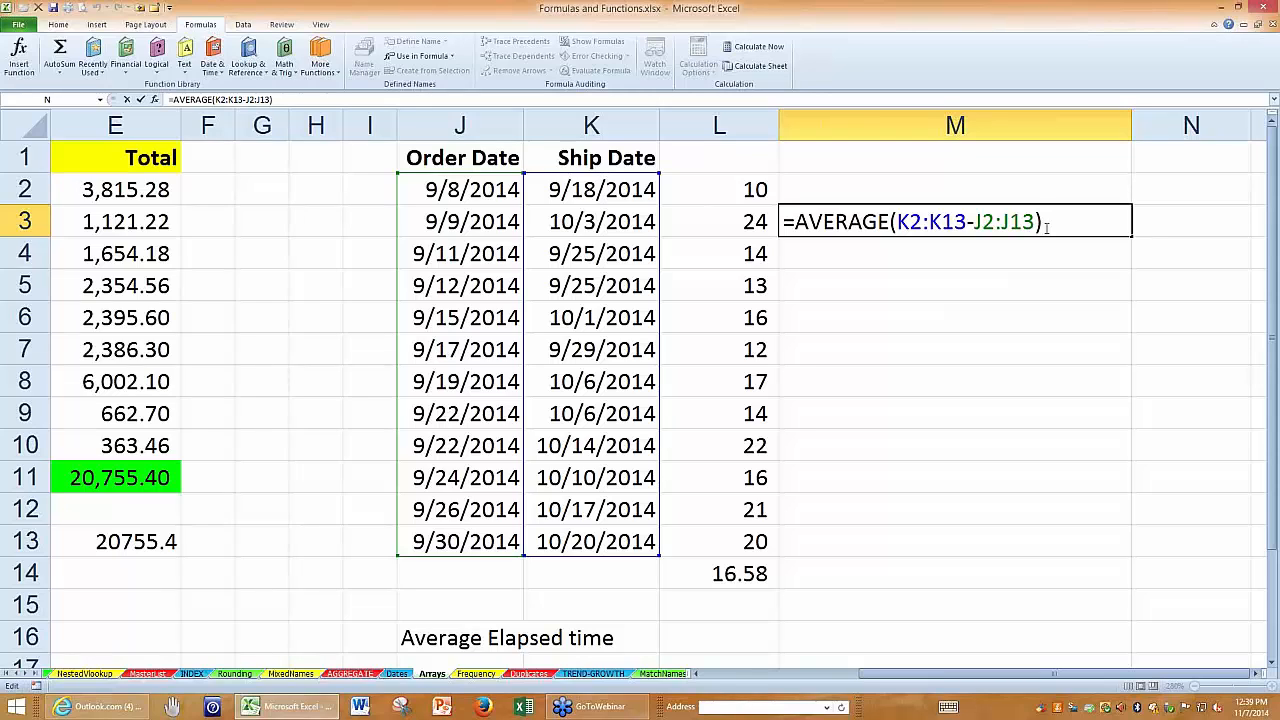
{"action": "key", "text": "ctrl+shift+Return"}
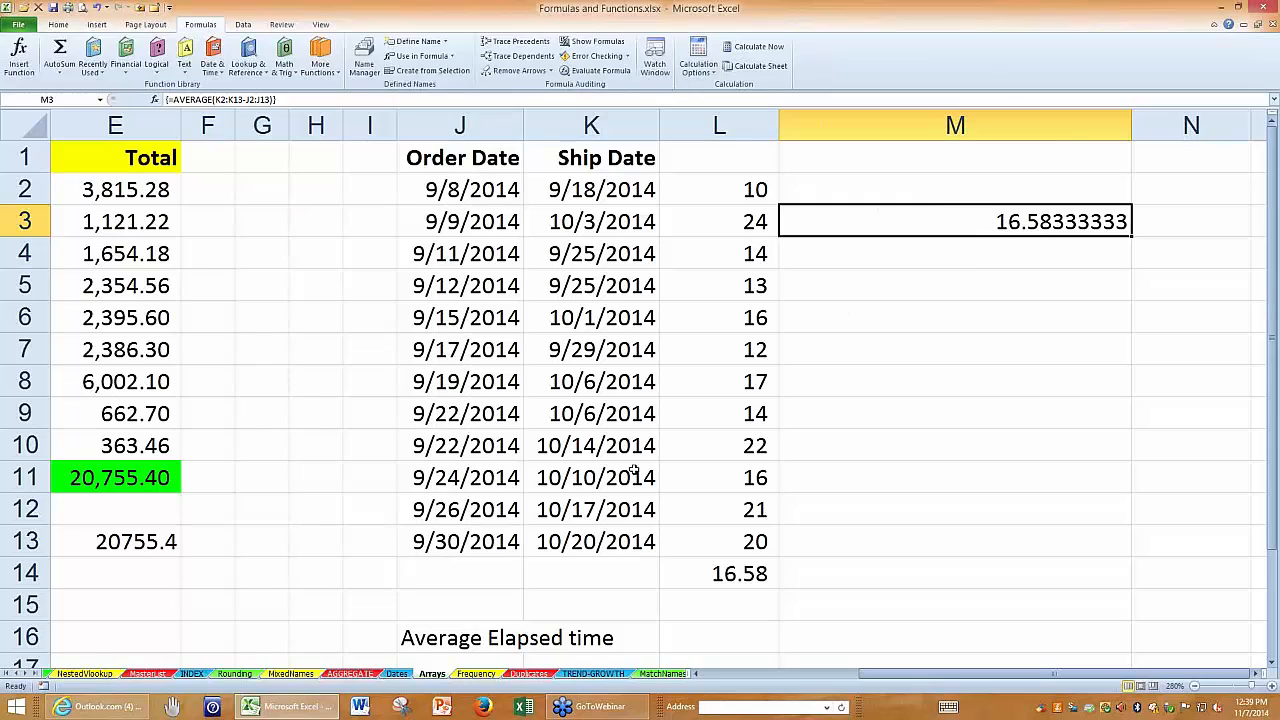
Open the Frequency sheet, enlarge the view of the SS # and Salary data, and narrow column C.
{"action": "left_click", "coordinate": [470, 675]}
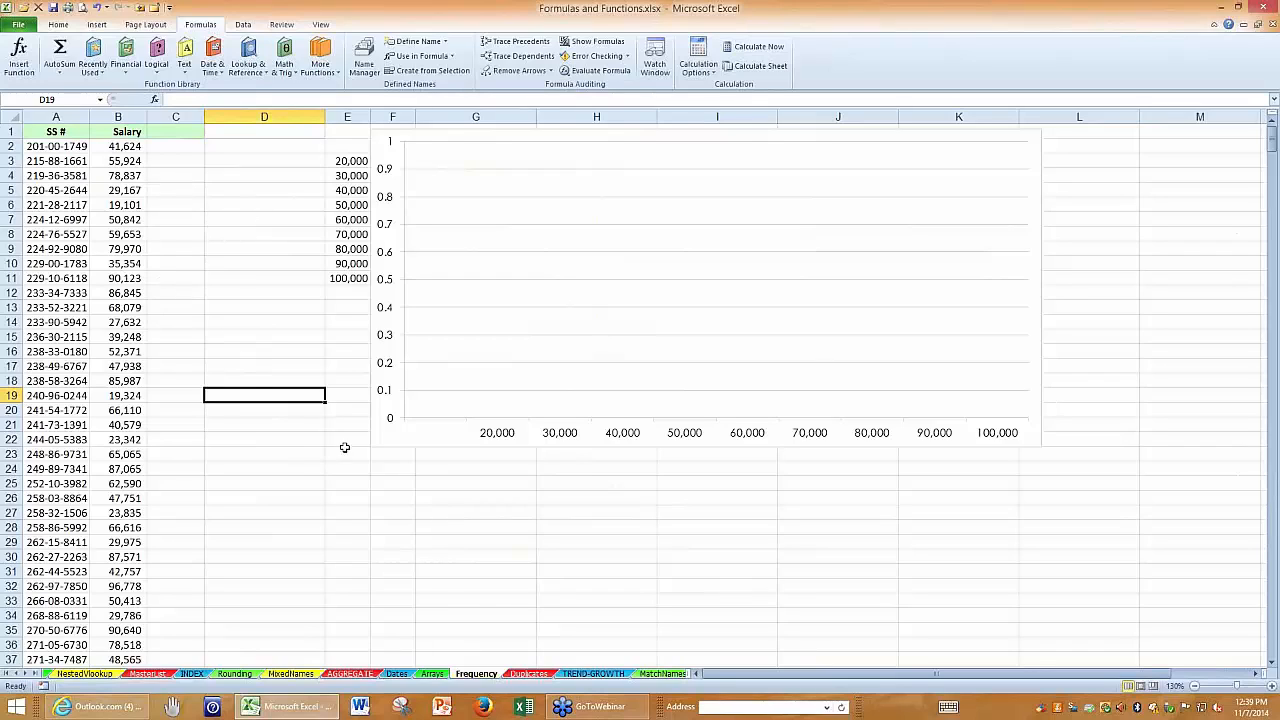
{"action": "left_click", "coordinate": [56, 116]}
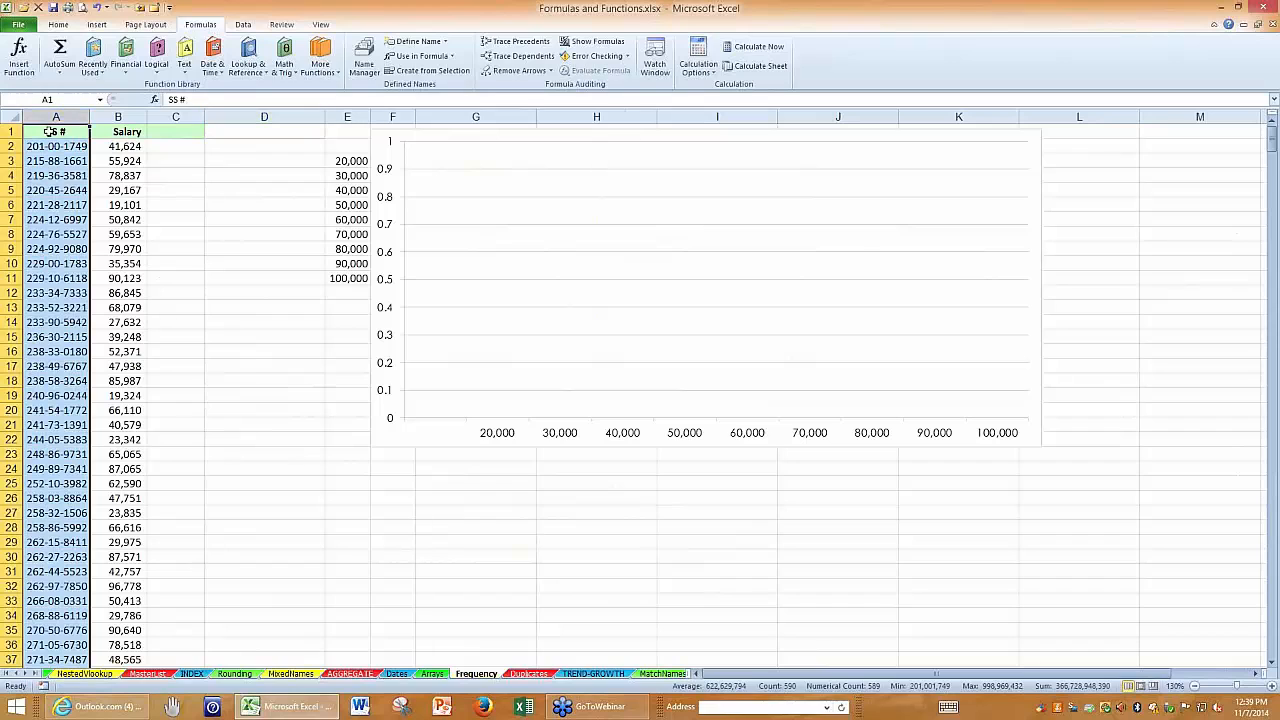
{"action": "left_click", "coordinate": [52, 132]}
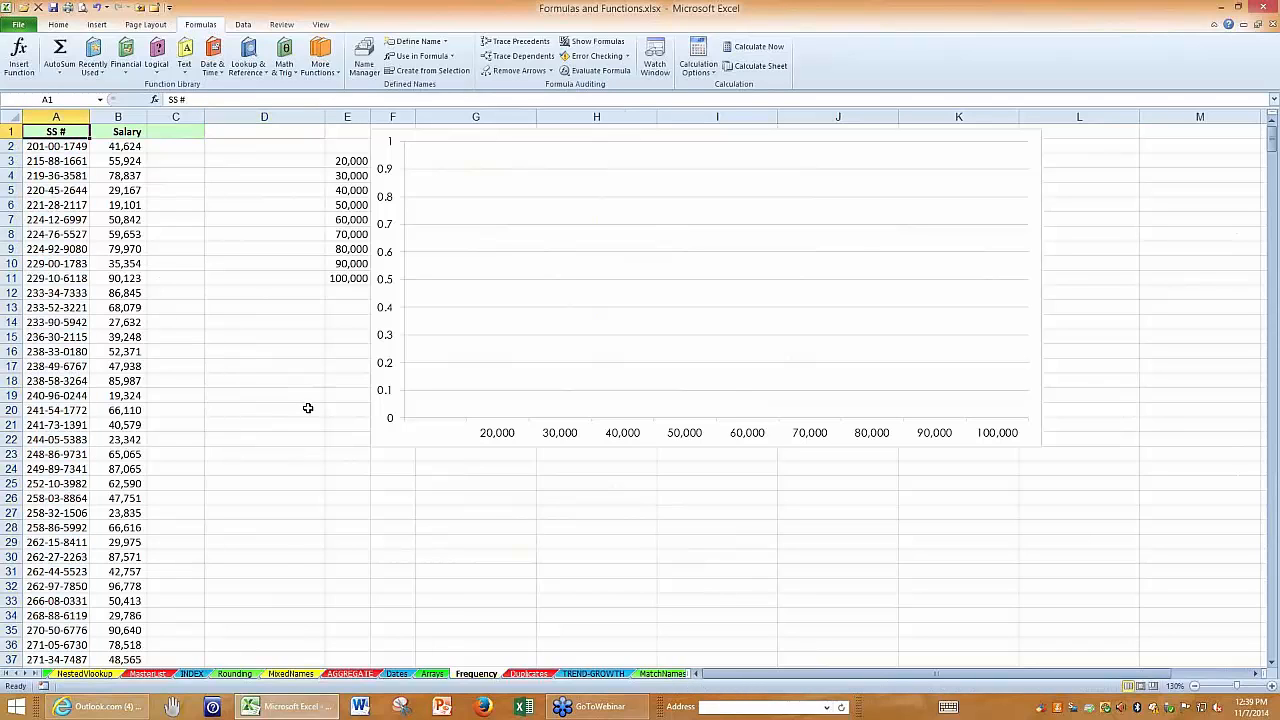
{"action": "scroll", "coordinate": [308, 408], "scroll_direction": "up", "scroll_amount": 2, "text": "ctrl"}
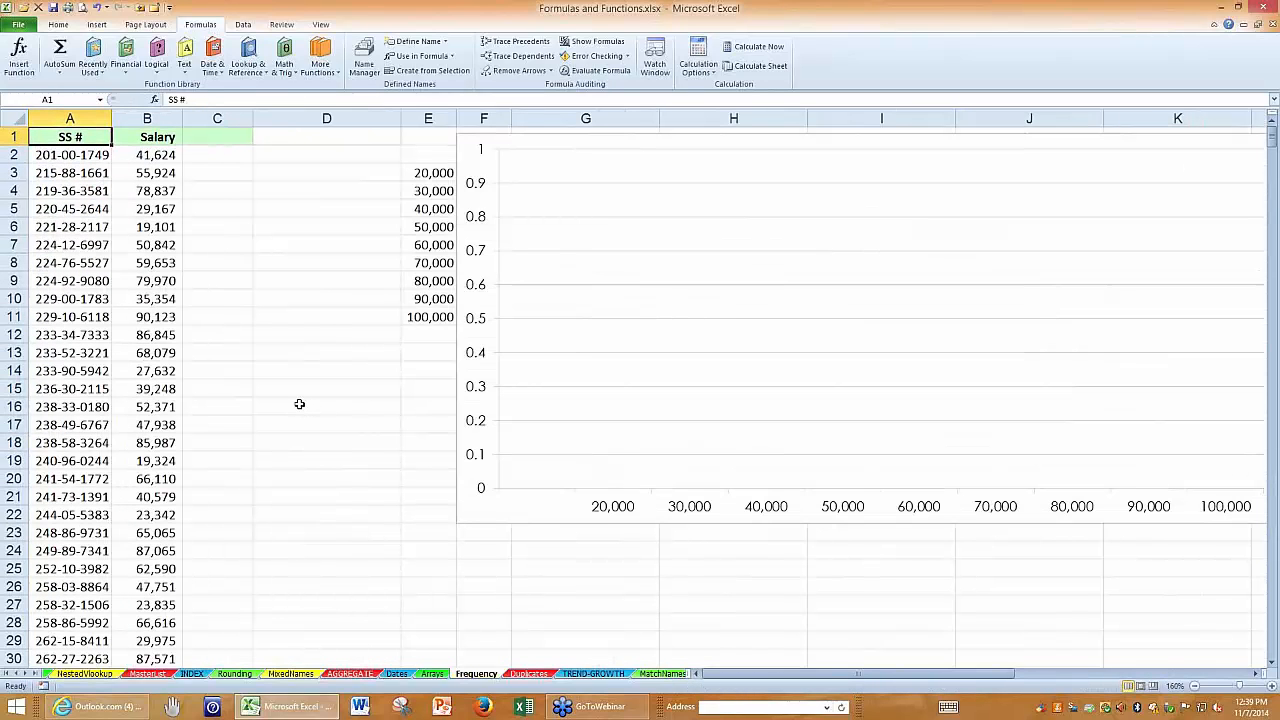
{"action": "left_click_drag", "start_coordinate": [252, 125], "coordinate": [216, 125]}
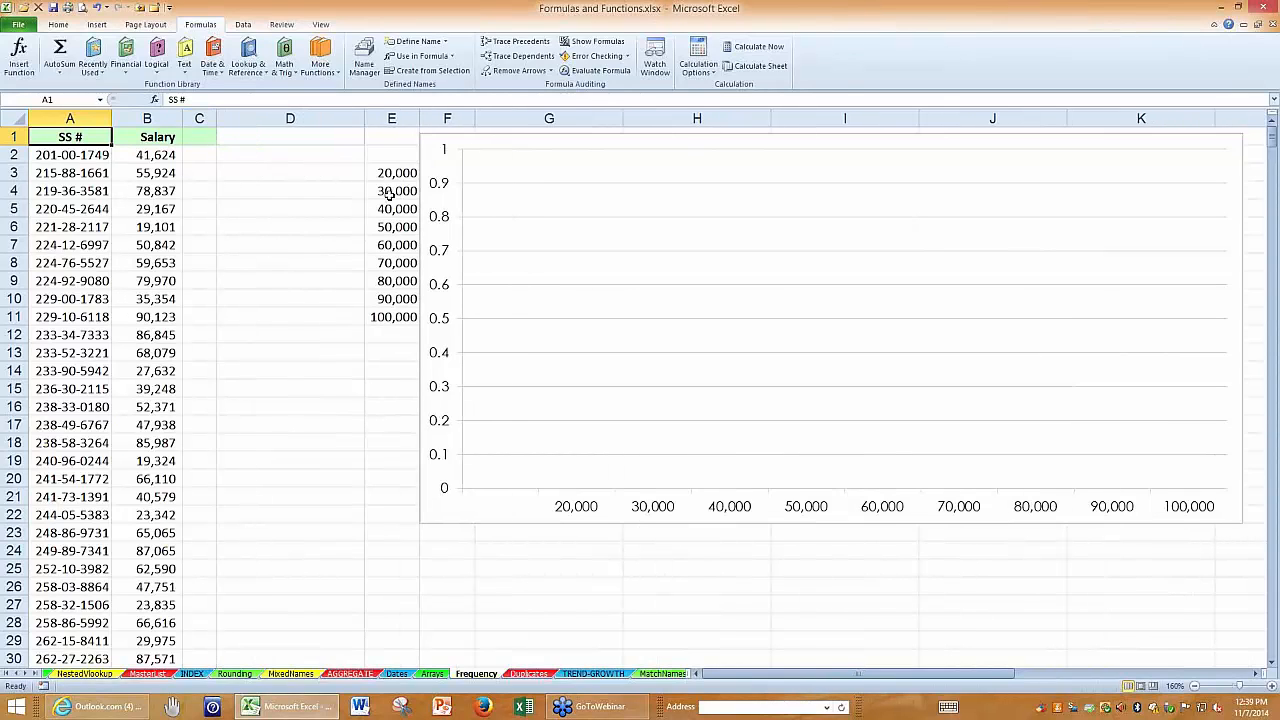
Examine the salary bins in E3:E11 and the matching empty output range D3:D11.
{"action": "left_click_drag", "start_coordinate": [393, 172], "coordinate": [386, 318]}
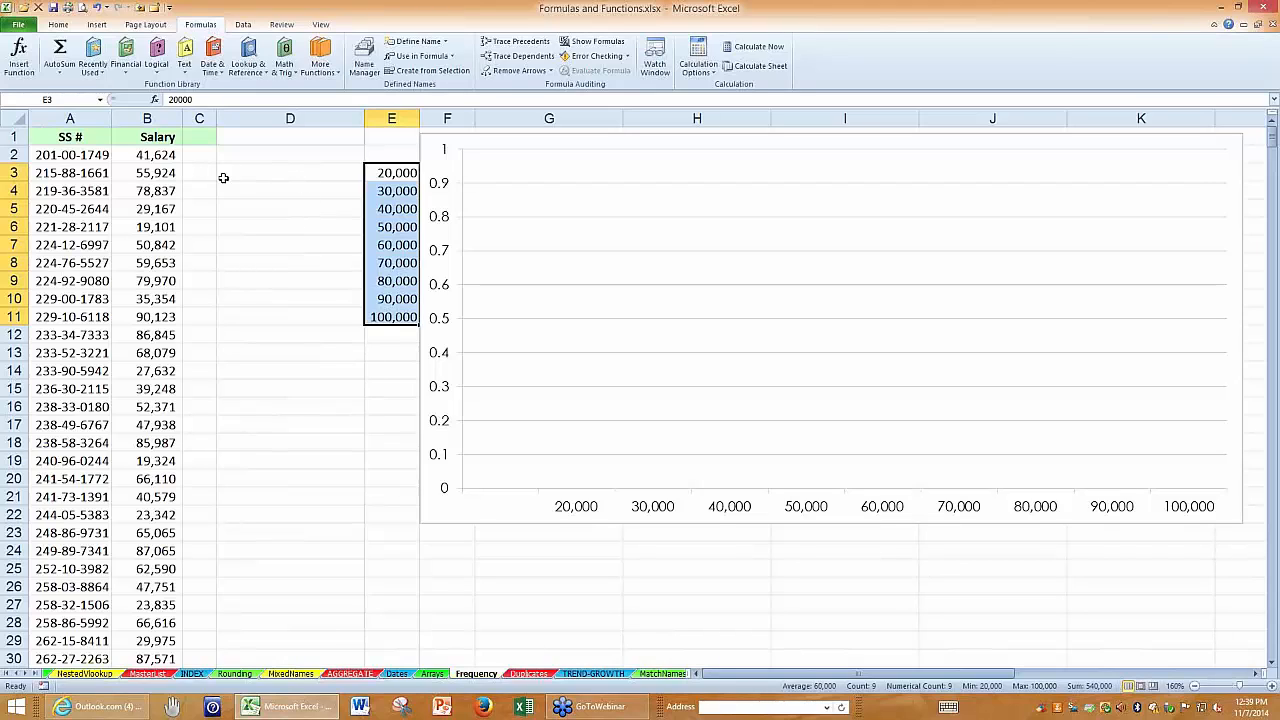
{"action": "left_click", "coordinate": [290, 170]}
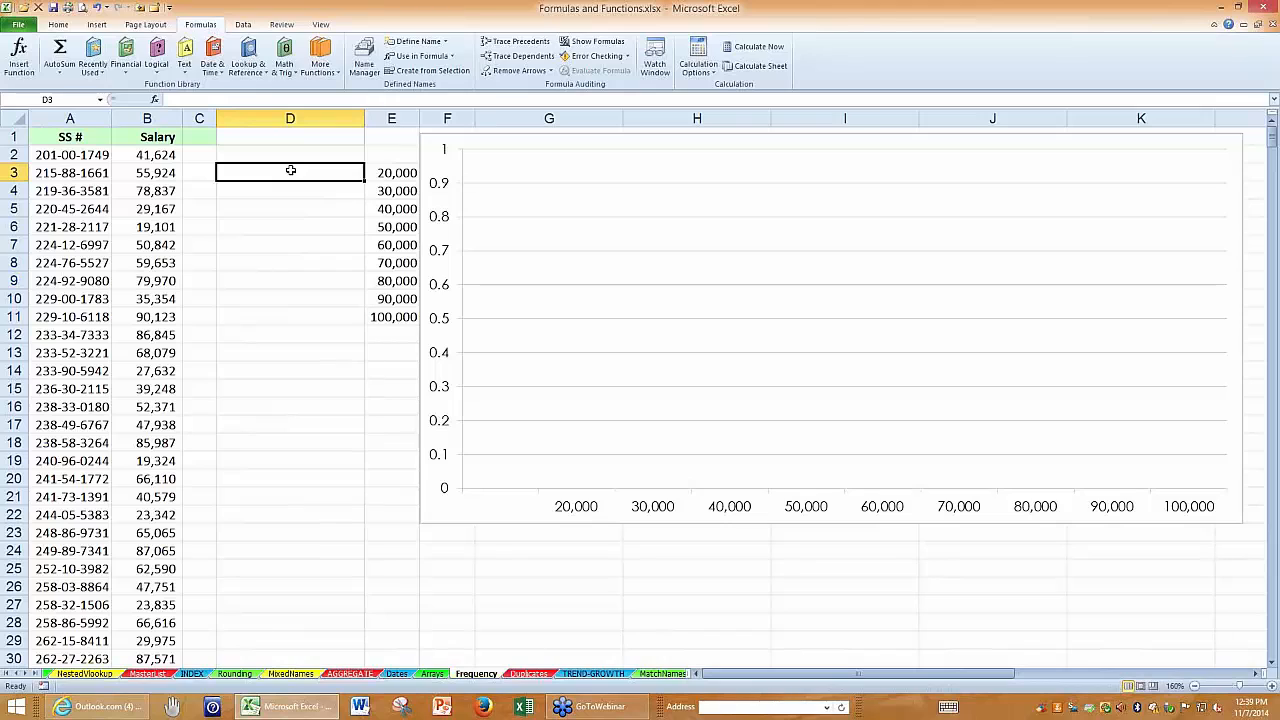
{"action": "left_click_drag", "start_coordinate": [290, 171], "coordinate": [296, 310]}
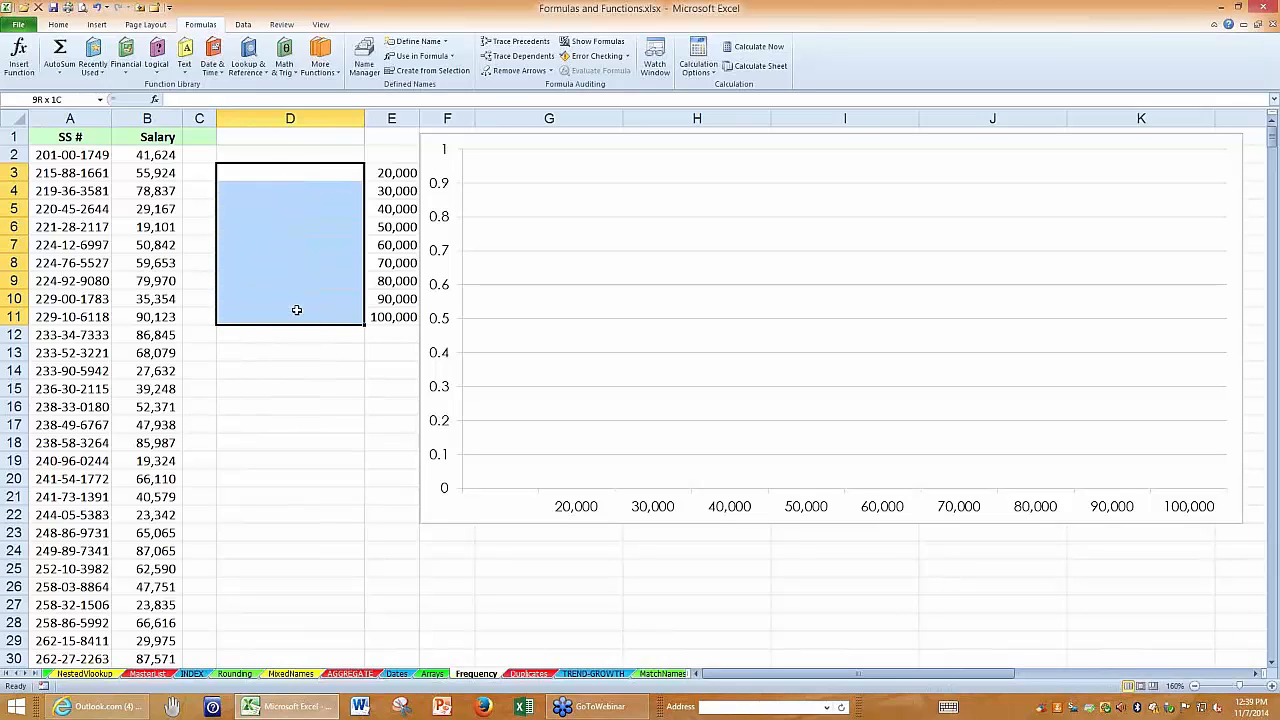
{"action": "left_click", "coordinate": [393, 177]}
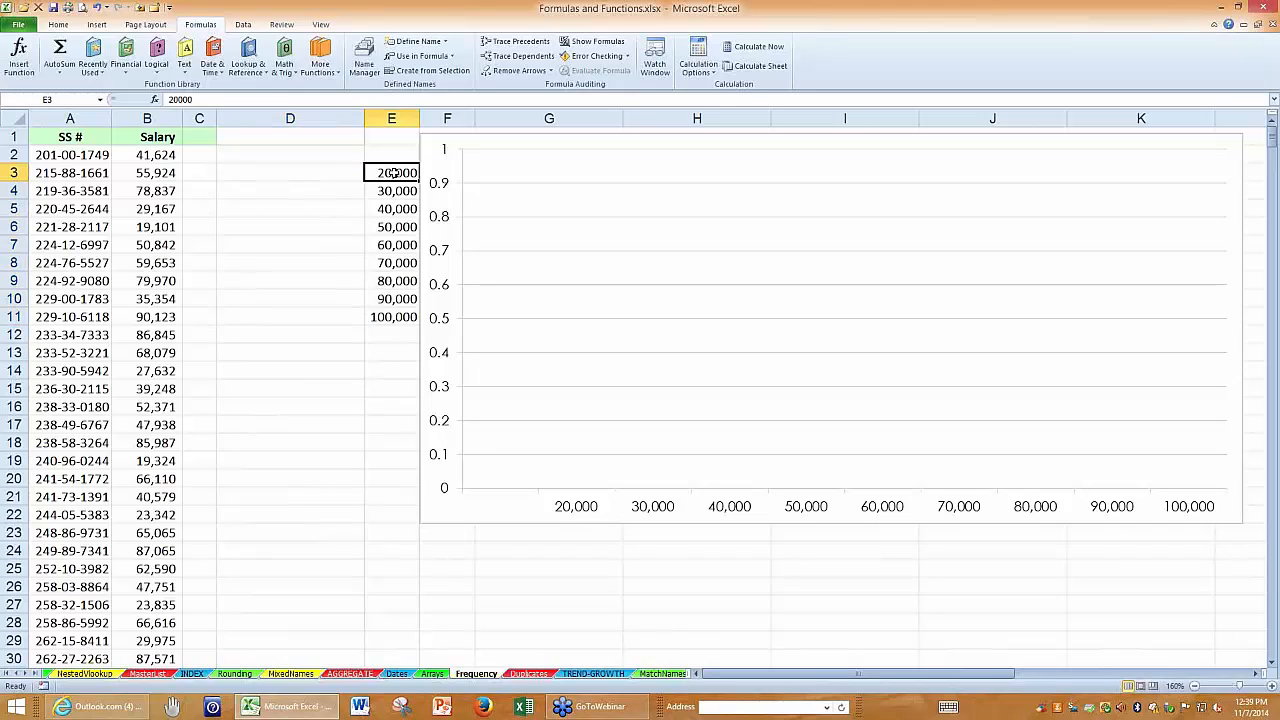
{"action": "left_click_drag", "start_coordinate": [394, 180], "coordinate": [396, 311]}
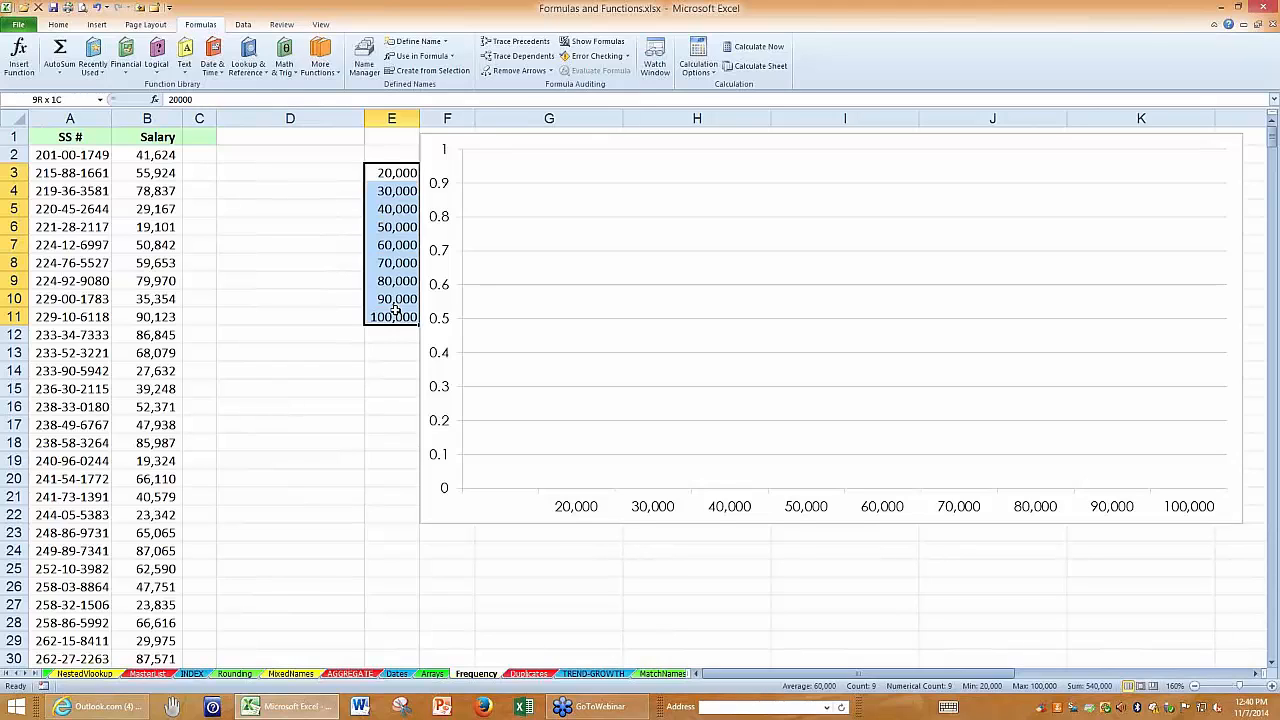
{"action": "left_click_drag", "start_coordinate": [396, 311], "coordinate": [396, 311]}
Enter =FREQUENCY(B:B,E3:E11) as an array formula across D3:D11 to count salaries per bin.
{"action": "left_click", "coordinate": [278, 169]}
{"action": "left_click_drag", "start_coordinate": [278, 169], "coordinate": [286, 312]}
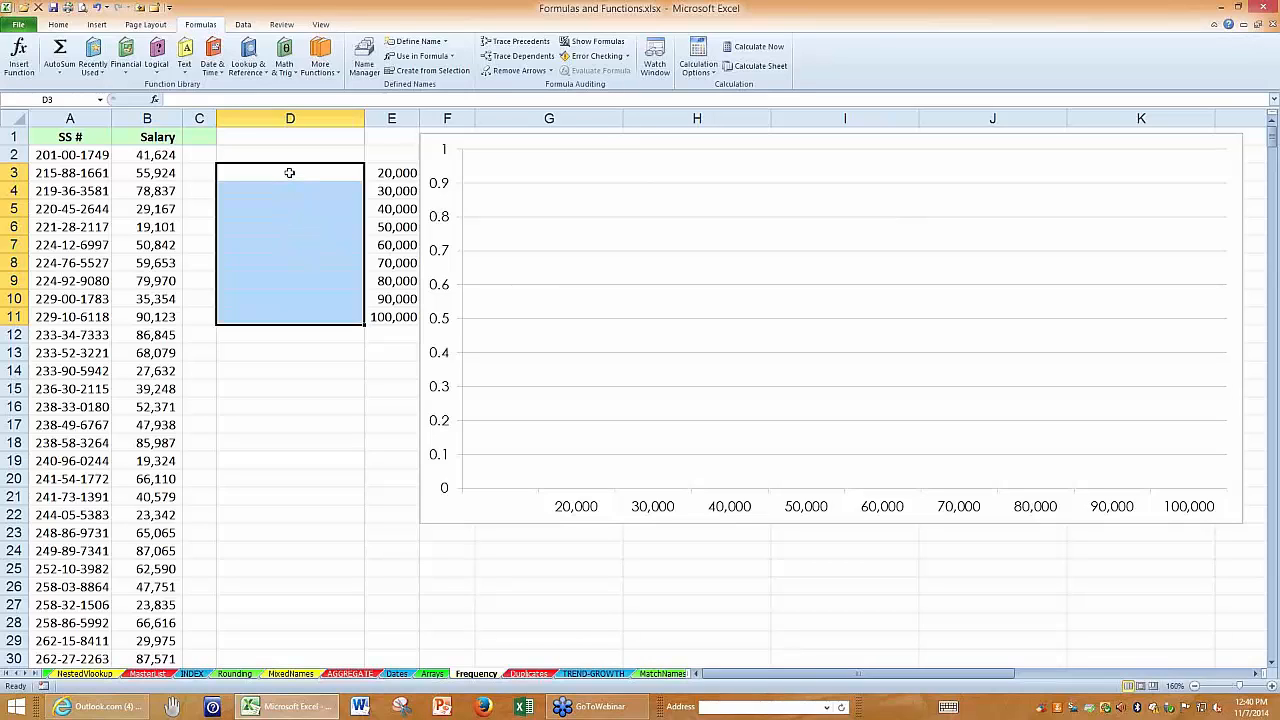
{"action": "type", "text": "="}
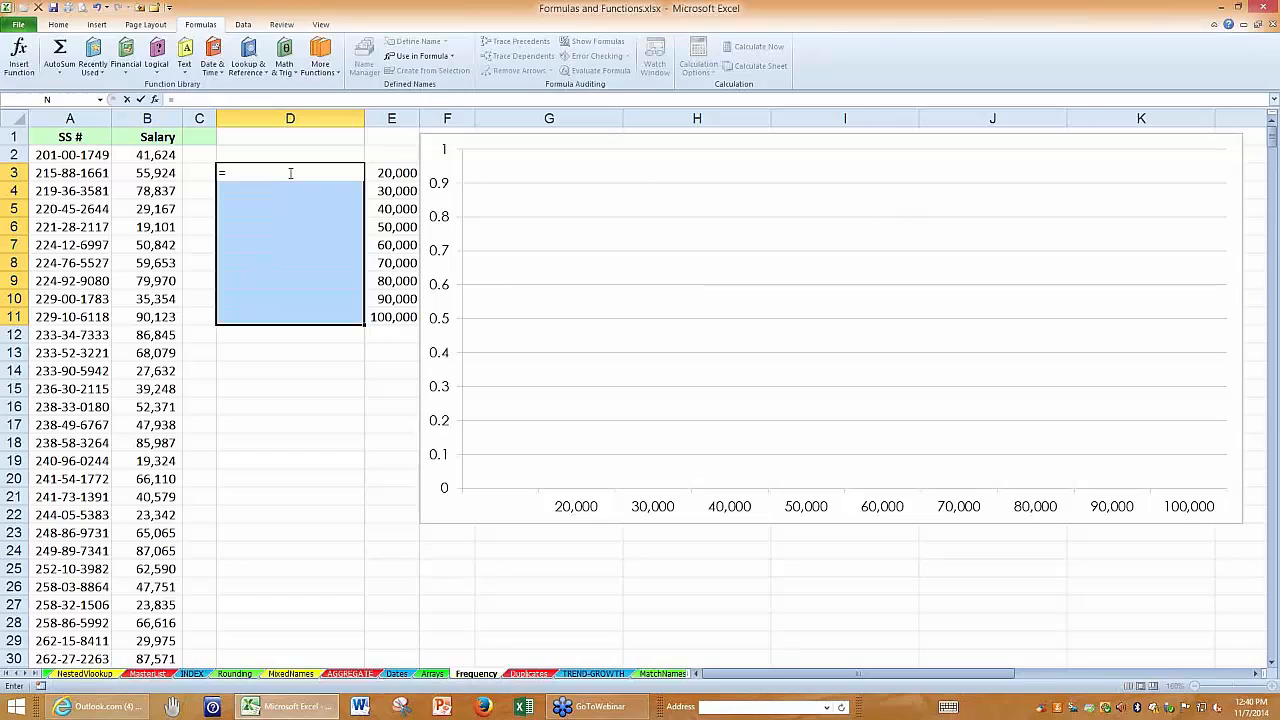
{"action": "type", "text": "freq"}
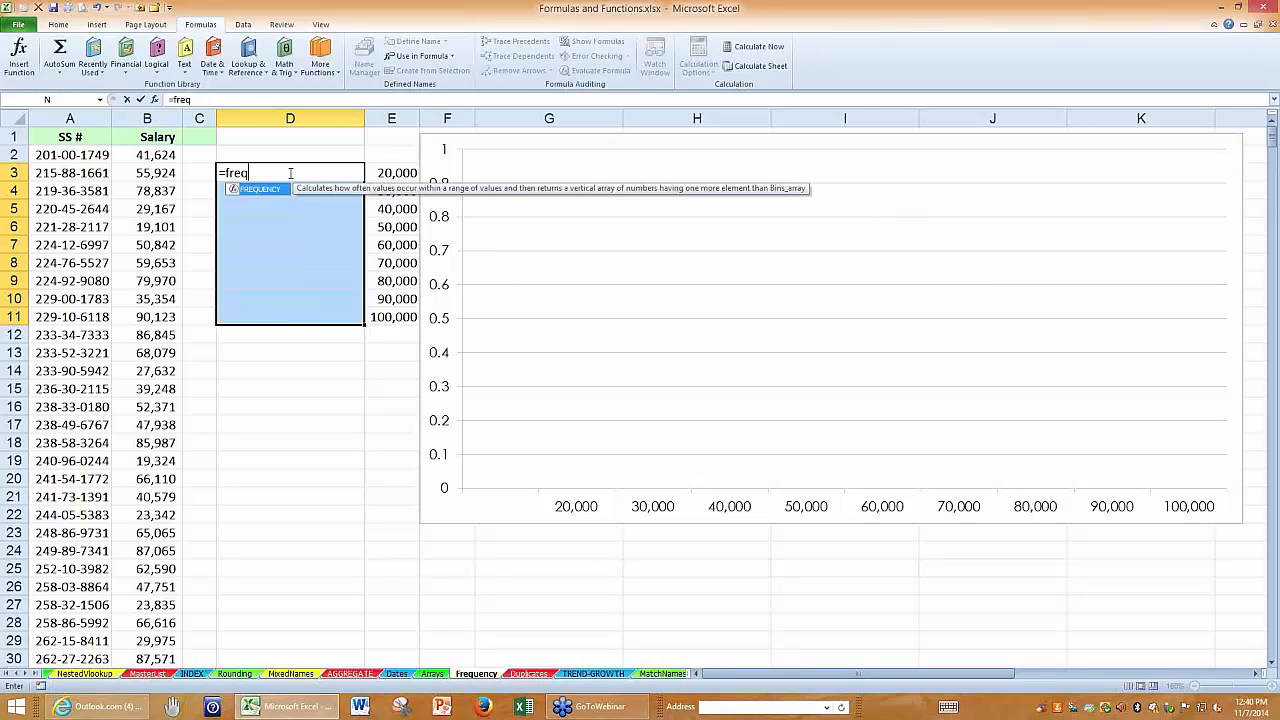
{"action": "type", "text": "uency("}
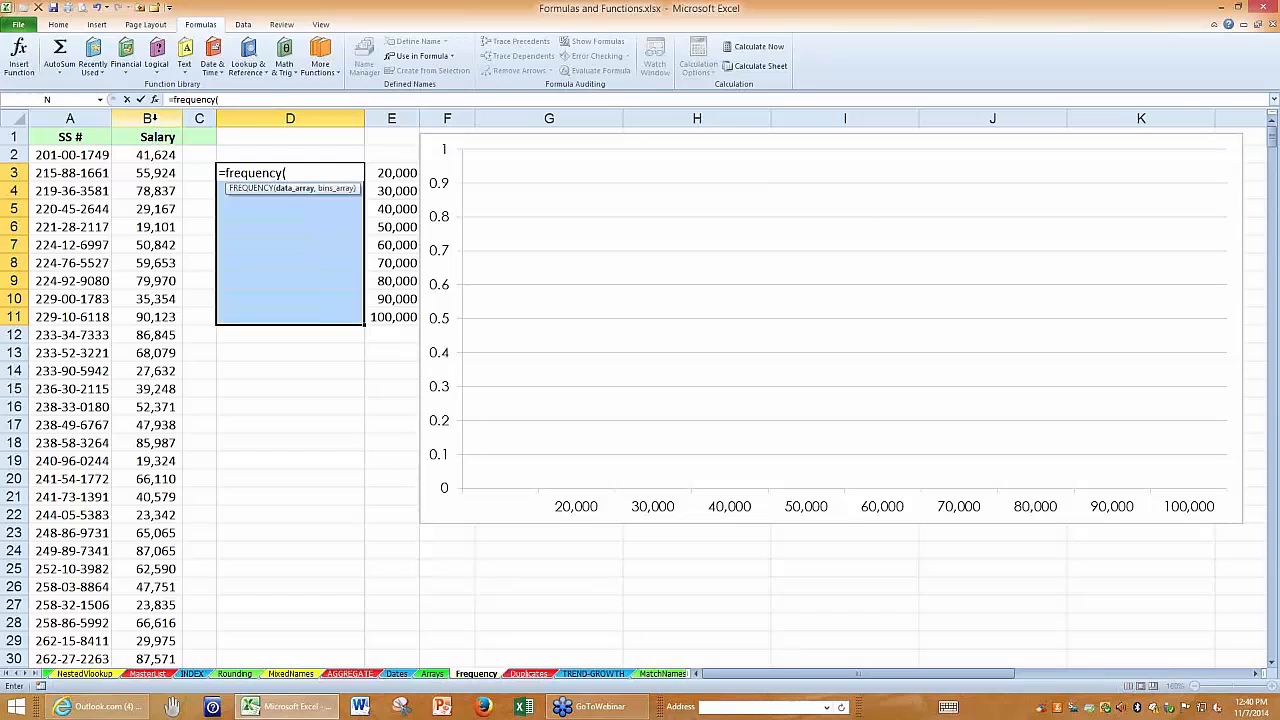
{"action": "left_click", "coordinate": [150, 118]}
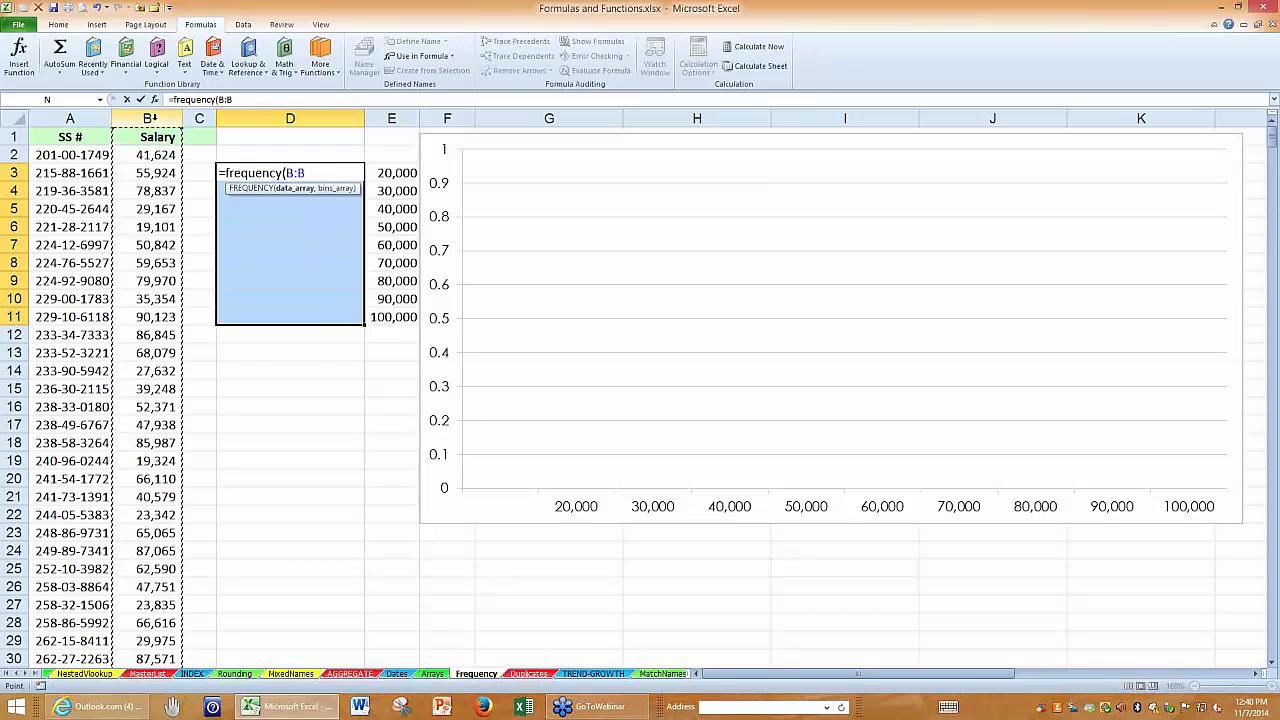
{"action": "type", "text": ","}
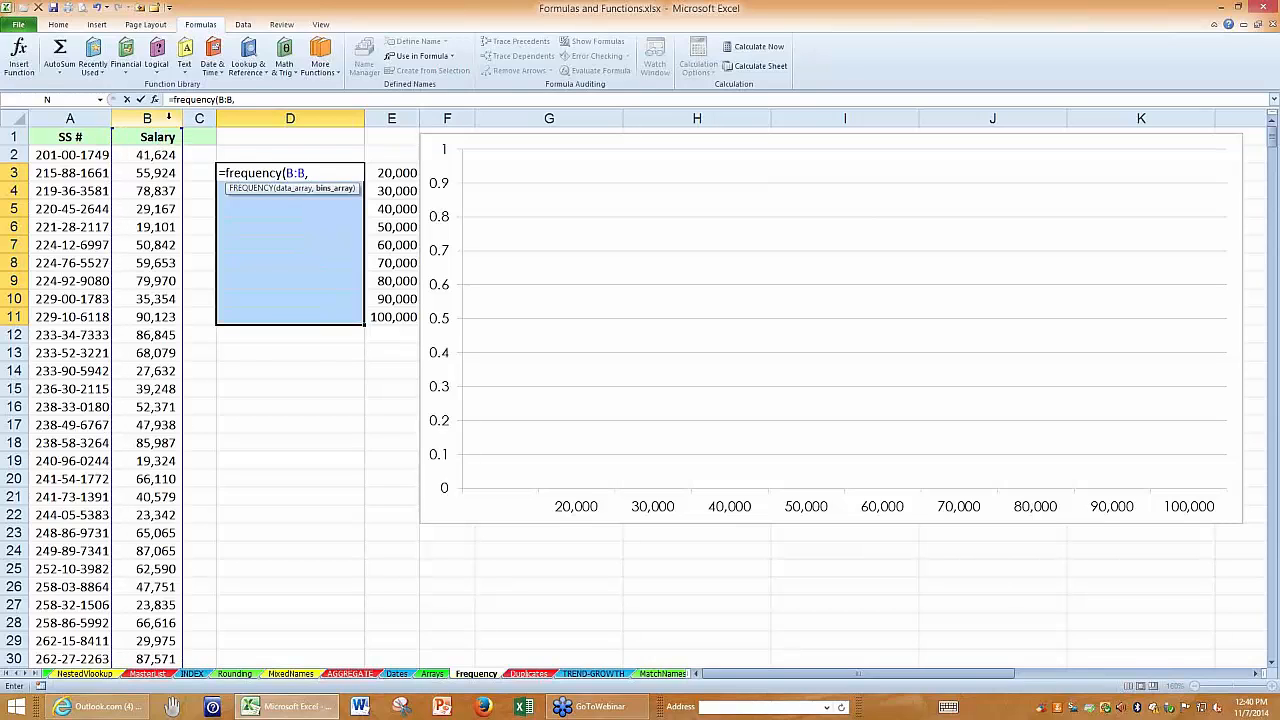
{"action": "left_click_drag", "start_coordinate": [391, 175], "coordinate": [391, 302]}
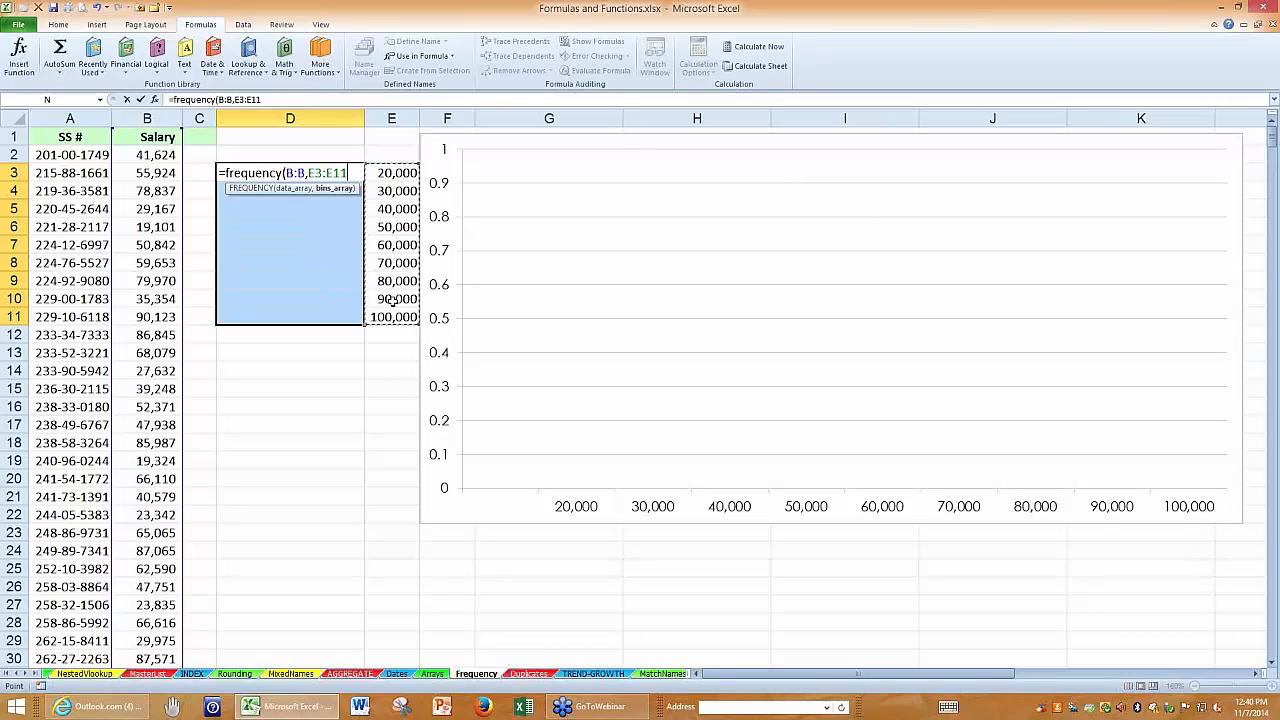
{"action": "key", "text": "ctrl+shift+Return"}
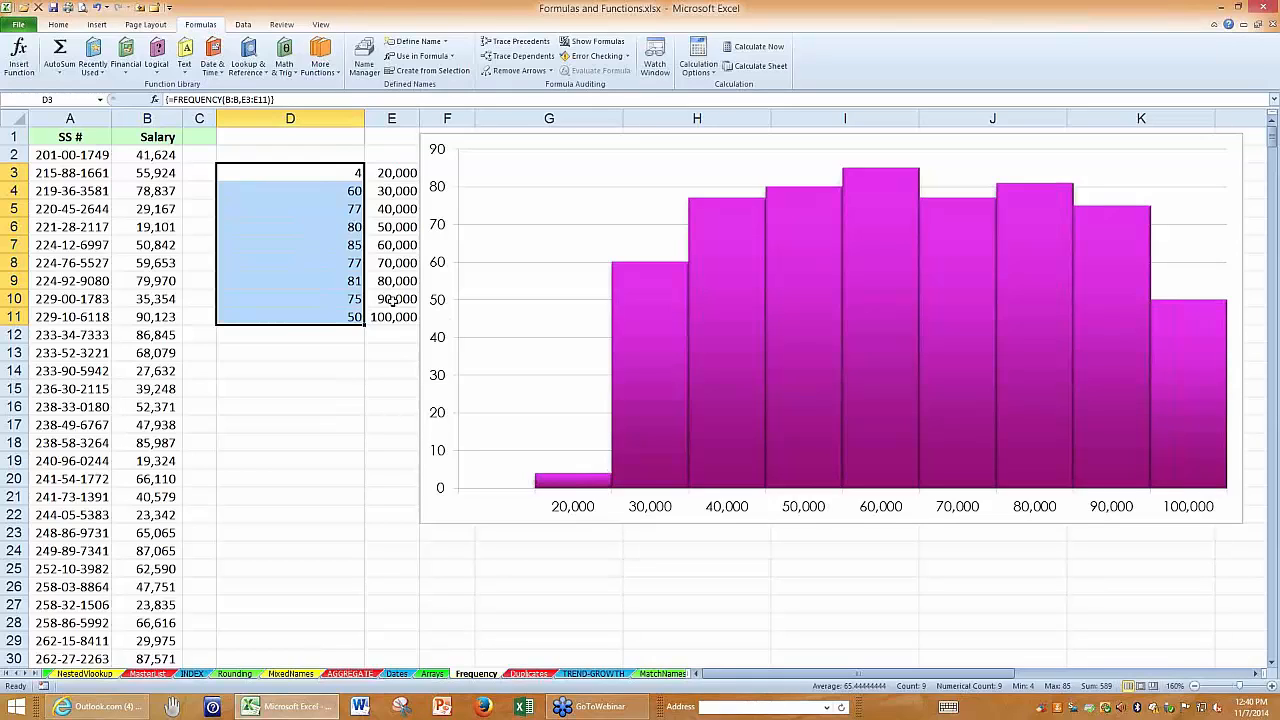
Sort the list by Salary in ascending order and select B2:B5 to check the count for the 20,000 bin.
{"action": "left_click", "coordinate": [323, 172]}
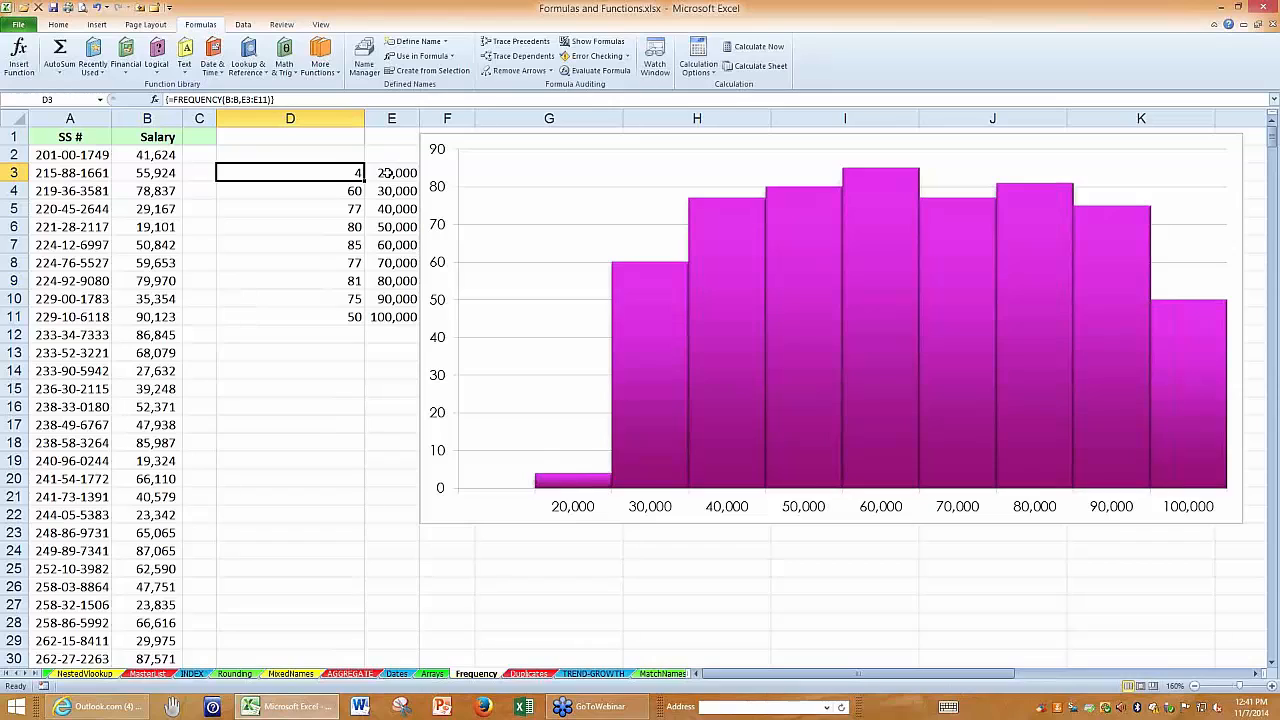
{"action": "left_click", "coordinate": [147, 173]}
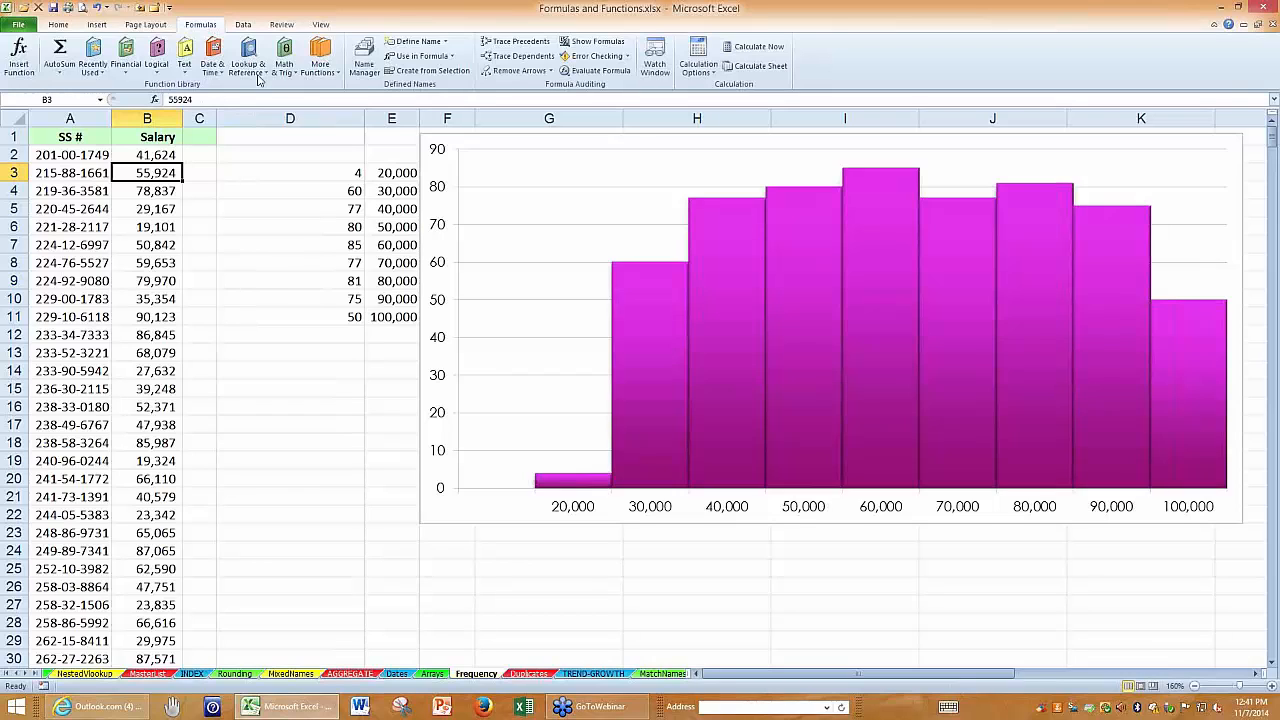
{"action": "left_click", "coordinate": [243, 24]}
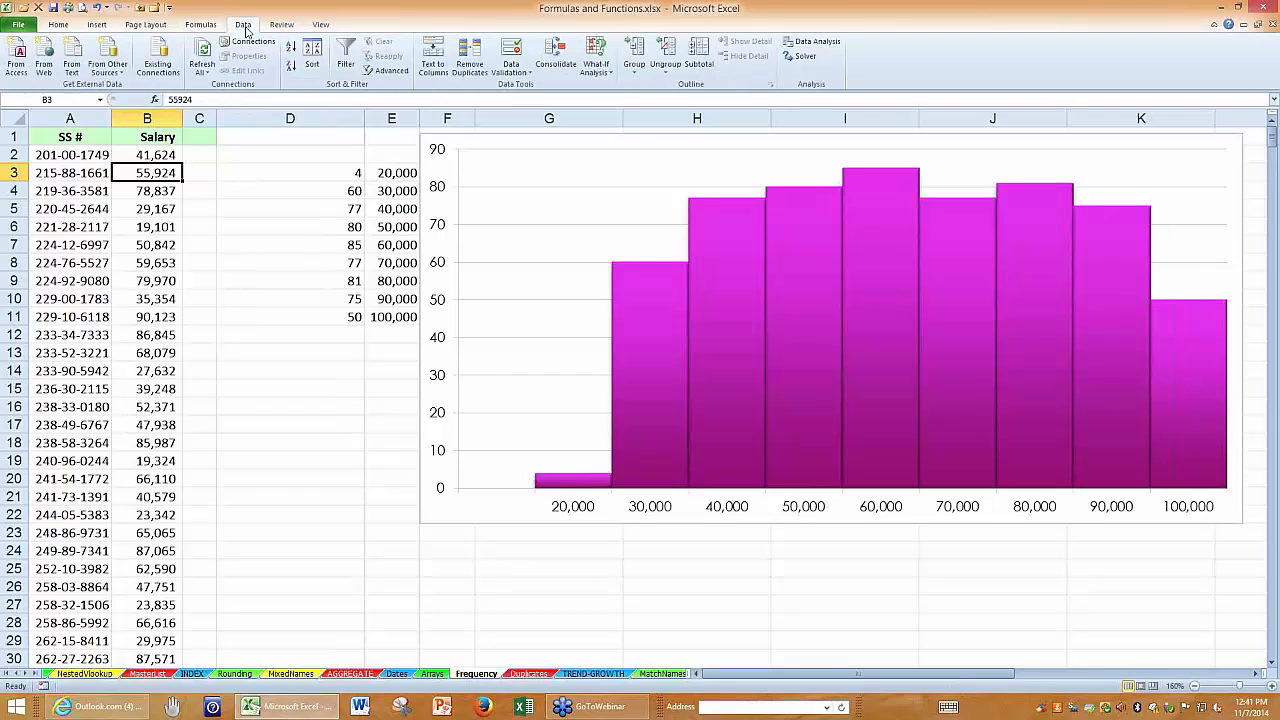
{"action": "left_click", "coordinate": [290, 48]}
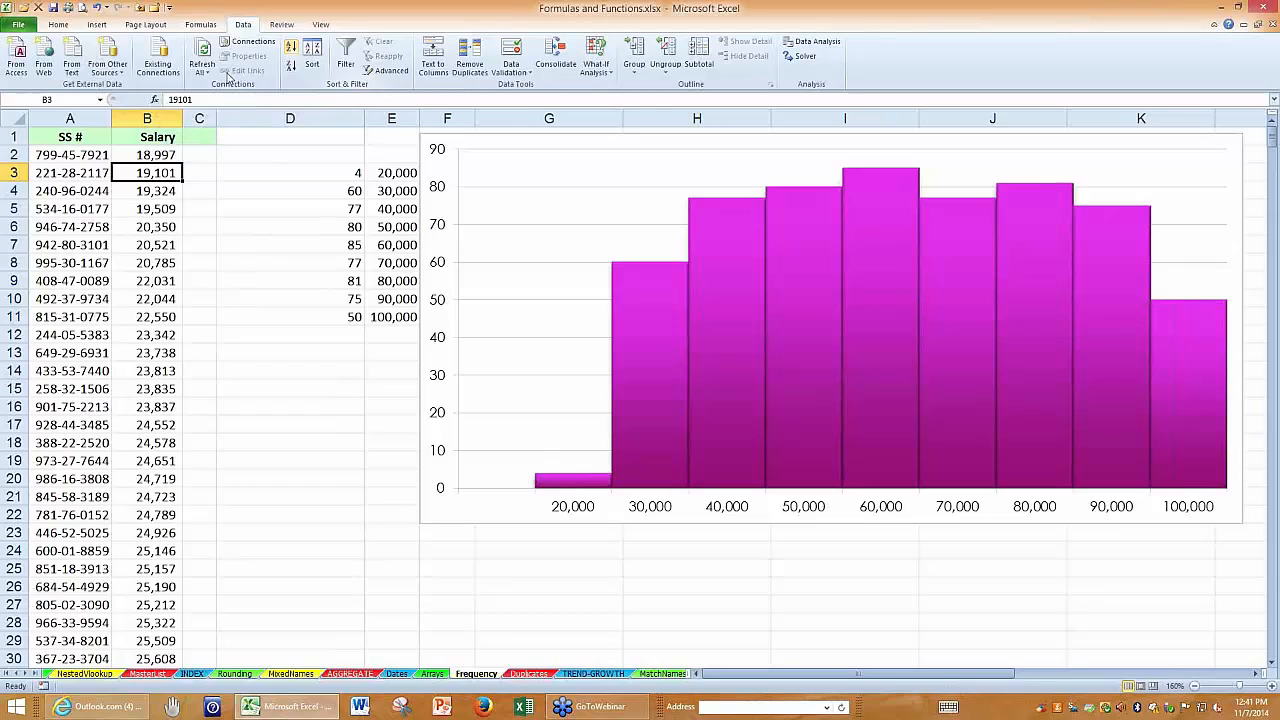
{"action": "left_click_drag", "start_coordinate": [133, 152], "coordinate": [133, 210]}
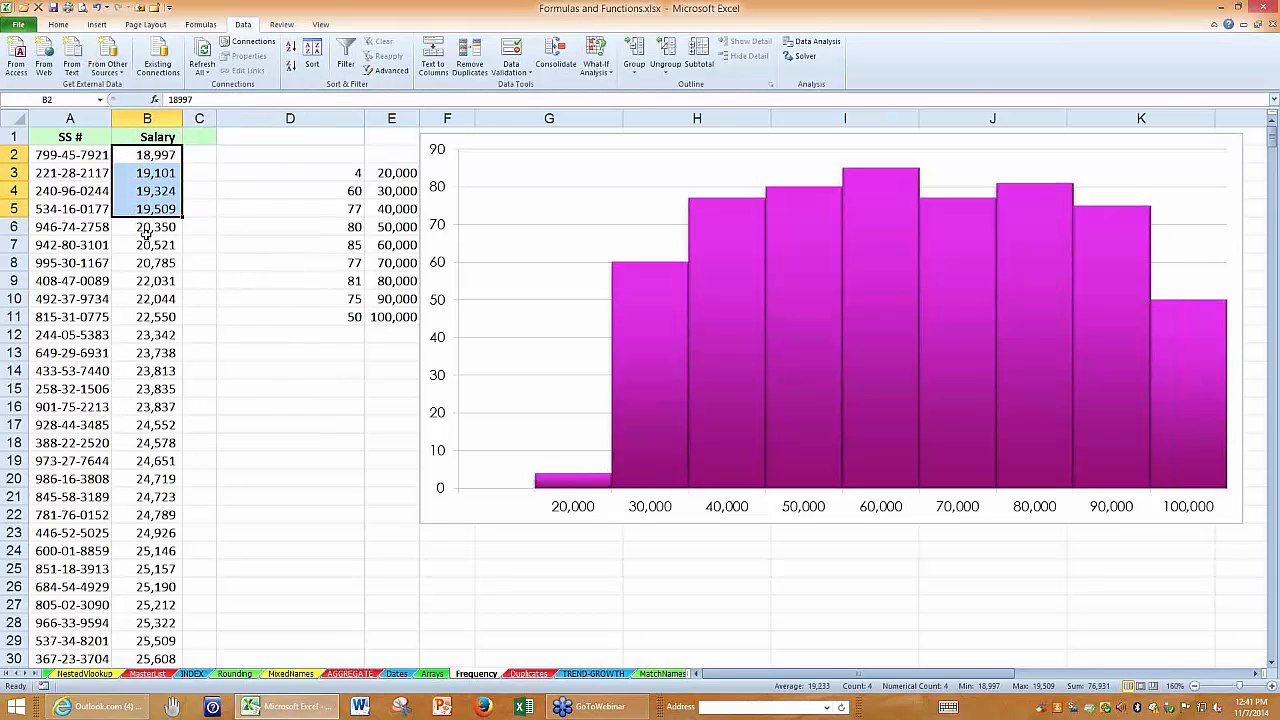
Set the salary in B6 to 20000 and select B2:B6 to check them against the 20,000 bin.
{"action": "left_click", "coordinate": [147, 228]}
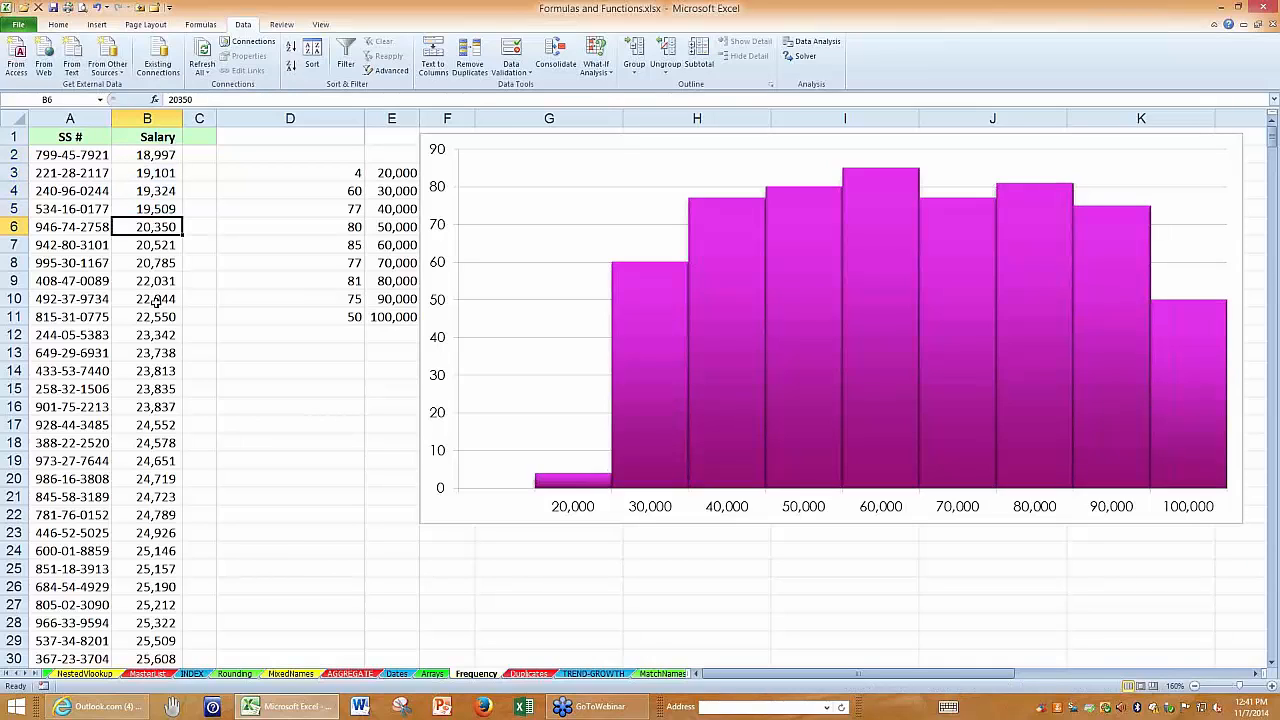
{"action": "type", "text": "200"}
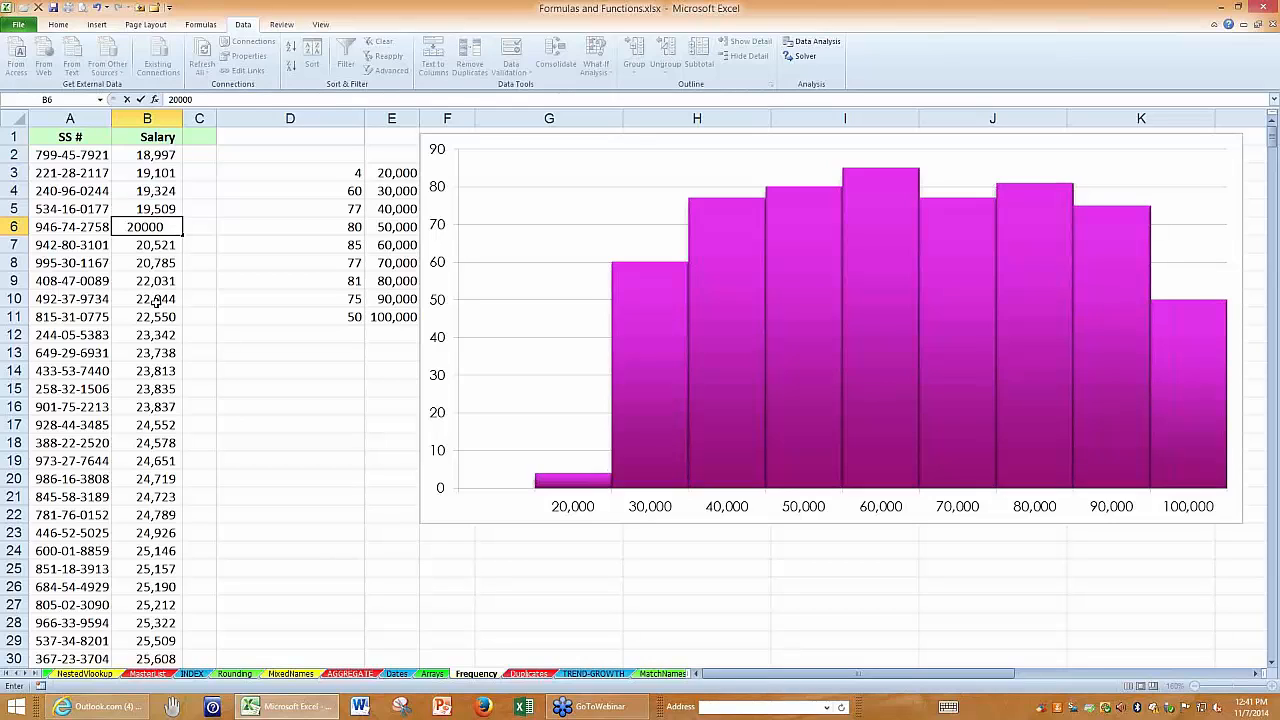
{"action": "key", "text": "Return"}
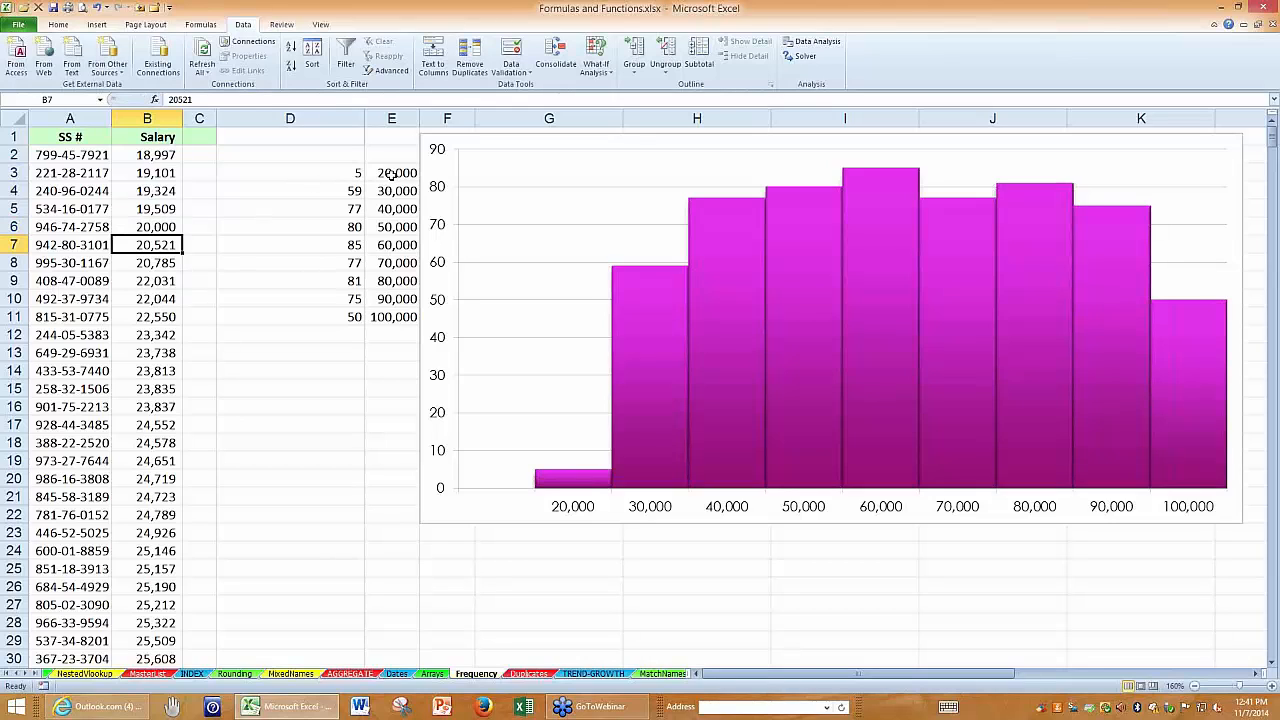
{"action": "left_click_drag", "start_coordinate": [165, 157], "coordinate": [159, 222]}
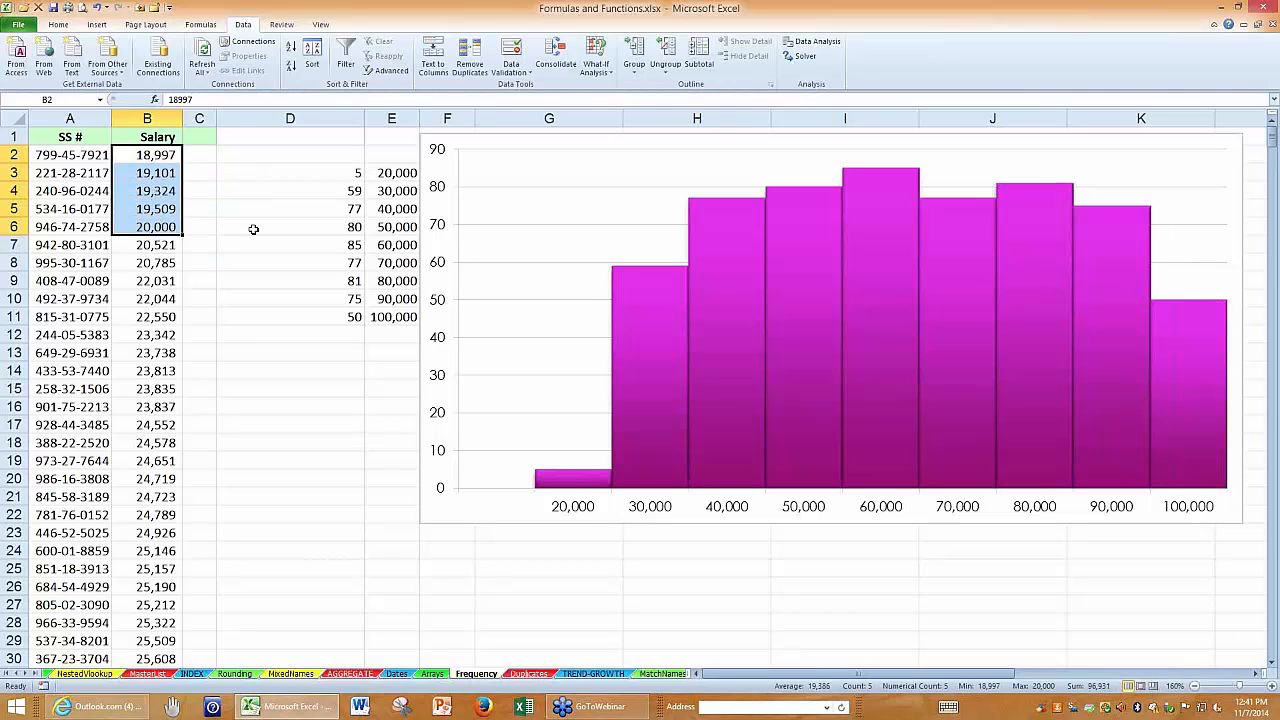
Check the array formula and counts in D3 and D4 for the 20,000 and 30,000 salary bins.
{"action": "left_click", "coordinate": [354, 170]}
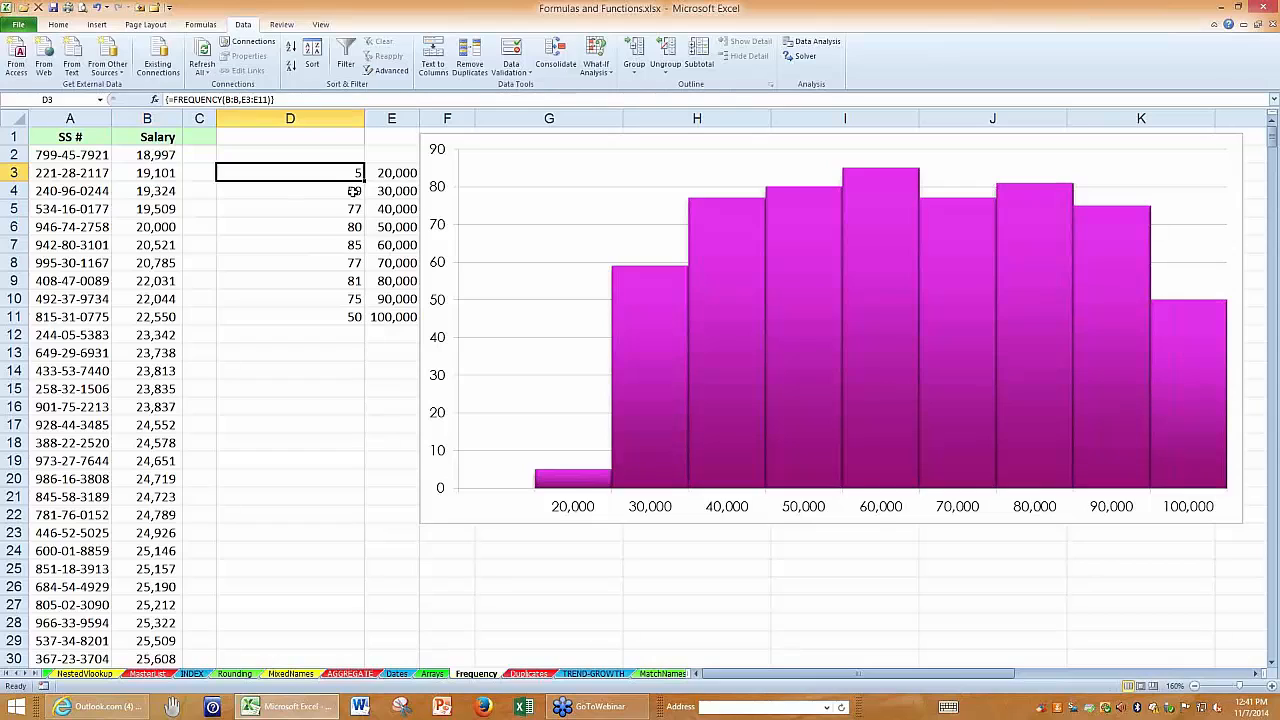
{"action": "left_click", "coordinate": [354, 190]}
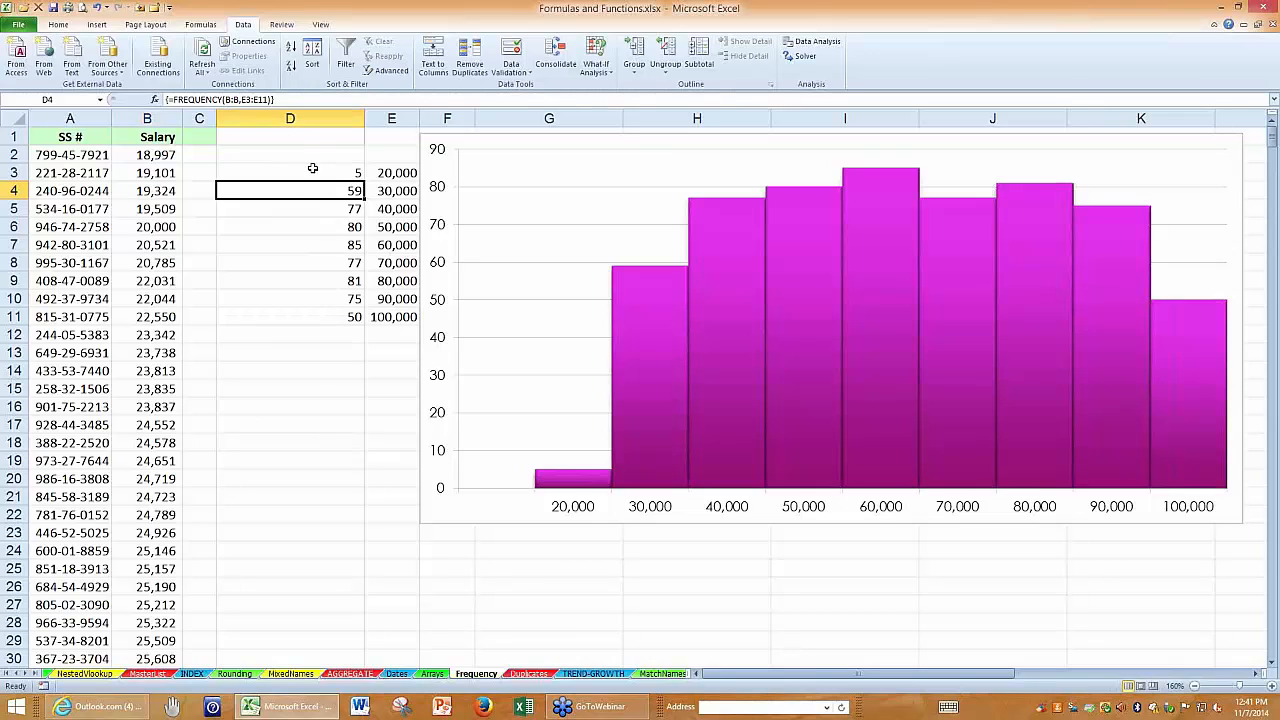
{"action": "left_click", "coordinate": [316, 170]}
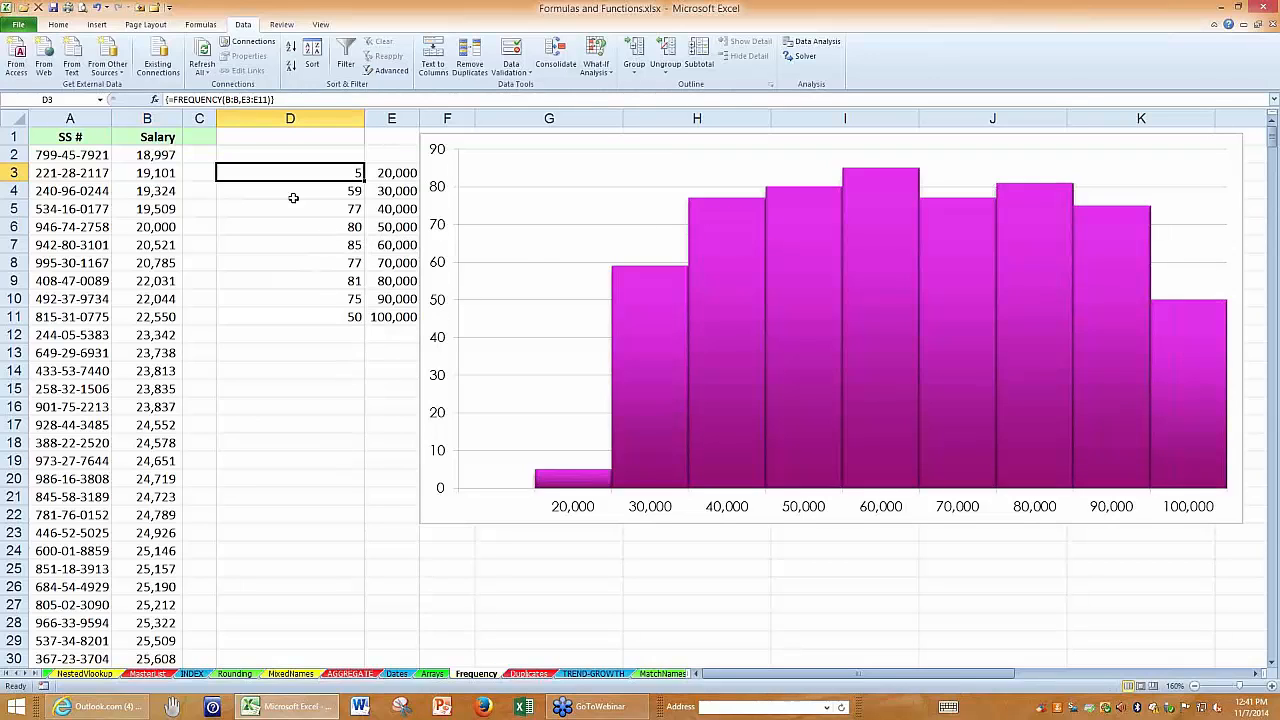
Set the first two salary bins to 15000 in E3 and 25000 in E4.
{"action": "left_click", "coordinate": [384, 173]}
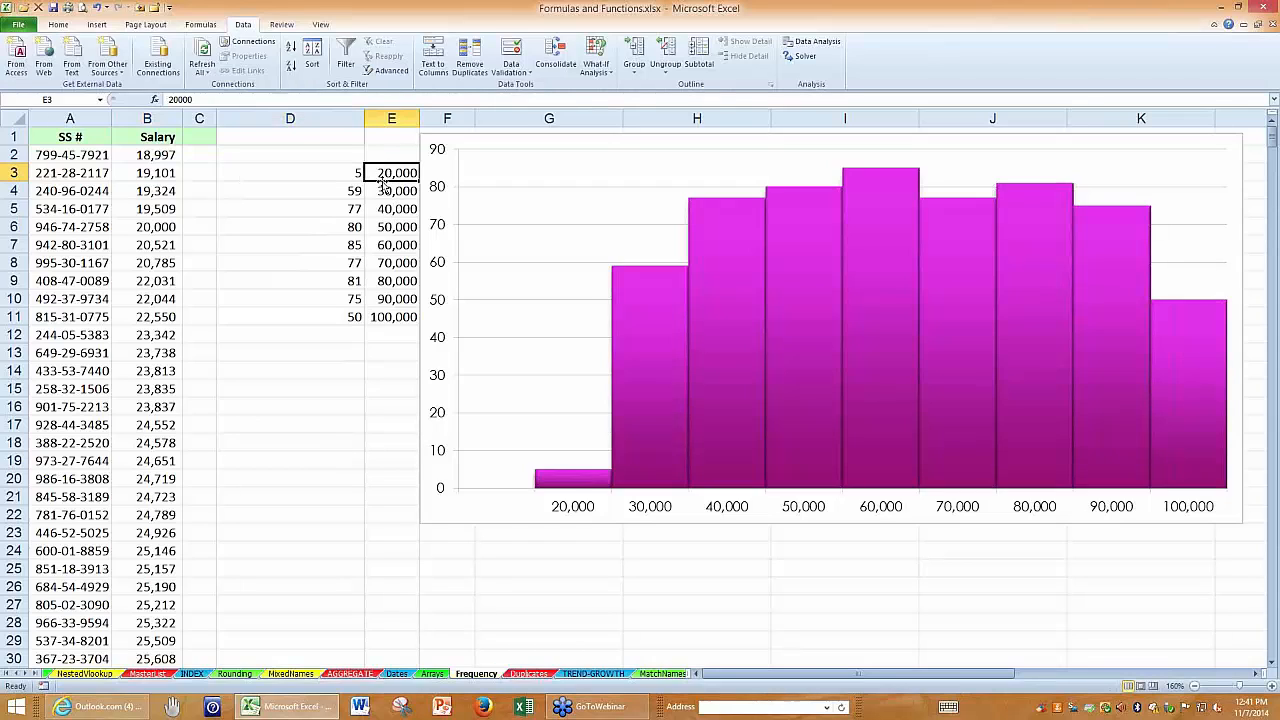
{"action": "type", "text": "15000"}
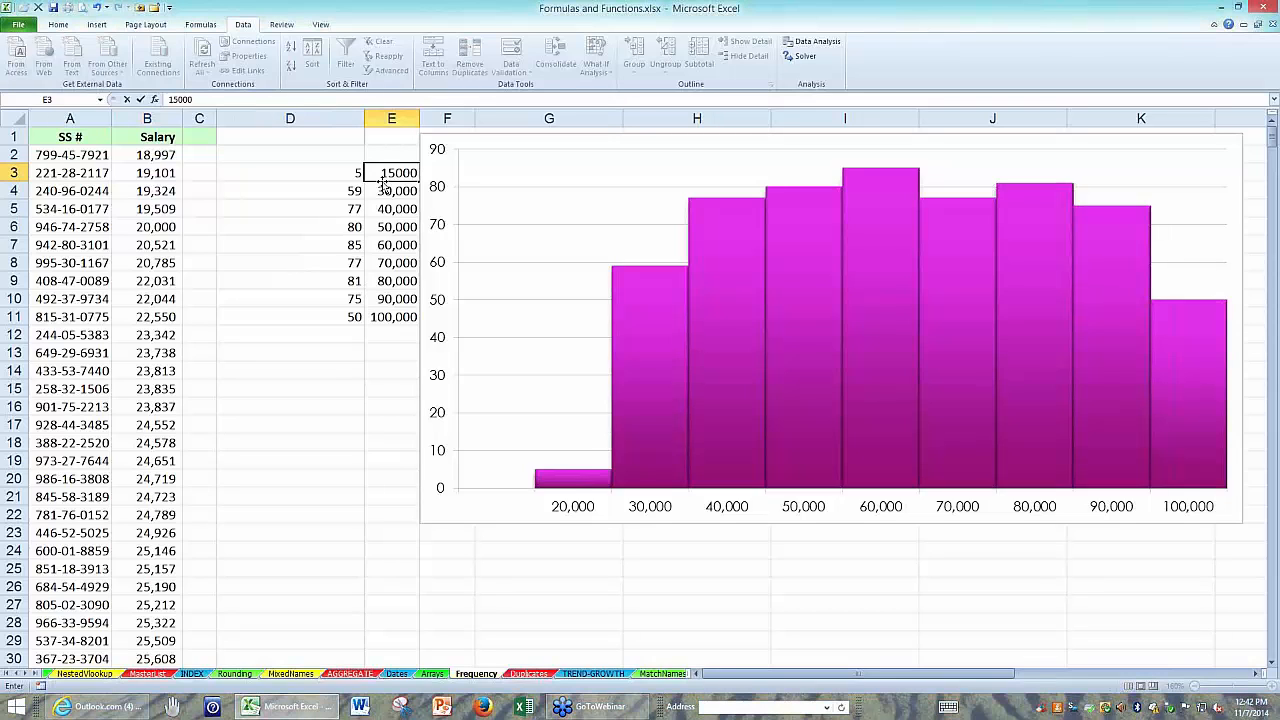
{"action": "key", "text": "Return"}
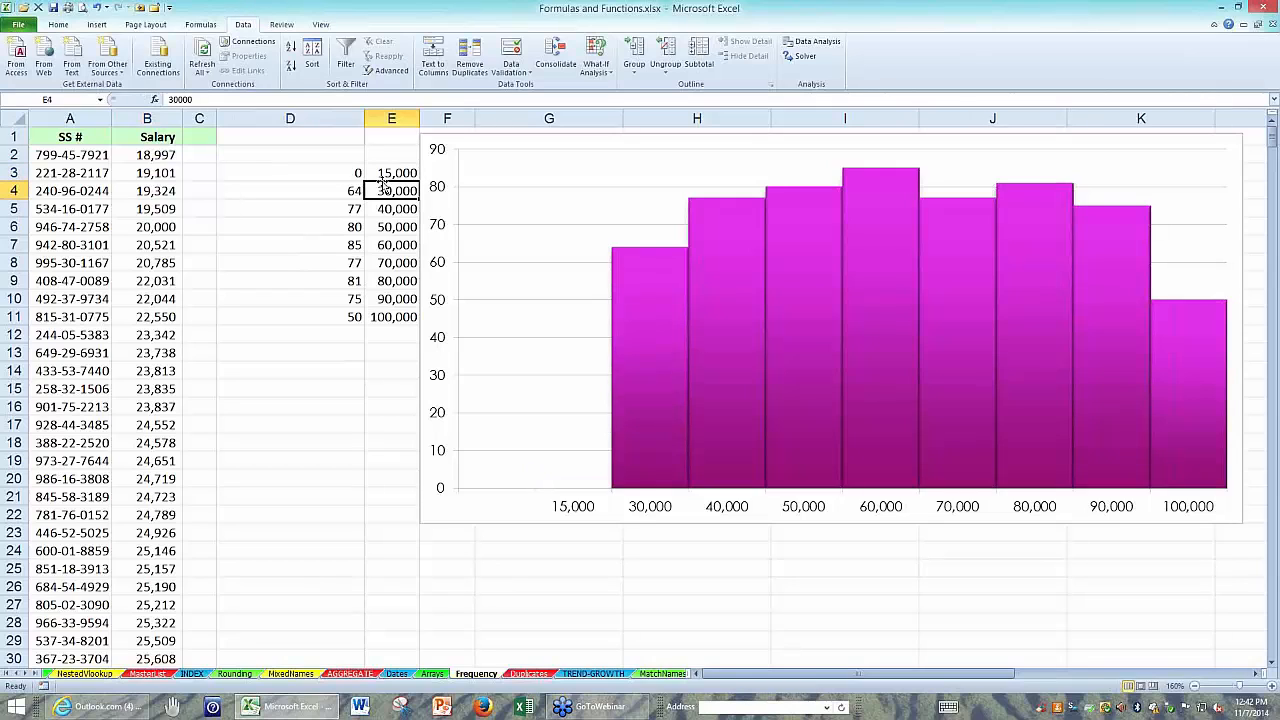
{"action": "type", "text": "25000"}
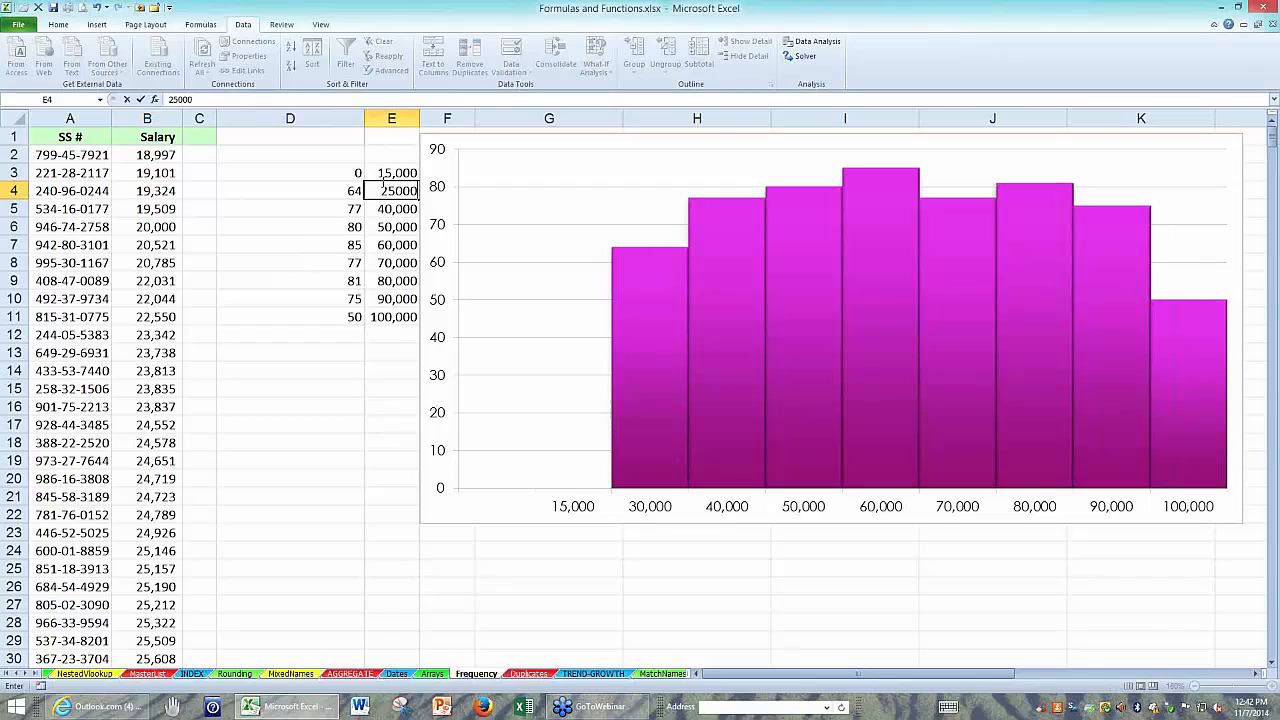
{"action": "key", "text": "Return"}
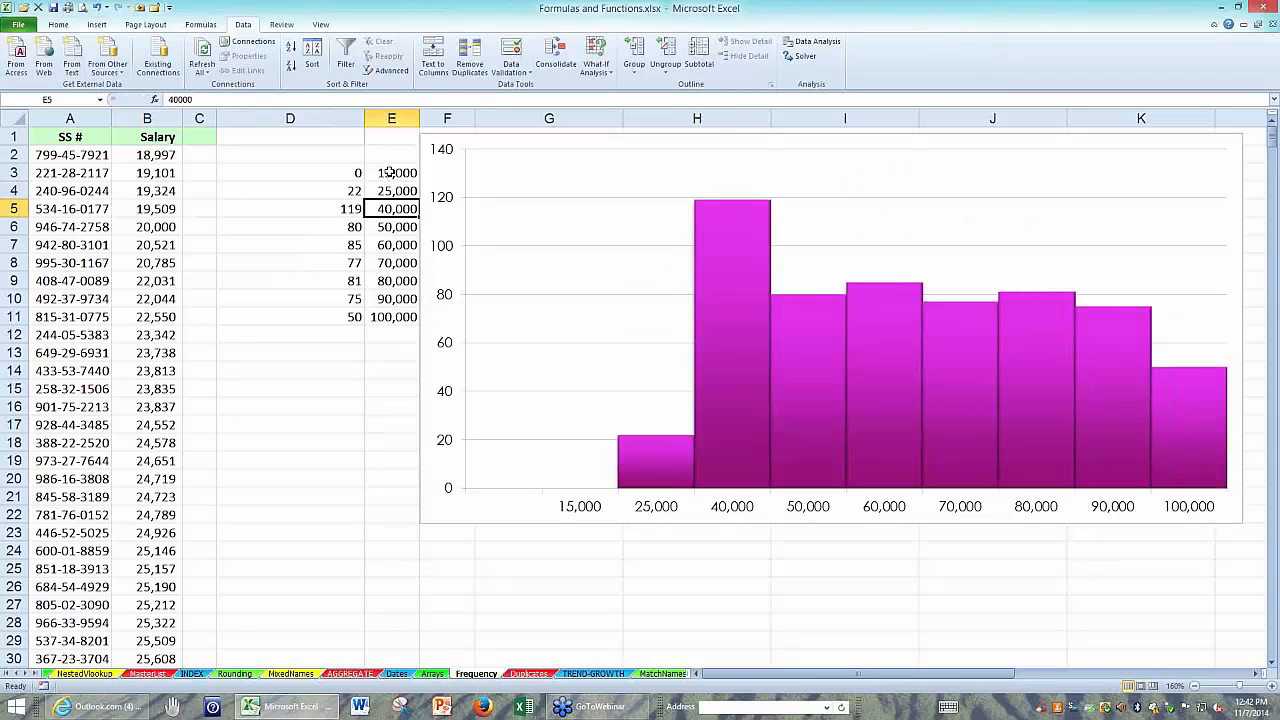
Nudge the histogram slightly away from column E and extend the E3:E4 bin series down to 95,000 in E11.
{"action": "left_click", "coordinate": [388, 174]}
{"action": "left_click_drag", "start_coordinate": [392, 187], "coordinate": [400, 196]}
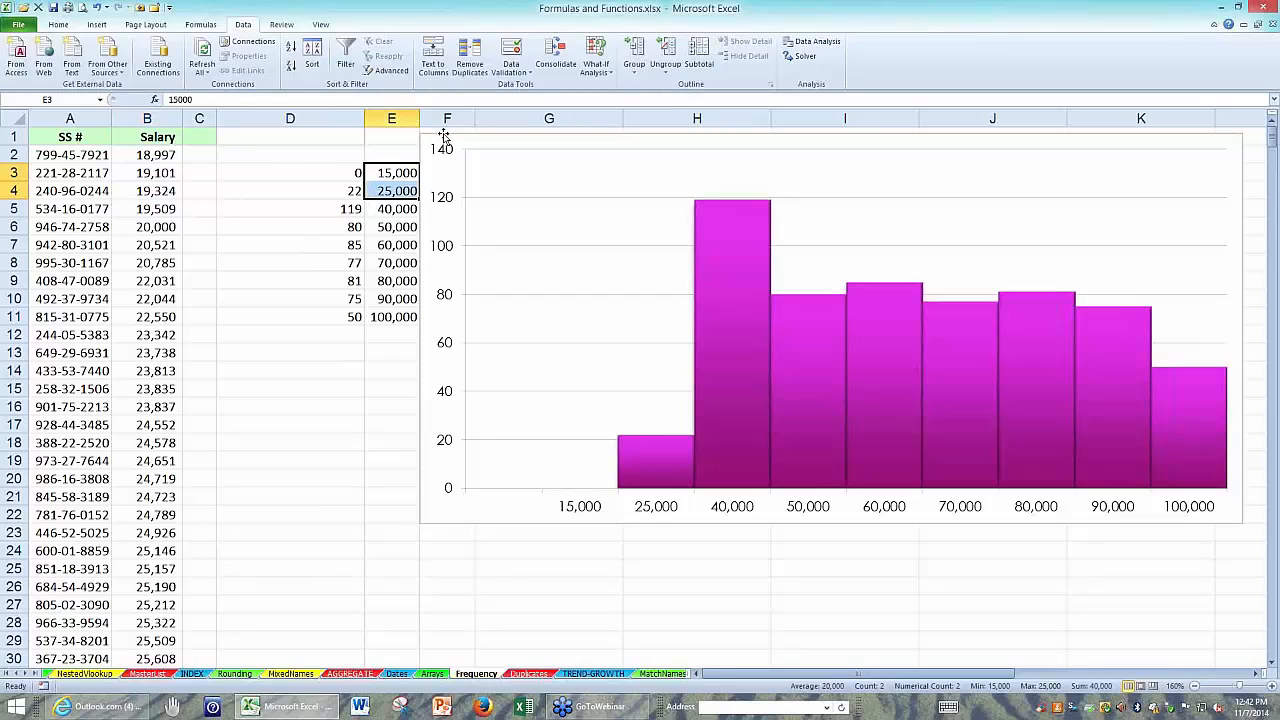
{"action": "left_click_drag", "start_coordinate": [443, 135], "coordinate": [449, 133]}
{"action": "left_click_drag", "start_coordinate": [384, 174], "coordinate": [411, 318]}
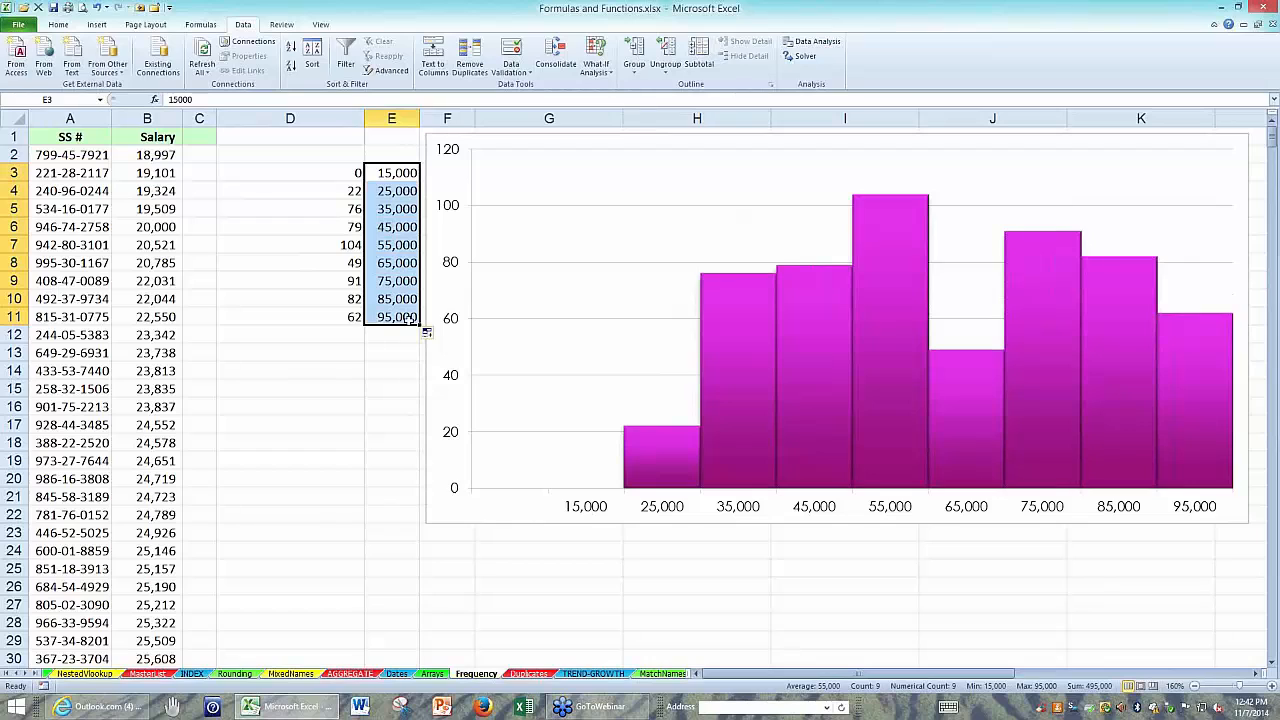
Review the counts in D3:D11, display the worksheet's formulas to examine the FREQUENCY entries, and return to showing values.
{"action": "left_click", "coordinate": [320, 174]}
{"action": "left_click_drag", "start_coordinate": [320, 174], "coordinate": [316, 318]}
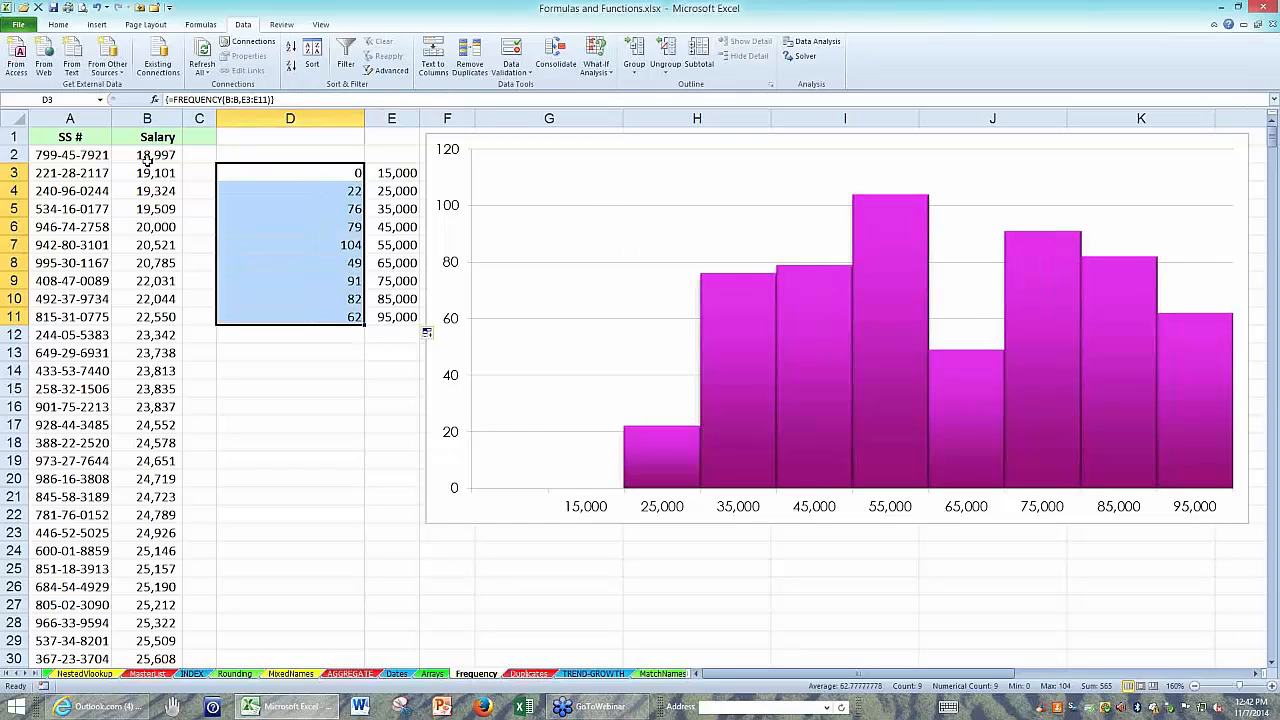
{"action": "left_click", "coordinate": [79, 131]}
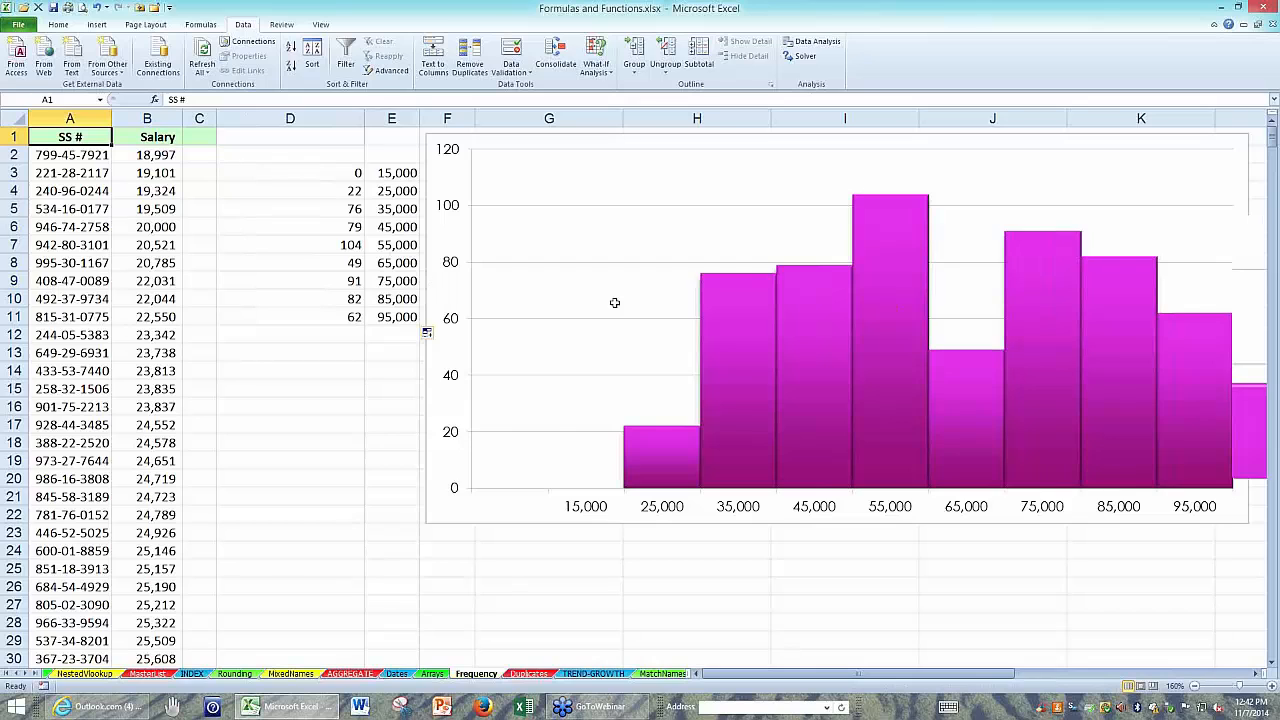
{"action": "scroll", "coordinate": [614, 302], "scroll_direction": "up", "scroll_amount": 7}
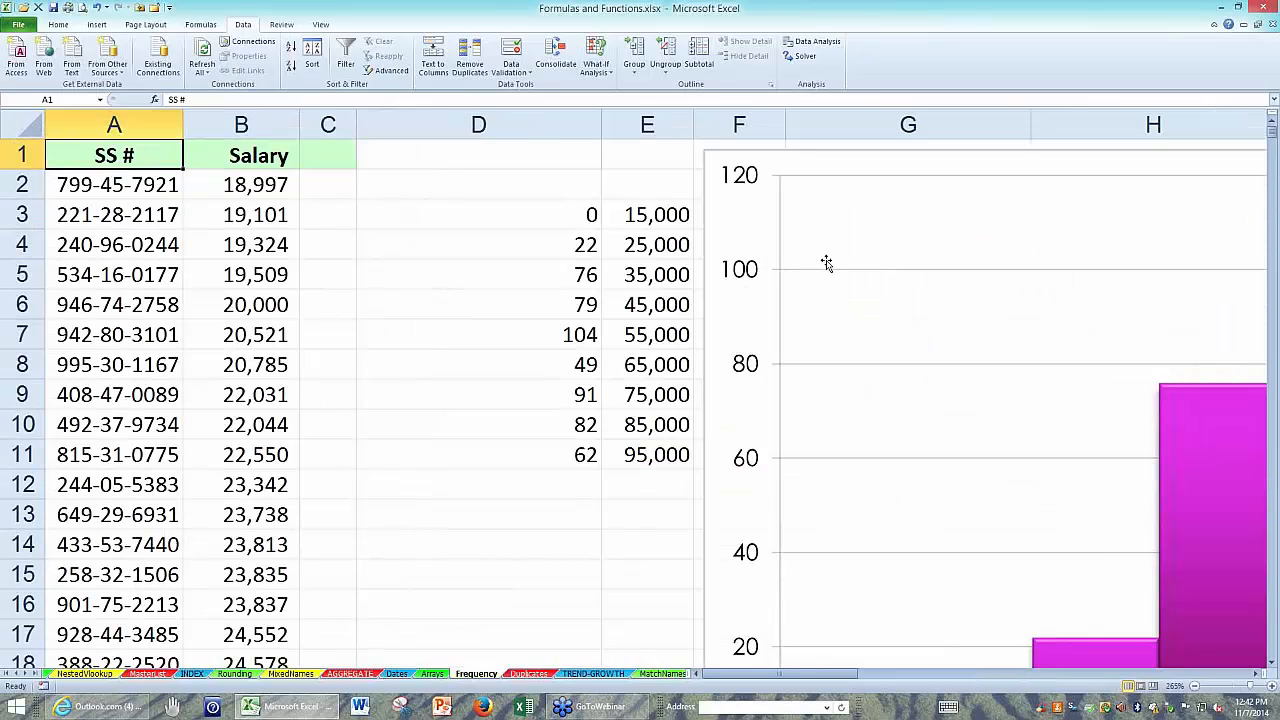
{"action": "key", "text": "ctrl+grave"}
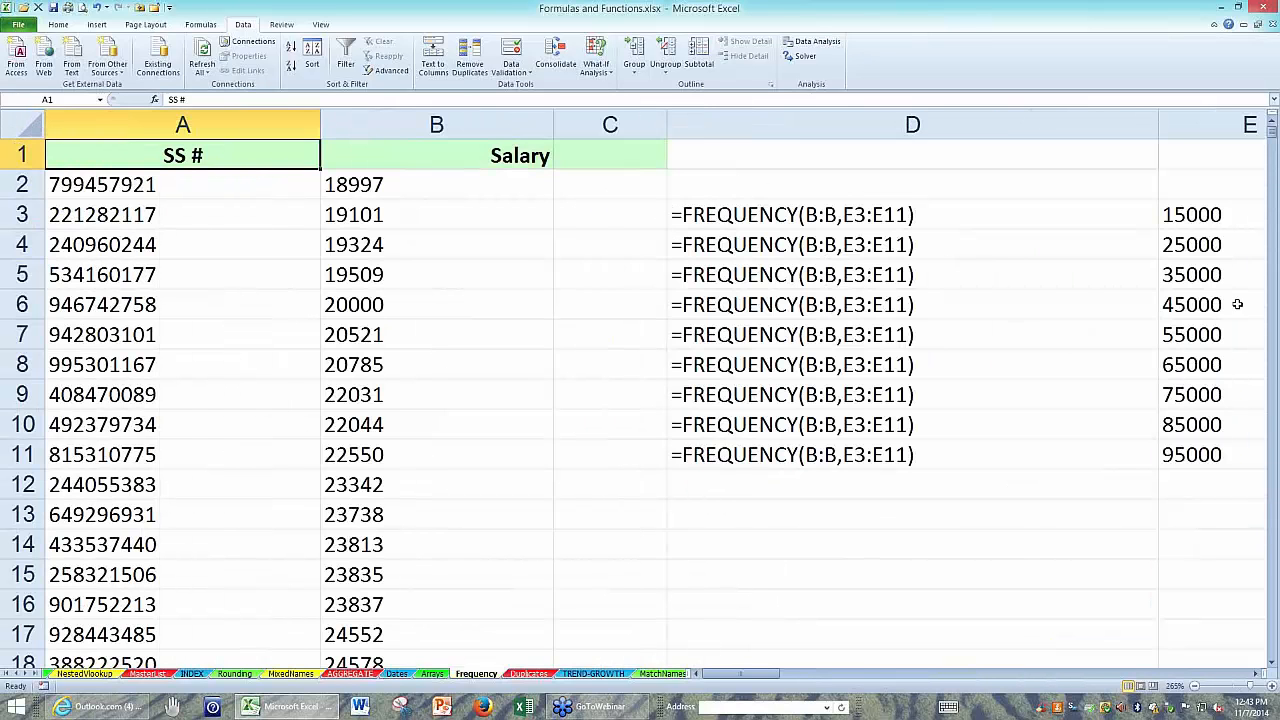
{"action": "left_click", "coordinate": [953, 214]}
{"action": "key", "text": "shift+Down"}
{"action": "key", "text": "shift+Down"}
{"action": "key", "text": "shift+Down"}
{"action": "key", "text": "shift+Down"}
{"action": "key", "text": "shift+Down"}
{"action": "key", "text": "shift+Down"}
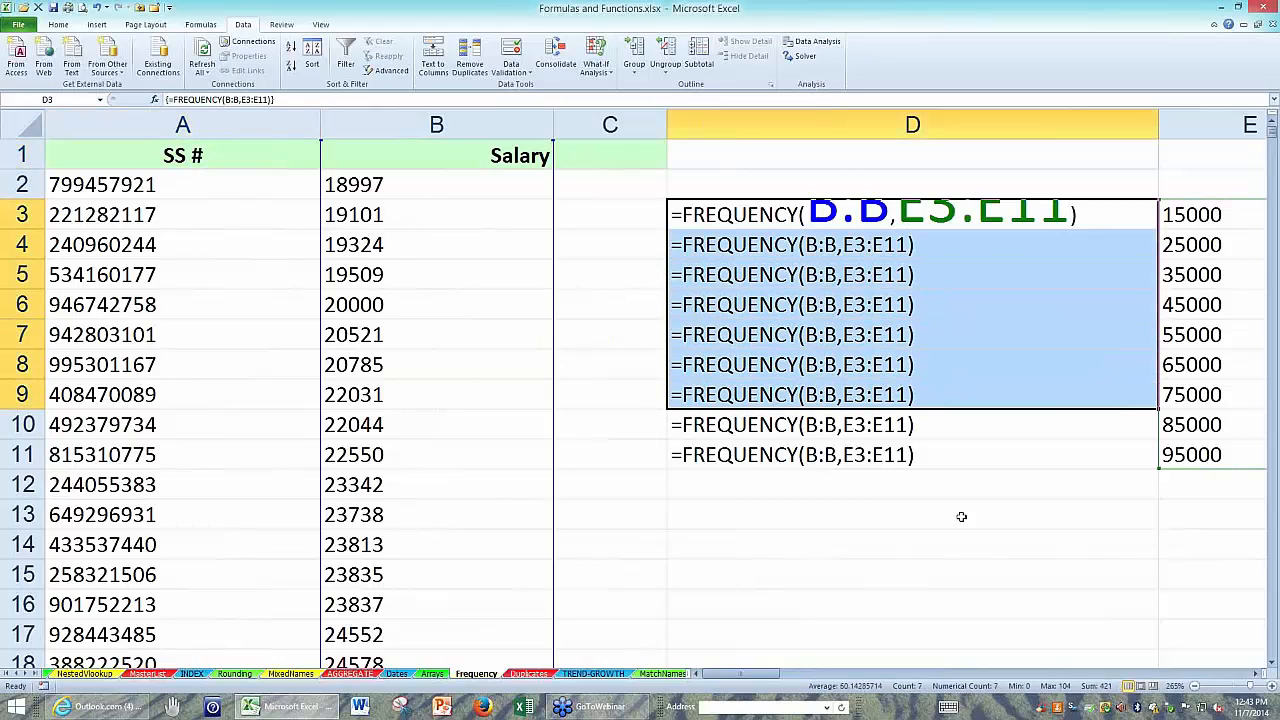
{"action": "left_click", "coordinate": [953, 532]}
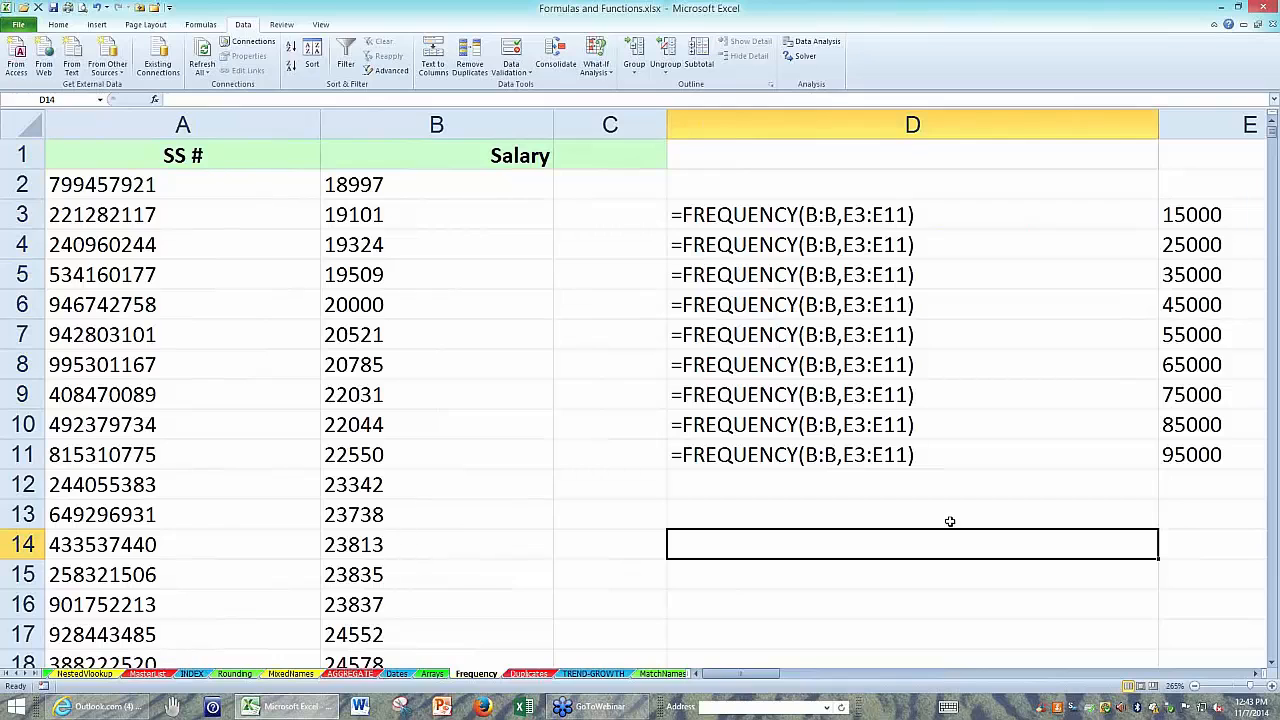
{"action": "key", "text": "ctrl+grave"}
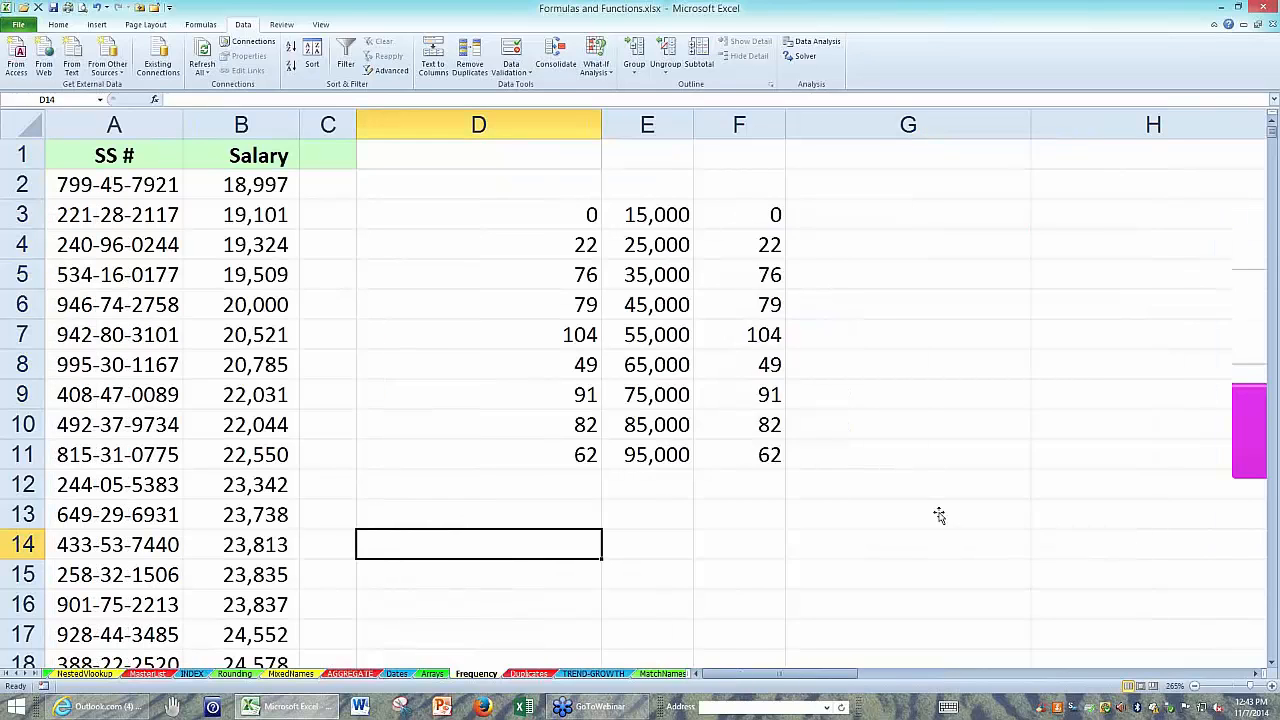
Try to delete only cell D3 from the FREQUENCY array in D3:D11.
{"action": "left_click", "coordinate": [526, 212]}
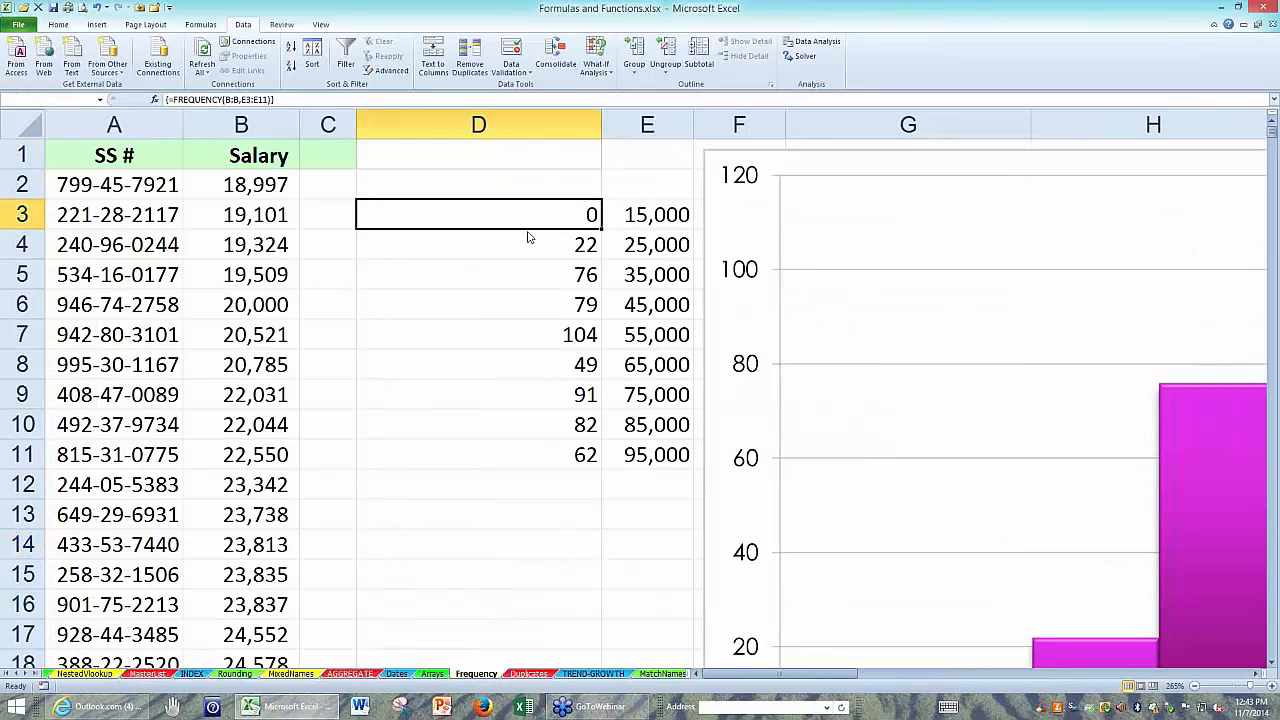
{"action": "key", "text": "Delete"}
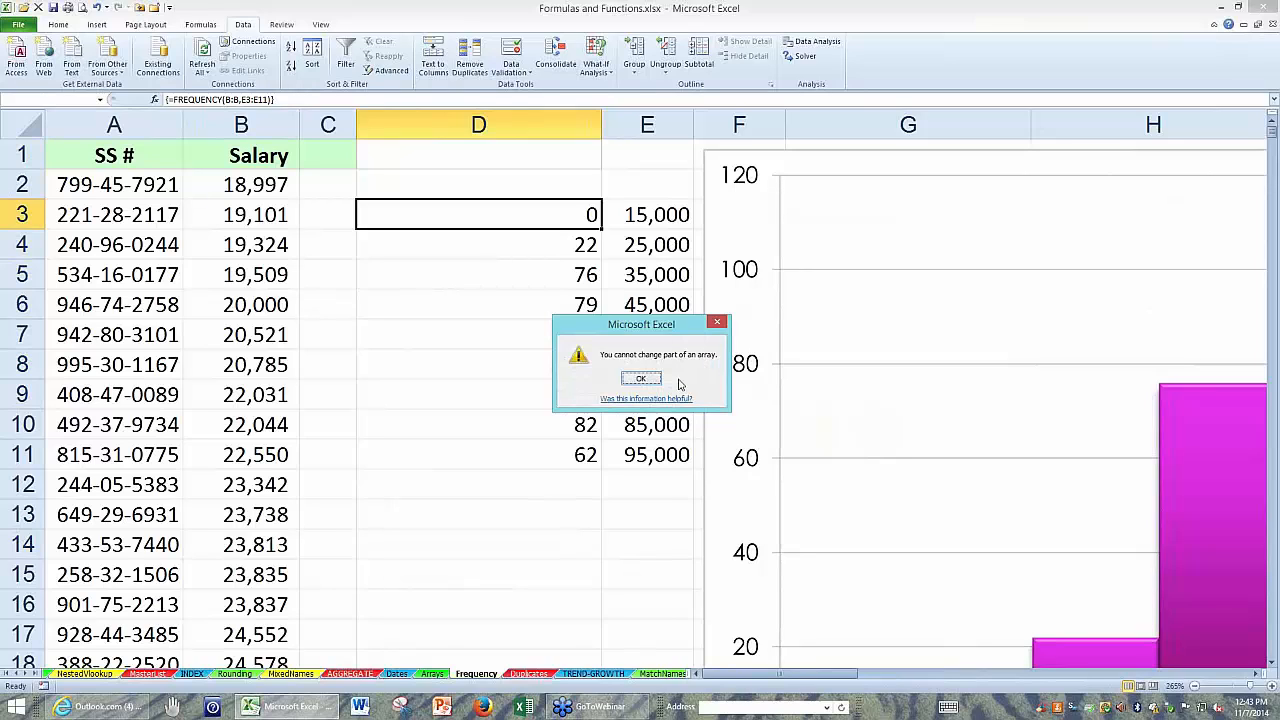
{"action": "left_click", "coordinate": [717, 325]}
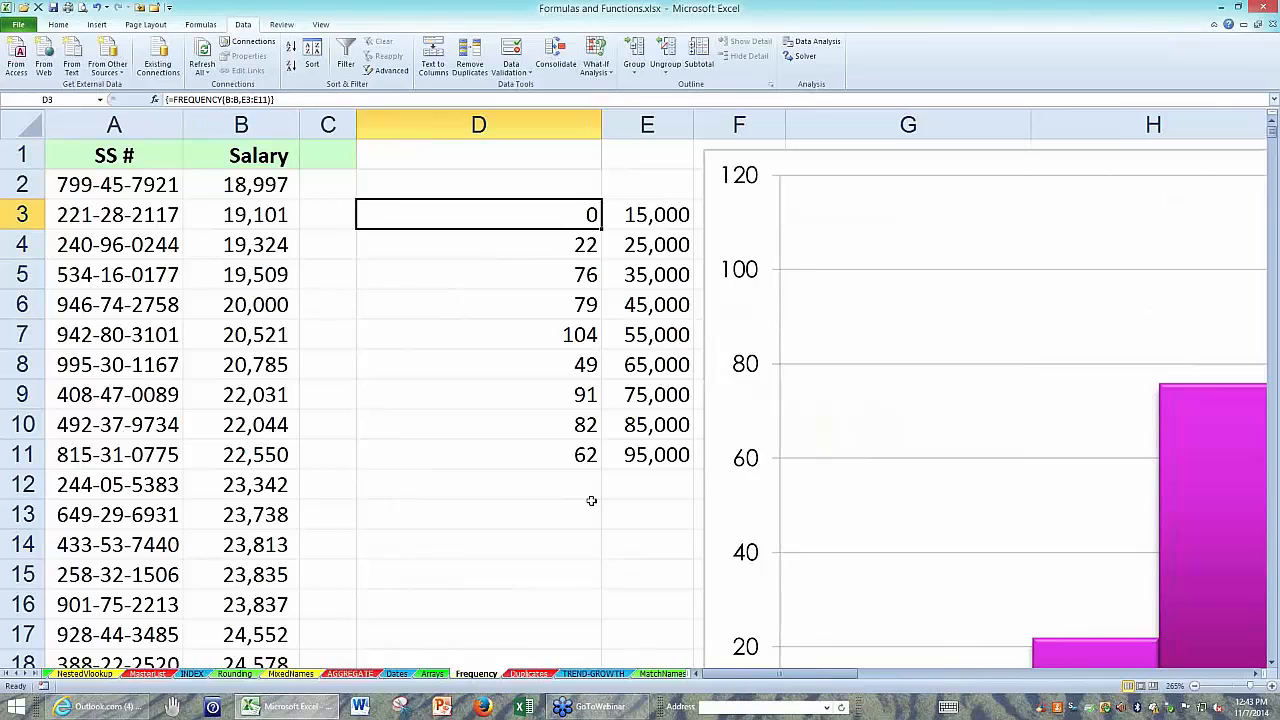
Open the FREQUENCY formula in D3 for editing.
{"action": "double_click", "coordinate": [572, 214]}
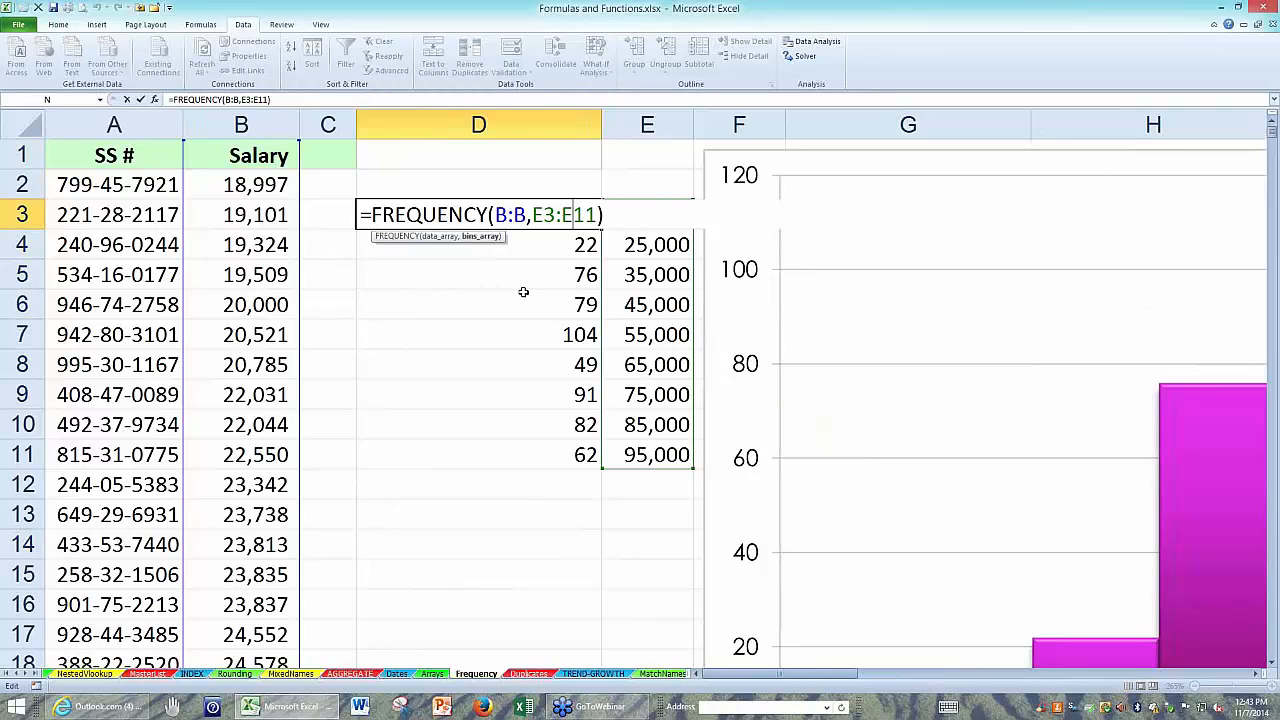
Re-enter =FREQUENCY(B:B,E3:E11) across D3:D11 as an ordinary formula instead of an array formula.
{"action": "key", "text": "ctrl+shift+Return"}
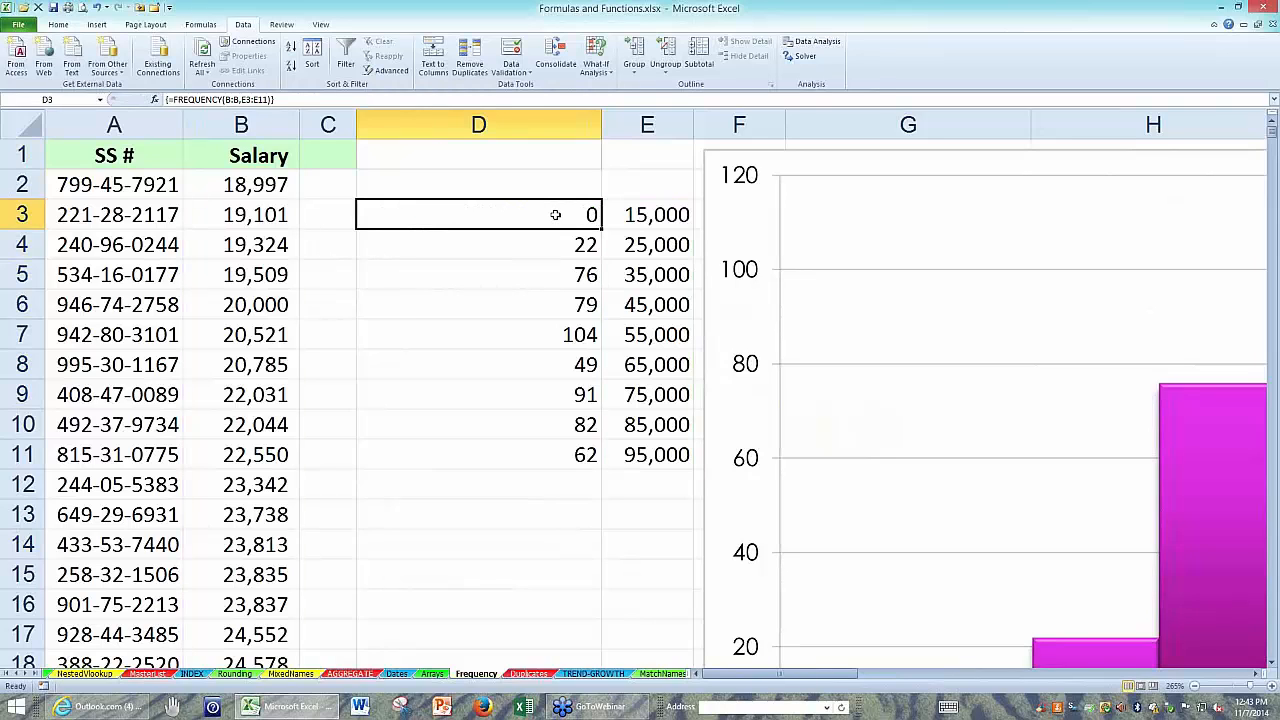
{"action": "left_click_drag", "start_coordinate": [553, 217], "coordinate": [532, 458]}
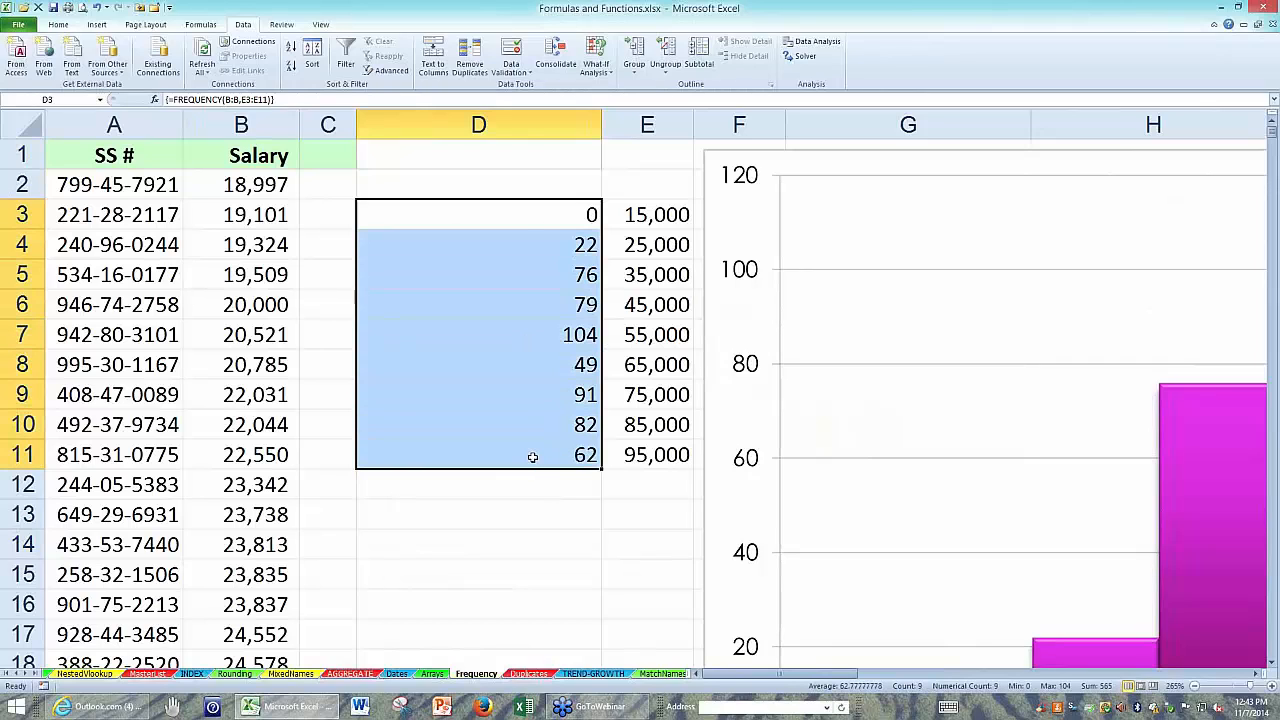
{"action": "key", "text": "F2"}
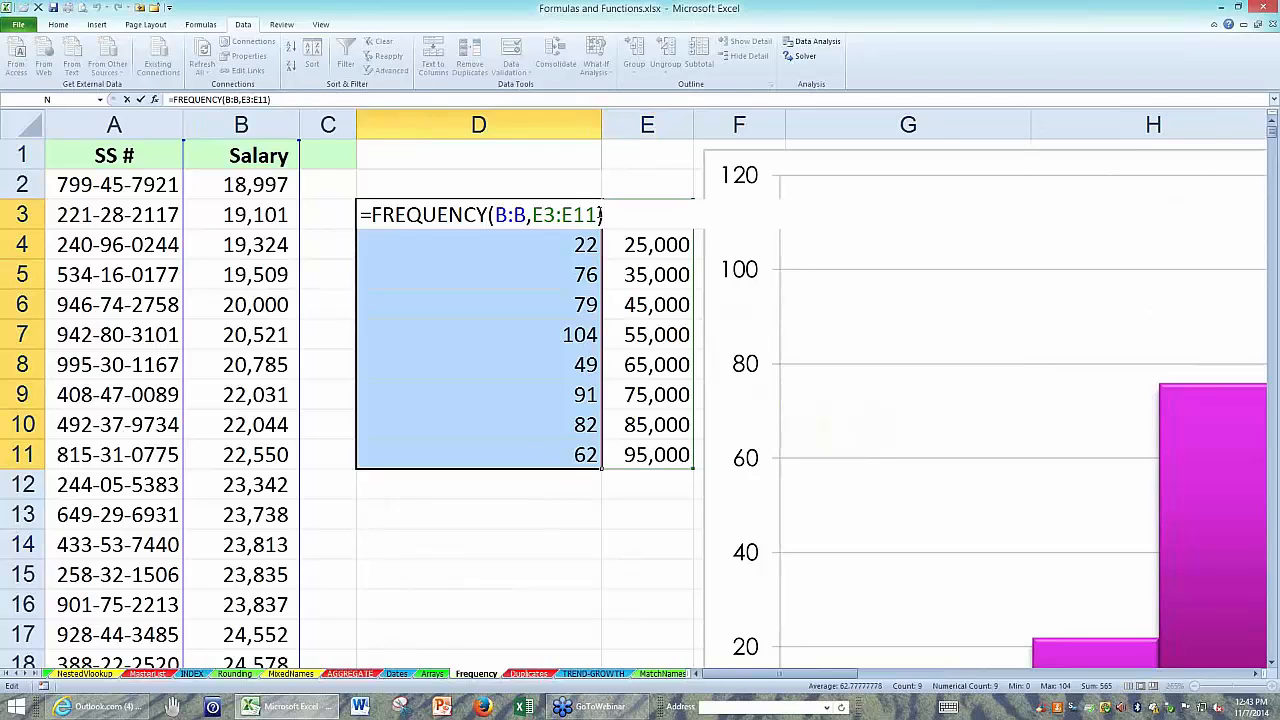
{"action": "left_click", "coordinate": [596, 214]}
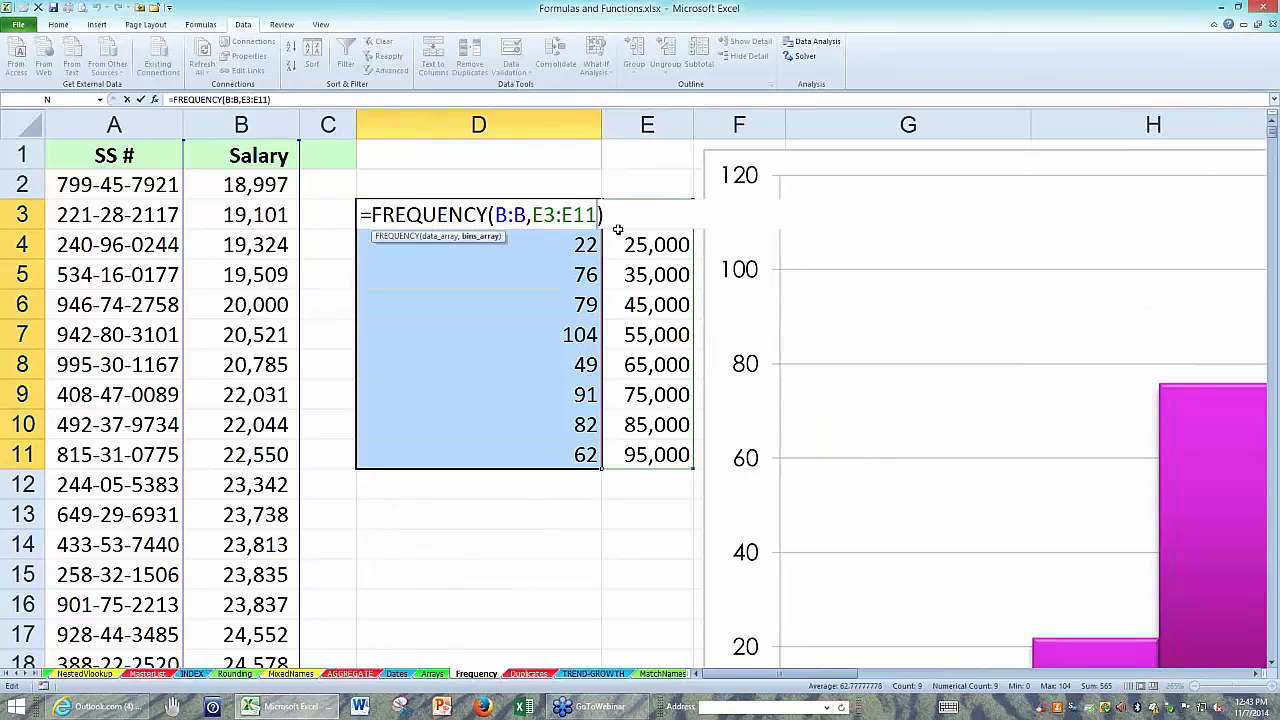
{"action": "key", "text": "ctrl+shift+Return"}
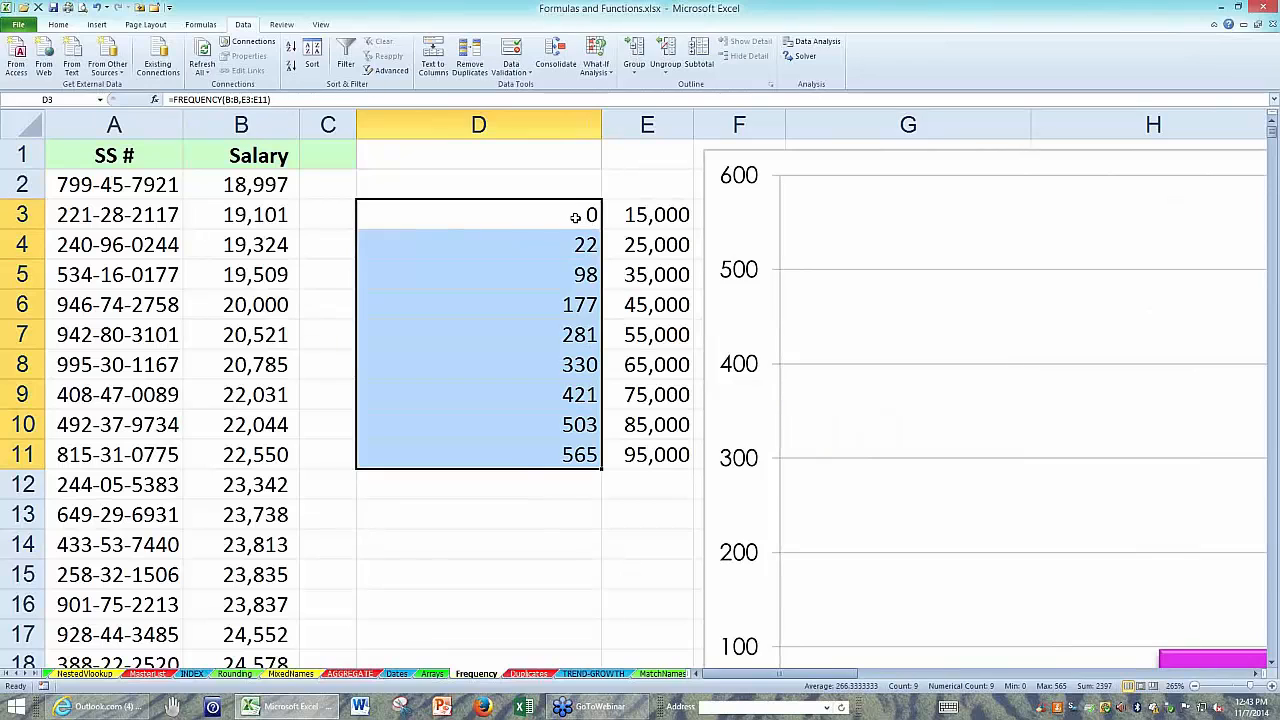
Inspect the FREQUENCY formulas in D3, D4 and D5 to compare their bin range references.
{"action": "left_click", "coordinate": [575, 216]}
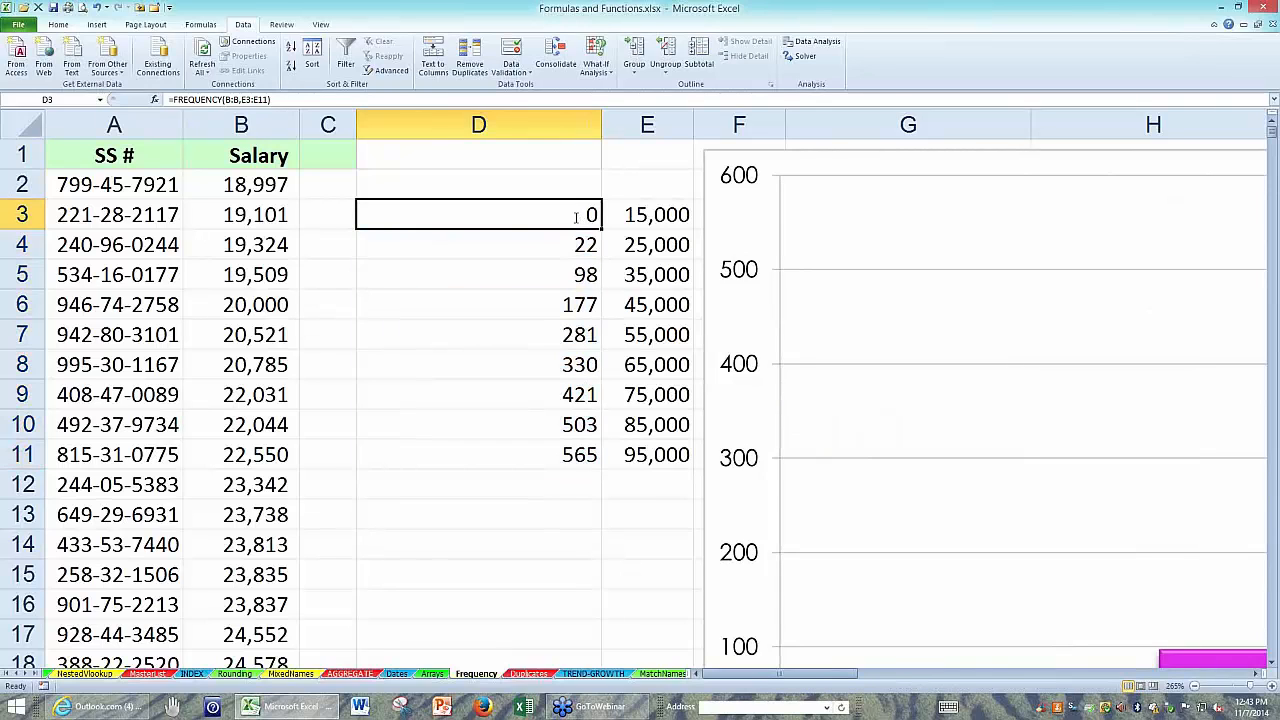
{"action": "double_click", "coordinate": [575, 216]}
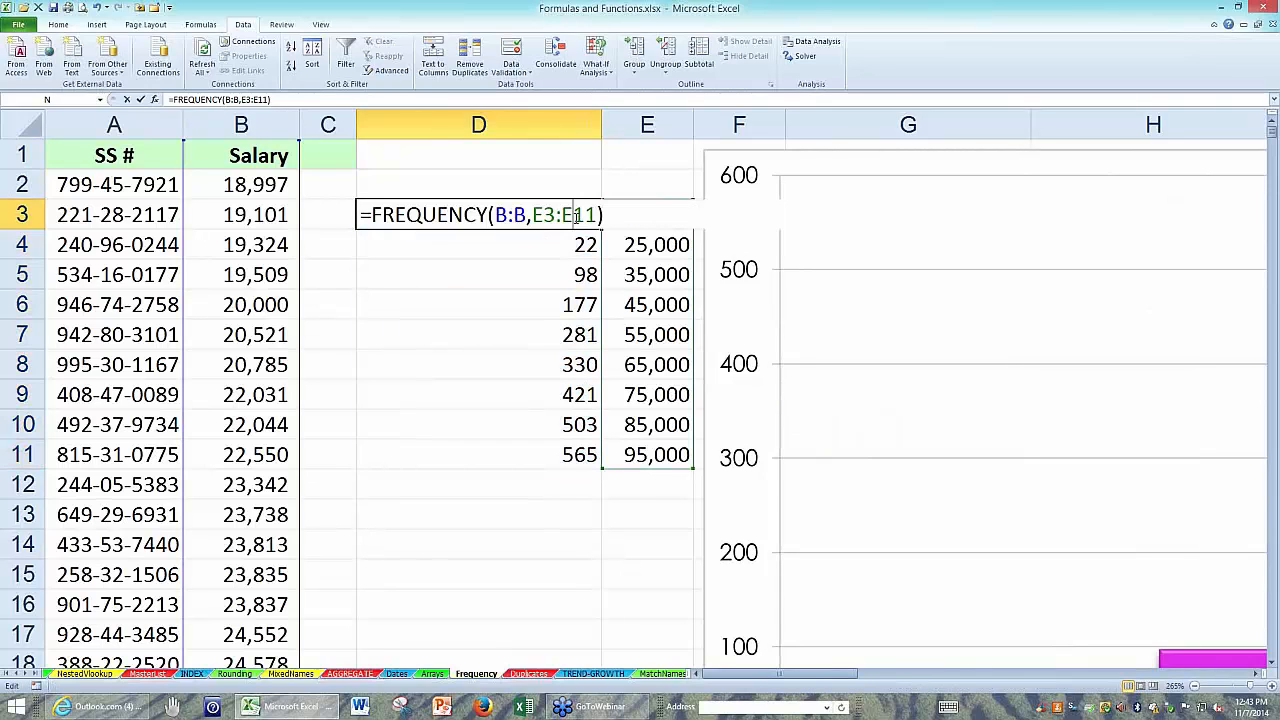
{"action": "key", "text": "Escape"}
{"action": "double_click", "coordinate": [540, 242]}
{"action": "key", "text": "Escape"}
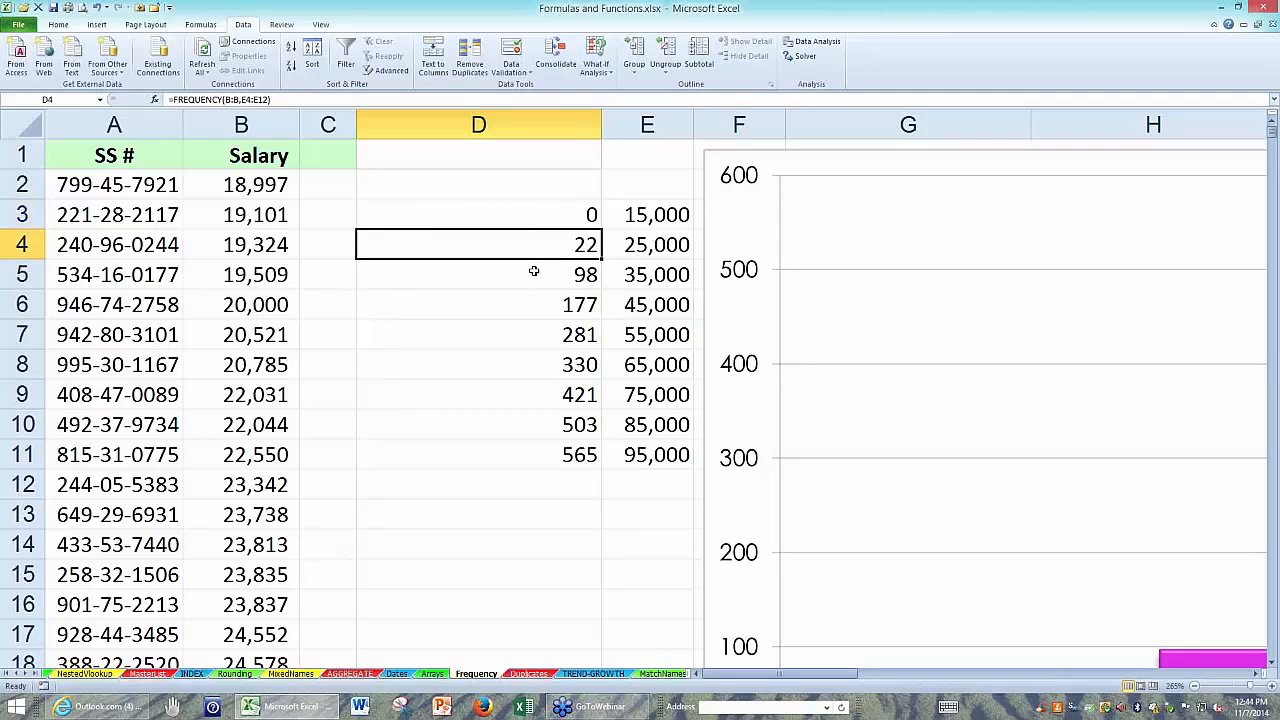
{"action": "left_click", "coordinate": [534, 271]}
{"action": "double_click", "coordinate": [534, 271]}
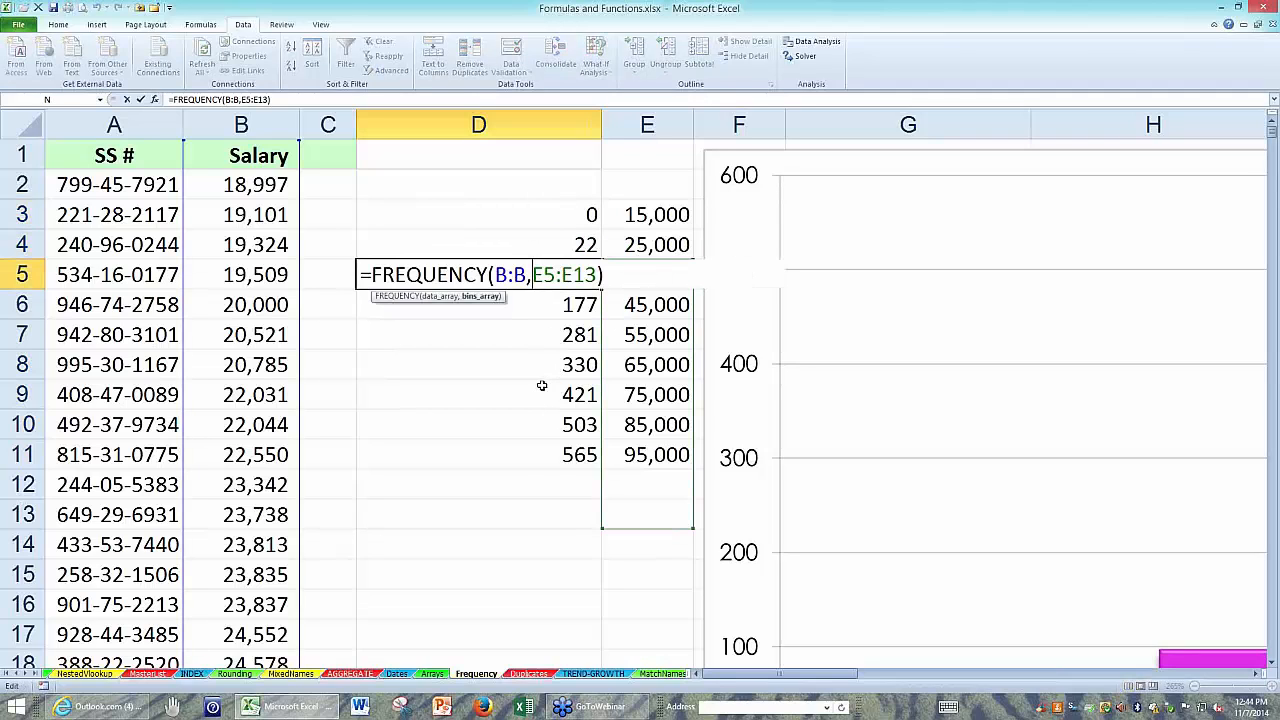
{"action": "key", "text": "Escape"}
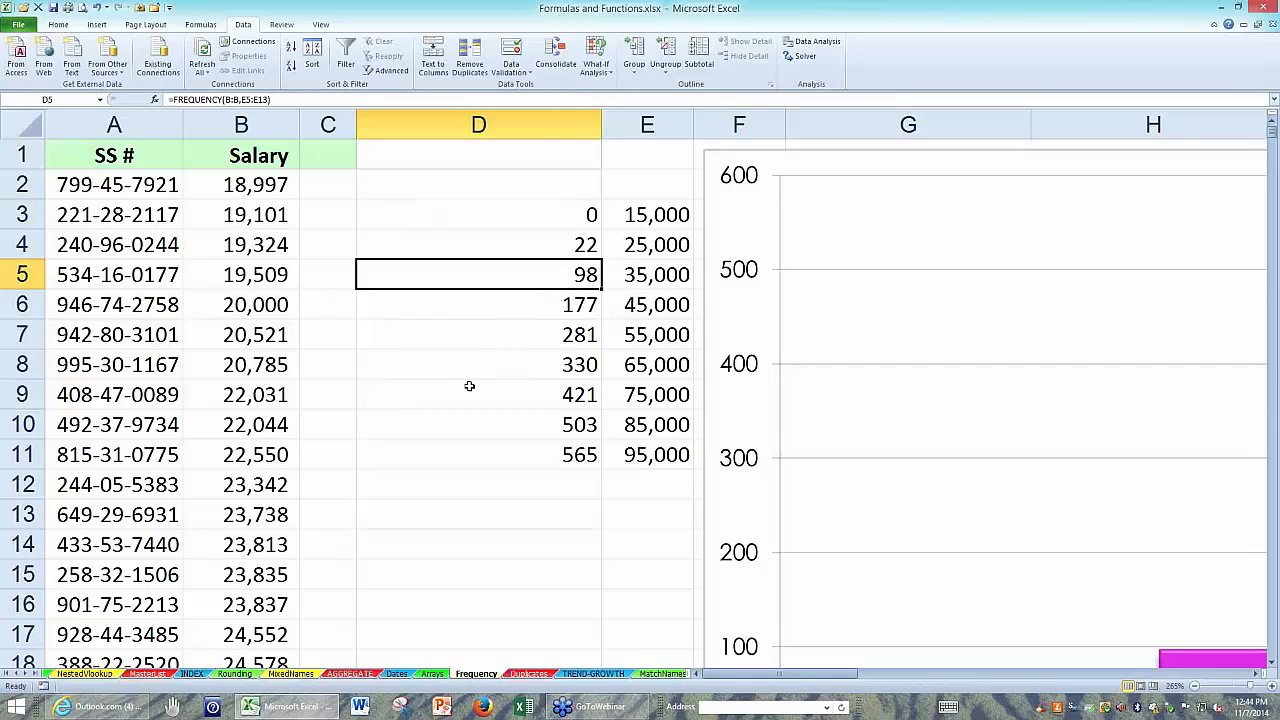
Re-enter =FREQUENCY(B:B,E3:E11) across D3:D11 as an array formula.
{"action": "left_click", "coordinate": [517, 216]}
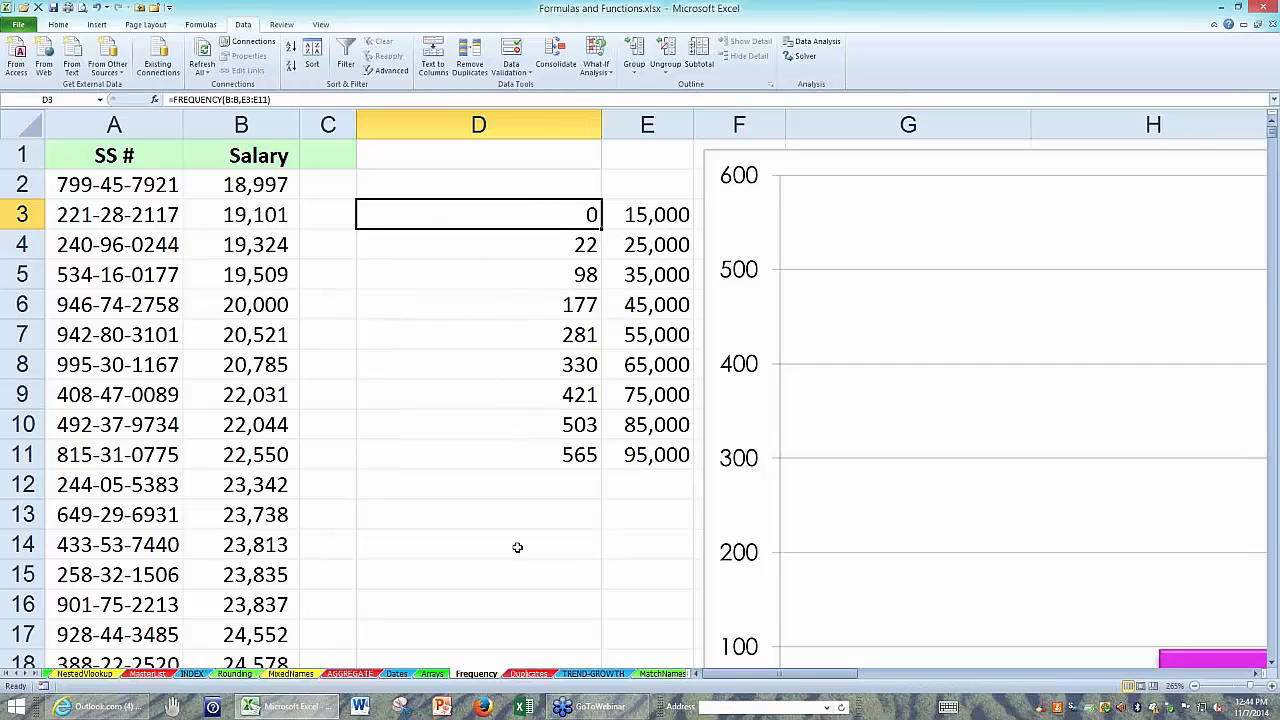
{"action": "left_click", "coordinate": [511, 455], "text": "shift"}
{"action": "key", "text": "F2"}
{"action": "key", "text": "ctrl+shift+Return"}
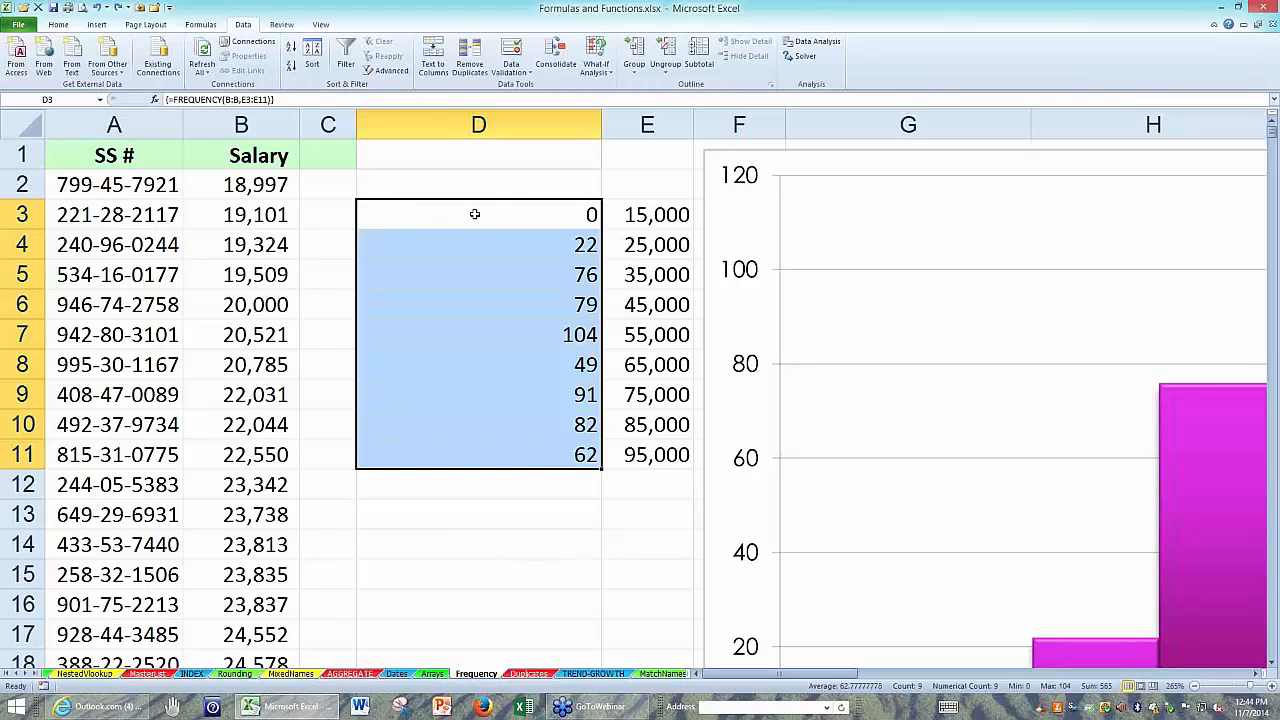
Clear the whole frequency array in D3:D11, and undo the deletion.
{"action": "left_click_drag", "start_coordinate": [474, 213], "coordinate": [465, 453]}
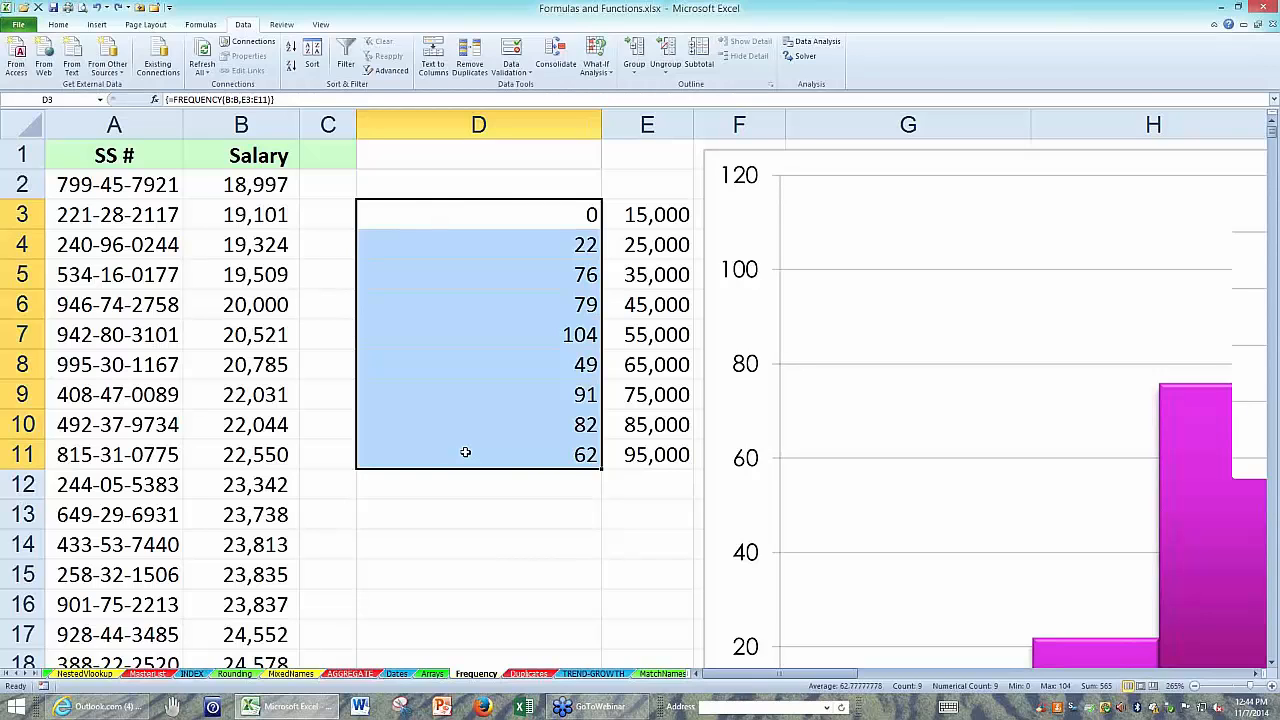
{"action": "key", "text": "Delete"}
{"action": "key", "text": "ctrl+z"}
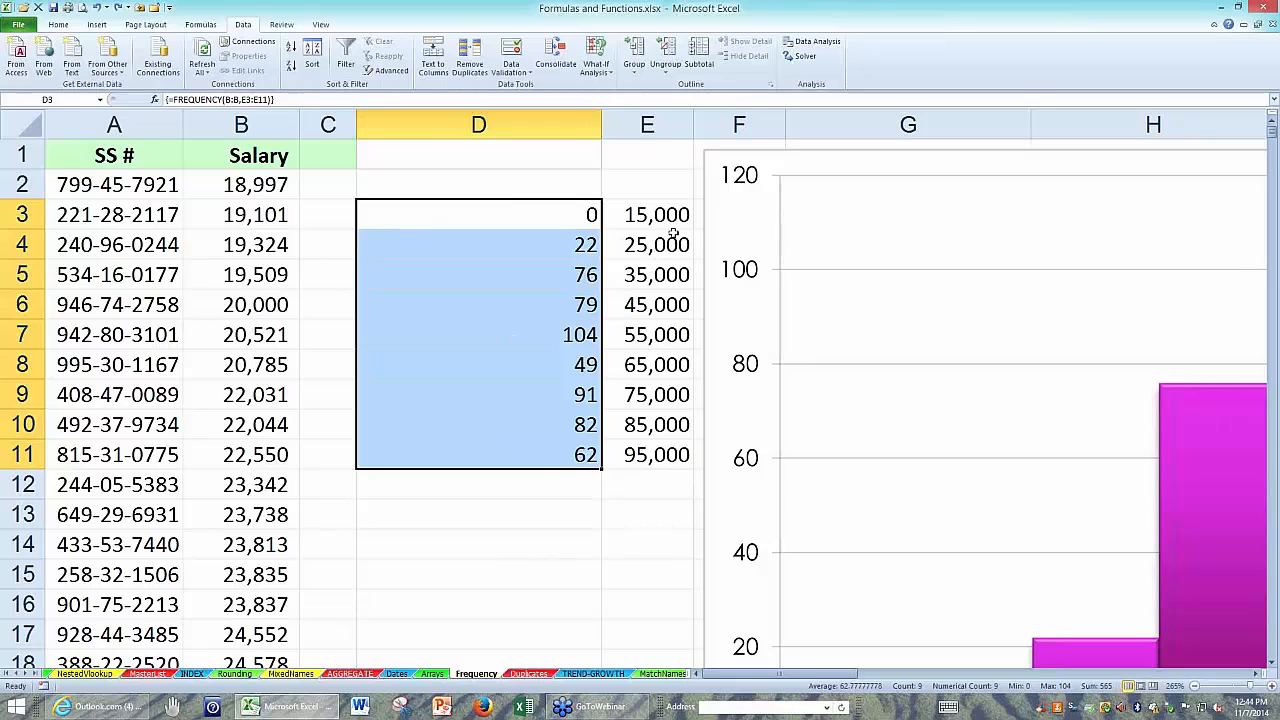
Extend the bin series to 105,000 in E12, and try filling the frequency formula from D11 into D12.
{"action": "left_click_drag", "start_coordinate": [648, 214], "coordinate": [689, 490]}
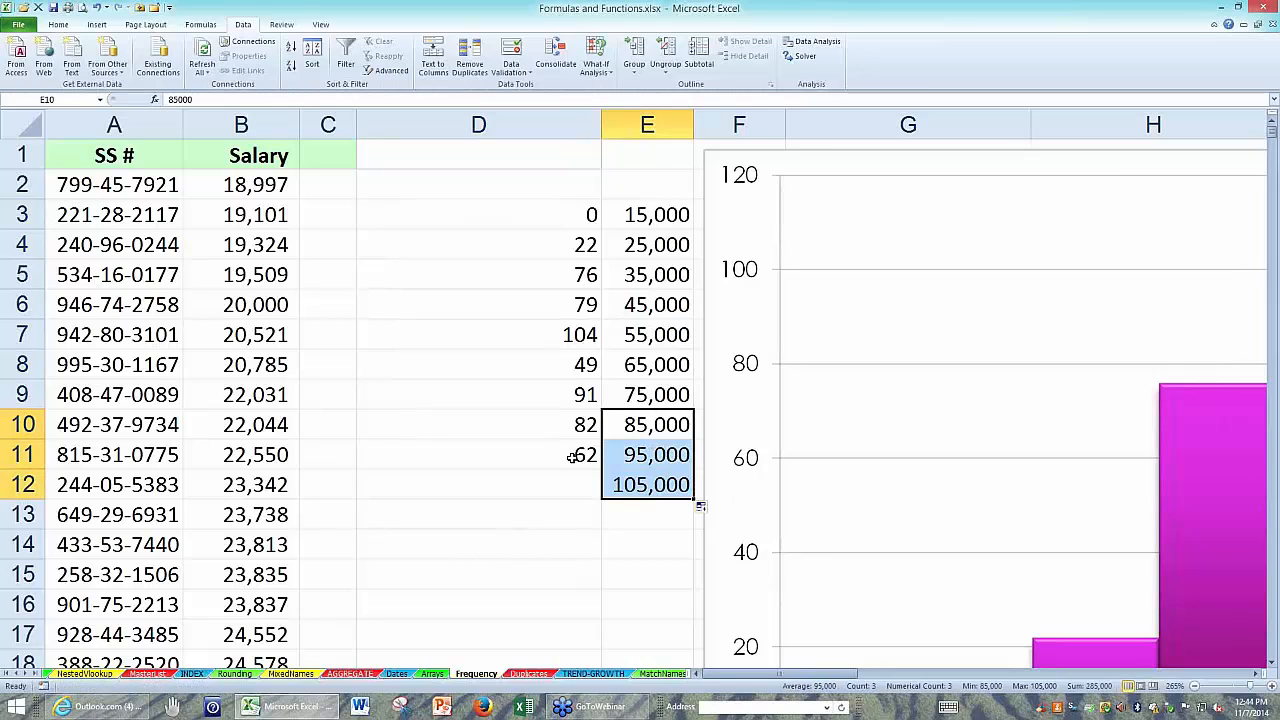
{"action": "left_click", "coordinate": [572, 457]}
{"action": "left_click_drag", "start_coordinate": [603, 467], "coordinate": [594, 494]}
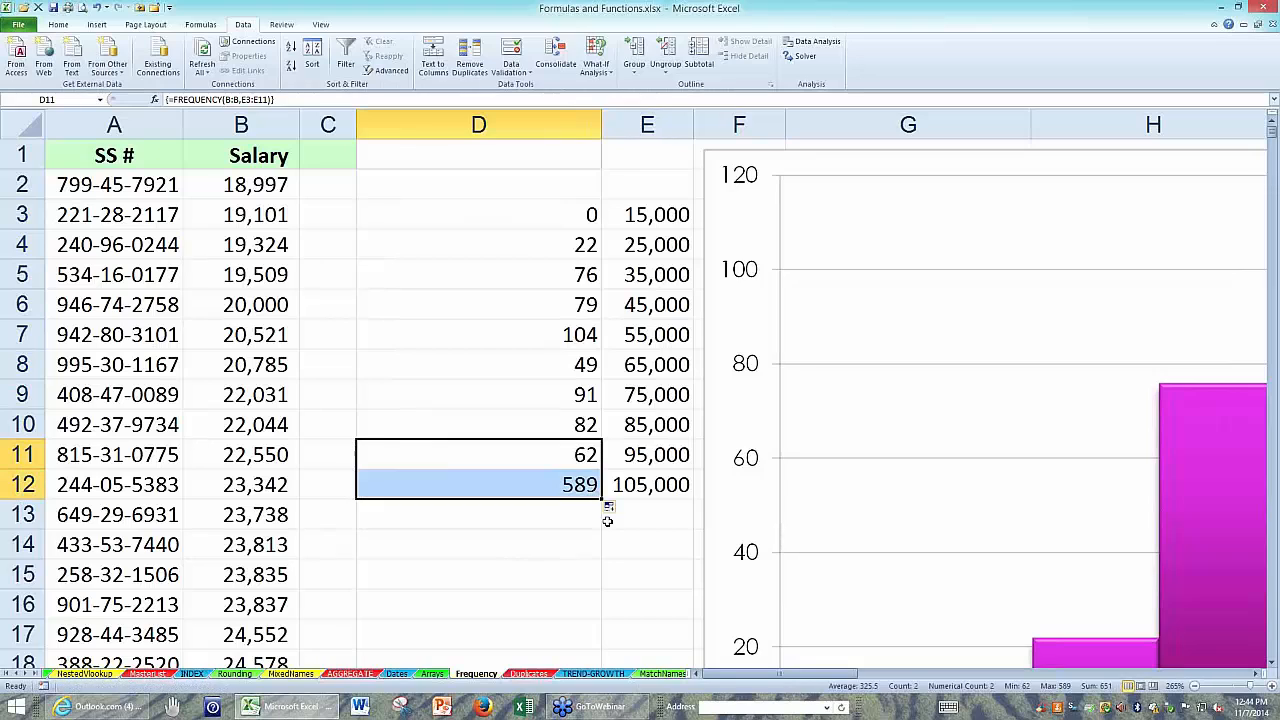
{"action": "double_click", "coordinate": [538, 487]}
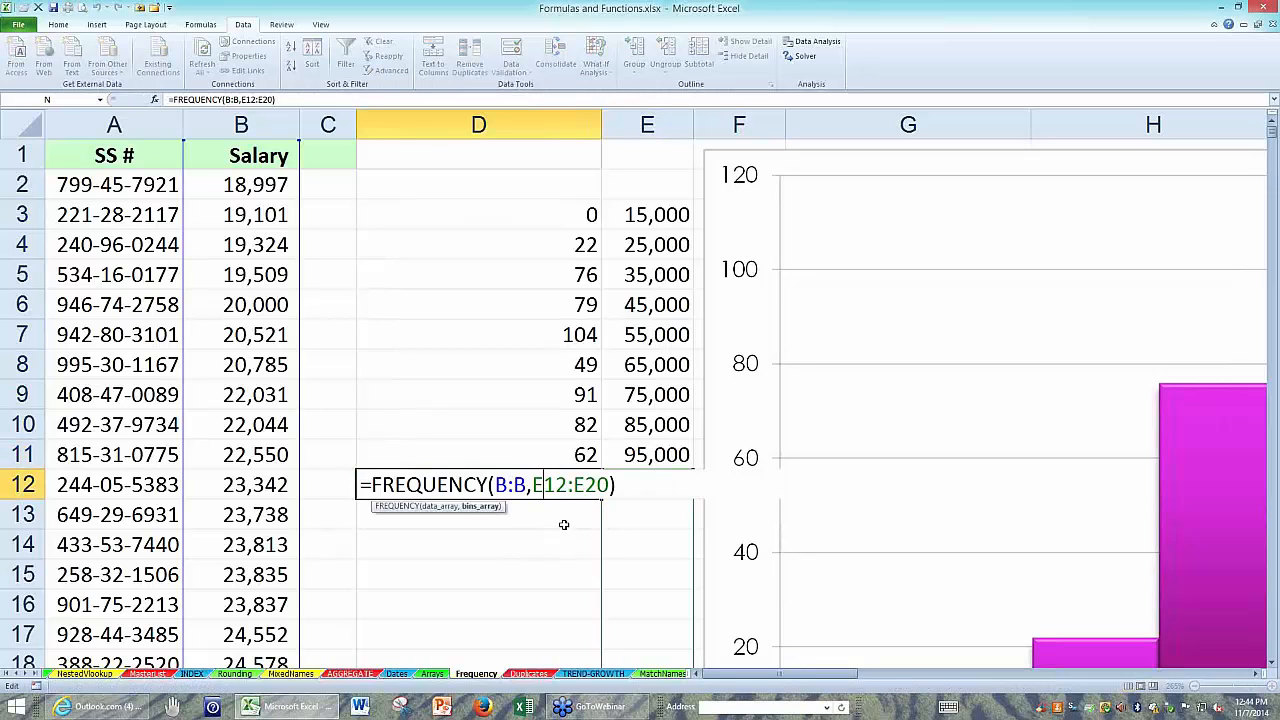
{"action": "key", "text": "Escape"}
Clear D3:D12 and enter the array formula =FREQUENCY(B:B,E3:E12) across that range.
{"action": "left_click_drag", "start_coordinate": [545, 215], "coordinate": [532, 483]}
{"action": "key", "text": "Delete"}
{"action": "left_click_drag", "start_coordinate": [503, 214], "coordinate": [518, 473]}
{"action": "type", "text": "=f"}
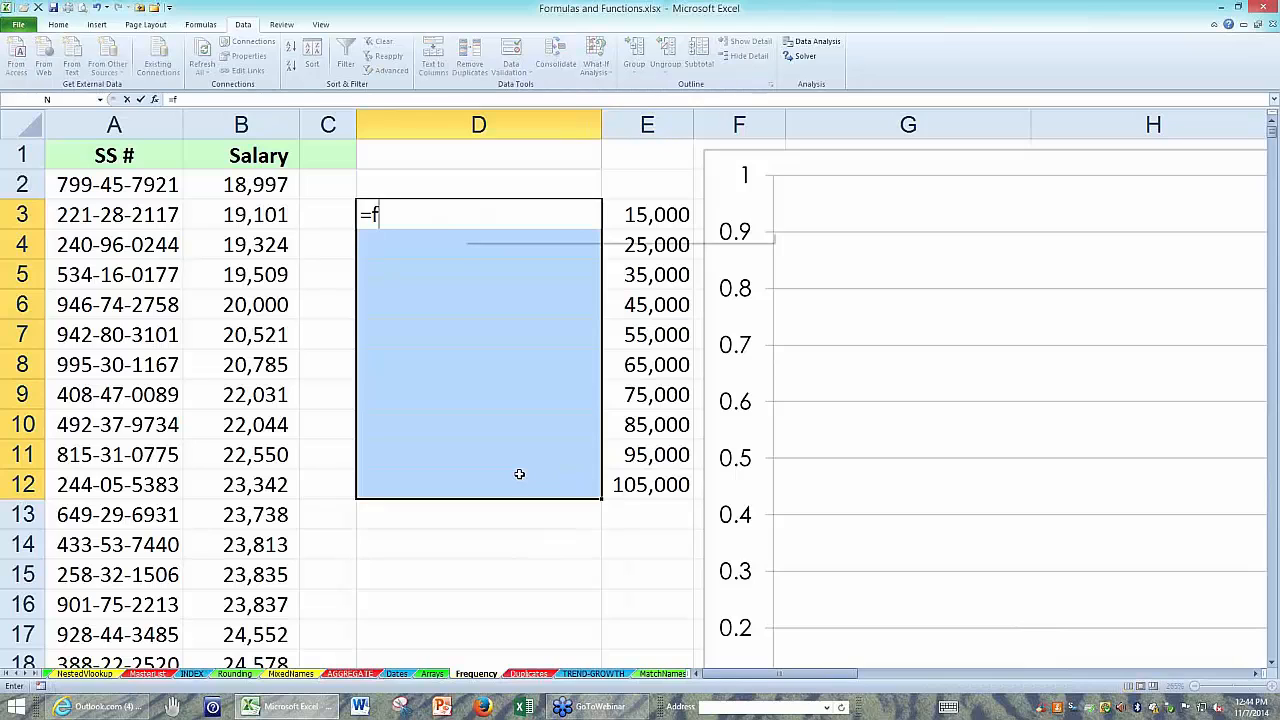
{"action": "type", "text": "requ"}
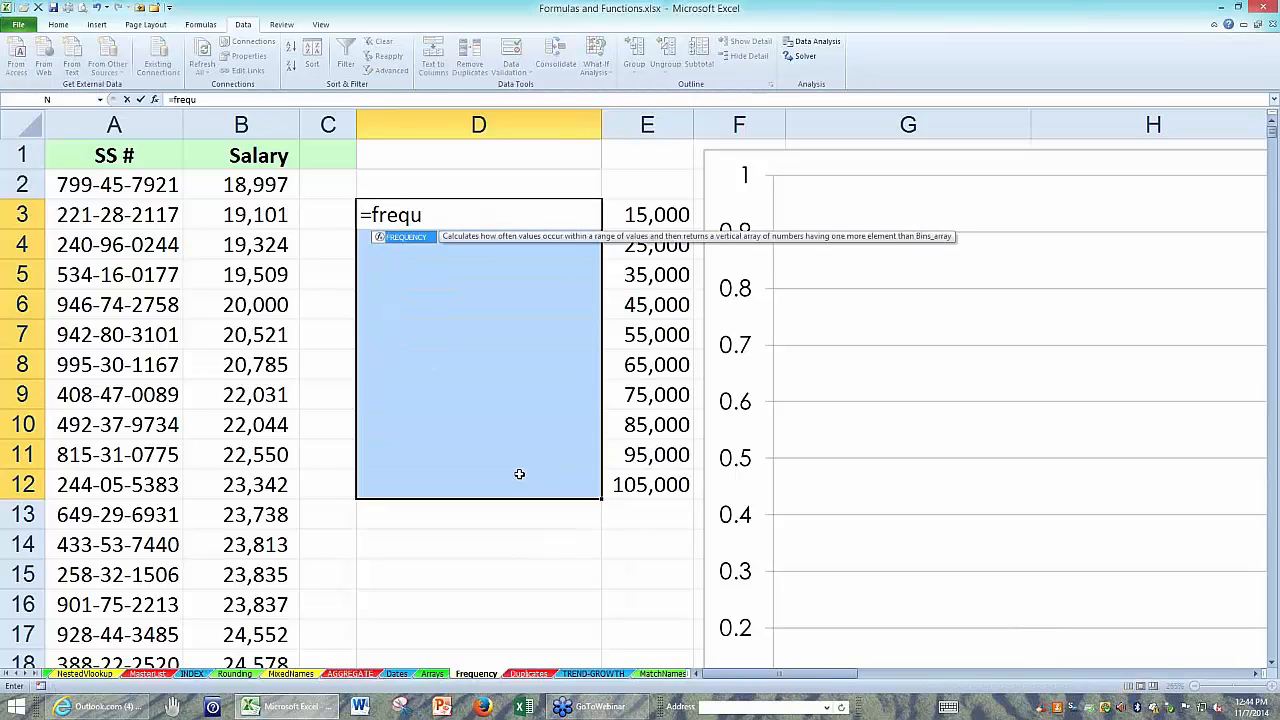
{"action": "type", "text": "n="}
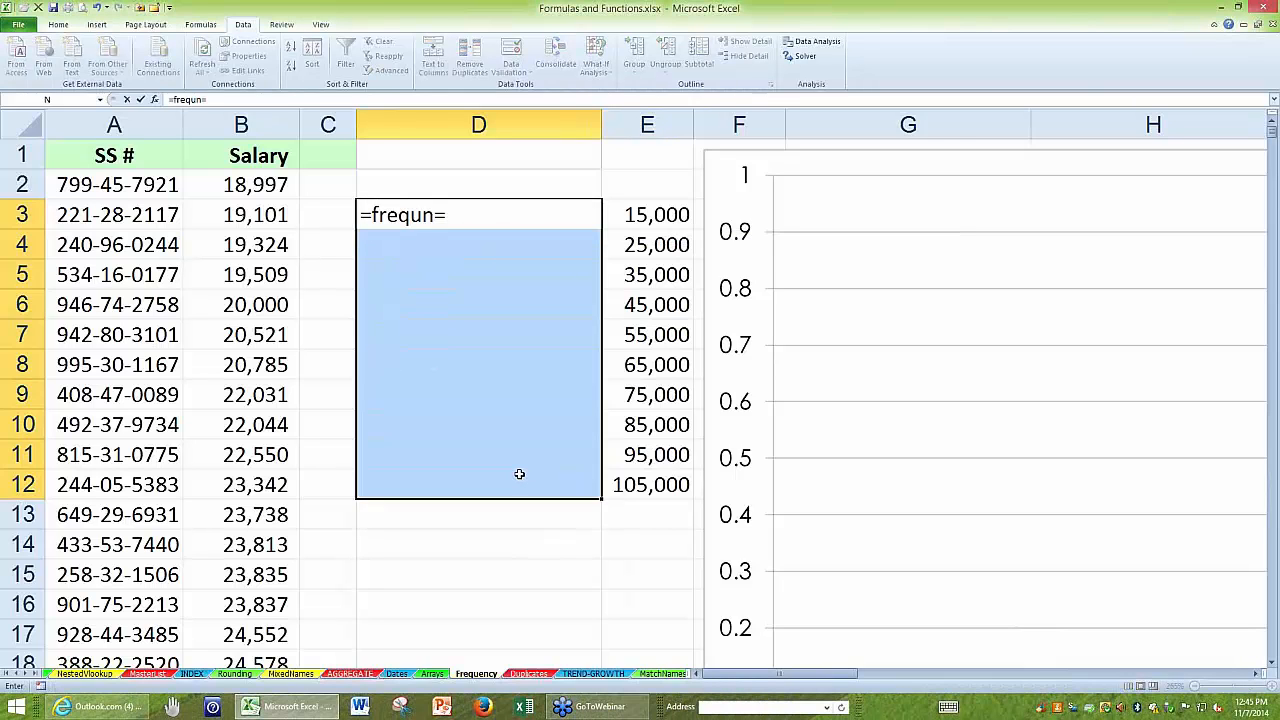
{"action": "key", "text": "BackSpace"}
{"action": "key", "text": "BackSpace"}
{"action": "type", "text": "ency("}
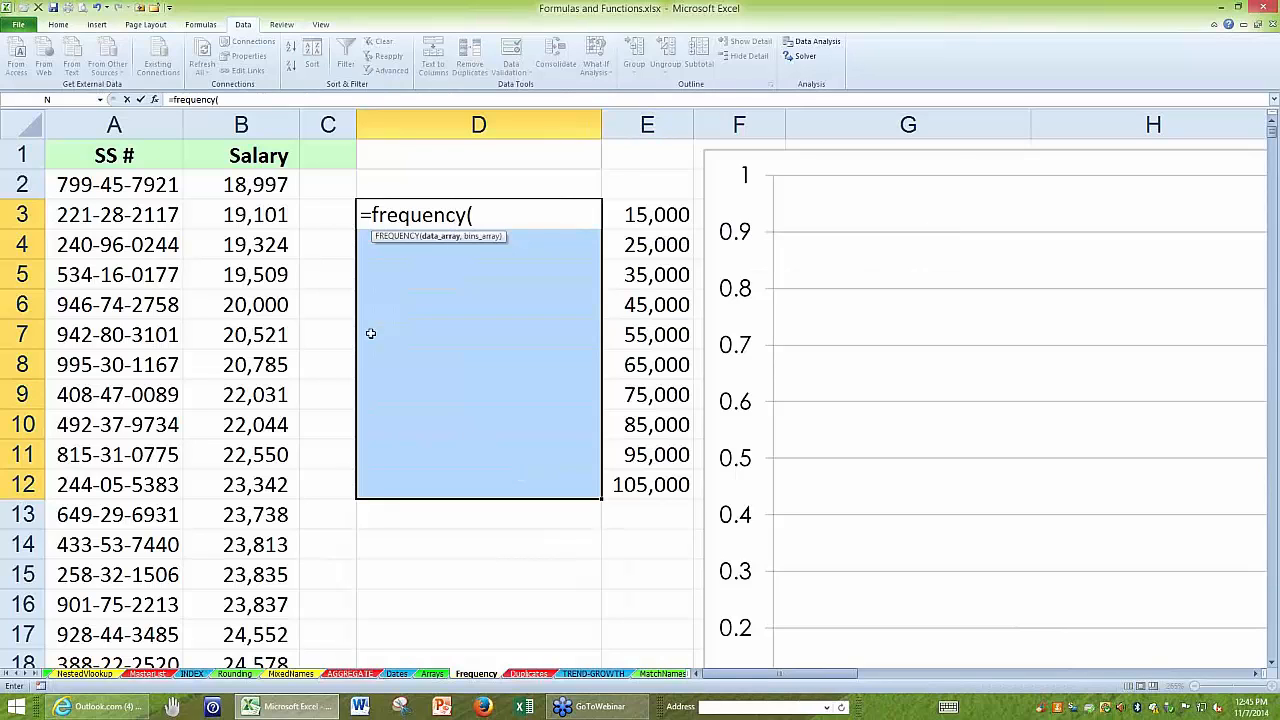
{"action": "left_click", "coordinate": [241, 122]}
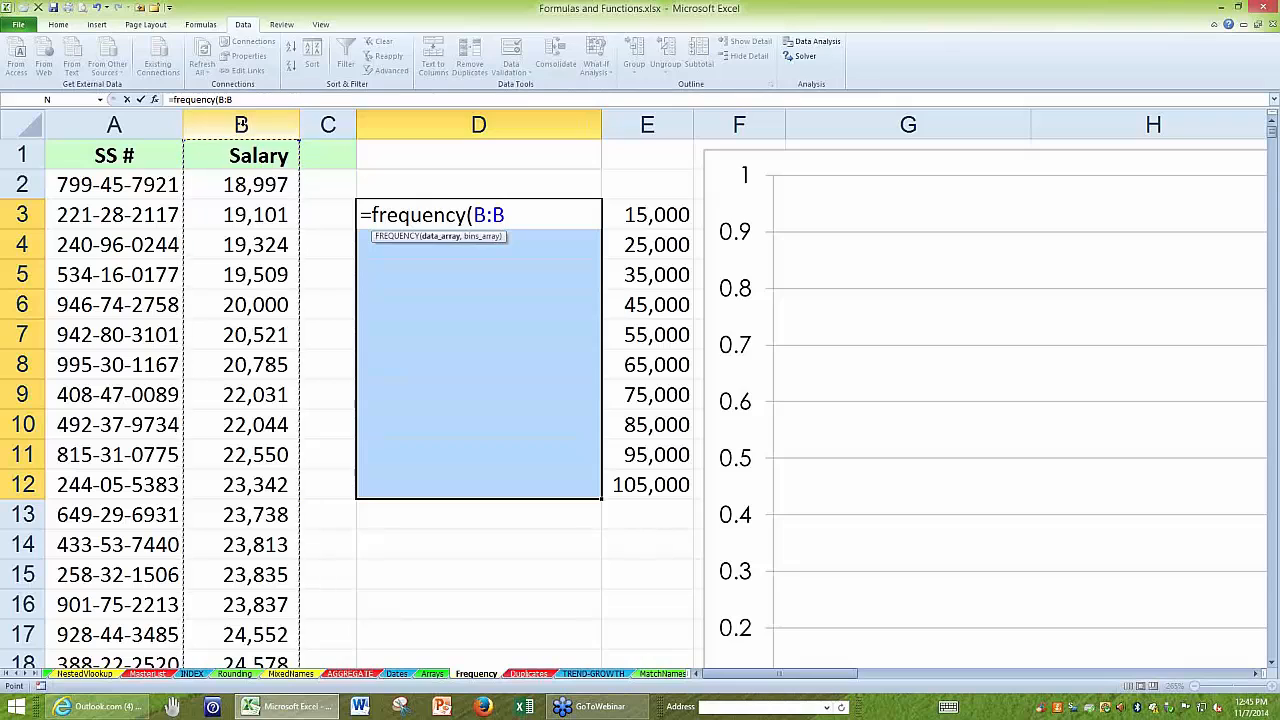
{"action": "type", "text": ","}
{"action": "left_click_drag", "start_coordinate": [628, 218], "coordinate": [641, 492]}
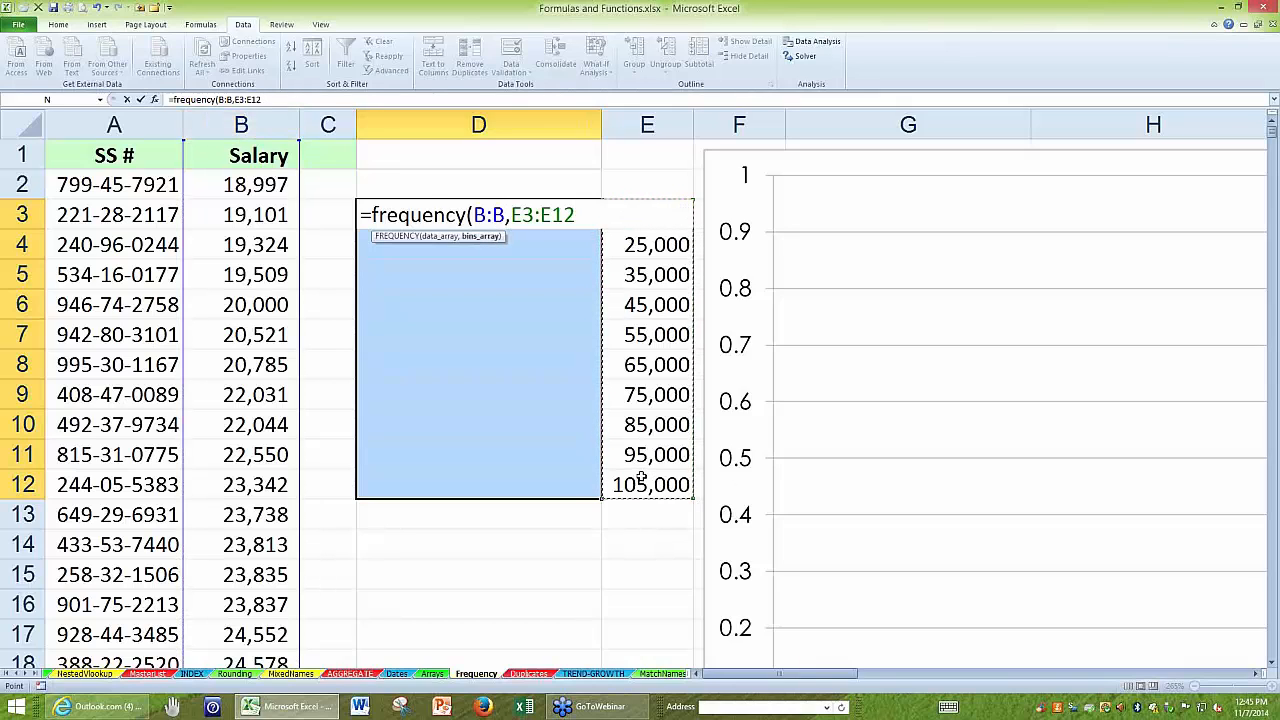
{"action": "key", "text": "ctrl+shift+Return"}
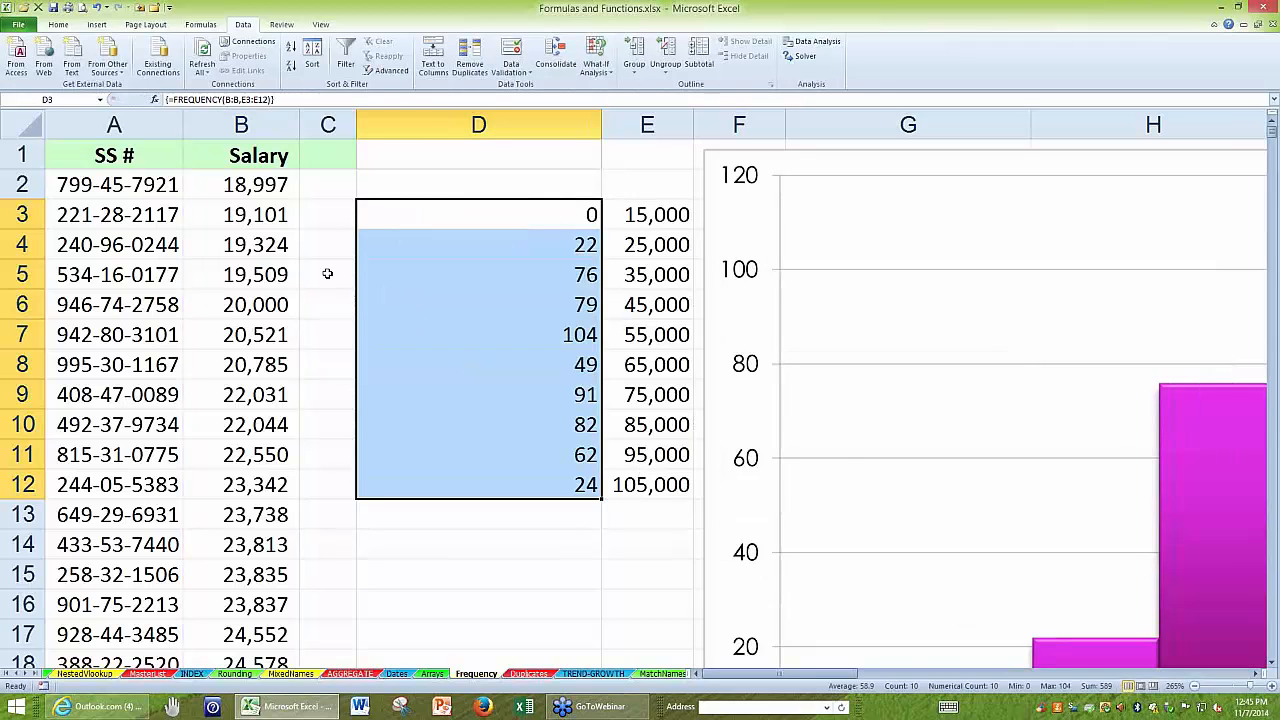
Zoom out and review the salary bins in E3:E12 alongside the histogram.
{"action": "left_click", "coordinate": [110, 160]}
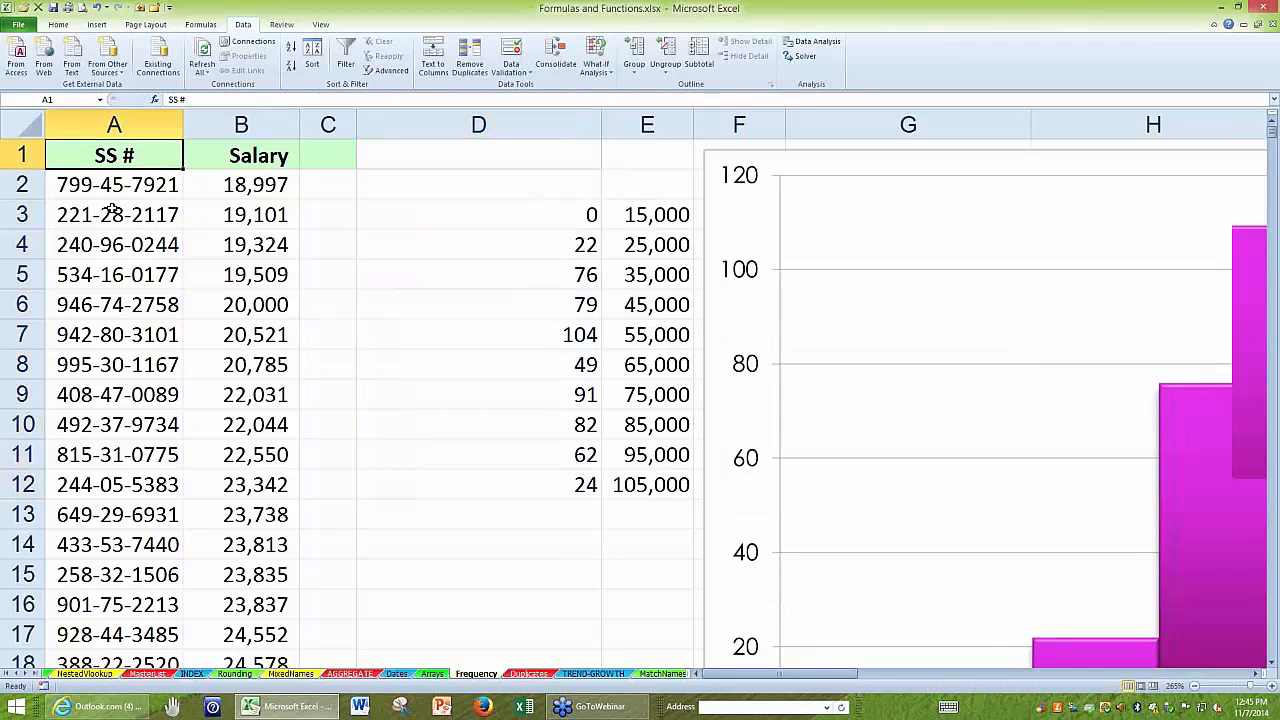
{"action": "scroll", "coordinate": [113, 210], "scroll_direction": "down", "scroll_amount": 8, "text": "ctrl"}
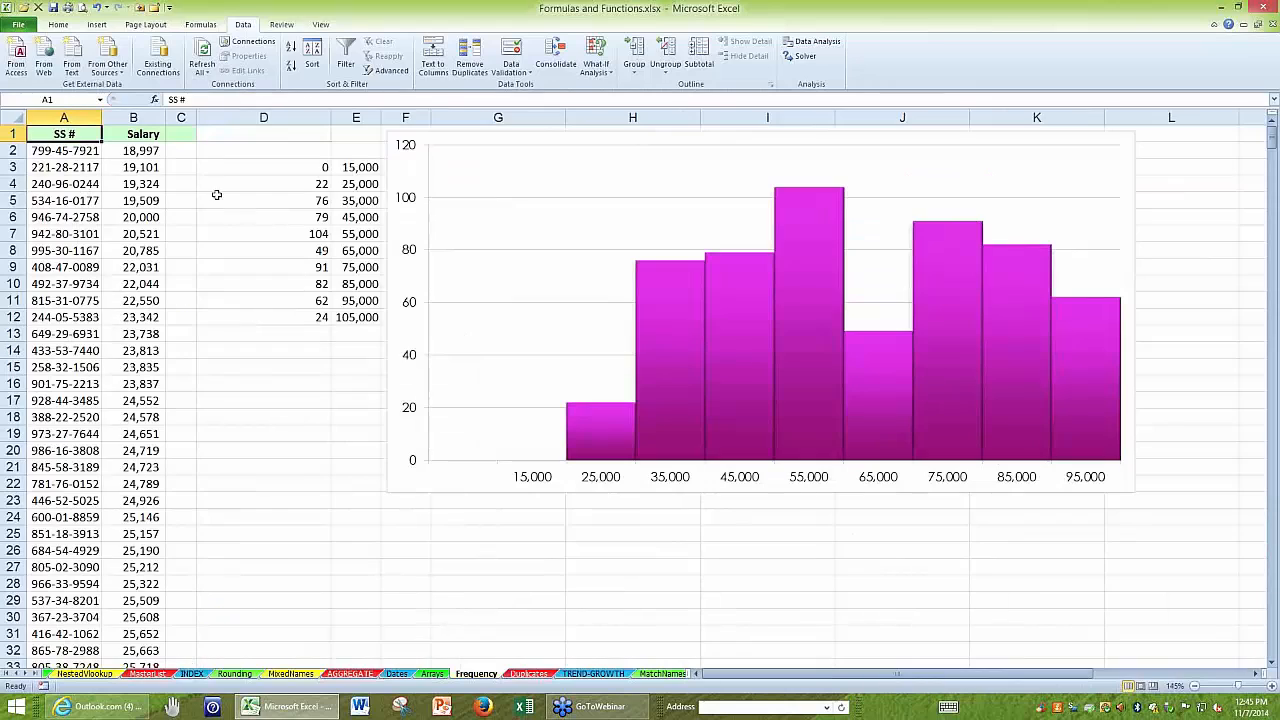
{"action": "left_click", "coordinate": [364, 166]}
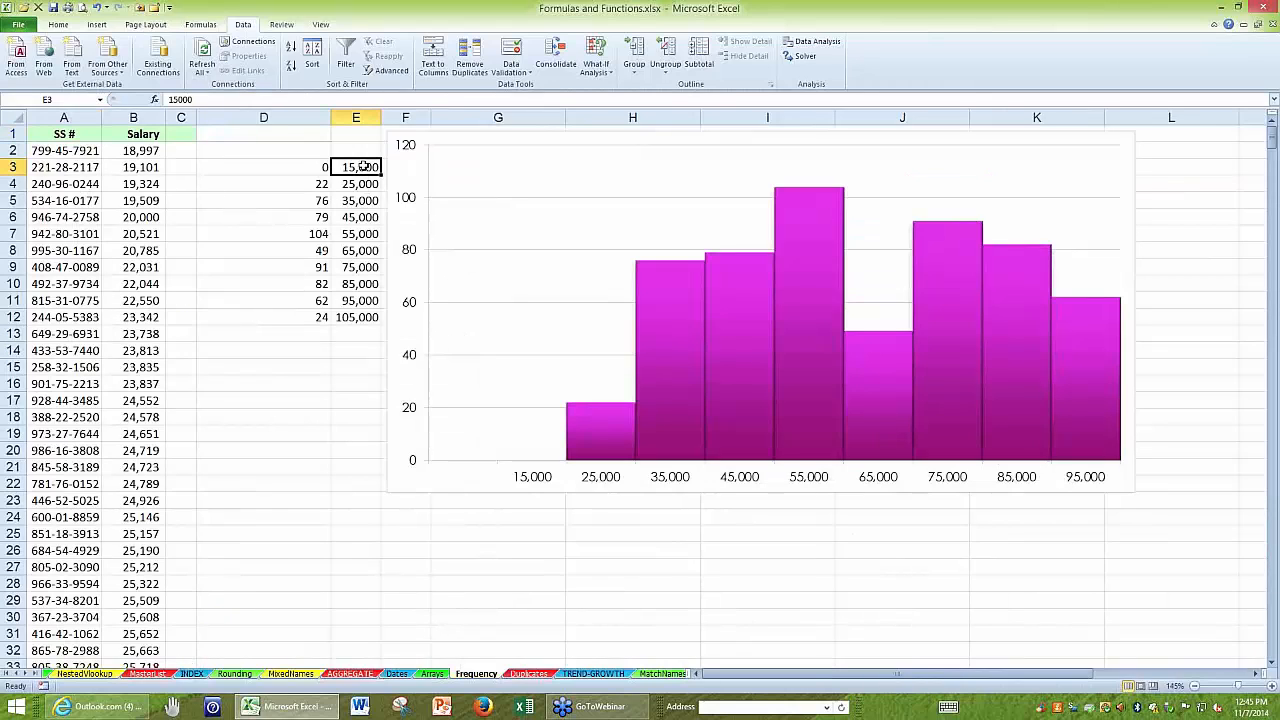
{"action": "left_click_drag", "start_coordinate": [363, 166], "coordinate": [358, 318]}
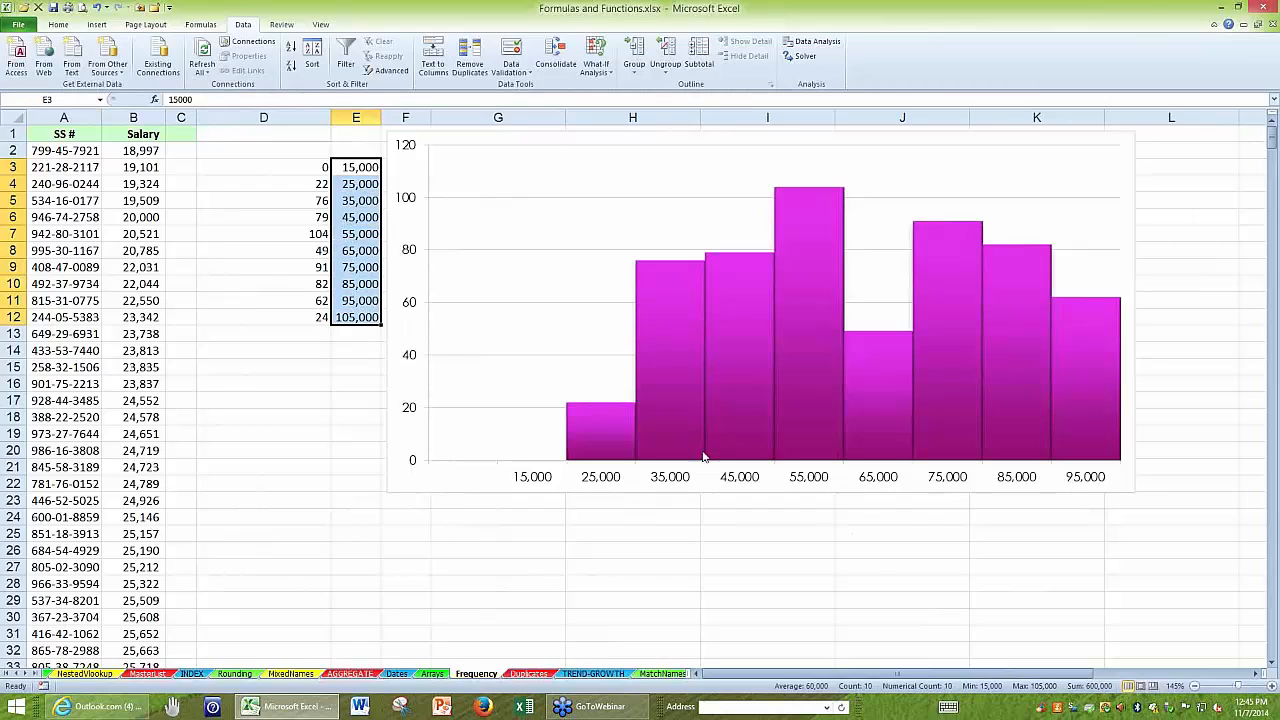
{"action": "left_click", "coordinate": [462, 565]}
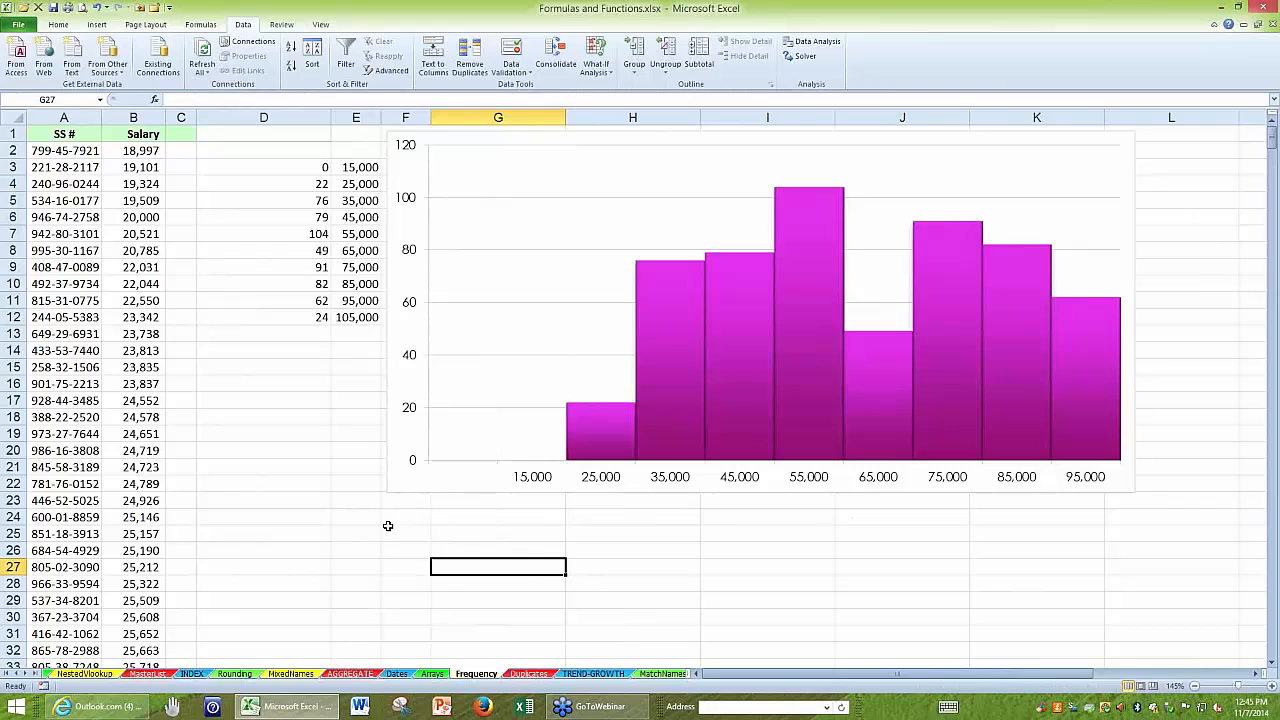
Open the TREND-GROWTH sheet and add a linear trendline to the sales line in the chart.
{"action": "left_click", "coordinate": [593, 674]}
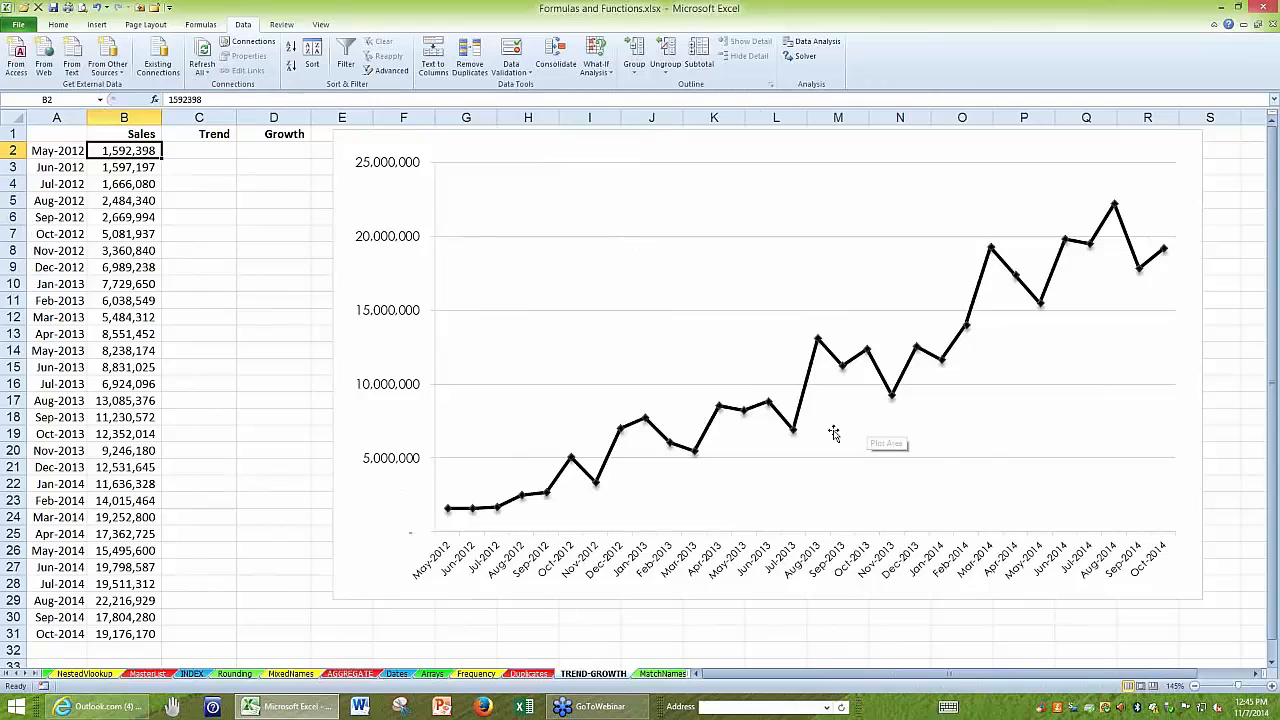
{"action": "mouse_move", "coordinate": [812, 372]}
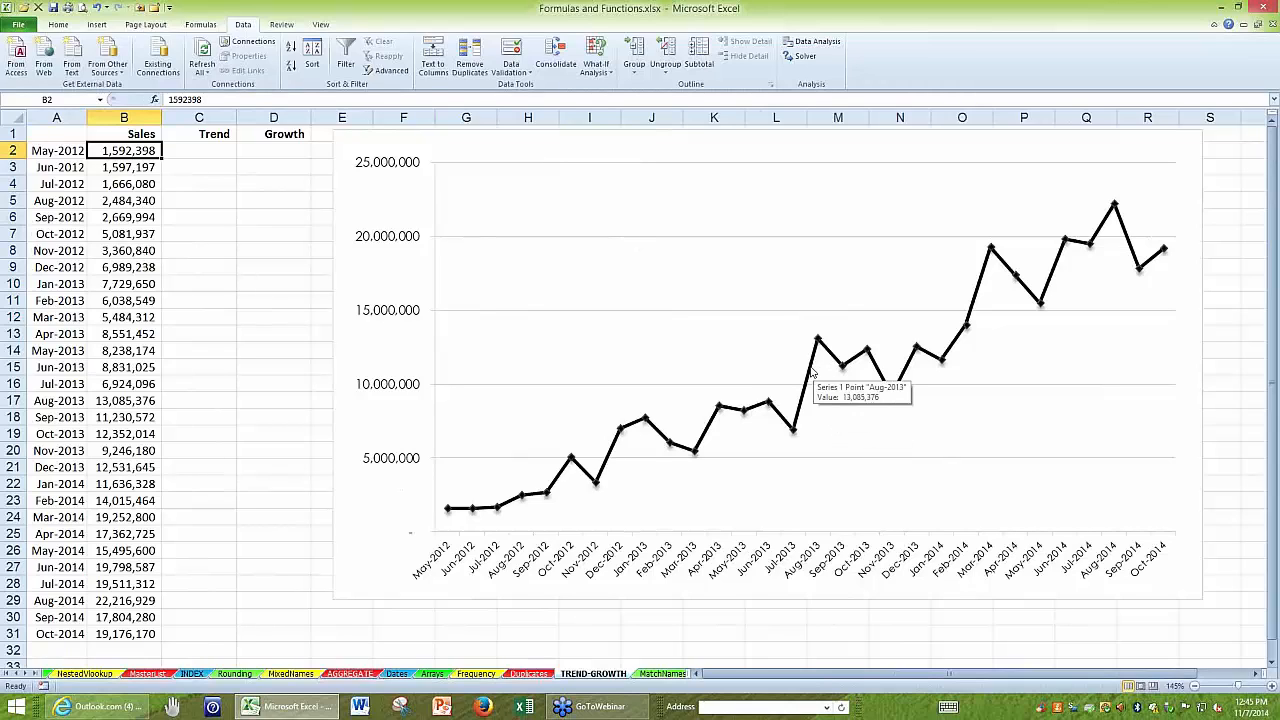
{"action": "right_click", "coordinate": [812, 372]}
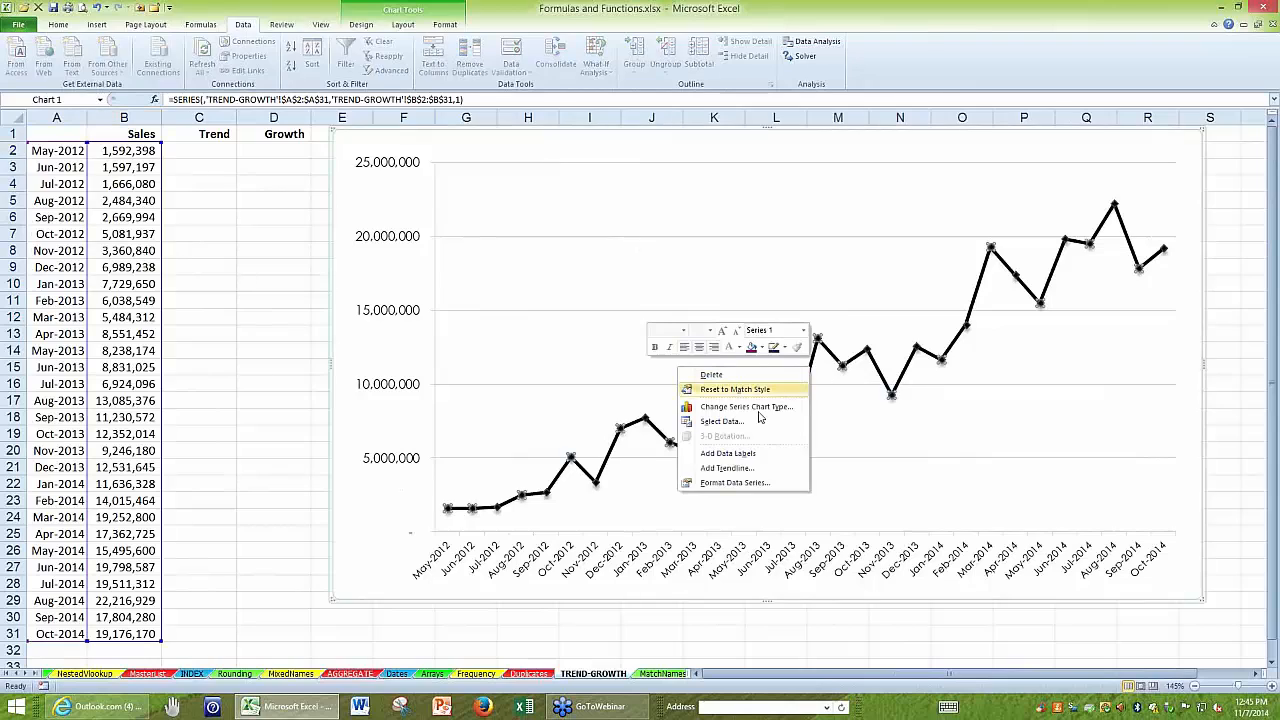
{"action": "left_click", "coordinate": [730, 469]}
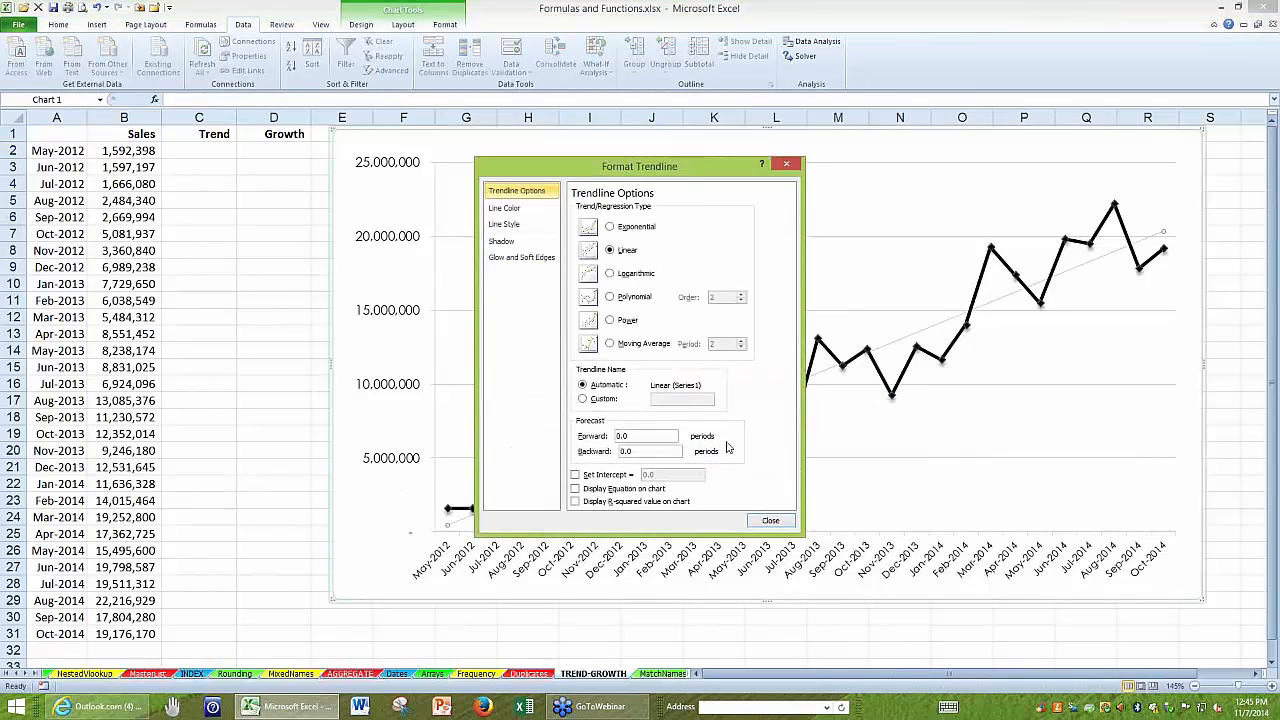
{"action": "left_click_drag", "start_coordinate": [667, 149], "coordinate": [639, 19]}
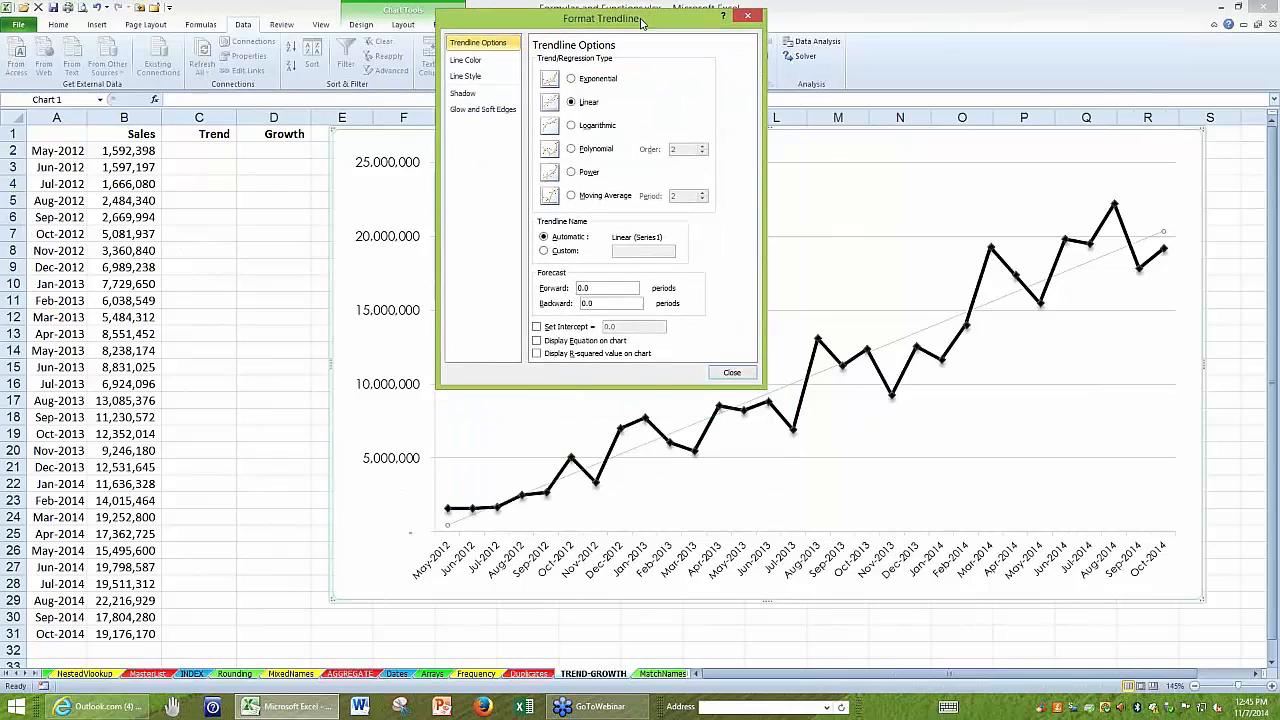
Preview the exponential trendline type, restore the linear type, and close the trendline settings.
{"action": "left_click", "coordinate": [571, 79]}
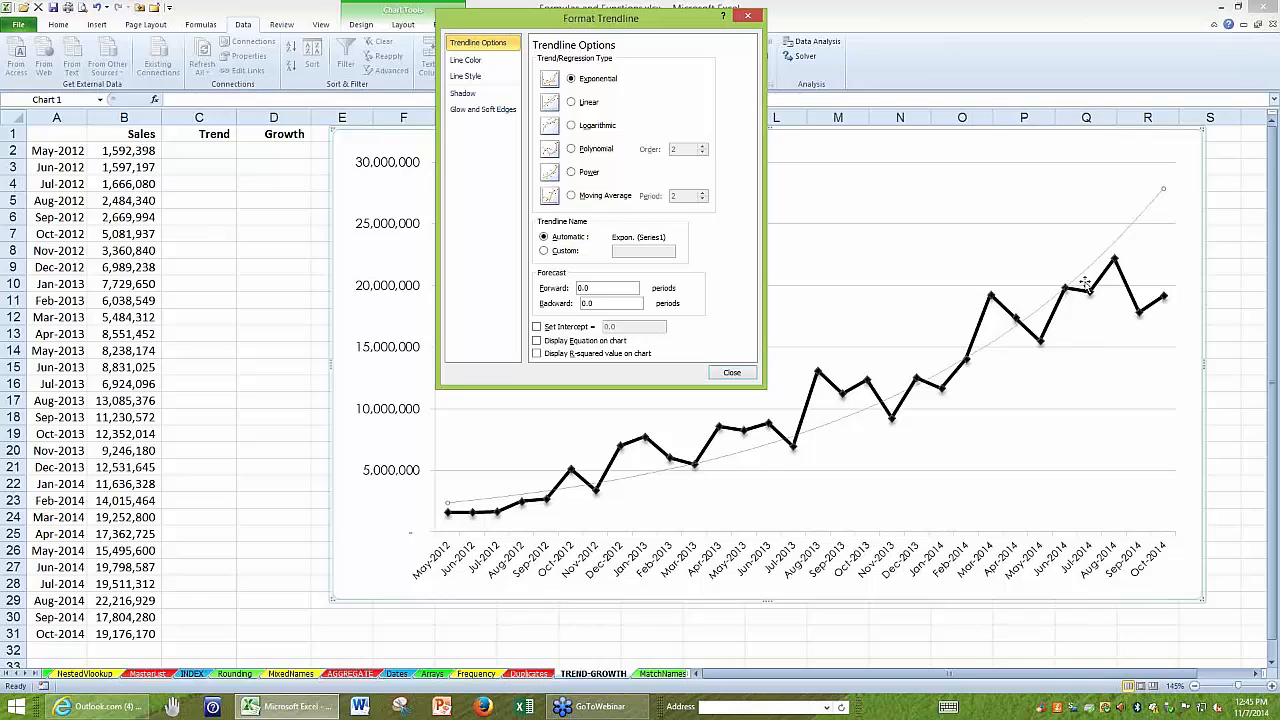
{"action": "left_click", "coordinate": [571, 103]}
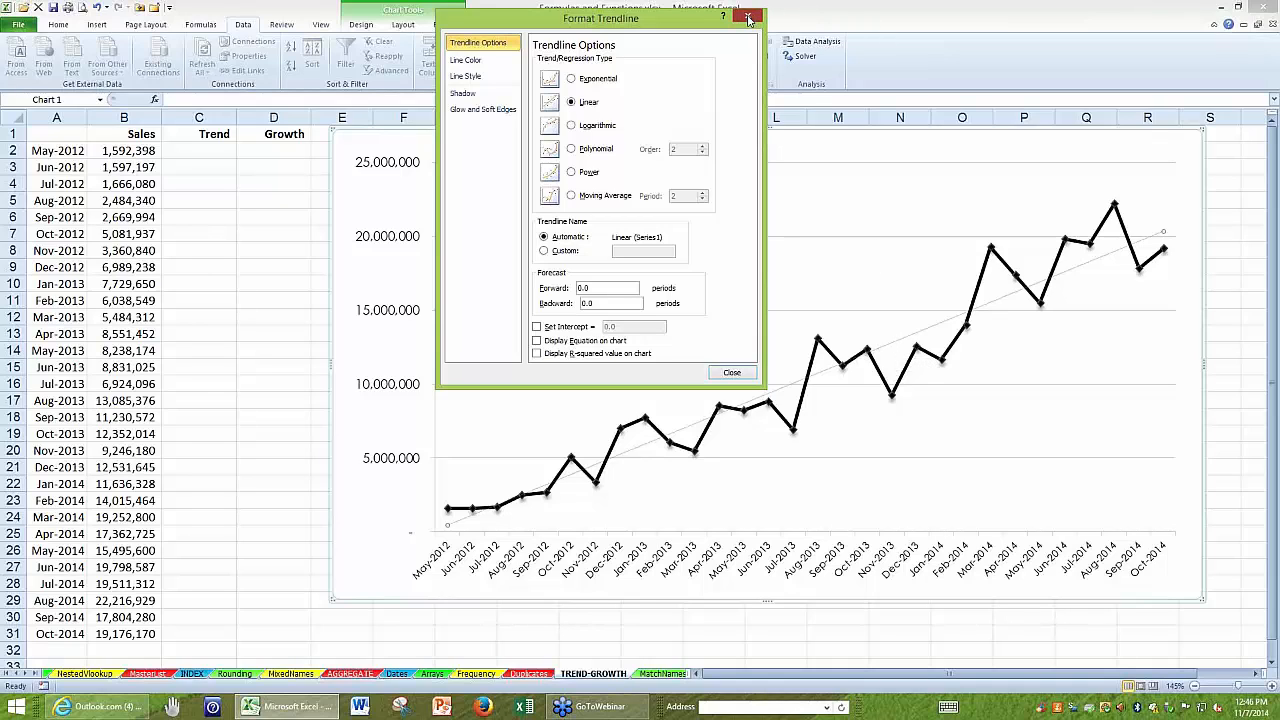
{"action": "left_click", "coordinate": [749, 18]}
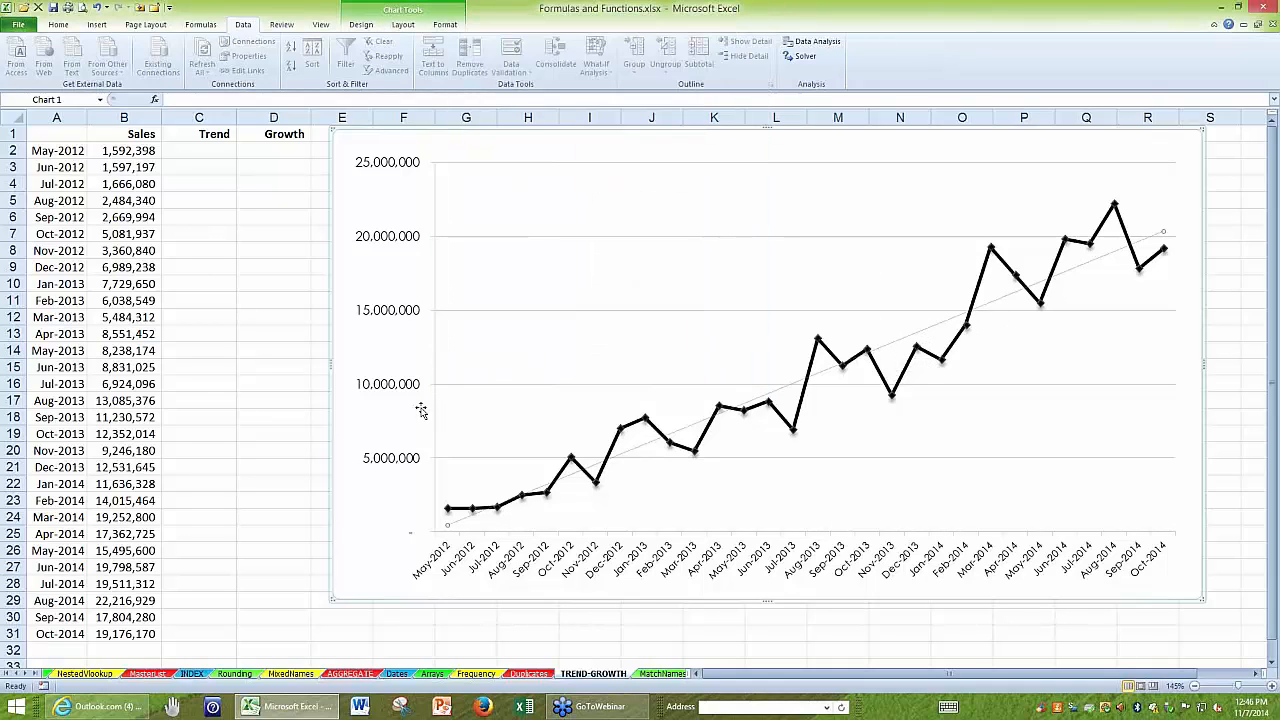
Go over the Trend and Growth column headings, and delete the linear trendline from the sales chart.
{"action": "left_click", "coordinate": [190, 133]}
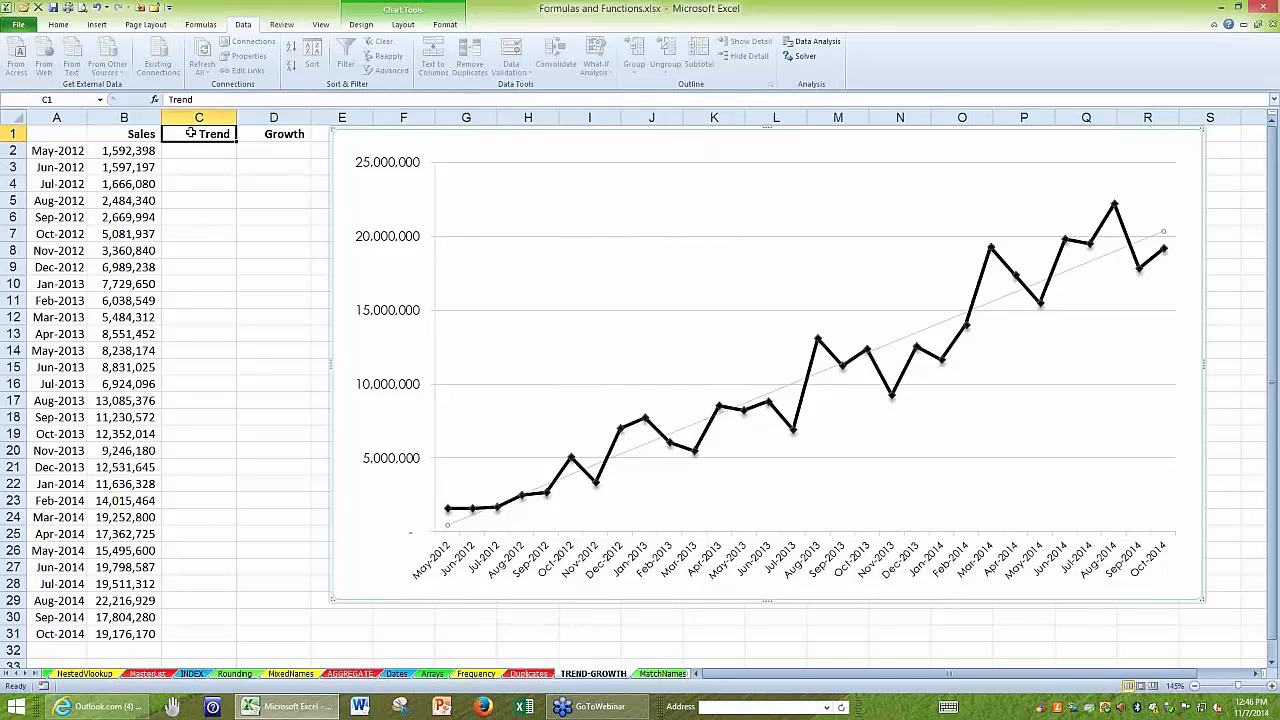
{"action": "left_click", "coordinate": [266, 134]}
{"action": "left_click", "coordinate": [189, 134]}
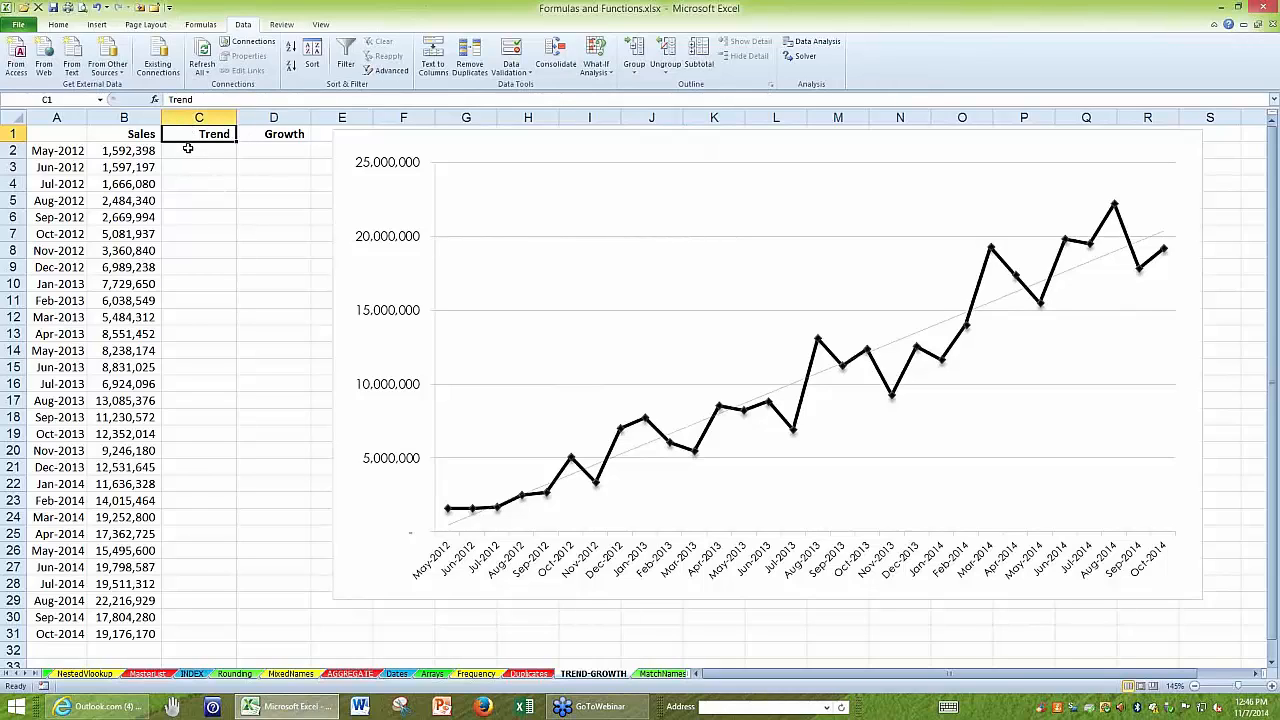
{"action": "left_click", "coordinate": [188, 148]}
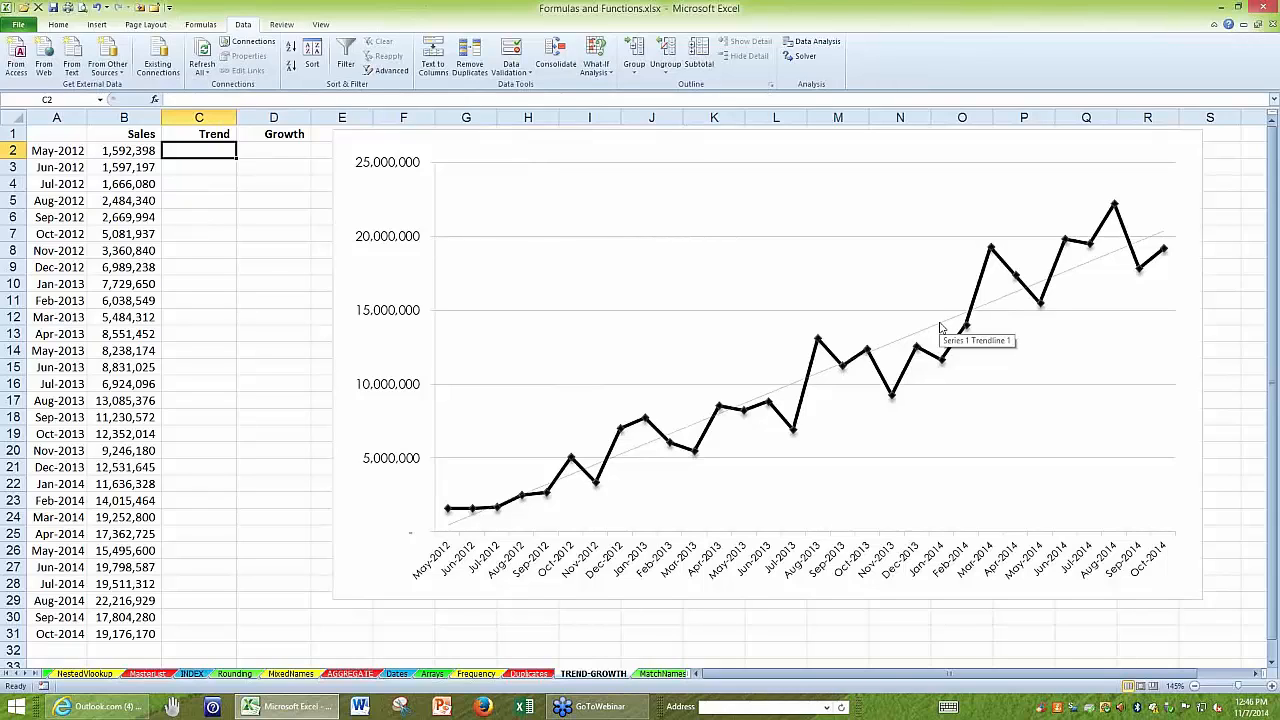
{"action": "left_click", "coordinate": [1068, 402]}
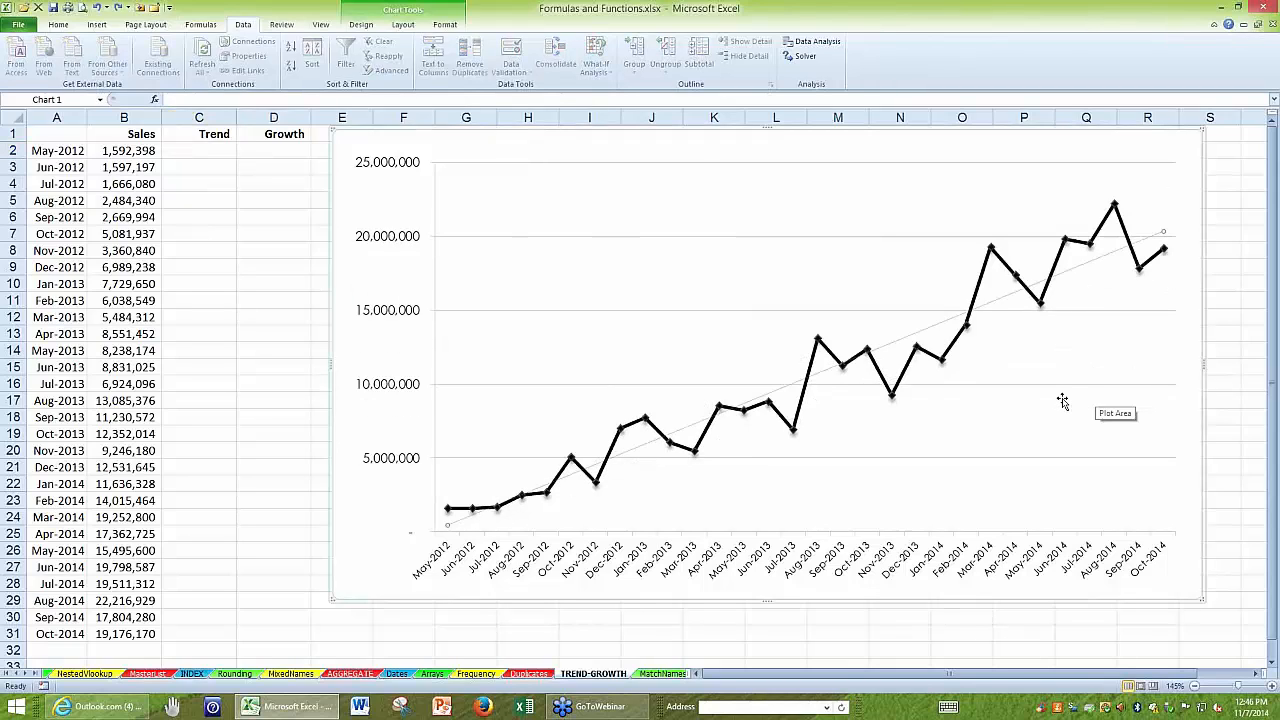
{"action": "key", "text": "Delete"}
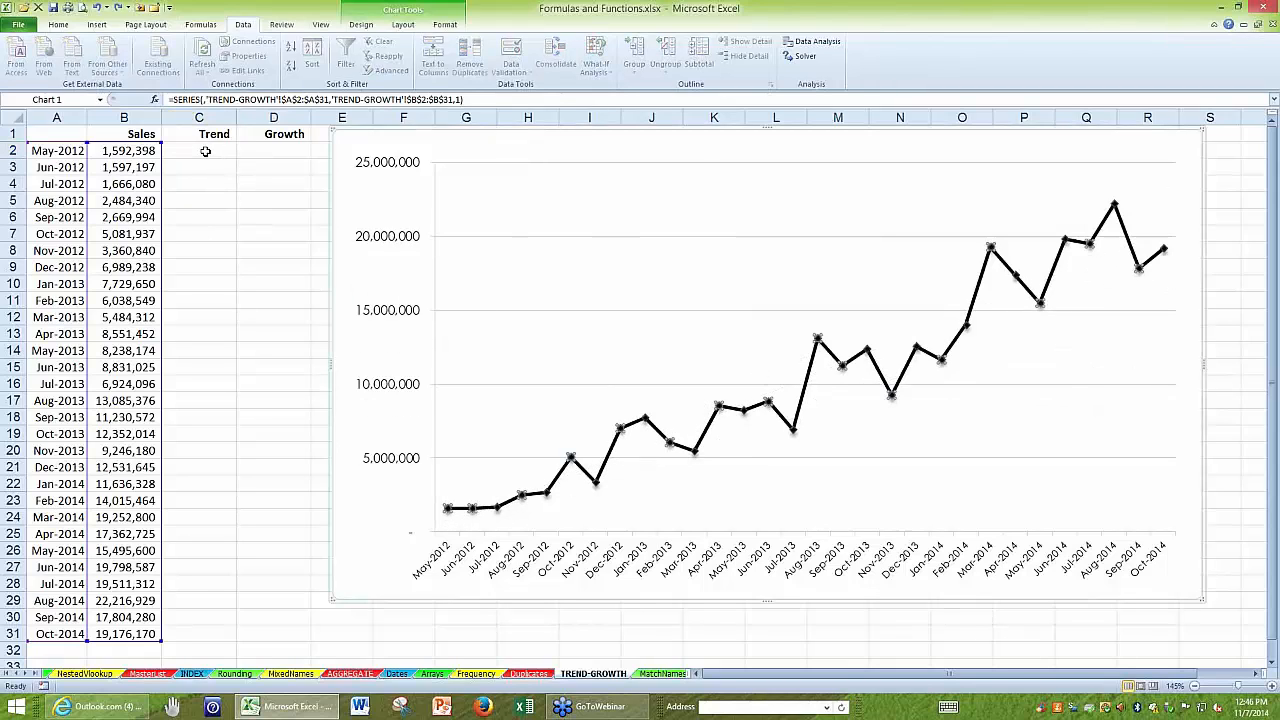
Enter the array formula =TREND(B2:B31) across C2:C31 and check that it fills the range.
{"action": "left_click_drag", "start_coordinate": [205, 151], "coordinate": [206, 634]}
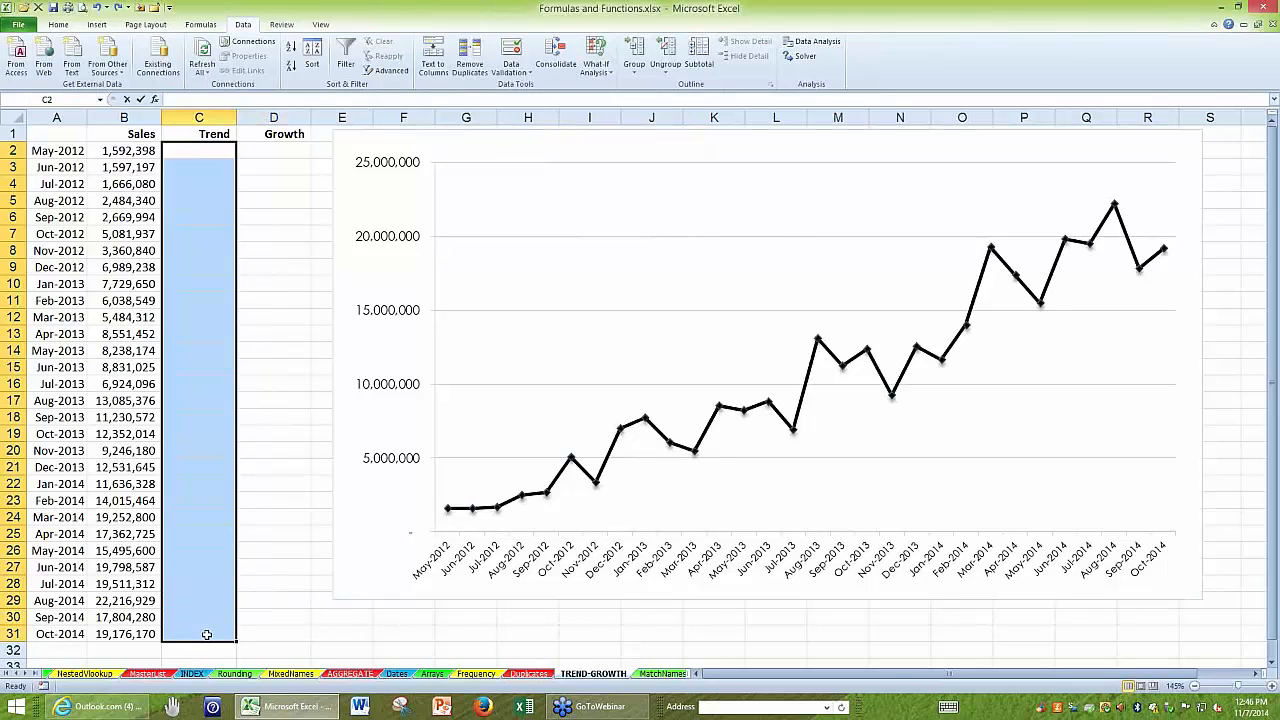
{"action": "type", "text": "=treb"}
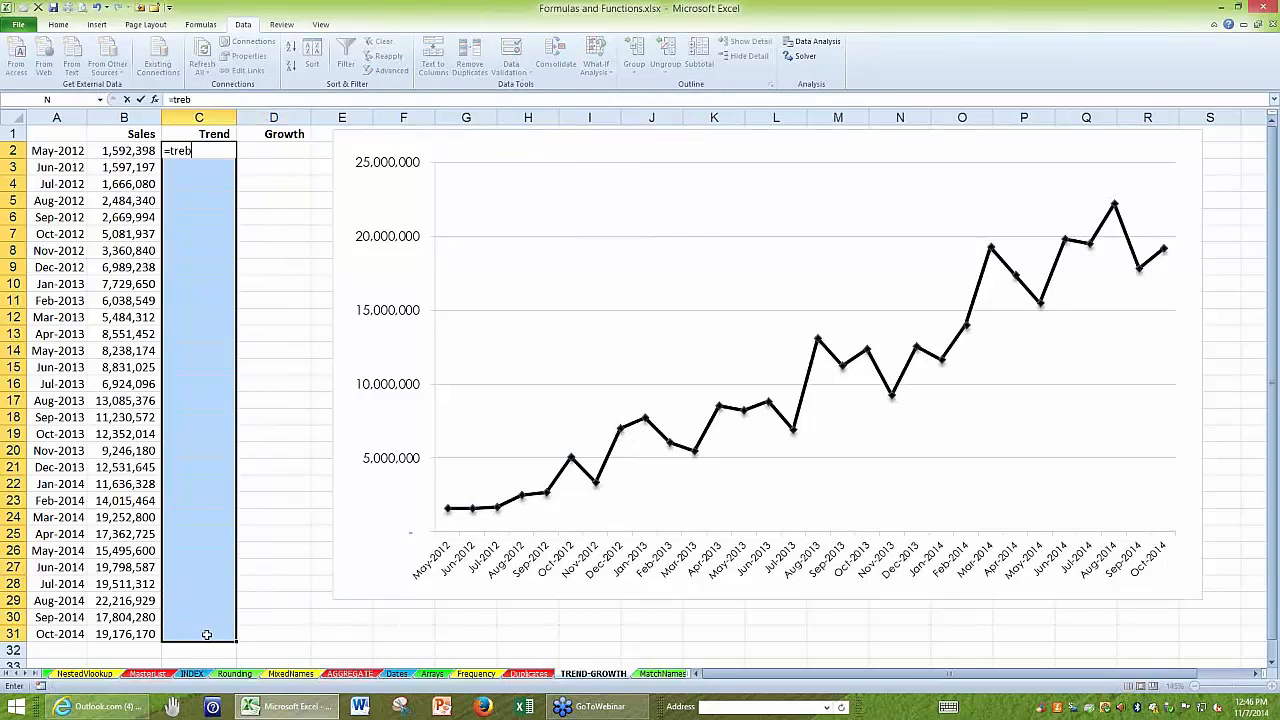
{"action": "key", "text": "BackSpace"}
{"action": "type", "text": "n("}
{"action": "left_click_drag", "start_coordinate": [105, 150], "coordinate": [149, 630]}
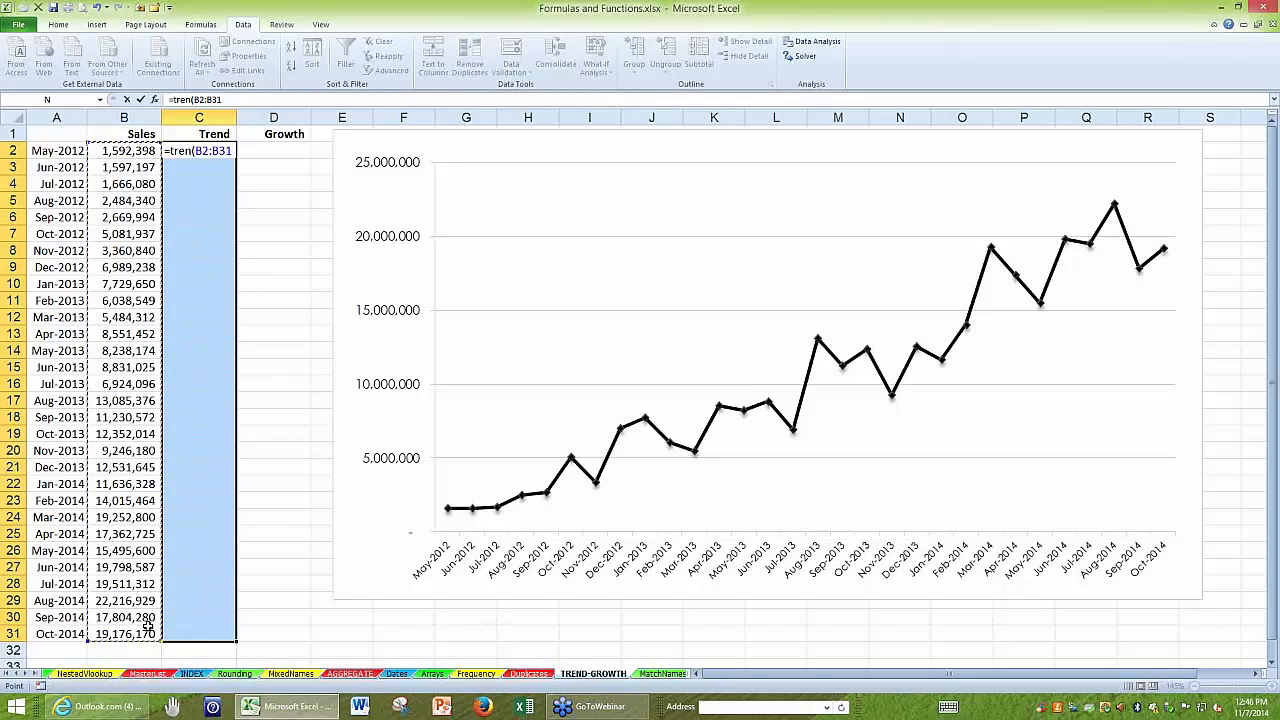
{"action": "left_click", "coordinate": [191, 150]}
{"action": "type", "text": "d"}
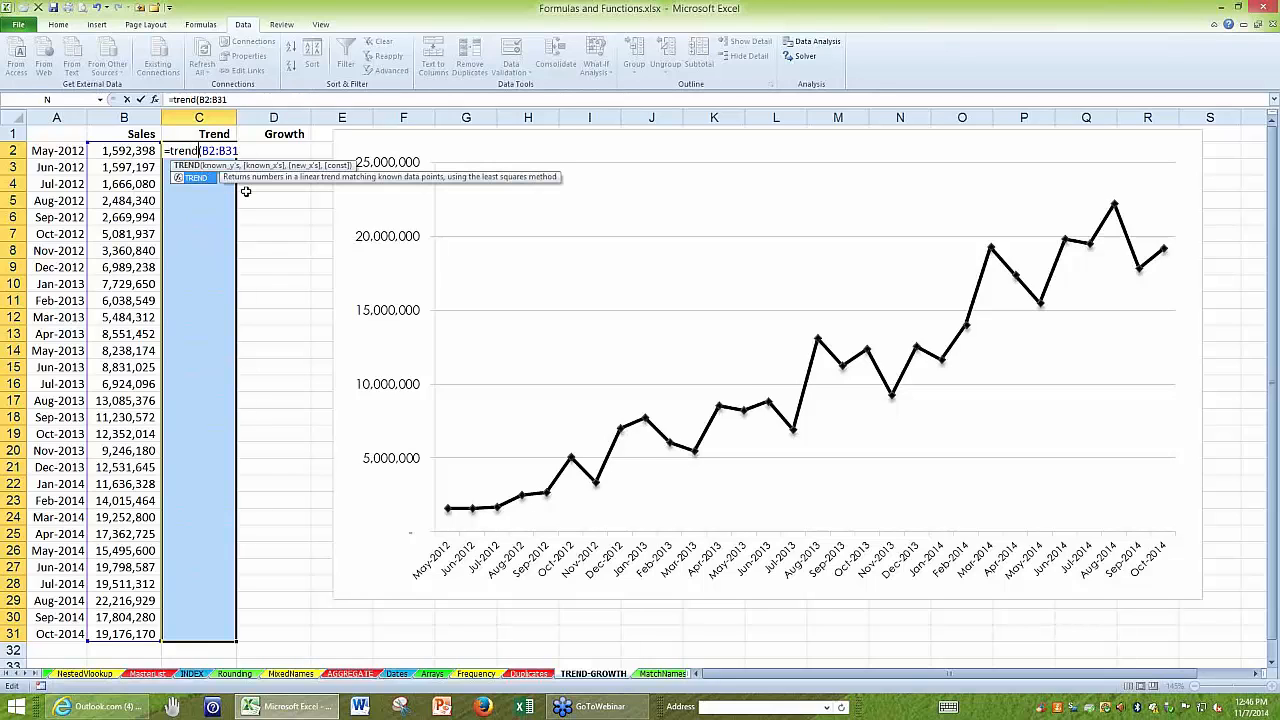
{"action": "key", "text": "ctrl+shift+Return"}
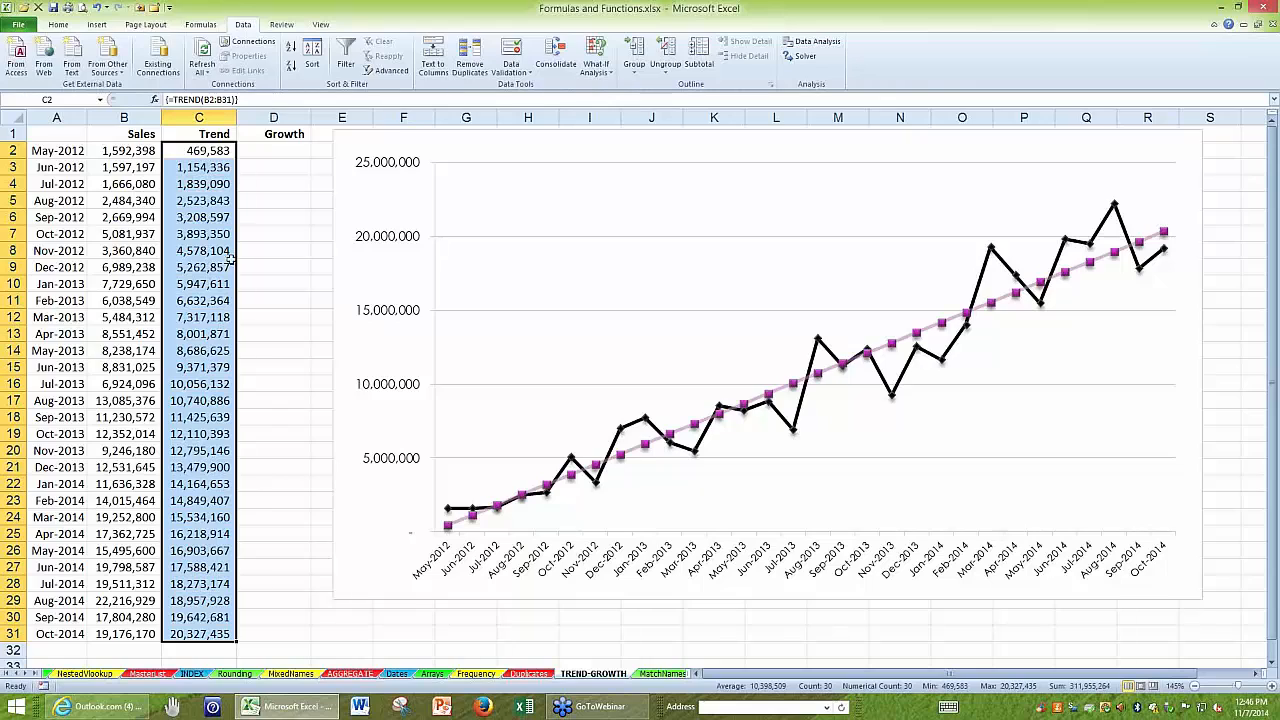
{"action": "left_click", "coordinate": [202, 200]}
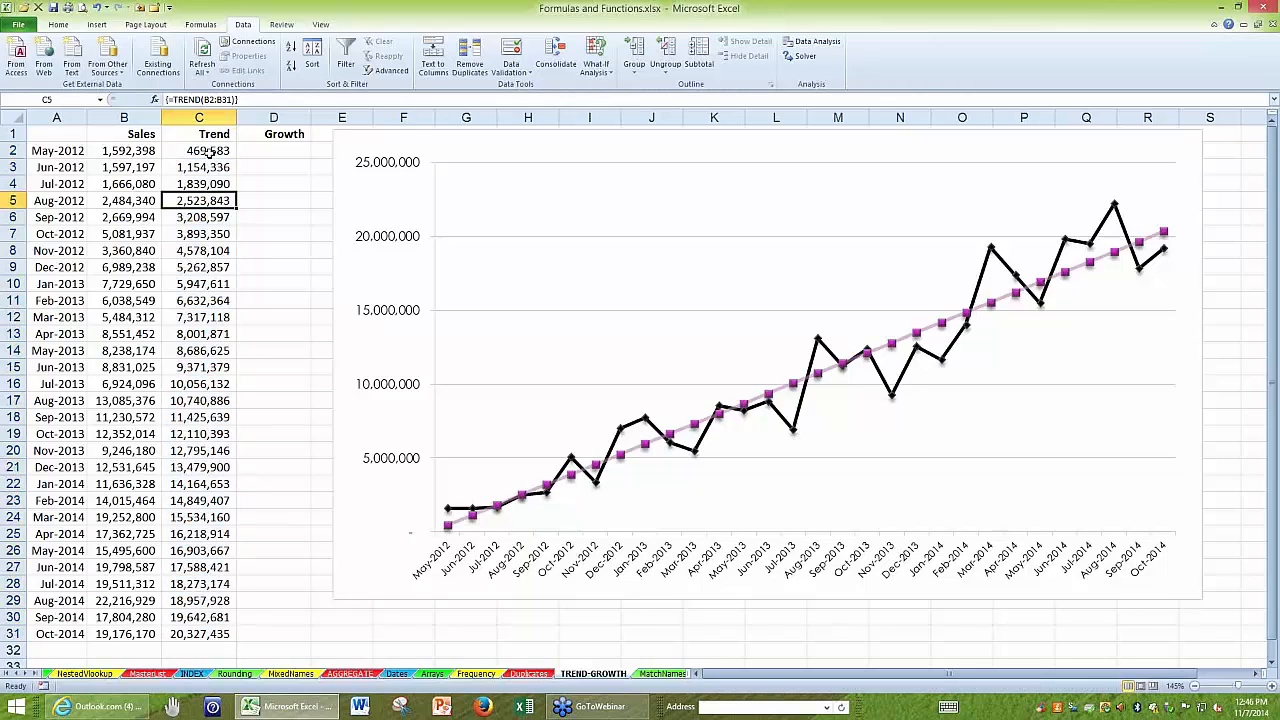
{"action": "left_click_drag", "start_coordinate": [205, 152], "coordinate": [199, 625]}
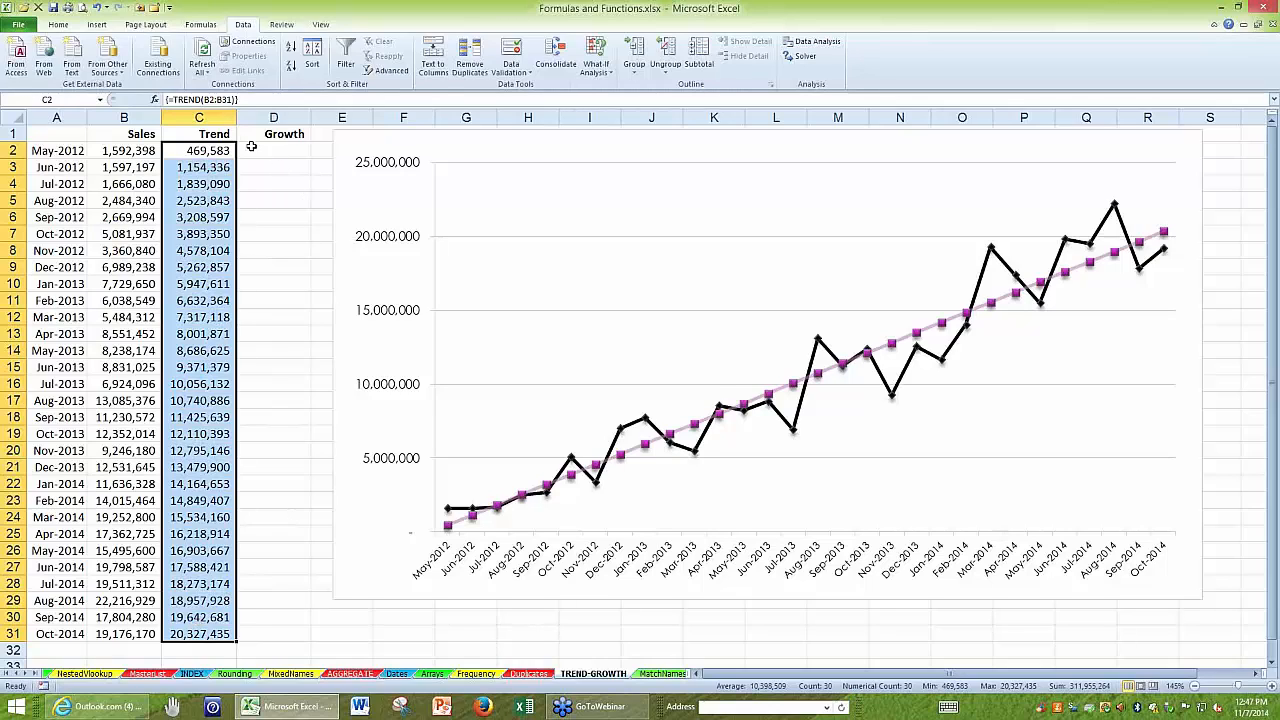
Enter the array formula =GROWTH(B2:B31) across D2:D31.
{"action": "left_click_drag", "start_coordinate": [268, 148], "coordinate": [261, 632]}
{"action": "type", "text": "=growth"}
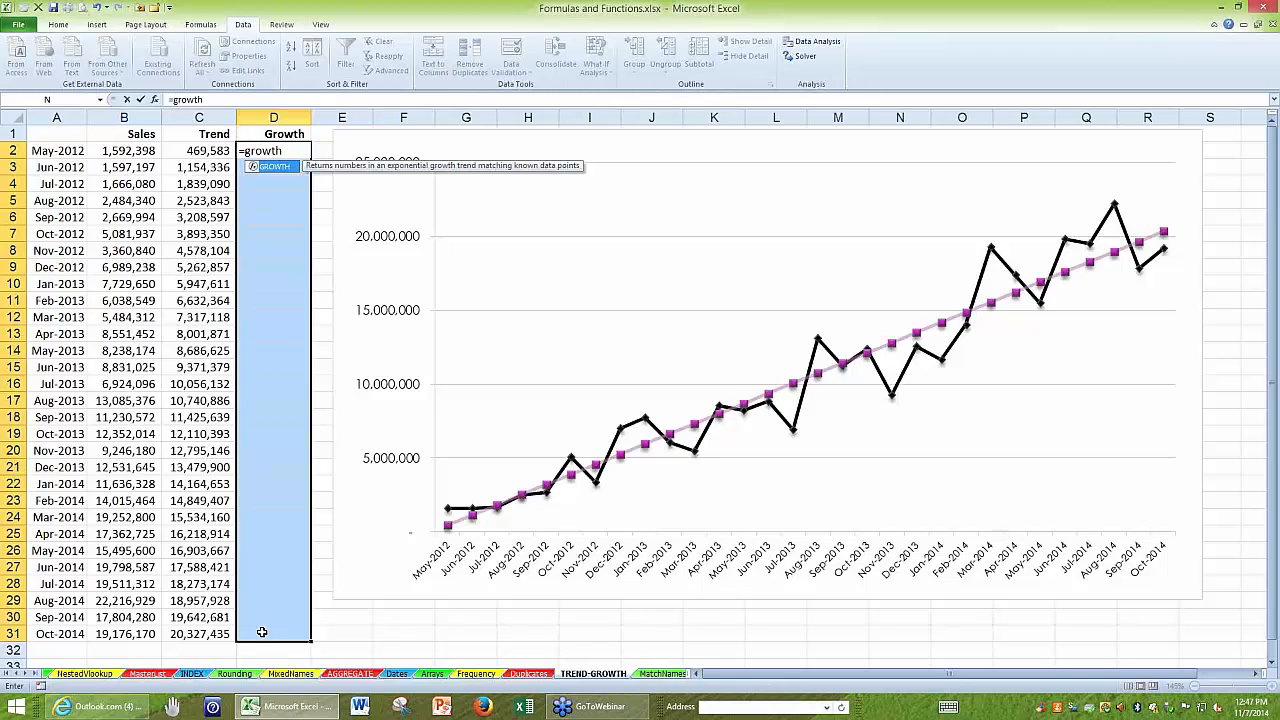
{"action": "type", "text": "("}
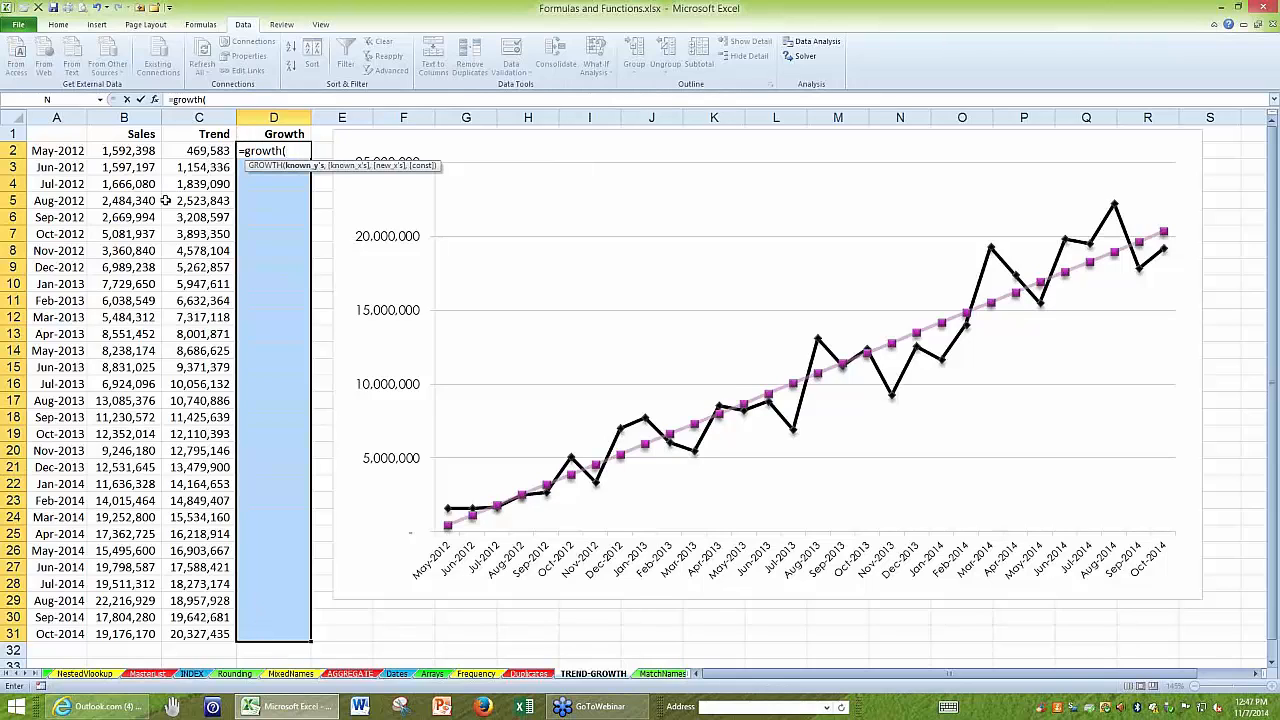
{"action": "left_click_drag", "start_coordinate": [143, 150], "coordinate": [131, 634]}
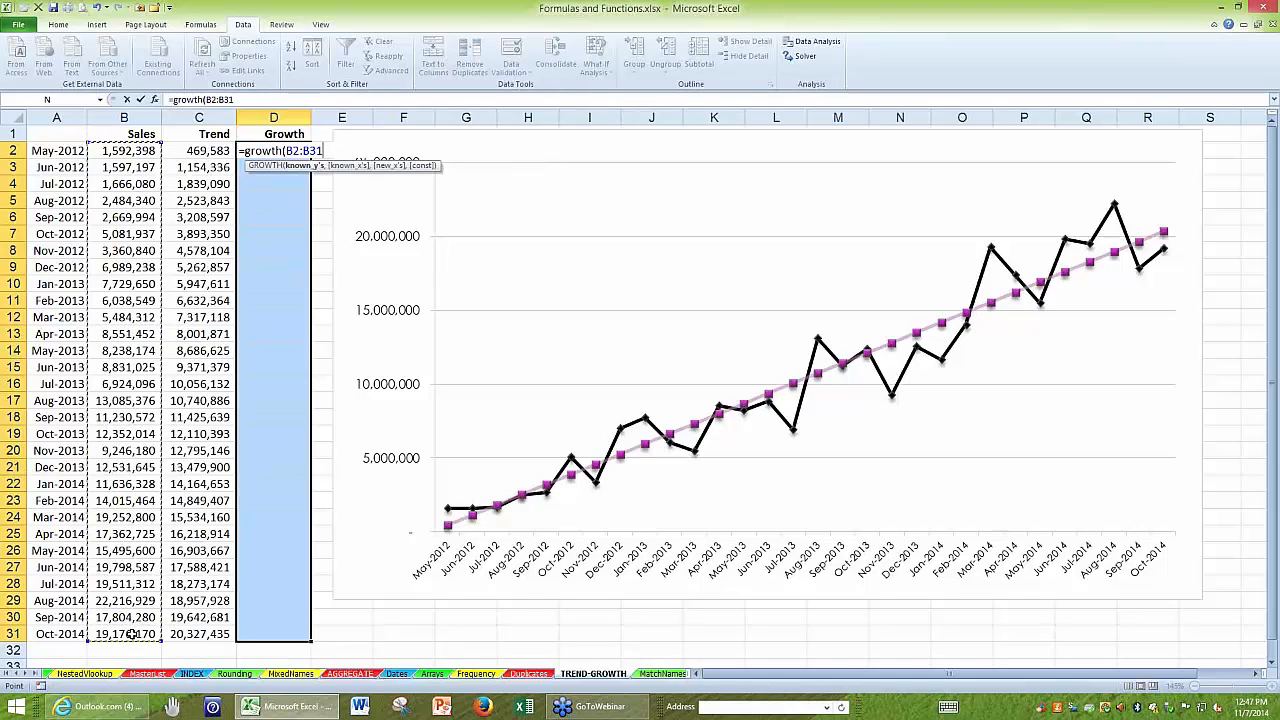
{"action": "key", "text": "ctrl+shift+Return"}
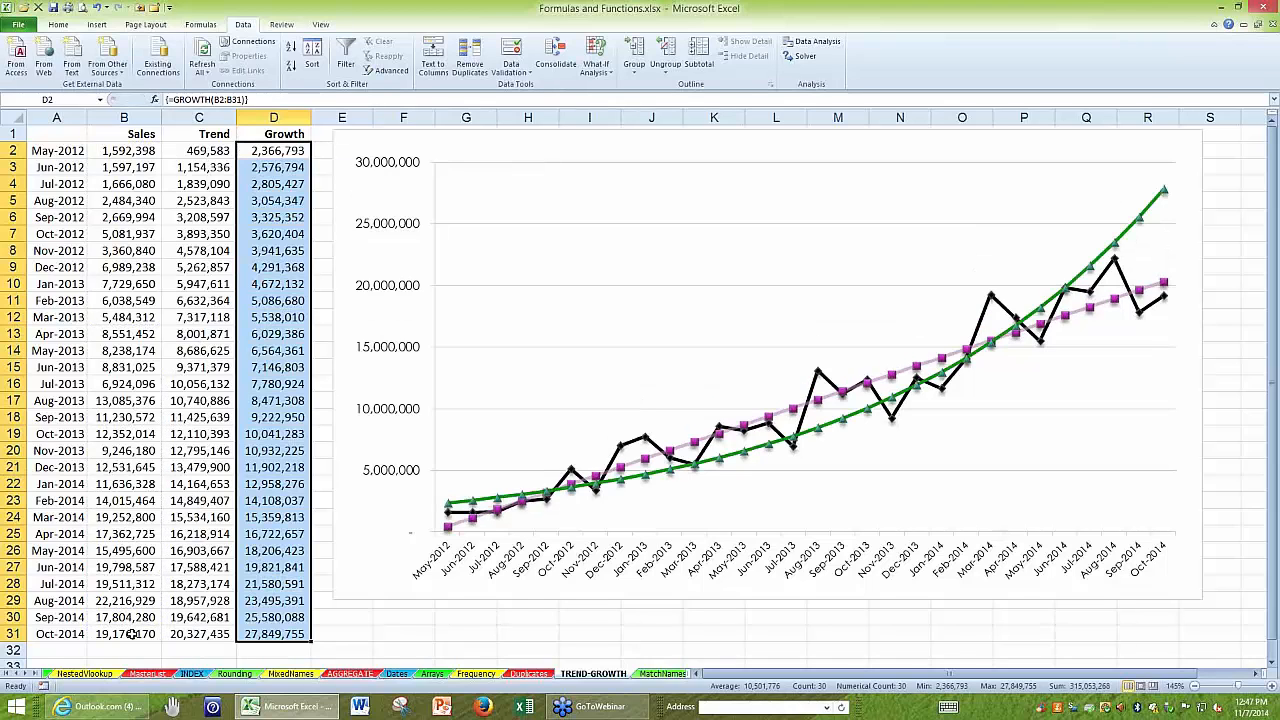
{"action": "left_click", "coordinate": [56, 135]}
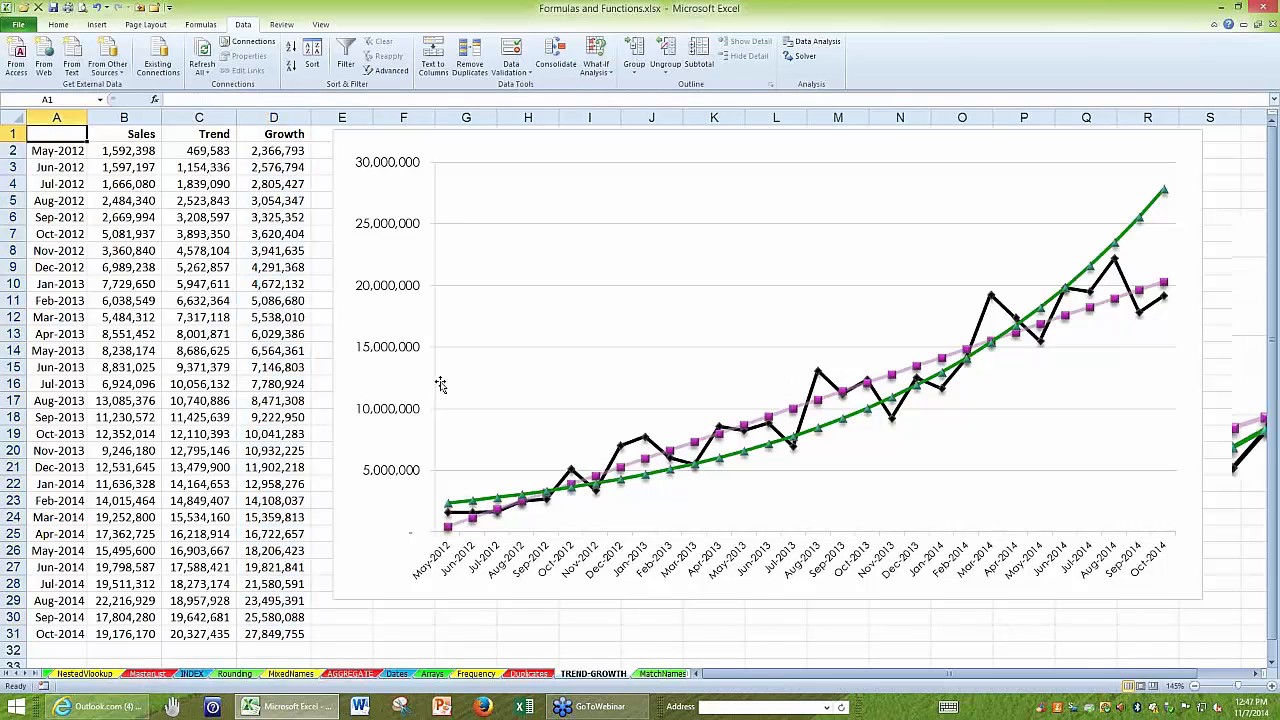
Display the sheet's formulas to review the TREND and GROWTH columns, and return to showing values.
{"action": "scroll", "coordinate": [440, 385], "scroll_direction": "up", "scroll_amount": 5, "text": "ctrl"}
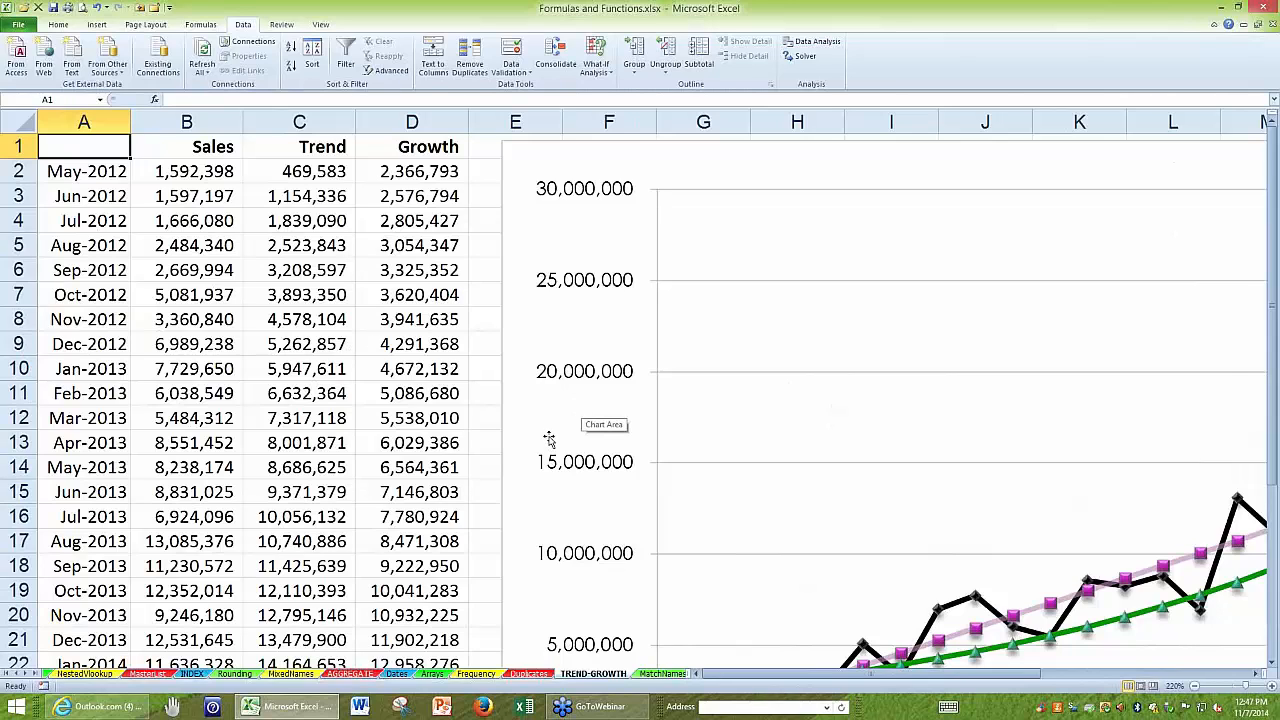
{"action": "key", "text": "ctrl+grave"}
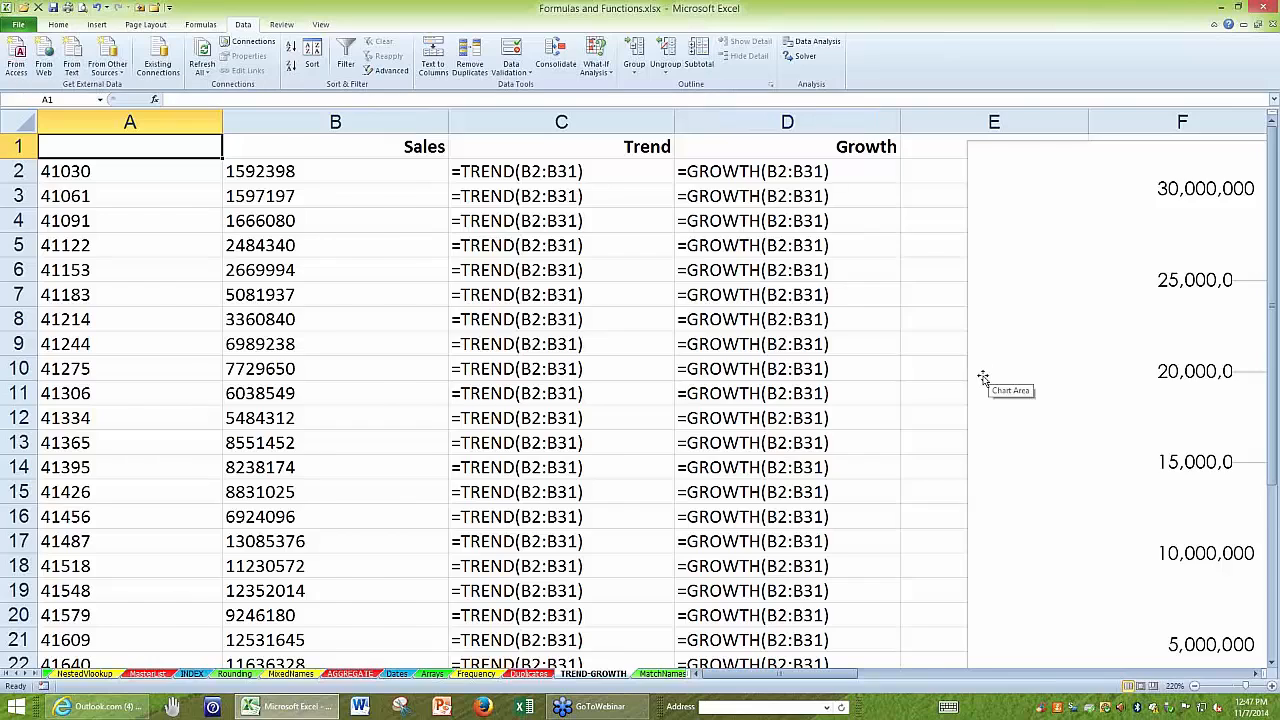
{"action": "key", "text": "ctrl+grave"}
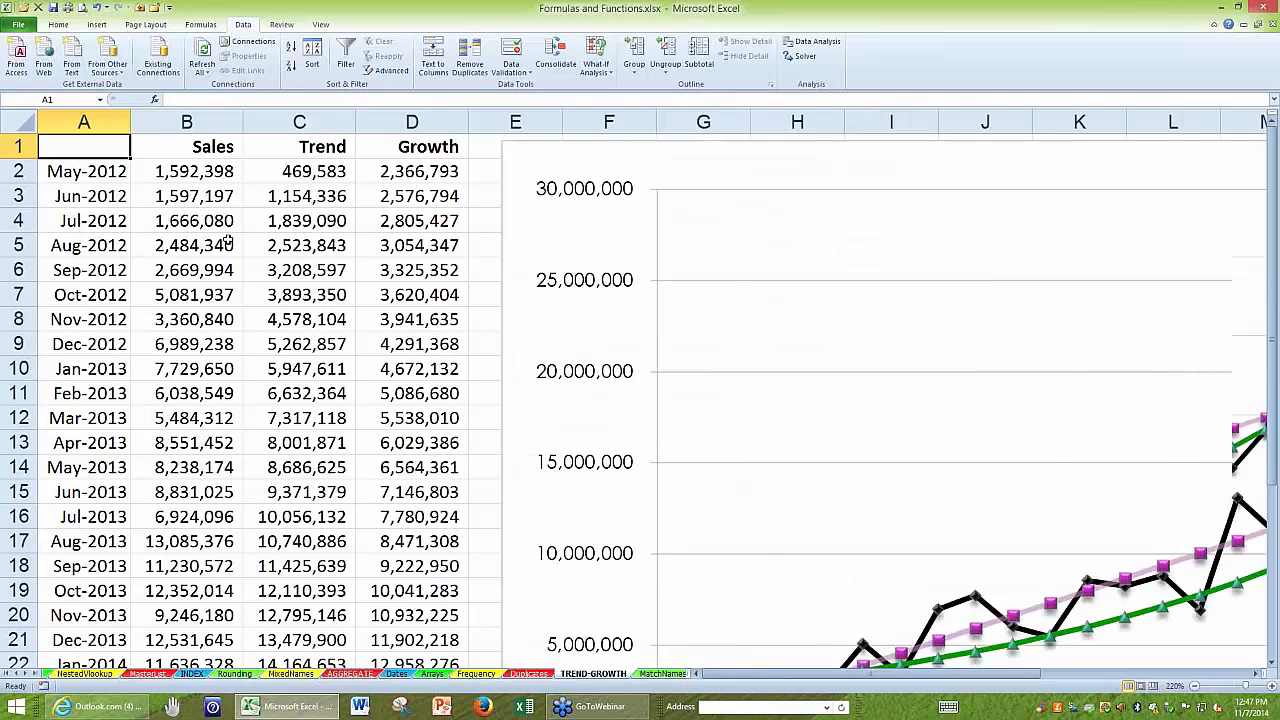
{"action": "scroll", "coordinate": [222, 234], "scroll_direction": "down", "scroll_amount": 2, "text": "ctrl"}
{"action": "scroll", "coordinate": [222, 234], "scroll_direction": "down", "scroll_amount": 3, "text": "ctrl"}
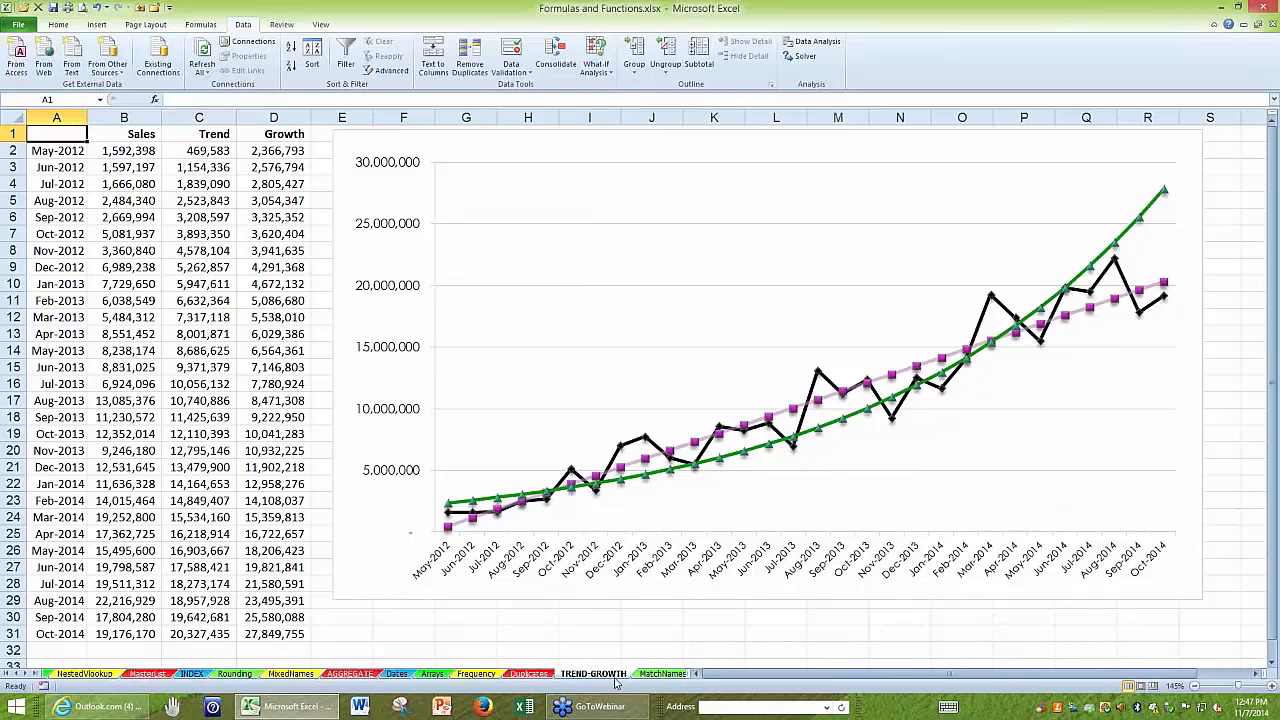
Widen the sheet tab area to reveal more sheets and open the AGGREGATE sheet with its data enlarged.
{"action": "left_click_drag", "start_coordinate": [697, 674], "coordinate": [973, 673]}
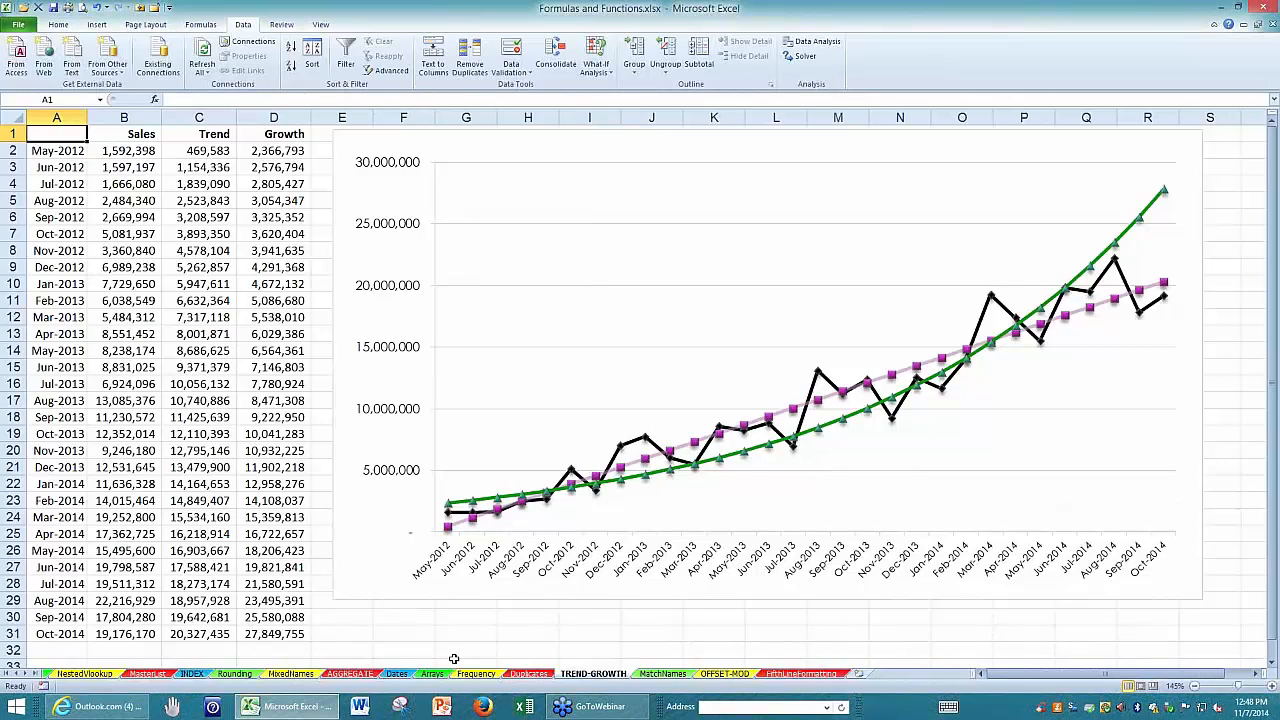
{"action": "left_click", "coordinate": [349, 674]}
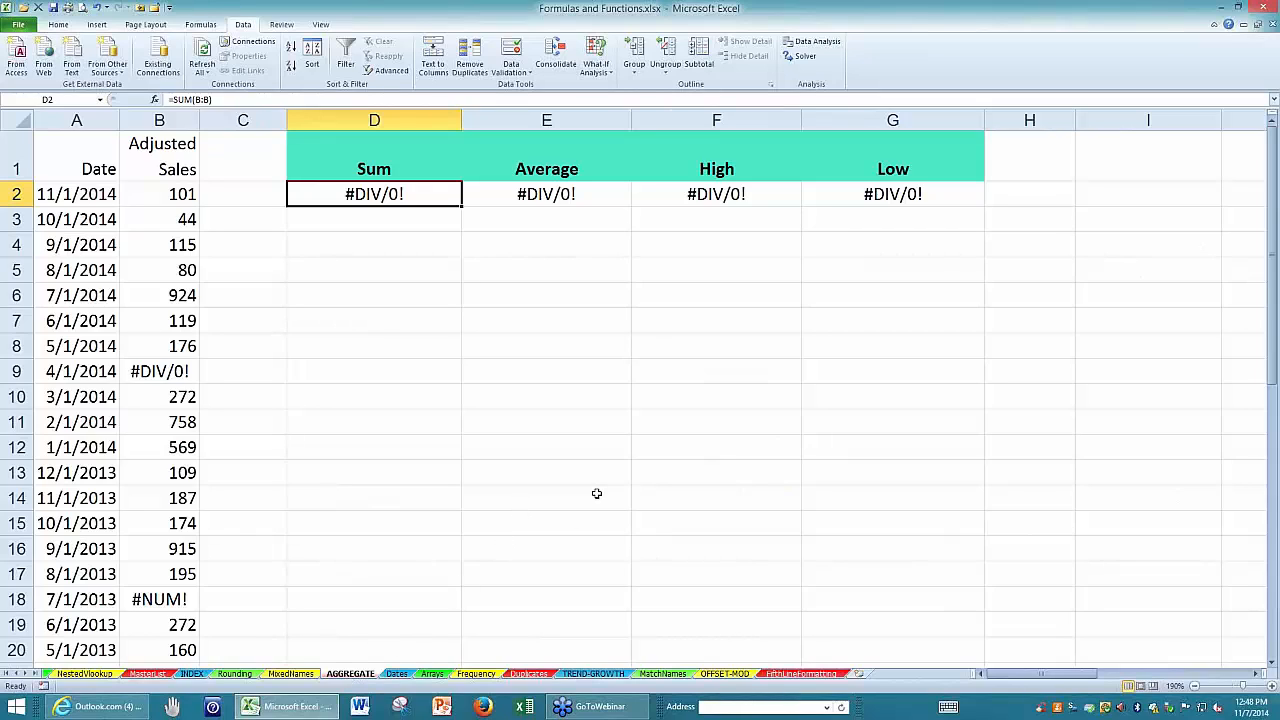
{"action": "left_click", "coordinate": [74, 154]}
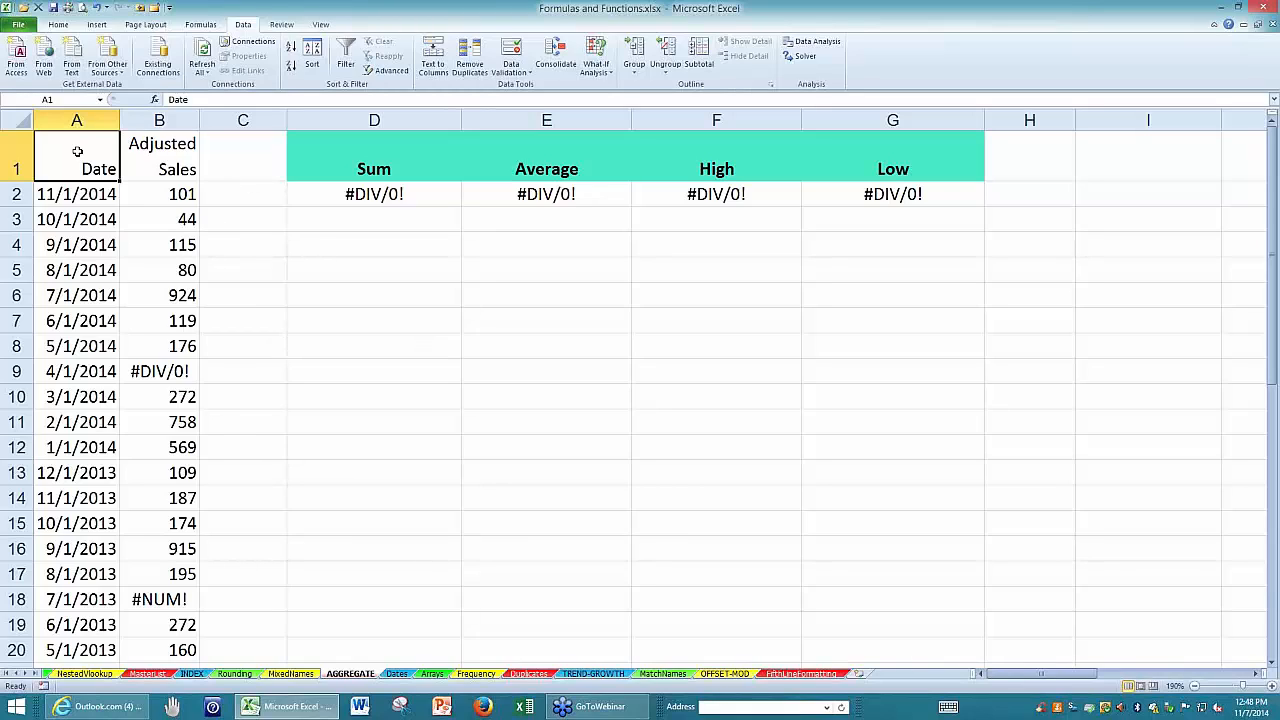
{"action": "scroll", "coordinate": [536, 421], "scroll_direction": "up", "scroll_amount": 2}
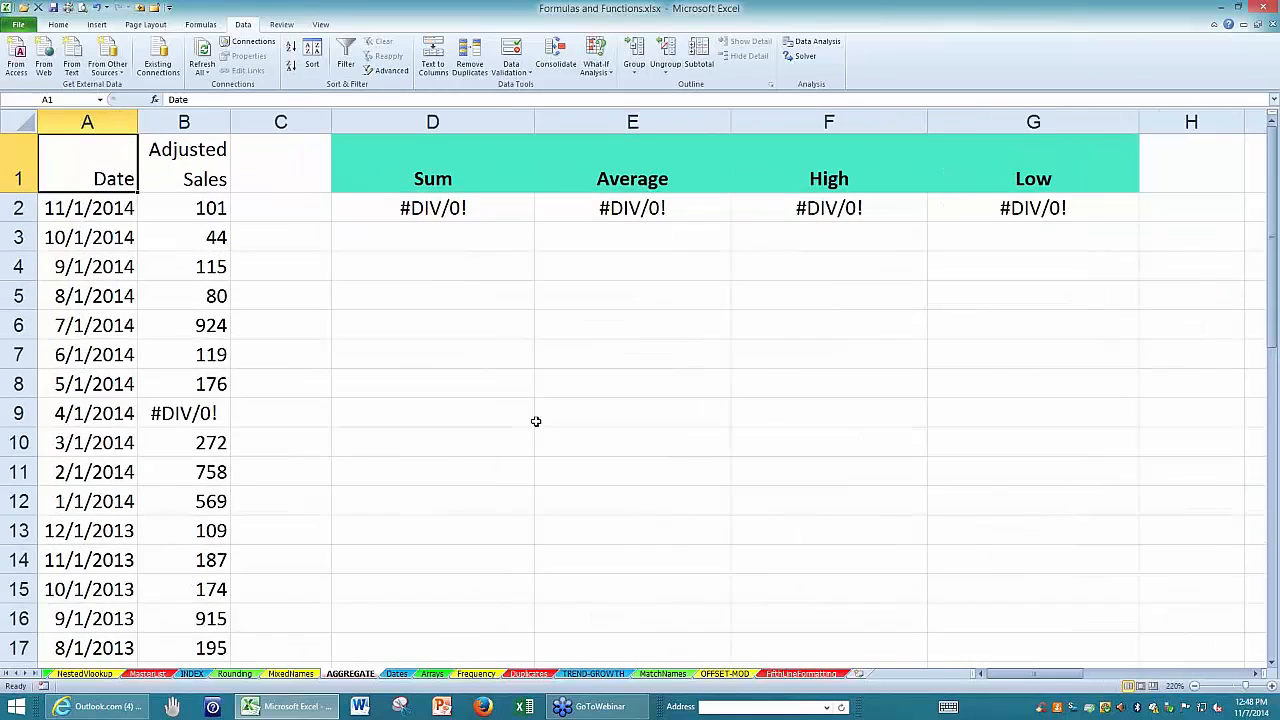
{"action": "scroll", "coordinate": [536, 421], "scroll_direction": "up", "scroll_amount": 6}
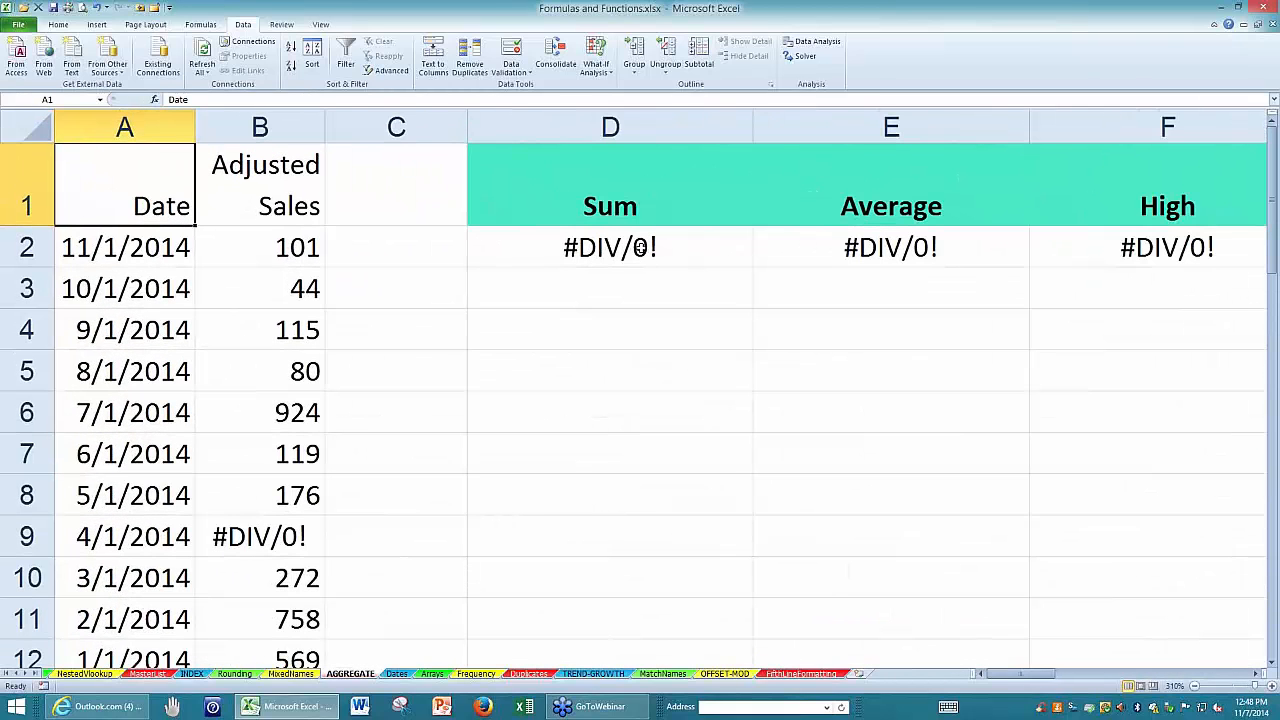
Open the Sum formula in D2 for editing to examine its reference to column B, and leave without changes.
{"action": "left_click", "coordinate": [637, 245]}
{"action": "key", "text": "F2"}
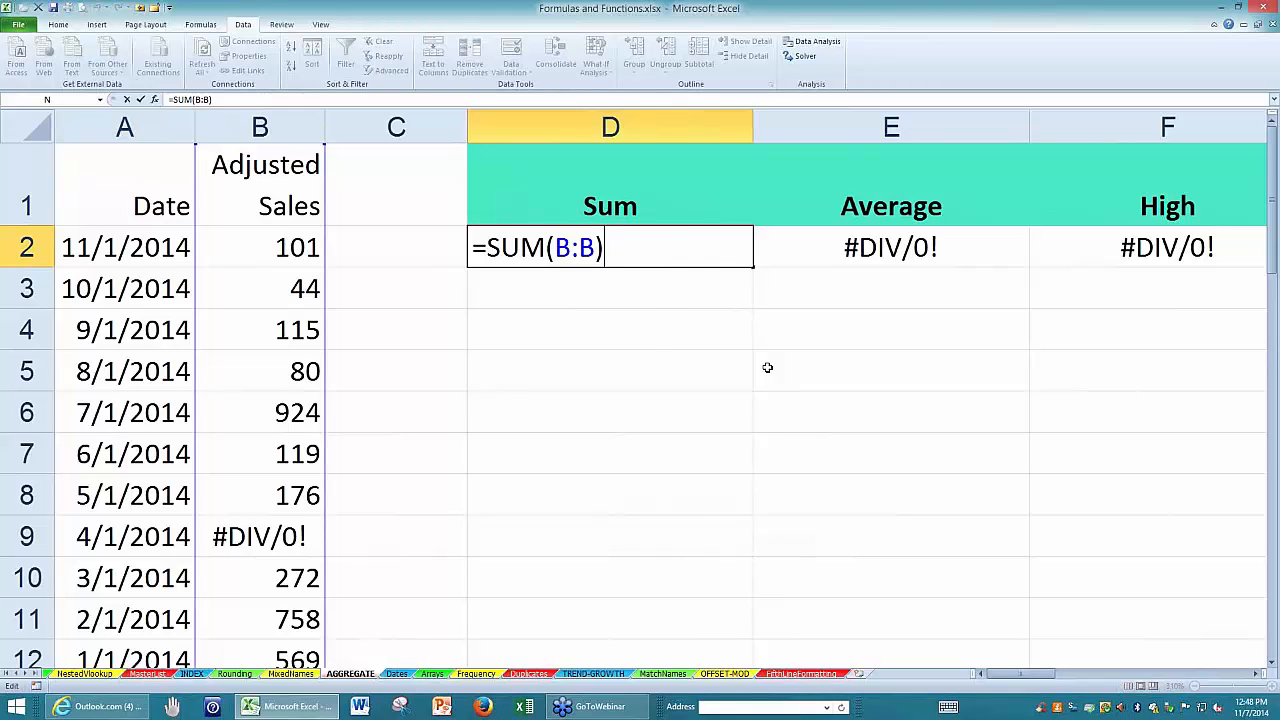
{"action": "key", "text": "BackSpace"}
{"action": "key", "text": "Escape"}
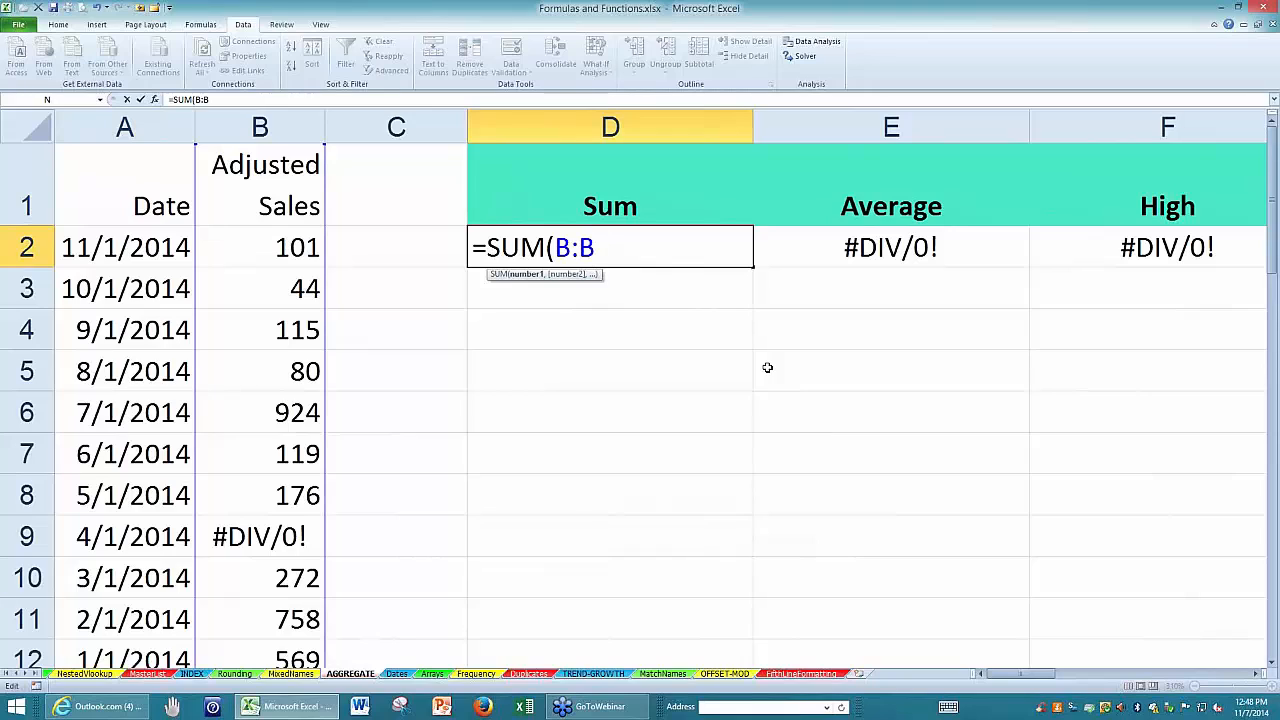
Clear the SUM formula from D2, leaving the cell empty.
{"action": "key", "text": "BackSpace"}
{"action": "key", "text": "BackSpace"}
{"action": "key", "text": "BackSpace"}
{"action": "key", "text": "BackSpace"}
{"action": "key", "text": "BackSpace"}
{"action": "key", "text": "BackSpace"}
{"action": "key", "text": "BackSpace"}
{"action": "key", "text": "BackSpace"}
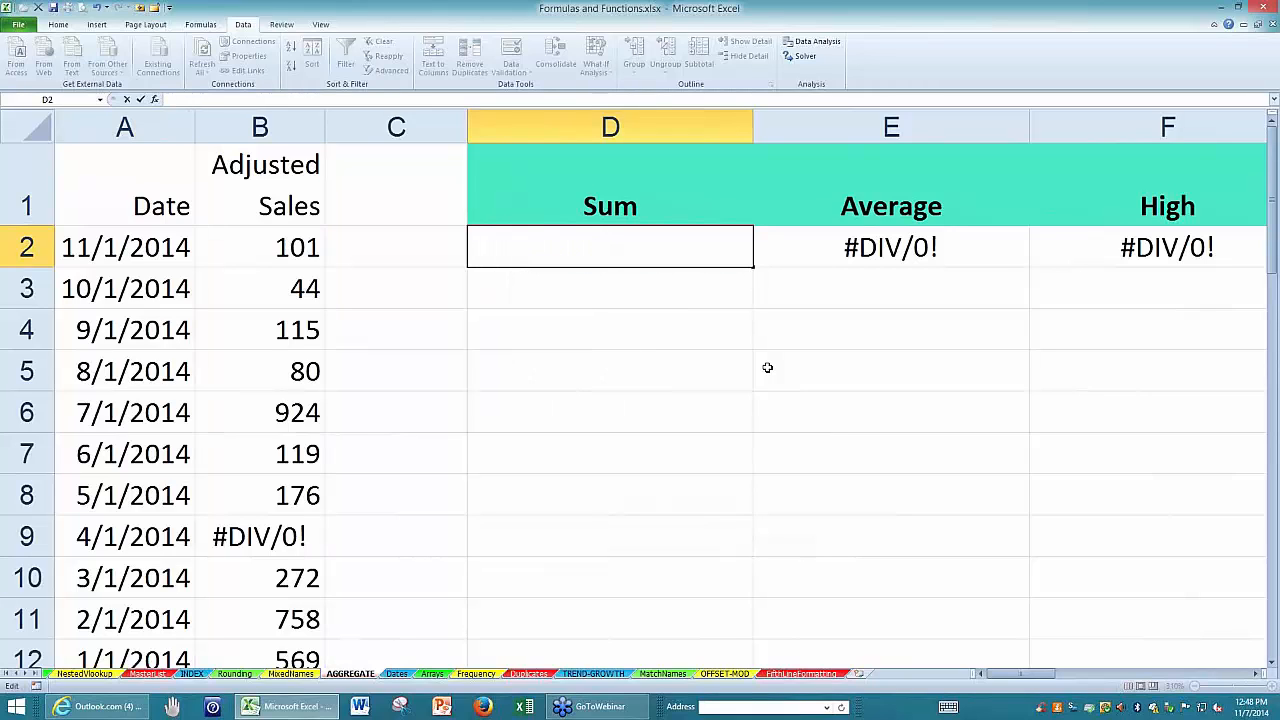
{"action": "key", "text": "Return"}
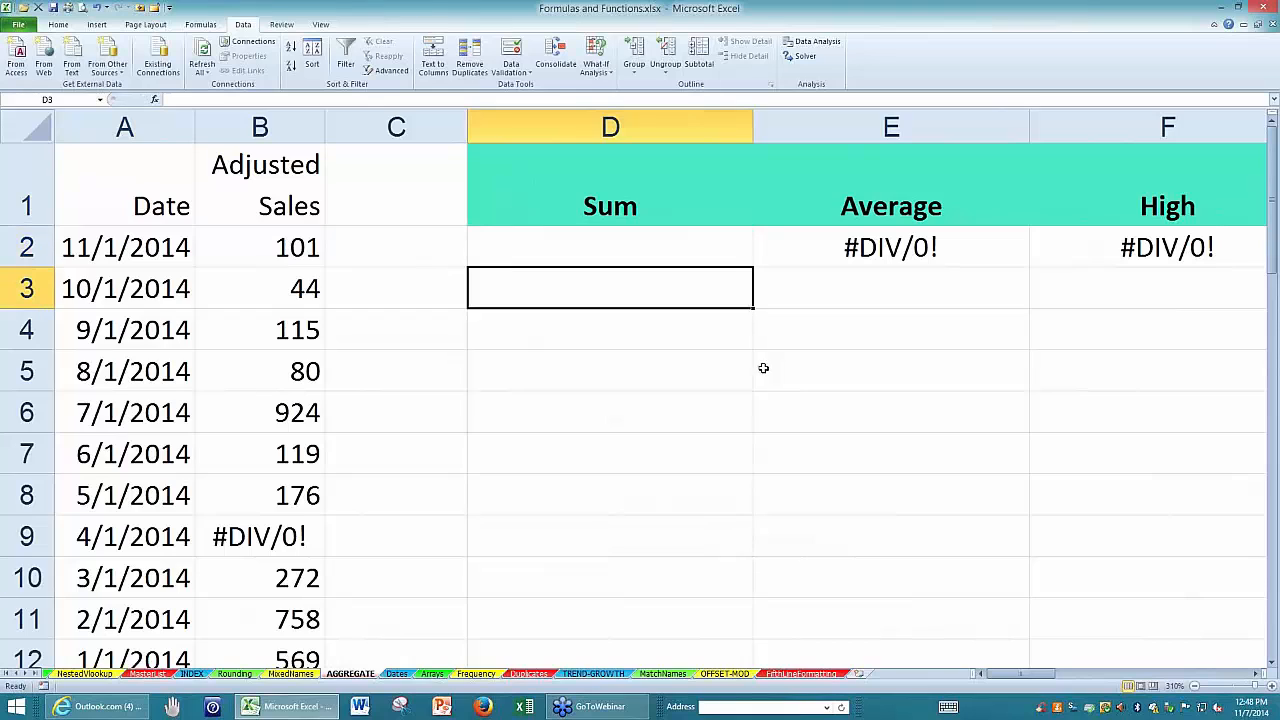
{"action": "left_click", "coordinate": [701, 395]}
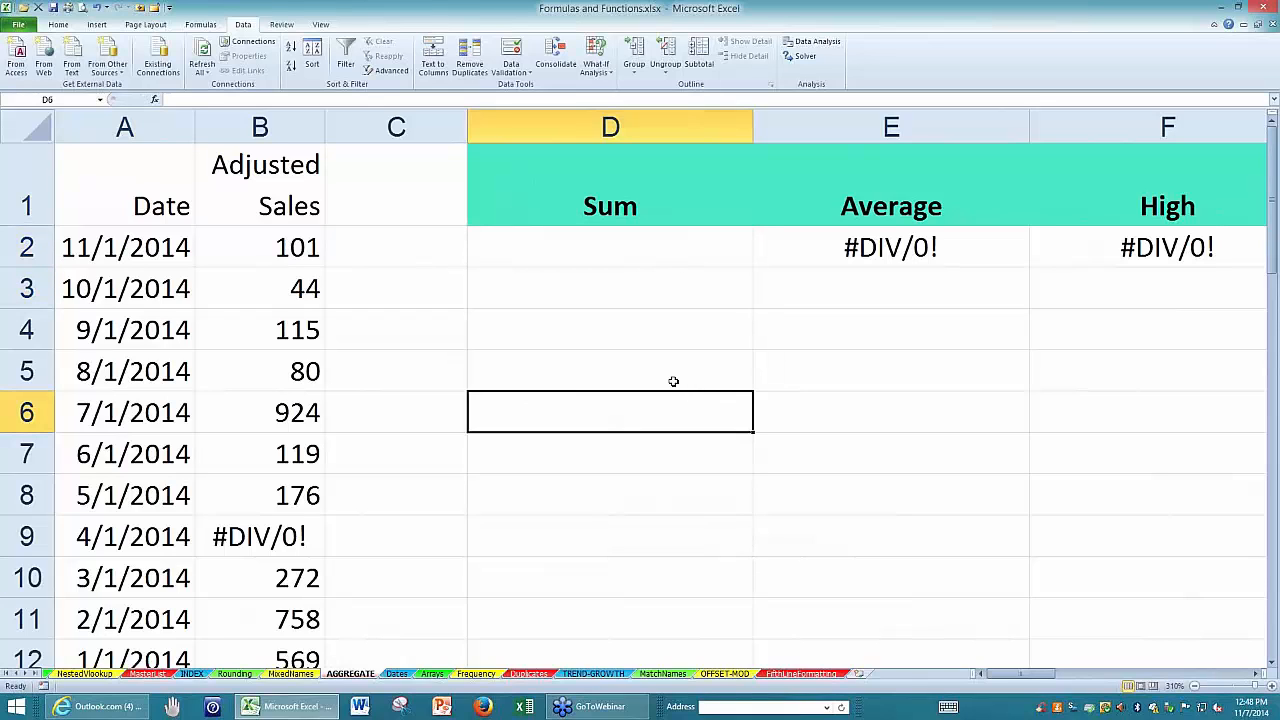
Look up AGGREGATE among the math and trigonometry functions, and select the Sum cell D2.
{"action": "left_click", "coordinate": [203, 26]}
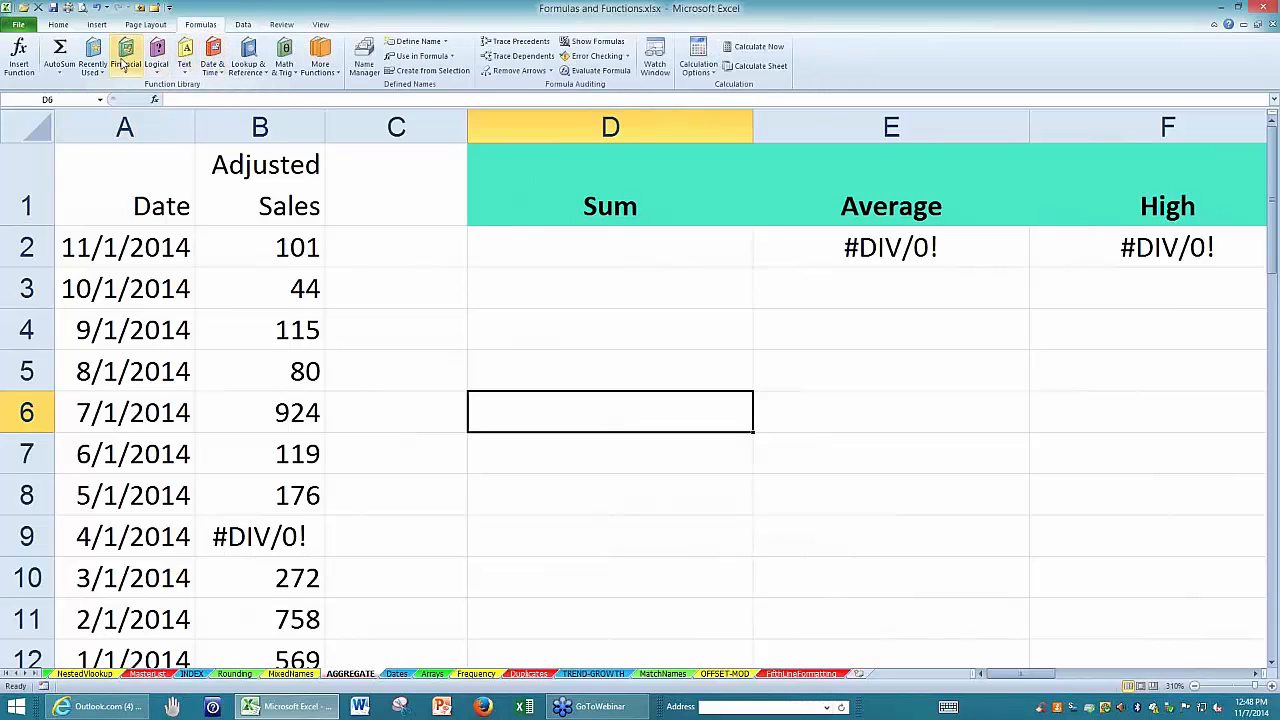
{"action": "left_click", "coordinate": [285, 55]}
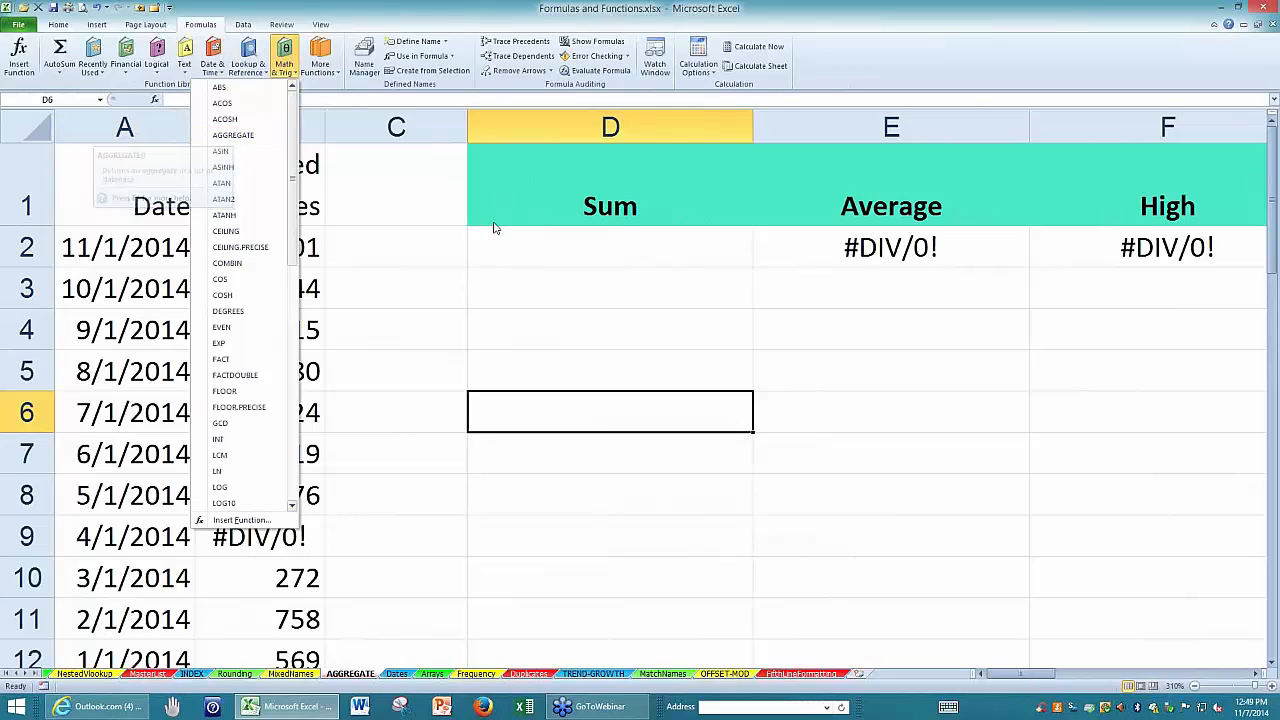
{"action": "left_click", "coordinate": [525, 245]}
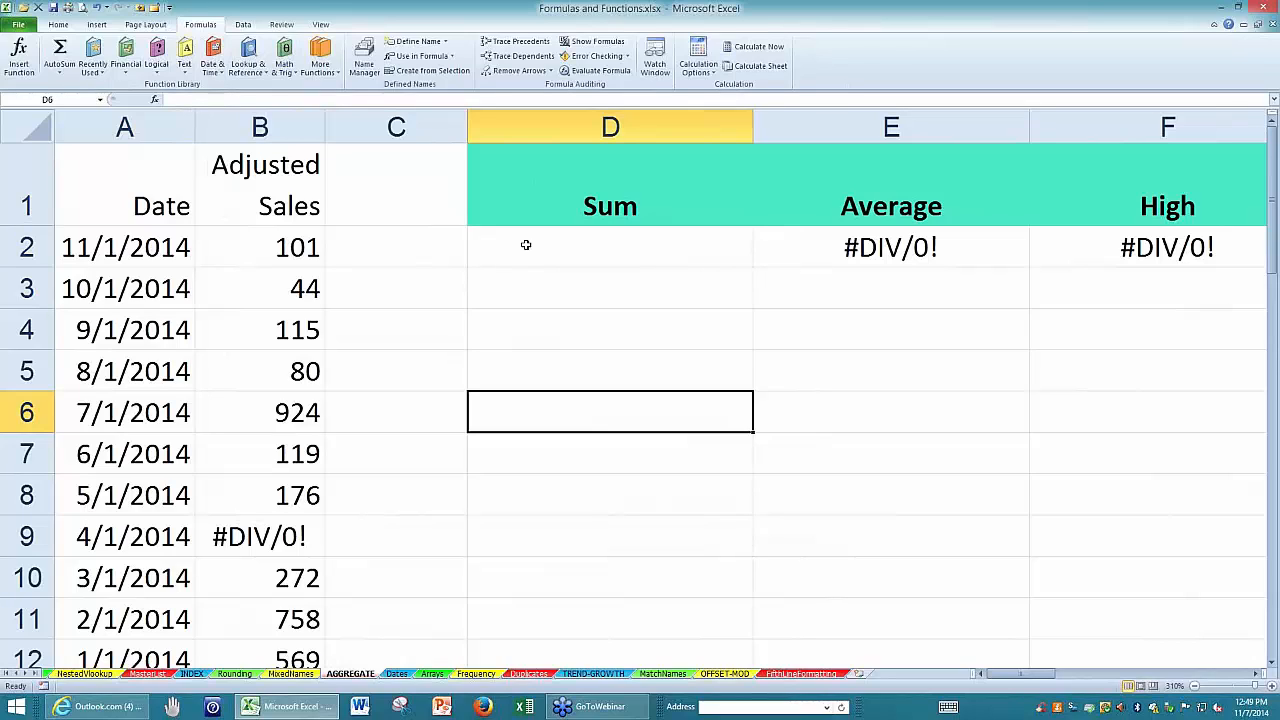
{"action": "left_click", "coordinate": [525, 245]}
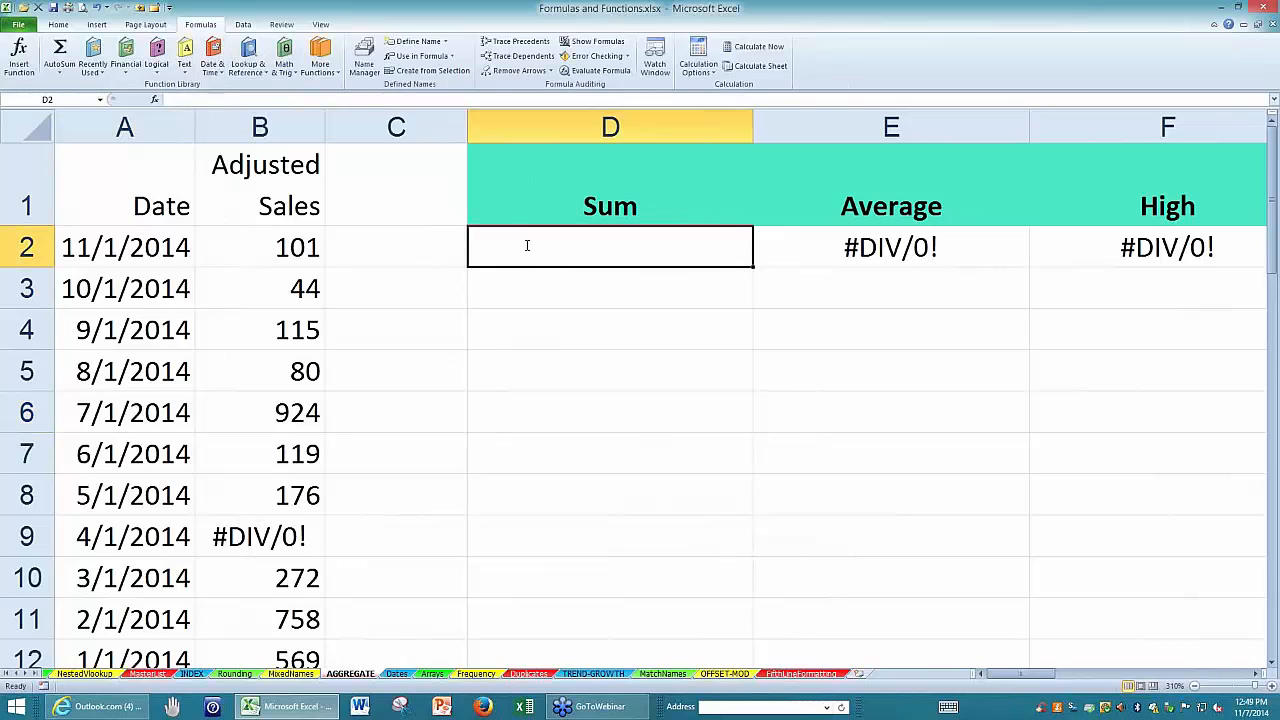
{"action": "type", "text": "=a"}
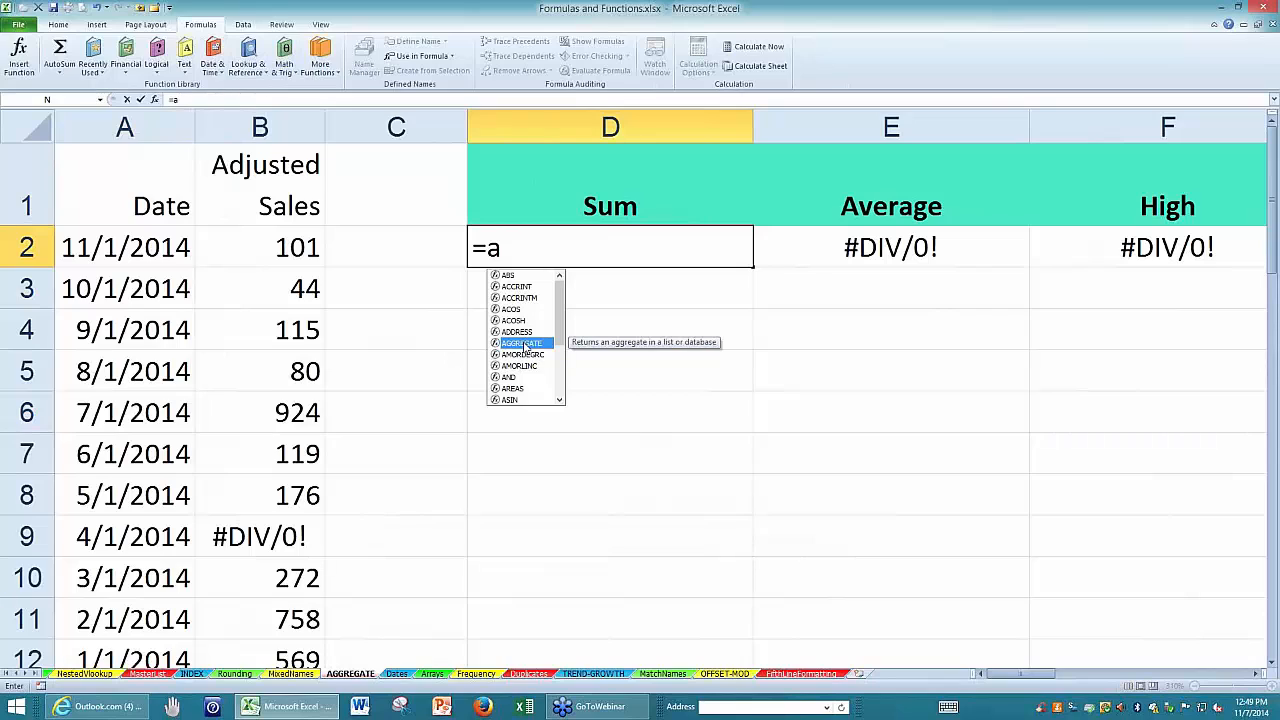
{"action": "key", "text": "Escape"}
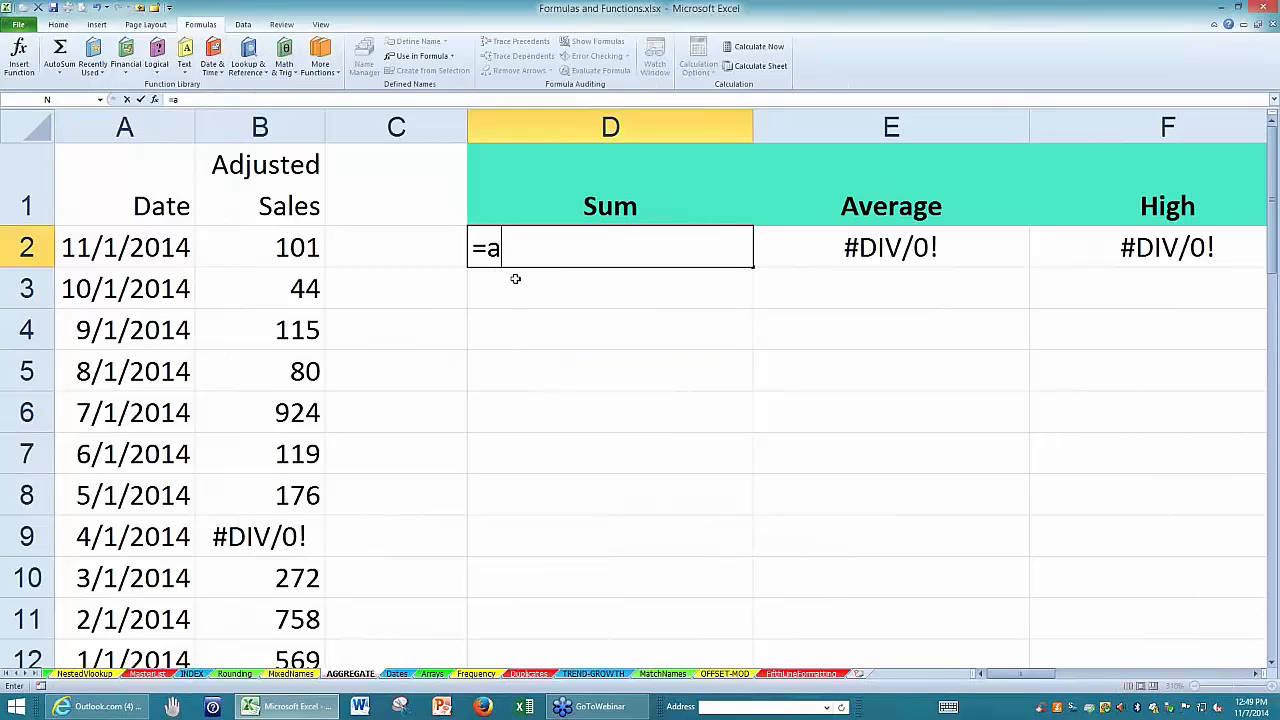
{"action": "left_click_drag", "start_coordinate": [506, 248], "coordinate": [486, 248]}
{"action": "type", "text": "A"}
{"action": "key", "text": "BackSpace"}
{"action": "key", "text": "BackSpace"}
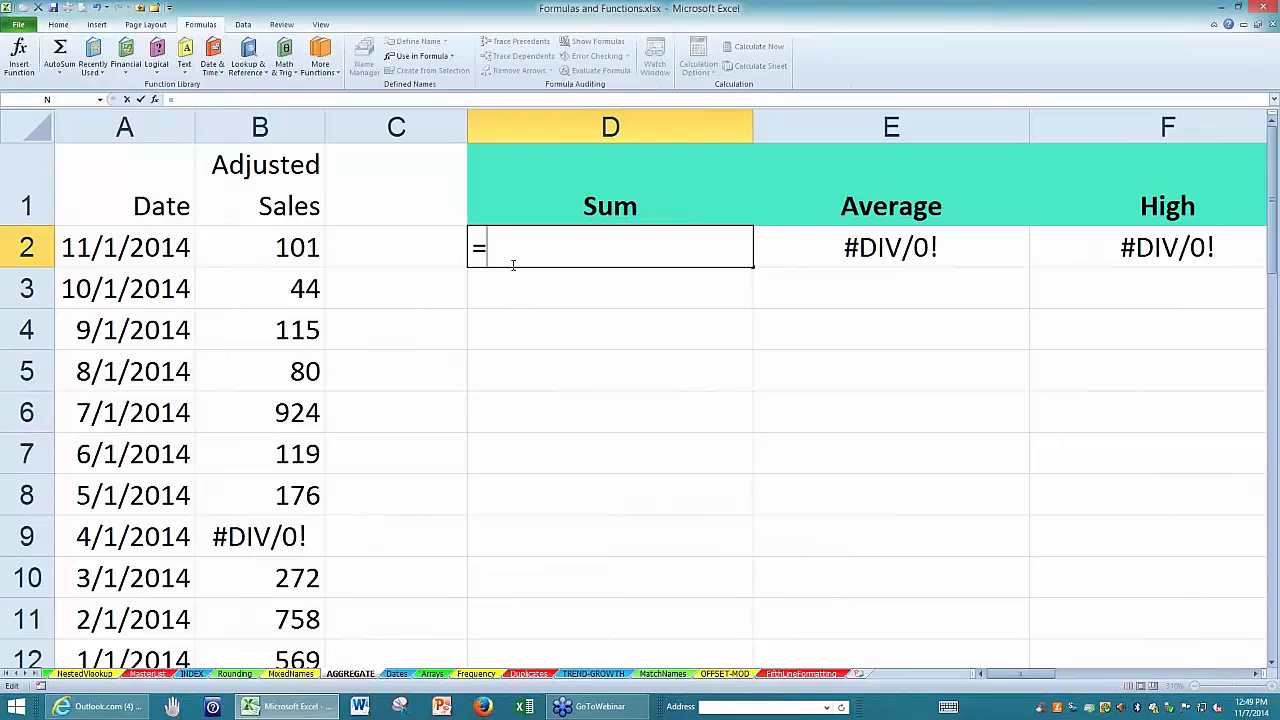
Enter =AGGREGATE(9,6,B:B) in D2 to sum column B while ignoring error values.
{"action": "type", "text": "=A"}
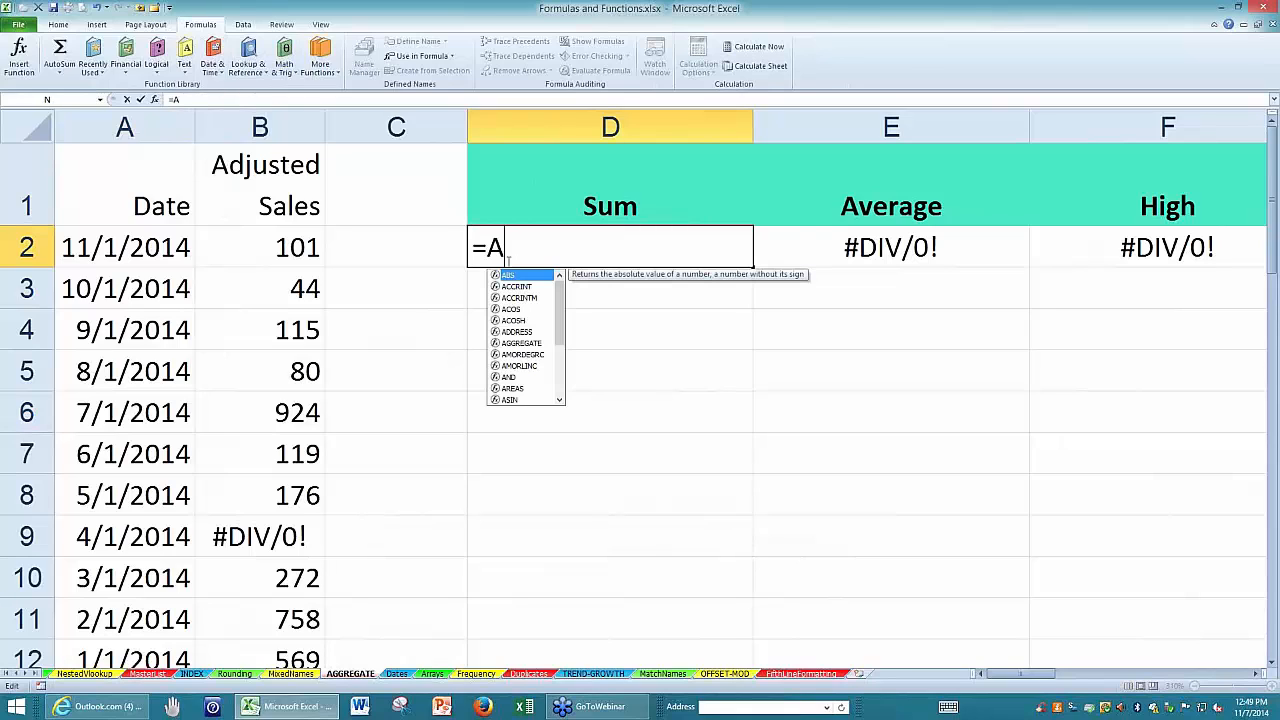
{"action": "left_click", "coordinate": [527, 344]}
{"action": "double_click", "coordinate": [527, 344]}
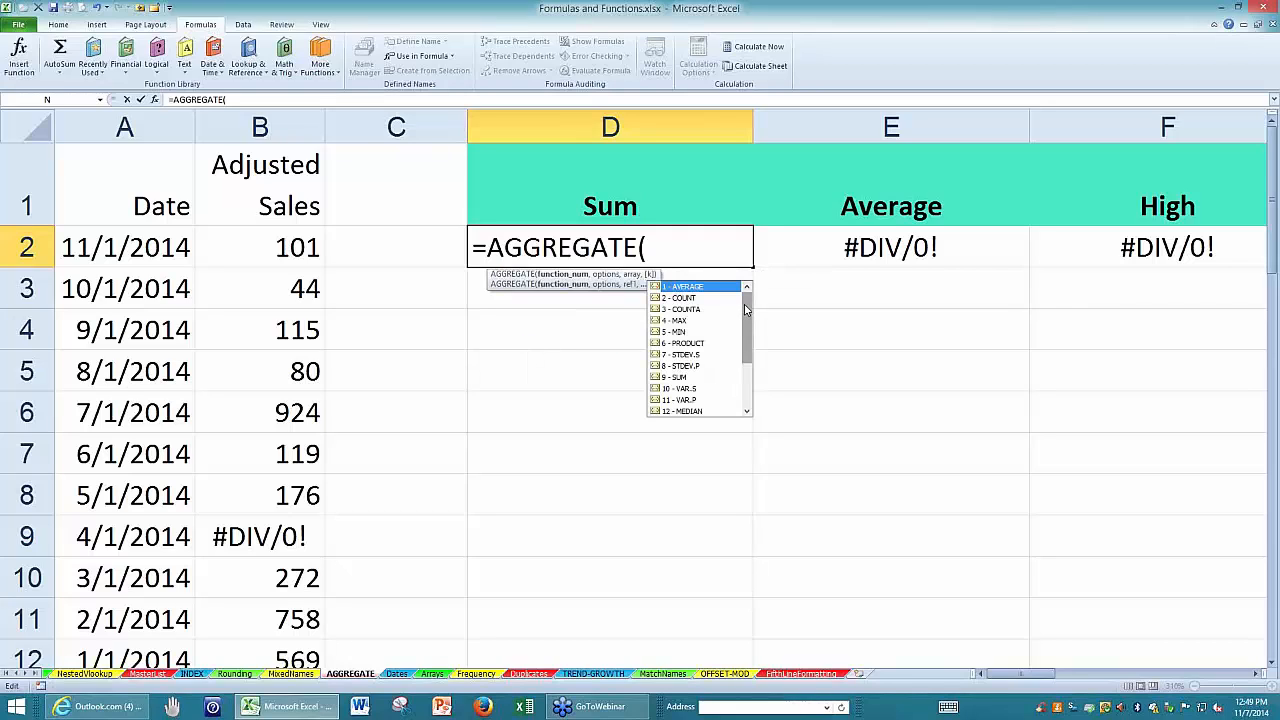
{"action": "mouse_move", "coordinate": [746, 310]}
{"action": "left_mouse_down"}
{"action": "mouse_move", "coordinate": [747, 358]}
{"action": "mouse_move", "coordinate": [750, 305]}
{"action": "left_mouse_up"}
{"action": "left_click_drag", "start_coordinate": [748, 320], "coordinate": [747, 309]}
{"action": "left_click", "coordinate": [657, 247]}
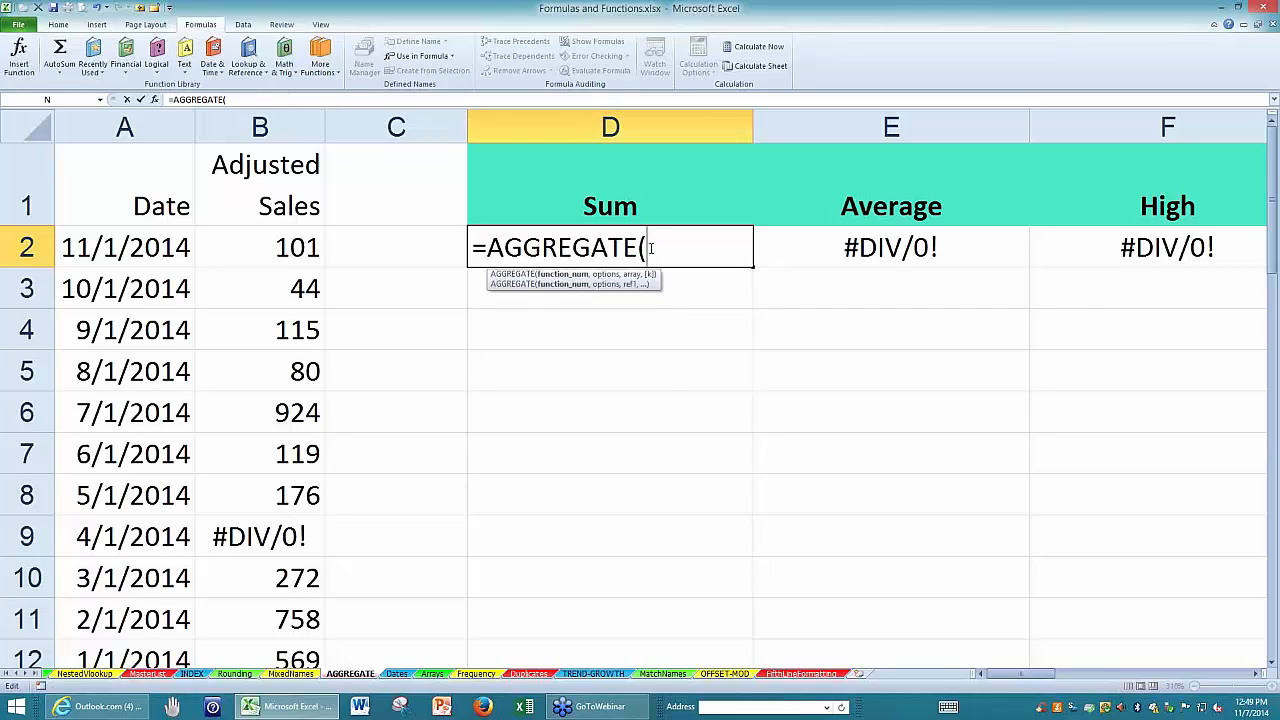
{"action": "type", "text": "9"}
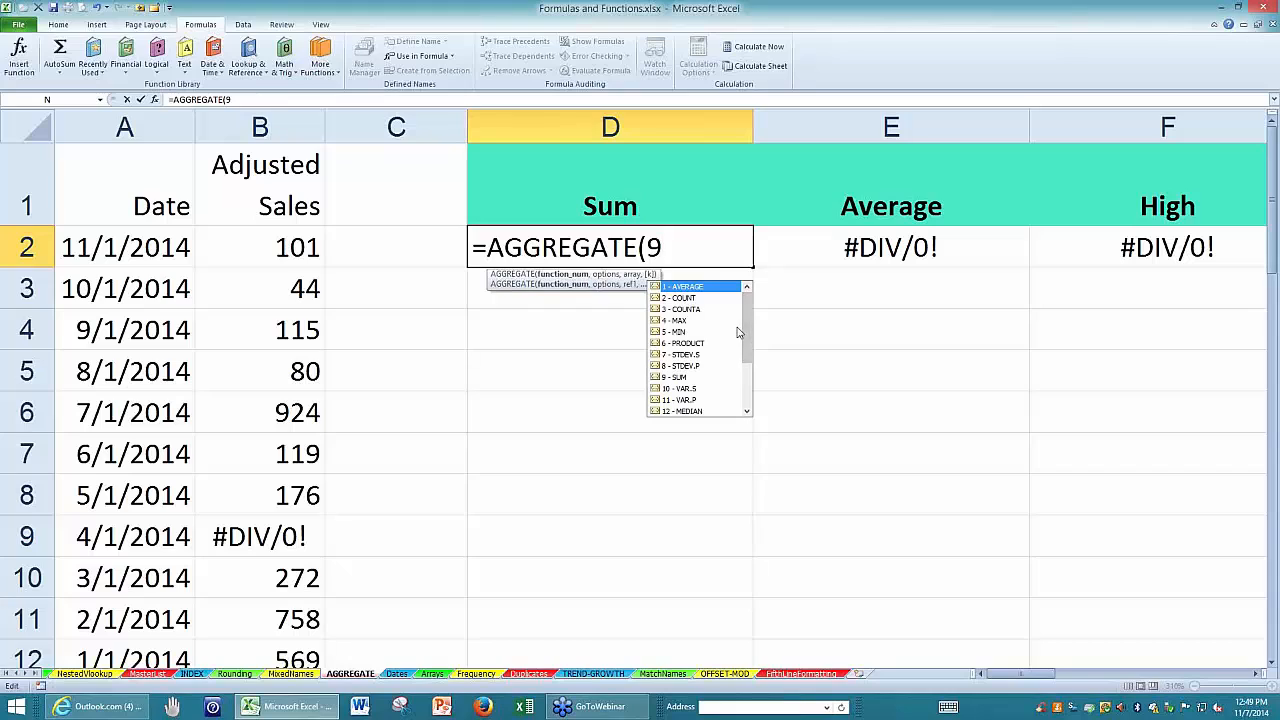
{"action": "type", "text": ","}
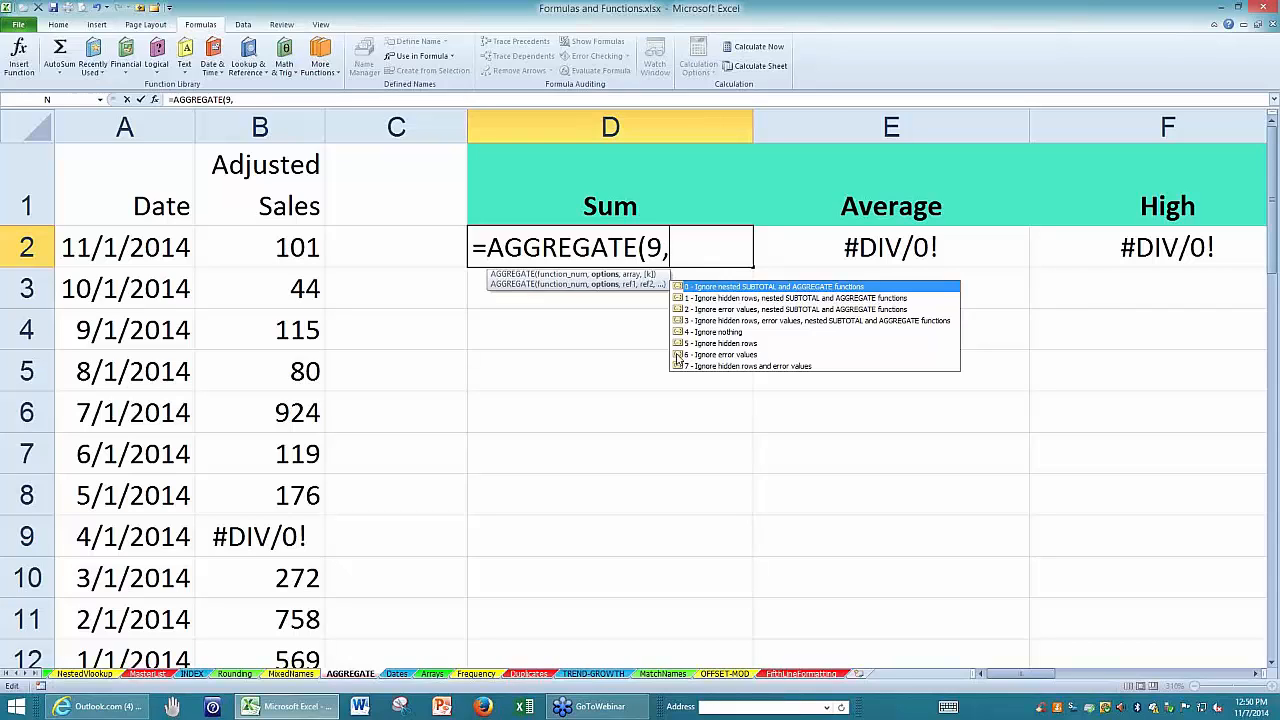
{"action": "type", "text": "6,"}
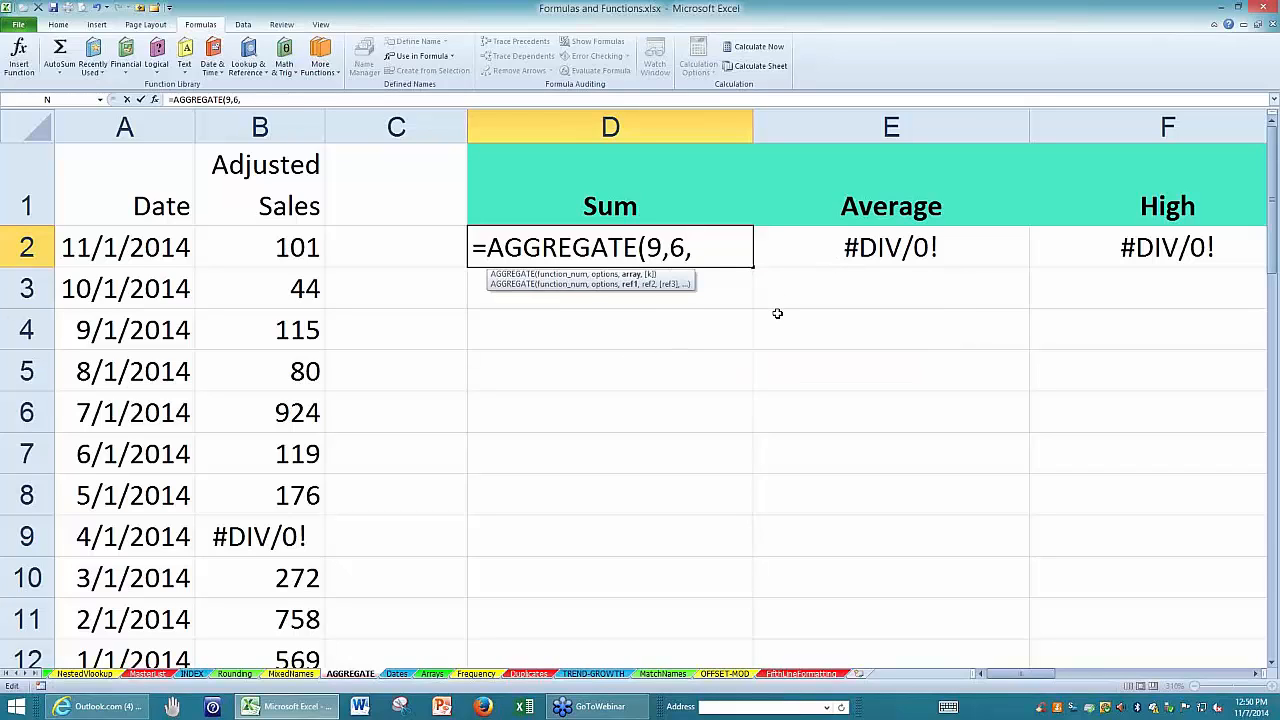
{"action": "left_click", "coordinate": [262, 126]}
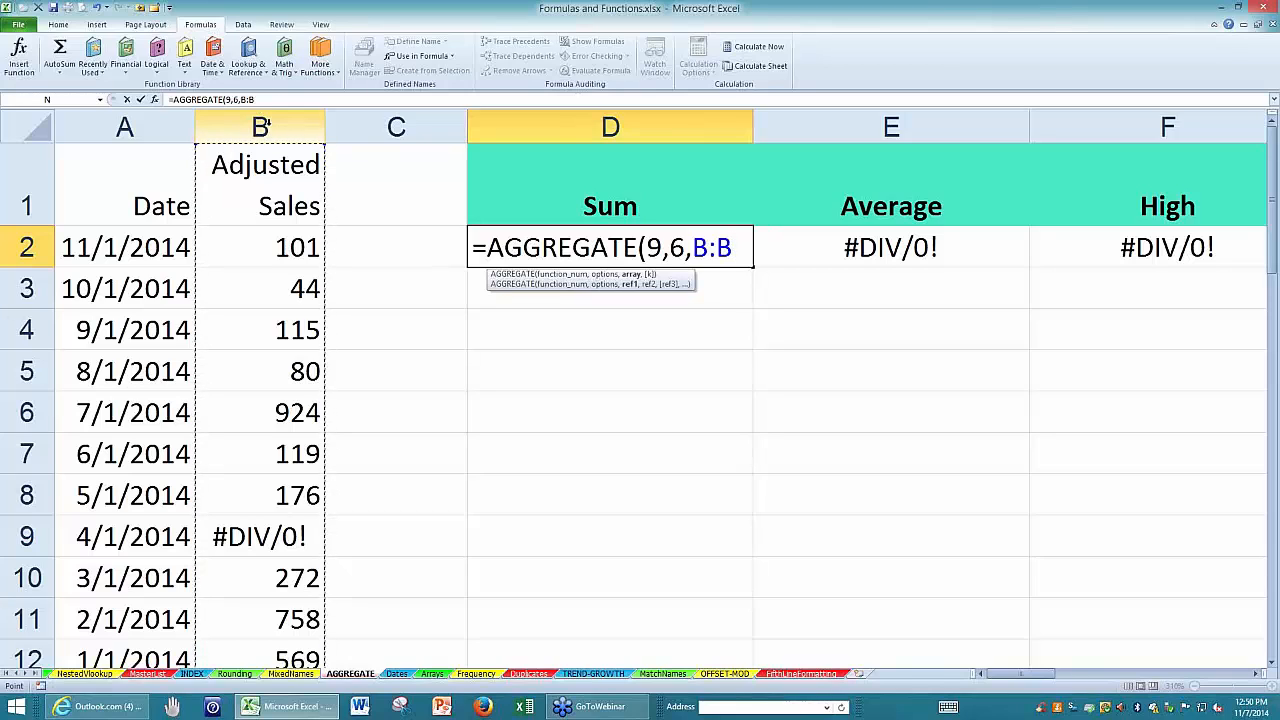
{"action": "key", "text": "Return"}
Open the AGGREGATE formula in D2 to examine its function number and option arguments, and leave it unchanged.
{"action": "left_click", "coordinate": [487, 240]}
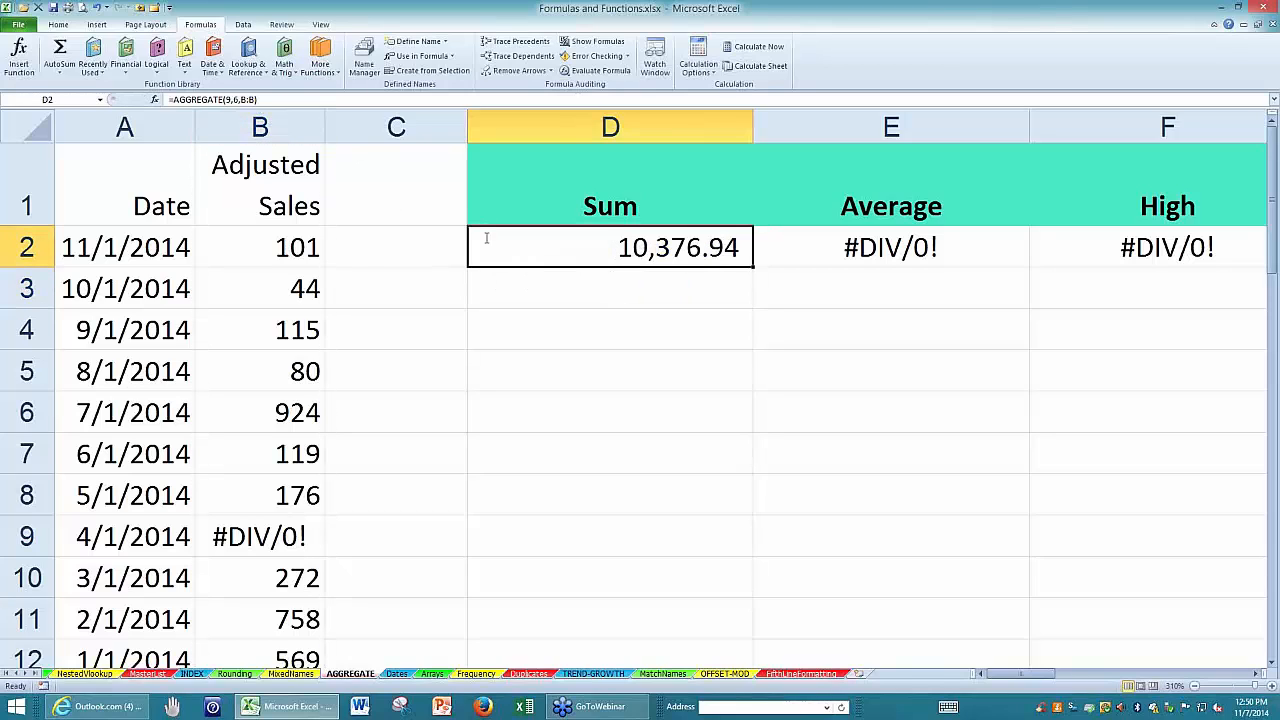
{"action": "key", "text": "F2"}
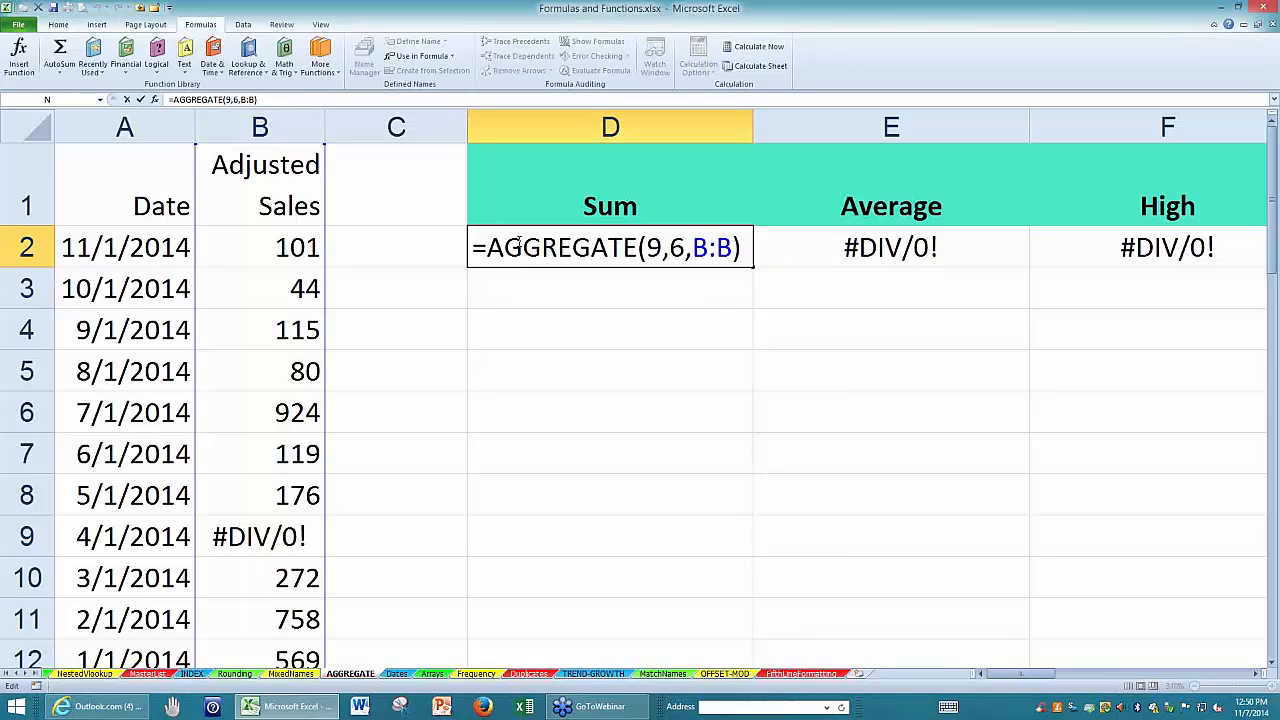
{"action": "double_click", "coordinate": [656, 247]}
{"action": "left_click", "coordinate": [685, 246]}
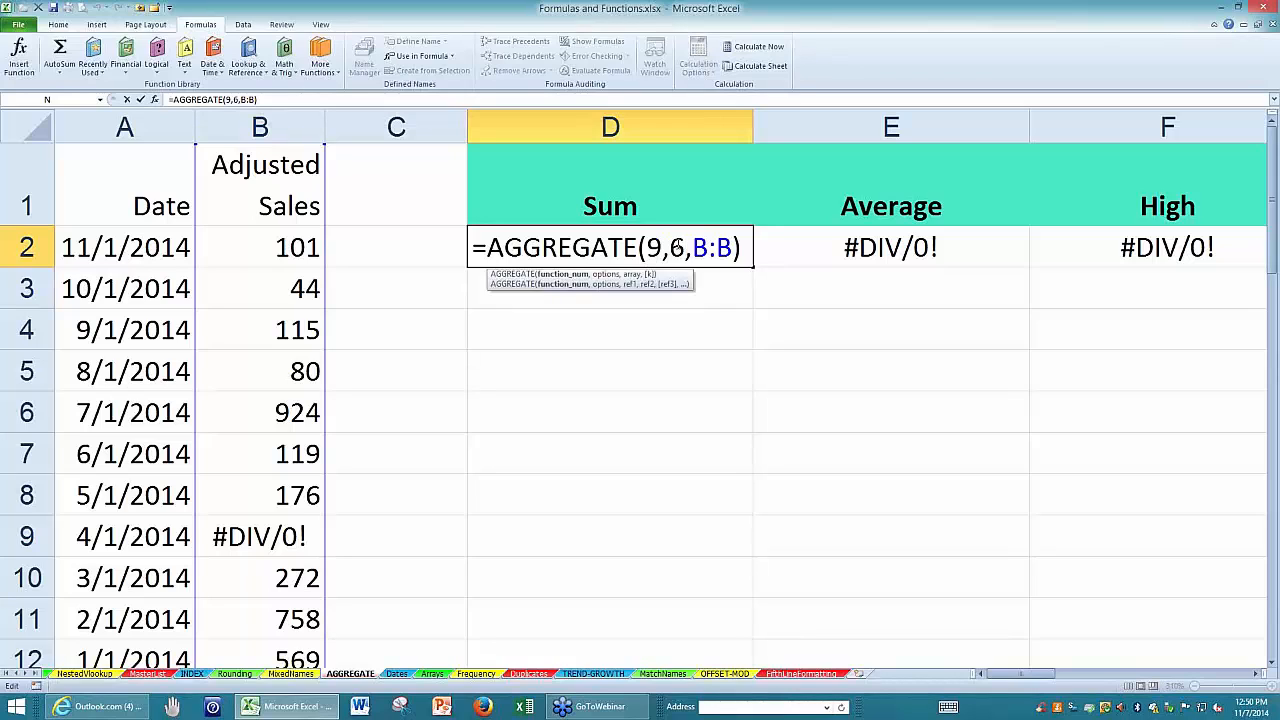
{"action": "double_click", "coordinate": [677, 247]}
{"action": "left_click", "coordinate": [679, 248]}
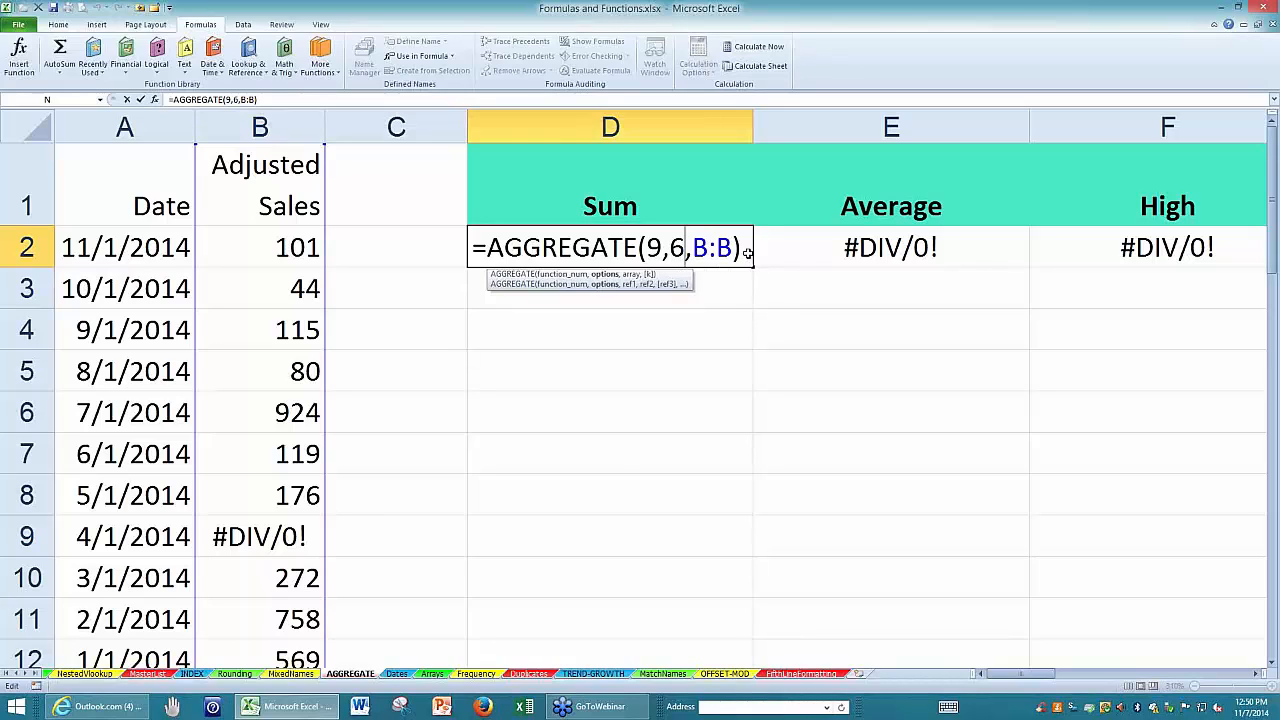
{"action": "key", "text": "ctrl+Return"}
Copy the D2 formula into E2 and change it to =AGGREGATE(1,6,B:B) to average column B while ignoring errors.
{"action": "left_click_drag", "start_coordinate": [753, 267], "coordinate": [975, 262]}
{"action": "left_click", "coordinate": [903, 240]}
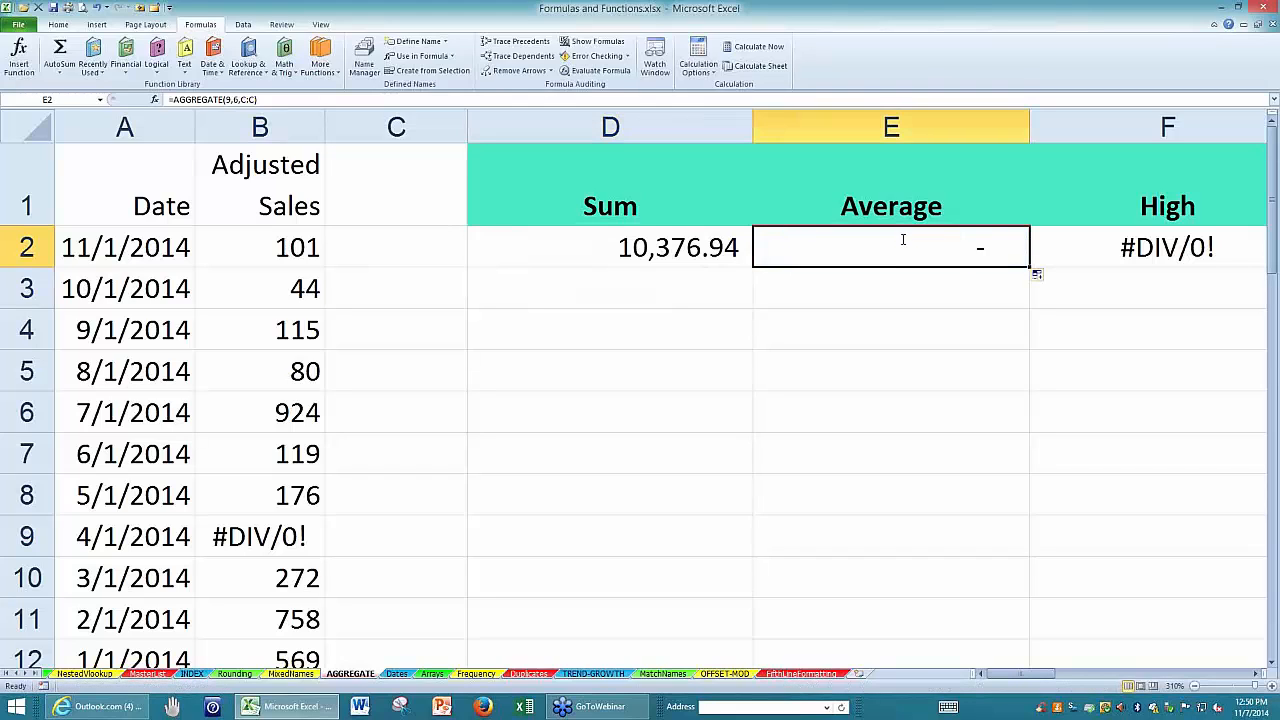
{"action": "double_click", "coordinate": [944, 250]}
{"action": "double_click", "coordinate": [940, 248]}
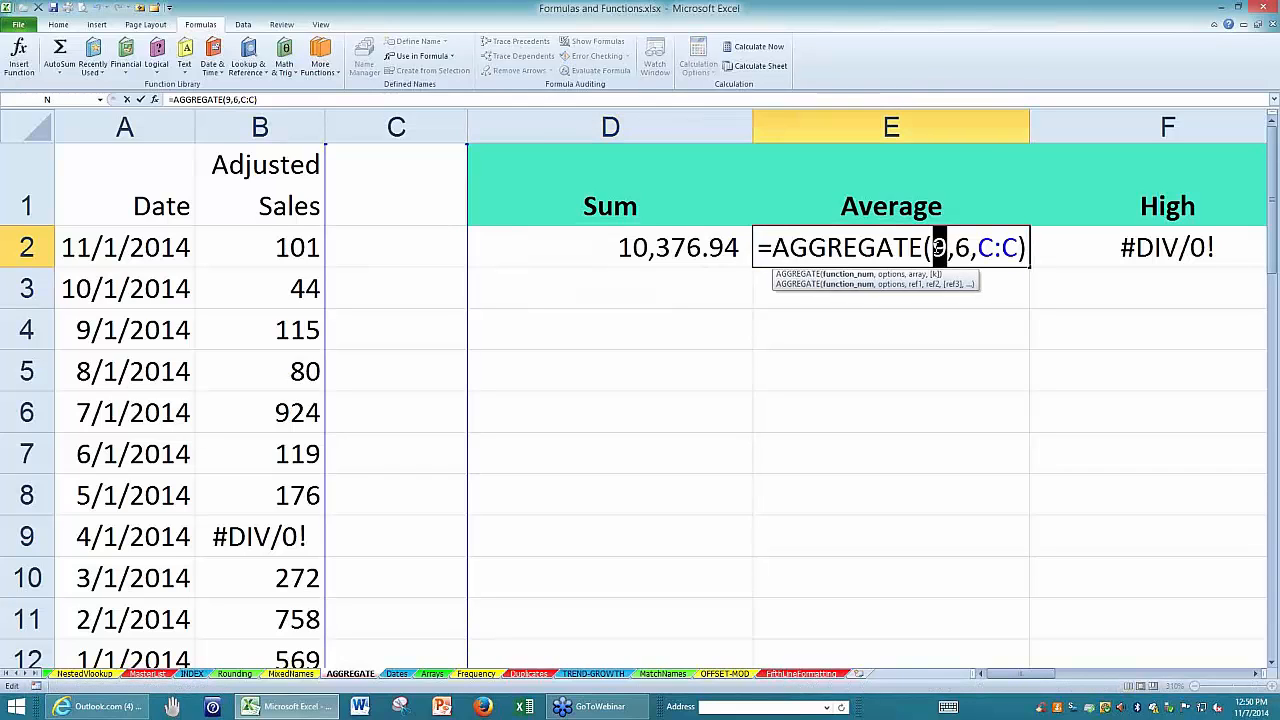
{"action": "type", "text": "1"}
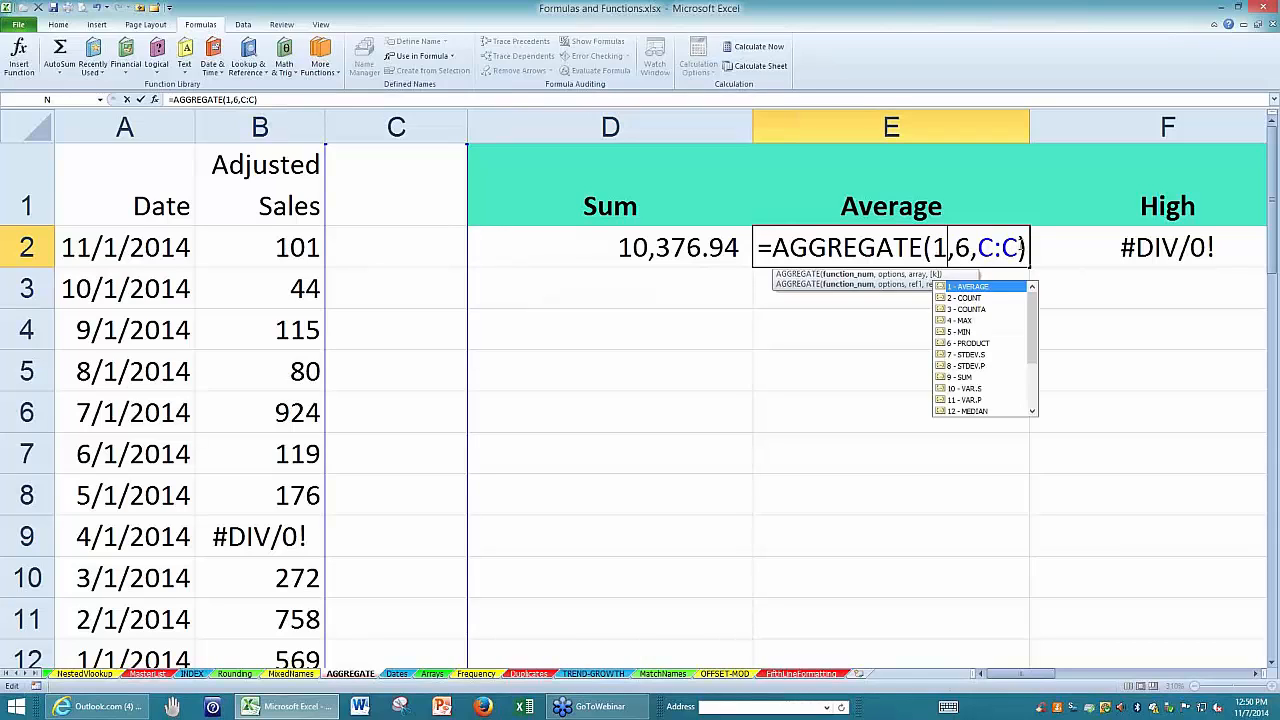
{"action": "left_click_drag", "start_coordinate": [1020, 248], "coordinate": [980, 247]}
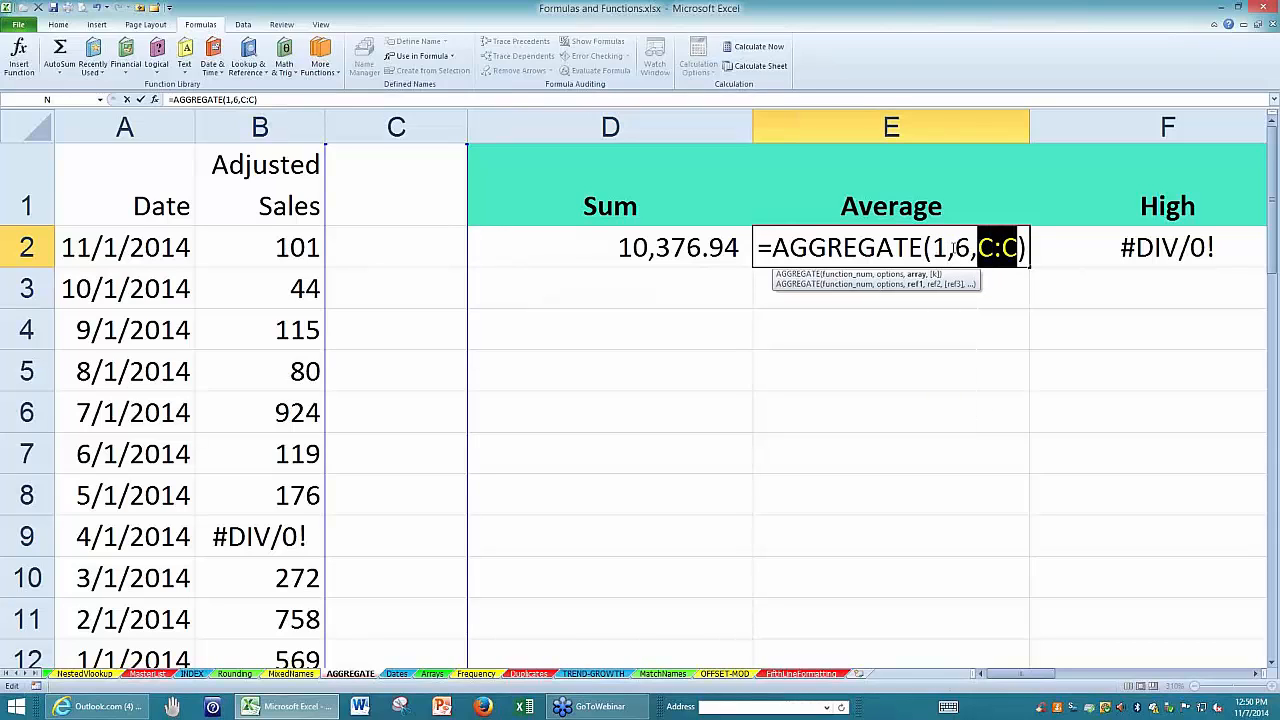
{"action": "left_click", "coordinate": [230, 120]}
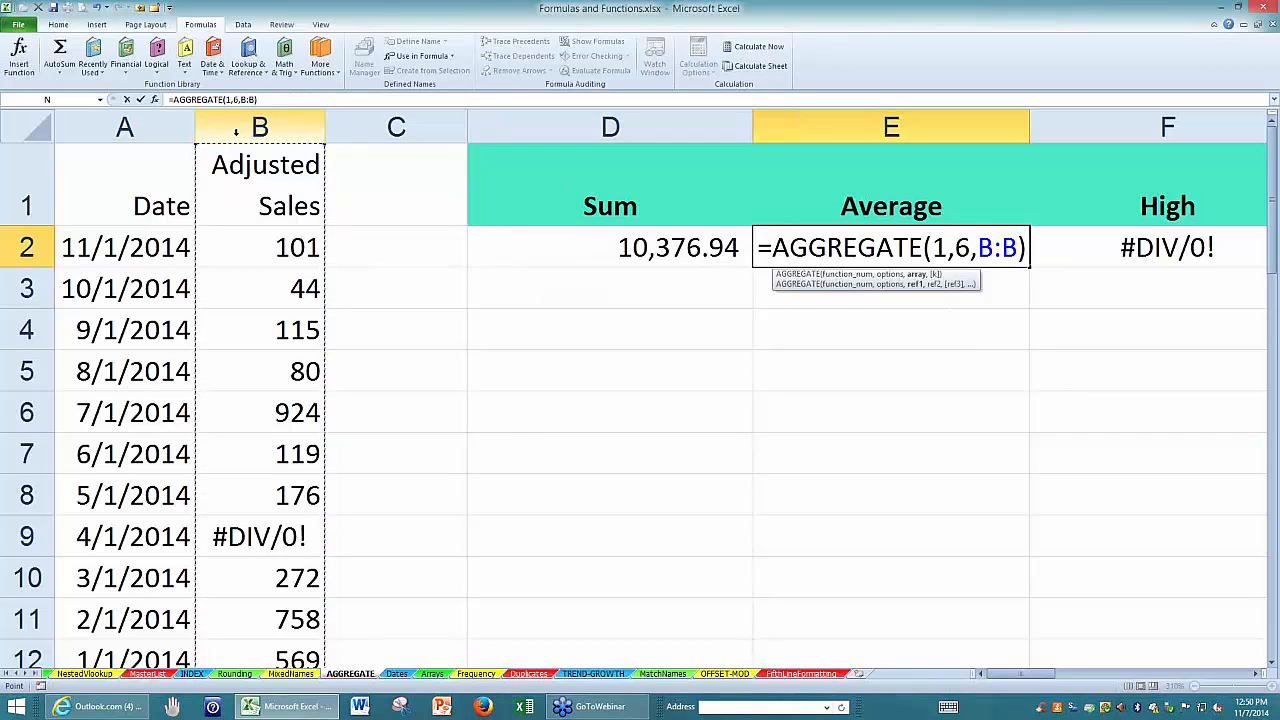
{"action": "key", "text": "Return"}
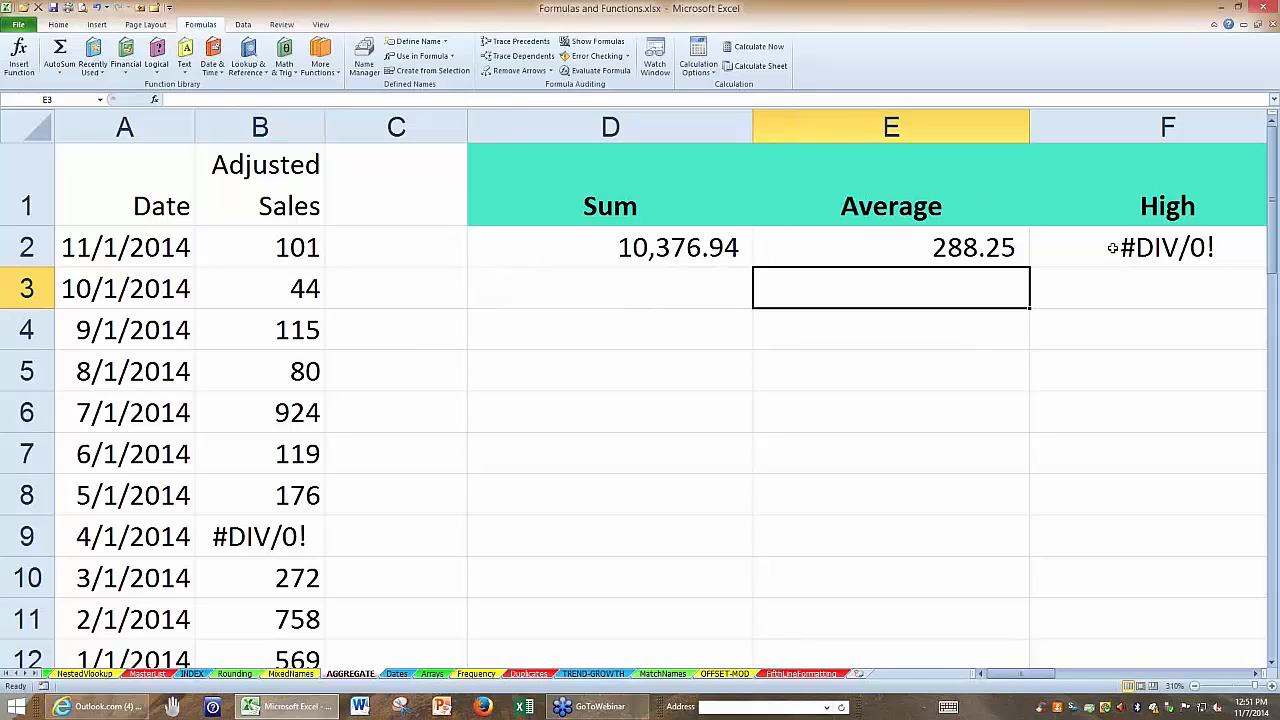
{"action": "double_click", "coordinate": [914, 248]}
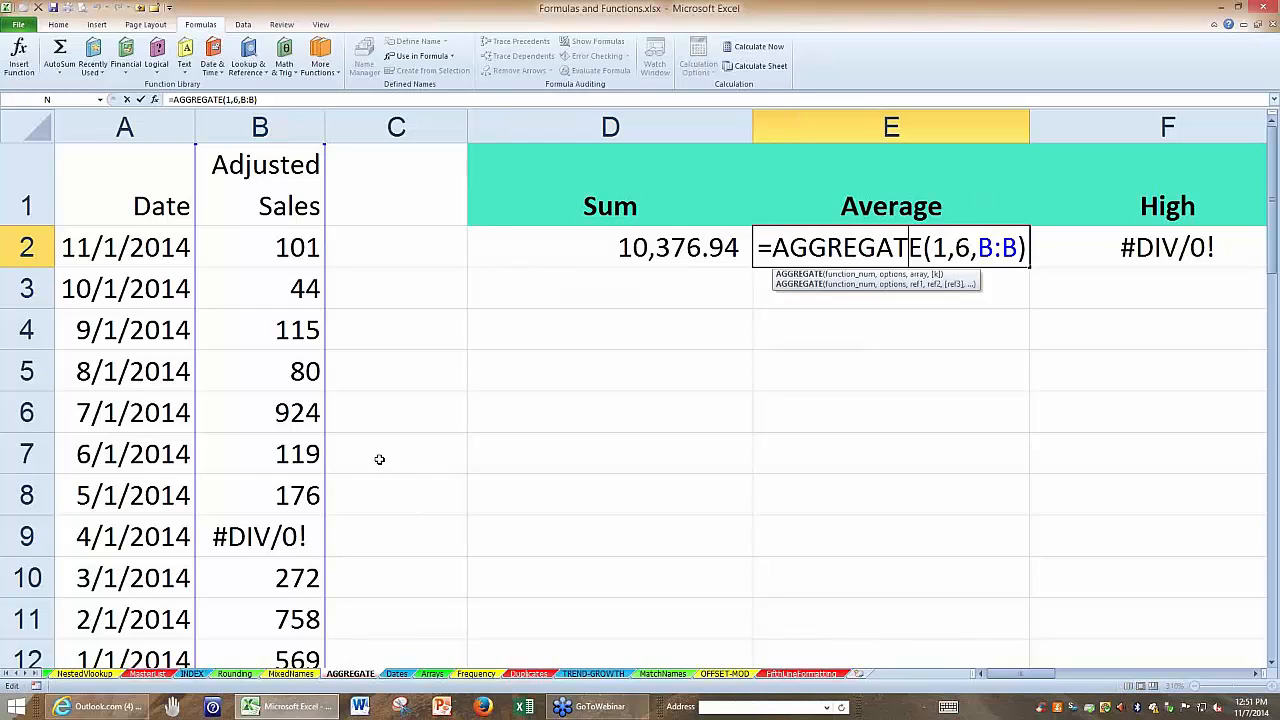
{"action": "key", "text": "ctrl+Return"}
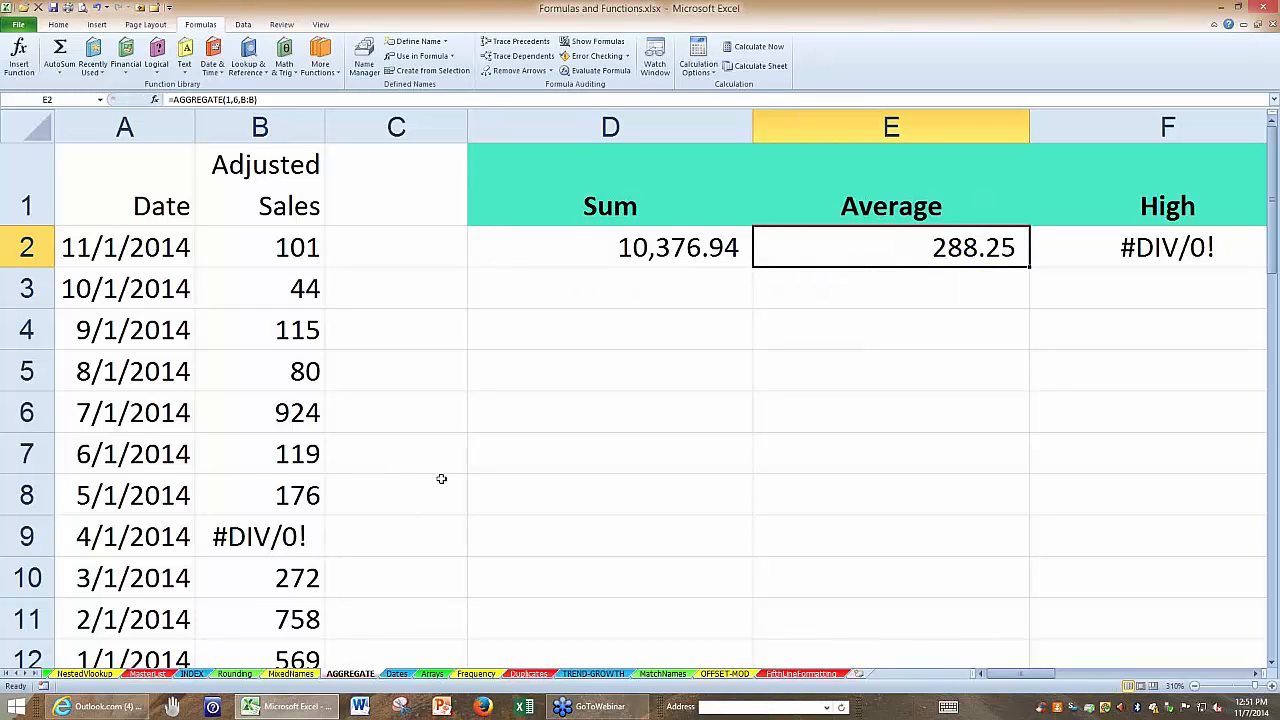
Review the earlier example sheets, including MixedNames, Rounding, AutoSum, MixedReferences, LookupChoose, TaxDep, NestedVlookup, MasterList and INDEX.
{"action": "left_click", "coordinate": [8, 676]}
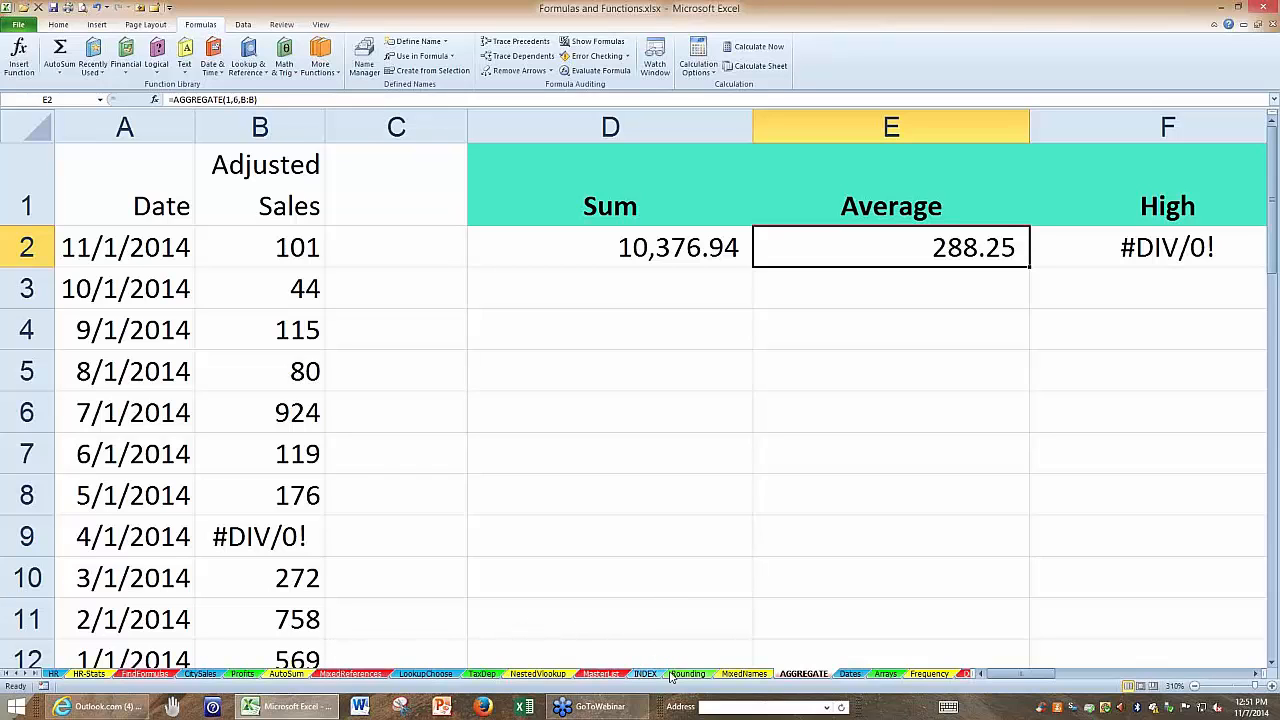
{"action": "left_click", "coordinate": [737, 678]}
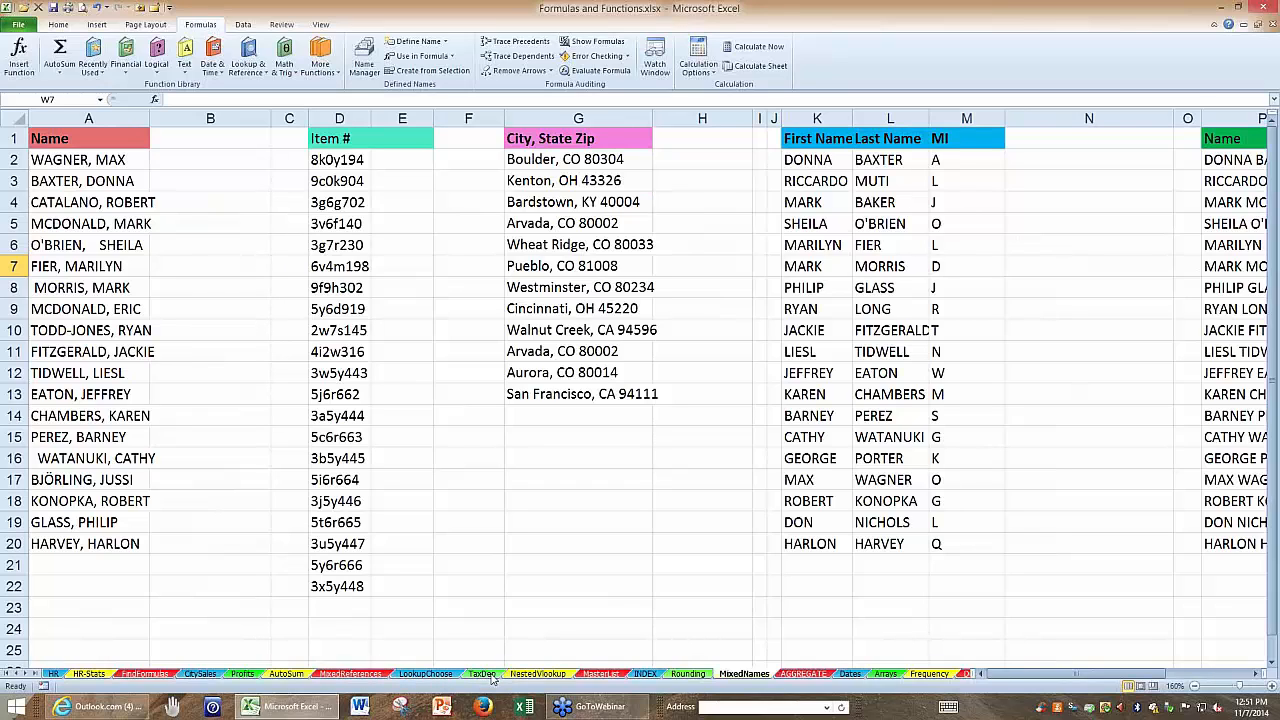
{"action": "left_click", "coordinate": [704, 677]}
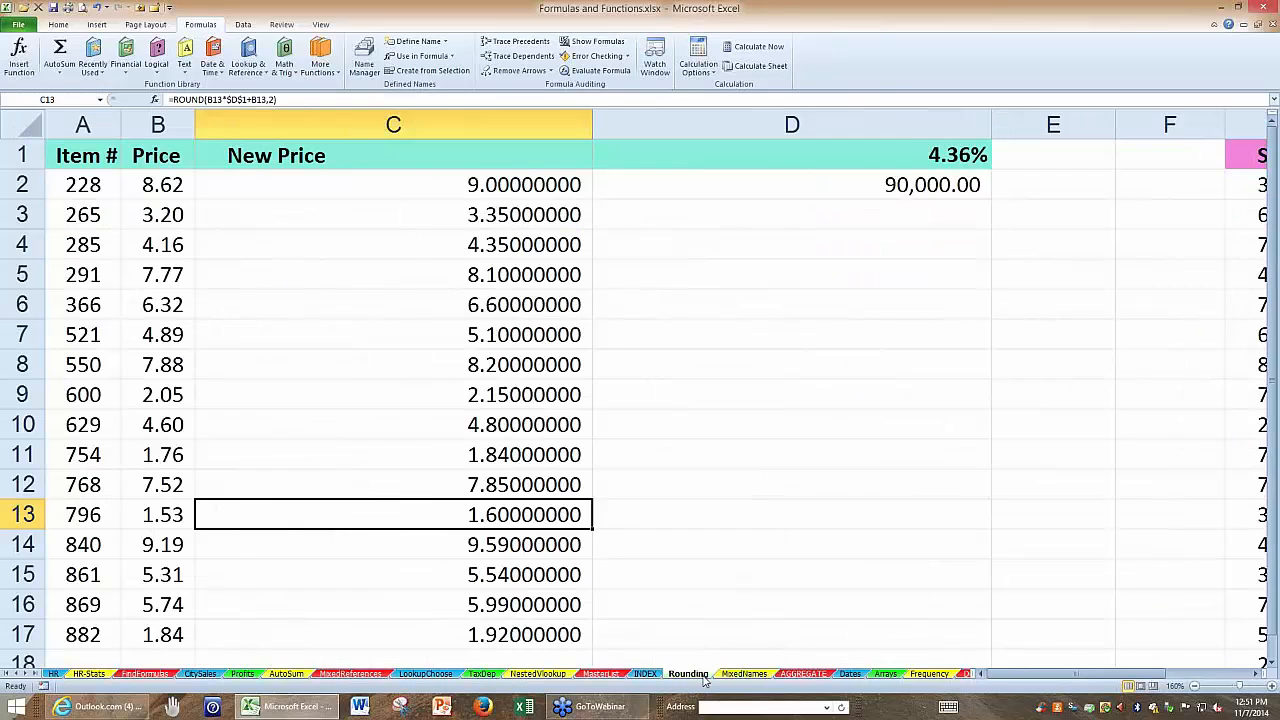
{"action": "left_click", "coordinate": [298, 676]}
{"action": "left_click", "coordinate": [340, 675]}
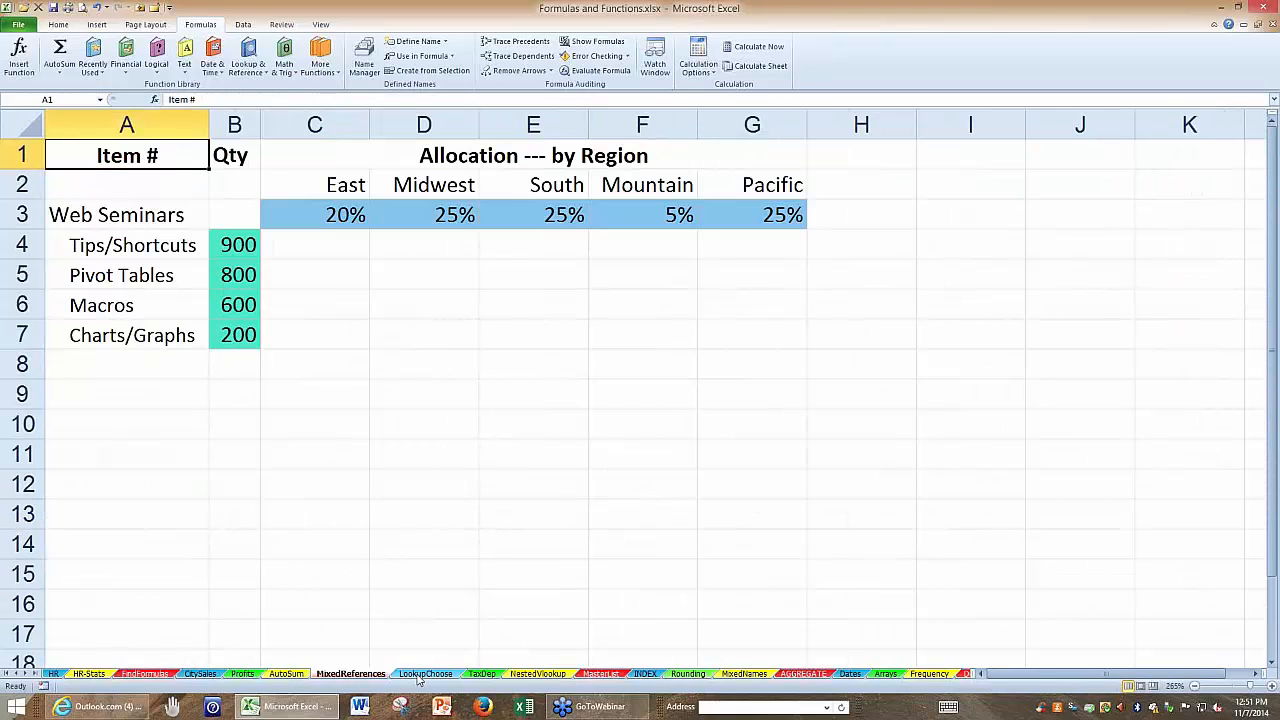
{"action": "left_click", "coordinate": [424, 674]}
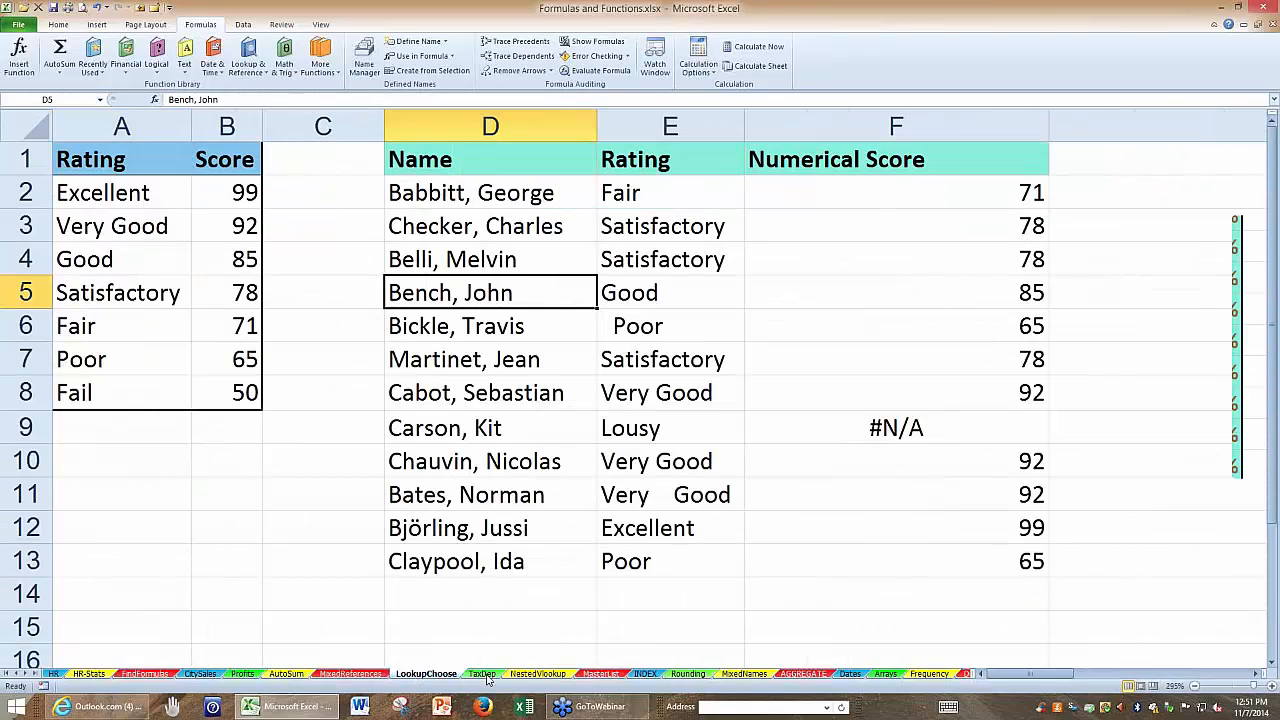
{"action": "left_click", "coordinate": [482, 674]}
{"action": "left_click", "coordinate": [538, 674]}
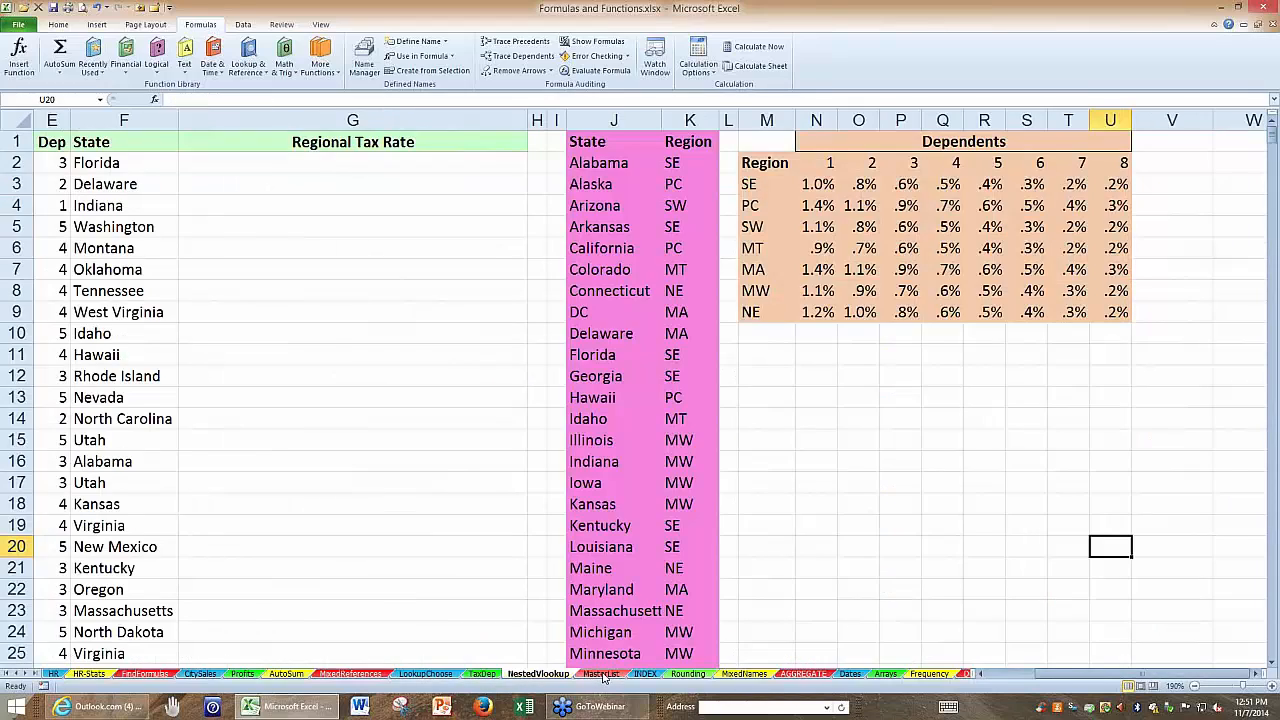
{"action": "left_click", "coordinate": [601, 674]}
{"action": "left_click", "coordinate": [645, 674]}
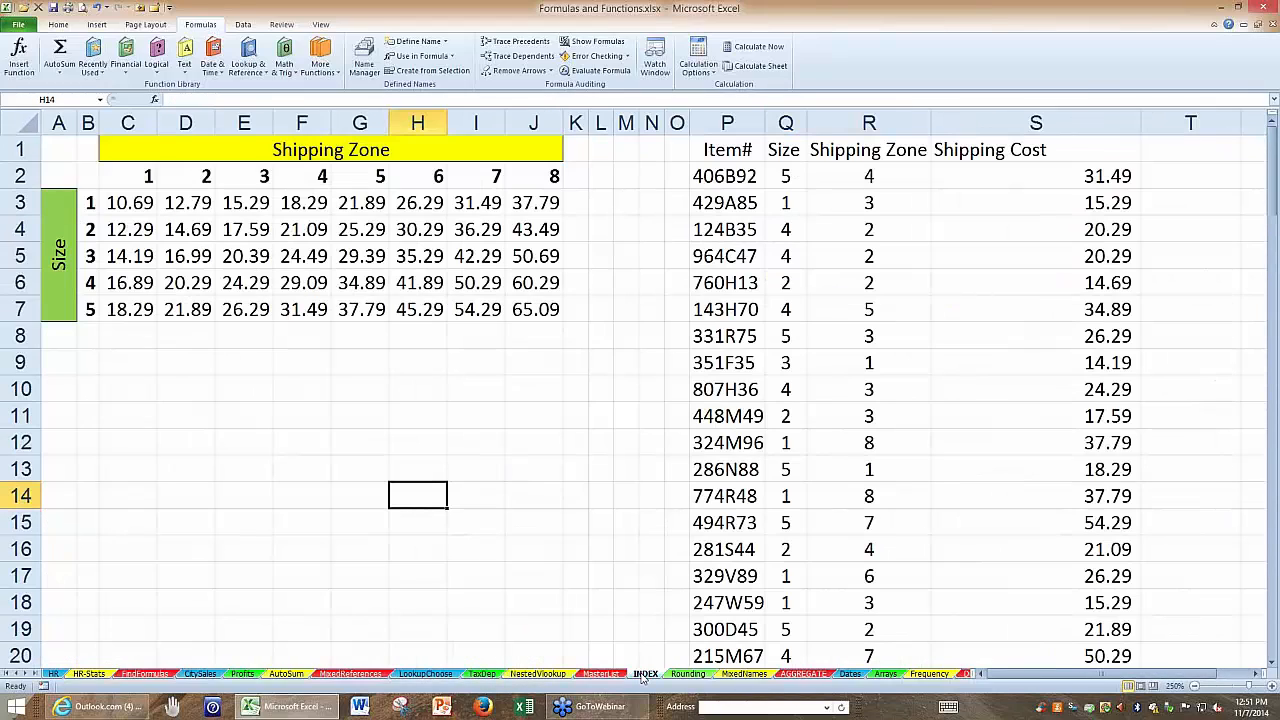
On the MixedNames sheet, widen column A to fit the names and look over its text lists through column P.
{"action": "left_click", "coordinate": [744, 674]}
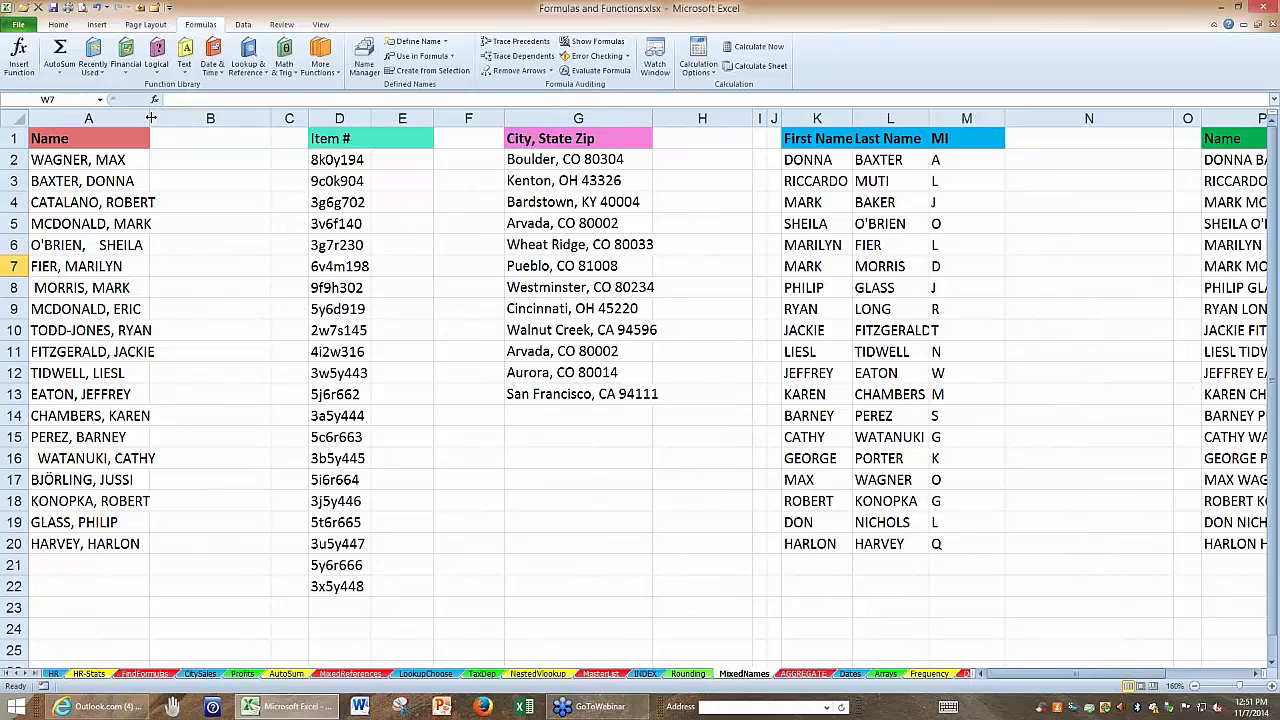
{"action": "left_click_drag", "start_coordinate": [149, 118], "coordinate": [158, 118]}
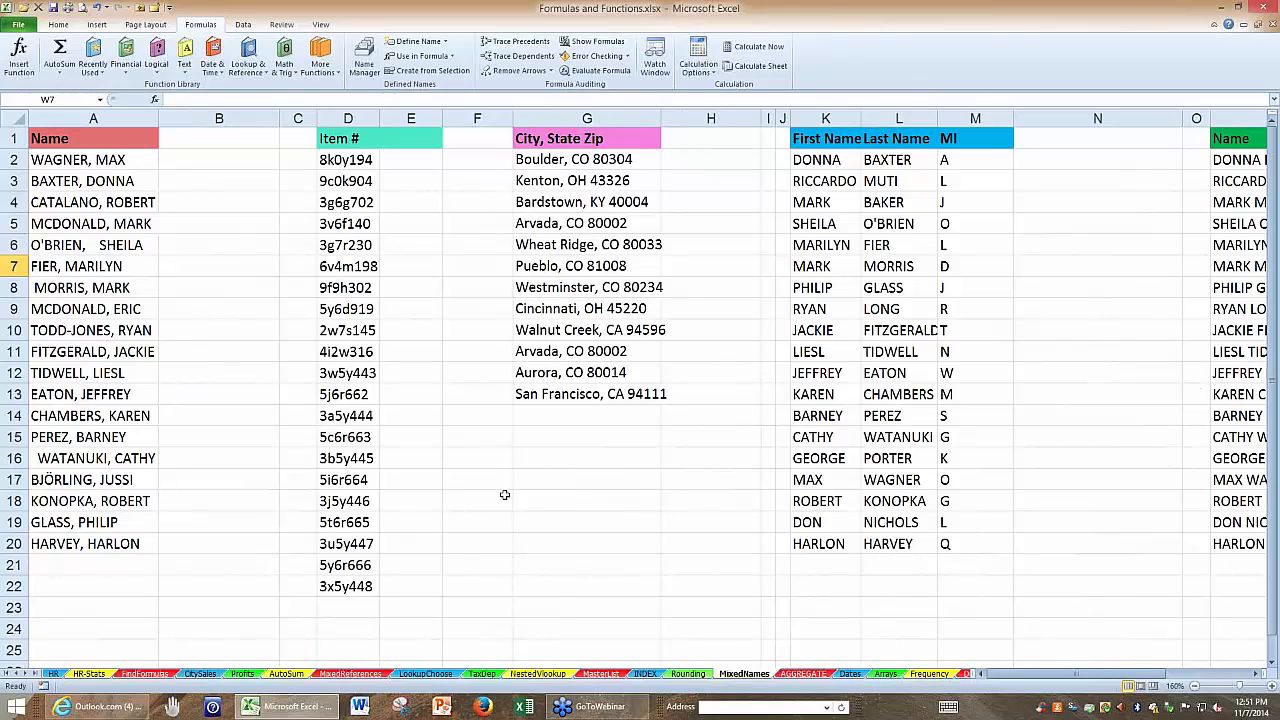
{"action": "left_click", "coordinate": [113, 139]}
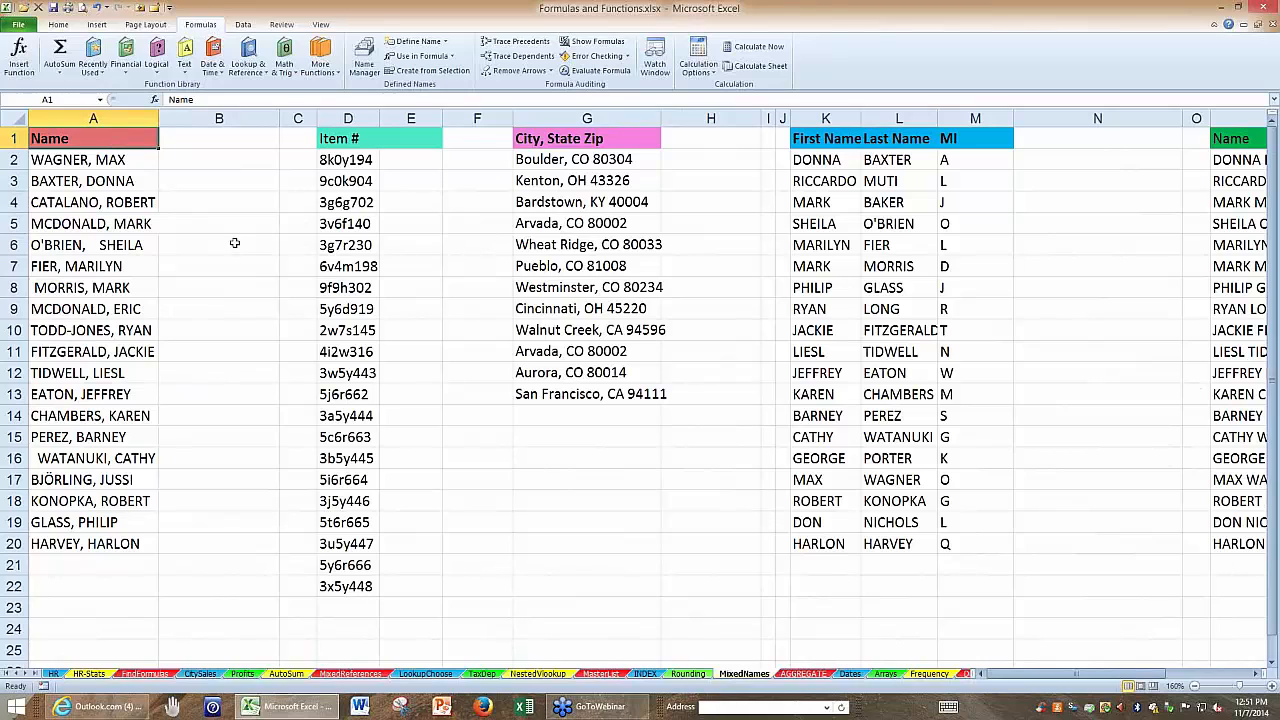
{"action": "scroll", "coordinate": [274, 440], "scroll_direction": "up", "scroll_amount": 1}
{"action": "scroll", "coordinate": [274, 440], "scroll_direction": "up", "scroll_amount": 3}
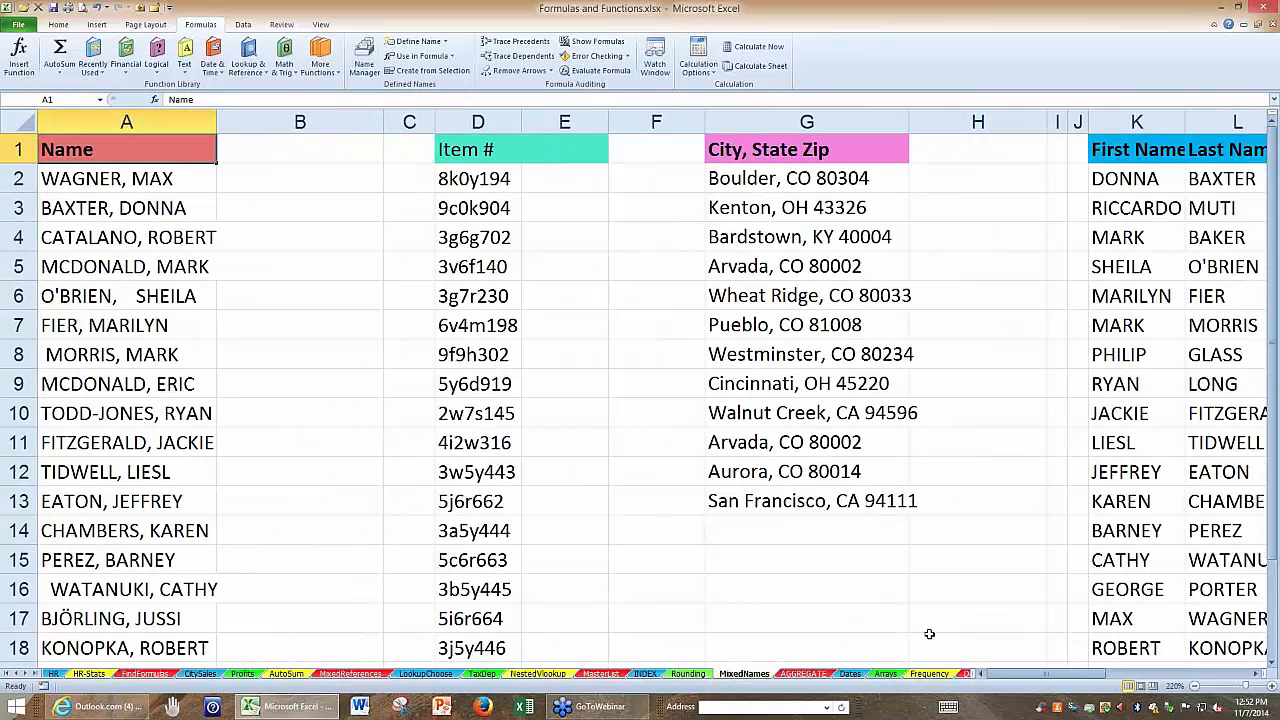
{"action": "left_click_drag", "start_coordinate": [1077, 678], "coordinate": [1150, 678]}
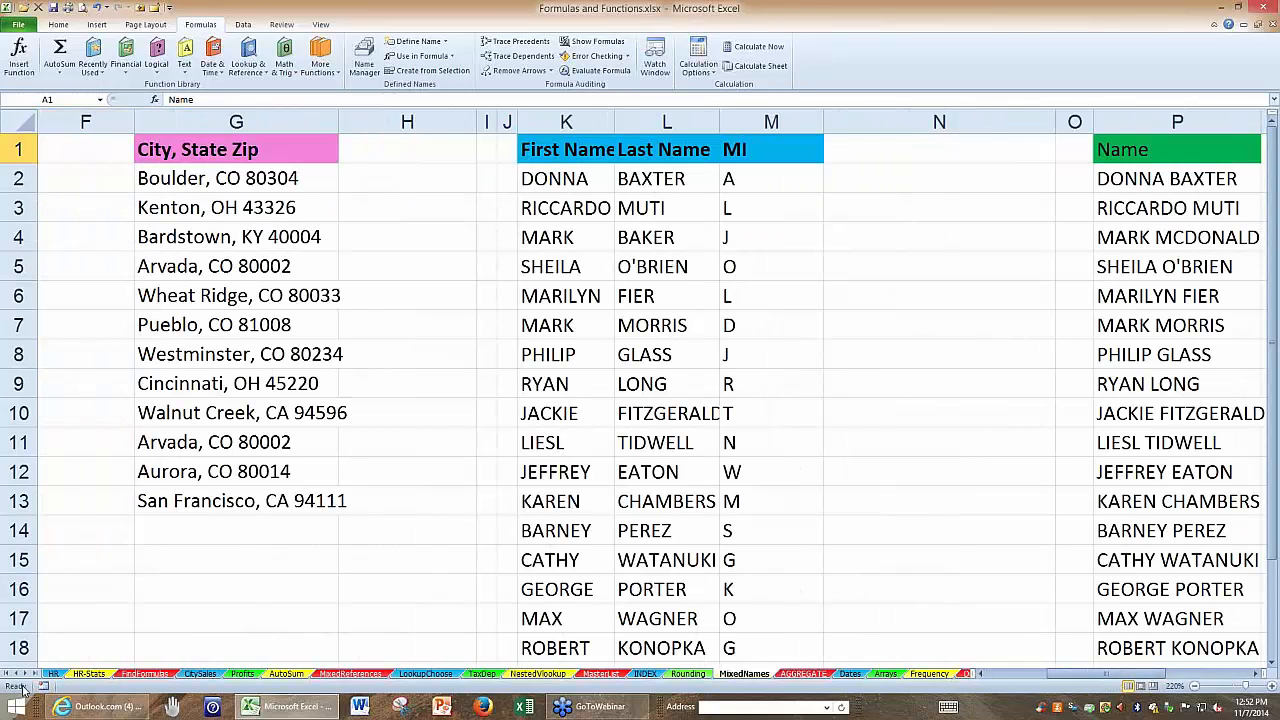
Open the MatchNames sheet and select an empty cell in column E.
{"action": "left_click", "coordinate": [31, 677]}
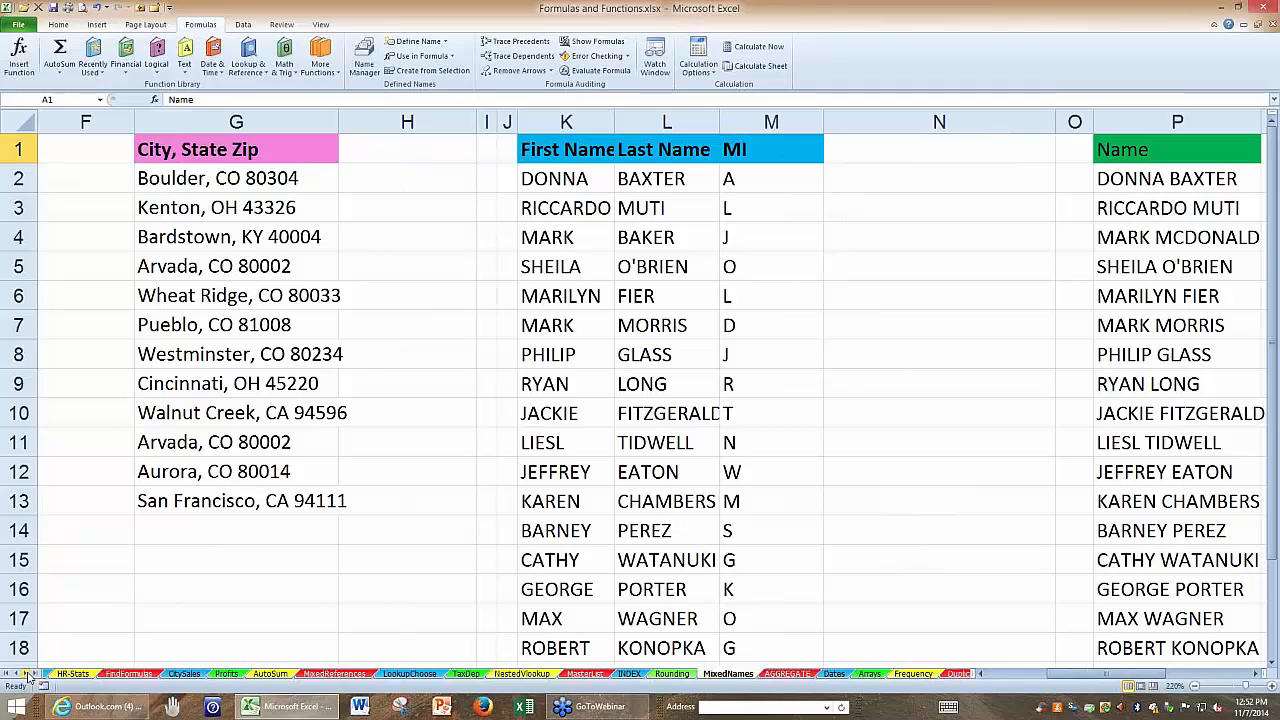
{"action": "left_click", "coordinate": [31, 677]}
{"action": "left_click", "coordinate": [31, 677]}
{"action": "left_click", "coordinate": [31, 677]}
{"action": "left_click", "coordinate": [31, 677]}
{"action": "left_click", "coordinate": [31, 677]}
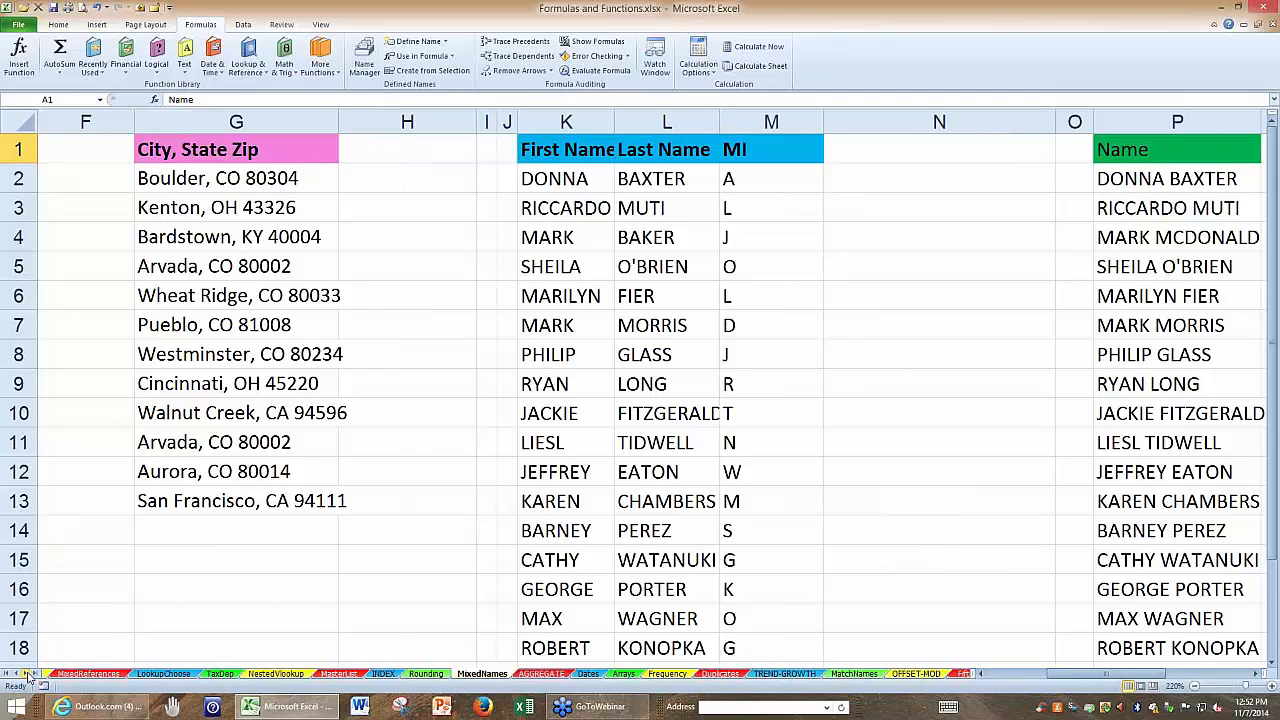
{"action": "left_click", "coordinate": [31, 677]}
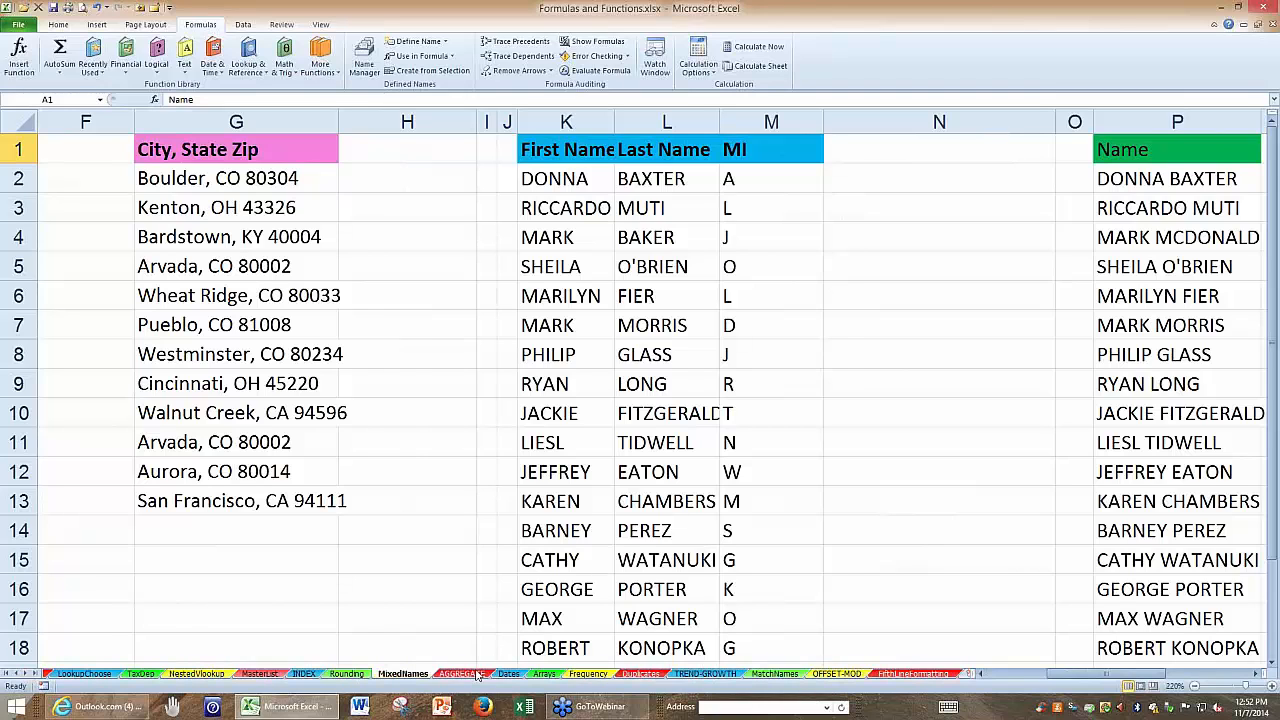
{"action": "left_click", "coordinate": [774, 674]}
{"action": "left_click", "coordinate": [493, 504]}
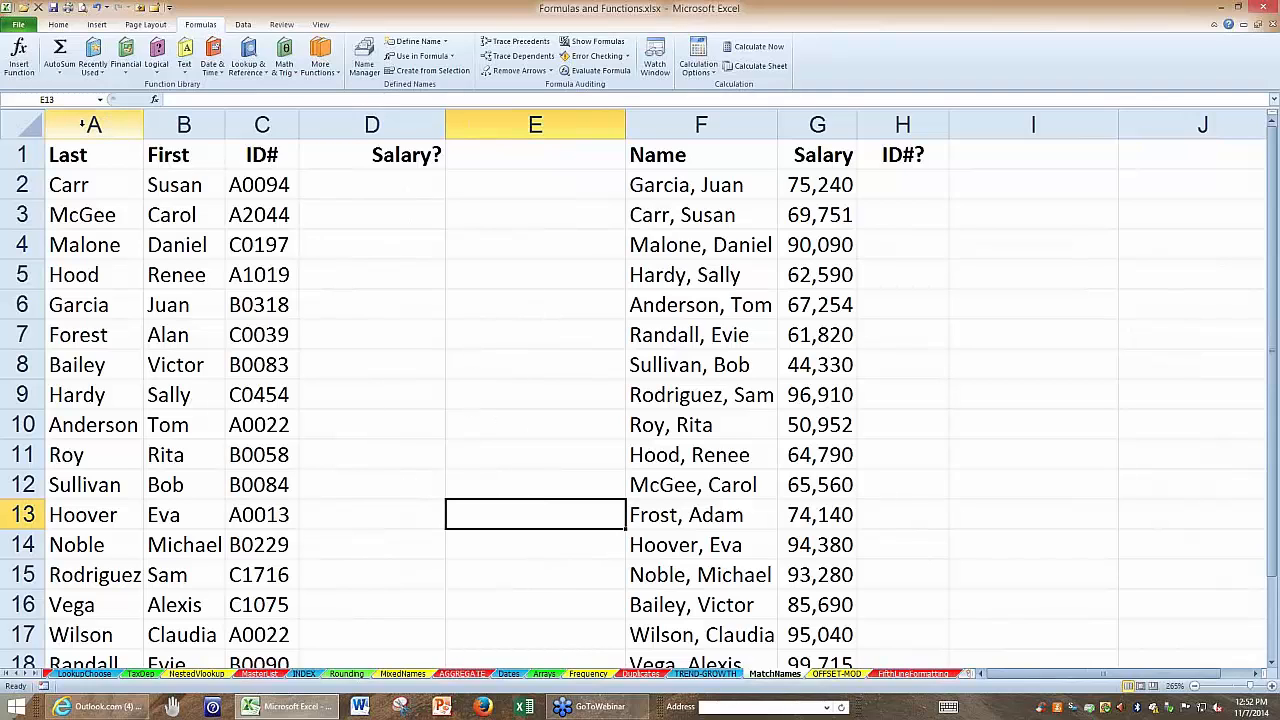
Compare the separate-name list in columns A:D with the combined-name salary list in columns F:G.
{"action": "left_click_drag", "start_coordinate": [85, 122], "coordinate": [372, 124]}
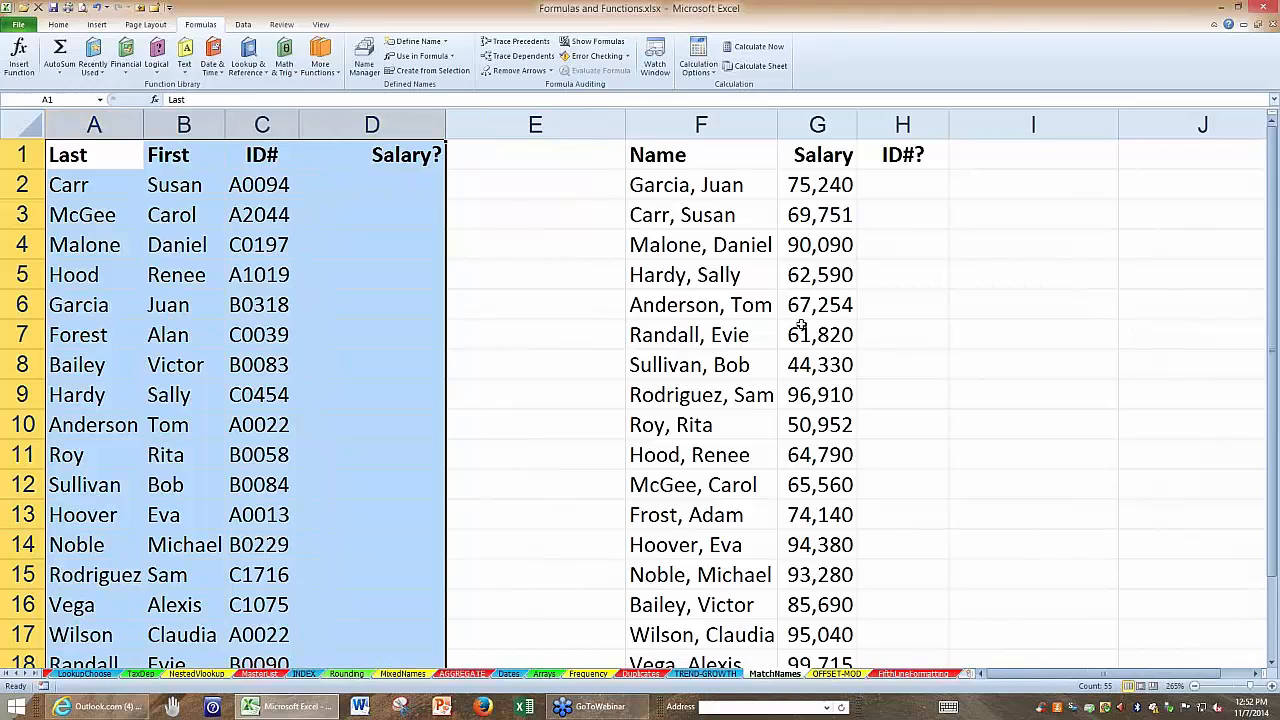
{"action": "left_click_drag", "start_coordinate": [713, 120], "coordinate": [811, 123]}
{"action": "left_click", "coordinate": [379, 182]}
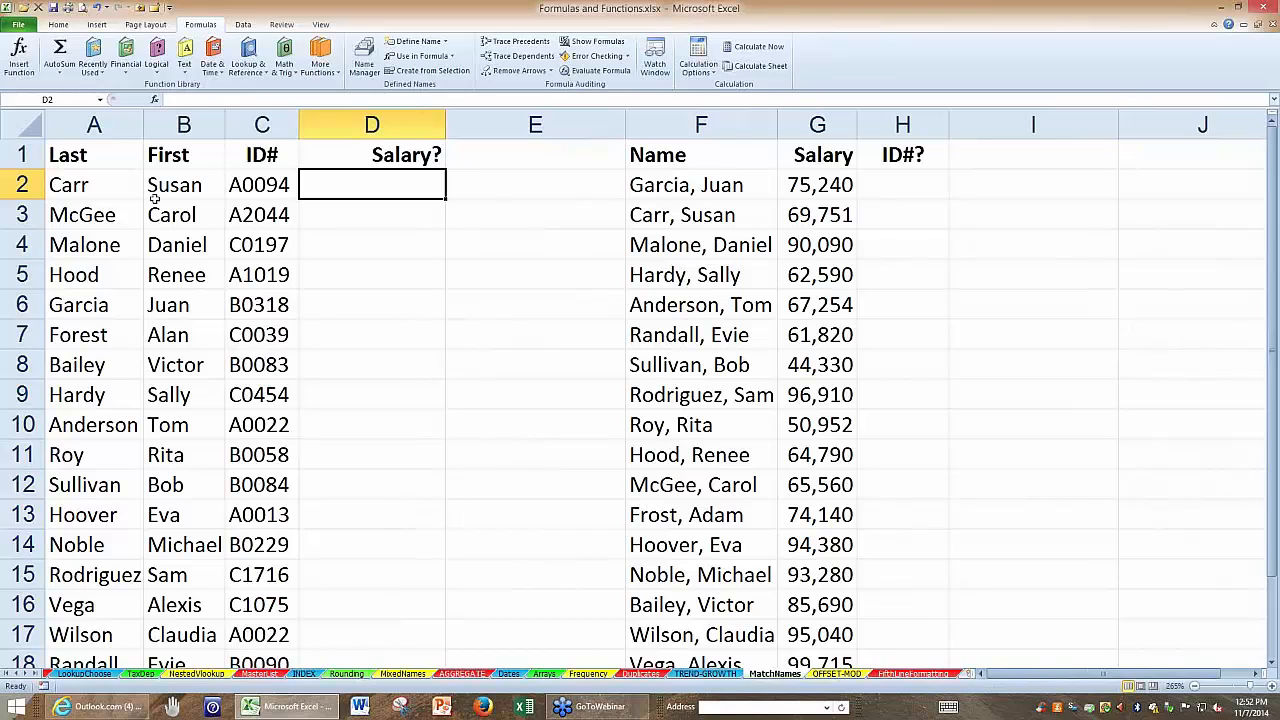
{"action": "left_click", "coordinate": [817, 216]}
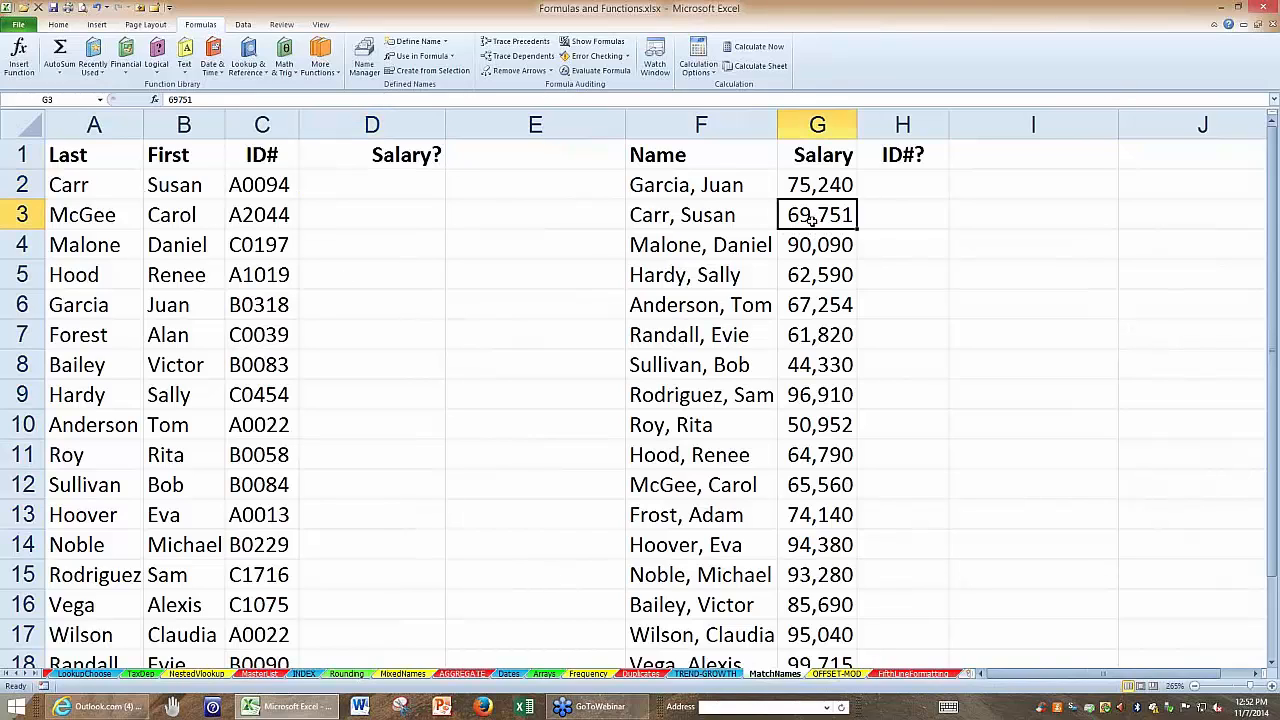
Start a VLOOKUP formula in D2 whose lookup value begins with the last name and a comma separator, A2&", ".
{"action": "left_click", "coordinate": [356, 183]}
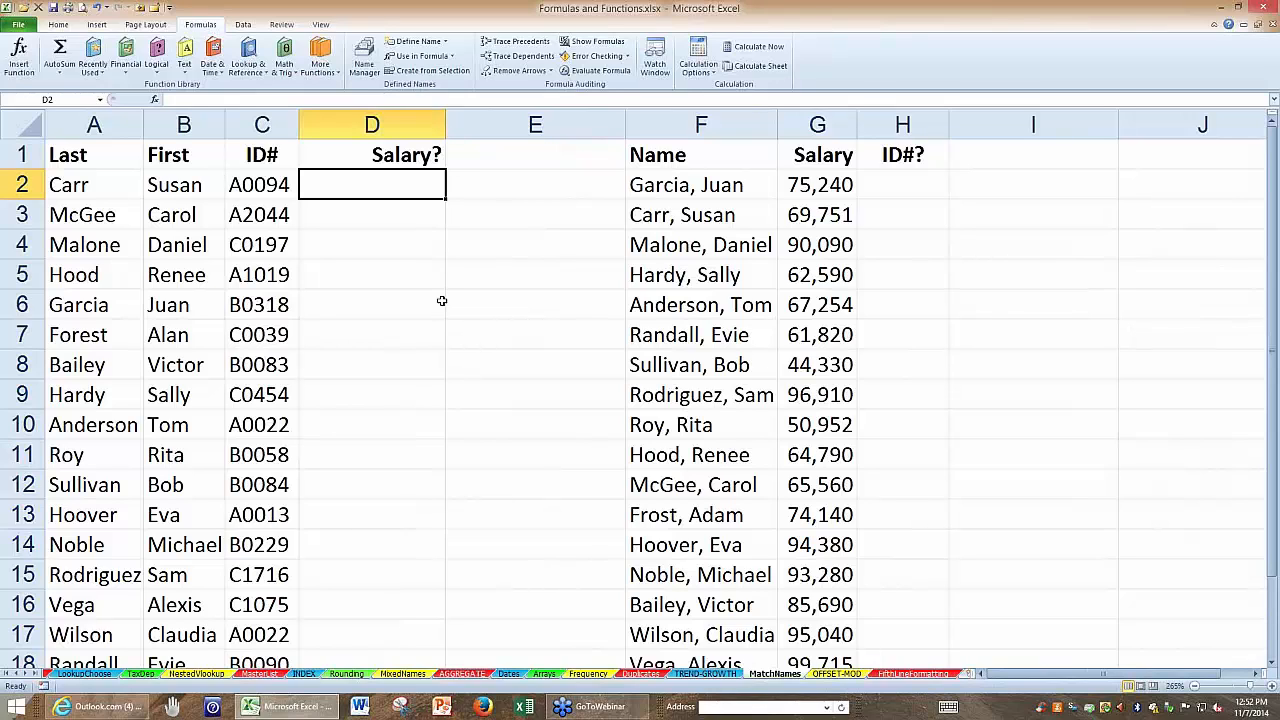
{"action": "type", "text": "=VLO"}
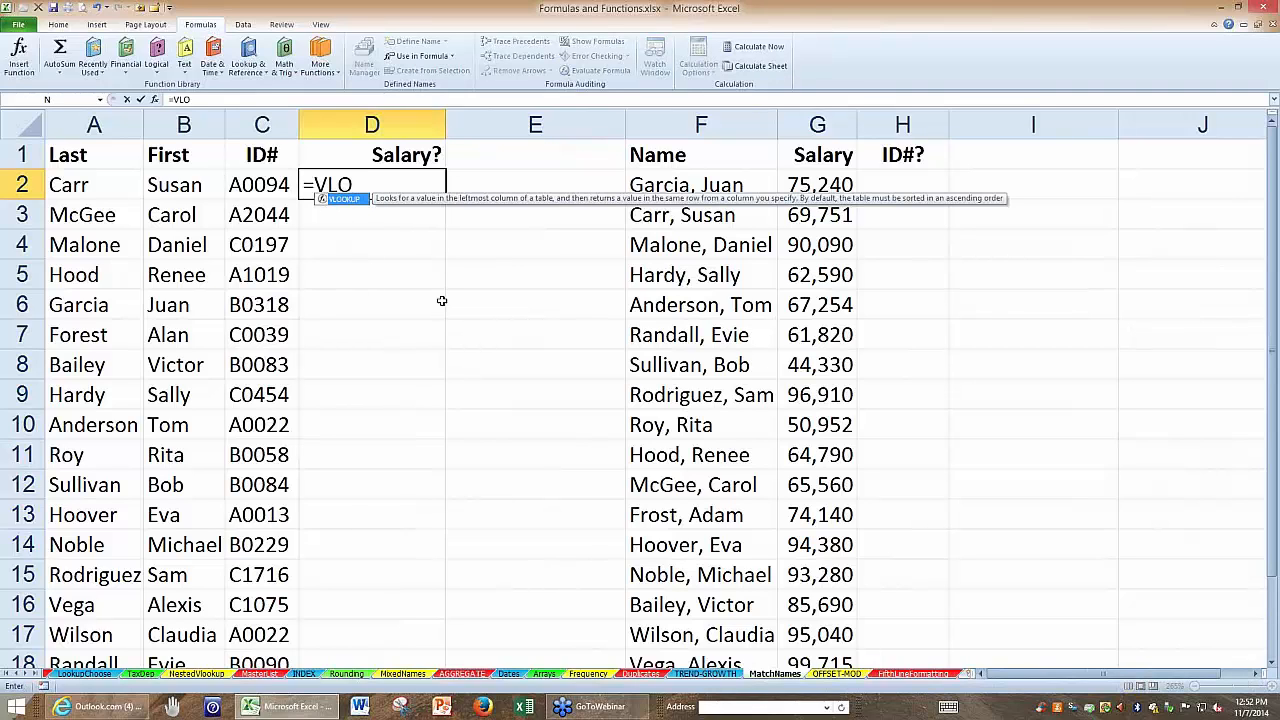
{"action": "type", "text": "OK"}
{"action": "key", "text": "Escape"}
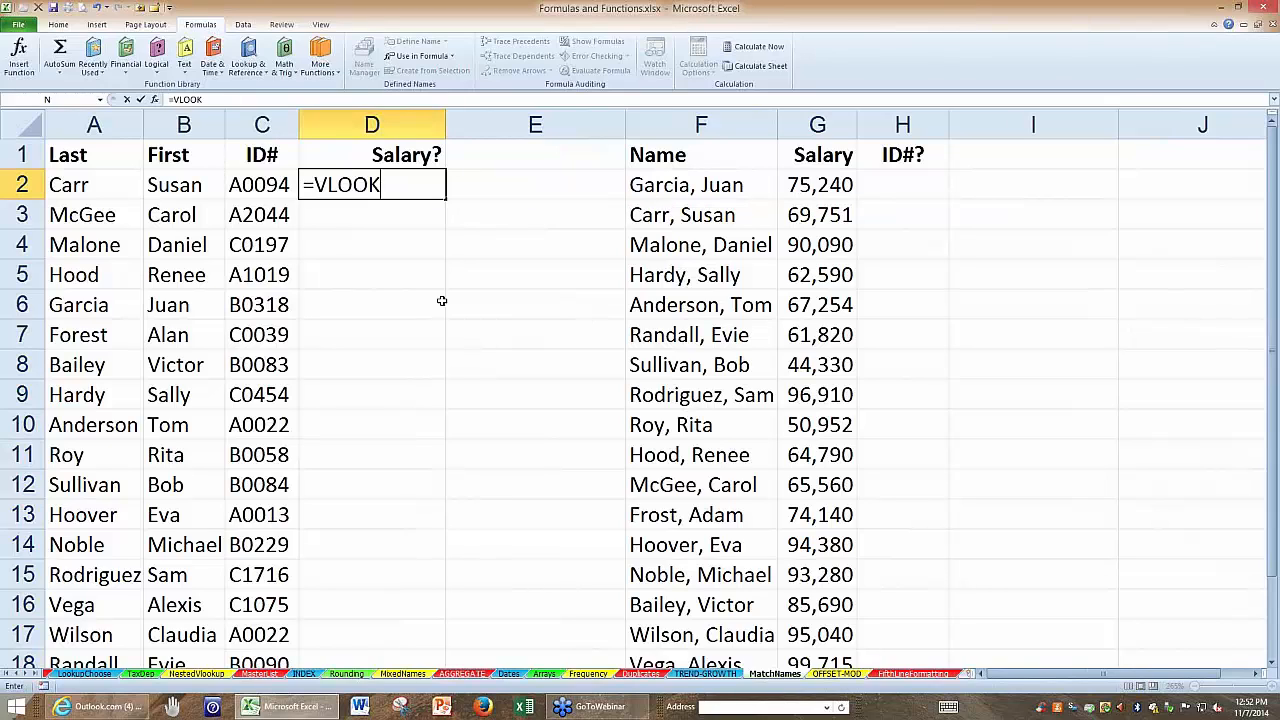
{"action": "type", "text": "up("}
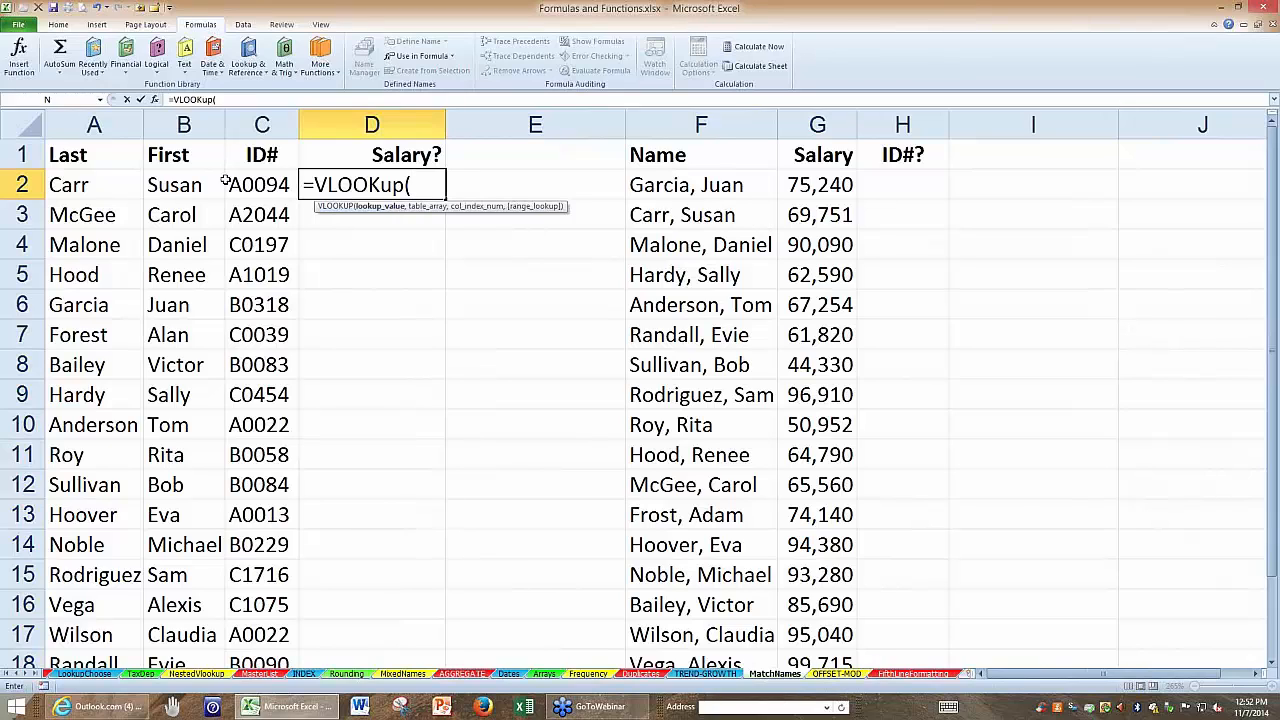
{"action": "left_click", "coordinate": [100, 184]}
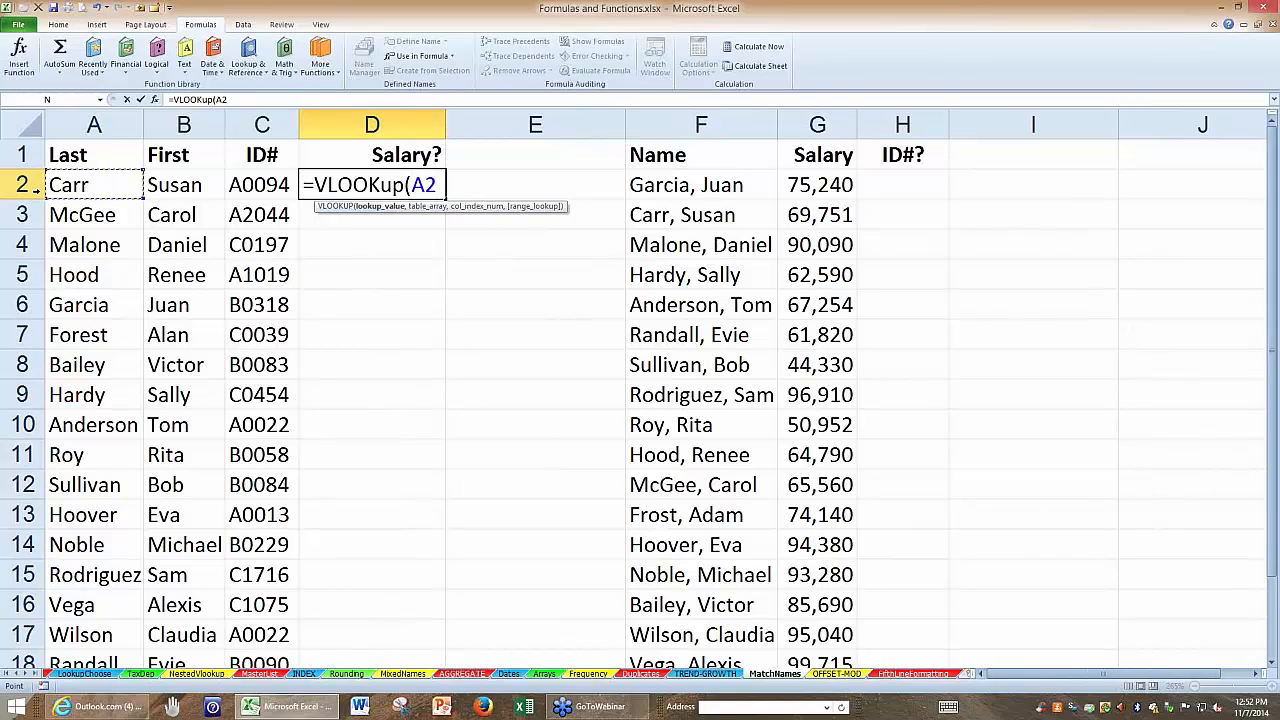
{"action": "type", "text": "&\", \""}
{"action": "key", "text": "Return"}
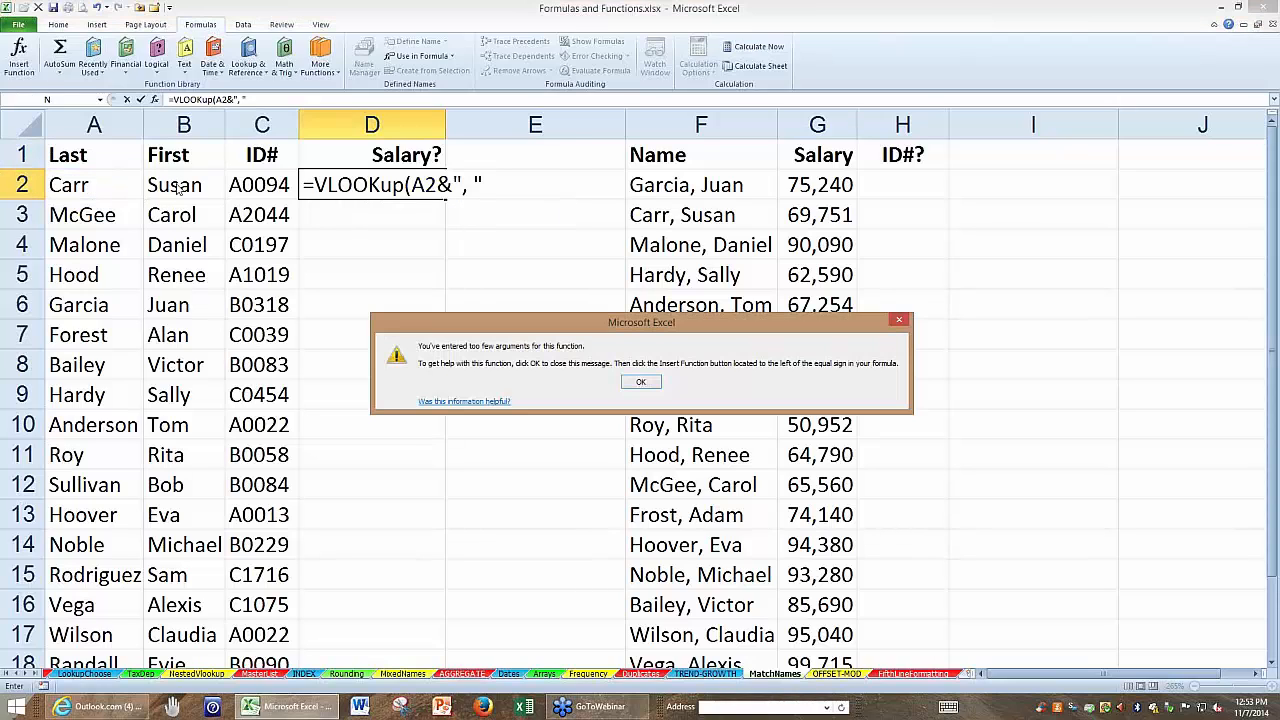
{"action": "left_click", "coordinate": [640, 383]}
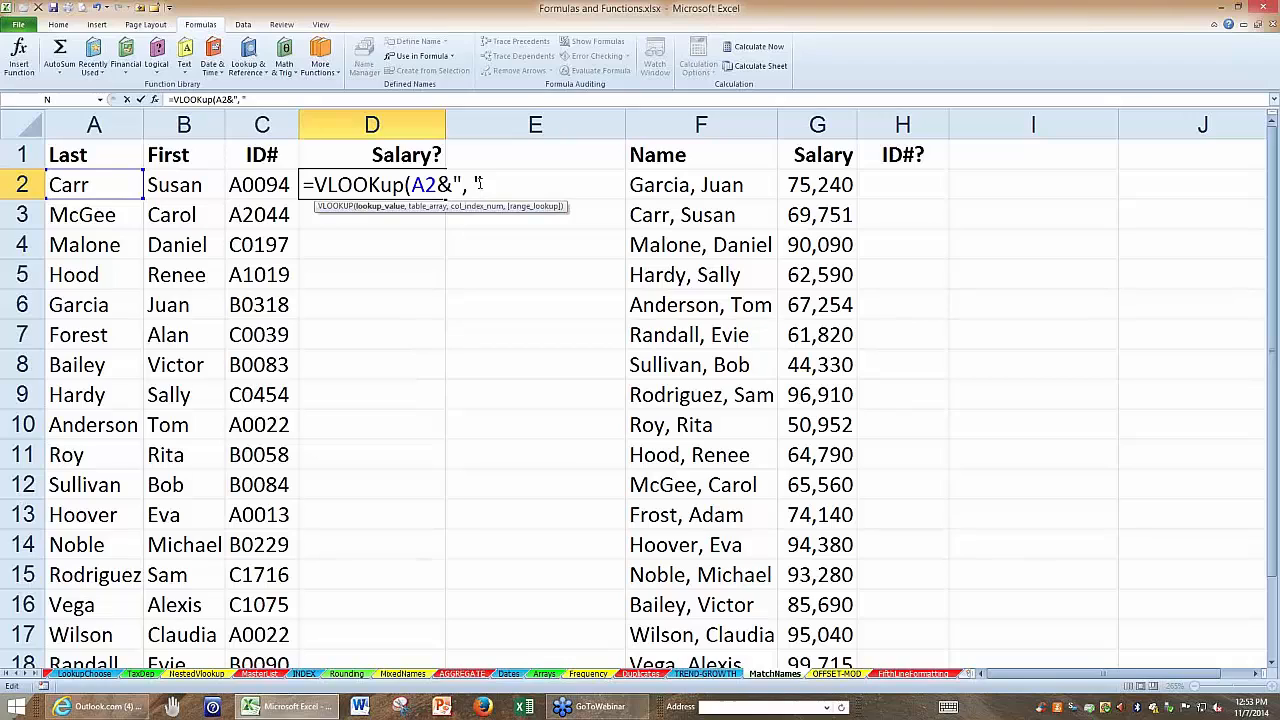
Complete the D2 formula as =VLOOKUP(A2&", "&B2,F:G,2,0) to look up the salary by exact full name.
{"action": "type", "text": "&"}
{"action": "left_click", "coordinate": [162, 183]}
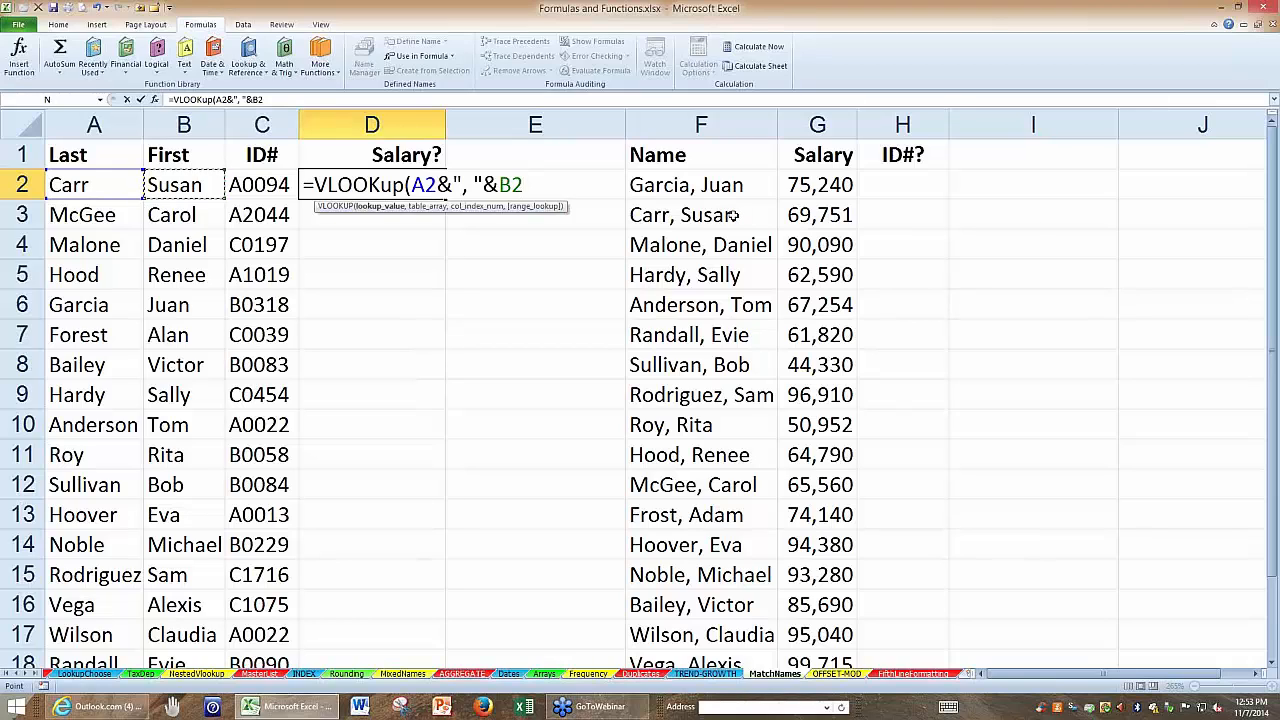
{"action": "type", "text": ","}
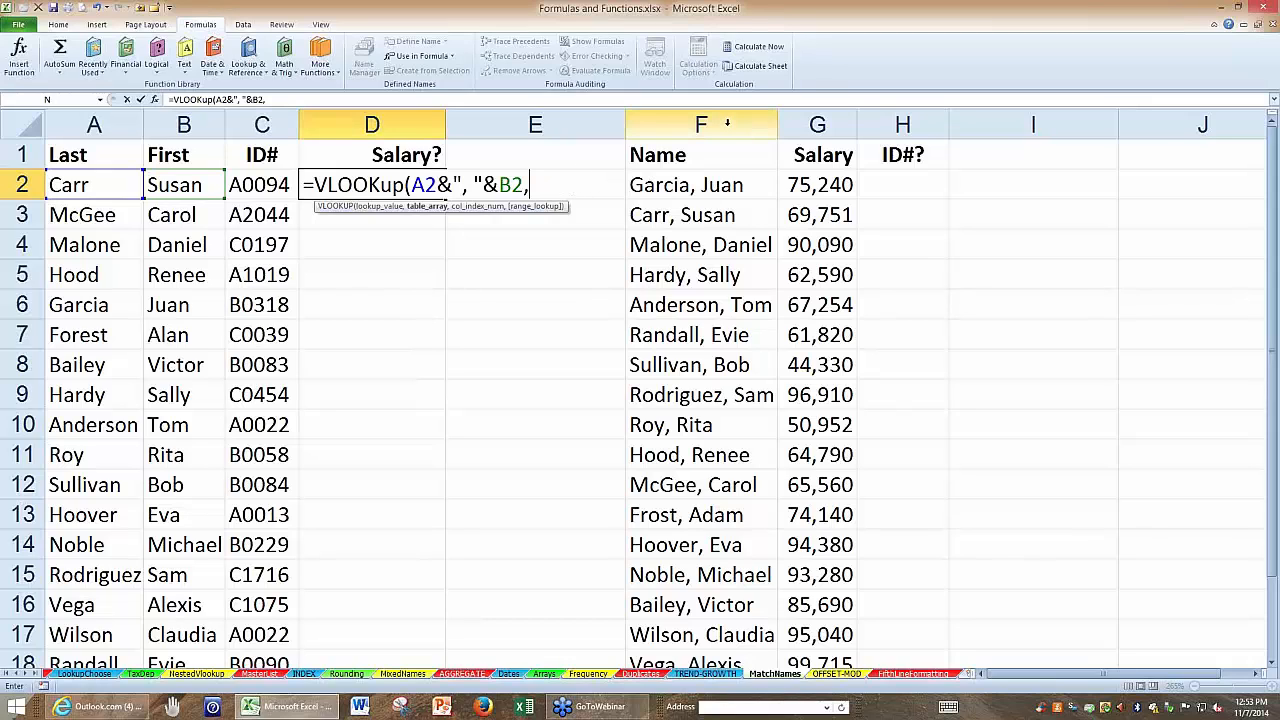
{"action": "left_click_drag", "start_coordinate": [726, 120], "coordinate": [796, 121]}
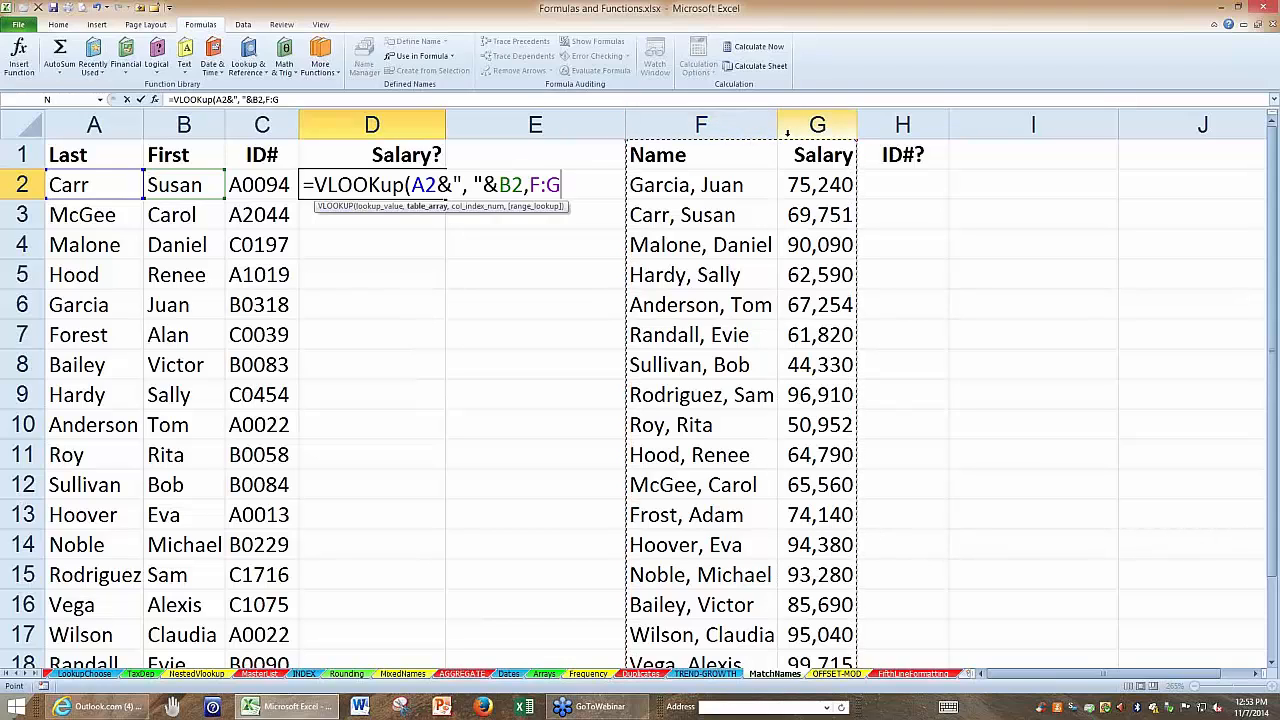
{"action": "type", "text": ","}
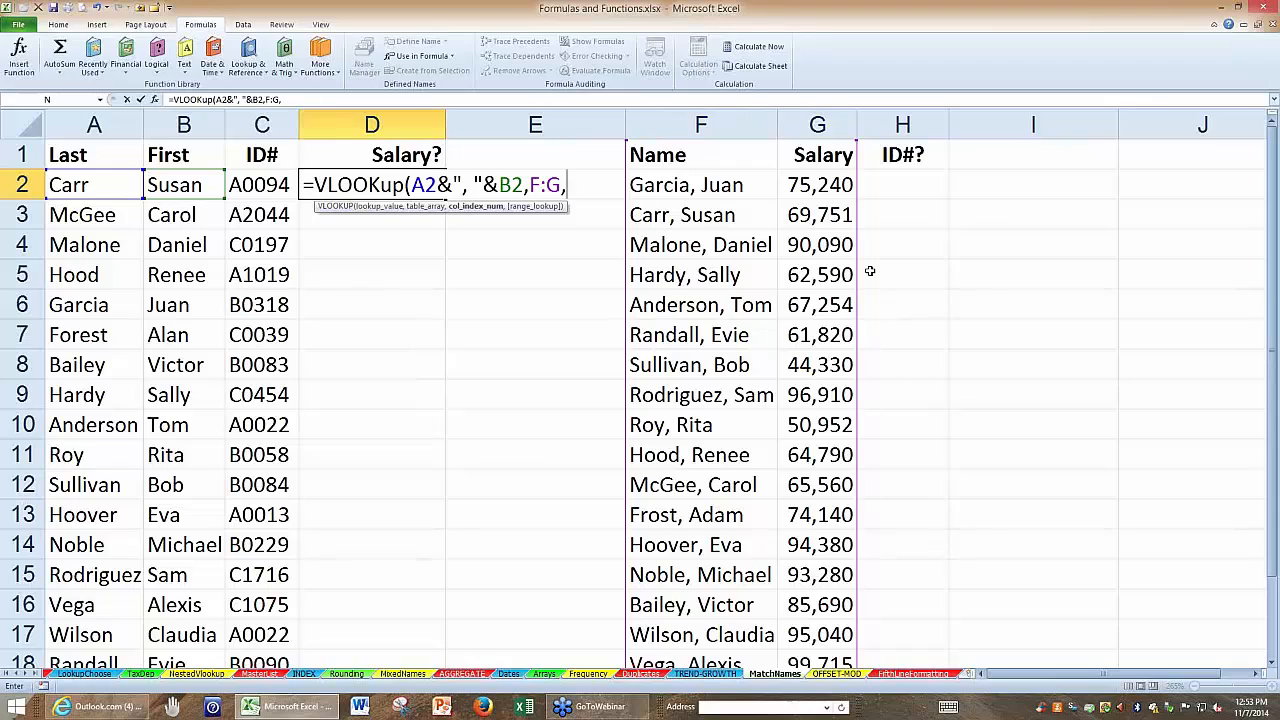
{"action": "type", "text": "2,"}
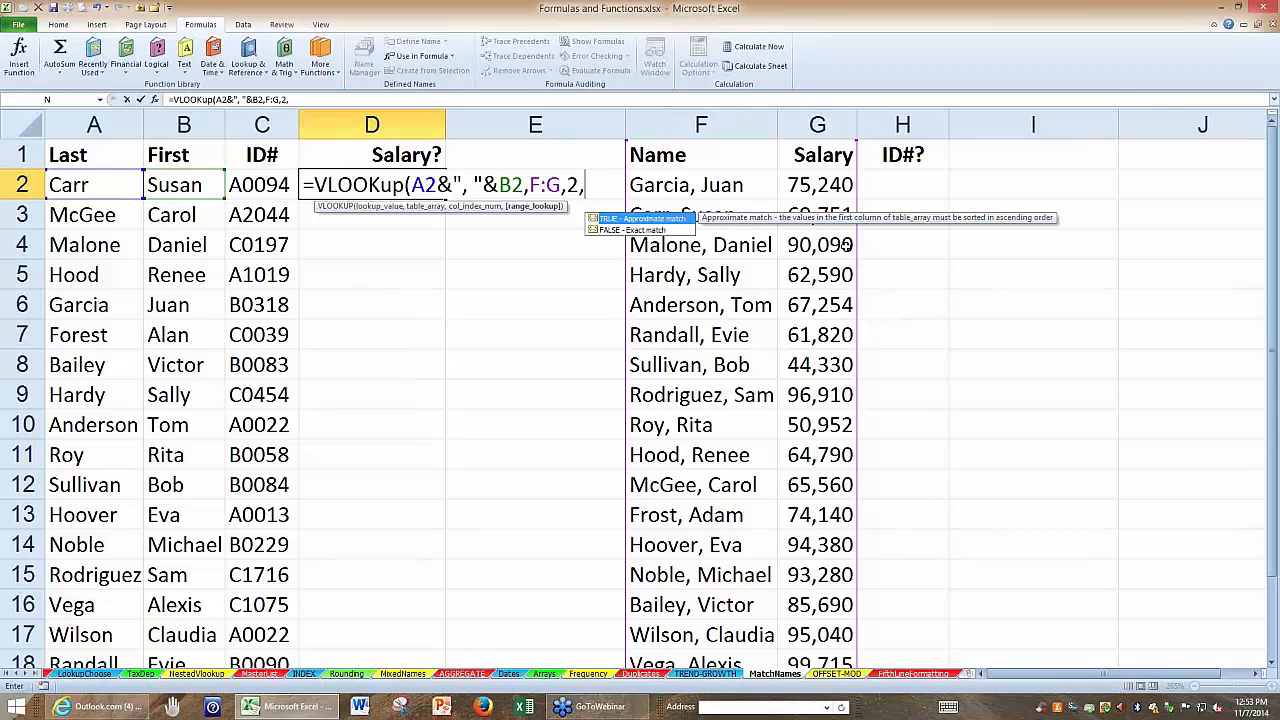
{"action": "type", "text": "0"}
{"action": "key", "text": "Return"}
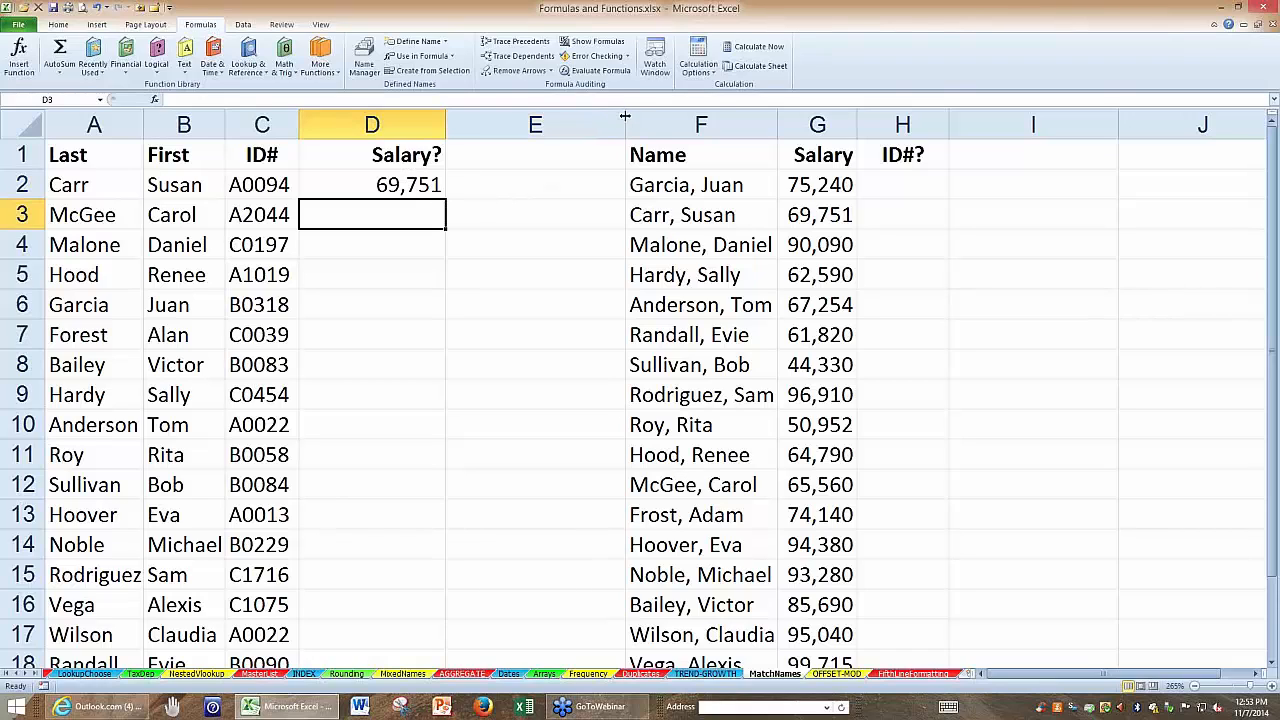
Widen column E and open the VLOOKUP formula in D2 to review its arguments, leaving it unchanged.
{"action": "left_click_drag", "start_coordinate": [625, 122], "coordinate": [669, 120]}
{"action": "left_click", "coordinate": [396, 185]}
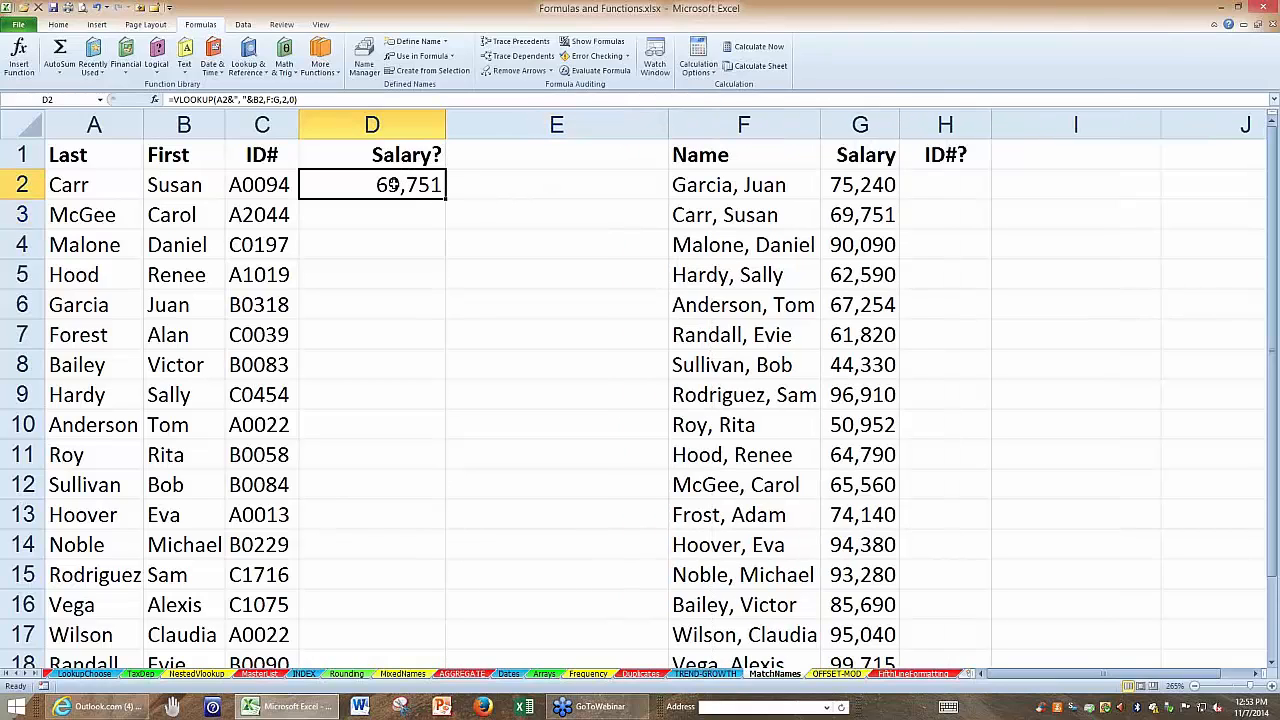
{"action": "double_click", "coordinate": [396, 185]}
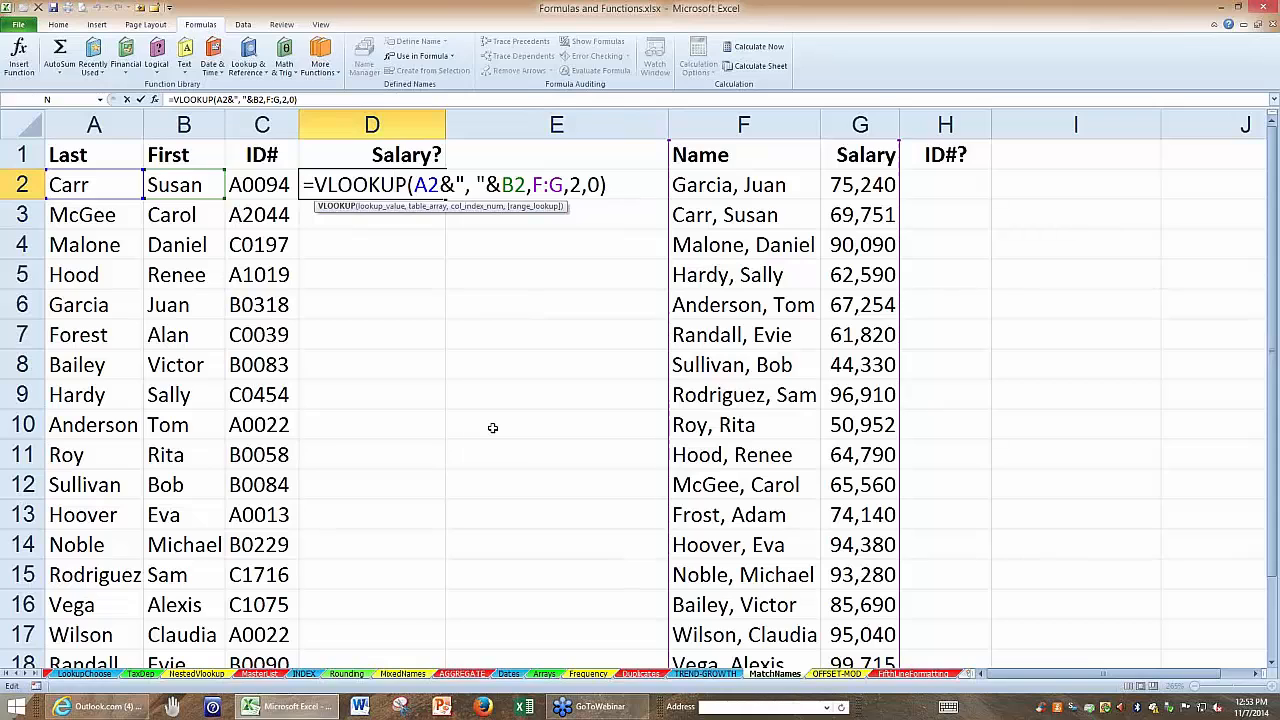
{"action": "key", "text": "ctrl+Return"}
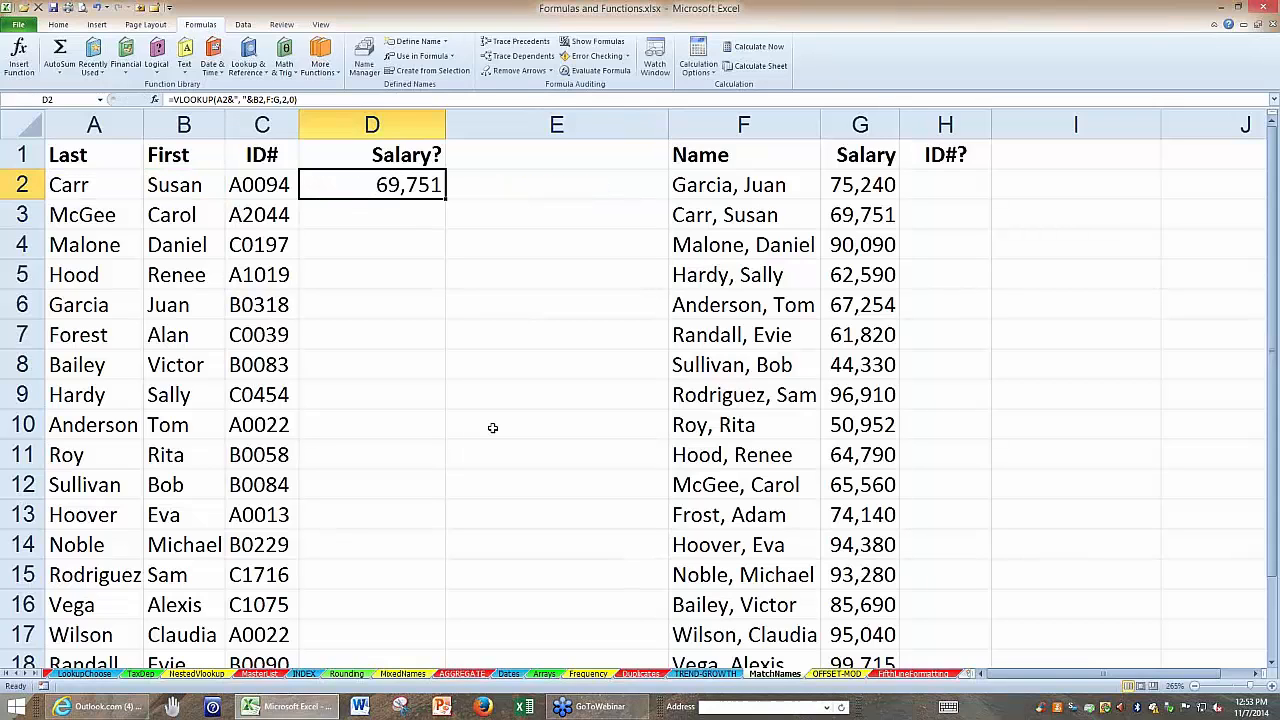
Fill the D2 salary lookup down to row 18 and check the result in D7 against the name list in column F.
{"action": "double_click", "coordinate": [446, 197]}
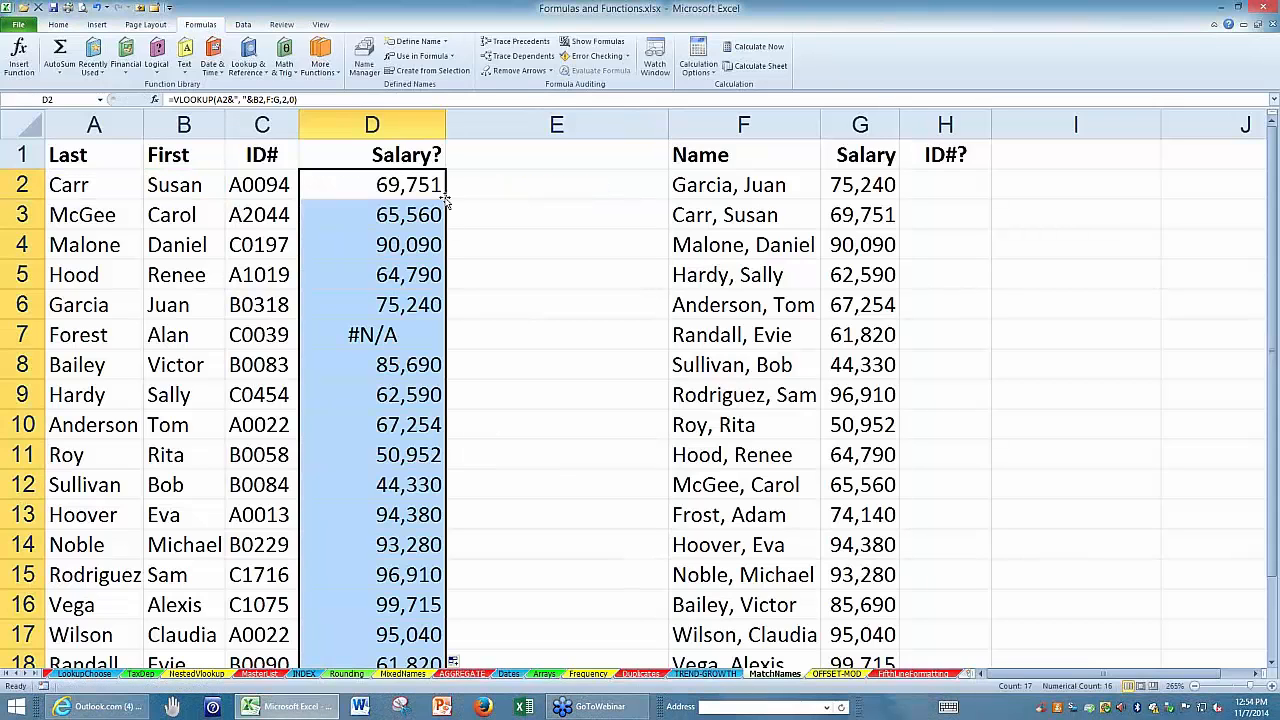
{"action": "left_click", "coordinate": [356, 337]}
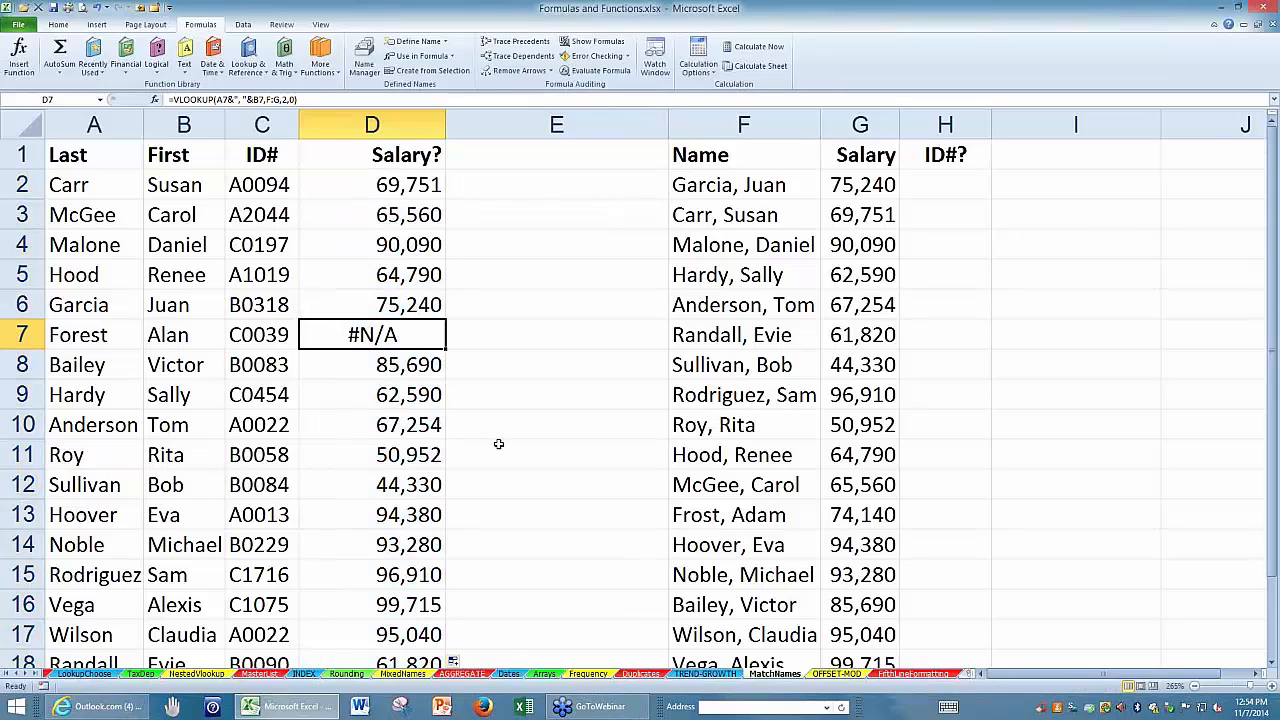
{"action": "left_click", "coordinate": [697, 513]}
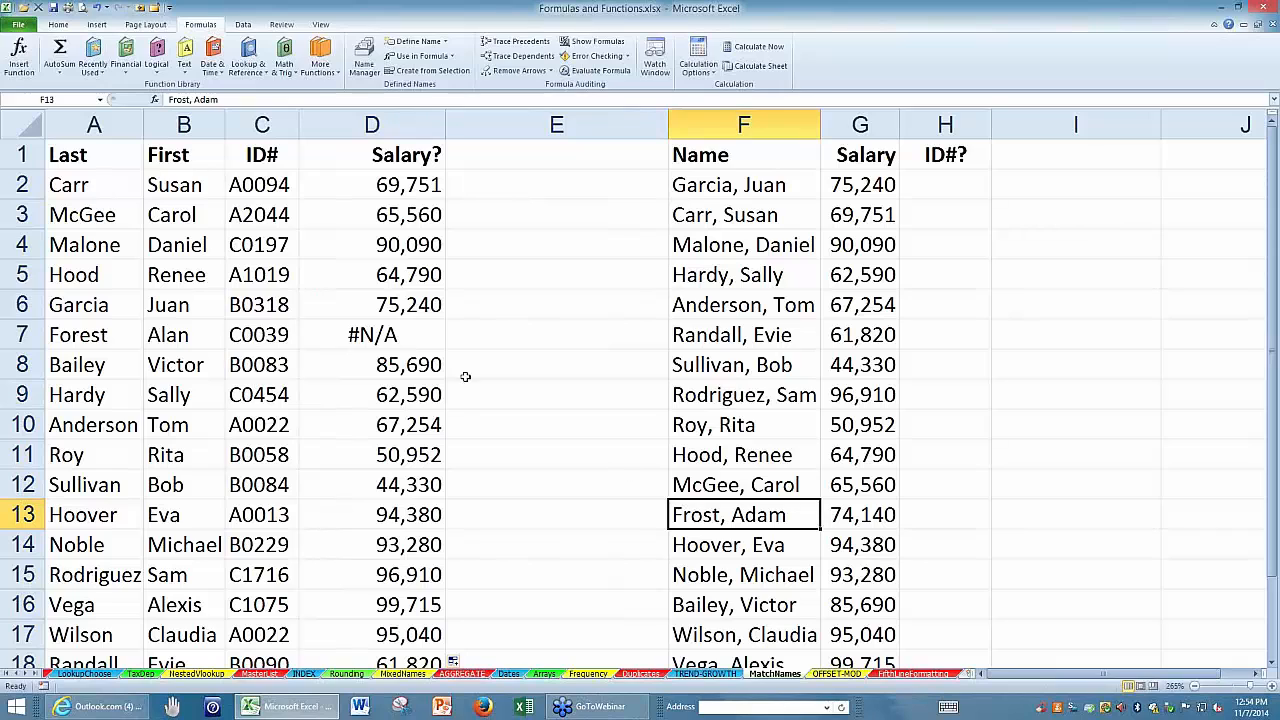
{"action": "left_click", "coordinate": [417, 339]}
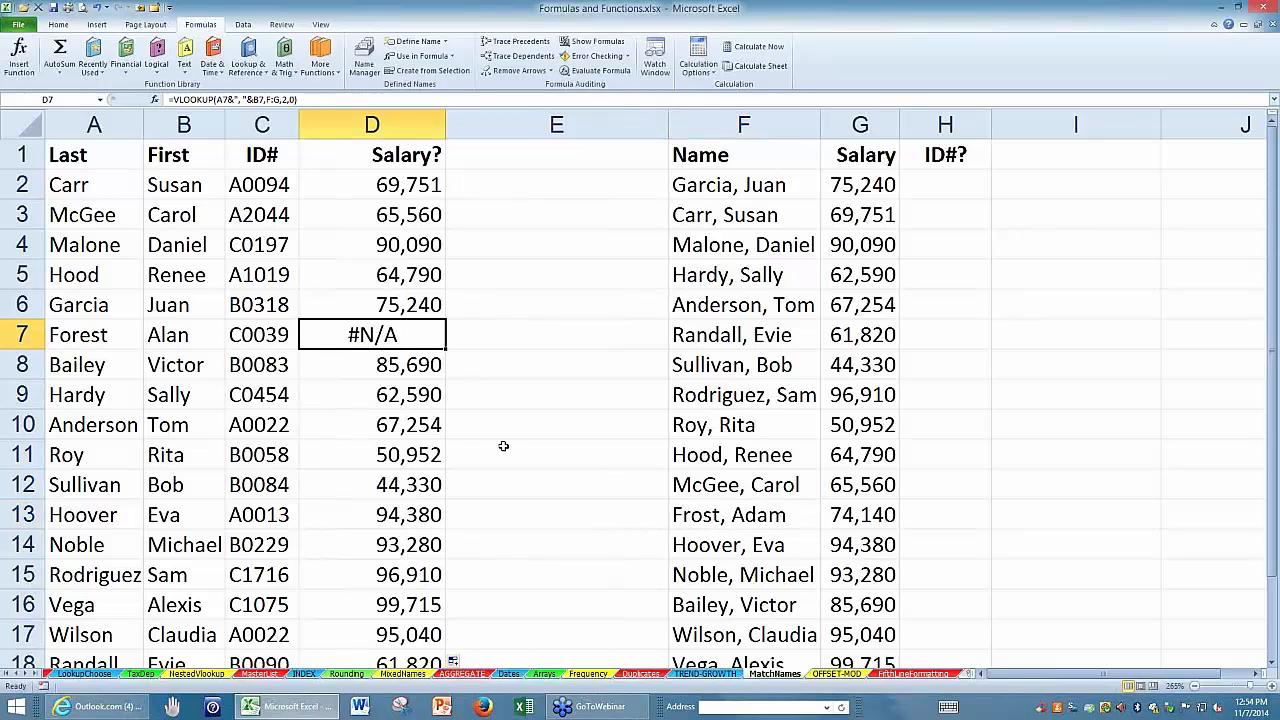
{"action": "scroll", "coordinate": [503, 445], "scroll_direction": "down", "scroll_amount": 2}
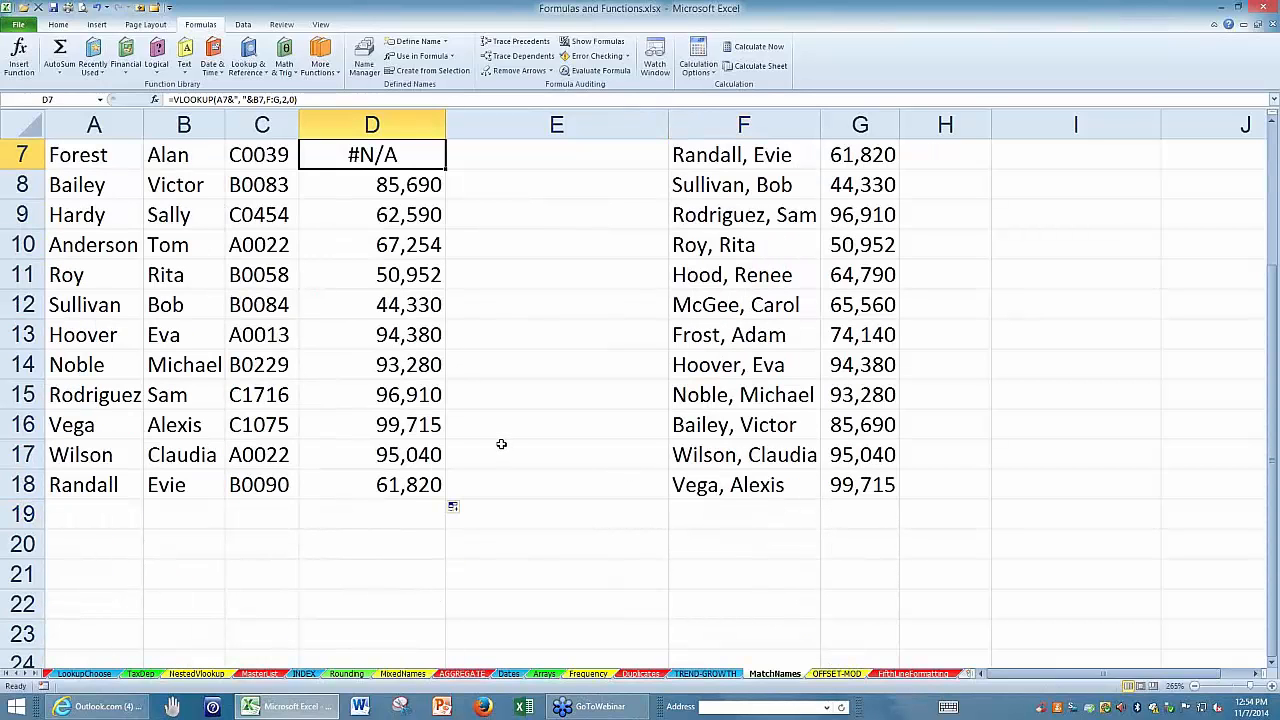
{"action": "scroll", "coordinate": [501, 443], "scroll_direction": "up", "scroll_amount": 2}
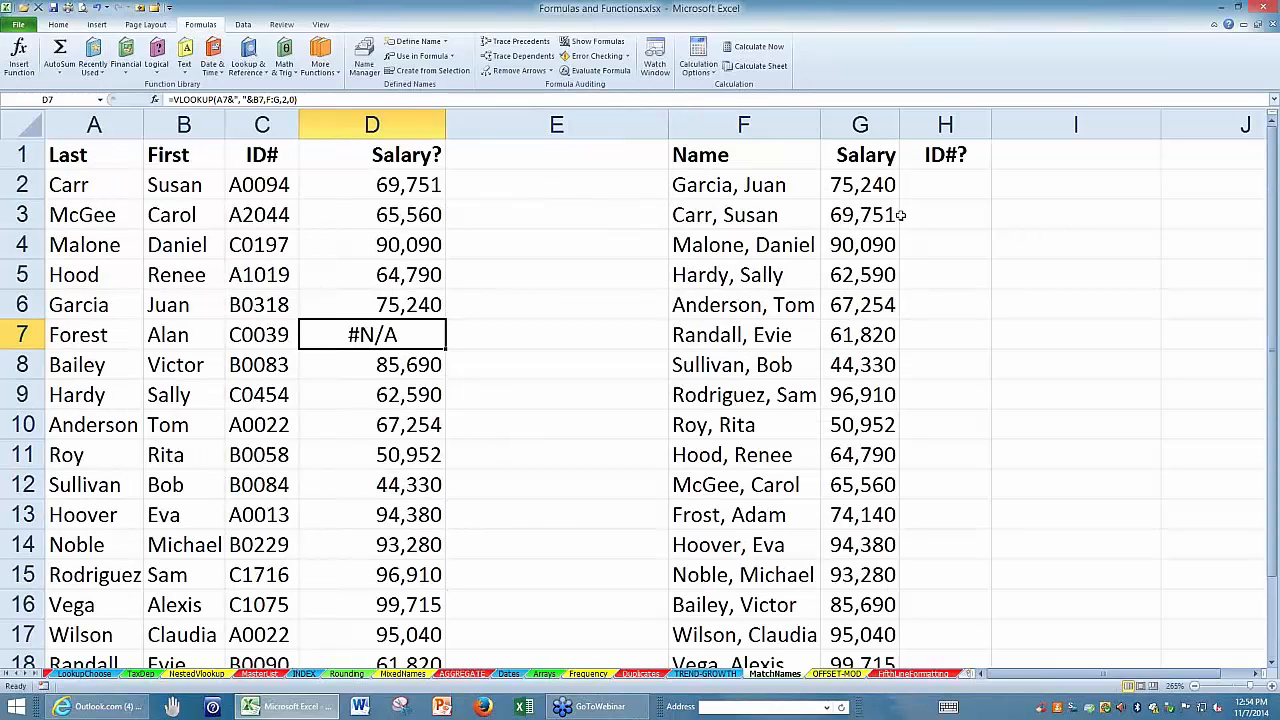
Narrow column E and widen column H to make room for the ID# formula.
{"action": "left_click", "coordinate": [913, 180]}
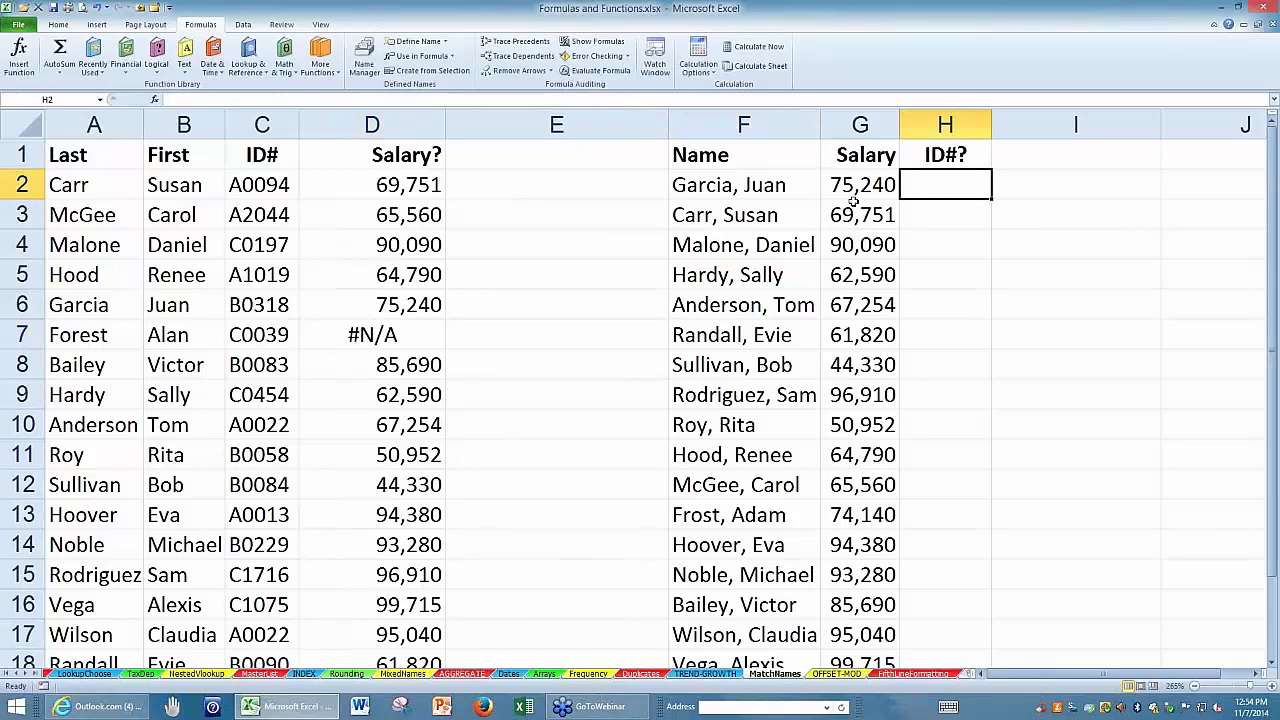
{"action": "left_click", "coordinate": [762, 186]}
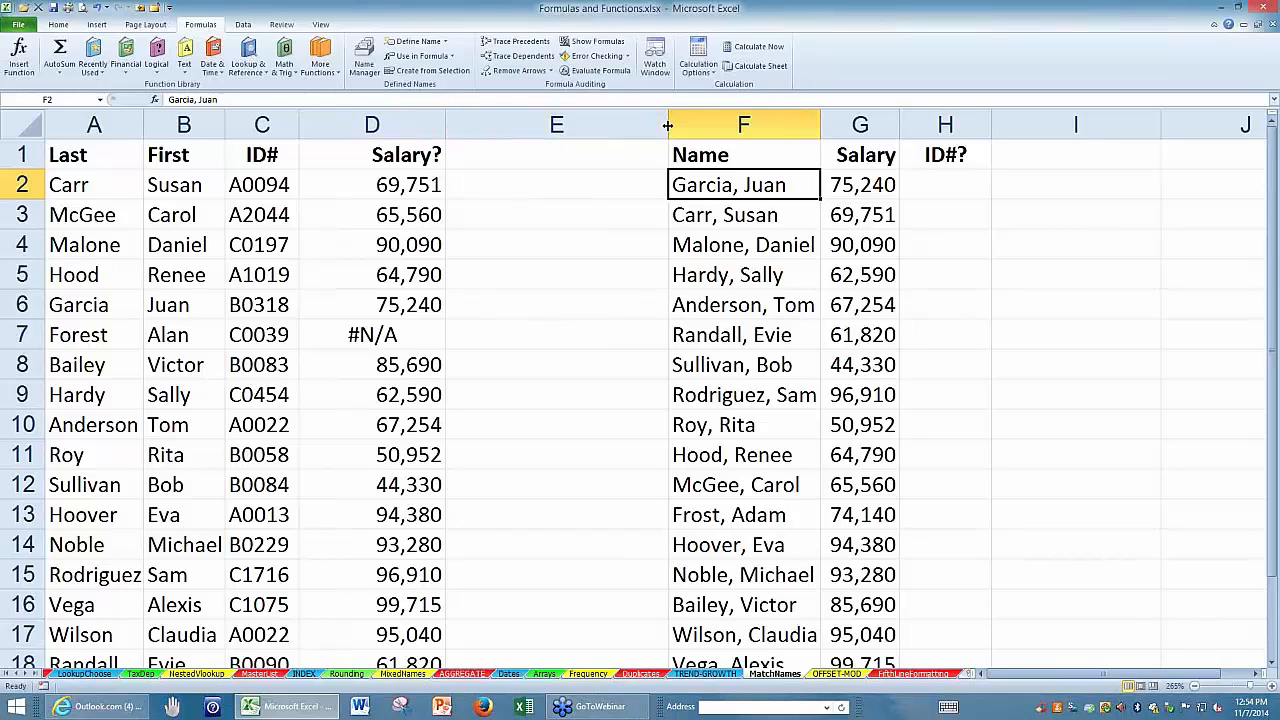
{"action": "left_click_drag", "start_coordinate": [667, 124], "coordinate": [505, 124]}
{"action": "left_click", "coordinate": [757, 180]}
{"action": "left_click_drag", "start_coordinate": [830, 126], "coordinate": [1050, 118]}
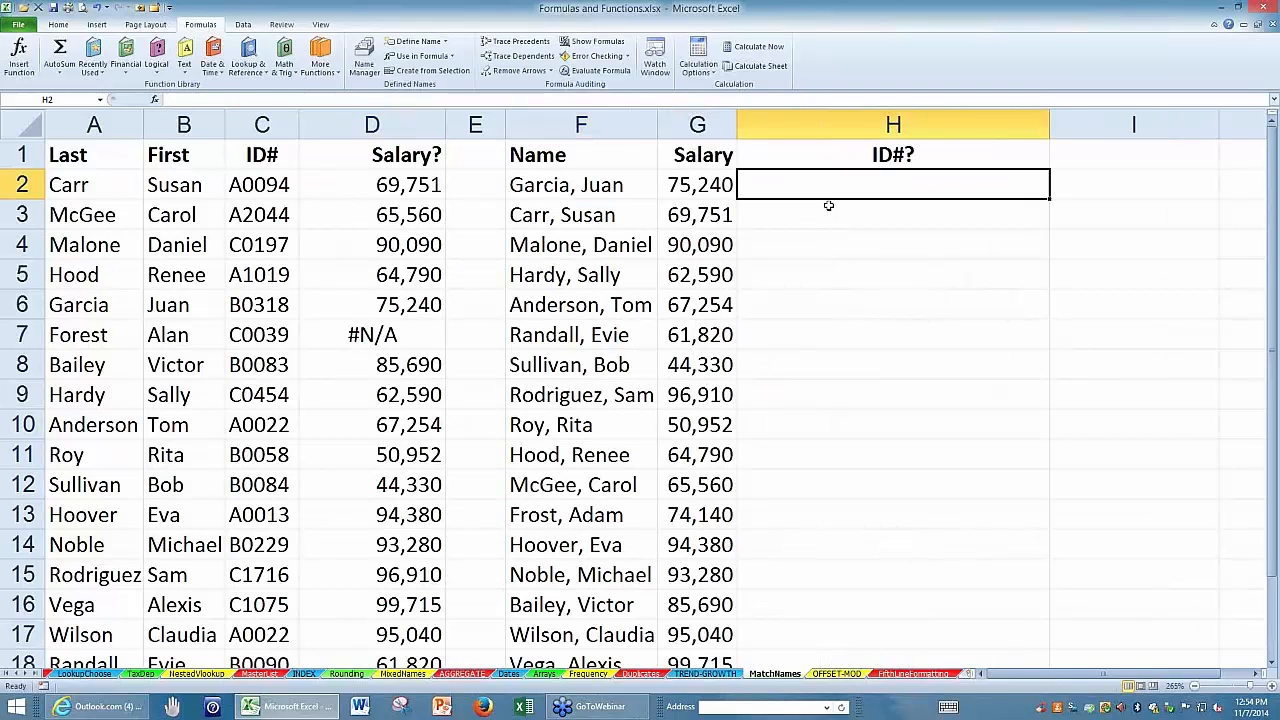
{"action": "type", "text": "=vlook"}
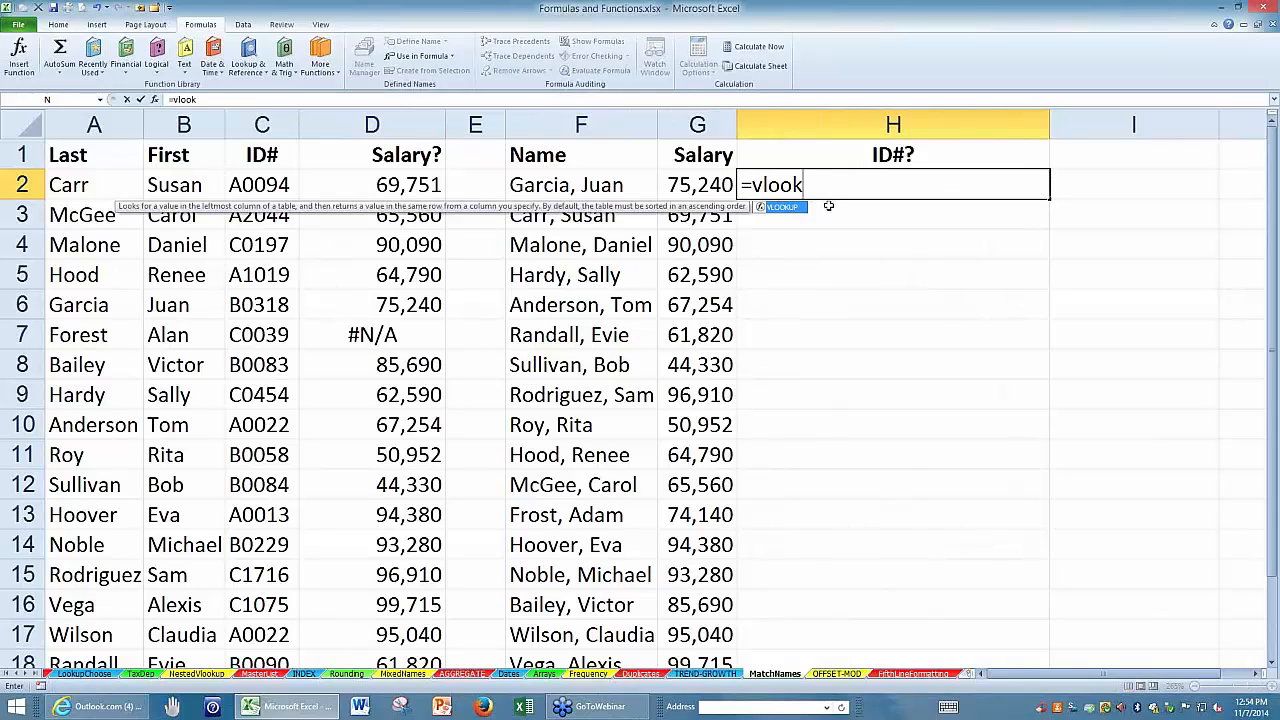
{"action": "type", "text": "up("}
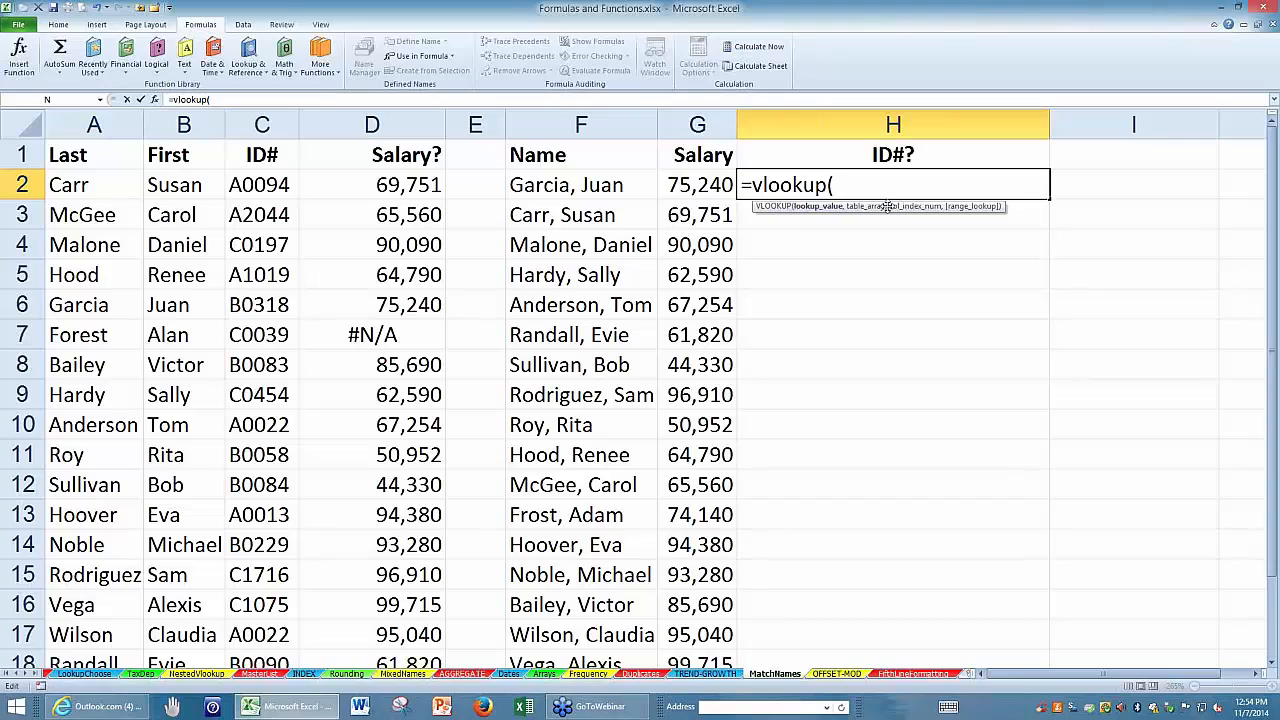
{"action": "key", "text": "BackSpace"}
{"action": "key", "text": "BackSpace"}
{"action": "key", "text": "BackSpace"}
{"action": "key", "text": "BackSpace"}
{"action": "key", "text": "BackSpace"}
{"action": "key", "text": "BackSpace"}
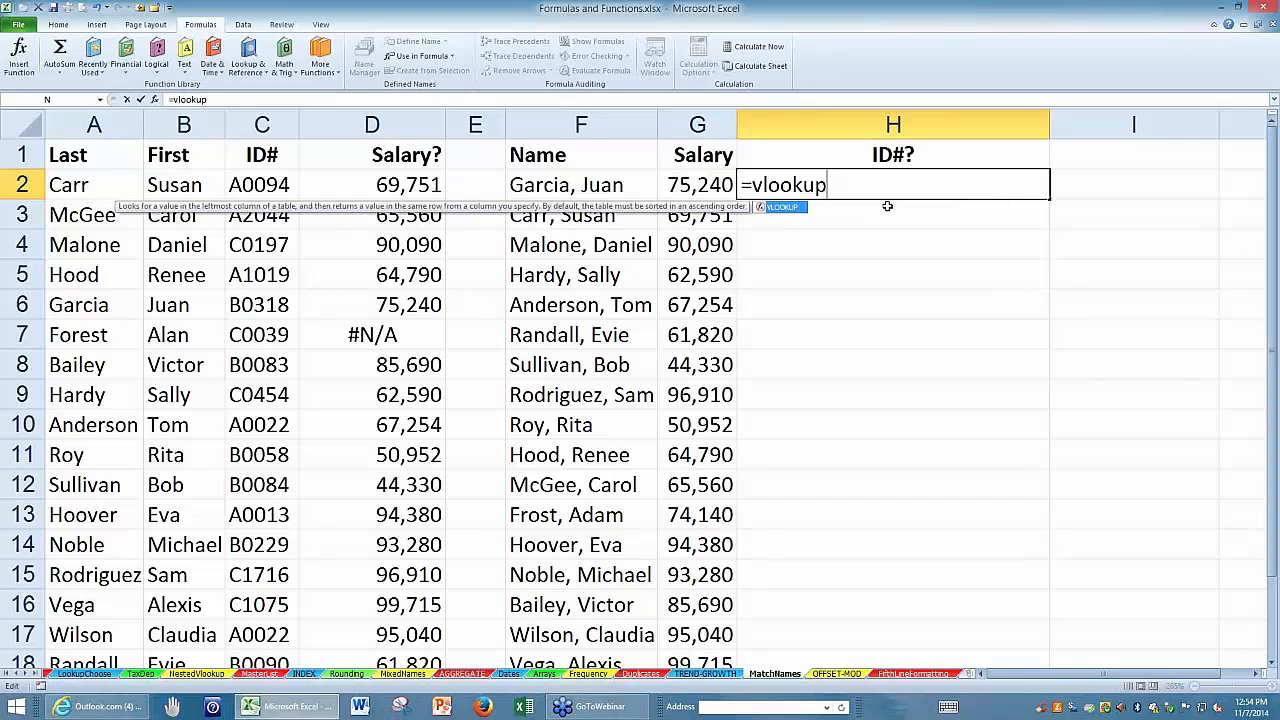
{"action": "key", "text": "BackSpace"}
{"action": "key", "text": "BackSpace"}
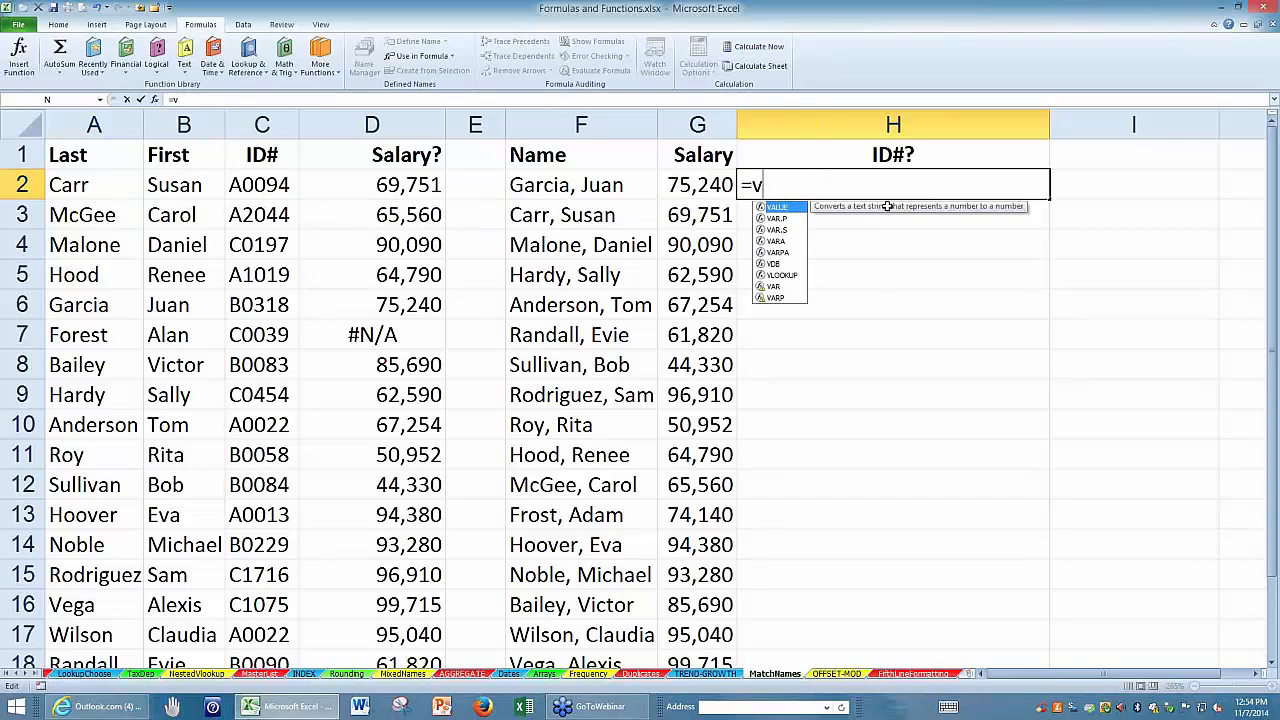
Start a MATCH formula in H2 with the full name in F2 as its lookup value.
{"action": "type", "text": "mat"}
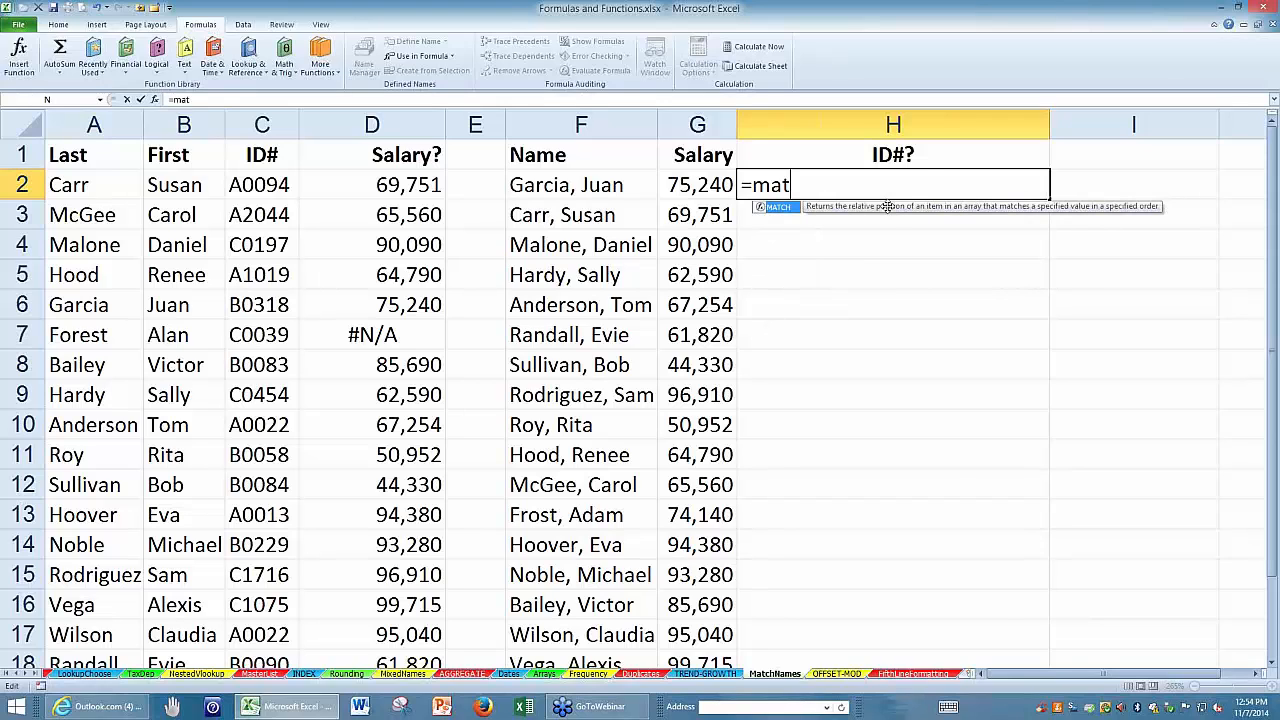
{"action": "type", "text": "ch("}
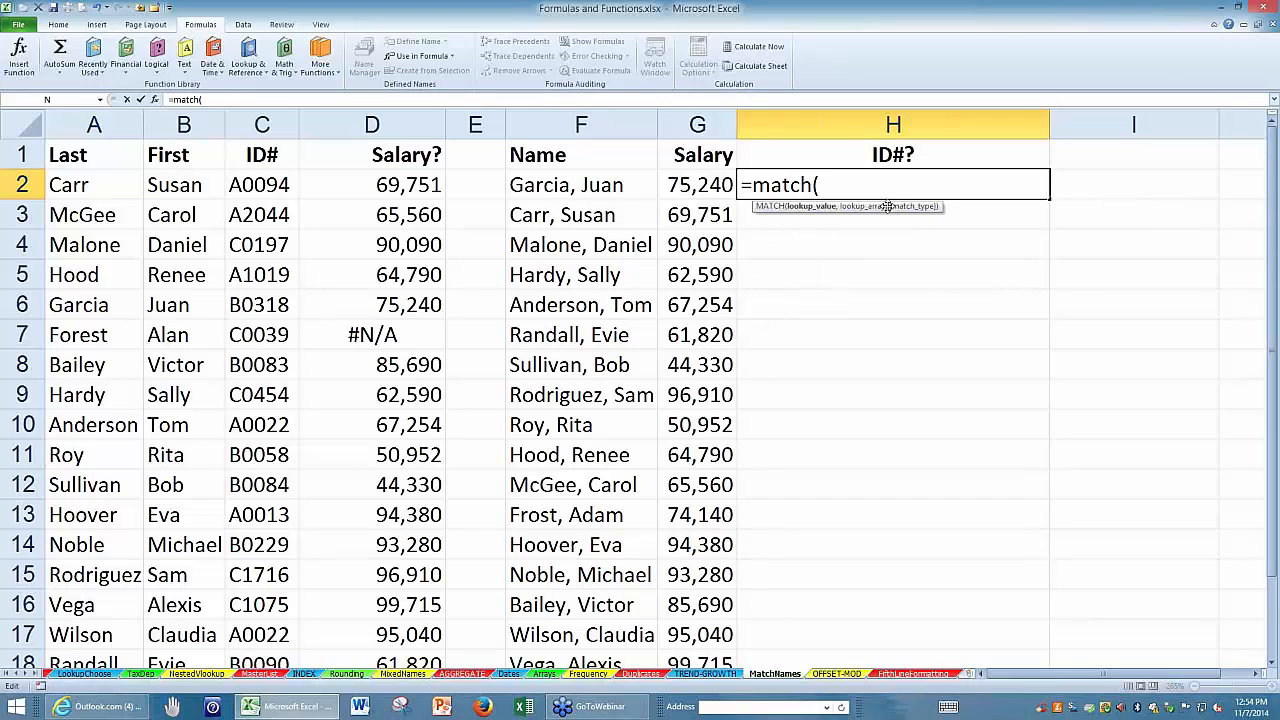
{"action": "left_click", "coordinate": [615, 185]}
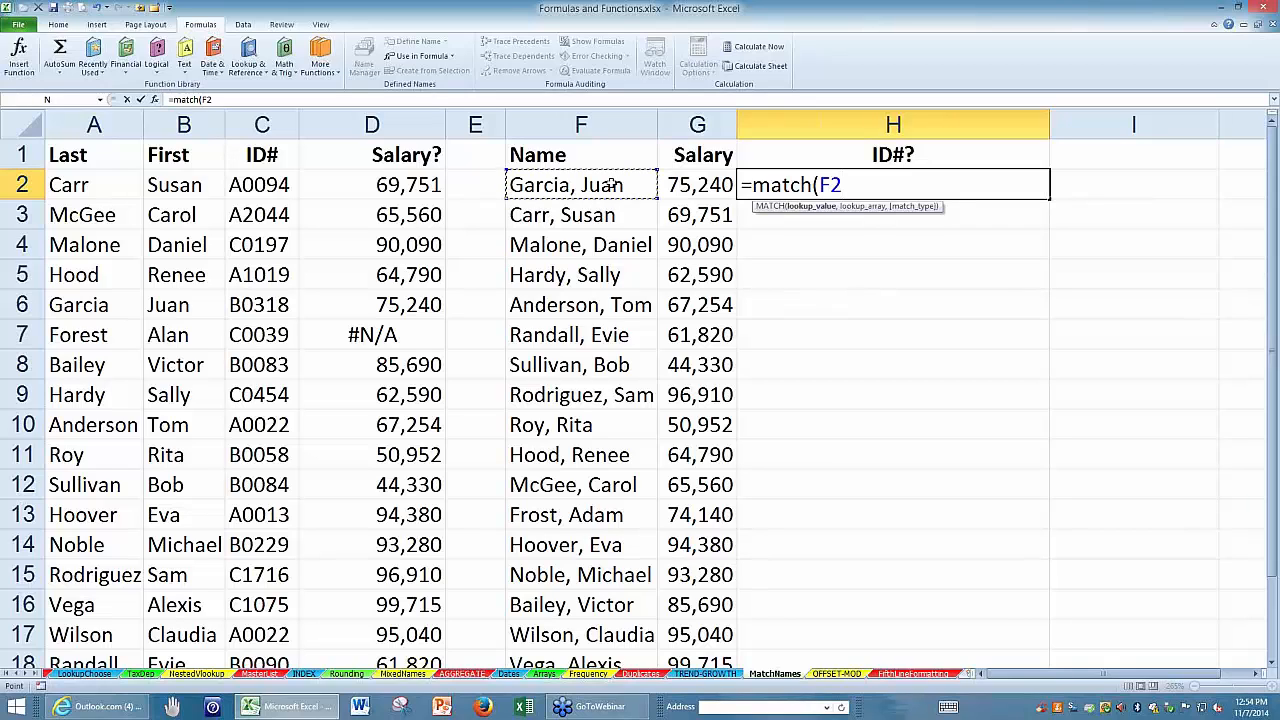
{"action": "type", "text": ","}
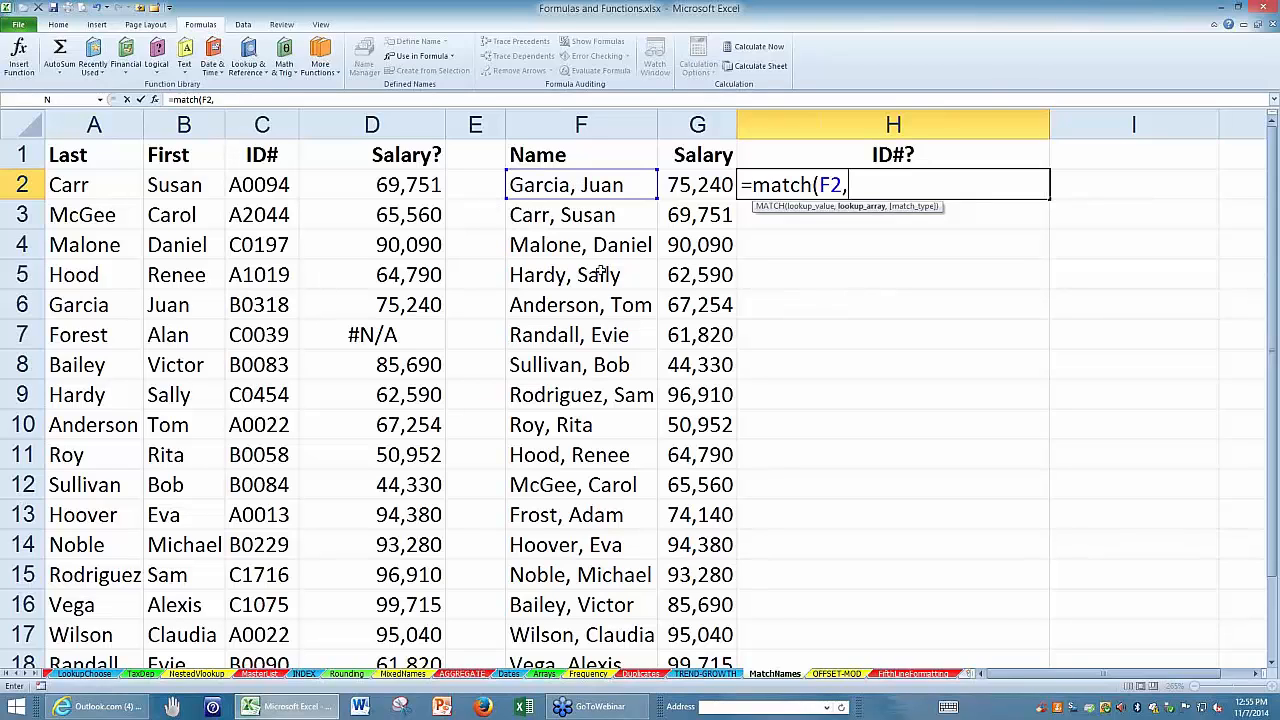
Complete the H2 formula as =MATCH(F2,A:A&", "&B:B,0) to match against the joined last and first names.
{"action": "left_click", "coordinate": [107, 120]}
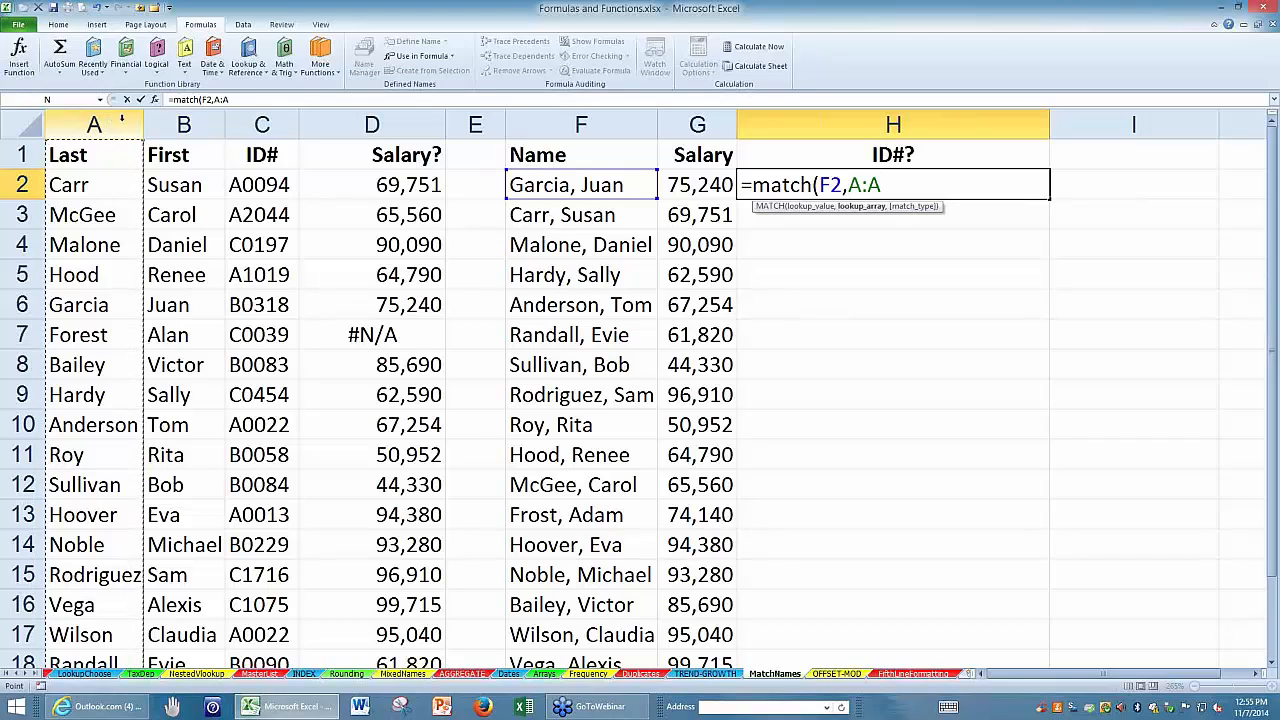
{"action": "type", "text": "&\", "}
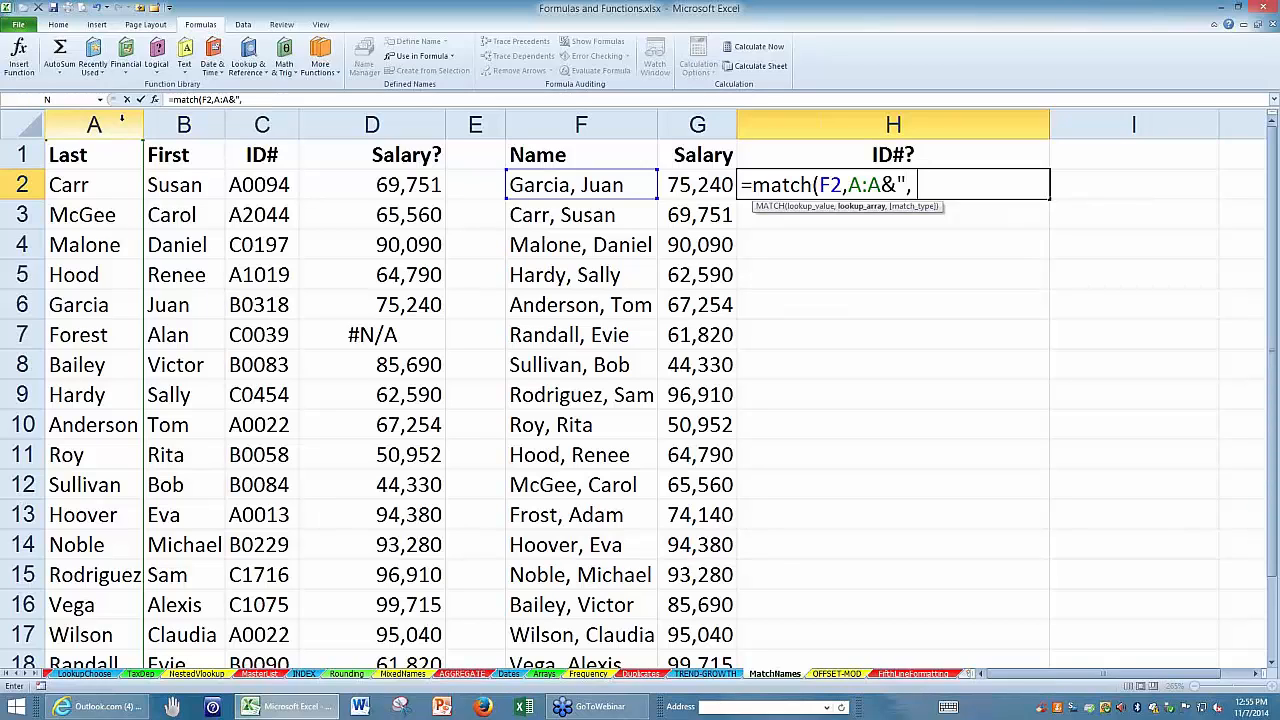
{"action": "type", "text": "\"&"}
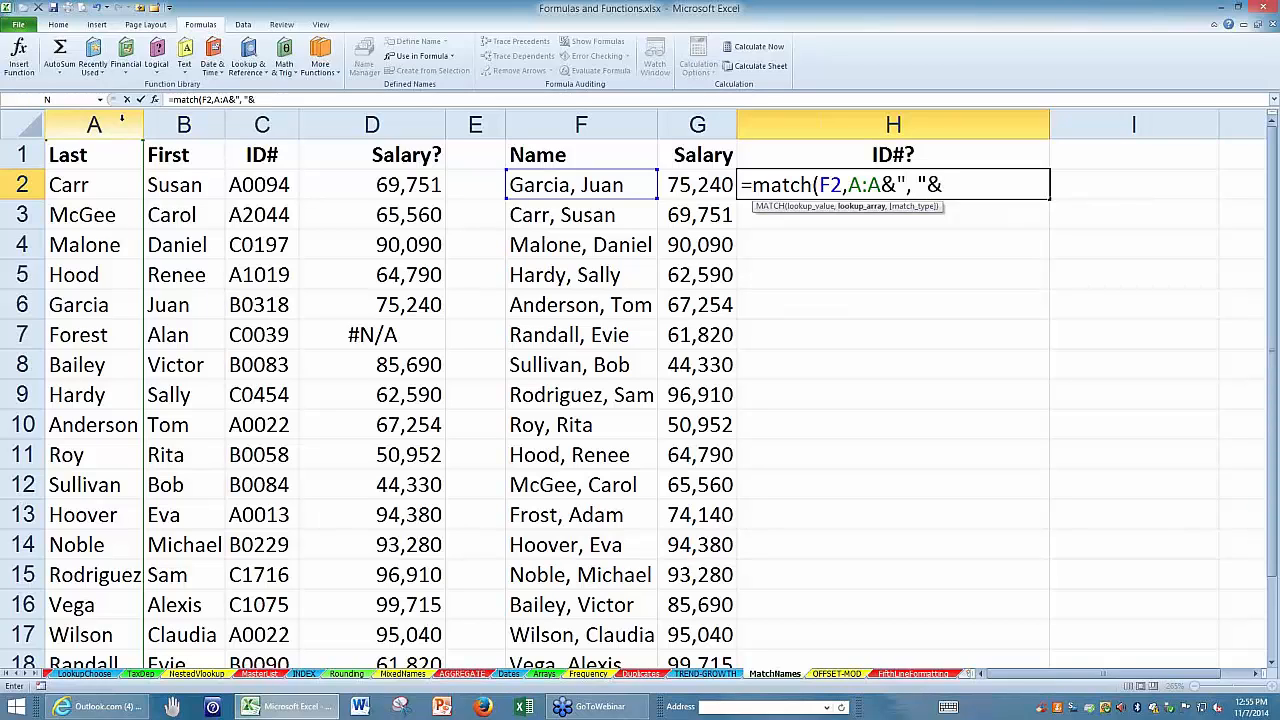
{"action": "left_click", "coordinate": [183, 124]}
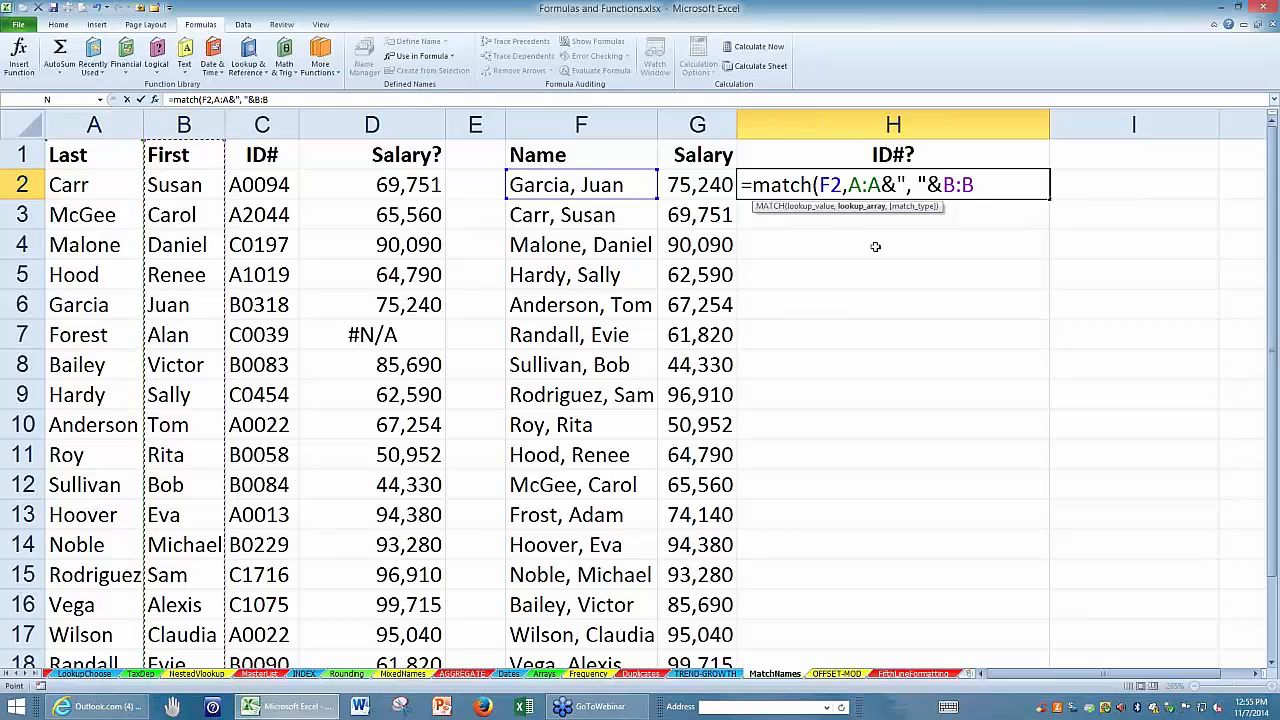
{"action": "type", "text": ","}
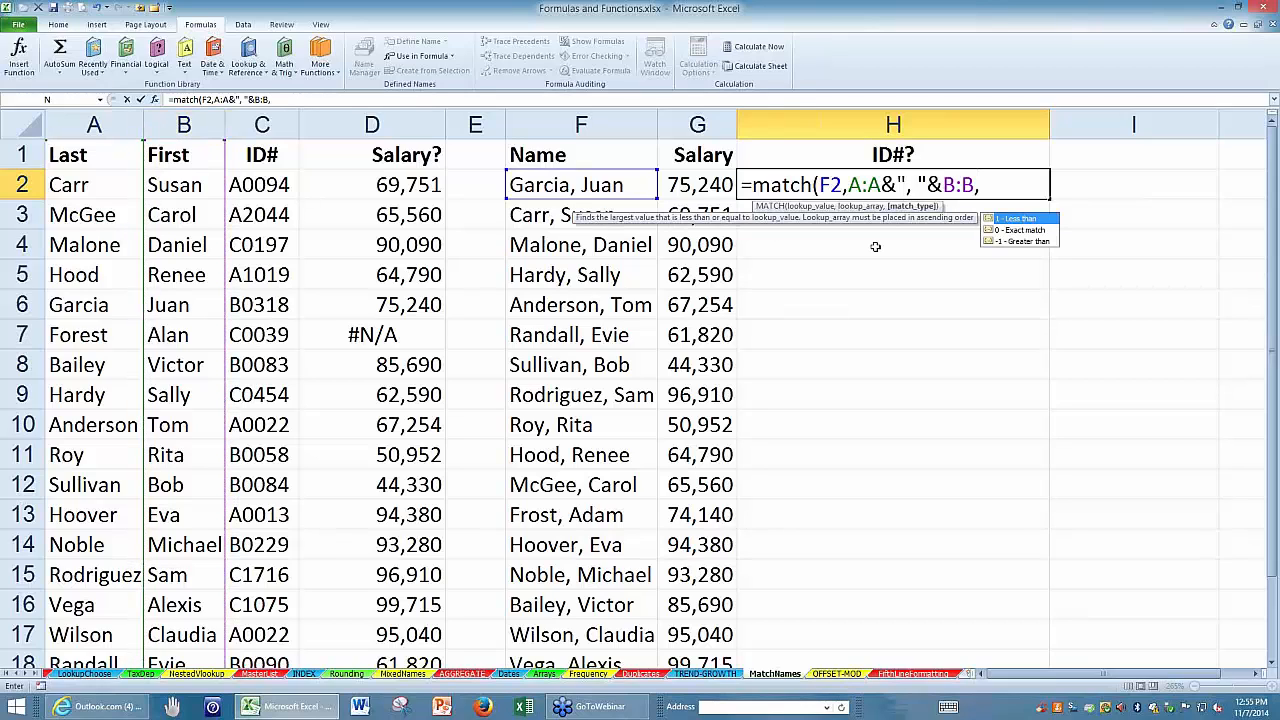
{"action": "type", "text": "0"}
{"action": "key", "text": "Return"}
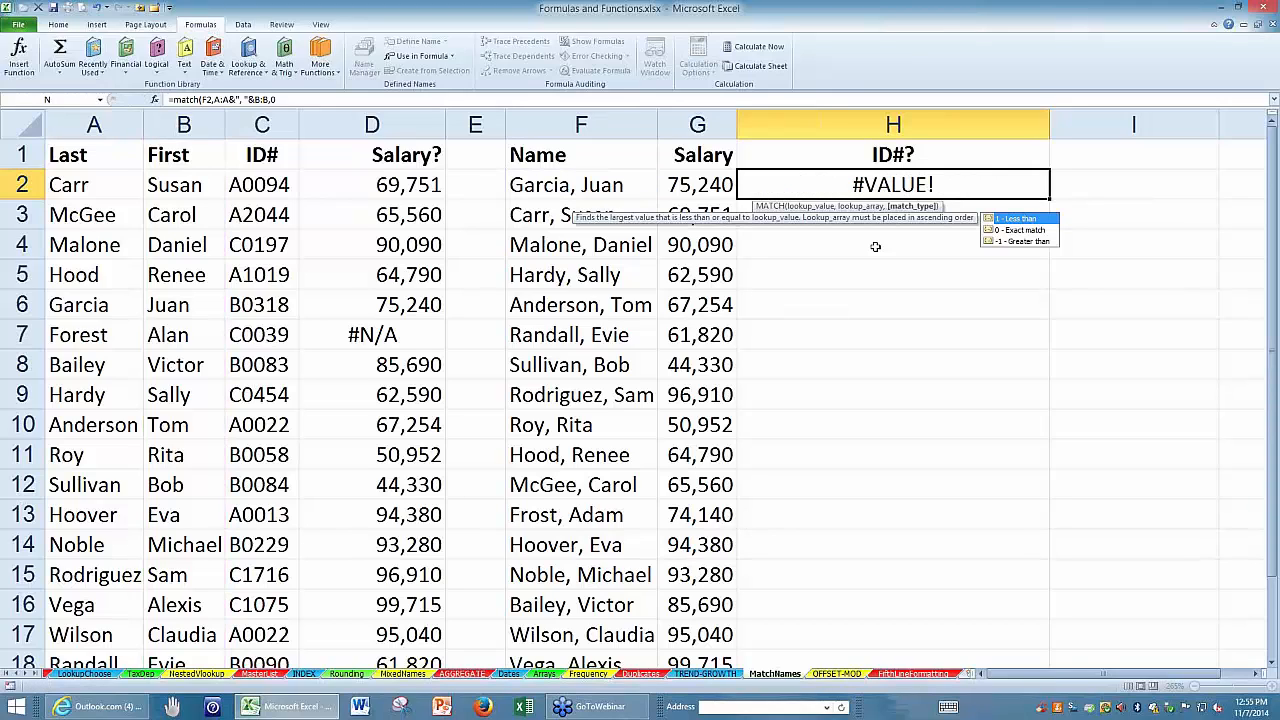
Review the concatenated lookup array in the H2 MATCH formula and re-enter it as an array formula.
{"action": "left_click", "coordinate": [908, 185]}
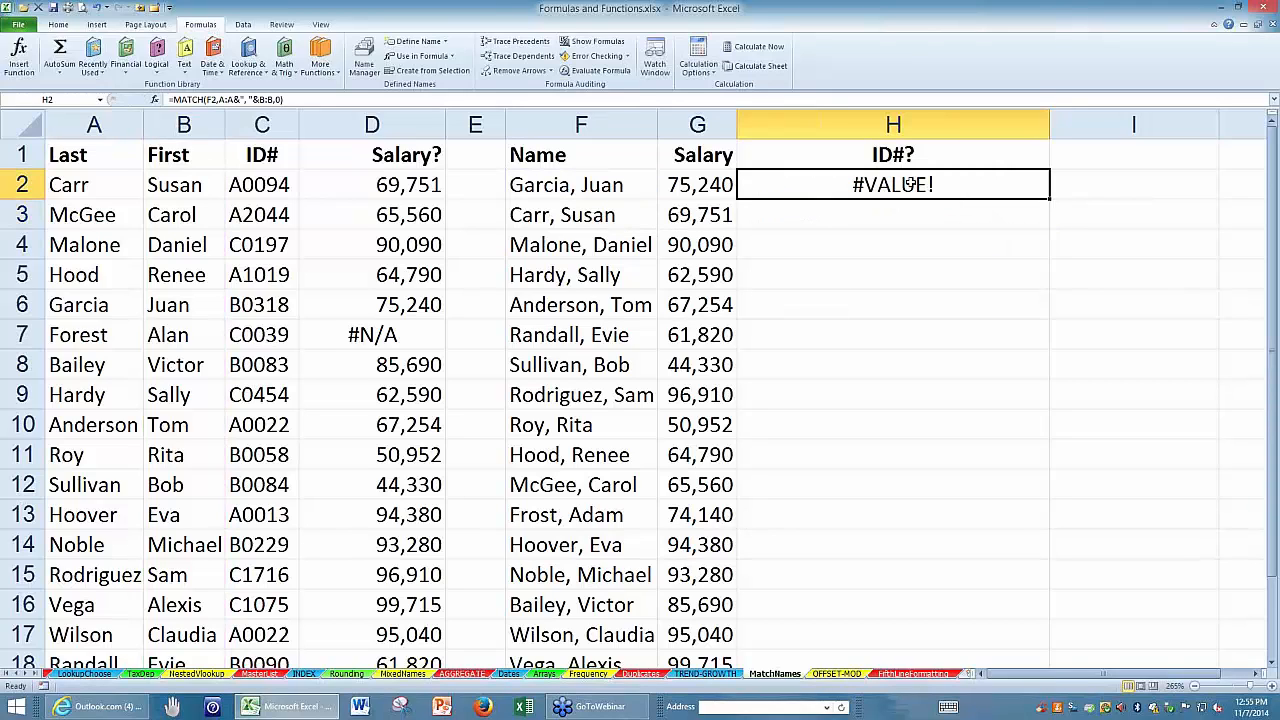
{"action": "double_click", "coordinate": [911, 184]}
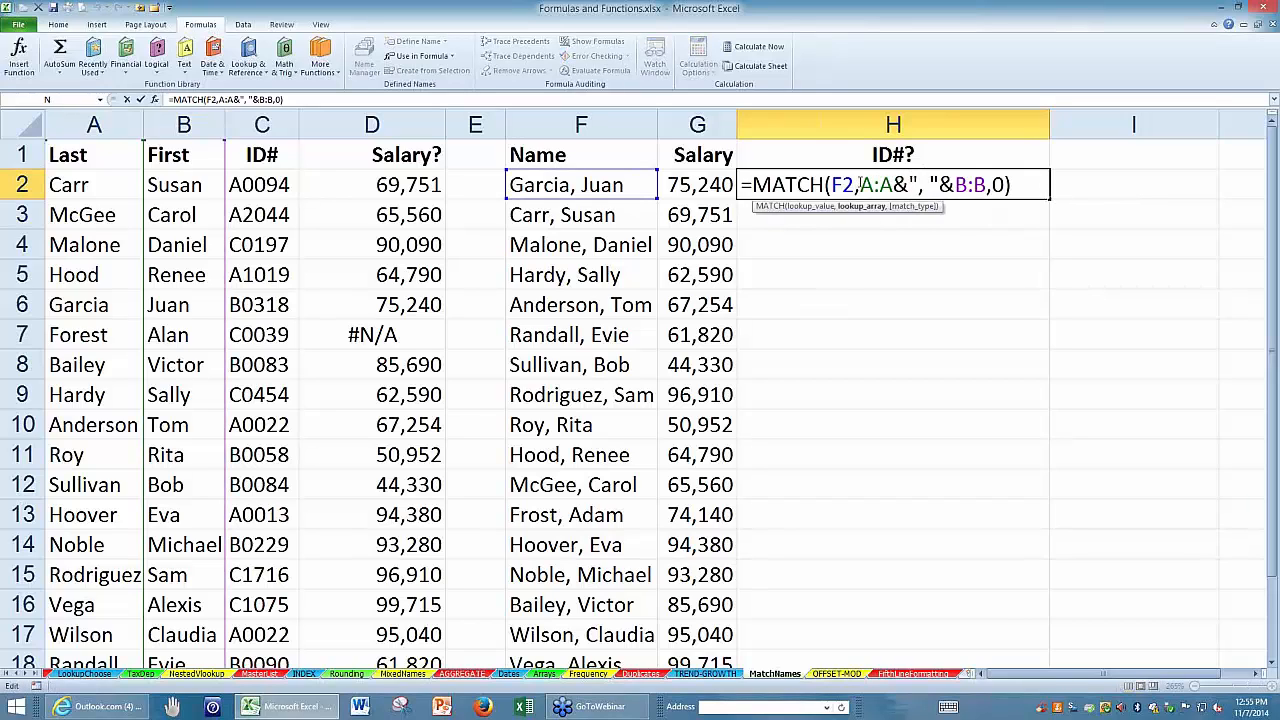
{"action": "left_click_drag", "start_coordinate": [862, 184], "coordinate": [988, 184]}
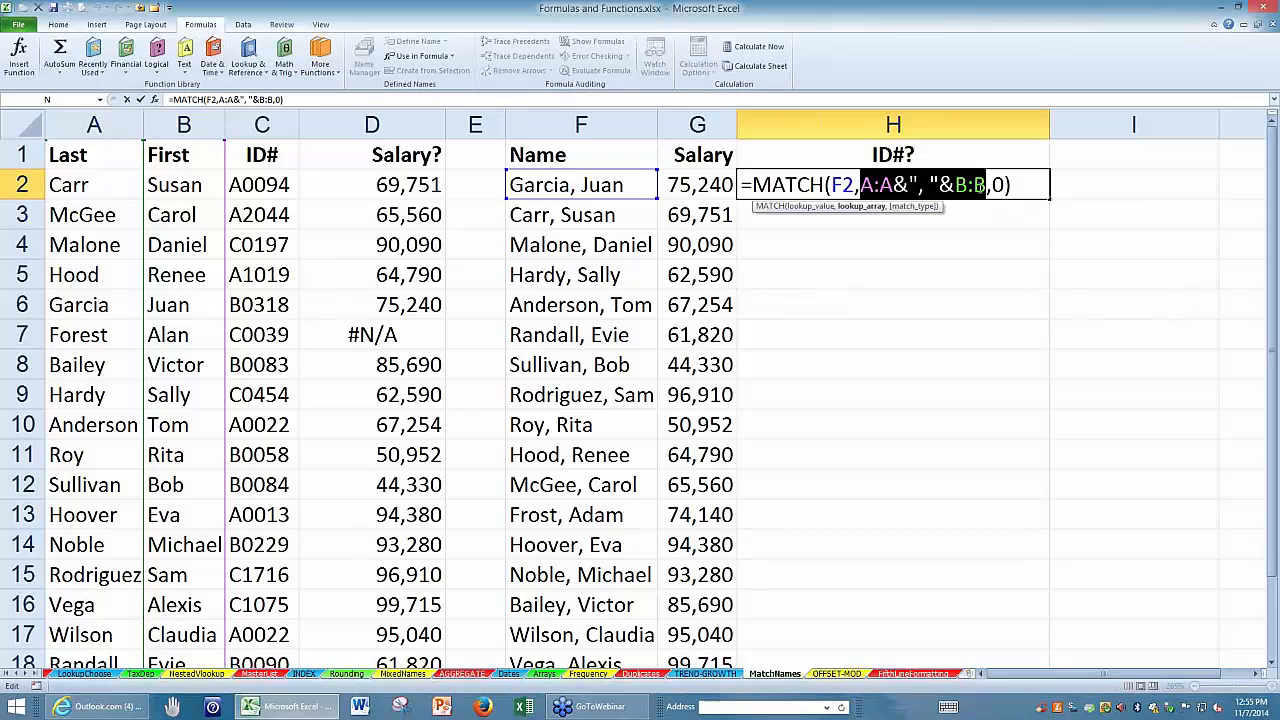
{"action": "key", "text": "ctrl+shift+Return"}
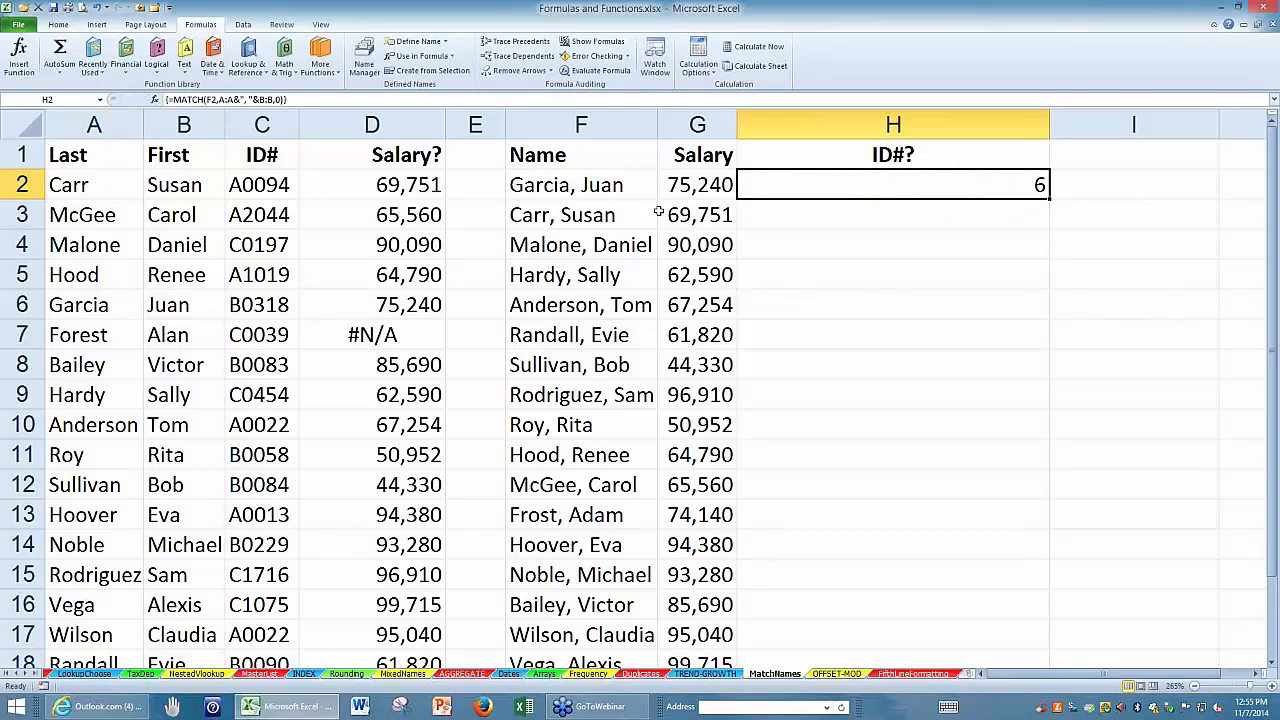
Wrap the H2 formula in INDEX to return the ID from column C, entering =INDEX(C:C,MATCH(F2,A:A&", "&B:B,0)) as an array formula.
{"action": "double_click", "coordinate": [749, 187]}
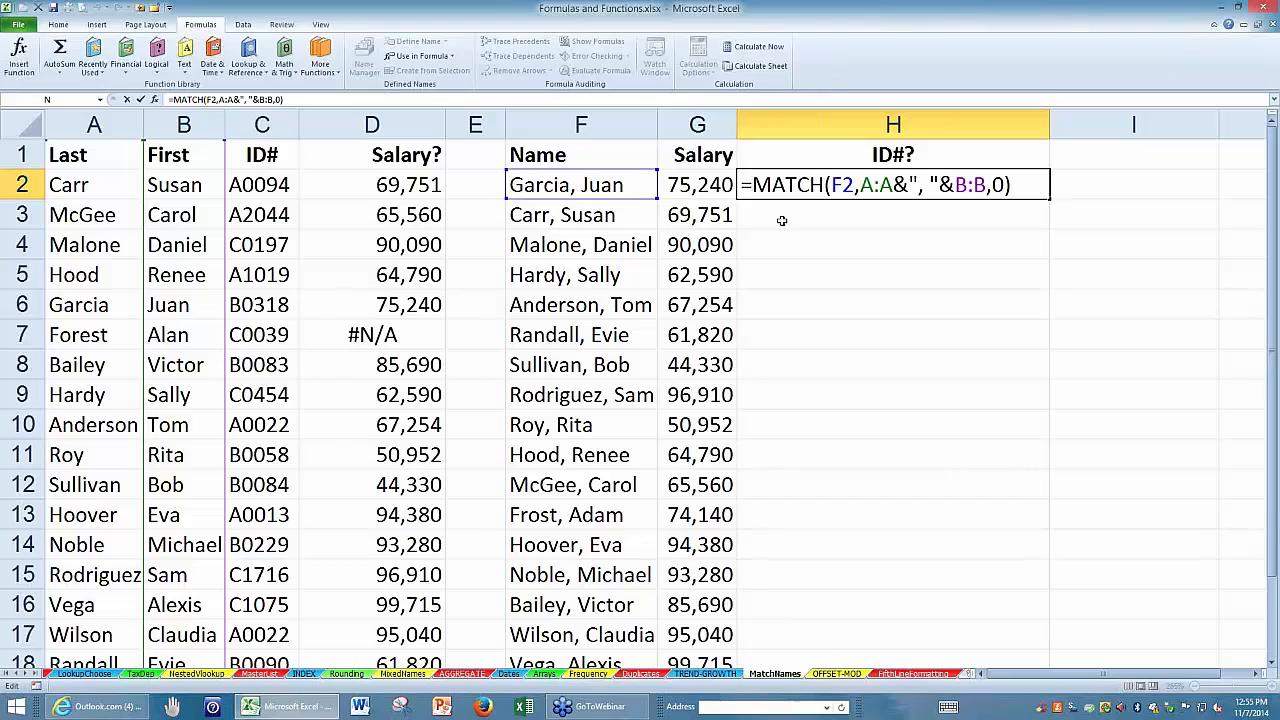
{"action": "type", "text": "index"}
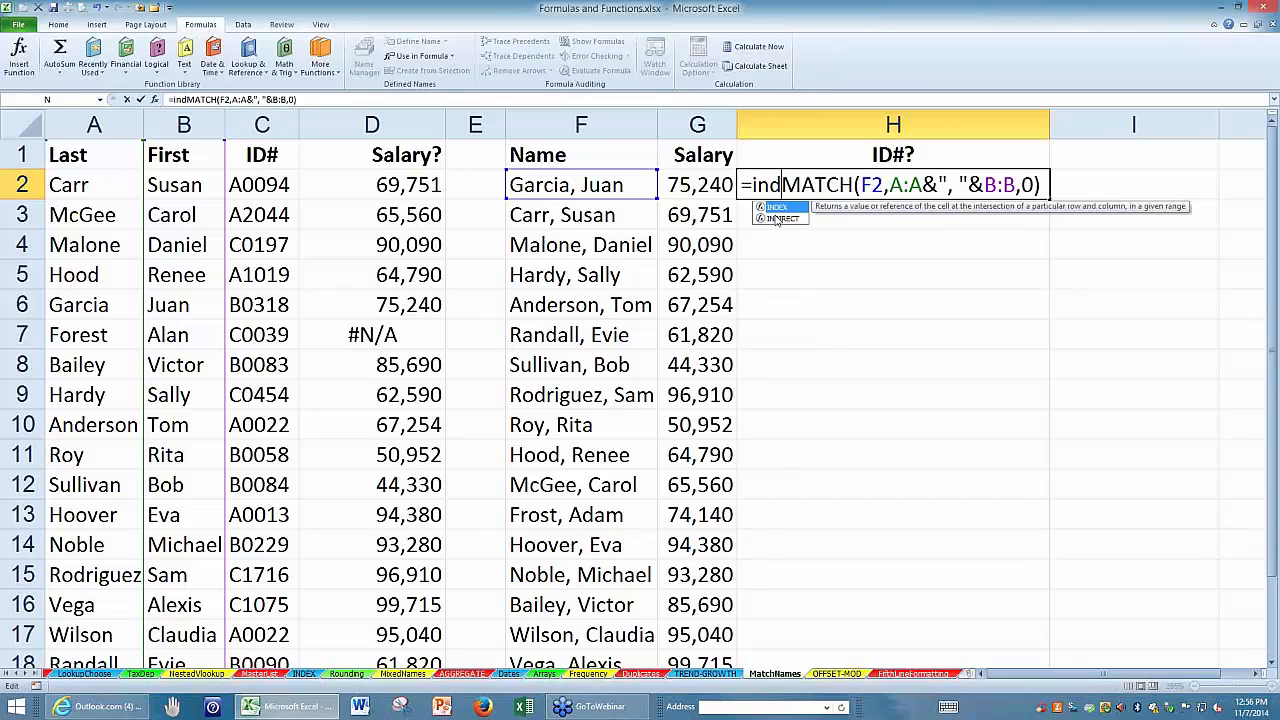
{"action": "type", "text": "("}
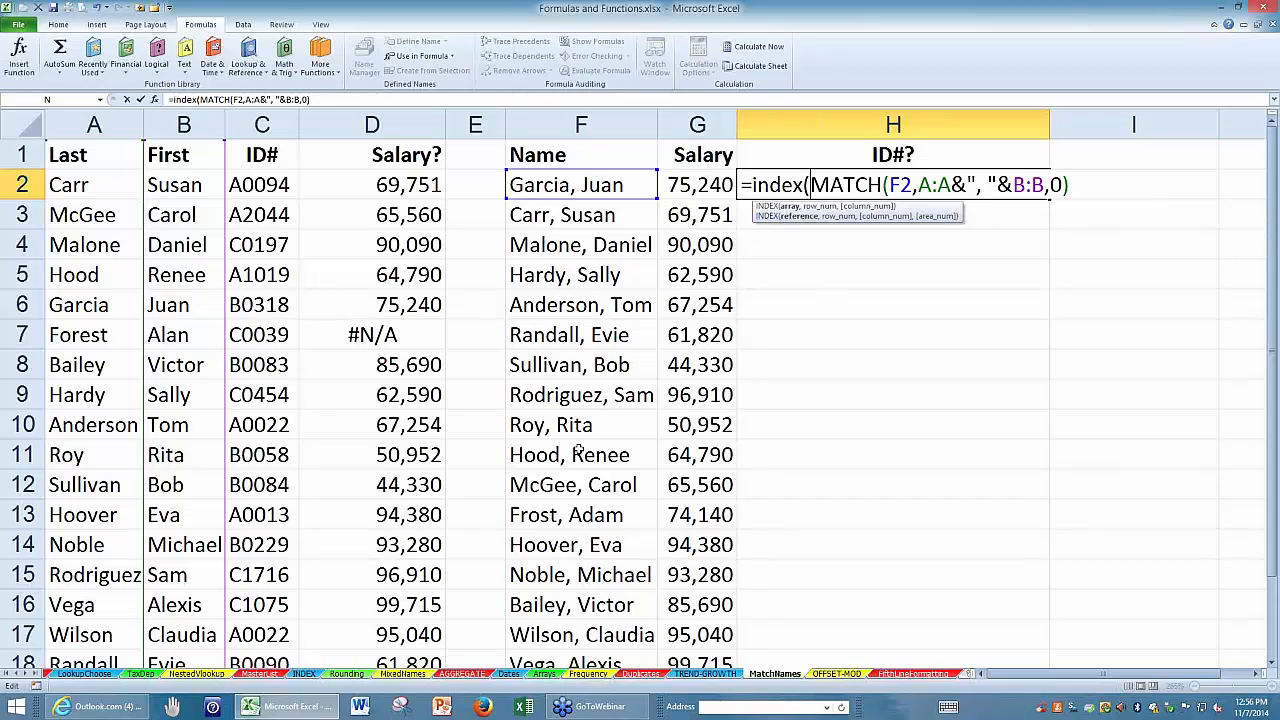
{"action": "left_click", "coordinate": [252, 124]}
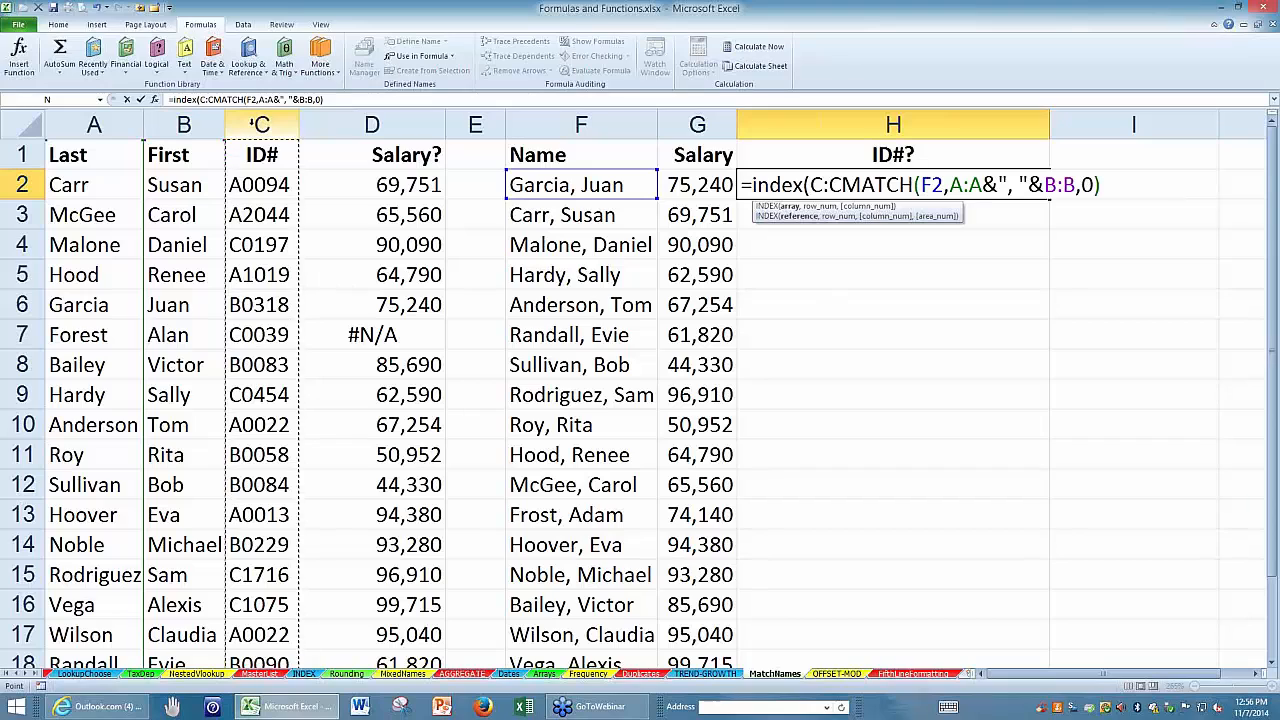
{"action": "type", "text": ","}
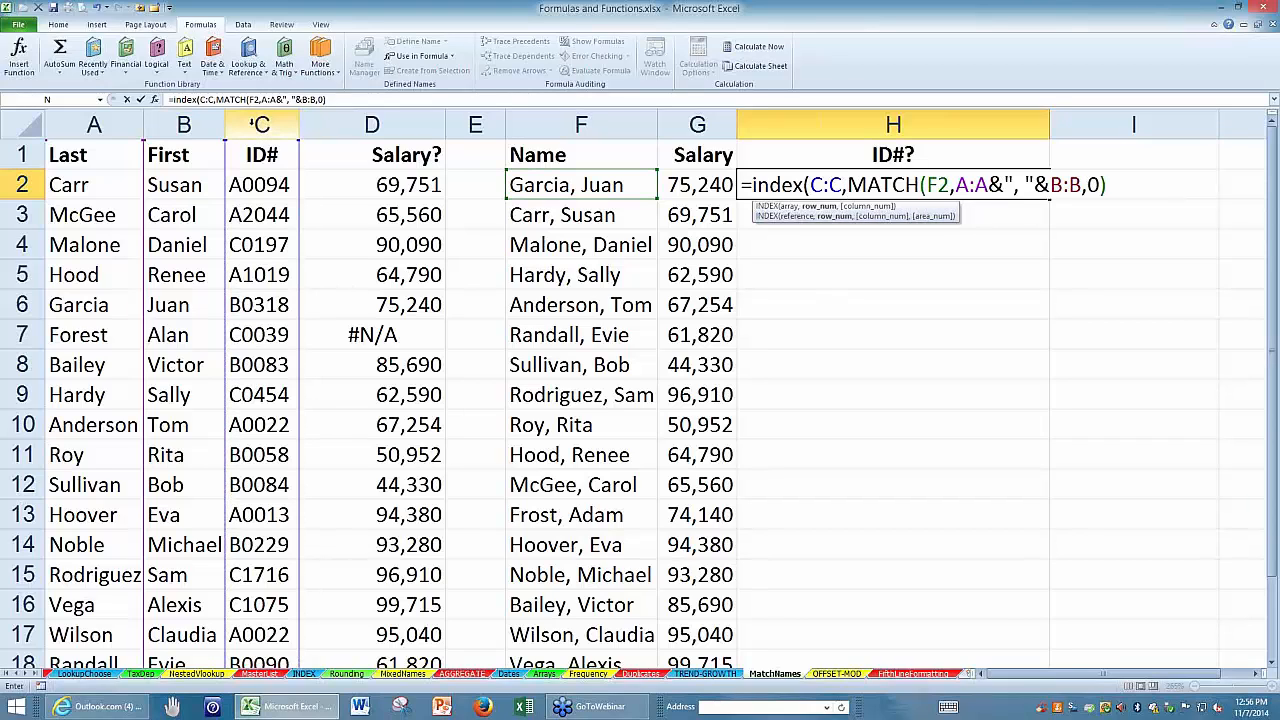
{"action": "left_click", "coordinate": [1109, 184]}
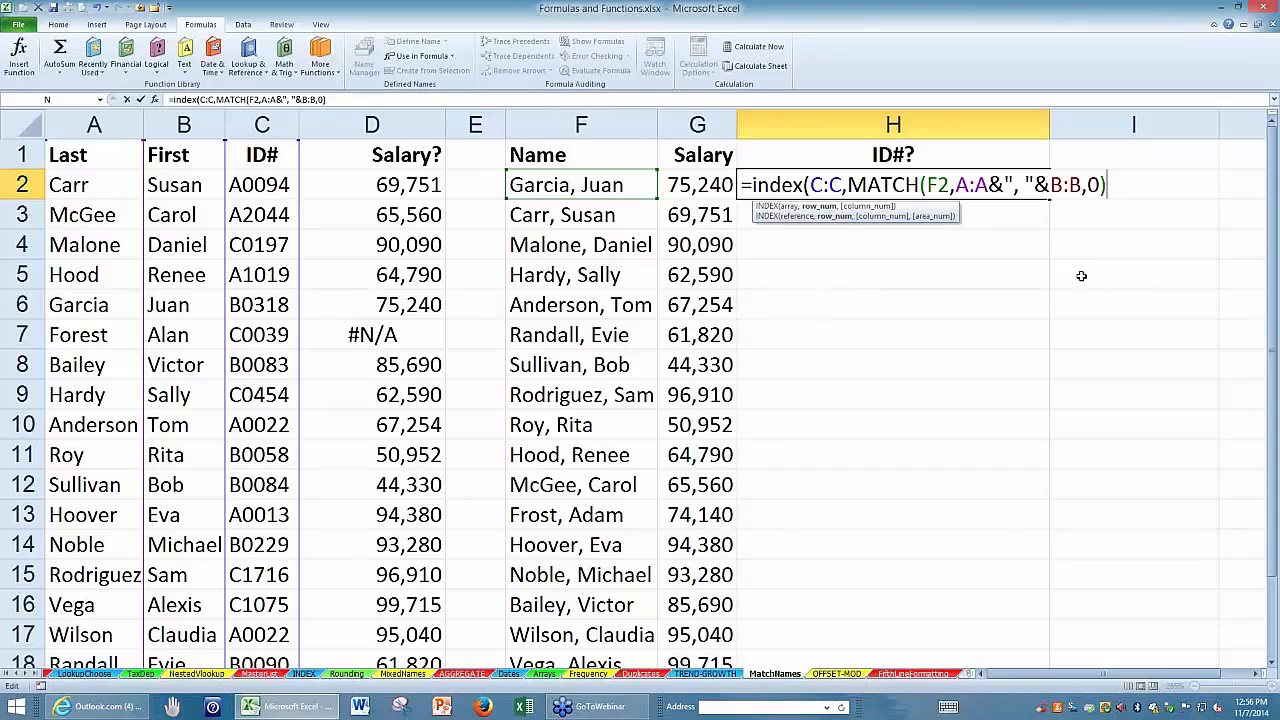
{"action": "type", "text": ")"}
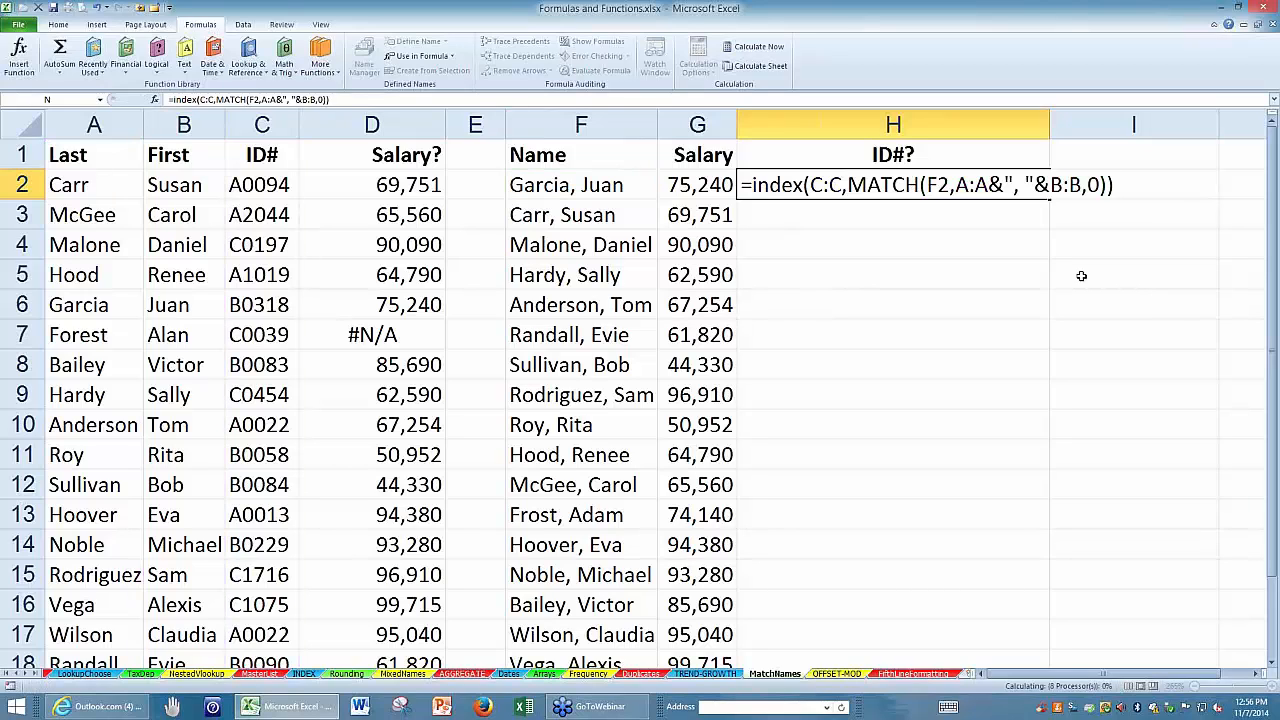
{"action": "key", "text": "ctrl+shift+Return"}
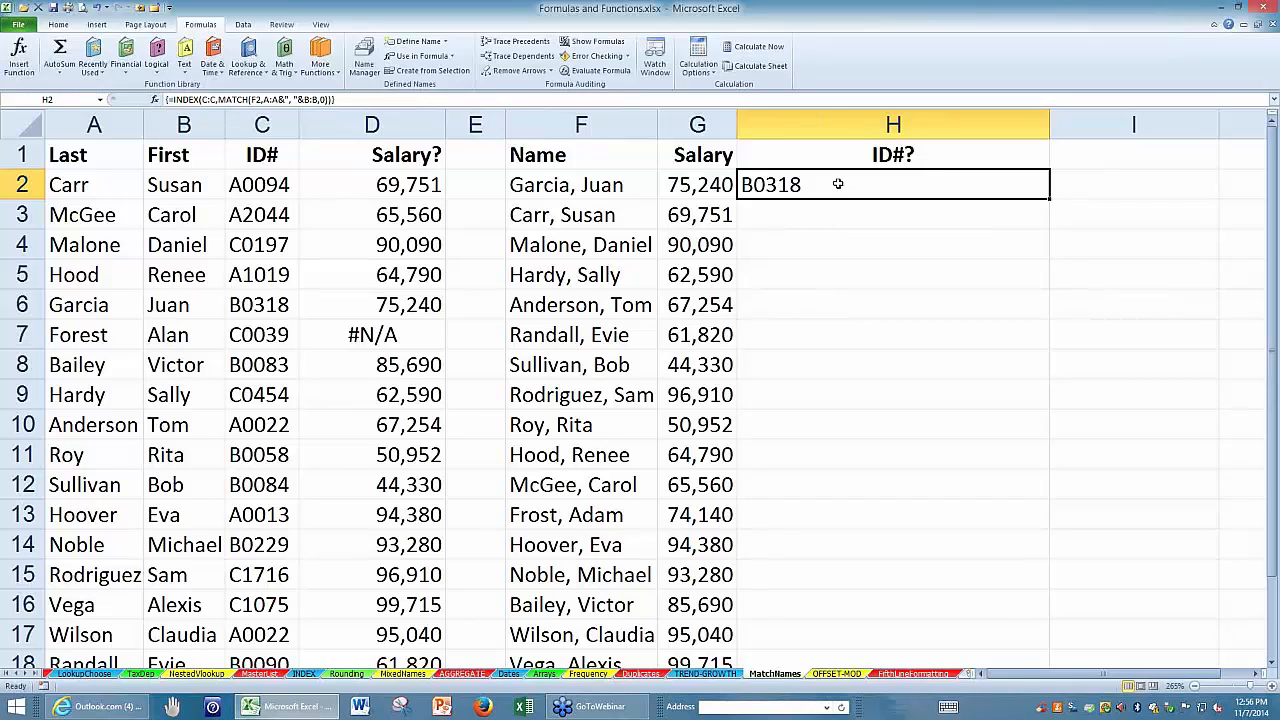
Review the INDEX and MATCH formula in H2 and re-enter it as an array formula.
{"action": "key", "text": "F2"}
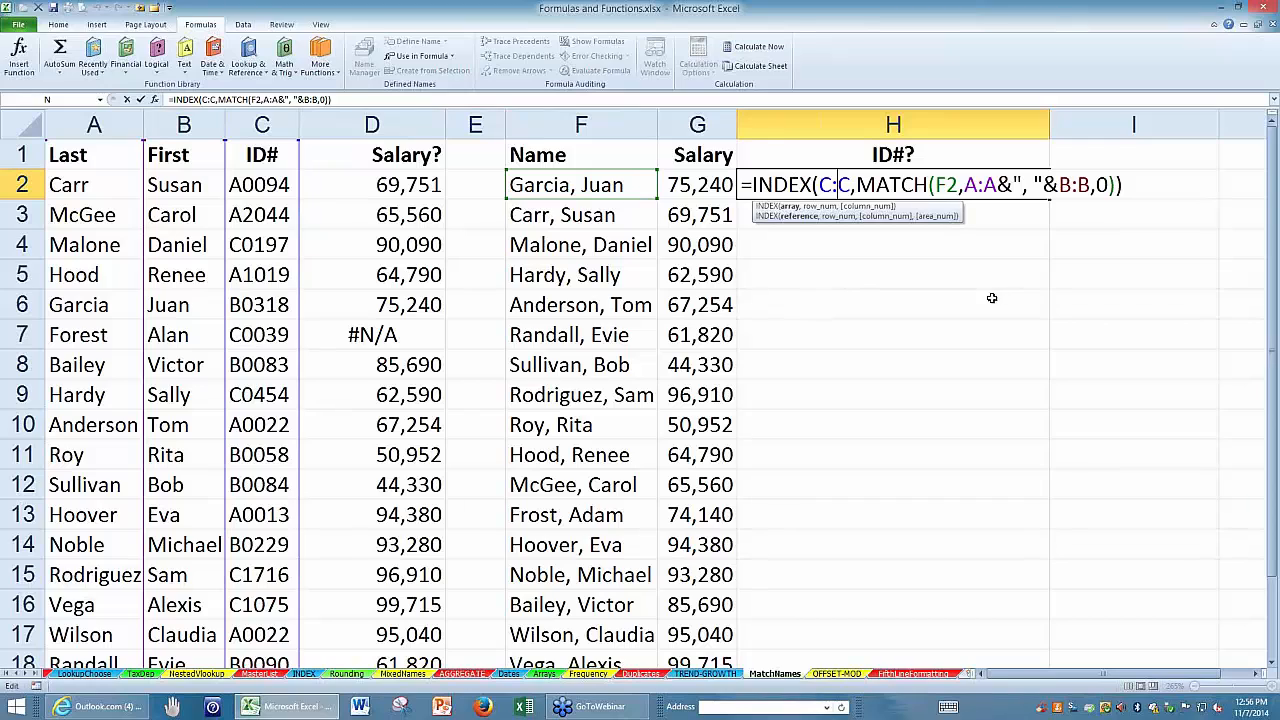
{"action": "key", "text": "ctrl+shift+Return"}
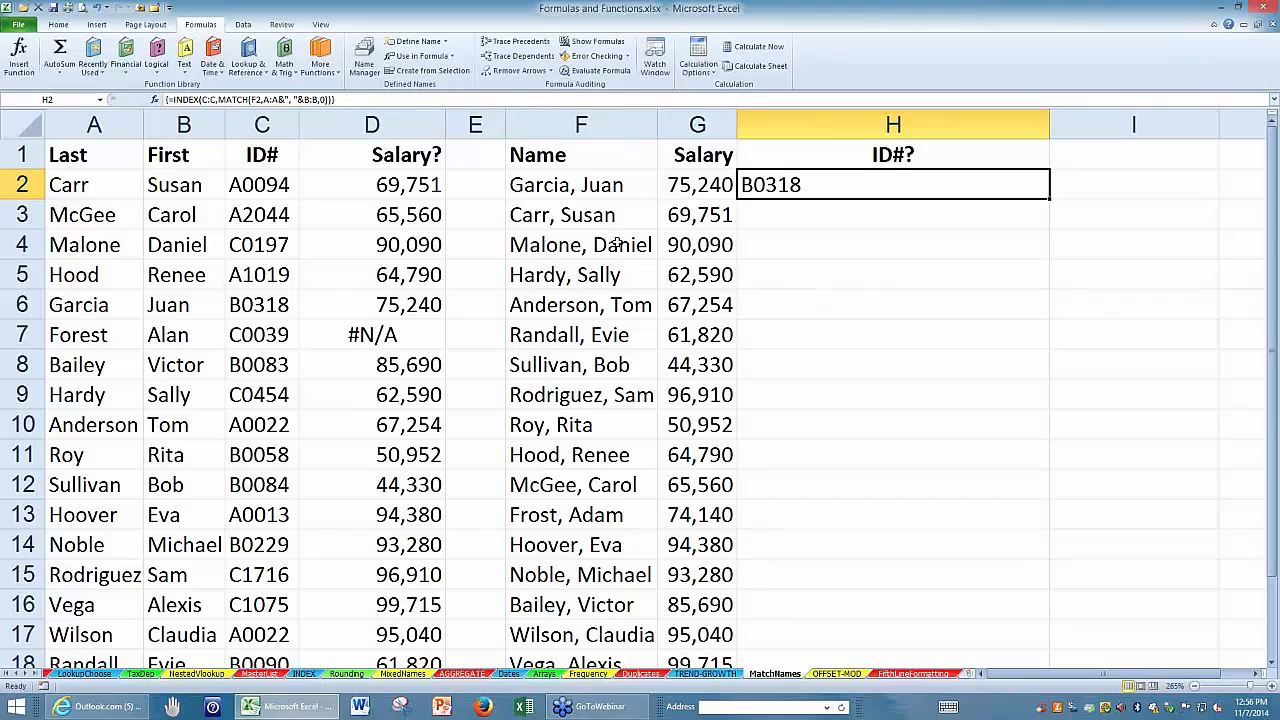
Copy the name in F3 of MatchNames to cell X2 of the TREND-GROWTH sheet and widen column X to fit it.
{"action": "left_click", "coordinate": [603, 218]}
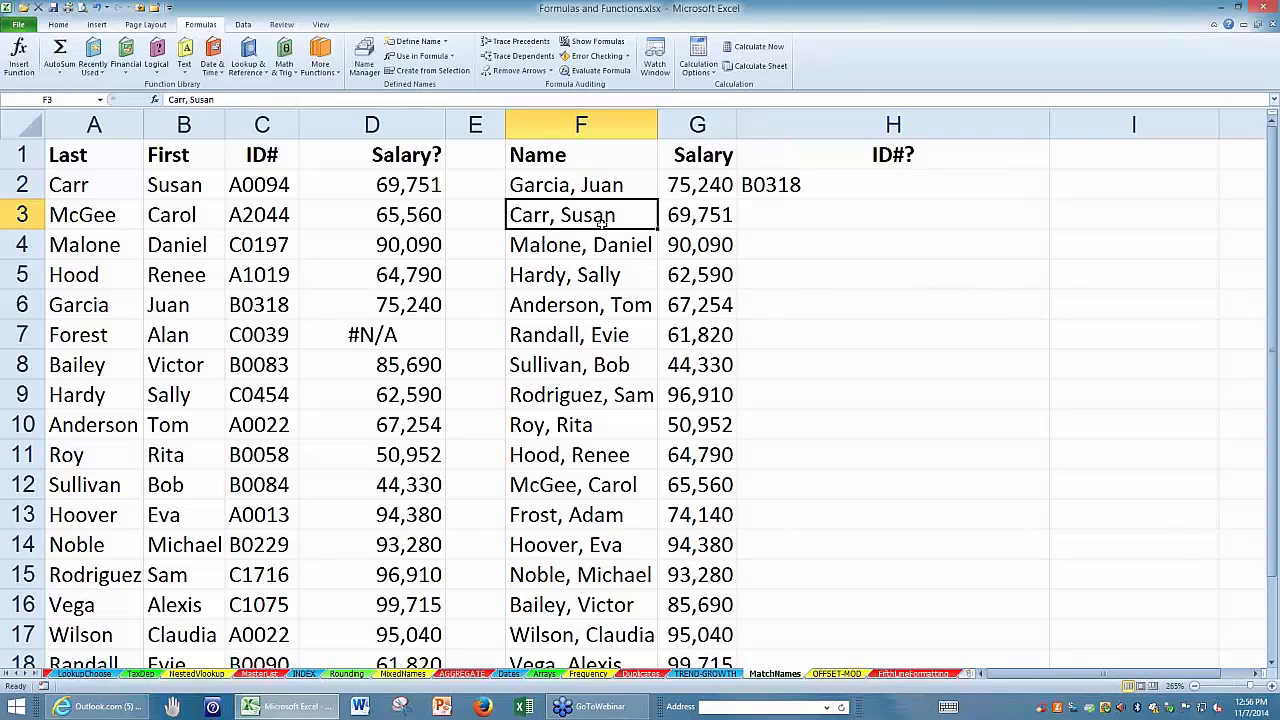
{"action": "key", "text": "ctrl+c"}
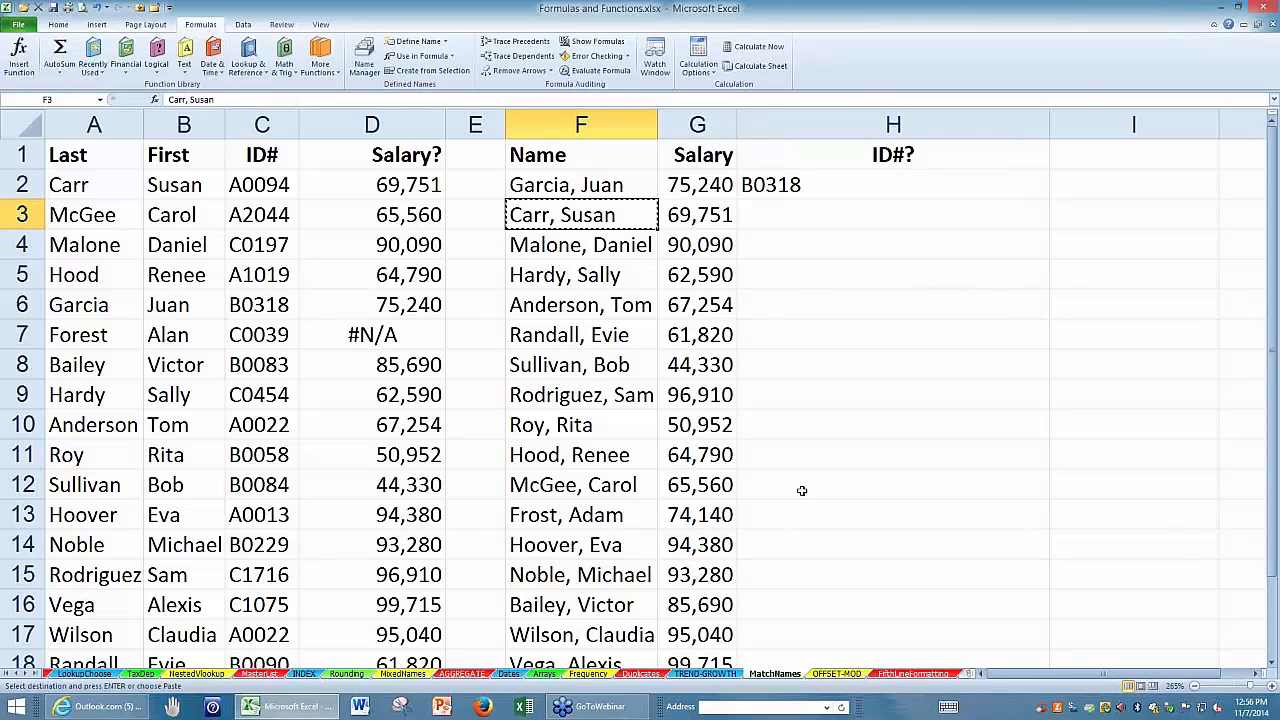
{"action": "left_click", "coordinate": [698, 675]}
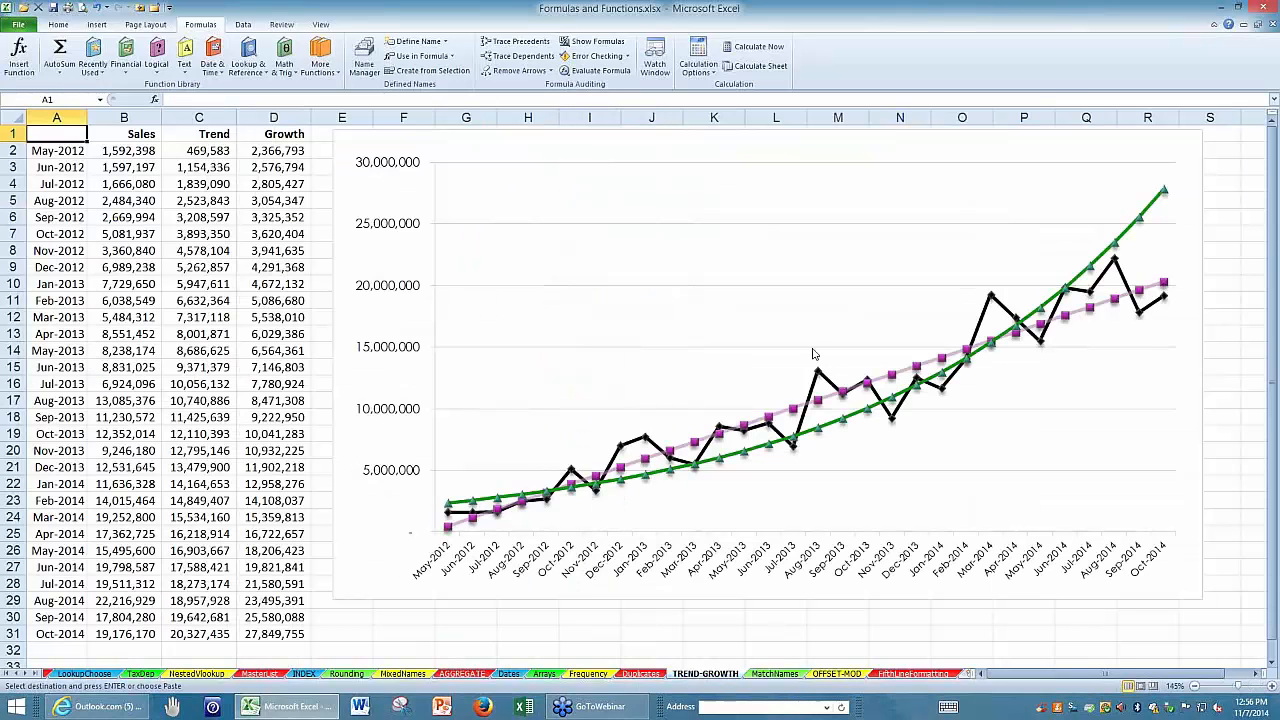
{"action": "left_click", "coordinate": [1257, 677]}
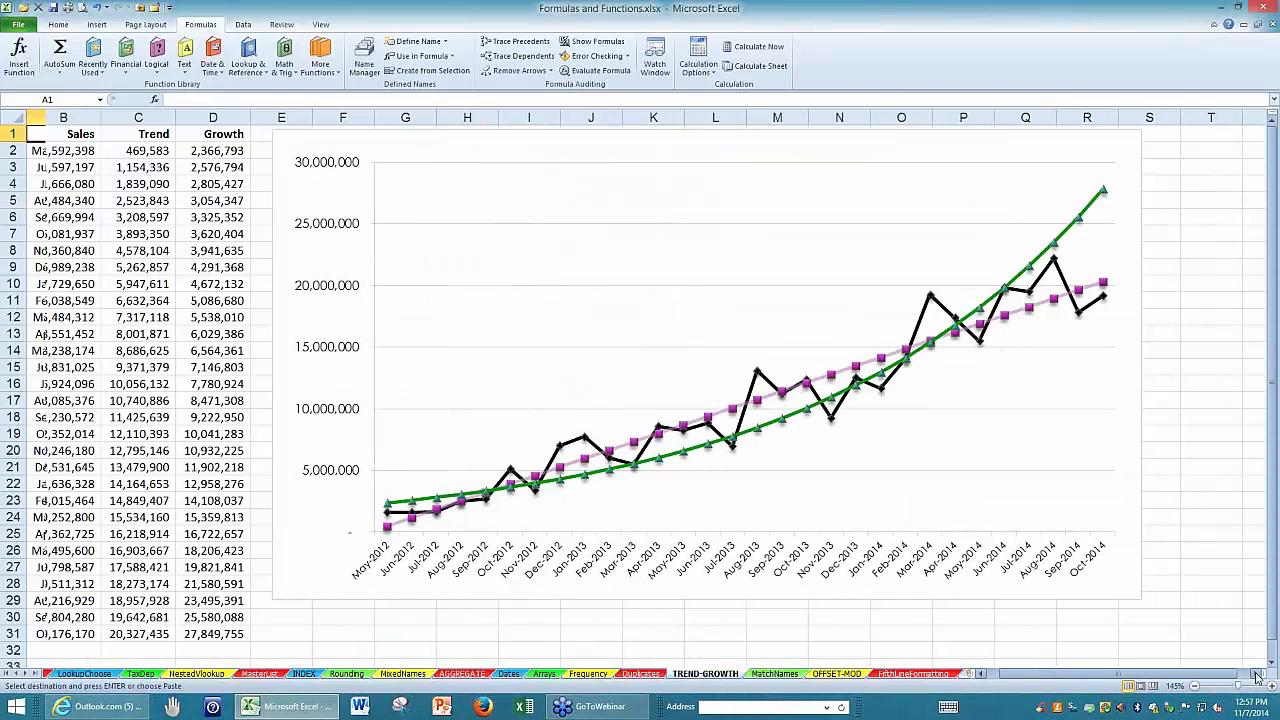
{"action": "left_click", "coordinate": [320, 147]}
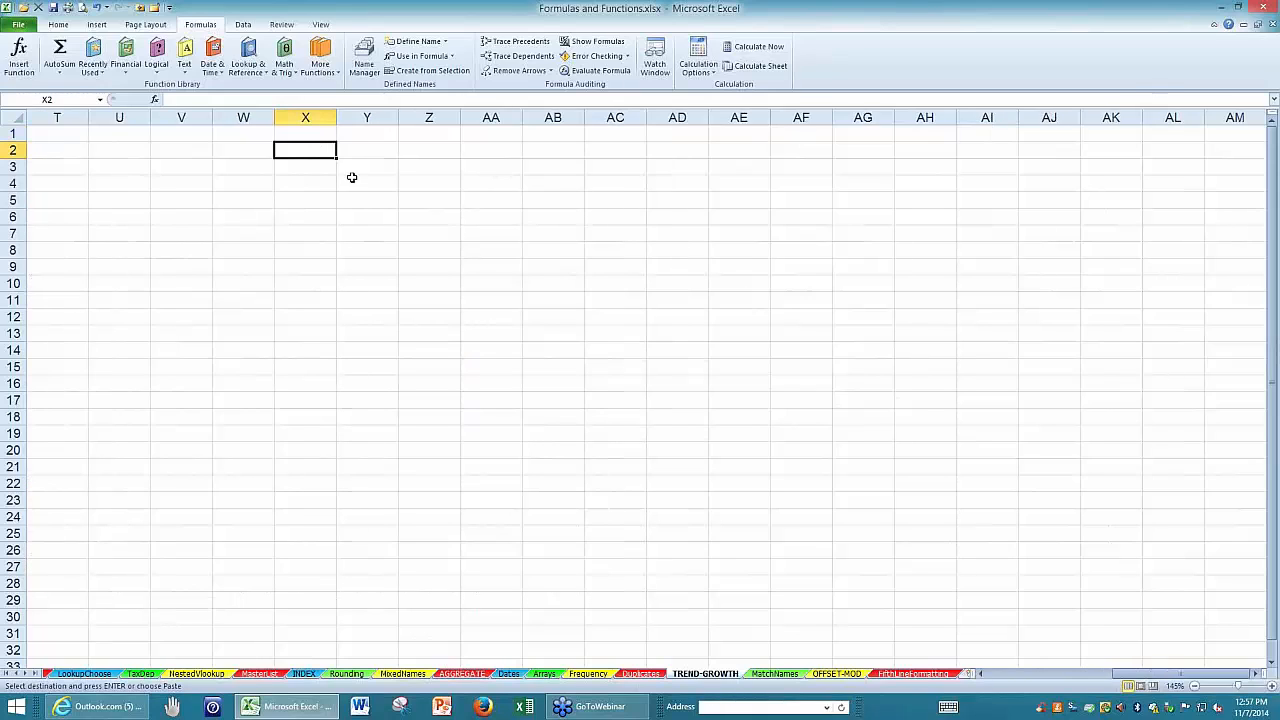
{"action": "scroll", "coordinate": [380, 240], "scroll_direction": "up", "scroll_amount": 7, "text": "ctrl"}
{"action": "scroll", "coordinate": [146, 166], "scroll_direction": "up", "scroll_amount": 5, "text": "ctrl"}
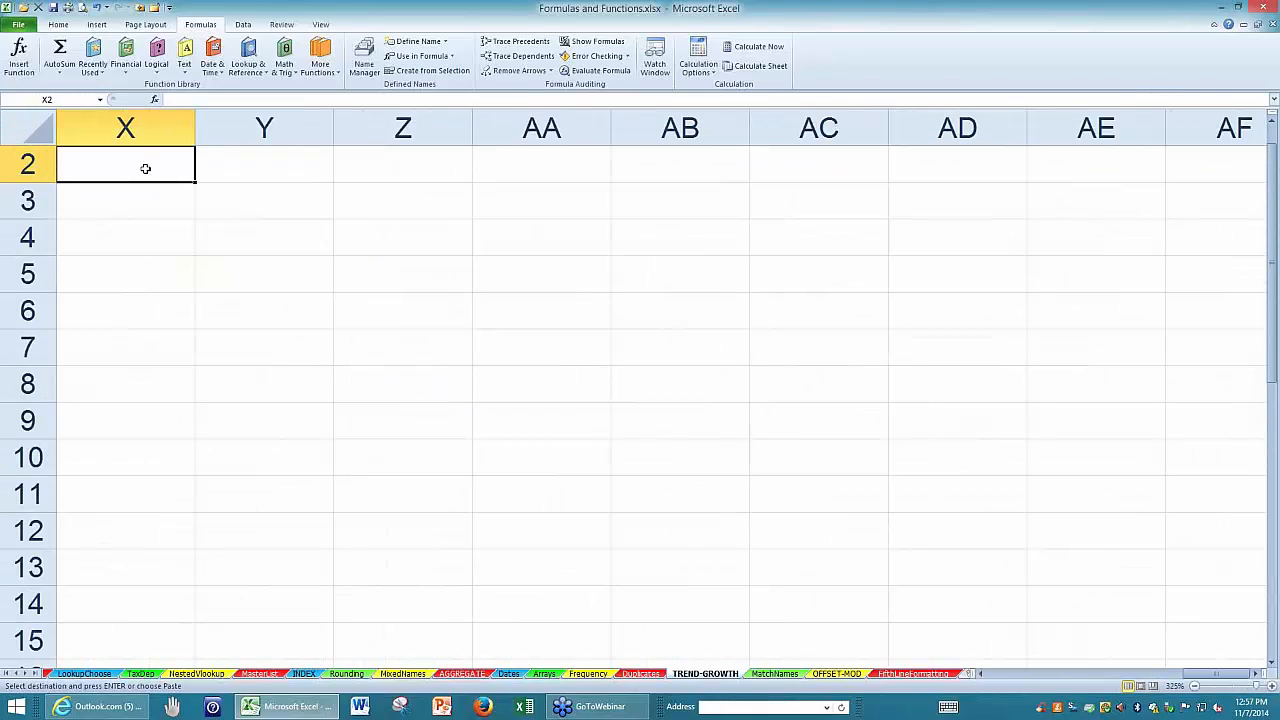
{"action": "key", "text": "ctrl+v"}
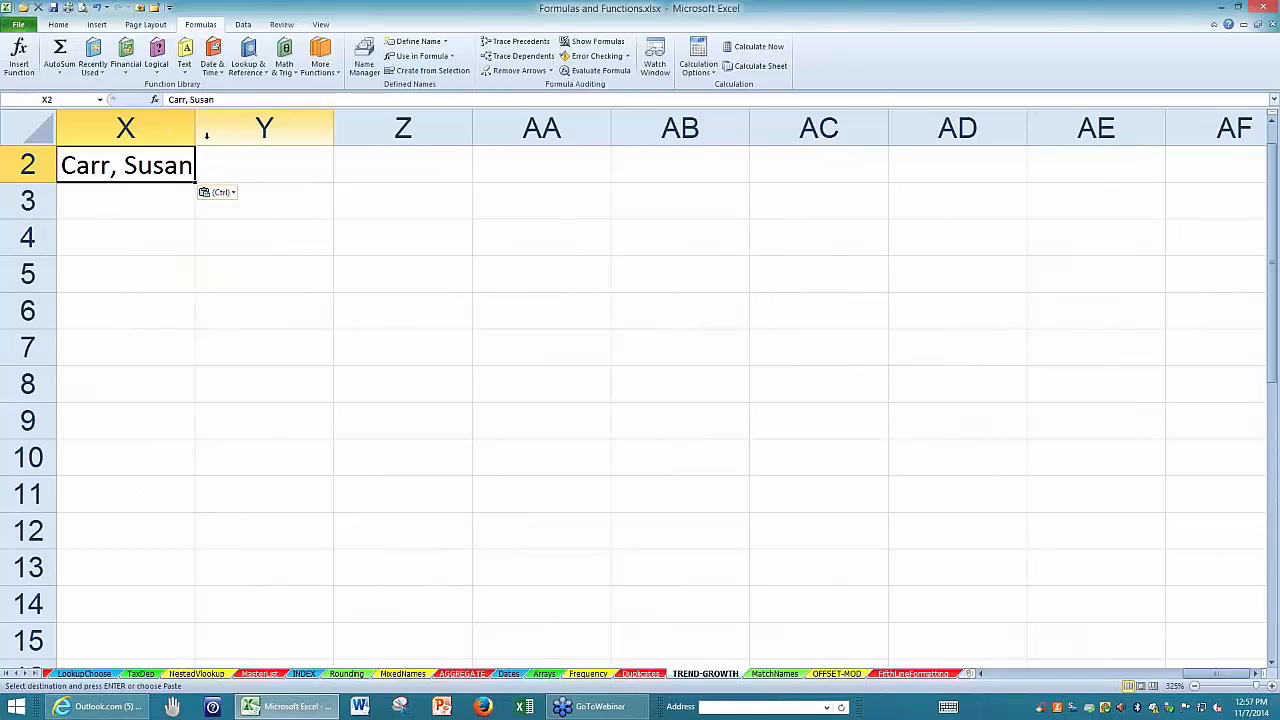
{"action": "left_click_drag", "start_coordinate": [196, 124], "coordinate": [206, 125]}
Start a MATCH formula in Y2 of TREND-GROWTH with the name in X2 as its lookup value.
{"action": "left_click", "coordinate": [292, 169]}
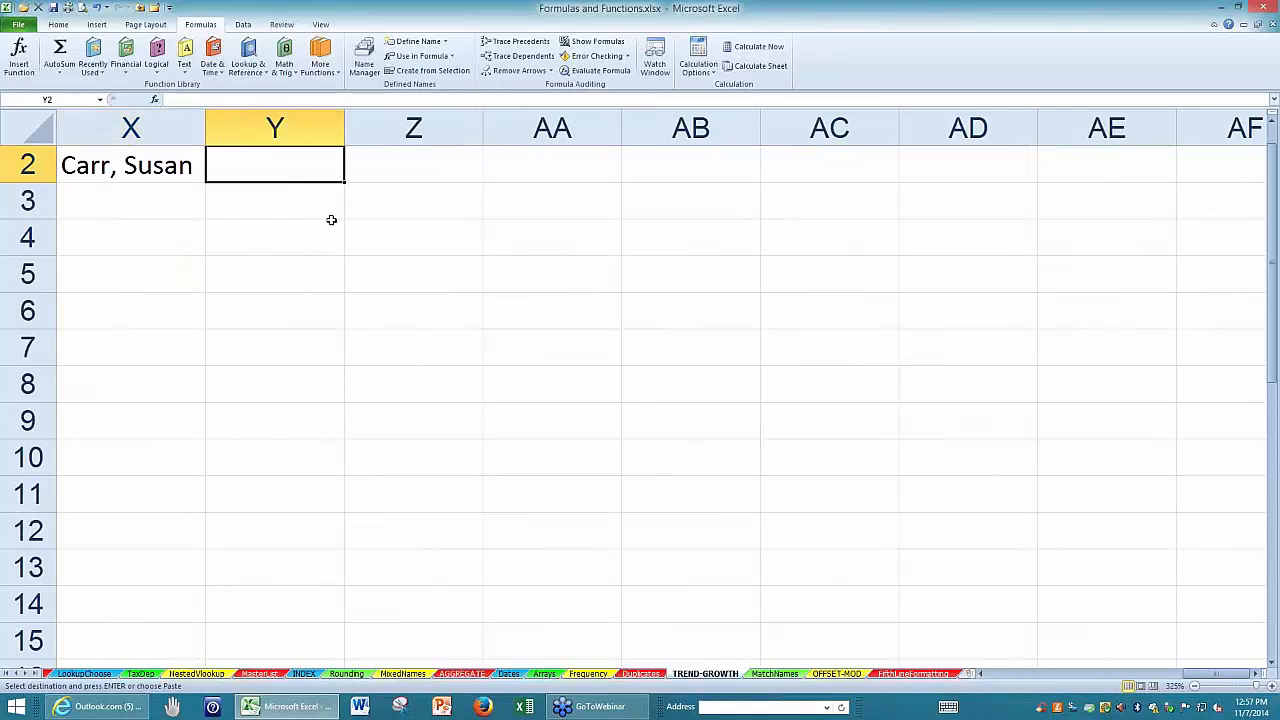
{"action": "type", "text": "=mat"}
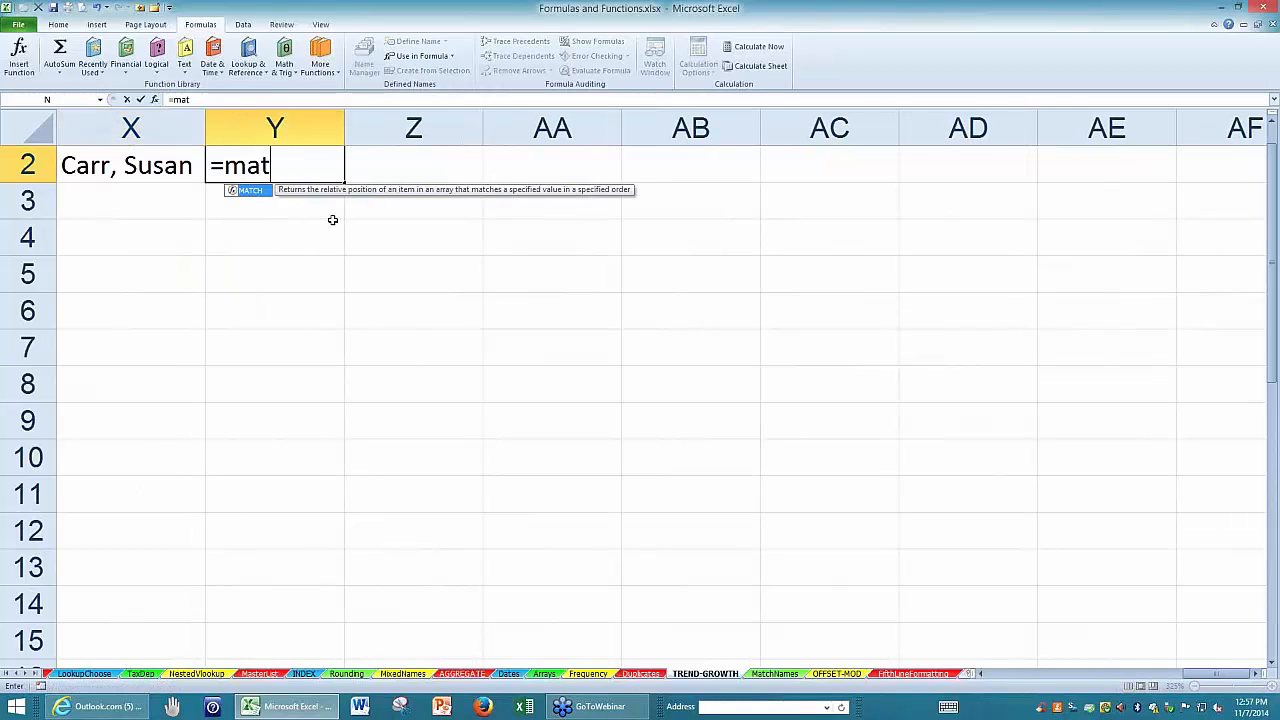
{"action": "type", "text": "ch("}
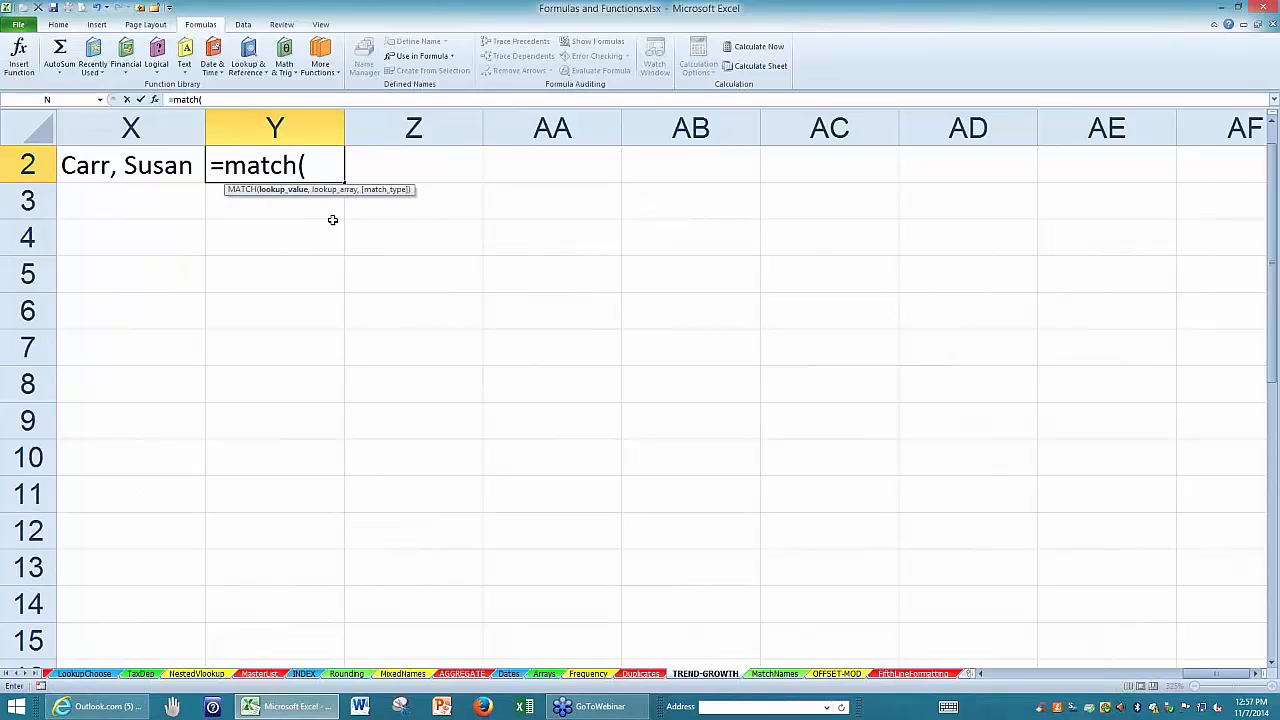
{"action": "left_click", "coordinate": [170, 170]}
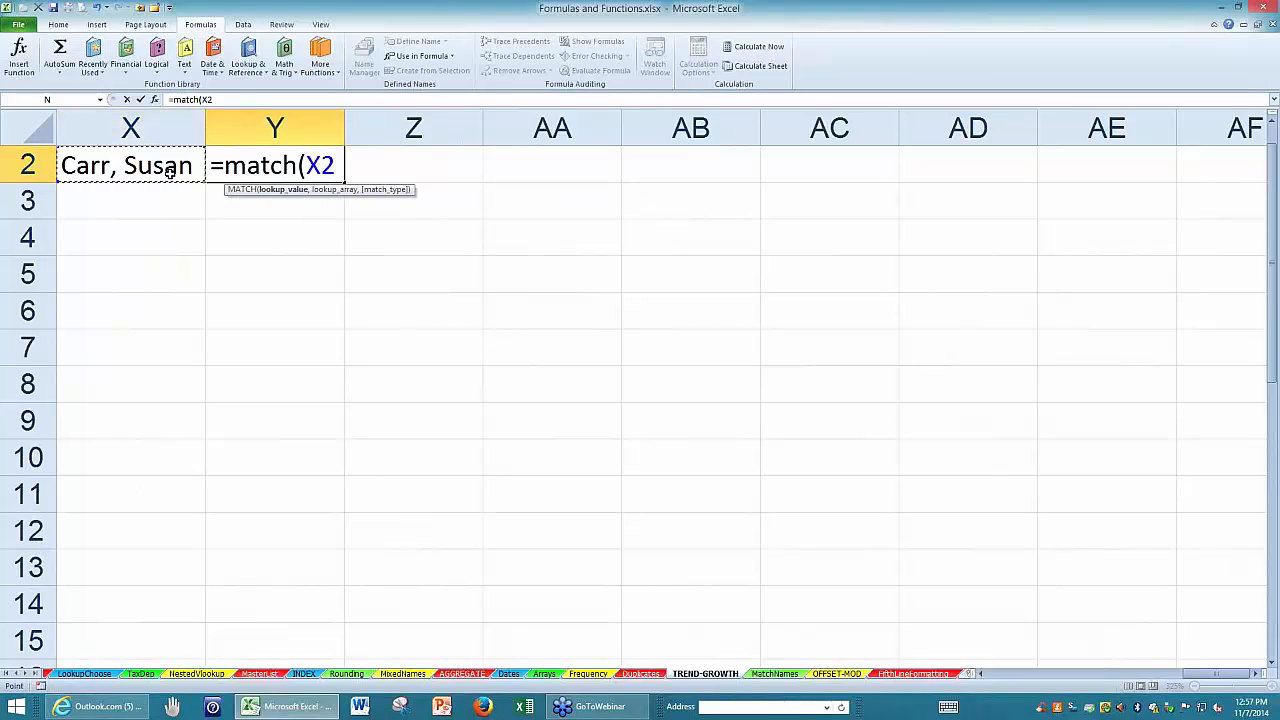
{"action": "type", "text": ","}
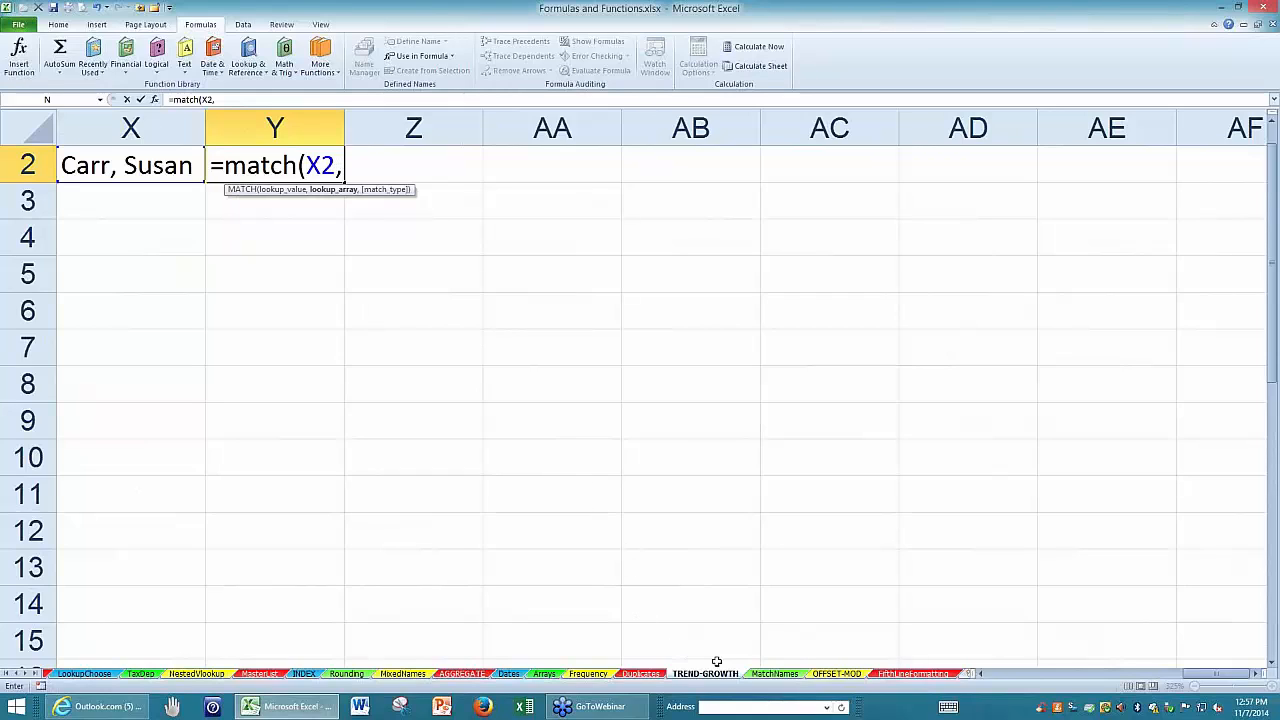
Complete the Y2 formula as =MATCH(X2,MatchNames!A:A&", "&MatchNames!B:B,0) and enter it as an array formula.
{"action": "left_click", "coordinate": [775, 674]}
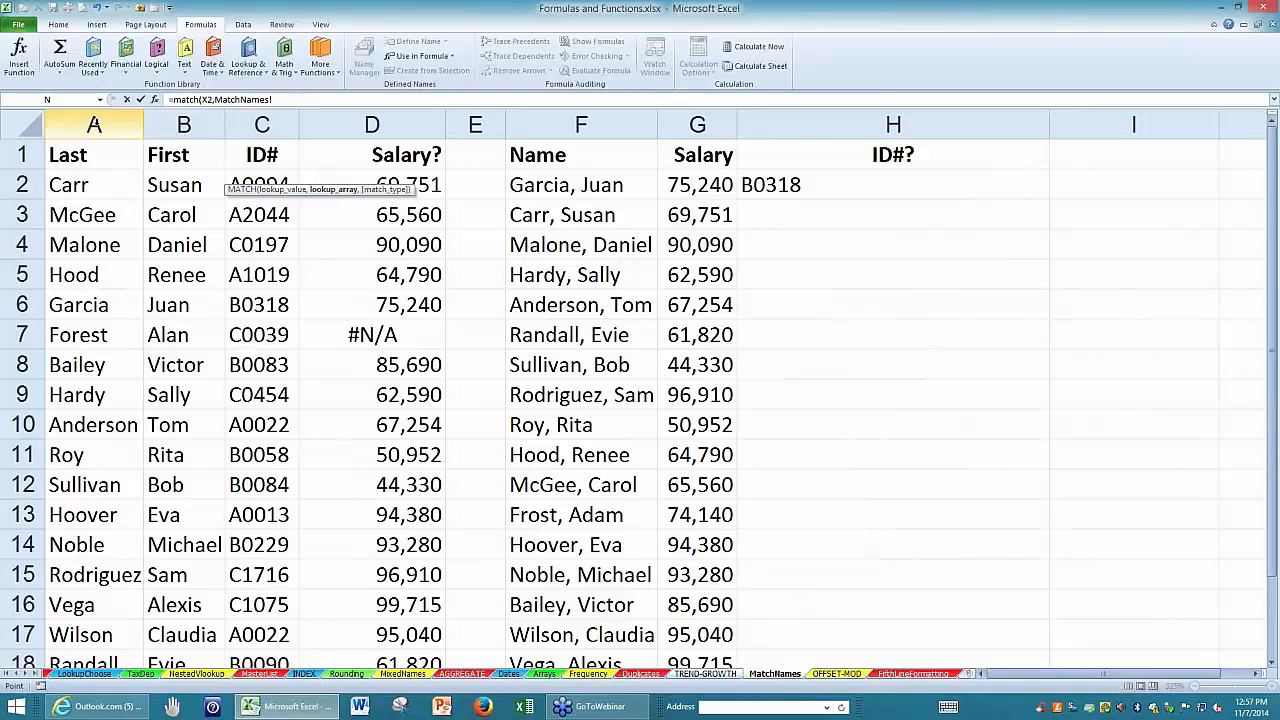
{"action": "left_click", "coordinate": [94, 124]}
{"action": "type", "text": "&"}
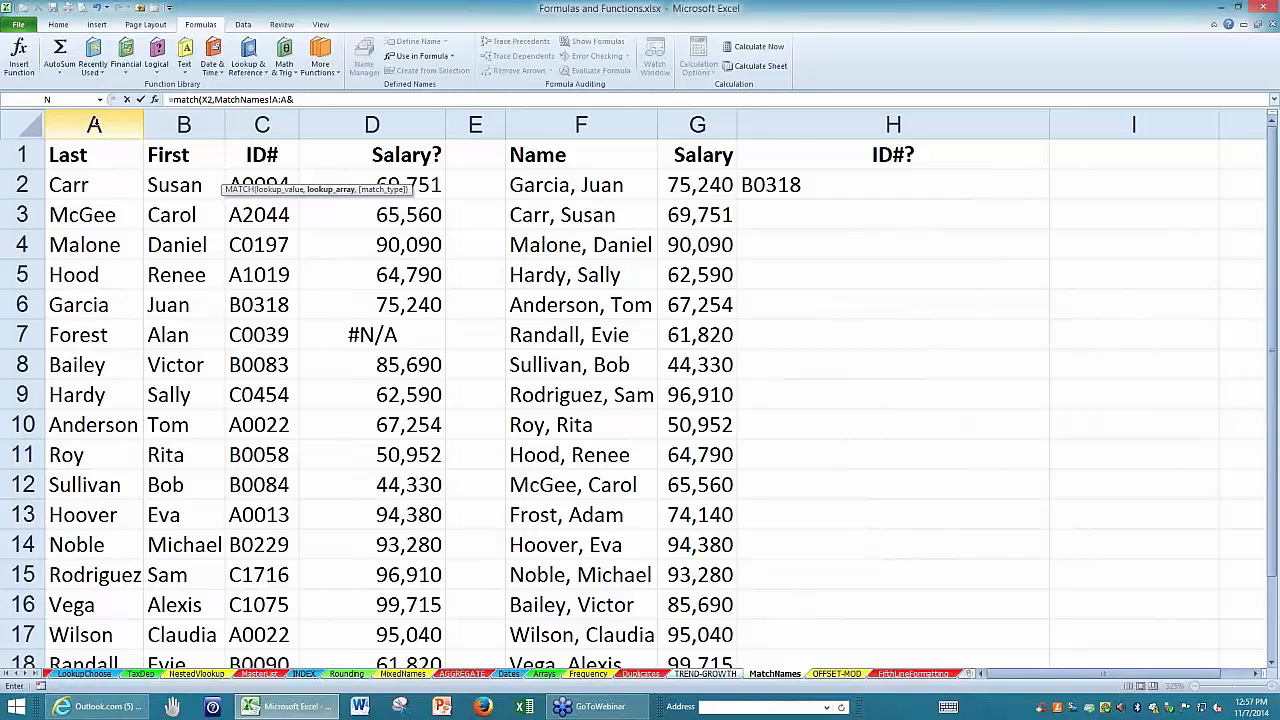
{"action": "type", "text": "\", \"&"}
{"action": "left_click", "coordinate": [180, 121]}
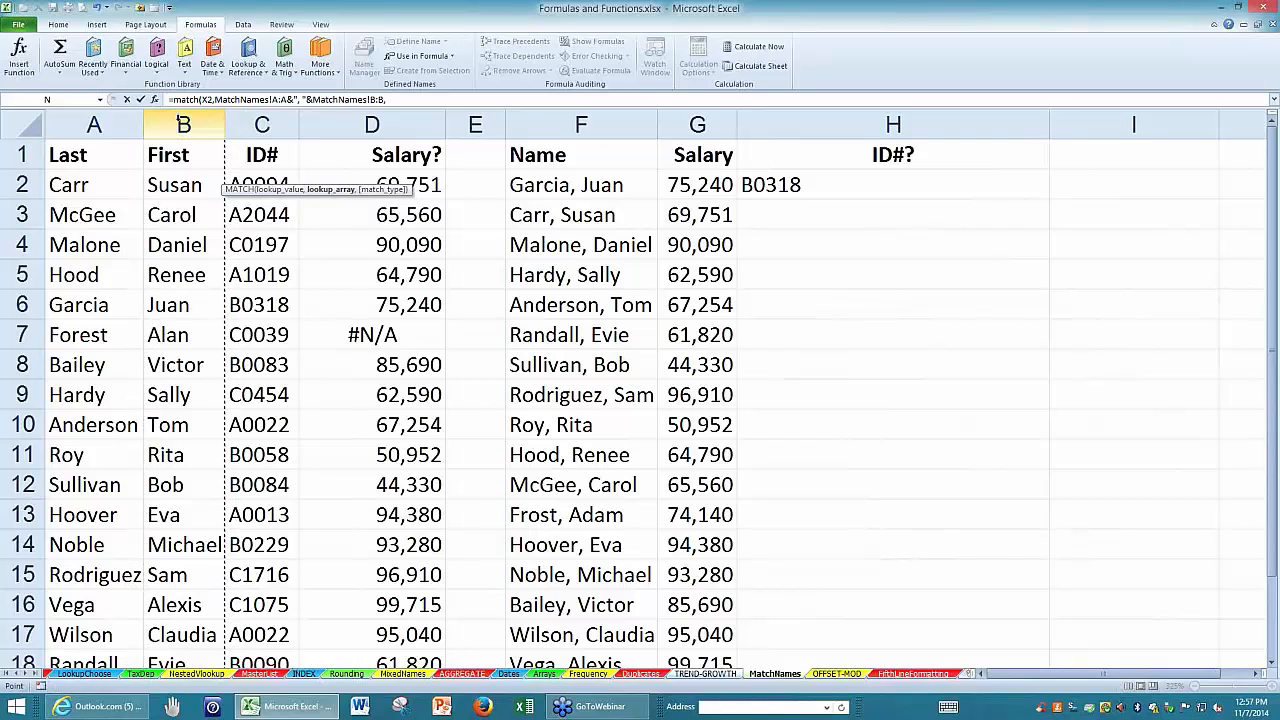
{"action": "type", "text": ","}
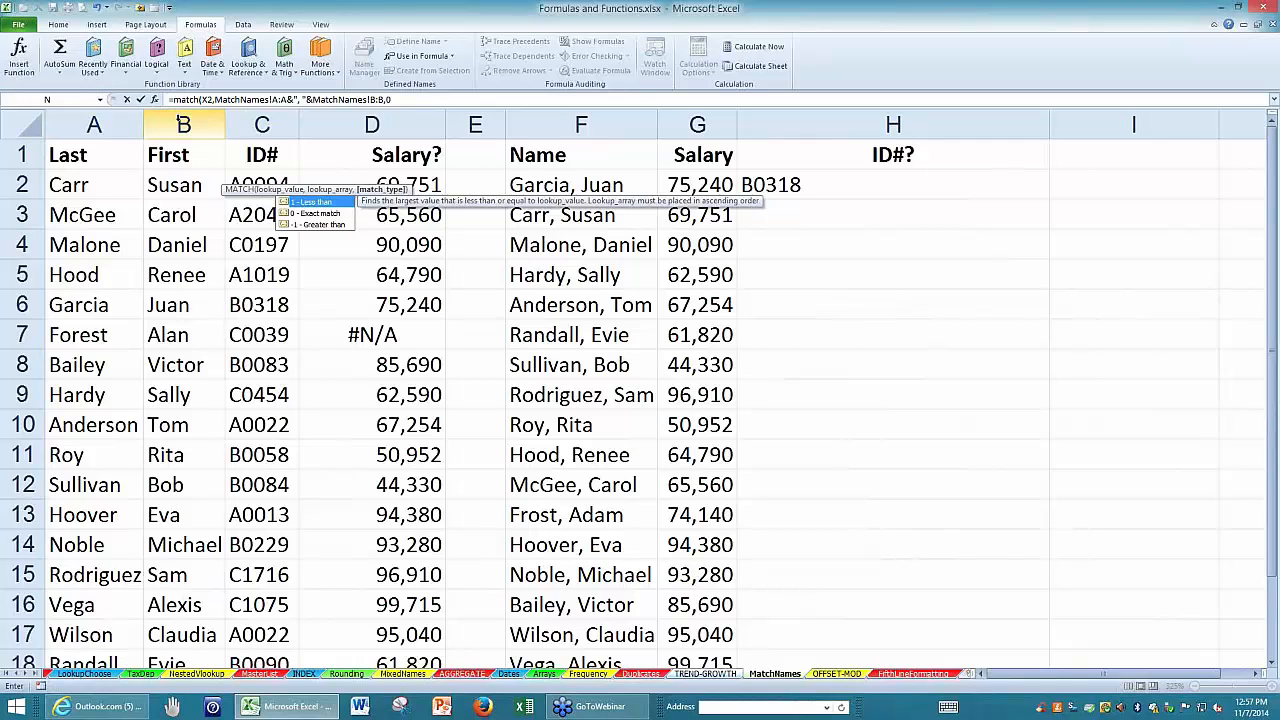
{"action": "type", "text": "0"}
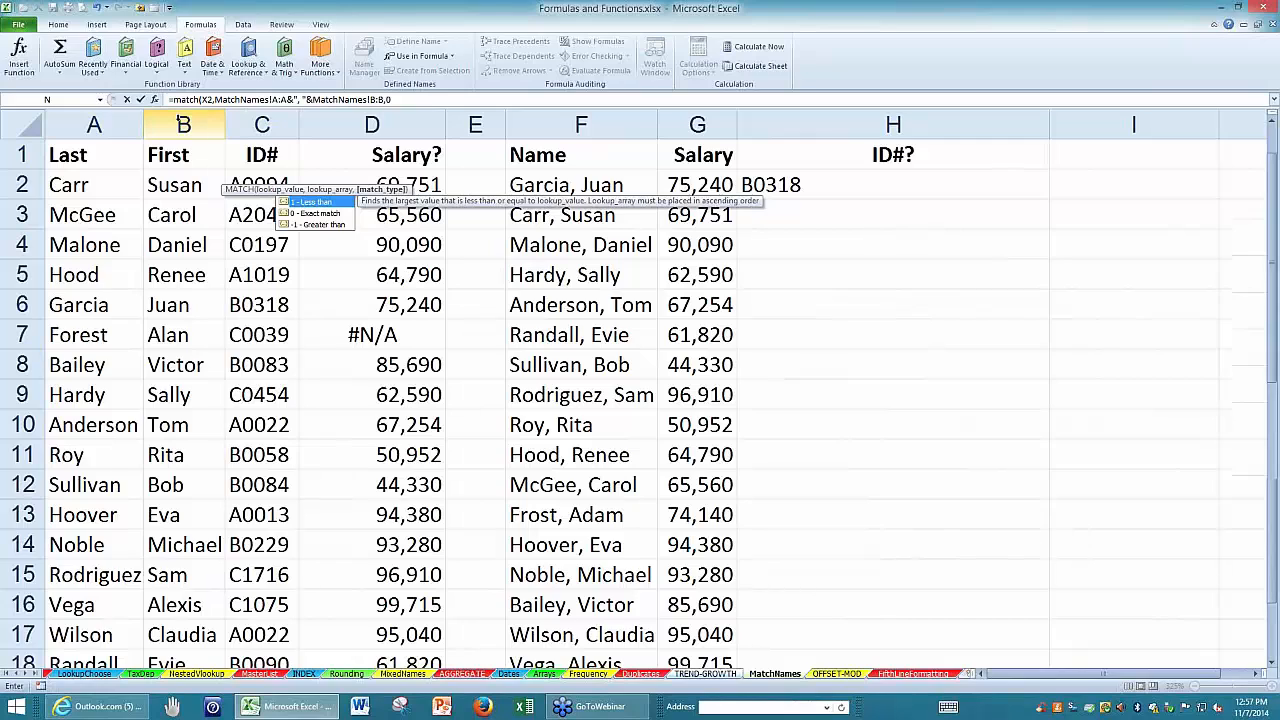
{"action": "key", "text": "Return"}
{"action": "double_click", "coordinate": [279, 165]}
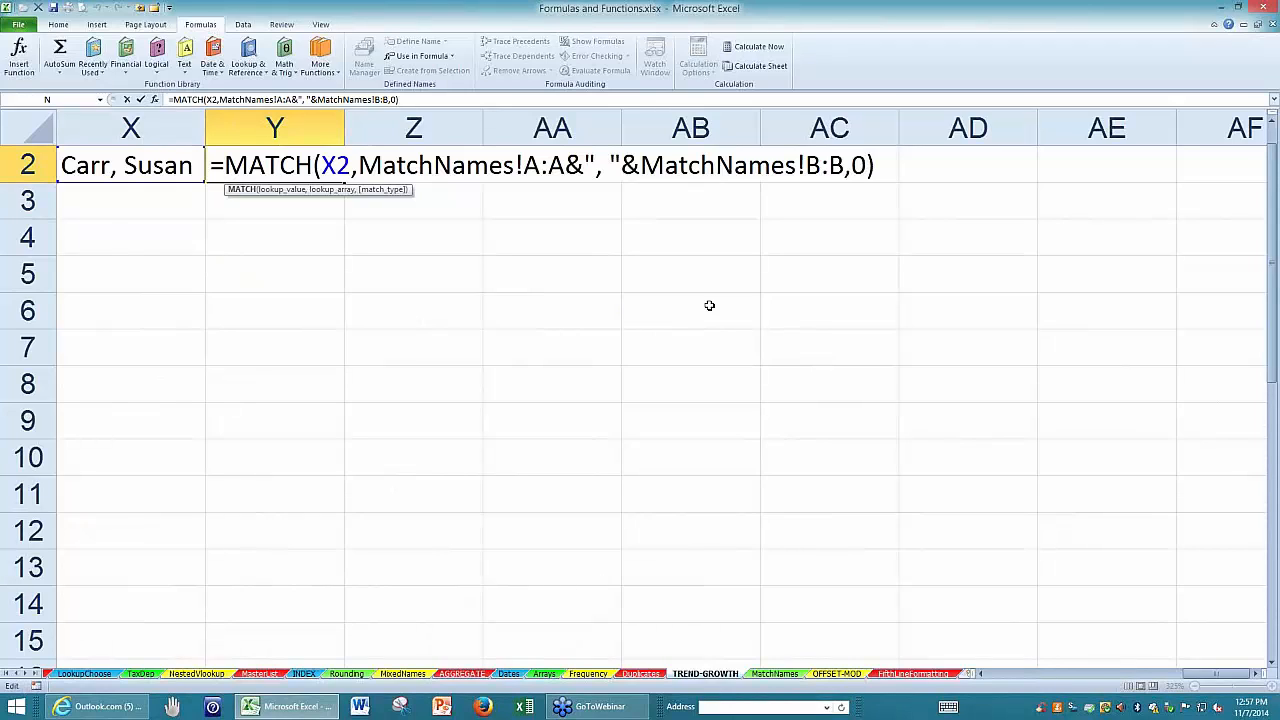
{"action": "key", "text": "ctrl+shift+Return"}
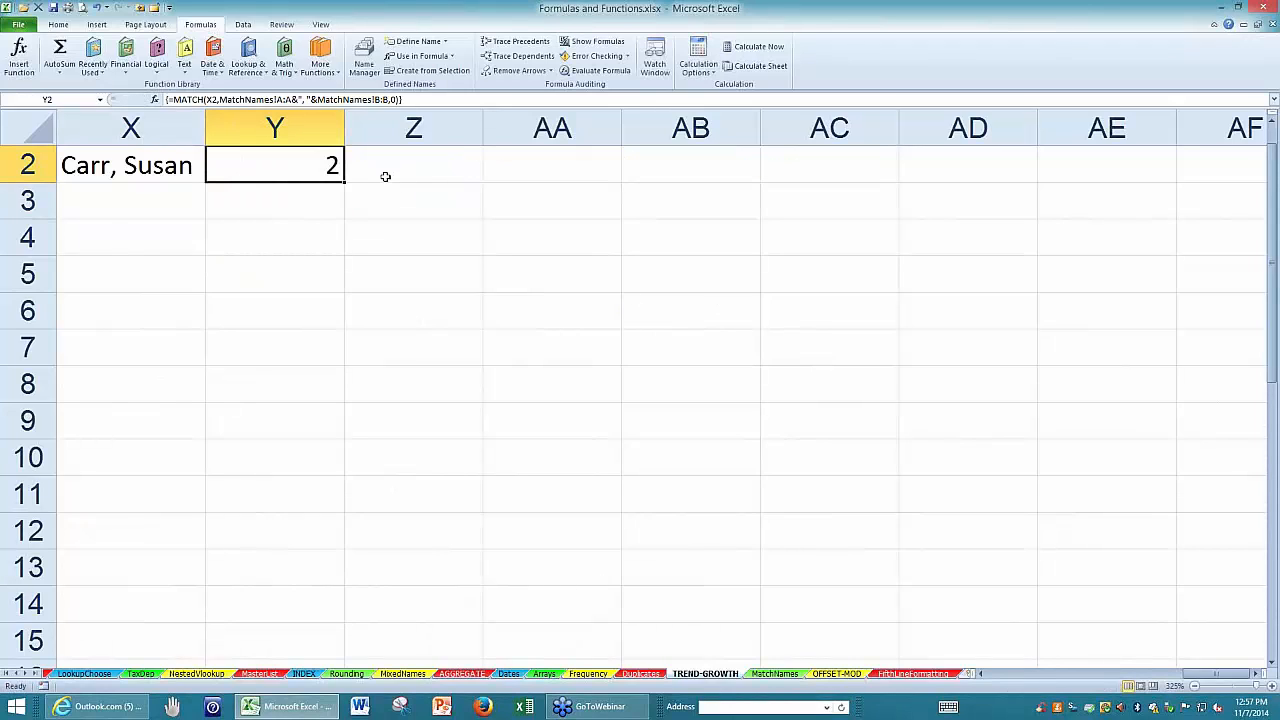
Review the arguments of the Y2 MATCH formula and re-enter it as an ordinary, non-array formula.
{"action": "double_click", "coordinate": [308, 166]}
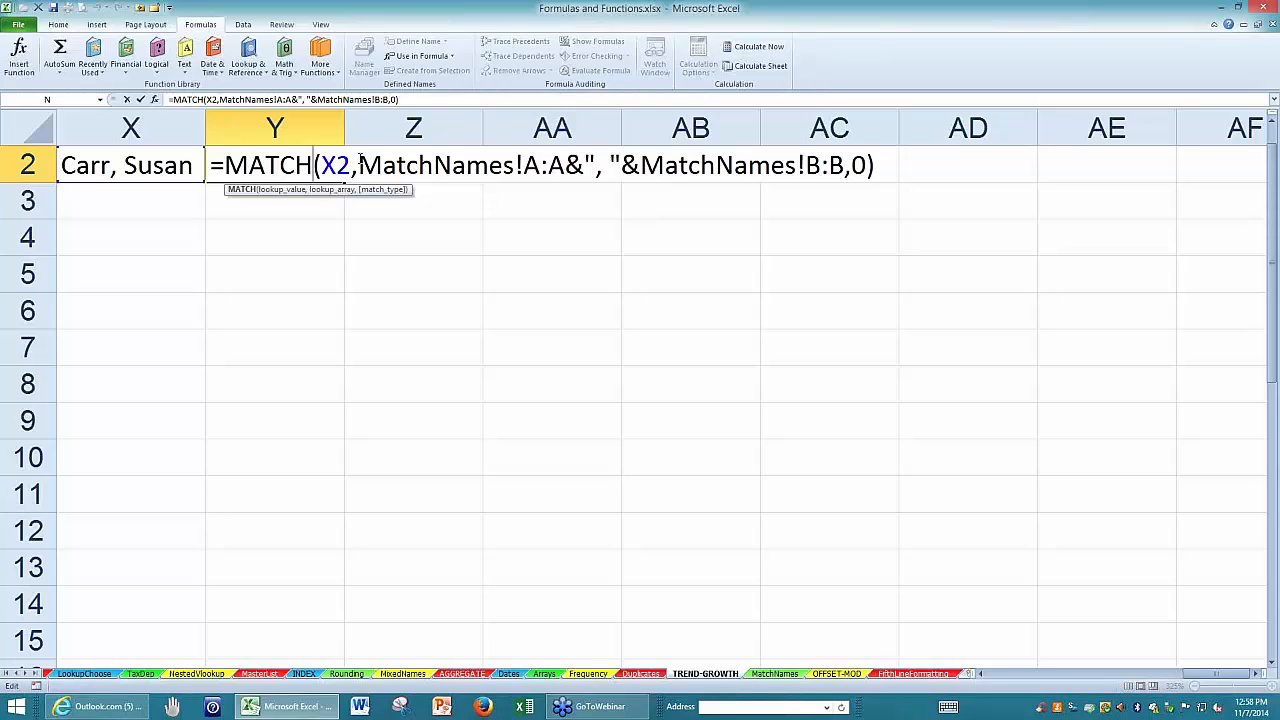
{"action": "left_click", "coordinate": [355, 165]}
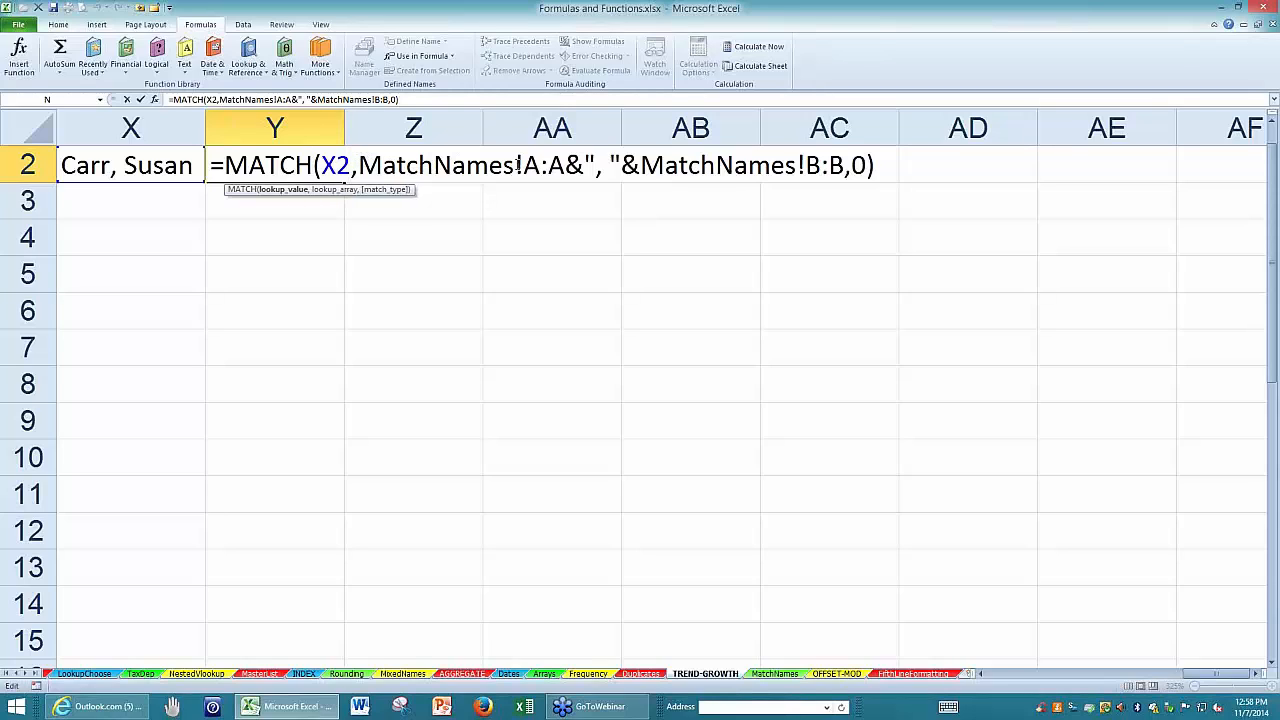
{"action": "left_click", "coordinate": [359, 165]}
{"action": "key", "text": "Return"}
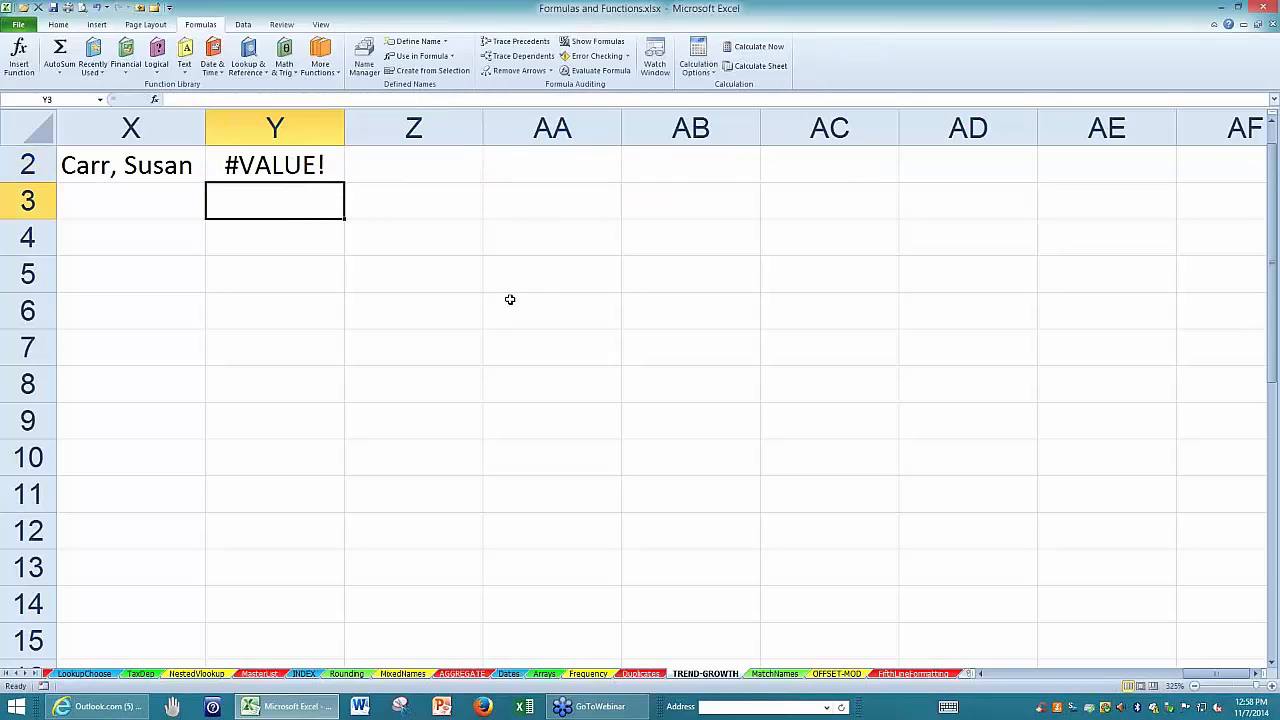
{"action": "double_click", "coordinate": [297, 165]}
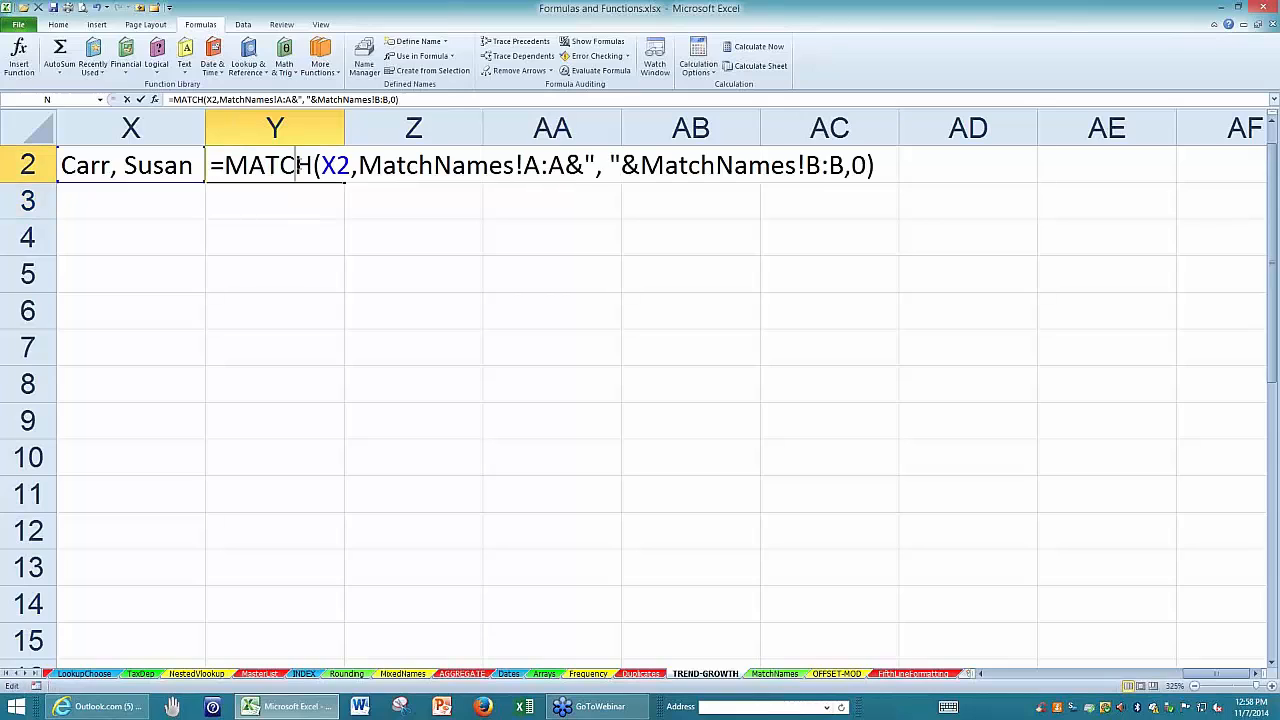
{"action": "key", "text": "shift+Return"}
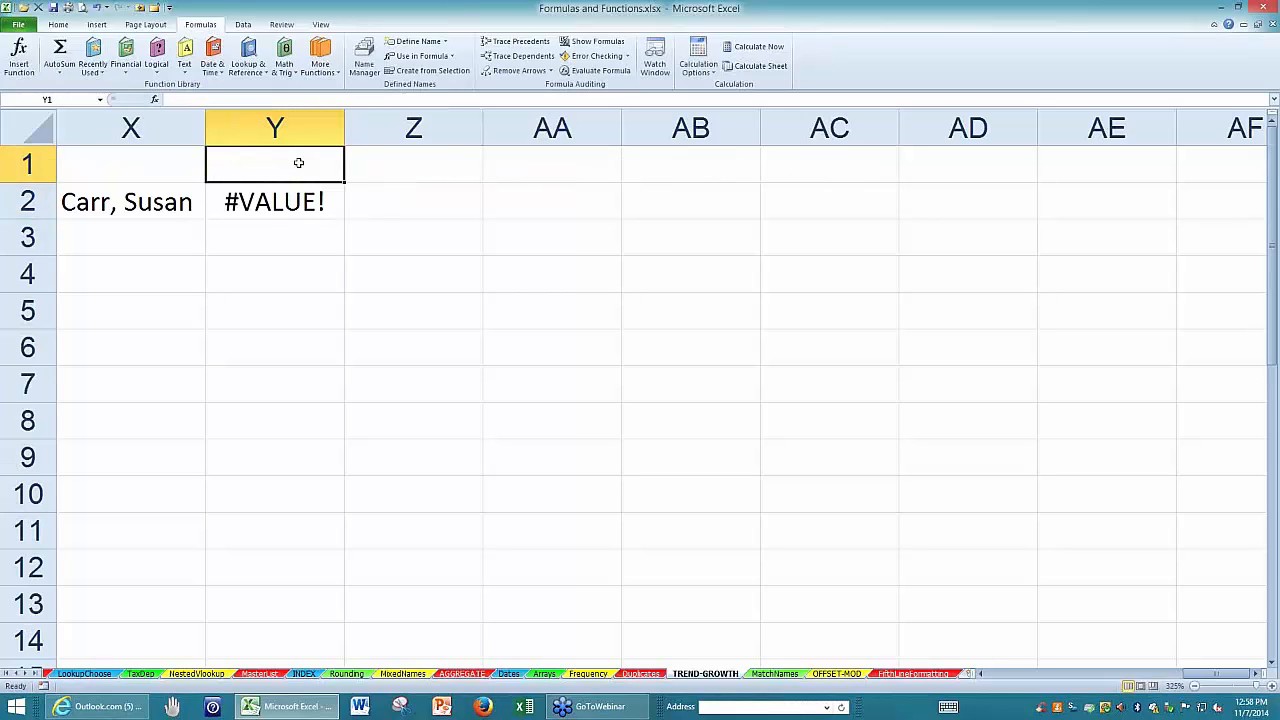
{"action": "left_click", "coordinate": [297, 200]}
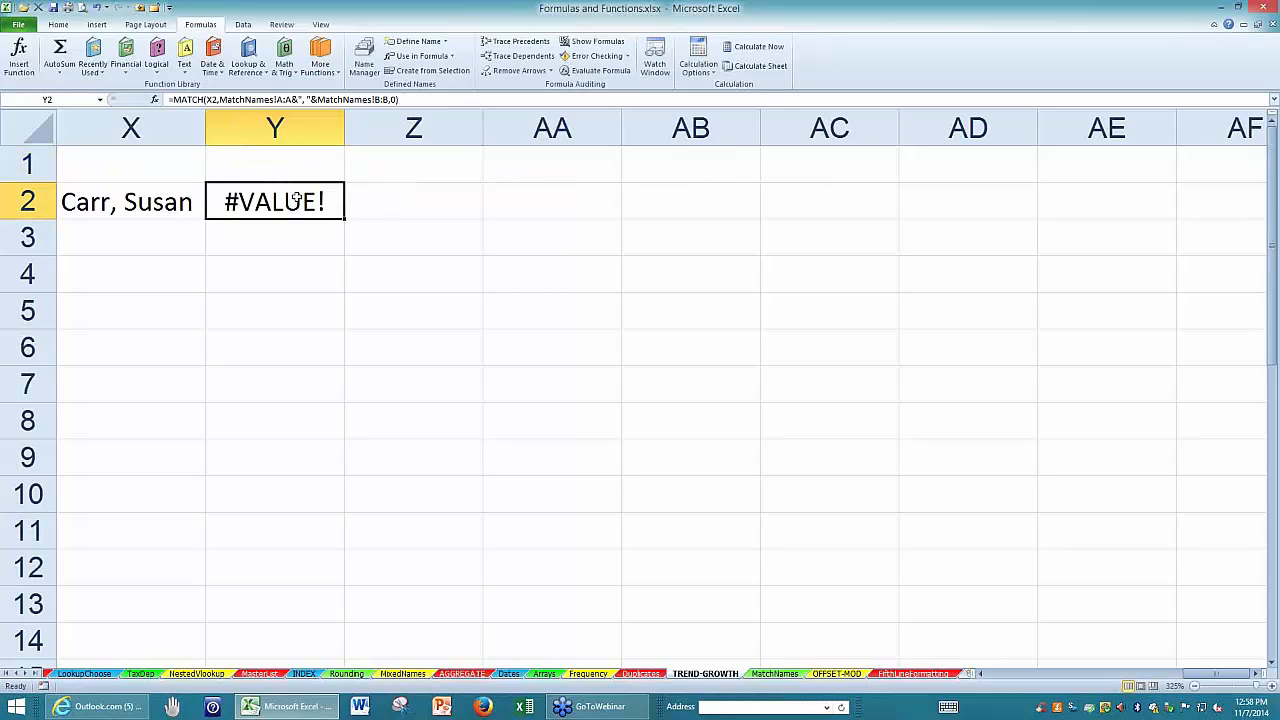
{"action": "double_click", "coordinate": [297, 200]}
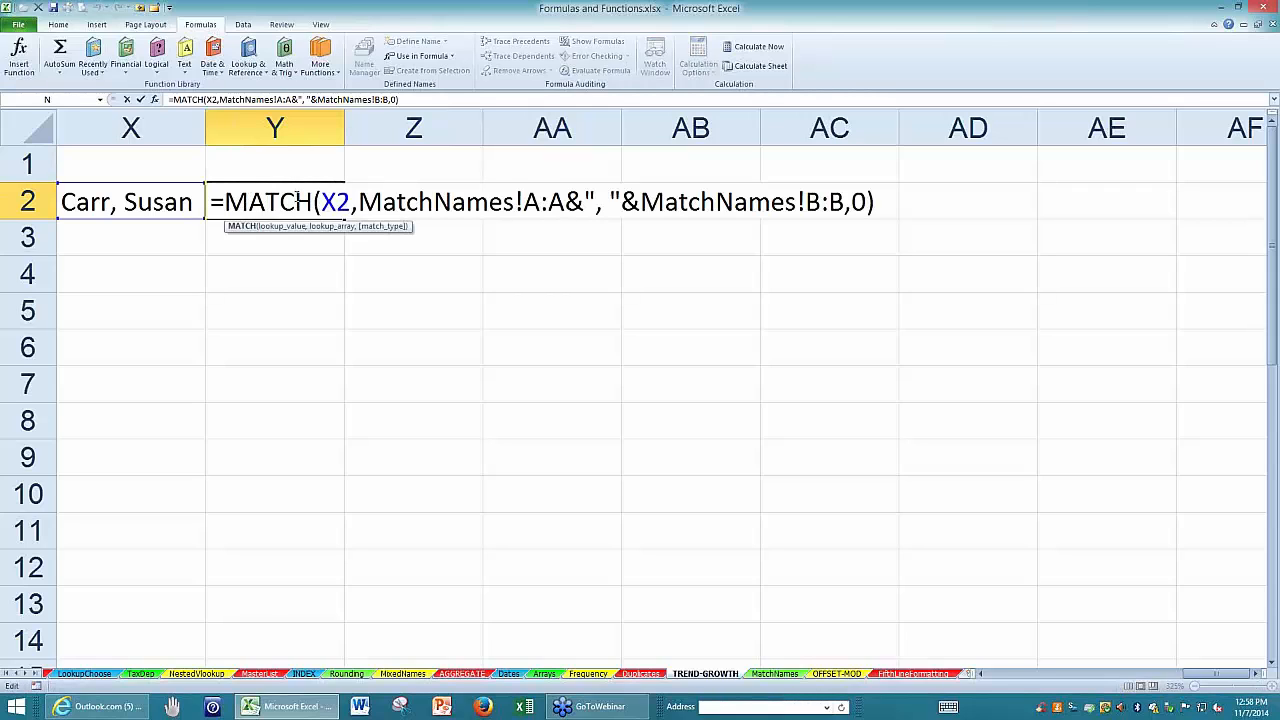
{"action": "key", "text": "Escape"}
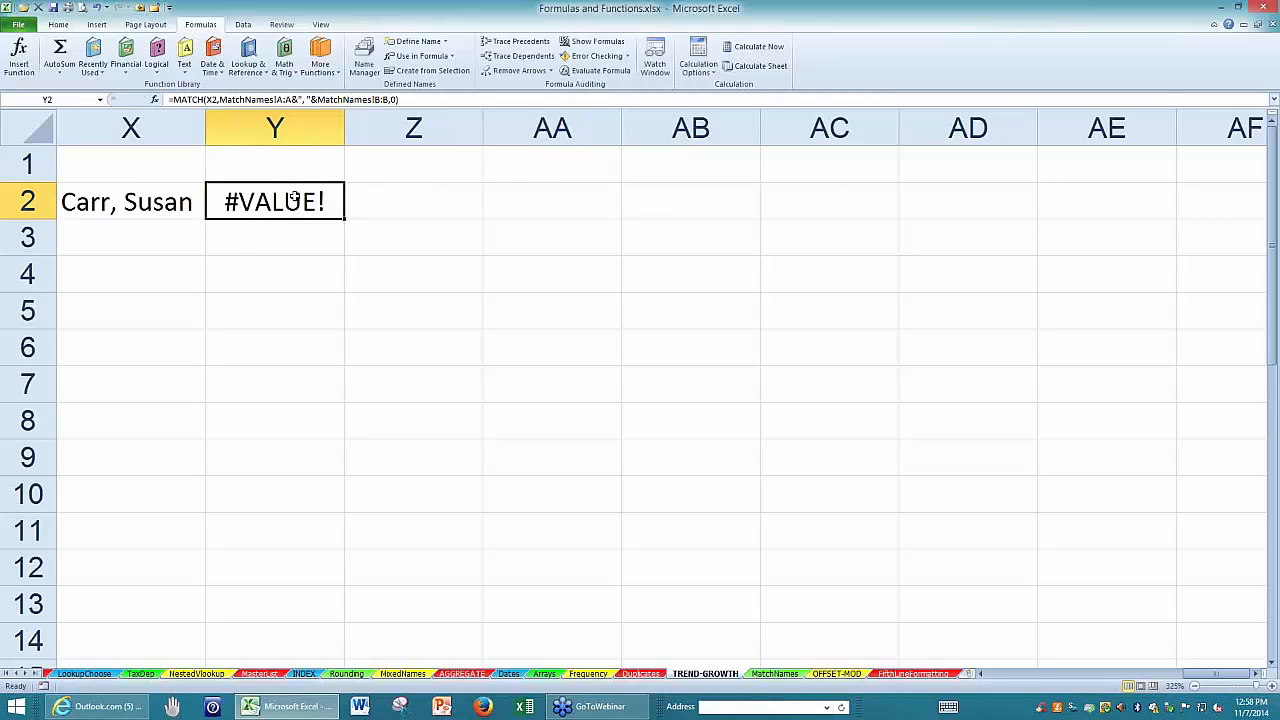
Wrap the Y2 formula in INDEX, entering =INDEX(MatchNames!C:C,MATCH(X2,MatchNames!A:A&", "&MatchNames!B:B,0)) as an array formula to return the ID.
{"action": "double_click", "coordinate": [293, 200]}
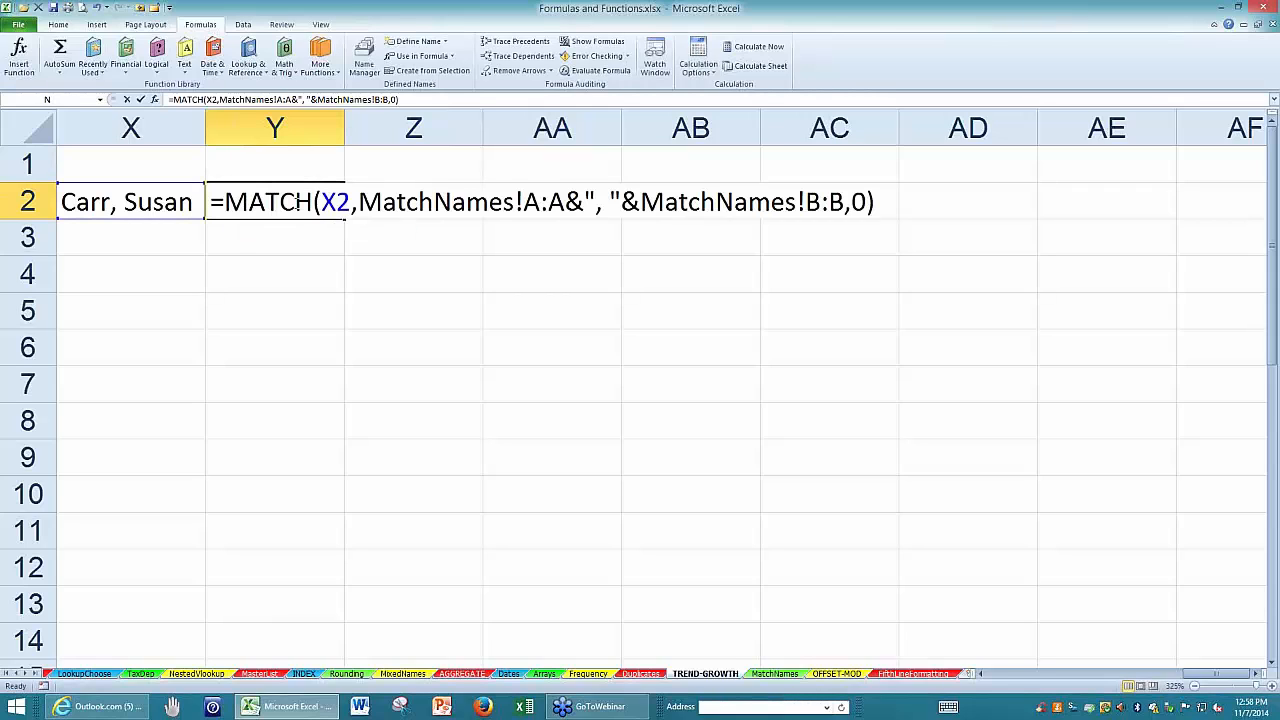
{"action": "left_click", "coordinate": [227, 200]}
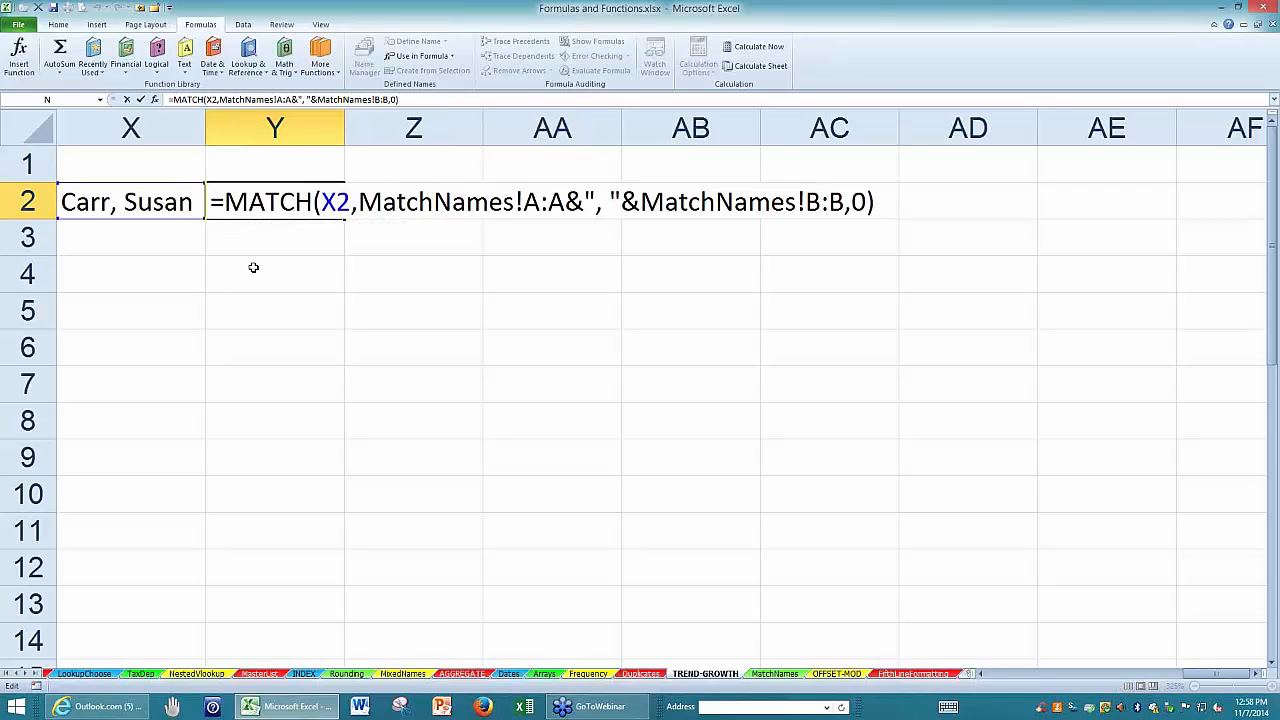
{"action": "type", "text": "index"}
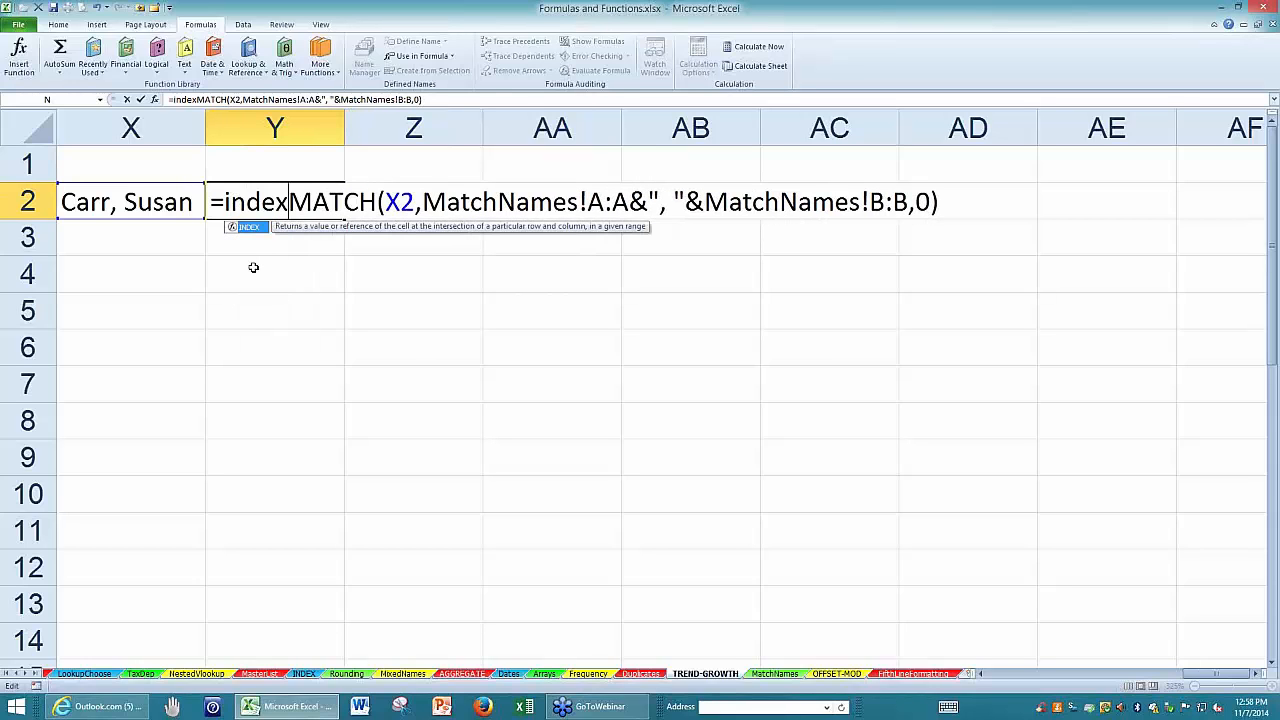
{"action": "type", "text": "("}
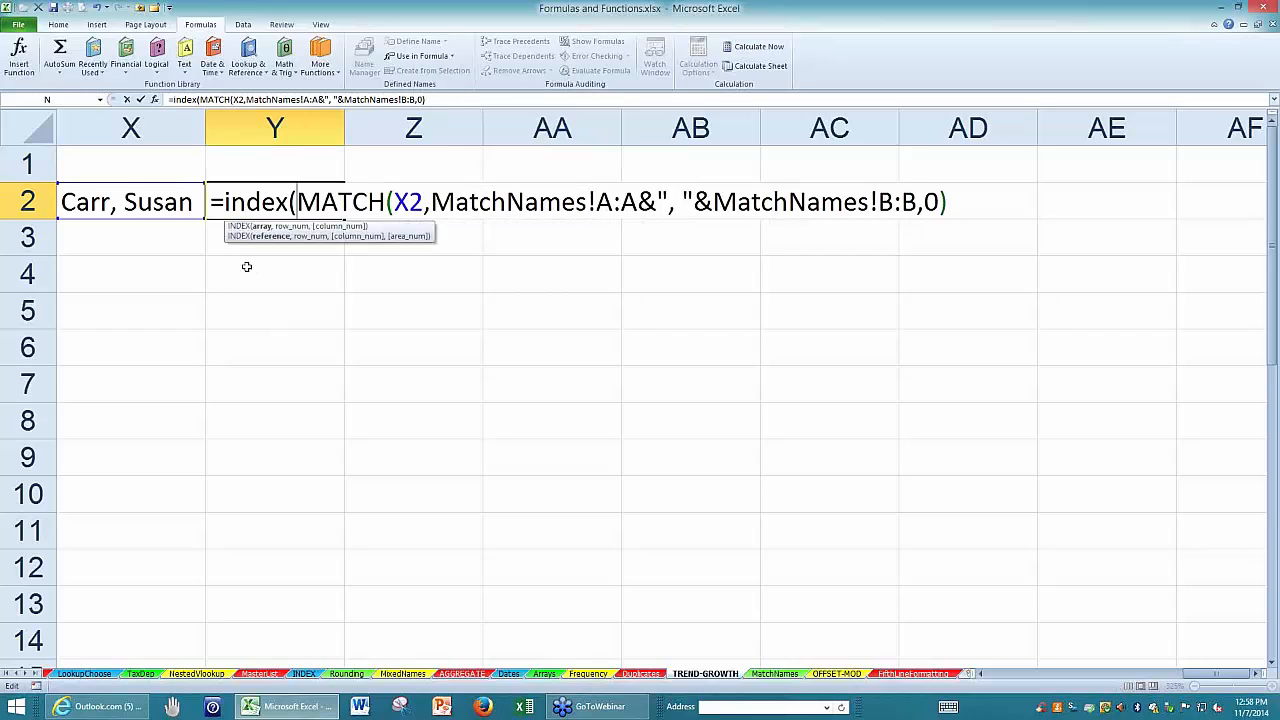
{"action": "left_click", "coordinate": [775, 673]}
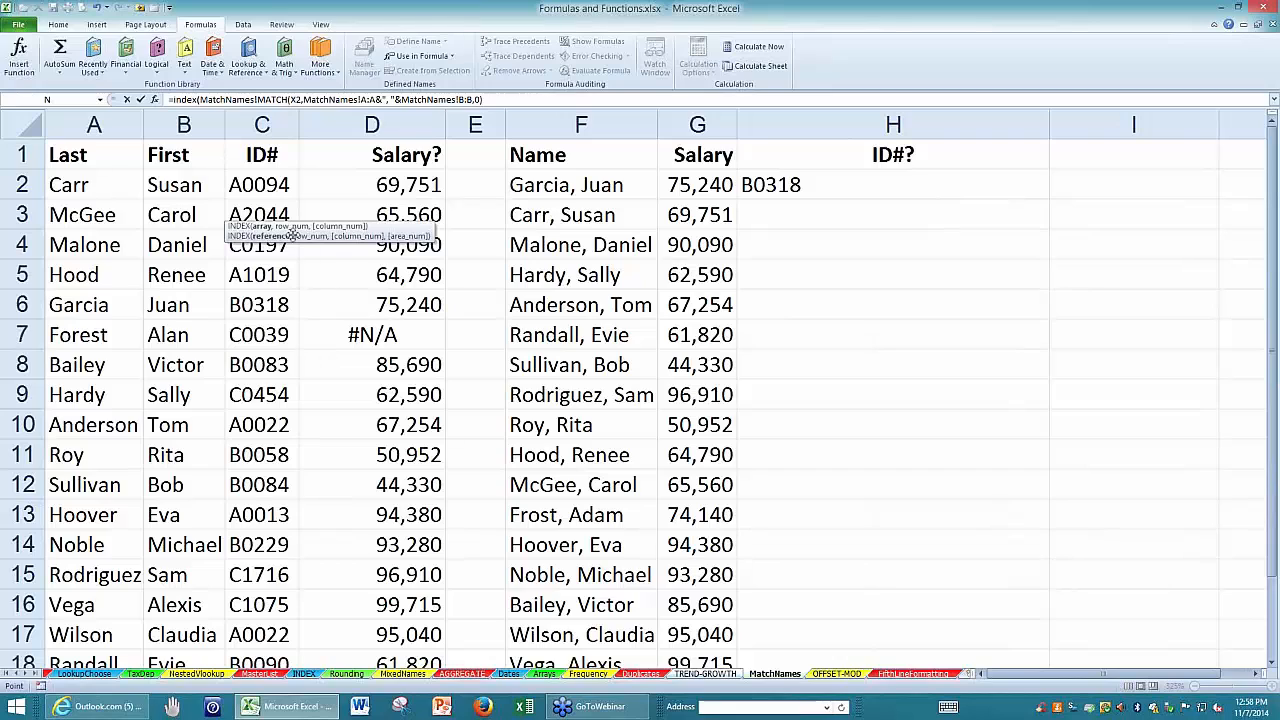
{"action": "left_click", "coordinate": [262, 124]}
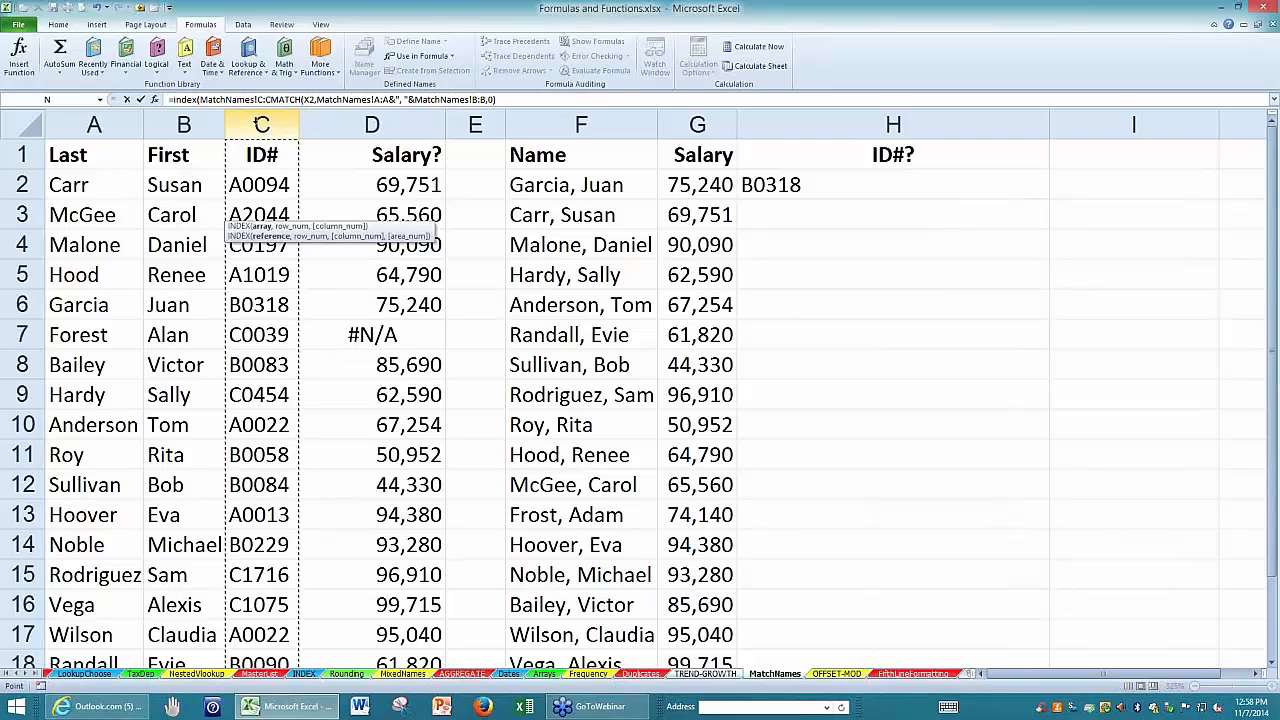
{"action": "type", "text": ","}
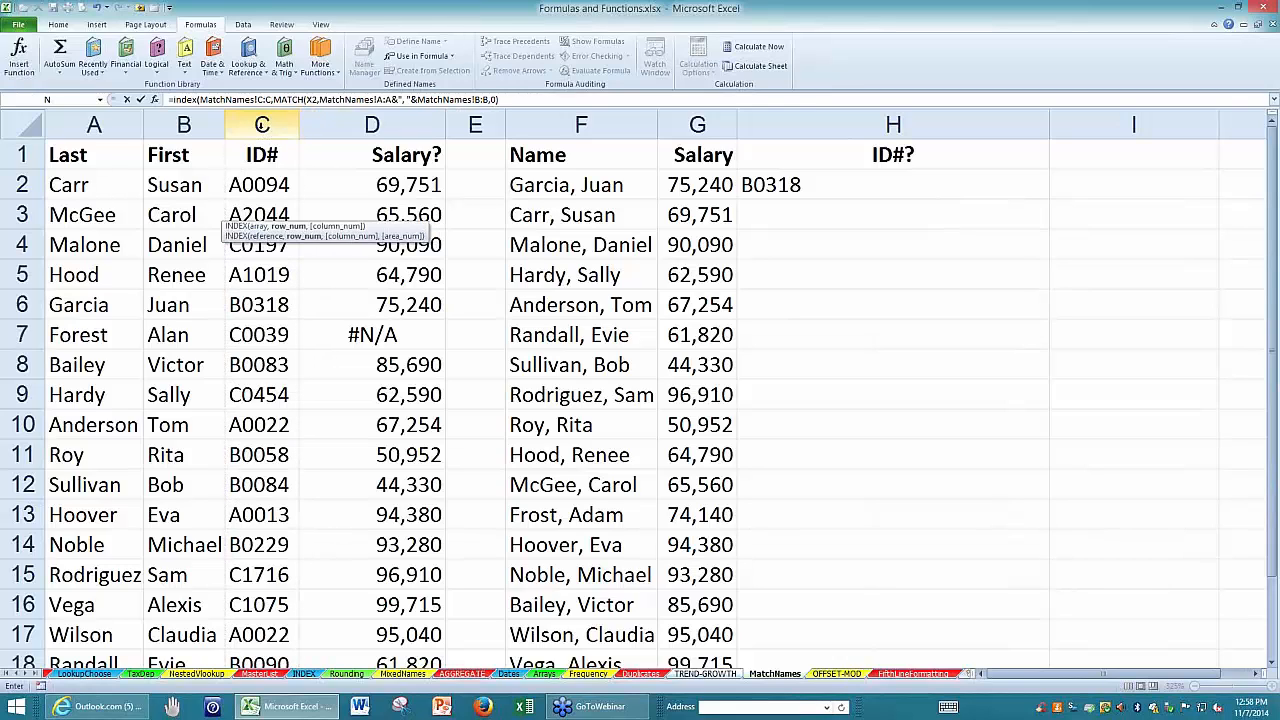
{"action": "left_click", "coordinate": [500, 99]}
{"action": "type", "text": ")"}
{"action": "key", "text": "ctrl+shift+Return"}
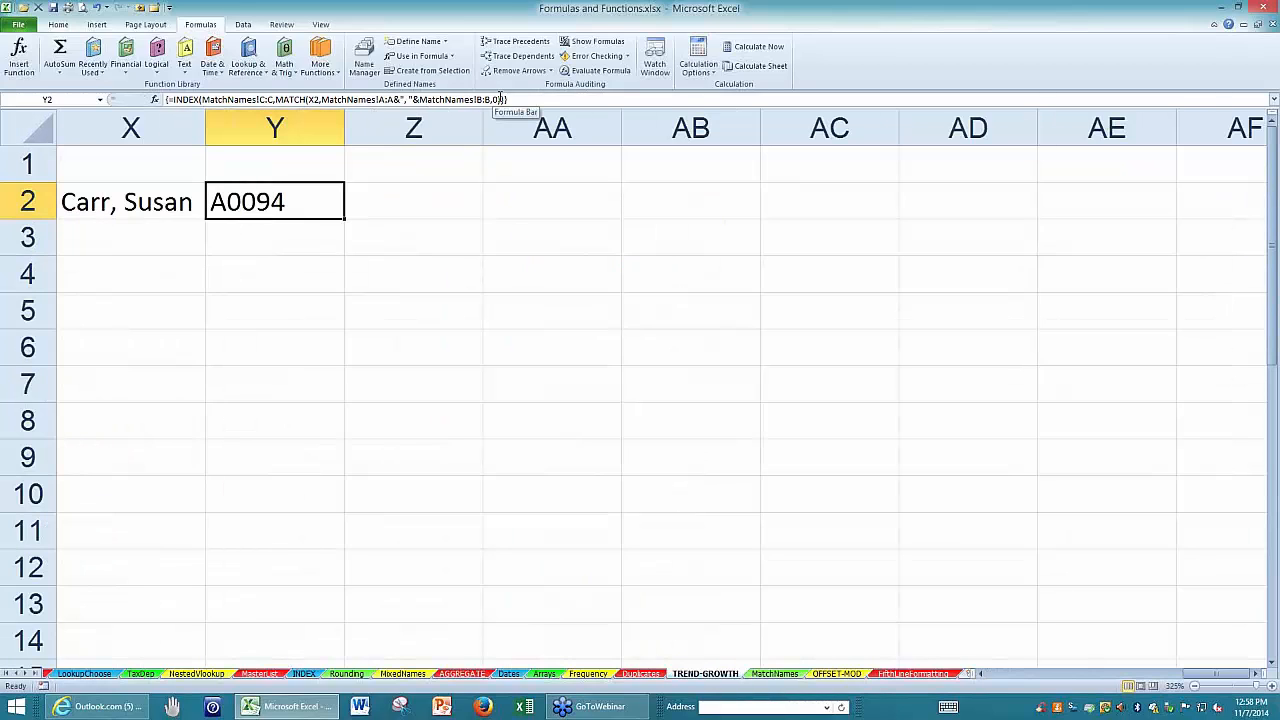
Review the cross-sheet INDEX and MATCH formula in Y2 and re-enter it as an array formula.
{"action": "double_click", "coordinate": [328, 194]}
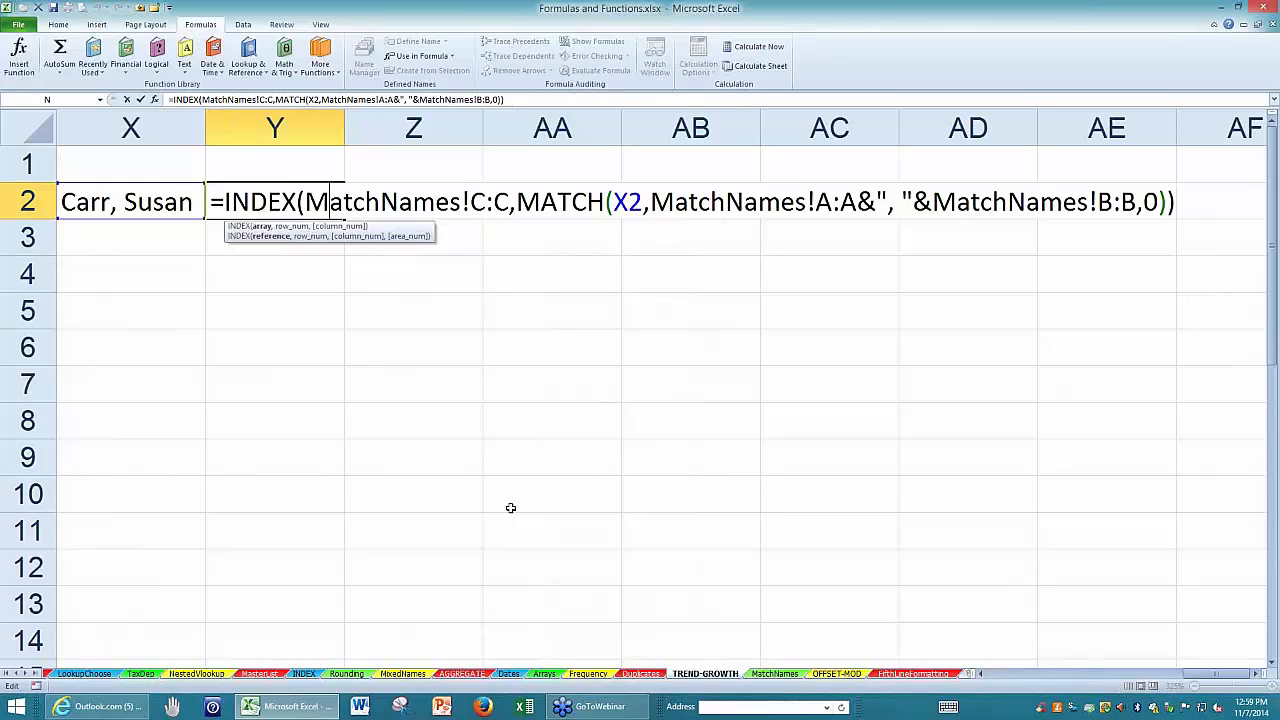
{"action": "key", "text": "ctrl+shift+Return"}
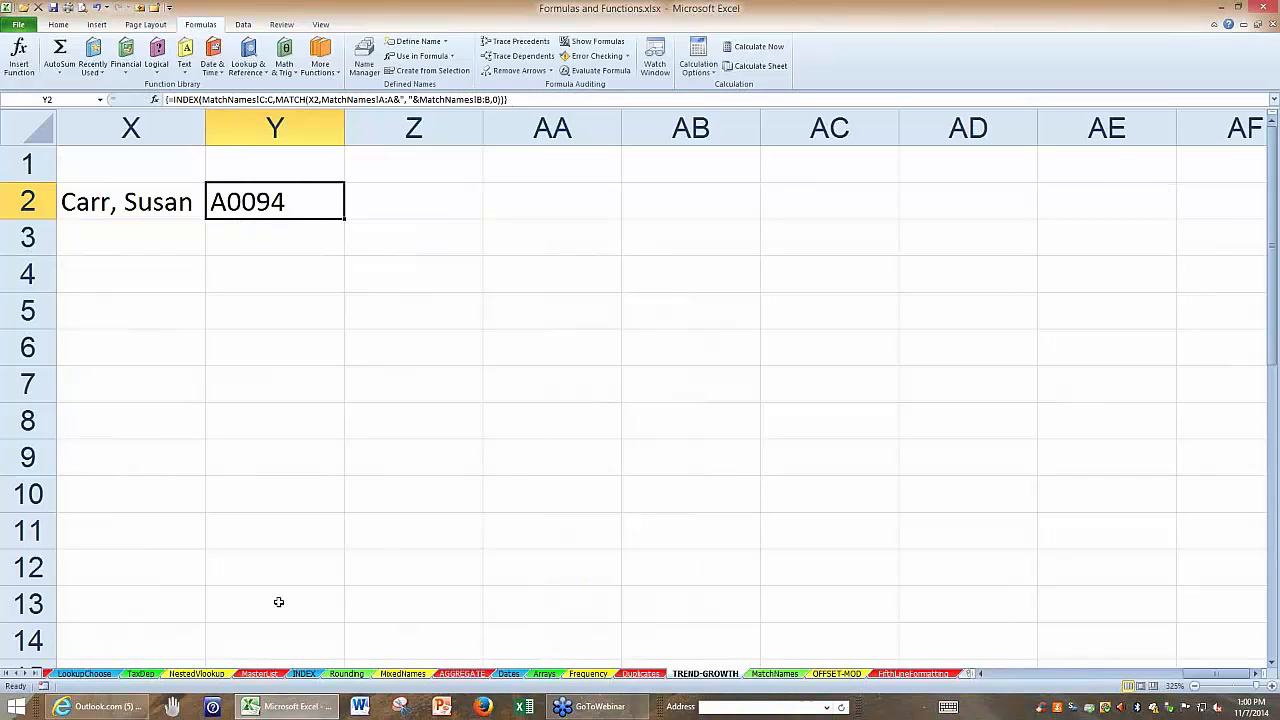